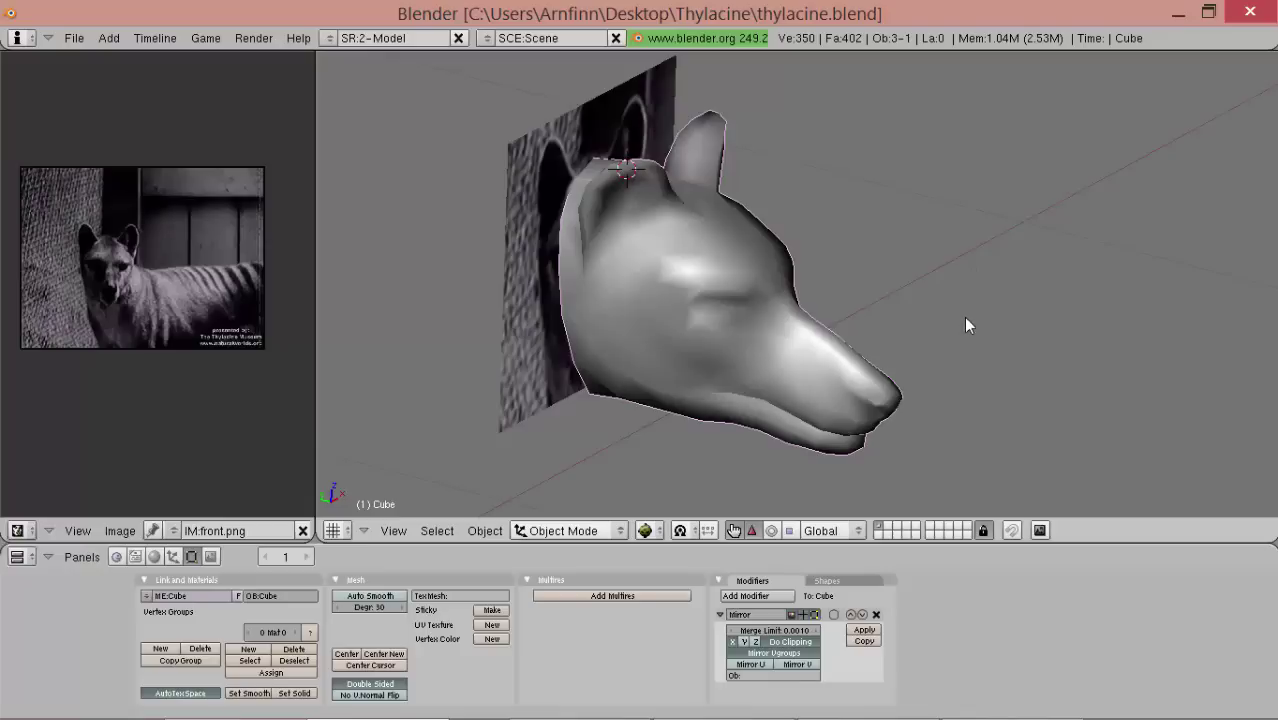
- Pull three vertices on the rear lower edge of the jaw inward about 0.007 along X, using smooth proportional editing
scroll(955, 330, "down", 1)
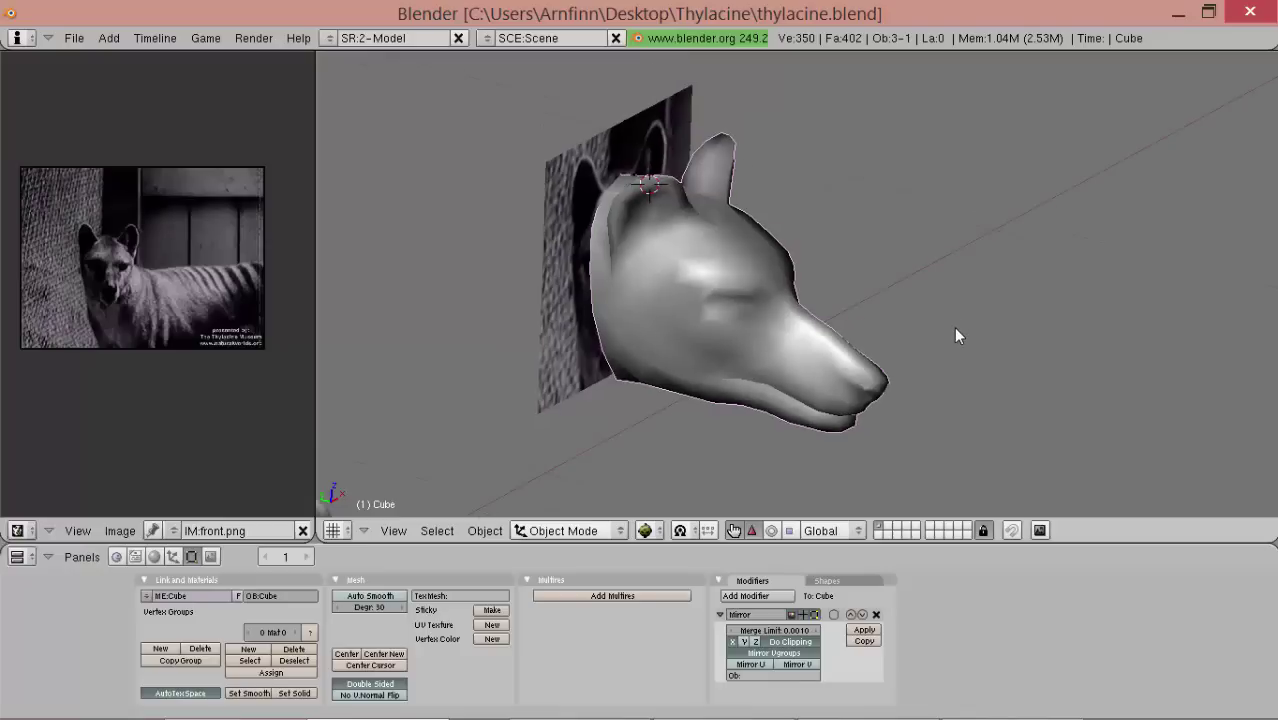
key("KP_3")
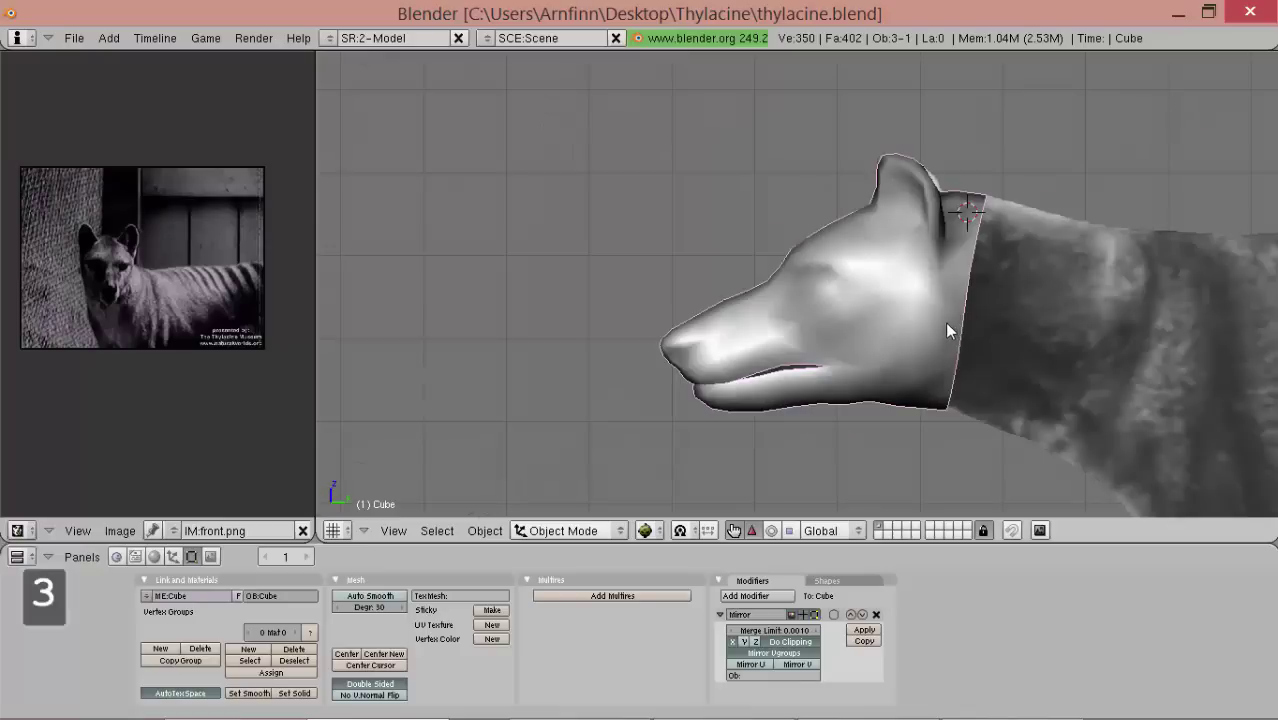
scroll(945, 320, "down", 2)
left_click_drag(941, 362, 687, 311, "alt+shift")
scroll(636, 336, "down", 2)
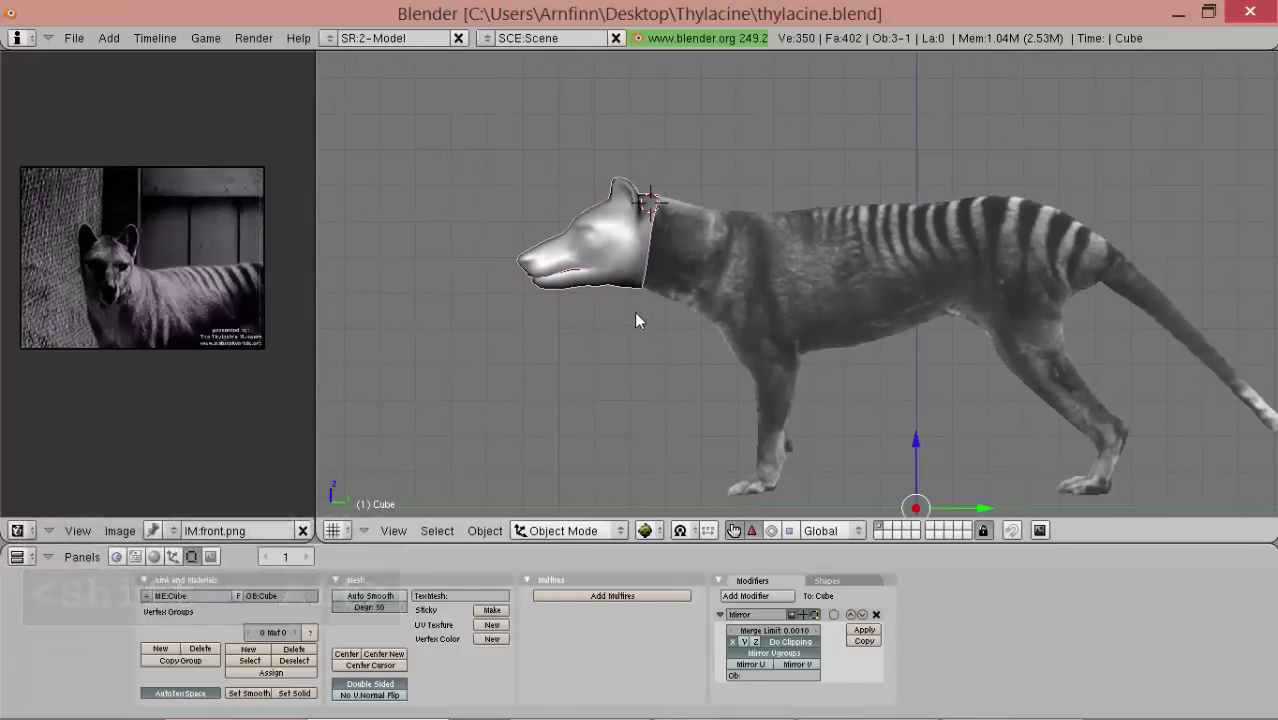
scroll(629, 311, "up", 4)
left_click_drag(485, 330, 628, 244, "alt")
key("Tab")
scroll(828, 244, "up", 2)
left_click_drag(822, 300, 808, 300, "alt+shift")
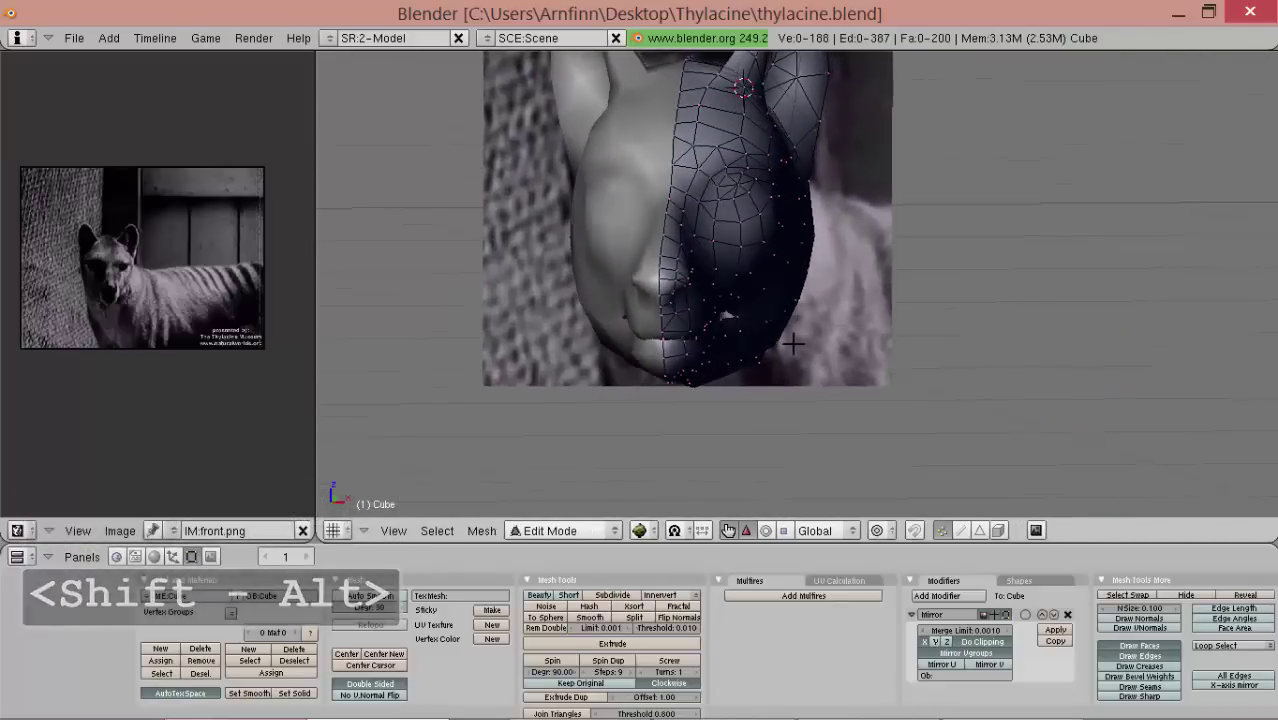
right_click(780, 342)
left_click_drag(780, 342, 833, 323, "alt")
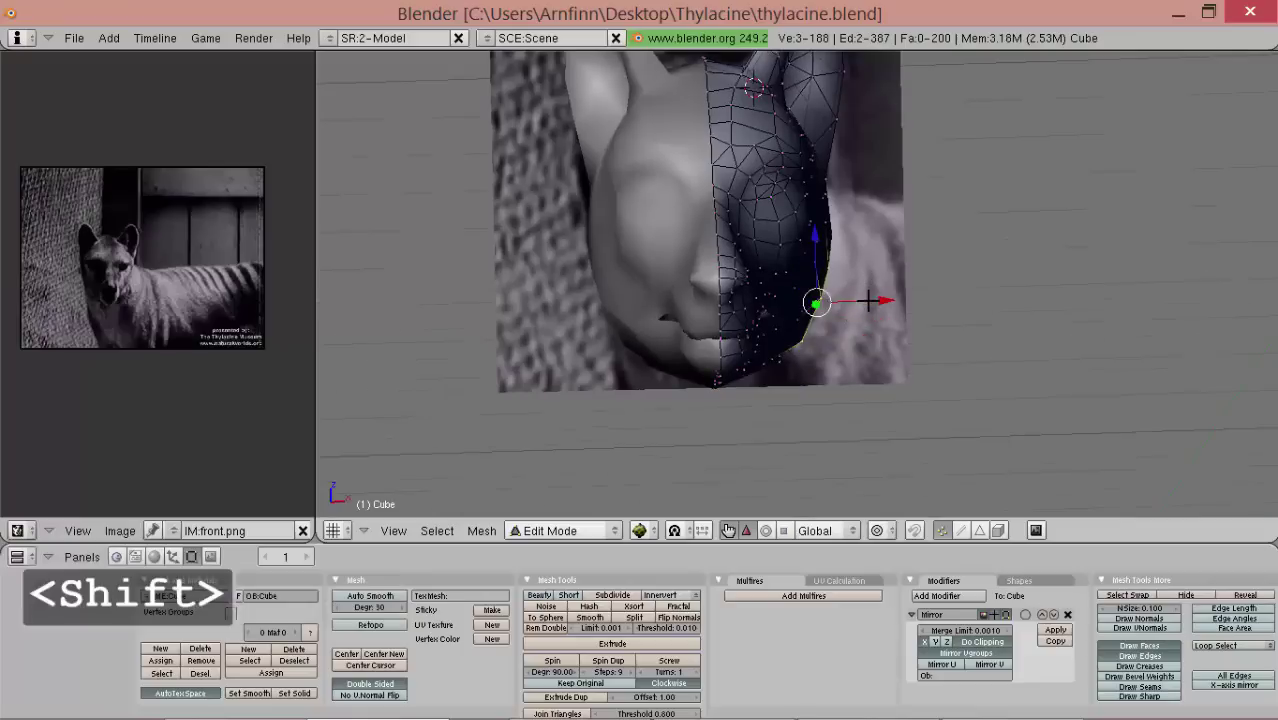
key("shift+o")
left_click_drag(882, 298, 870, 305)
key("KP_1")
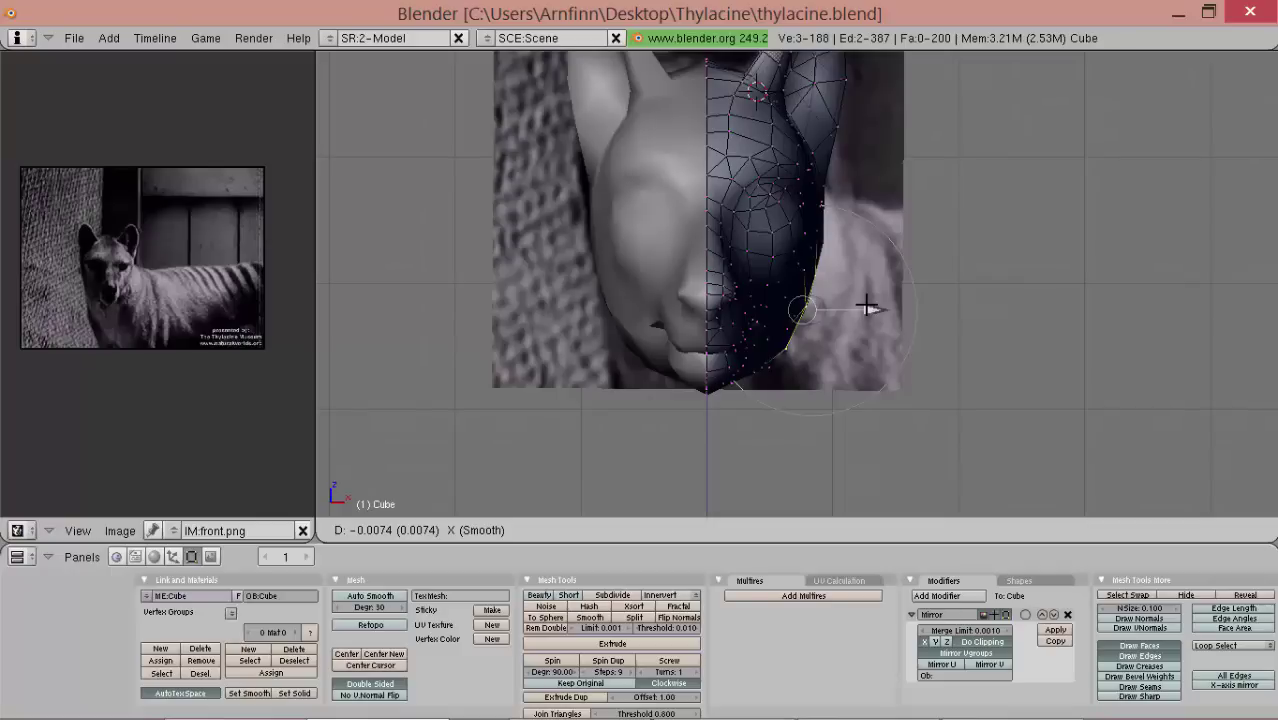
left_click_drag(868, 306, 868, 306)
- With proportional editing off, extrude the head's open rear edge loop back along the side reference, rotating and scaling it to the neck outline
scroll(868, 306, "down", 3)
middle_click_drag(868, 306, 705, 280)
key("Tab")
key("KP_3")
scroll(845, 257, "up", 2)
key("Tab")
key("o")
right_click(856, 108)
left_click_drag(866, 103, 775, 151, "alt+shift")
right_click(724, 272, "alt+shift")
key("ctrl+e")
left_click(765, 422)
left_click(851, 445)
key("r")
key("s")
left_click(840, 447)
right_click_drag(841, 447, 843, 451)
left_click(843, 450)
key("s")
left_click(843, 449)
- Extrude the neck's rear edge loop a second time along the side reference toward the shoulder
left_click_drag(842, 449, 755, 380, "alt+shift")
key("alt+e")
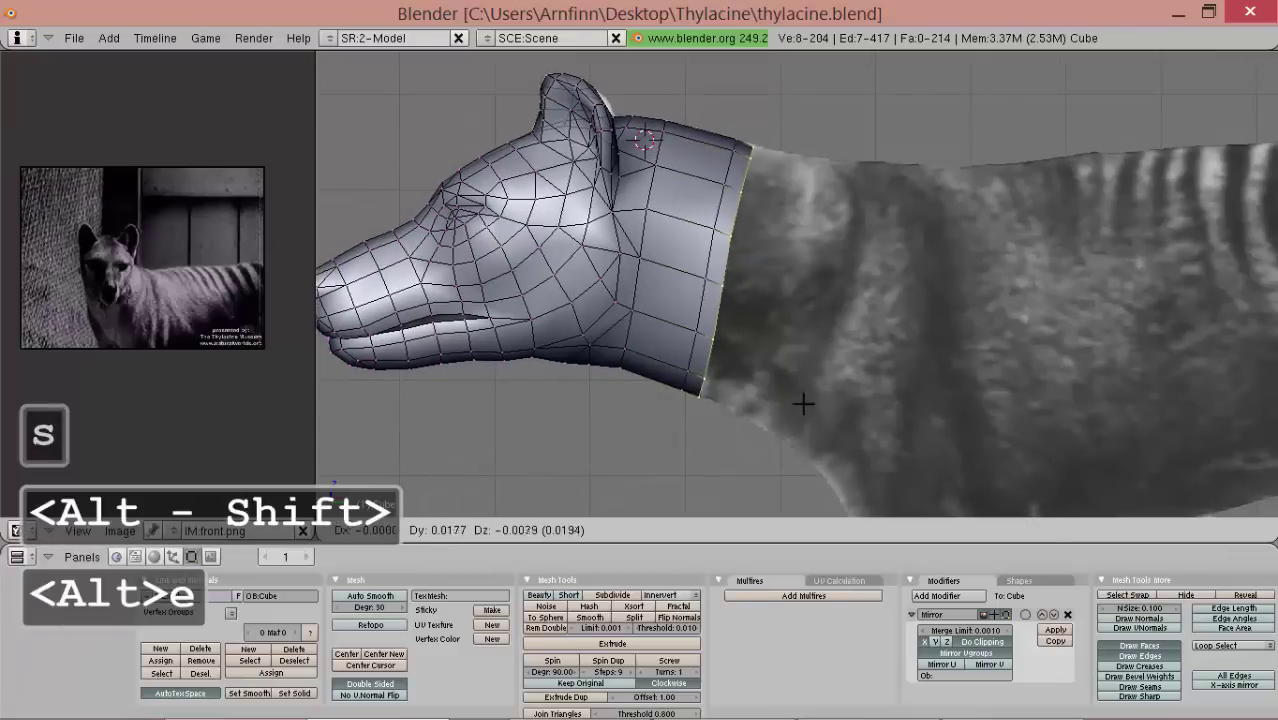
right_click(850, 419)
key("s")
right_click(847, 428)
key("g")
right_click(847, 428)
key("s")
right_click(847, 428)
- Set the head object's draw type to Wire so the reference photo shows through the mesh
left_click_drag(827, 399, 761, 379, "alt+shift")
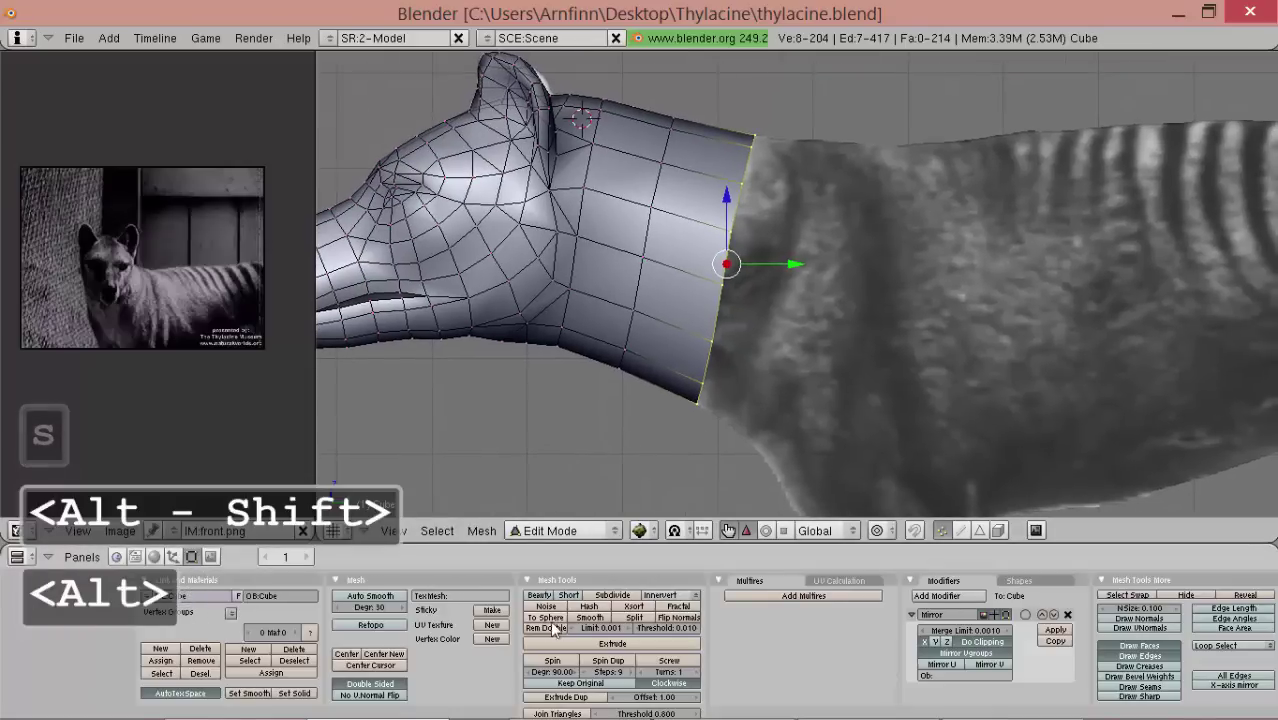
left_click(173, 557)
left_click(557, 663)
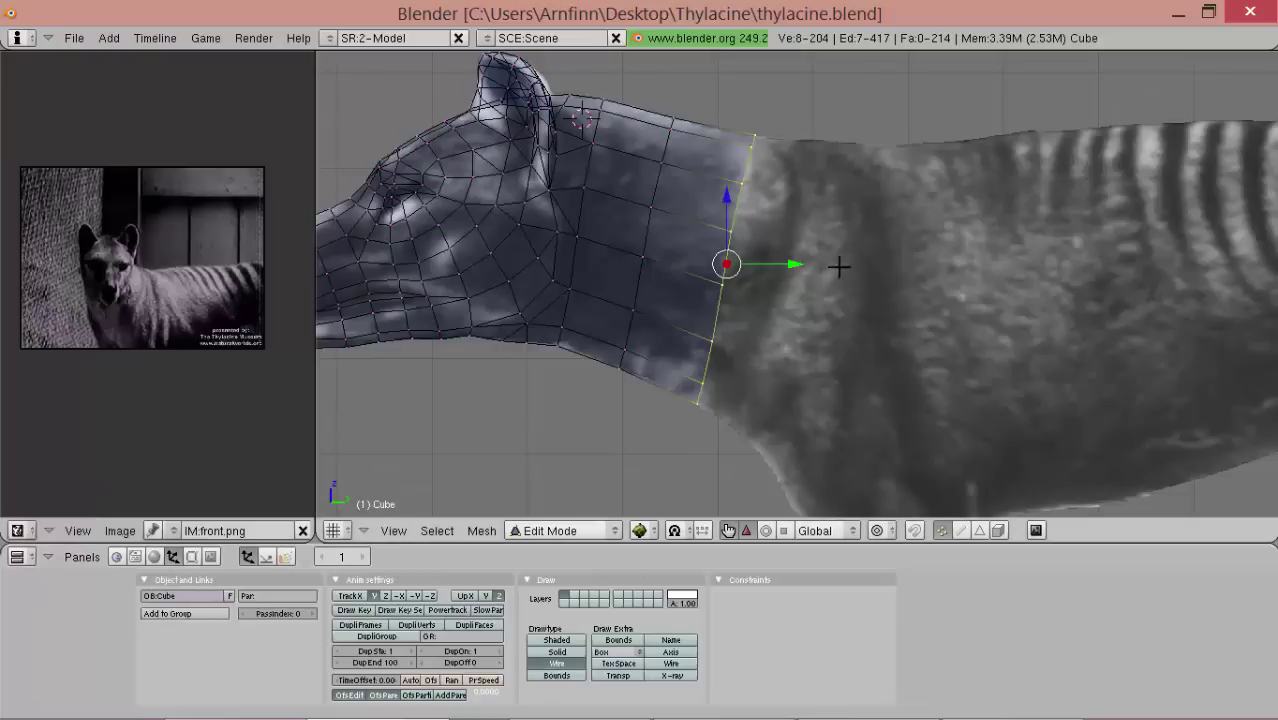
- Nudge a vertex on the nape onto the reference outline with smooth proportional editing, and turn proportional editing off
left_click_drag(717, 156, 785, 188, "alt+shift")
scroll(768, 132, "up", 1)
right_click(765, 117)
key("g")
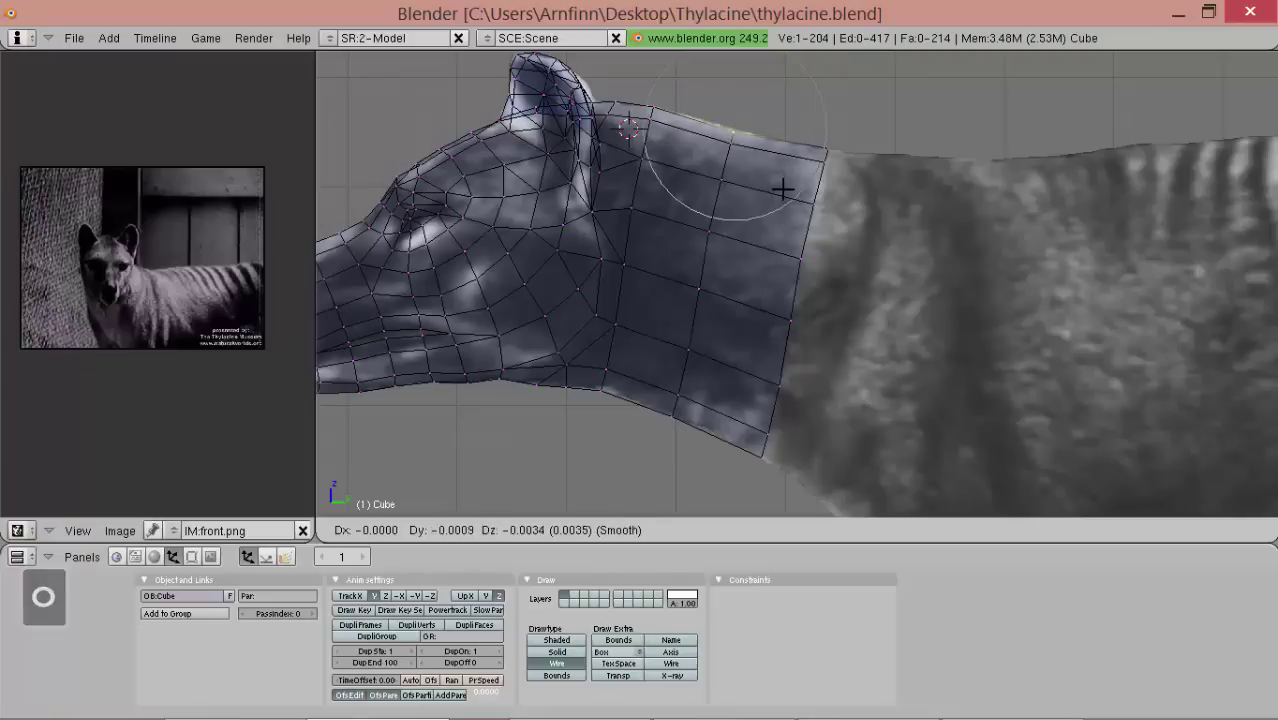
left_click(783, 186)
middle_click_drag(810, 202, 856, 237)
key("KP_3")
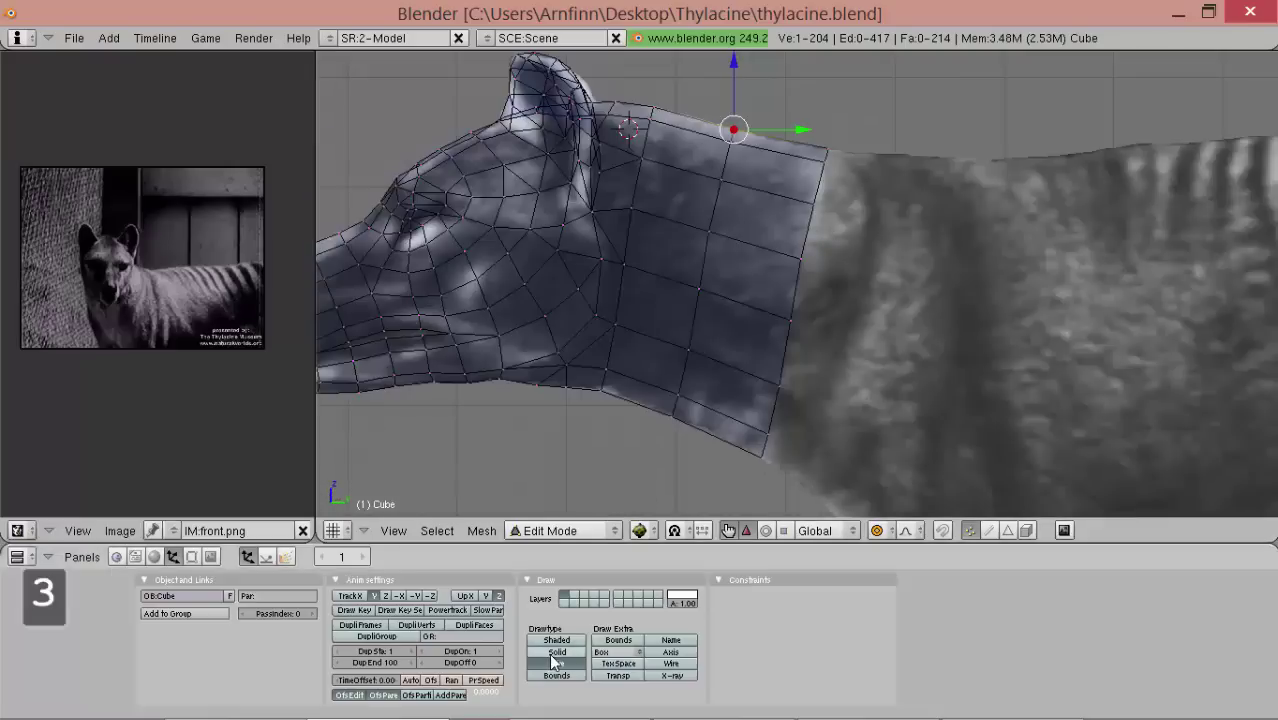
key("o")
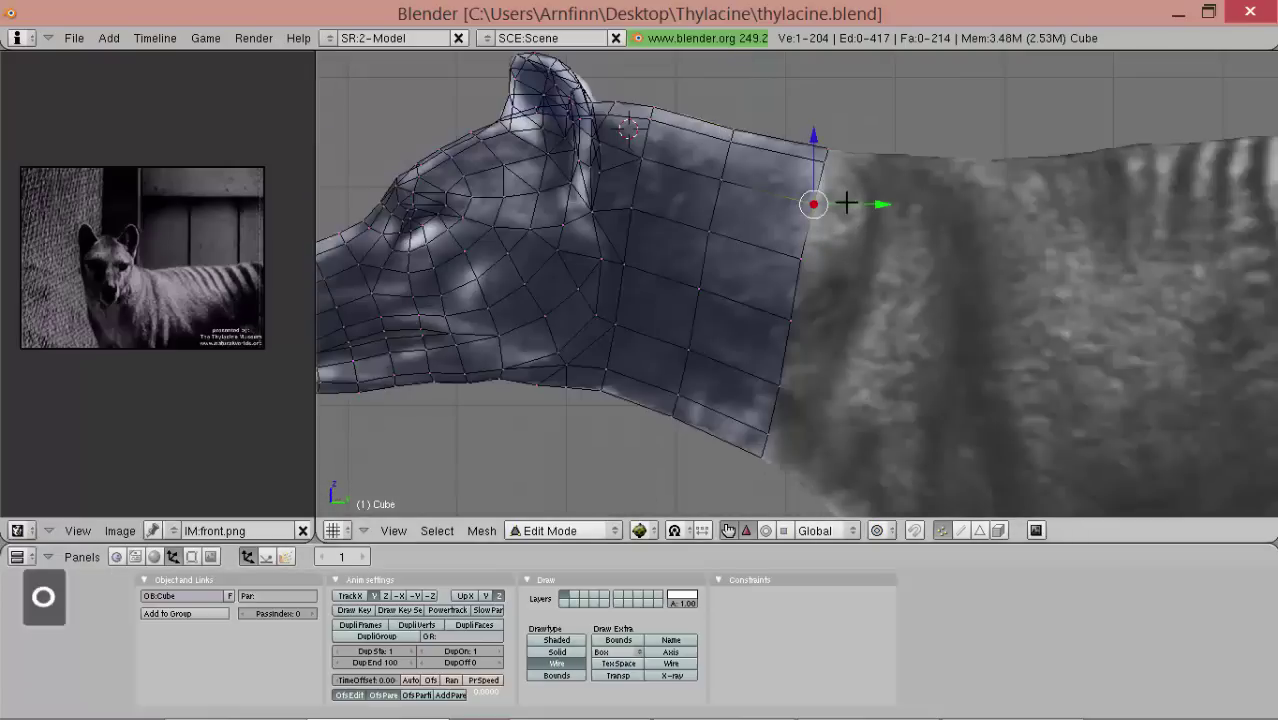
- Extrude the neck's rear edge loop to the front of the shoulder, scaling and rotating it to fit the reference outline
mouse_move(788, 127)
left_mouse_down("ctrl")
mouse_move(742, 465)
mouse_move(801, 607)
left_mouse_up("ctrl")
mouse_move(845, 432)
left_mouse_down("alt+shift")
mouse_move(809, 356)
mouse_move(872, 348)
left_mouse_up("alt+shift")
scroll(808, 356, "down", 5)
scroll(850, 352, "right", 1, "ctrl")
scroll(673, 324, "up", 3)
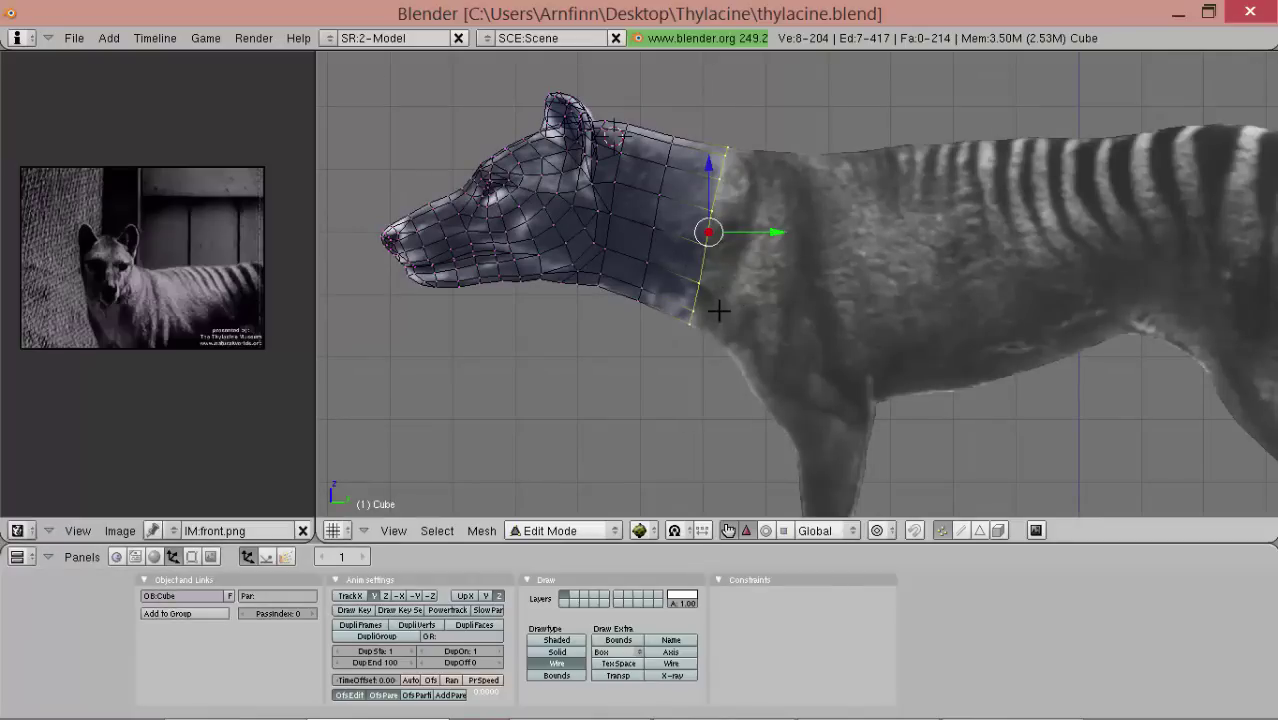
key("e")
left_click(722, 313)
left_click(753, 357)
key("s")
left_click(758, 374)
key("r")
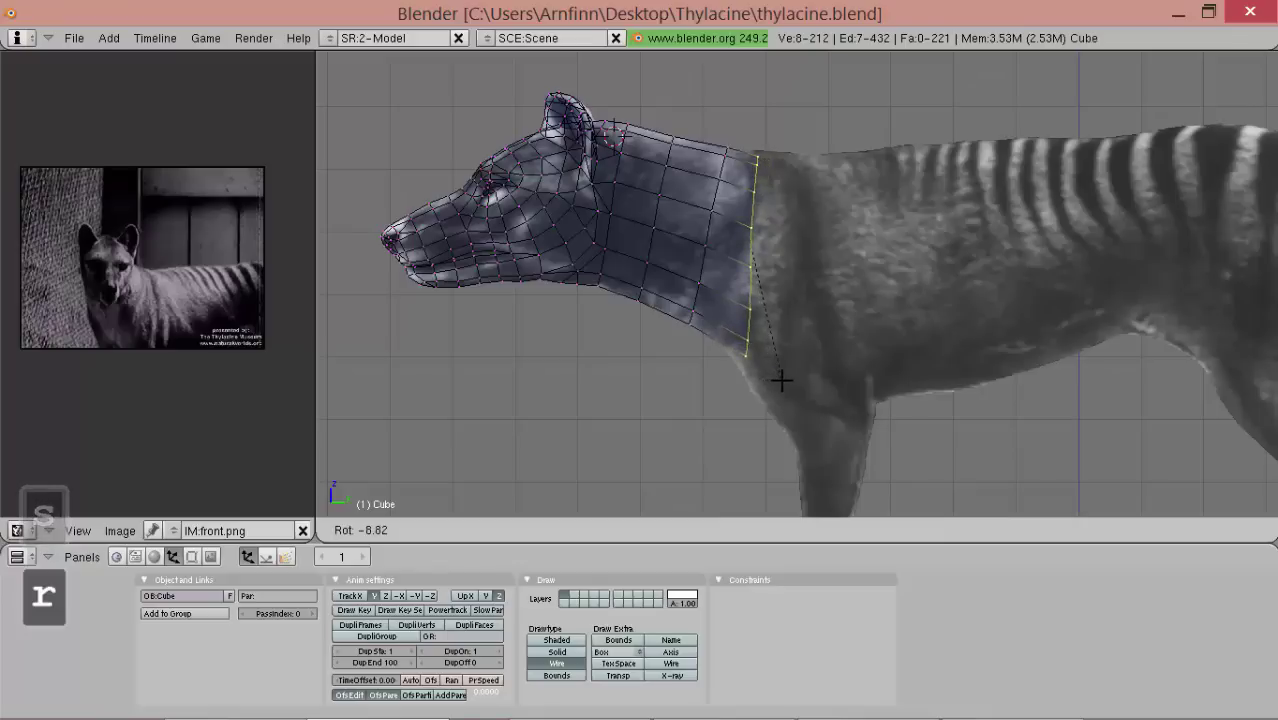
left_click(775, 379)
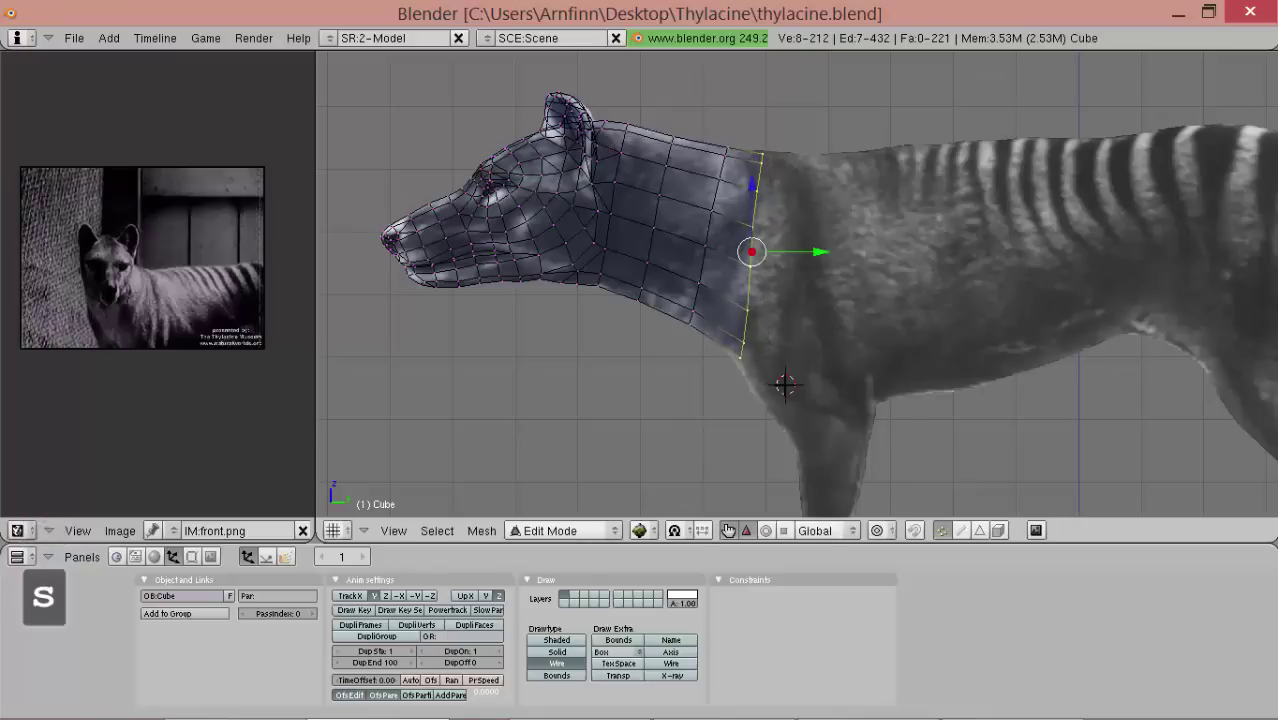
- Move an upper vertex of the neck's rear edge about 0.01 toward the head
scroll(756, 285, "up", 2)
left_click_drag(769, 222, 792, 299, "alt+shift")
key("g")
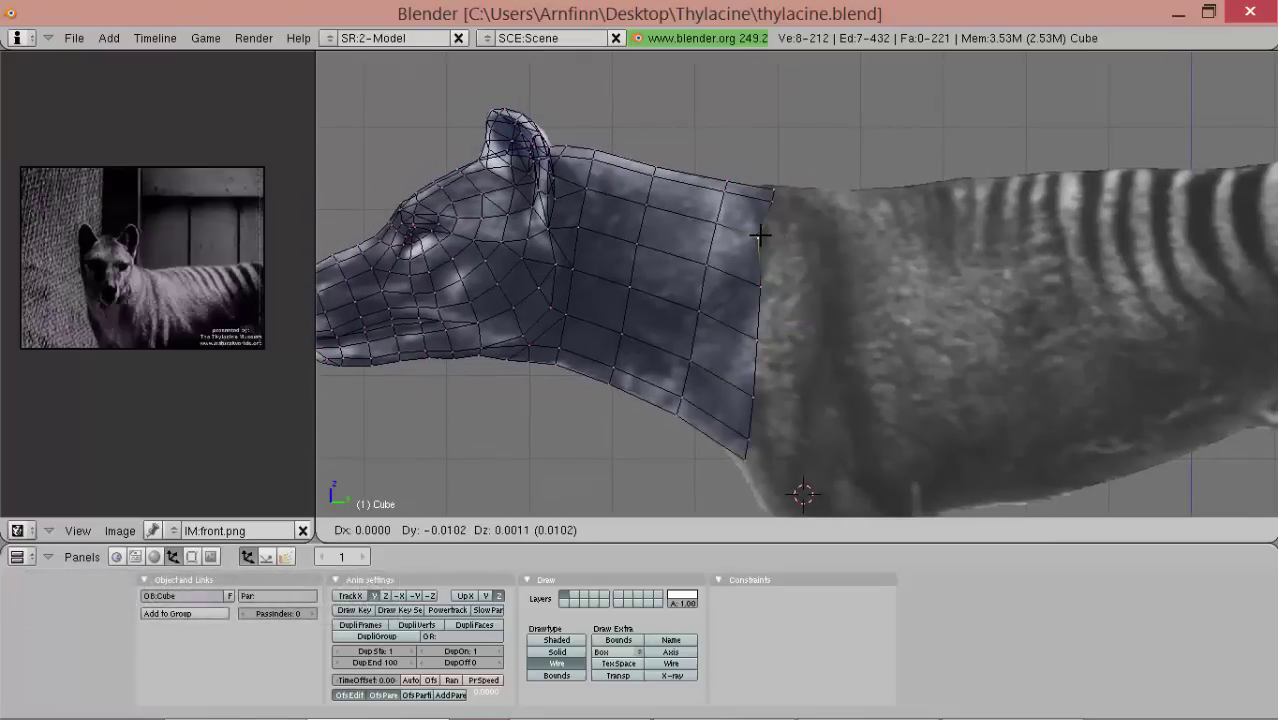
left_click(761, 236)
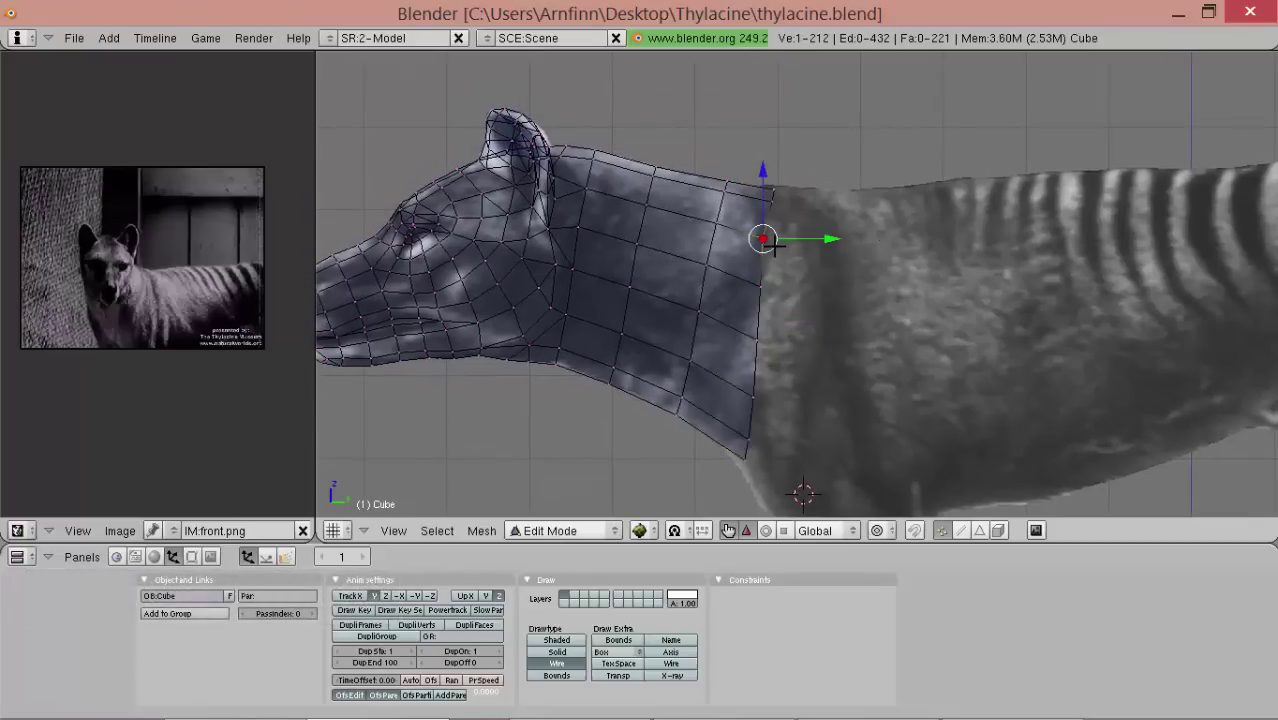
- Shift the whole mesh aside temporarily to examine the neck and shoulder contours in the reference photo
scroll(774, 247, "down", 2)
scroll(908, 254, "up", 3)
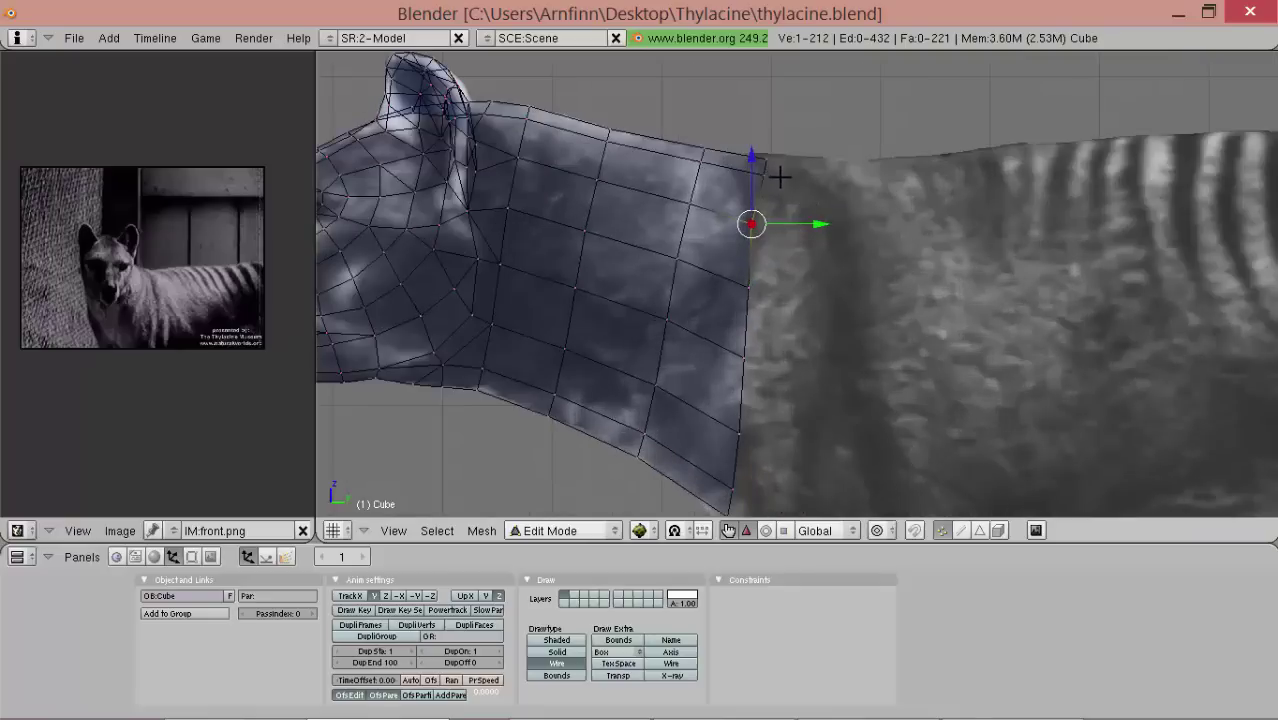
left_click_drag(777, 190, 873, 177, "alt+shift")
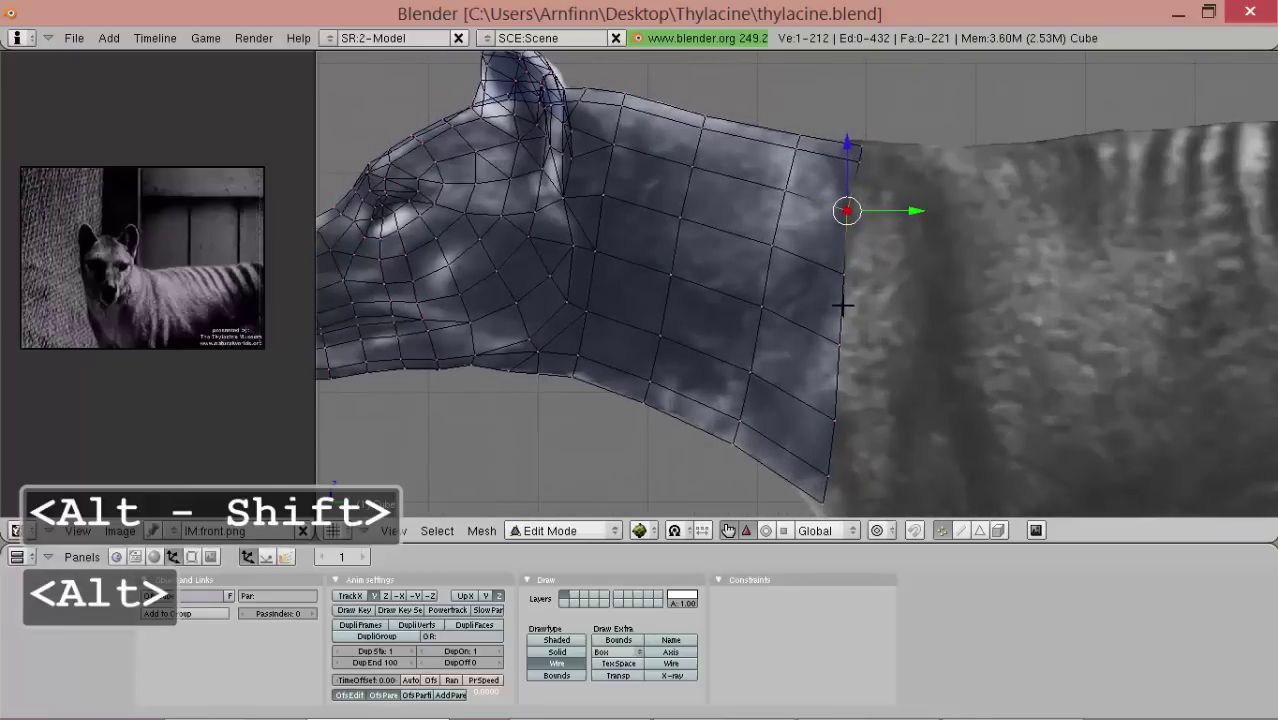
key("a")
key("a")
key("g")
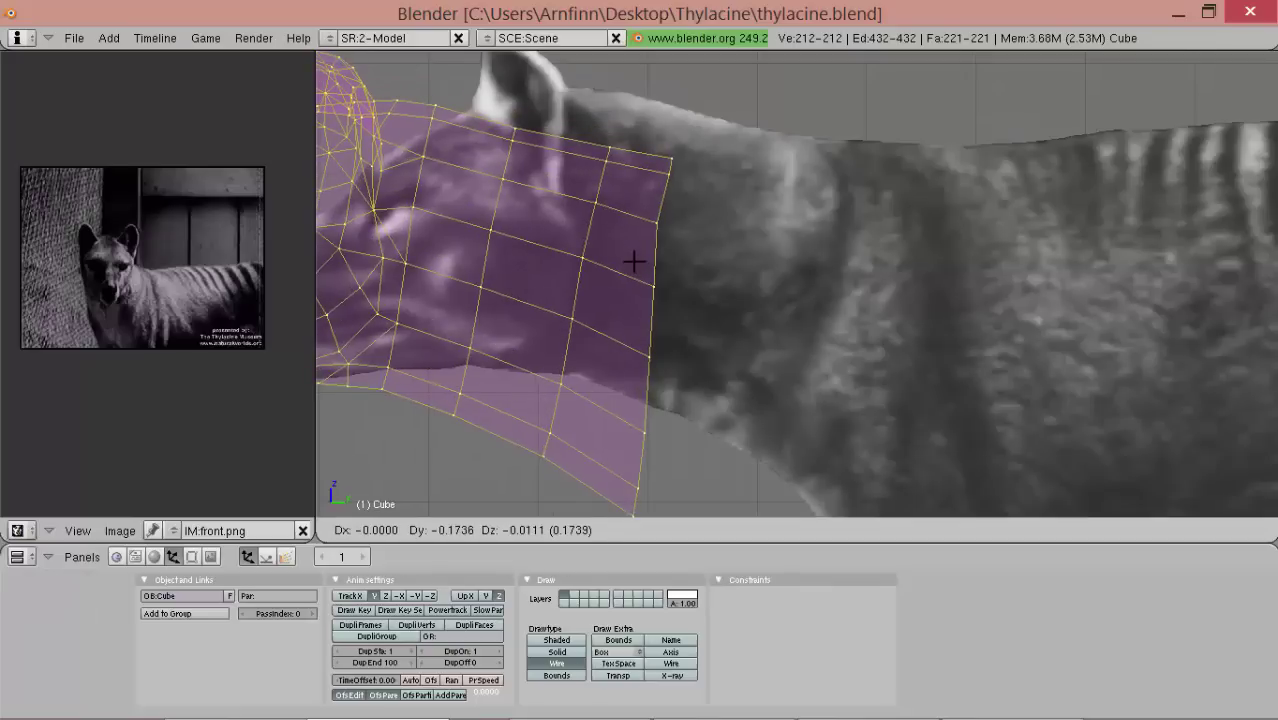
key("Escape")
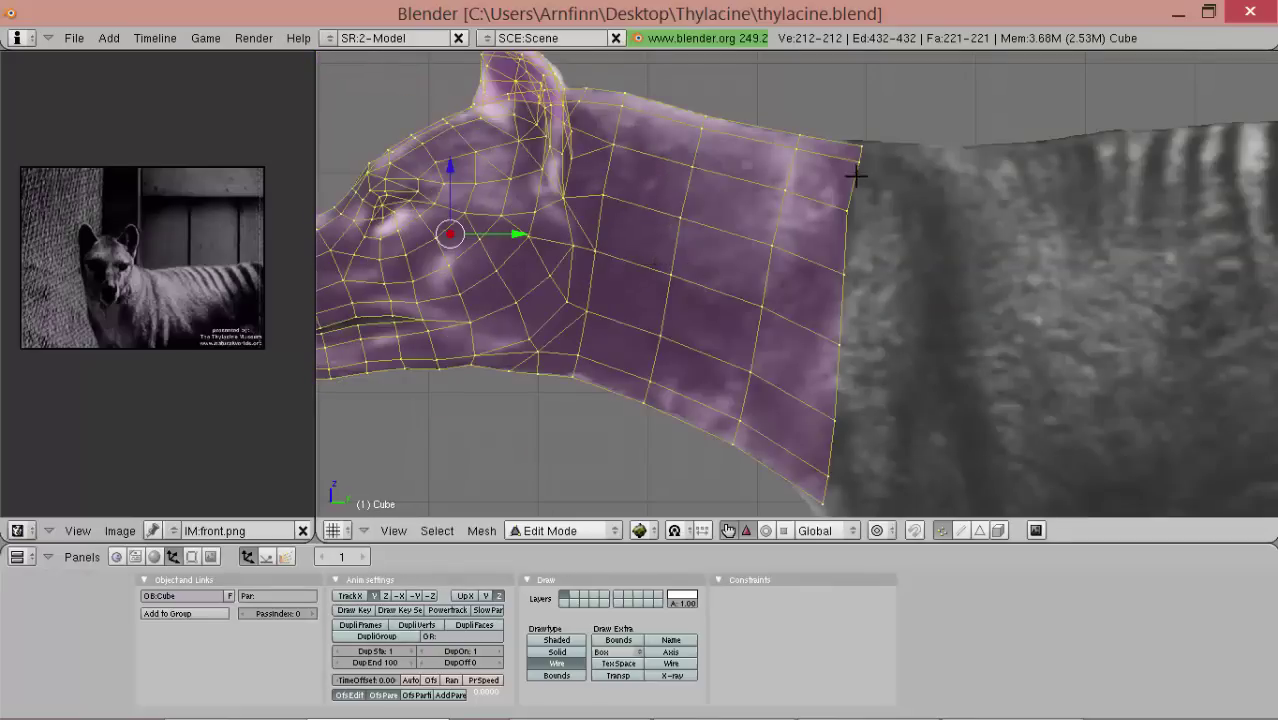
- Move the topmost vertices of the neck's rear edge slightly toward the head, keeping them on the reference outline
right_click(864, 163)
right_click(873, 145, "shift")
mouse_move(910, 154)
left_mouse_down()
mouse_move(887, 152)
mouse_move(903, 148)
left_mouse_up()
right_click(872, 126)
key("g")
left_click(901, 206)
right_click(865, 178)
key("g")
left_click(862, 169)
key("g")
left_click(853, 148)
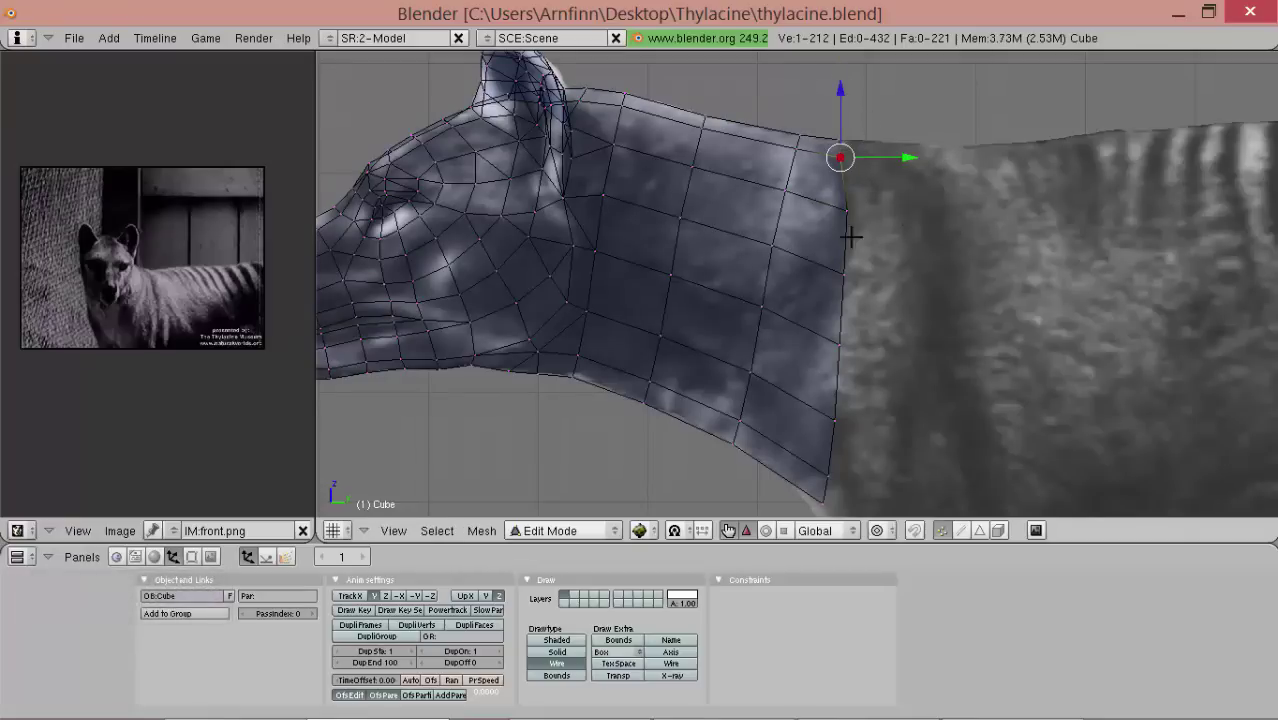
- Move the middle vertices of the neck's rear edge toward the head to follow the curve of the shoulder
key("g")
left_click(866, 336)
key("g")
left_click(885, 274)
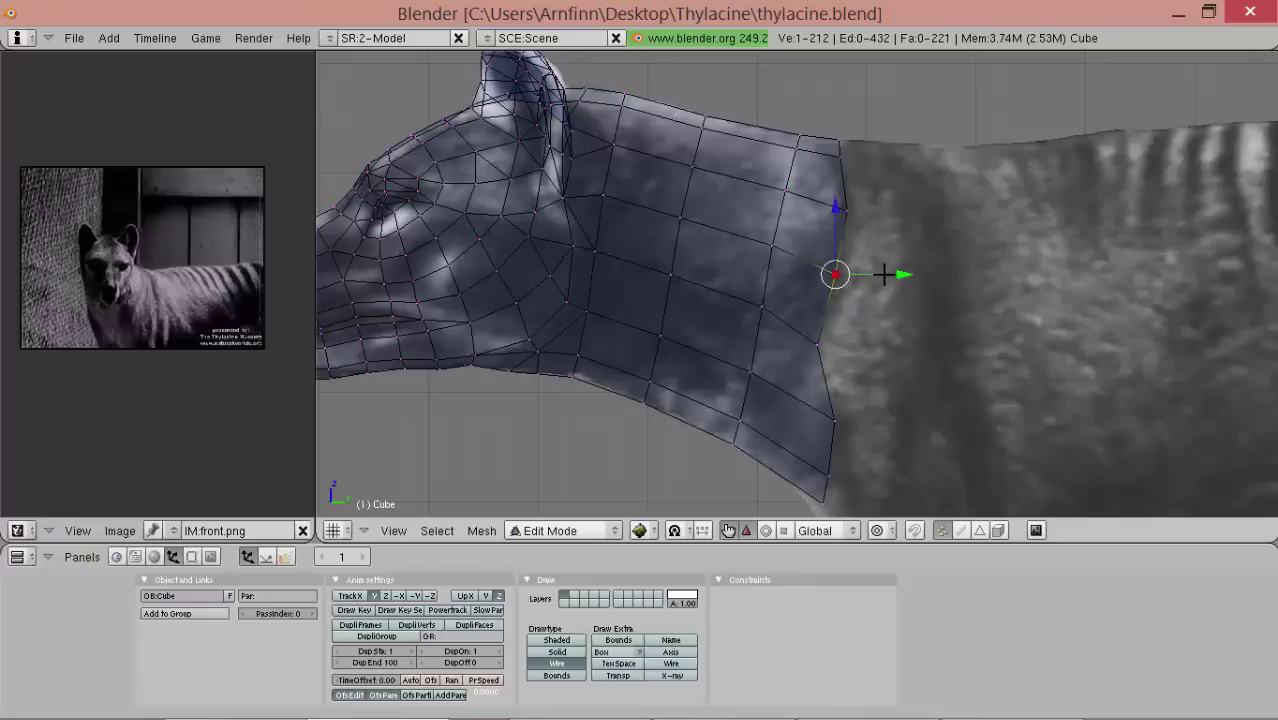
right_click(869, 221)
left_click_drag(905, 211, 897, 212)
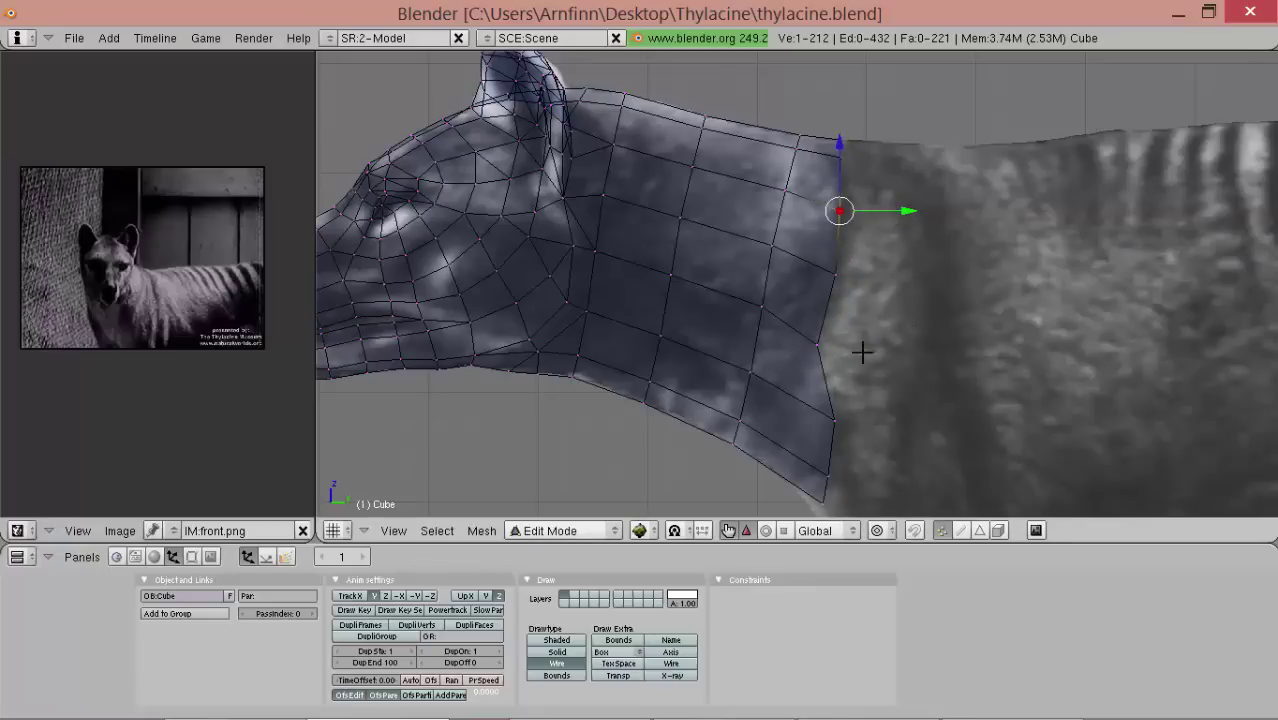
- Move the lower vertices of the neck's rear edge forward and up onto the throat outline in the reference
key("g")
left_click(788, 404)
key("g")
left_click(830, 408)
key("g")
left_click(893, 364)
key("g")
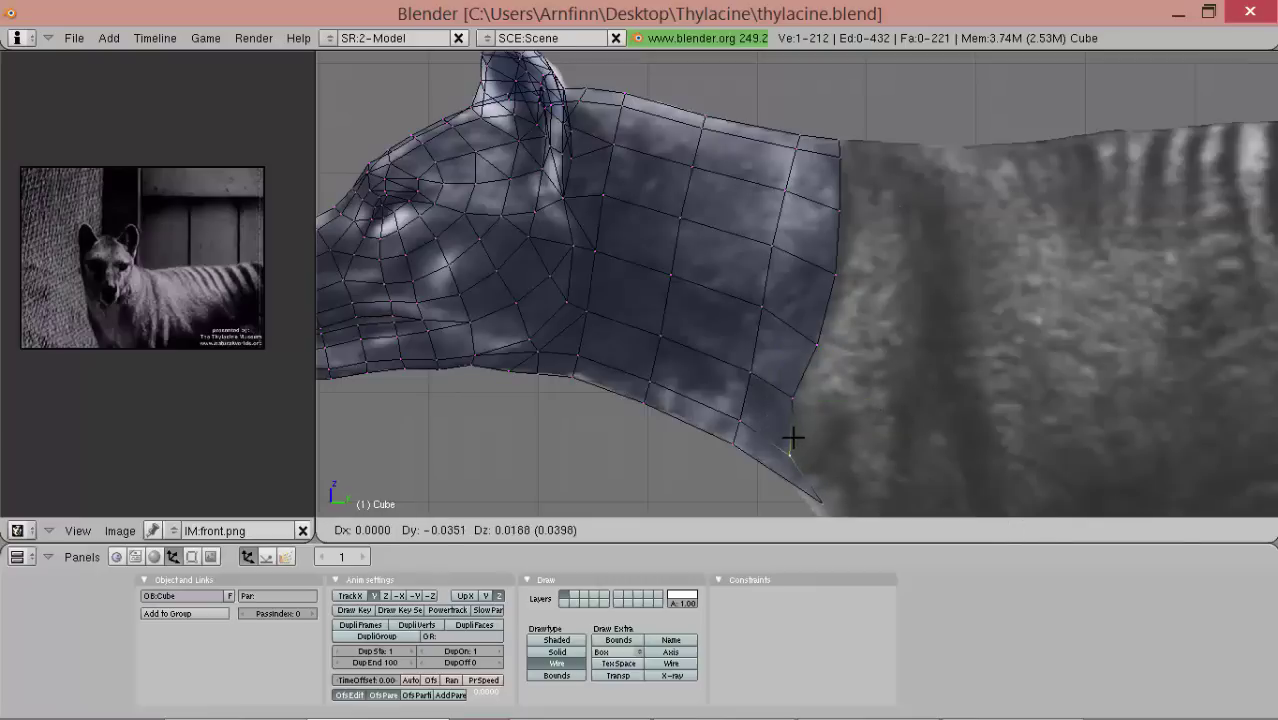
left_click(792, 437)
key("g")
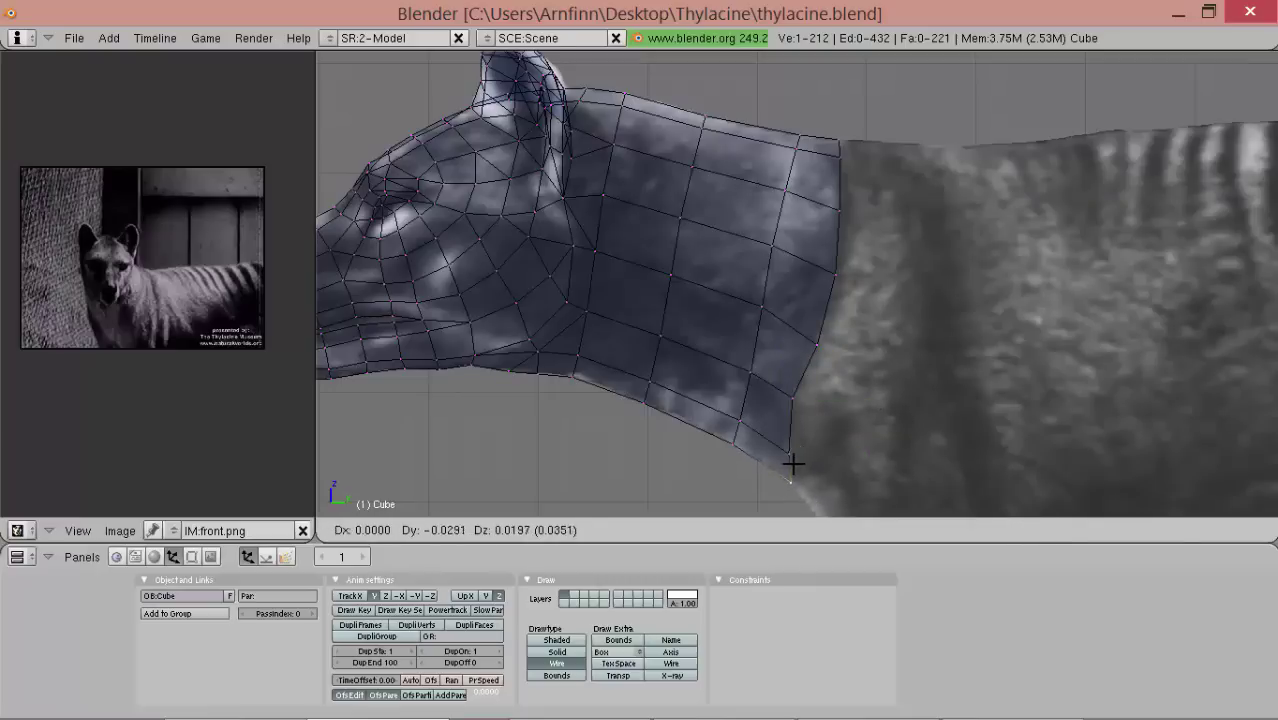
left_click(792, 463)
- Examine the neck from another angle, the side reference with the mesh held aside, and the thylacine's neck in the enlarged front photo
scroll(830, 450, "down", 3)
middle_click_drag(850, 433, 804, 314)
key("KP_3")
key("a")
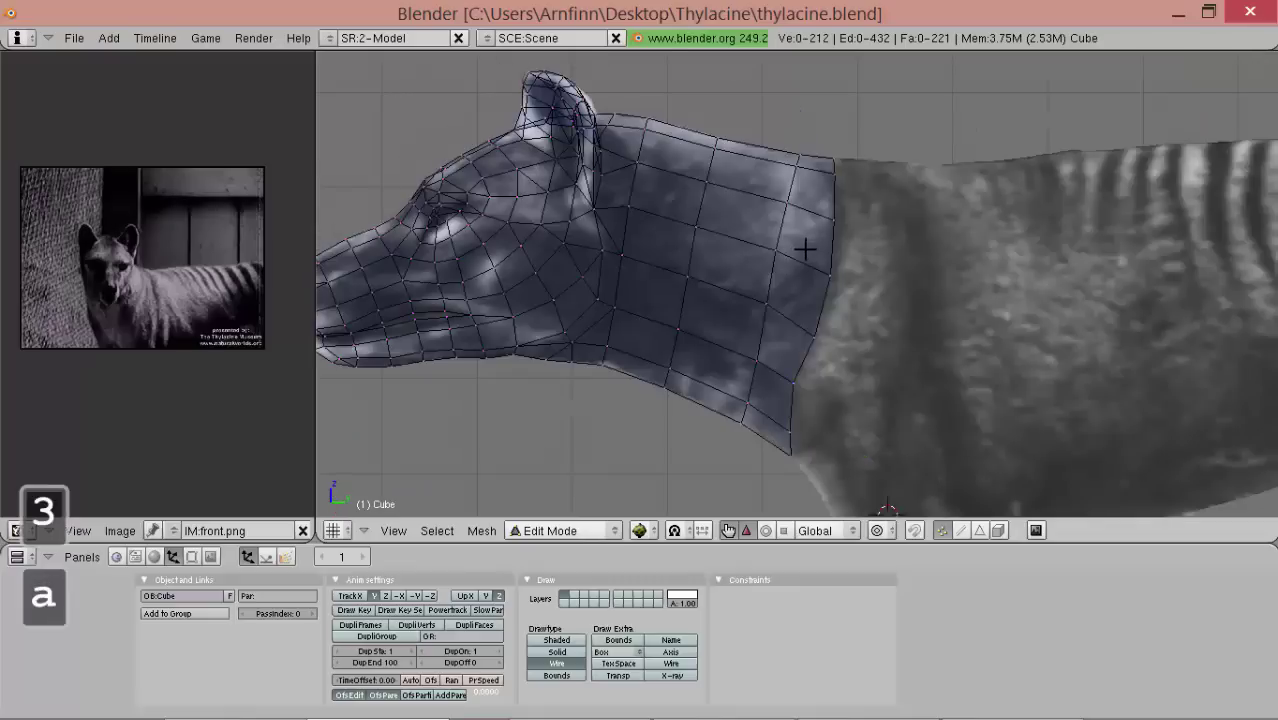
key("a")
key("g")
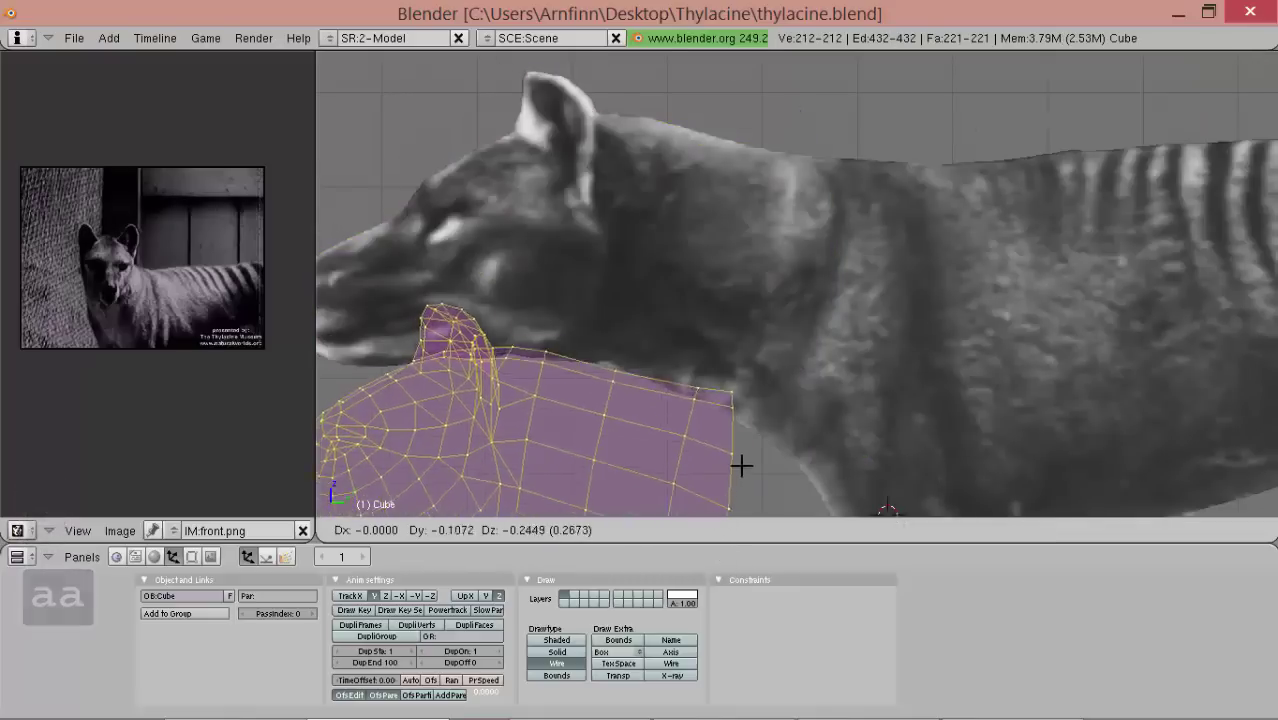
scroll(747, 451, "down", 5)
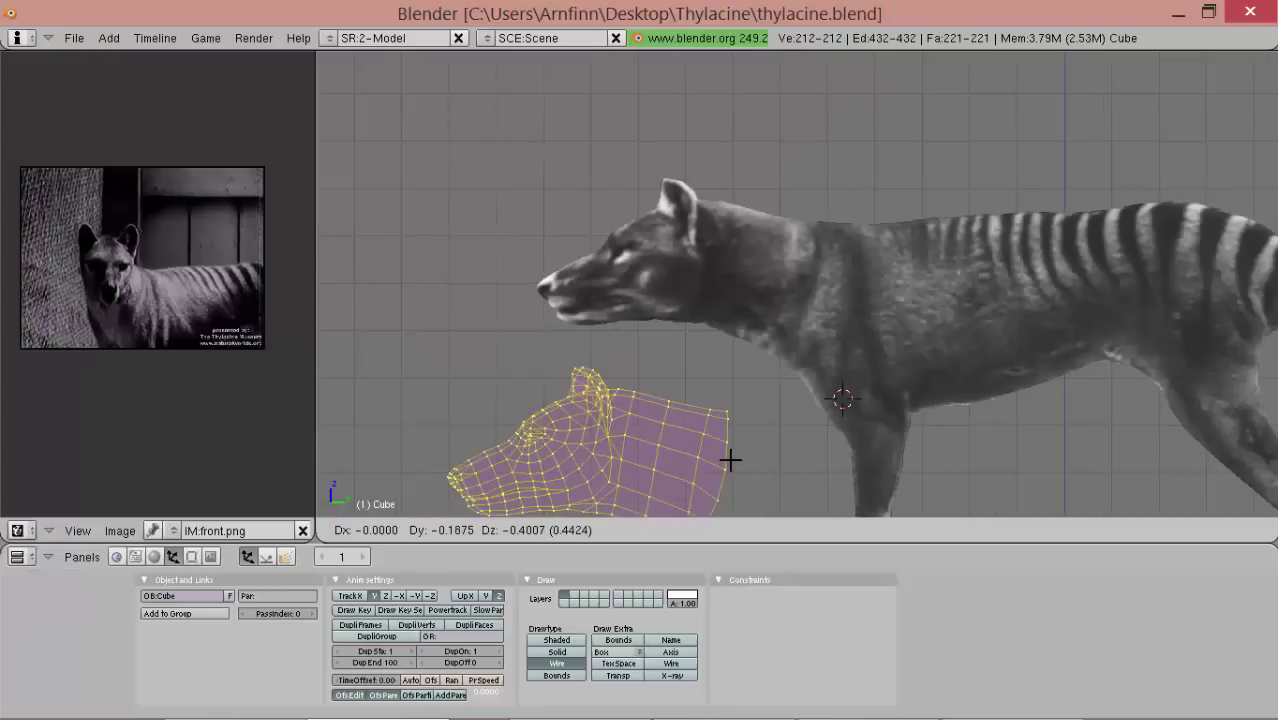
right_click(750, 445)
scroll(750, 444, "up", 2)
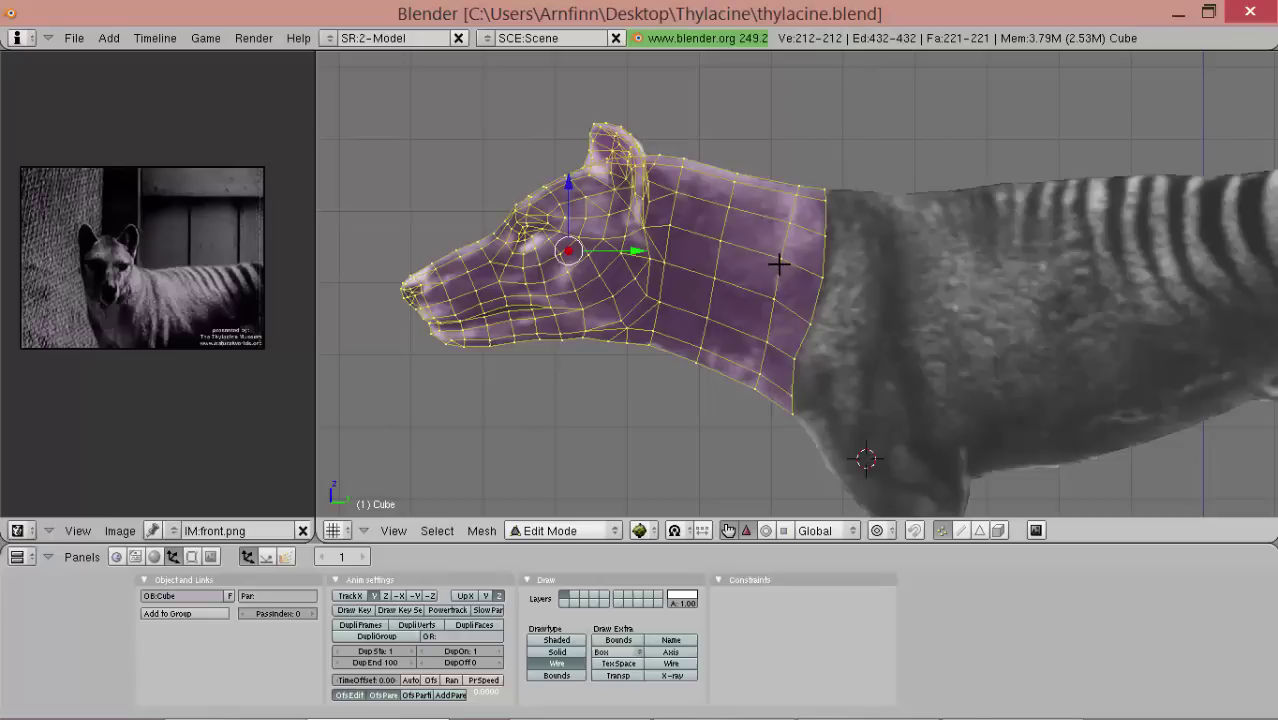
scroll(108, 282, "up", 3)
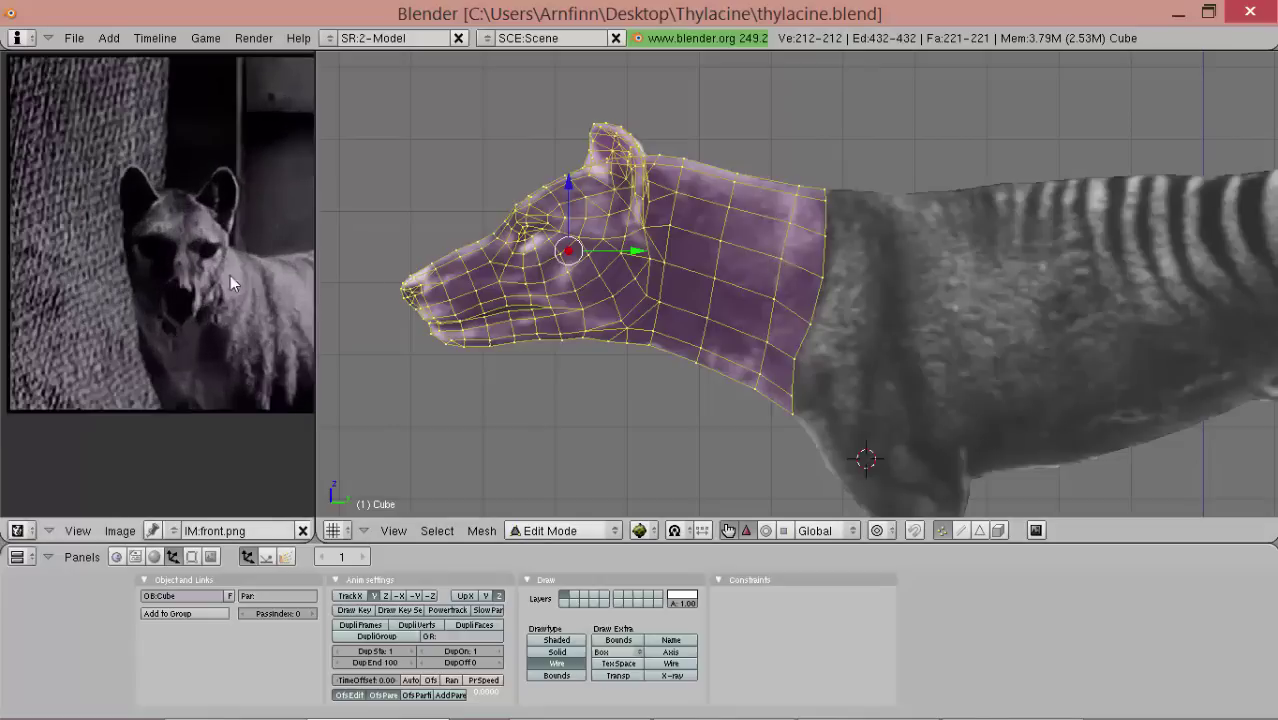
scroll(704, 234, "up", 1)
- Fatten six vertices on the side of the neck outward by about 0.016 with smooth proportional editing, and return to Object Mode
right_click(706, 234)
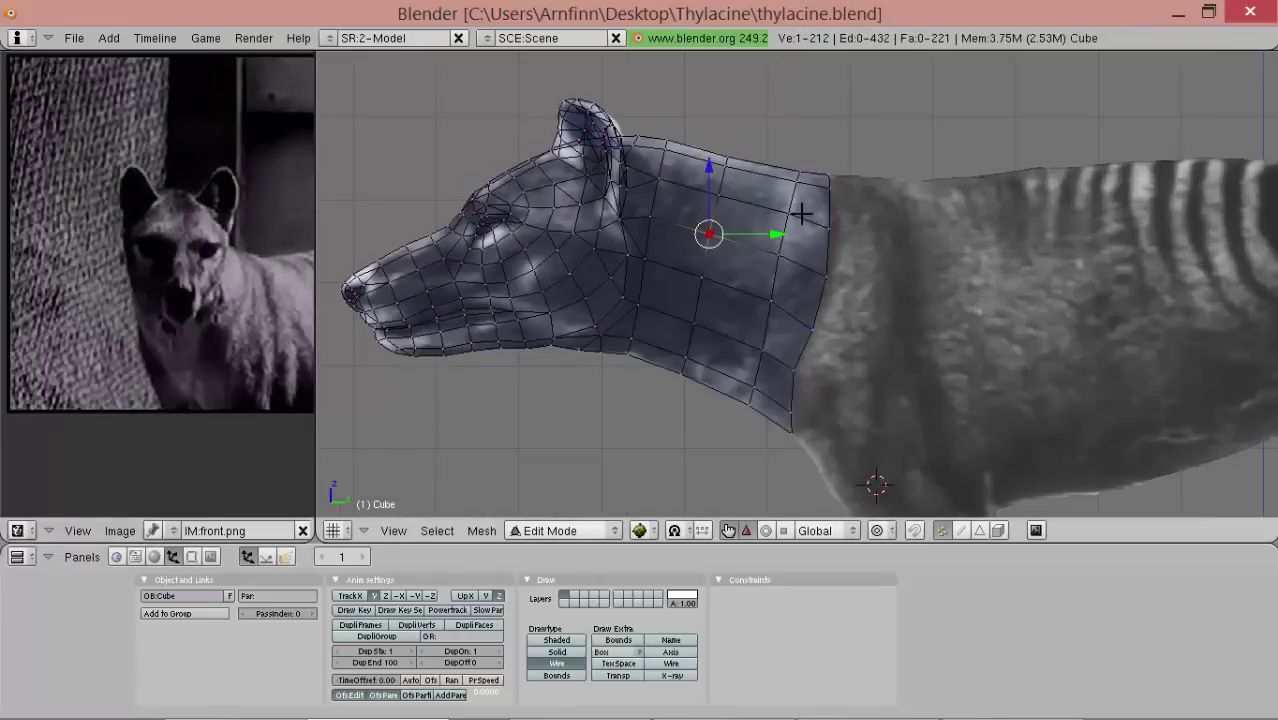
mouse_move(774, 327)
left_mouse_down("ctrl")
mouse_move(784, 308)
mouse_move(780, 508)
left_mouse_up("ctrl")
left_click_drag(748, 371, 747, 382, "alt")
key("o")
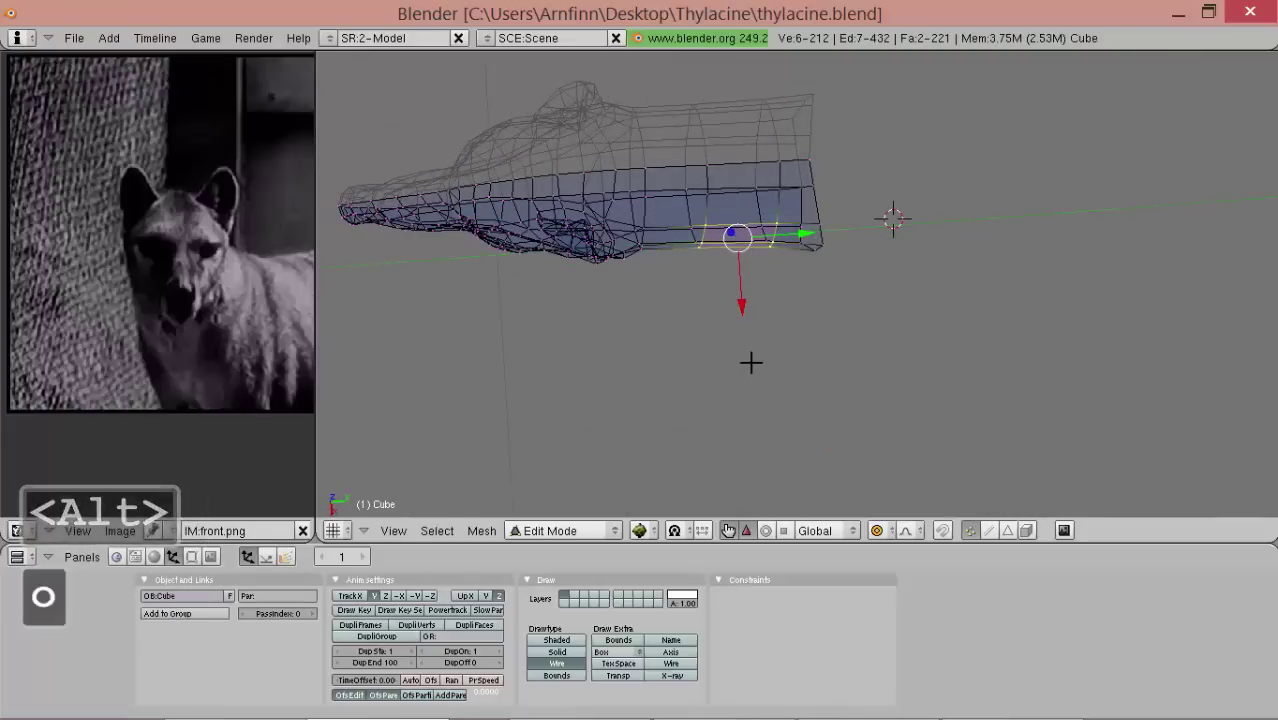
key("alt+s")
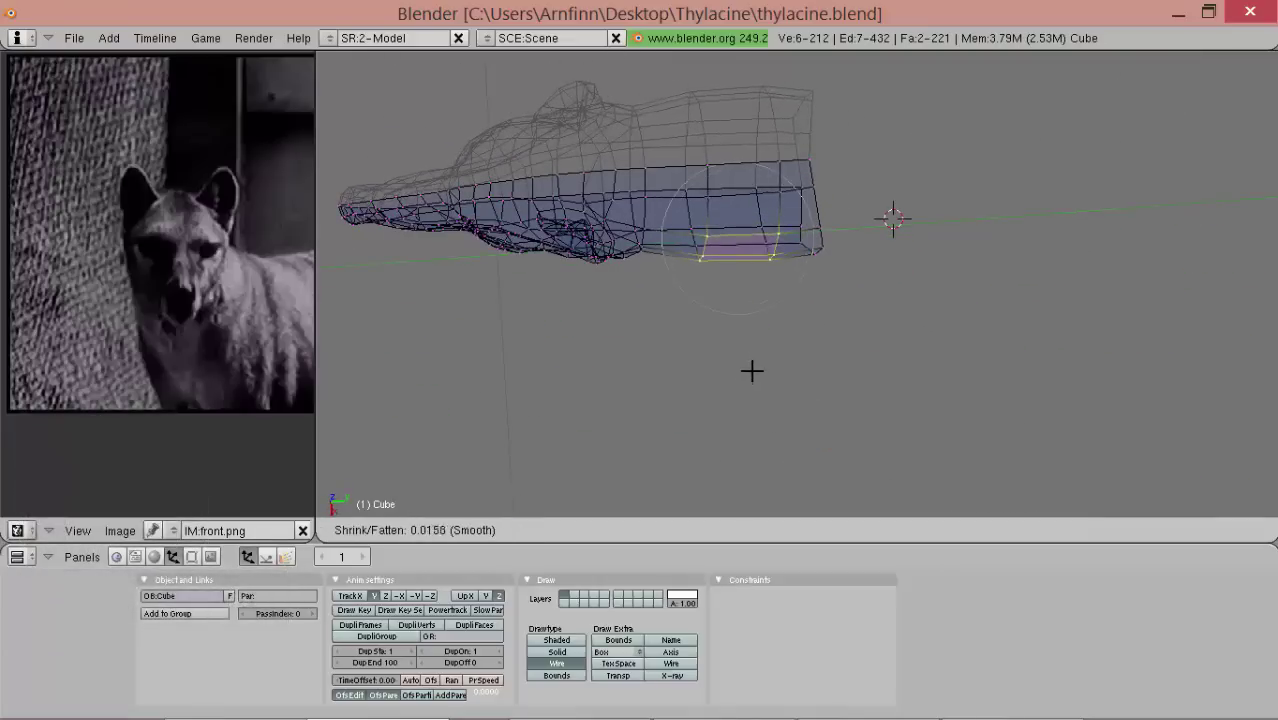
left_click(752, 372)
key("Tab")
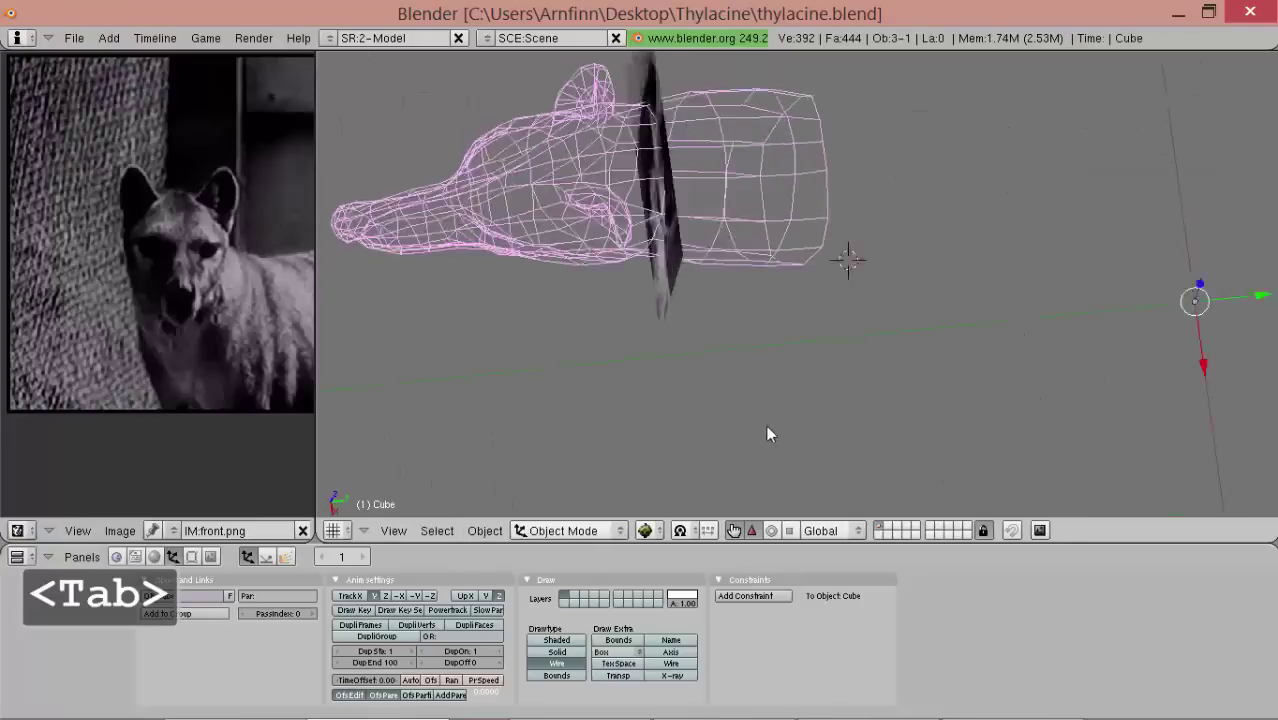
- Inspect the head and neck from an angle and from the side in solid display, and return to wireframe
key("Tab")
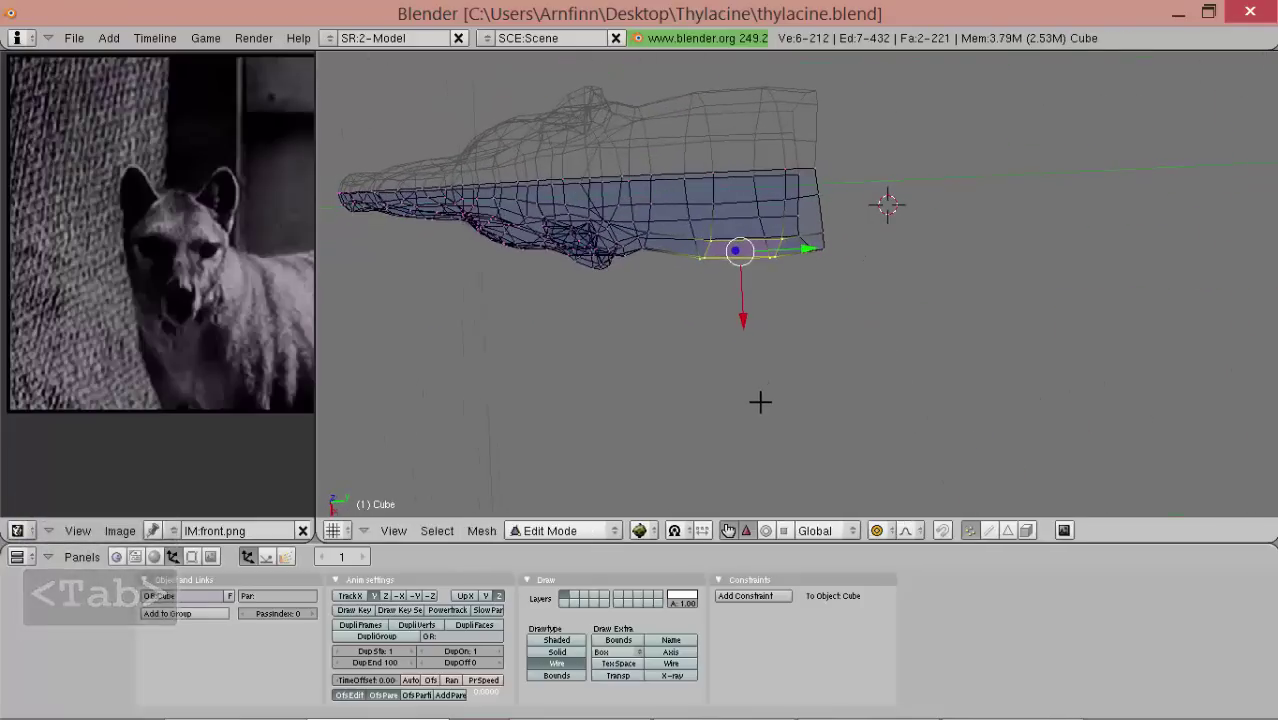
key("Tab")
middle_click_drag(759, 399, 810, 219)
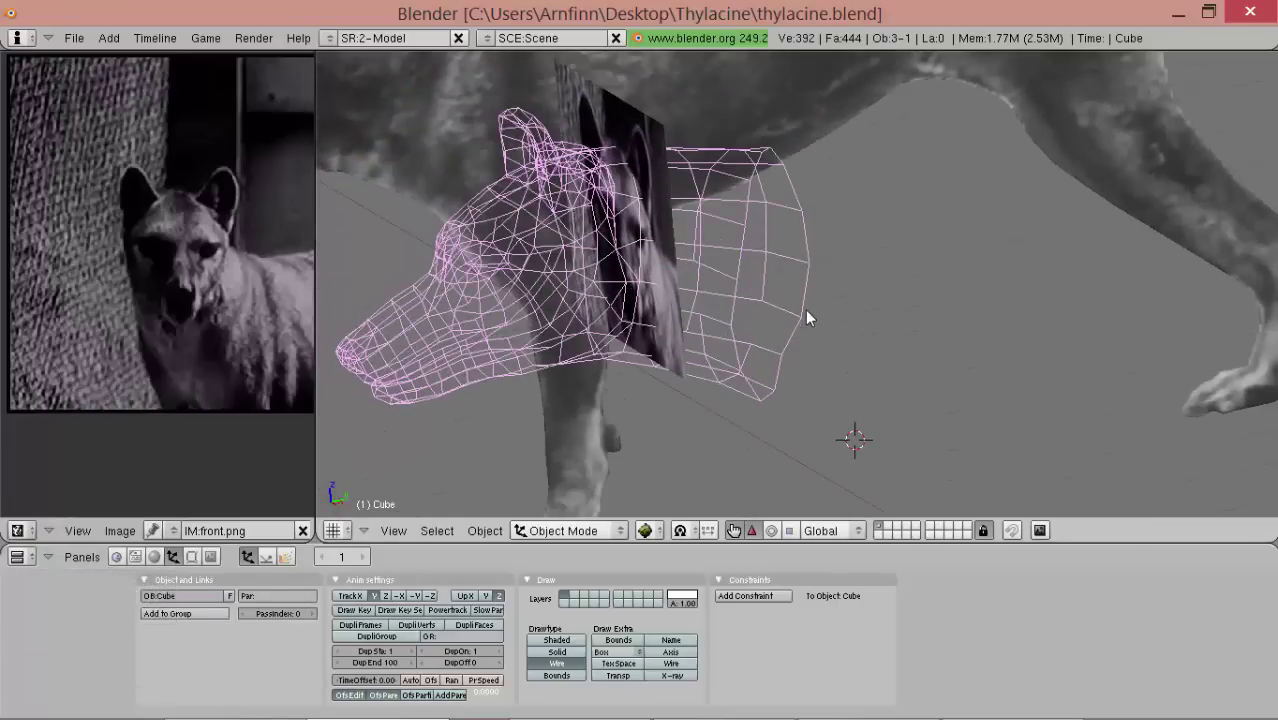
key("KP_3")
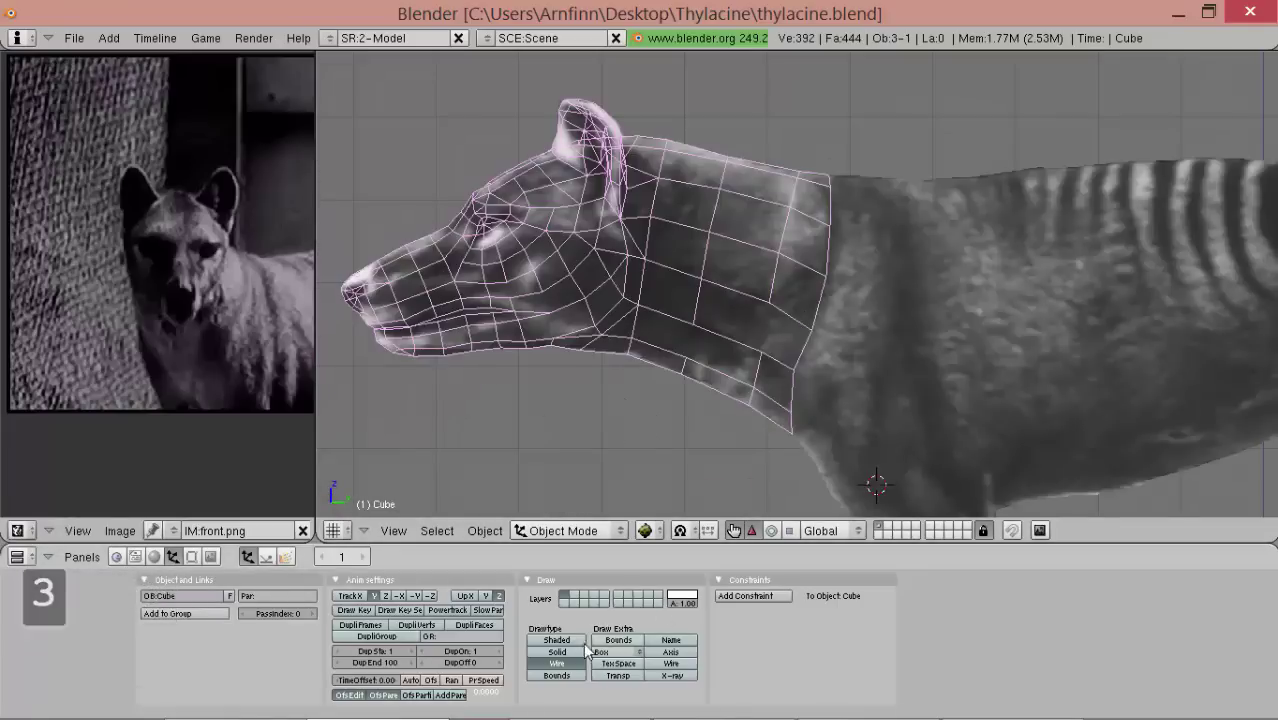
left_click(580, 651)
mouse_move(755, 298)
middle_mouse_down()
mouse_move(759, 473)
mouse_move(834, 470)
mouse_move(892, 345)
mouse_move(841, 279)
mouse_move(671, 434)
mouse_move(724, 486)
mouse_move(763, 561)
mouse_move(810, 359)
mouse_move(810, 370)
mouse_move(783, 361)
middle_mouse_up()
key("KP_3")
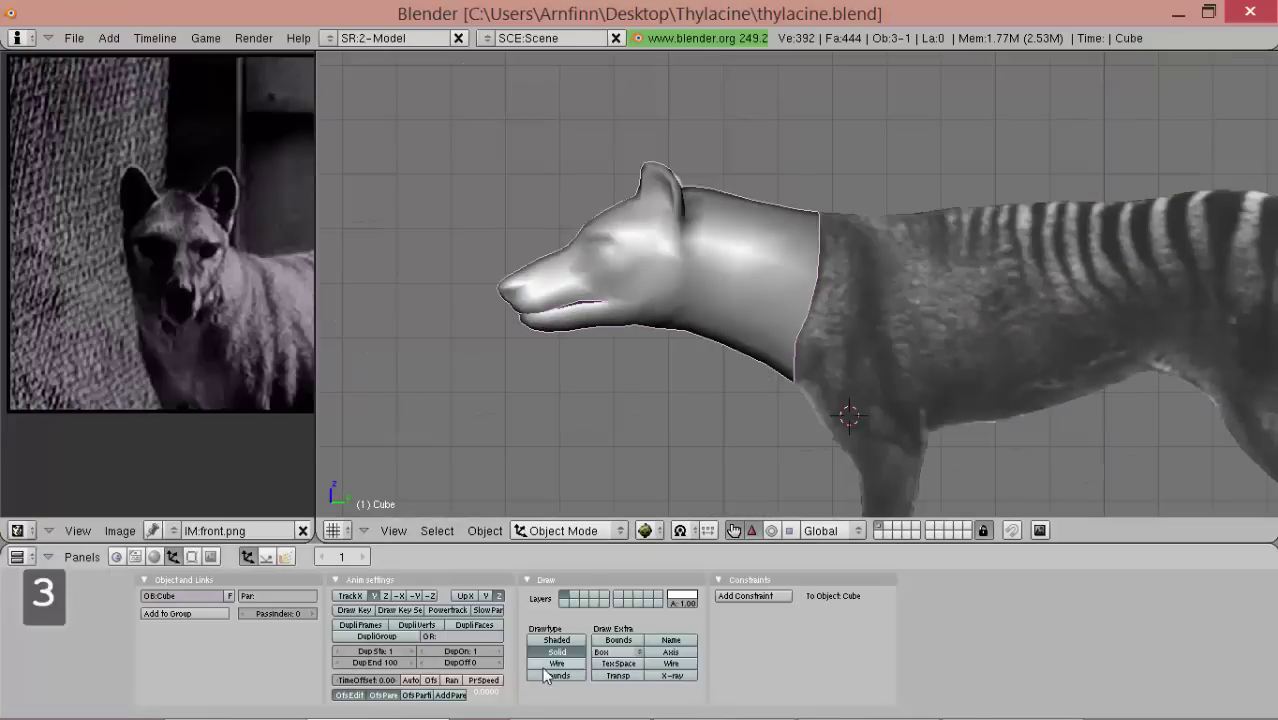
left_click(556, 664)
- With proportional editing off, extrude the upper six vertices of the neck's rear edge a short distance toward the shoulder
key("Tab")
scroll(999, 250, "up", 4)
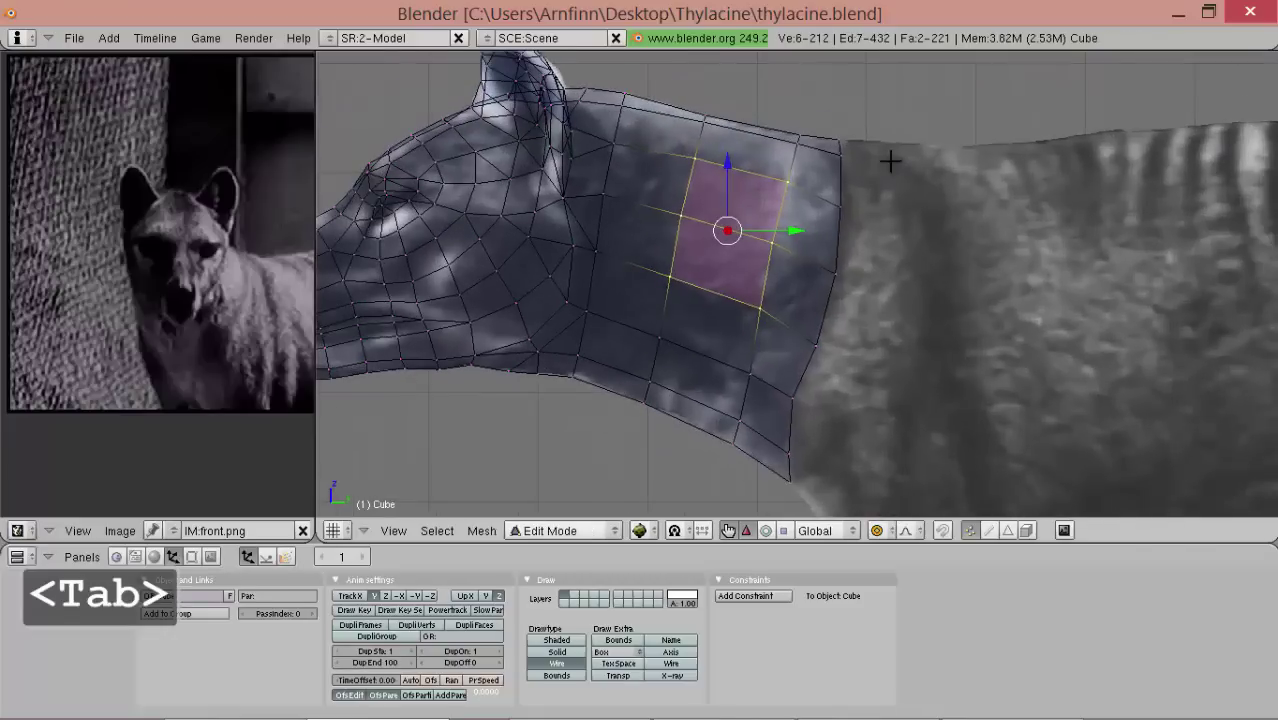
right_click(840, 138)
key("o")
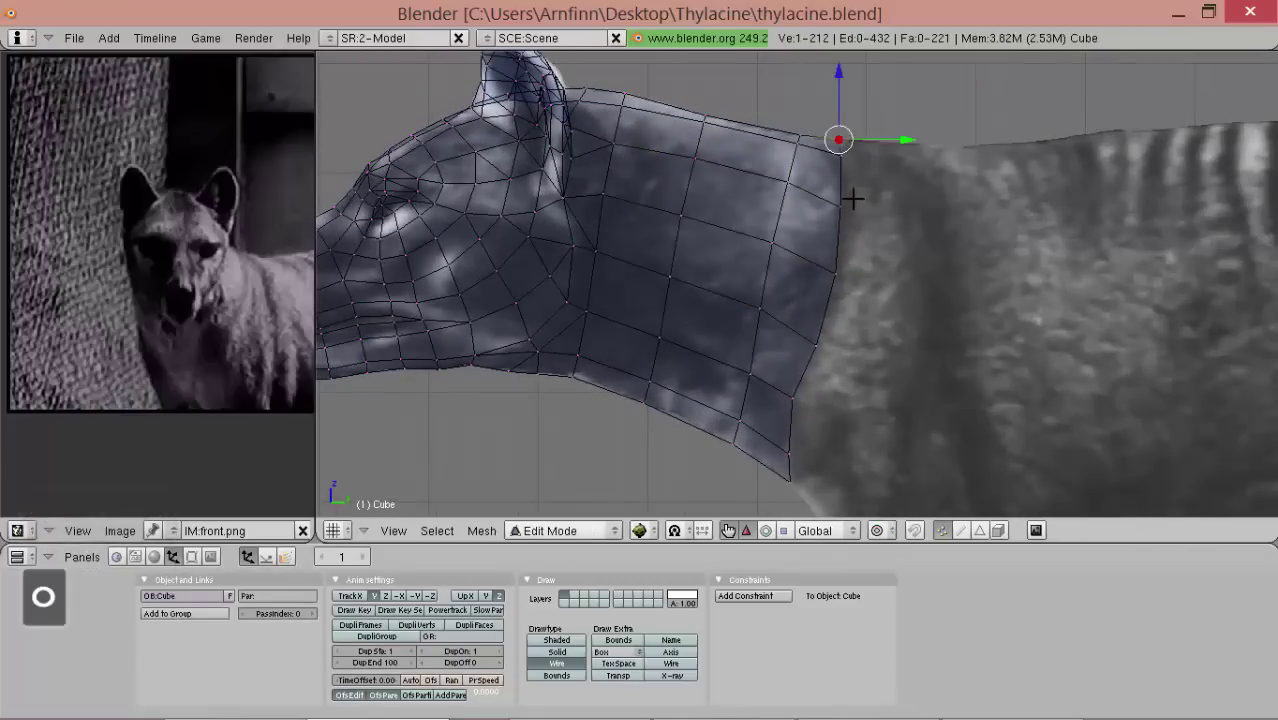
right_click(843, 204, "shift")
right_click(836, 272, "shift")
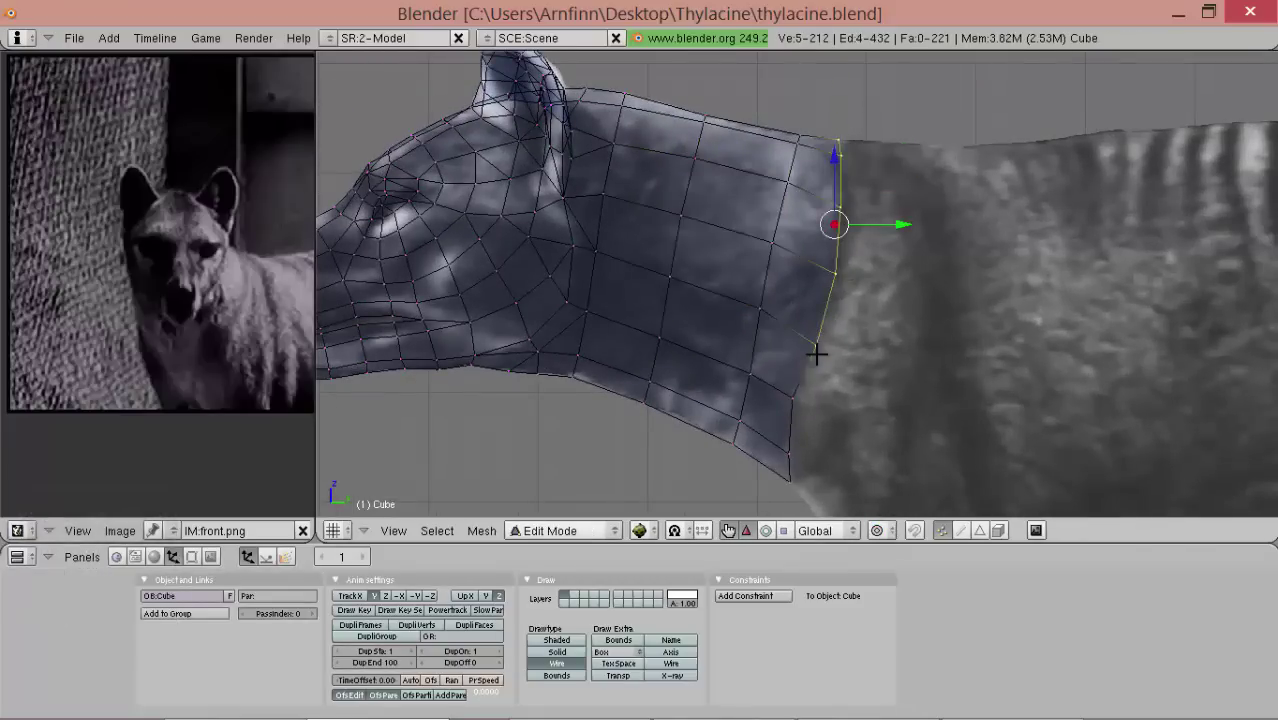
right_click(798, 402, "shift")
left_click_drag(848, 384, 670, 355, "alt+shift")
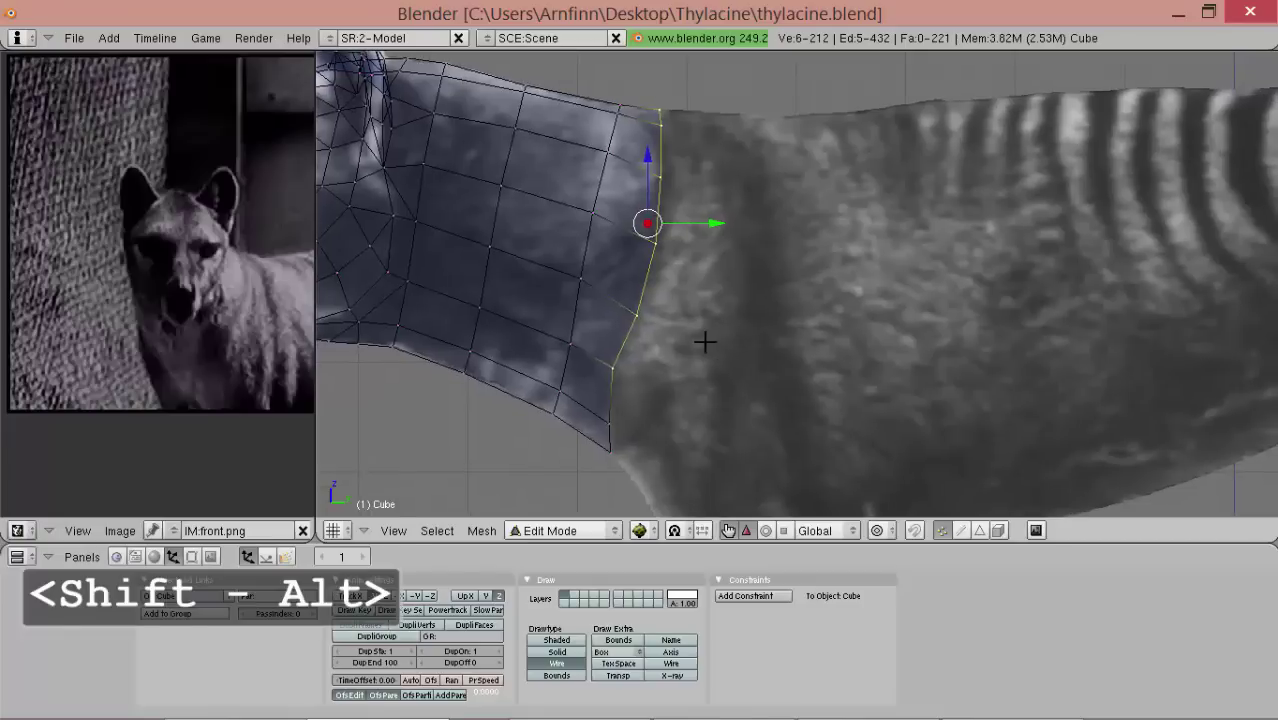
key("e")
left_click(763, 342)
- Fatten the newly extruded rear edge outward along its normals to widen the start of the shoulder
key("alt+s")
left_click(753, 359)
key("g")
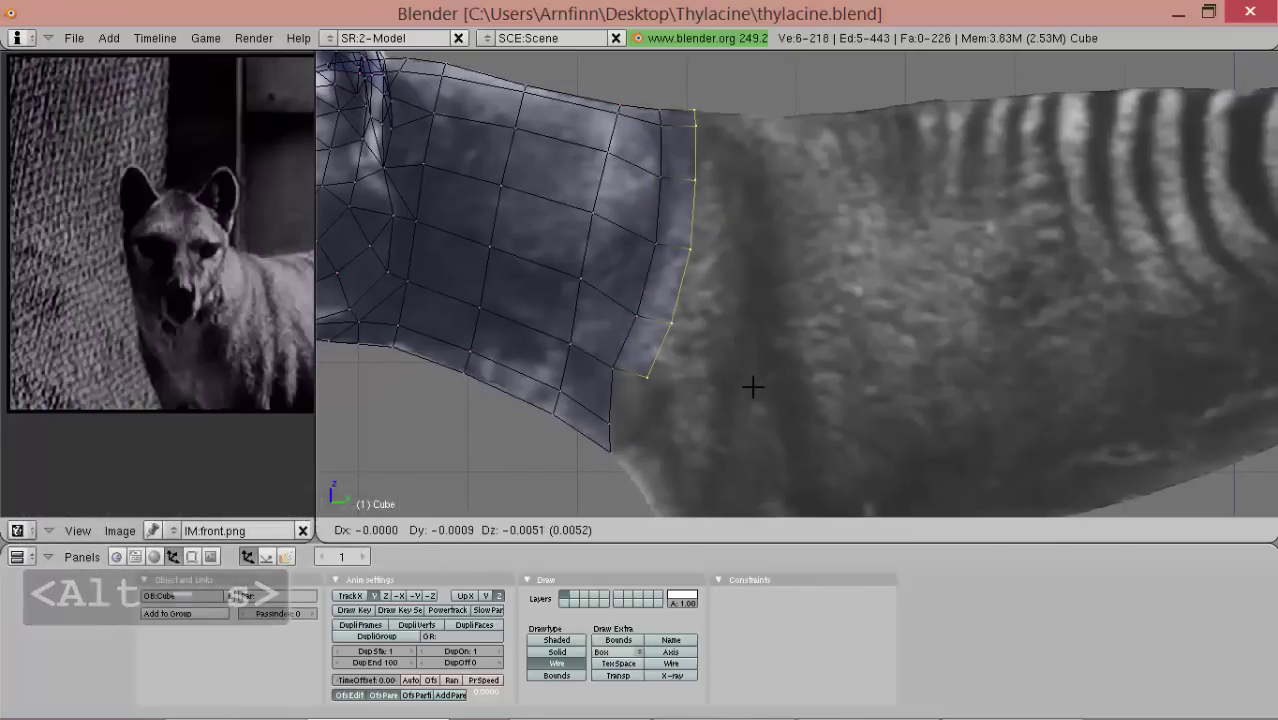
key("alt+s")
middle_click_drag(736, 348, 816, 494)
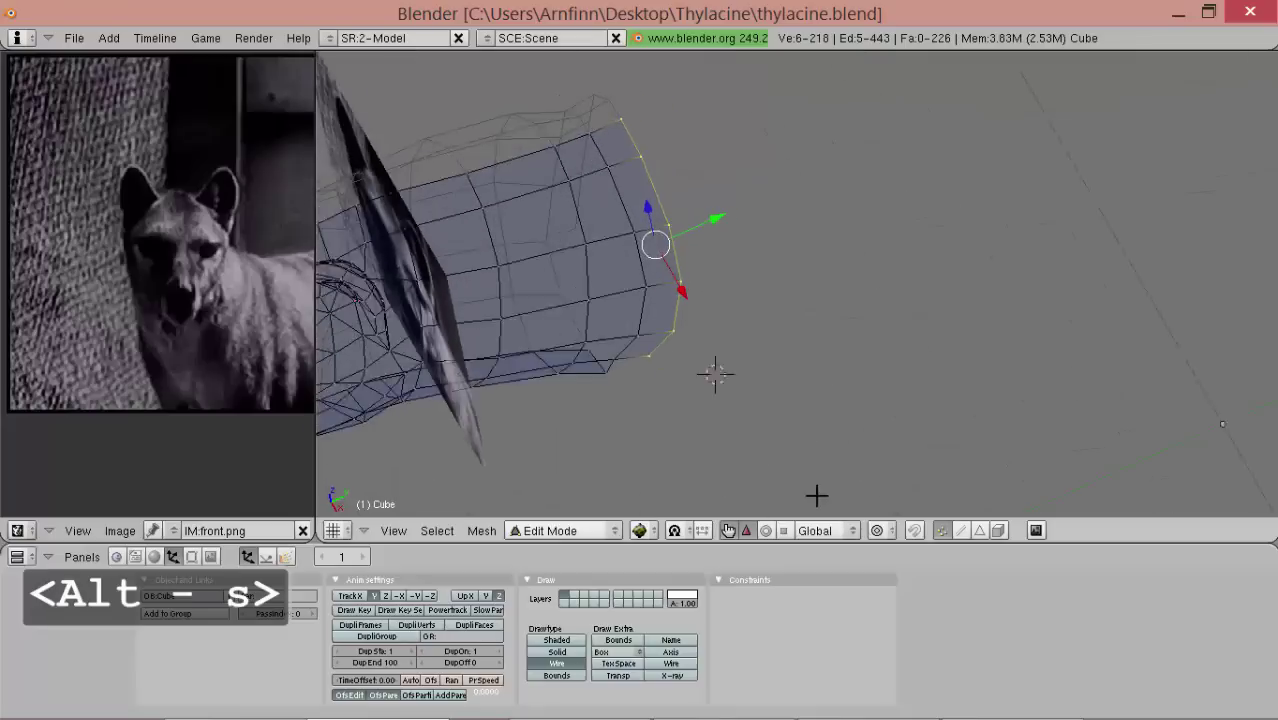
key("alt+s")
left_click(792, 380)
middle_click_drag(790, 385, 788, 412)
key("alt+s")
left_click(790, 408)
- Move the extruded edge so its top meets the animal's back outline in the side reference
key("KP_3")
key("g")
left_click(856, 391)
middle_click_drag(768, 291, 812, 401)
key("KP_3")
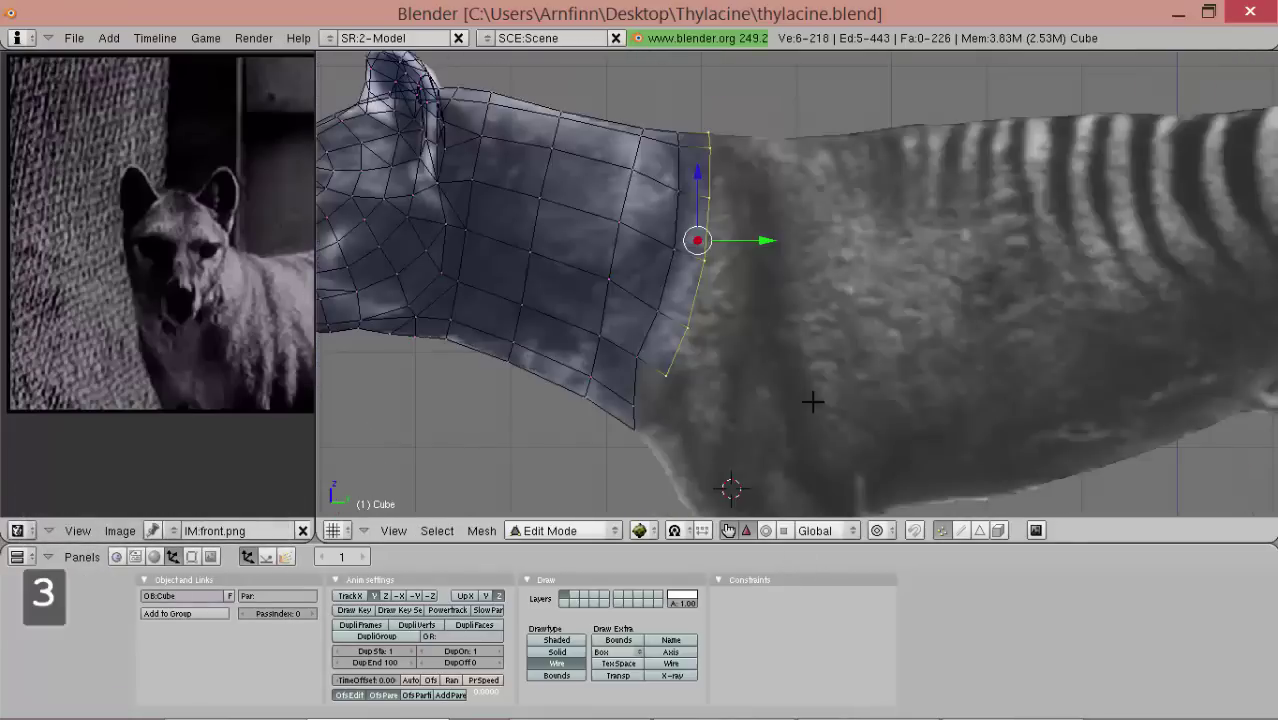
key("g")
left_click(770, 345)
- Extrude the six rear-edge vertices again, farther back over the shoulder
scroll(770, 345, "up", 1)
key("e")
left_click(772, 345)
left_click(836, 351)
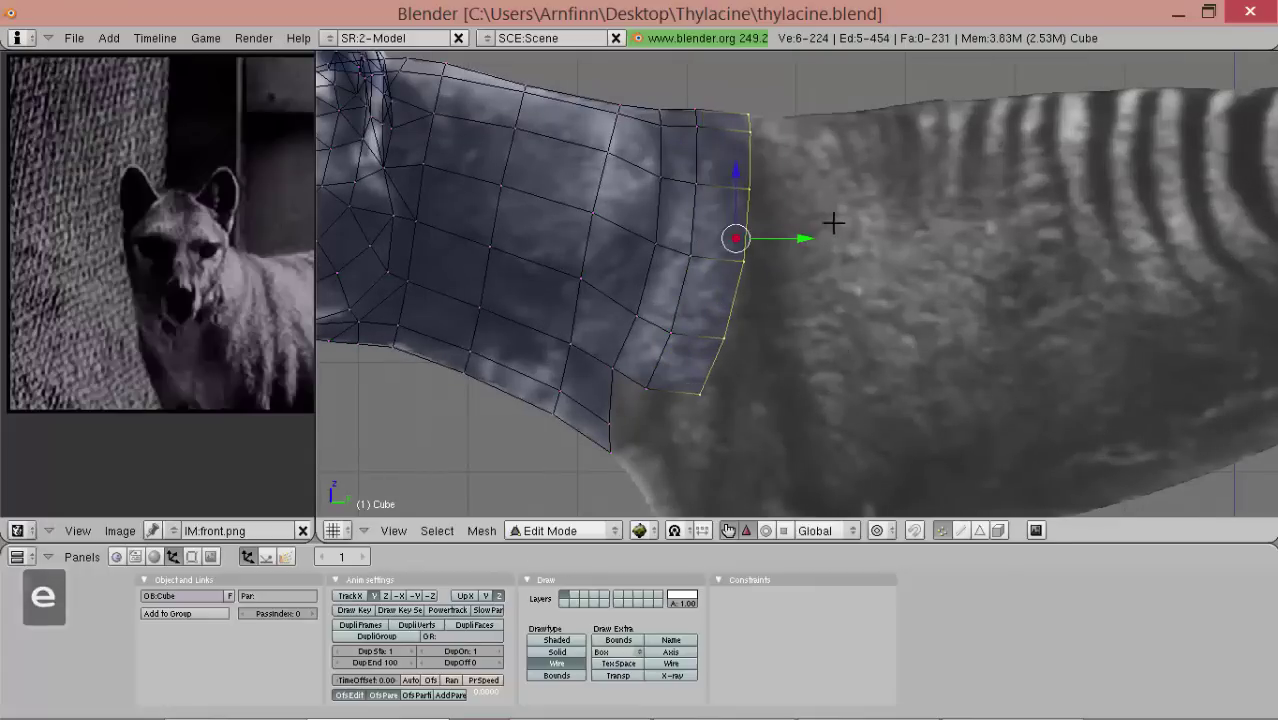
- Move the three lowest vertices of the new edge backward so it slopes across the shoulder
right_click(748, 270)
key("g")
left_click(792, 328)
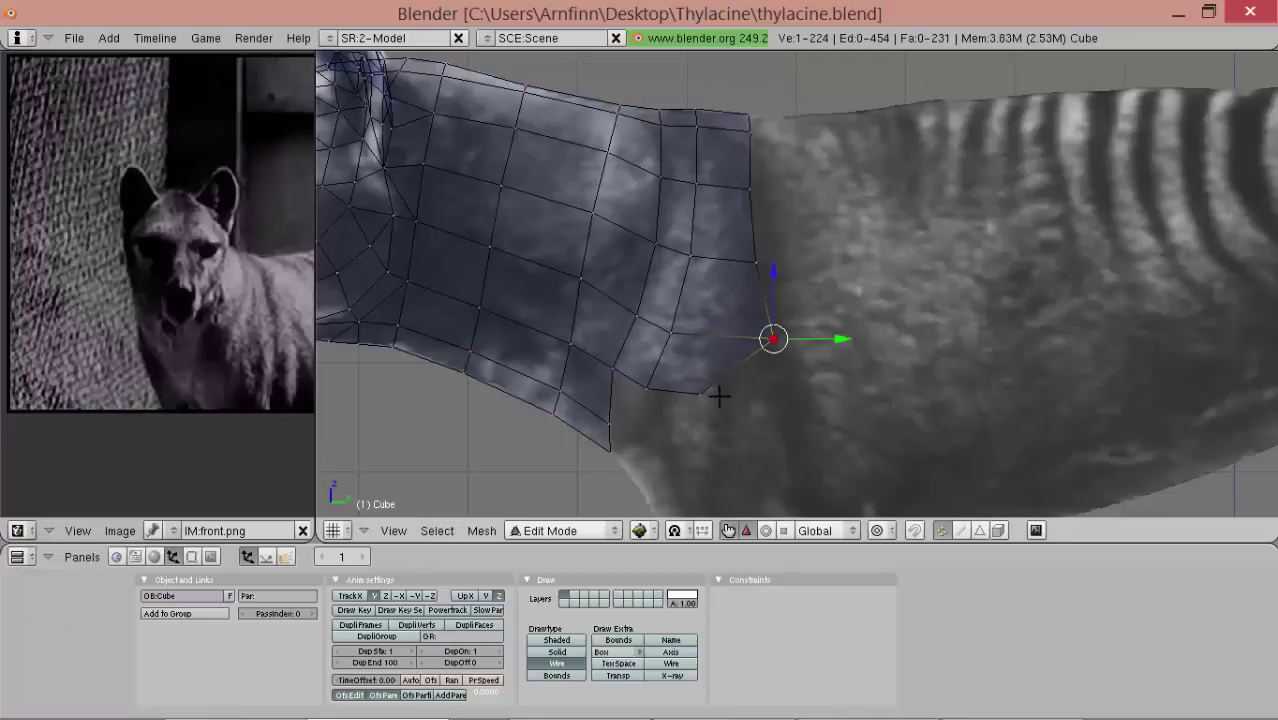
key("g")
left_click(822, 395)
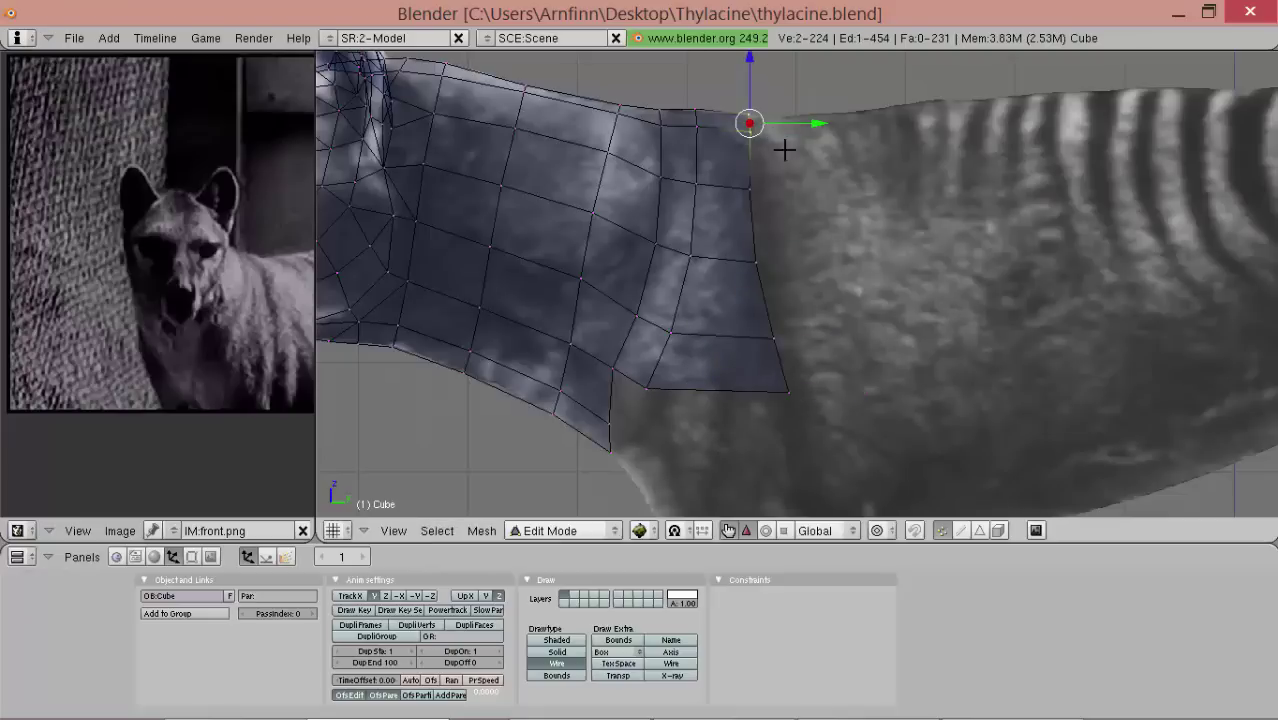
- Align the top vertices of the new edge with the back outline in the side reference
key("g")
left_click(793, 120, "shift")
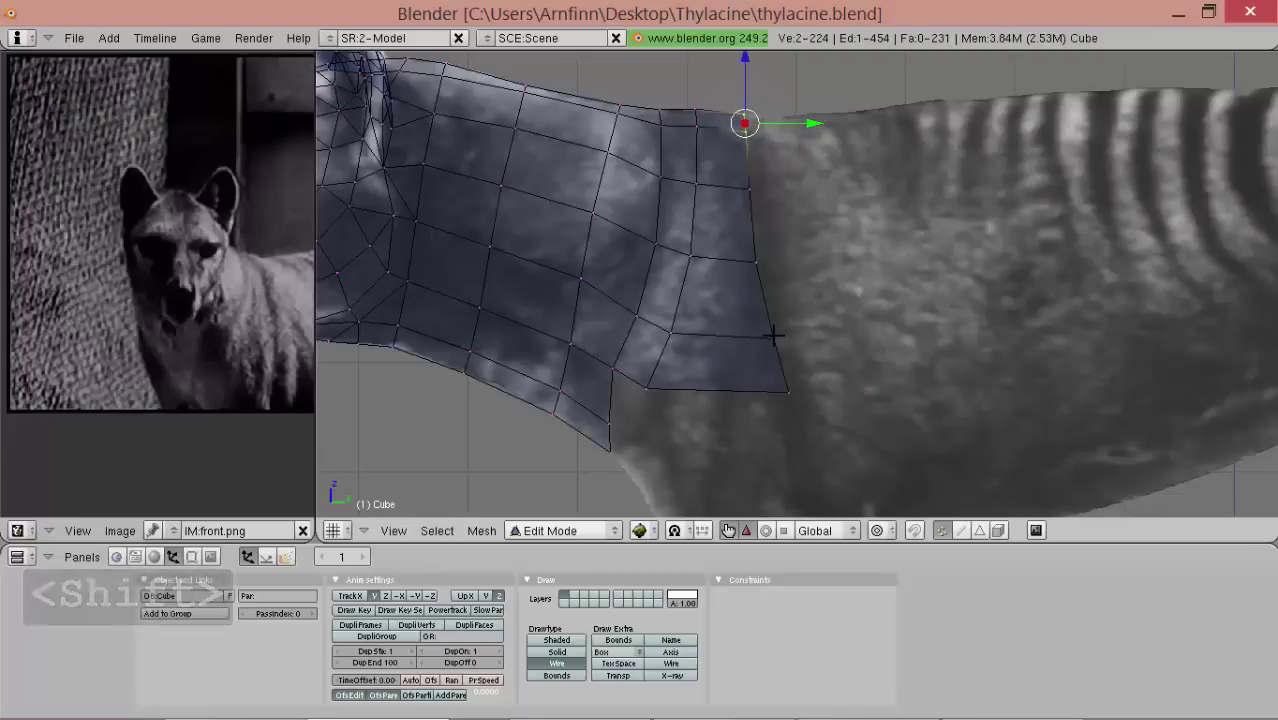
left_click_drag(773, 335, 794, 272, "alt+shift")
right_click(805, 149)
key("g")
left_click(804, 148)
- Select the whole rear edge of the shoulder section and fatten it along its normals
scroll(781, 184, "down", 1)
left_click_drag(855, 153, 837, 201, "alt+shift")
mouse_move(790, 81)
left_mouse_down("ctrl")
mouse_move(807, 416)
mouse_move(848, 365)
mouse_move(796, 454)
mouse_move(780, 519)
left_mouse_up("ctrl")
key("alt+s")
right_click(813, 417)
middle_click_drag(812, 419, 816, 391)
- Extrude the rear edge a third time, and scale and move it to fit the side reference
key("e")
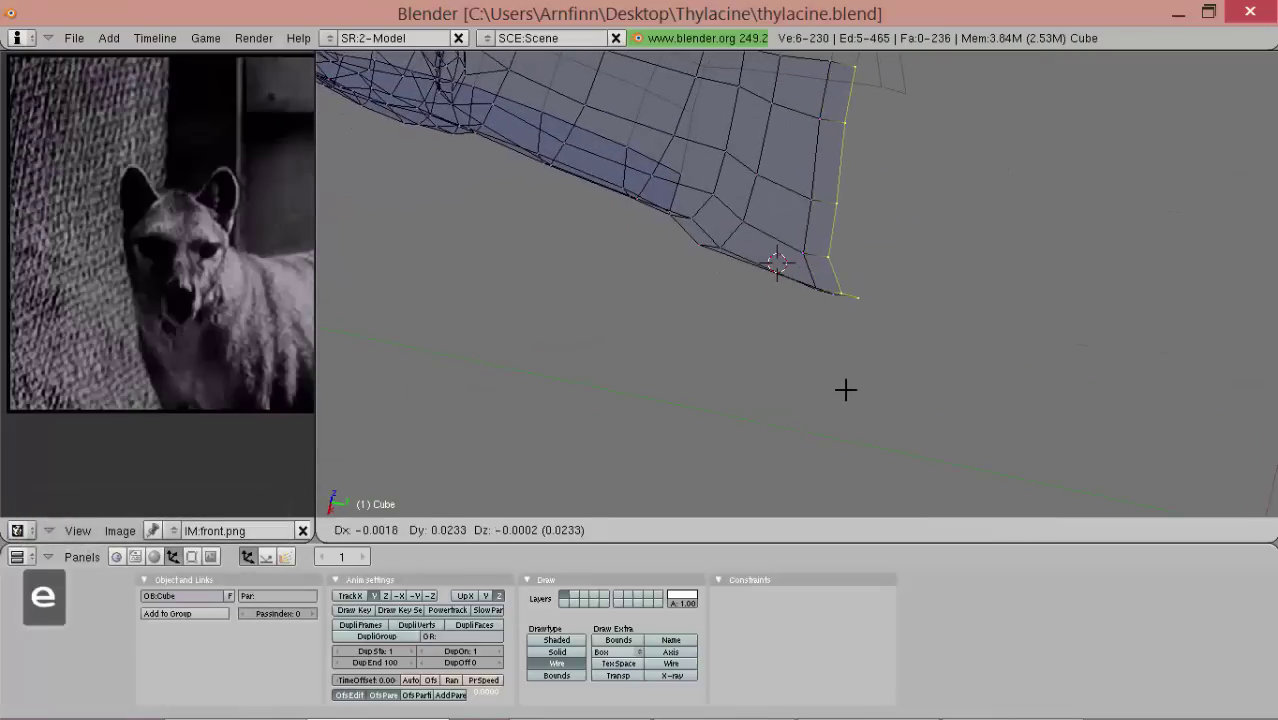
left_click(856, 388)
key("KP_3")
key("s")
left_click(922, 386)
left_click_drag(921, 386, 922, 406)
left_click(924, 417)
key("s")
left_click(924, 413)
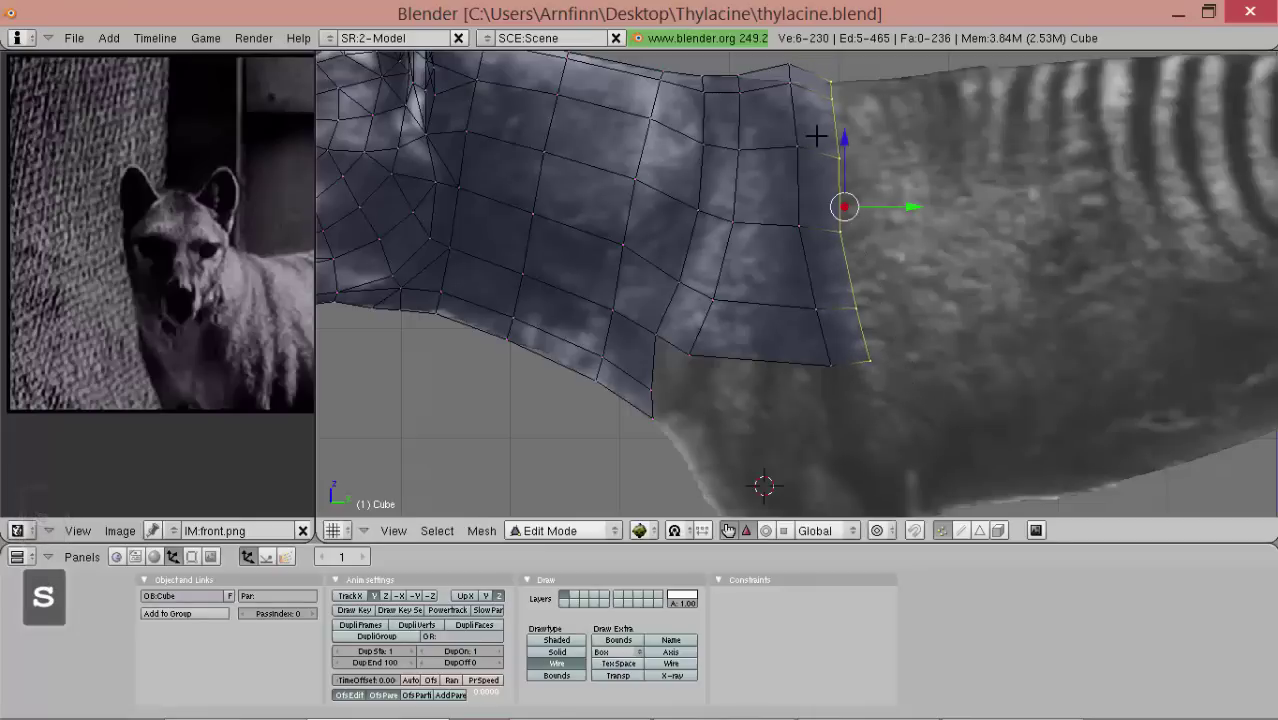
- Lower the protruding top vertices of the preceding edge onto the back outline, and adjust the vertices just below them
right_click(769, 66)
left_click_drag(777, 81, 802, 117)
left_click(802, 121)
right_click_drag(792, 86, 808, 126, "shift")
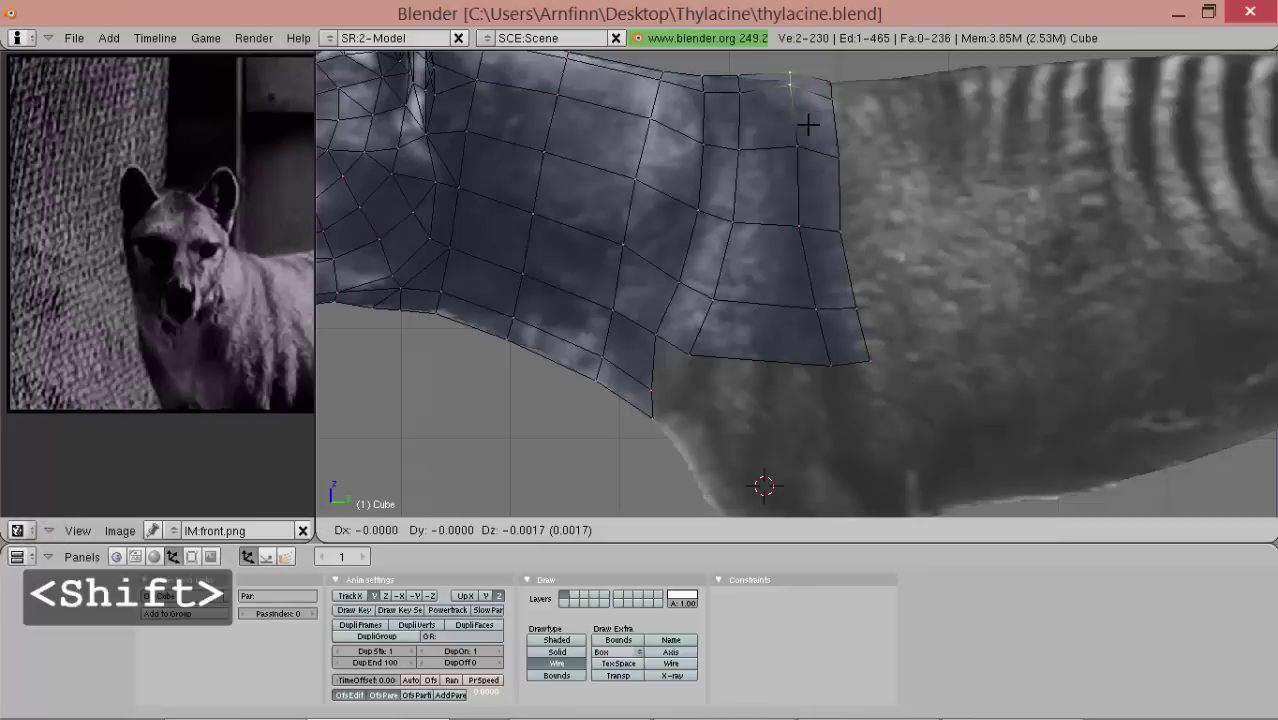
left_click(810, 124)
scroll(798, 208, "down", 1)
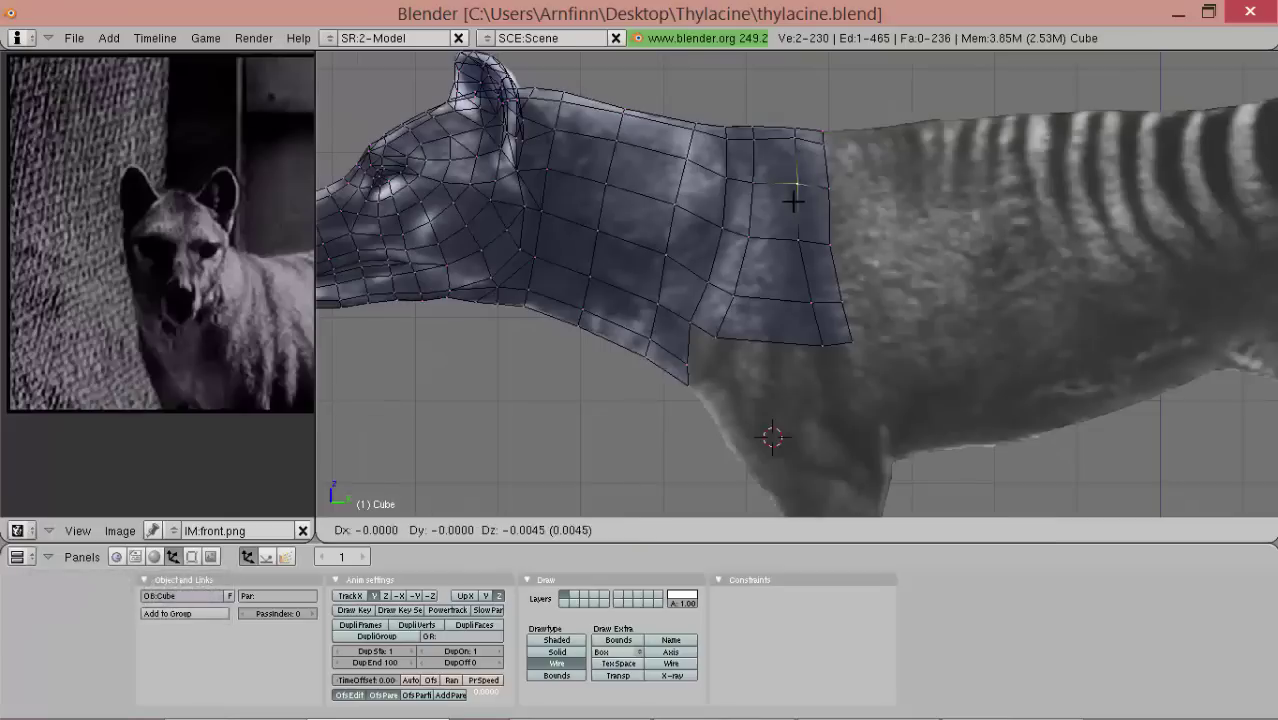
- Reposition a pair of vertices near the lower border of the shoulder section to even out its curve
middle_click_drag(799, 208, 817, 278)
right_click(848, 319, "shift")
left_click_drag(785, 319, 766, 319)
middle_click_drag(775, 324, 867, 359)
key("KP_3")
right_click(838, 328)
middle_click_drag(768, 328, 975, 348)
middle_click_drag(871, 325, 774, 284)
left_click_drag(795, 301, 812, 295)
middle_click_drag(804, 288, 760, 334)
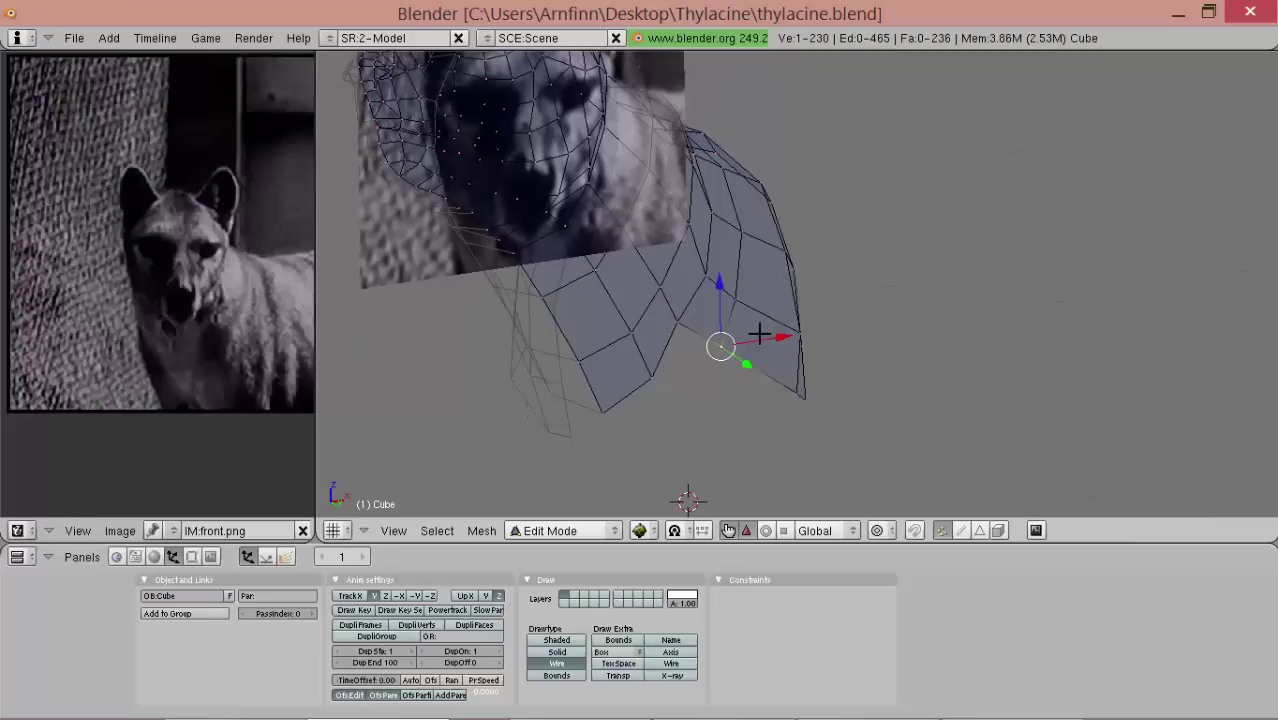
- Leave Edit Mode, move the front reference image plane to layer 11, and show only layer 1 again
key("1")
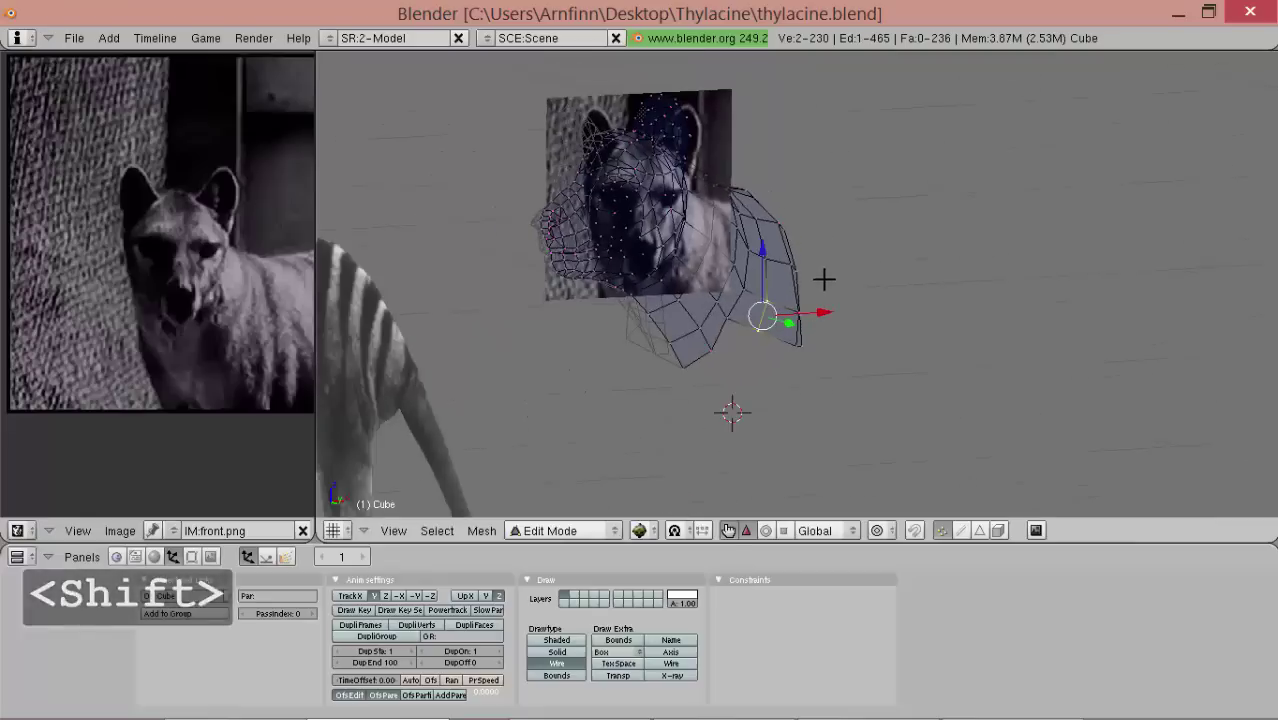
key("Tab")
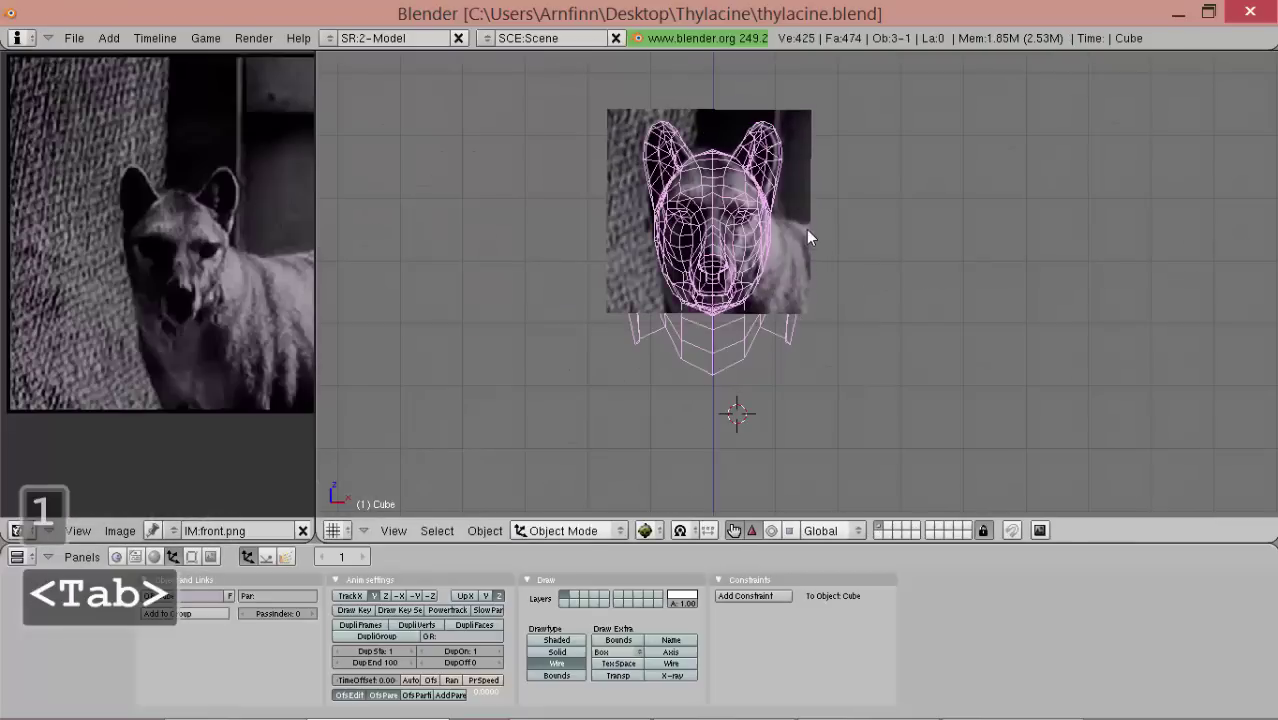
middle_click_drag(800, 225, 716, 272)
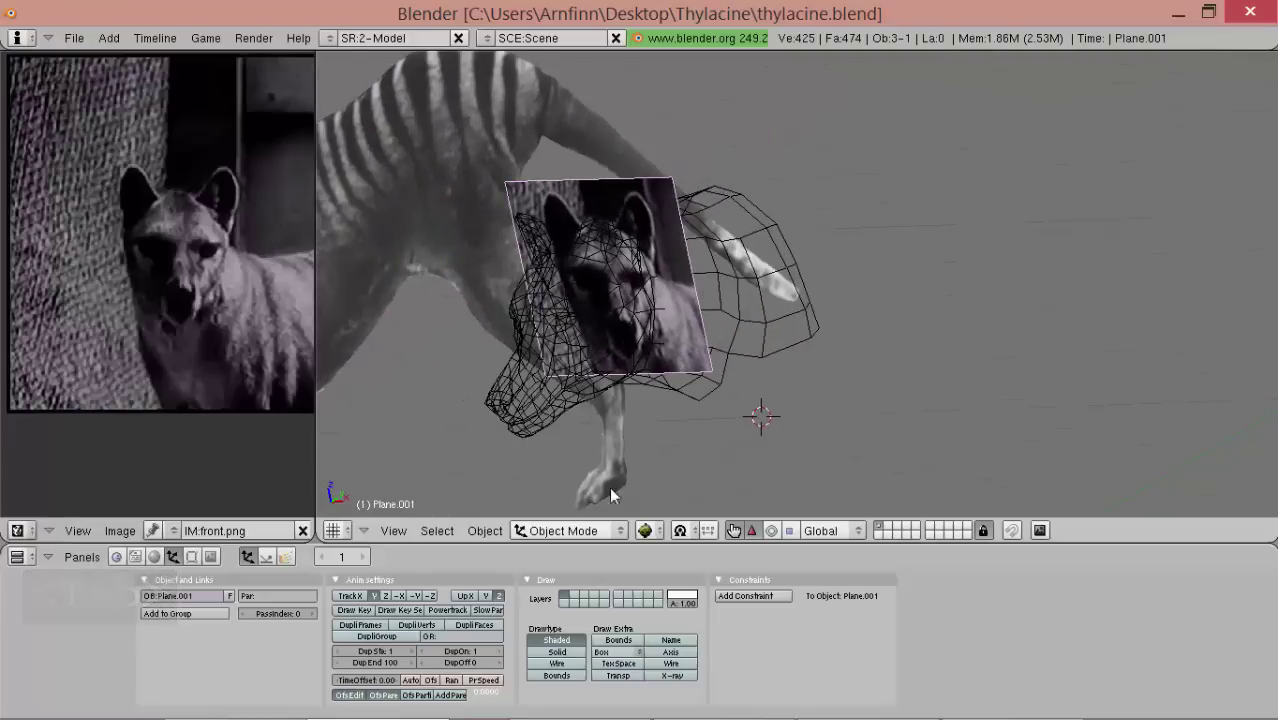
middle_click_drag(656, 372, 842, 352)
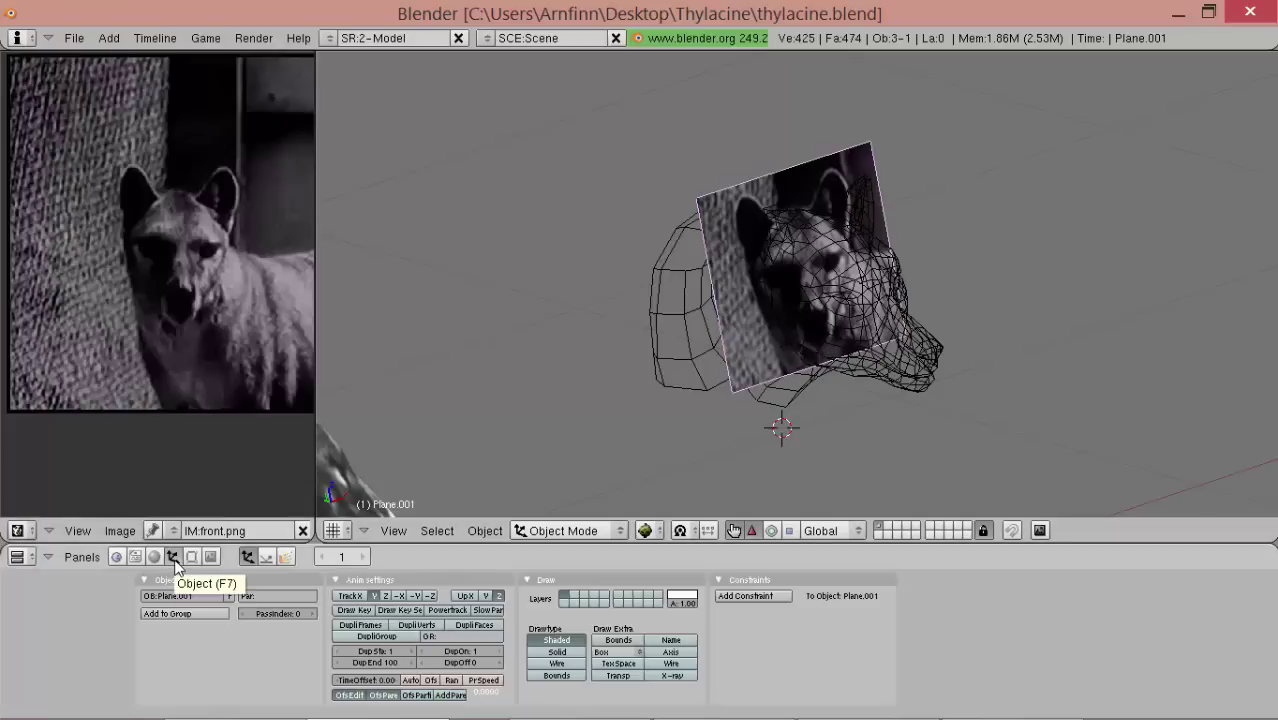
left_click(564, 603)
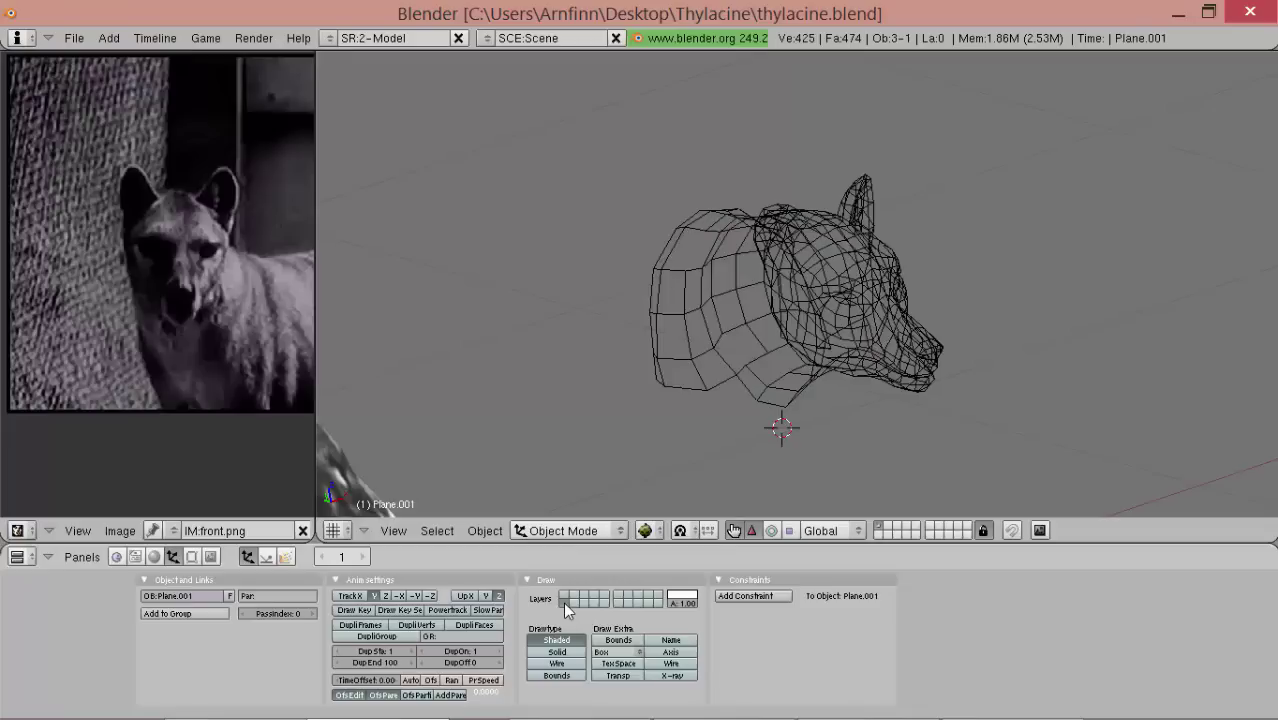
left_click(878, 534)
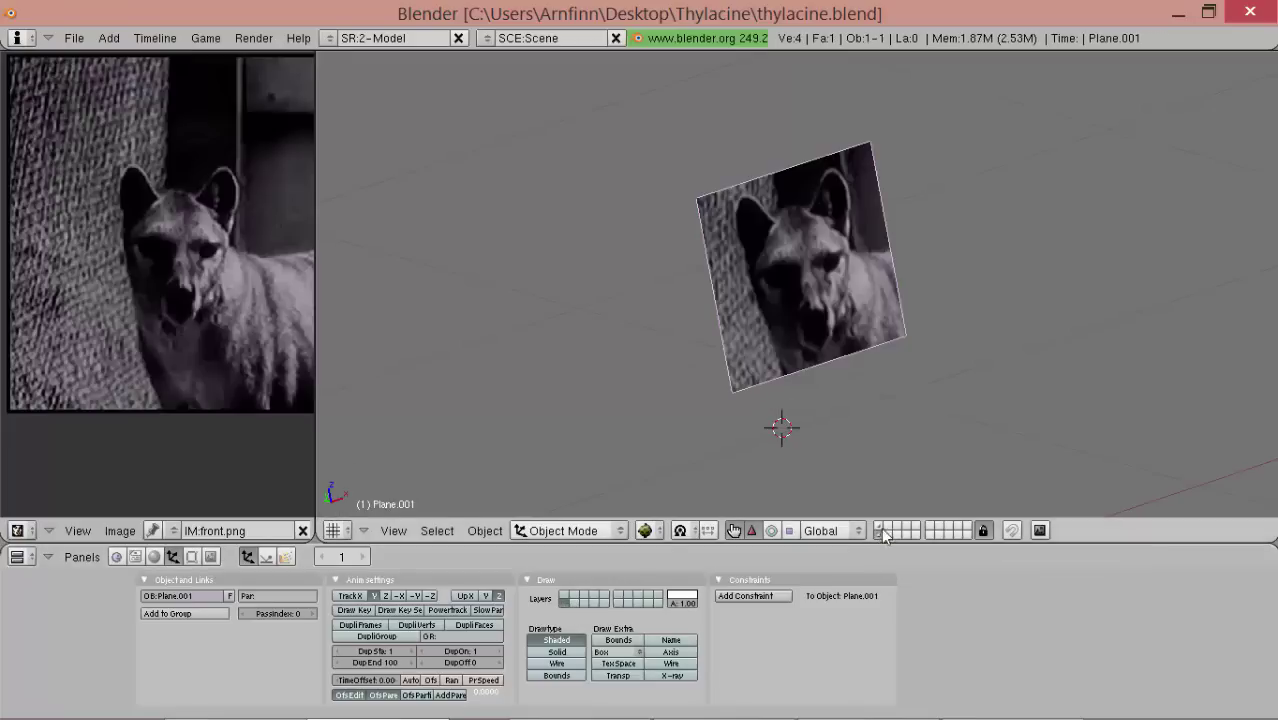
left_click(881, 527)
- Select the head and neck mesh in side view and re-enter Edit Mode
middle_click_drag(904, 352, 672, 347)
key("KP_3")
right_click(738, 297)
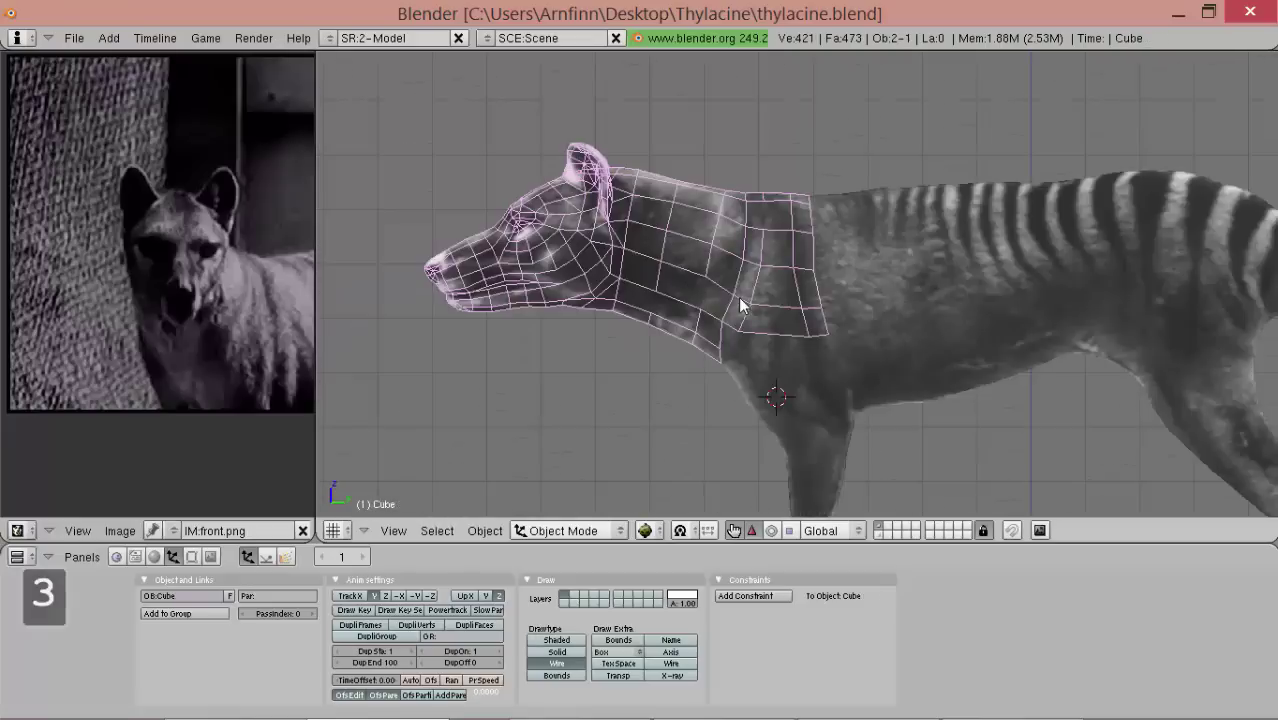
key("Tab")
scroll(738, 297, "up", 3)
left_click_drag(703, 353, 819, 325, "alt+shift")
scroll(745, 354, "up", 1)
left_click_drag(717, 308, 944, 220, "alt")
- In front view, move the shoulder's lowest outer vertex outward about 0.024 along X with smooth proportional editing
key("KP_1")
scroll(761, 244, "down", 2)
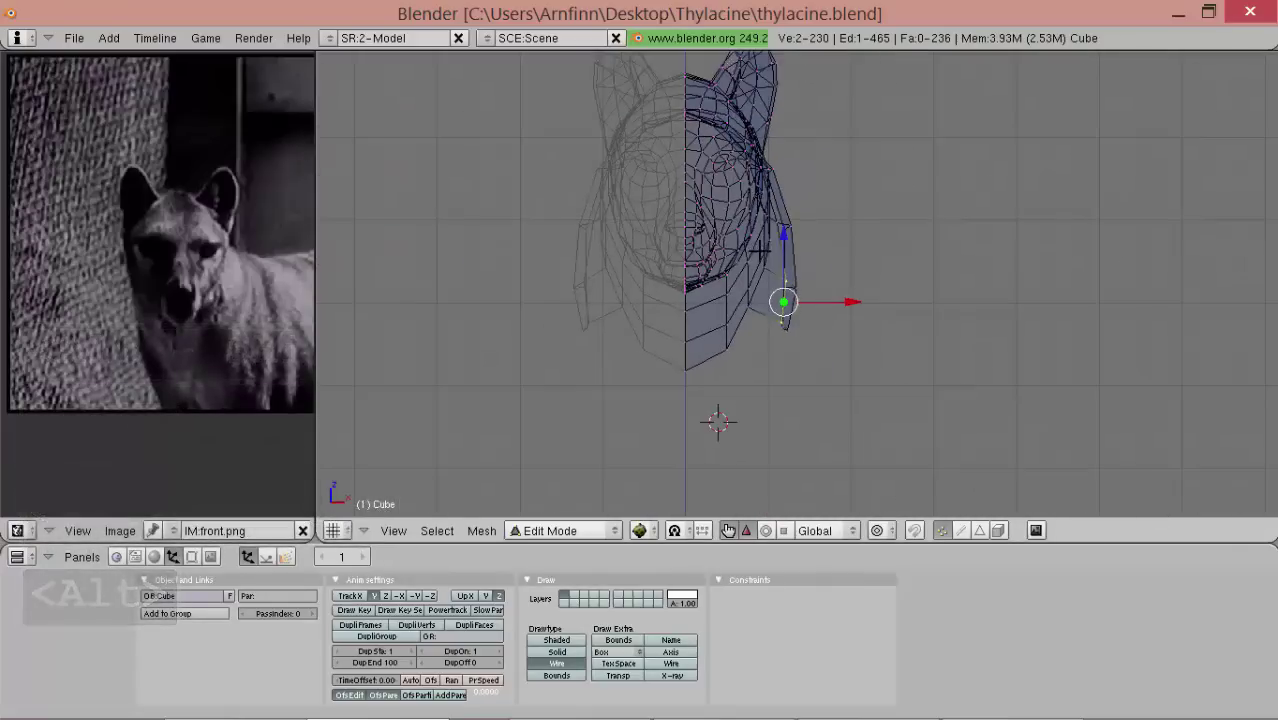
right_click(812, 327)
key("o")
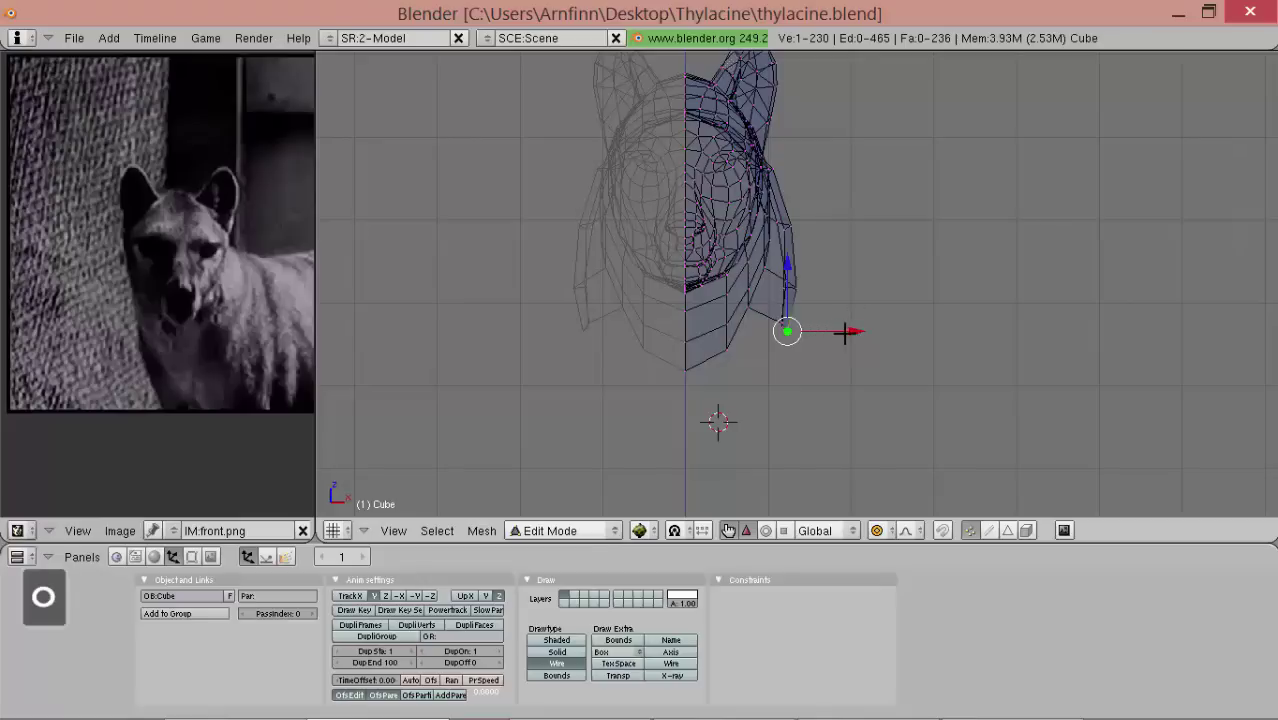
key("g")
key("x")
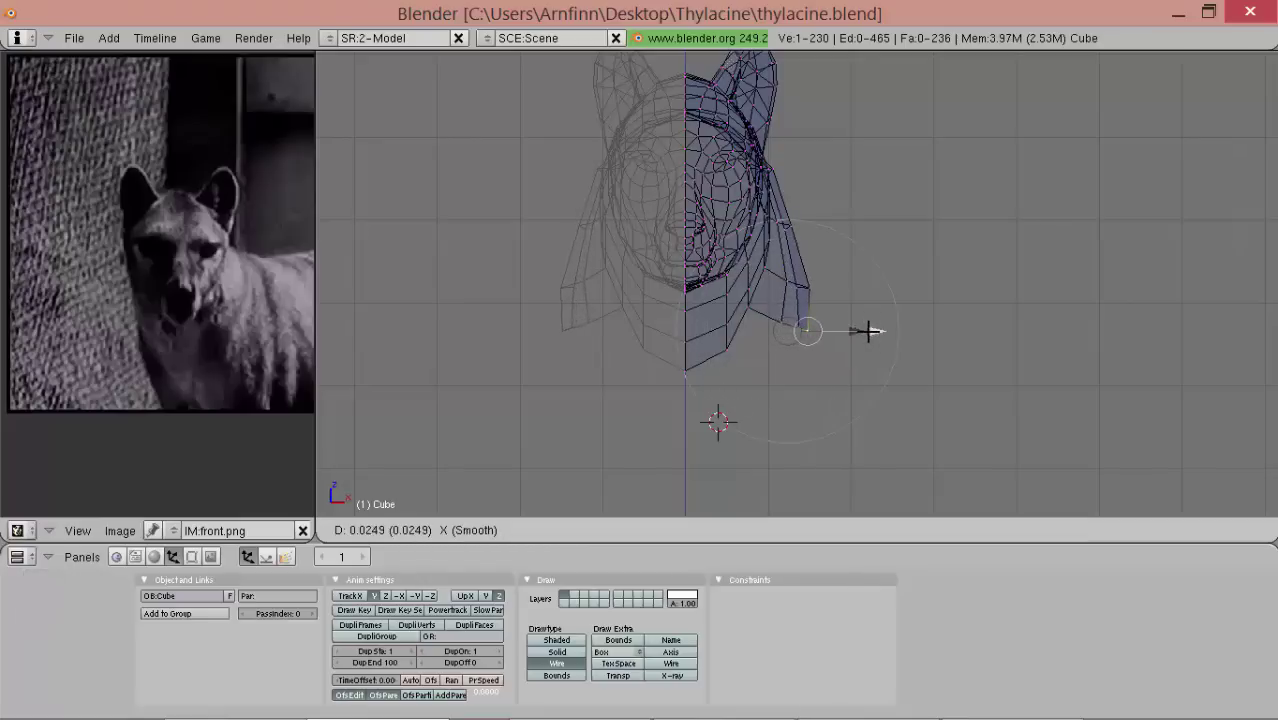
scroll(867, 332, "down", 3)
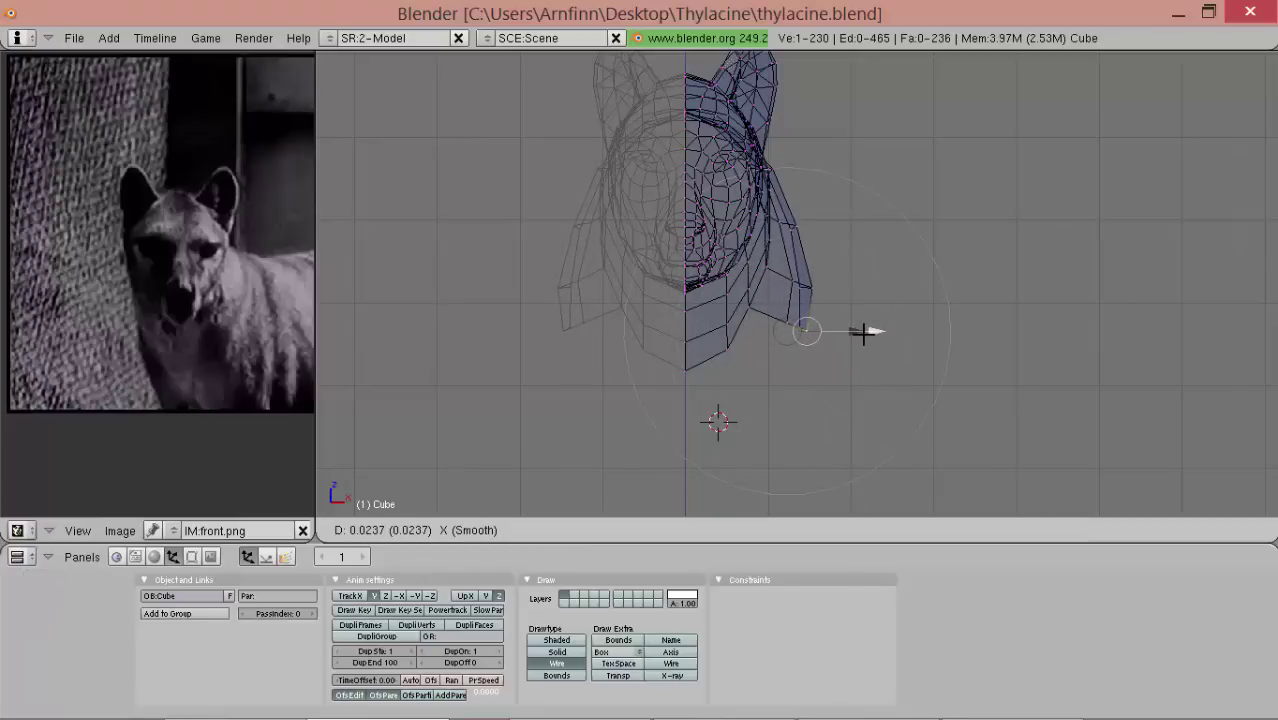
left_click(864, 333)
- Select the entire mesh and knife-cut a vertical edge through the wide face at the bottom of the shoulder section
middle_click_drag(864, 333, 736, 408)
key("KP_7")
key("KP_3")
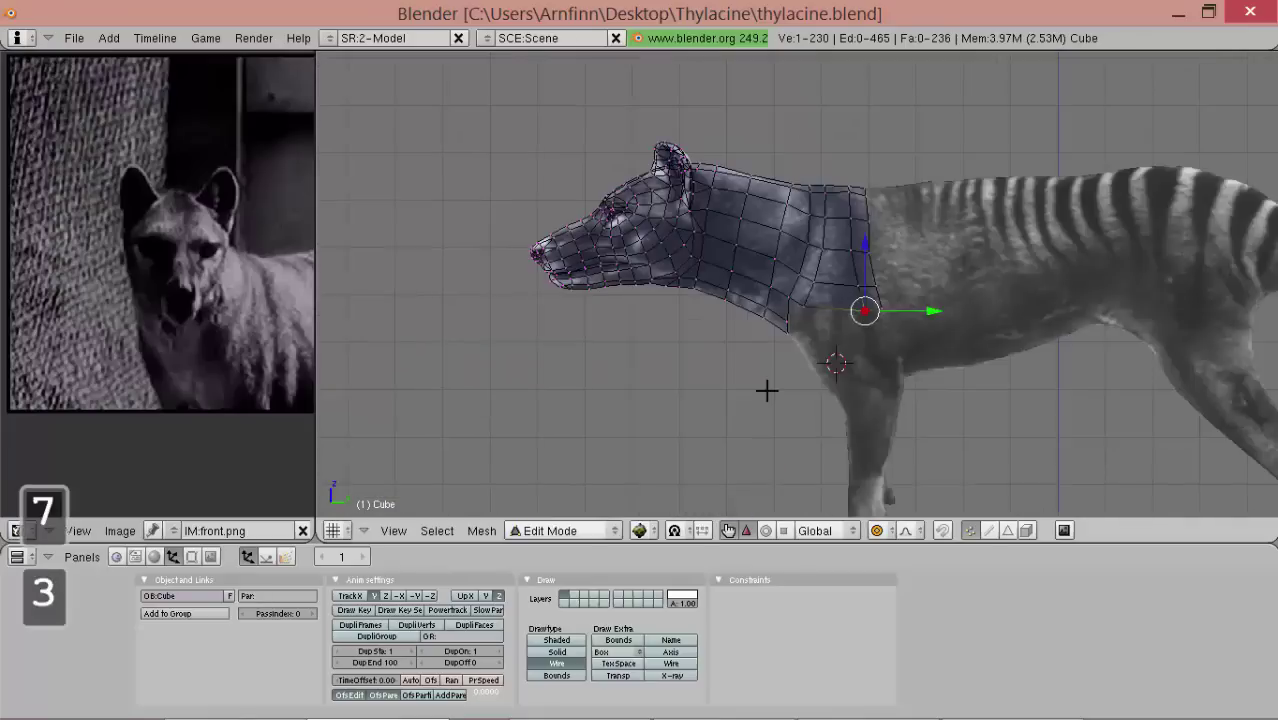
scroll(819, 371, "up", 5)
left_click_drag(820, 349, 802, 303, "alt+shift")
right_click(802, 295)
key("a")
key("a")
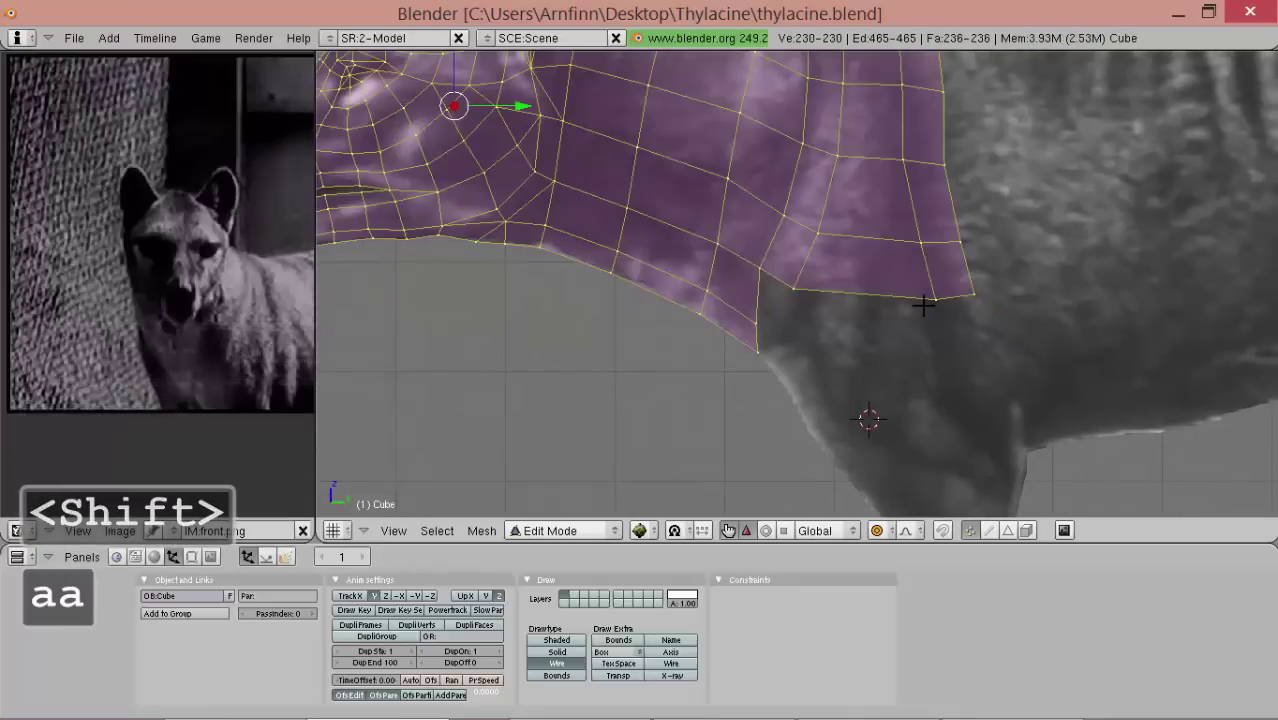
key("k")
left_click(893, 344)
left_click_drag(866, 356, 872, 212)
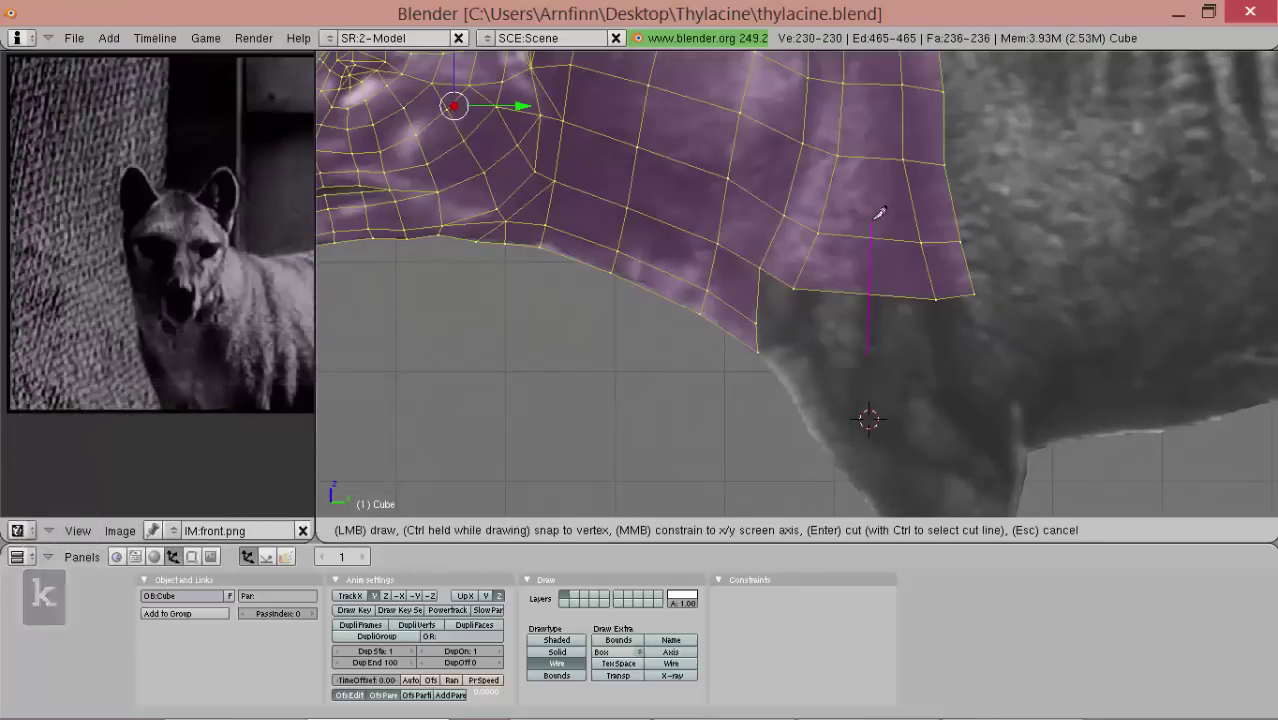
key("Return")
- Turn off proportional editing and nudge the two vertices created by the cut slightly forward
right_click(877, 288)
right_click(867, 240, "shift")
key("o")
left_click_drag(880, 347, 882, 352)
left_click(880, 352)
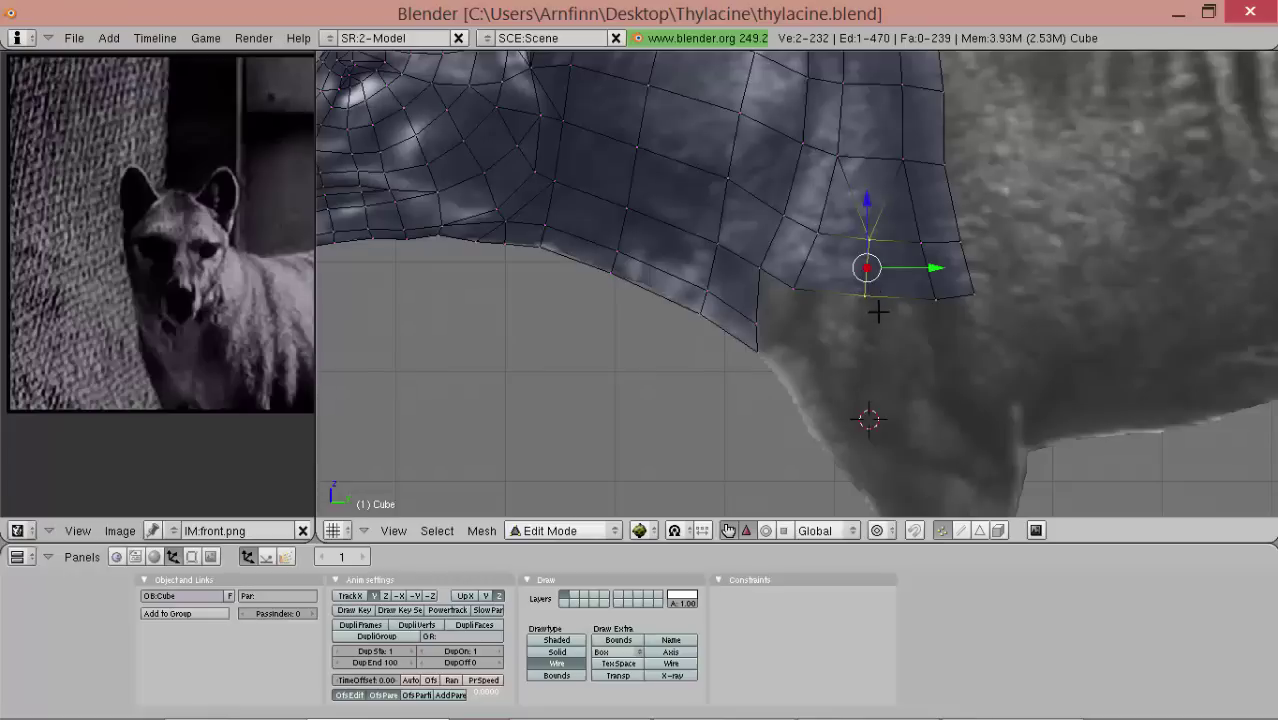
- Nudge the lower vertex of the new shoulder cut slightly downward to even out the shoulder's bottom edge in side view
left_click_drag(883, 316, 815, 224, "alt+shift")
left_click(823, 276)
left_click(815, 217)
left_click_drag(815, 224, 907, 365, "alt")
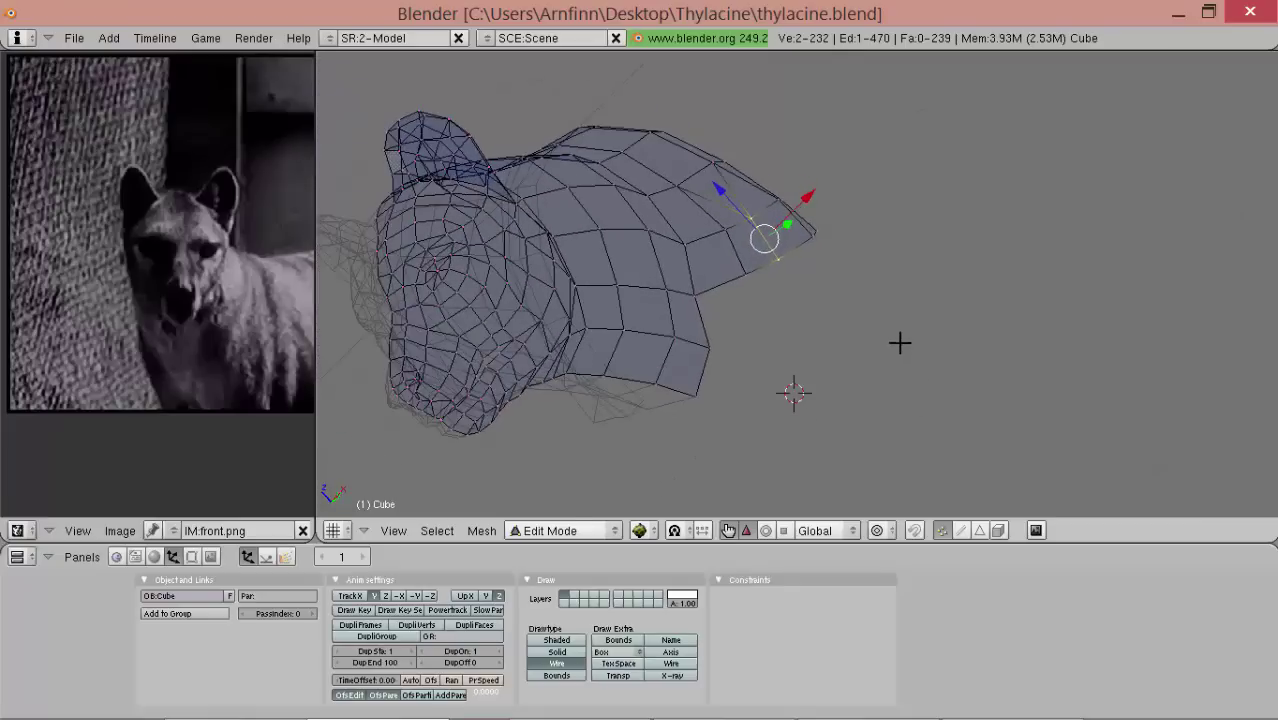
key("3")
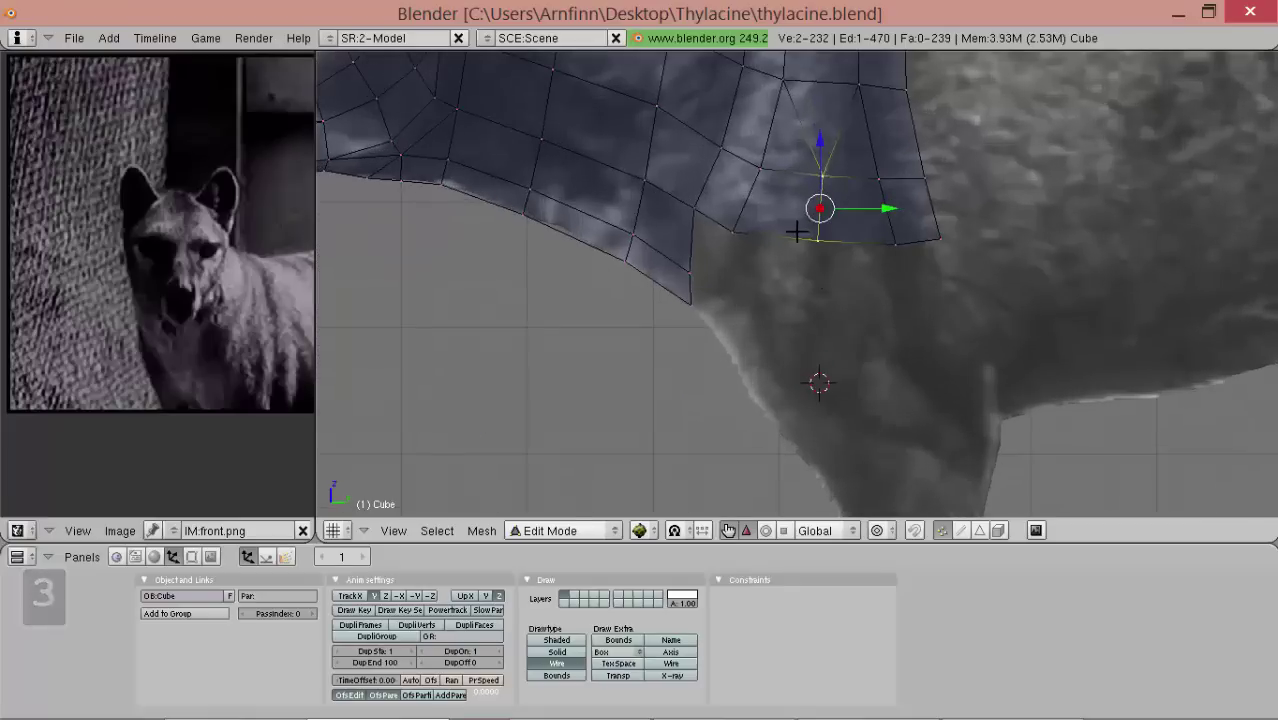
right_click_drag(817, 256, 816, 265)
left_click(816, 265)
- Extrude the lowest front edge of the chest one segment backward, rotate it to follow the photo, and reposition the old corner vertex
scroll(816, 265, "down", 1)
middle_click_drag(813, 285, 774, 271, "shift")
key("shift+alt")
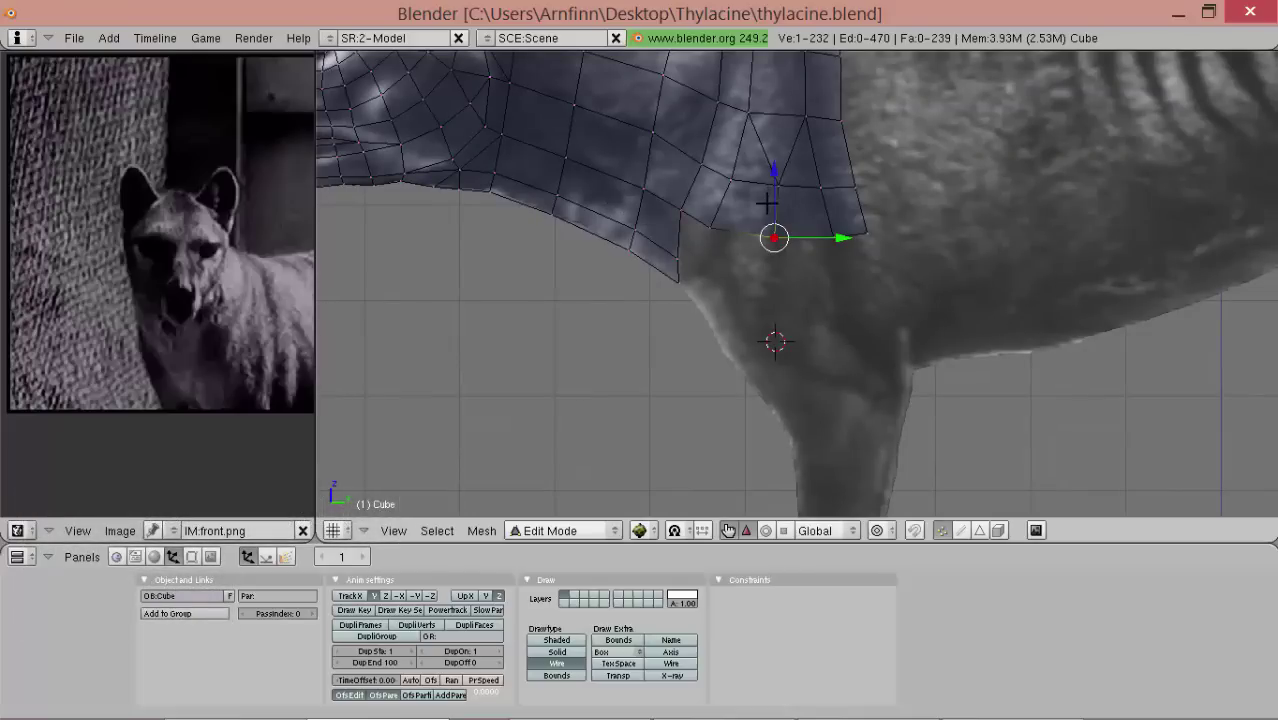
scroll(745, 240, "up", 1)
middle_click_drag(702, 237, 729, 265, "shift")
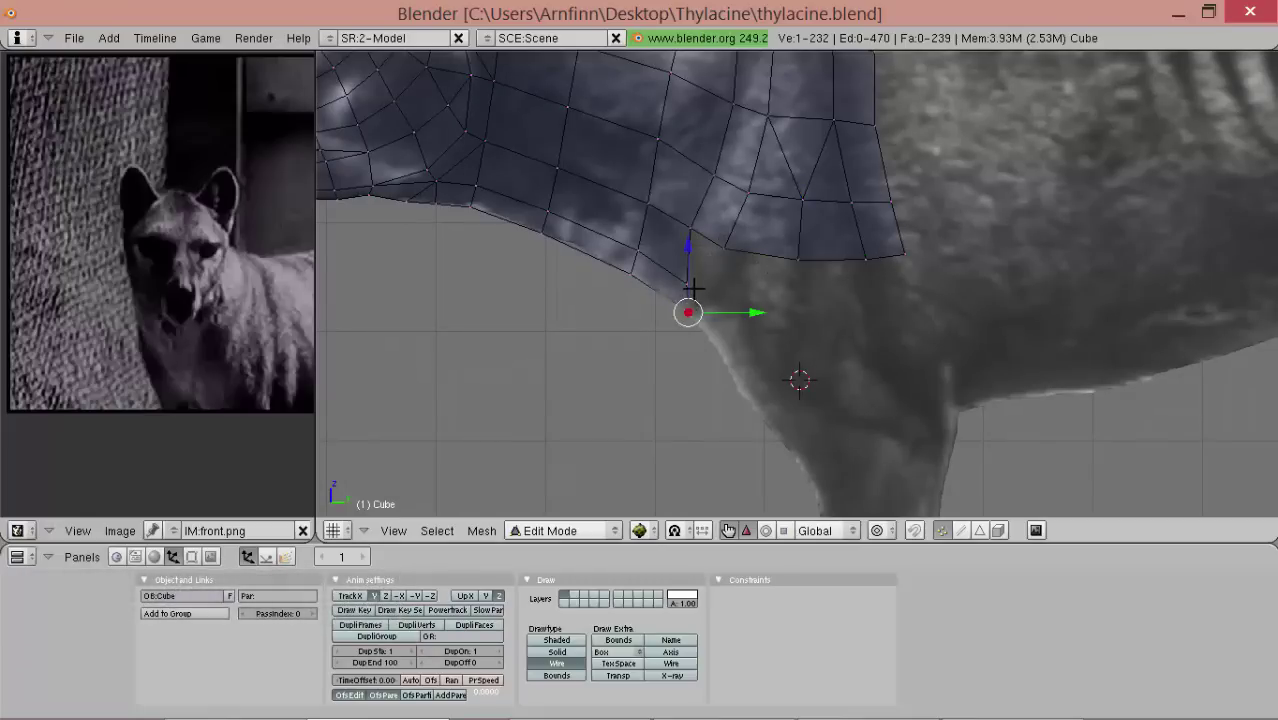
key("shift+e")
left_click(730, 346)
left_click(799, 383)
key("r")
left_click(764, 385)
left_click_drag(757, 384, 737, 378)
left_click(721, 360)
right_click_drag(676, 322, 659, 308)
left_click(665, 308)
right_click(735, 350)
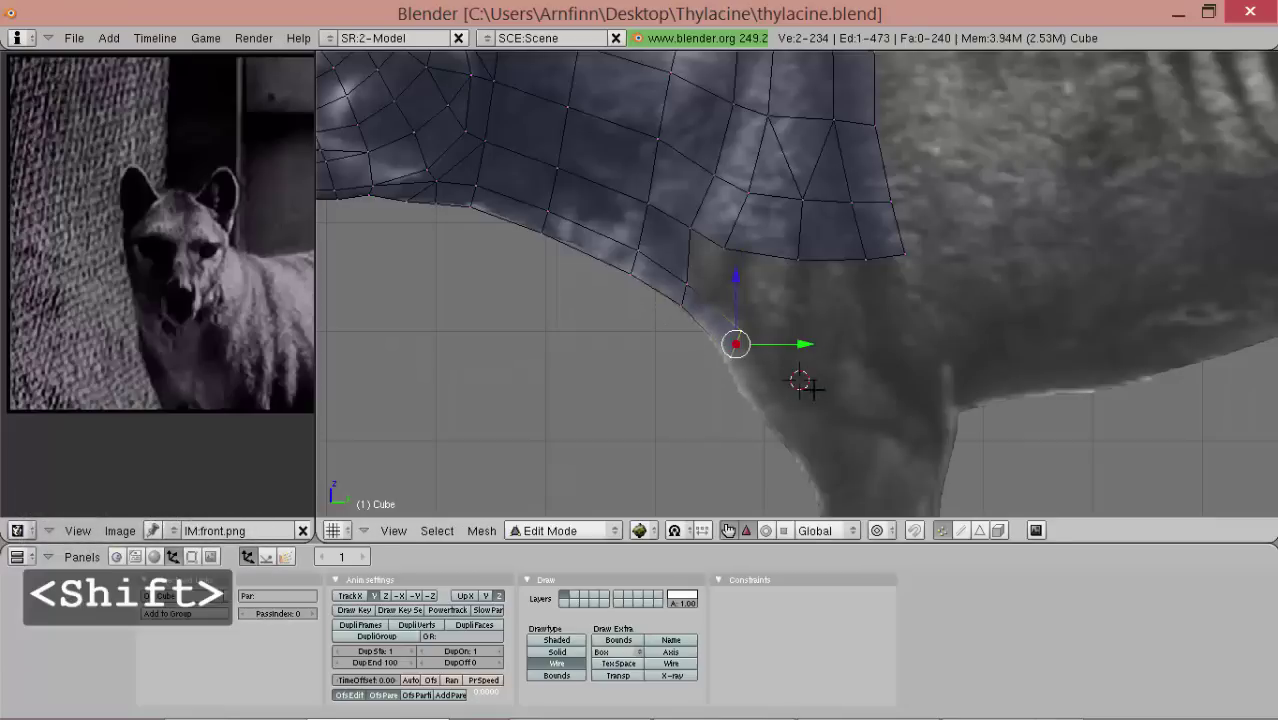
- Extrude the chest strip's end edge two more segments backward across the top of the front leg, rotating each to follow the underside
scroll(805, 388, "down", 1)
key("shift+e")
left_click(770, 386)
left_click(856, 399)
key("r")
left_click(868, 391)
left_click_drag(866, 394, 856, 398)
left_click(850, 399)
key("e")
left_click(859, 401)
left_click(924, 410)
key("r")
left_click_drag(906, 425, 915, 415)
left_click(917, 415)
- Extrude a fourth chest strip segment to the back of the front leg and align its end edge
key("e")
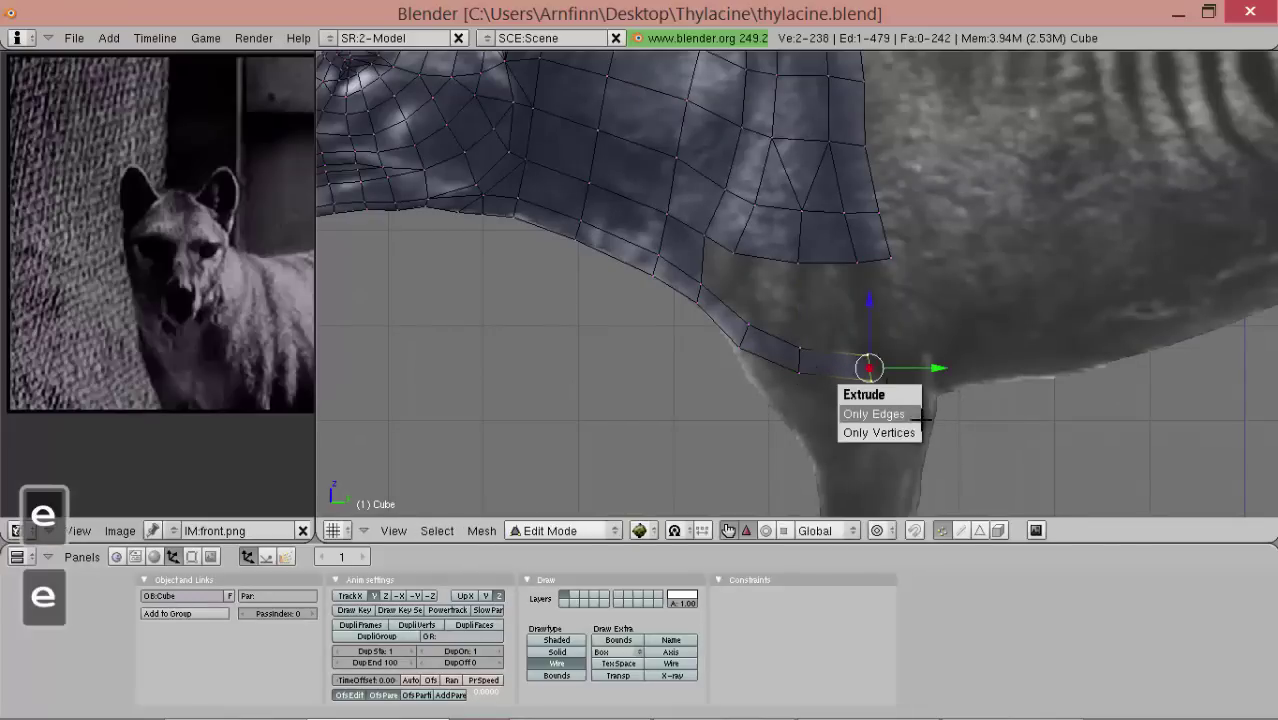
left_click(903, 410)
left_click(970, 422)
key("g")
left_click(950, 408)
right_click(870, 362, "shift")
mouse_move(976, 328)
left_mouse_down("ctrl")
mouse_move(961, 445)
mouse_move(940, 454)
mouse_move(957, 454)
left_mouse_up("ctrl")
left_click(939, 456)
key("r")
left_click(944, 447)
left_click(961, 457)
- Move and rotate the middle edges of the chest strip so the segments curve evenly along the bottom of the chest
right_click(806, 377)
right_click(868, 398)
key("g")
left_click(846, 397)
right_click(800, 381)
key("g")
left_click(796, 376)
right_click(806, 359, "shift")
left_click_drag(824, 380, 846, 396)
left_click(850, 402)
key("r")
left_click(859, 404)
- Select the four vertices along the shoulder's bottom edge and extrude them down about 0.07 toward the front leg
right_click(890, 258)
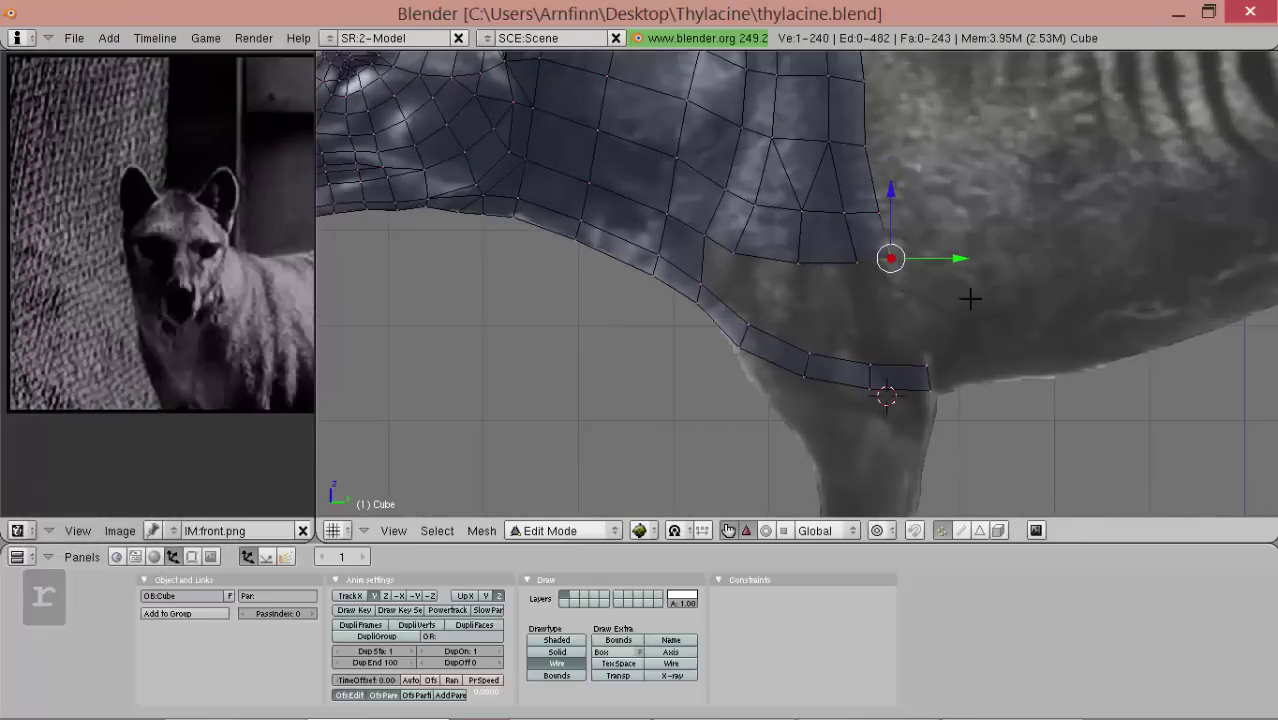
scroll(929, 292, "down", 3)
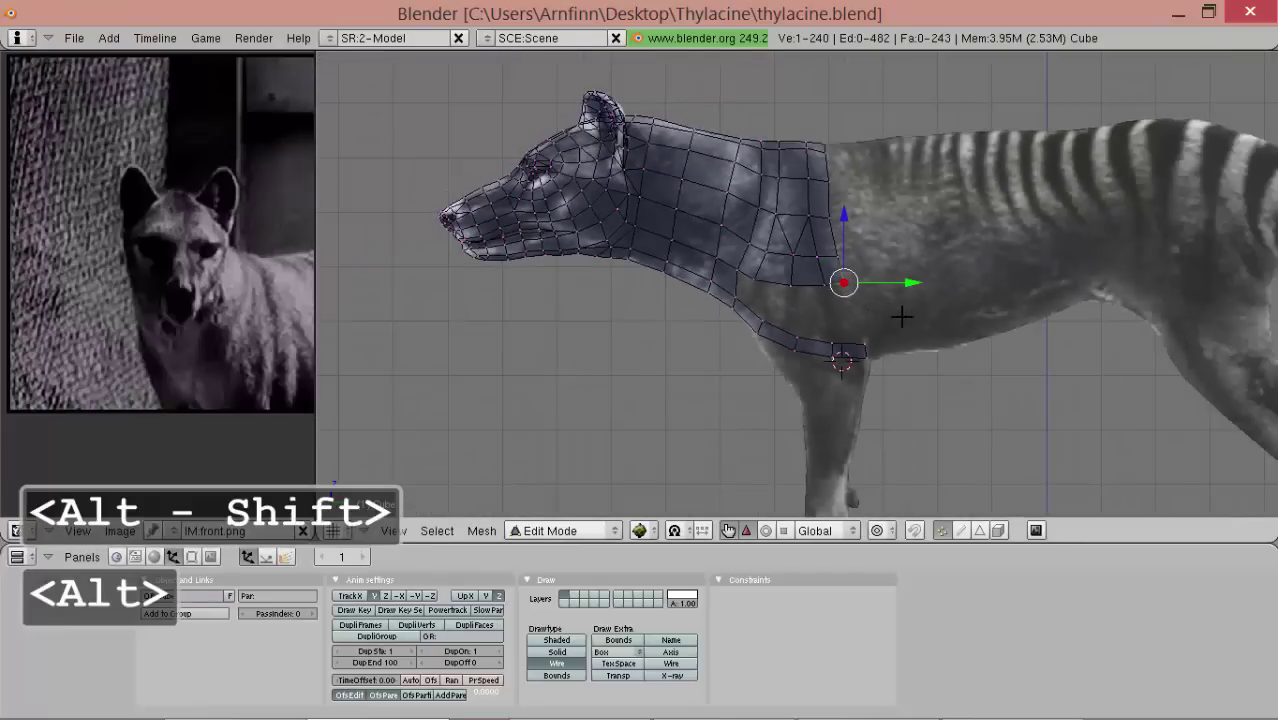
scroll(898, 319, "up", 2)
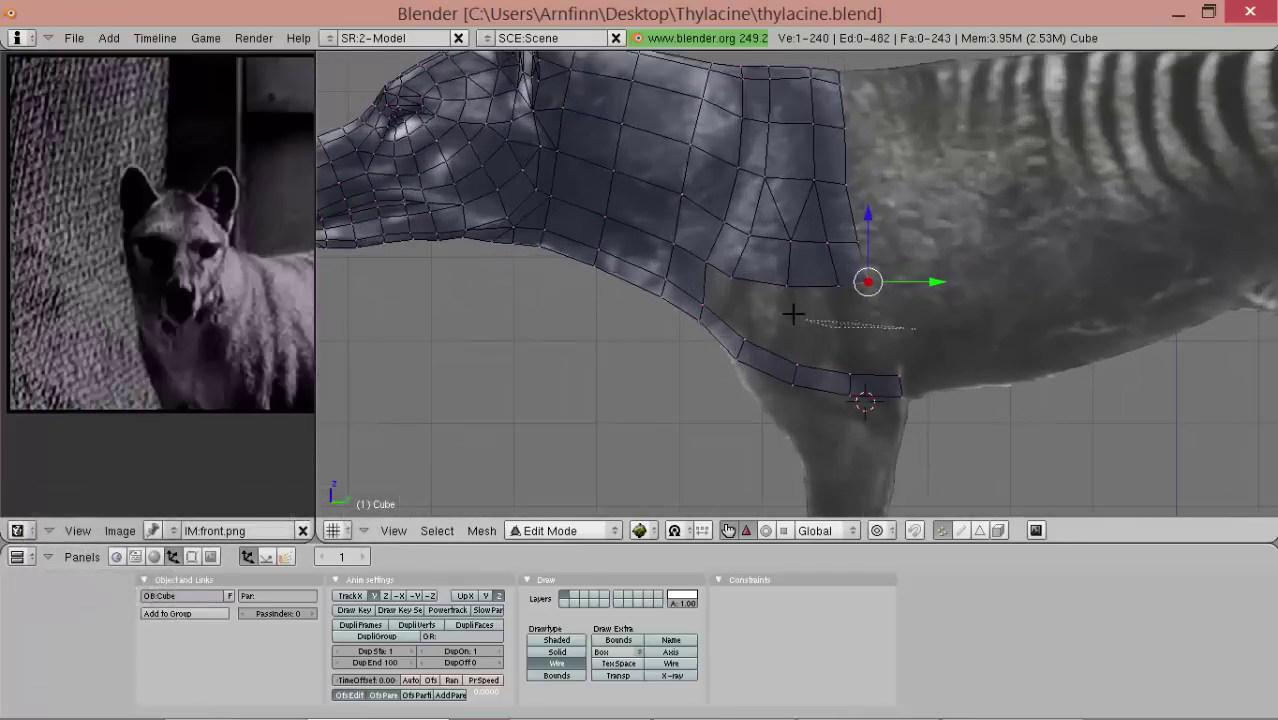
left_click_drag(922, 260, 927, 311, "ctrl")
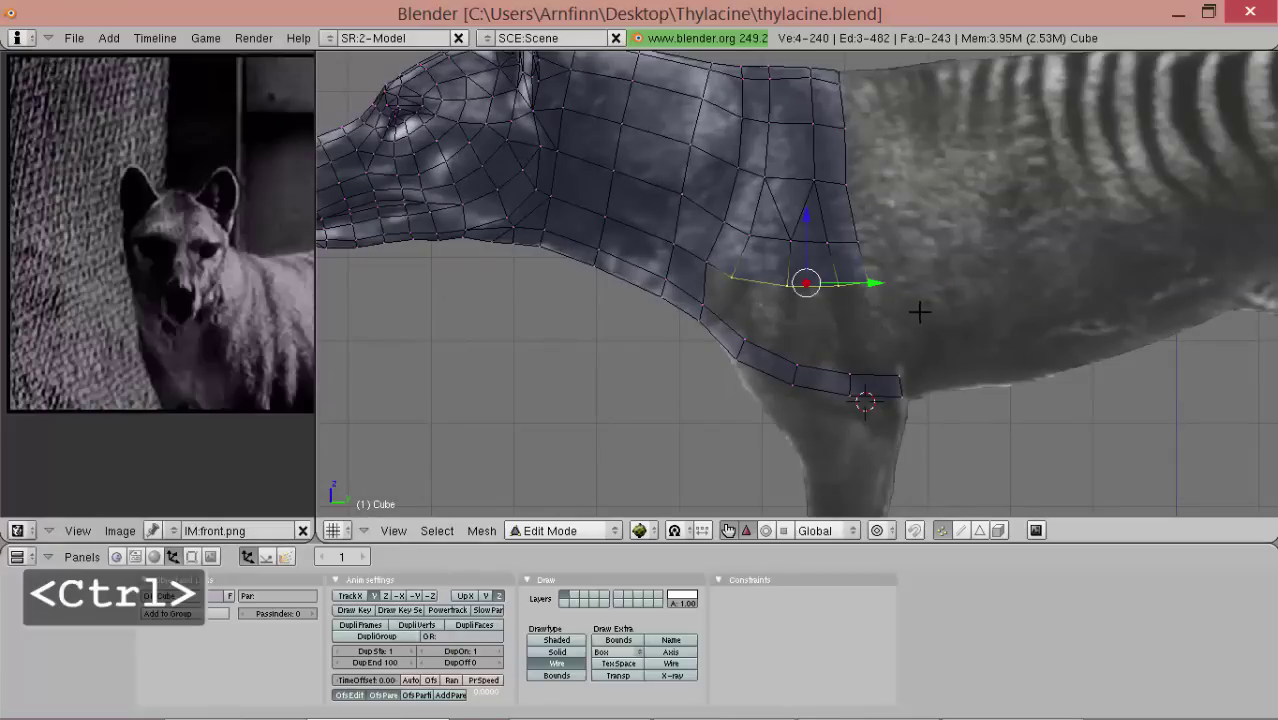
key("e")
left_click(862, 294)
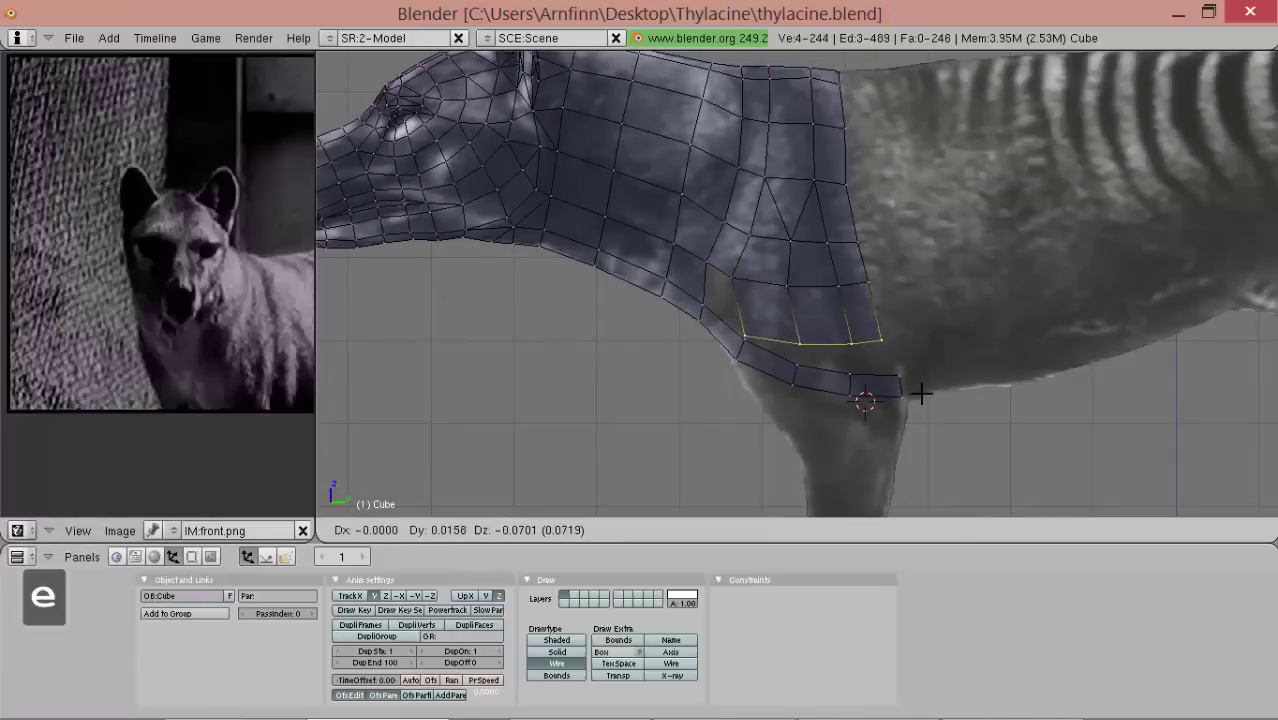
left_click(922, 385)
- Rotate the extruded shoulder edge so its rear end rises and shift it slightly up and forward
key("r")
left_click(928, 357)
key("r")
left_click(932, 364)
key("g")
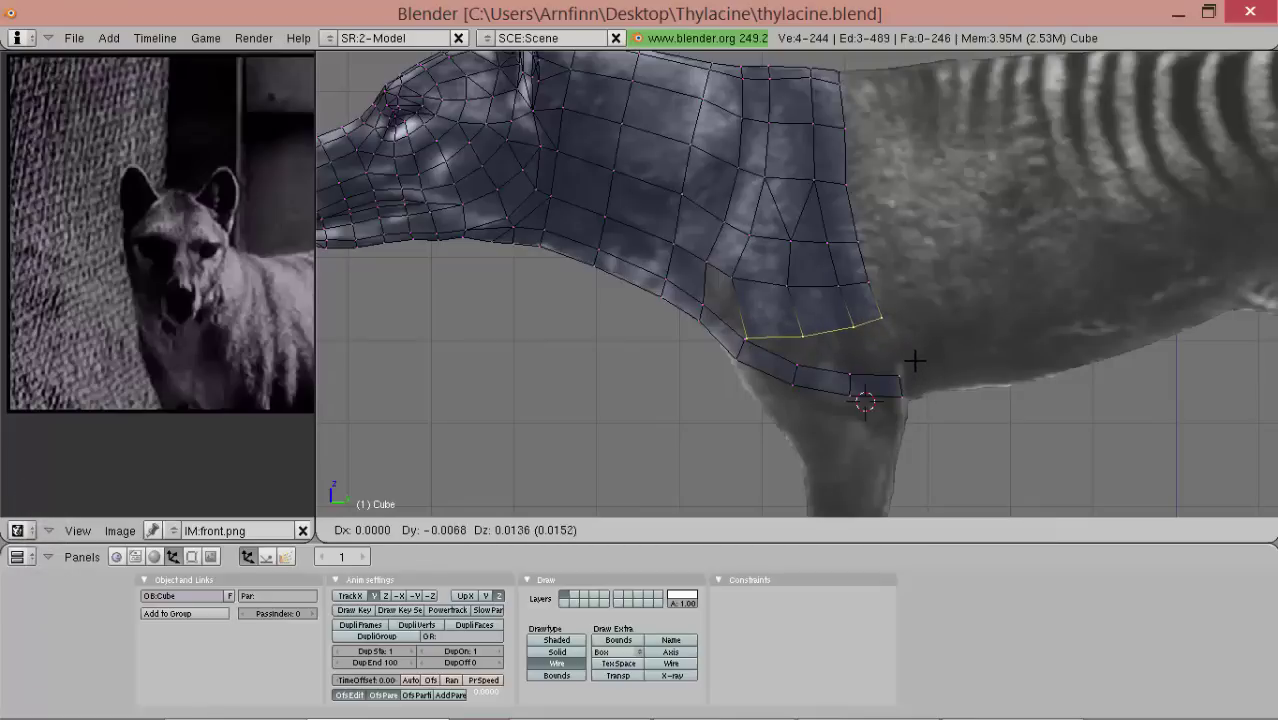
left_click(914, 361)
- Extrude the shoulder's bottom edge down about 0.06 more to the leg top and reposition the two rear vertices of the row above
key("e")
left_click(908, 389)
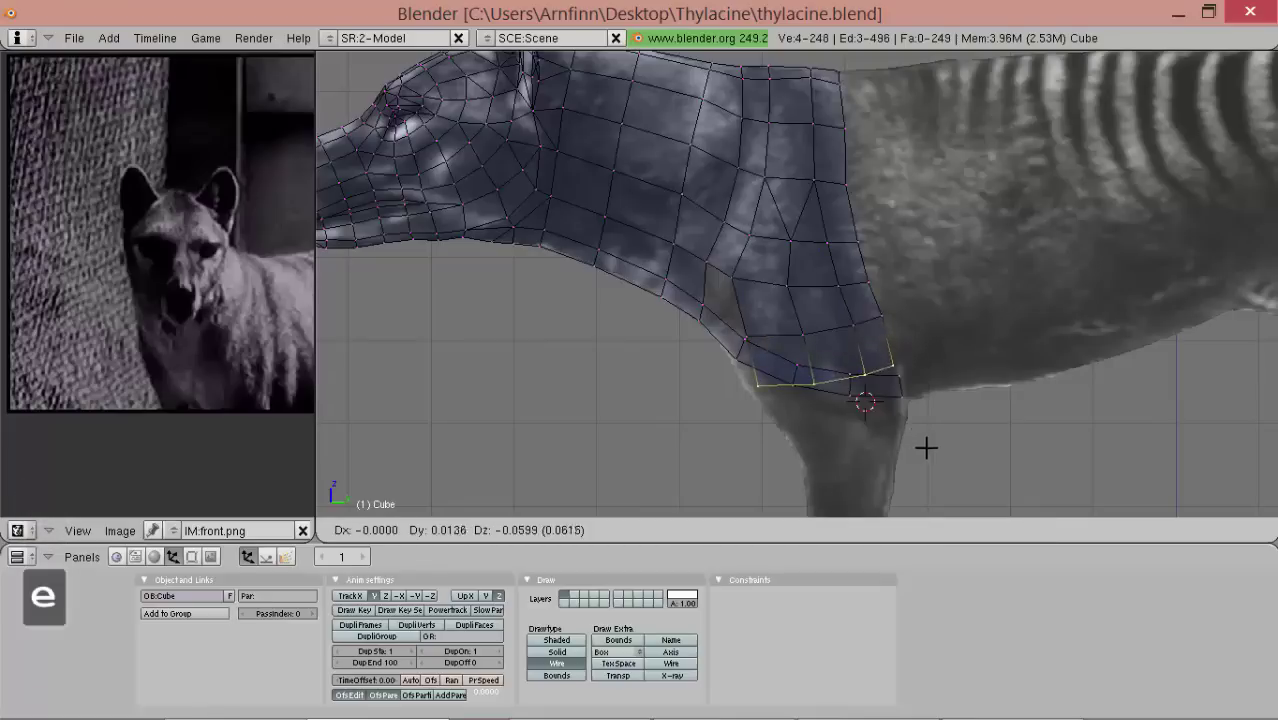
left_click(930, 450)
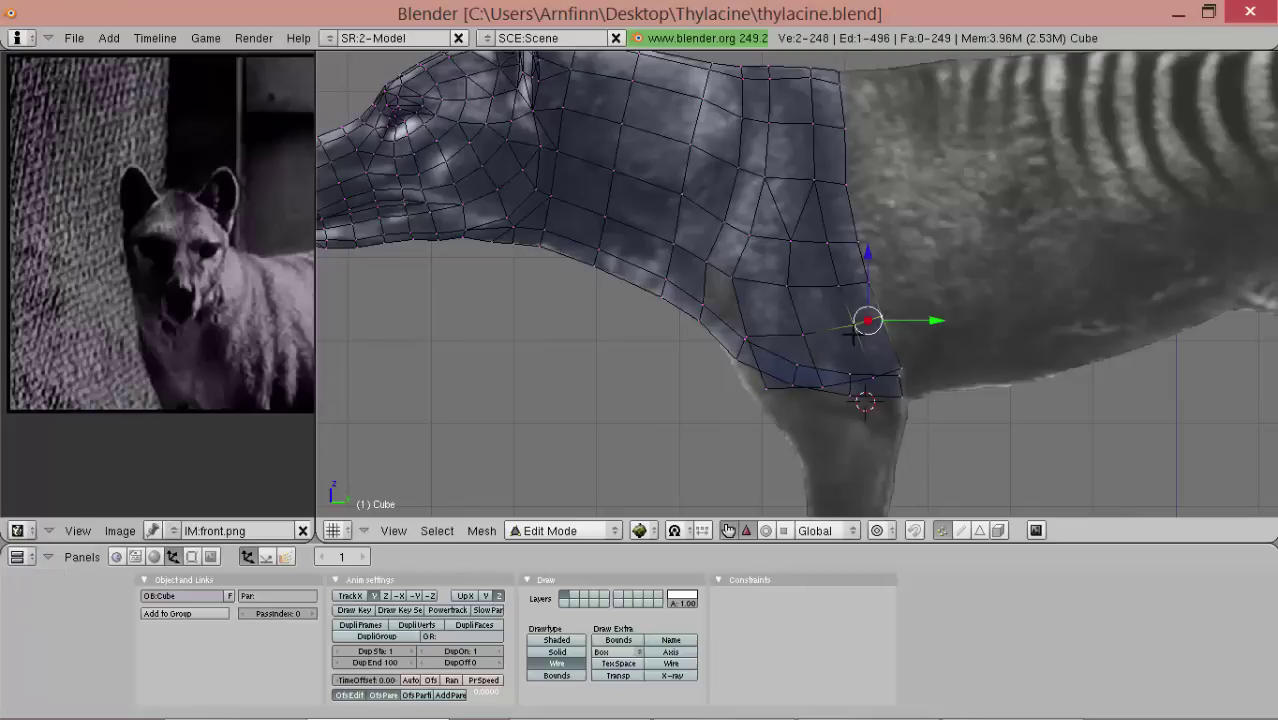
key("g")
left_click(892, 376)
- Extrude the vertex at the neck and shoulder junction downward and fill a face between it and the shoulder's front edge
left_click_drag(862, 380, 878, 342, "alt+shift")
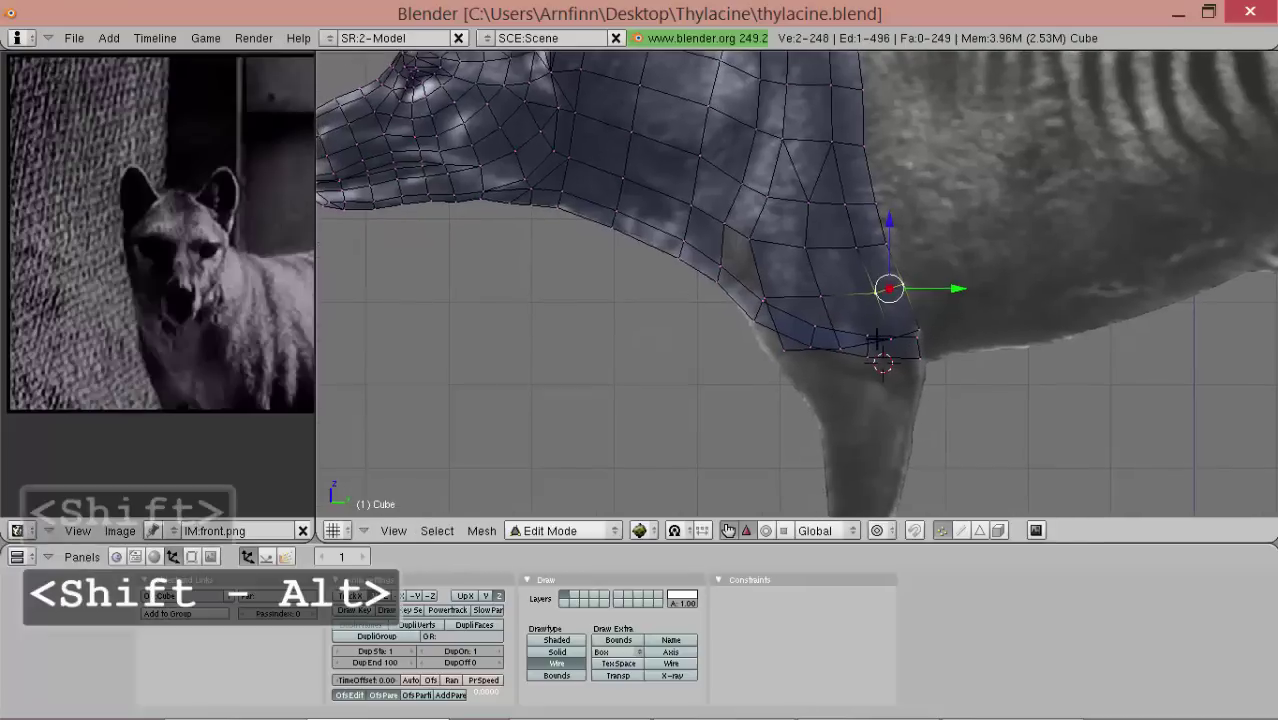
scroll(878, 347, "up", 1)
scroll(750, 305, "up", 1)
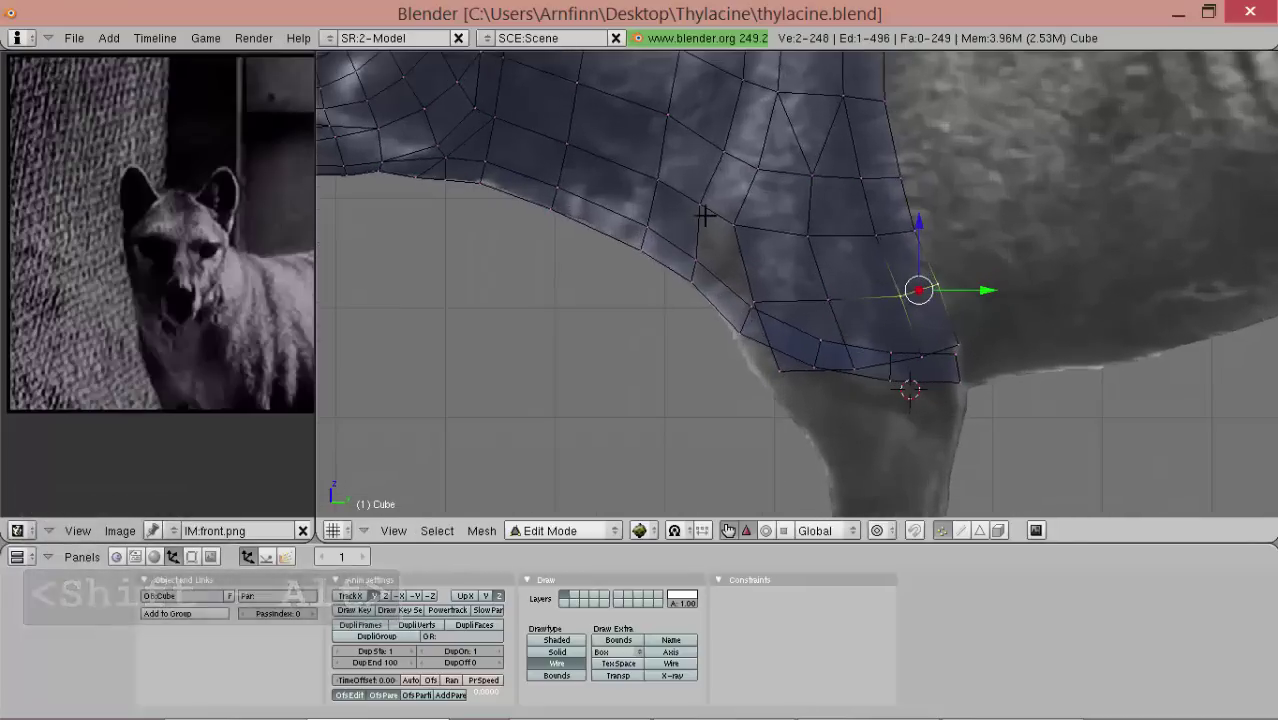
right_click(703, 212)
key("e")
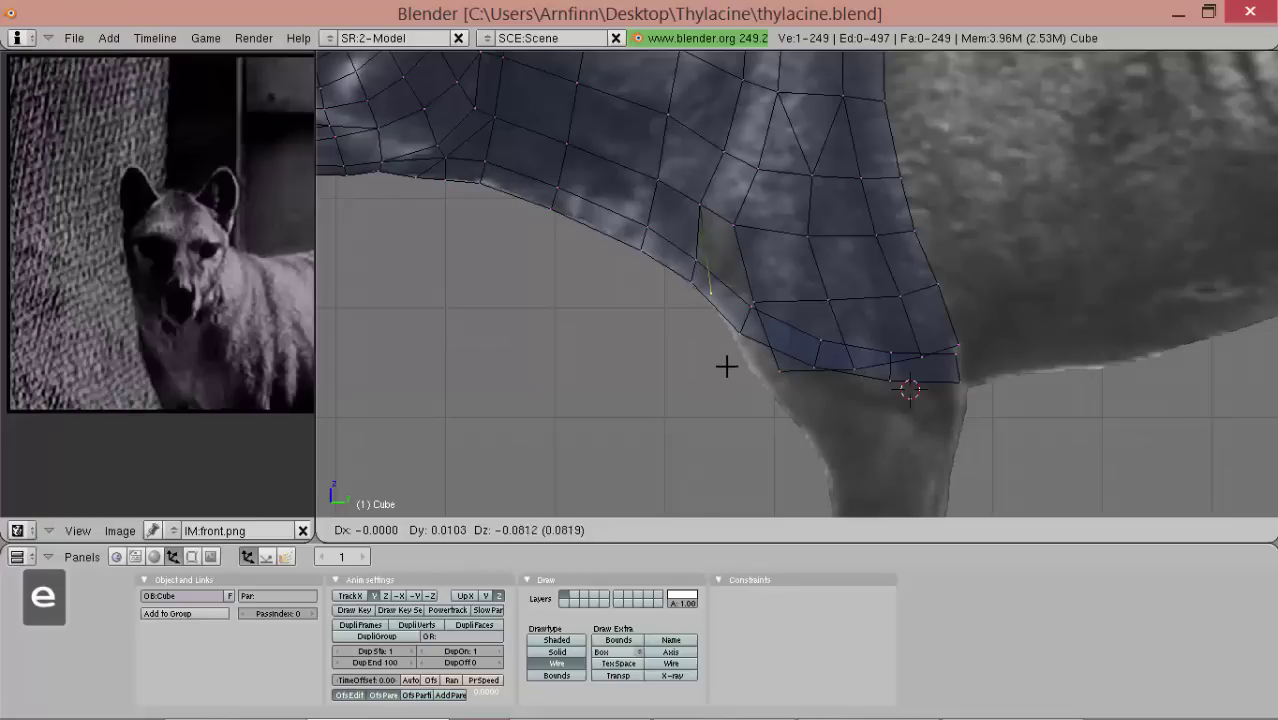
left_click(728, 377)
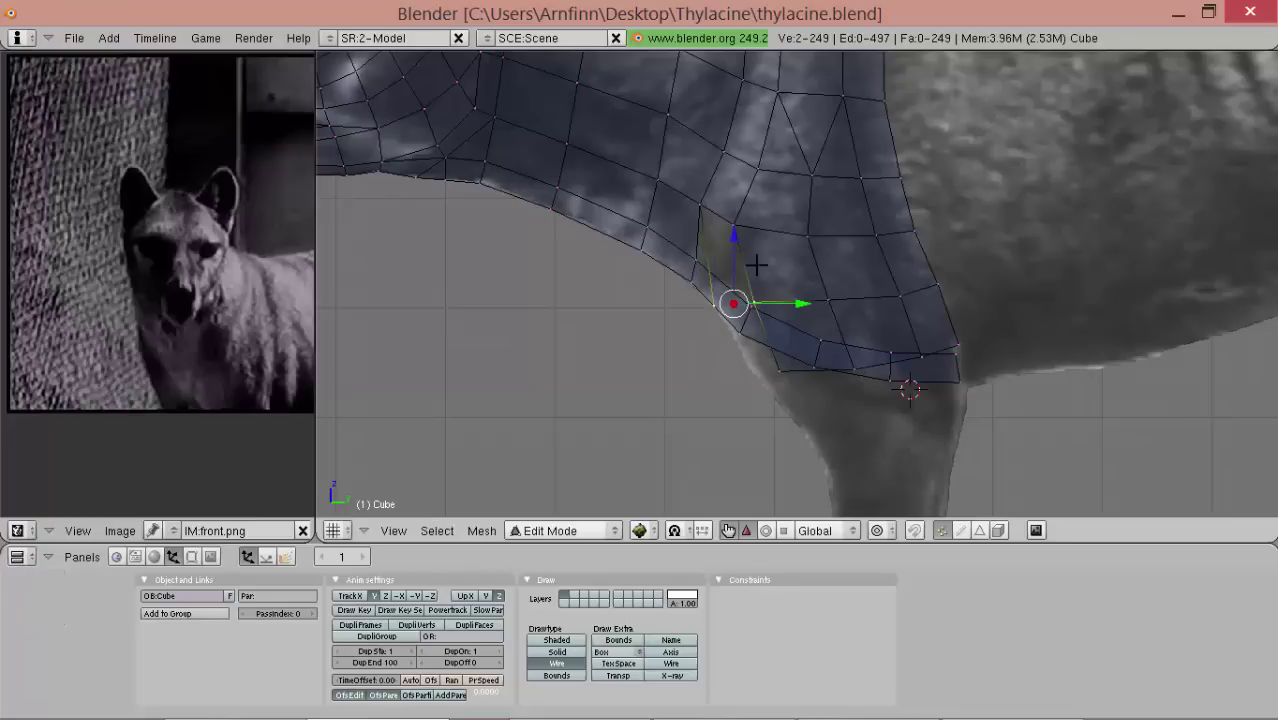
right_click(728, 205, "shift")
key("shift+f")
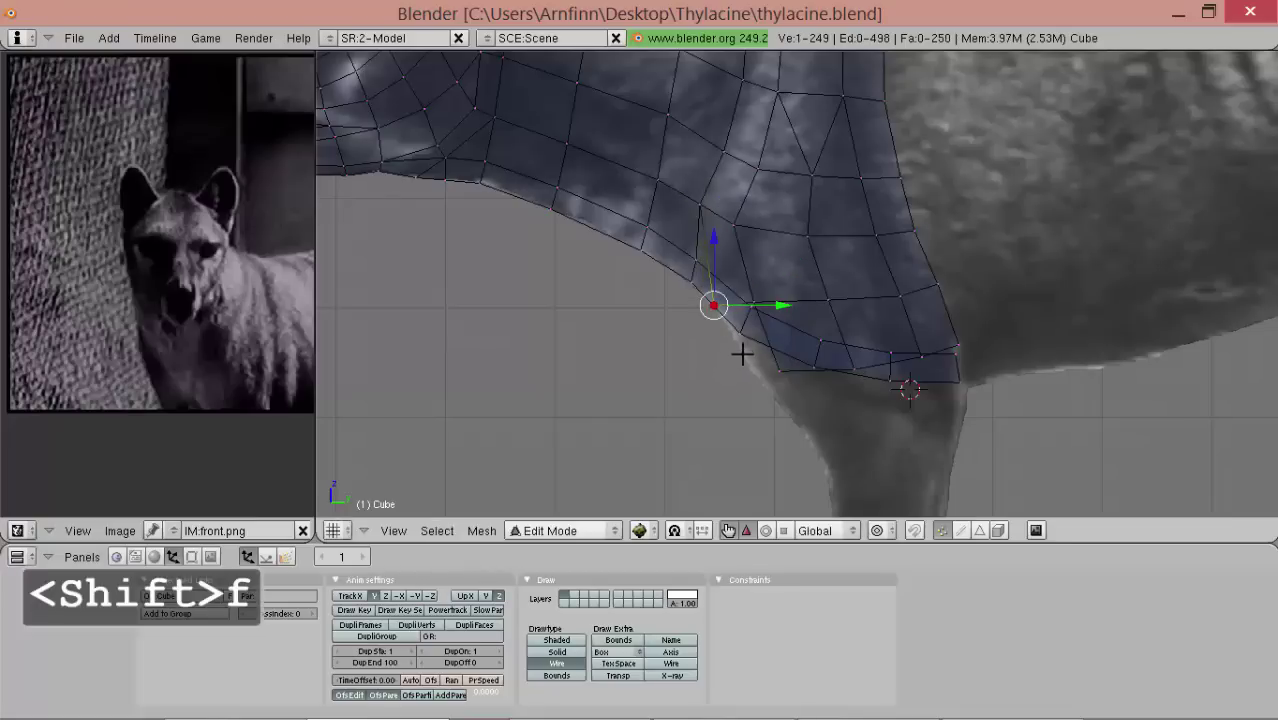
- Extrude the new front vertex down along the leg outline, fill the face beside it, and adjust the face's lower vertices
key("e")
left_click(788, 396)
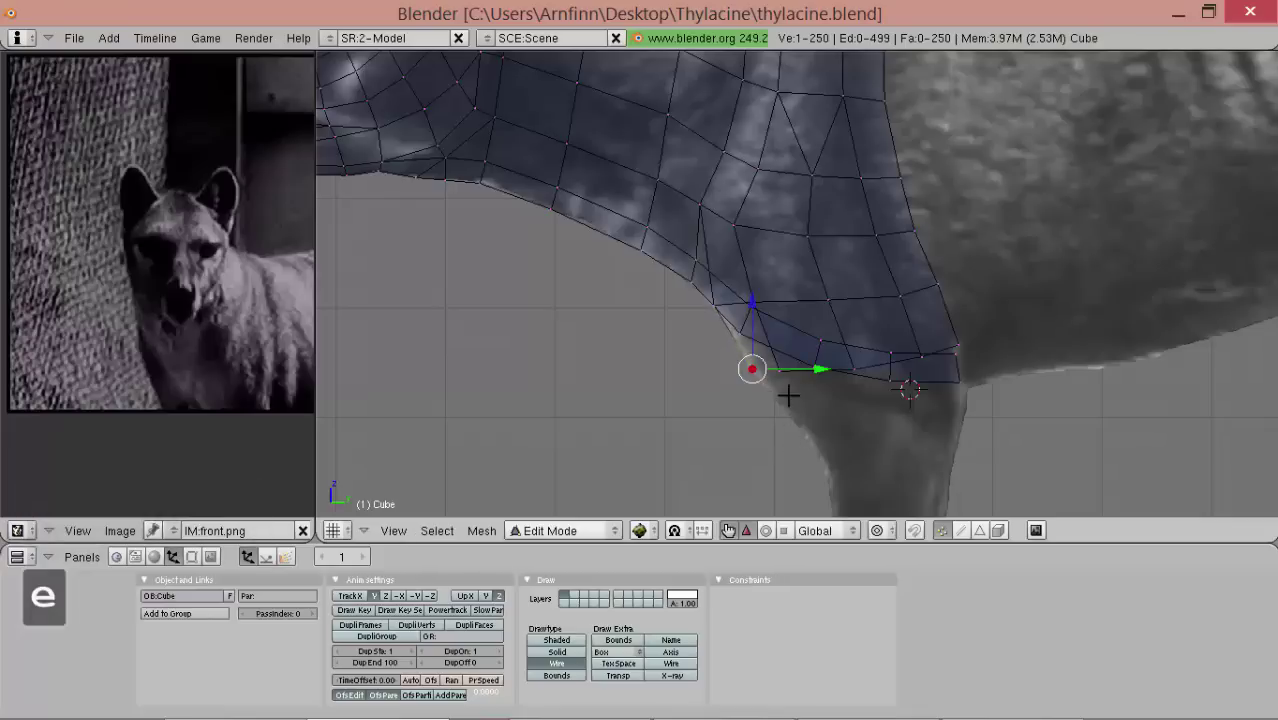
right_click(716, 302, "shift")
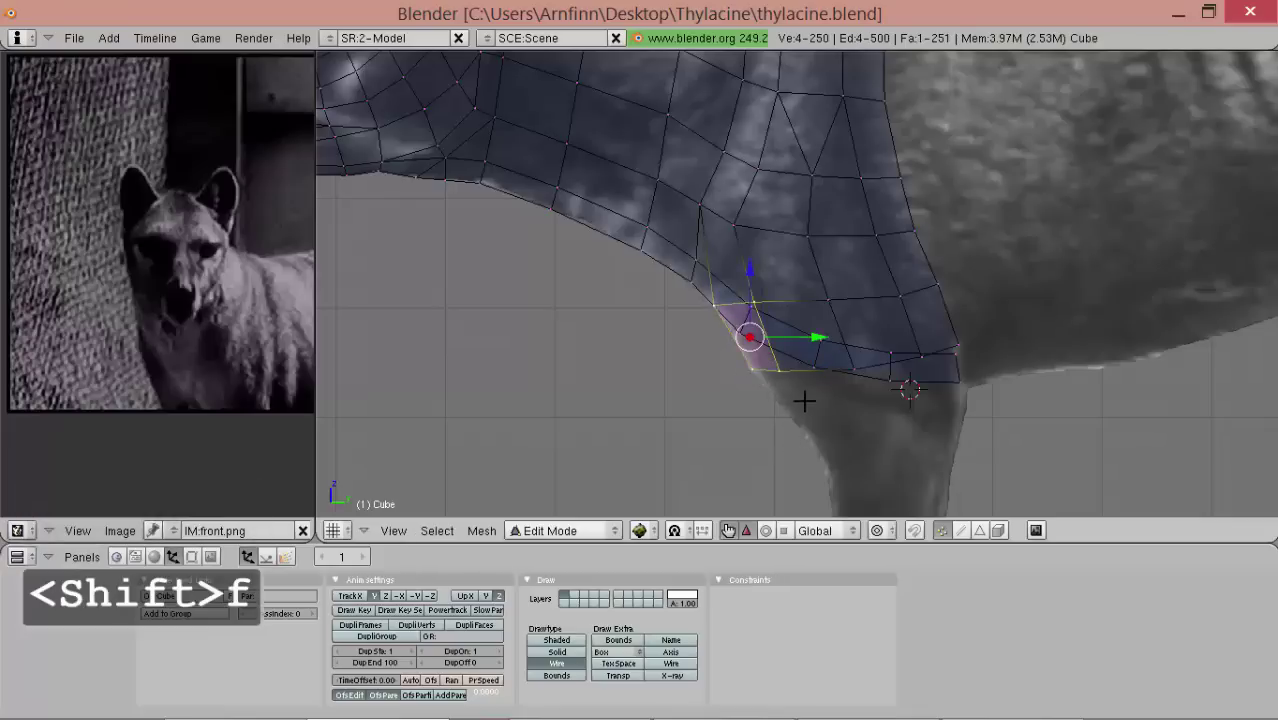
left_click(782, 367)
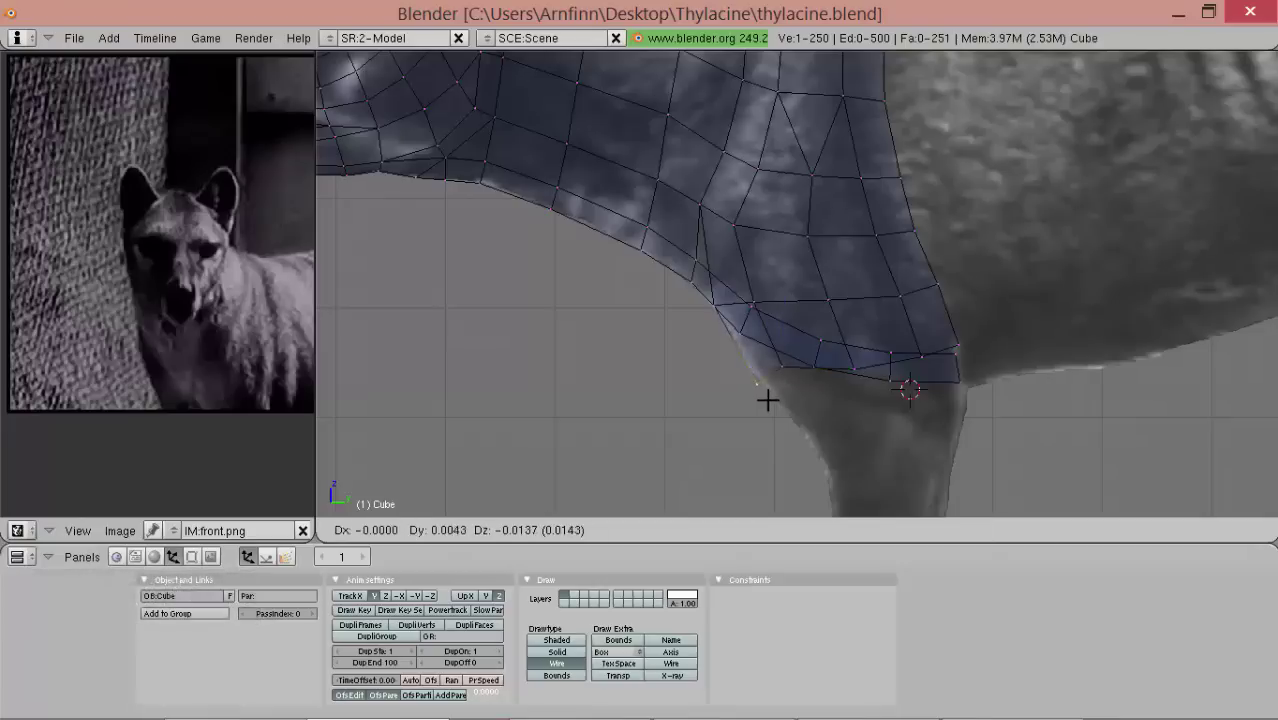
key("shift+d")
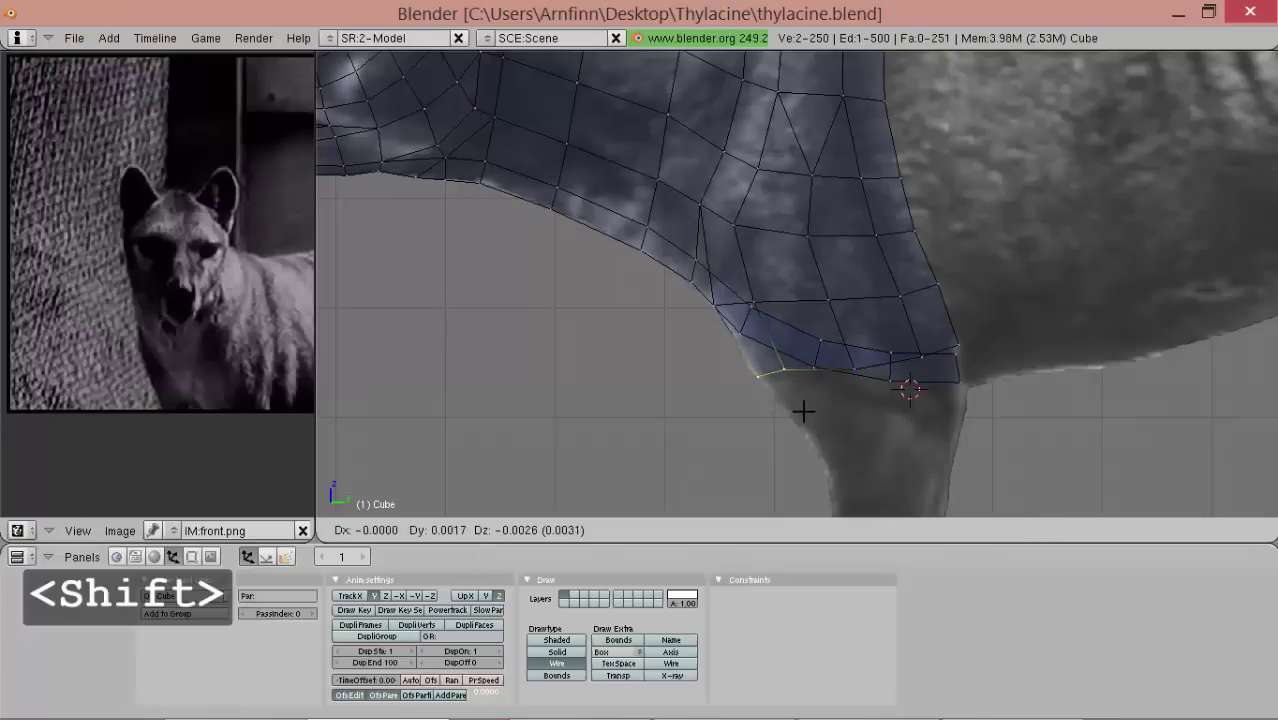
left_click(806, 418)
- Select the whole mesh, preview it with the Solid drawtype, and switch the drawtype to Bounds
key("a")
key("a")
scroll(756, 379, "down", 2)
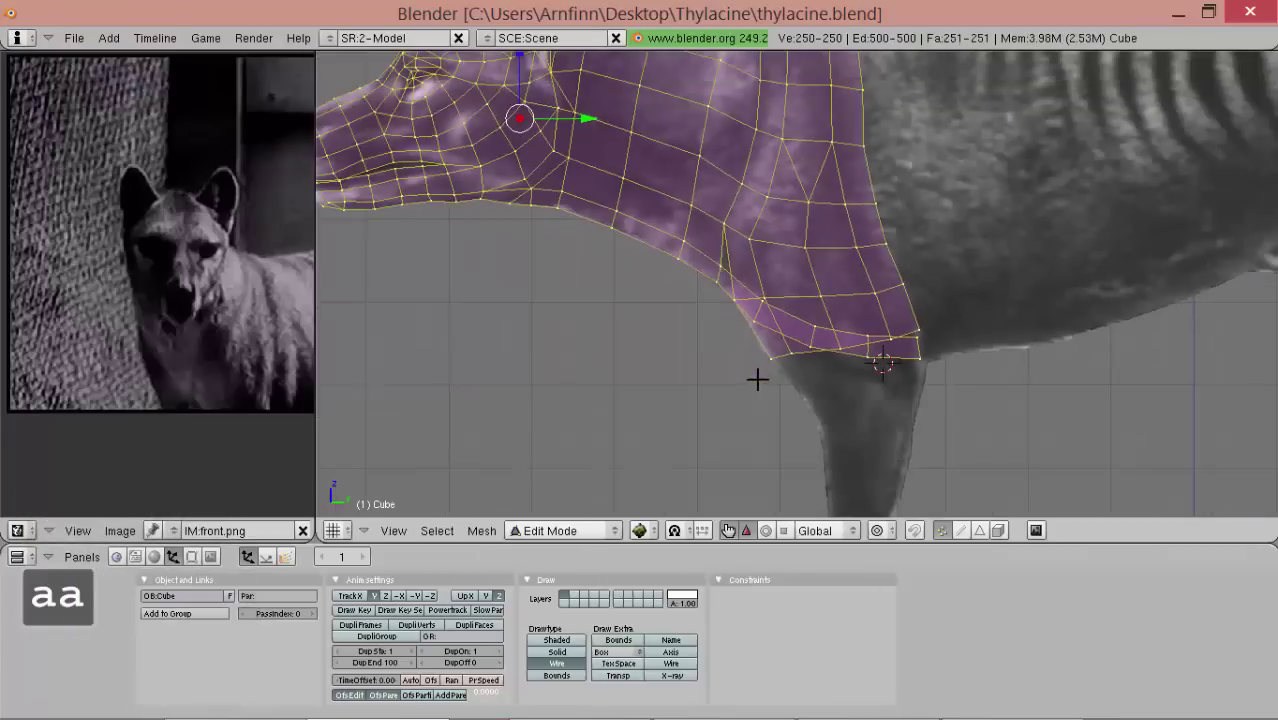
left_click(557, 651)
scroll(733, 330, "down", 3)
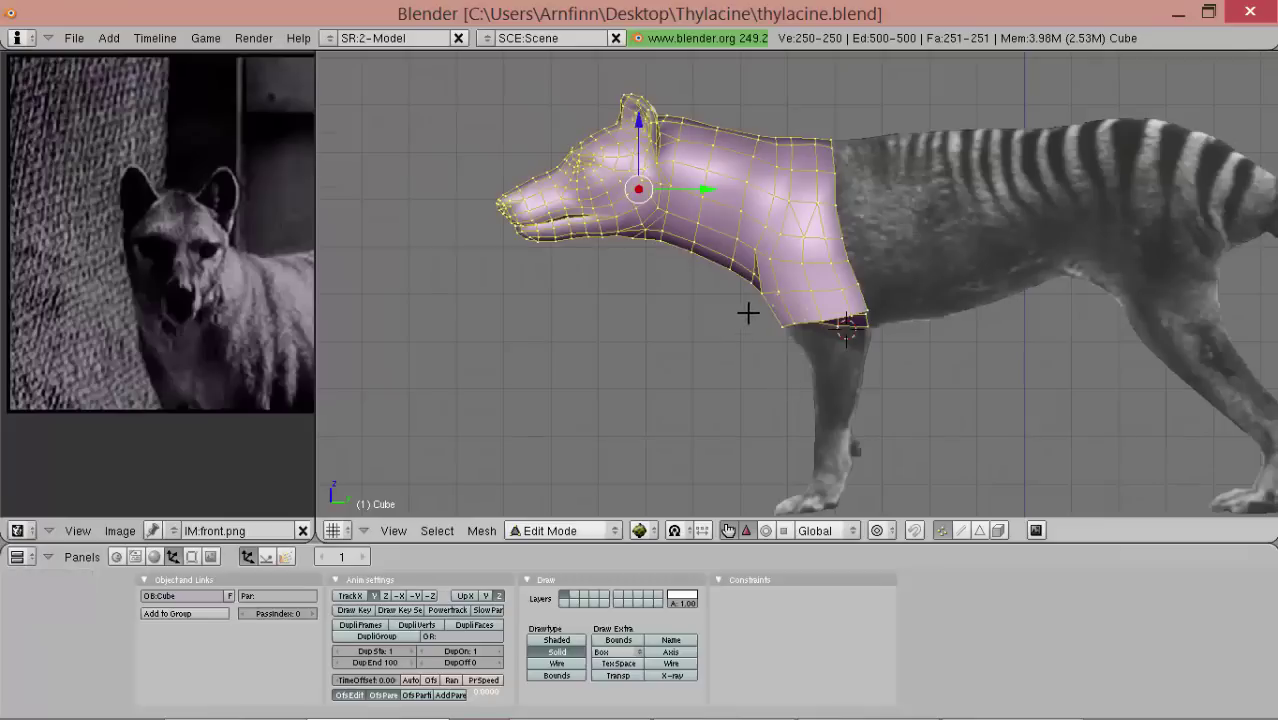
left_click(581, 673)
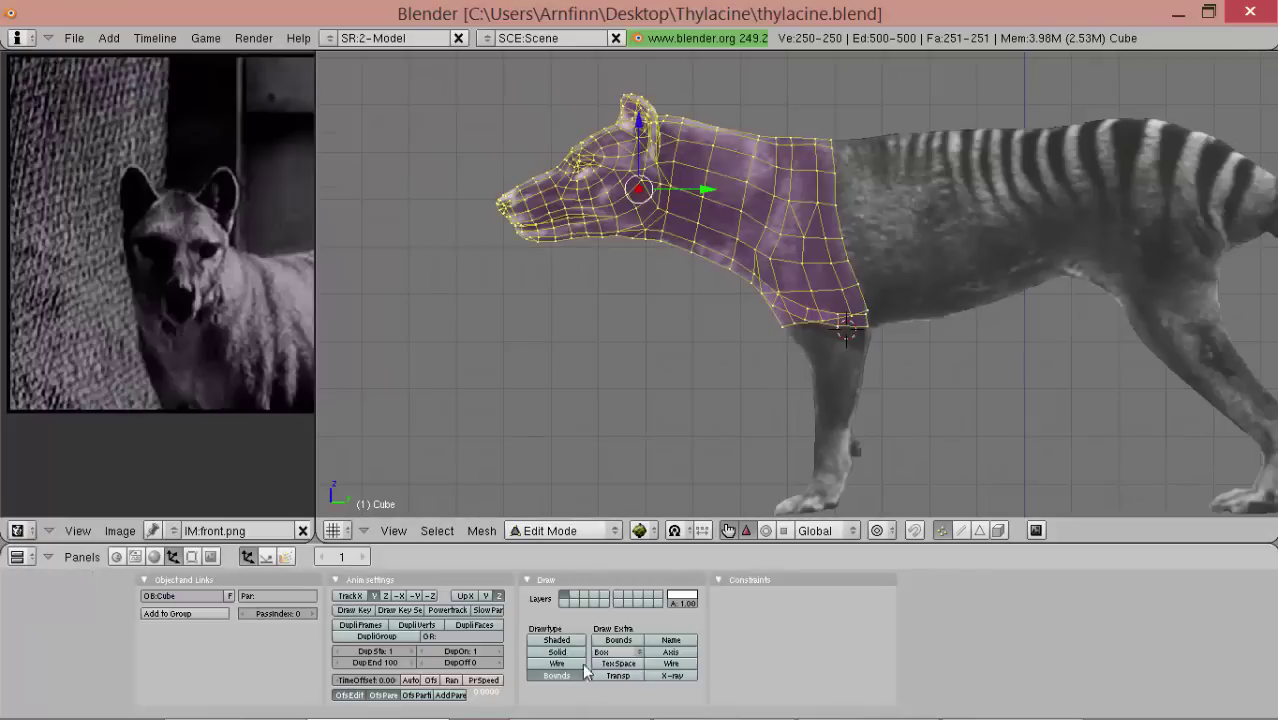
- From the underside, adjust an outer vertex of the chest strip and nudge a lower front shoulder vertex along X
scroll(872, 385, "up", 2)
mouse_move(846, 370)
middle_mouse_down("shift")
mouse_move(838, 384)
mouse_move(819, 226)
mouse_move(750, 174)
mouse_move(936, 243)
mouse_move(826, 165)
mouse_move(542, 337)
mouse_move(650, 359)
mouse_move(732, 448)
mouse_move(998, 391)
mouse_move(970, 257)
mouse_move(851, 293)
mouse_move(770, 294)
mouse_move(807, 183)
mouse_move(725, 86)
mouse_move(781, 287)
mouse_move(776, 266)
mouse_move(767, 303)
mouse_move(785, 369)
middle_mouse_up("shift")
scroll(790, 368, "up", 2)
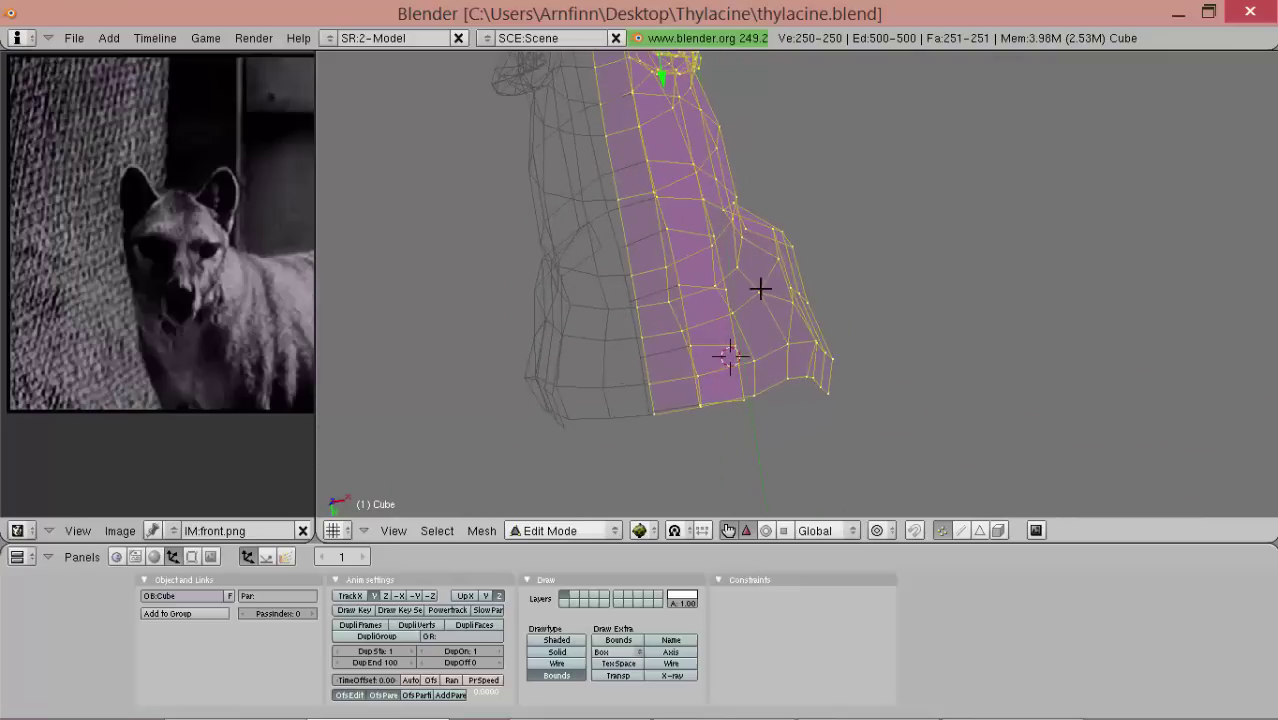
middle_click_drag(760, 277, 768, 347)
right_click(750, 232)
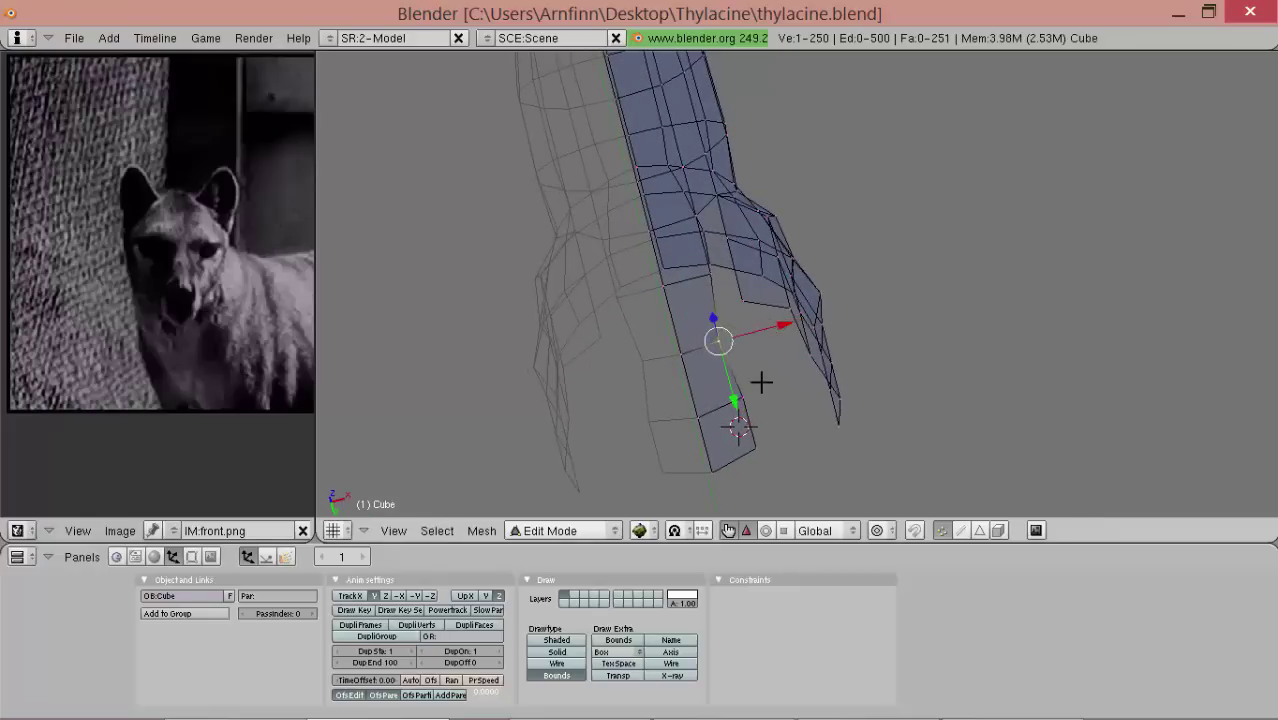
left_click_drag(778, 394, 776, 394)
middle_click_drag(776, 394, 762, 387)
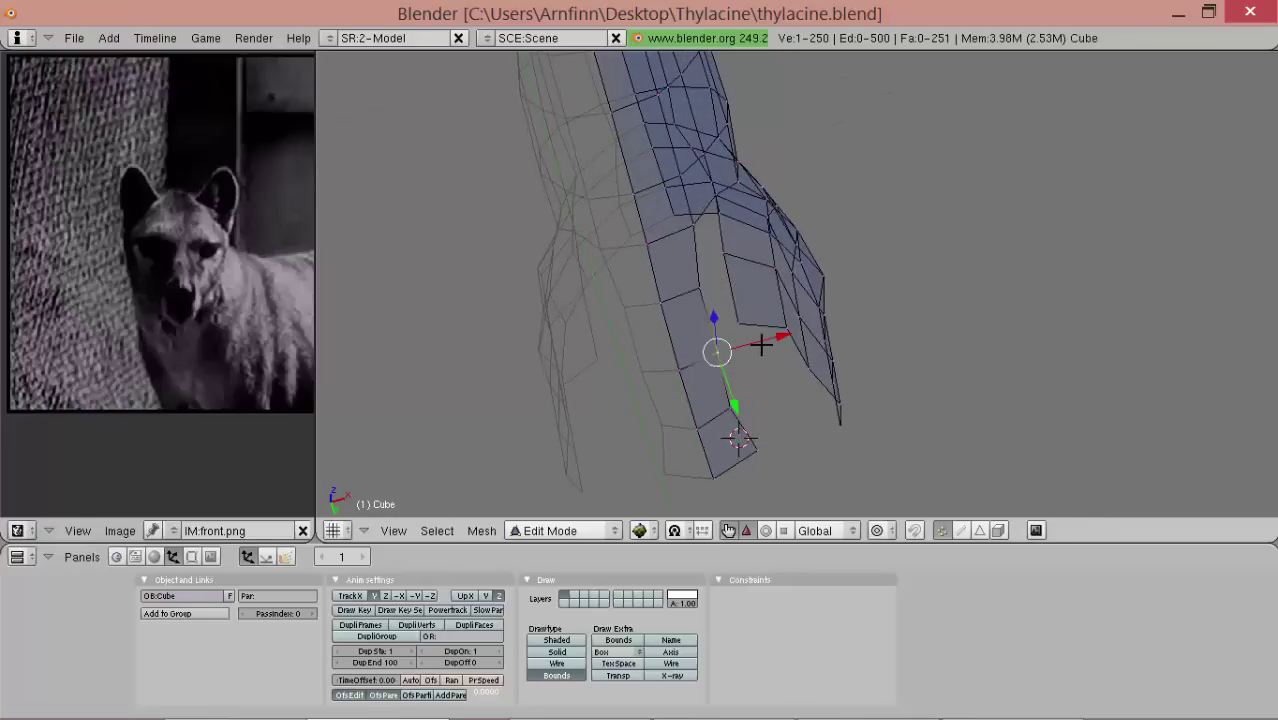
middle_click_drag(754, 323, 811, 286)
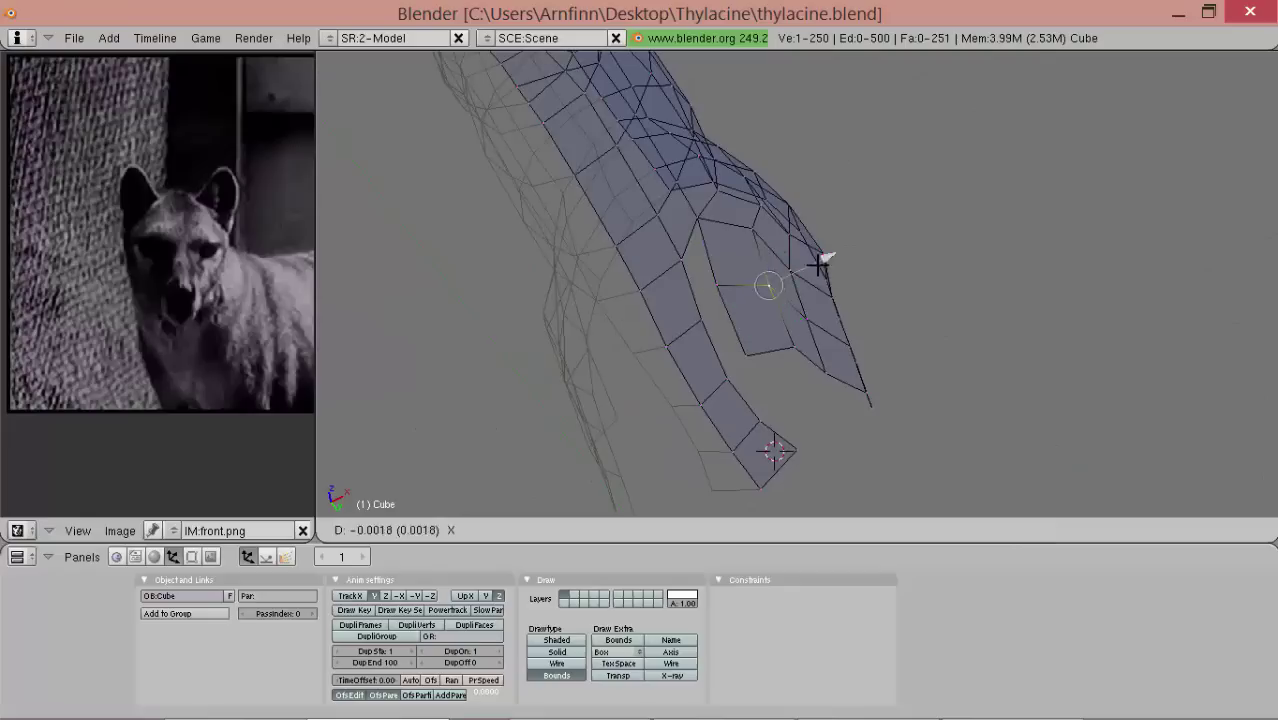
left_click_drag(818, 264, 818, 264)
left_click_drag(815, 330, 815, 330)
- In front view, adjust the shoulder's lowest outer vertex along X and move the lowest inner one outward about 0.027 with smooth proportional editing
key("KP_1")
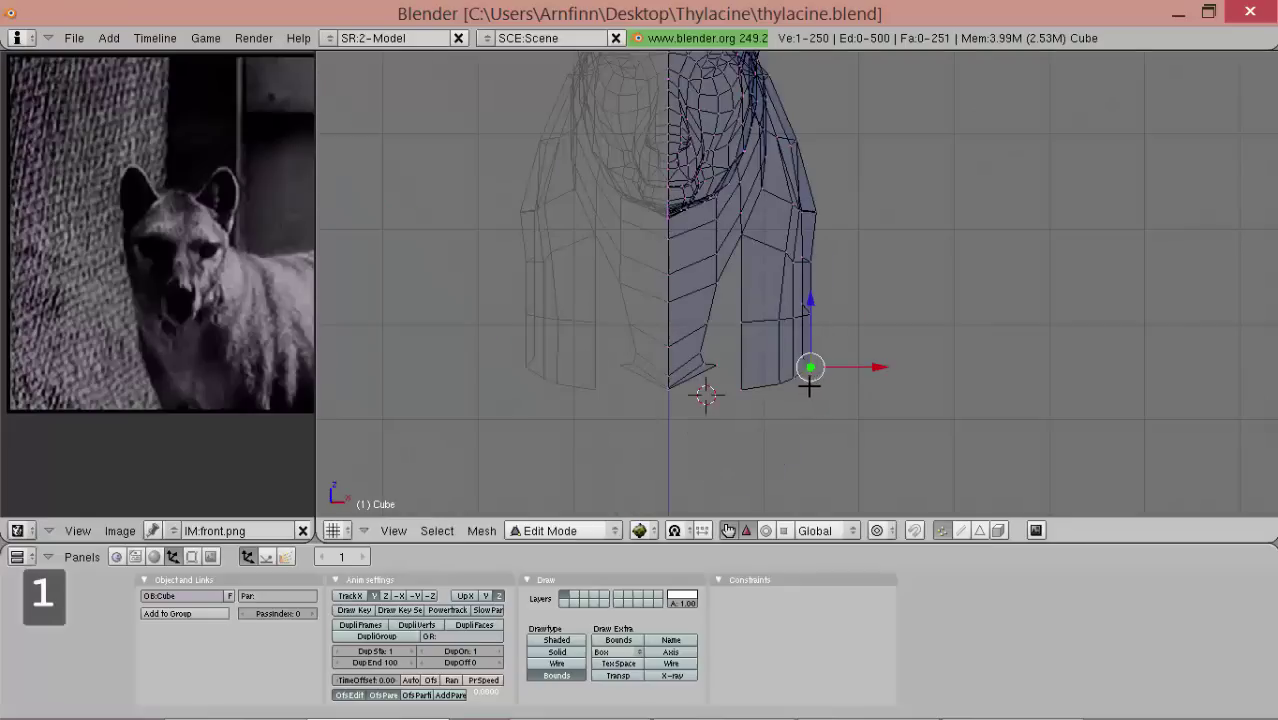
left_click_drag(849, 375, 859, 376)
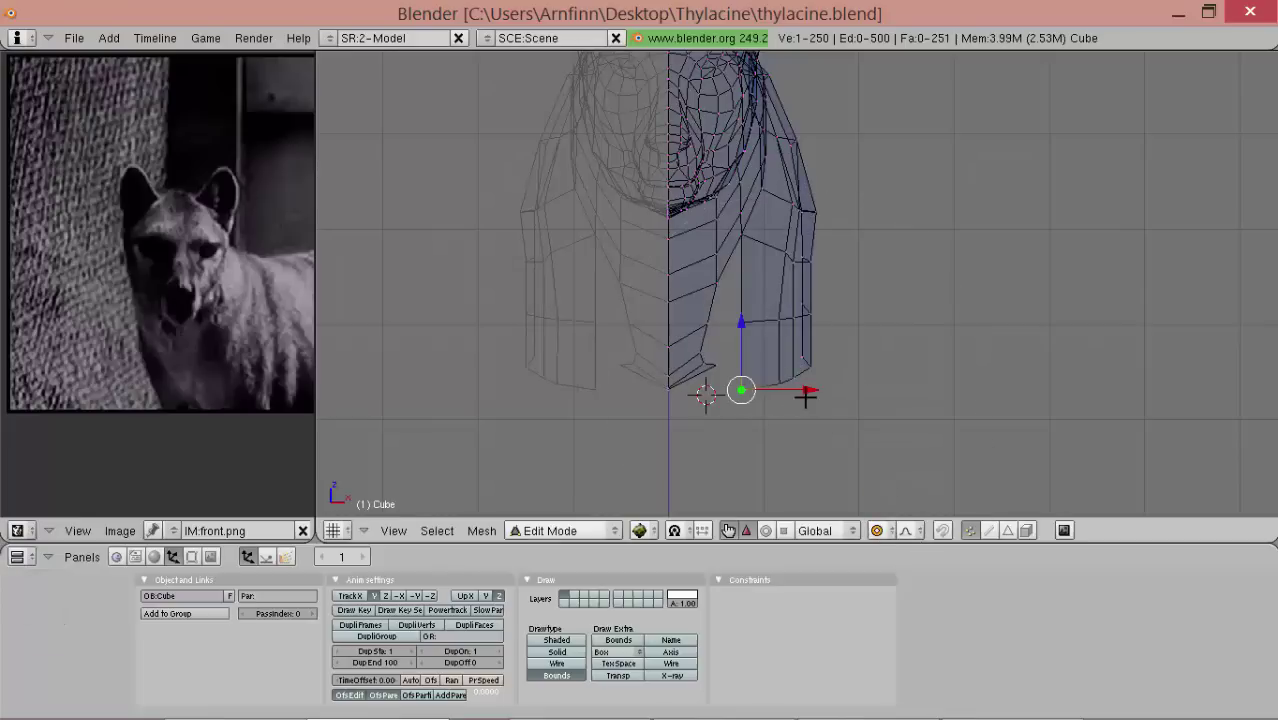
left_click_drag(806, 396, 831, 391)
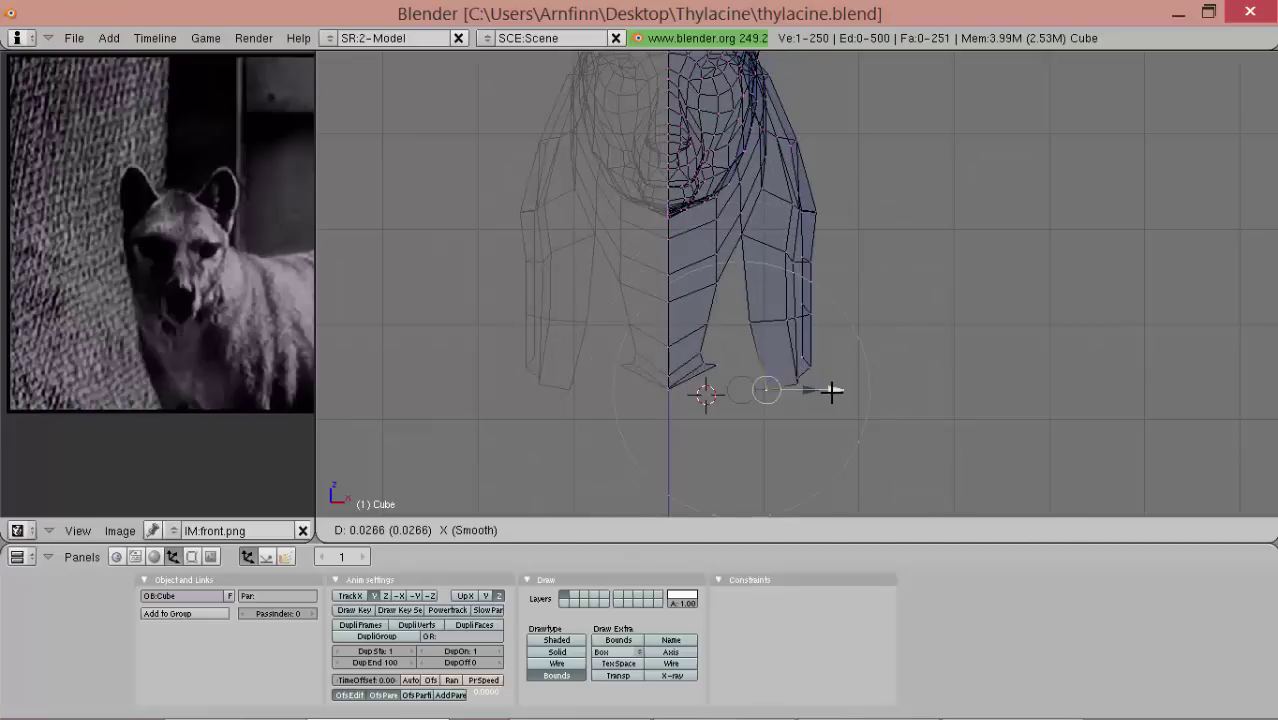
right_click(832, 391)
- Select the five vertices along the shoulder's bottom edge and check the mesh briefly in Object Mode
mouse_move(810, 424)
left_mouse_down("ctrl")
mouse_move(864, 371)
mouse_move(850, 373)
left_mouse_up("ctrl")
scroll(858, 373, "down", 1)
key("Tab")
key("Tab")
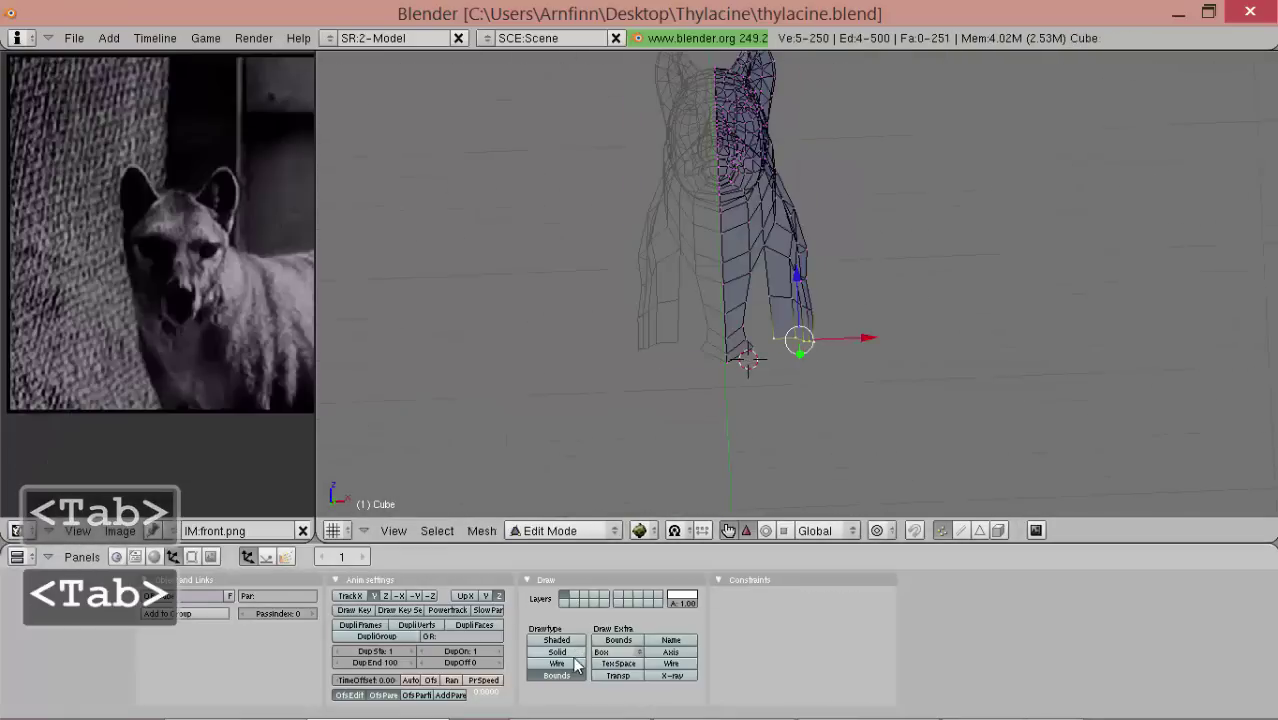
- Set the mesh's drawtype to Wire, leave Edit Mode, and deselect everything
left_click(560, 663)
key("Tab")
middle_click_drag(915, 262, 718, 317)
key("a")
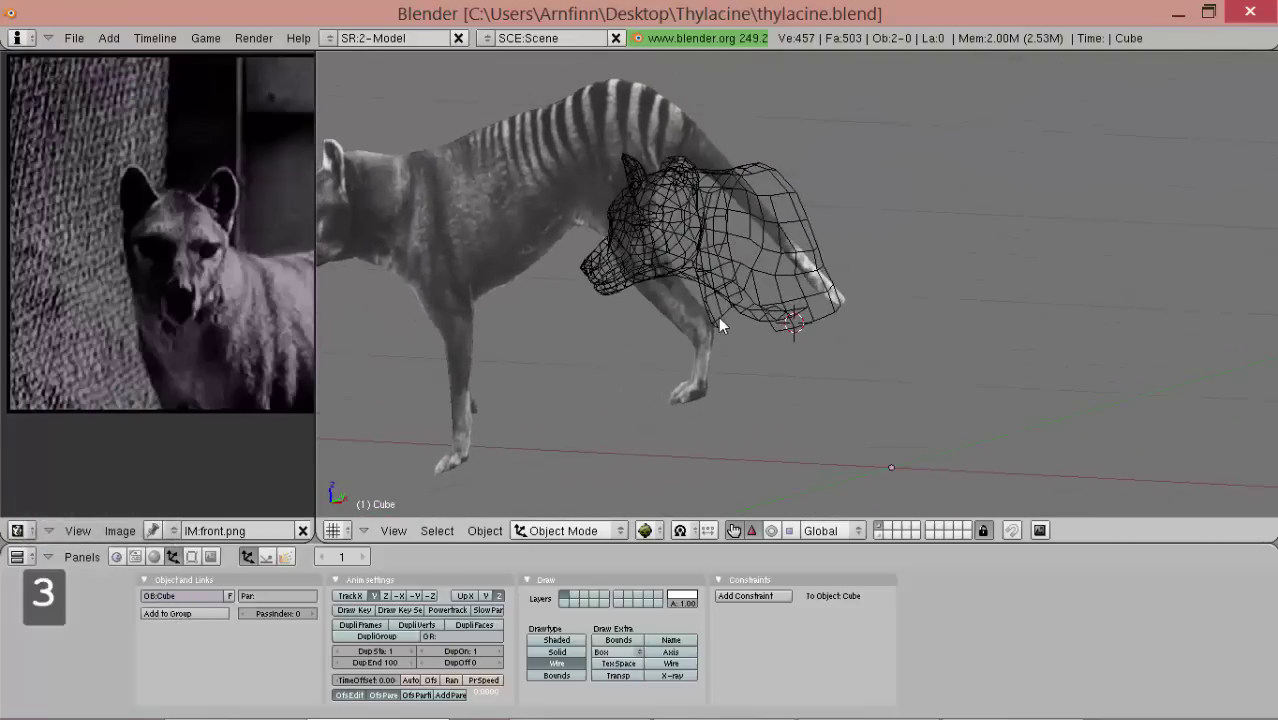
- In side view, extrude the leg opening's front vertex backward as three connected edges and join the end to the rear shoulder vertex
key("KP_3")
scroll(718, 317, "up", 3)
key("Tab")
scroll(785, 335, "up", 2)
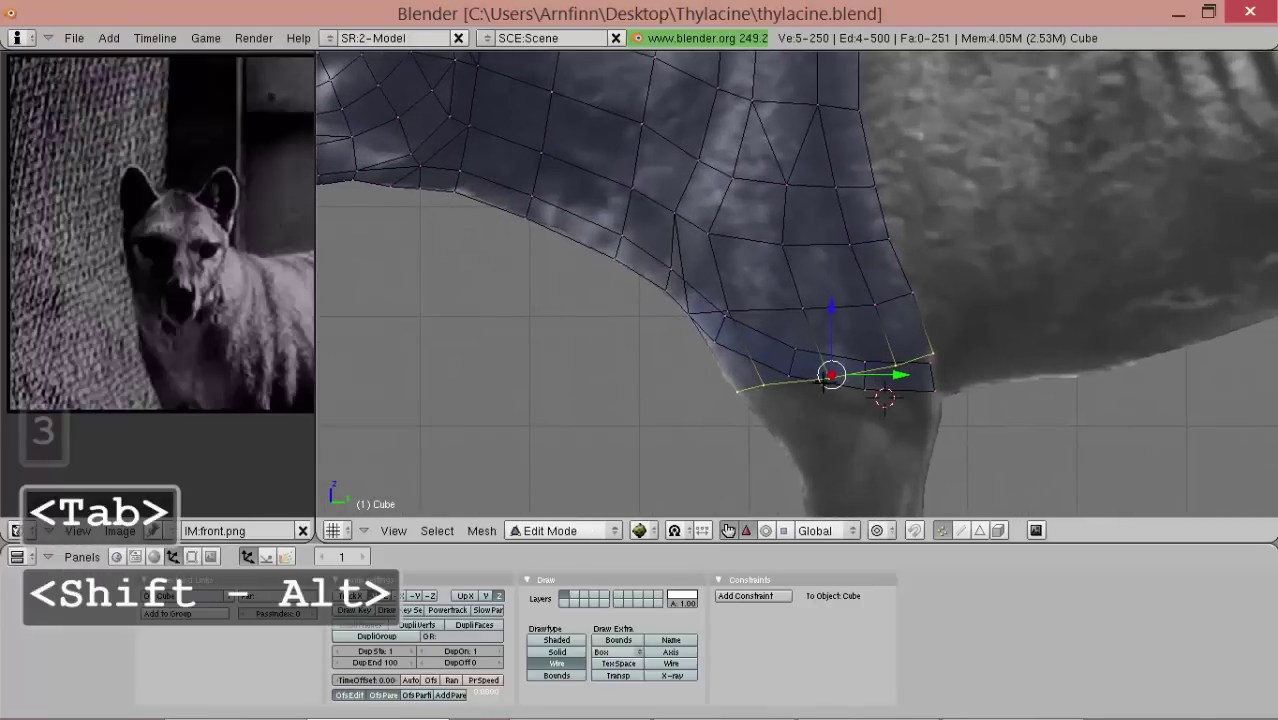
scroll(745, 420, "up", 1)
right_click(719, 408)
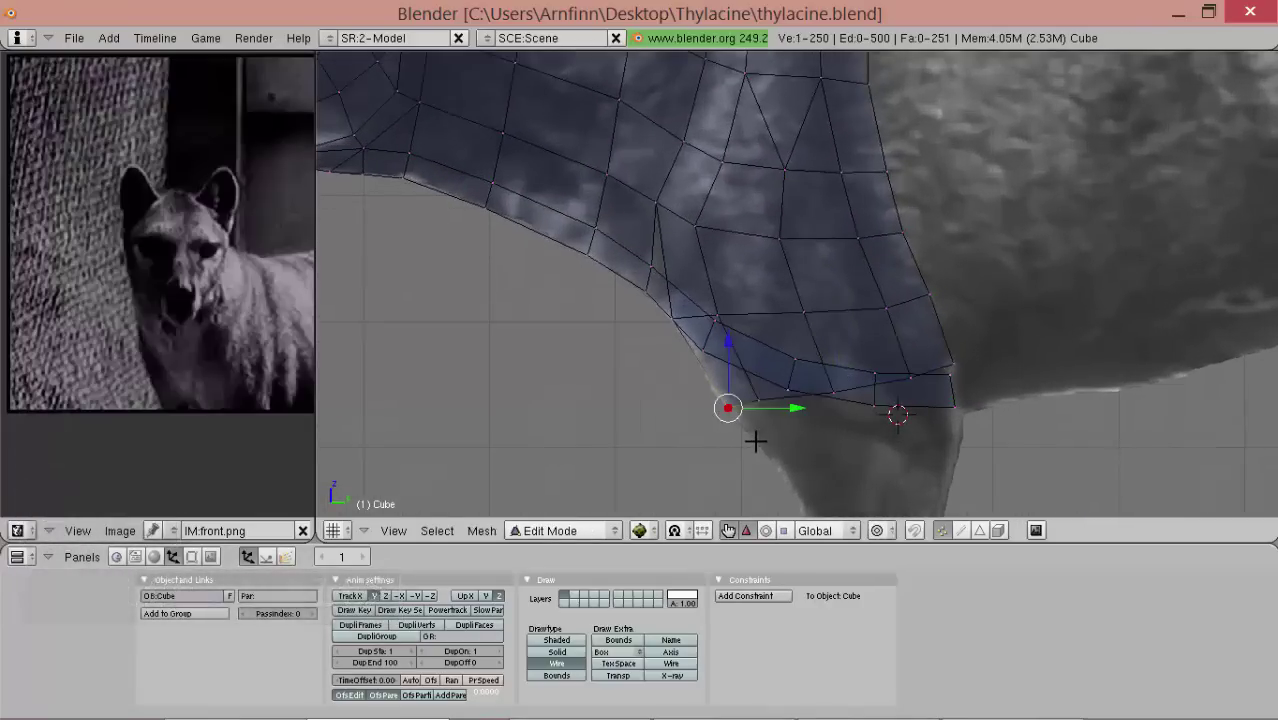
key("e")
left_click(792, 436)
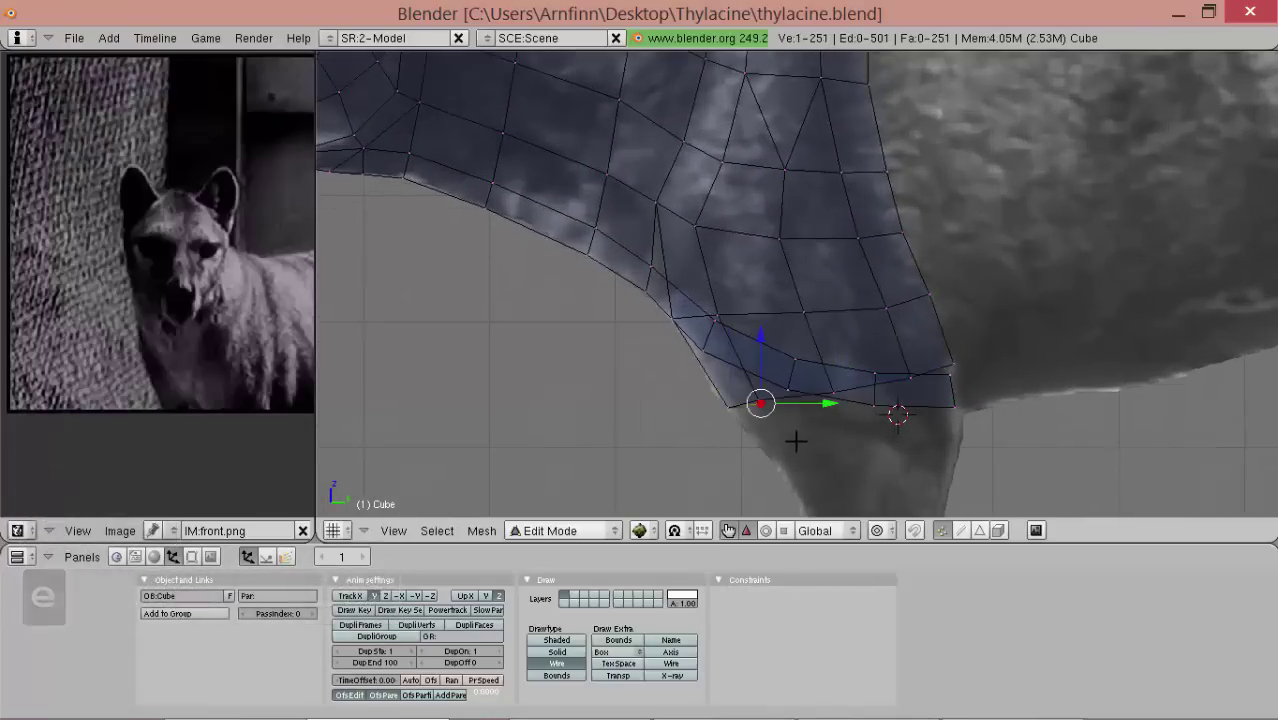
key("e")
left_click(858, 432)
key("e")
left_click(942, 412)
right_click(957, 361, "shift")
middle_click_drag(957, 360, 818, 168)
key("f")
- From the underside, adjust the new inner leg vertices along X to round the inner edge of the leg opening
middle_click_drag(851, 257, 822, 246)
left_click_drag(903, 278, 896, 177)
middle_click_drag(896, 177, 853, 161)
mouse_move(760, 252)
middle_mouse_down()
mouse_move(807, 188)
mouse_move(825, 193)
mouse_move(780, 255)
middle_mouse_up()
left_click(884, 170)
left_click(893, 177)
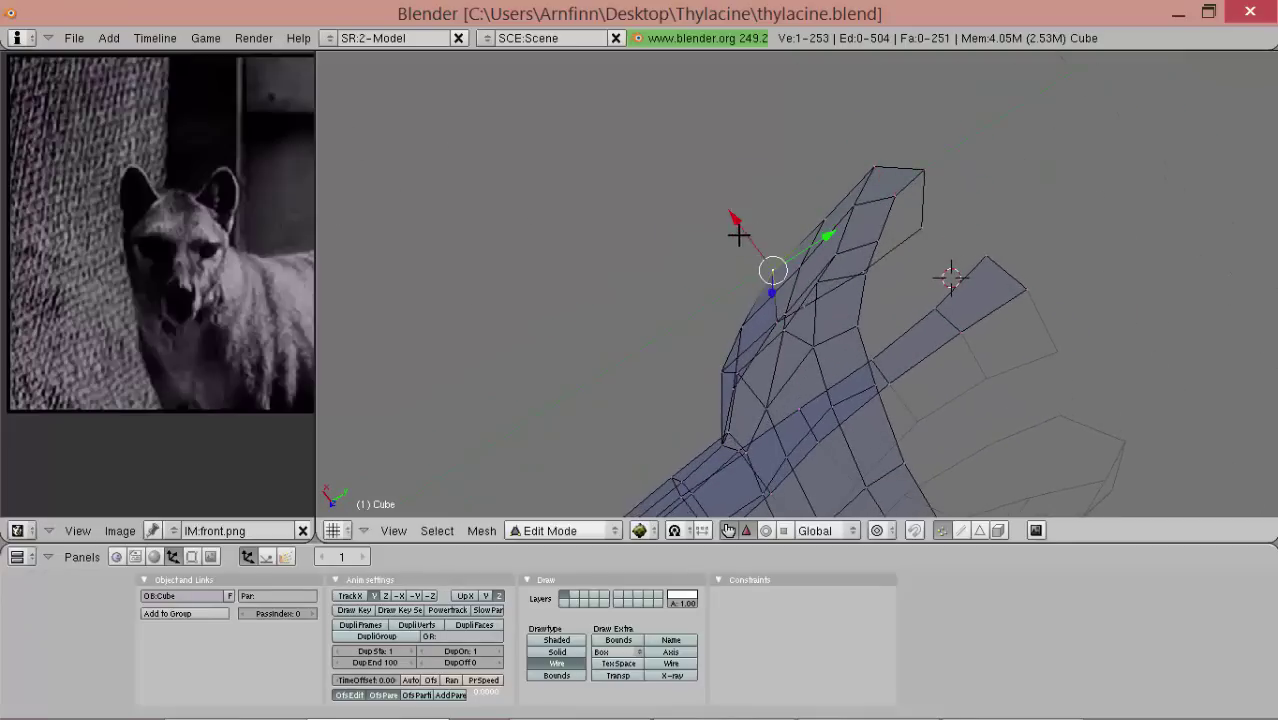
left_click_drag(737, 233, 728, 213)
middle_click_drag(825, 232, 818, 294)
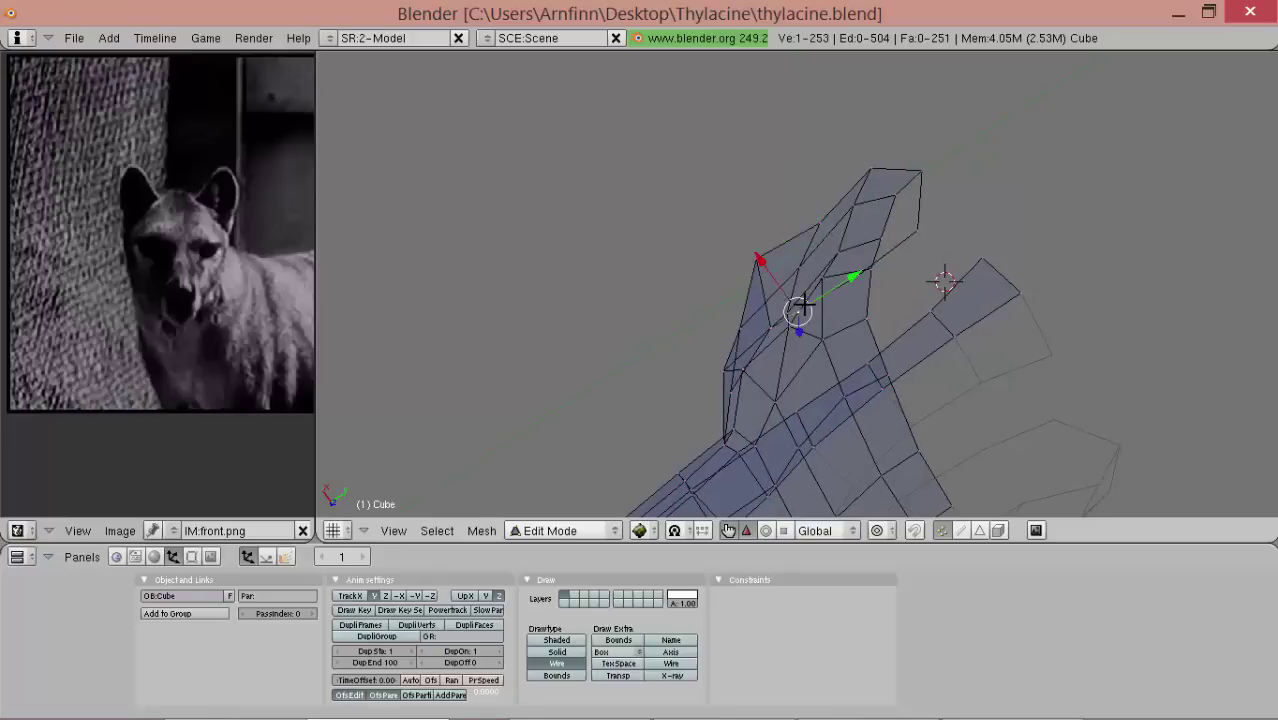
left_click(772, 279)
left_click(778, 297)
left_click(736, 262)
right_click(921, 232, "shift")
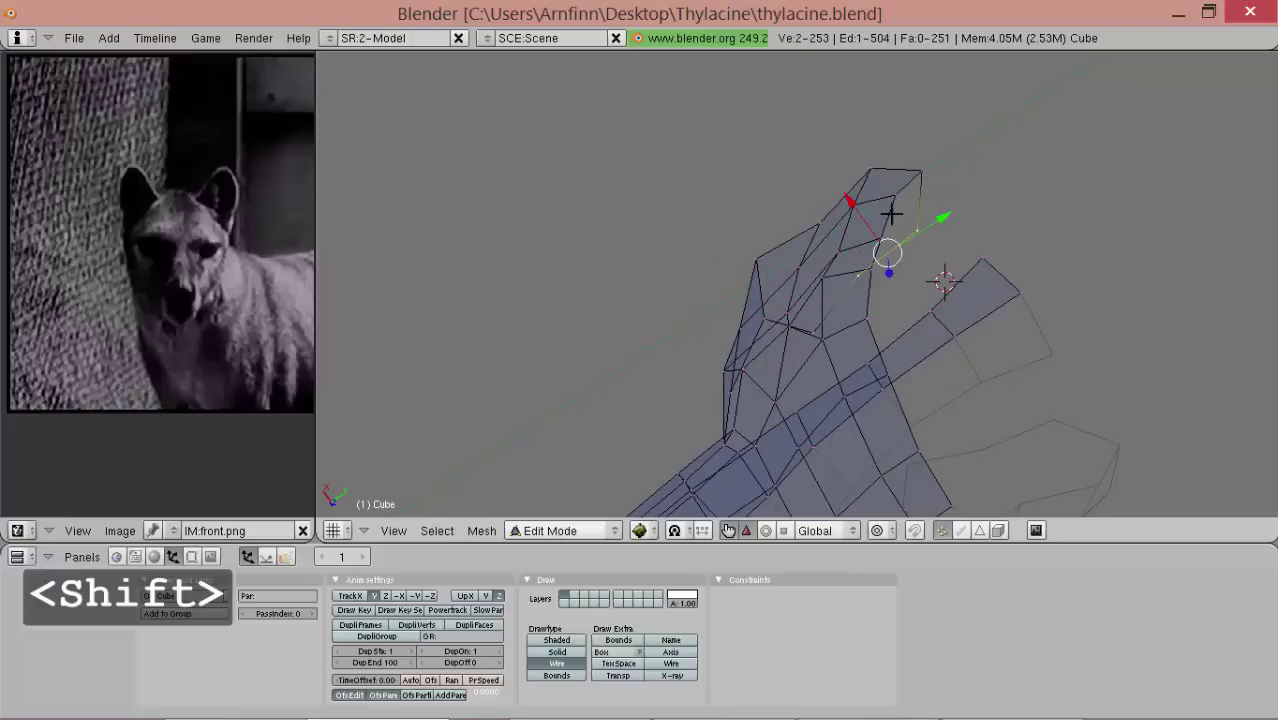
left_click_drag(857, 204, 867, 211)
- Scale a pair of opposite outer and inner leg-opening vertices by about 1.2 and check the edge in side view
middle_click_drag(867, 211, 834, 241)
right_click(834, 240)
key("s")
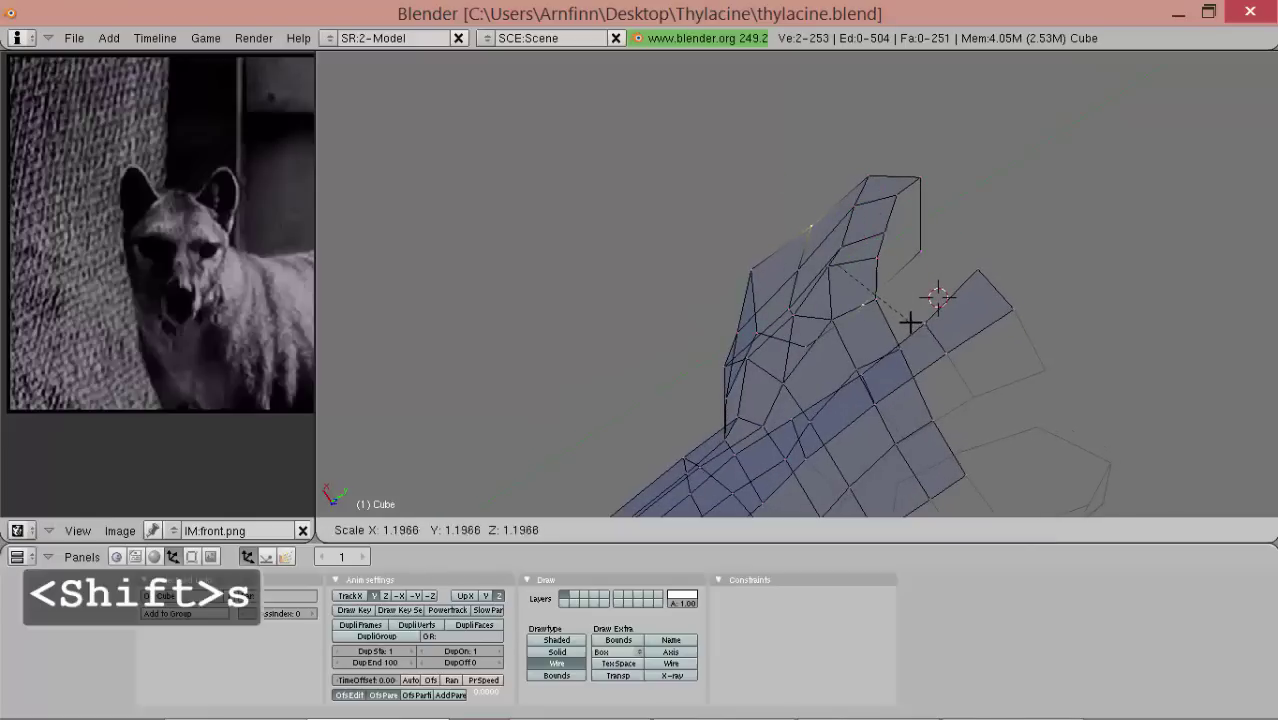
left_click(910, 319)
middle_click_drag(693, 282, 789, 304)
middle_click_drag(855, 232, 812, 262)
key("KP_3")
scroll(790, 302, "down", 2)
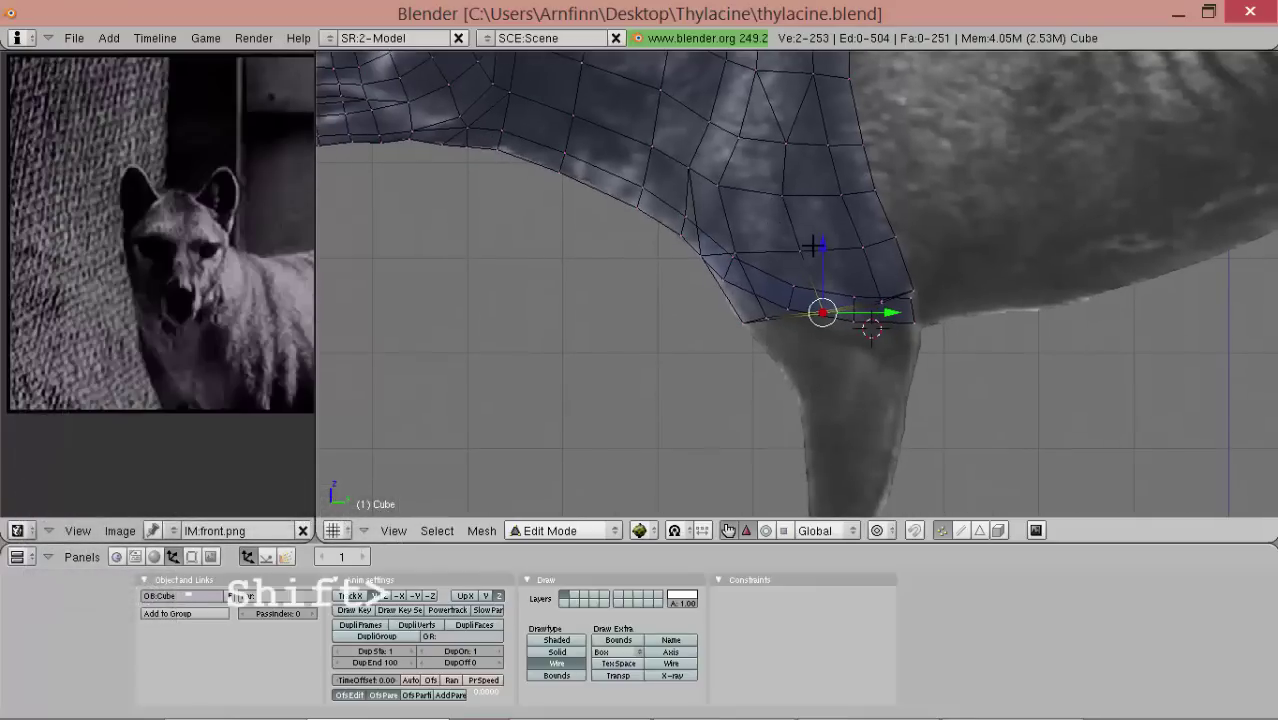
left_click_drag(817, 292, 824, 111, "alt+shift")
key("s")
- Try to fill a face between the inner leg edge and the chest strip, and undo it
left_click_drag(707, 206, 793, 350, "alt")
right_click(838, 354)
right_click(795, 383, "shift")
middle_click_drag(900, 358, 945, 322)
right_click(845, 323, "shift")
key("f")
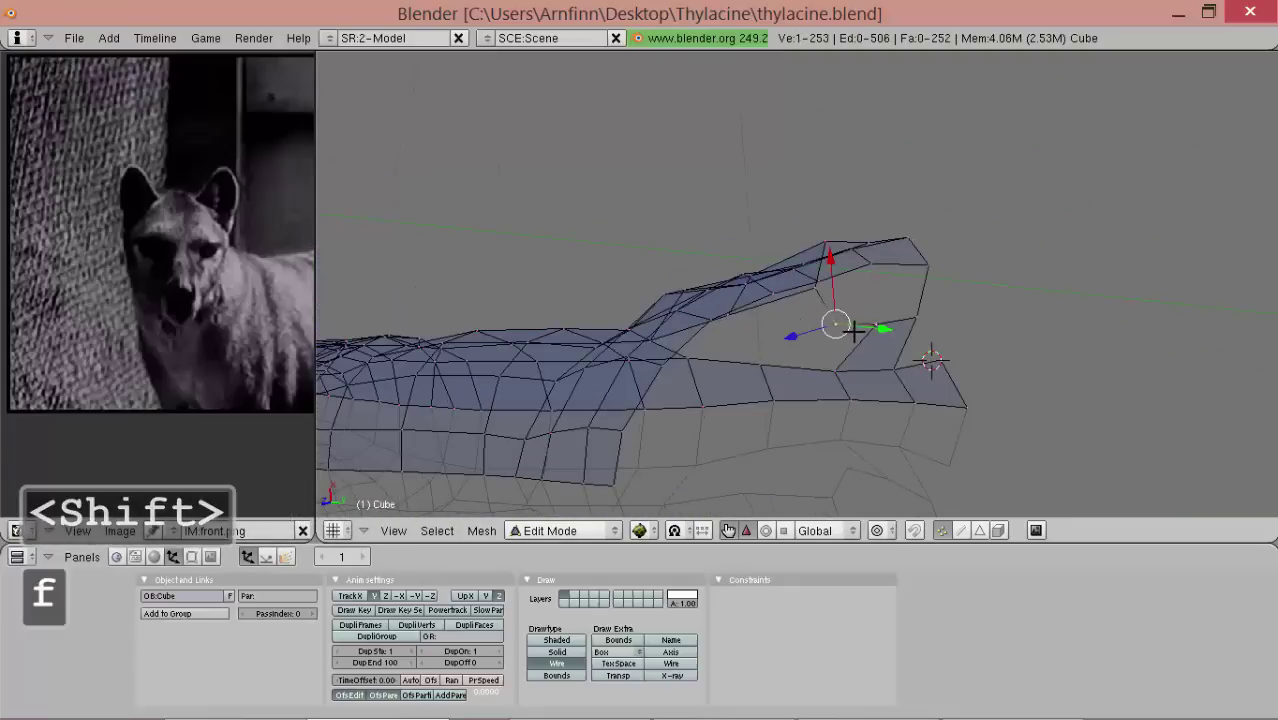
right_click(773, 366, "shift")
middle_click_drag(775, 364, 769, 458)
key("ctrl+z")
key("ctrl+z")
key("ctrl+z")
key("ctrl+z")
key("ctrl+z")
- Fill two neighbouring faces between the inner leg edge and the chest mesh
middle_click_drag(793, 262, 782, 386)
key("KP_3")
scroll(812, 380, "up", 2)
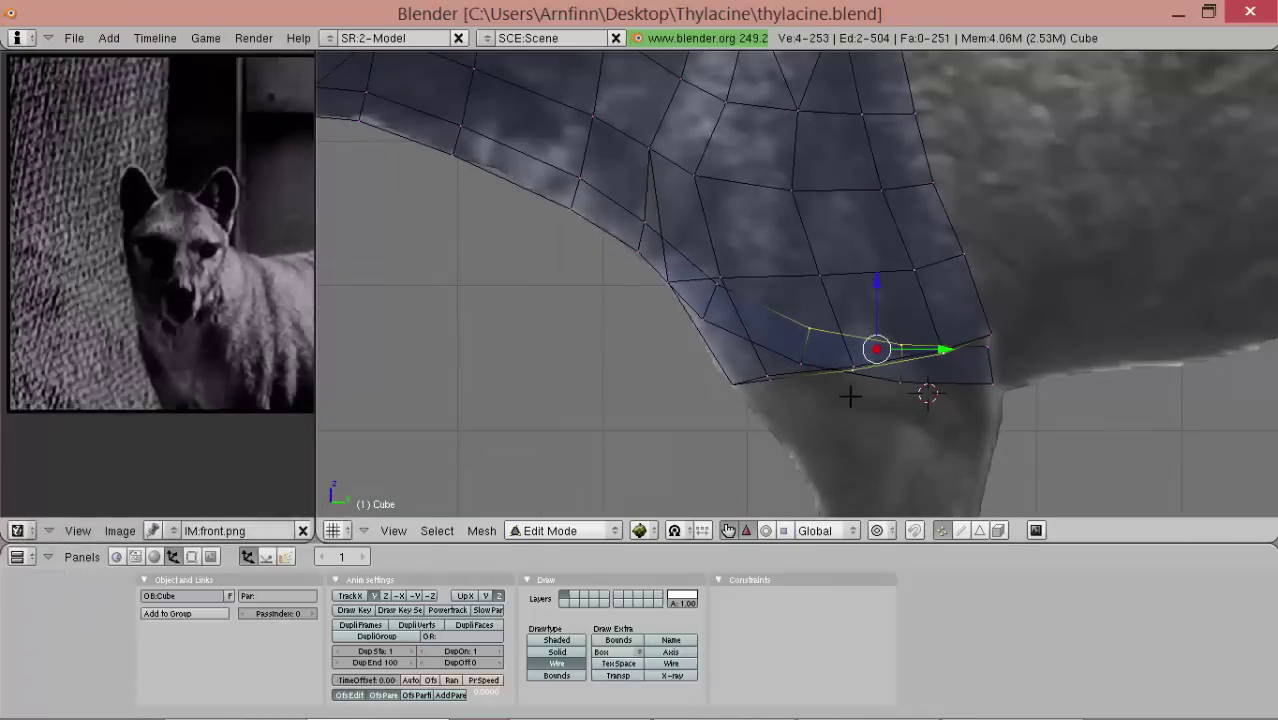
middle_click_drag(847, 397, 789, 175)
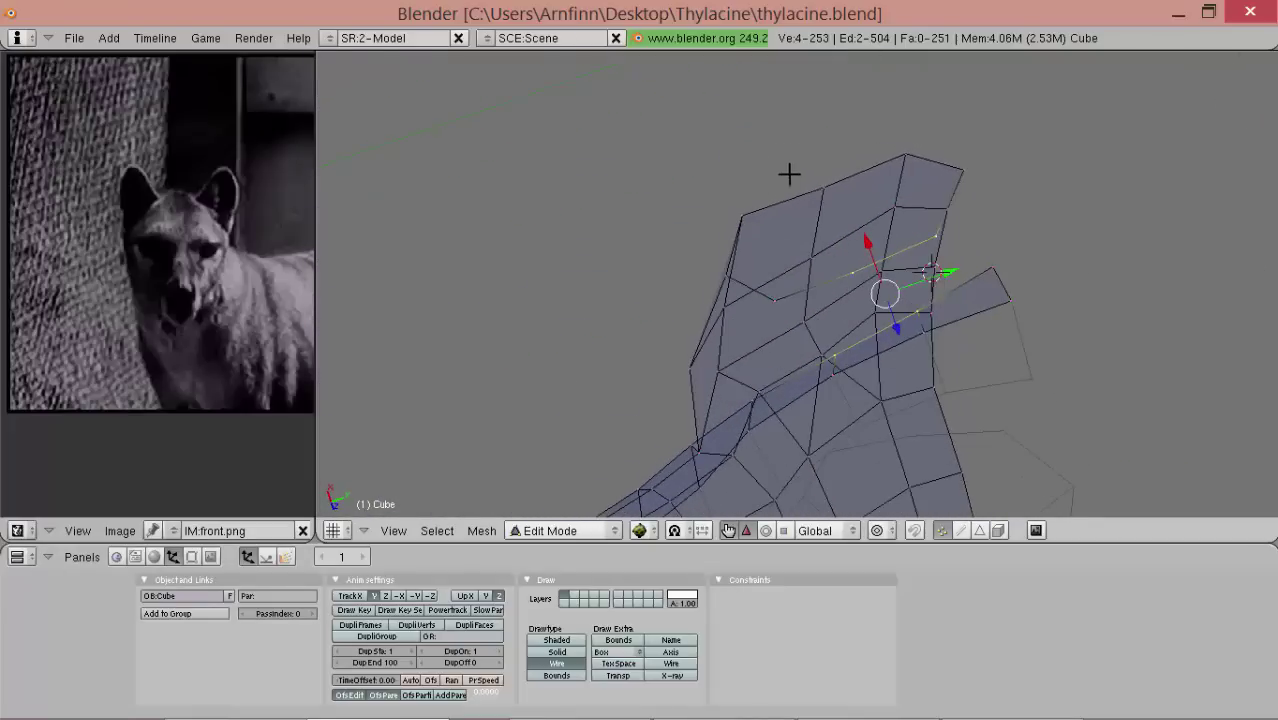
right_click(833, 352)
middle_click_drag(833, 352, 778, 295)
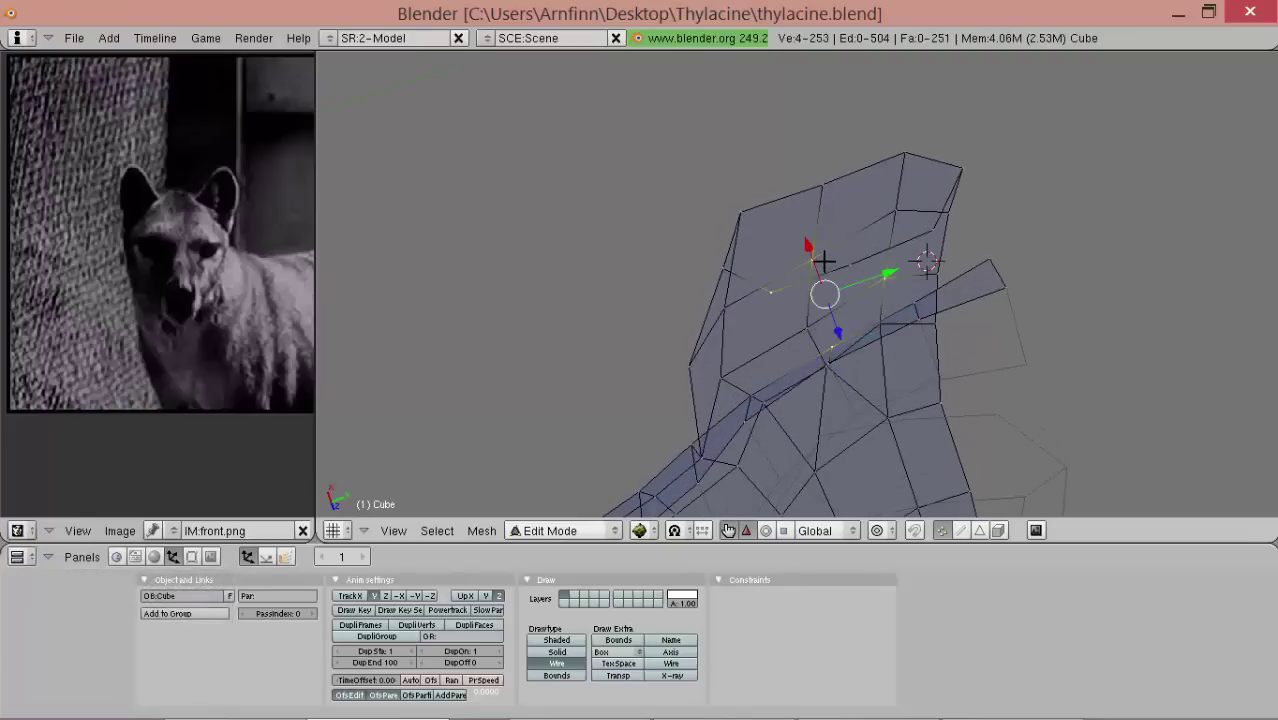
right_click(744, 383, "shift")
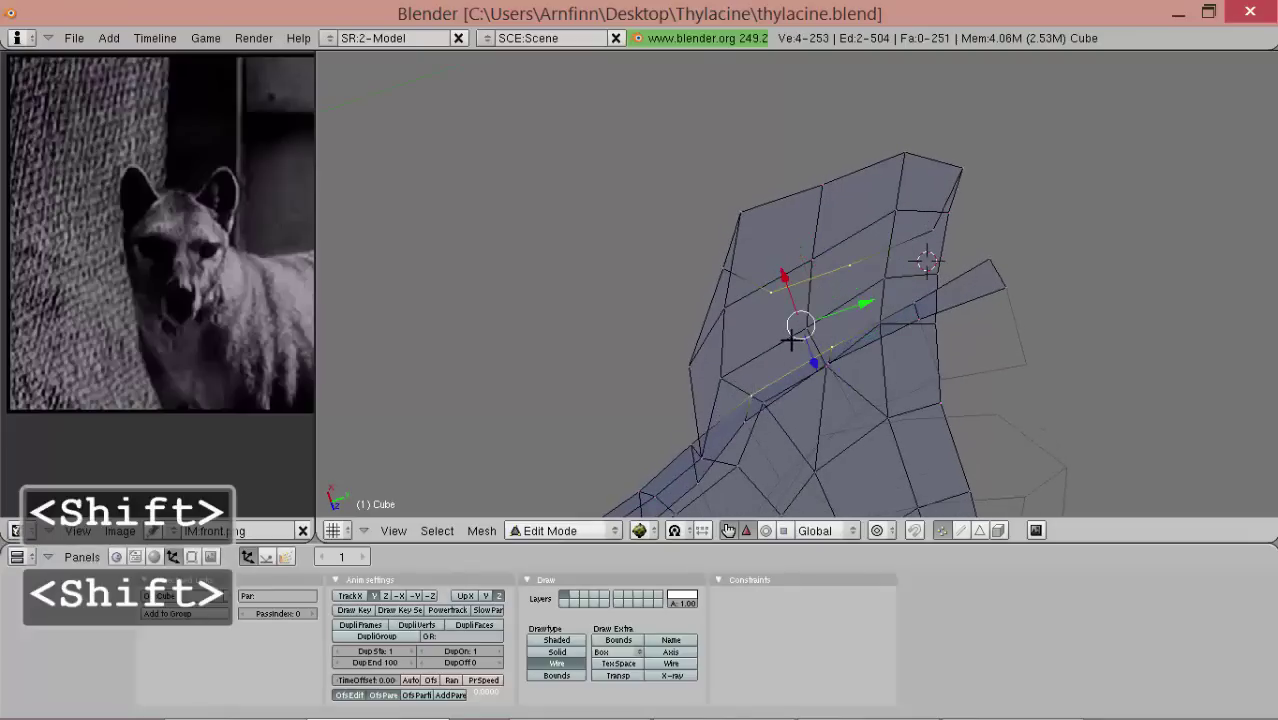
middle_click_drag(793, 337, 837, 360)
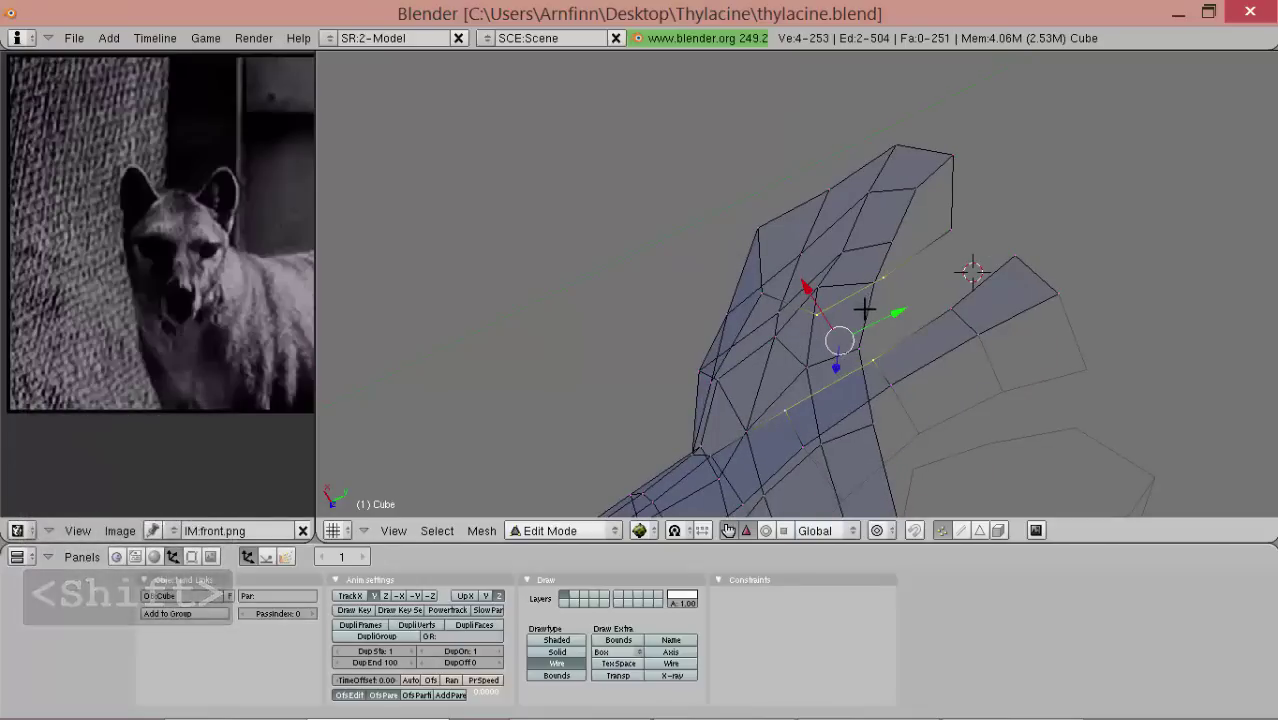
middle_click_drag(894, 313, 828, 337)
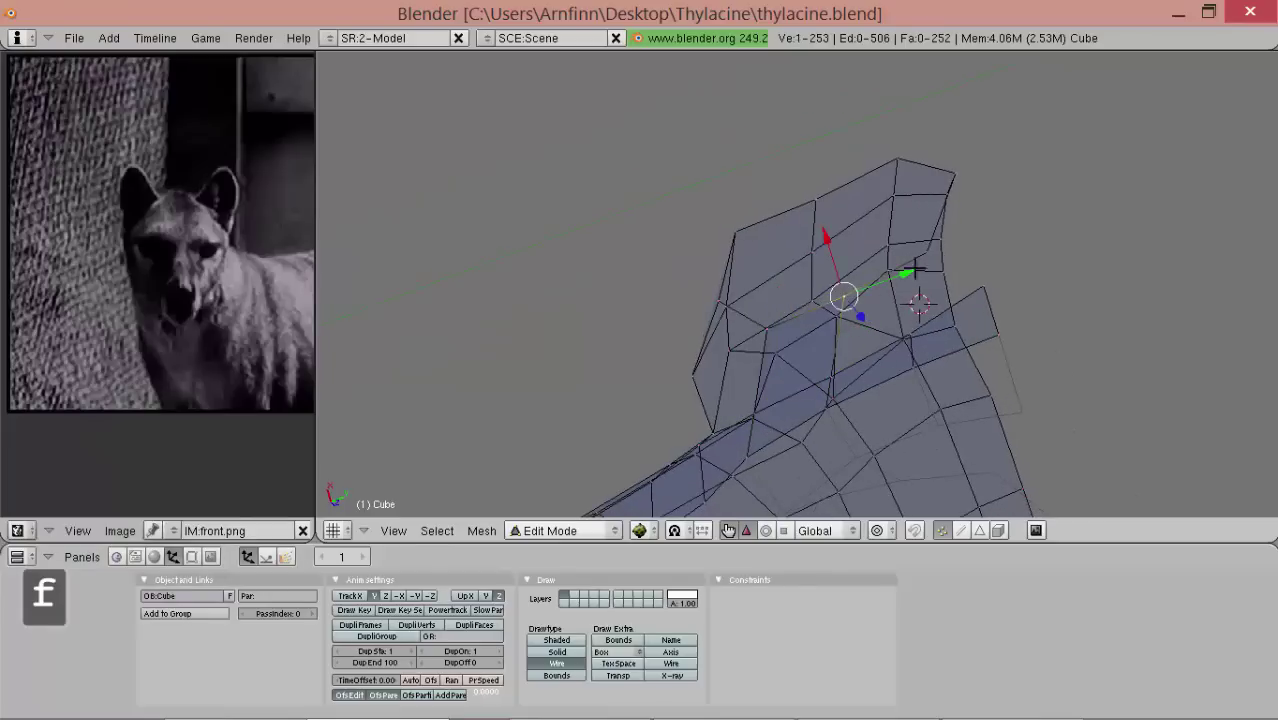
right_click(910, 313, "shift")
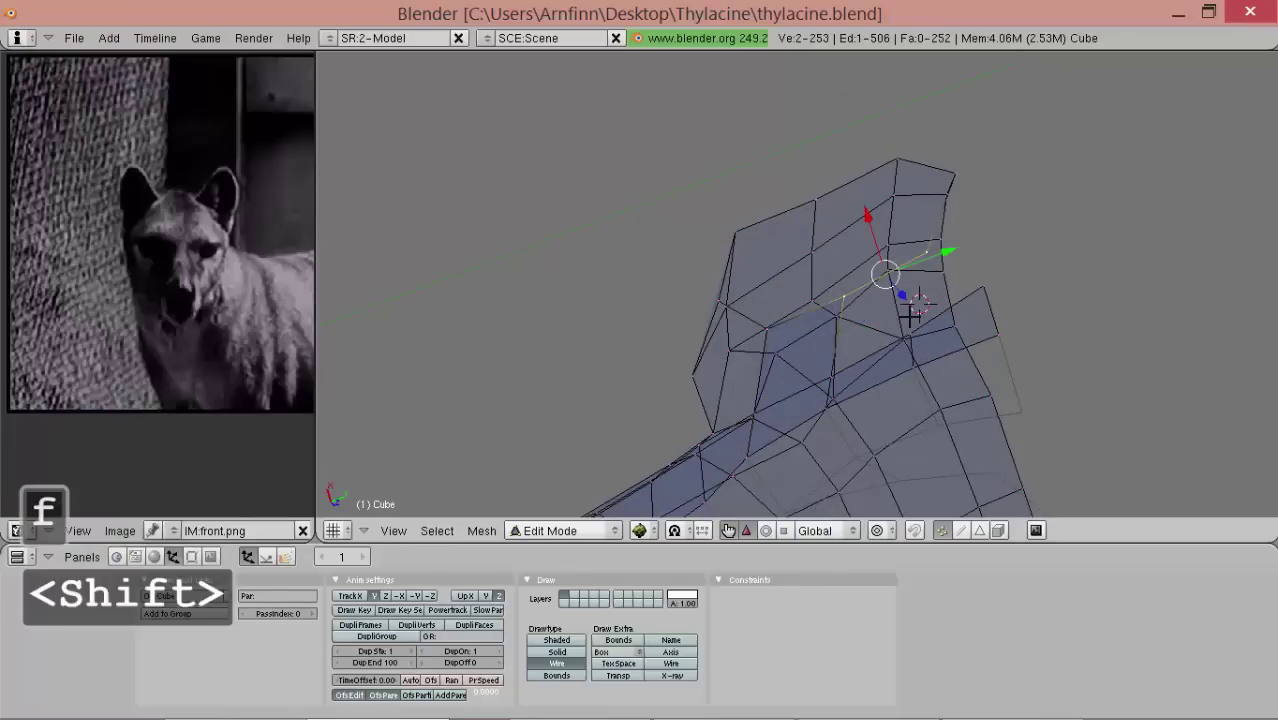
right_click(834, 371, "shift")
key("f")
middle_click_drag(730, 334, 816, 280)
- Fill the neighbouring gaps on the inner side of the leg and convert the last filled area to triangles
right_click(810, 320)
right_click(816, 281, "shift")
key("shift+f")
middle_click_drag(696, 400, 748, 425)
right_click(750, 428)
right_click(842, 360, "alt+shift")
key("shift+f")
key("ctrl+t")
- Fill another face beside the inner leg edge and nudge a leg-opening vertex along X
middle_click_drag(890, 342, 762, 217)
right_click(787, 221)
right_click(800, 271, "shift")
right_click(854, 261, "shift")
key("f")
middle_click_drag(860, 261, 795, 378)
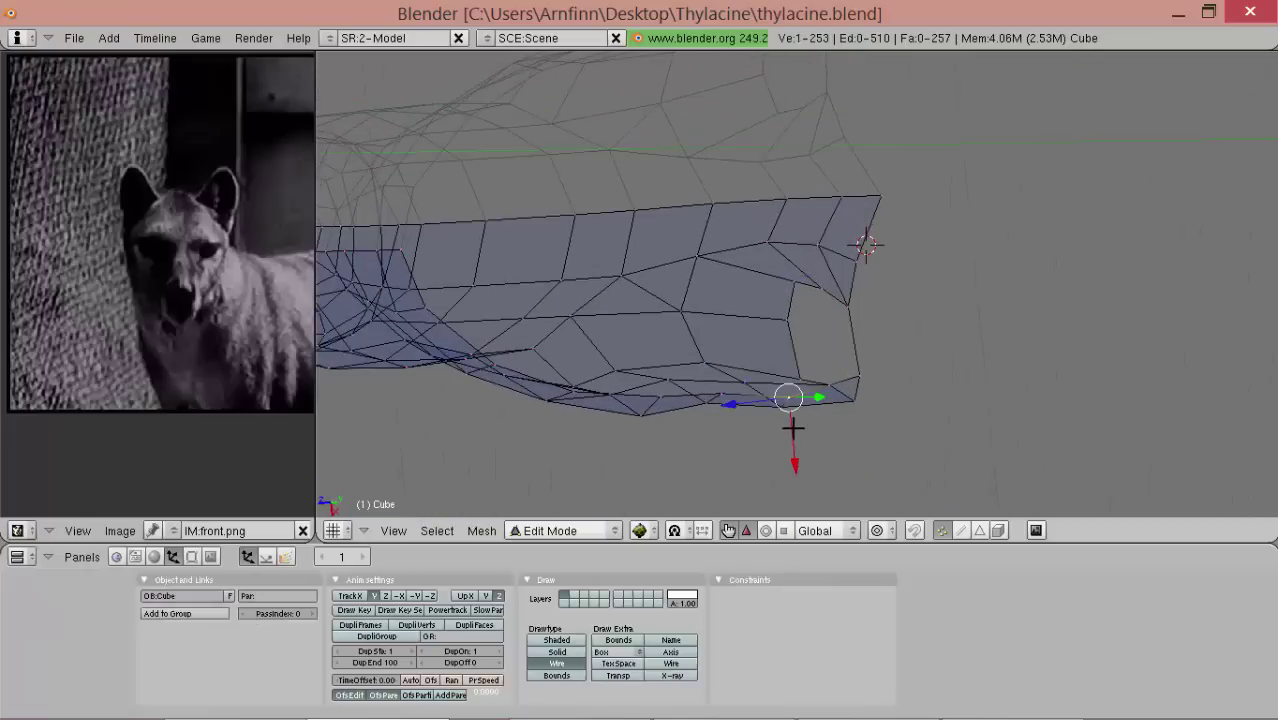
left_click_drag(793, 431, 793, 432)
- Select the vertices around the remaining gap behind the inner leg and fill a face there
middle_click_drag(793, 432, 688, 302)
key("3")
right_click(747, 333, "shift")
right_click(780, 333, "shift")
key("f")
- Subdivide an edge at the rear inner leg, reposition its new vertex, and fill the adjoining gap with a face
right_click(721, 257, "shift")
key("w")
left_click(728, 255)
right_click_drag(737, 307, 737, 289)
left_click(745, 301)
middle_click_drag(740, 286, 807, 357)
right_click(715, 313, "shift")
right_click(715, 252, "shift")
key("f")
middle_click_drag(798, 260, 763, 342)
- In side view, select the leg opening's eight-vertex loop and extrude only its edges down the upper leg, scaling it narrower
key("KP_3")
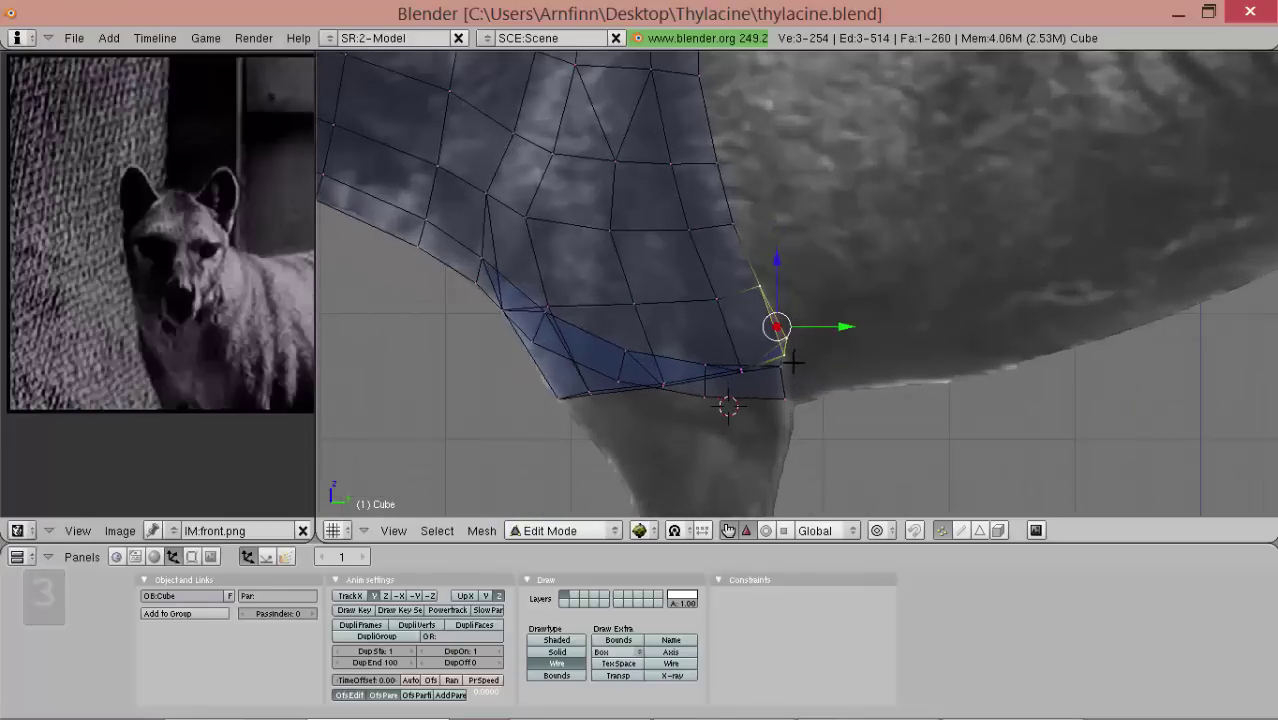
left_click_drag(791, 364, 821, 297, "alt+shift")
scroll(819, 298, "up", 2)
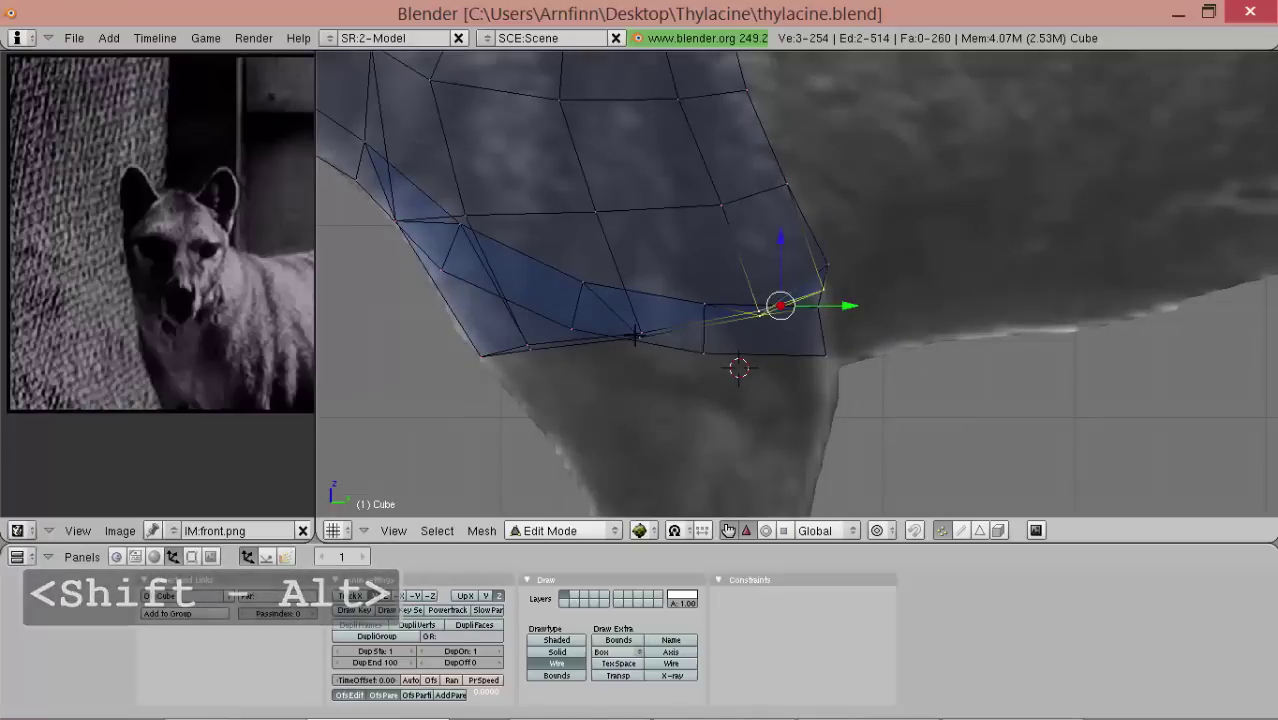
right_click(497, 352, "alt+shift")
scroll(625, 350, "down", 4)
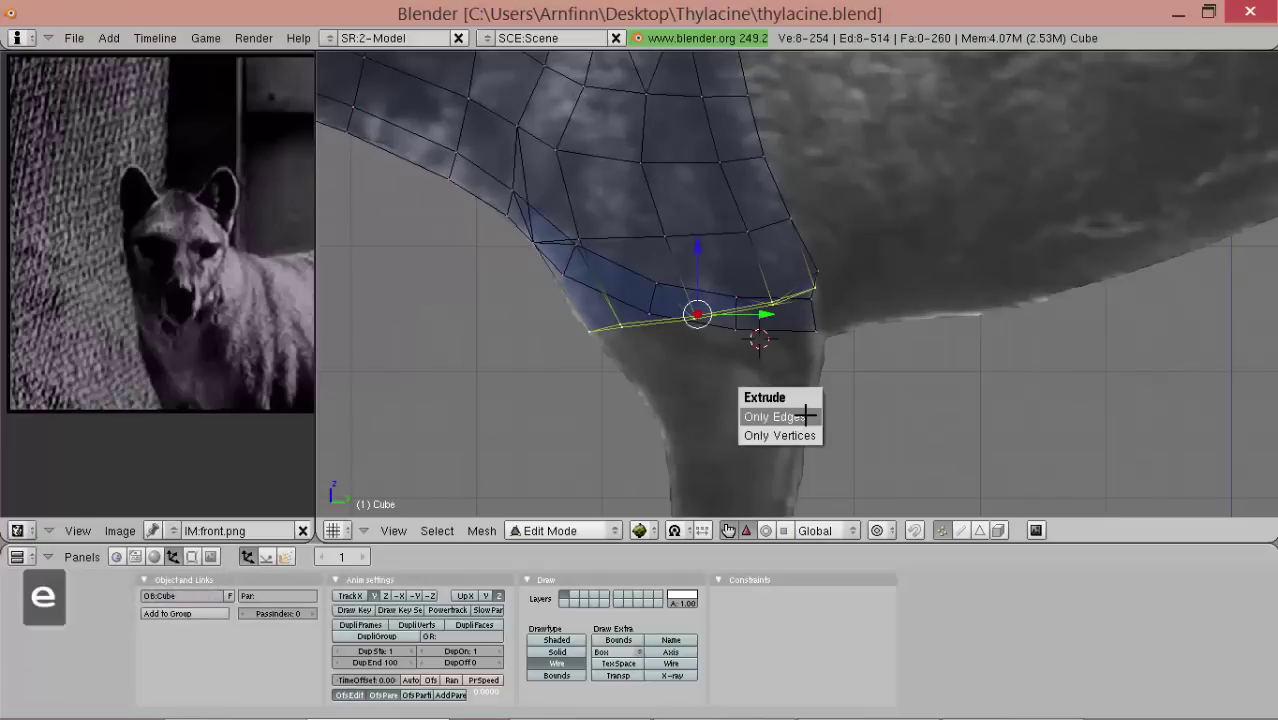
left_click(806, 416)
key("s")
left_click(811, 452)
left_click_drag(782, 455, 802, 455)
left_click(819, 452)
- Scale and rotate the first extruded leg ring to fit the leg outline in the side photo
key("s")
left_click(828, 444)
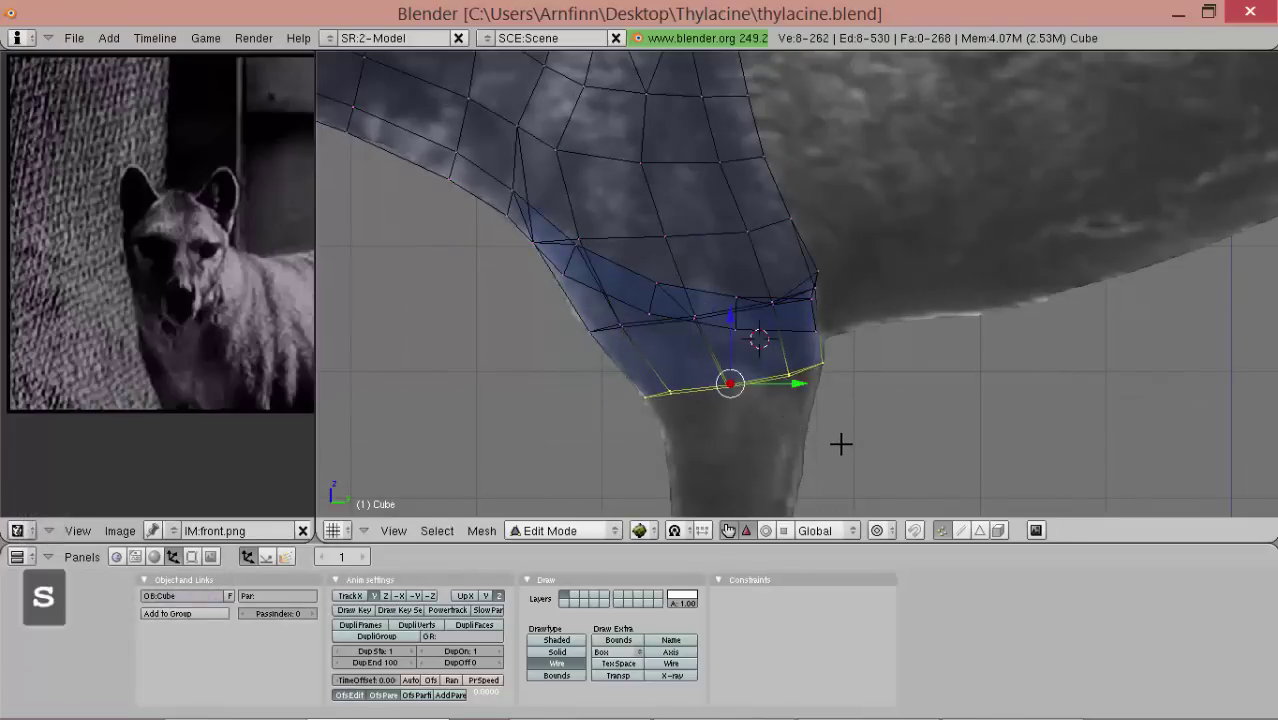
key("s")
left_click(840, 445)
key("r")
left_click(836, 445)
- From the underside, adjust a vertex of the new leg ring along X and scale opposite vertex pairs to round the ring
middle_click_drag(708, 320, 765, 256)
middle_click_drag(829, 333, 745, 242)
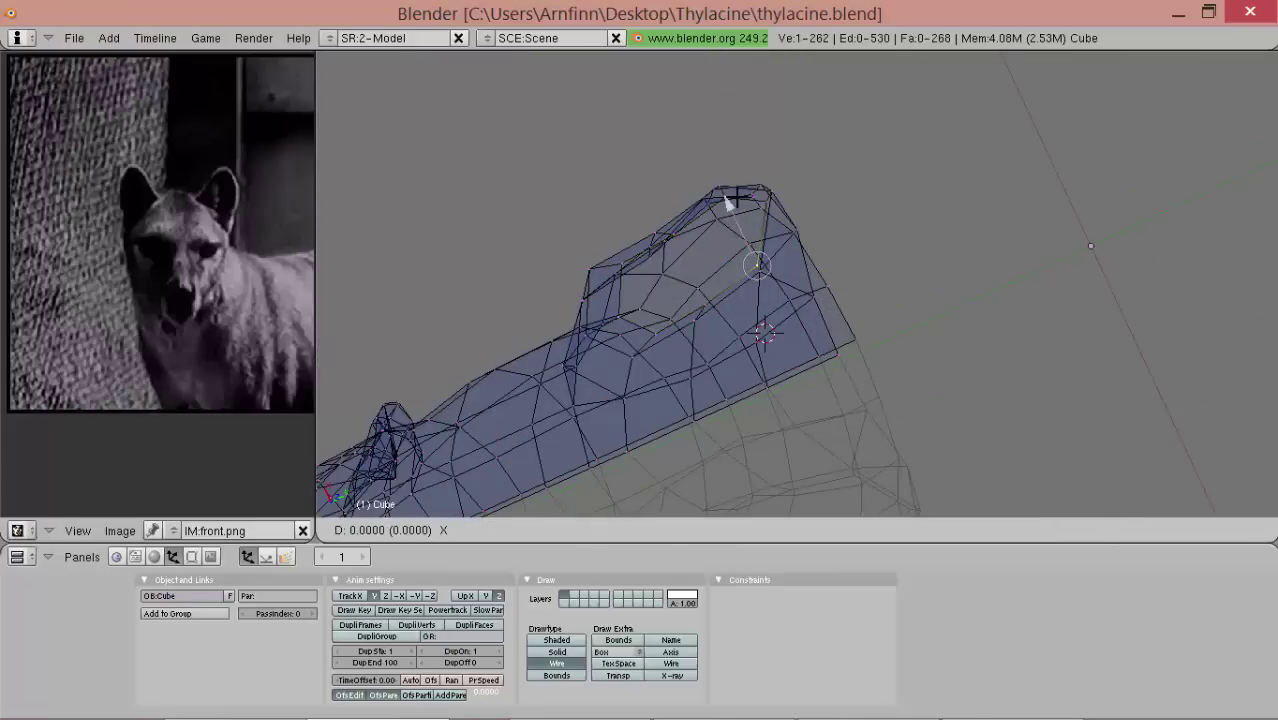
left_click_drag(738, 198, 737, 199)
middle_click_drag(737, 199, 688, 222)
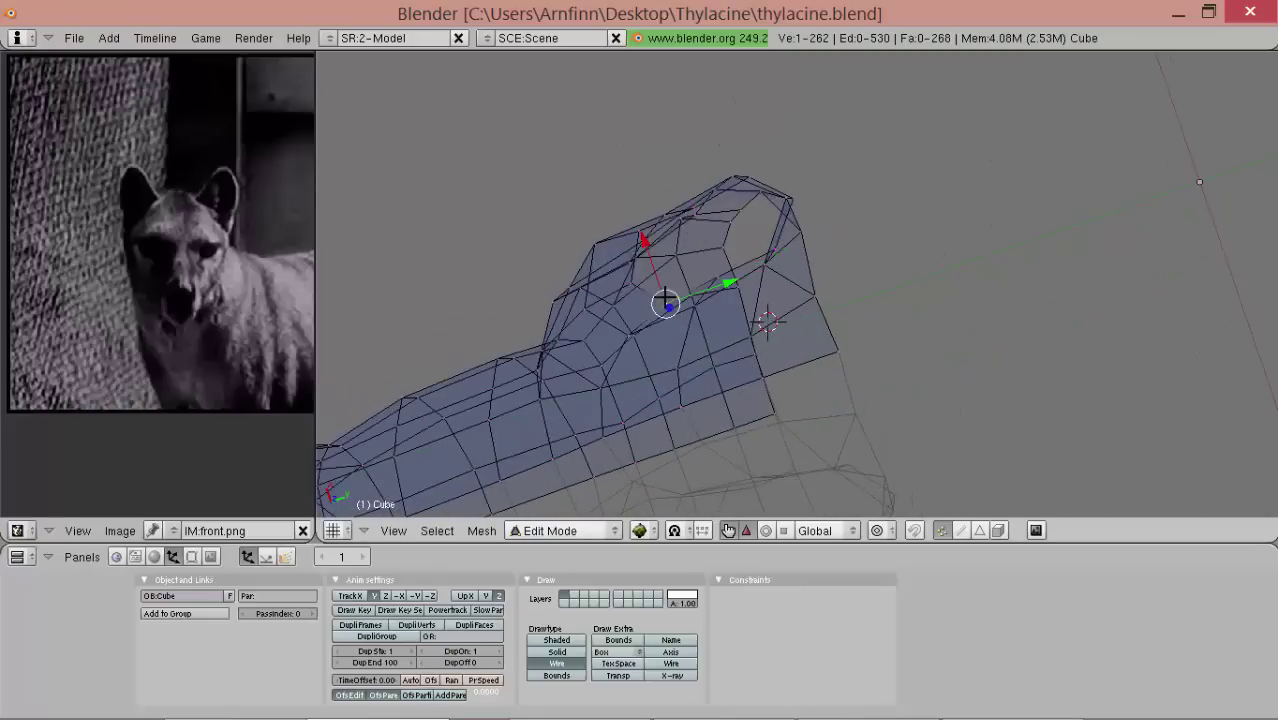
right_click(638, 229, "shift")
key("s")
middle_click_drag(714, 292, 788, 218)
right_click(906, 298, "shift")
key("s")
left_click(953, 249)
- In side view, extrude the eight-vertex leg ring farther down, and scale, rotate and move it to match the narrowing leg
key("ctrl+KP_3")
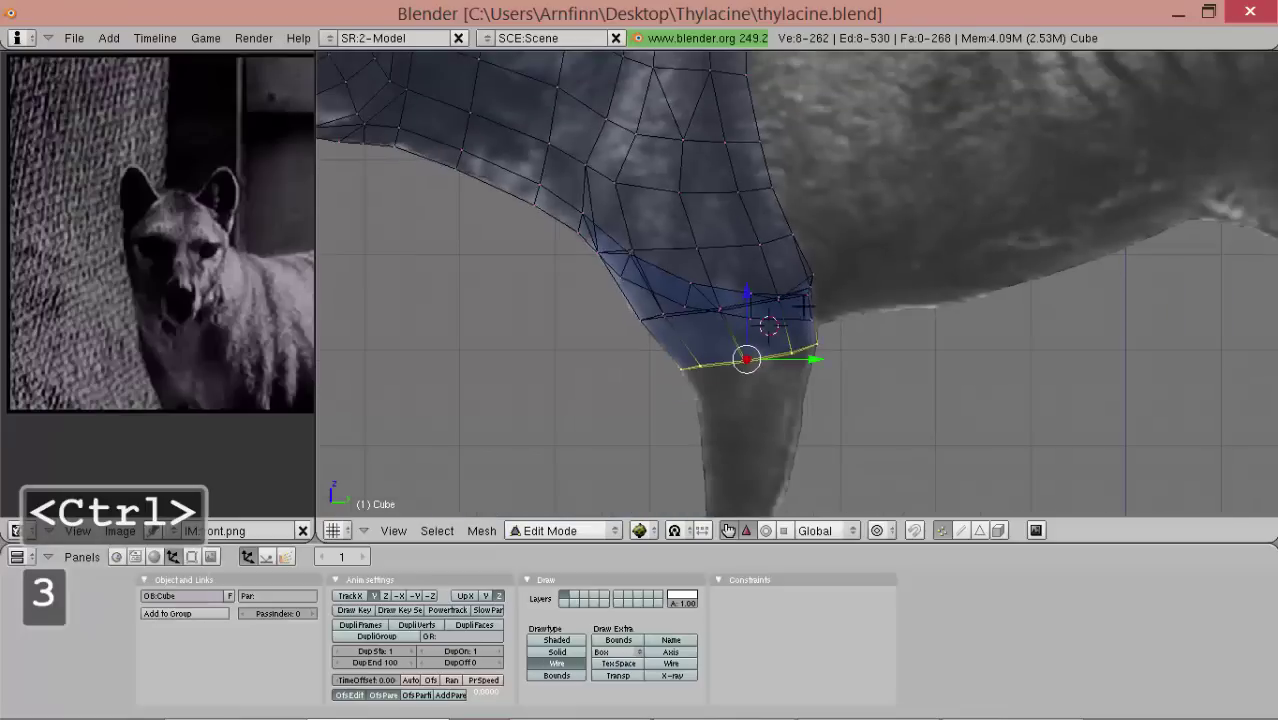
key("e")
left_click(847, 370)
key("s")
left_click(822, 359)
key("r")
left_click(819, 368)
key("s")
left_click(848, 358)
key("g")
left_click(852, 354)
- From below, select two opposite vertices of the lowest leg ring and scale them to even out its shape
middle_click_drag(843, 354, 909, 141)
scroll(890, 167, "up", 2)
middle_click_drag(873, 191, 781, 260)
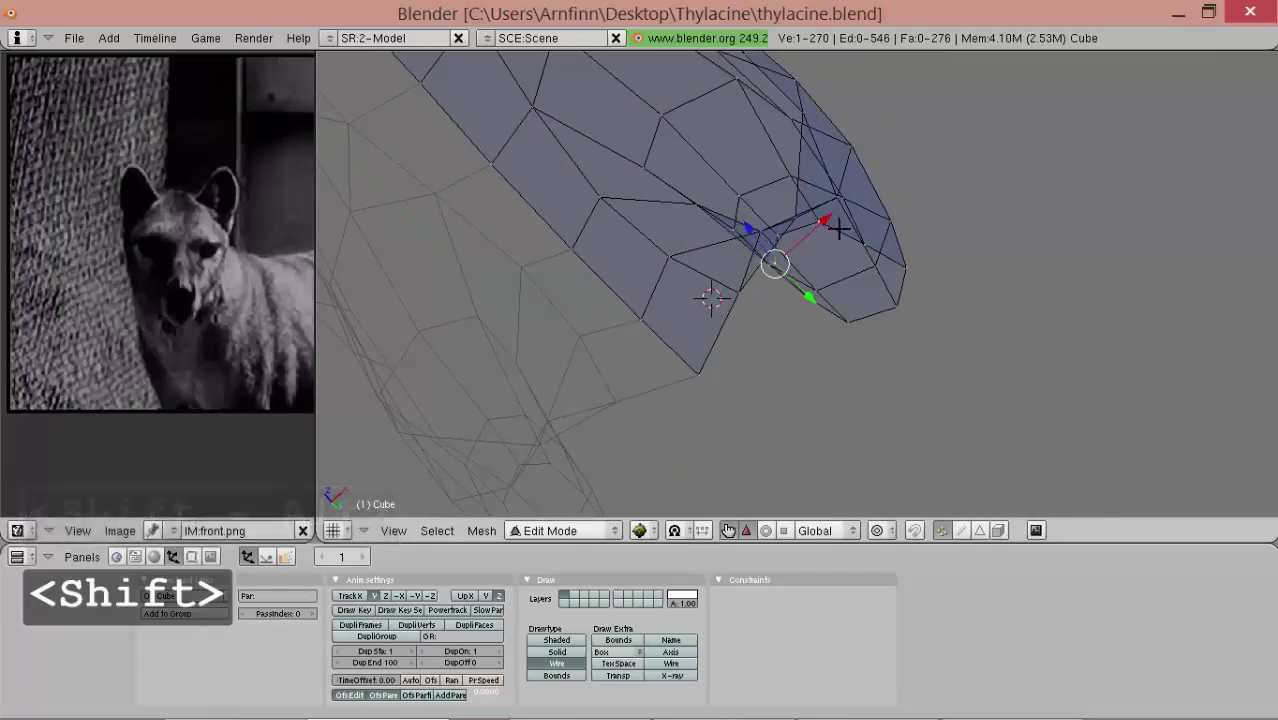
key("s")
left_click(901, 217)
- In side view, select the whole lowest ring of eight vertices and extrude its edges straight down the foreleg
middle_click_drag(838, 297, 807, 385)
key("KP_3")
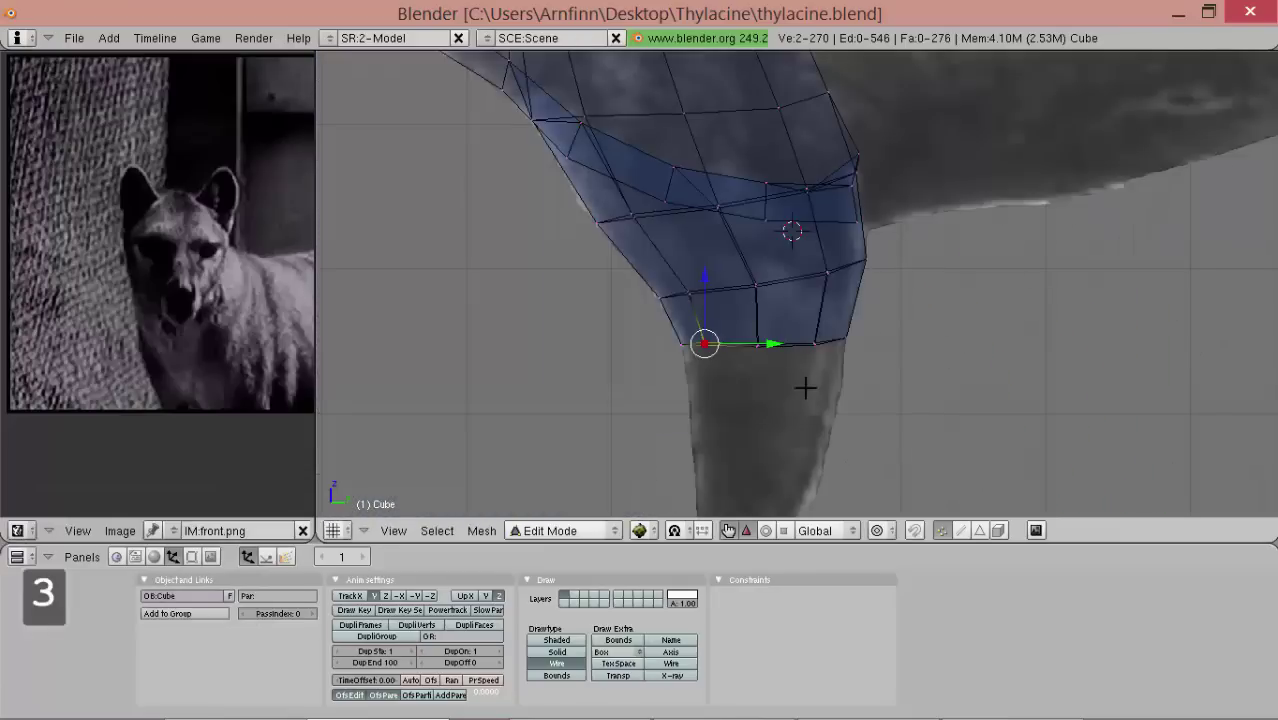
right_click(910, 413, "ctrl")
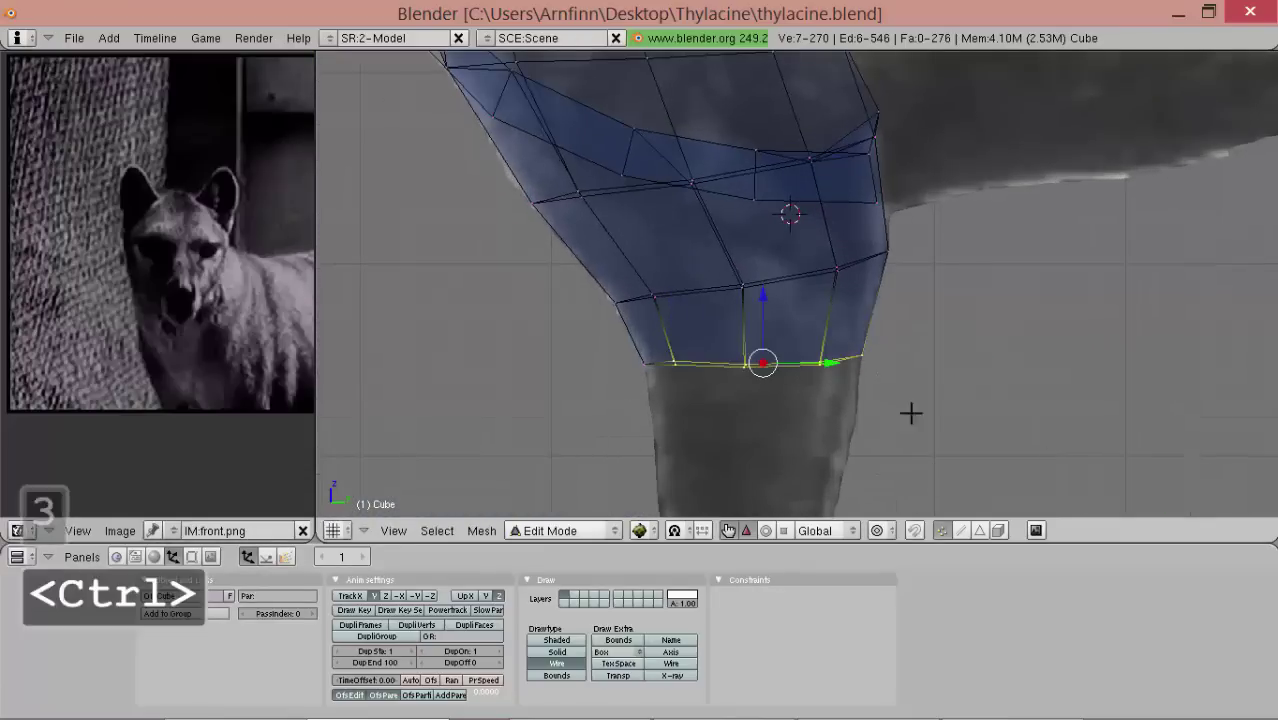
right_click(643, 365, "shift")
middle_click_drag(776, 386, 773, 280, "shift")
middle_click_drag(780, 320, 782, 340, "ctrl")
key("e")
left_click(784, 373)
left_click(786, 489)
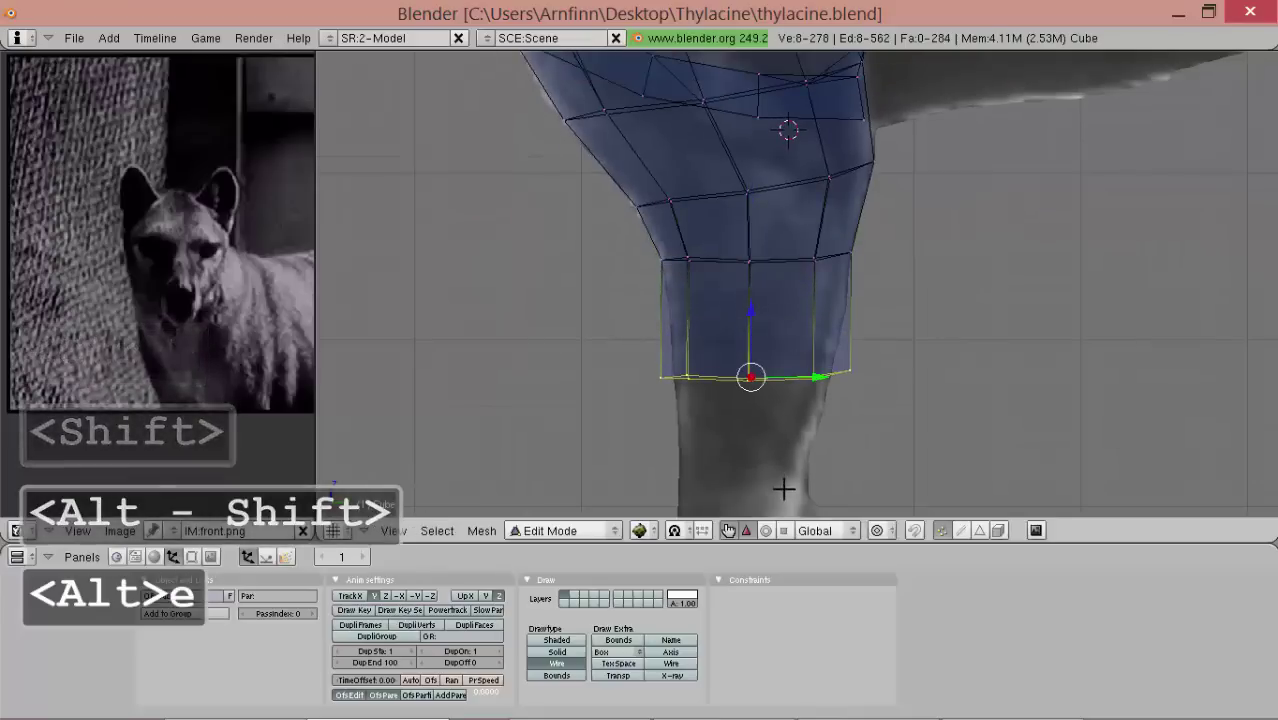
- Scale the newly extruded foreleg ring narrower, and move and rotate it to fit the photo's leg outline
key("s")
left_click(840, 456)
key("g")
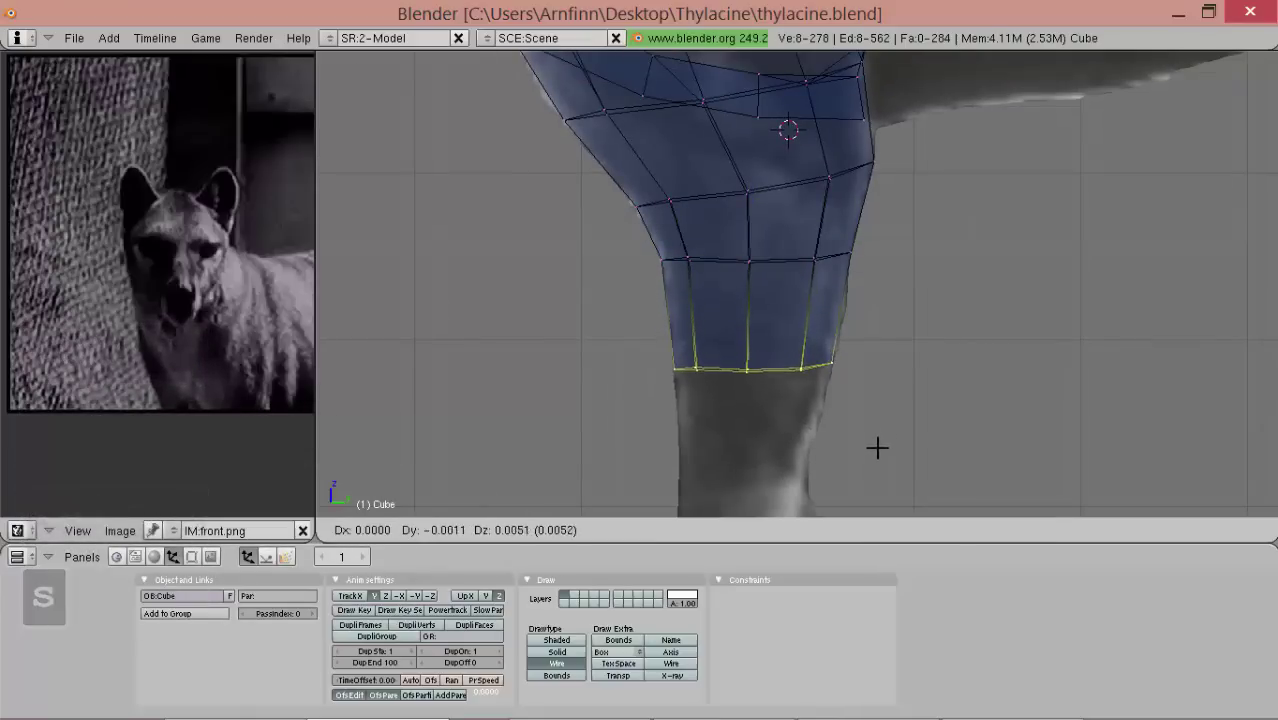
left_click(878, 450)
key("r")
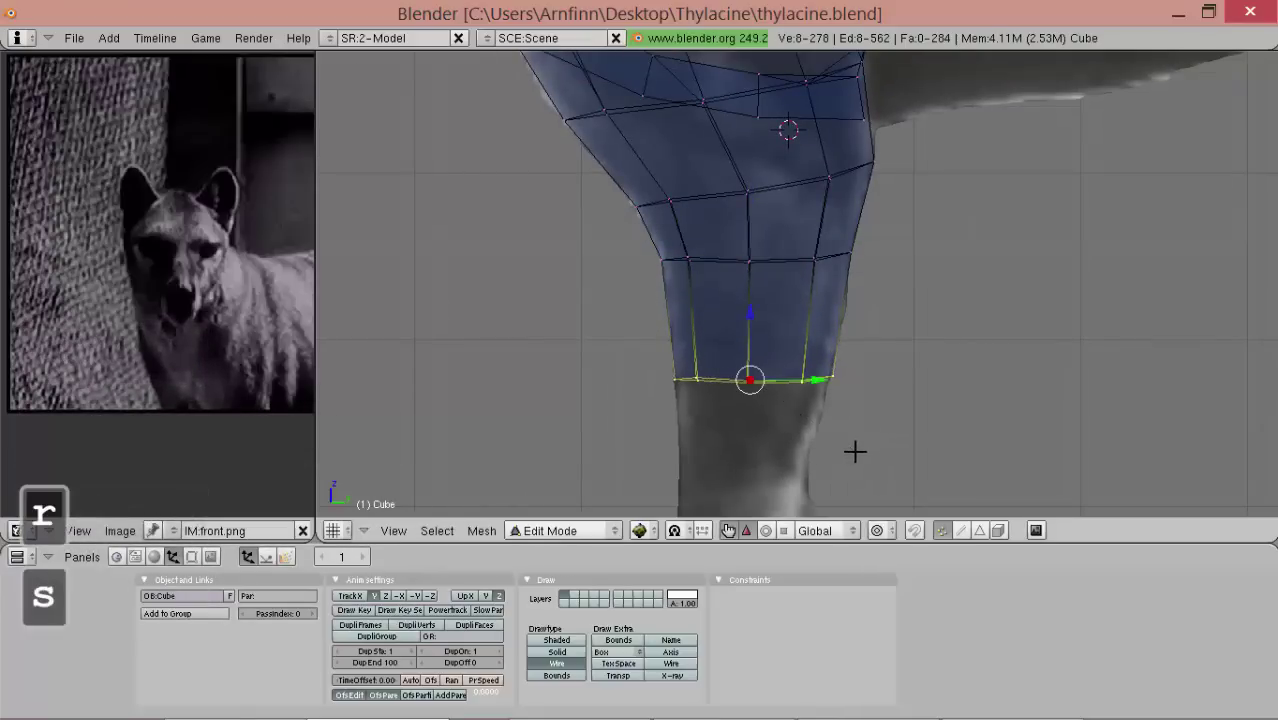
- Extrude the foreleg ring down to just above the paw, and scale and move it to the leg's width in the photo
scroll(855, 451, "down", 4, "shift")
key("alt+e")
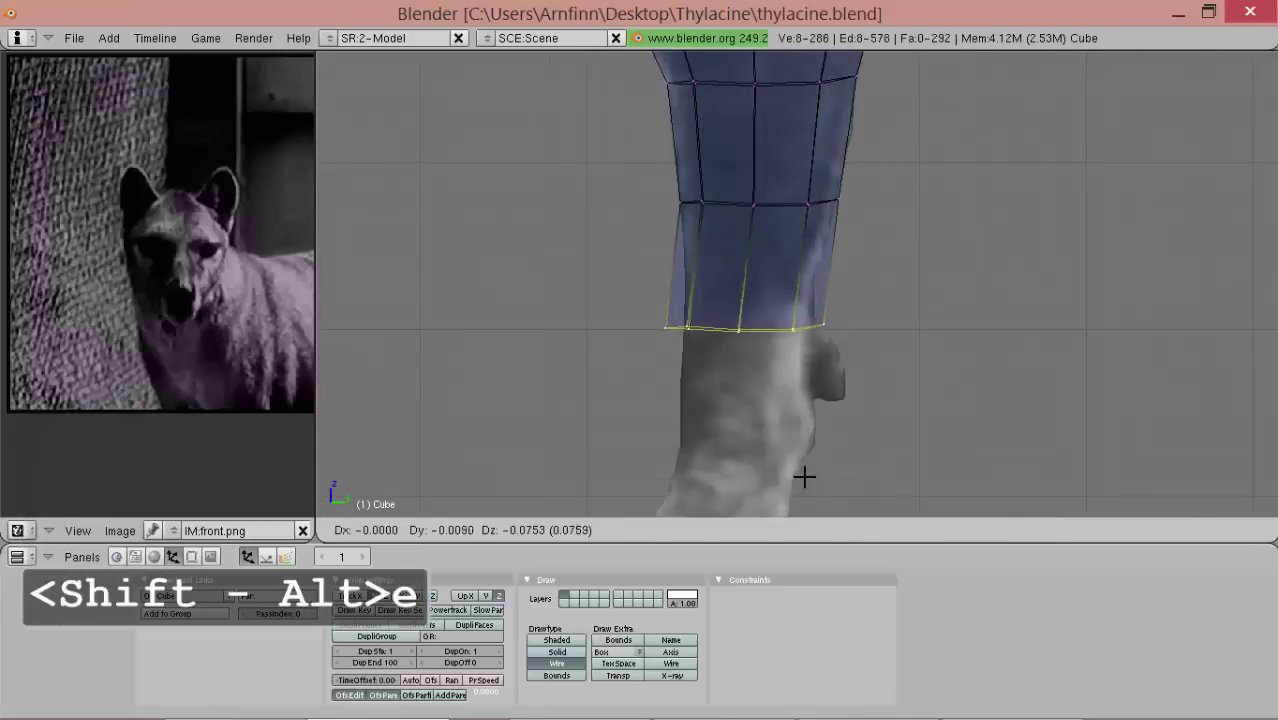
left_click(808, 472)
key("s")
left_click(837, 393)
key("g")
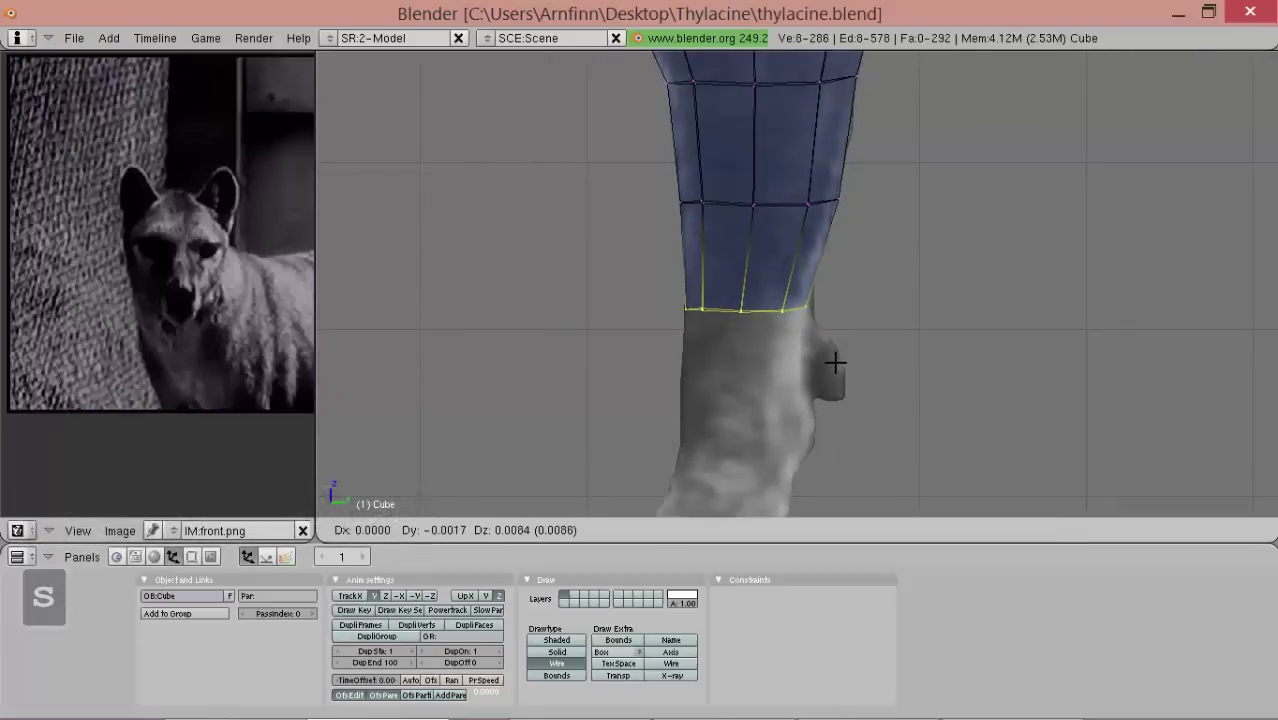
left_click(836, 305)
middle_click_drag(836, 305, 749, 320)
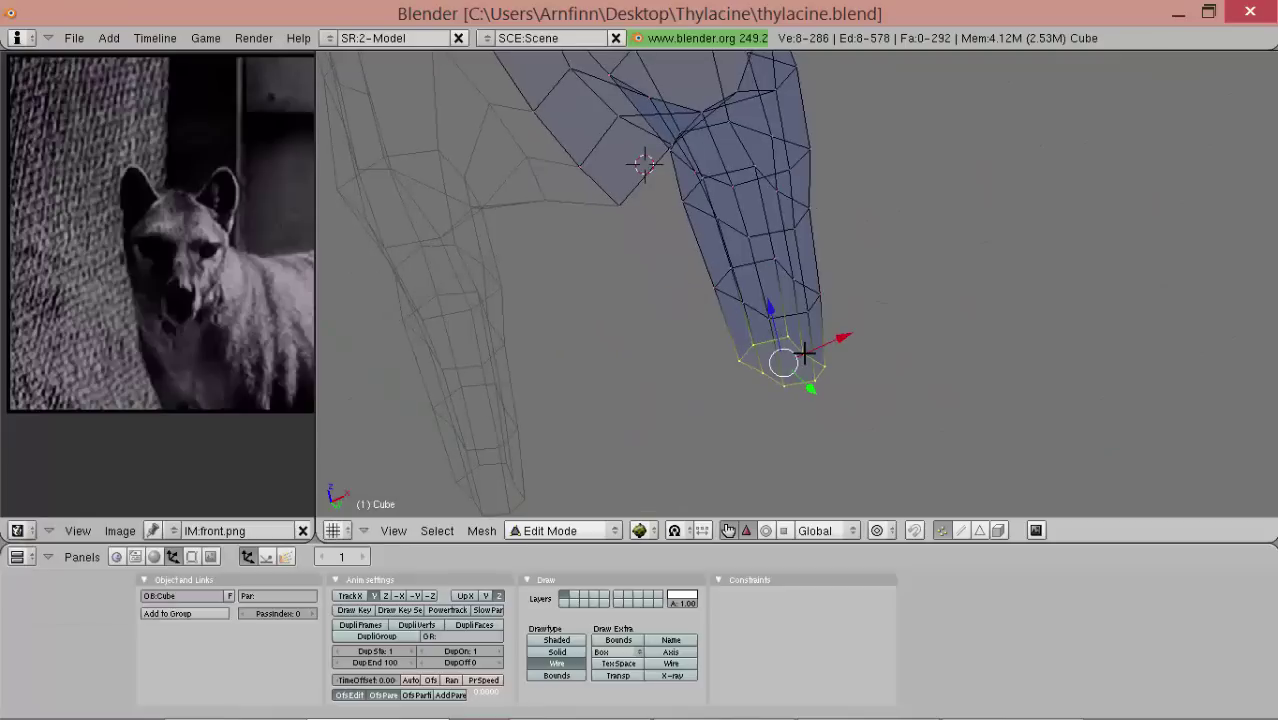
- Scale selected opposite vertices of the lowest foreleg rings in several passes to even out the leg's cross-section
middle_click_drag(805, 352, 762, 334)
right_click(699, 216, "shift")
key("s")
right_click(788, 292, "shift")
key("s")
key("s")
middle_click_drag(806, 250, 950, 342)
left_click(913, 240)
key("s")
left_click(921, 239)
key("s")
middle_click(1030, 358)
left_click(1036, 335)
- Select the second-lowest foreleg ring of eight vertices, scale it, and smooth it with the Smooth mesh tool
middle_click_drag(856, 299, 808, 330)
right_click(811, 322)
left_click_drag(796, 236, 629, 285, "alt")
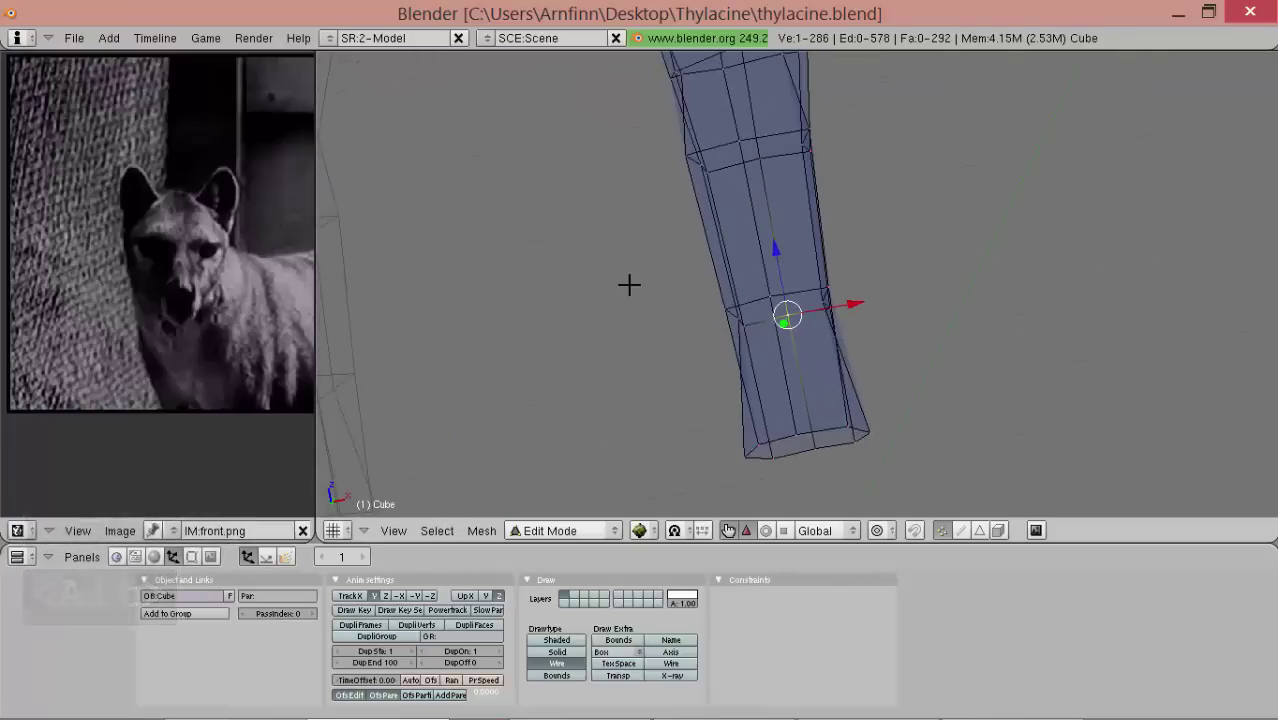
key("s")
left_click(876, 331, "alt")
left_click(889, 328)
left_click_drag(688, 240, 802, 265, "alt")
left_click(192, 558)
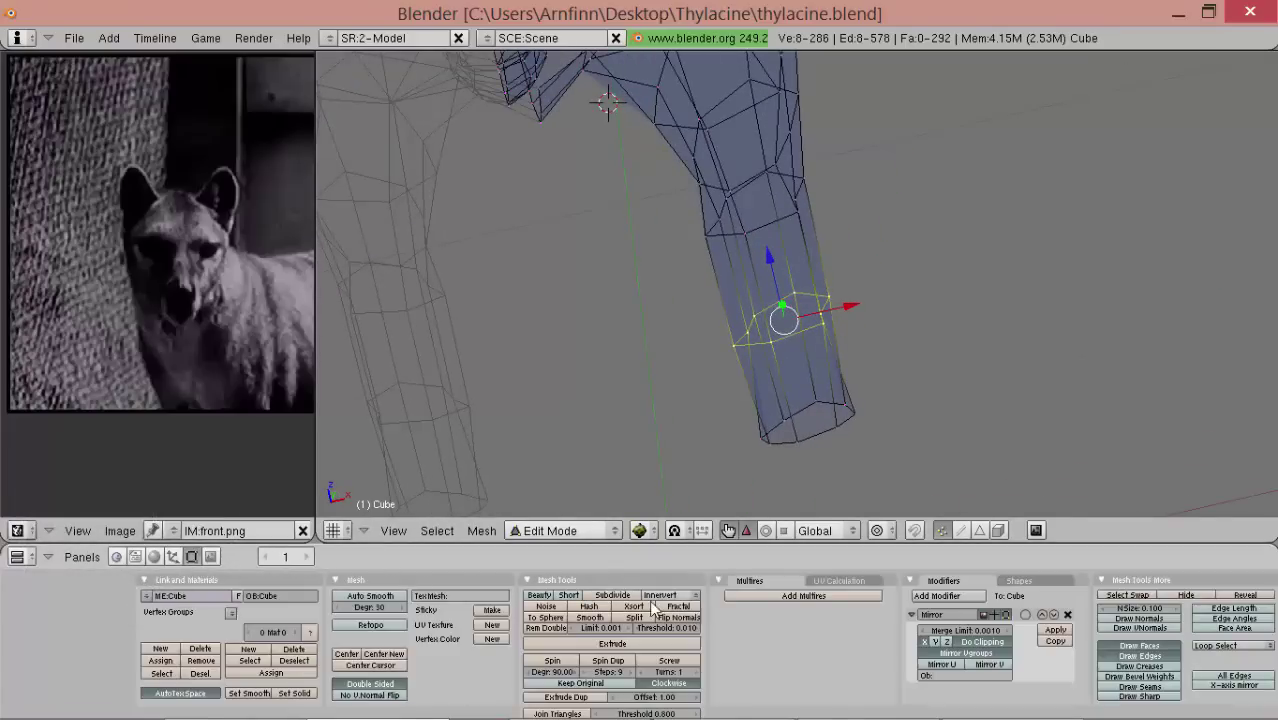
left_click(588, 623)
- Select the lowest foreleg ring and, in side view, move and scale it to match the leg outline in the photo
left_click_drag(803, 400, 811, 397, "alt")
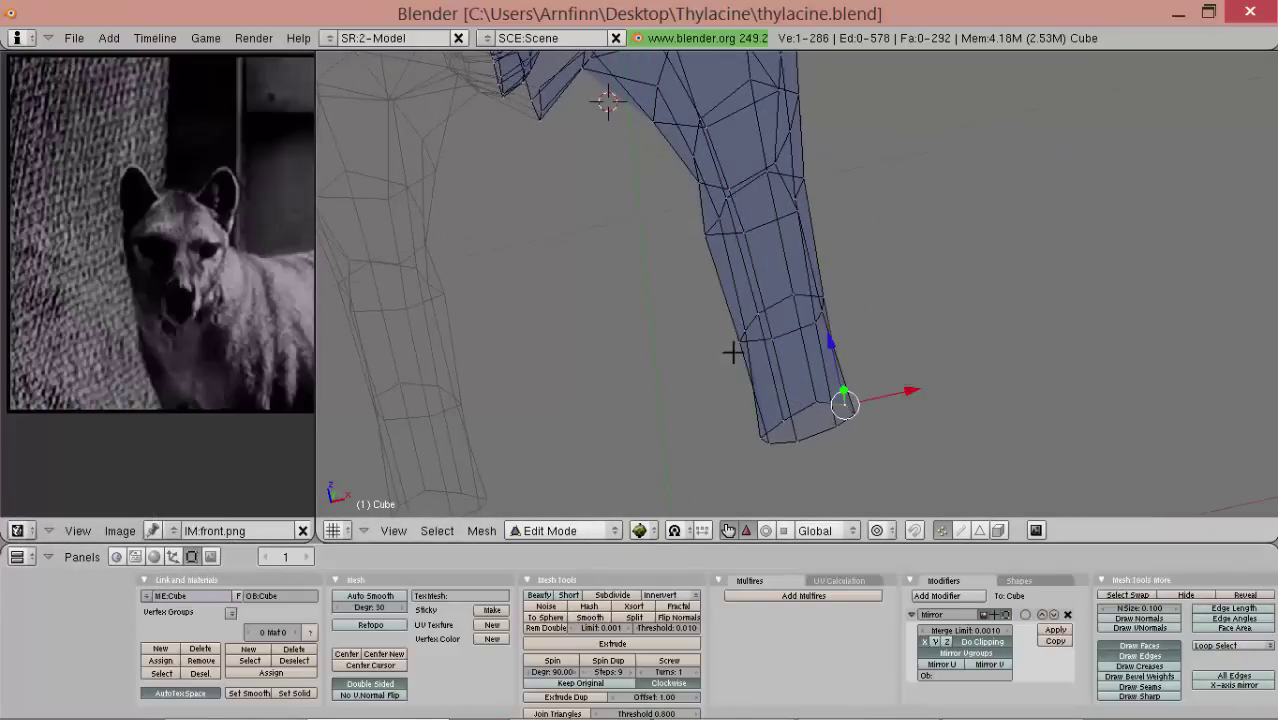
left_click_drag(669, 395, 980, 552, "ctrl")
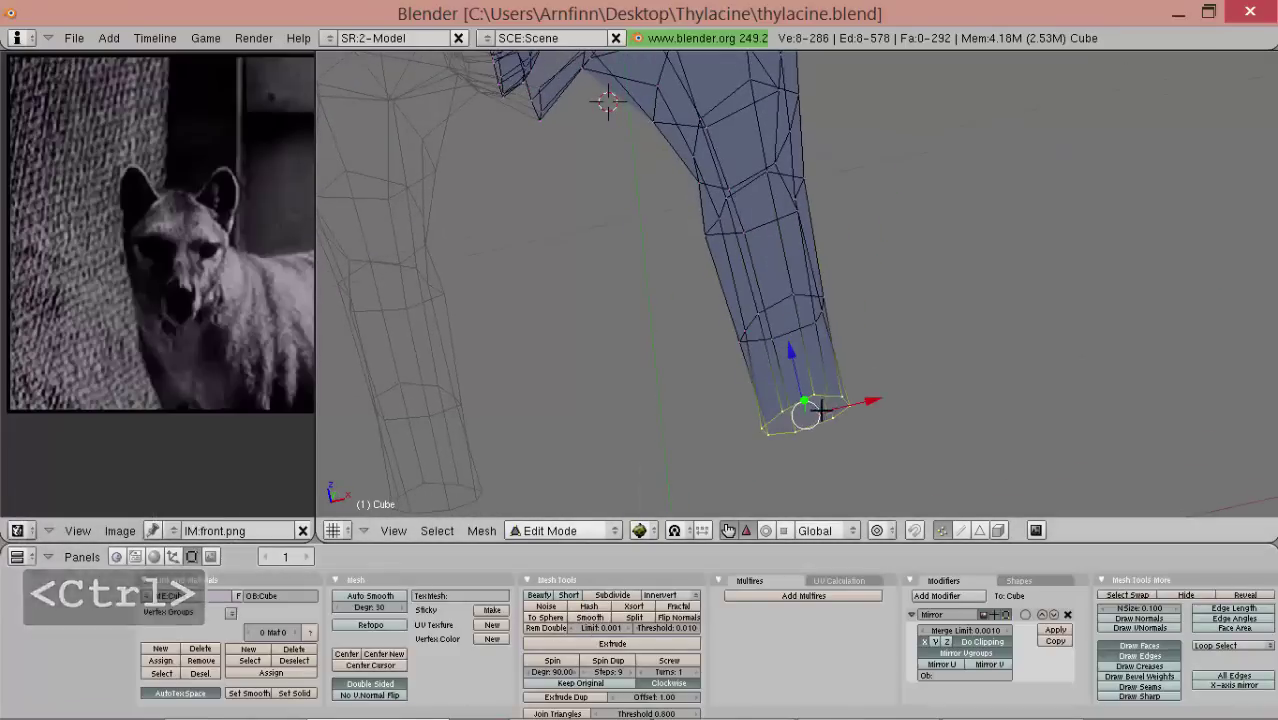
key("ctrl")
key("KP_3")
left_click_drag(957, 382, 961, 400)
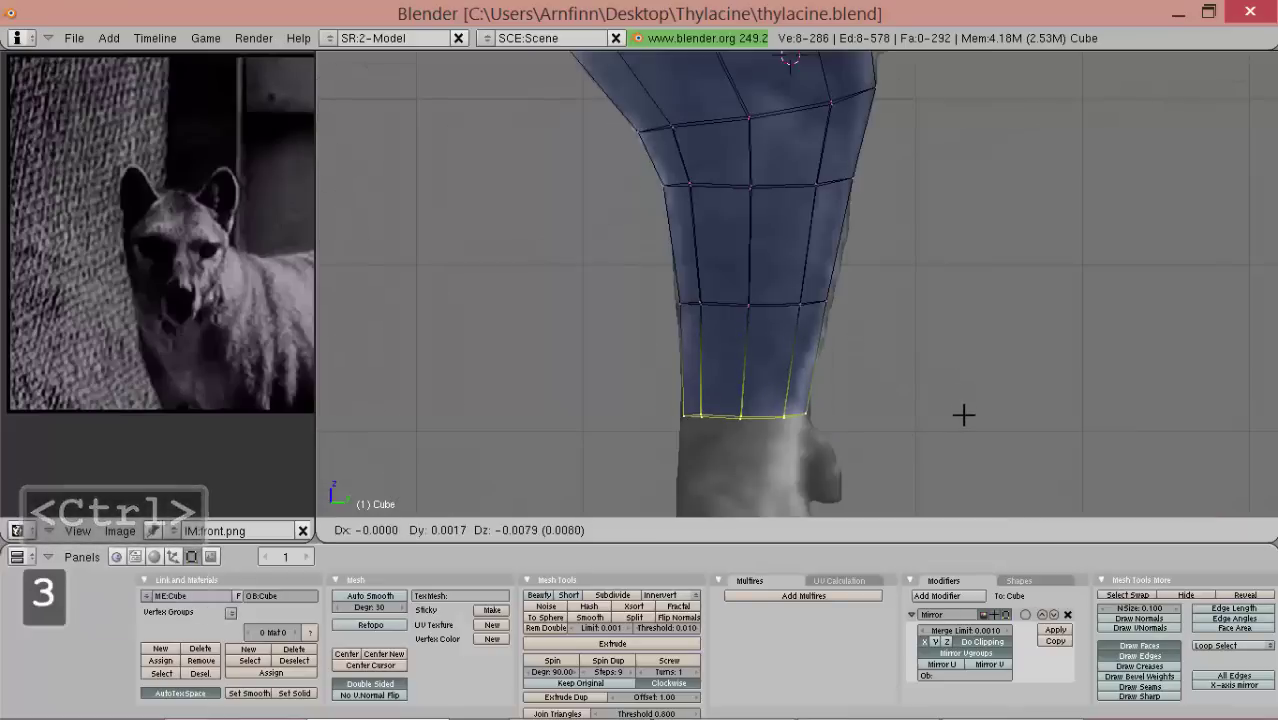
left_click(965, 415)
key("s")
left_click(971, 419)
- Select the foreleg ring just above the lowest one and scale it slightly wider to match the photo
left_click_drag(599, 264, 935, 323, "ctrl")
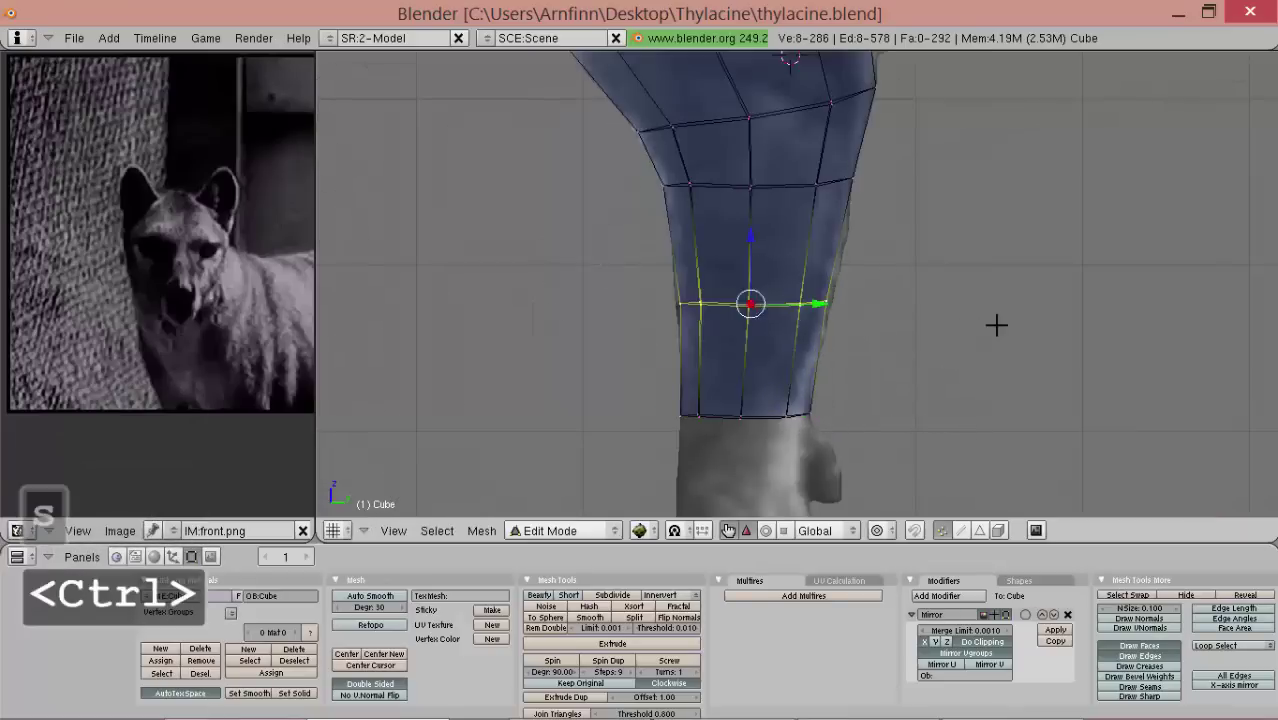
key("s")
left_click(1015, 325)
- Select the two rings of the upper foreleg and scale them by about 1.2 along the global X axis
scroll(939, 322, "down", 1)
mouse_move(769, 317)
middle_mouse_down()
mouse_move(1032, 314)
mouse_move(856, 245)
mouse_move(830, 193)
mouse_move(775, 191)
middle_mouse_up()
right_click(814, 185)
scroll(806, 190, "down", 2)
left_click_drag(673, 248, 850, 205, "ctrl")
key("s")
middle_click(852, 206, "alt")
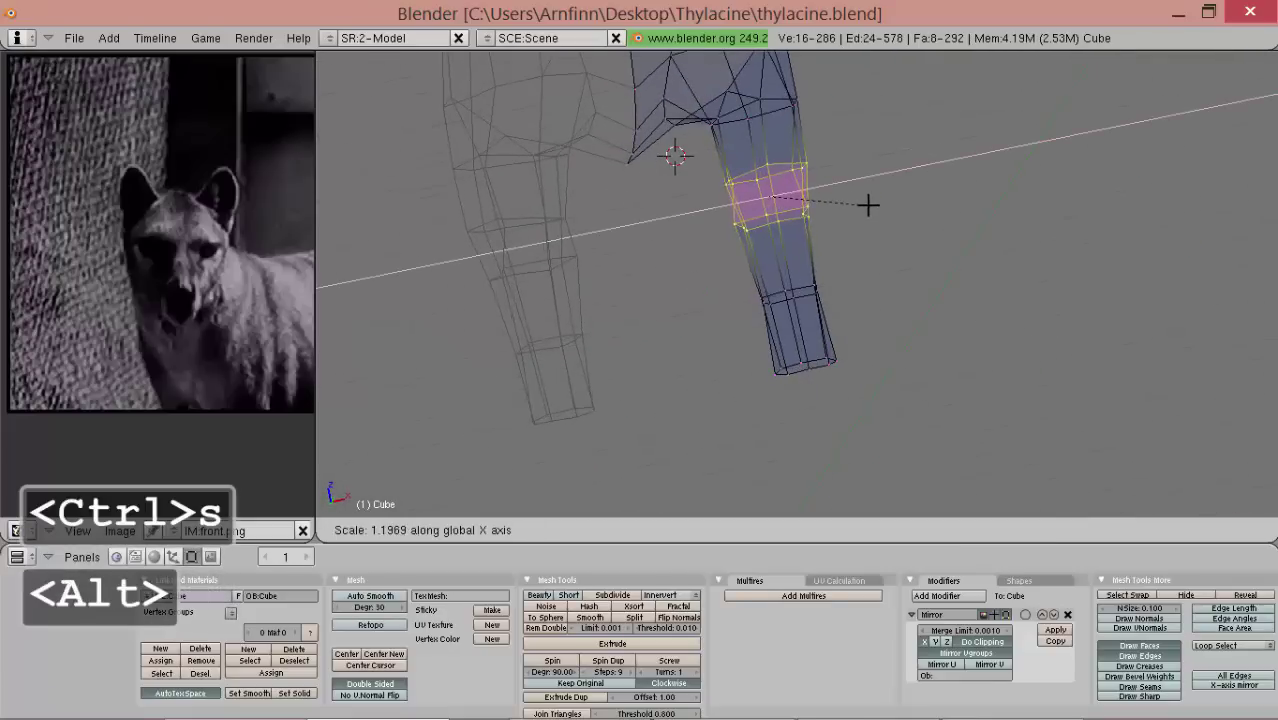
left_click(864, 205)
- Select the foreleg and extend the selection up to the shoulder, shifting the leg slightly inward along the X axis
key("Tab")
scroll(847, 224, "down", 2)
middle_click_drag(846, 224, 834, 265)
key("Tab")
right_click(776, 334, "alt+shift")
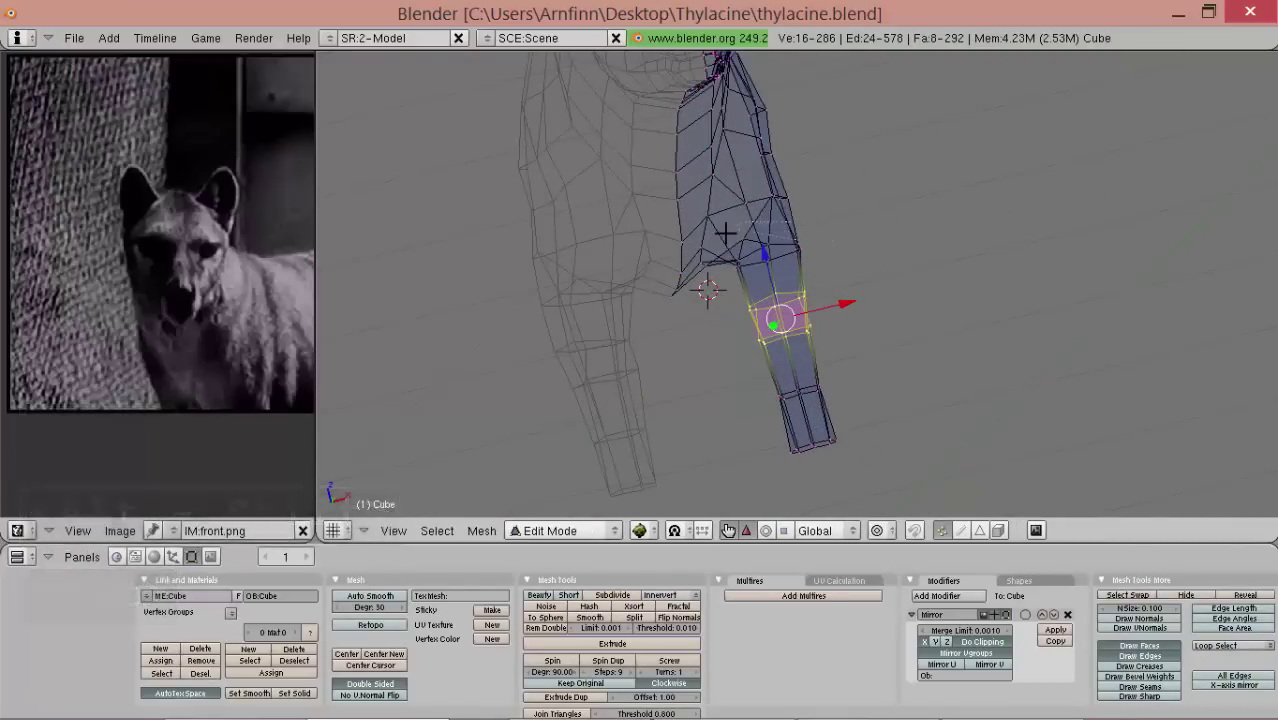
left_click_drag(953, 530, 925, 460, "ctrl")
left_click_drag(844, 331, 837, 328)
middle_click_drag(832, 318, 796, 275)
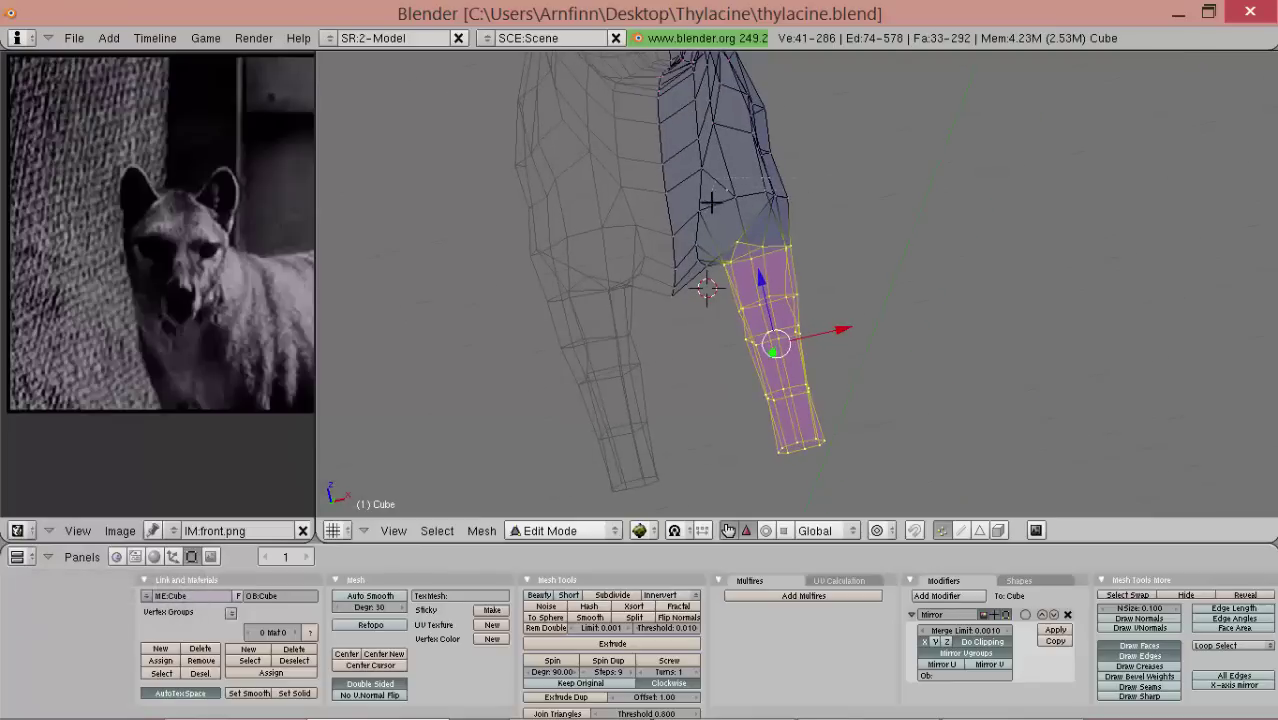
left_click_drag(711, 208, 807, 352, "ctrl")
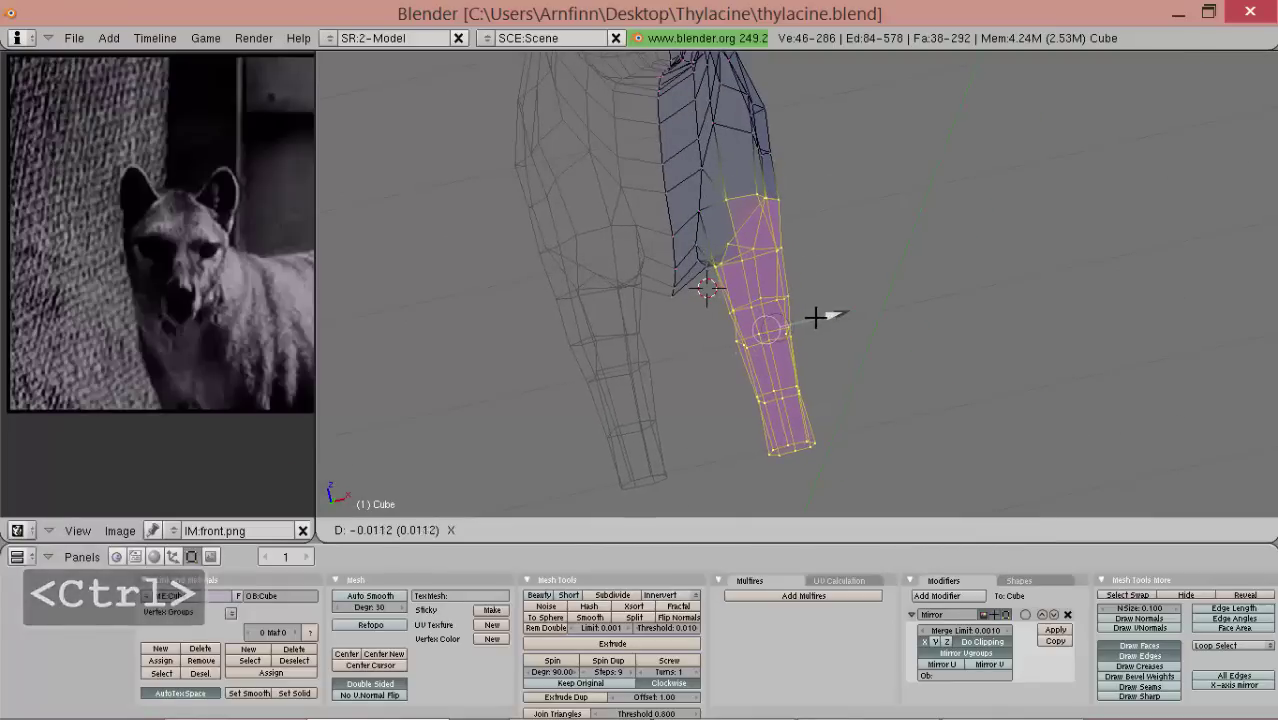
- Leave Edit Mode and set the object's draw type to Solid to check the shaded shoulder and forelegs
key("Tab")
middle_click_drag(804, 320, 420, 455)
left_click(174, 557)
left_click(557, 651)
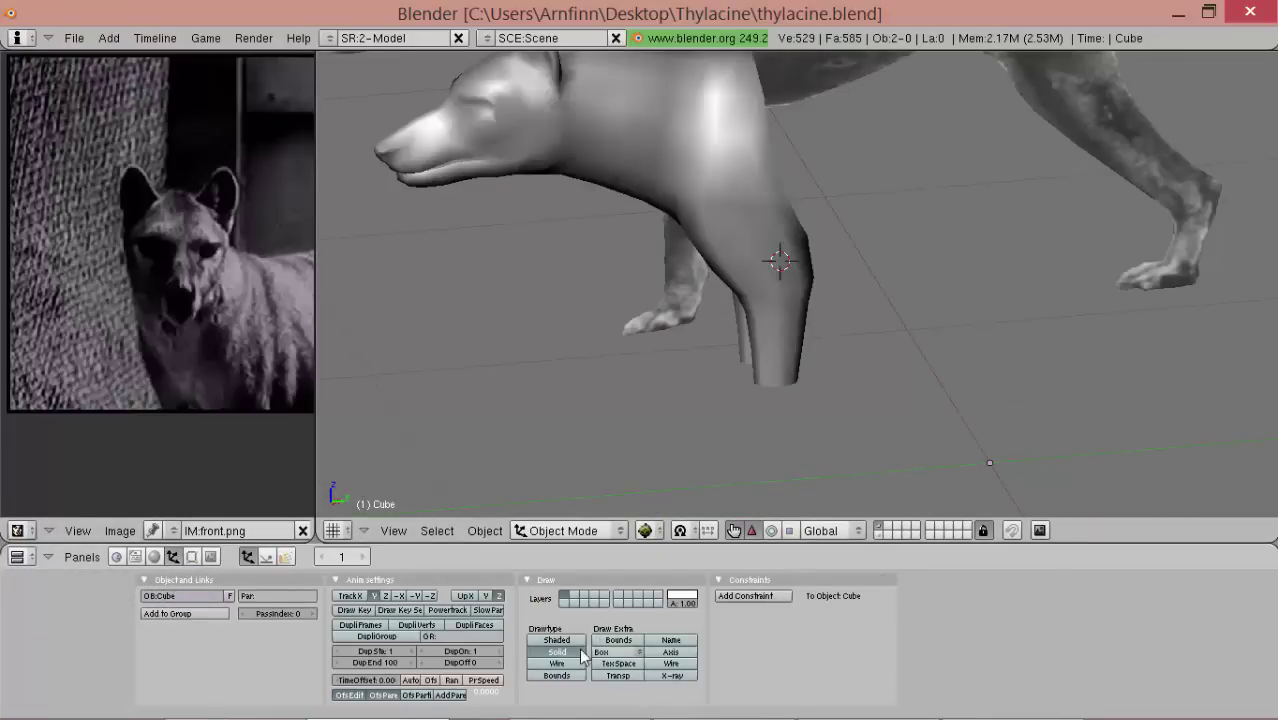
left_click_drag(740, 390, 1022, 290, "alt")
middle_click_drag(1022, 290, 800, 292)
- Return to Edit Mode and smooth a single vertex on the outer side of the foreleg near the elbow
key("Tab")
scroll(807, 275, "up", 4)
scroll(804, 300, "up", 1)
right_click(837, 340)
middle_click_drag(829, 341, 790, 335)
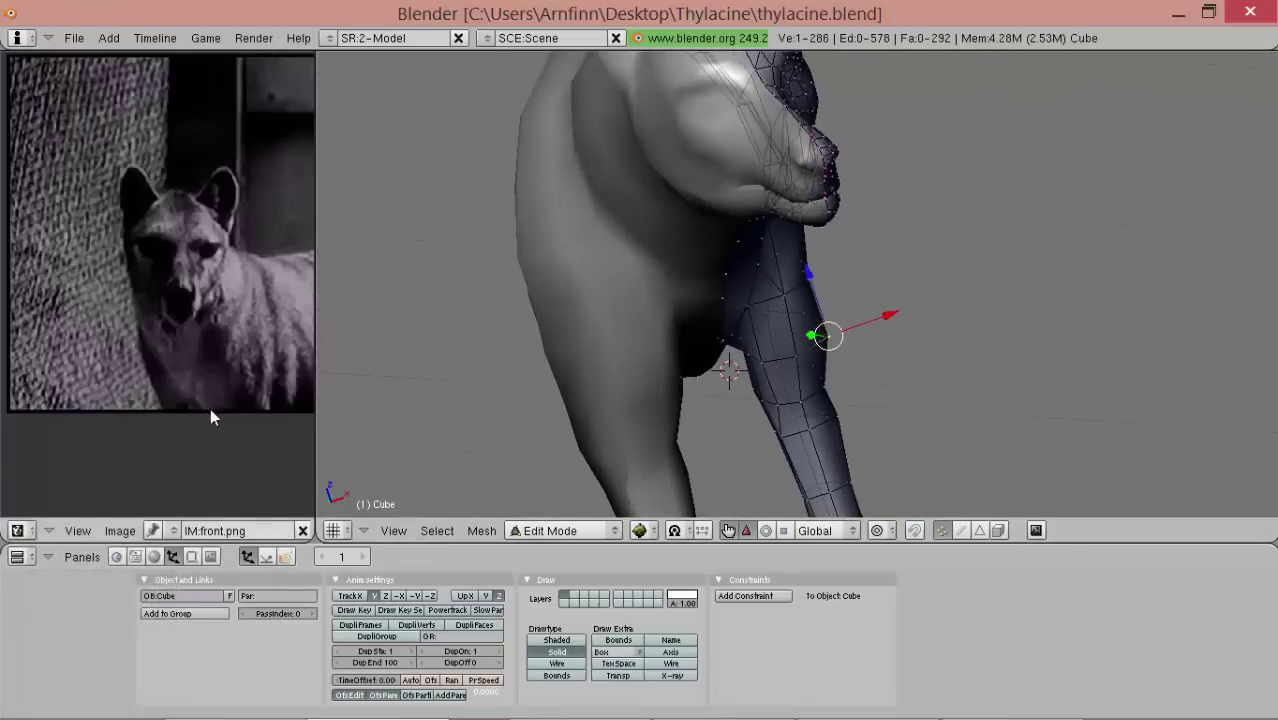
left_click(192, 557)
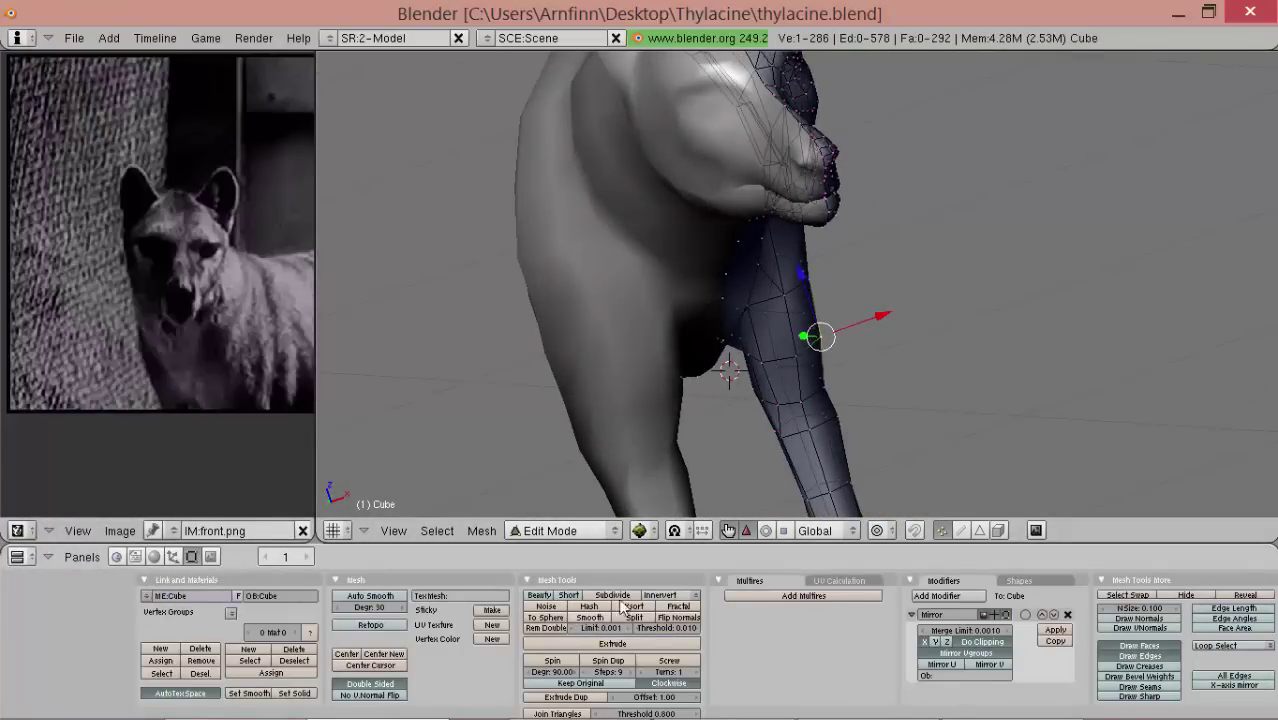
- Examine the shoulder and foreleg shape from several angles and in front view
middle_click_drag(748, 240, 1053, 442)
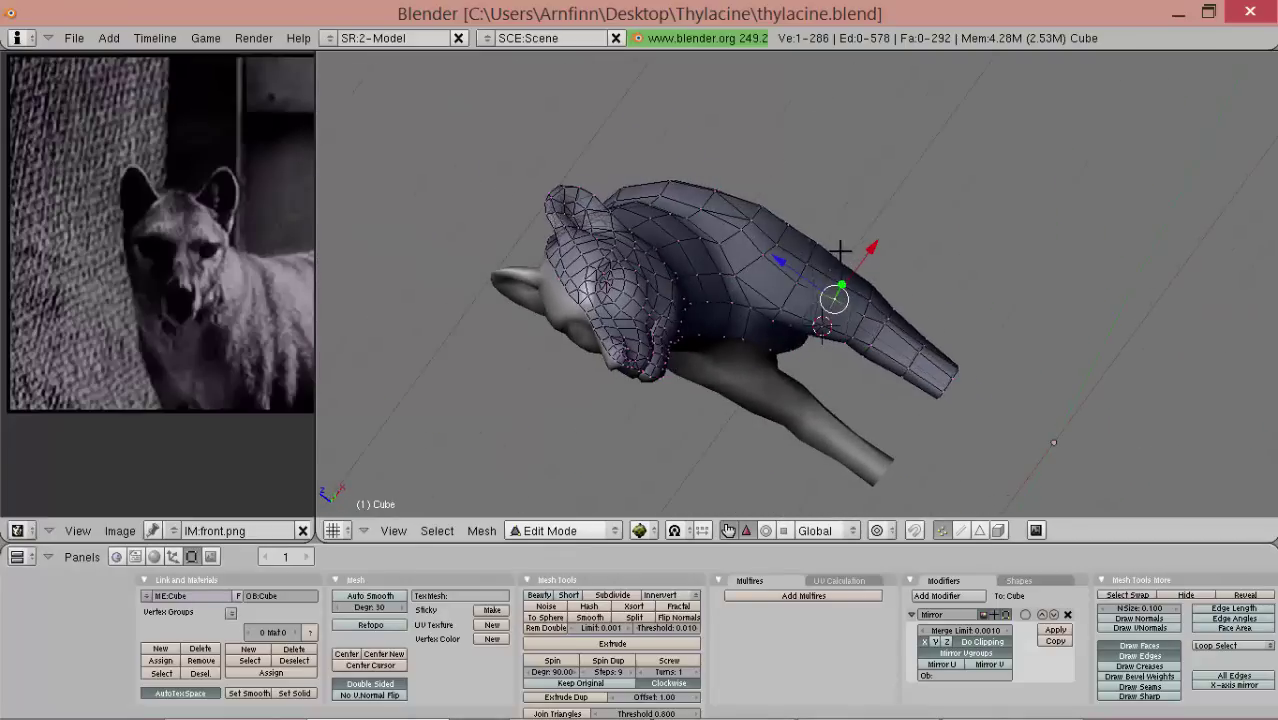
middle_click_drag(840, 249, 868, 207)
middle_click_drag(808, 346, 819, 328)
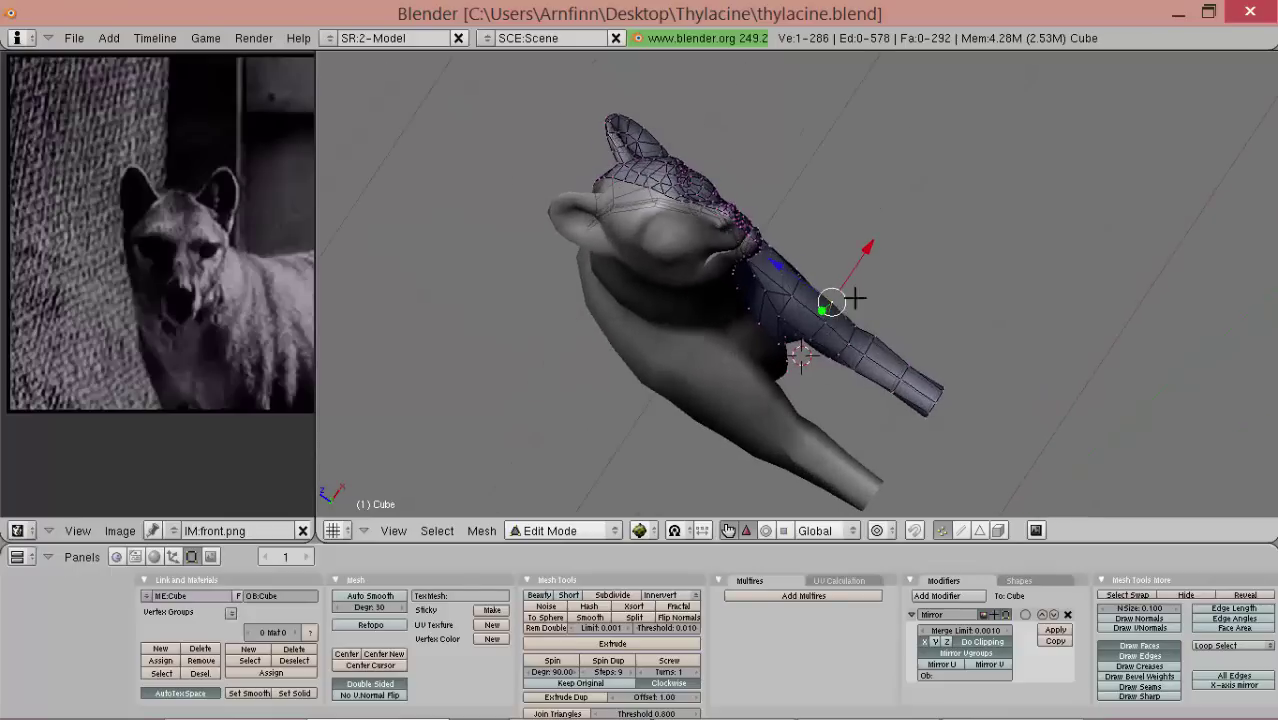
middle_click_drag(840, 272, 852, 262)
key("KP_1")
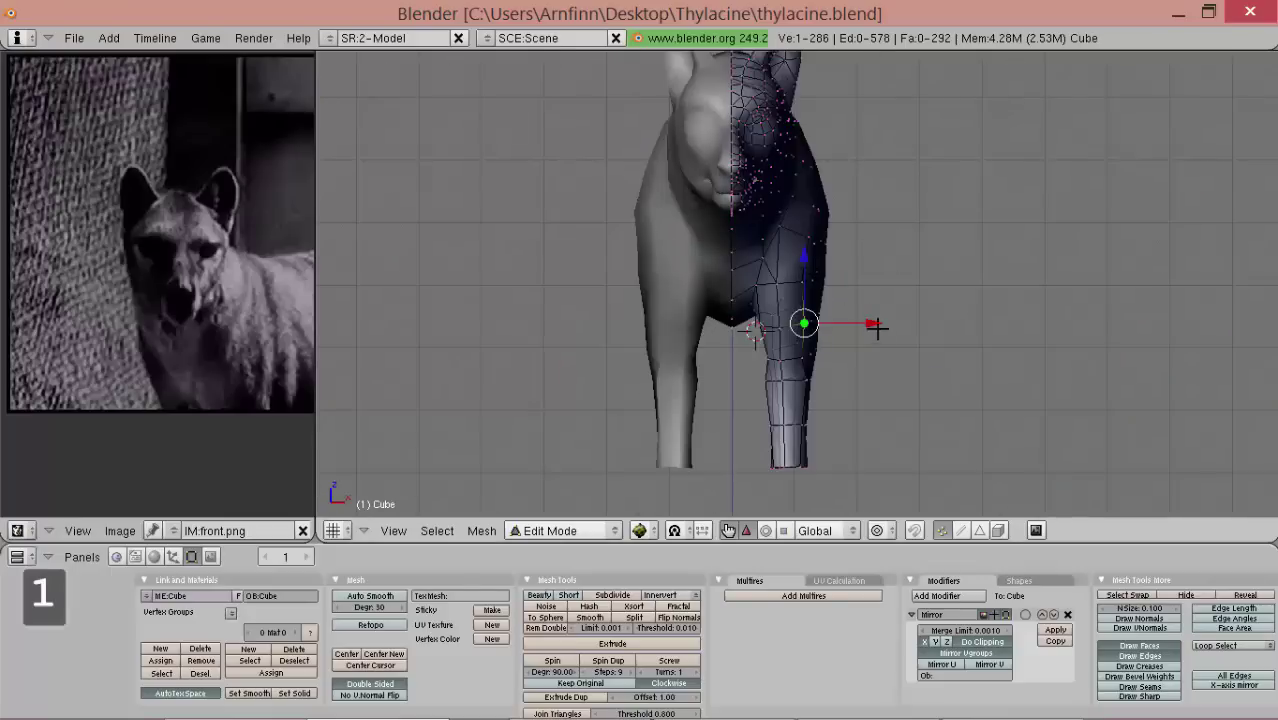
- In side view, select the lowest foreleg ring of eight vertices above the paw
key("KP_3")
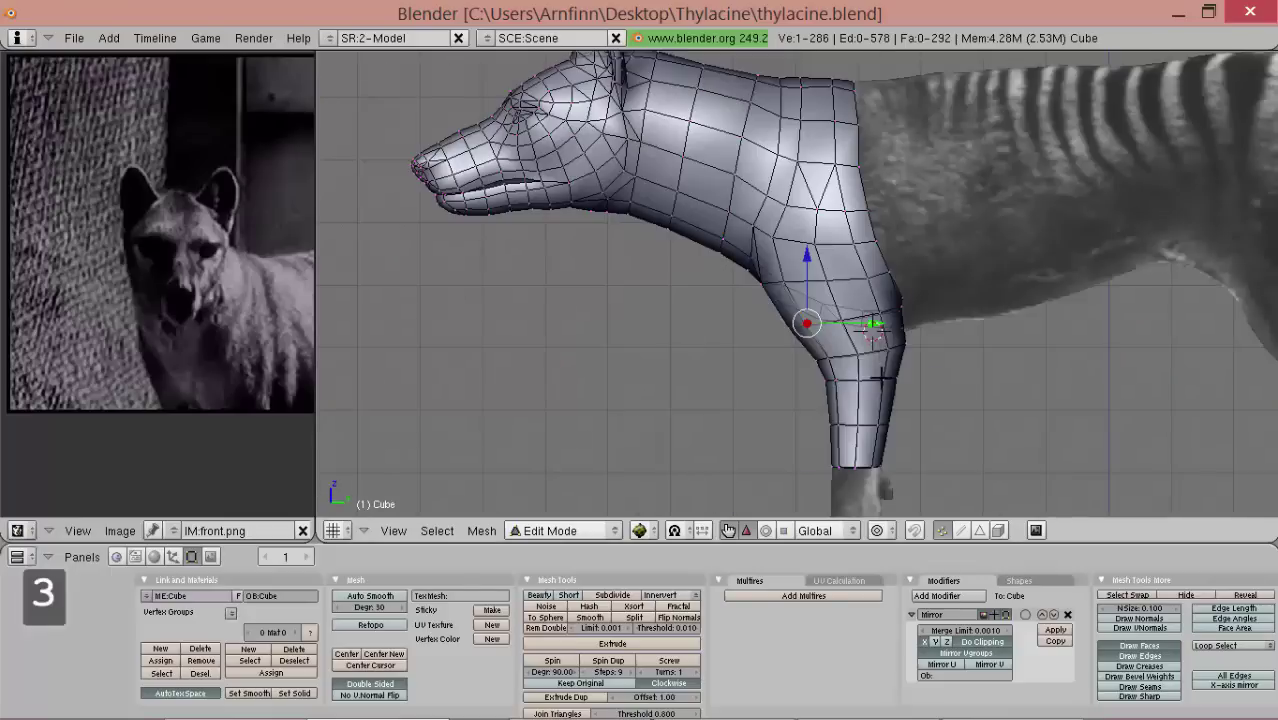
left_click_drag(856, 343, 846, 204, "alt+shift")
scroll(856, 402, "up", 3)
left_click_drag(858, 399, 827, 335, "alt+shift")
scroll(830, 377, "up", 2)
right_click(887, 313)
key("b")
left_click_drag(932, 265, 640, 306)
left_click_drag(921, 348, 869, 303, "ctrl+alt")
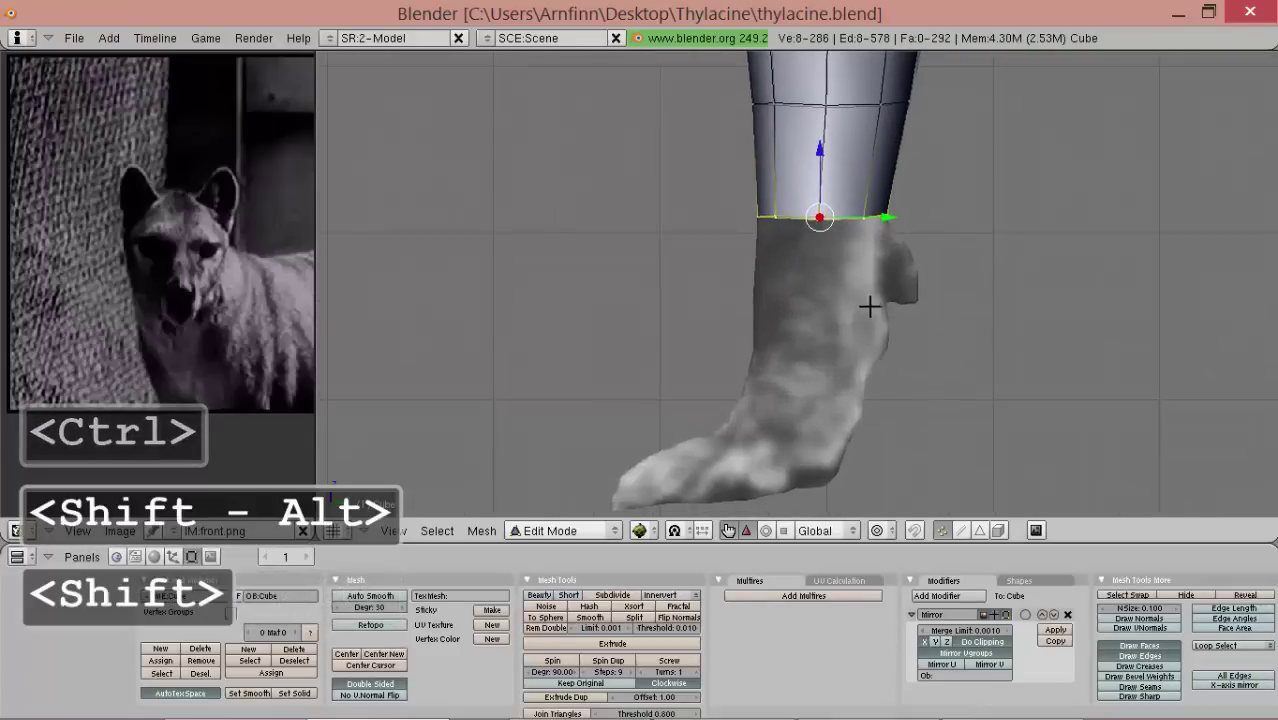
- Extrude the ring about 0.07 down to the wrist, and scale and rotate it to fit the photo's leg outline
key("e")
left_click(869, 297)
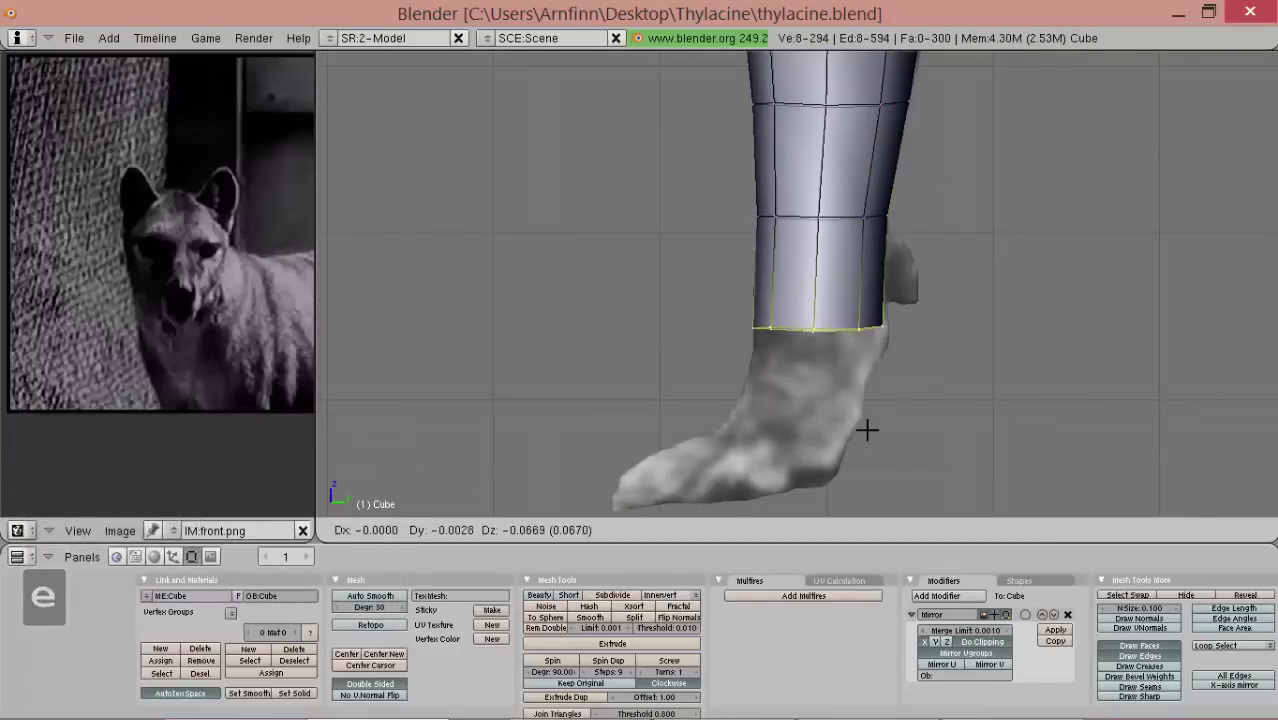
left_click(870, 434)
key("s")
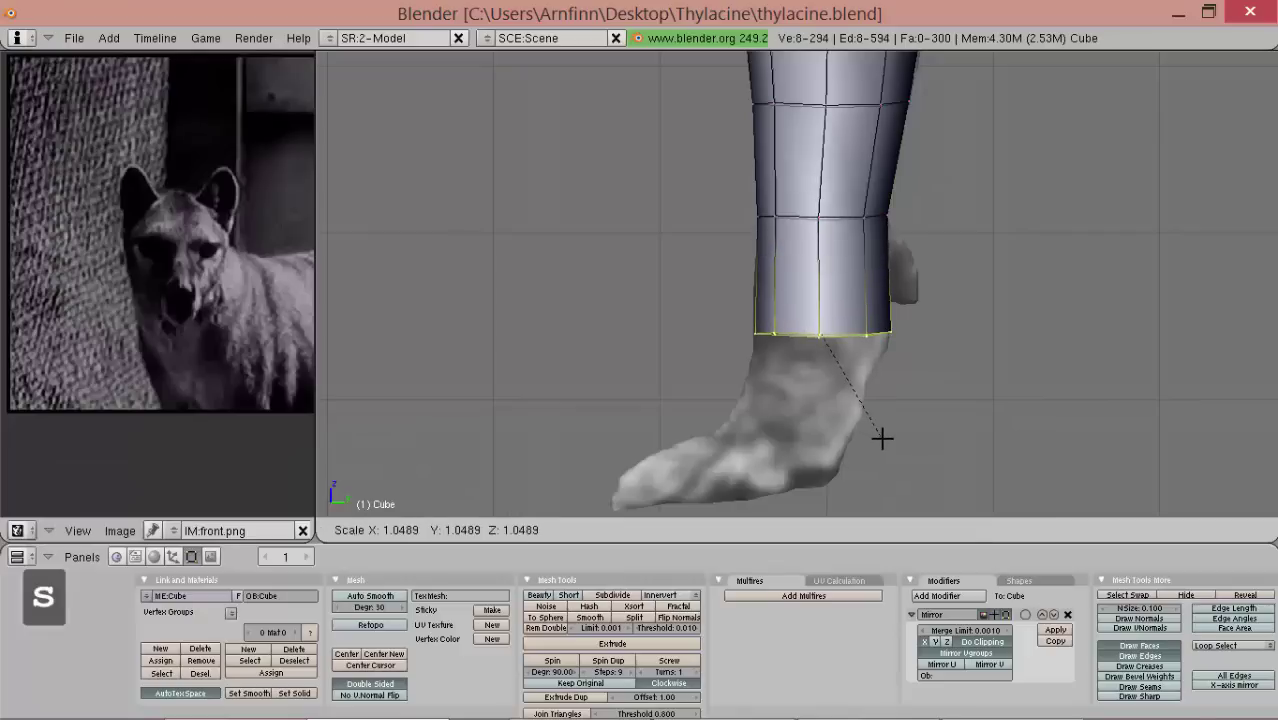
left_click_drag(898, 386, 886, 346, "alt+shift")
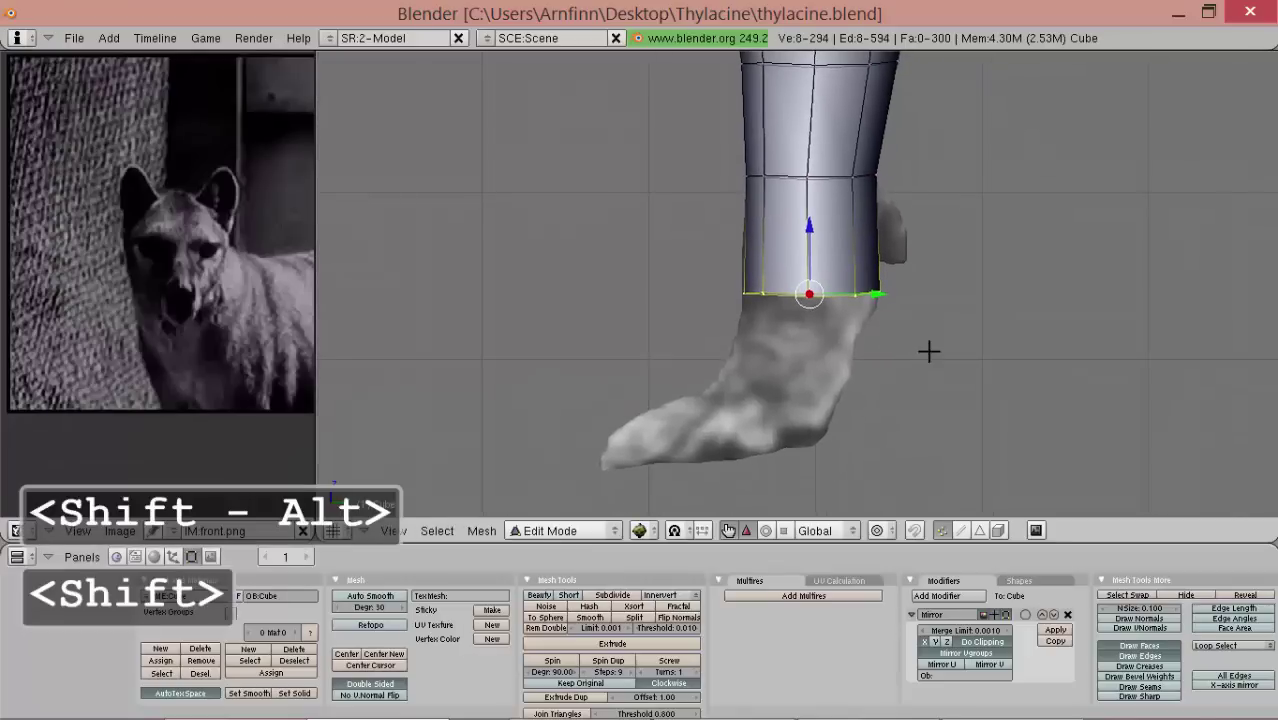
key("s")
left_click(919, 345)
key("r")
left_click(910, 349)
- In side view, extrude the wrist ring down and forward toward the paw and scale it to the photo's width
left_click_drag(885, 349, 881, 336, "alt+shift")
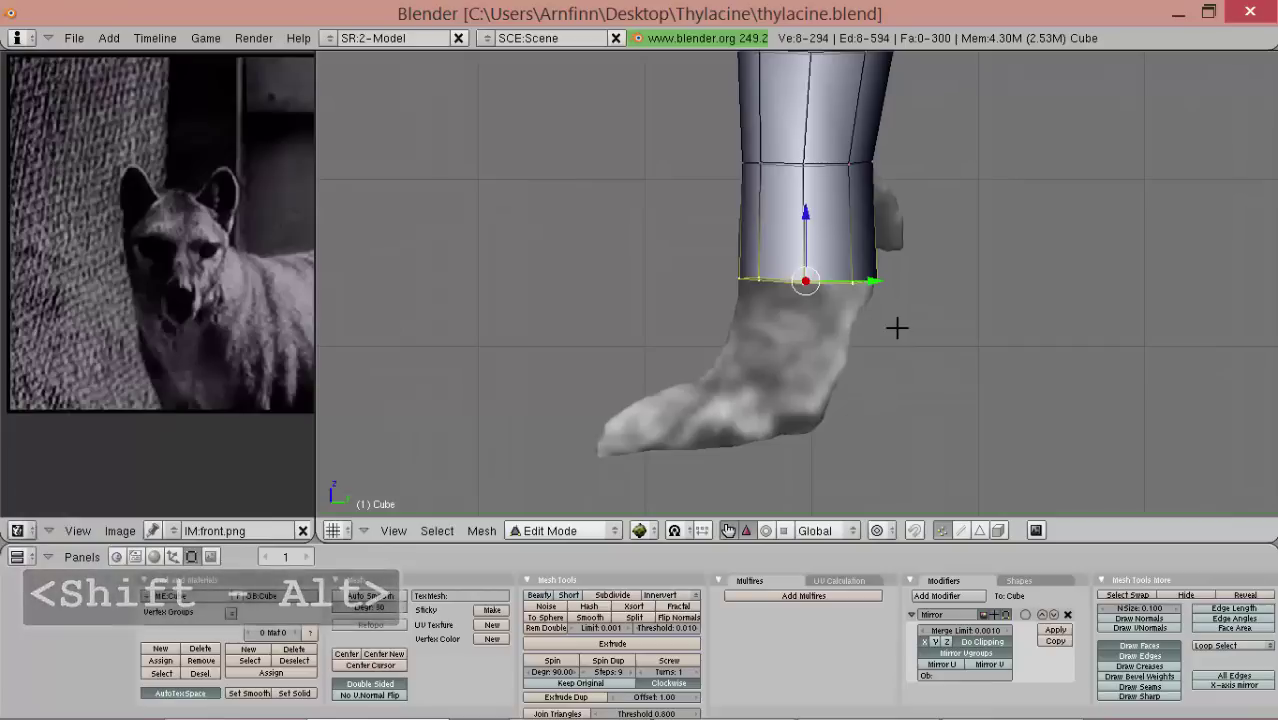
middle_click_drag(853, 259, 846, 307)
key("KP_3")
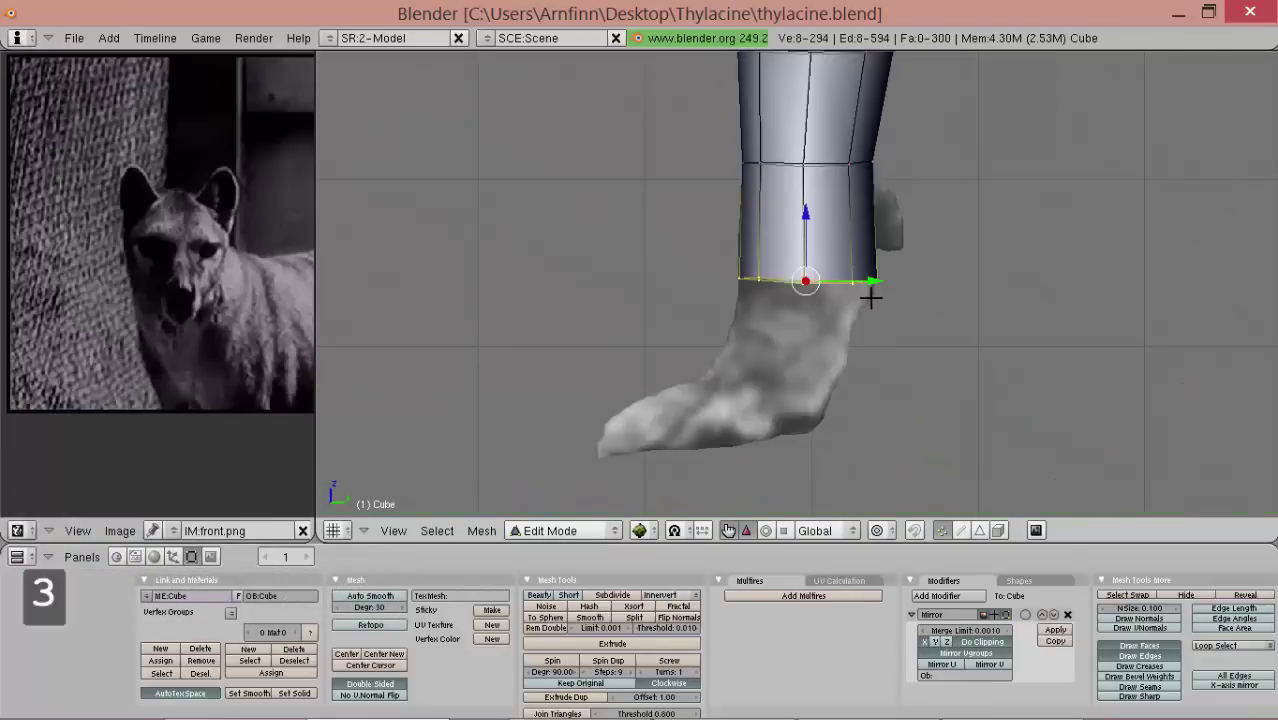
left_click(905, 343)
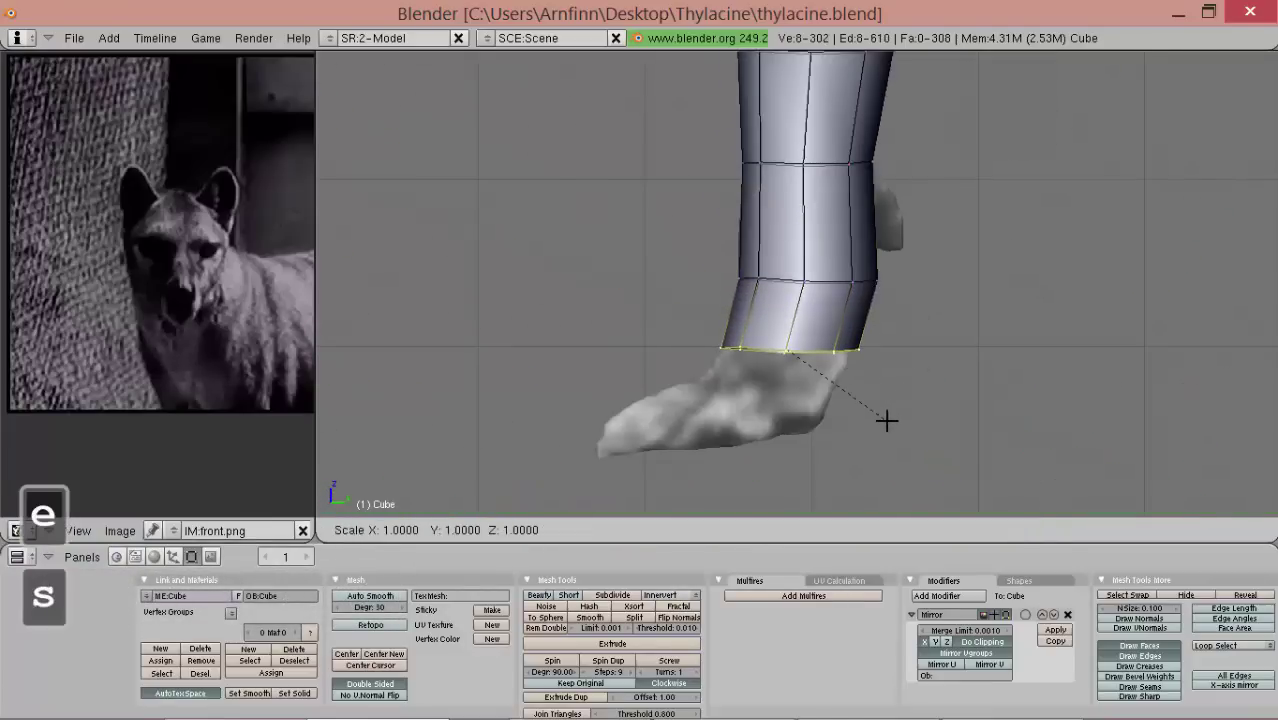
left_click(874, 402)
key("s")
left_click(886, 408)
- Move, scale and rotate the new ring so it slants from the front of the ankle down to the heel
right_click_drag(885, 405, 880, 361)
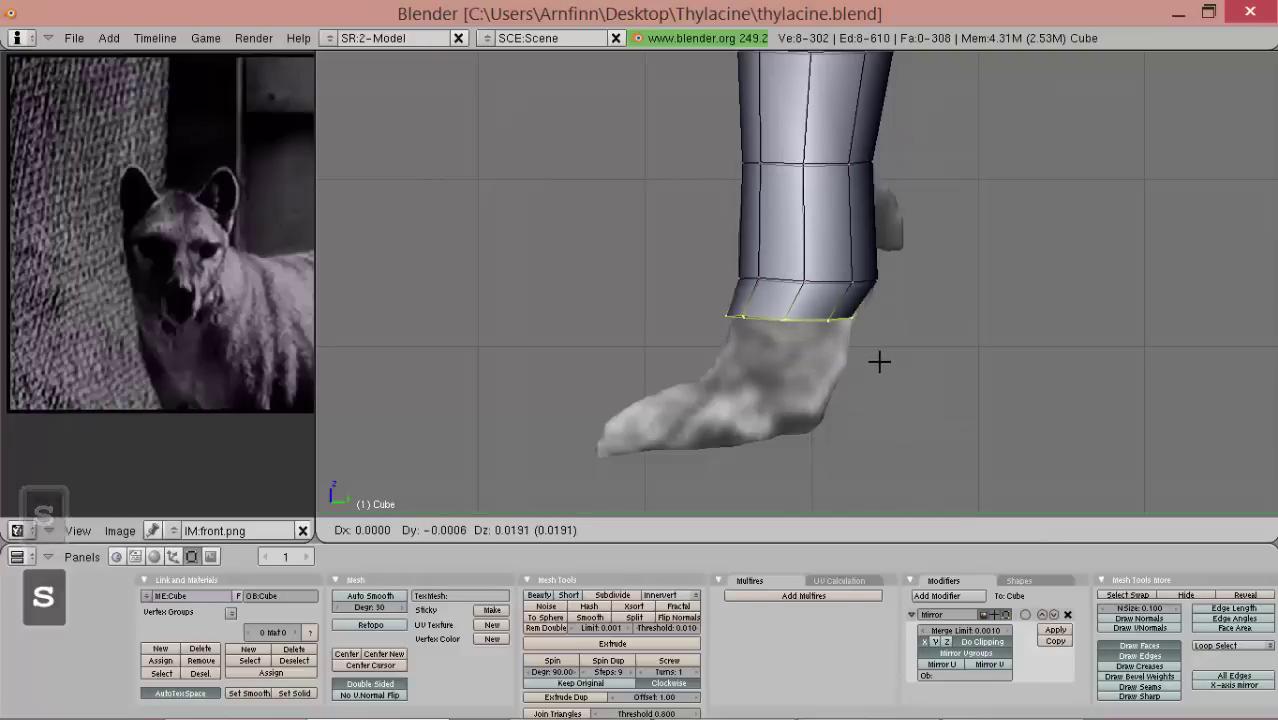
key("r")
key("s")
left_click(868, 443)
key("r")
left_click(815, 457)
left_click_drag(833, 457, 819, 472)
key("s")
right_click(819, 450)
- Set the draw type to Wire, select the whole mesh and cut the ankle segment's rear edges with Knife (Midpoints)
left_click(173, 557)
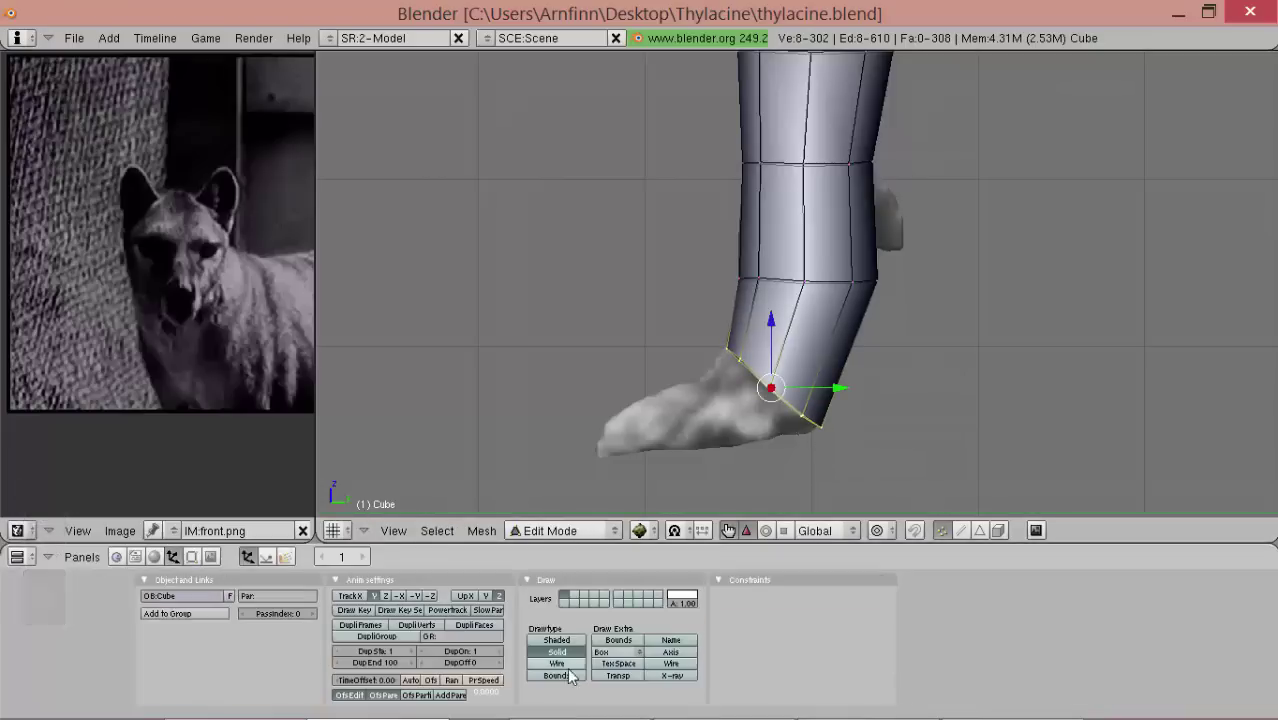
left_click(574, 664)
key("a")
key("a")
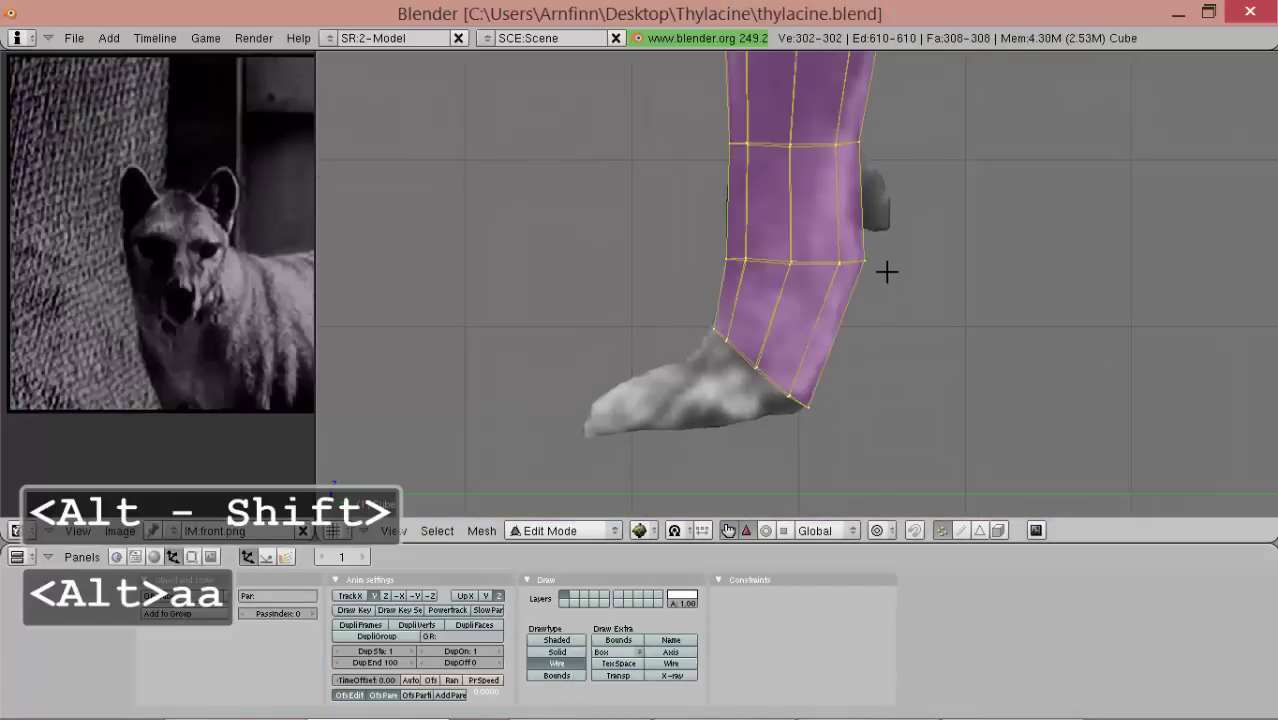
scroll(884, 274, "up", 2)
key("k")
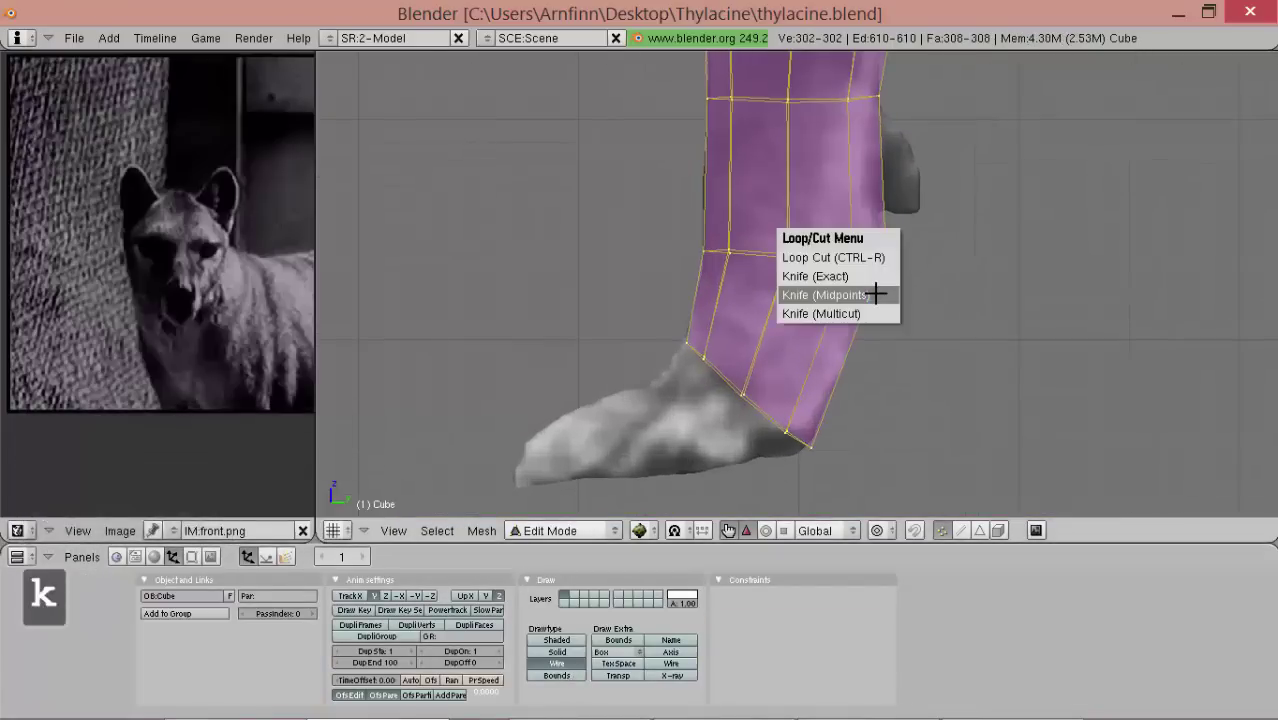
left_click(876, 294)
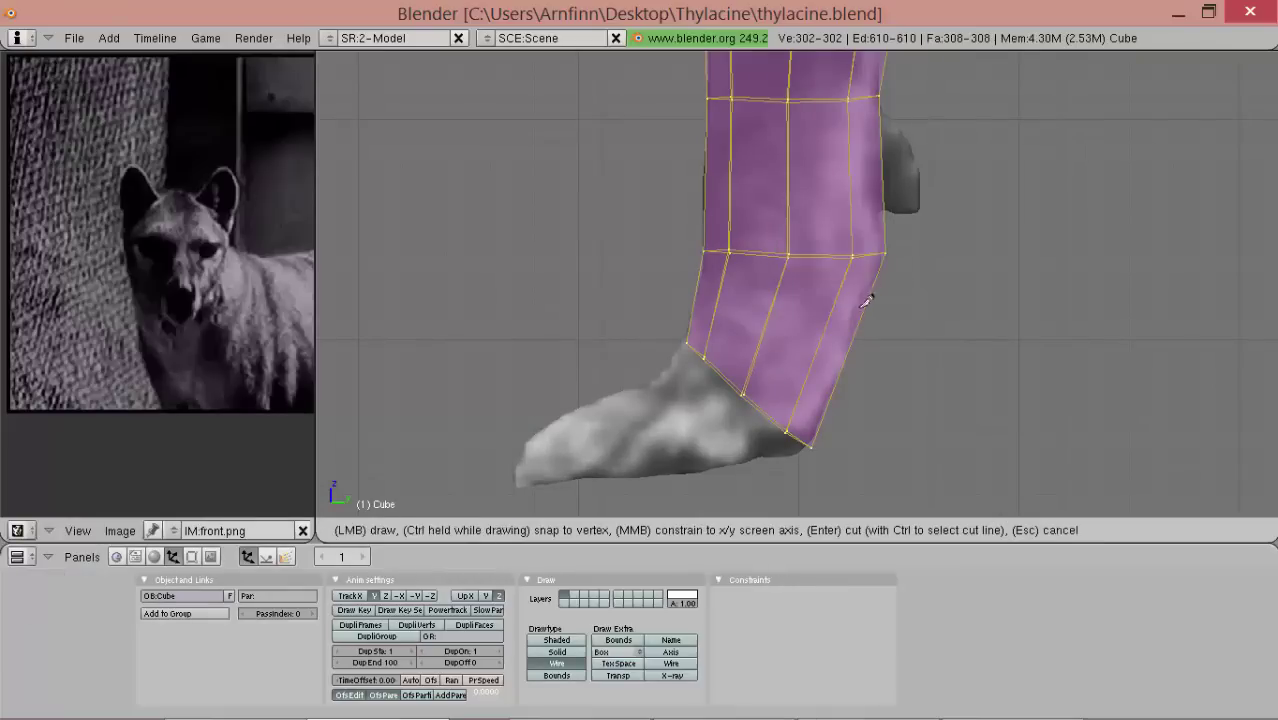
key("Return")
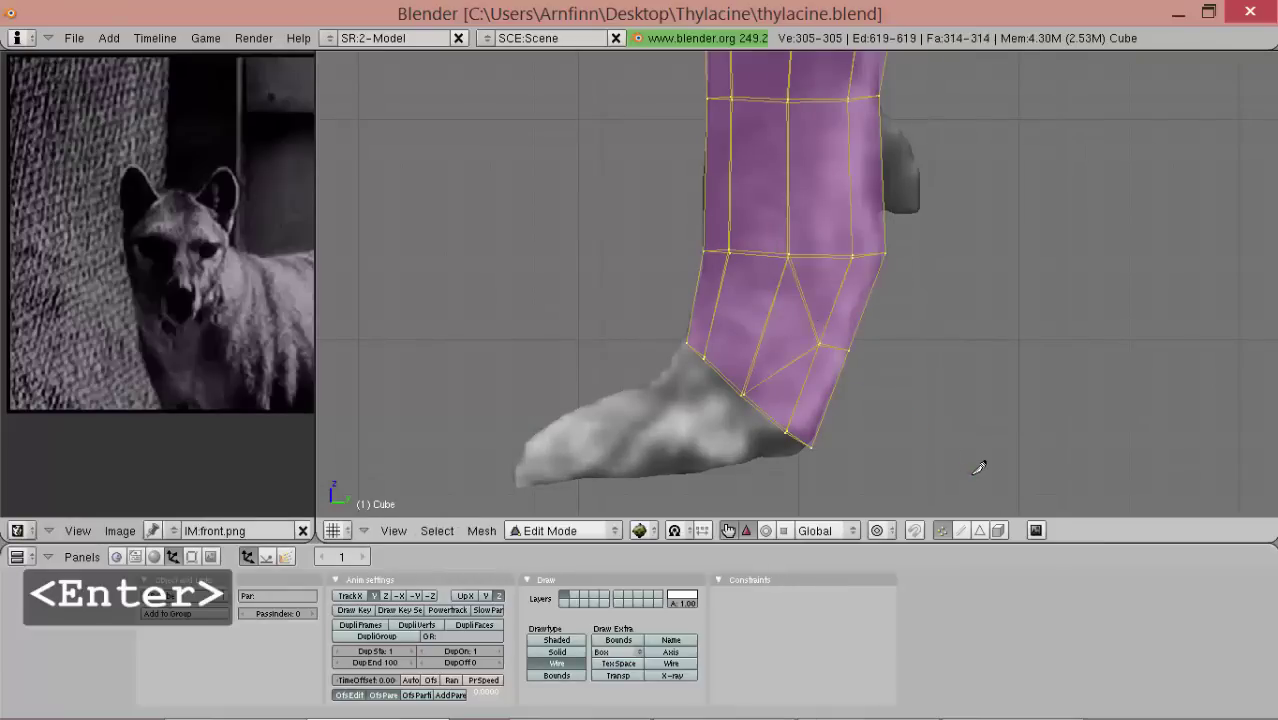
- Select the new cut vertices at the back of the ankle and move them to the photo's outline
right_click(850, 340)
left_click_drag(821, 364, 840, 364, "ctrl")
key("g")
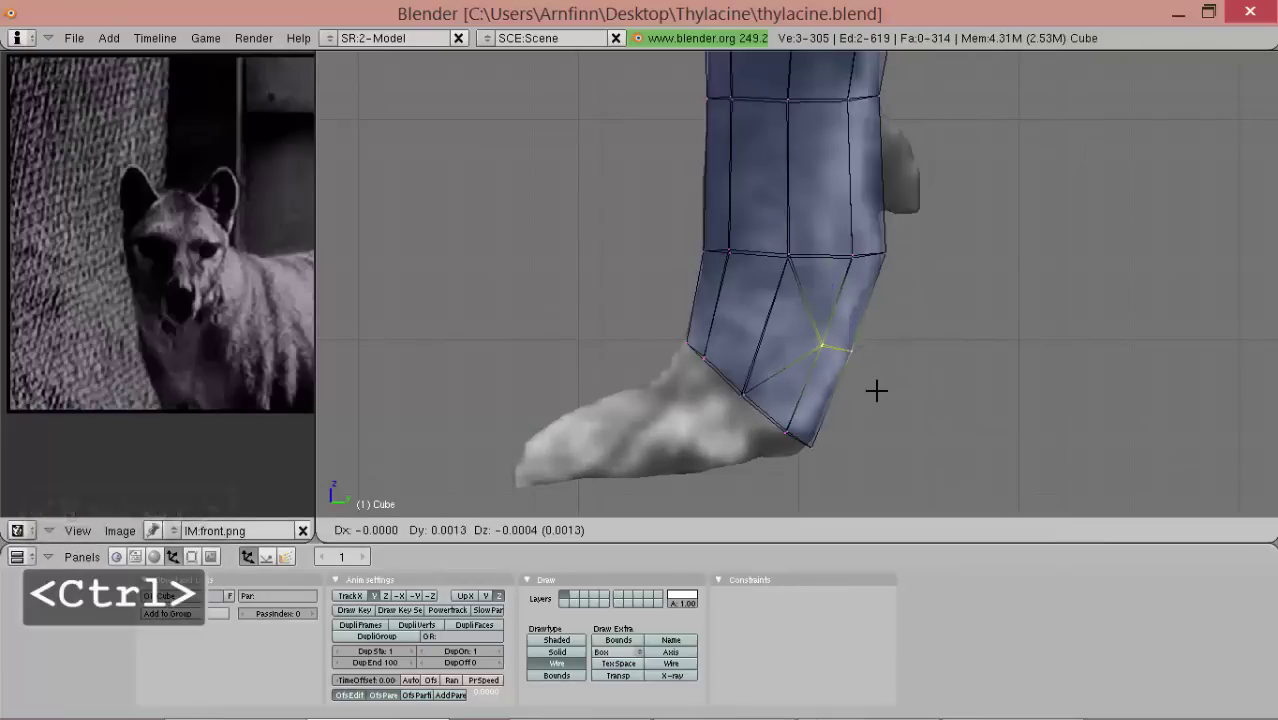
left_click(870, 392)
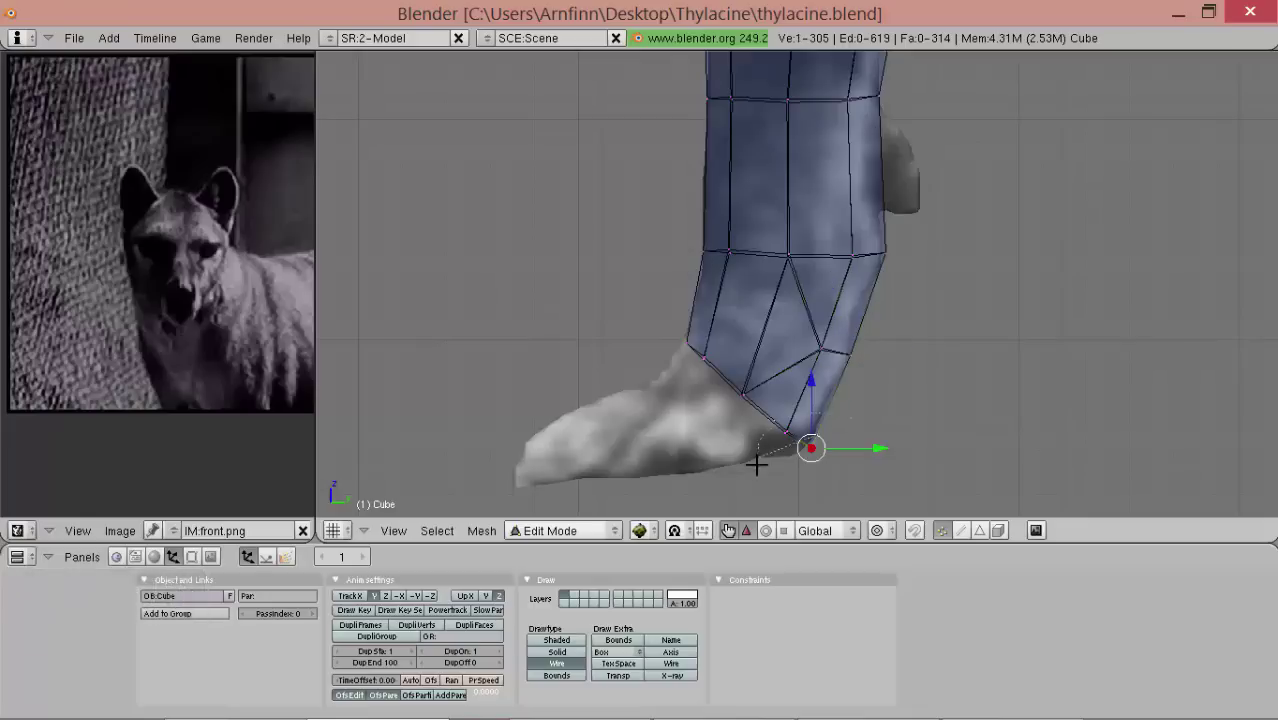
- Move the heel vertices and the front ankle vertices of the slanted ring slightly to match the photo
right_click(793, 442, "ctrl")
key("g")
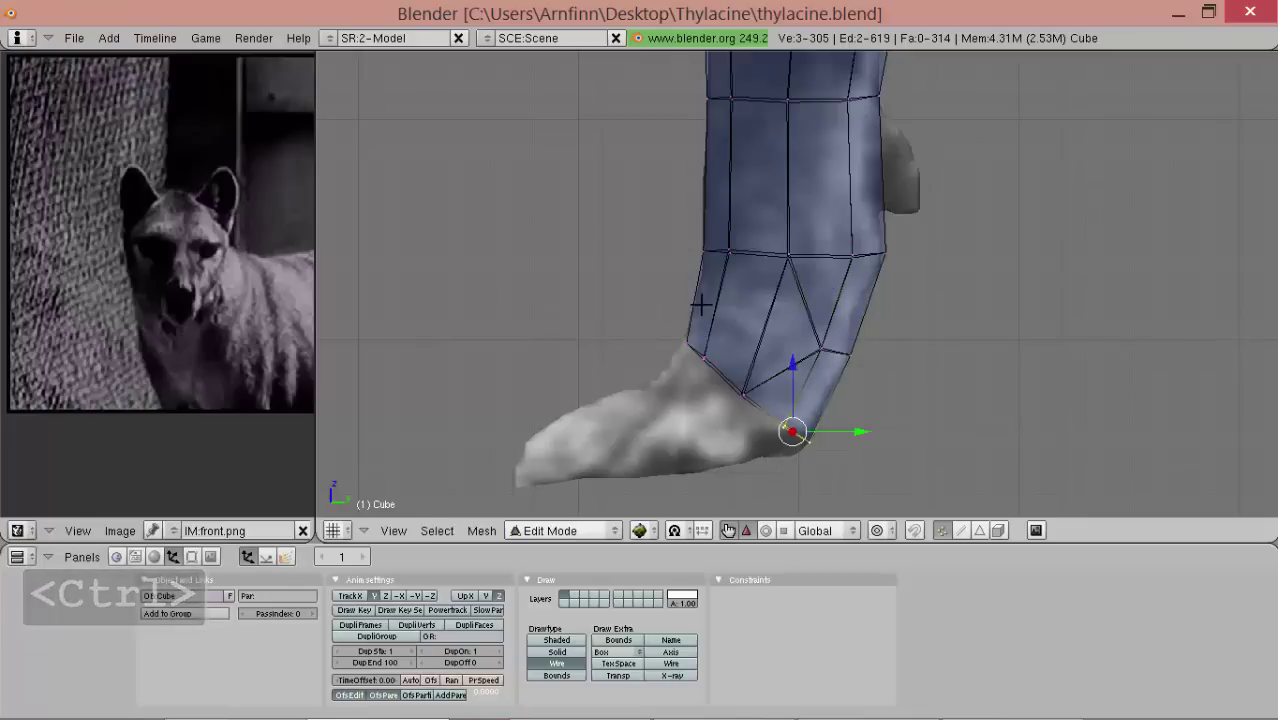
right_click(724, 427, "ctrl")
key("g")
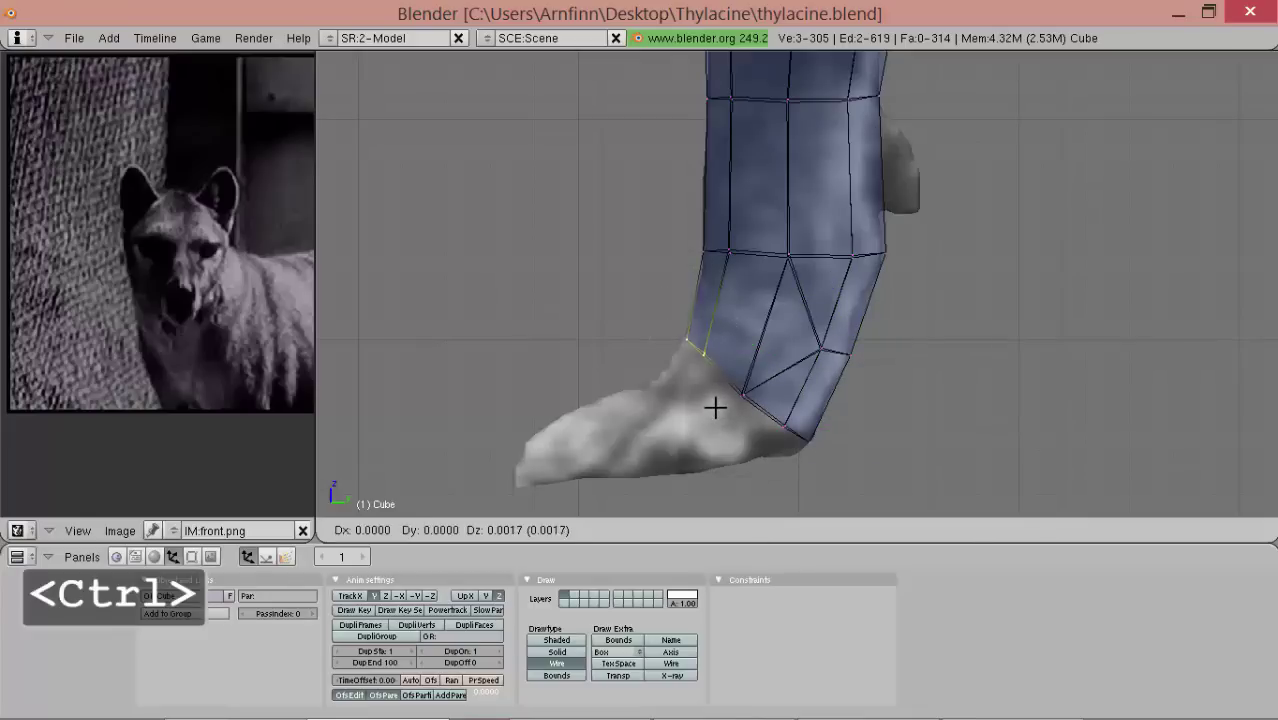
- Select the whole mesh and knife-cut the rear edges of the upper ankle segment
key("a")
key("a")
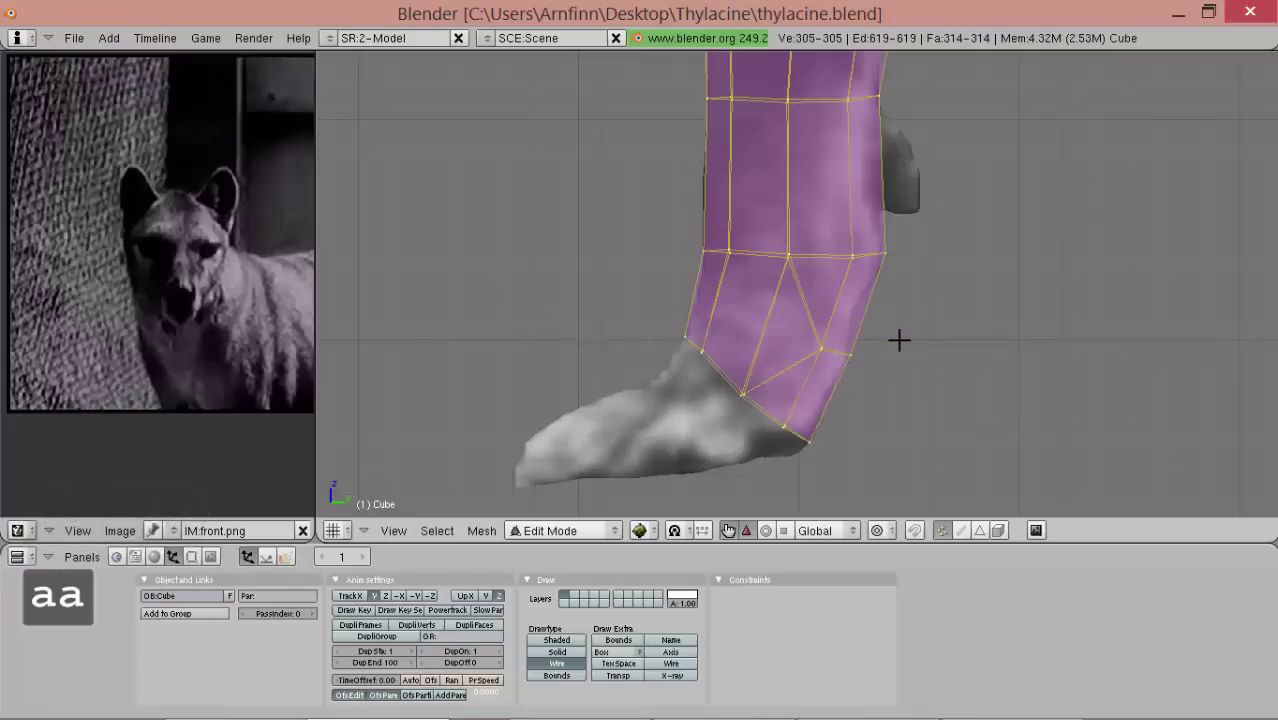
key("k")
left_click(899, 323)
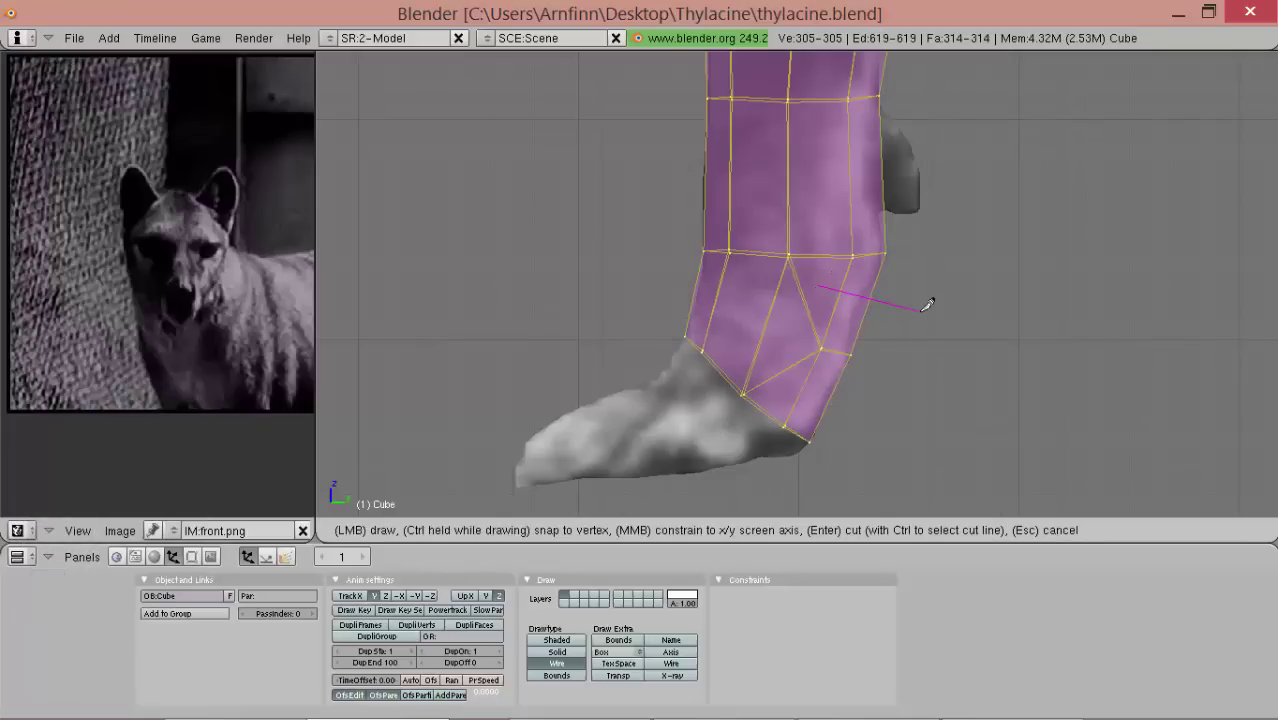
key("Return")
- Select the three new cut vertices at the back of the upper ankle and shift them inward to the photo's outline
left_click_drag(824, 324, 850, 316, "ctrl")
key("ctrl+s")
right_click(900, 327)
key("ctrl+z")
key("ctrl+z")
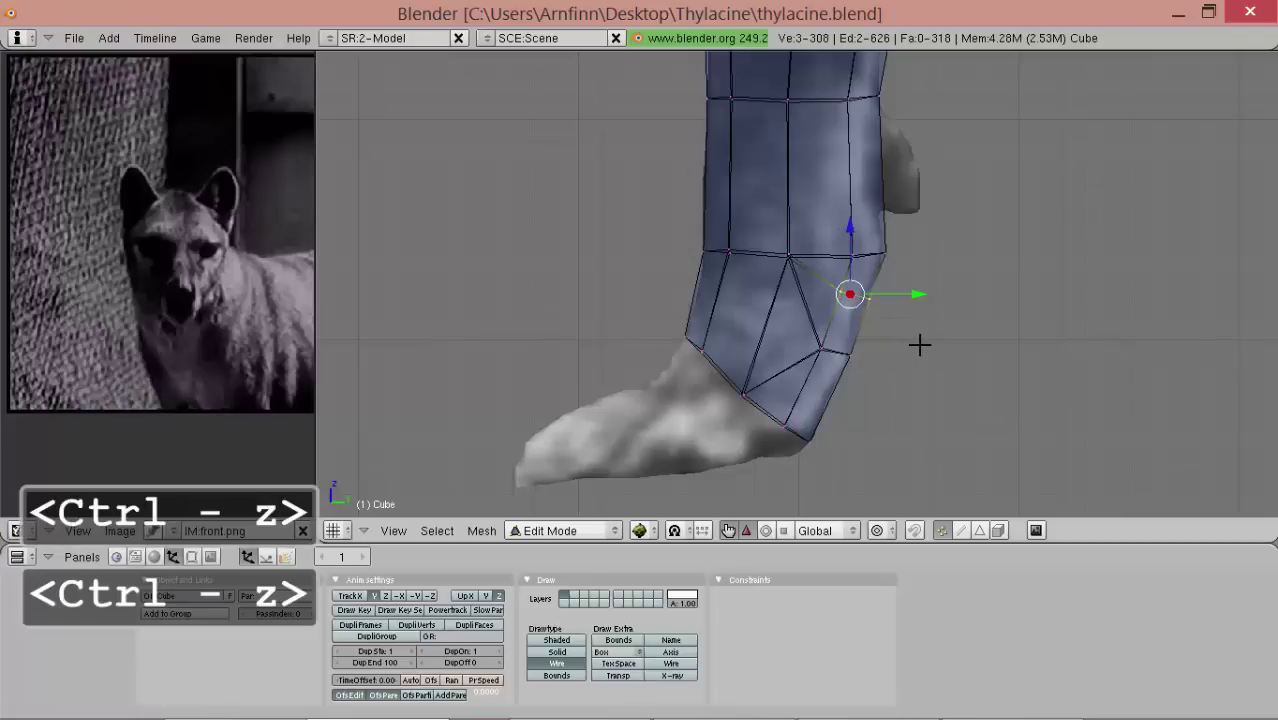
key("alt+s")
left_click(909, 332)
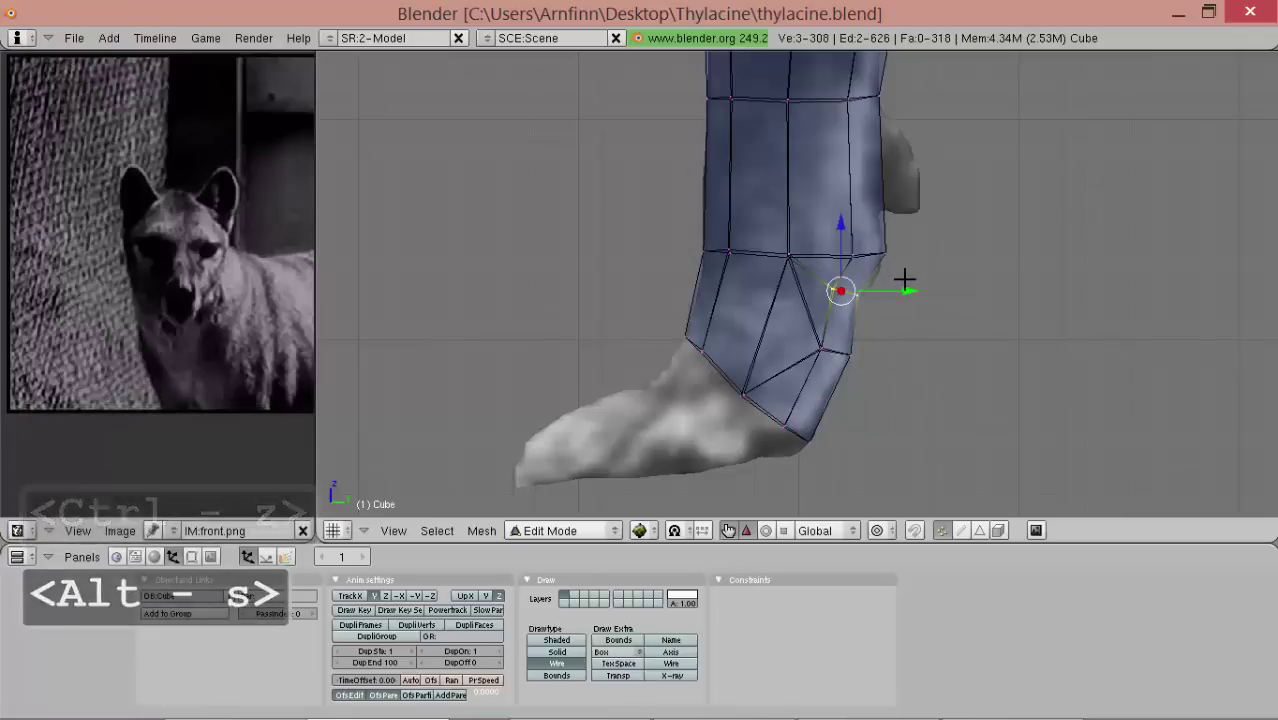
- Move the rear vertices of the ring at the top of the ankle slightly down and forward to follow the photo
middle_click_drag(905, 276, 921, 226, "ctrl")
key("e")
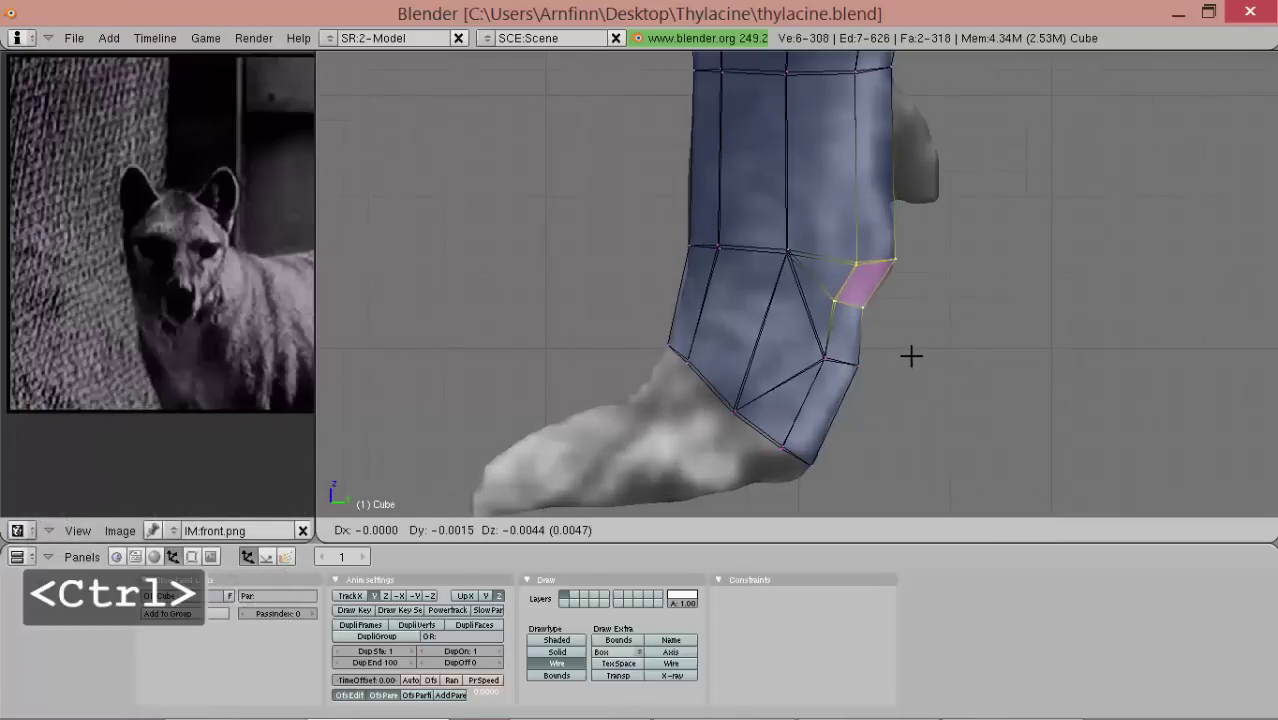
left_click(900, 352)
middle_click_drag(893, 348, 866, 349)
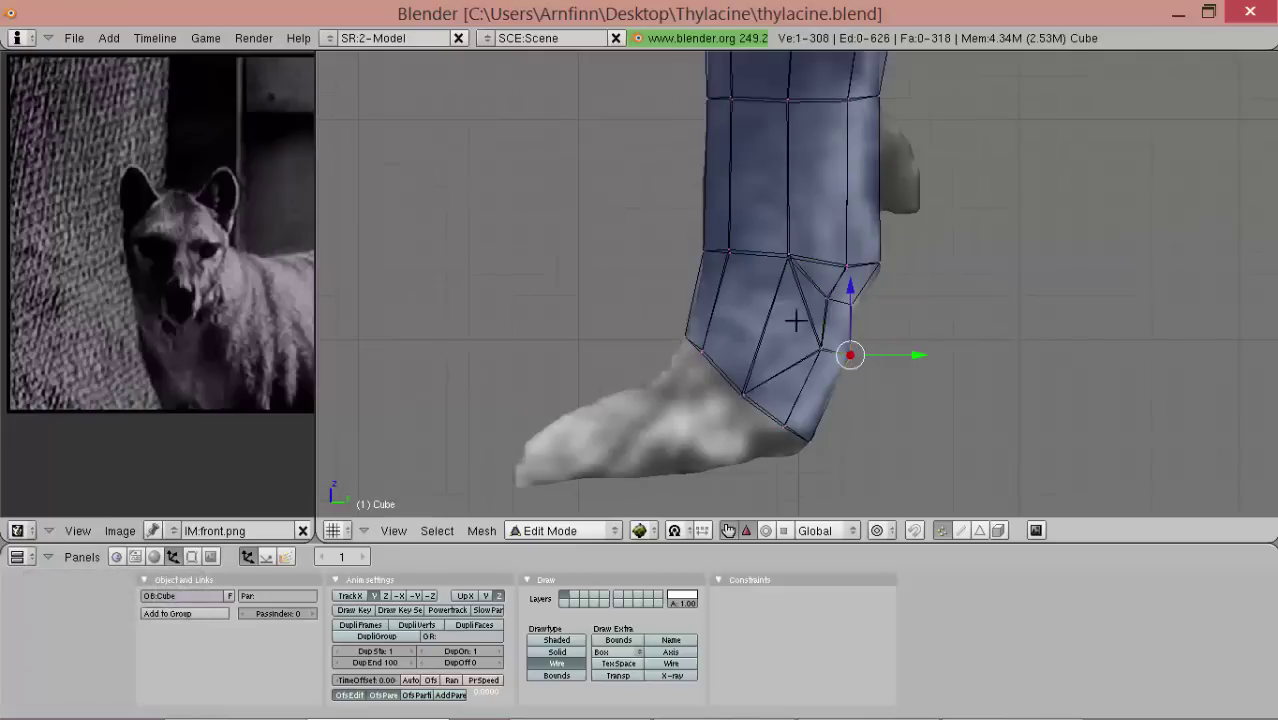
left_click_drag(852, 390, 869, 384, "ctrl")
key("Tab")
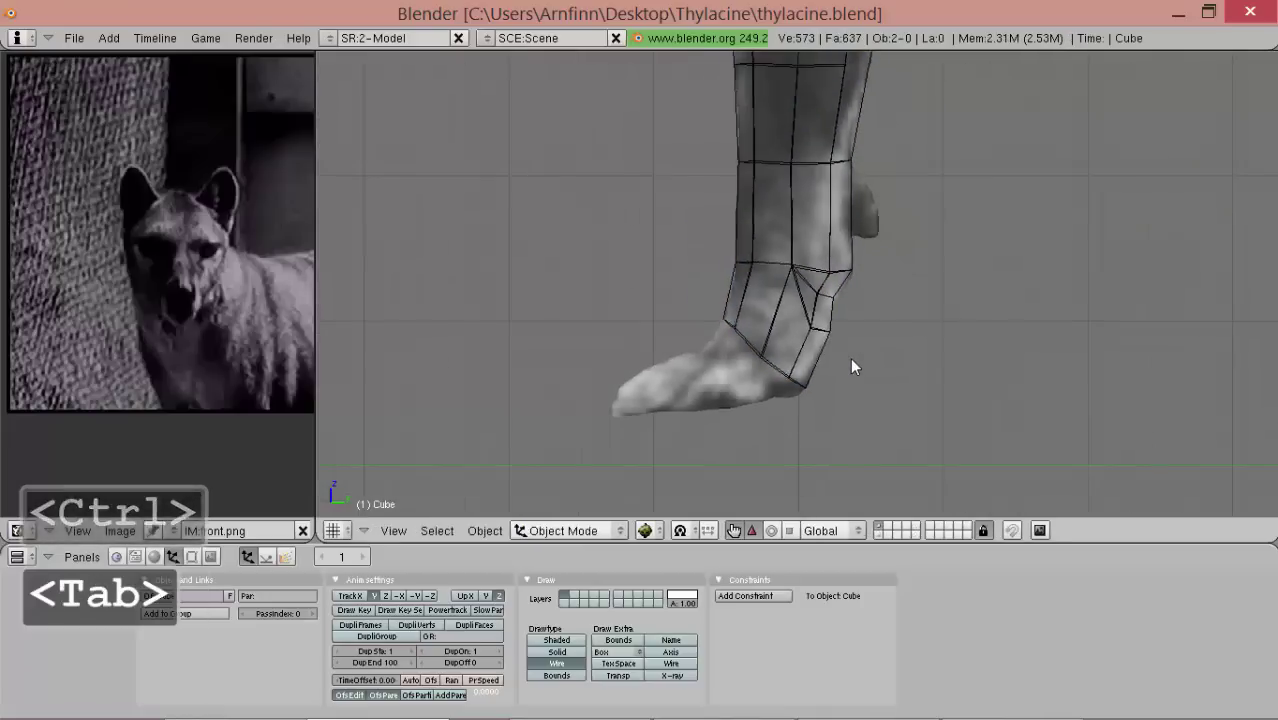
- Examine the ankle's shape with the Solid draw type from an angle, and restore the side view and Wire draw type
key("Tab")
left_click(580, 652)
mouse_move(838, 215)
middle_mouse_down()
mouse_move(700, 241)
mouse_move(619, 348)
mouse_move(619, 385)
mouse_move(857, 268)
mouse_move(714, 328)
middle_mouse_up()
key("Tab")
key("KP_3")
key("Tab")
scroll(819, 243, "up", 3)
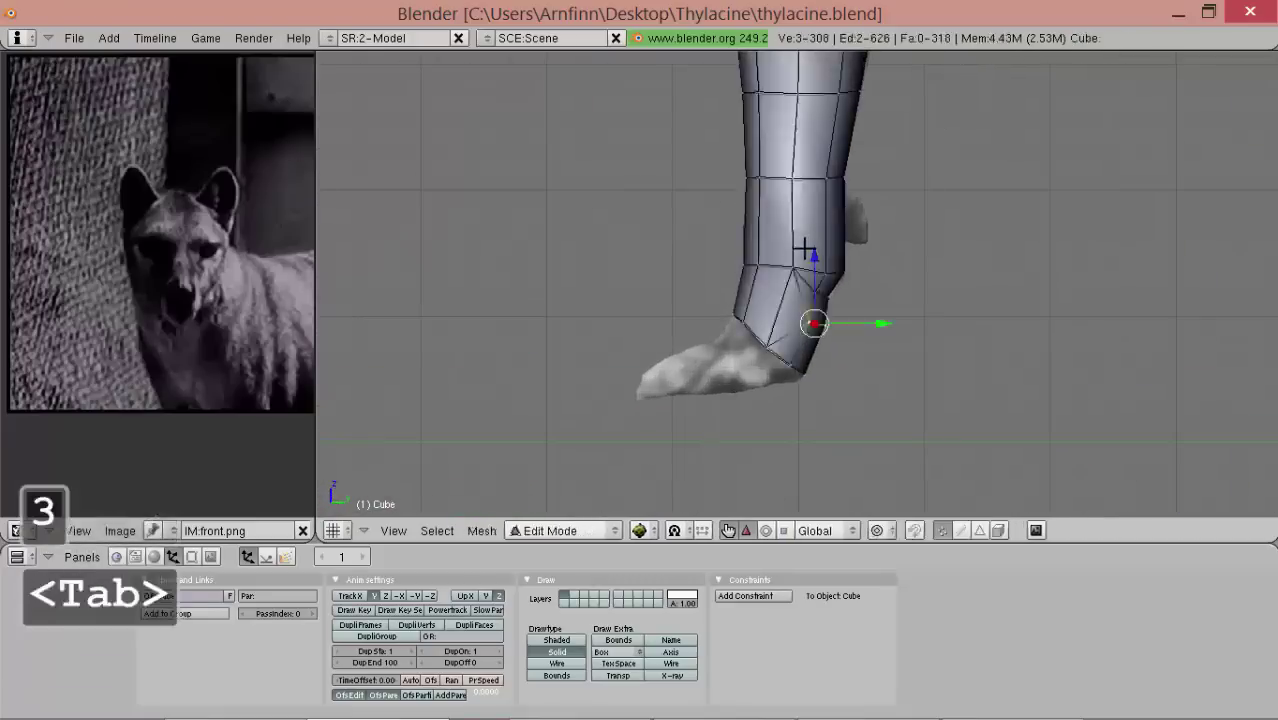
left_click(571, 665)
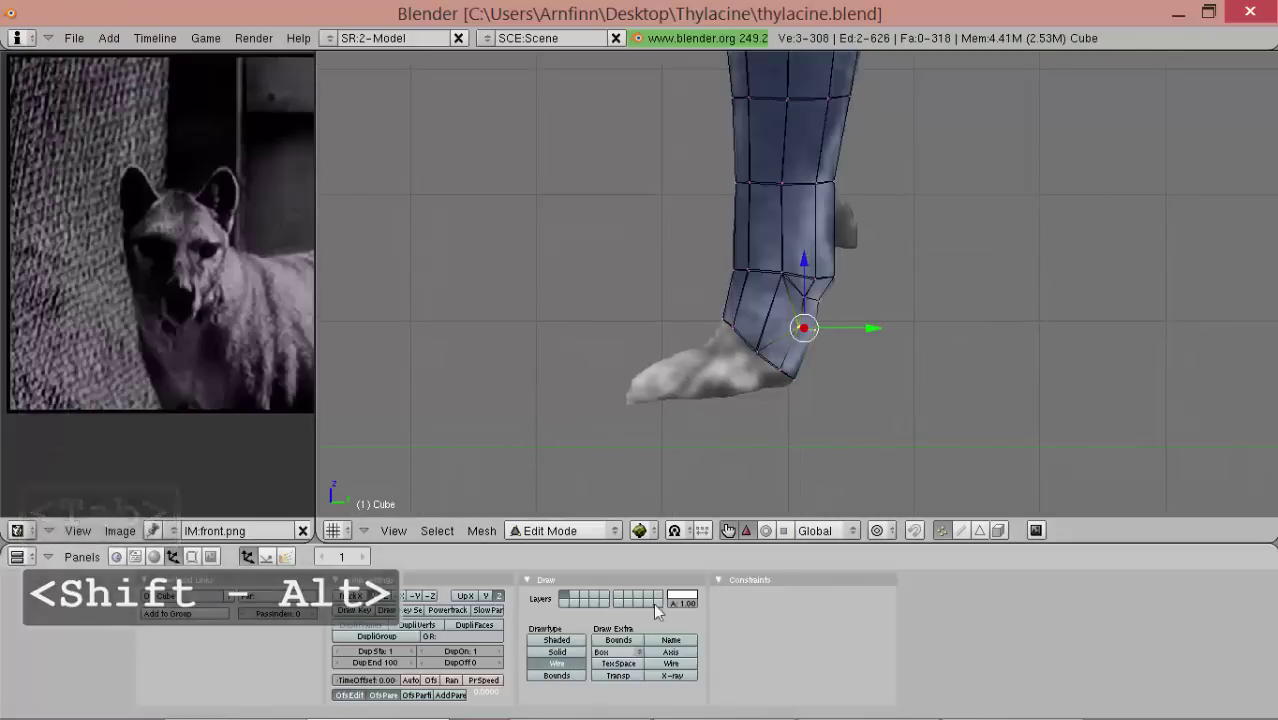
- Subdivide the rear edge of the lower forearm segment above the wrist and move the new vertex to the photo's outline
scroll(891, 206, "up", 2)
scroll(876, 222, "down", 2)
middle_click_drag(805, 261, 802, 294, "shift")
left_click_drag(801, 293, 830, 184, "ctrl+alt")
left_click_drag(830, 184, 833, 302, "alt+shift")
scroll(862, 297, "up", 2)
right_click(907, 171, "shift")
key("shift+w")
key("g")
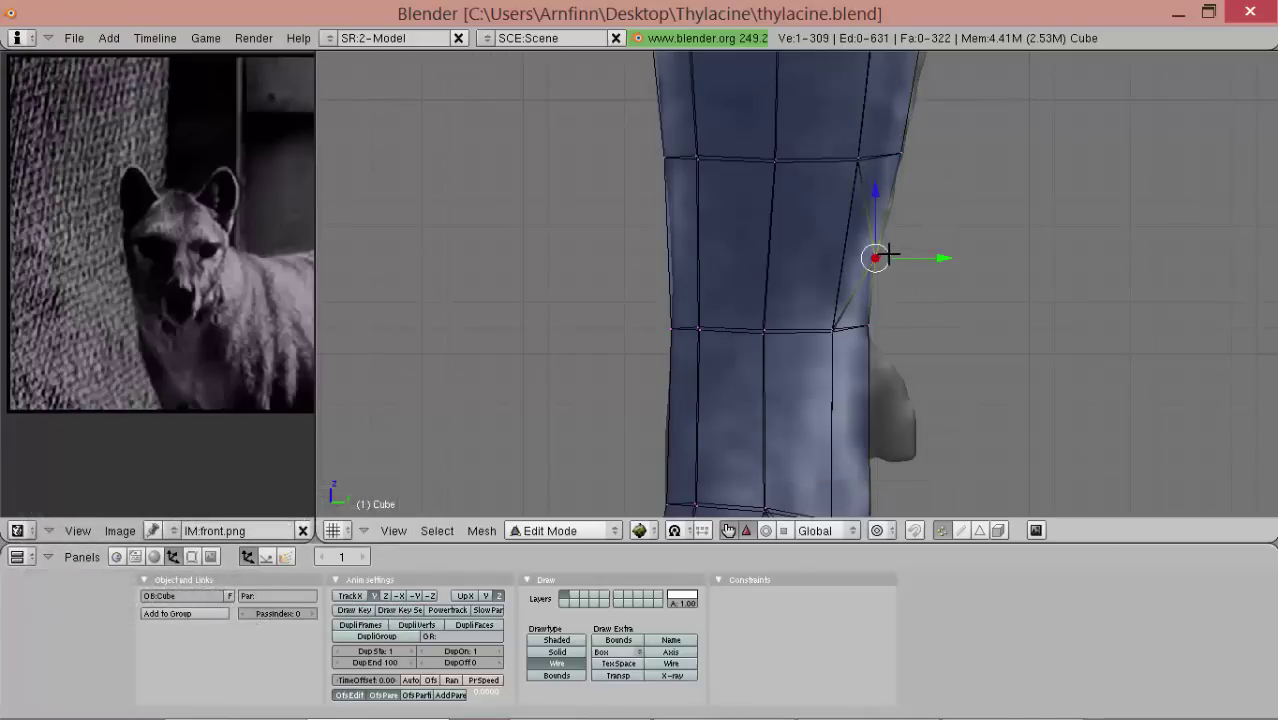
- Compare the front leg's rear outline with the photo in Object Mode, and return to Edit Mode on the leg mesh
key("Tab")
scroll(897, 264, "down", 4)
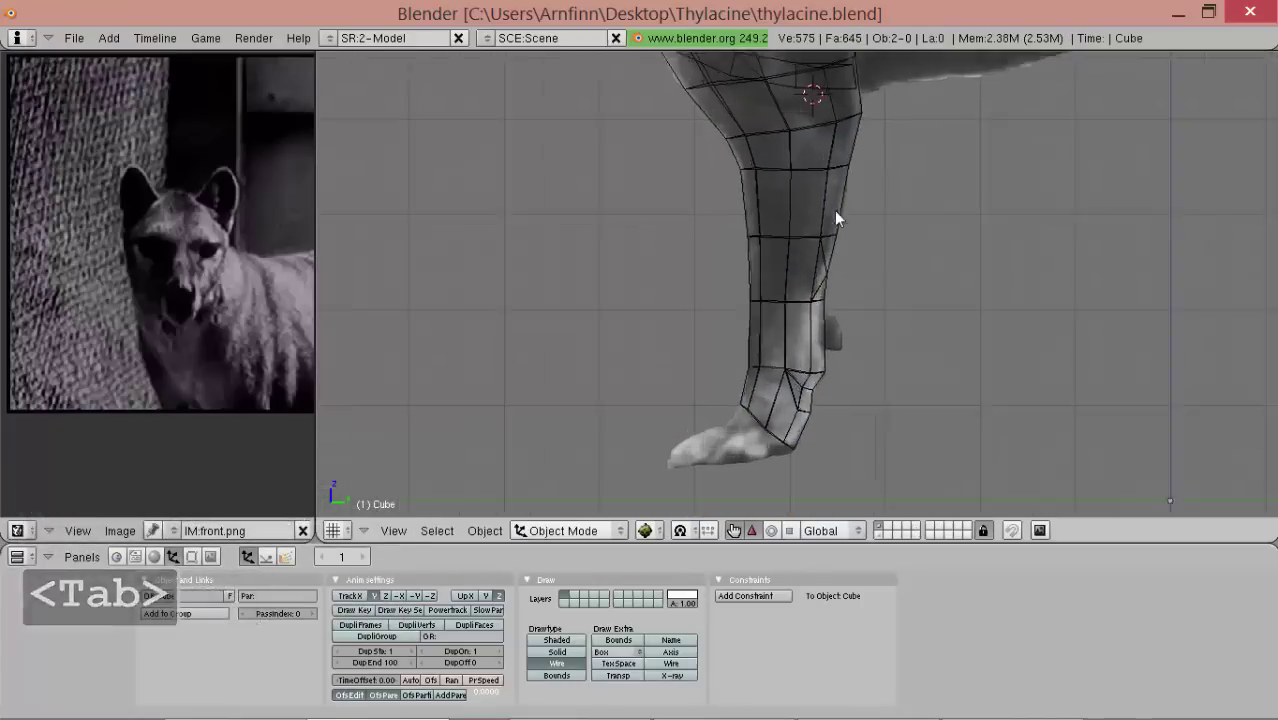
middle_click_drag(836, 212, 808, 307, "shift")
scroll(808, 307, "up", 4)
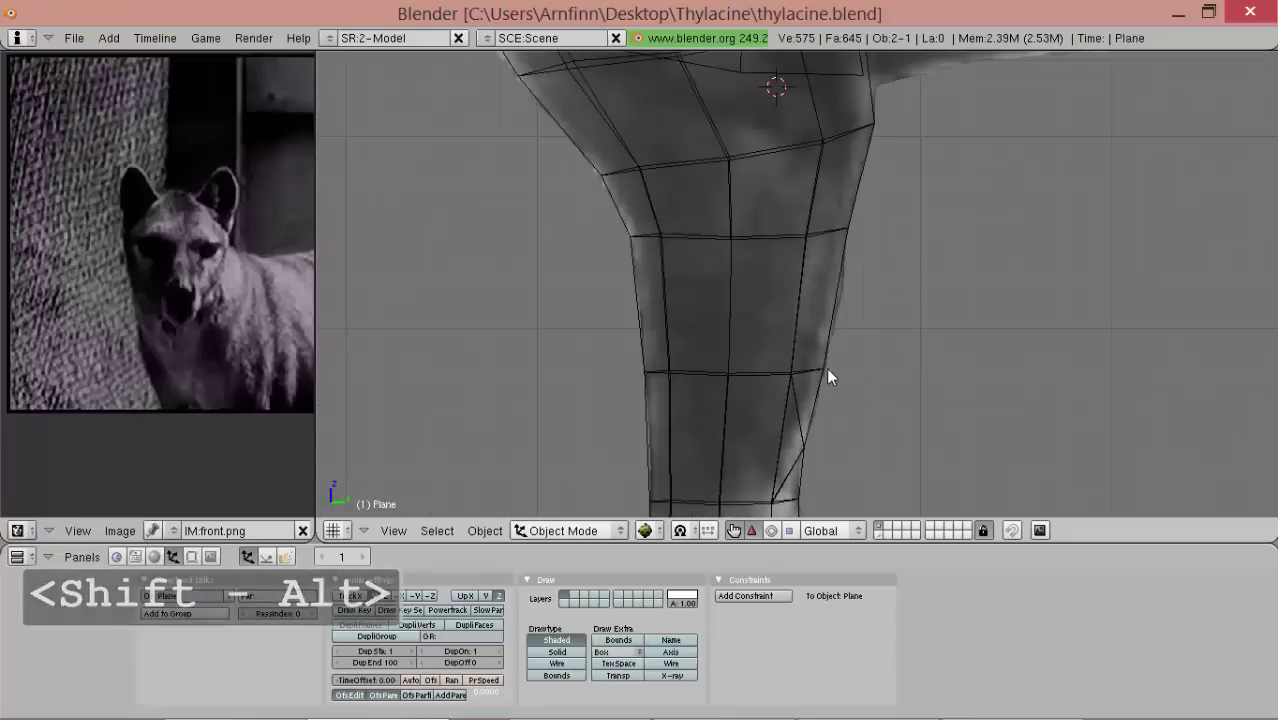
right_click(826, 367)
key("Tab")
scroll(846, 252, "down", 4)
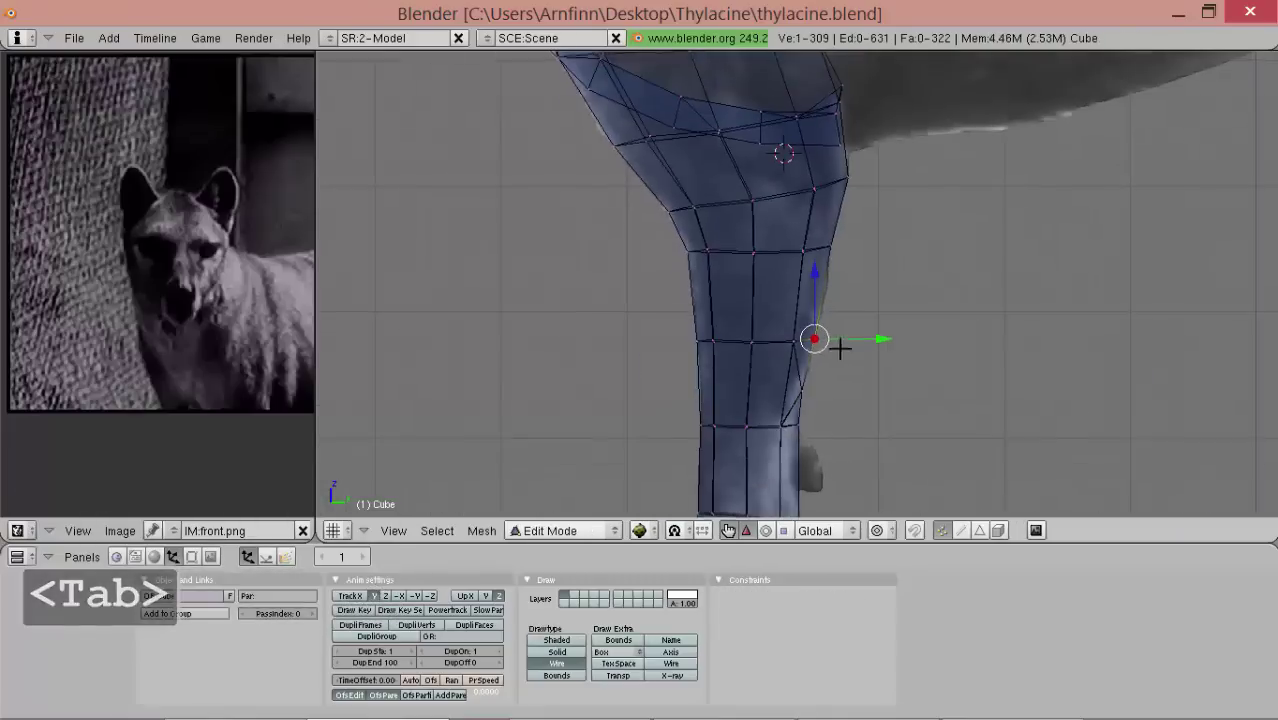
scroll(787, 318, "down", 1)
left_click_drag(786, 321, 797, 194, "alt+shift")
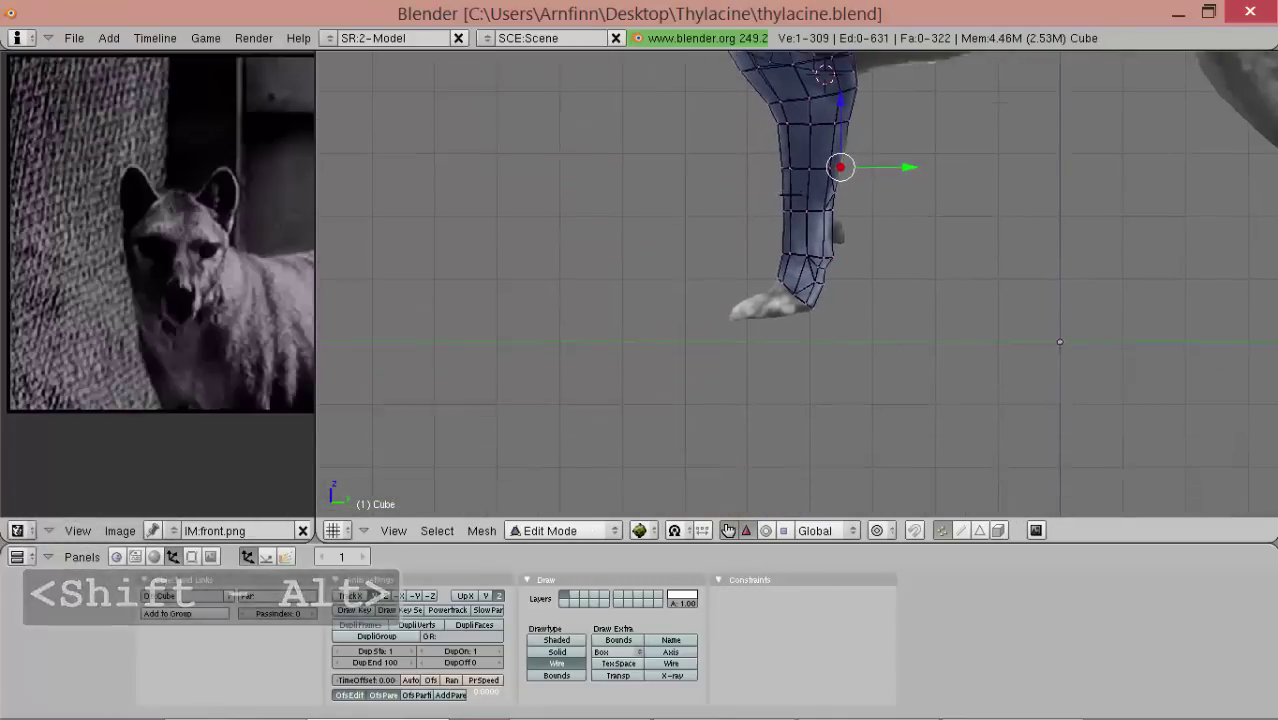
- Select the open slanted ring at the bottom of the ankle and extrude its edges forward into the paw
scroll(793, 291, "up", 8)
scroll(825, 318, "up", 2)
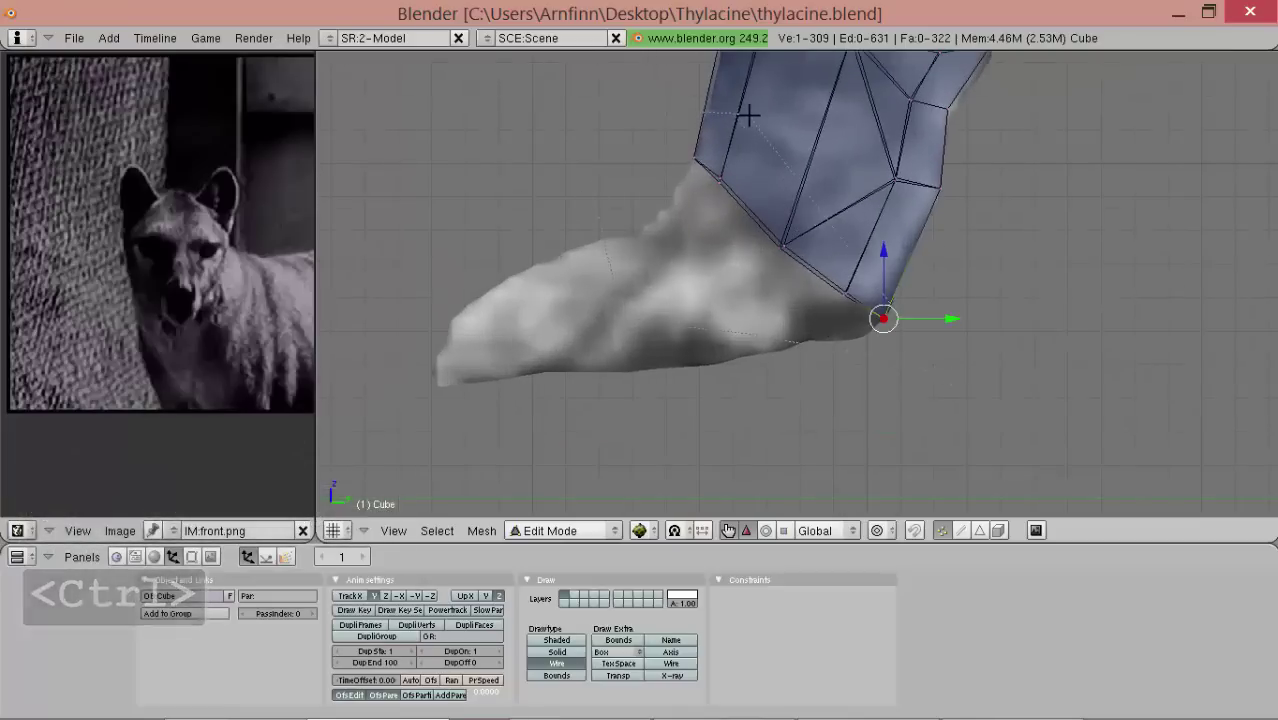
left_click_drag(583, 127, 747, 114, "ctrl")
key("e")
left_click(868, 298)
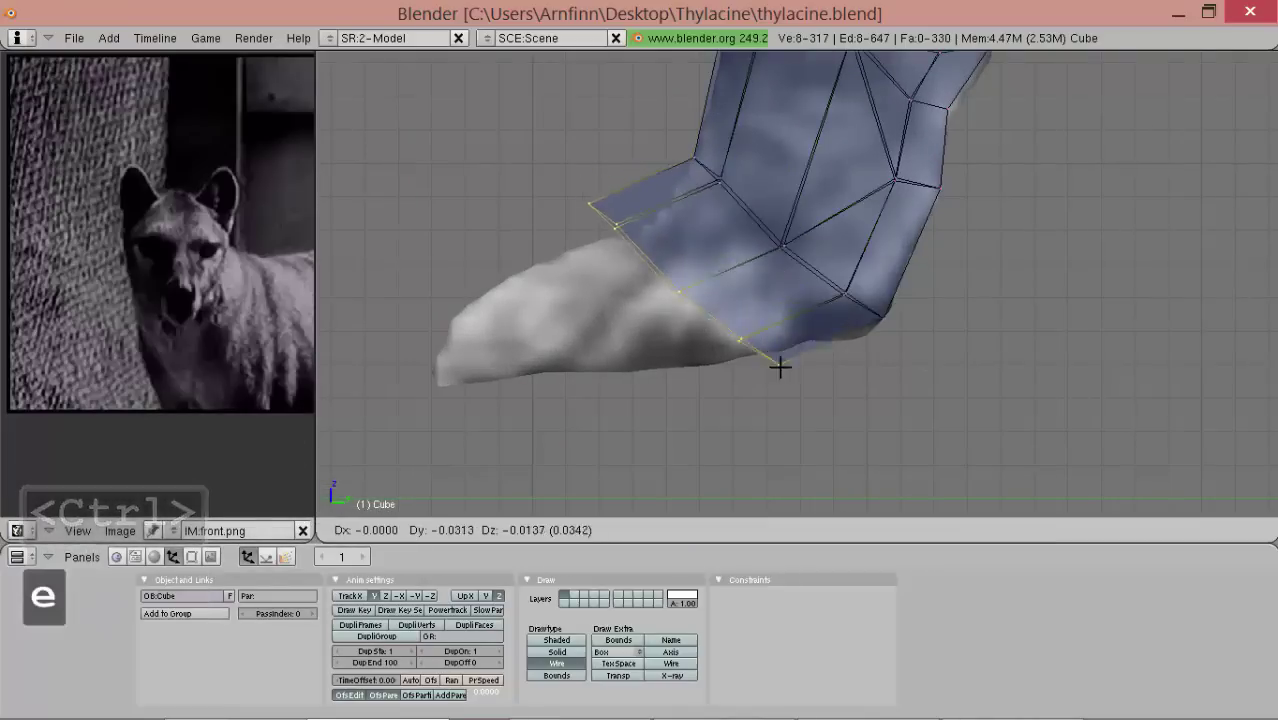
left_click(825, 365)
- Scale, rotate and move the extruded ring so its ends meet the upper and lower outline of the paw
key("s")
left_click(893, 434)
key("r")
left_click(800, 424)
key("s")
left_click(790, 410)
left_click_drag(839, 425, 820, 408)
left_click(812, 389)
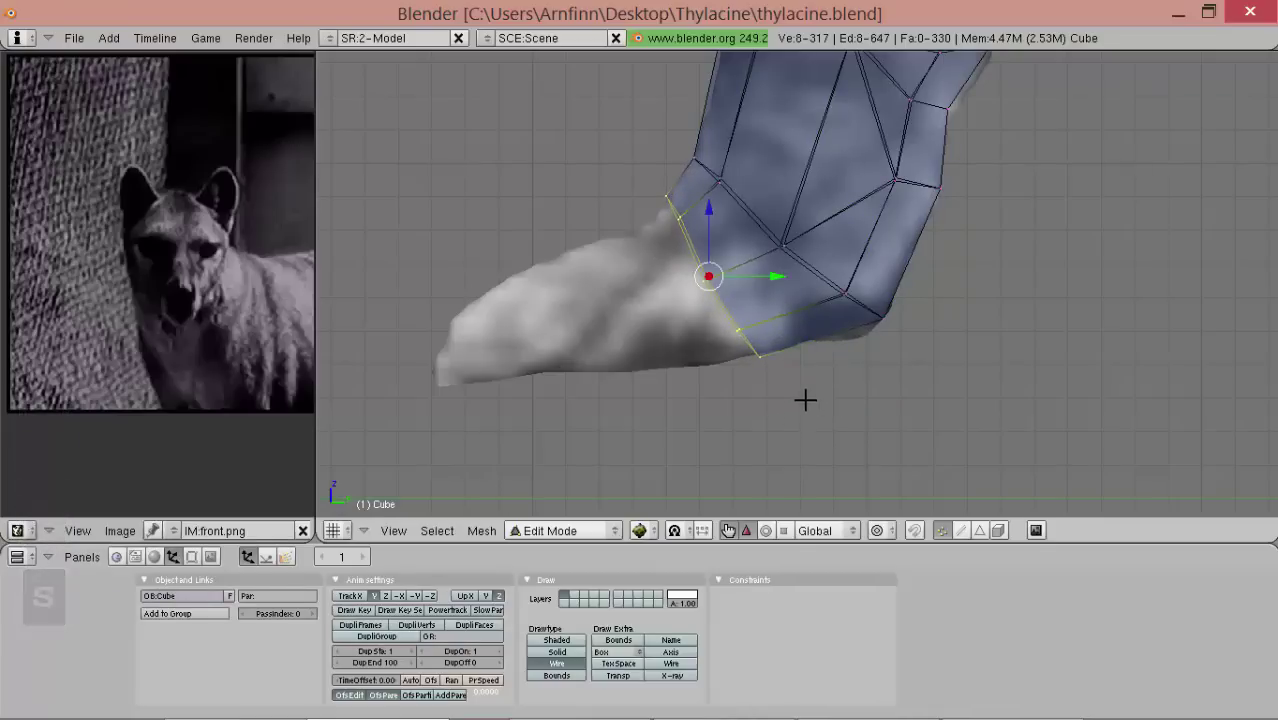
key("s")
left_click_drag(663, 406, 660, 406)
left_click(648, 414)
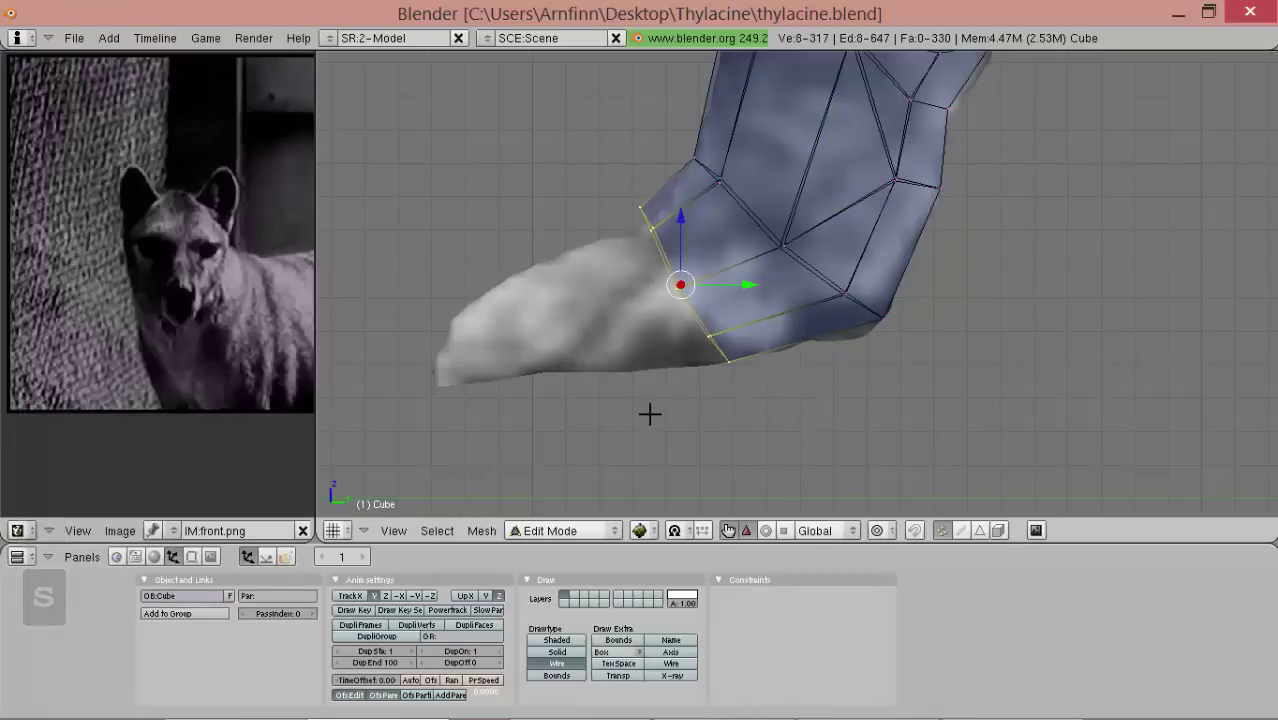
- Rotate the paw ring closer to vertical and move it slightly up and back toward the ankle
key("r")
left_click(750, 420)
key("r")
left_click(741, 421)
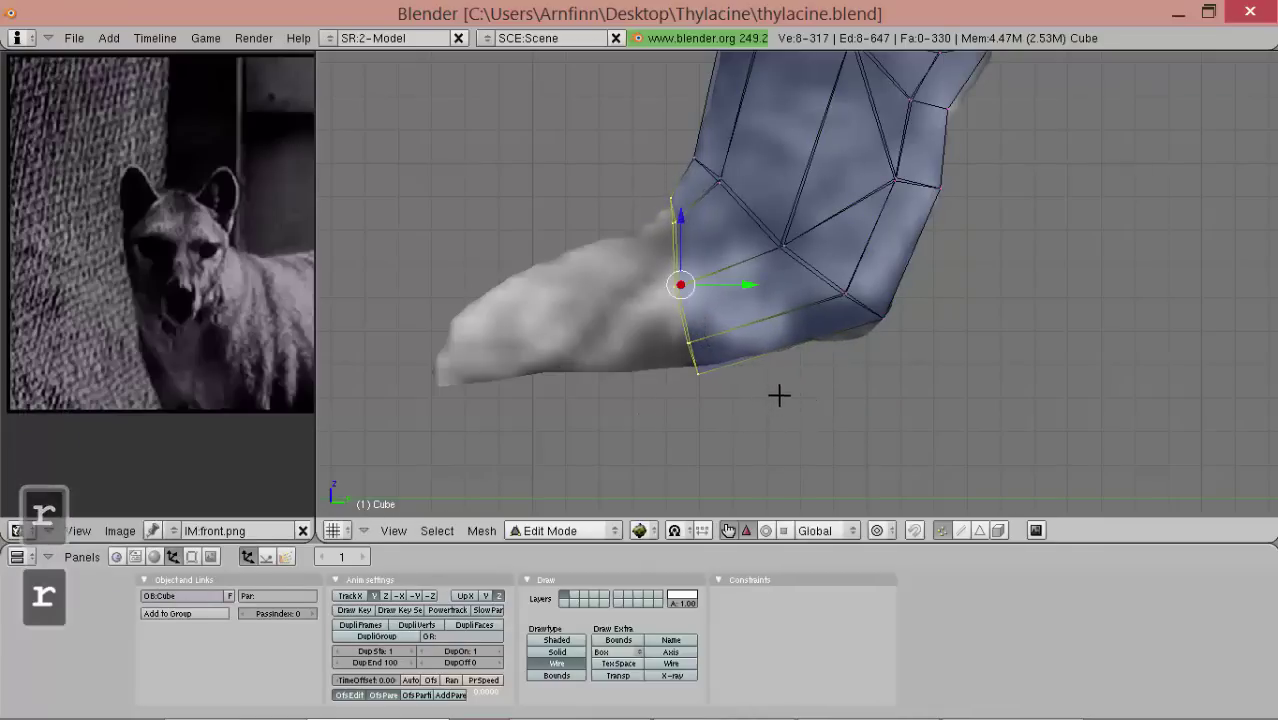
key("g")
left_click(805, 384)
key("s")
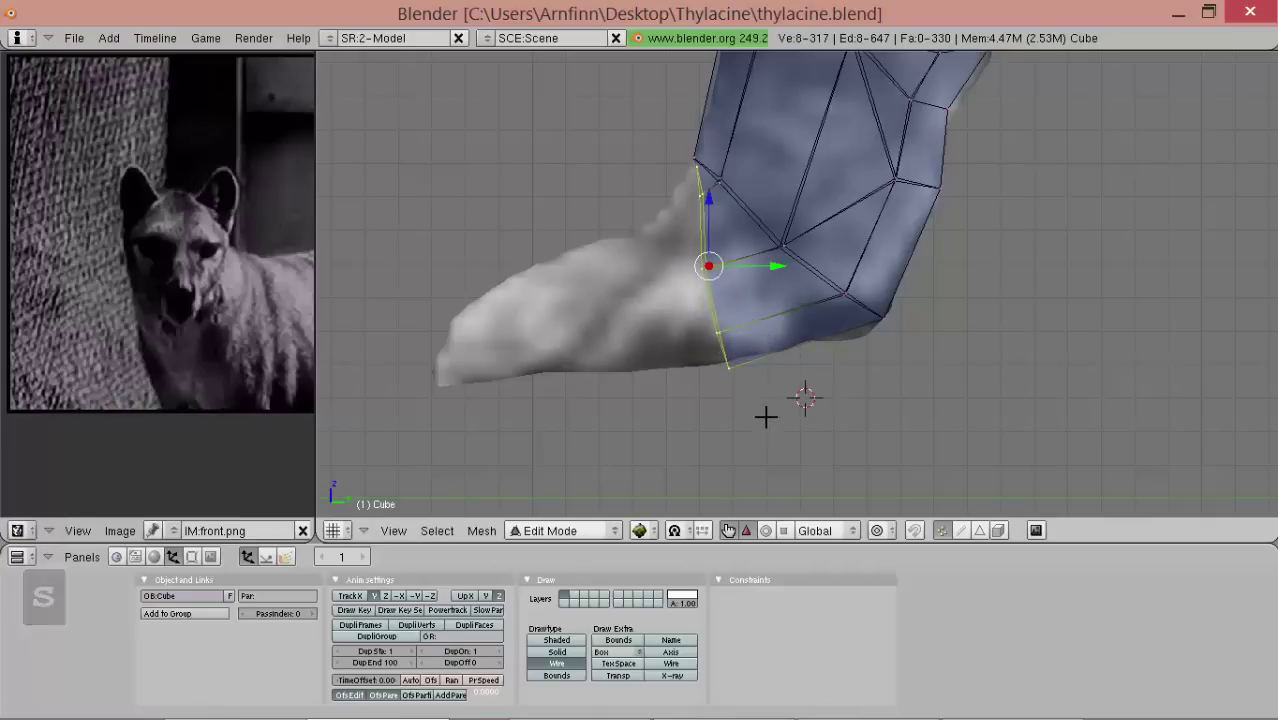
- Tilt the paw ring back toward the heel, shrink it slightly and move it forward to fit the paw's outline
key("e")
key("r")
key("s")
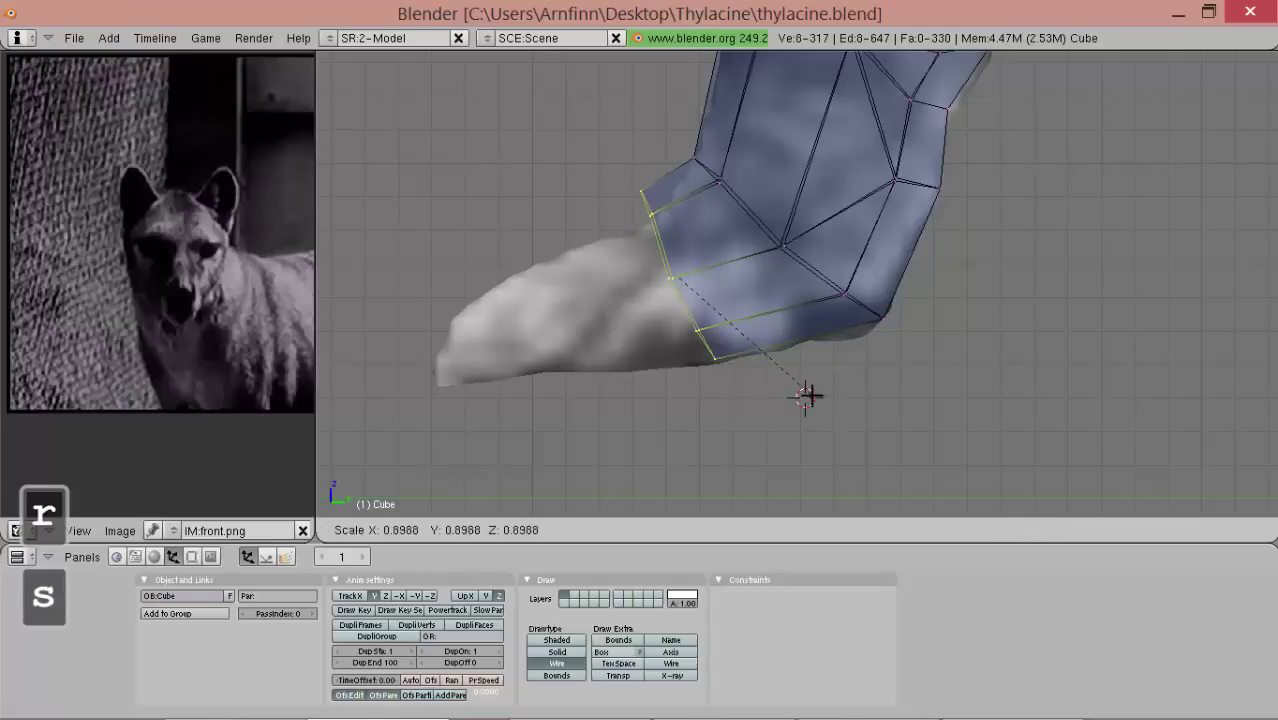
left_click(795, 407)
key("g")
left_click(795, 411)
key("r")
left_click(748, 404)
- Widen the paw ring by scaling it along the global X axis by about 1.75
middle_click_drag(740, 393, 805, 352)
key("alt+s")
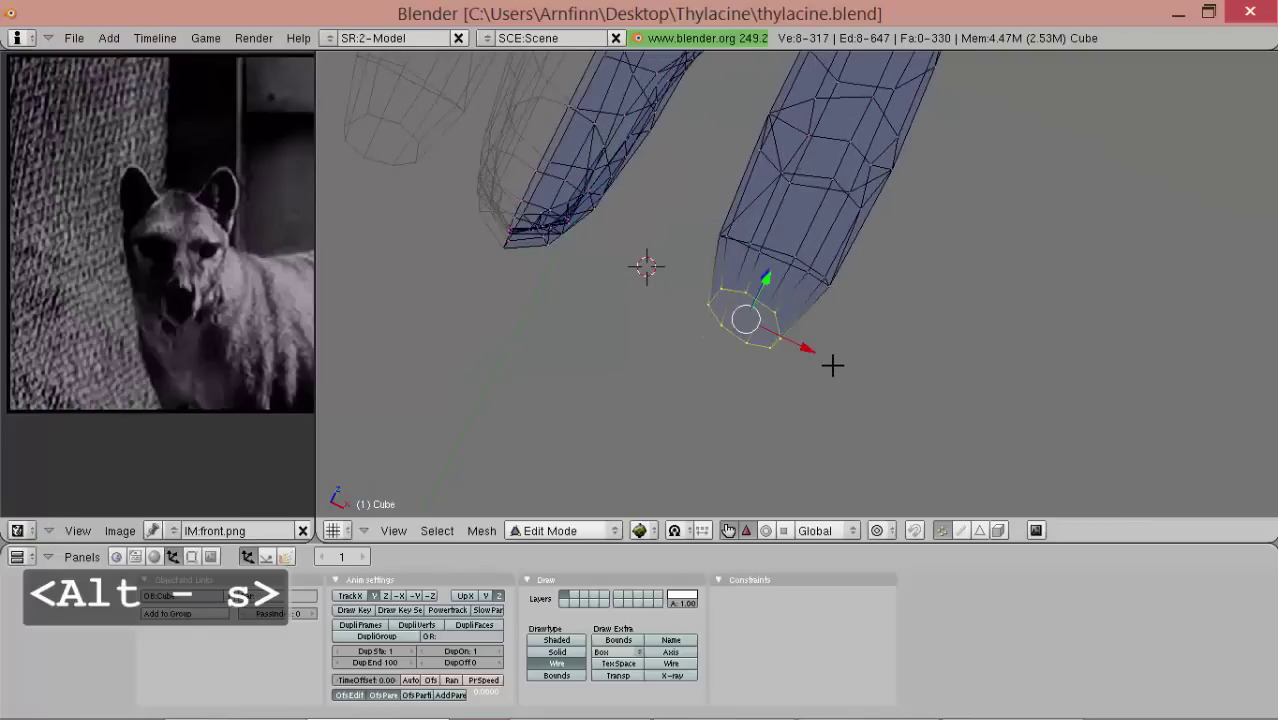
key("s")
key("x")
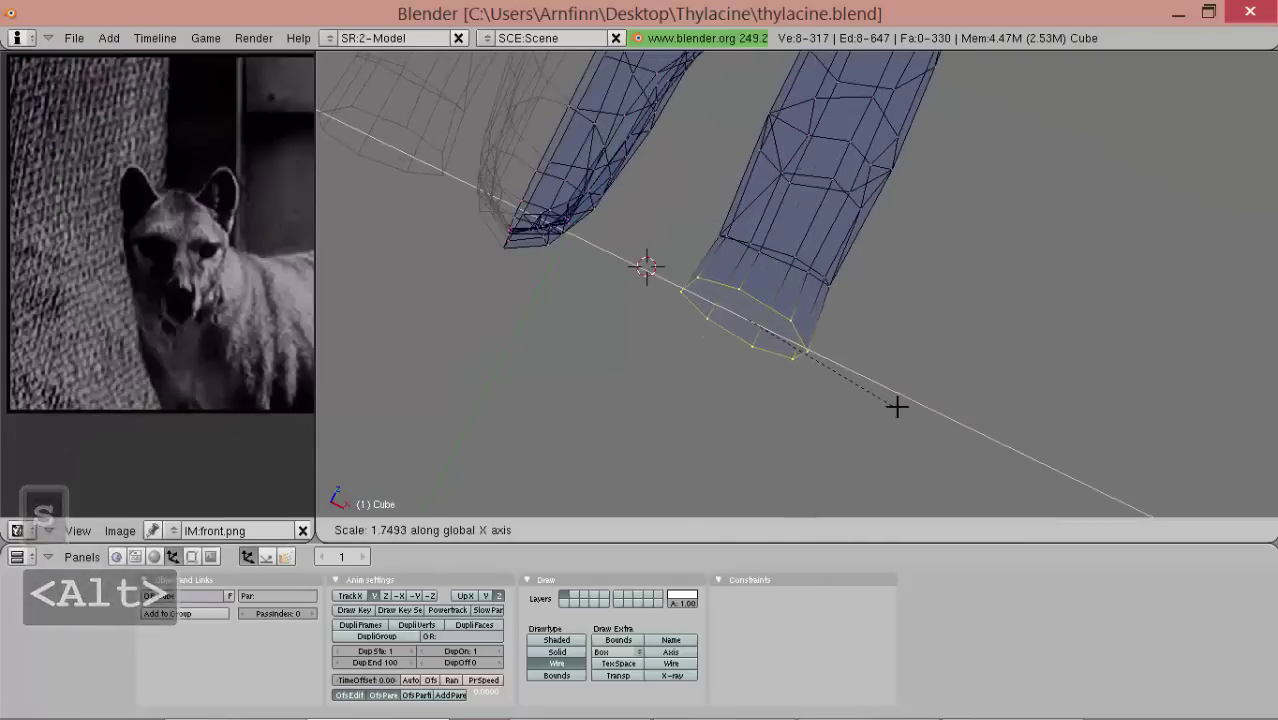
left_click(900, 406)
middle_click_drag(893, 397, 833, 178)
middle_click_drag(797, 237, 766, 268)
key("3")
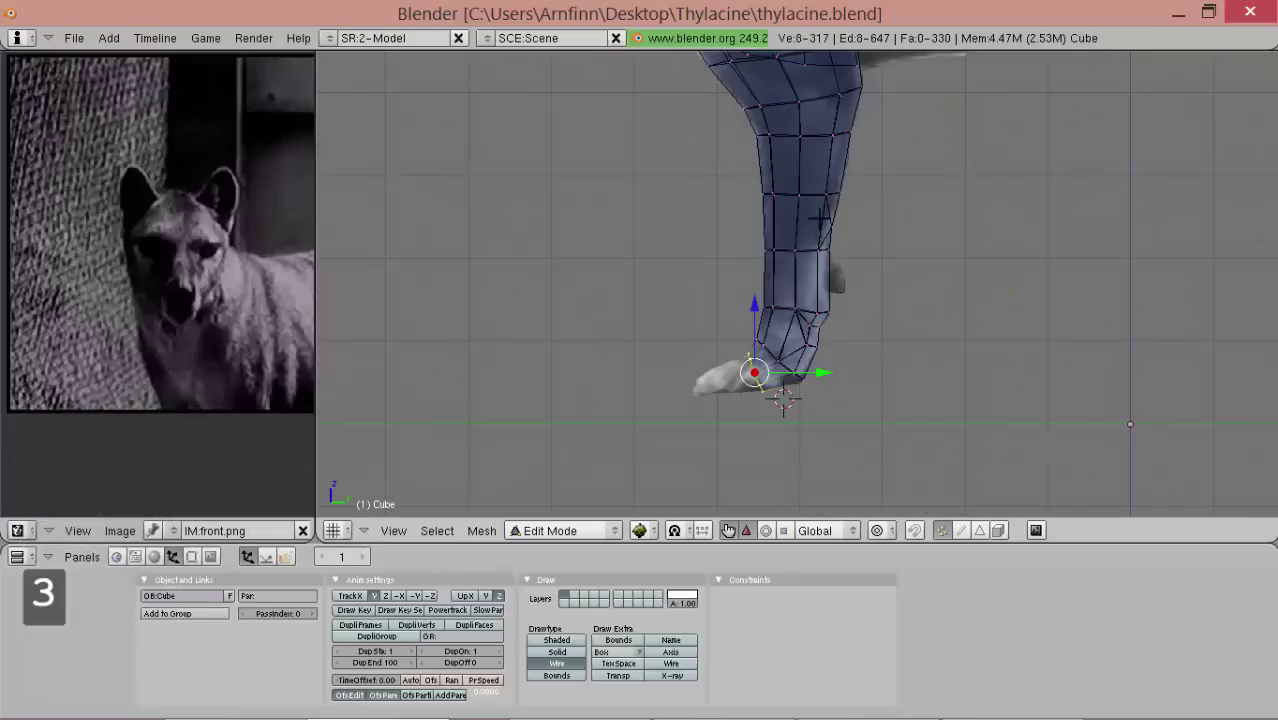
scroll(818, 220, "up", 2)
left_click_drag(771, 445, 848, 353, "alt+shift")
scroll(848, 355, "up", 2)
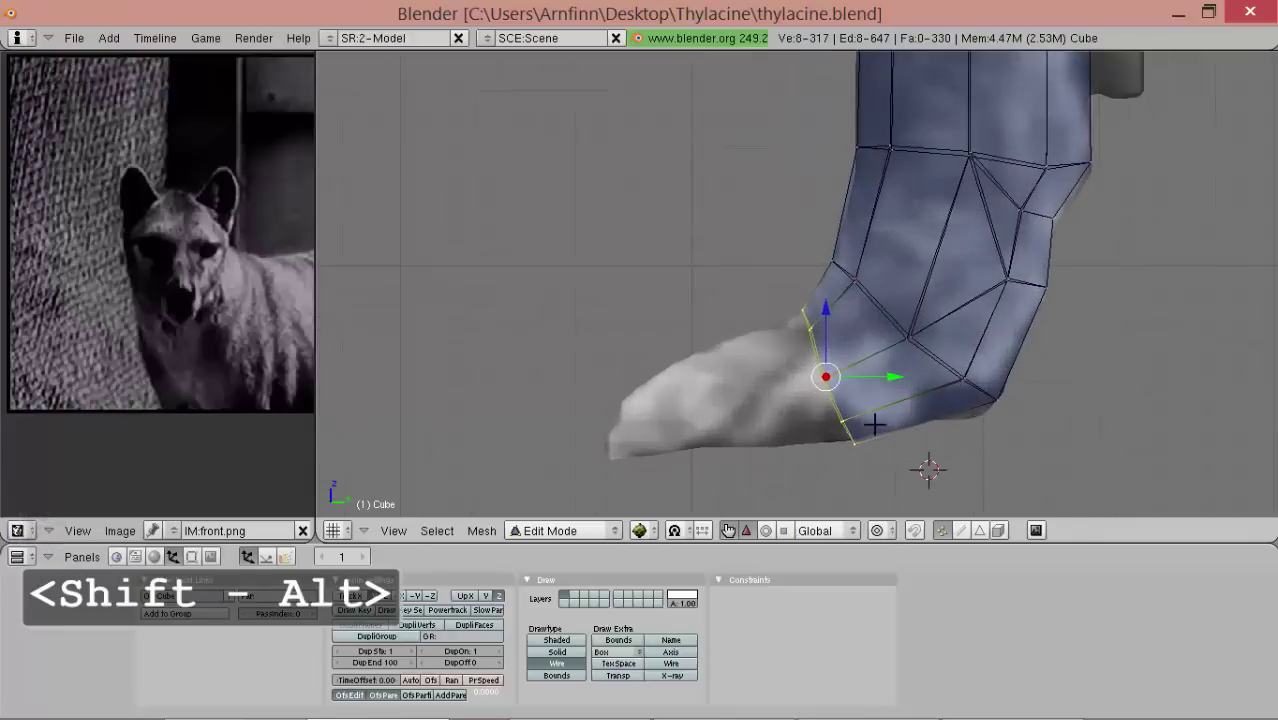
key("e")
key("r")
mouse_move(736, 472)
middle_mouse_down()
mouse_move(747, 419)
mouse_move(921, 436)
mouse_move(956, 416)
mouse_move(964, 246)
mouse_move(996, 246)
middle_mouse_up()
key("Delete")
key("Return")
mouse_move(933, 284)
middle_mouse_down()
mouse_move(673, 331)
mouse_move(724, 311)
mouse_move(698, 214)
mouse_move(697, 257)
mouse_move(636, 220)
mouse_move(745, 277)
mouse_move(862, 308)
middle_mouse_up()
key("KP_3")
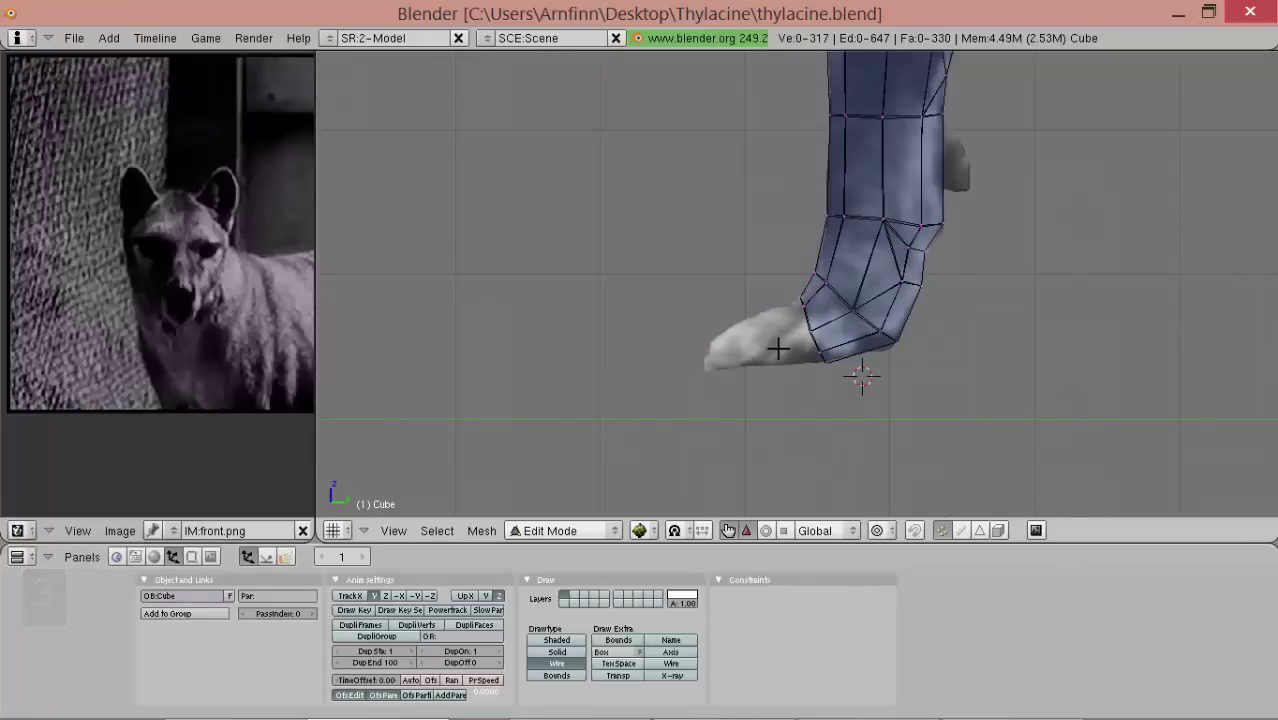
scroll(778, 348, "up", 1)
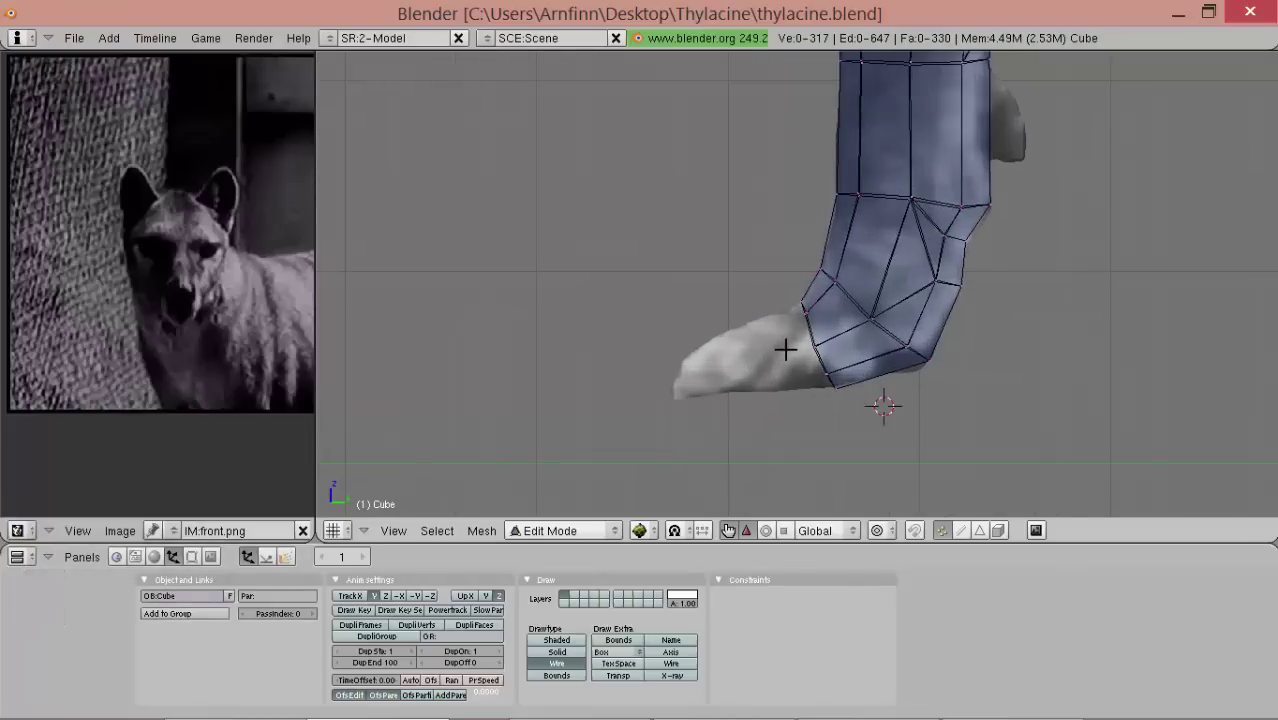
scroll(785, 349, "up", 1)
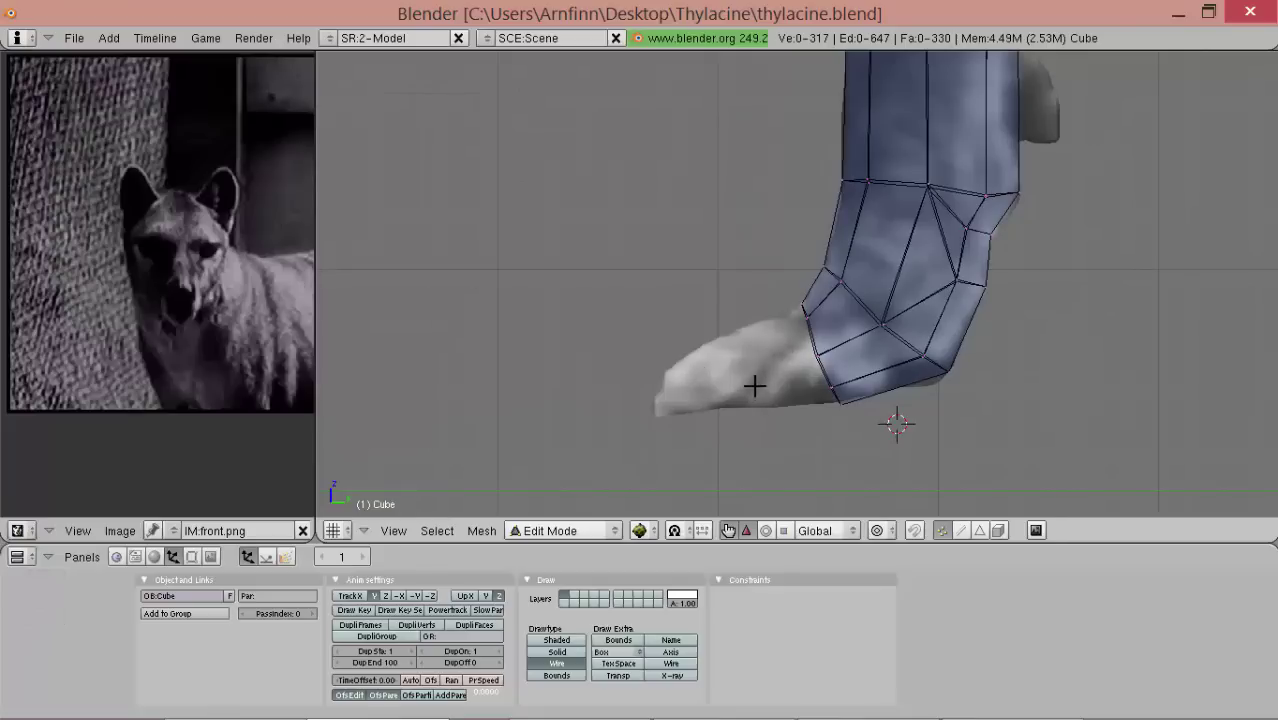
scroll(753, 386, "down", 1)
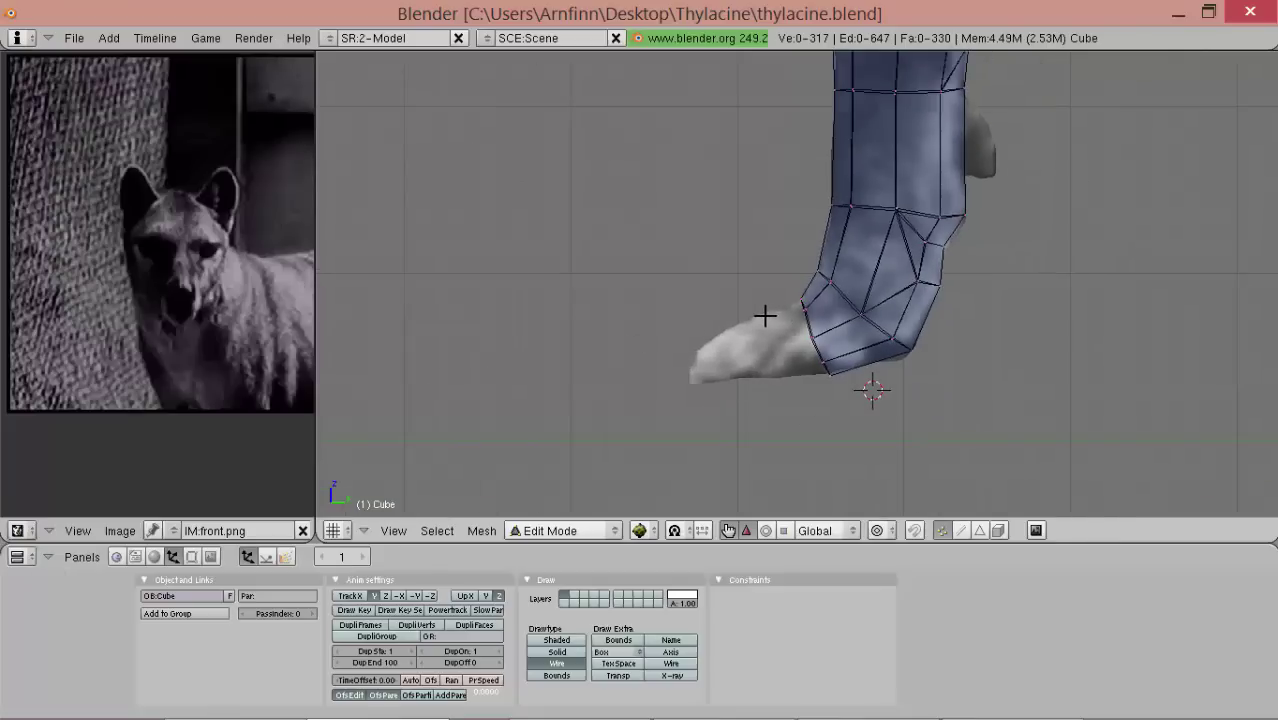
scroll(770, 320, "up", 1)
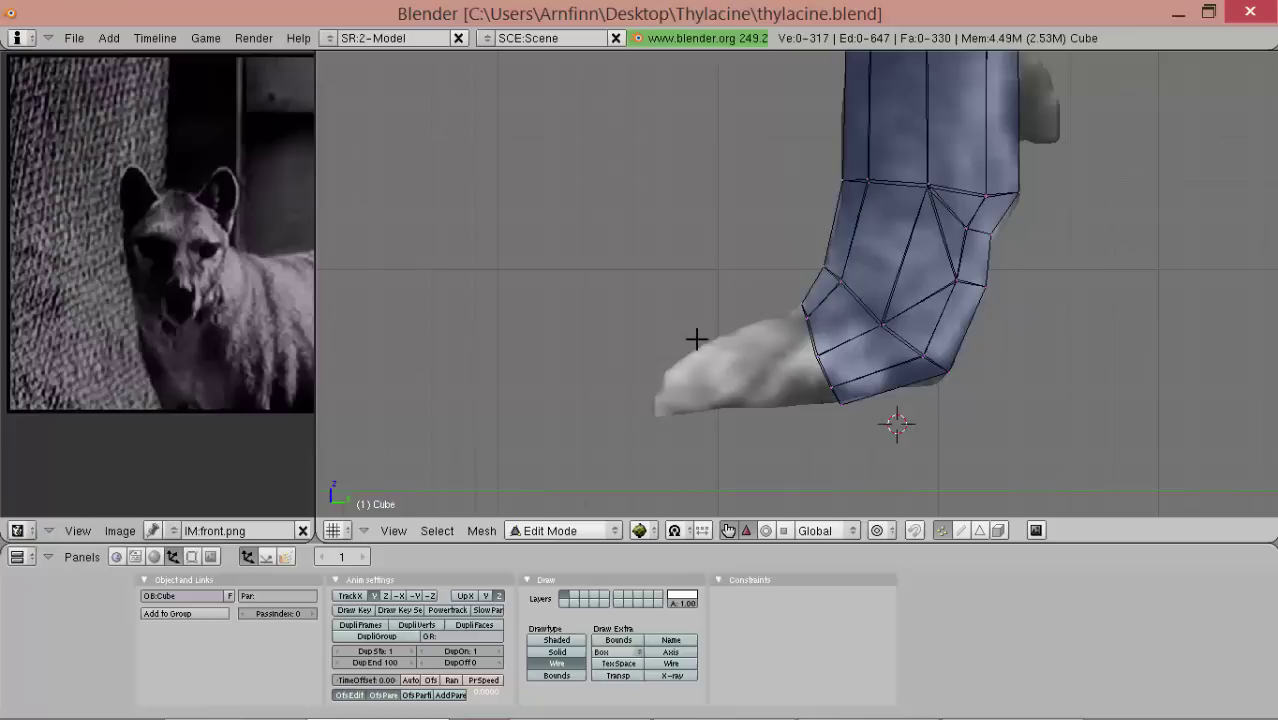
scroll(719, 337, "down", 1)
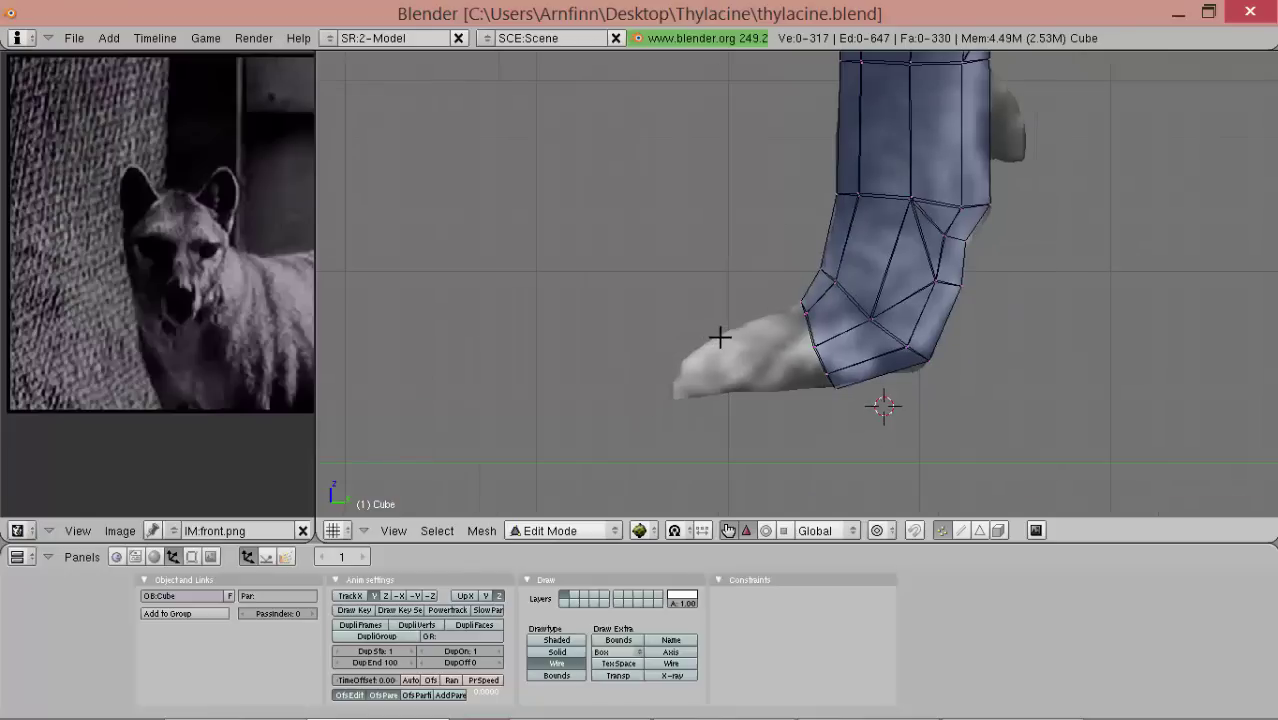
- Leave Edit Mode, switch to the top view and reset the 3D cursor to the origin
key("Tab")
scroll(720, 340, "down", 1)
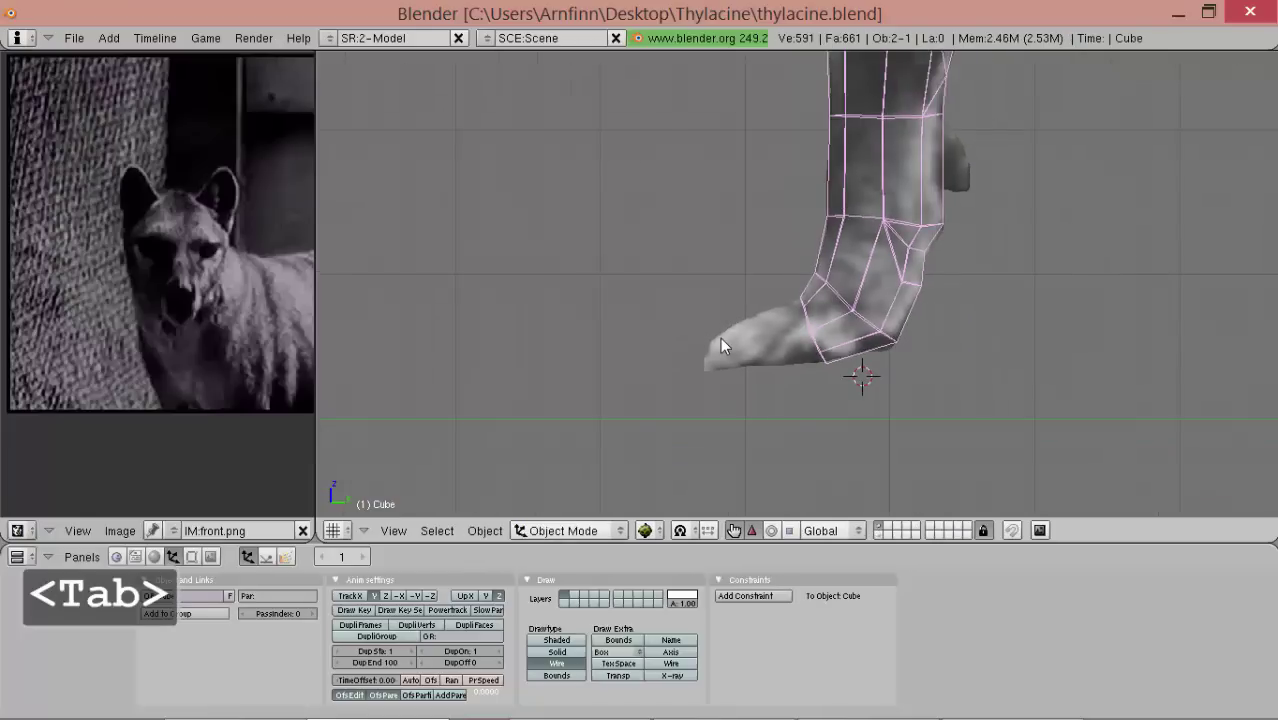
key("KP_7")
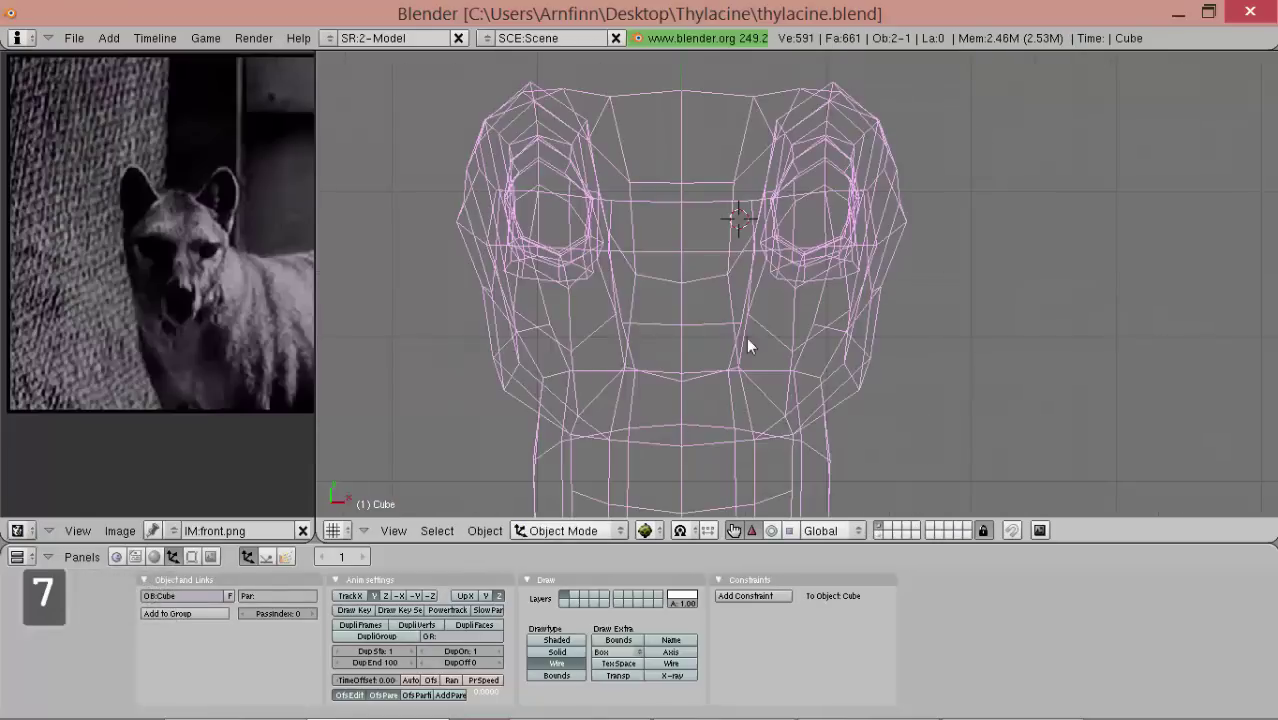
scroll(800, 360, "down", 2)
scroll(795, 224, "up", 3)
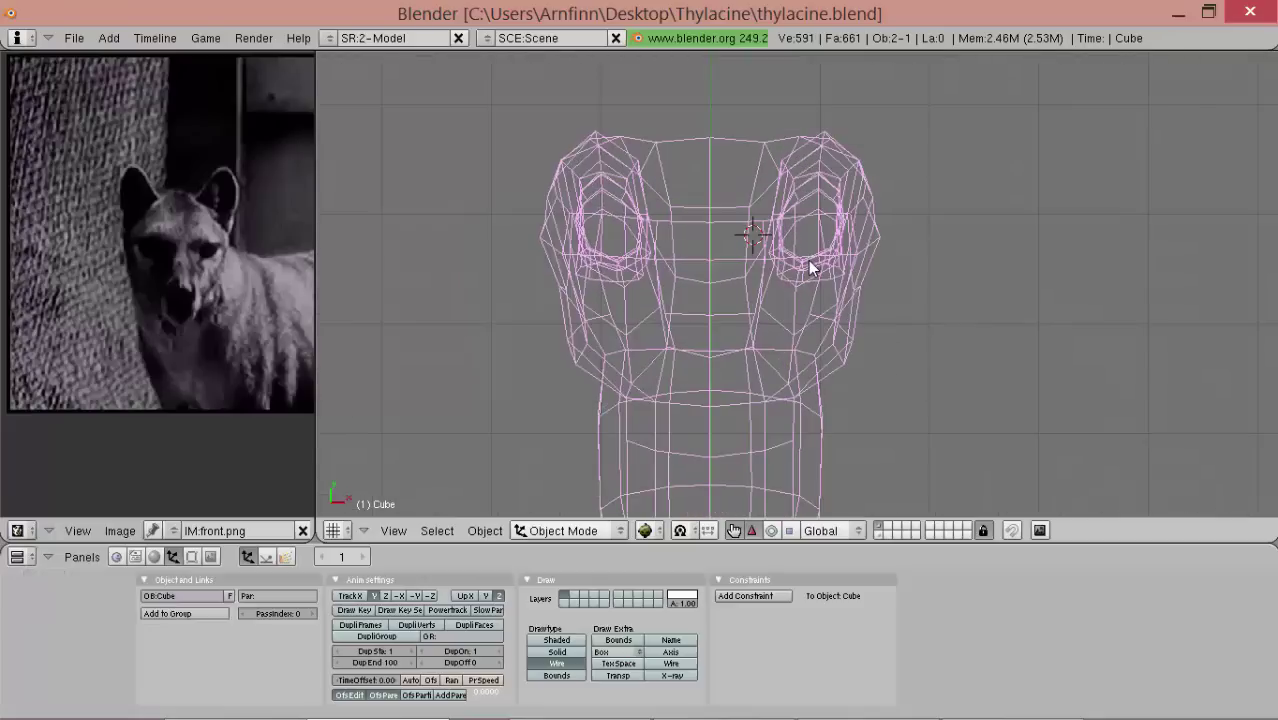
key("shift+c")
left_click_drag(922, 348, 797, 350, "alt+shift")
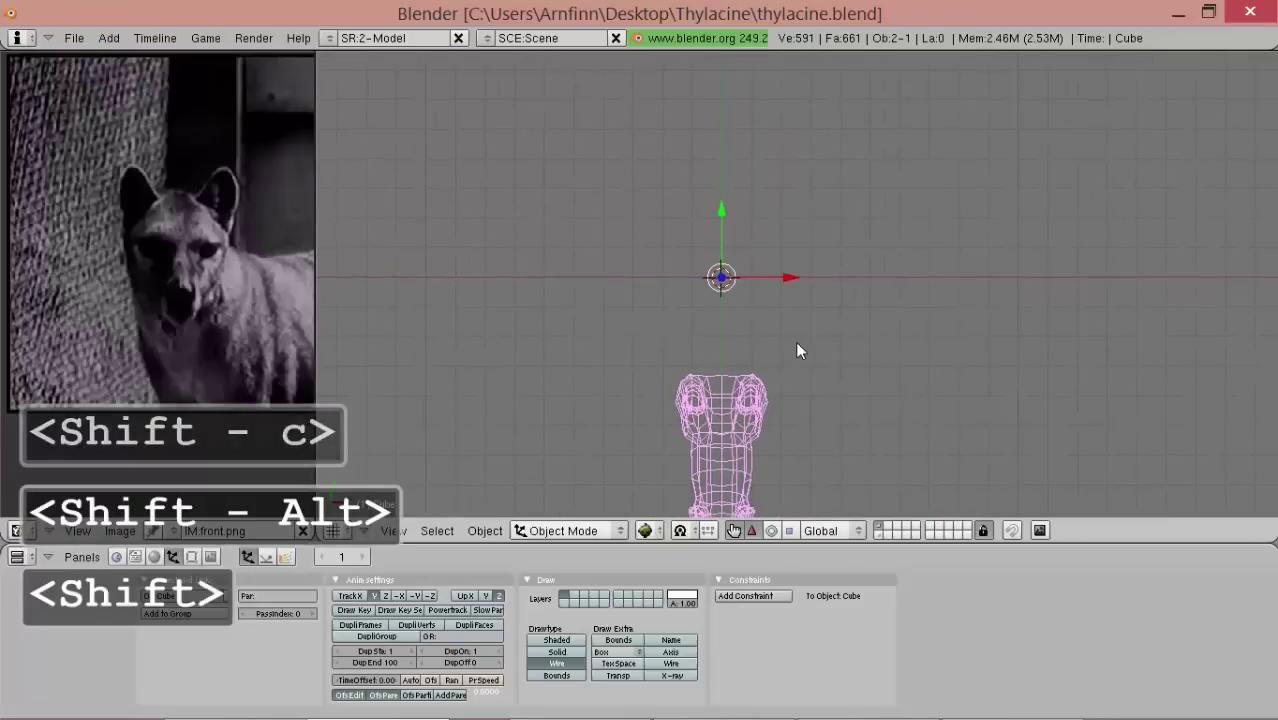
- Add a plane at the origin in the top view, enter Edit Mode and unwrap it
key("space")
left_click(986, 340)
key("Tab")
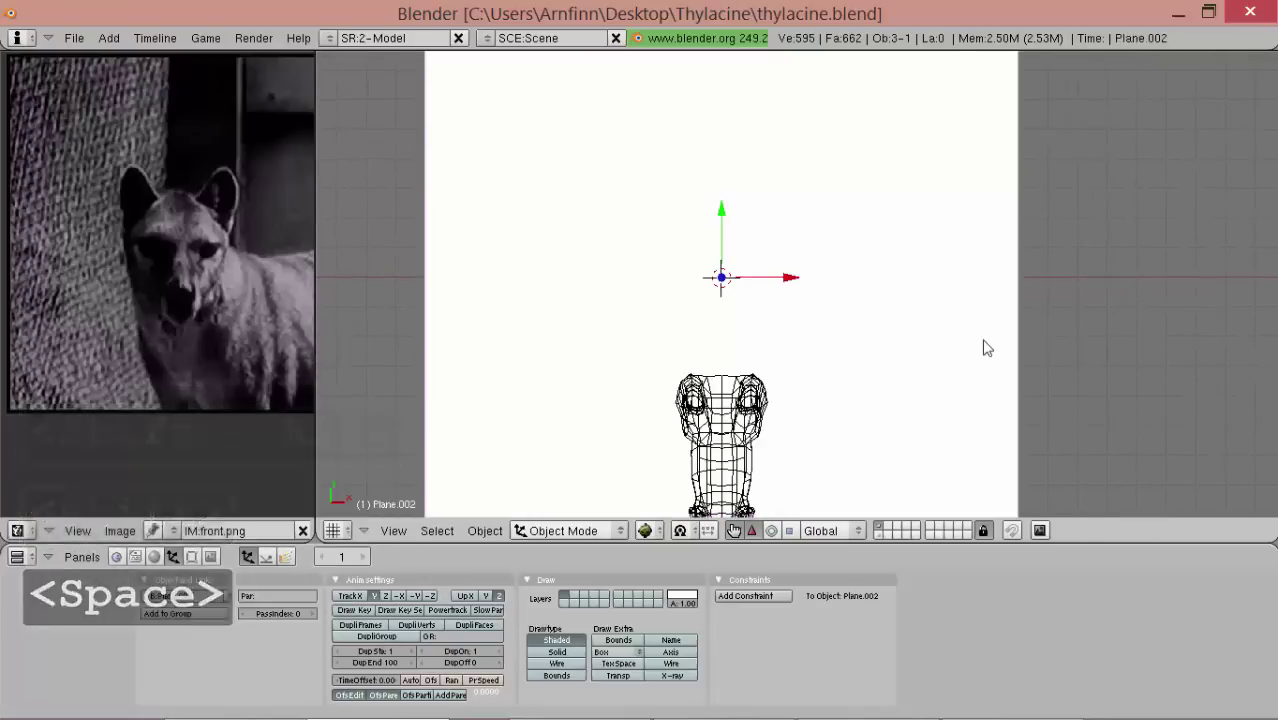
key("Tab")
key("u")
left_click(984, 340)
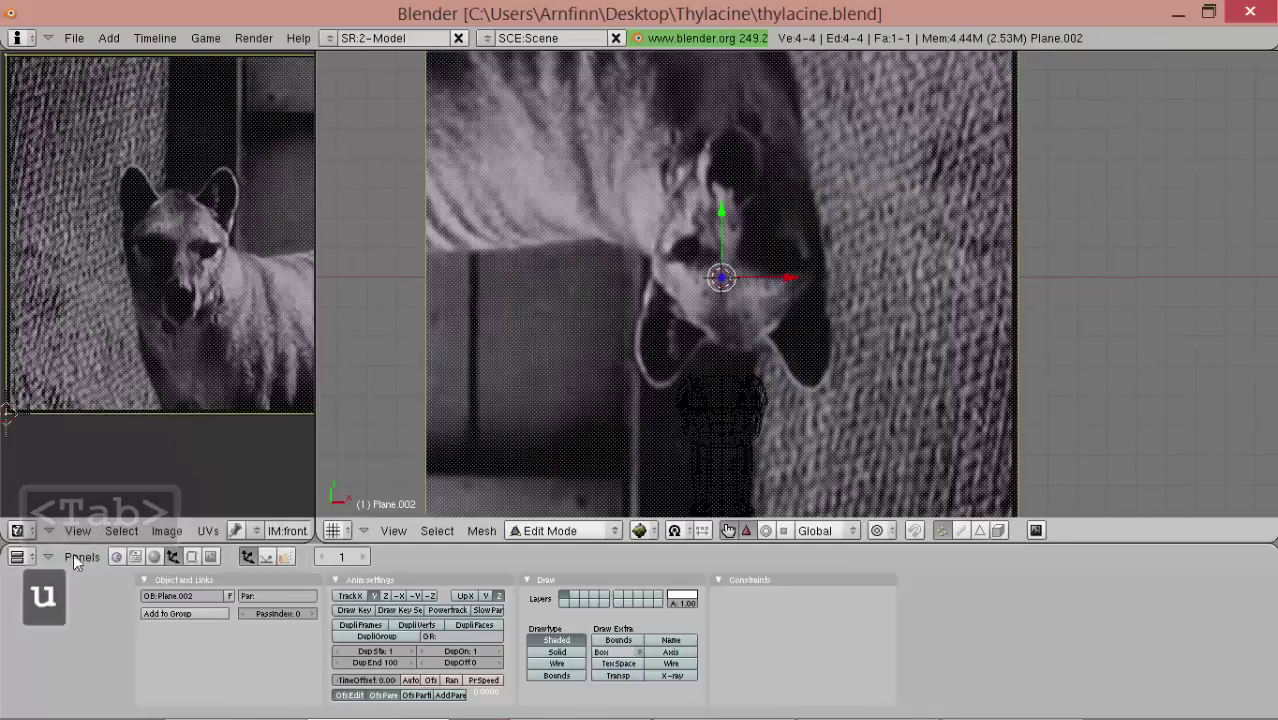
- Open Thylacine-footprint.png as the plane's image, checking the reference thumbnails in the Thylacine folder to find it
left_click(166, 530)
left_click(180, 495)
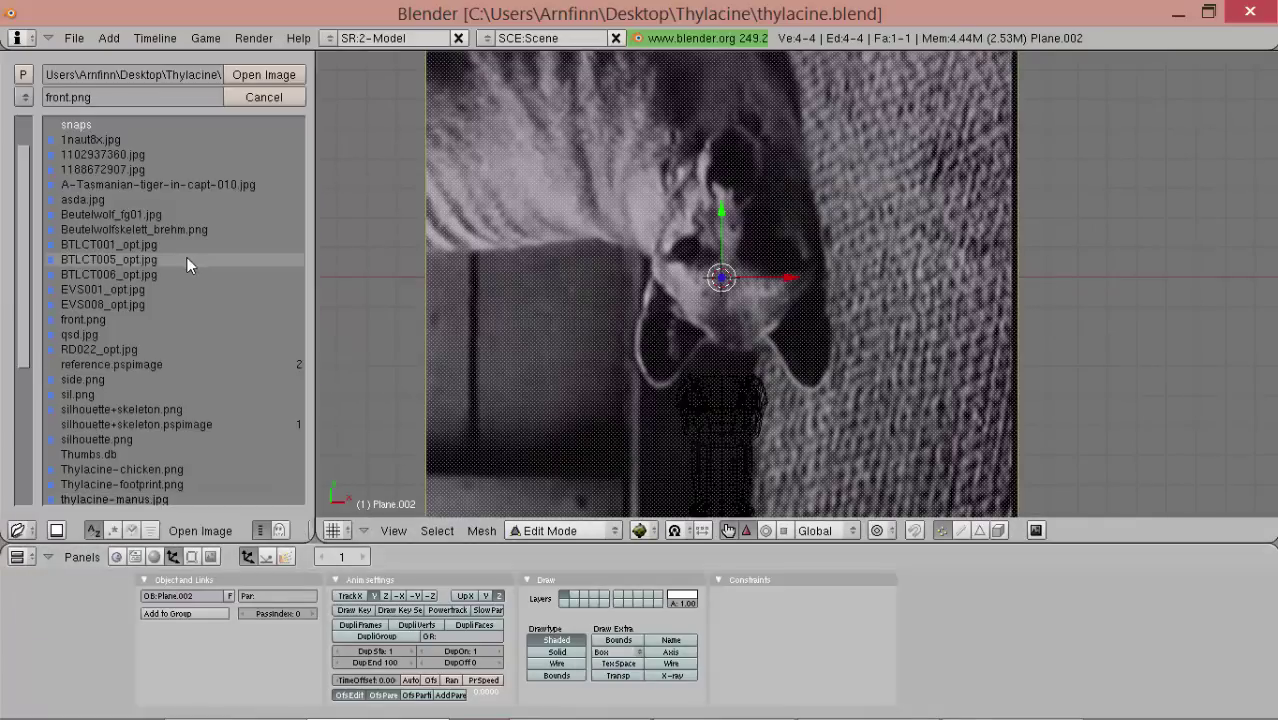
scroll(130, 286, "down", 5)
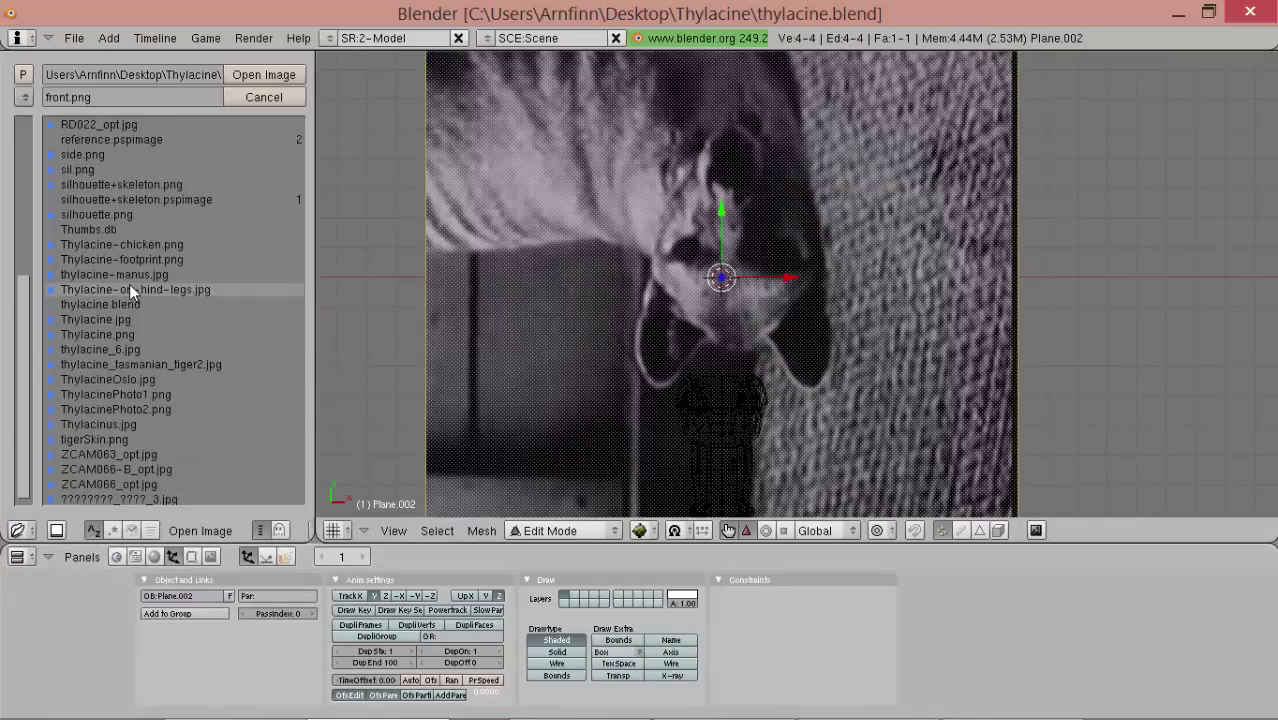
scroll(129, 284, "up", 6)
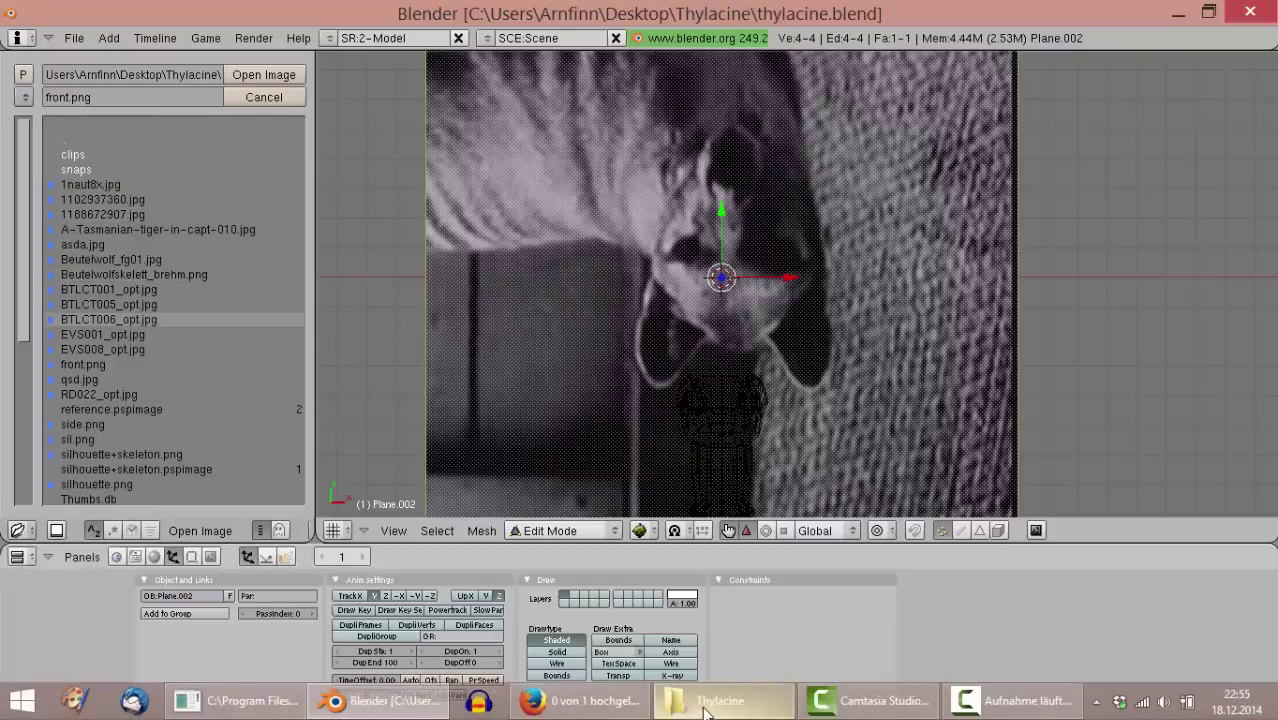
left_click(706, 708)
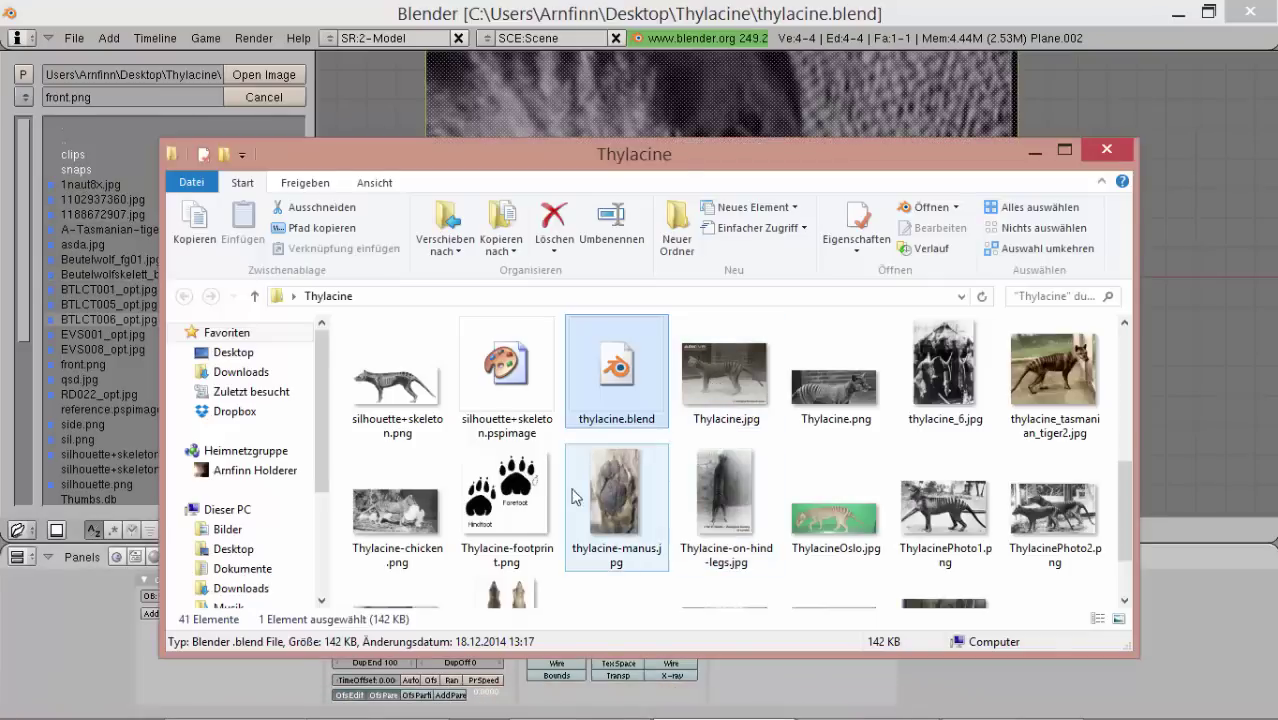
left_click(542, 4)
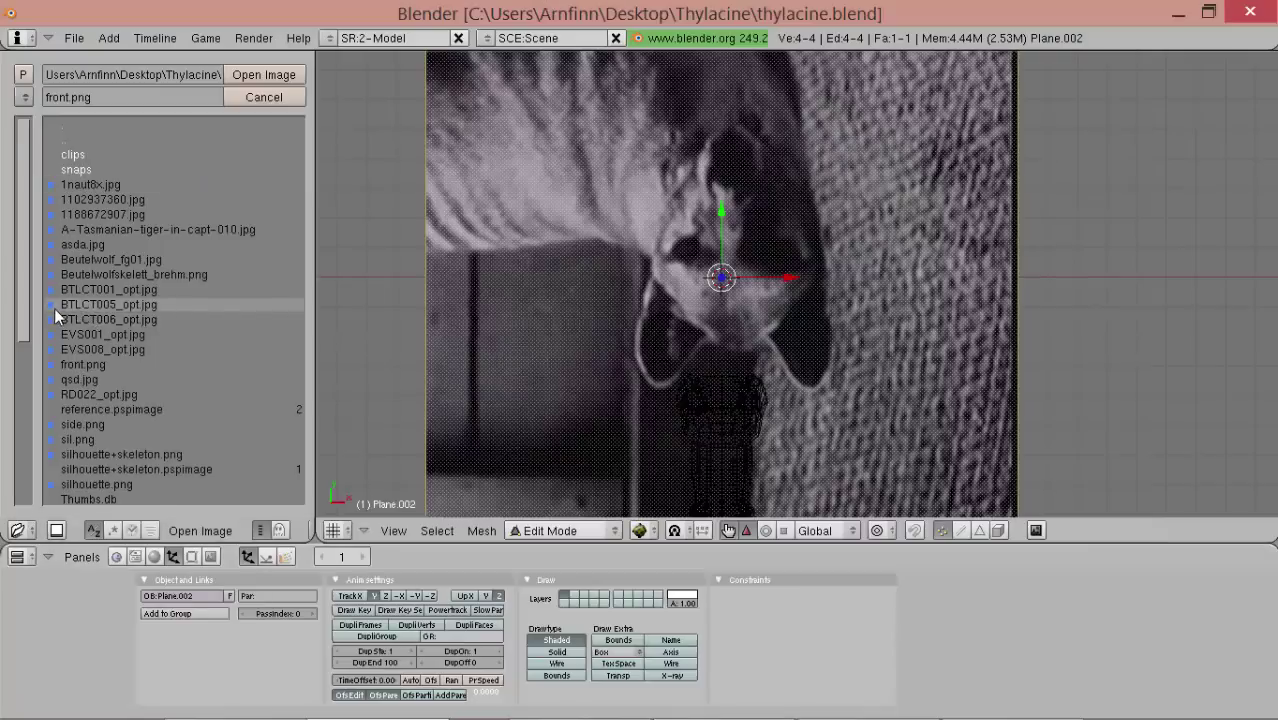
scroll(57, 316, "down", 4)
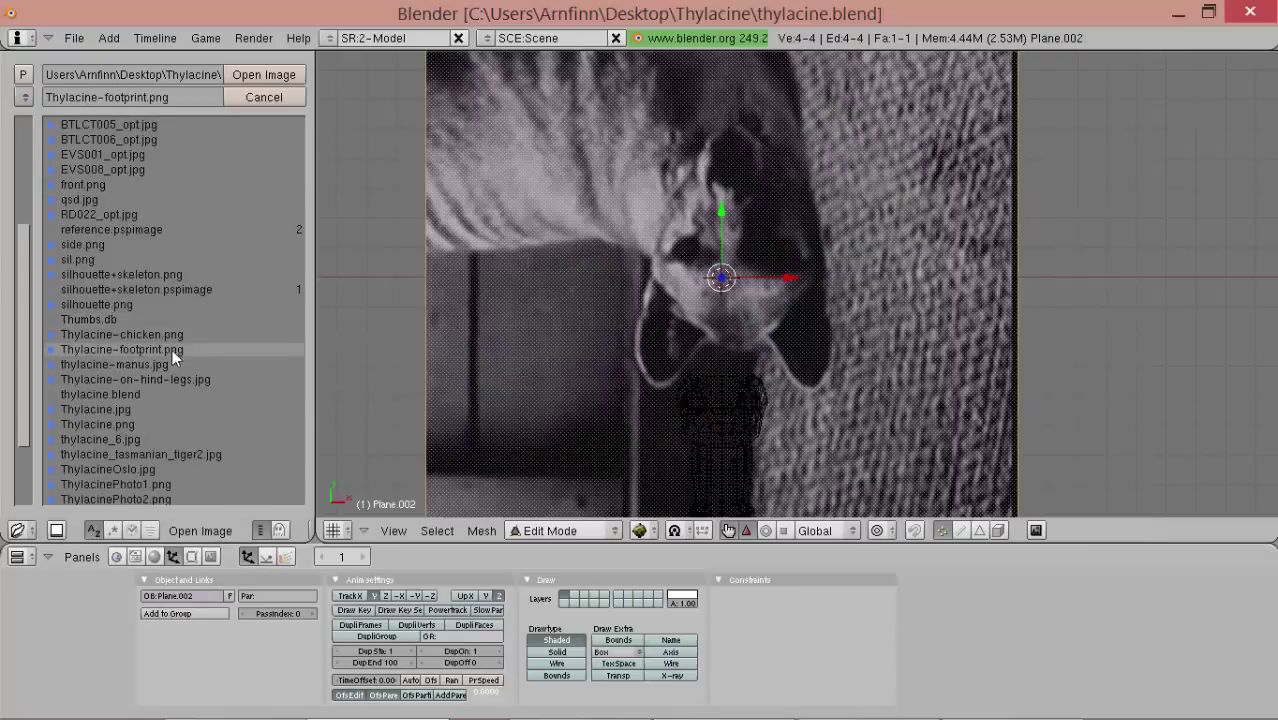
left_click(252, 80)
- Unwrap the plane again so its UVs match the footprint image
key("u")
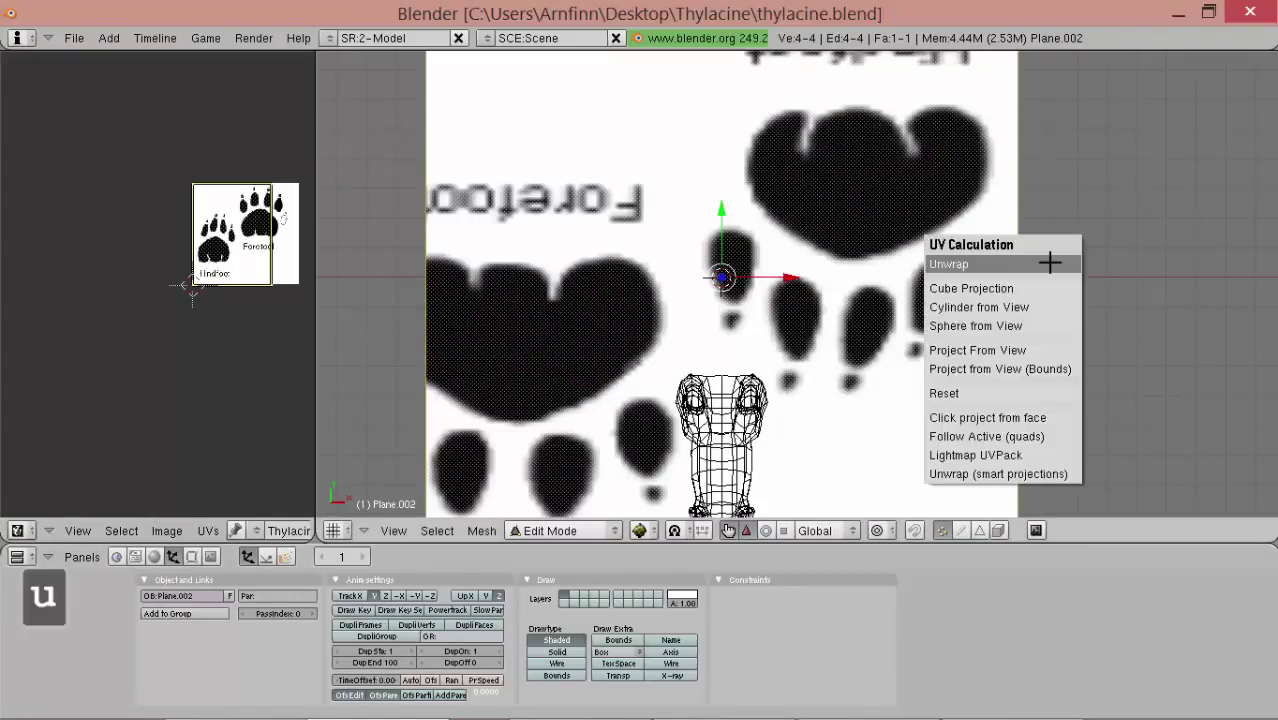
left_click(1049, 262)
middle_click_drag(250, 318, 118, 377)
scroll(168, 357, "up", 2)
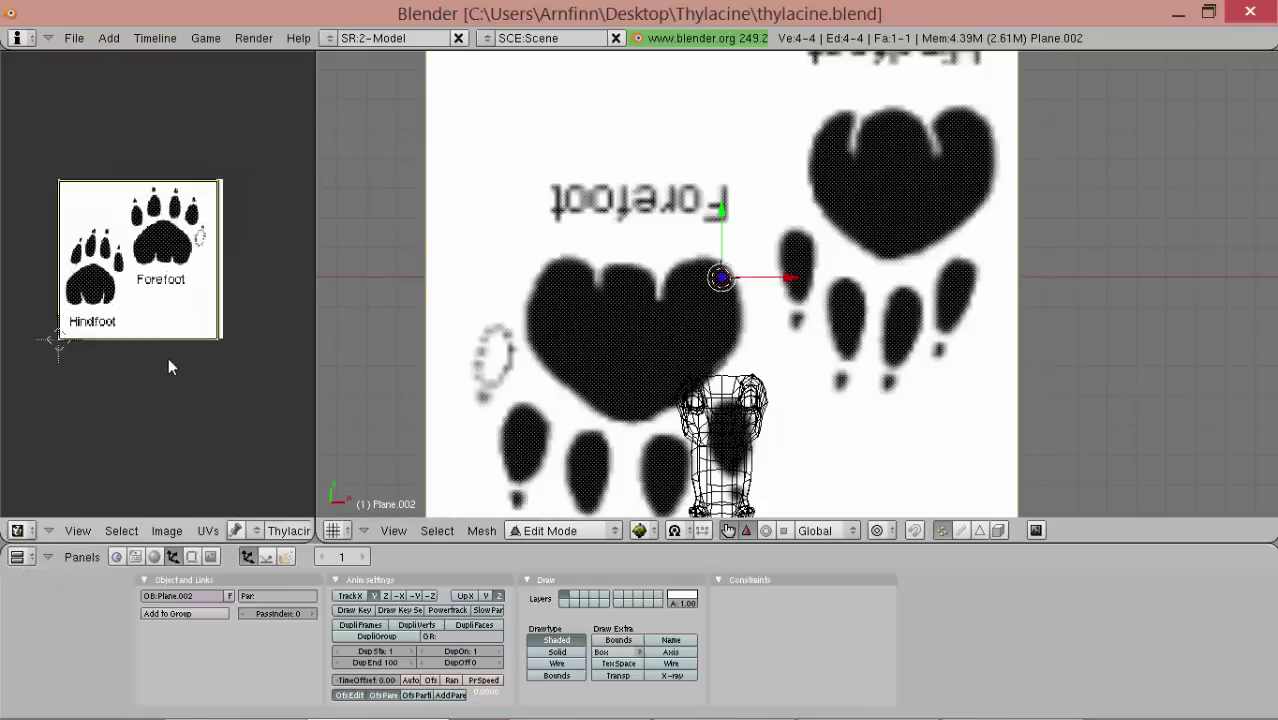
- Scale the footprint plane down and move it so the Forefoot print lies under the front leg at positive X
key("g")
key("Escape")
key("s")
left_click(788, 352)
left_click_drag(750, 337, 754, 216, "alt+shift")
scroll(708, 197, "up", 4)
key("g")
left_click(789, 420)
scroll(799, 255, "up", 3)
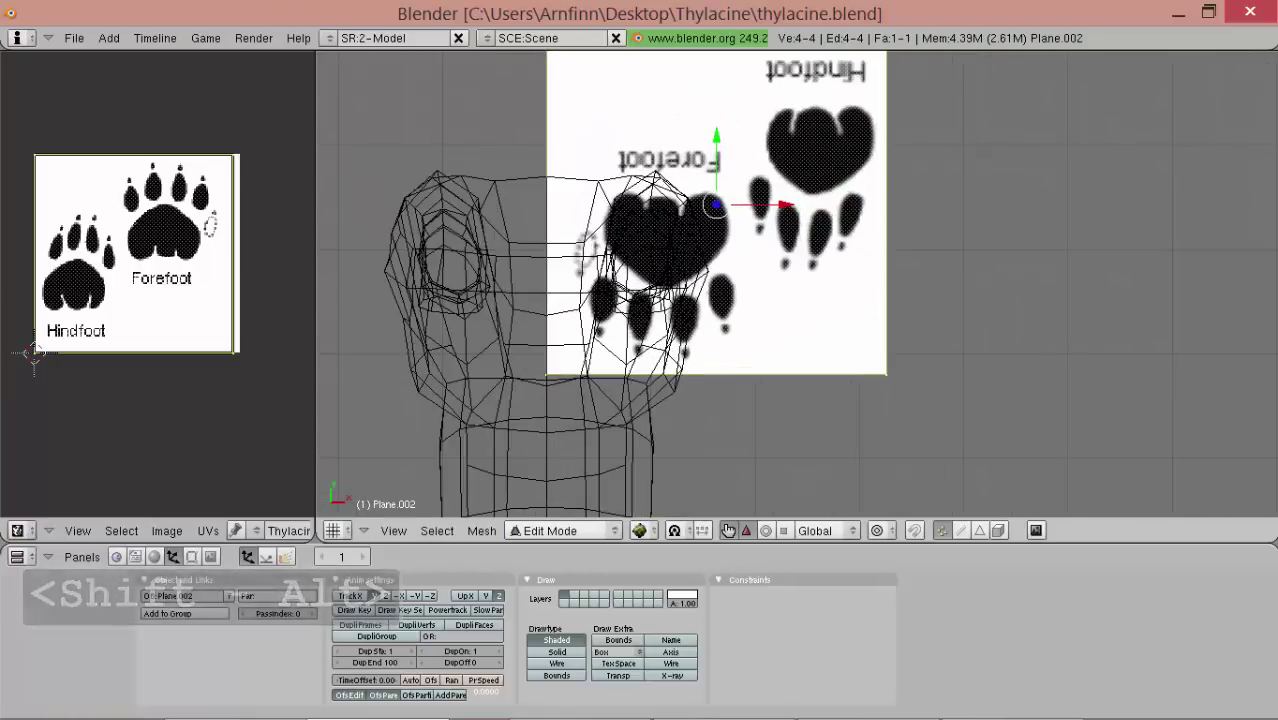
key("g")
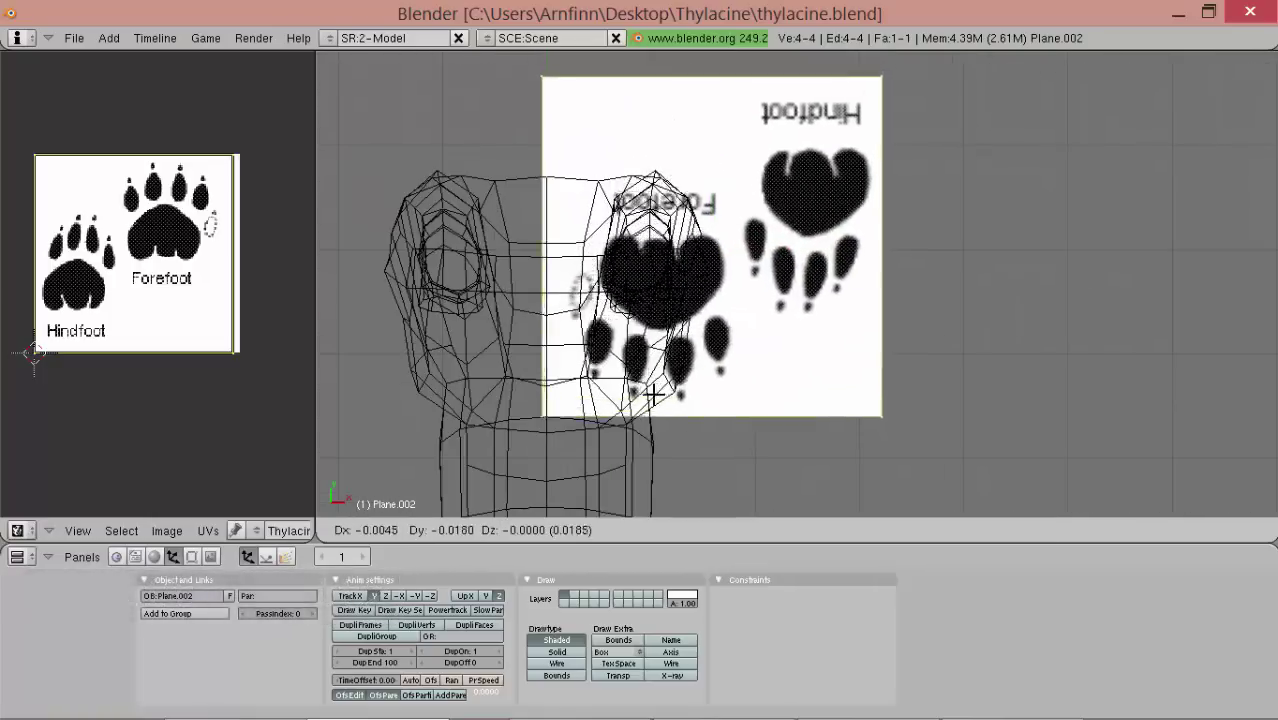
key("Return")
- Set the pivot to the 3D Cursor placed on the forefoot pad and shrink the footprint plane around it
left_click(675, 530)
left_click(745, 467)
key("s")
left_click(729, 399)
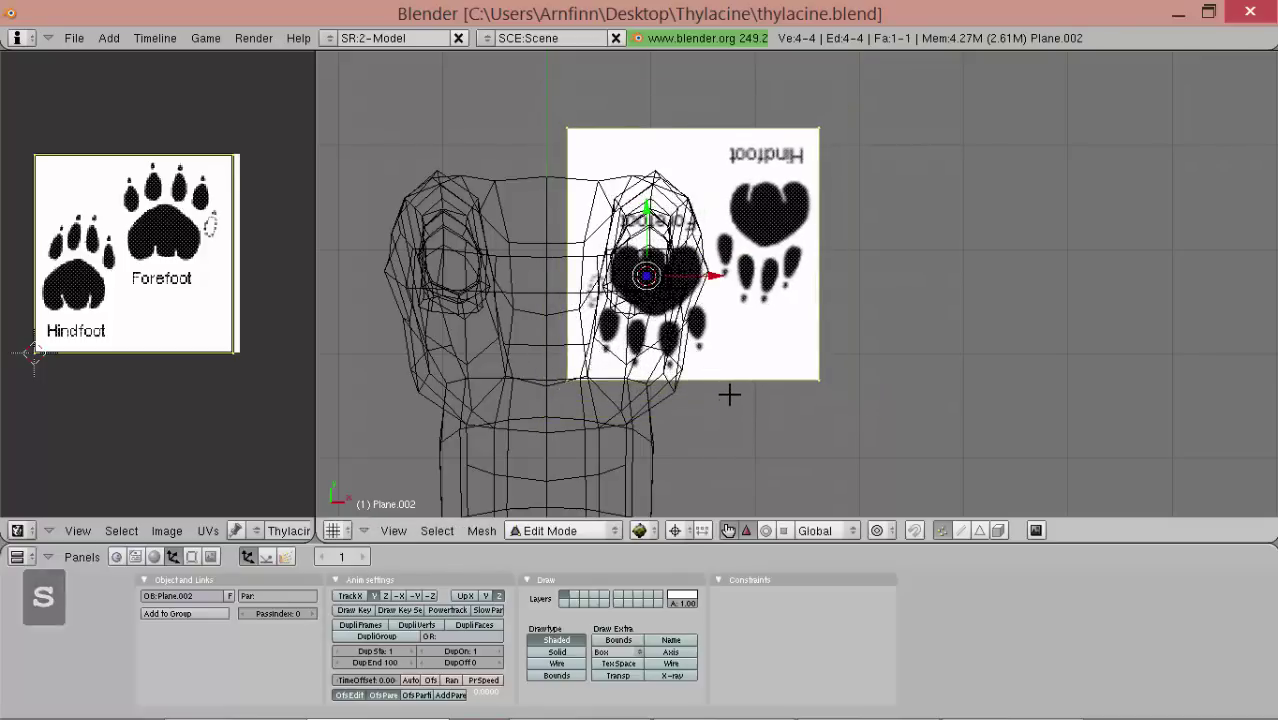
- Examine the footprint plane's placement beneath the front leg against the side reference from several angles
key("KP_3")
scroll(729, 394, "down", 4)
left_click_drag(792, 424, 842, 329, "alt+shift")
scroll(790, 295, "up", 3)
scroll(842, 329, "down", 4)
key("Tab")
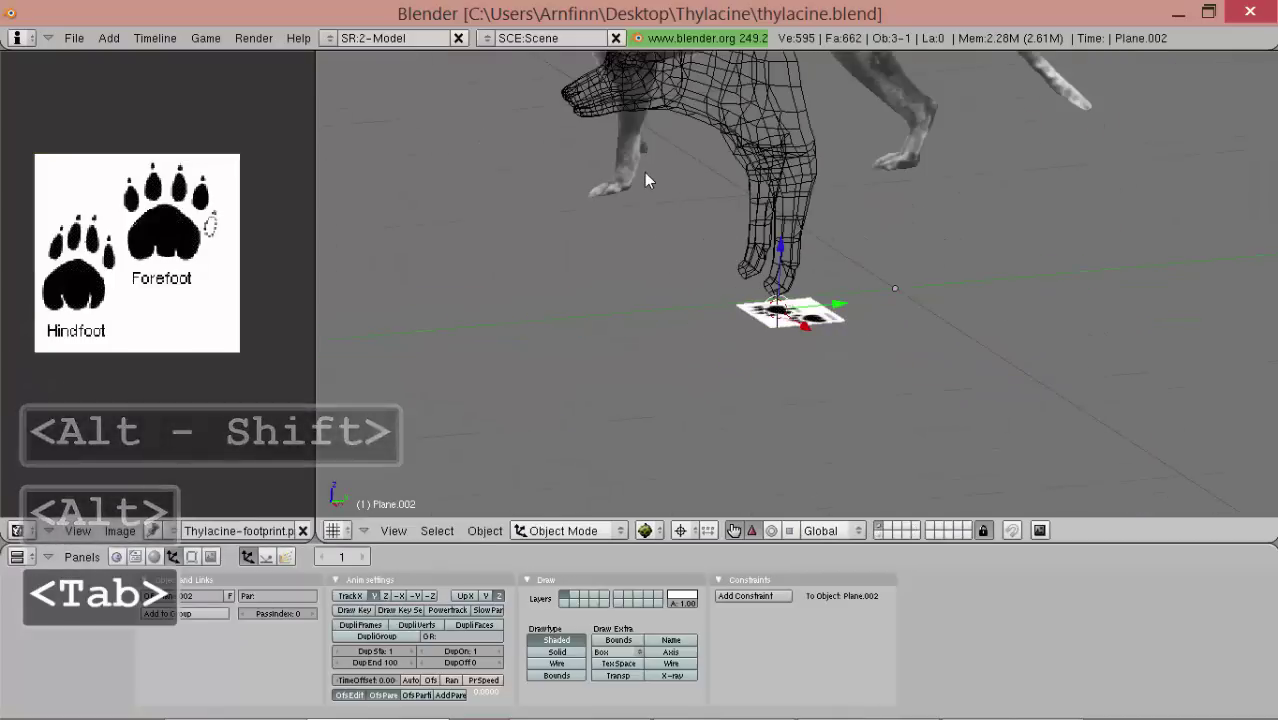
right_click(648, 180)
scroll(662, 207, "down", 3)
middle_click_drag(757, 189, 800, 286)
key("Tab")
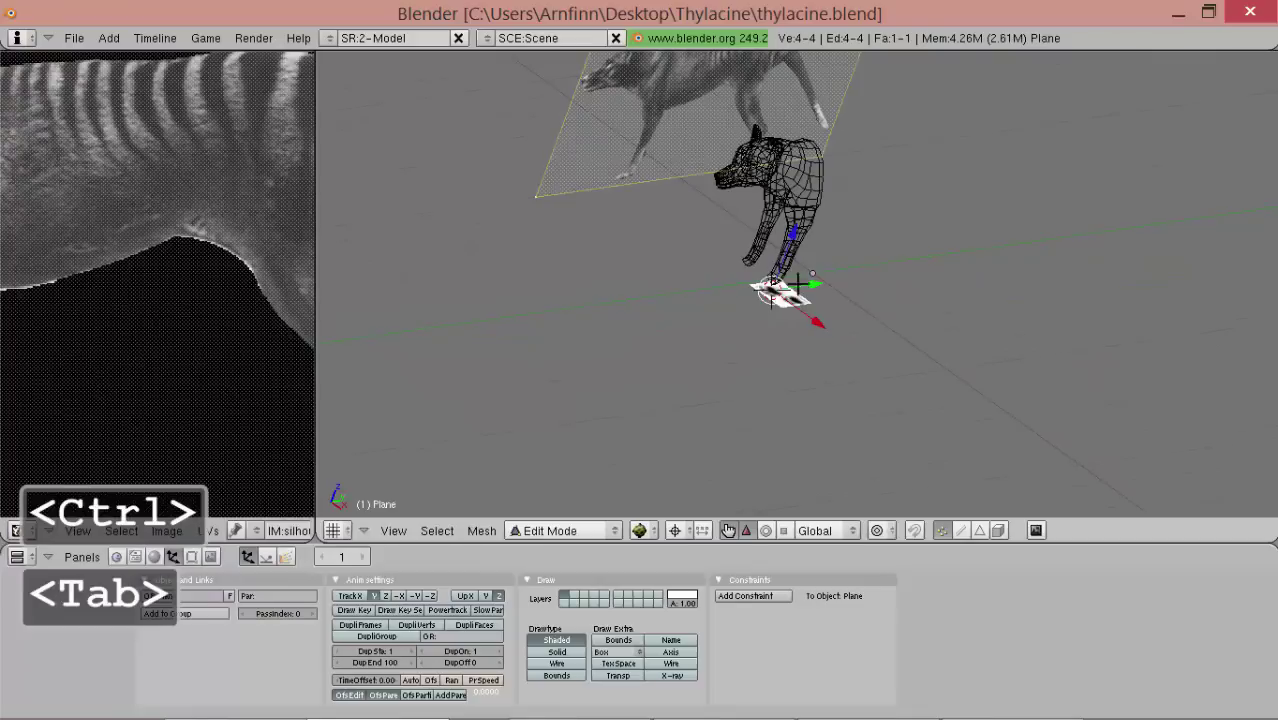
left_click_drag(816, 319, 907, 397, "ctrl")
key("Tab")
scroll(779, 299, "up", 5)
middle_click_drag(766, 307, 856, 372)
- Select the footprint plane and shift it along Y and X to line the Forefoot print up with the leg
right_click(762, 322)
scroll(755, 328, "up", 5)
middle_click_drag(856, 372, 730, 308)
key("Tab")
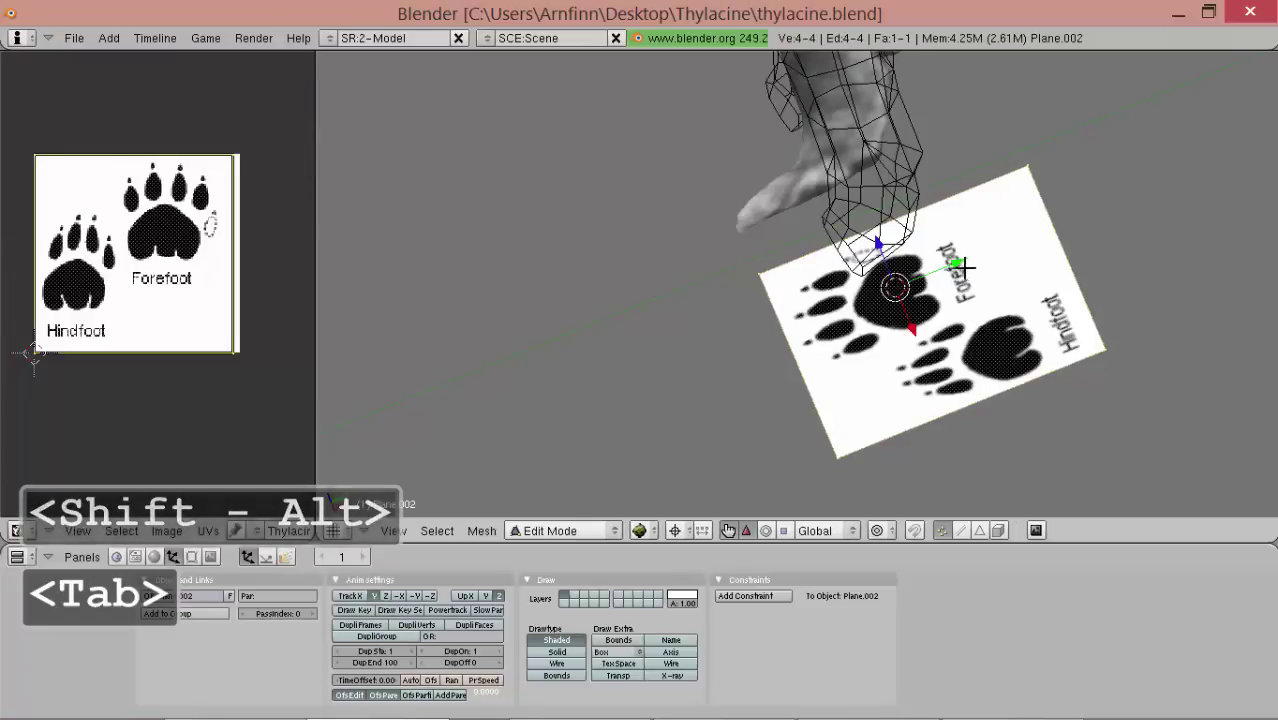
left_click_drag(959, 269, 935, 272)
middle_click_drag(893, 287, 809, 330)
key("g")
key("x")
left_click(765, 262)
key("KP_7")
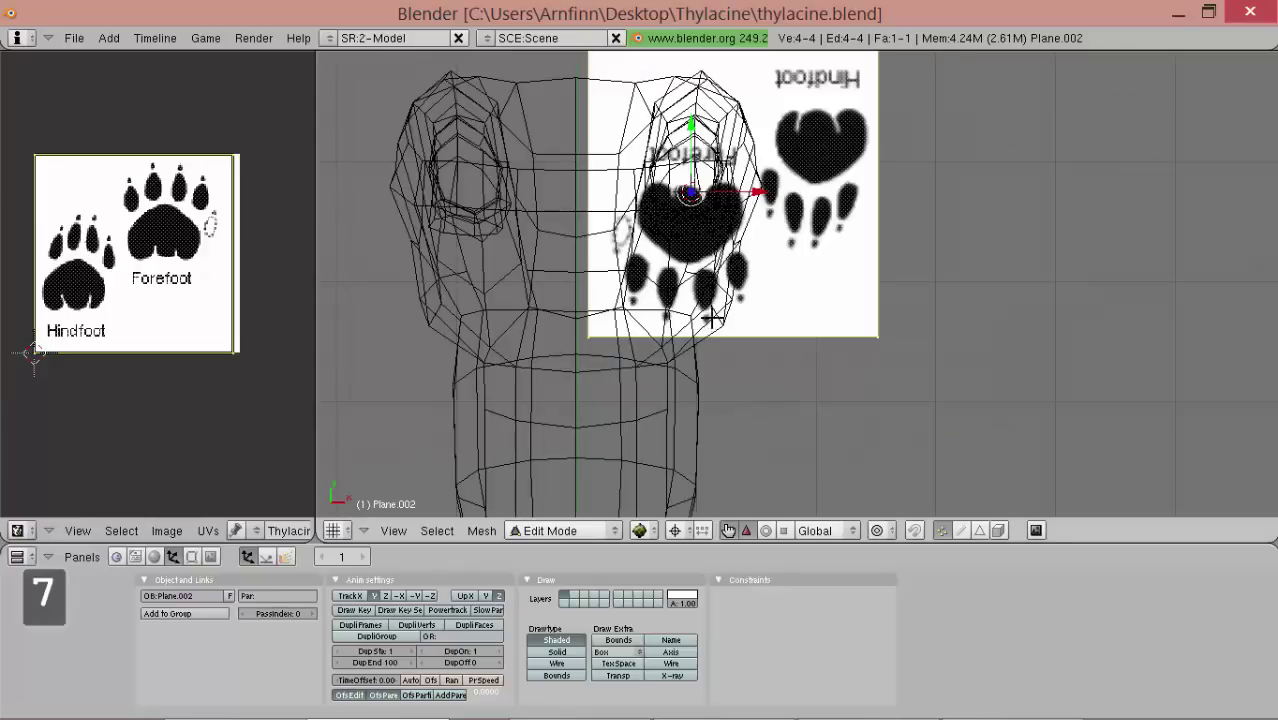
key("KP_3")
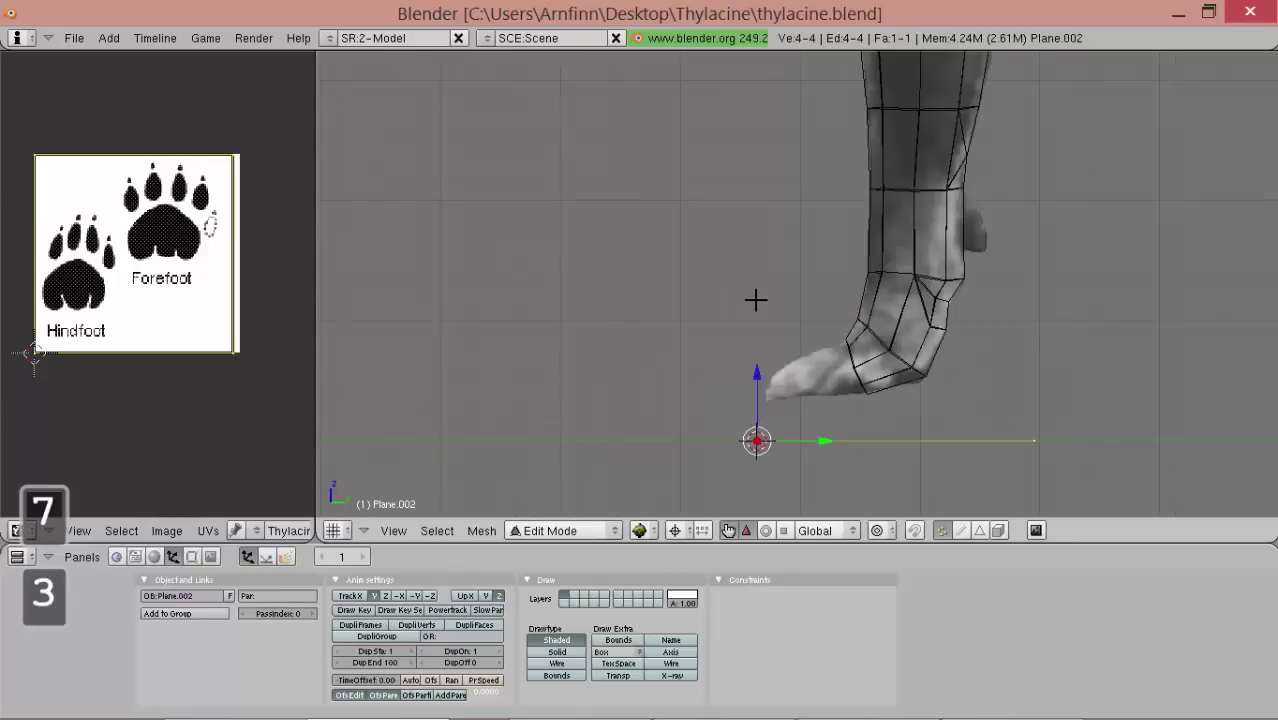
- Shrink the footprint plane slightly around the 3D cursor below the reference paw's toe tip, check the fit and leave Edit Mode
middle_click_drag(756, 297, 814, 364)
key("s")
left_click(921, 263)
middle_click_drag(921, 263, 925, 251)
middle_click_drag(836, 295, 820, 334)
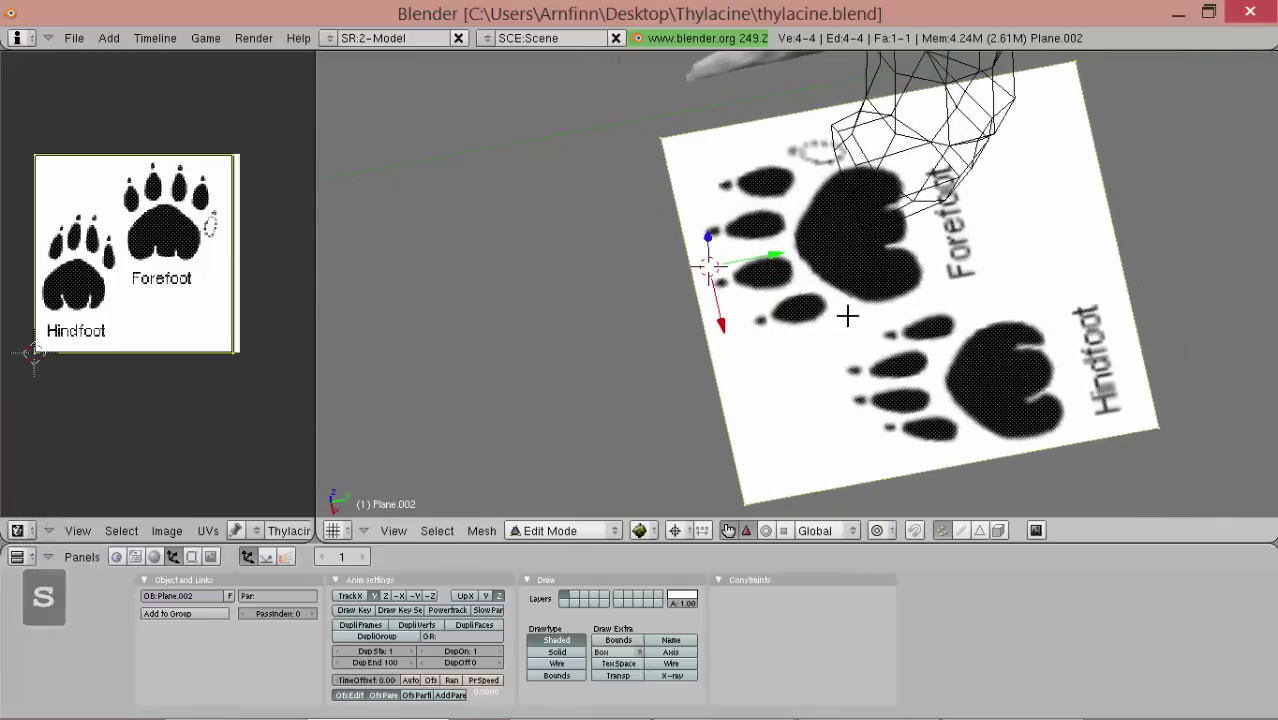
mouse_move(806, 334)
left_mouse_down("alt+shift")
mouse_move(798, 361)
mouse_move(790, 341)
left_mouse_up("alt+shift")
scroll(792, 361, "down", 1)
middle_click_drag(789, 341, 771, 188)
key("s")
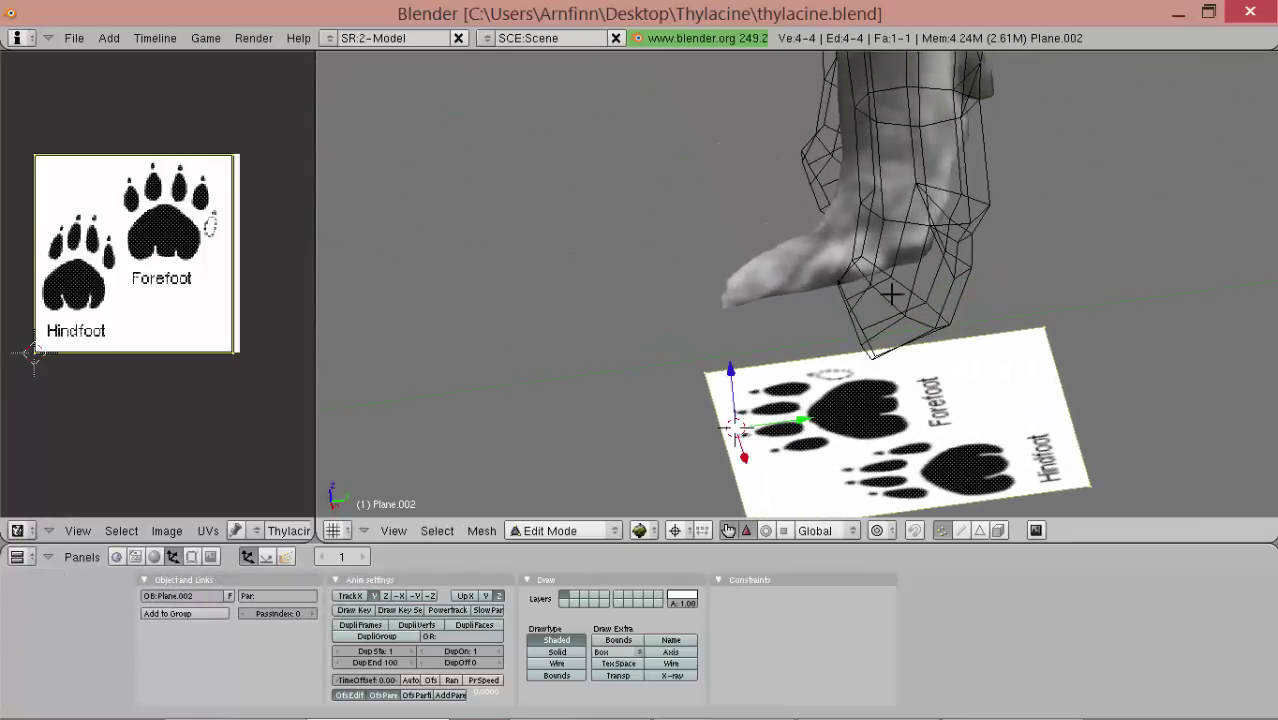
middle_click_drag(889, 293, 747, 328)
key("KP_3")
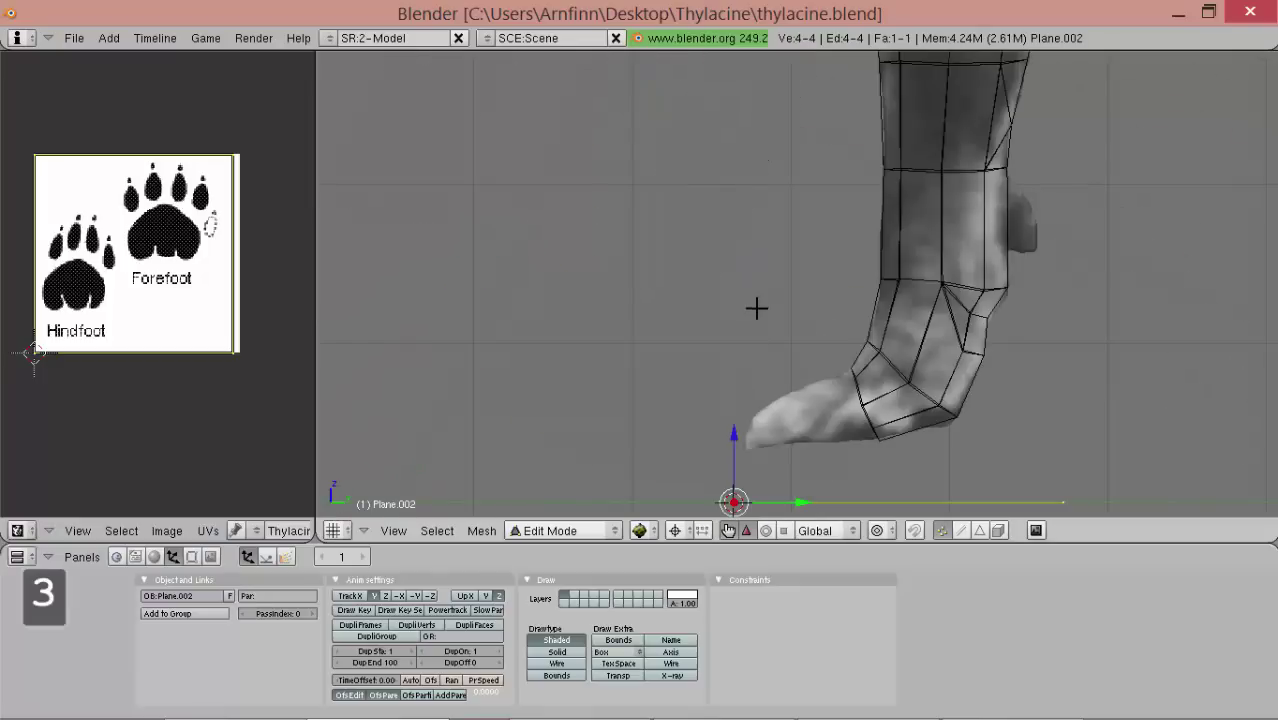
left_click_drag(766, 340, 750, 294, "alt+shift")
key("Tab")
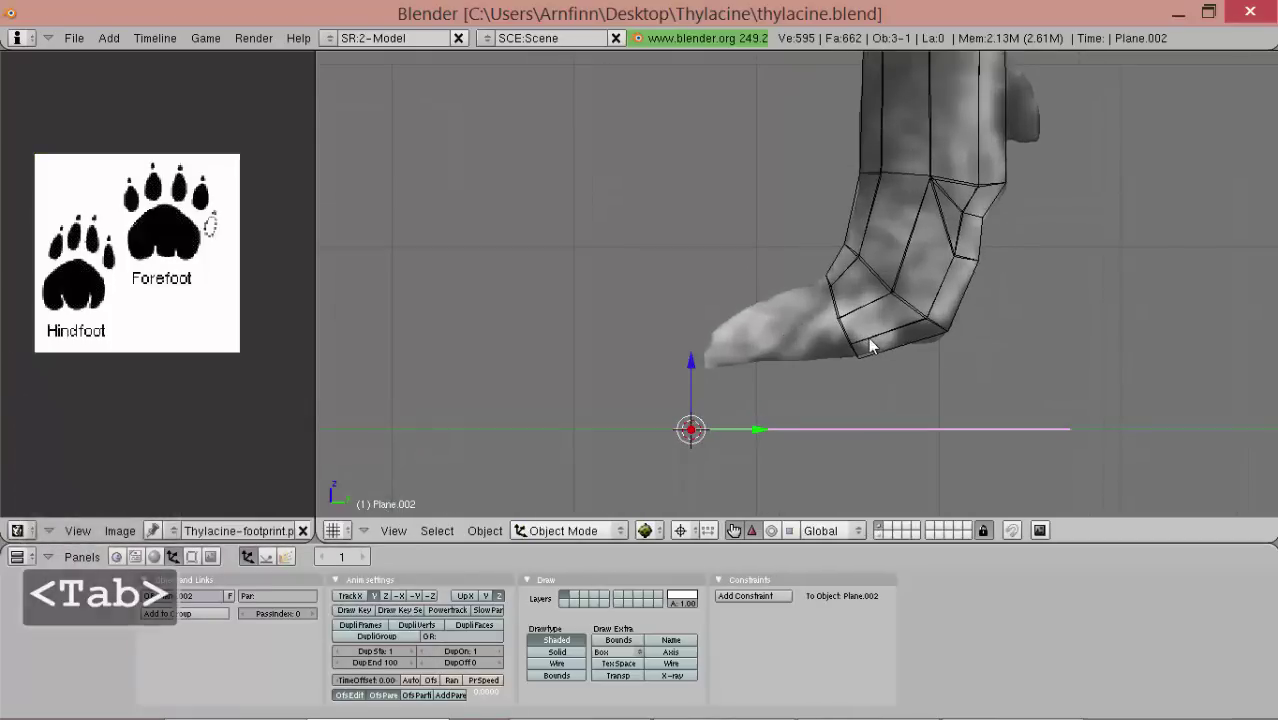
- Select the thylacine mesh and enter Edit Mode on it
right_click(855, 348)
left_click_drag(845, 352, 797, 417, "alt")
left_click_drag(697, 378, 758, 351, "alt")
key("Tab")
key("Tab")
right_click(748, 372)
key("Tab")
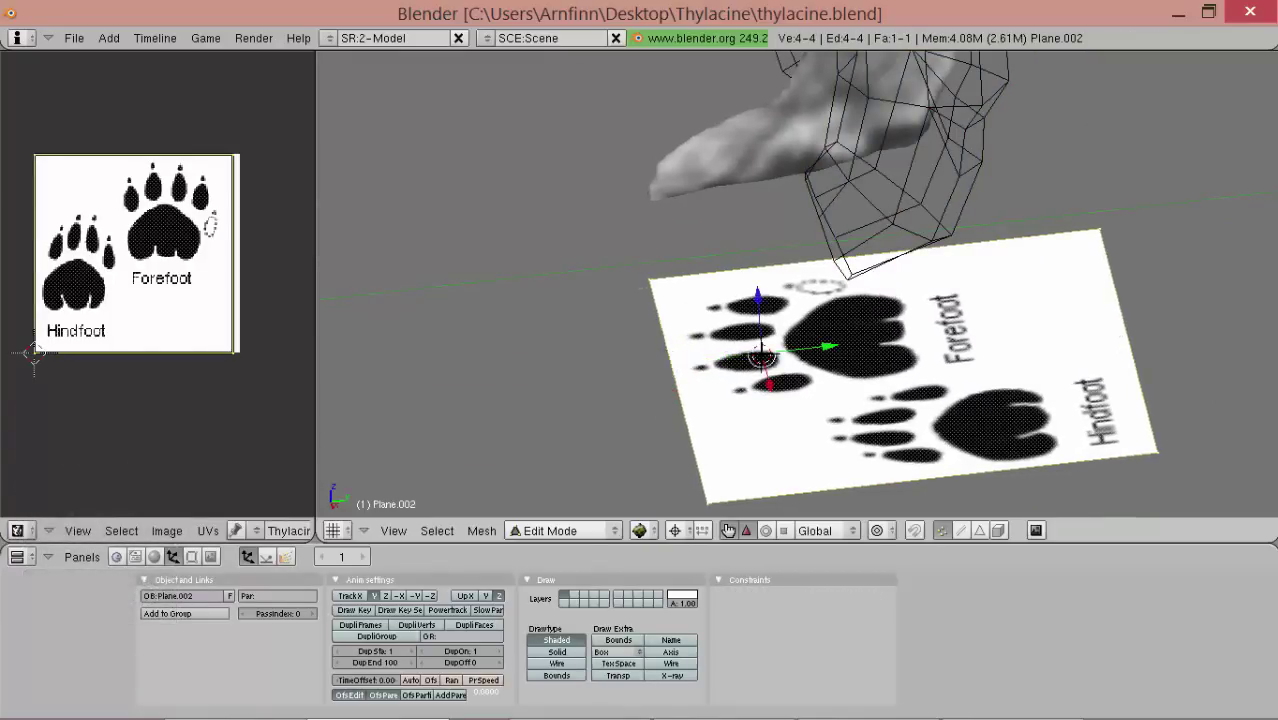
key("Tab")
right_click(827, 217)
key("Tab")
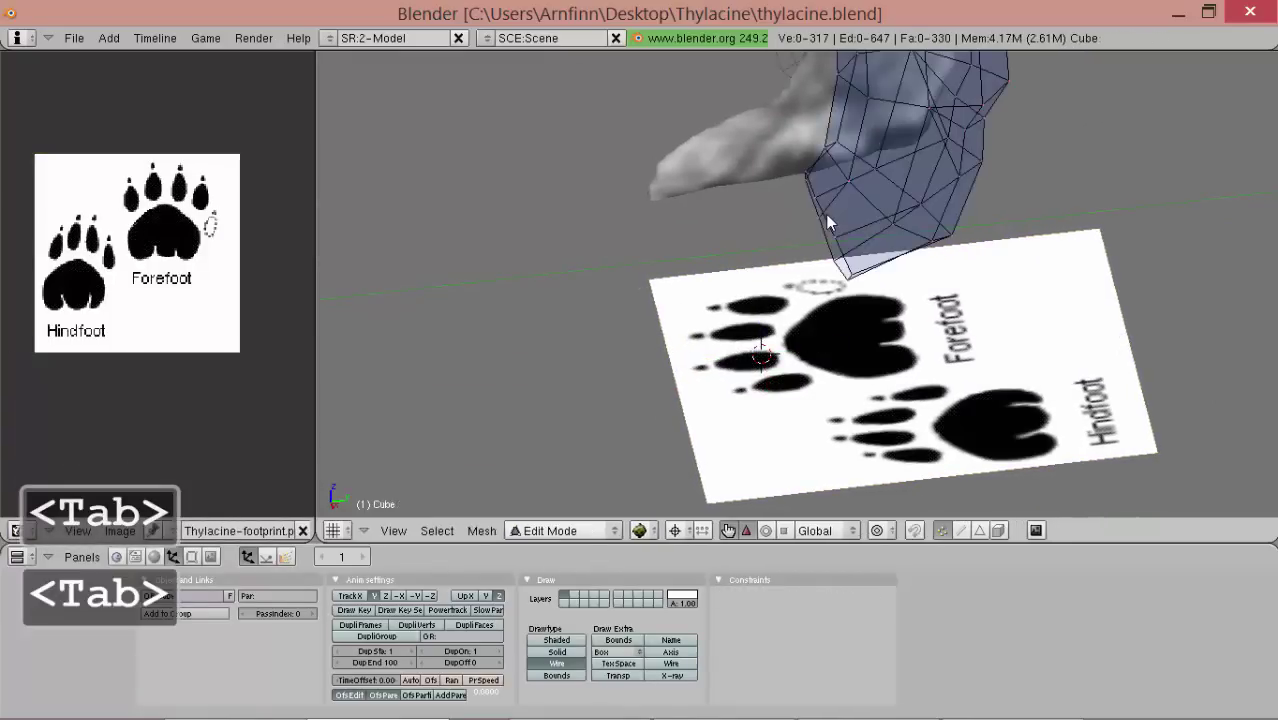
- Hide the head, body and upper front leg of the mesh, leaving only the lower leg and paw
scroll(806, 253, "down", 2)
key("KP_7")
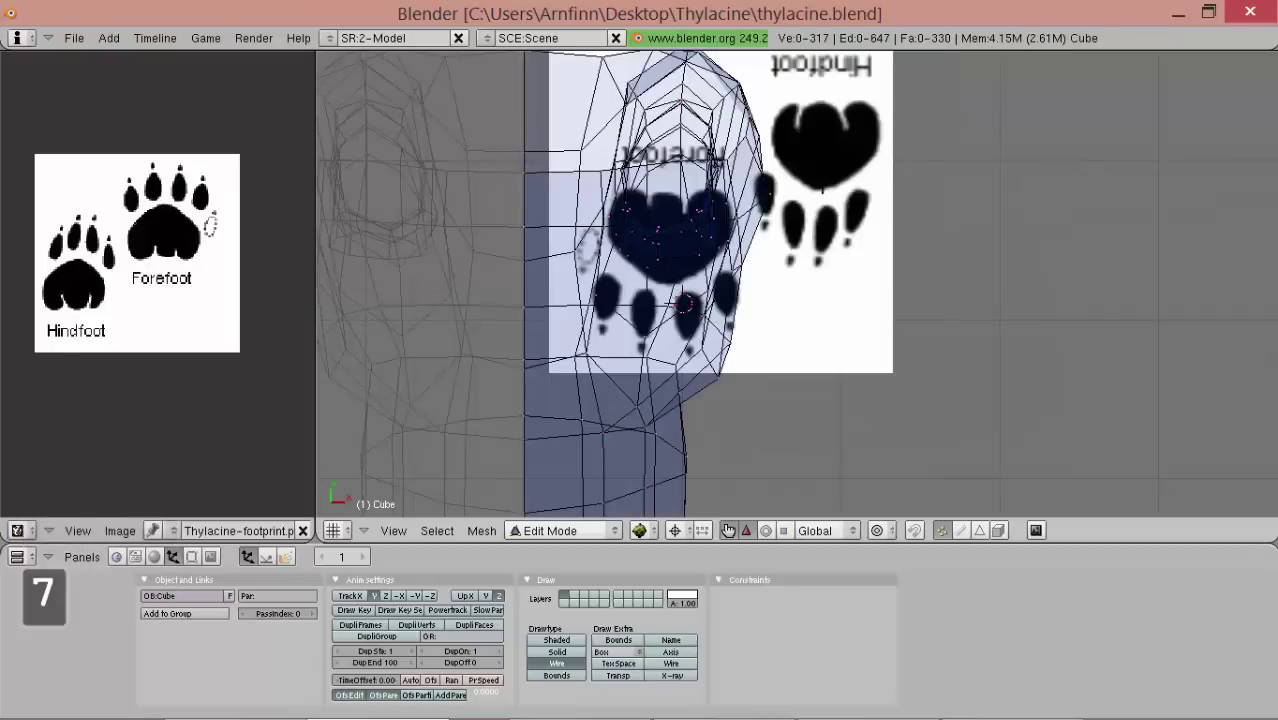
scroll(776, 268, "down", 4)
middle_click_drag(796, 288, 659, 282)
scroll(662, 282, "down", 2)
right_click(786, 279)
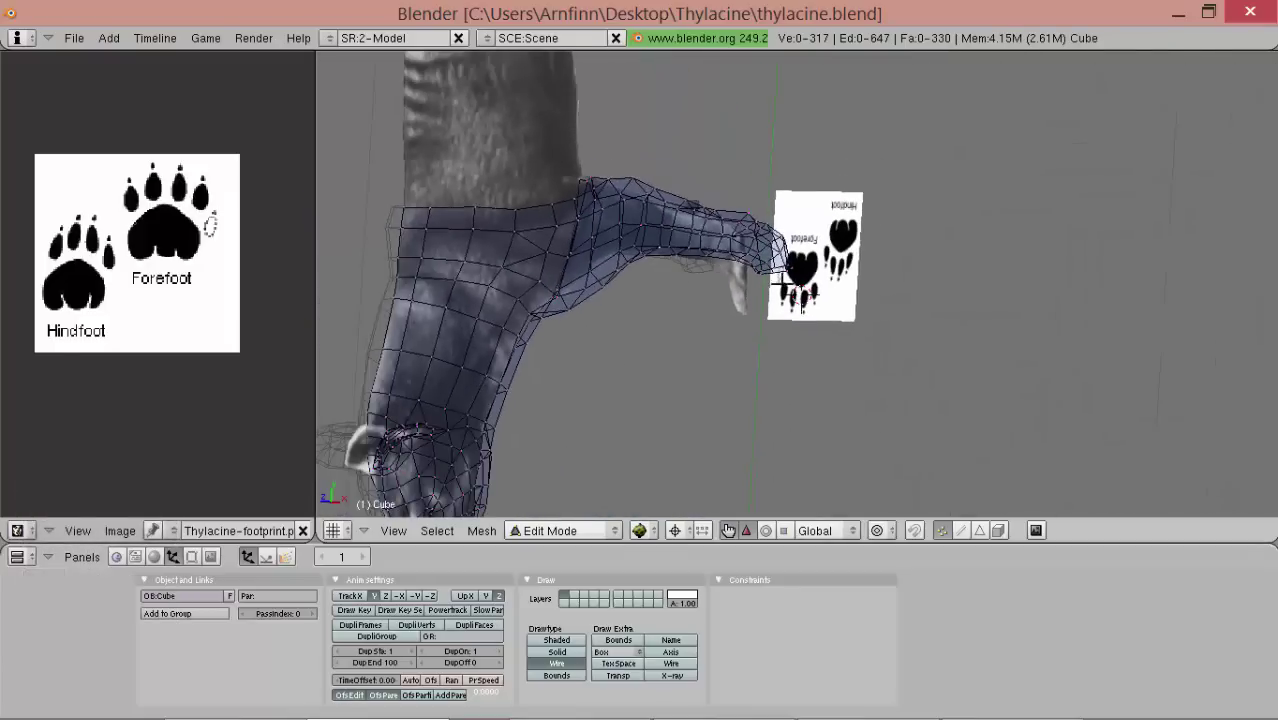
middle_click_drag(785, 283, 690, 245)
middle_click_drag(729, 284, 740, 315)
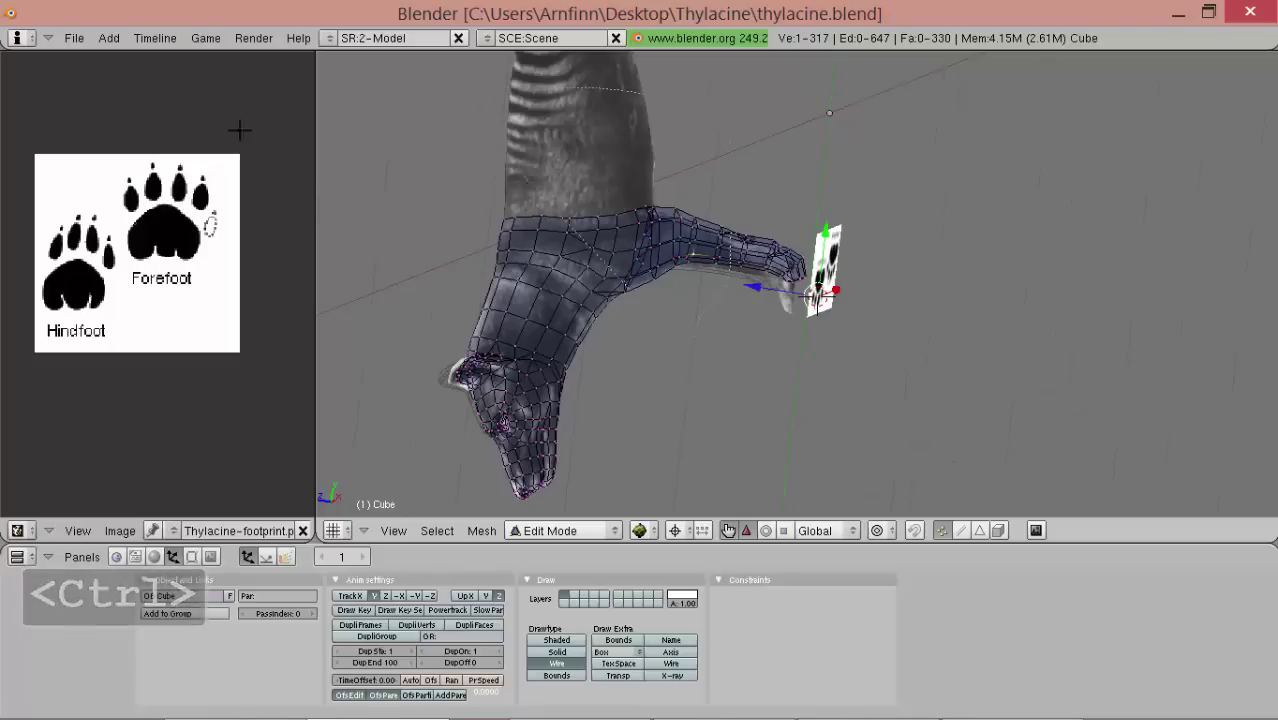
left_click_drag(452, 712, 579, 399, "ctrl")
key("h")
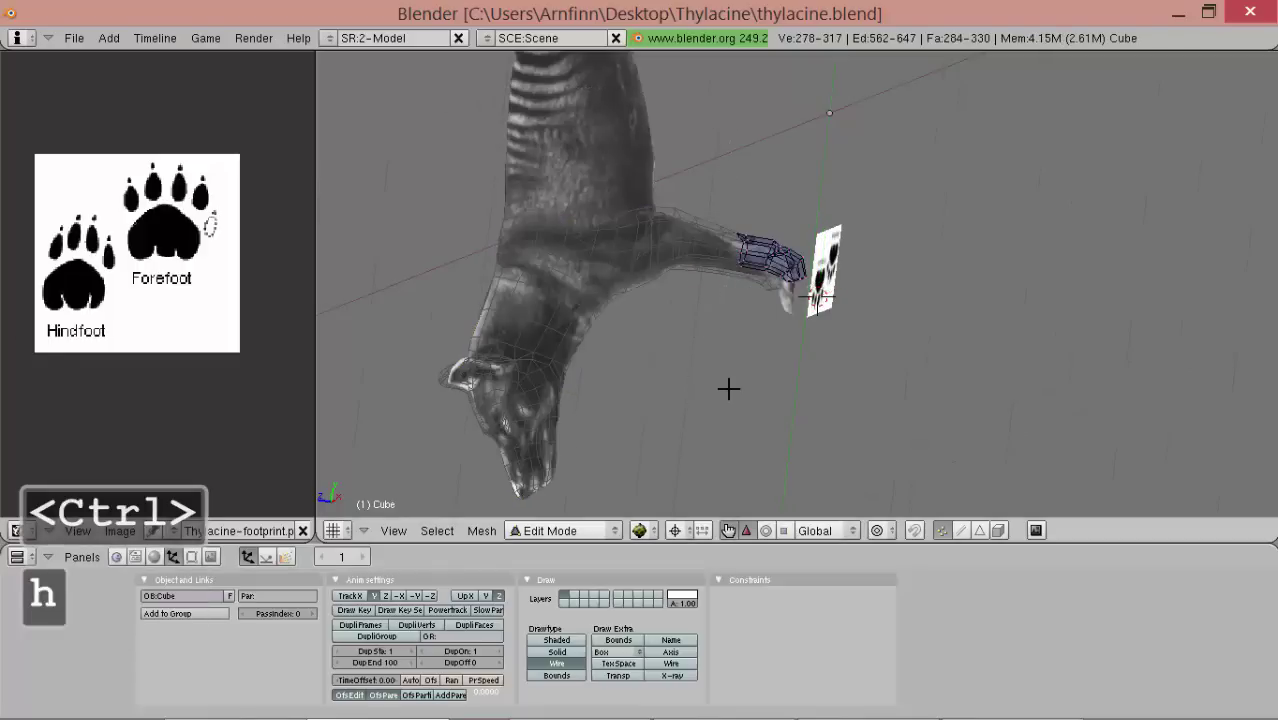
- Select a vertex on the inner side of the paw in the top view and set the pivot to Median Point
scroll(728, 389, "up", 3)
key("KP_7")
scroll(735, 382, "up", 6)
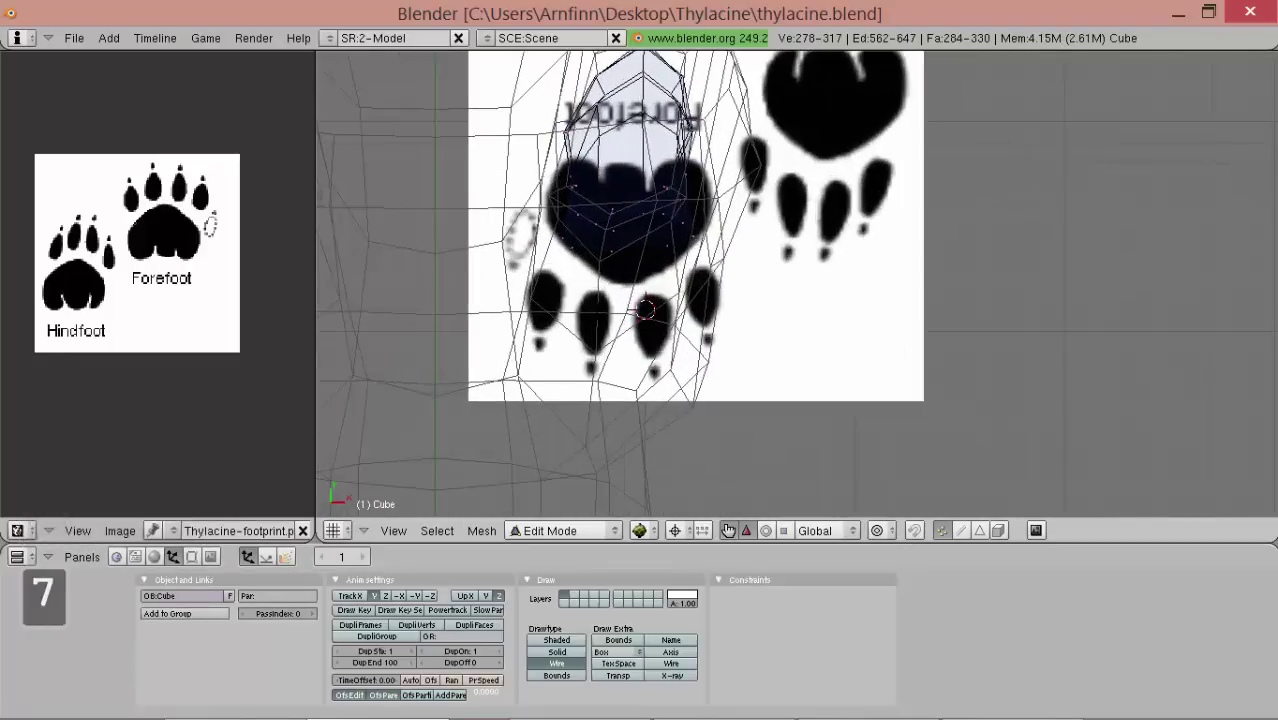
left_click_drag(567, 296, 745, 302, "alt+shift")
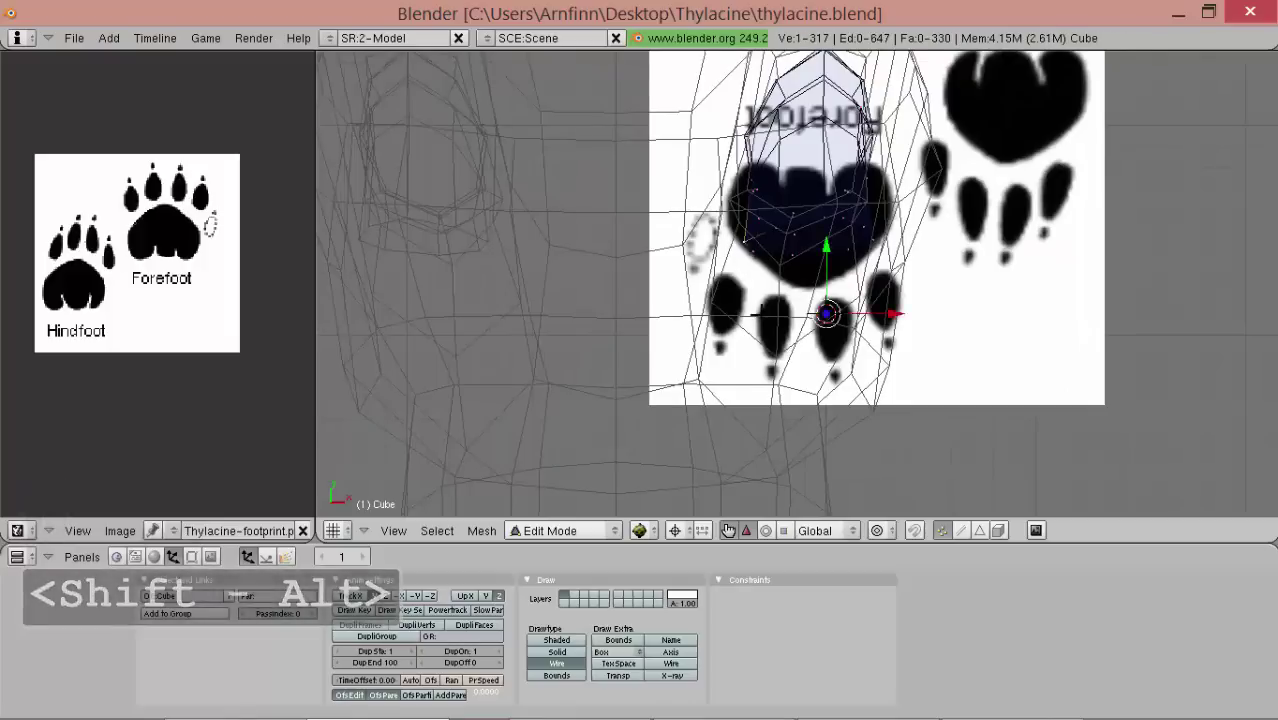
right_click(743, 257)
scroll(743, 257, "up", 2)
left_click(676, 530)
left_click(715, 493)
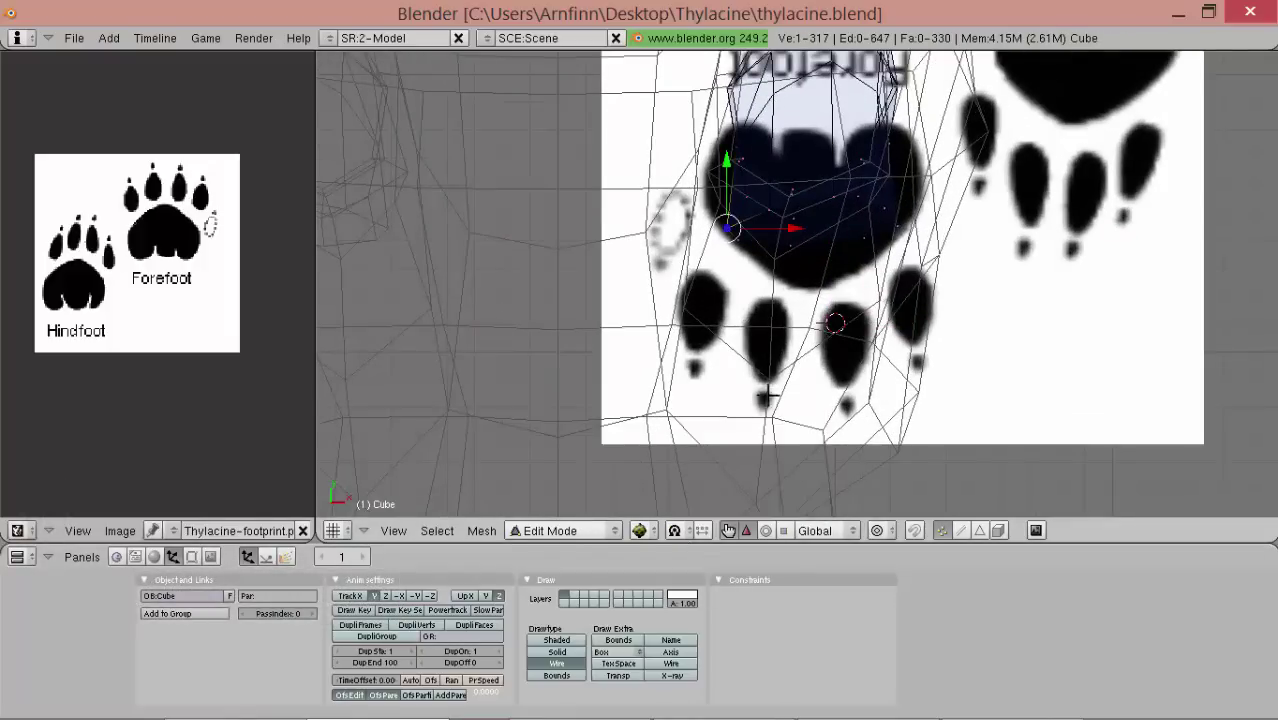
- Duplicate the selected paw vertex and place the copy just beside the Forefoot print's innermost front toe
key("shift+d")
left_click(744, 438)
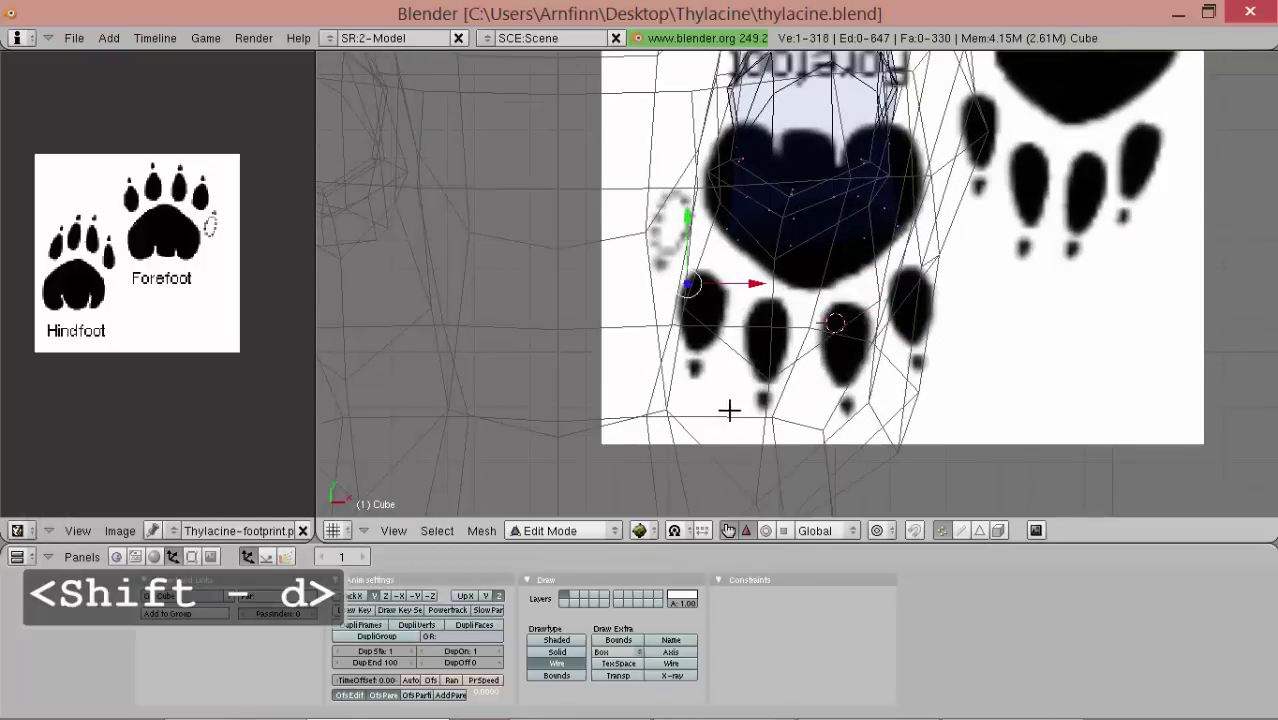
key("g")
left_click(712, 416)
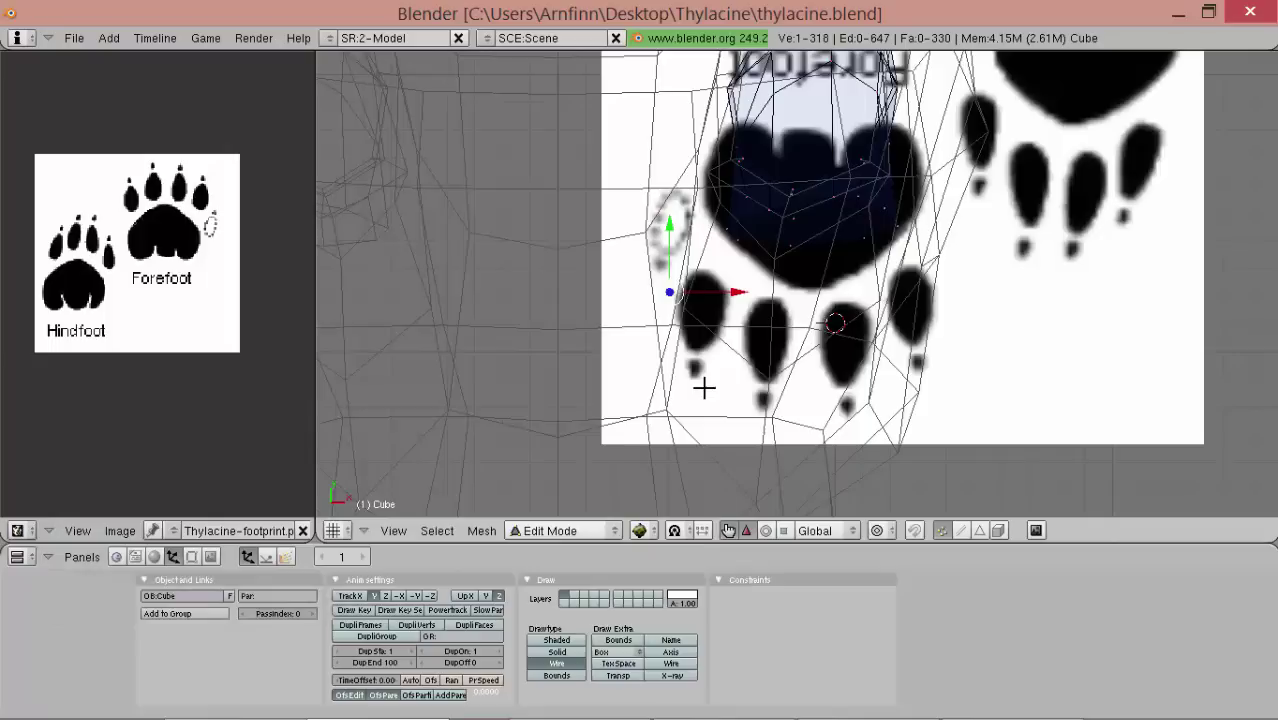
key("g")
left_click(699, 436)
- Extrude the starting vertex into a zigzag outline around the Forefoot's innermost front toe and down to the second toe's tip
key("e")
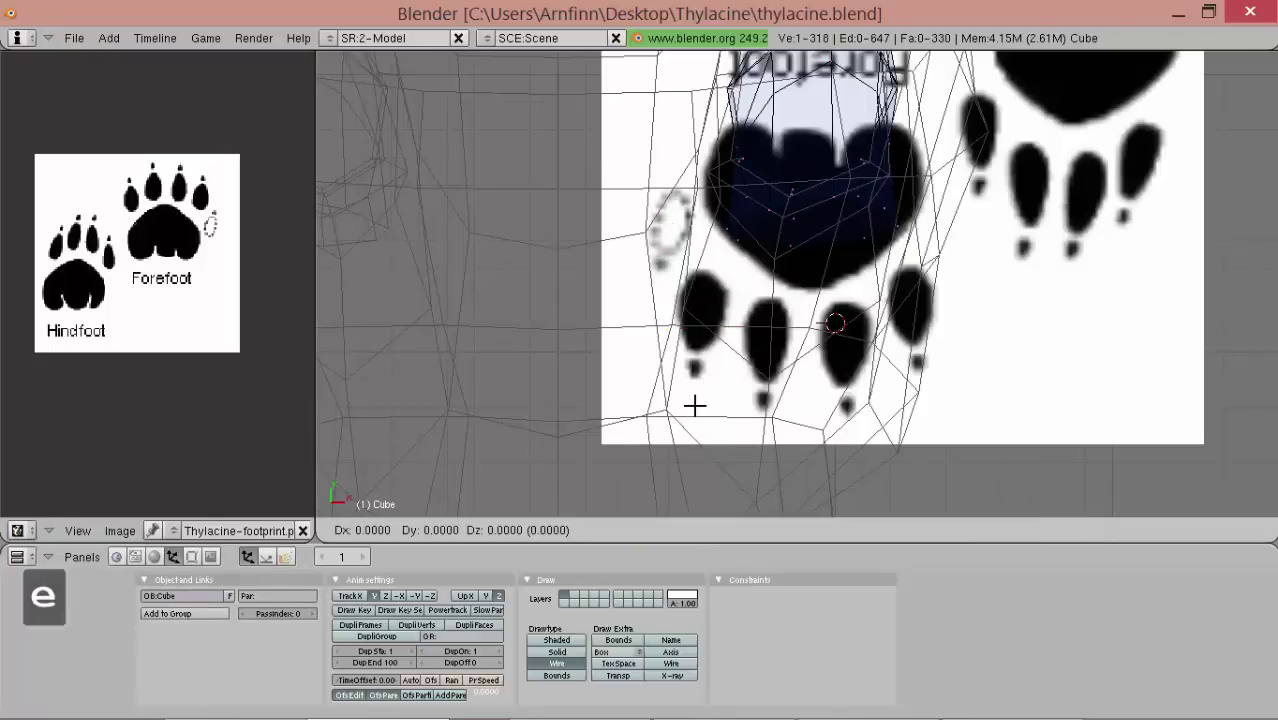
left_click(713, 485)
key("e")
left_click(766, 410)
key("e")
left_click(785, 496)
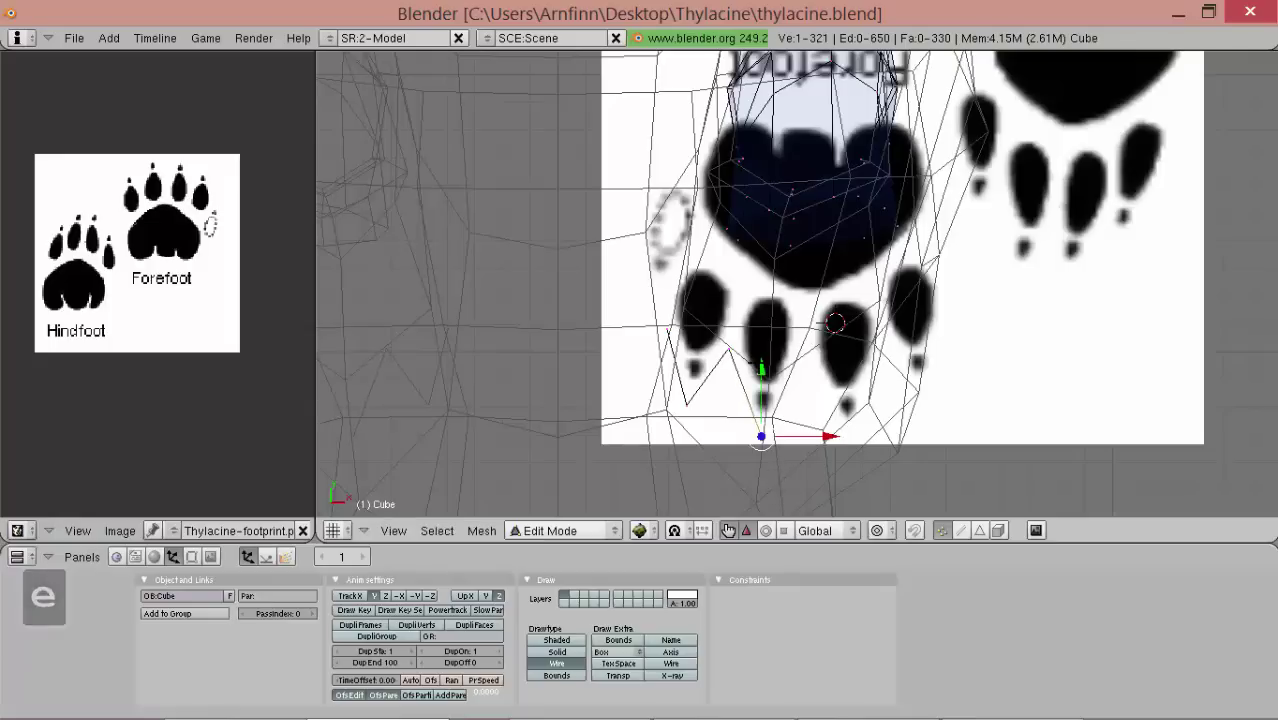
- Continue extruding the zigzag outline around the third and outermost toes, ending beside the outermost toe's outer edge
key("e")
left_click(893, 447)
key("e")
left_click(895, 457)
key("e")
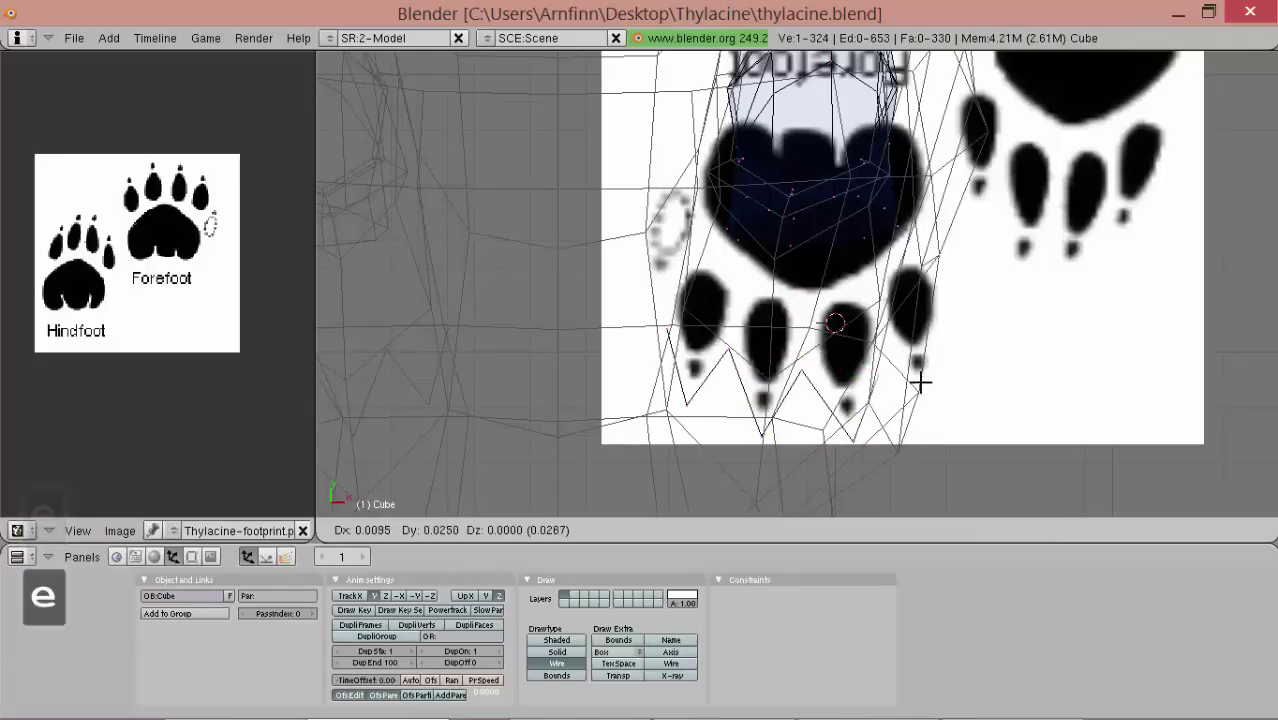
left_click(929, 367)
key("e")
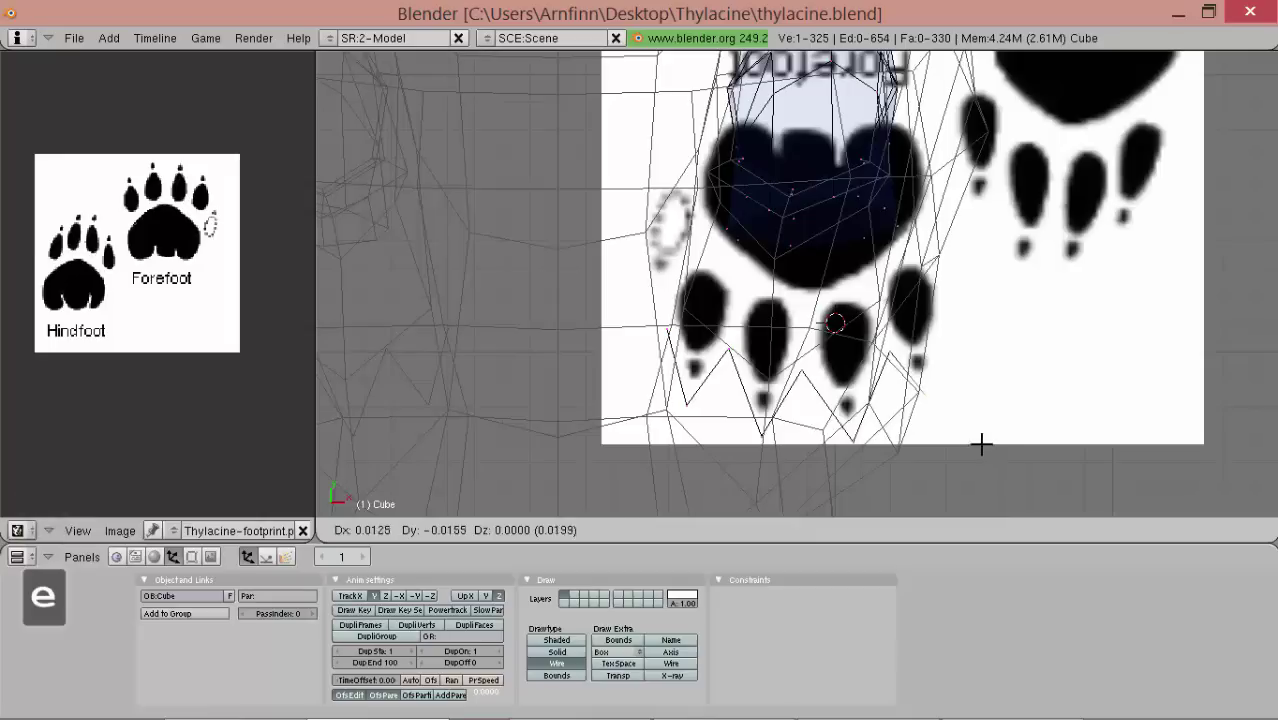
left_click(990, 408)
key("e")
left_click(962, 340)
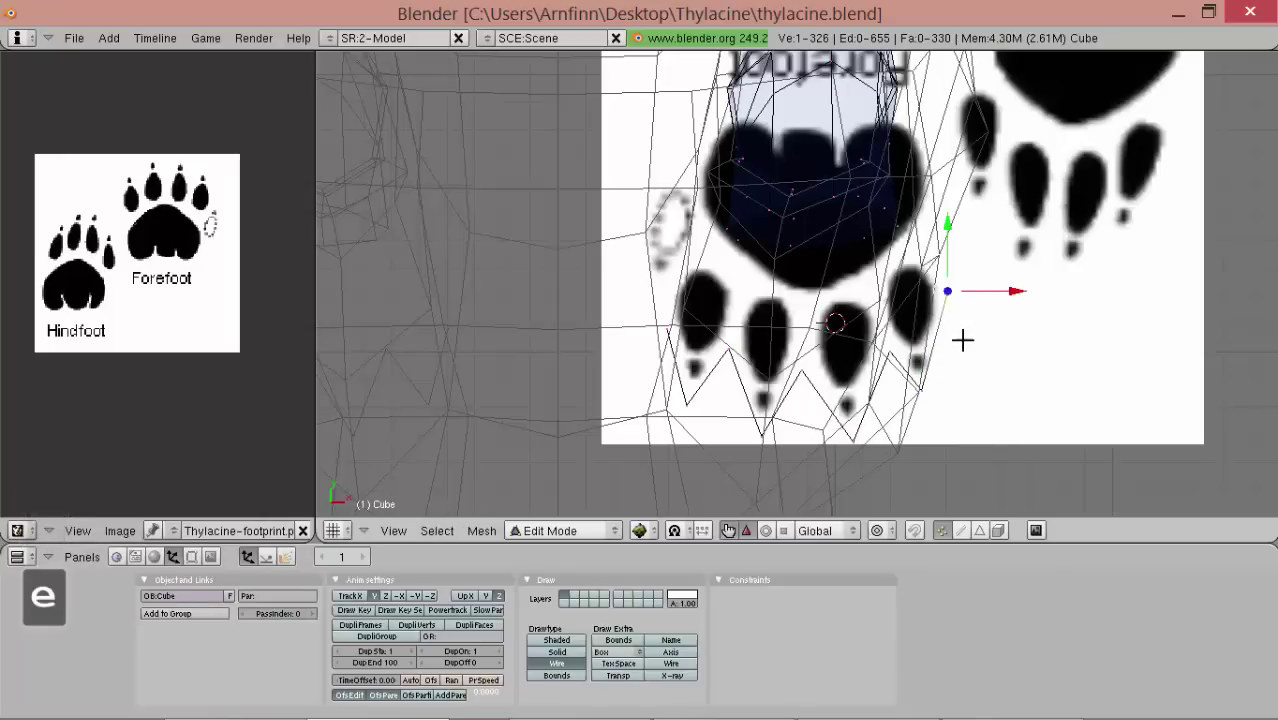
- Move the three outline vertices between neighbouring toes slightly towards the toe tips
right_click_drag(898, 357, 893, 368)
left_click(893, 368)
right_click_drag(815, 373, 815, 388)
left_click(815, 389)
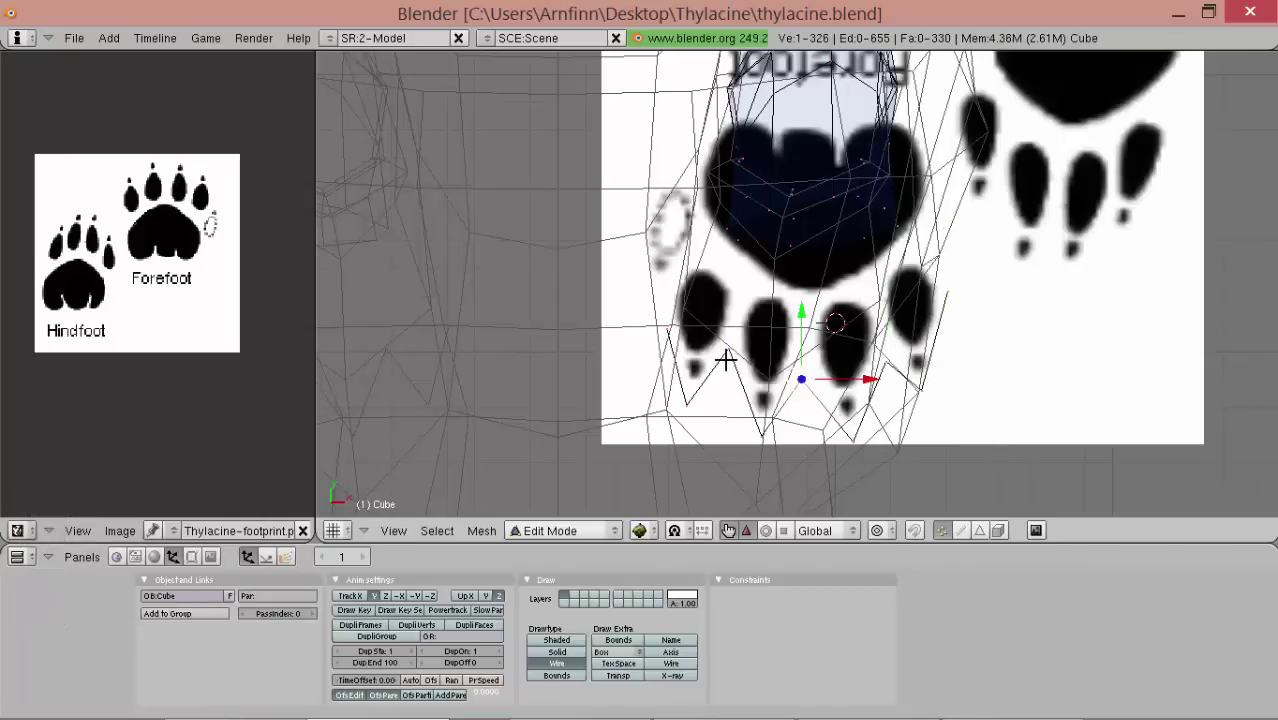
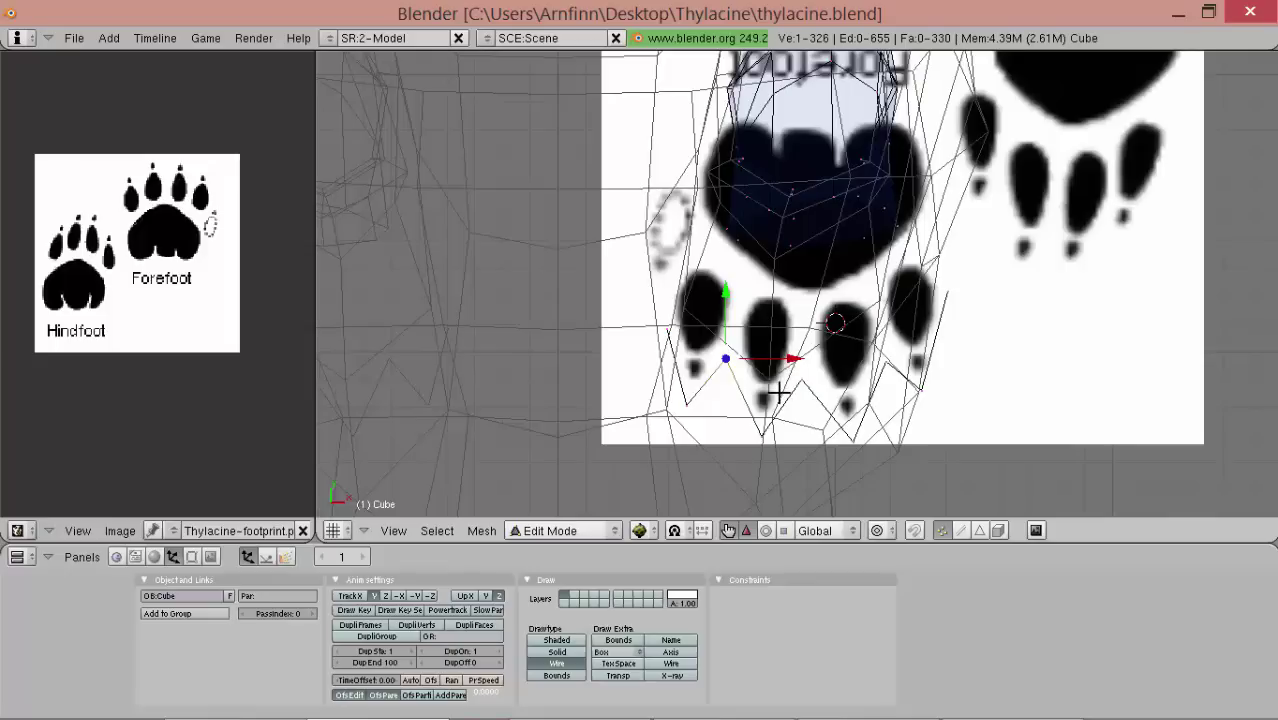
key("g")
left_click(878, 416)
key("e")
left_click(810, 404)
key("e")
left_click(813, 403)
key("e")
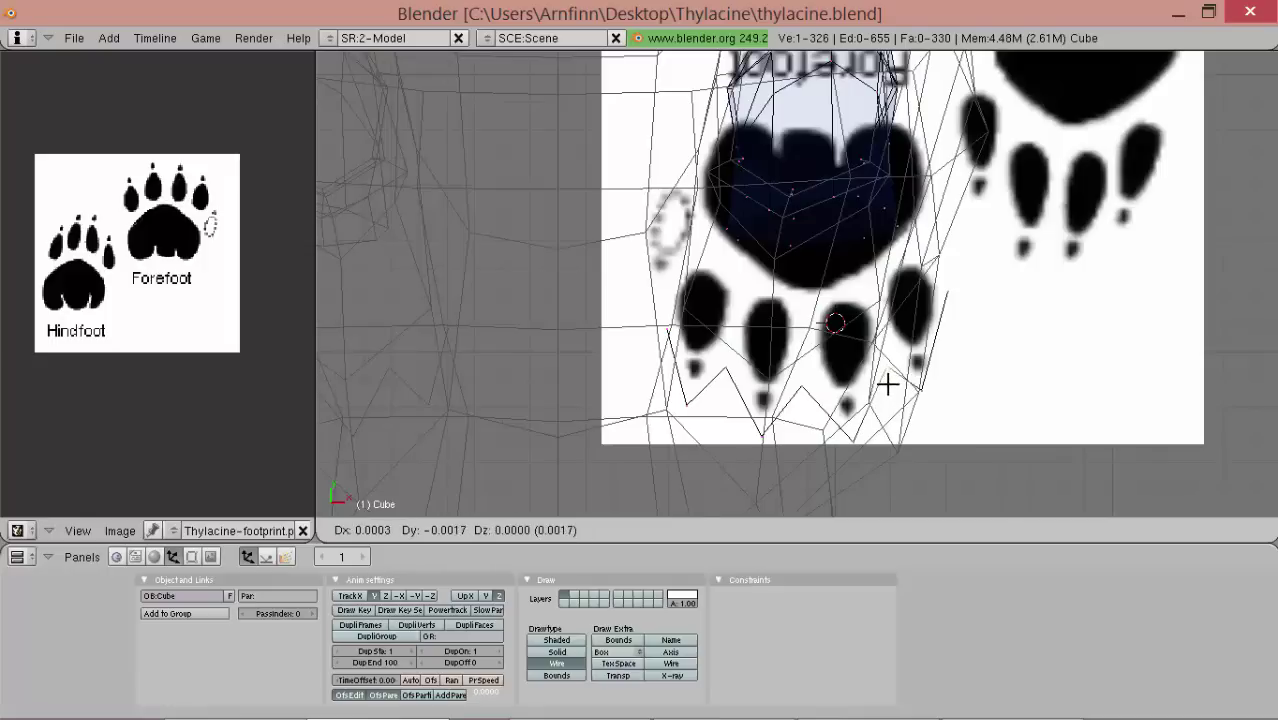
left_click(888, 384)
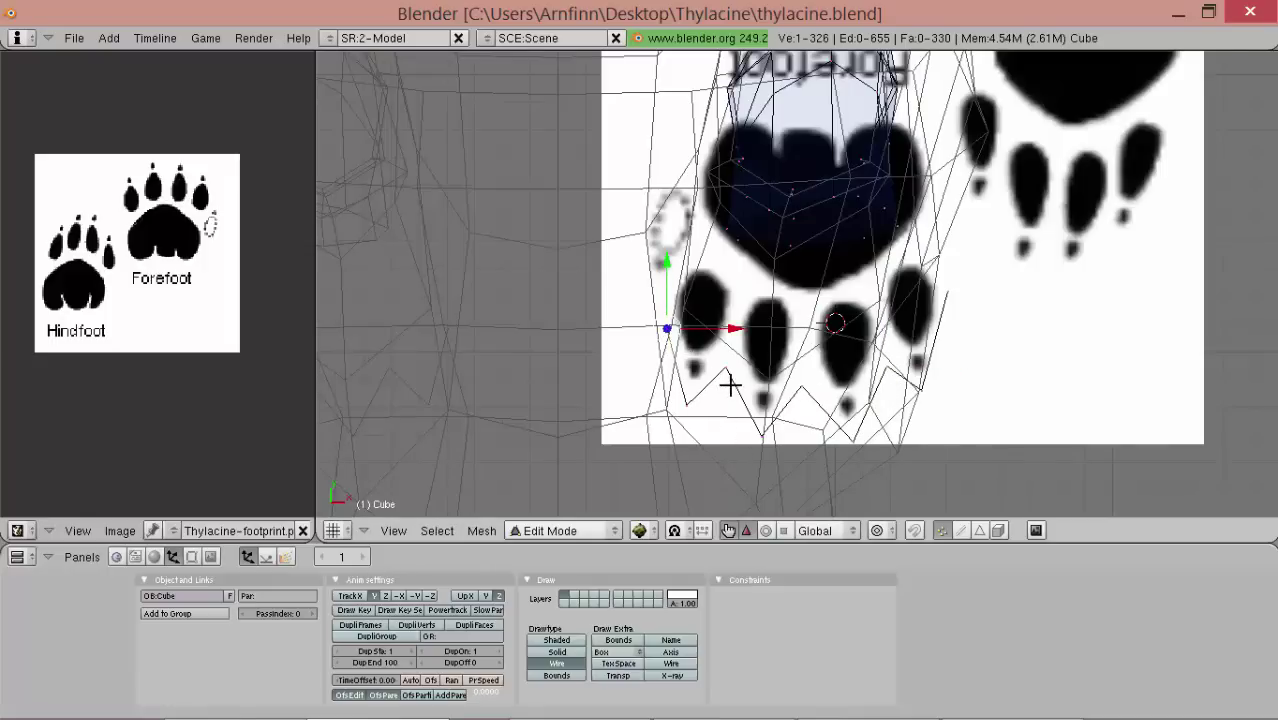
- Extrude both ends of the toe outline backwards, one past the innermost toe and one along the pad's outer side
scroll(730, 385, "down", 3)
middle_click_drag(819, 428, 739, 397)
scroll(740, 385, "up", 3)
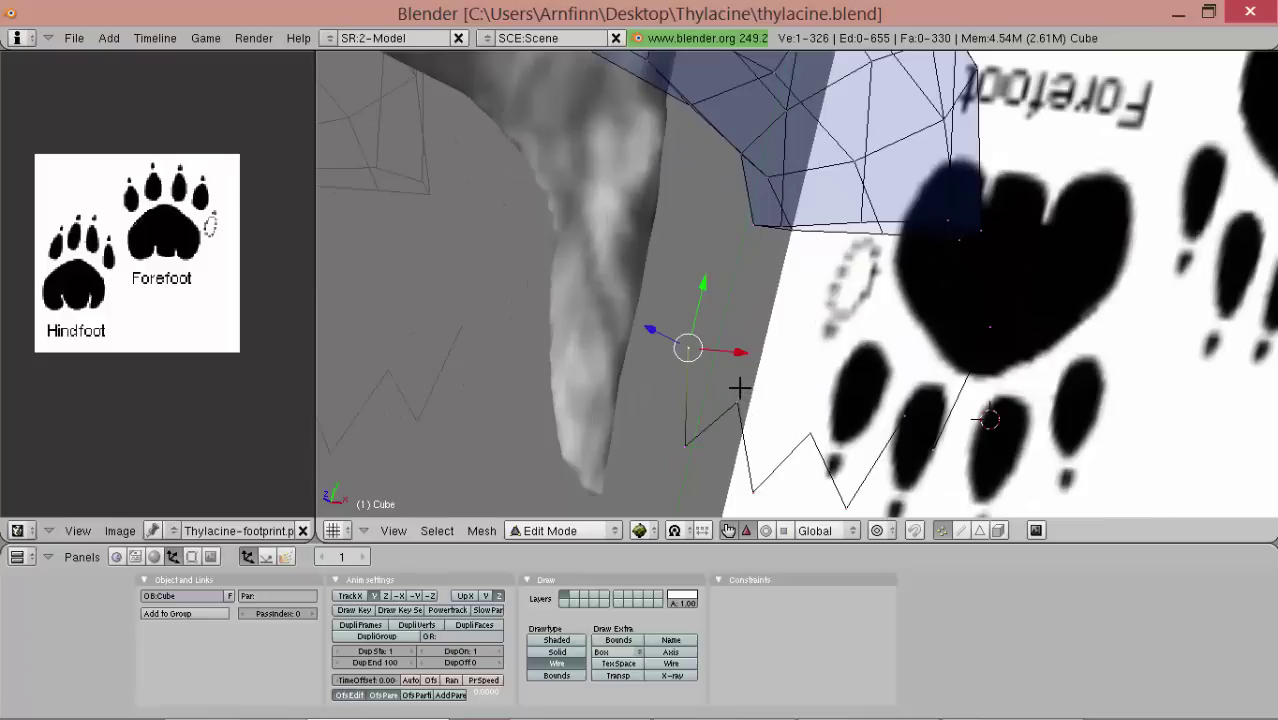
key("KP_7")
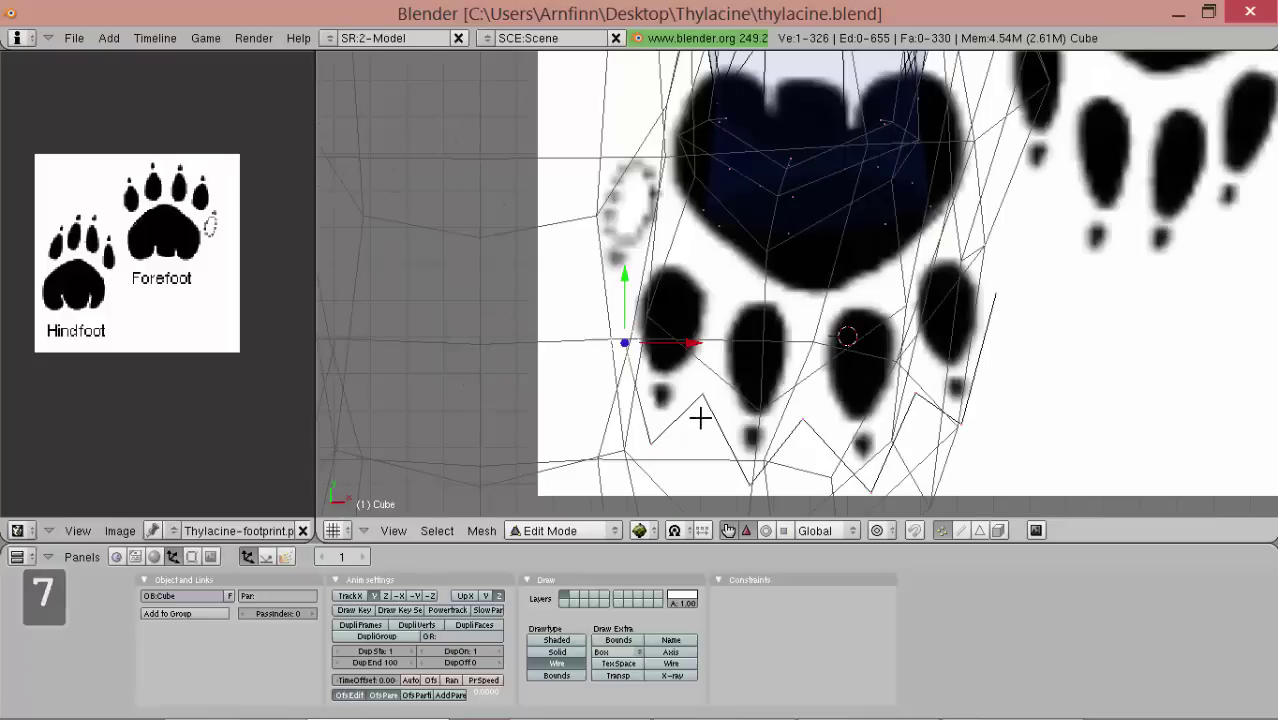
scroll(663, 440, "down", 2)
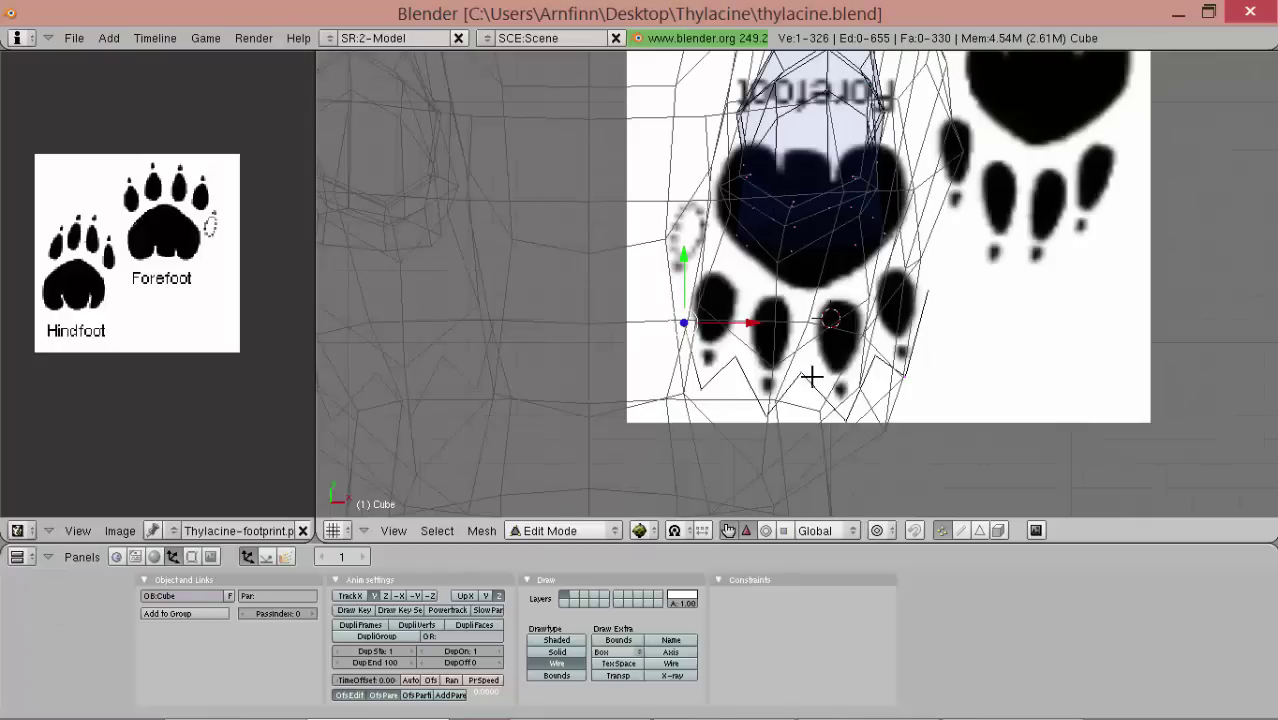
scroll(713, 399, "up", 2)
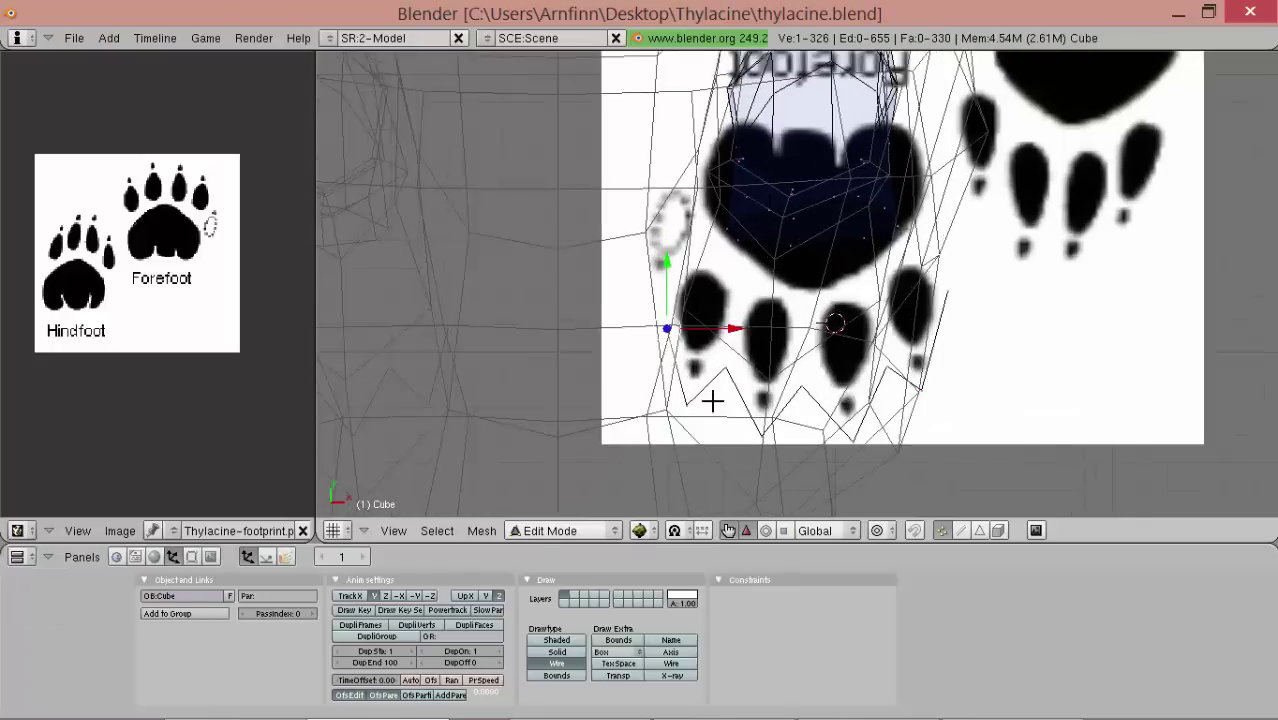
key("shift")
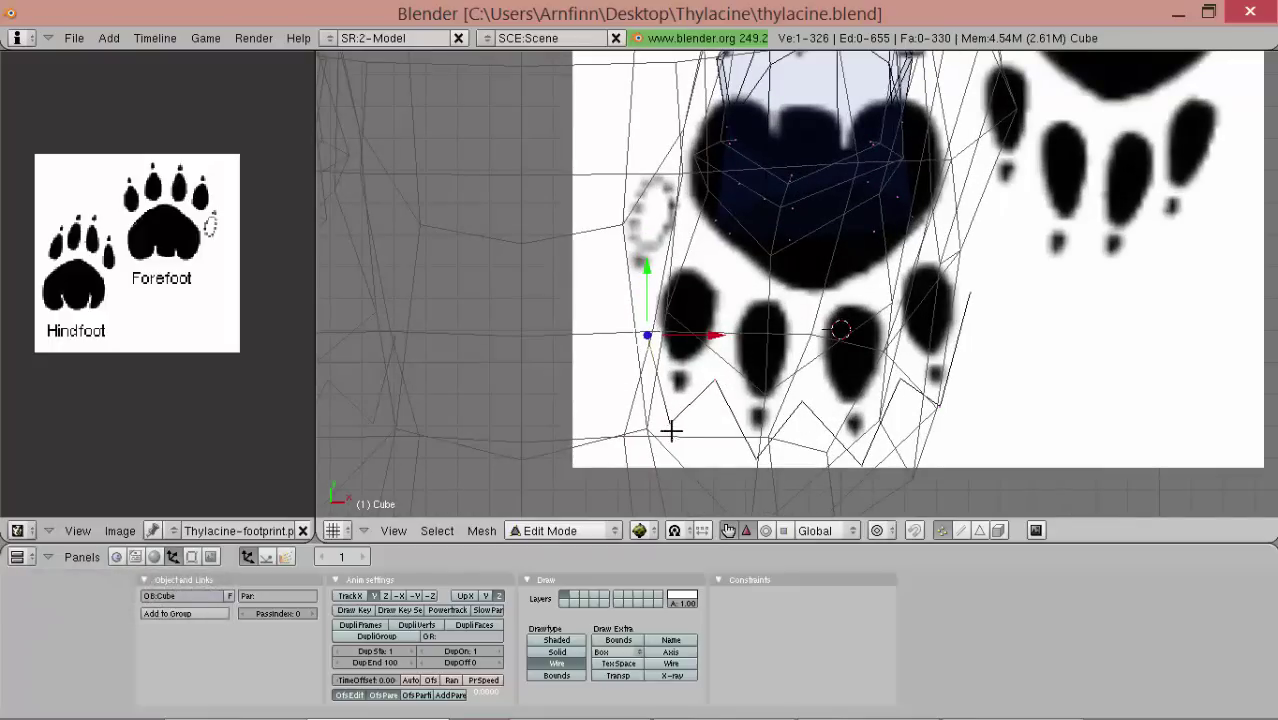
key("e")
left_click(668, 352)
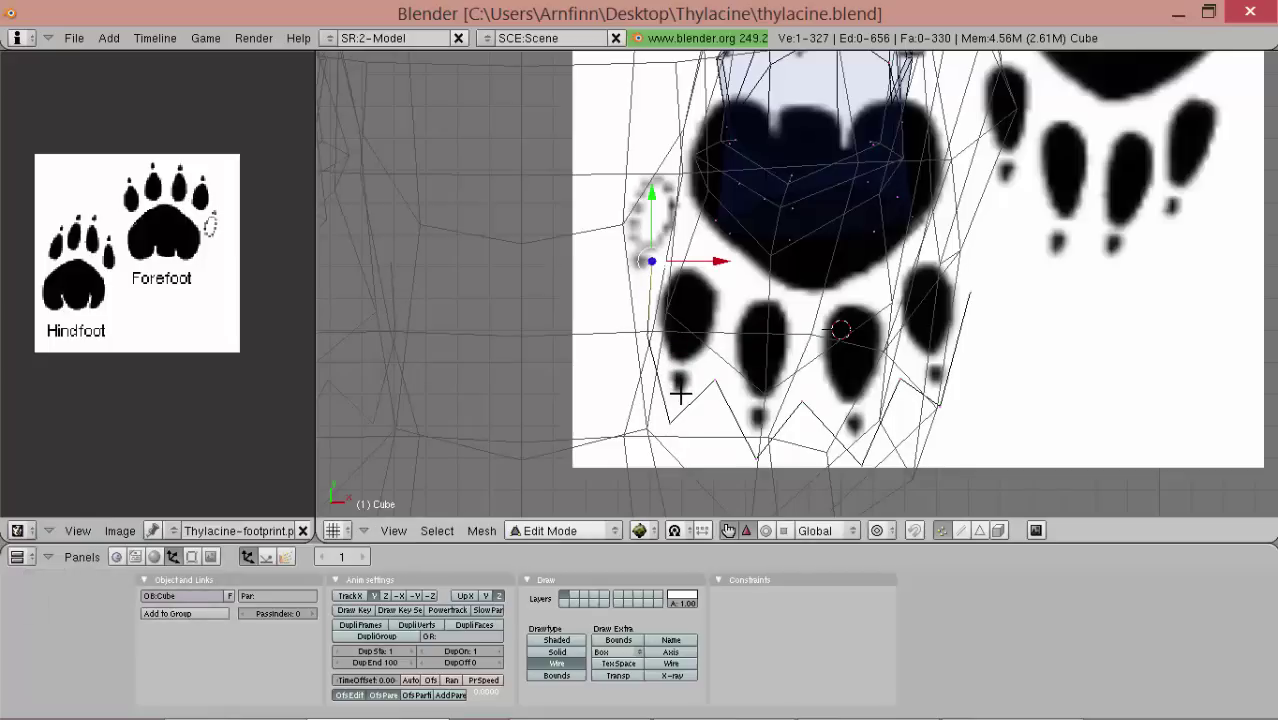
key("e")
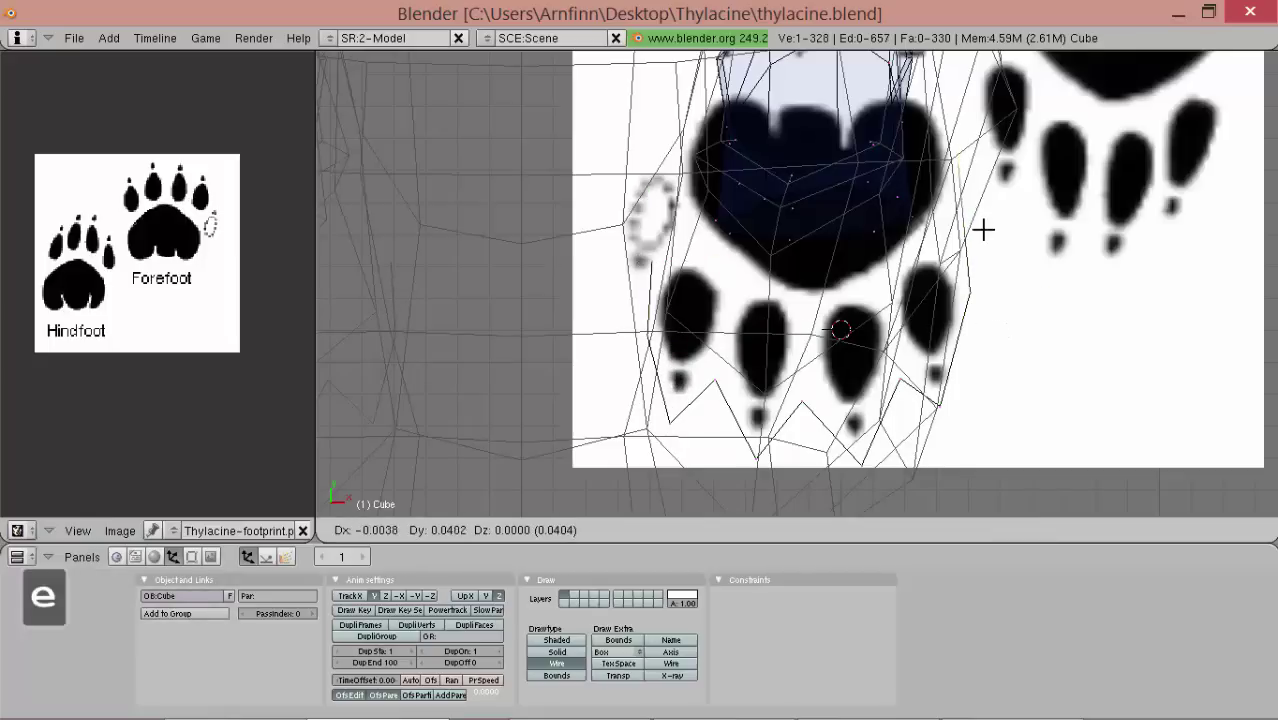
left_click(982, 238)
- Extrude the outer end of the outline around the back of the Forefoot pad to its inner side
middle_click_drag(960, 220, 832, 70)
scroll(863, 157, "down", 4)
scroll(787, 289, "down", 3)
middle_click_drag(780, 328, 821, 291)
key("KP_7")
scroll(850, 370, "up", 6)
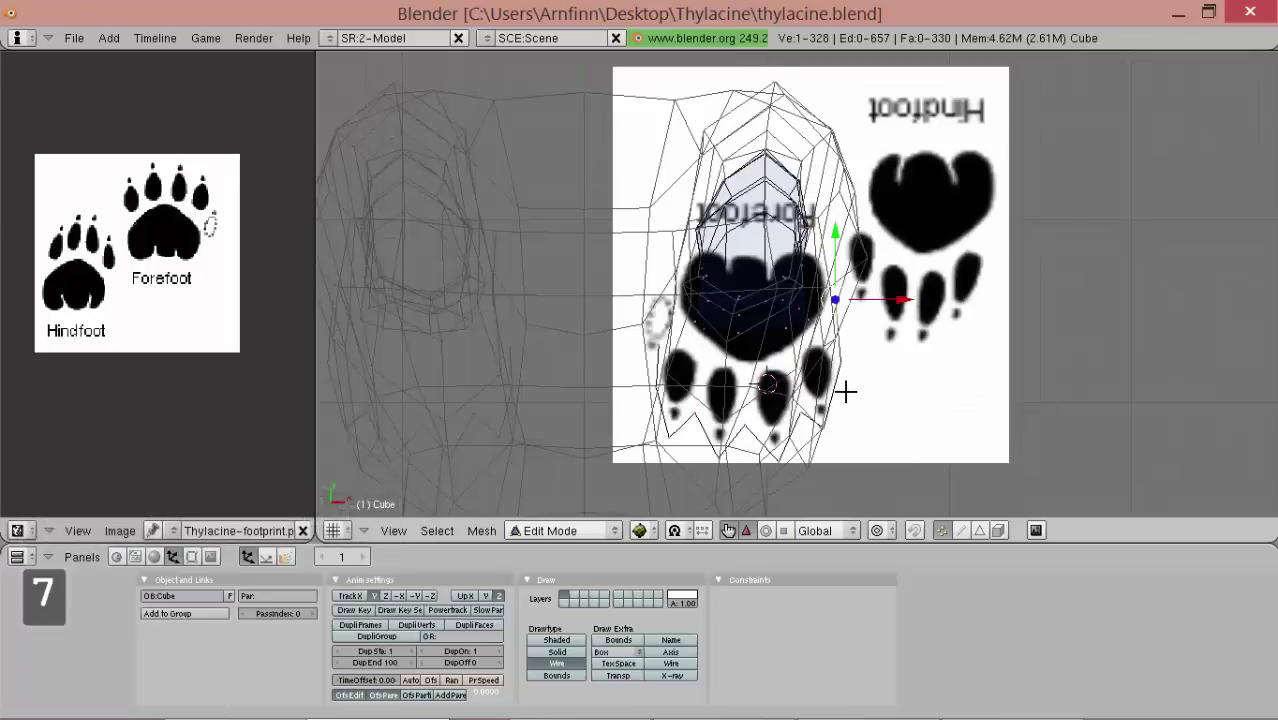
key("e")
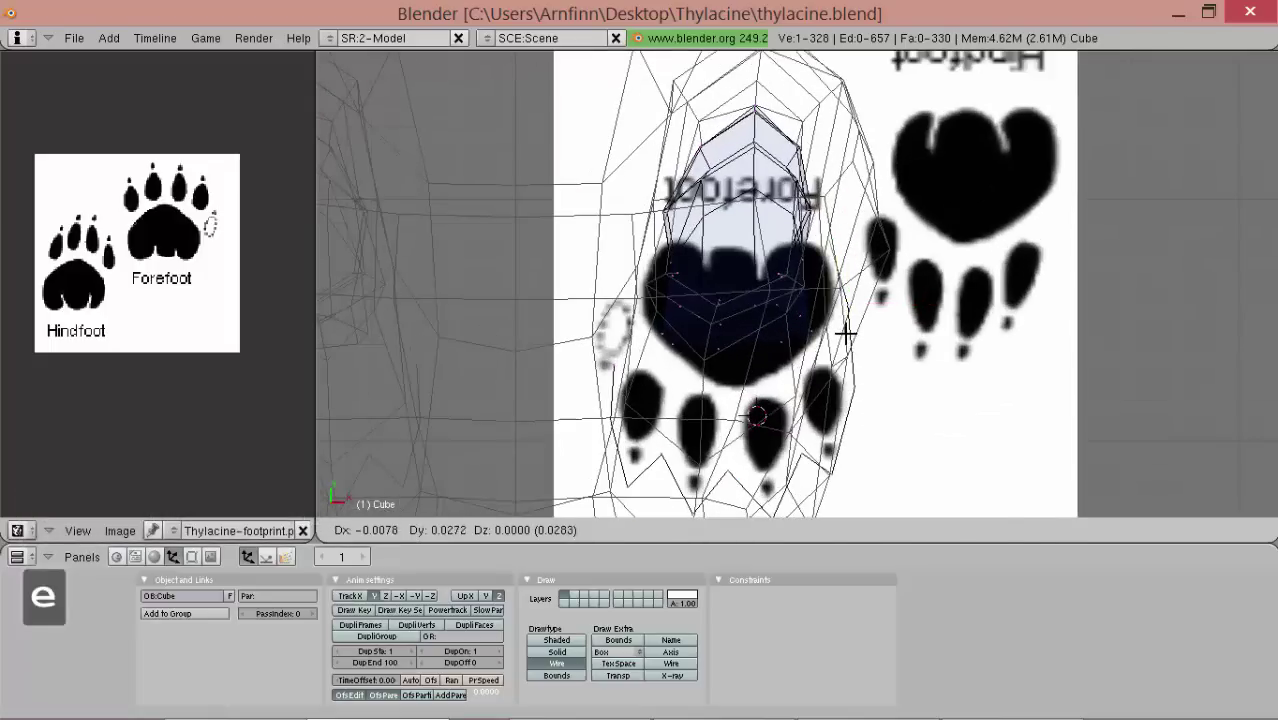
left_click(846, 334)
key("e")
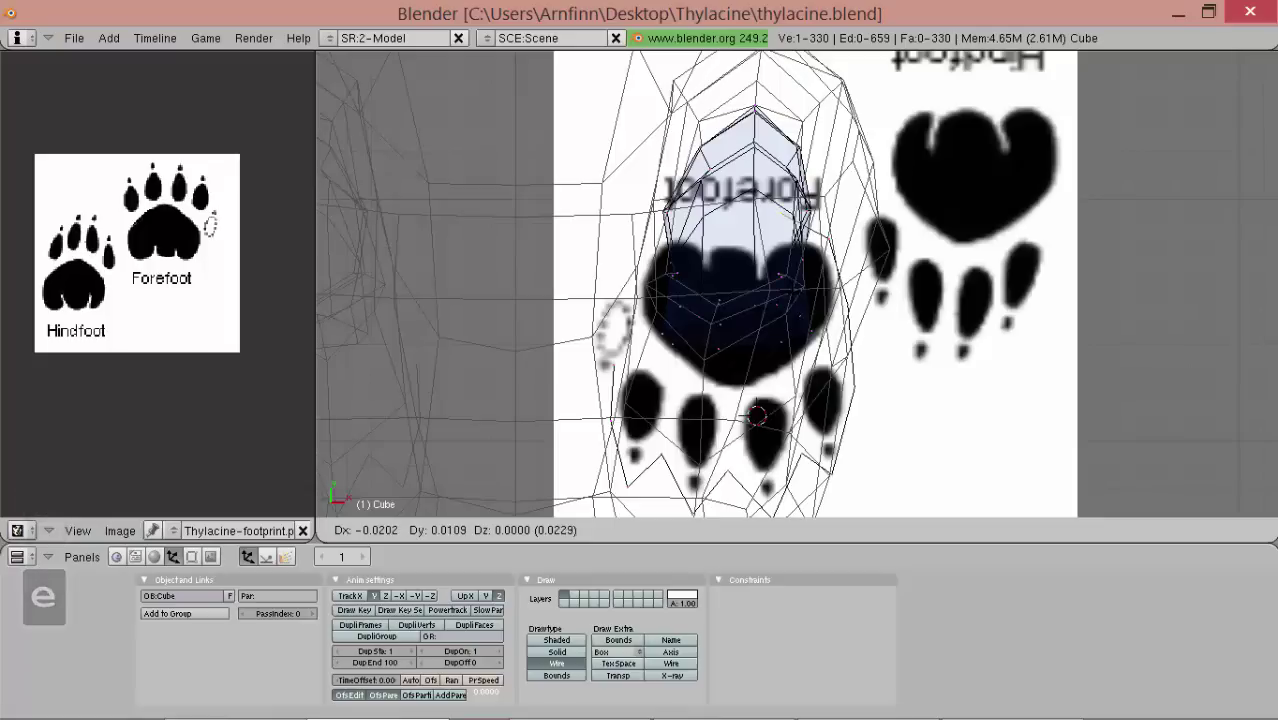
left_click(765, 210)
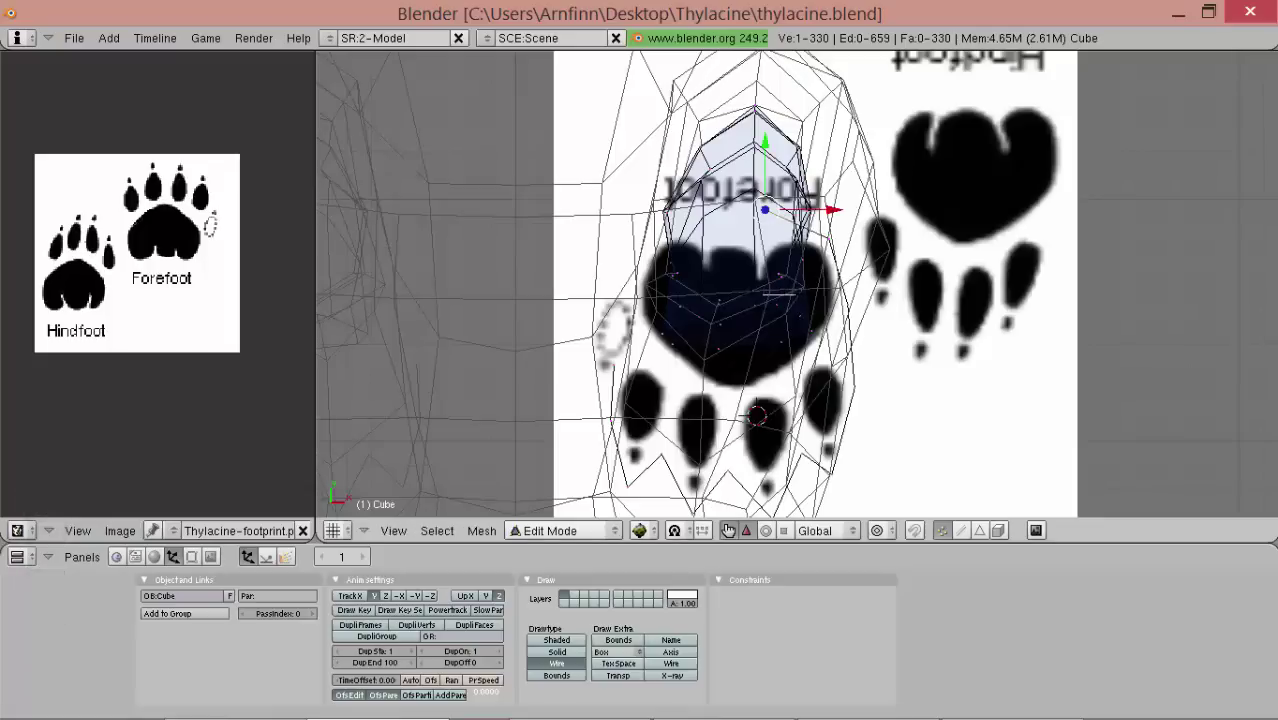
left_click_drag(760, 295, 711, 295)
left_click(701, 293)
key("e")
left_click(603, 314)
- Extrude the outline forward along the pad's inner side and join its two ends with an edge to close the loop
middle_click_drag(790, 352, 762, 322)
key("Num_Lock")
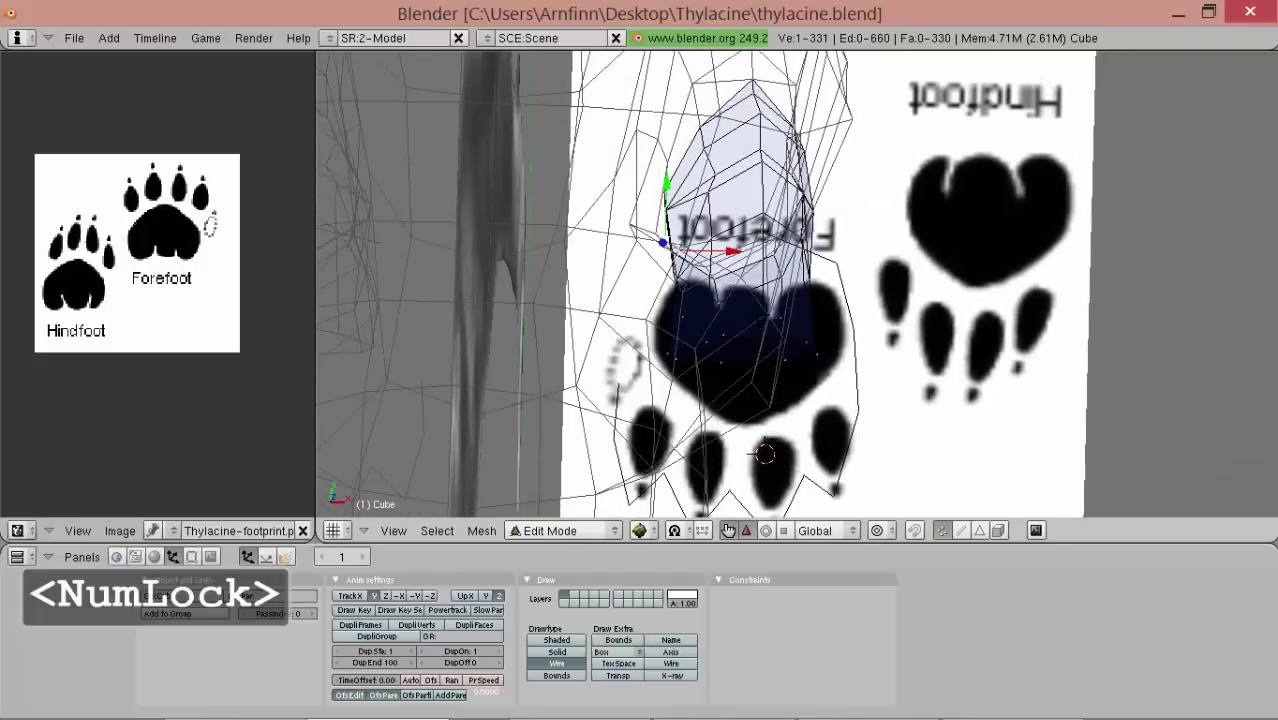
key("Num_Lock")
key("KP_7")
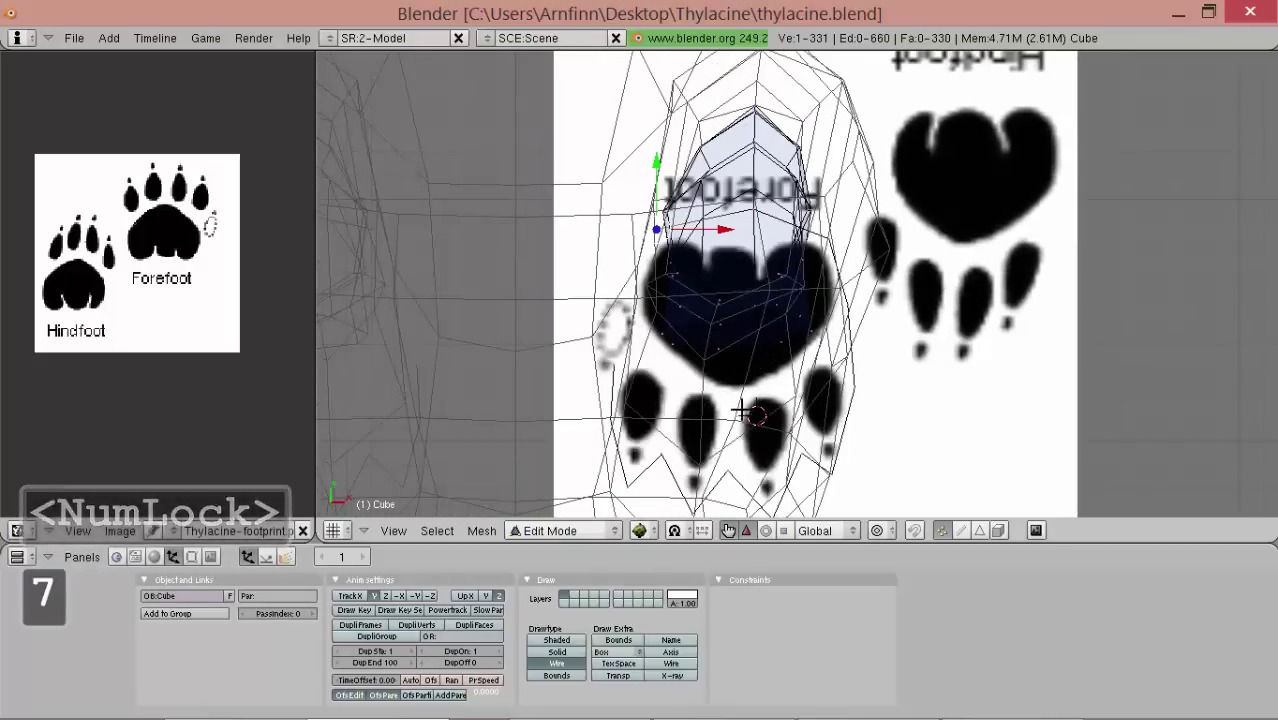
key("e")
left_click(712, 470)
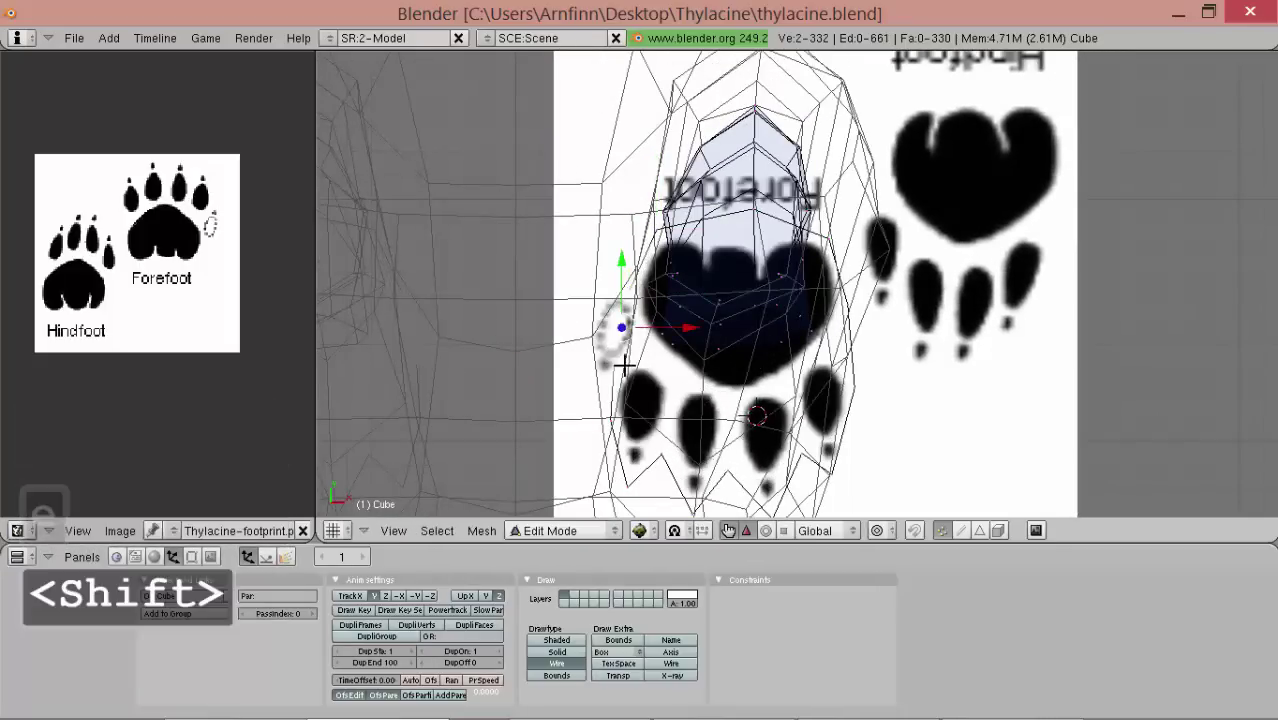
key("shift+f")
- Select all geometry linked to the lower leg and hide it, leaving only the paw outline
middle_click_drag(687, 291, 747, 291)
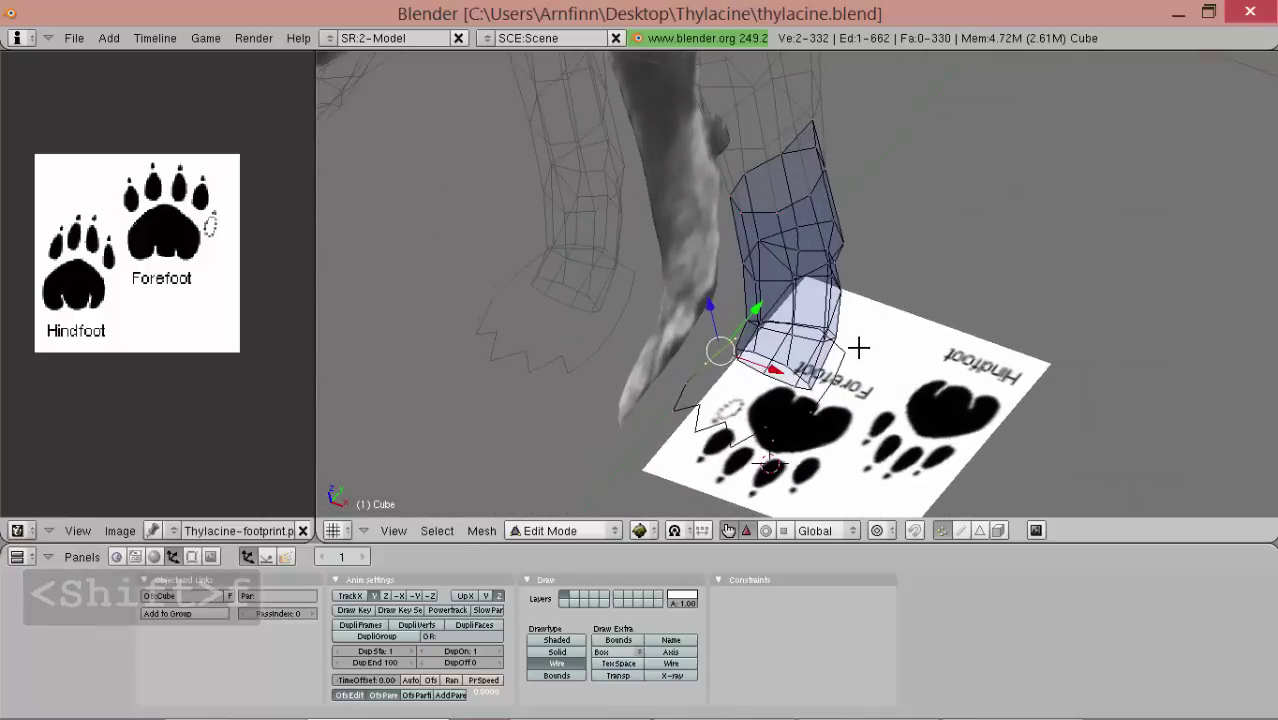
scroll(856, 345, "down", 2)
right_click(826, 221)
key("ctrl+l")
key("h")
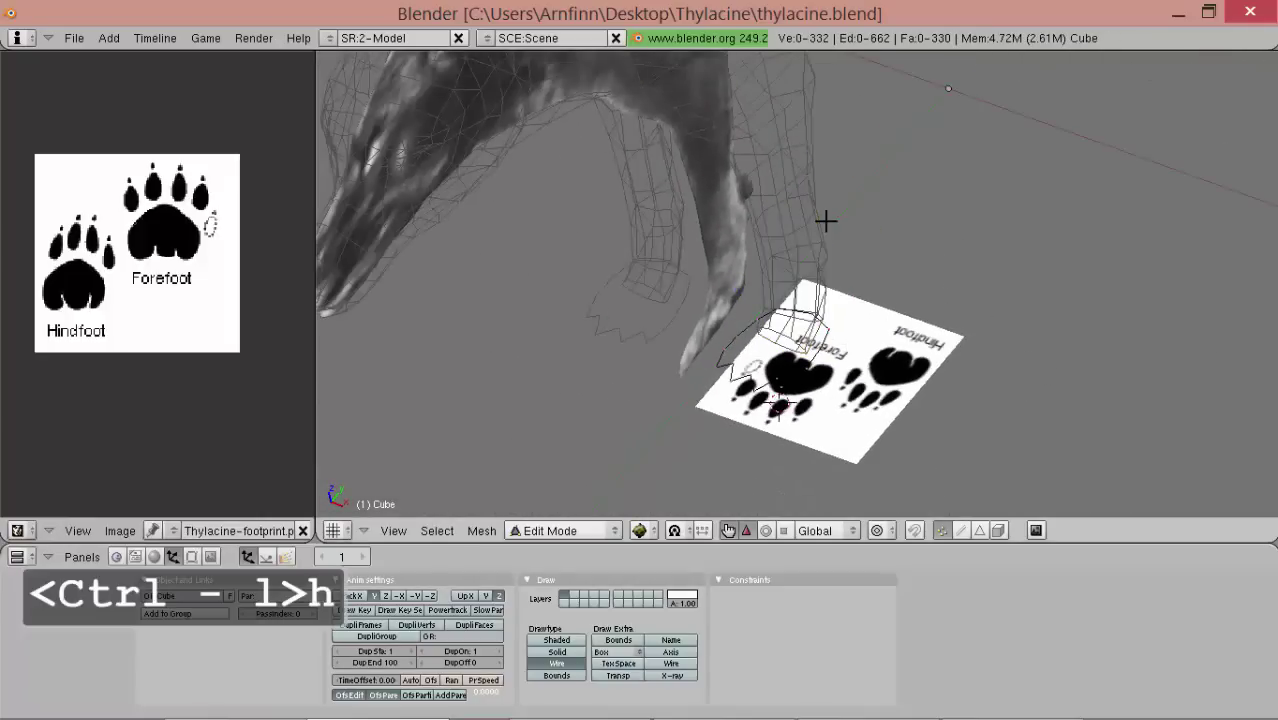
- In the top view, extrude an edge from each of the three vertices between the toes back to the front of the pad
scroll(941, 359, "up", 4)
middle_click_drag(764, 357, 727, 441)
key("KP_7")
scroll(735, 424, "up", 1)
scroll(737, 443, "down", 2)
scroll(750, 393, "up", 2)
left_click_drag(738, 396, 801, 298, "alt+shift")
scroll(801, 298, "up", 3)
left_click_drag(726, 346, 712, 370, "alt+shift")
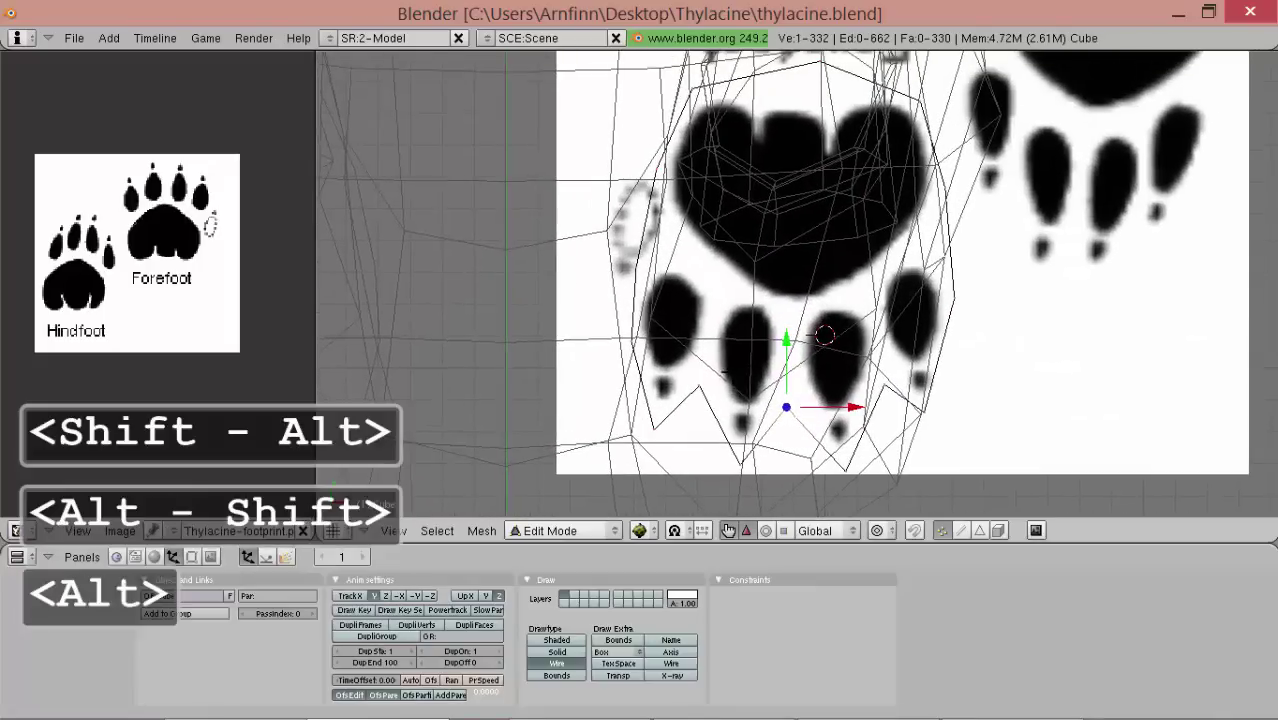
key("e")
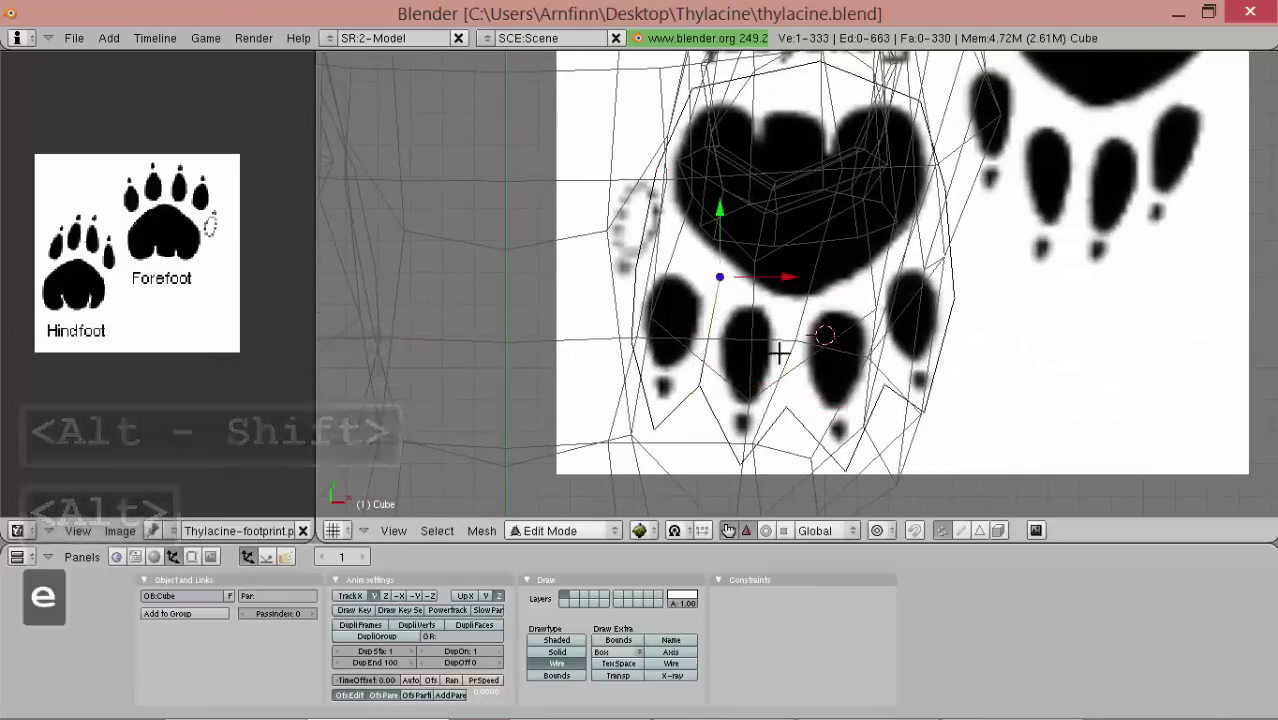
left_click(804, 427)
key("e")
left_click(804, 320)
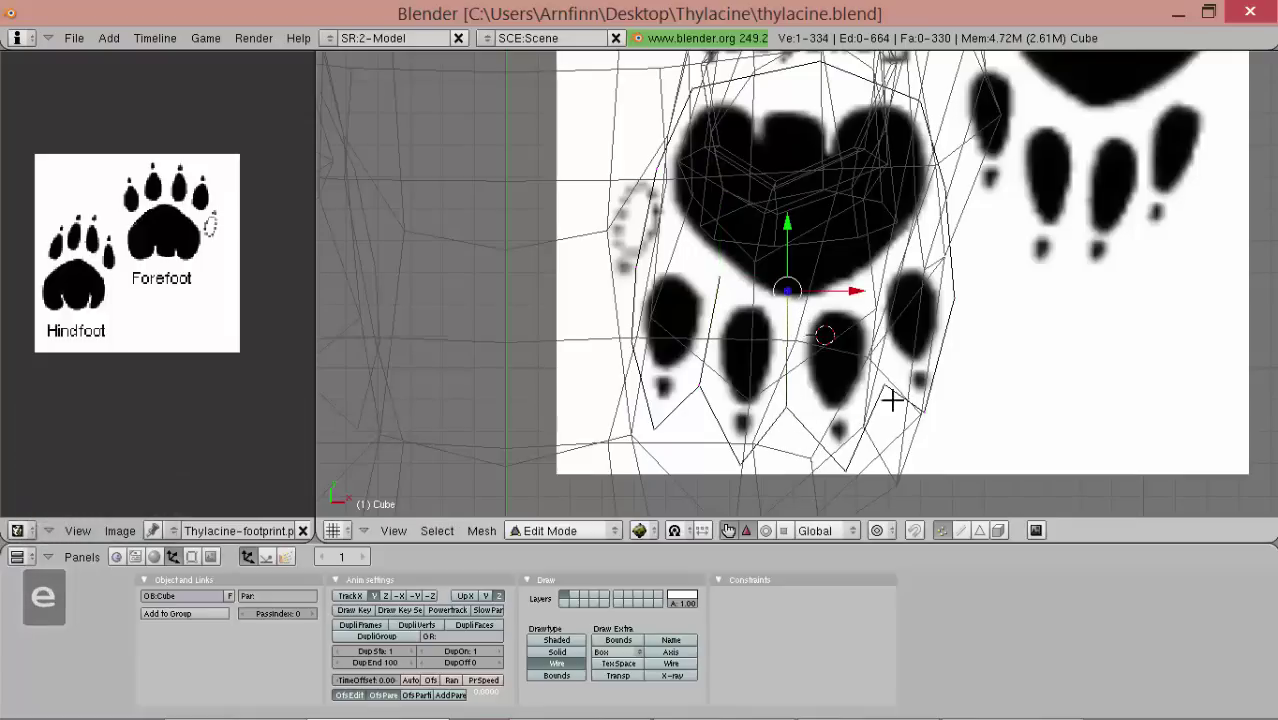
key("e")
left_click(888, 322)
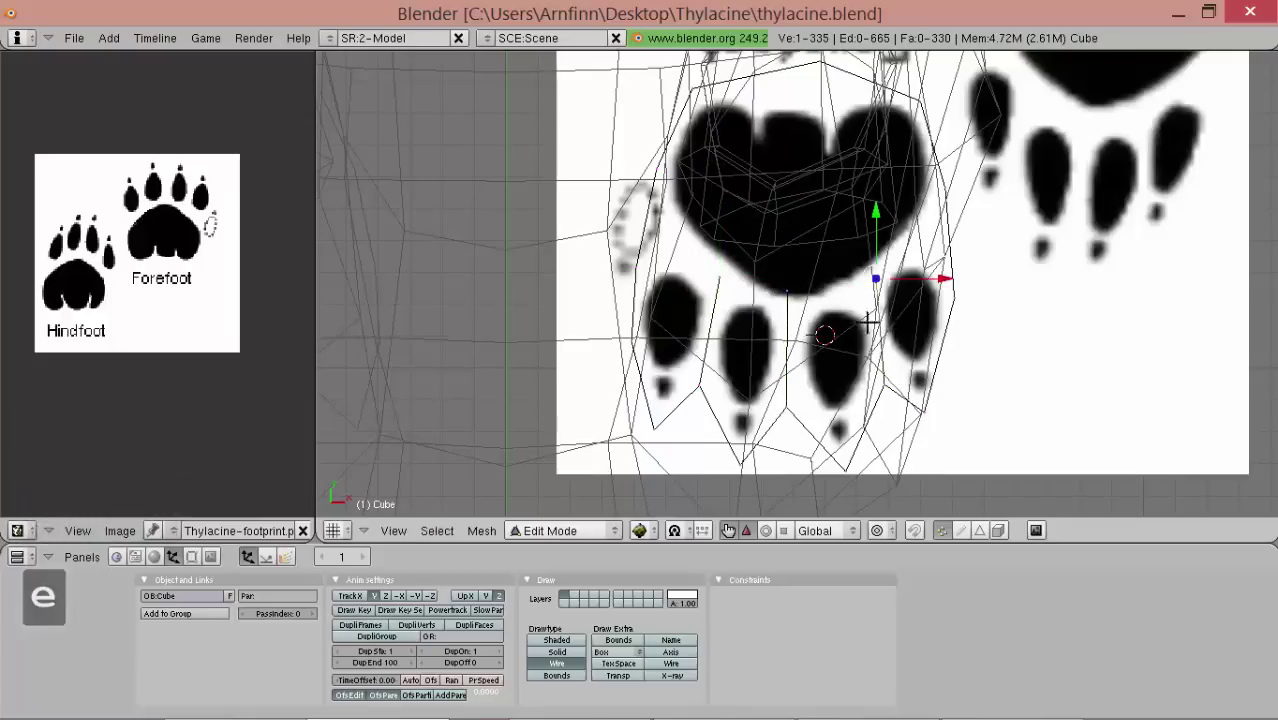
- Fill the third toe's outline by selecting its five vertices, extruding them and scaling the copies to 0
right_click(874, 409, "shift")
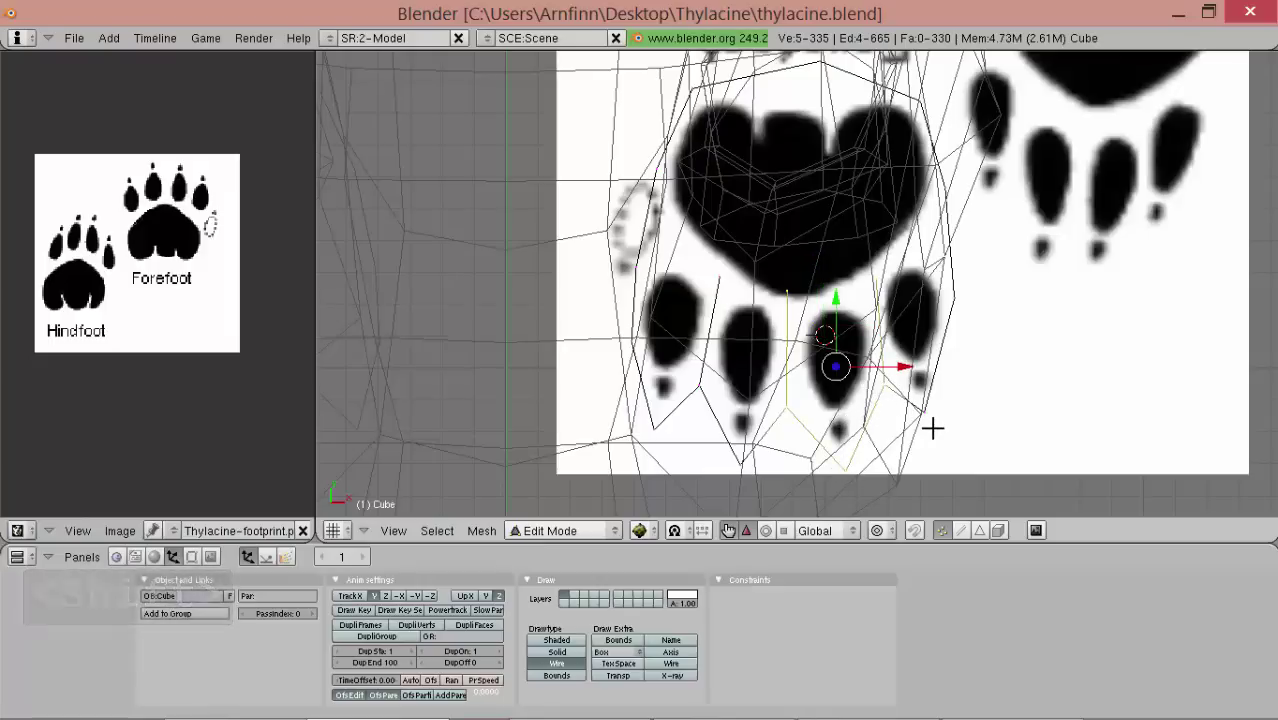
key("f")
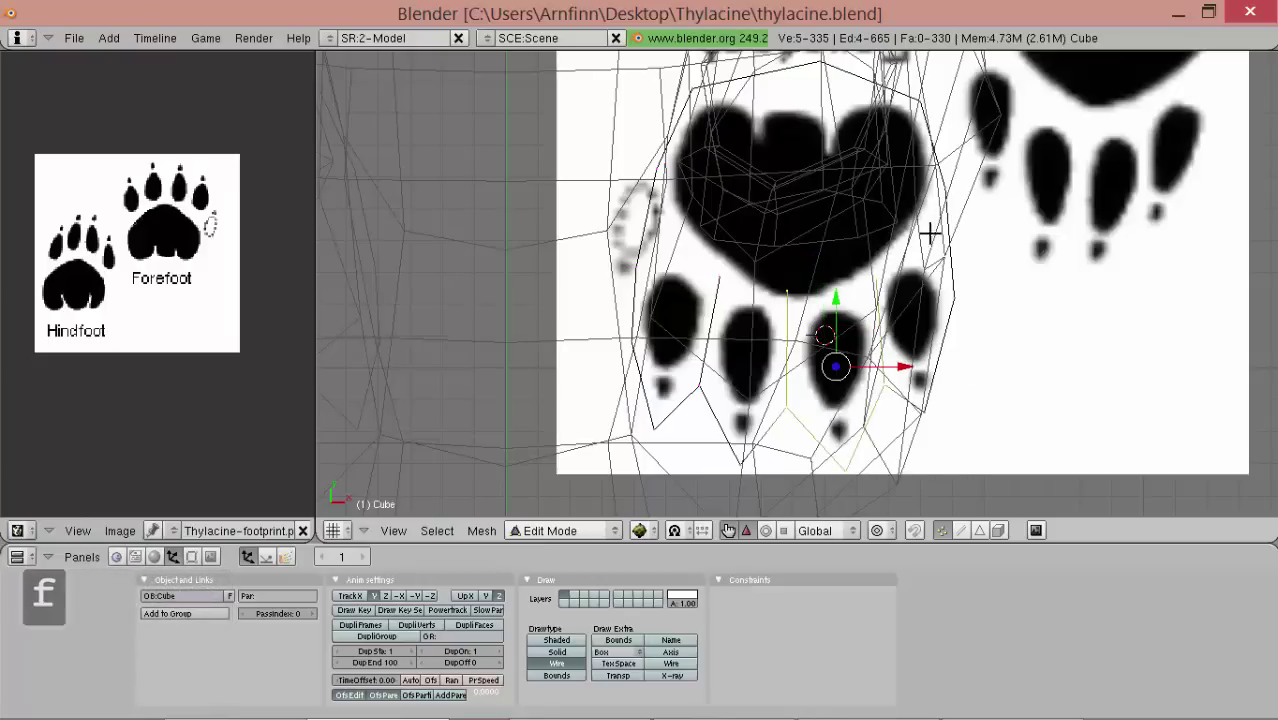
middle_click_drag(868, 300, 876, 400)
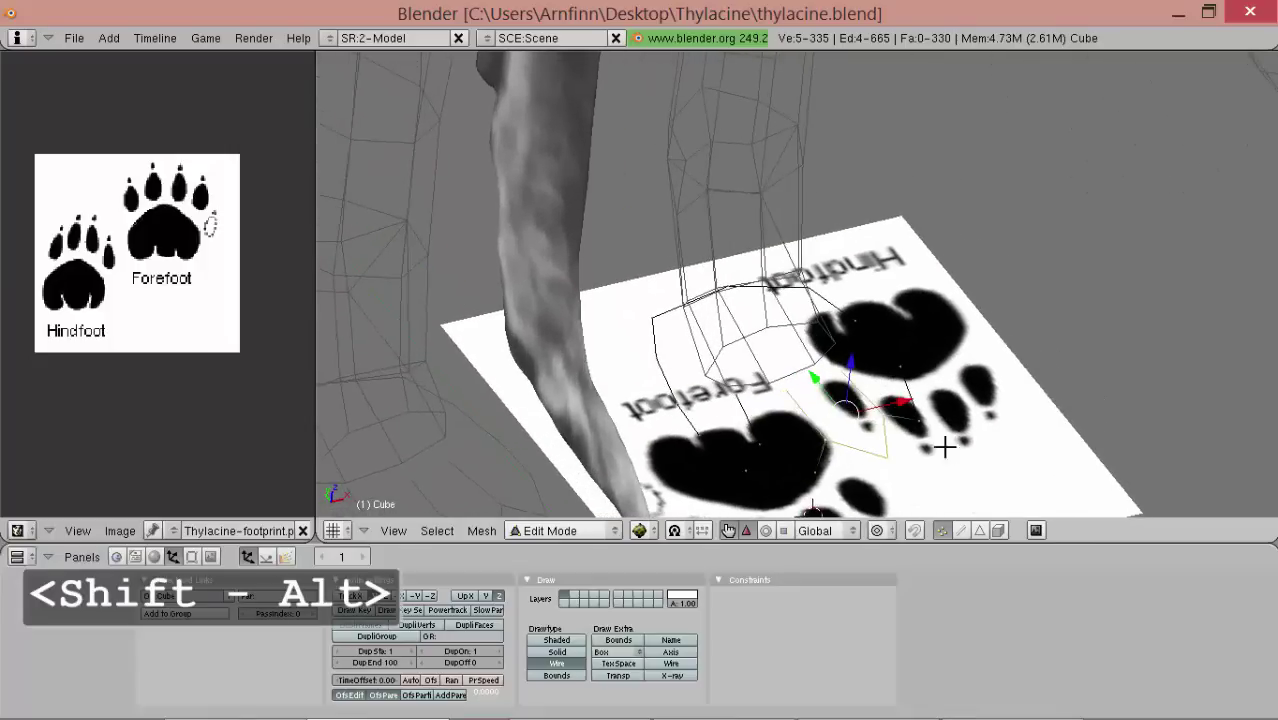
key("e")
key("s")
key("0")
key("Return")
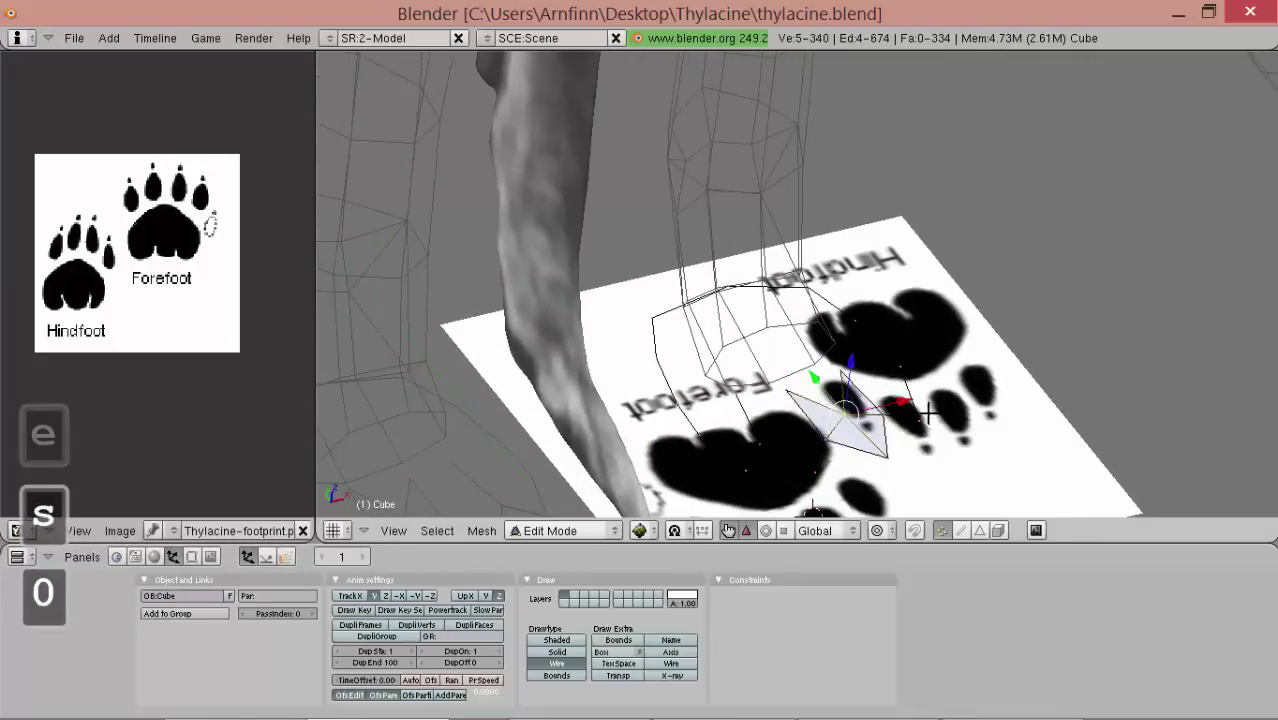
- Fill the outermost toe's outline by extruding its vertices and scaling the new ones to 0
right_click(856, 321, "shift")
key("shift+e")
left_click(966, 386)
left_click(966, 386)
key("s")
key("0")
left_click(957, 384)
middle_click_drag(915, 378, 946, 450)
- Fill the next toe's outline by selecting its vertices, extruding them and scaling the copies to 0
right_click(824, 437)
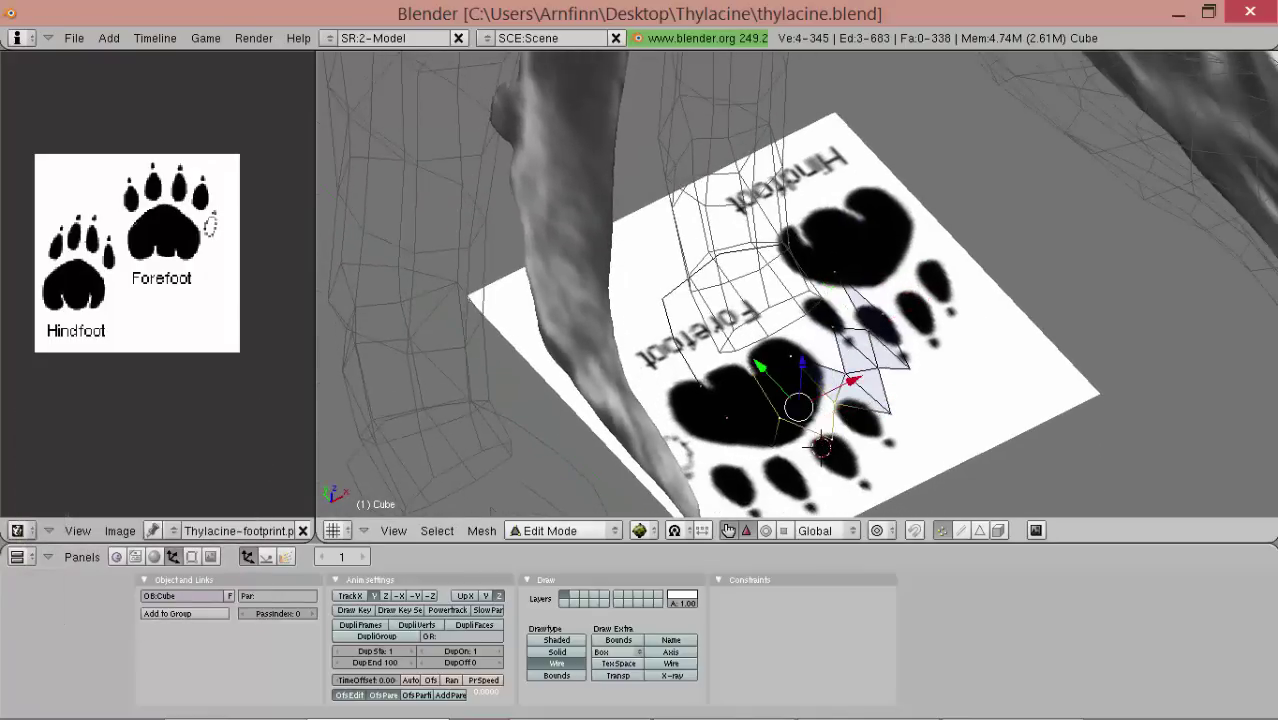
key("shift+e")
key("Return")
key("s")
key("0")
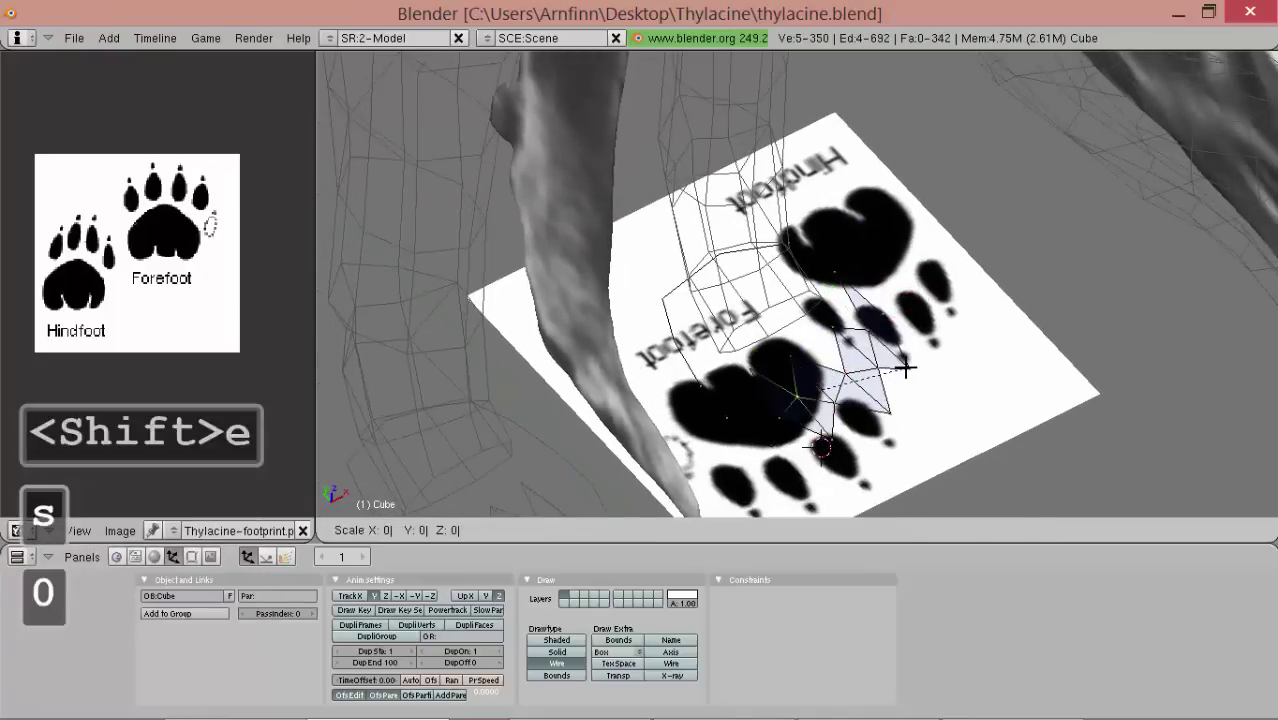
key("Return")
- Fill the last remaining toe's outline by extruding its selected vertices and scaling the new ones to 0
right_click(726, 416)
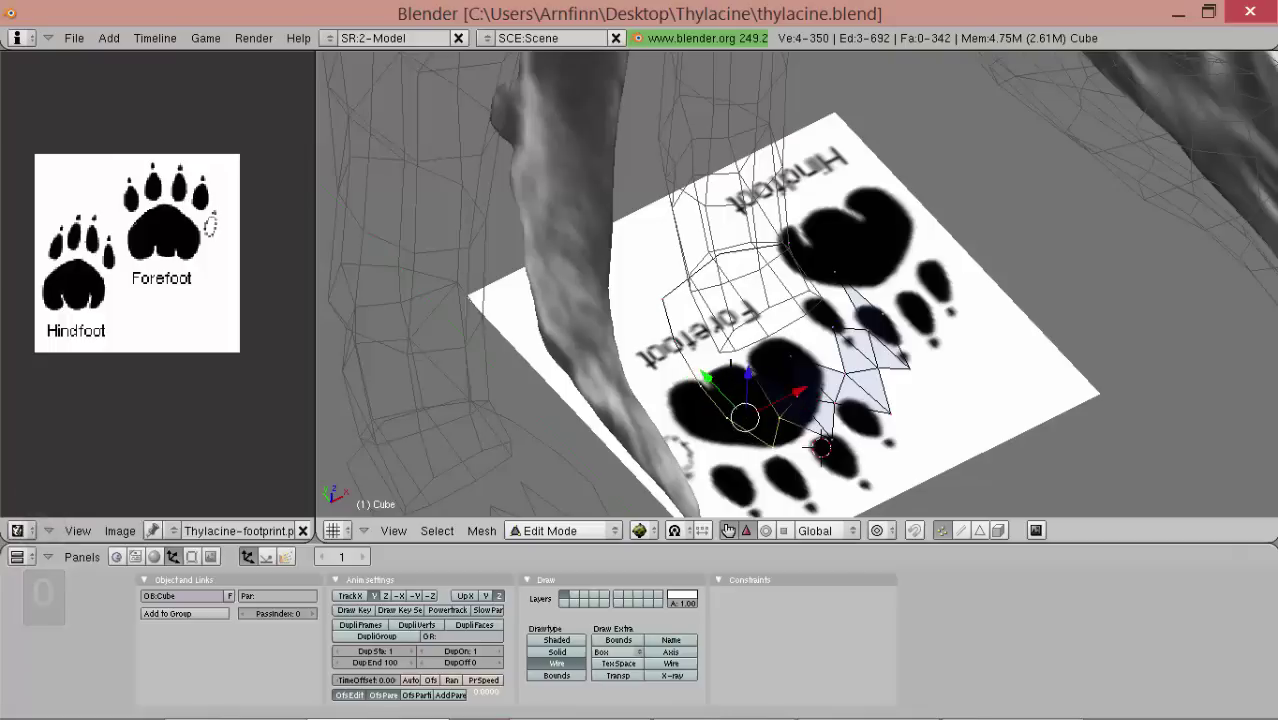
right_click(750, 367, "shift")
key("s")
right_click(826, 381)
key("e")
left_click(838, 381)
key("s")
key("0")
left_click(829, 383)
- Remove doubles across all the visible paw vertices to merge the collapsed toe centres
middle_click_drag(829, 383, 692, 365)
scroll(692, 365, "up", 2)
key("a")
key("w")
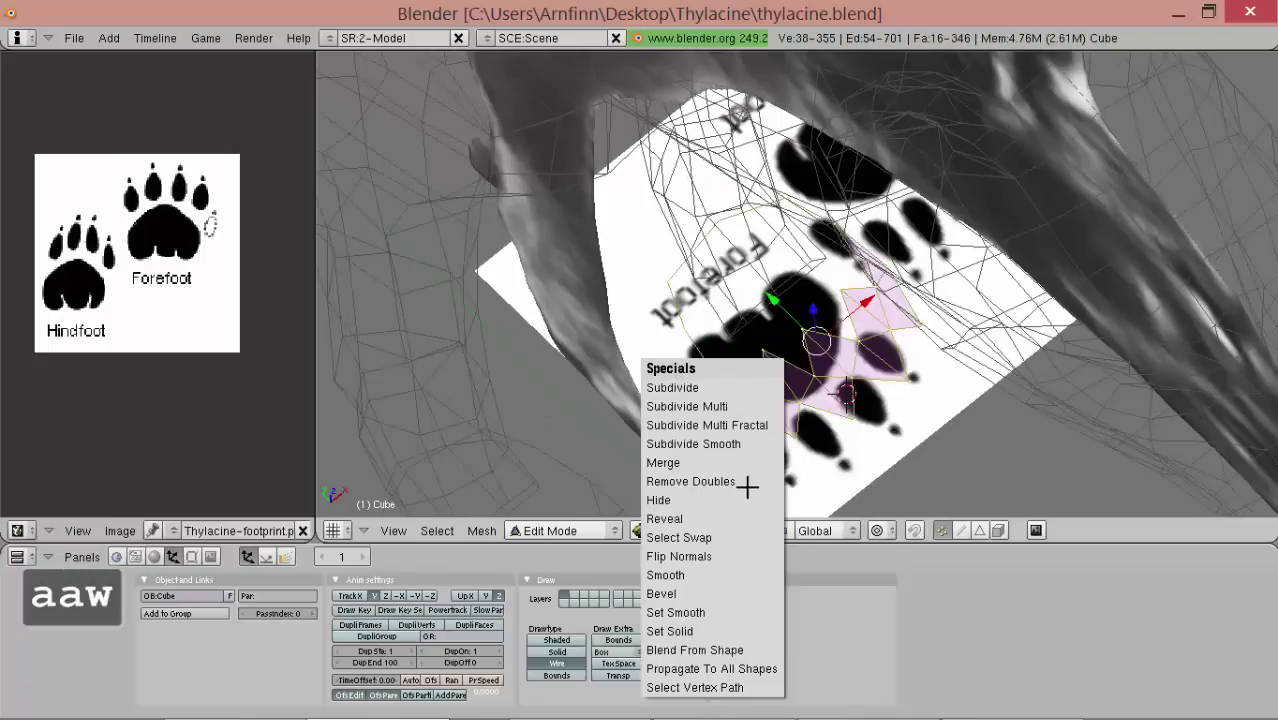
left_click(750, 485)
- Select the three vertices around the first gap behind the toes and fill it with faces
right_click(764, 395)
right_click(719, 380, "shift")
right_click(764, 351, "shift")
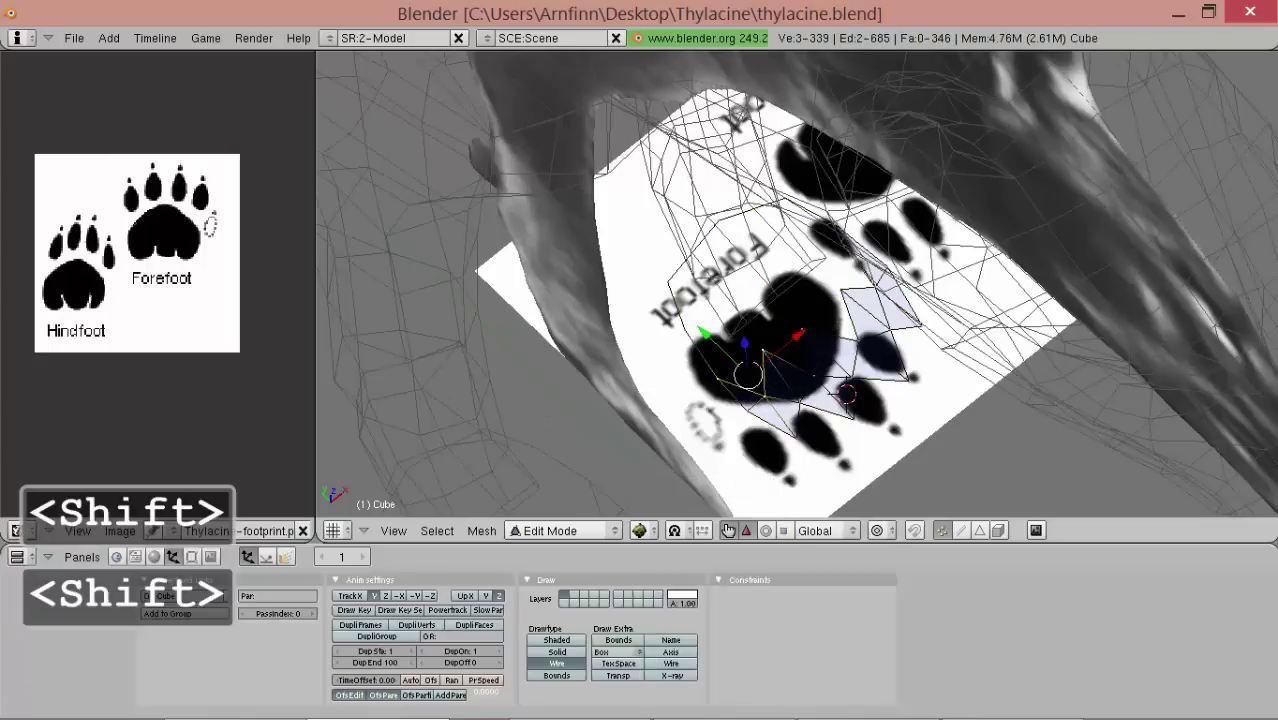
key("shift+f")
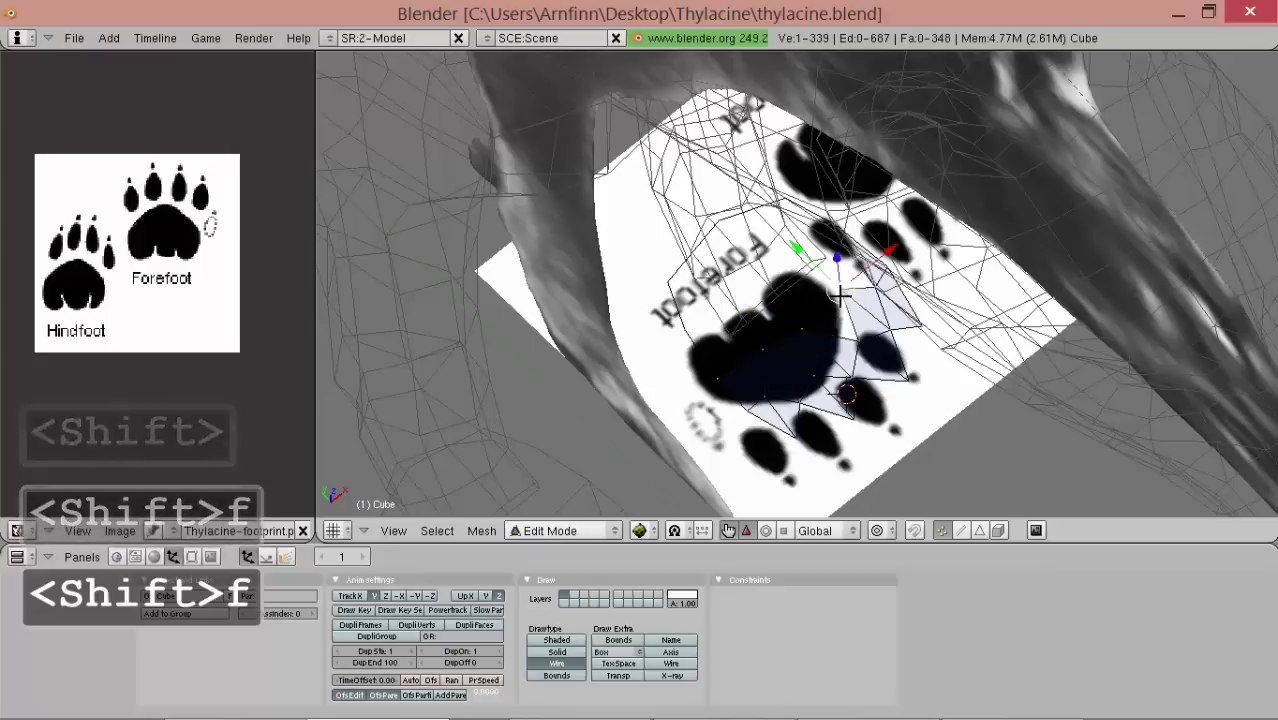
- Try to fill the gap behind the outermost toes with a face and rotate its edge
right_click(839, 294, "shift")
key("shift+f")
right_click(840, 293)
middle_click_drag(840, 293, 851, 265)
middle_click_drag(851, 310, 750, 435)
middle_click_drag(944, 227, 924, 320)
key("ctrl+e")
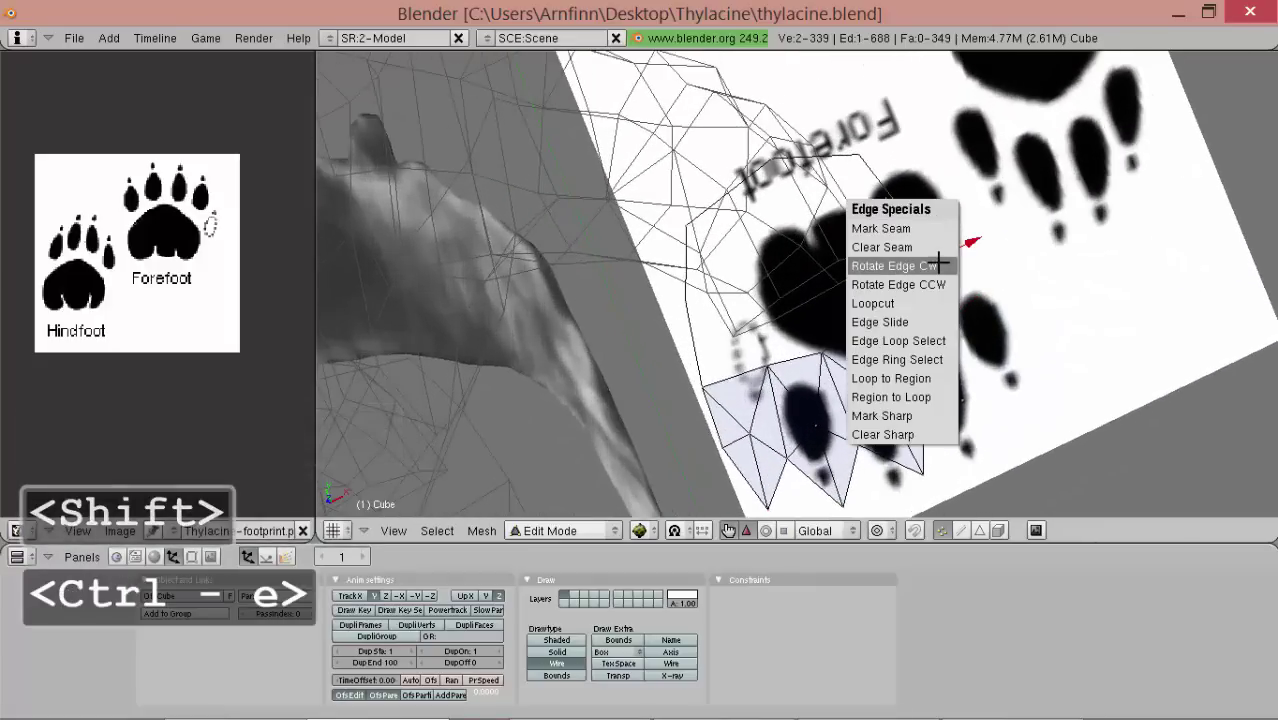
left_click(936, 177)
- Delete the edge joining the two vertices across the gap behind the outermost toes
right_click(925, 324)
right_click(906, 214, "shift")
key("Delete")
left_click(913, 210)
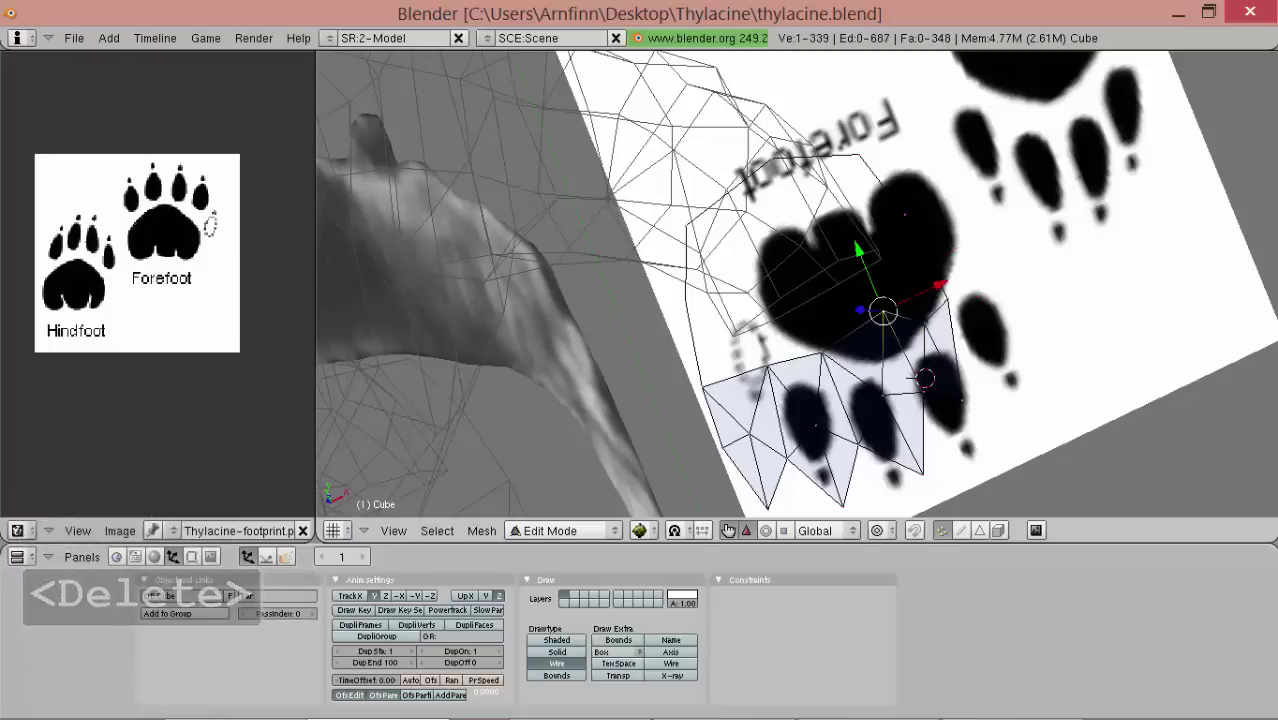
- Fill the gap behind the outermost toes with a face from four vertices and convert it to triangles
right_click(945, 304, "shift")
middle_click_drag(945, 304, 990, 254)
key("shift")
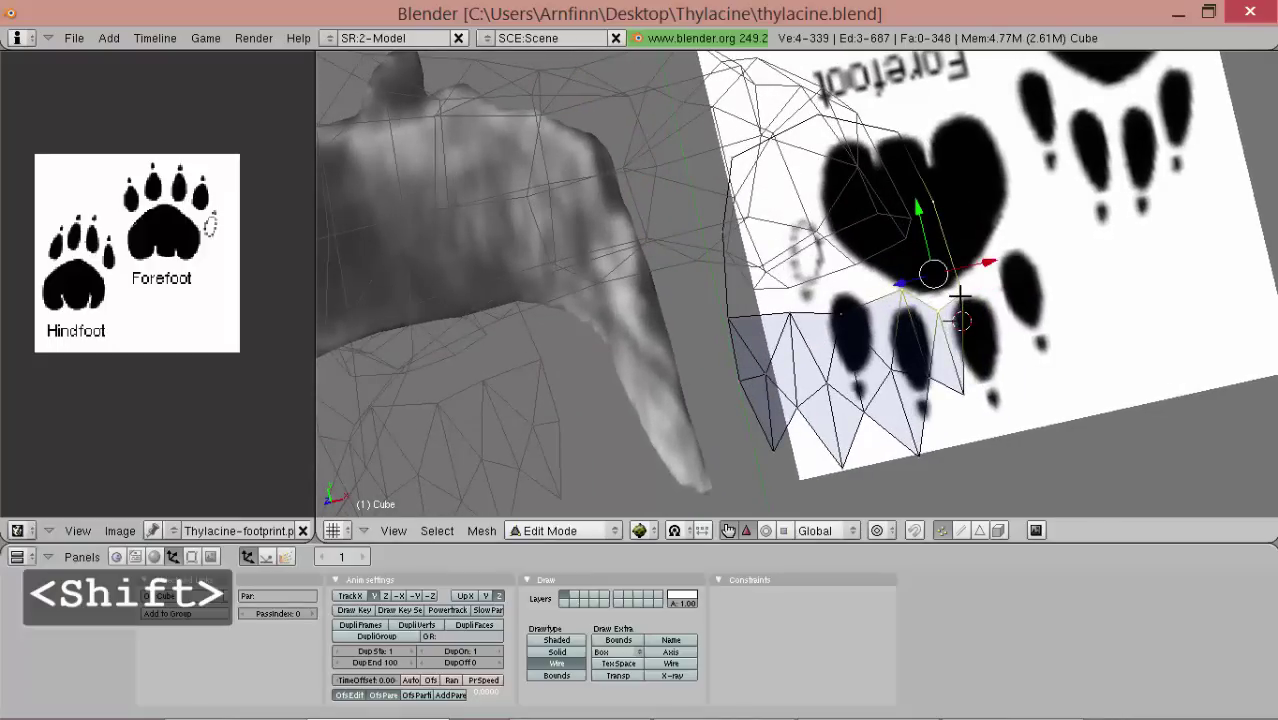
key("f")
key("ctrl+t")
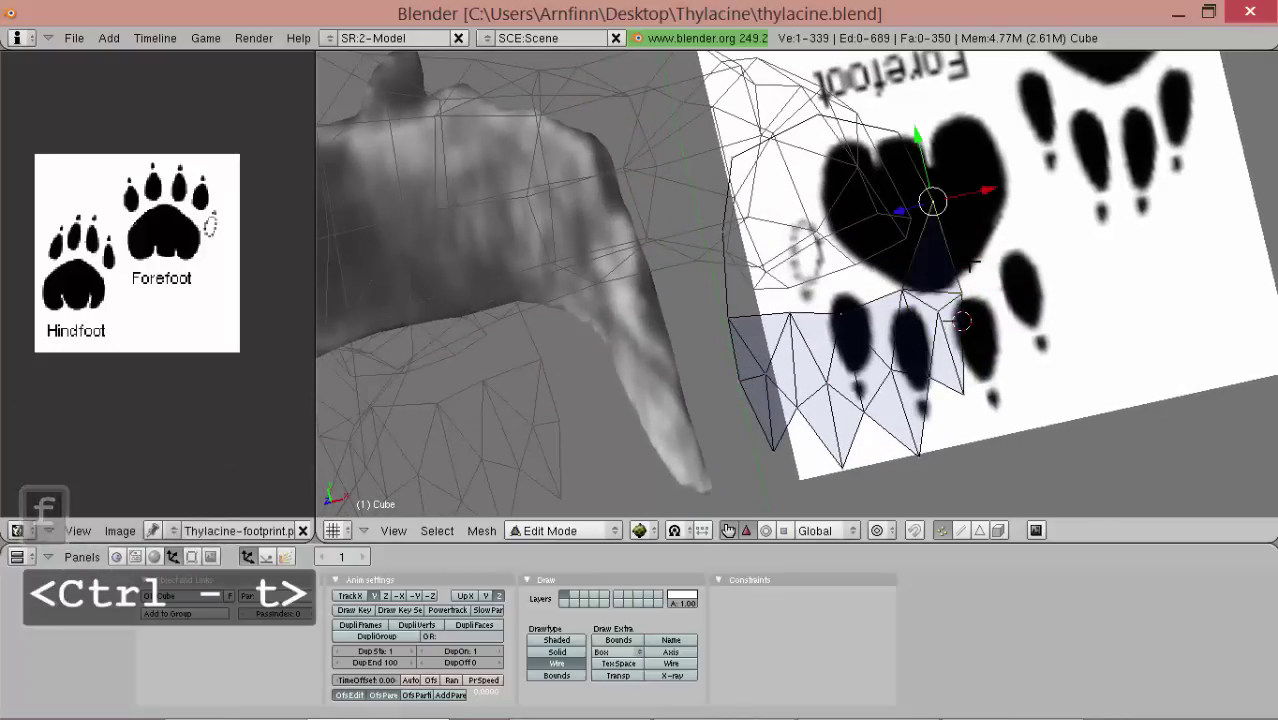
- In the top view, shift the outermost toe's centre and outer side vertices slightly towards the toe tip
key("KP_7")
left_click_drag(970, 246, 970, 264)
left_click(971, 292)
right_click_drag(897, 364, 910, 420, "shift")
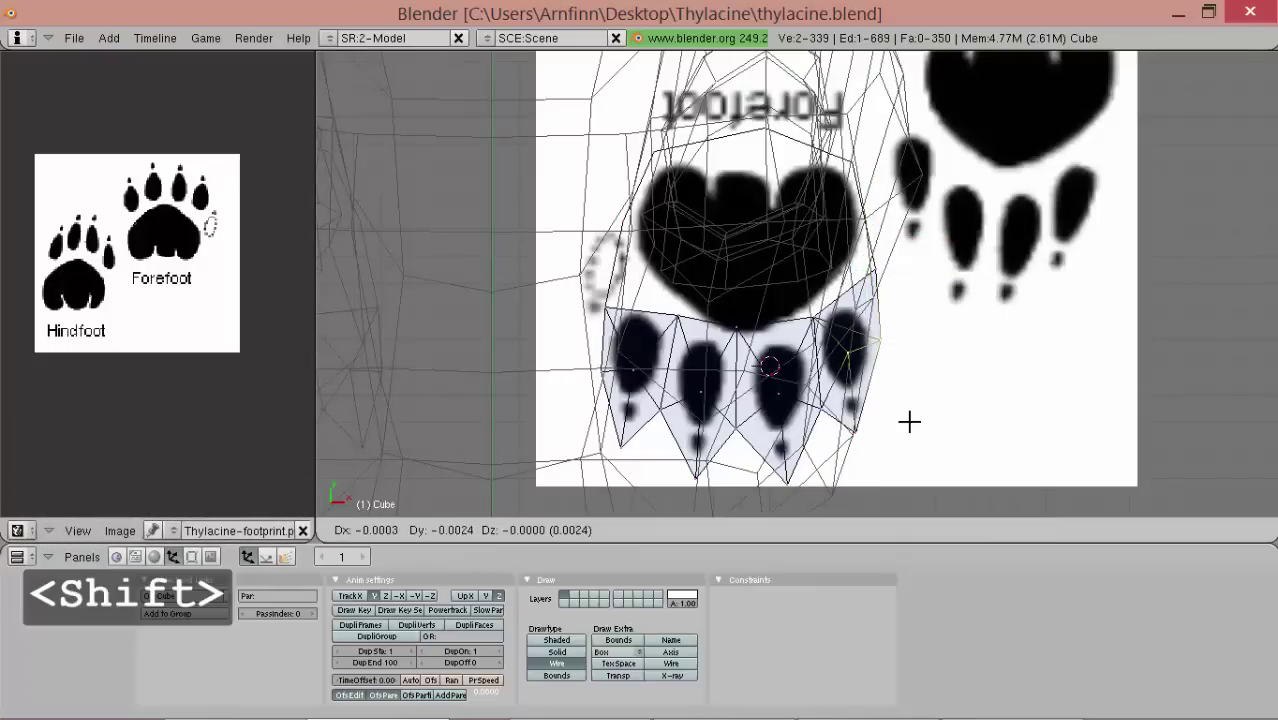
left_click(911, 427)
right_click_drag(877, 274, 876, 292)
left_click(876, 291)
- Move the rear corner vertex of the paw outline slightly inward
middle_click_drag(731, 365, 654, 317)
left_click_drag(667, 279, 672, 243)
key("a")
middle_click_drag(891, 249, 862, 303)
key("a")
right_click(892, 318)
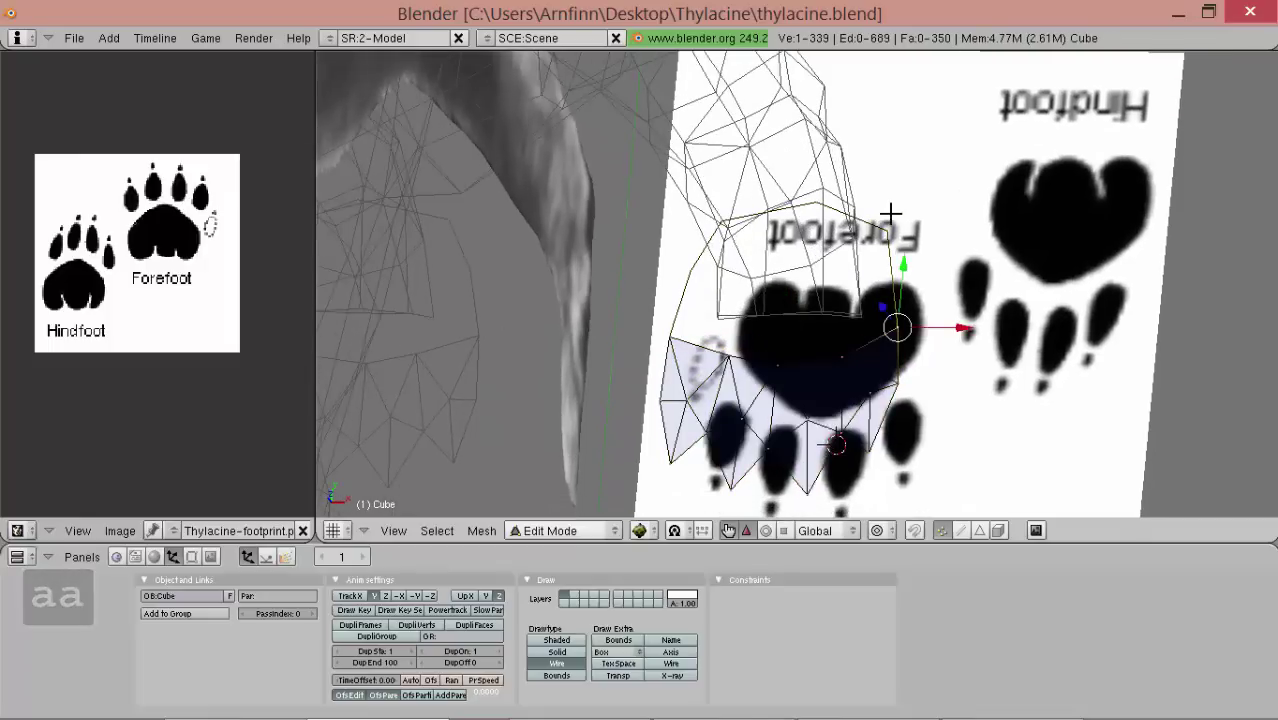
right_click(887, 225)
left_click_drag(928, 236, 925, 230)
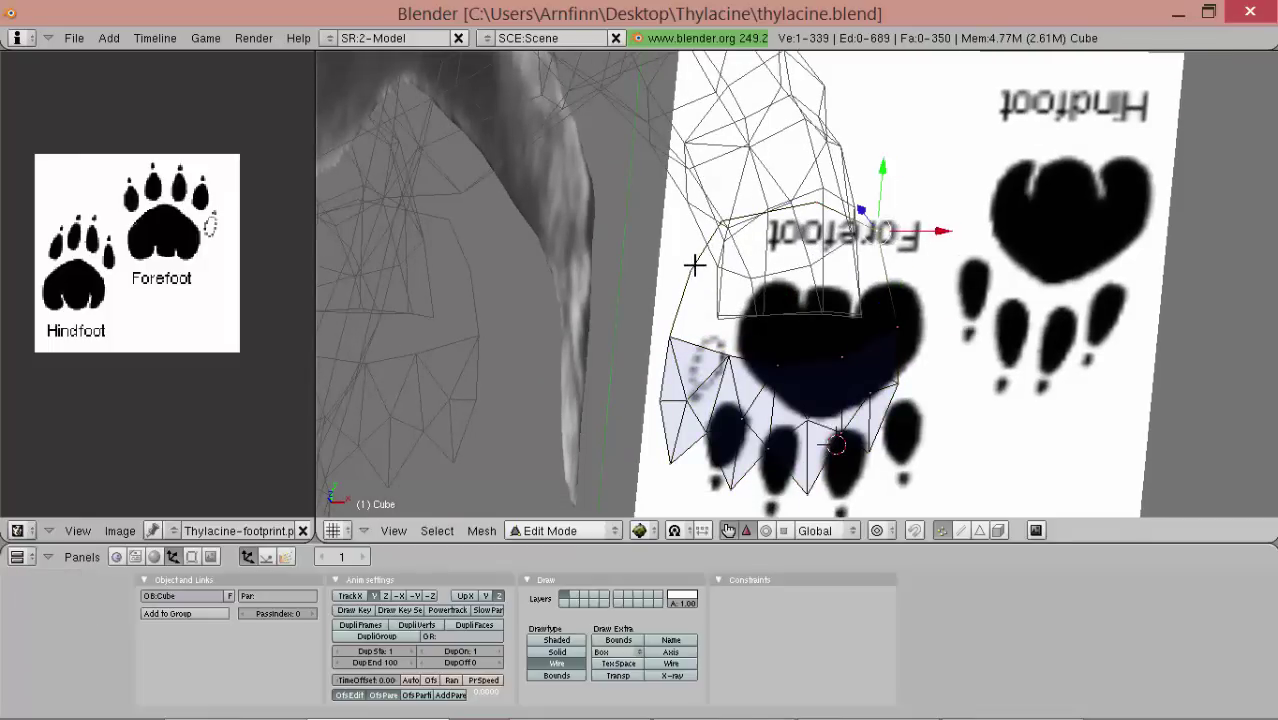
- Merge two neighbouring vertices at the opposite rear corner of the outline by scaling them to 0 and removing doubles
right_click(719, 212, "shift")
key("shift+s")
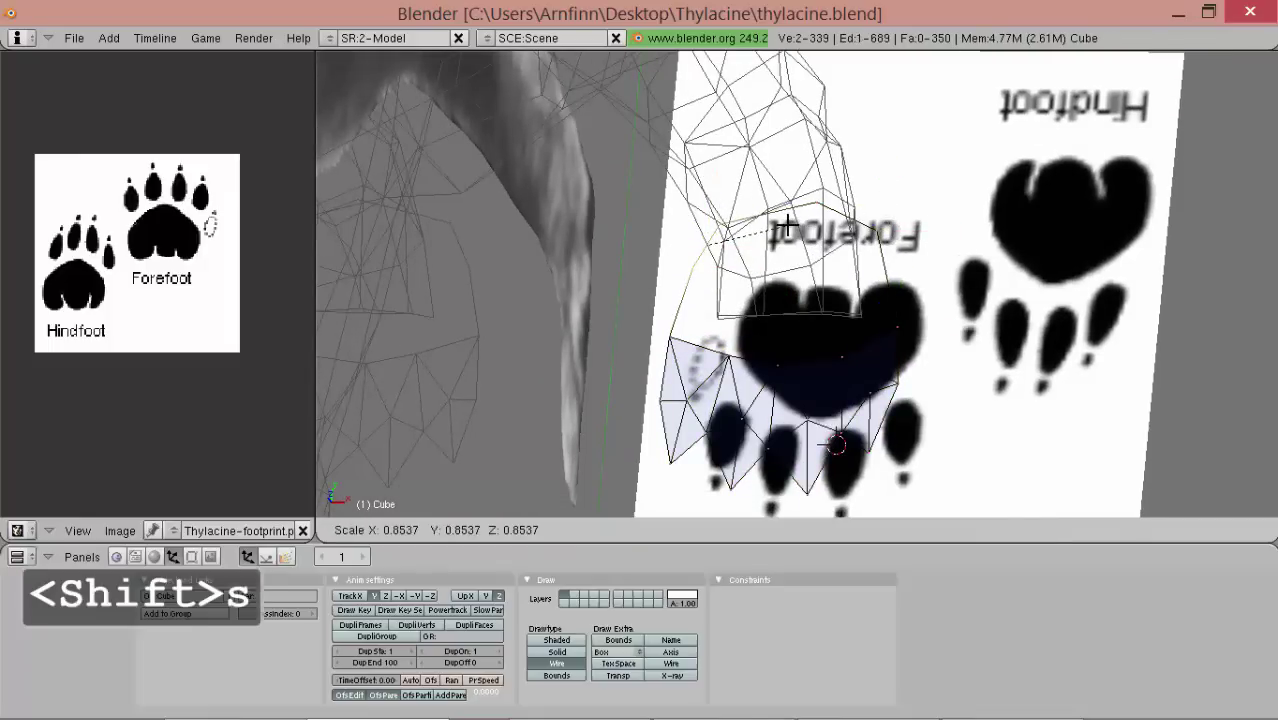
type("0")
left_click(787, 261)
left_click_drag(787, 261, 799, 257)
middle_click_drag(799, 257, 474, 491)
key("a")
key("a")
left_click(192, 556)
- Fill the open pad by selecting its eight border vertices, extruding them and scaling the copies to 0
middle_click_drag(878, 200, 836, 298)
right_click(880, 375)
left_click_drag(883, 249, 936, 252, "ctrl")
key("e")
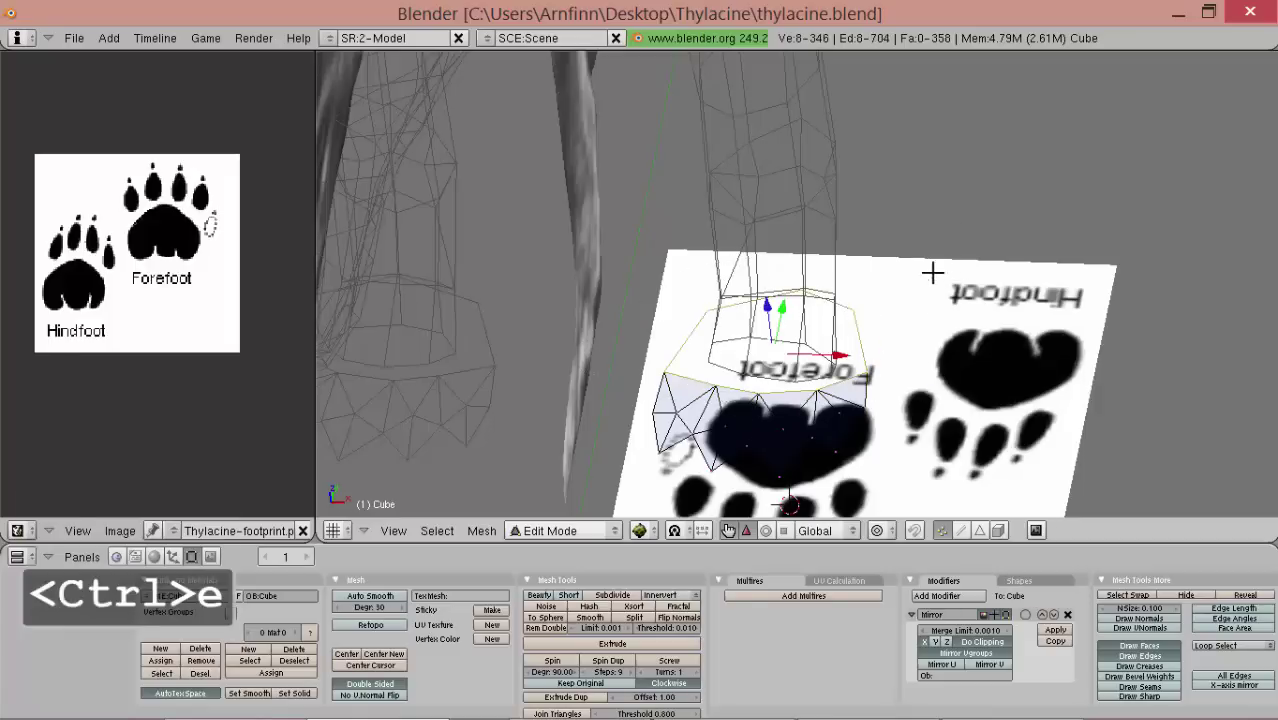
left_click(941, 252)
key("s")
key("0")
left_click(928, 269)
- Select everything and remove doubles to merge the pad's centre vertices
middle_click_drag(928, 269, 890, 285)
key("a")
key("a")
left_click(546, 628)
- Select all geometry linked to the paw and flatten it by scaling Z to 0
middle_click_drag(640, 470, 699, 371)
scroll(699, 371, "up", 2)
right_click(862, 428)
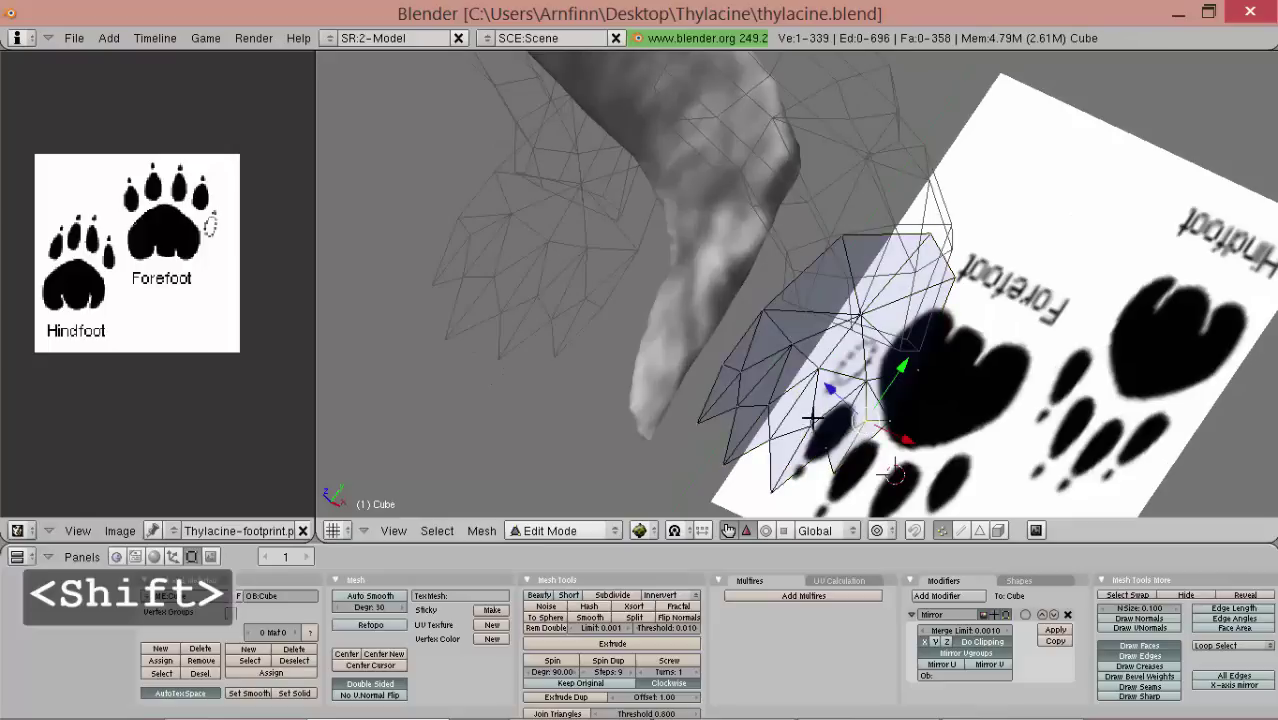
key("ctrl+l")
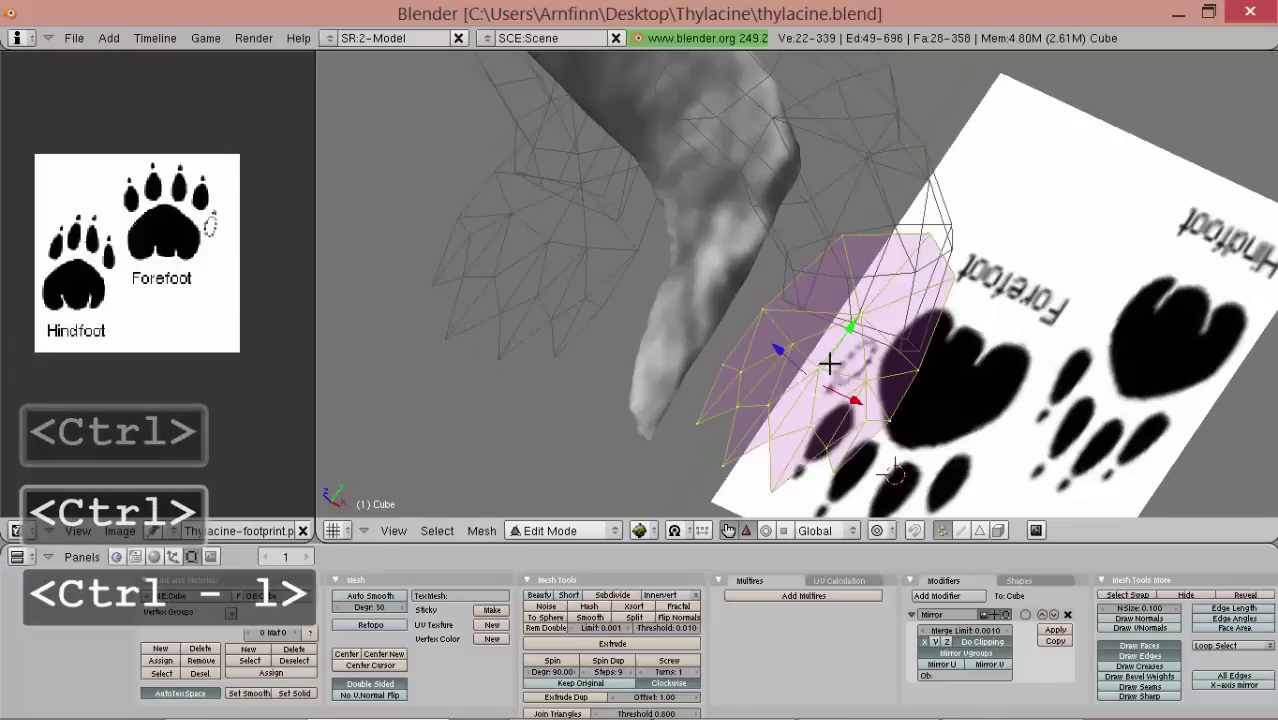
middle_click_drag(810, 342, 964, 420)
type("sz0")
left_click(905, 384)
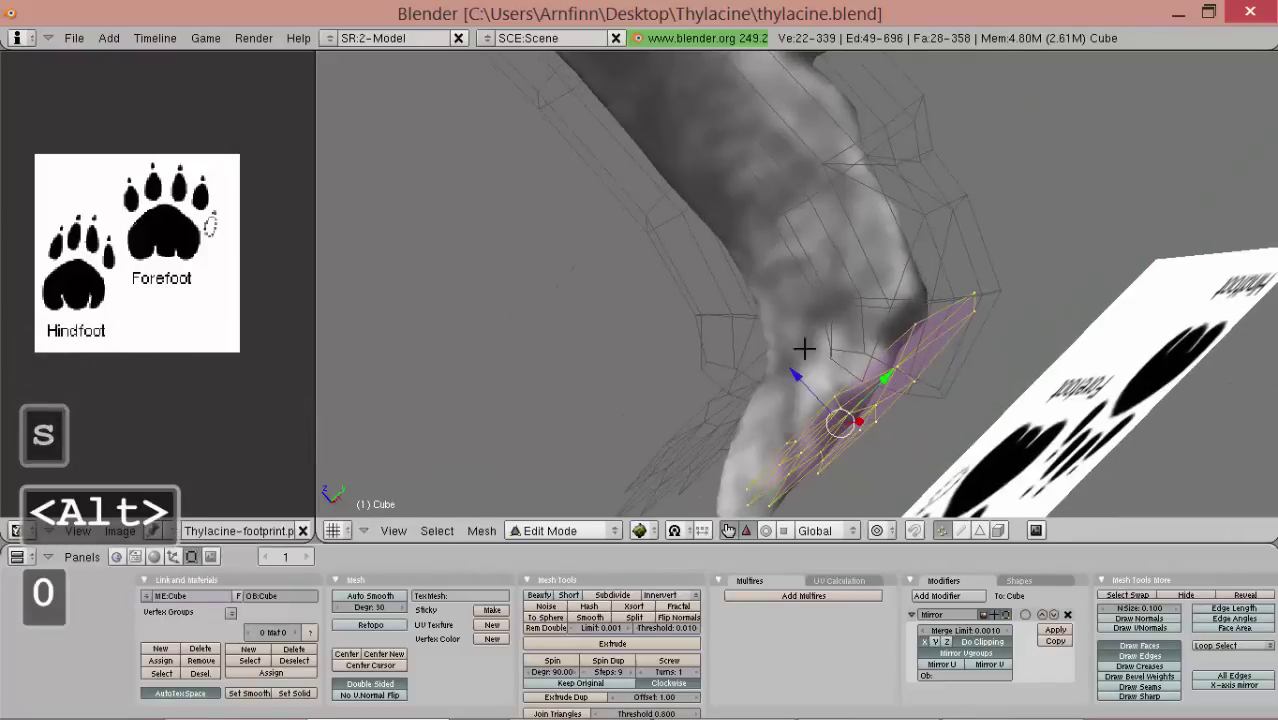
- Try to push the five centre vertices of the toes and pad out along their normals with Shrink/Fatten
middle_click_drag(805, 348, 690, 300)
right_click(868, 422)
right_click(712, 445, "shift")
middle_click_drag(808, 335, 1050, 322)
key("alt+s")
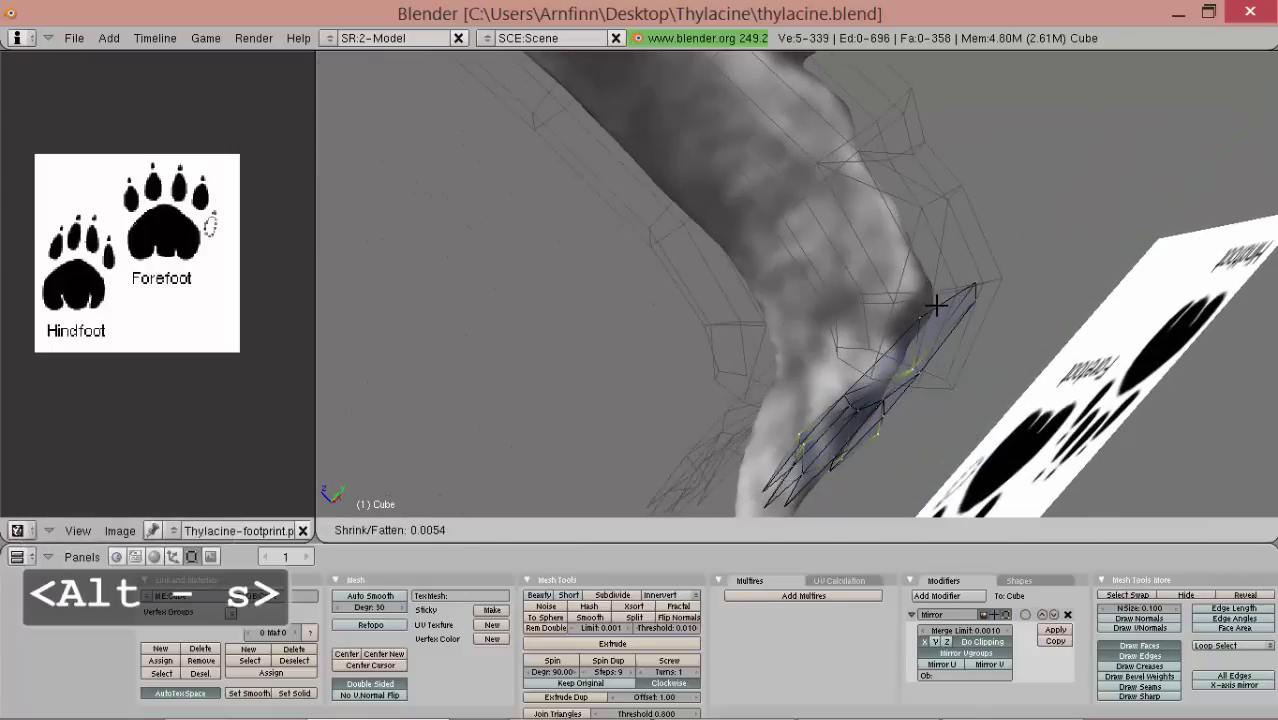
left_click(933, 303)
- Recalculate the whole paw's normals and push the five toe and pad centre vertices downward with Shrink/Fatten
key("a")
key("a")
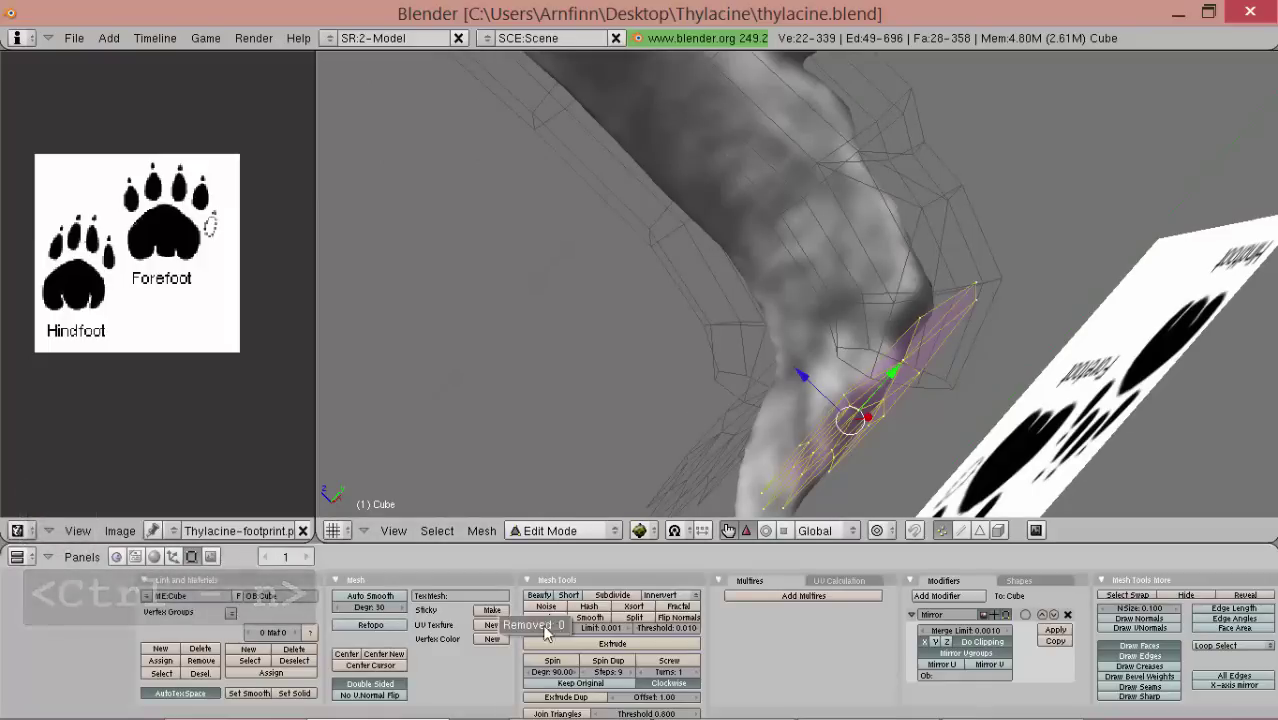
middle_click_drag(857, 387, 879, 413)
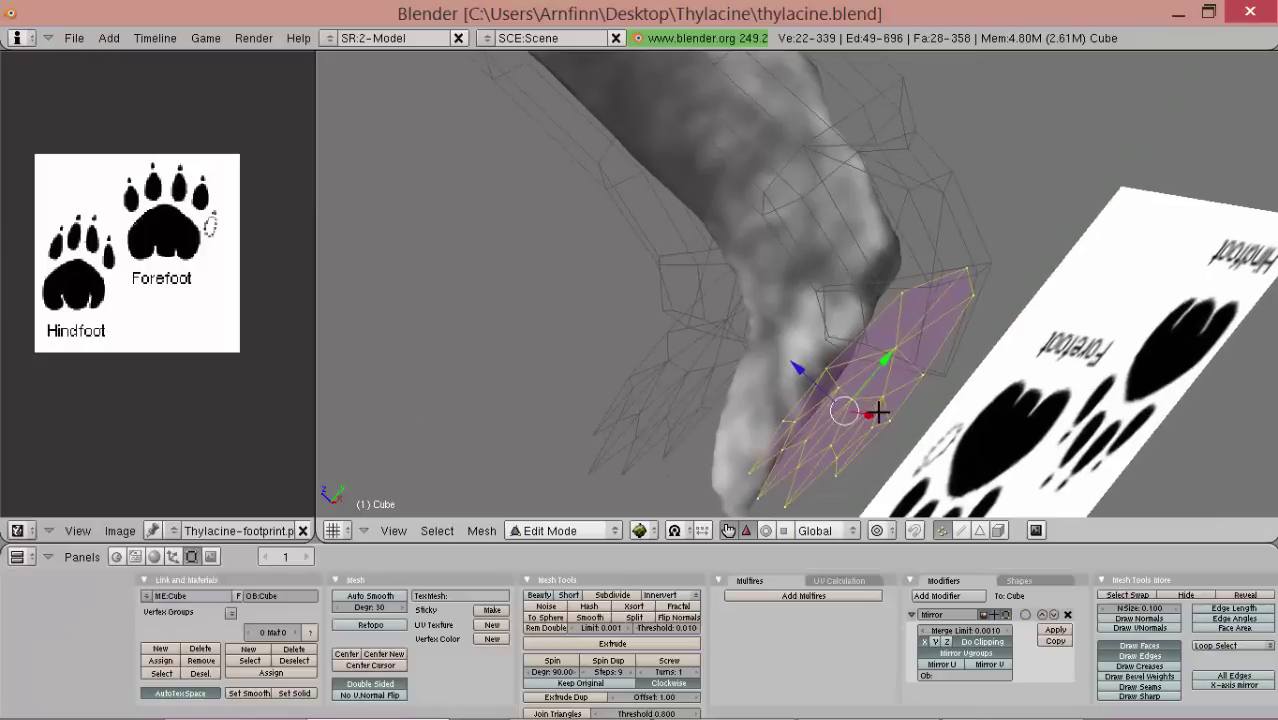
right_click(876, 430)
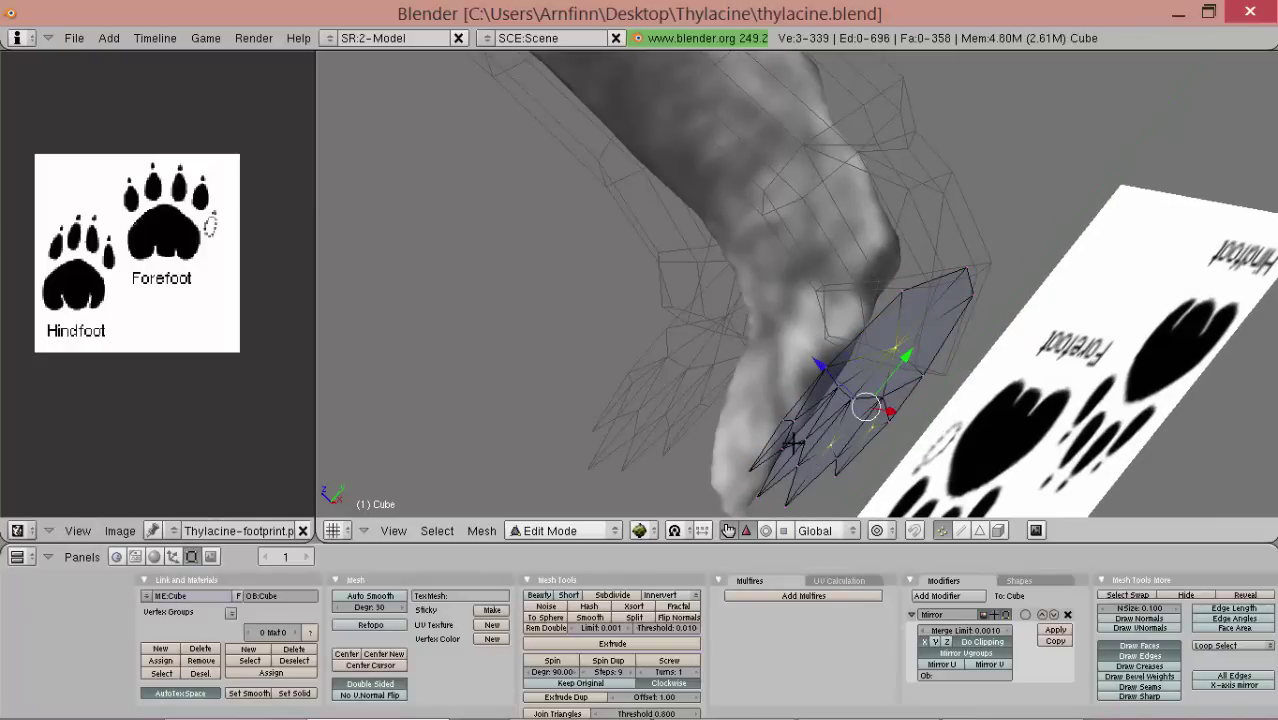
right_click(797, 418, "shift")
key("alt+s")
left_click(1017, 404)
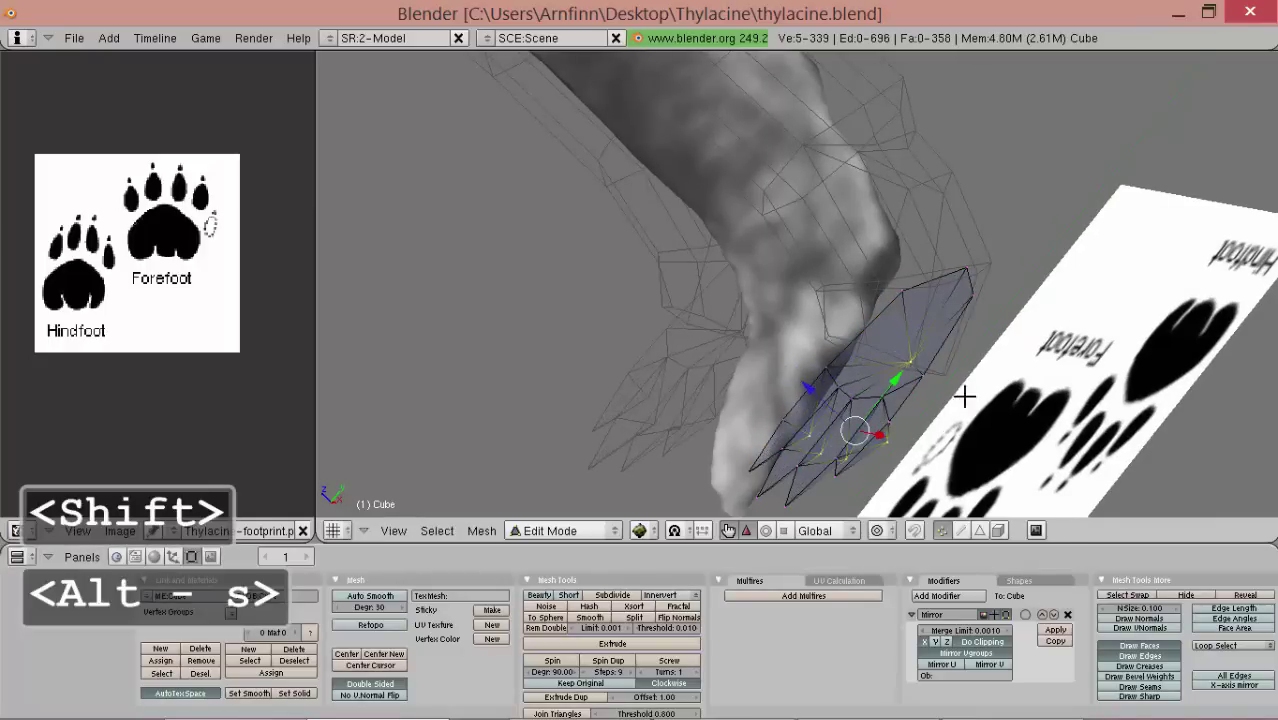
- Inspect the model with the Solid draw type outside Edit Mode, and restore the Wire draw type for editing
middle_click_drag(959, 397, 807, 249)
key("Tab")
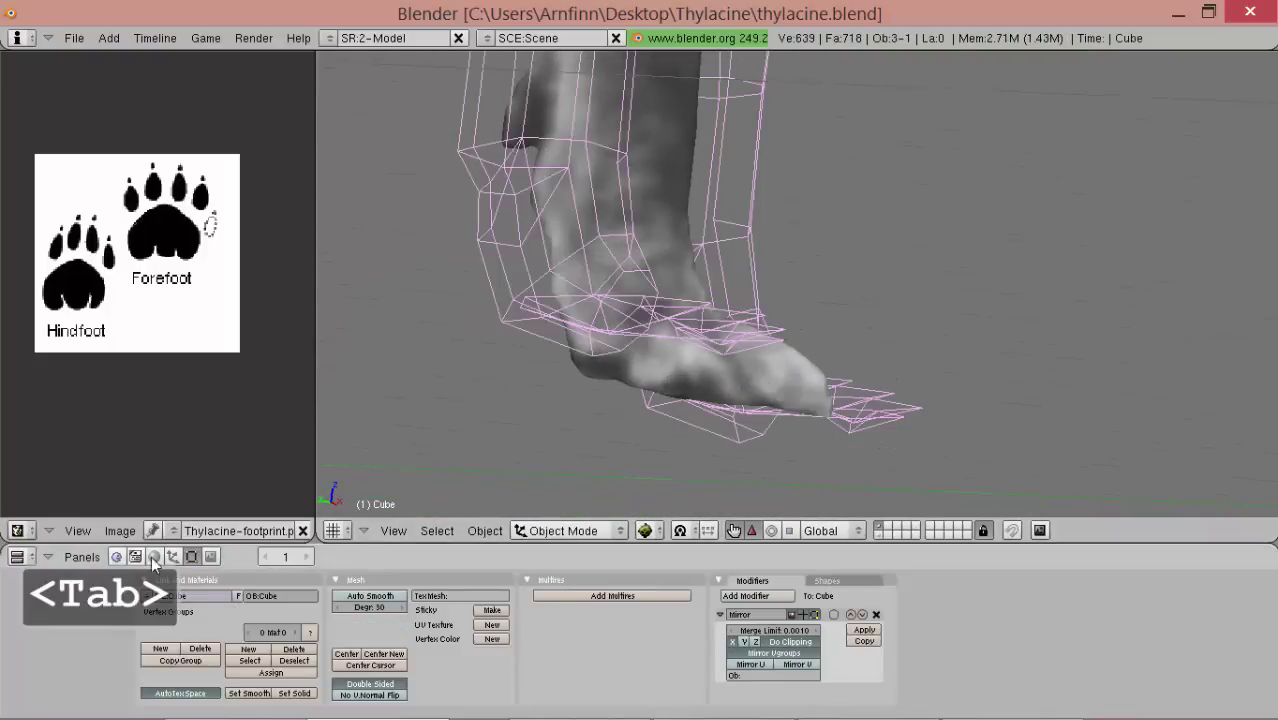
left_click(173, 557)
left_click(557, 653)
mouse_move(873, 303)
middle_mouse_down()
mouse_move(645, 150)
mouse_move(747, 254)
mouse_move(813, 191)
mouse_move(856, 222)
mouse_move(733, 266)
mouse_move(936, 362)
mouse_move(958, 397)
mouse_move(913, 369)
mouse_move(693, 348)
mouse_move(862, 280)
mouse_move(667, 331)
mouse_move(813, 357)
middle_mouse_up()
key("Tab")
key("Tab")
scroll(733, 266, "down", 4)
key("Tab")
left_click(563, 664)
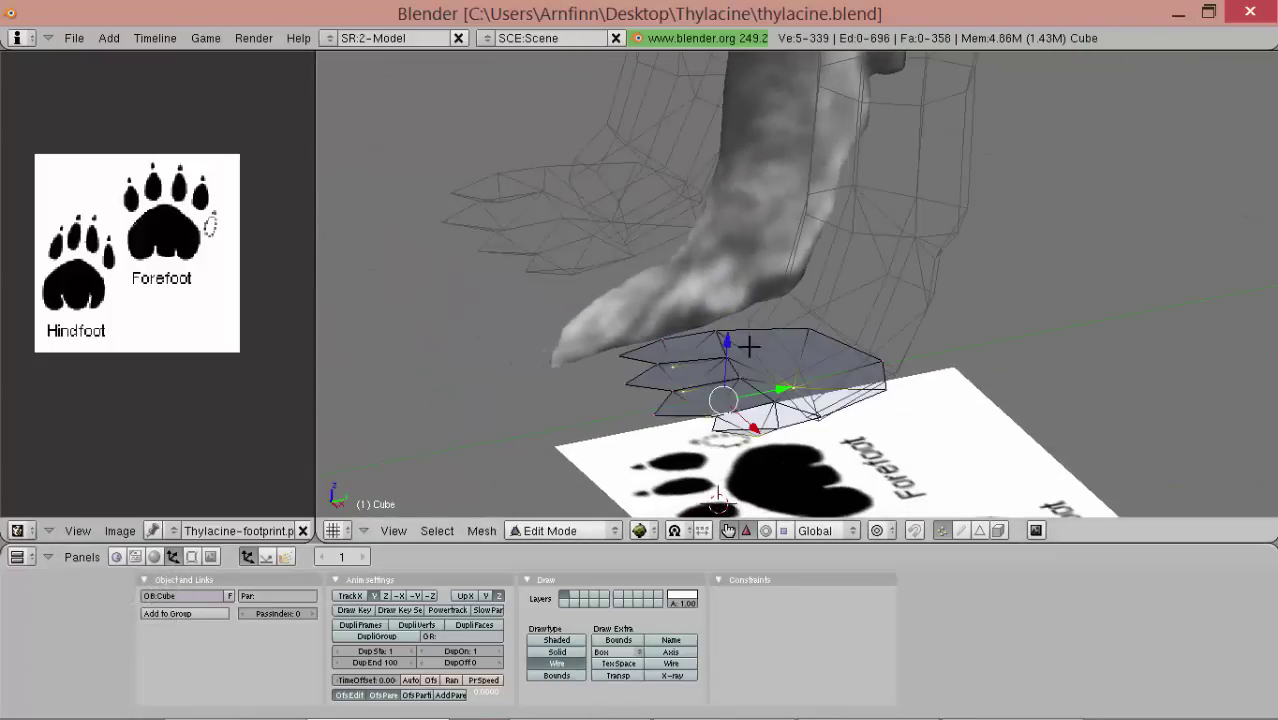
- Select the 13 vertices around the paw's outline and extrude them straight up in the side view
mouse_move(730, 470)
middle_mouse_down()
mouse_move(748, 502)
mouse_move(720, 407)
middle_mouse_up()
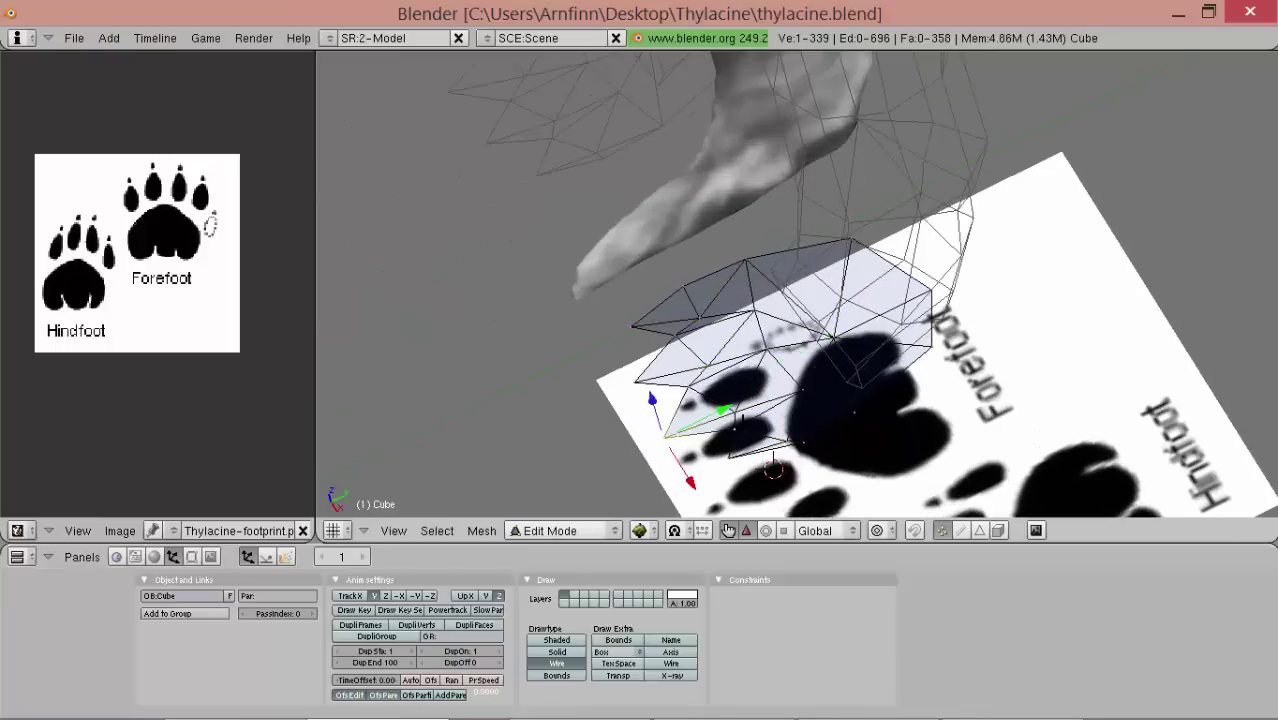
middle_click_drag(790, 373, 720, 458)
middle_click_drag(897, 340, 929, 394)
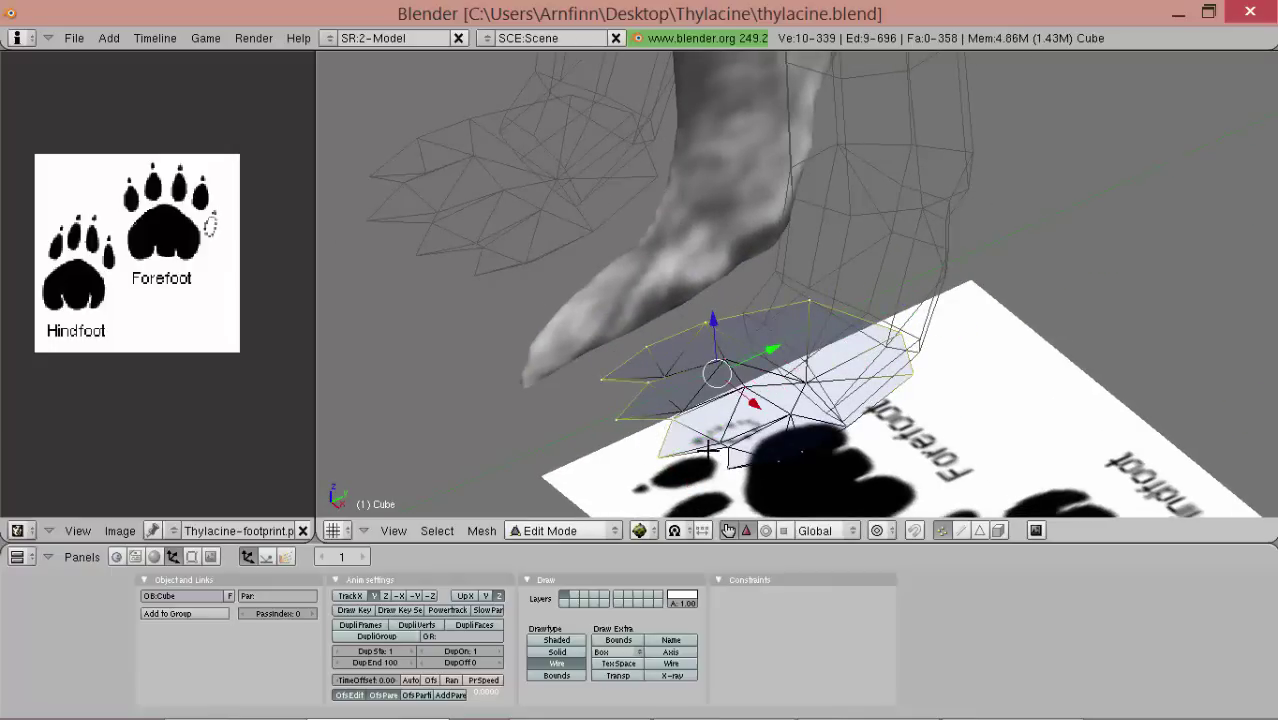
middle_click_drag(739, 431, 859, 433)
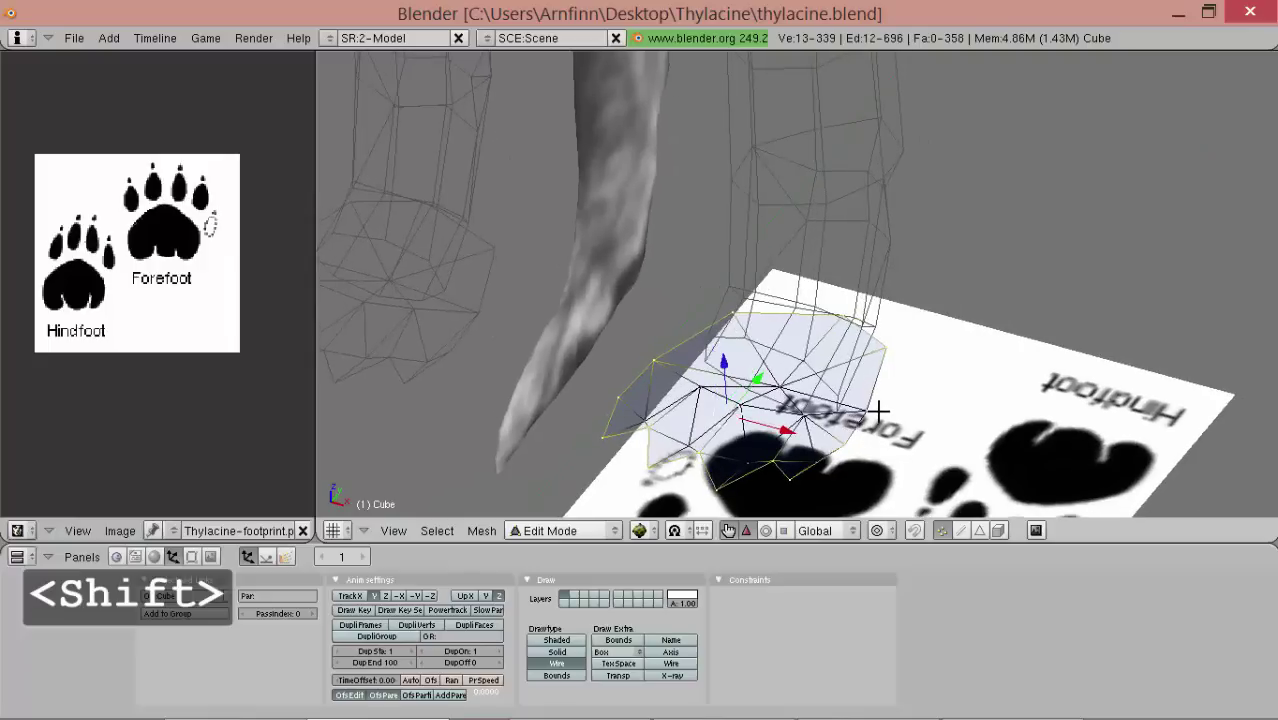
right_click(886, 328, "shift")
middle_click_drag(779, 297, 698, 281)
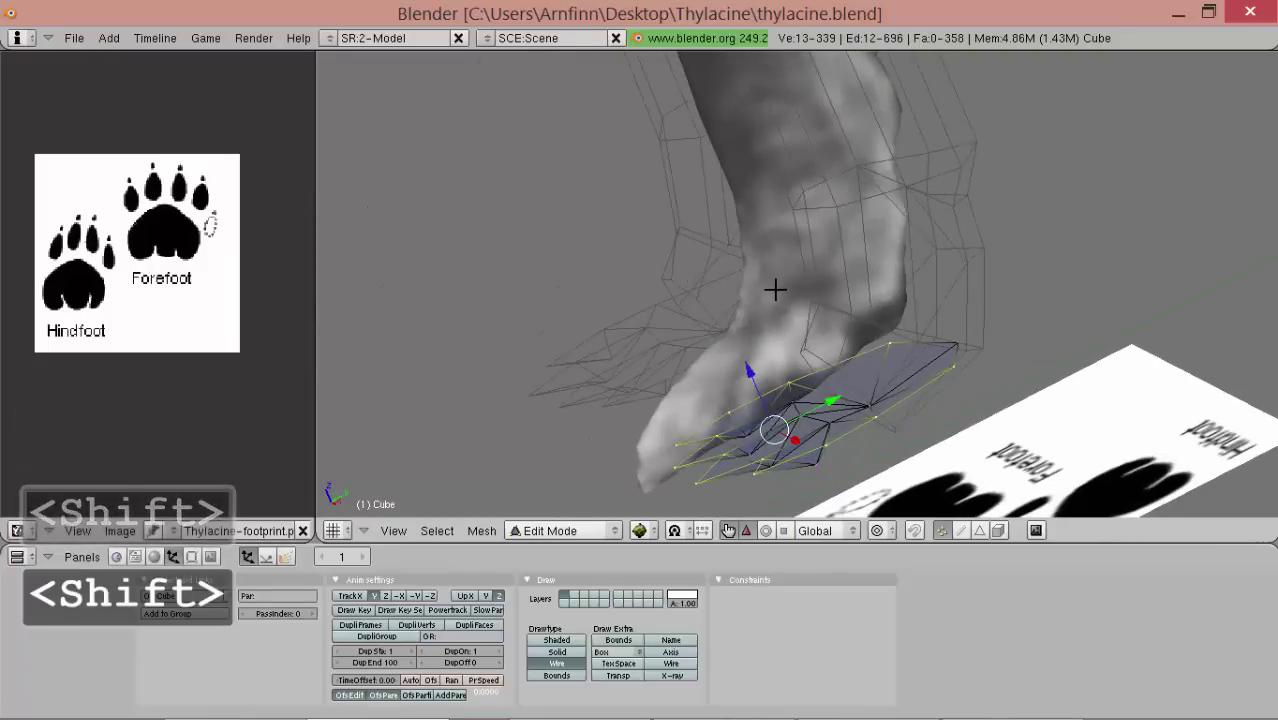
key("KP_3")
key("e")
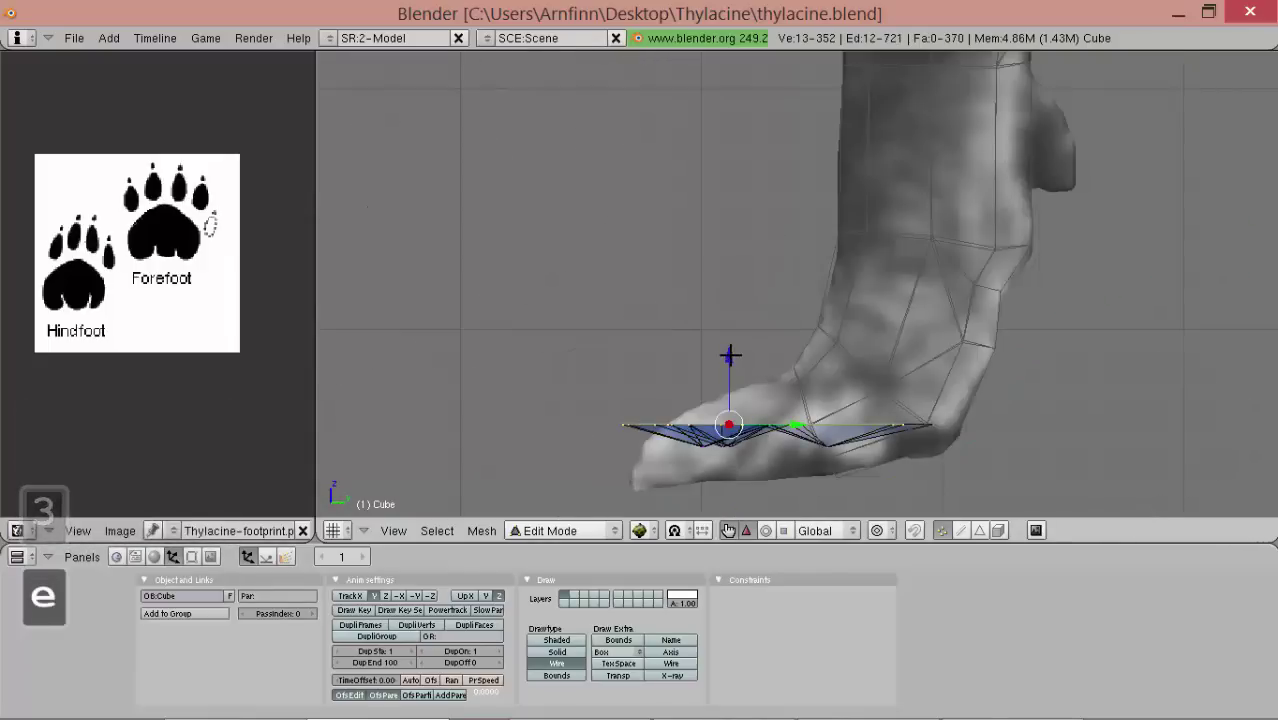
key("ctrl")
- Select the whole paw, move it onto the reference foot in the side view and tilt it to follow the sole
key("a")
key("a")
scroll(722, 302, "down", 2)
left_click_drag(732, 288, 753, 343)
key("r")
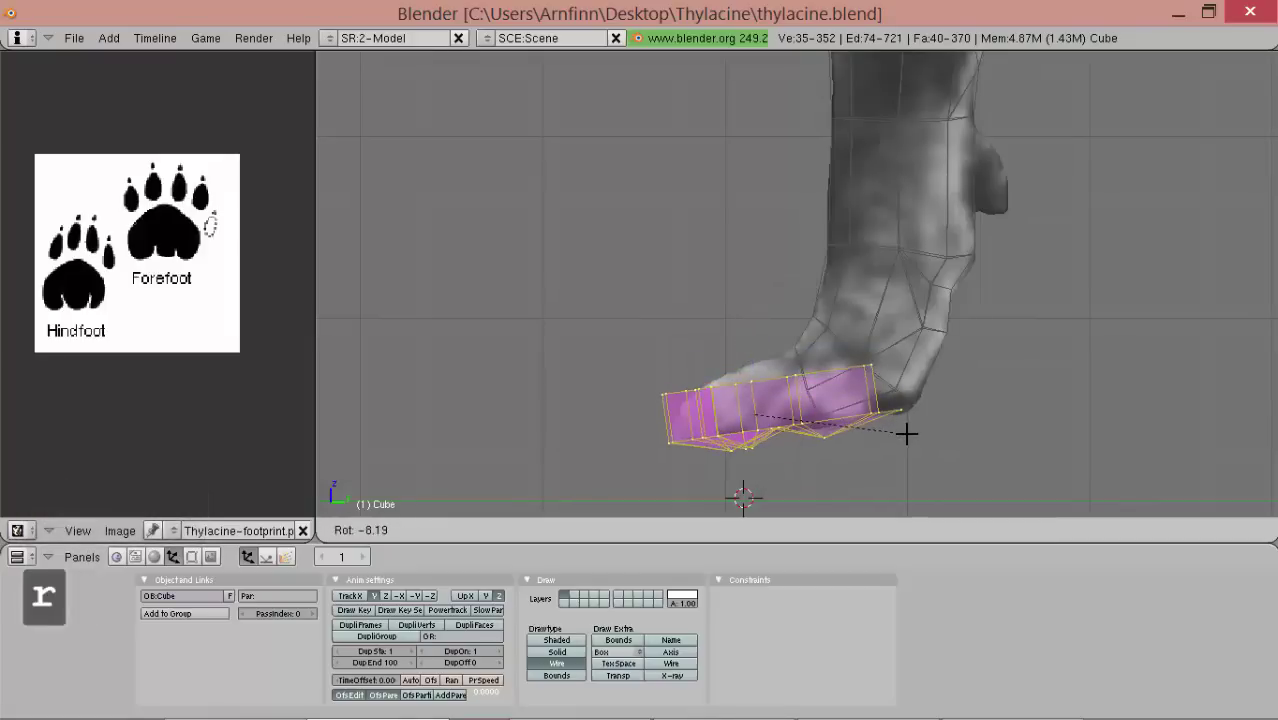
left_click_drag(1006, 432, 993, 408, "alt+shift")
key("r")
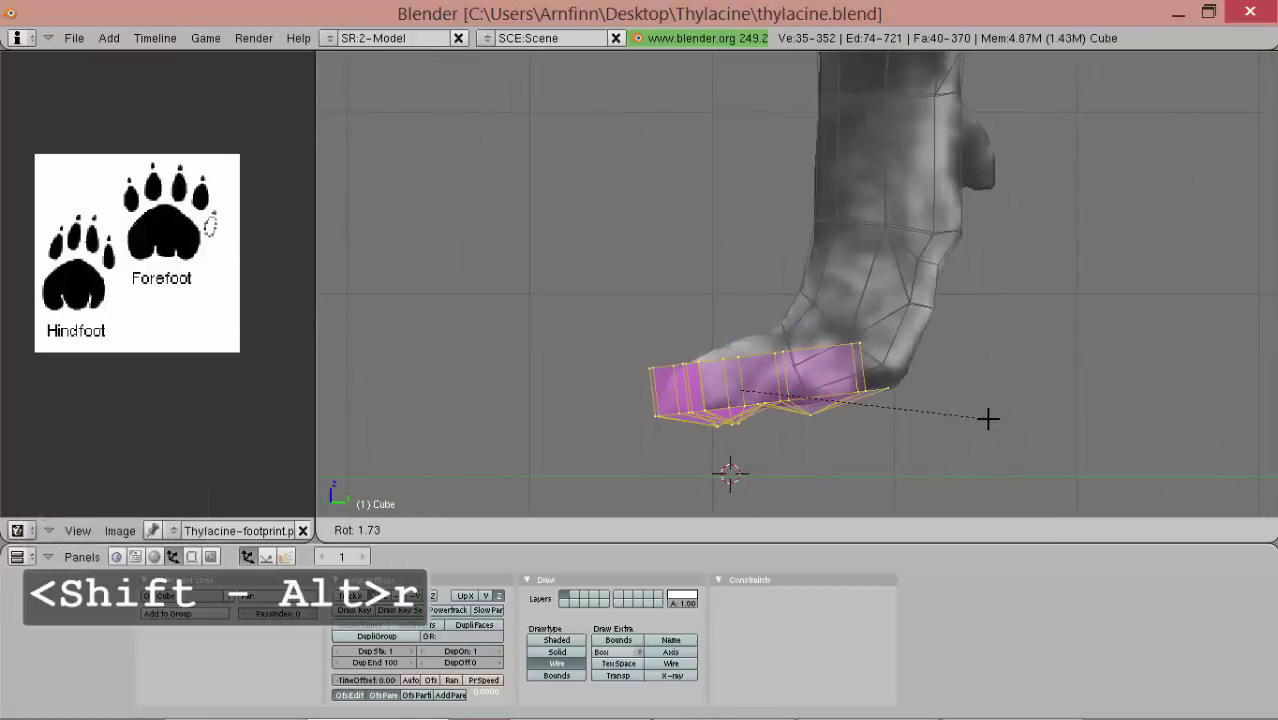
left_click(989, 418)
- Examine the extruded paw against the reference foot from several angles, in and out of Edit Mode, and close up in side view
scroll(829, 366, "up", 2)
right_click(856, 369)
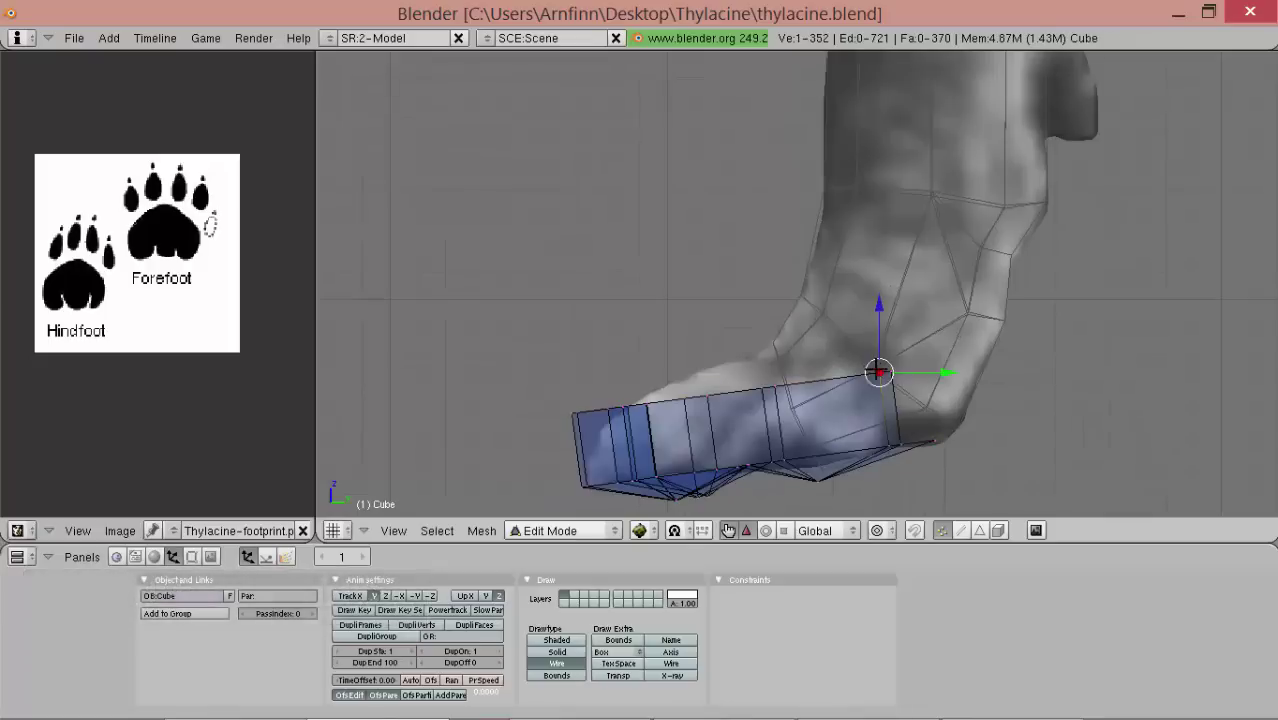
scroll(830, 366, "down", 2)
middle_click_drag(699, 354, 802, 418)
middle_click_drag(650, 340, 804, 342)
key("Tab")
key("Tab")
key("Tab")
key("Tab")
key("Tab")
right_click(805, 345)
key("KP_3")
key("Tab")
scroll(766, 316, "up", 6)
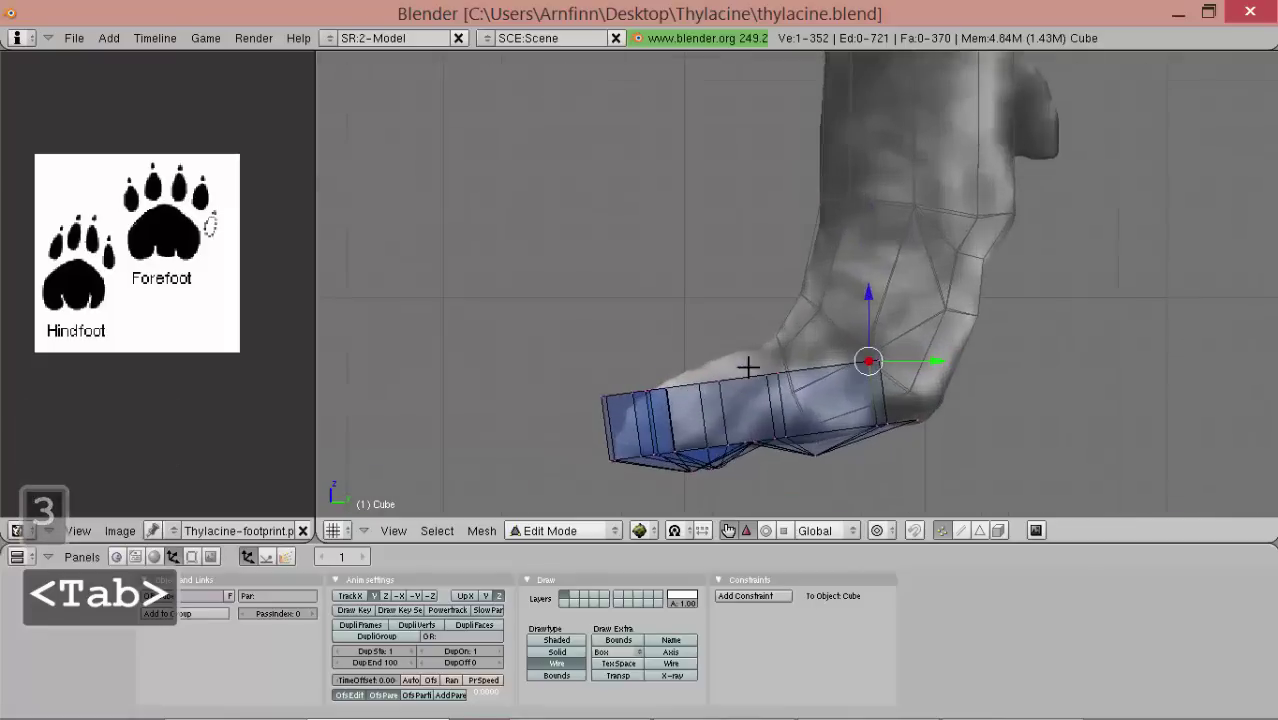
left_click_drag(570, 355, 673, 225, "alt+shift")
scroll(673, 225, "up", 3)
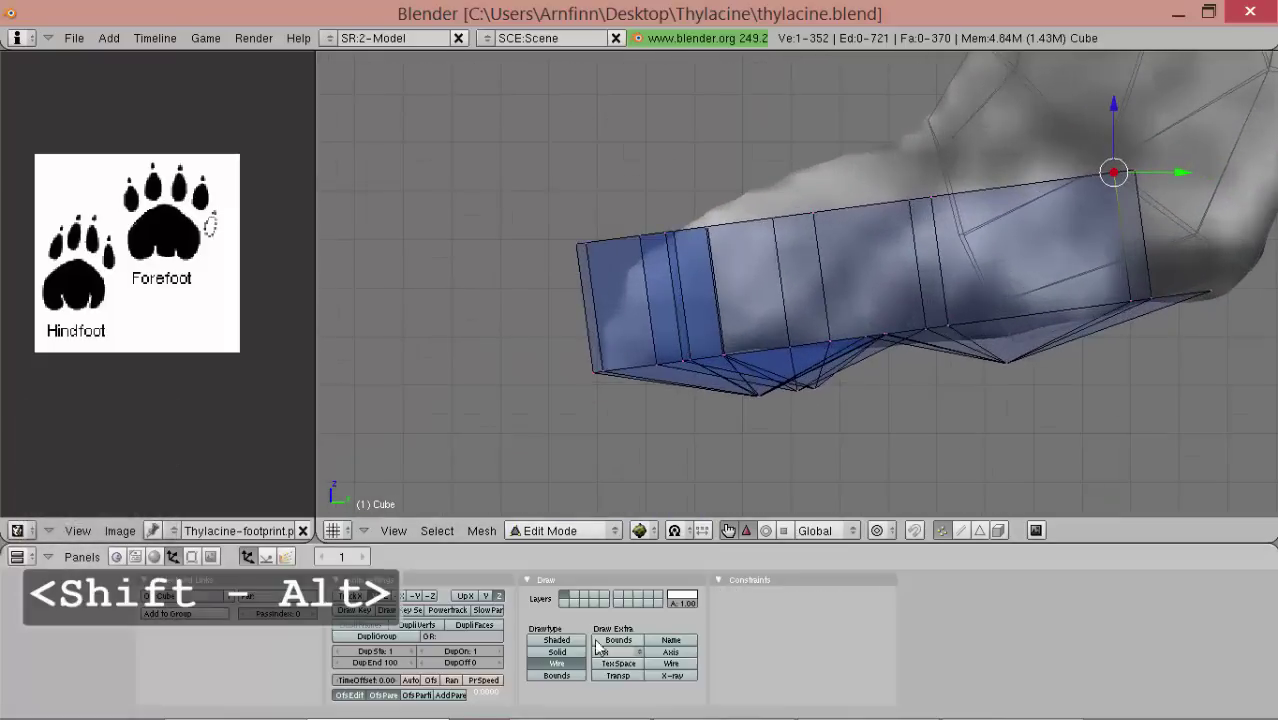
- Switch the paw to the Solid draw type and select the three notch vertices between the toes on its upper edge
left_click(585, 650)
middle_click_drag(660, 238, 779, 283)
right_click(687, 287)
right_click(706, 233)
right_click(671, 222, "shift")
right_click(708, 203, "shift")
left_click_drag(675, 218, 707, 231, "alt+shift")
middle_click_drag(707, 232, 655, 121)
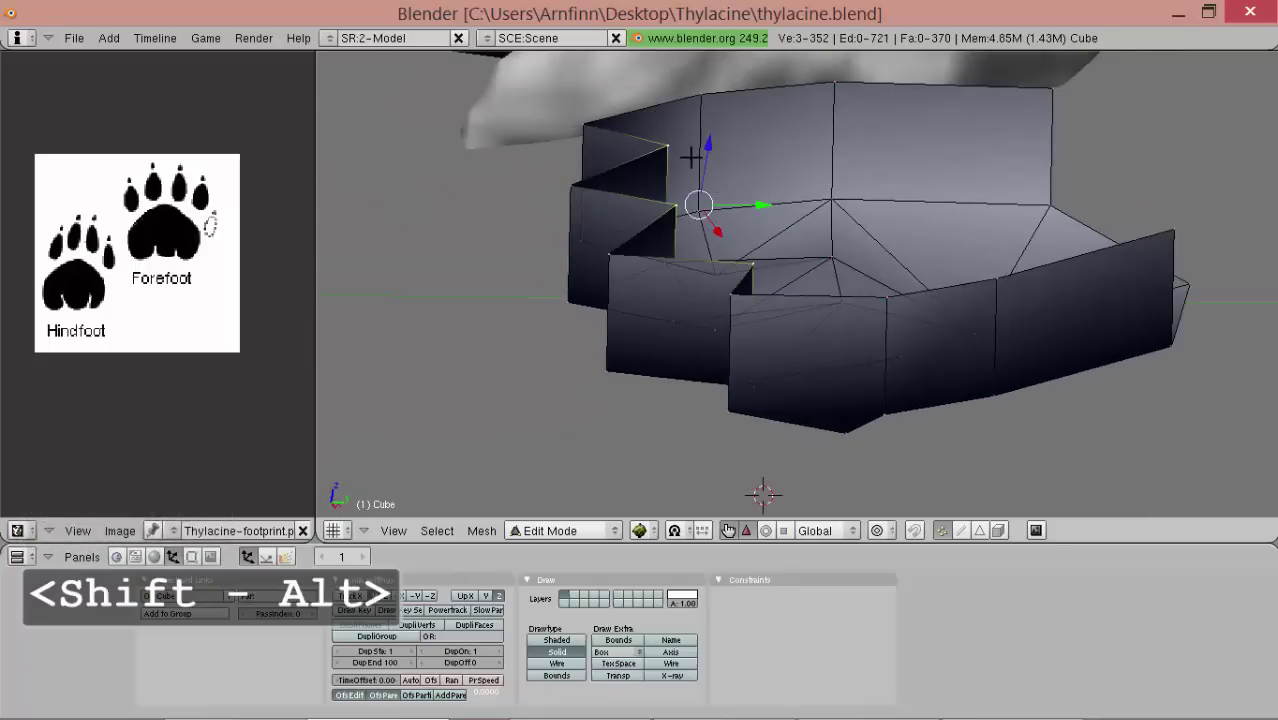
- Try to lower the three notch vertices between the toes in the side view, and undo the move
key("g")
right_click(720, 415)
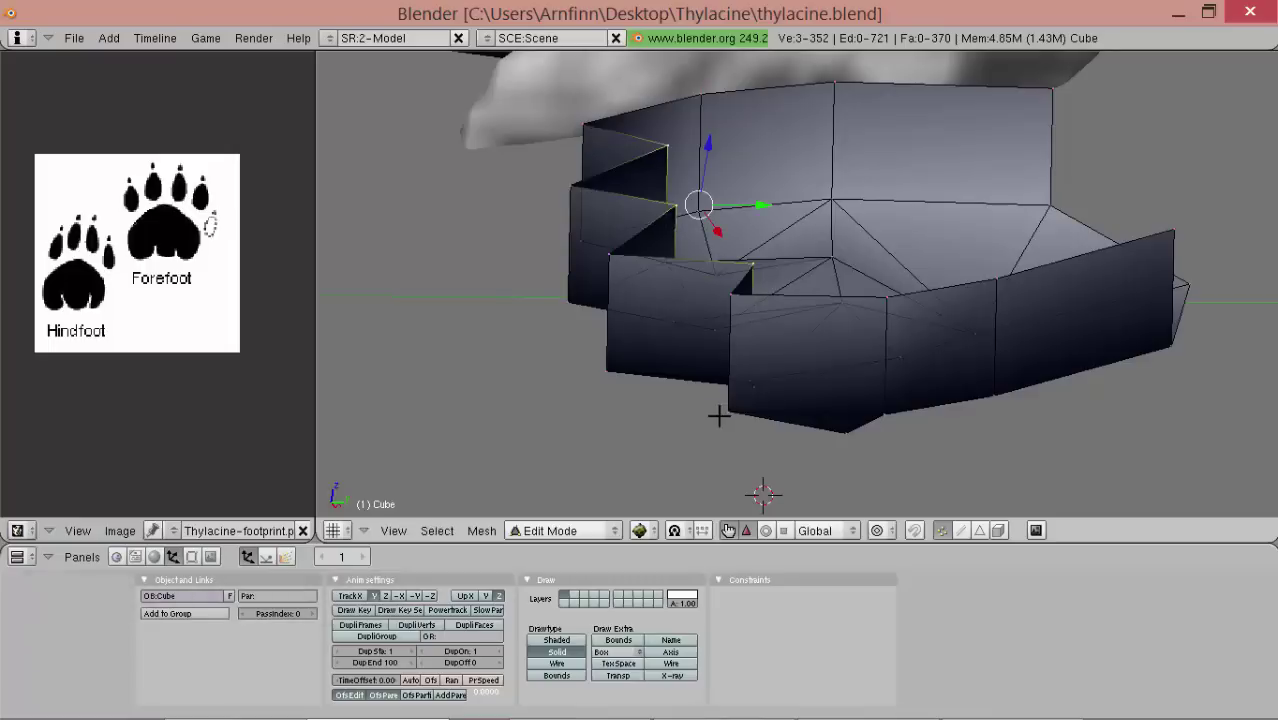
key("KP_3")
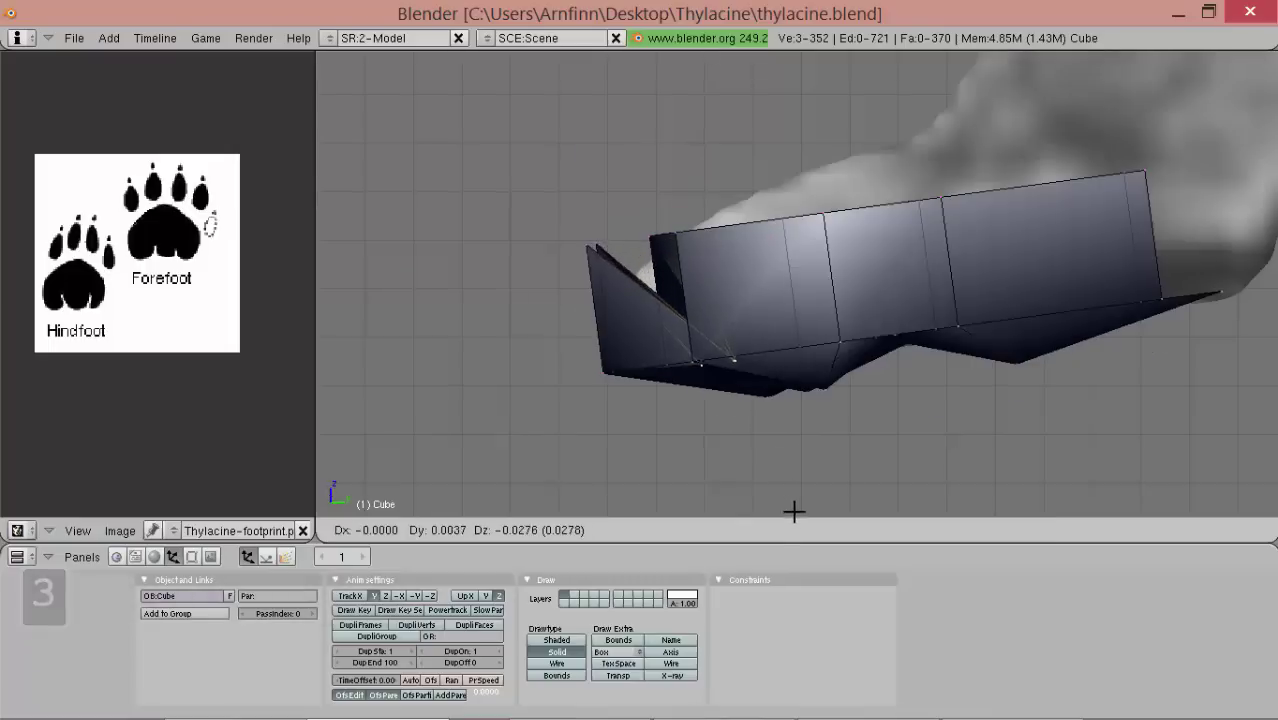
left_click(796, 509)
middle_click_drag(690, 425, 952, 382)
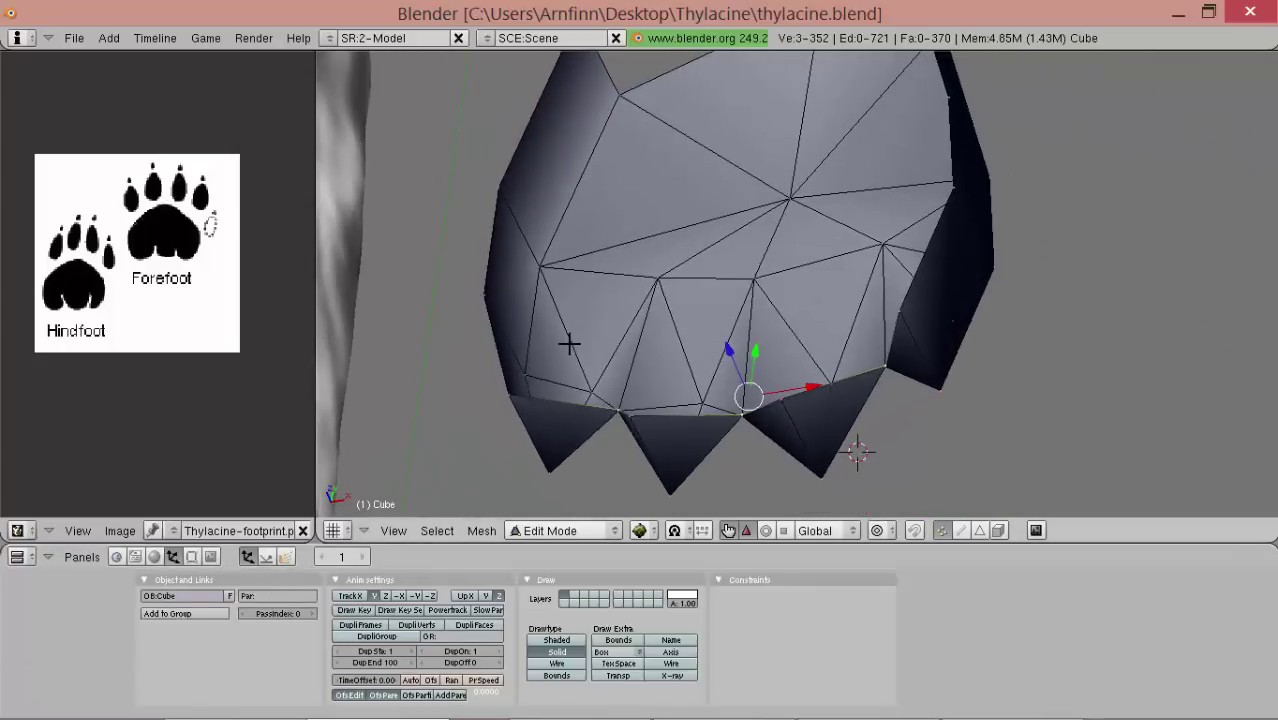
key("ctrl+z")
- Adjust the selected vertices between the toes in the side view by shifting them back along Y and rotating them
key("KP_3")
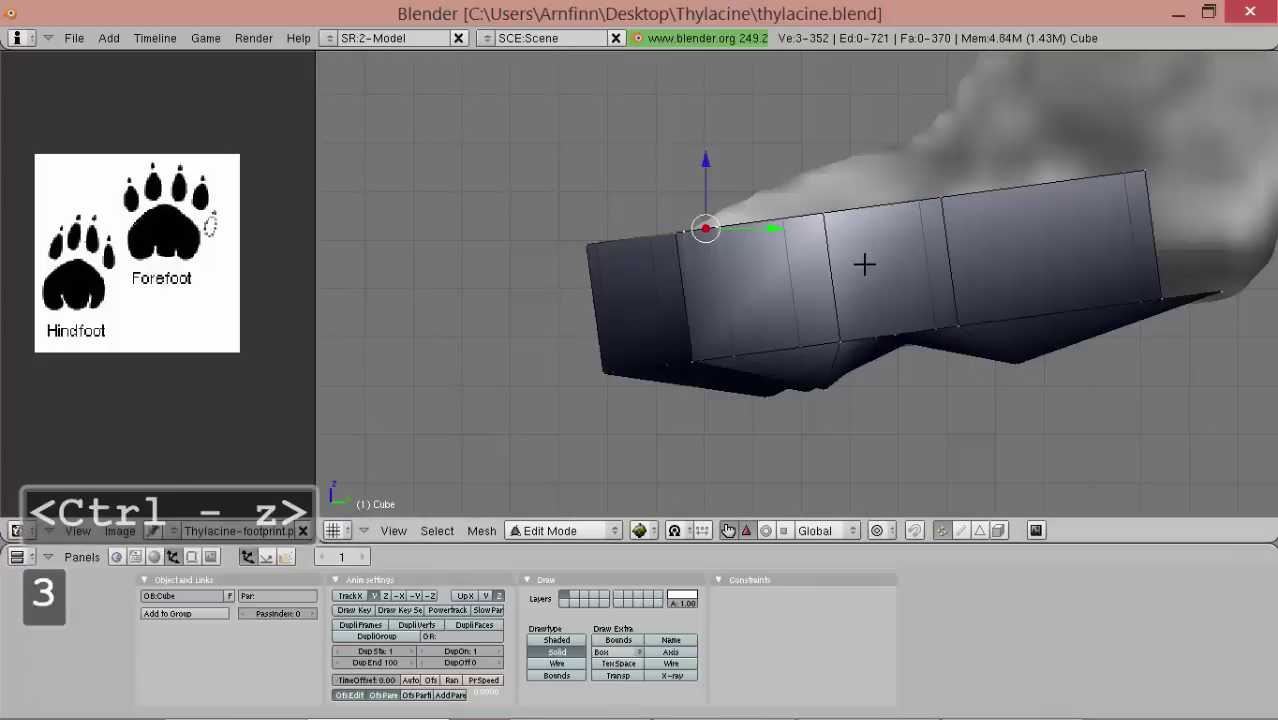
key("g")
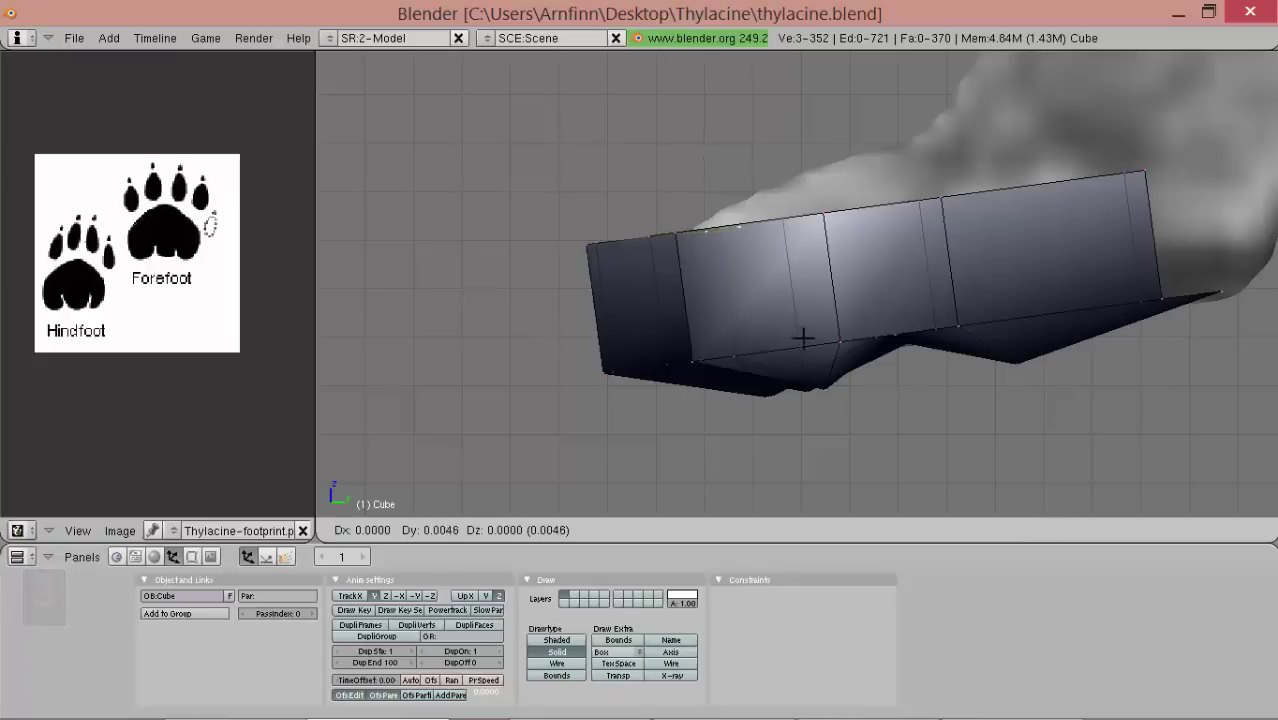
key("r")
left_click(656, 347)
middle_click_drag(656, 347, 627, 245)
middle_click_drag(764, 255, 849, 249)
middle_click_drag(749, 225, 745, 257)
- Extrude the nine vertices along the toes' upper edge, and rotate and move the new edge back over the paw
key("e")
left_click(893, 286)
right_click(886, 295)
key("r")
left_click(720, 322)
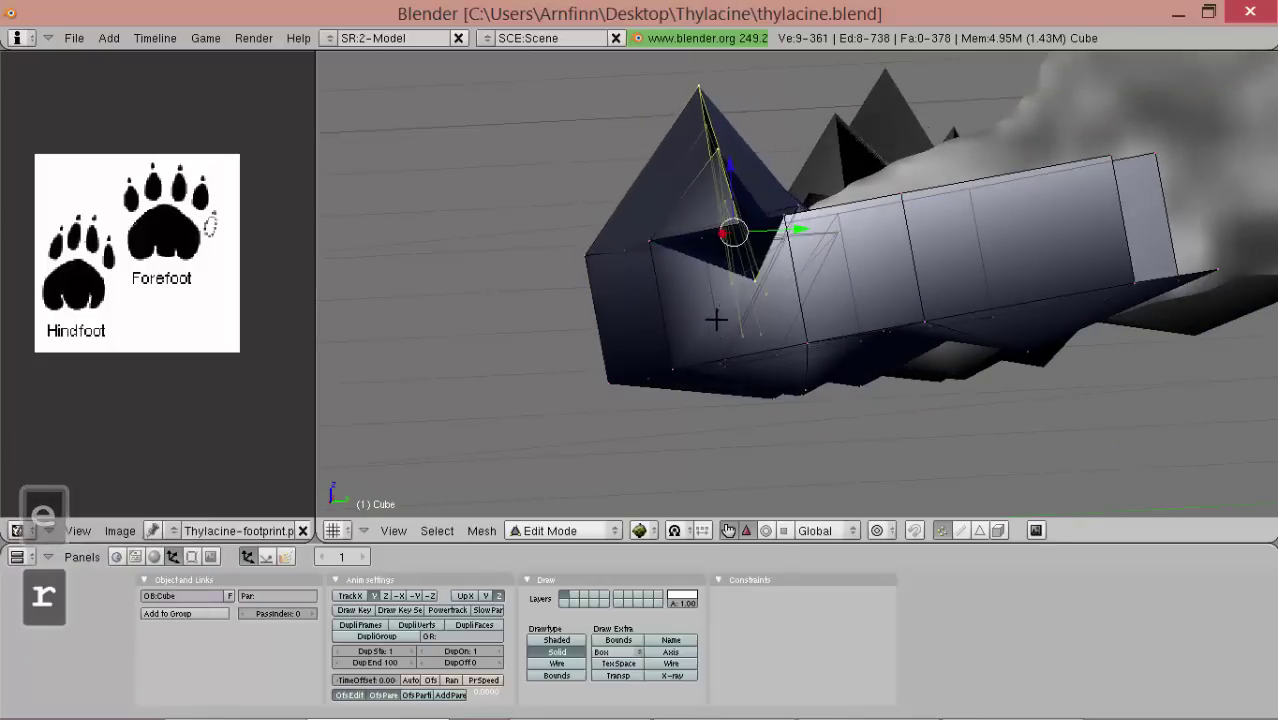
key("g")
left_click(812, 250)
middle_click_drag(690, 247, 1030, 281)
middle_click_drag(726, 260, 680, 246)
key("r")
left_click(968, 304)
- Collapse the first two vertex pairs in the notches between the extruded toes by scaling each pair to 0
middle_click_drag(905, 291, 753, 190)
right_click(754, 214)
right_click(753, 234, "shift")
key("s")
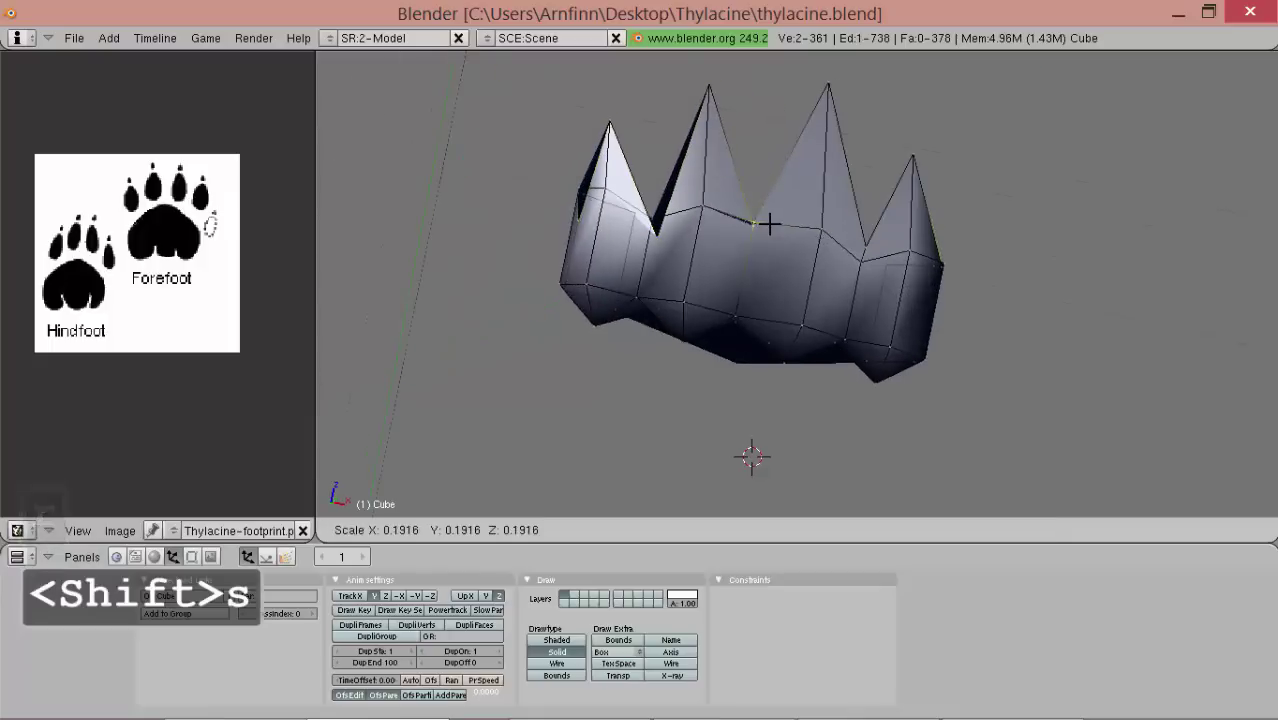
key("0")
key("s")
key("0")
left_click(656, 228)
- Collapse the remaining notch vertex pairs on the other toes by scaling each pair to 0
middle_click_drag(656, 228, 713, 307)
left_click_drag(713, 307, 838, 248, "alt")
right_click(764, 252)
right_click(781, 292, "shift")
key("s")
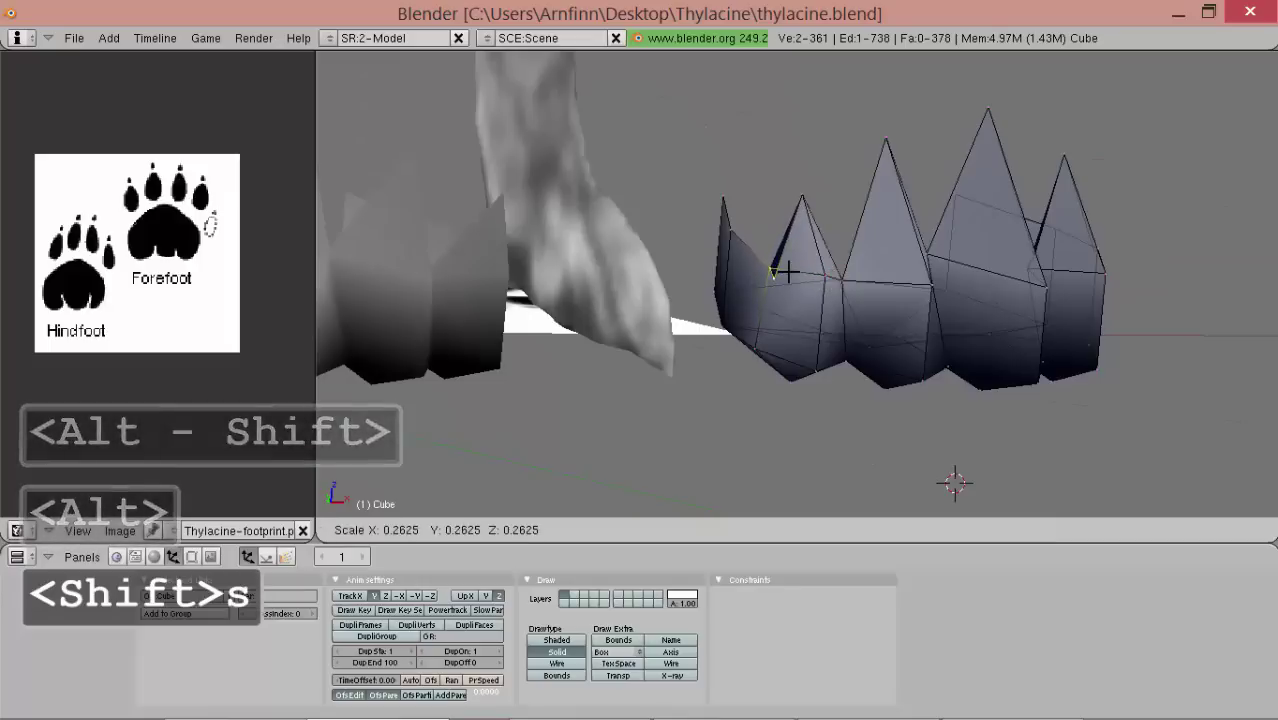
key("0")
left_click(787, 271)
middle_click_drag(787, 271, 1065, 283)
key("s")
key("0")
left_click(1065, 283)
- Select the whole visible paw and remove its doubled vertices
key("a")
key("a")
key("w")
left_click(1030, 284)
- Lower the pointed tops of the toes one by one onto the reference foot's upper contour in the side view
right_click(1017, 152)
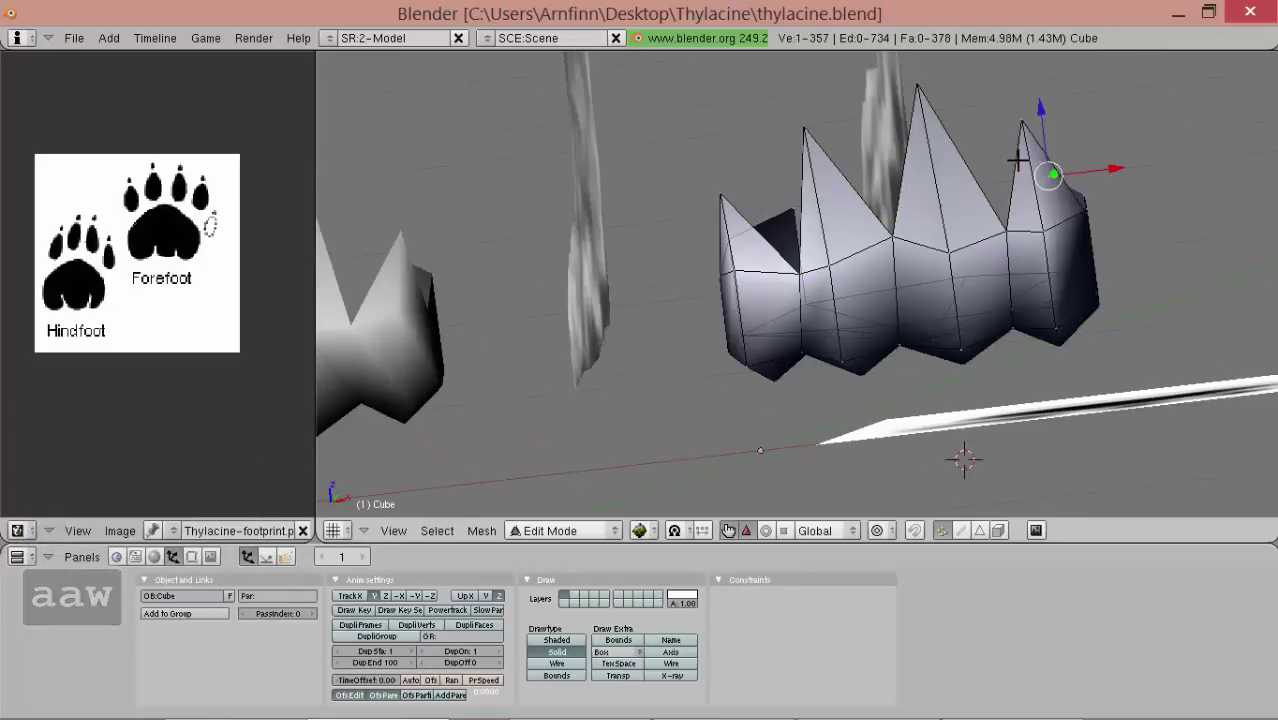
key("KP_3")
key("g")
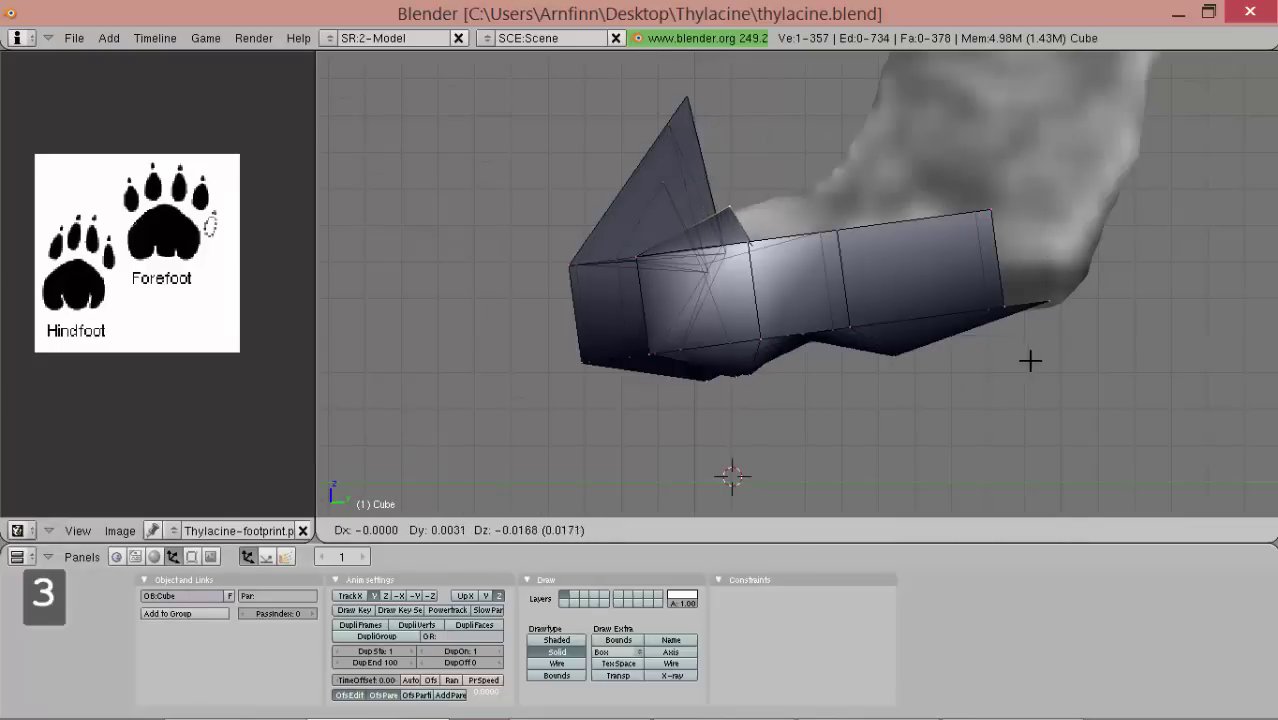
left_click(1035, 363)
right_click_drag(705, 125, 742, 224)
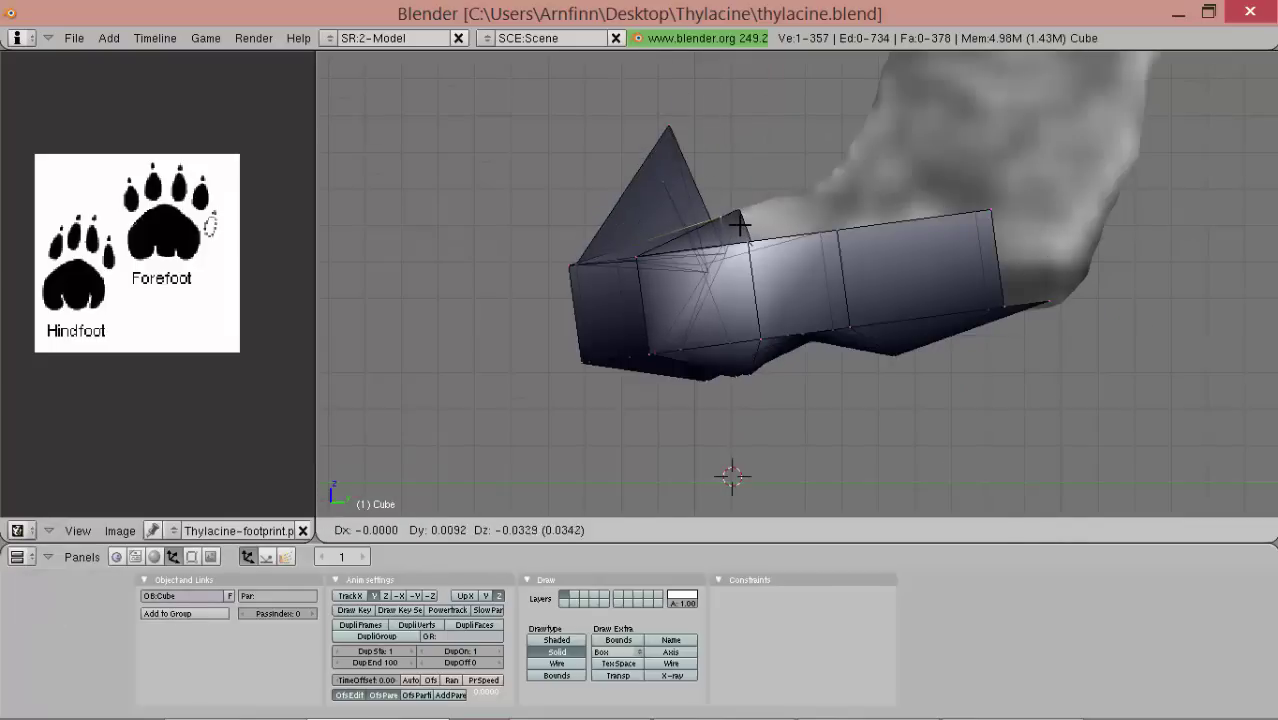
key("g")
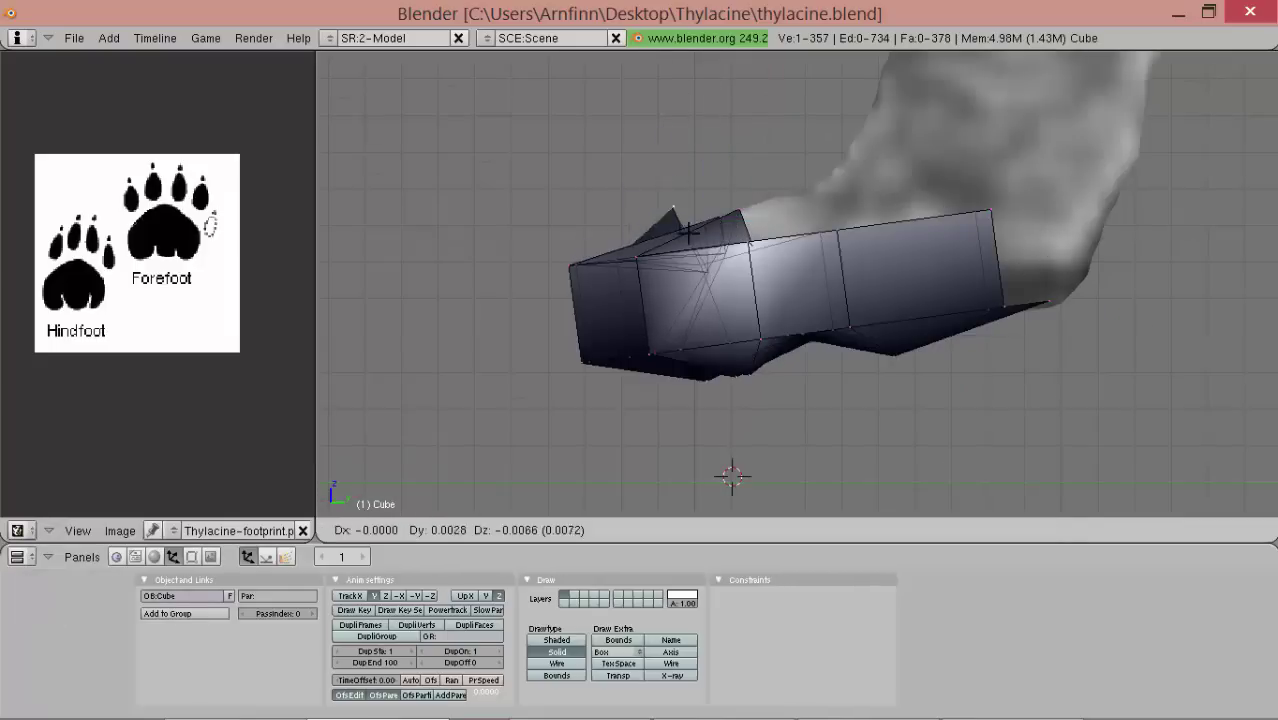
left_click(704, 244)
- Show the mesh as Wire and move the toes' upper front vertices back and down to match the reference foot's outline
left_click(558, 663)
scroll(648, 338, "up", 2)
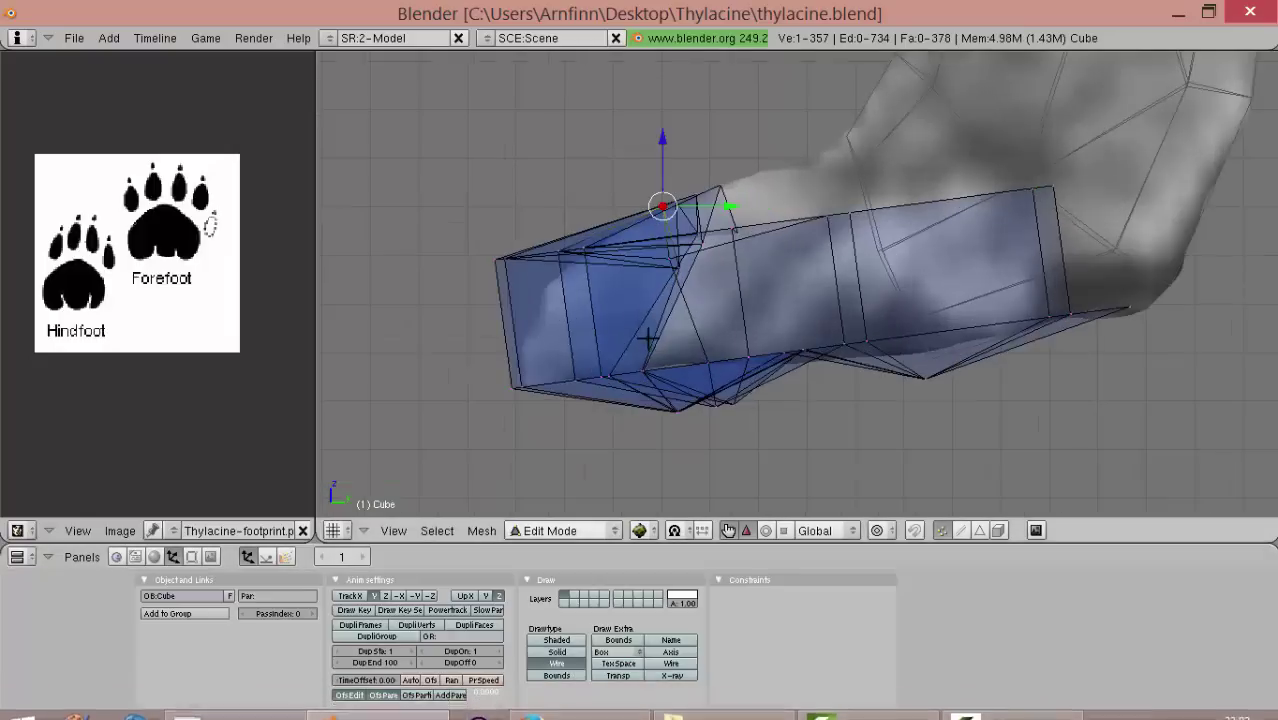
key("g")
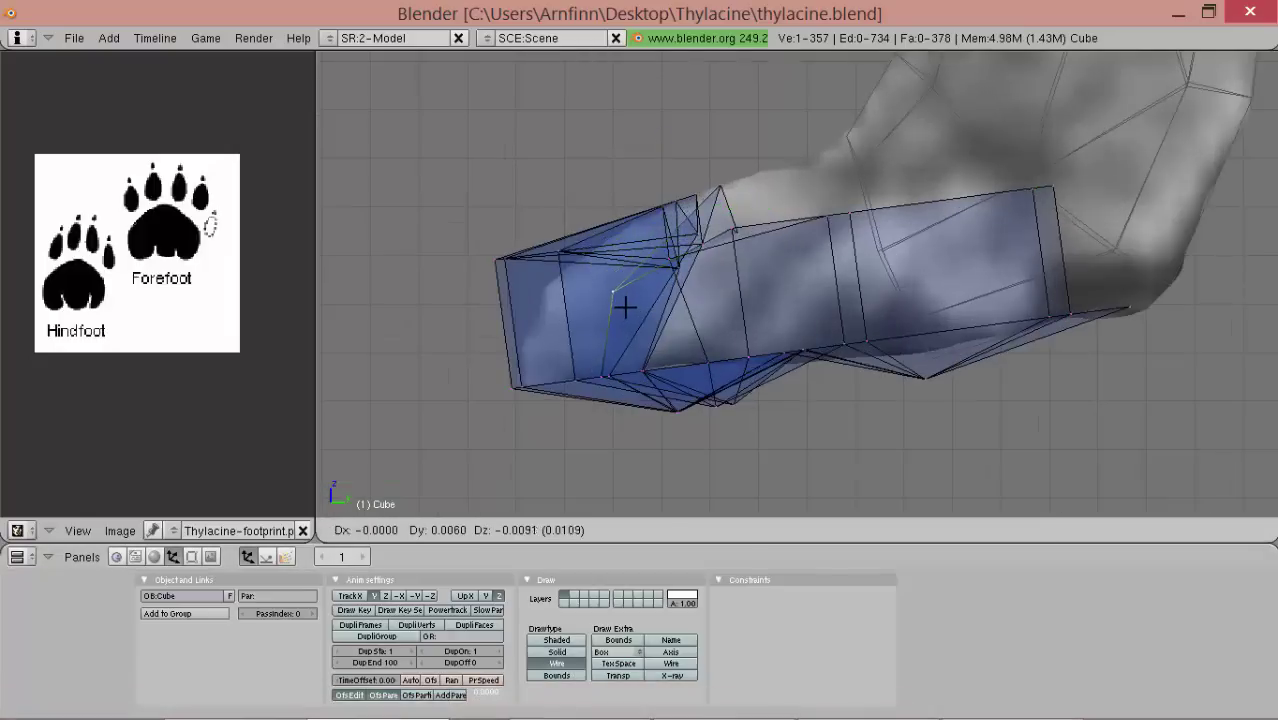
right_click(588, 286)
key("g")
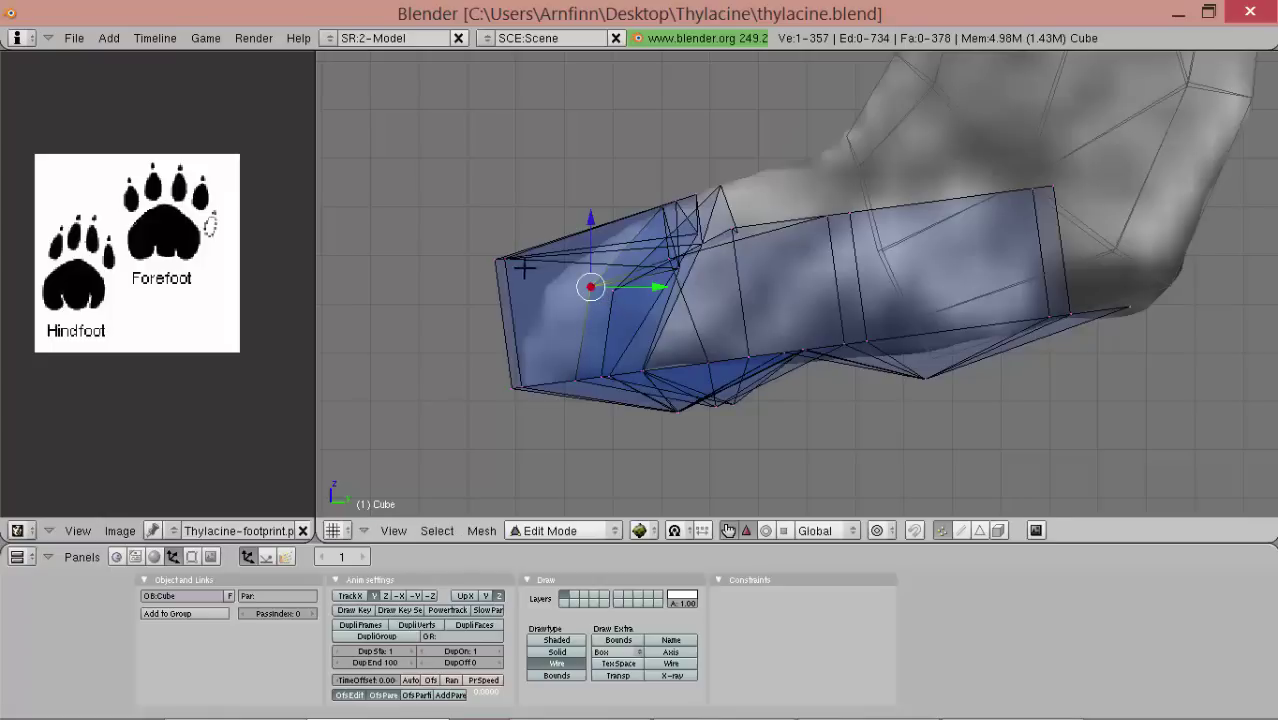
right_click(517, 265)
key("g")
right_click(499, 272)
key("g")
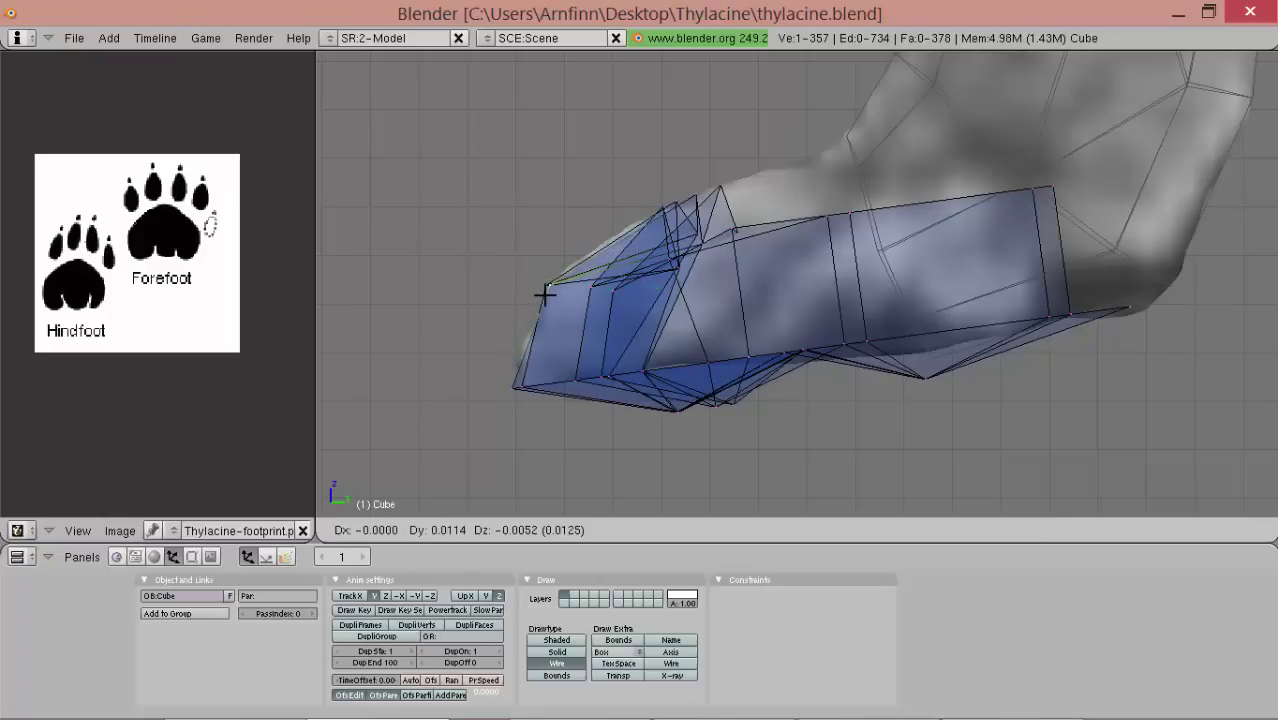
- Restore the Solid draw type and examine the reshaped toes outside Edit Mode from several angles
left_click(577, 651)
mouse_move(693, 308)
middle_mouse_down()
mouse_move(865, 370)
mouse_move(940, 363)
mouse_move(837, 401)
middle_mouse_up()
key("Tab")
scroll(865, 370, "down", 3)
scroll(845, 365, "down", 7)
middle_click_drag(852, 325, 674, 343)
scroll(693, 357, "up", 3)
- Scale the vertex pair beside the outer toe to 0 and remove the doubles from the whole visible paw
key("Tab")
key("KP_3")
scroll(779, 208, "up", 7)
middle_click_drag(779, 208, 752, 254)
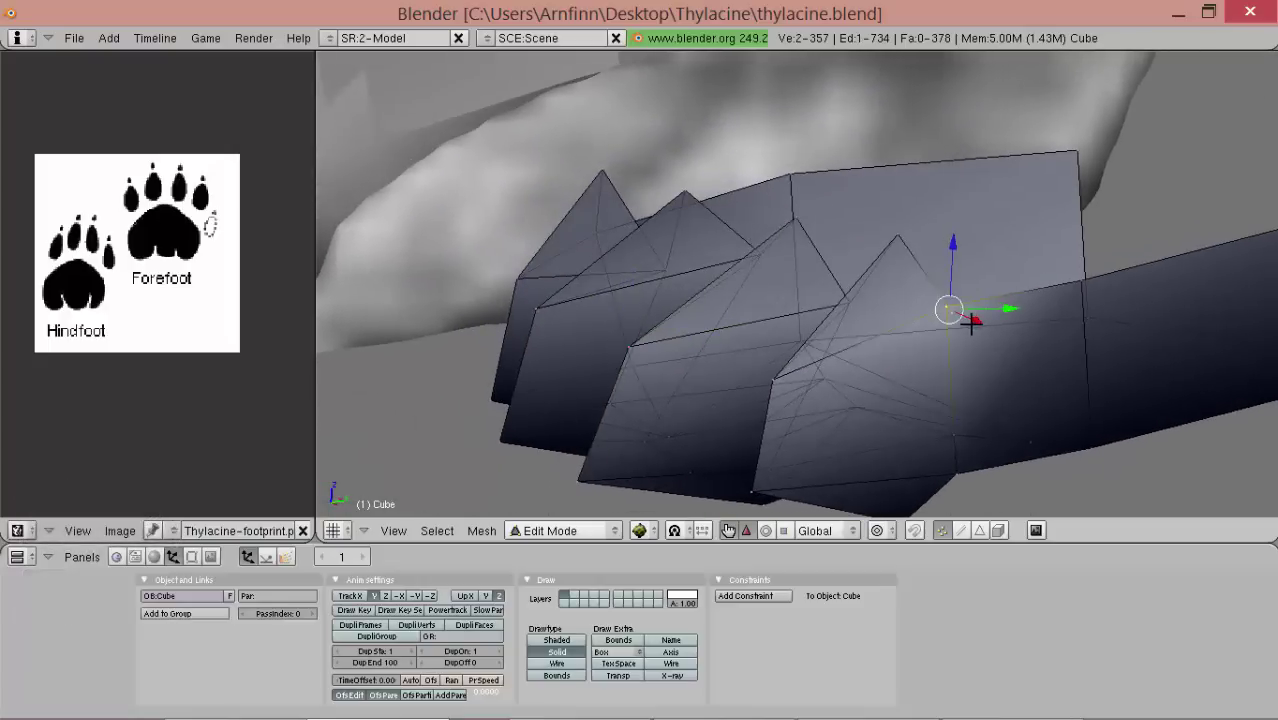
key("shift+s")
key("0")
key("a")
key("a")
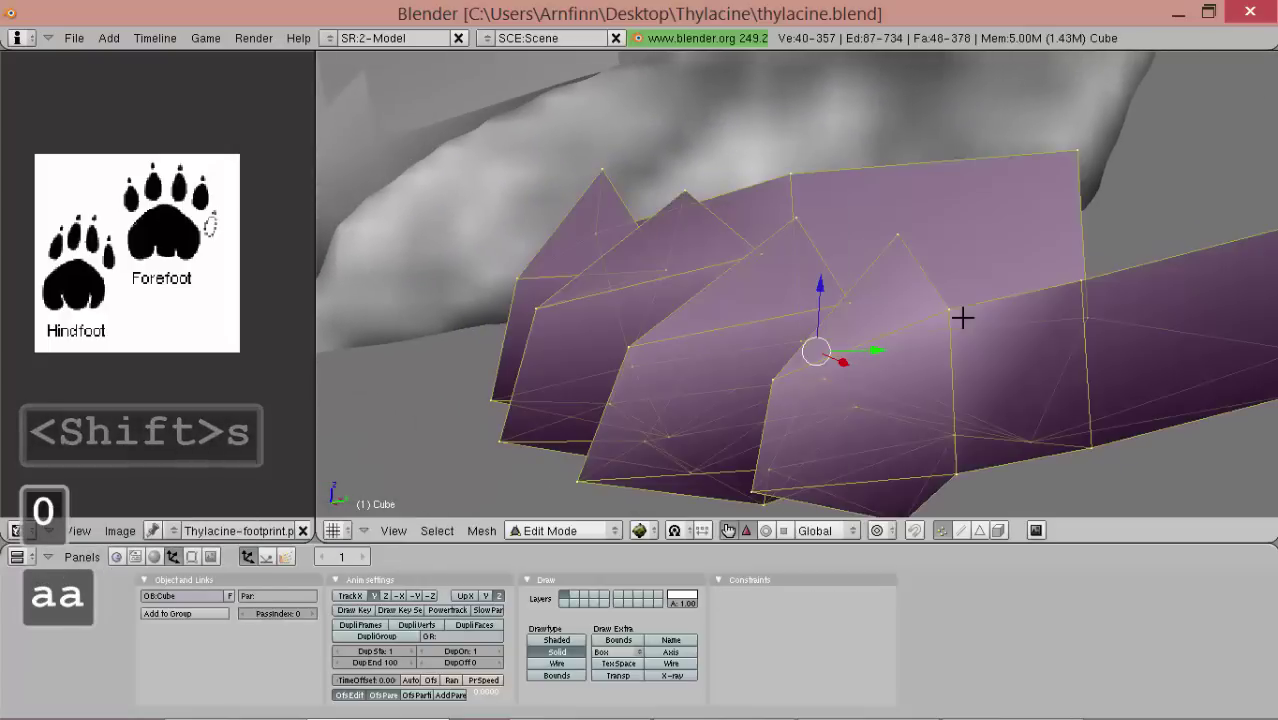
key("w")
left_click(962, 318)
- Select the nine vertices zigzagging along the rear upper edge of the toes
scroll(845, 311, "down", 3)
mouse_move(845, 311)
middle_mouse_down()
mouse_move(970, 320)
mouse_move(773, 338)
mouse_move(860, 330)
middle_mouse_up()
right_click(860, 330)
right_click(950, 340, "shift")
right_click(785, 286, "shift")
right_click(726, 297, "shift")
right_click(554, 254, "shift")
right_click(524, 263, "shift")
middle_click_drag(754, 277, 914, 265)
- Extrude the nine selected vertices backward over the paw in the side view, rotating and scaling the new edge
key("KP_3")
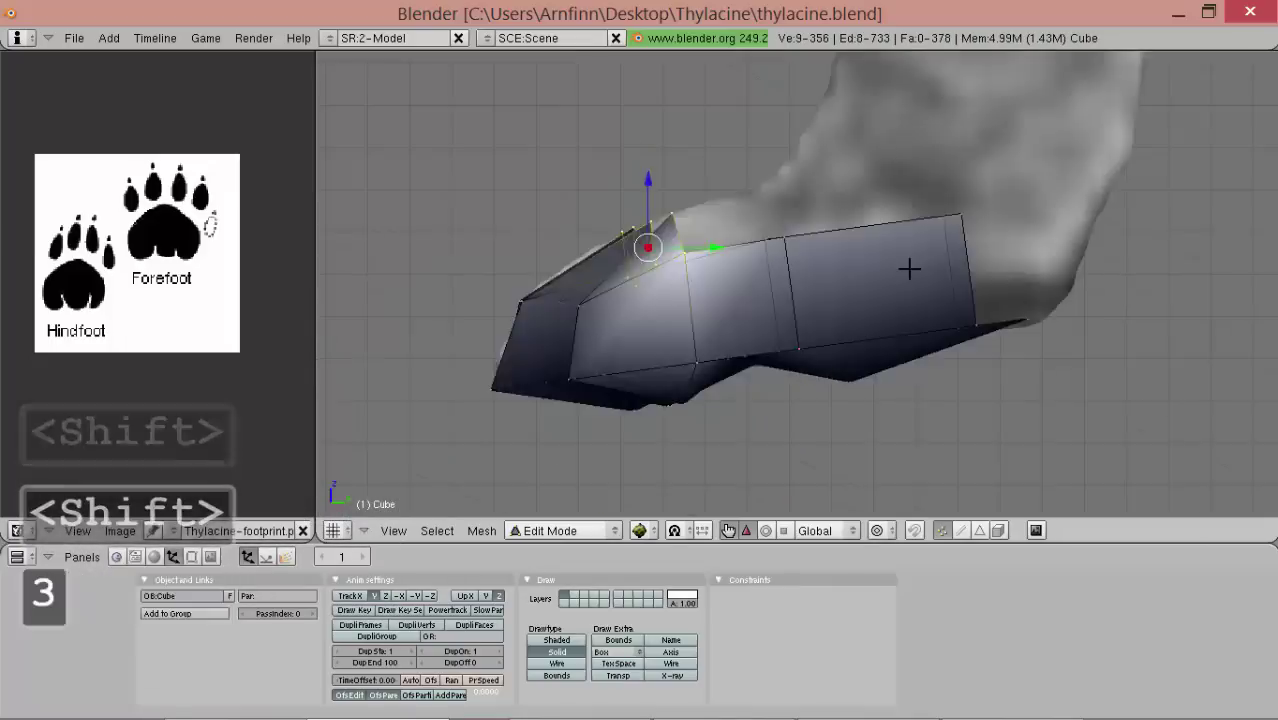
key("e")
left_click(819, 260)
key("r")
key("r")
left_click(814, 263)
key("s")
middle_click(806, 284)
- Collapse the vertex pair at one end of the new edge onto the paw's side wall by scaling it to 0
left_click_drag(797, 264, 776, 288, "alt+shift")
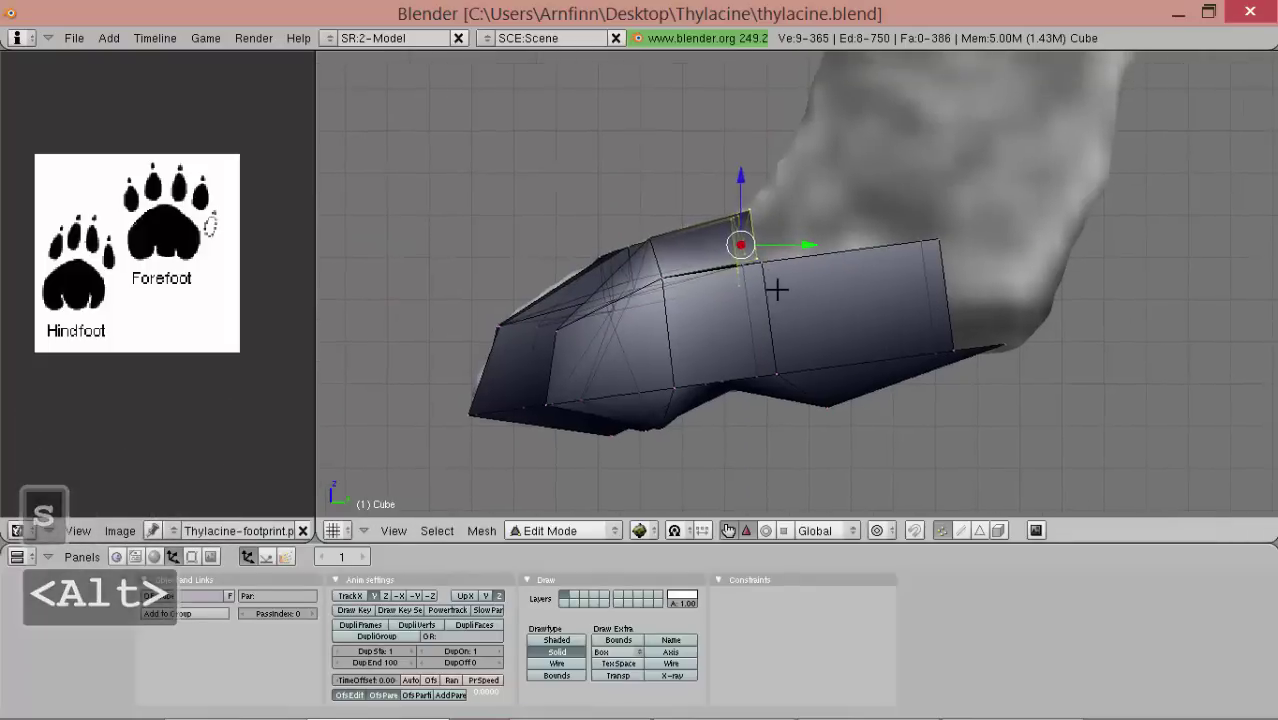
scroll(790, 310, "down", 3)
scroll(793, 312, "up", 3)
left_click_drag(760, 241, 980, 293, "alt")
right_click(1005, 302)
right_click(995, 302, "shift")
type("s0")
left_click(1056, 315)
scroll(800, 295, "down", 3)
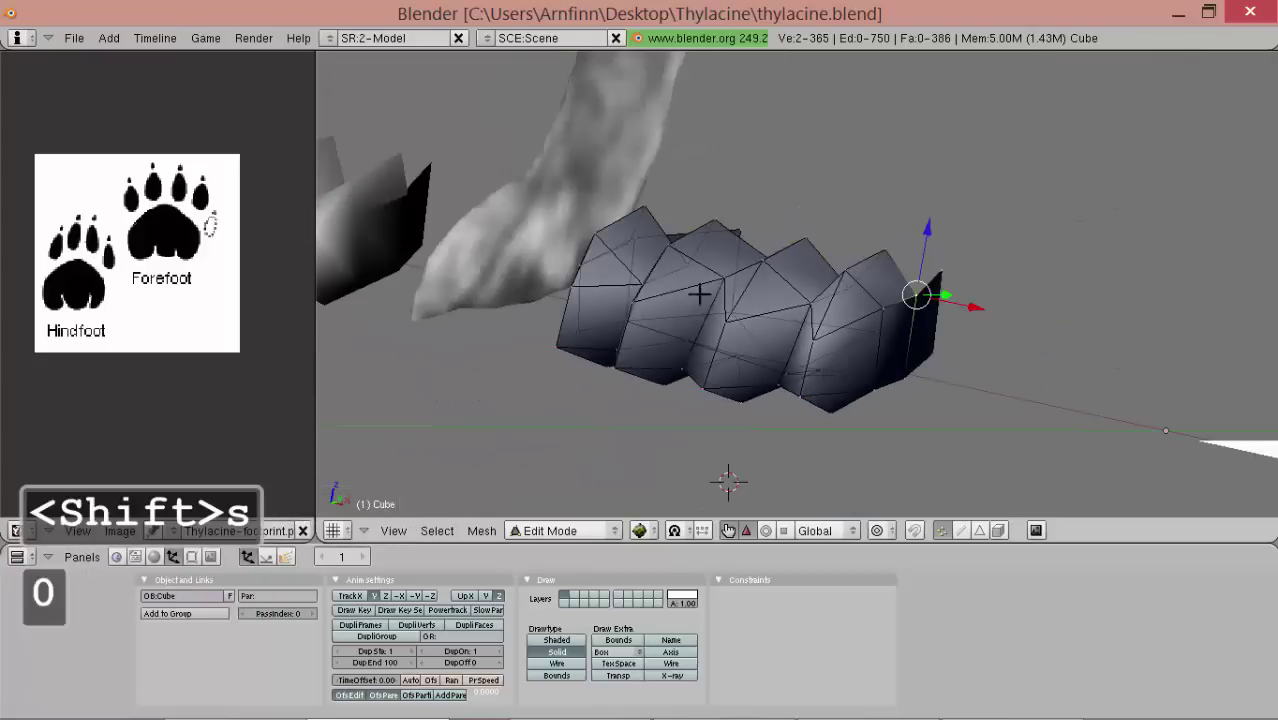
- Collapse the matching vertex pair on the paw's opposite side by scaling it to 0
left_click_drag(673, 285, 779, 319, "alt")
left_click_drag(733, 272, 718, 298, "alt+shift")
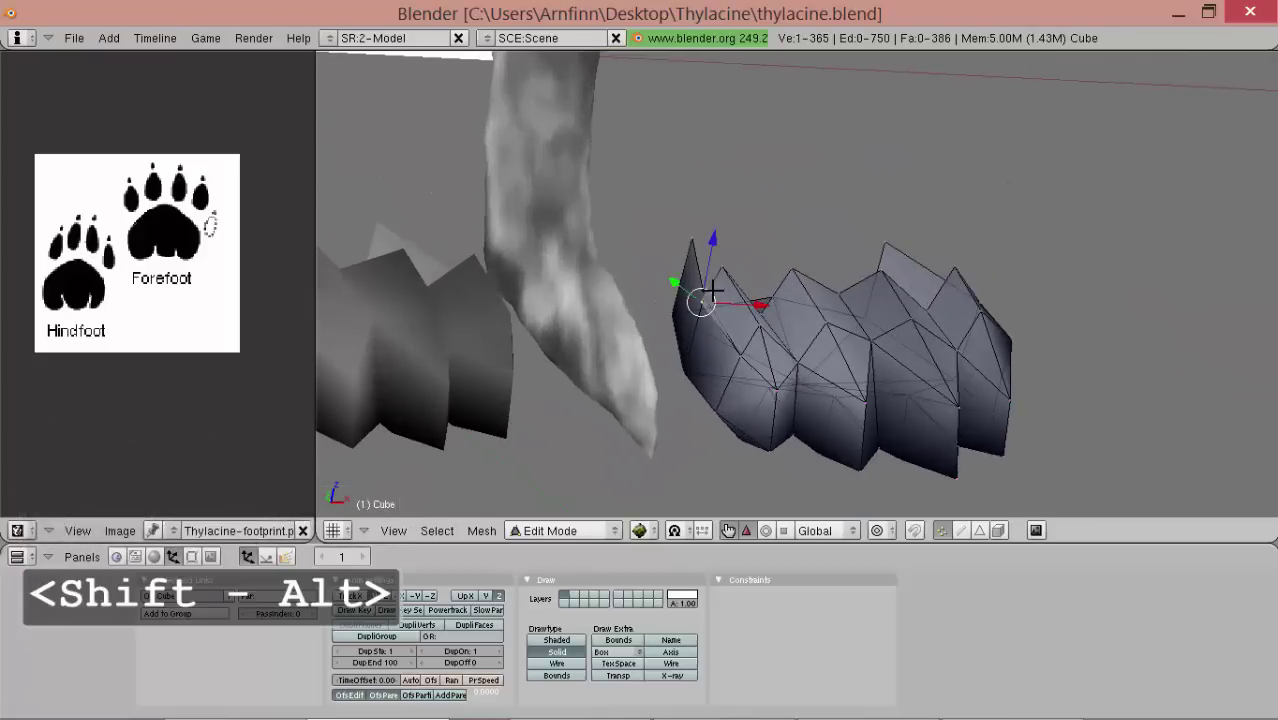
right_click(708, 290, "shift")
type("s0")
left_click(757, 294)
scroll(760, 288, "down", 4)
- Select all of the visible paw and remove doubles with a limit of 0.001
key("a")
key("a")
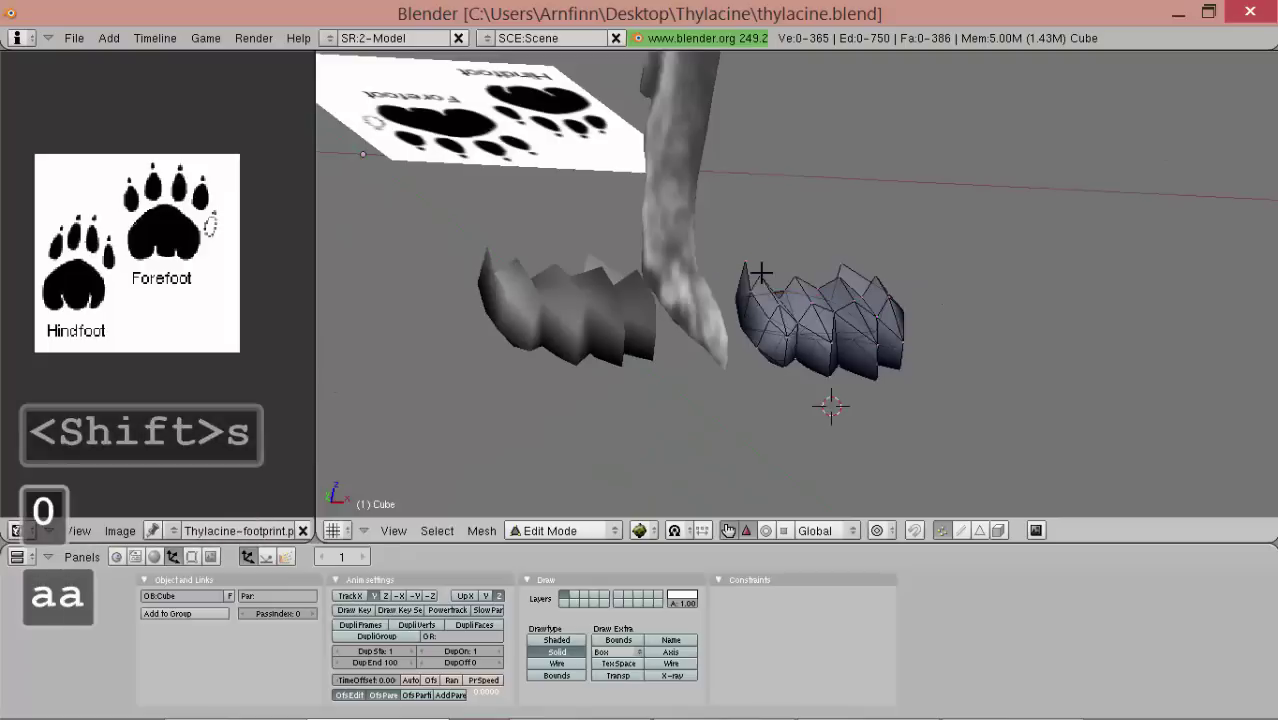
middle_click_drag(760, 272, 725, 374)
left_click(196, 557)
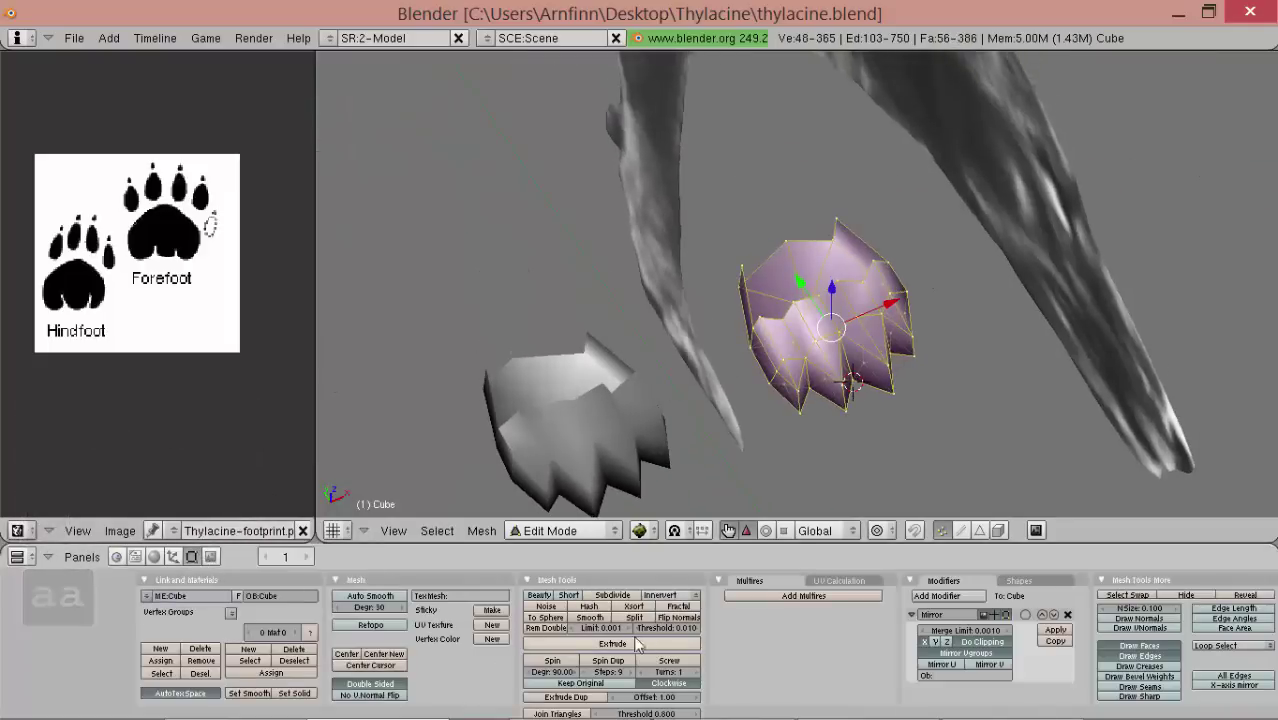
left_click(562, 637)
- Examine the paw outside Edit Mode and return to editing its mesh
left_click_drag(804, 405, 766, 424, "alt")
left_click_drag(766, 424, 818, 299, "alt+shift")
key("Tab")
right_click(800, 191)
right_click(790, 216)
key("Tab")
- Reveal the hidden leg and body geometry around the paw
key("a")
key("a")
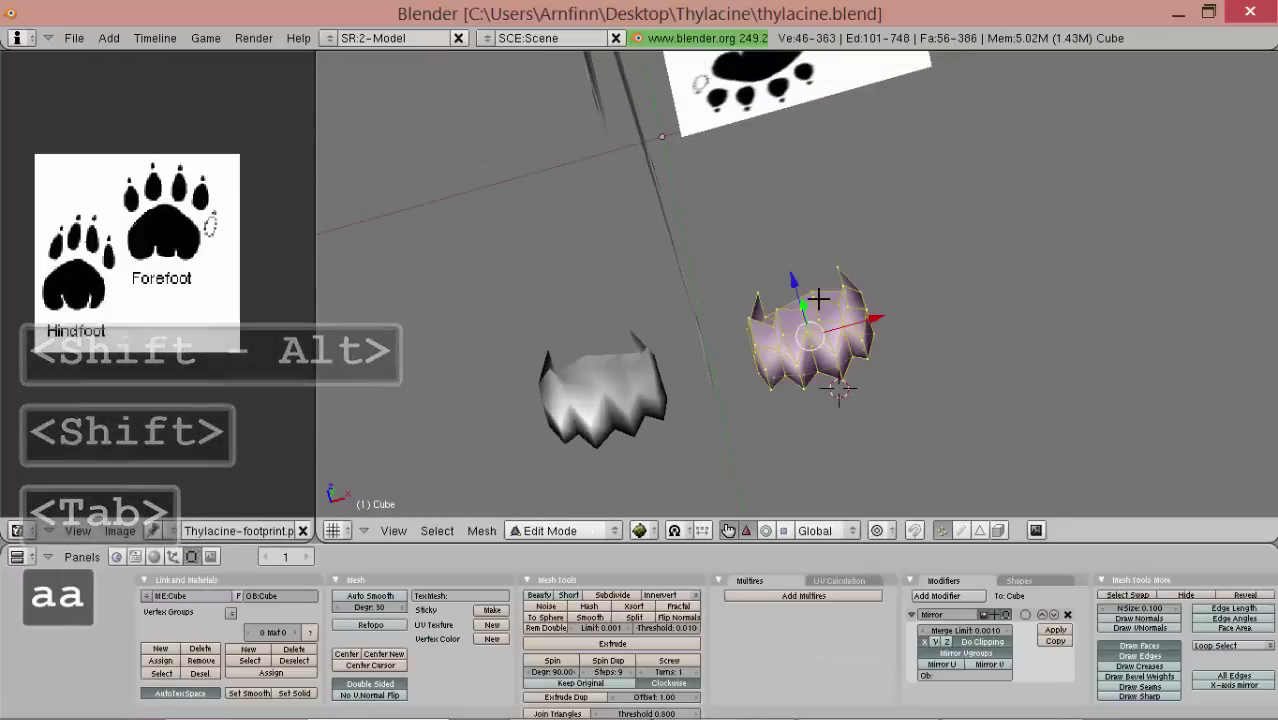
key("alt+h")
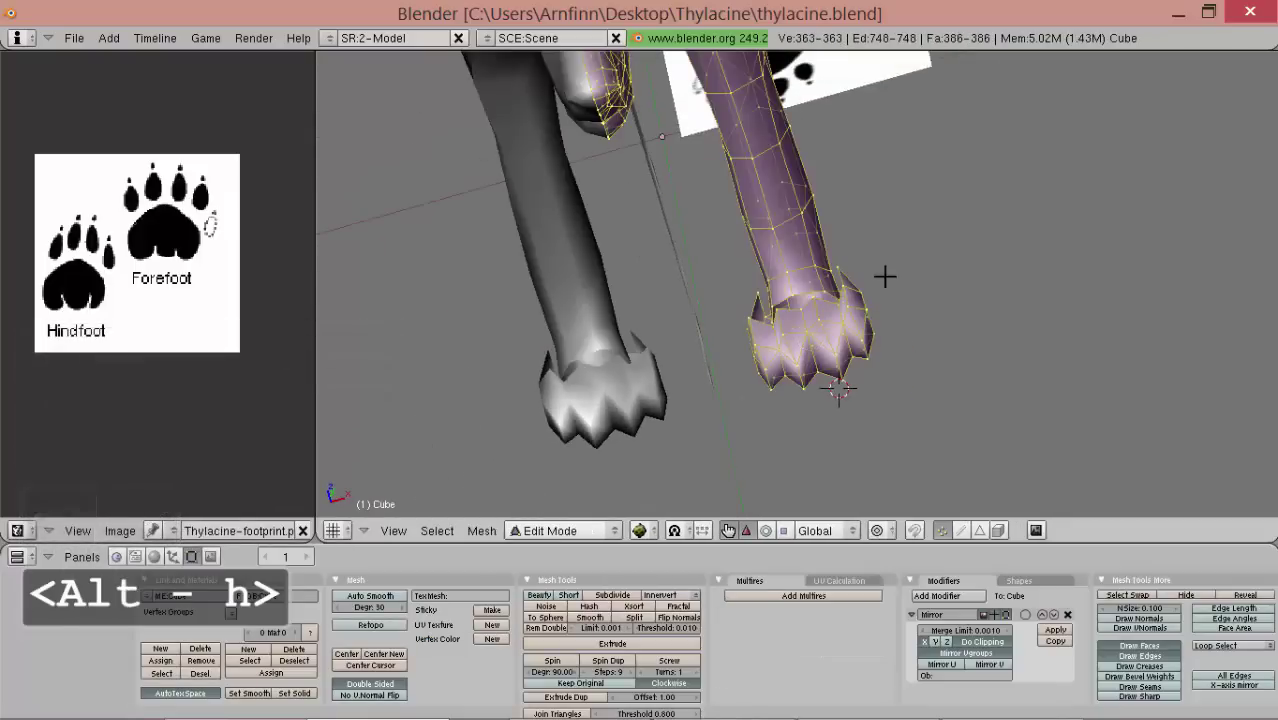
scroll(886, 290, "up", 2)
middle_click_drag(862, 360, 827, 334)
- Select the linked paw mesh from one of its vertices and scale it to about 0.93 along X
right_click(830, 307)
scroll(834, 312, "down", 3)
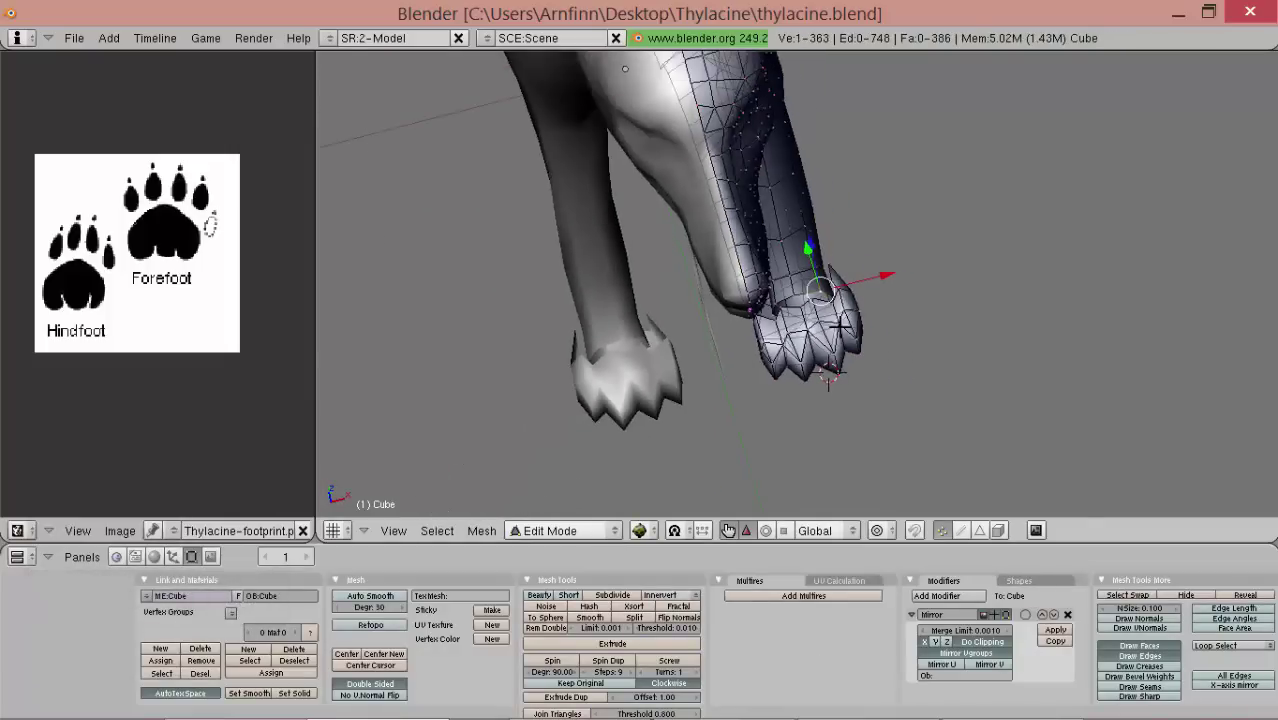
left_click_drag(835, 328, 998, 342, "alt+shift")
key("ctrl+l")
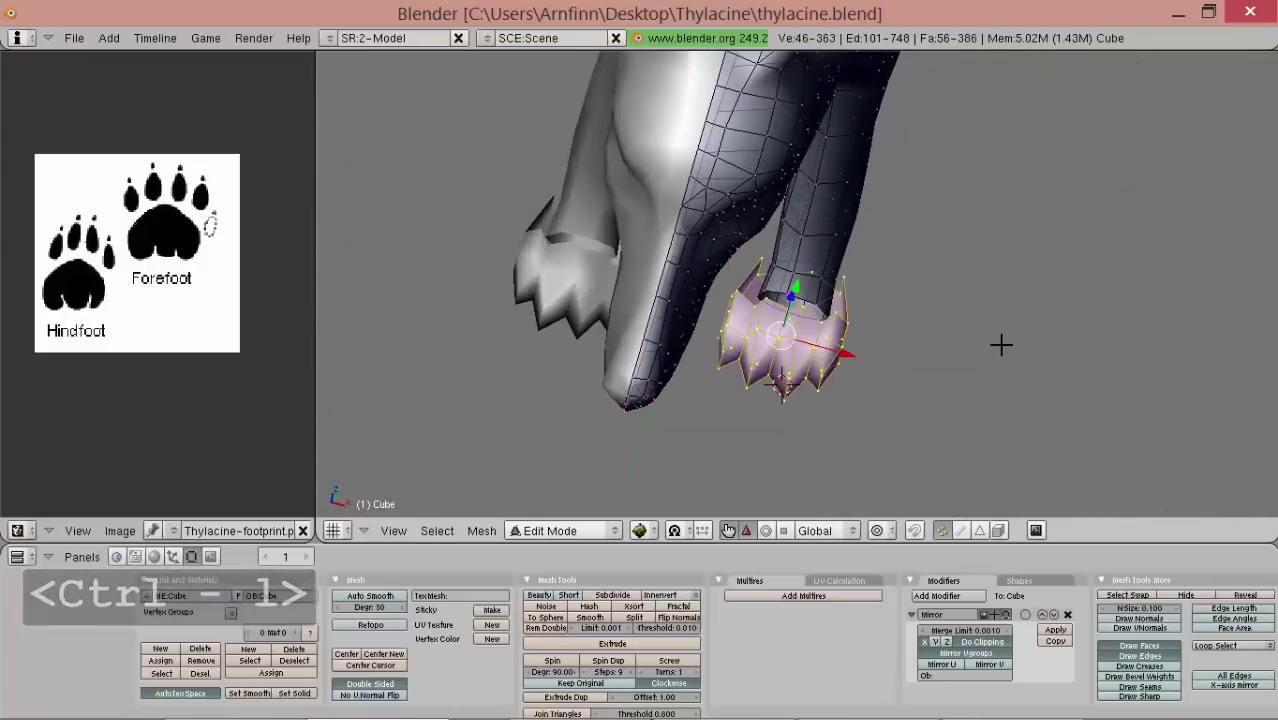
key("s")
key("x")
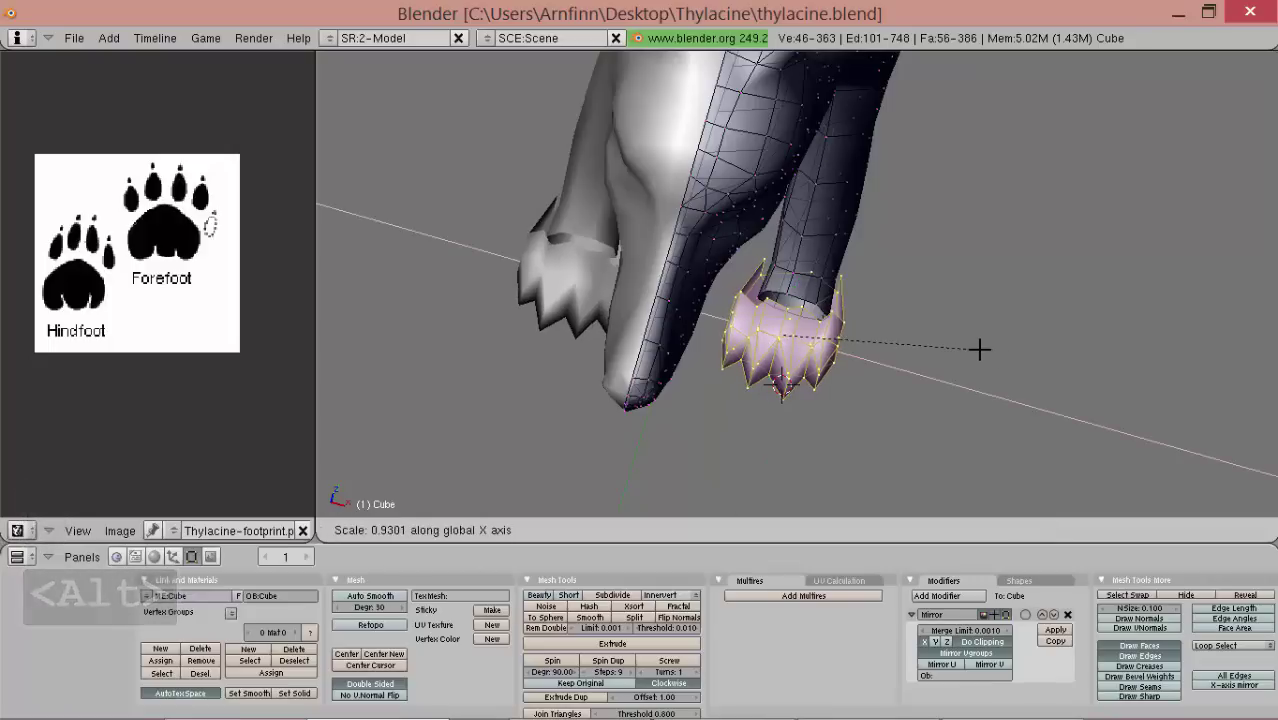
left_click(978, 349)
- Widen the leg's lower end along X from an ankle vertex using proportional editing, bringing it toward the paw's rim
middle_click_drag(965, 345, 935, 286)
scroll(900, 290, "up", 2)
right_click(785, 301)
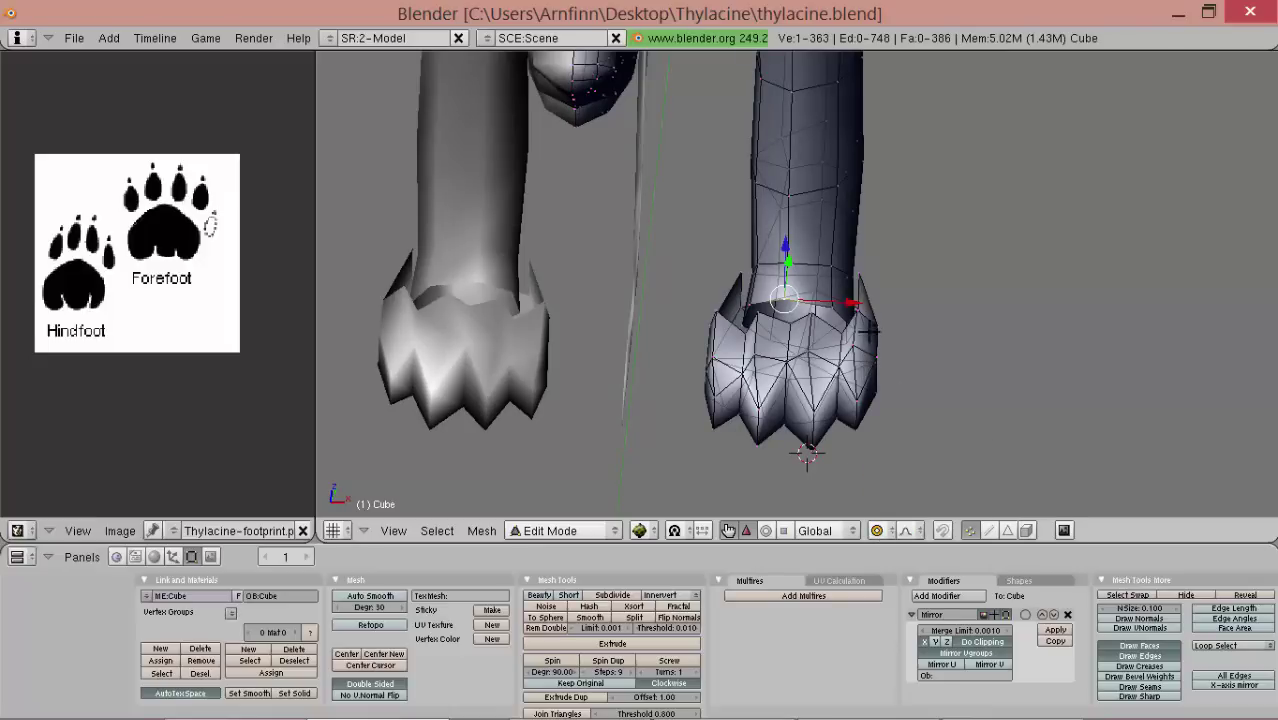
key("s")
key("x")
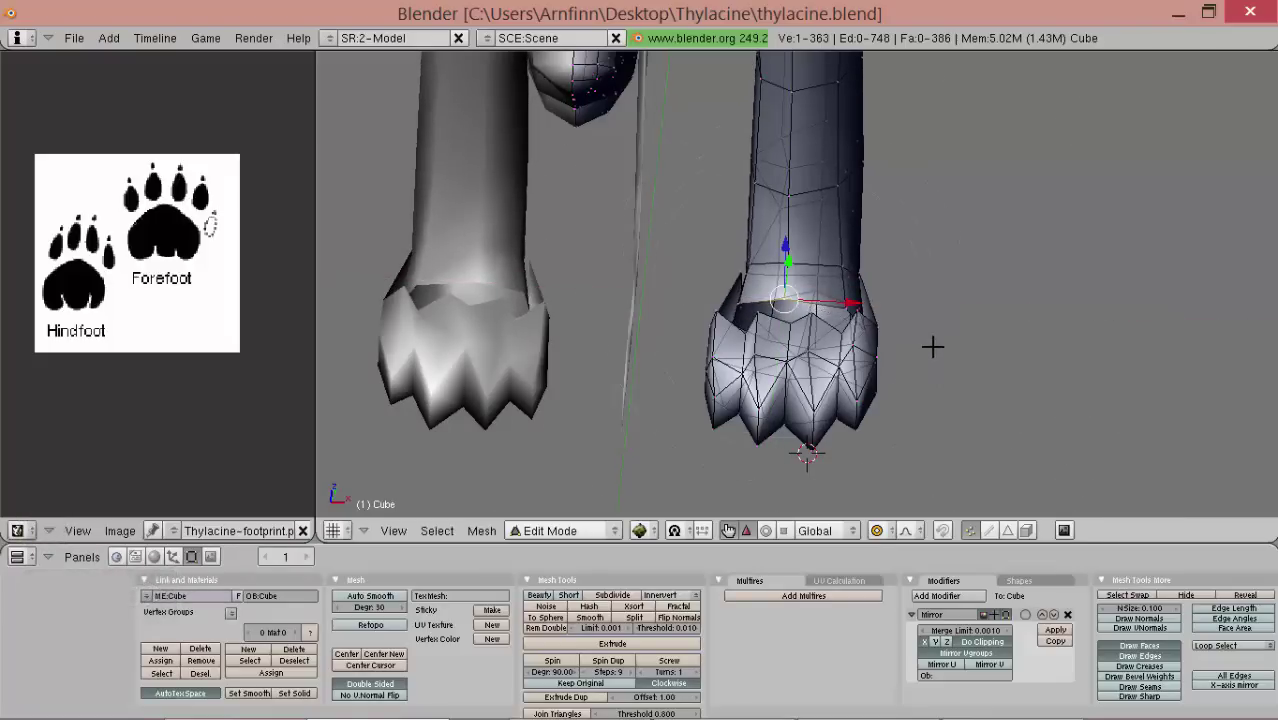
- Scale the leg's lower end along global X to about 1.17 with smooth proportional editing
scroll(932, 346, "down", 4)
left_click_drag(847, 334, 850, 396, "alt+shift")
left_click_drag(850, 396, 1006, 366, "alt")
key("s")
left_click(1028, 370, "alt")
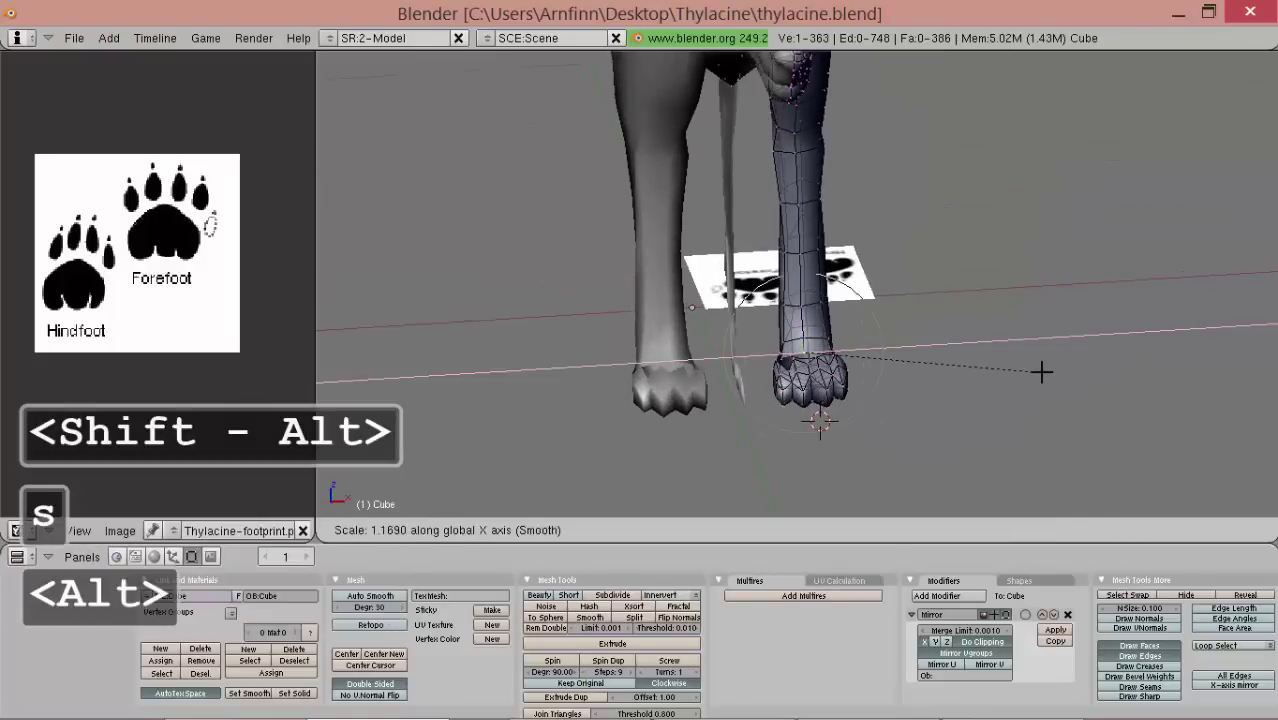
left_click(1041, 372)
- Examine the widened lower leg and its fit with the paw outside Edit Mode, and return to mesh editing
key("Tab")
scroll(787, 371, "down", 2)
middle_click_drag(787, 371, 863, 367)
scroll(862, 362, "up", 4)
left_click_drag(802, 277, 775, 250, "alt+shift")
scroll(800, 295, "up", 3)
key("Tab")
- Turn off proportional editing, select the leg's lowest ring of eight vertices inside the paw and delete those vertices
middle_click_drag(802, 302, 806, 395)
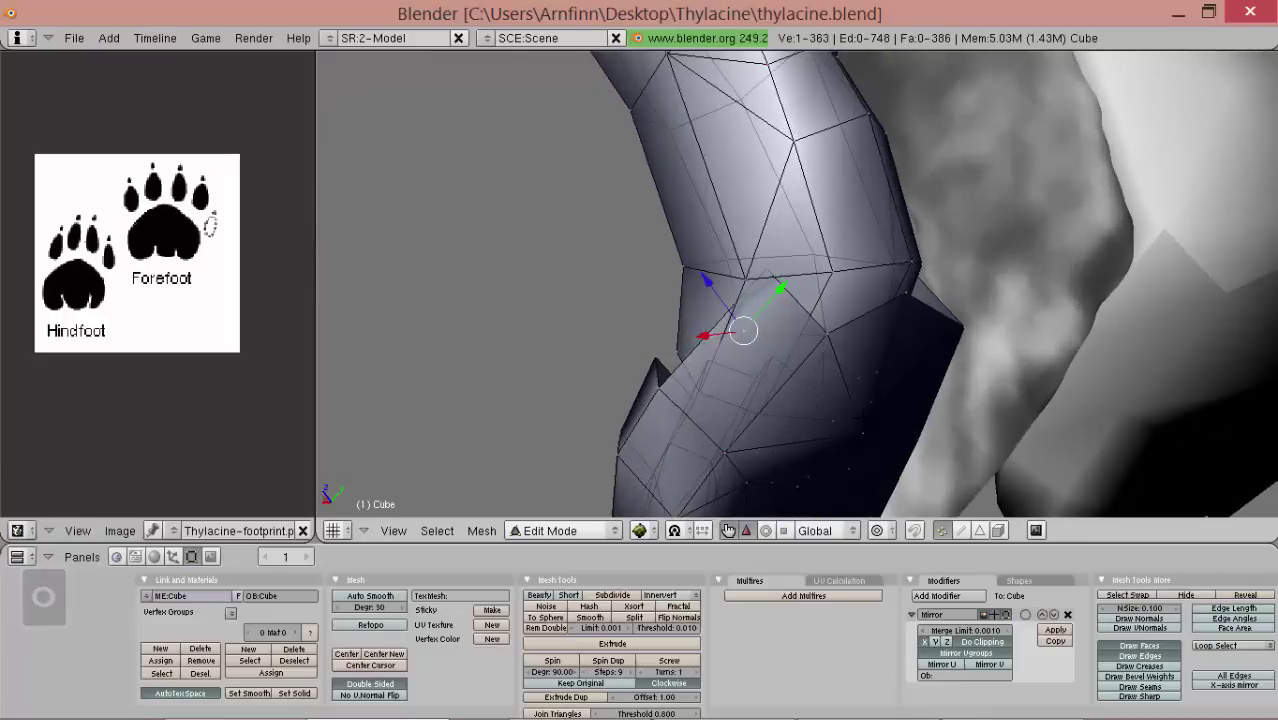
middle_click_drag(727, 381, 843, 382)
right_click(739, 406, "shift")
right_click(888, 406, "alt+shift")
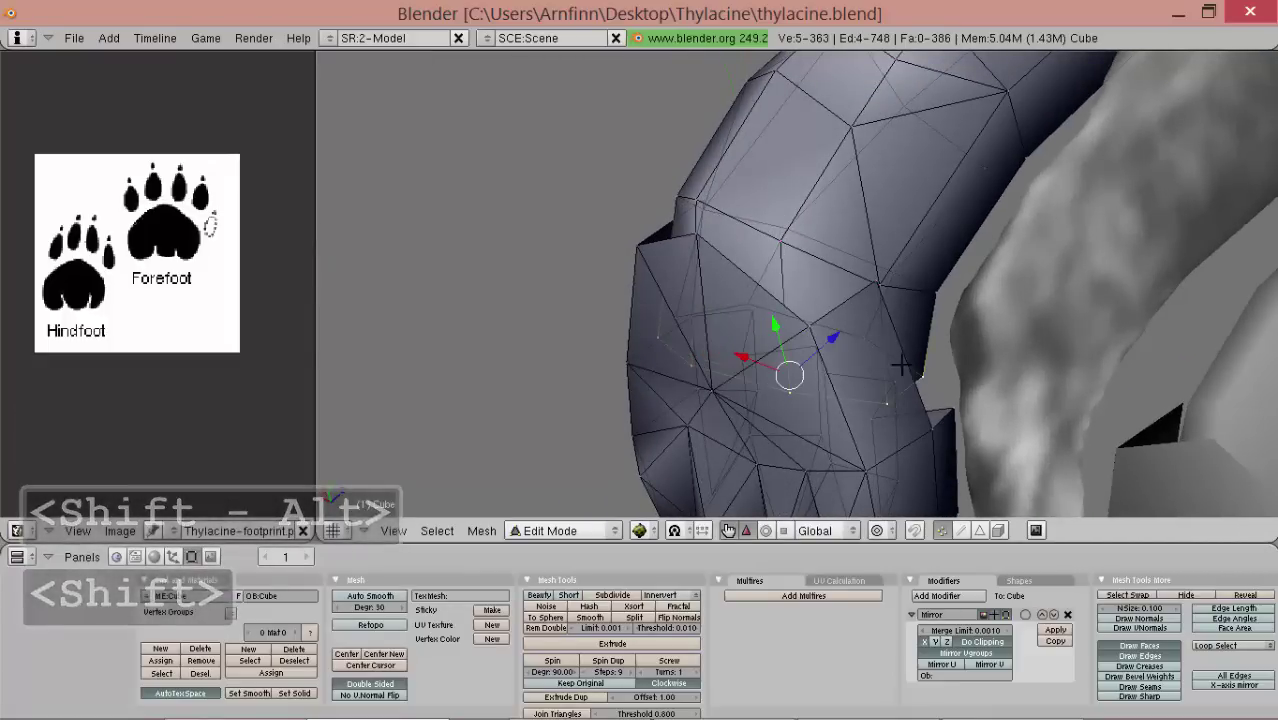
right_click(748, 297, "shift")
middle_click_drag(753, 302, 615, 321)
key("Delete")
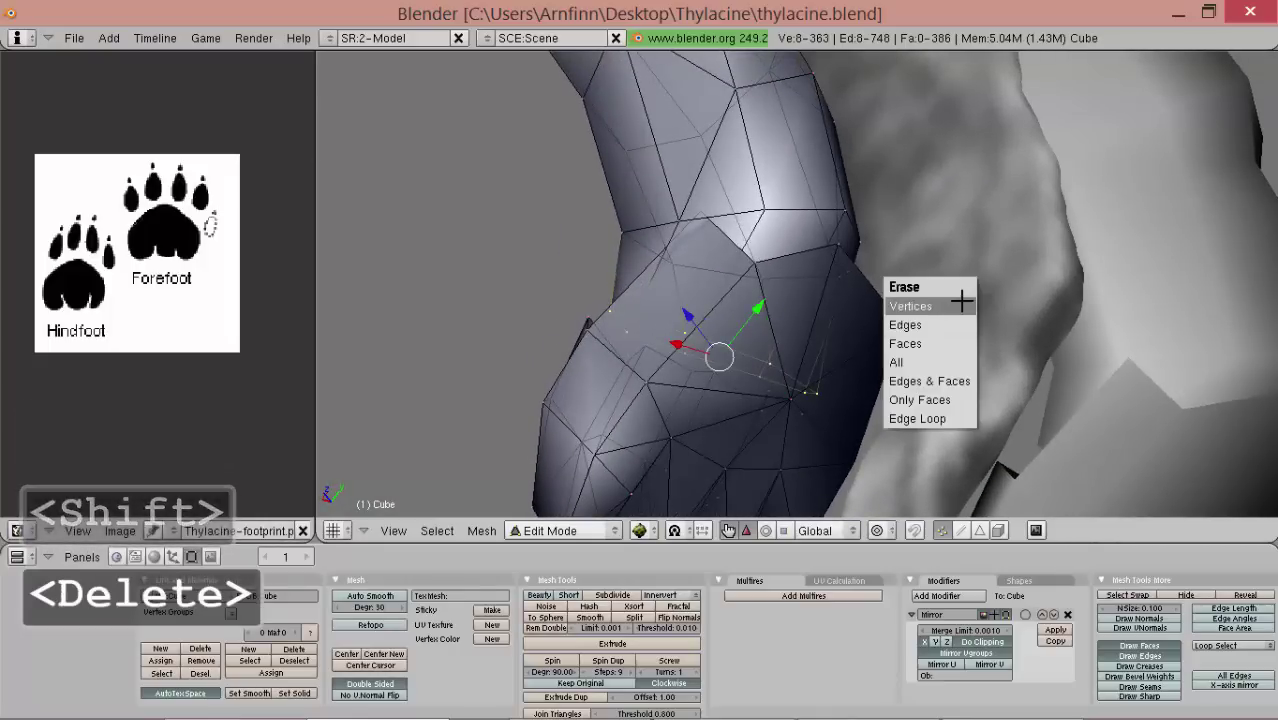
left_click(961, 301)
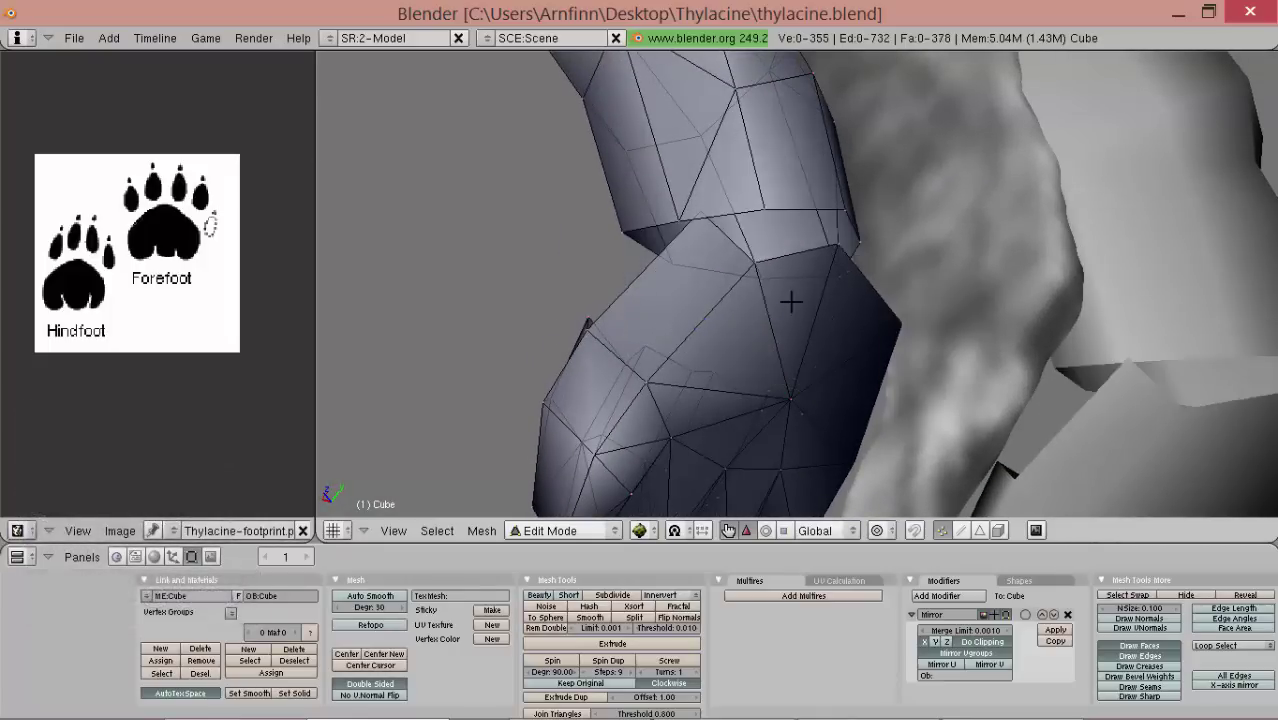
- Select a vertex on top of the paw's rim with the leg vertex above it and scale the pair to 0
mouse_move(790, 294)
middle_mouse_down()
mouse_move(665, 306)
mouse_move(582, 347)
mouse_move(836, 297)
mouse_move(824, 285)
mouse_move(796, 290)
mouse_move(862, 314)
mouse_move(940, 258)
mouse_move(900, 300)
mouse_move(695, 231)
middle_mouse_up()
right_click(794, 290)
key("s")
key("0")
left_click(925, 322)
- Bring the next paw rim and leg end vertices around the ankle together by scaling each matching pair to 0
middle_click_drag(738, 291, 700, 260)
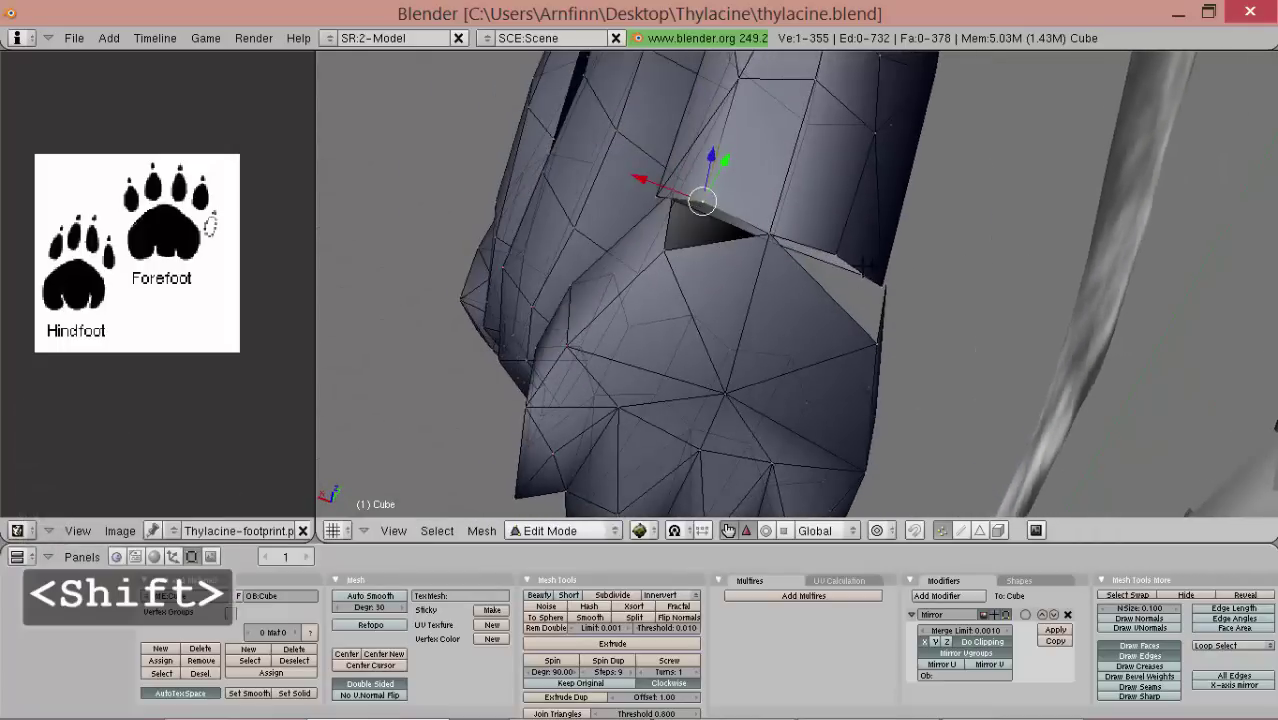
left_click(815, 317)
middle_click_drag(815, 317, 1015, 404)
middle_click_drag(938, 393, 641, 125)
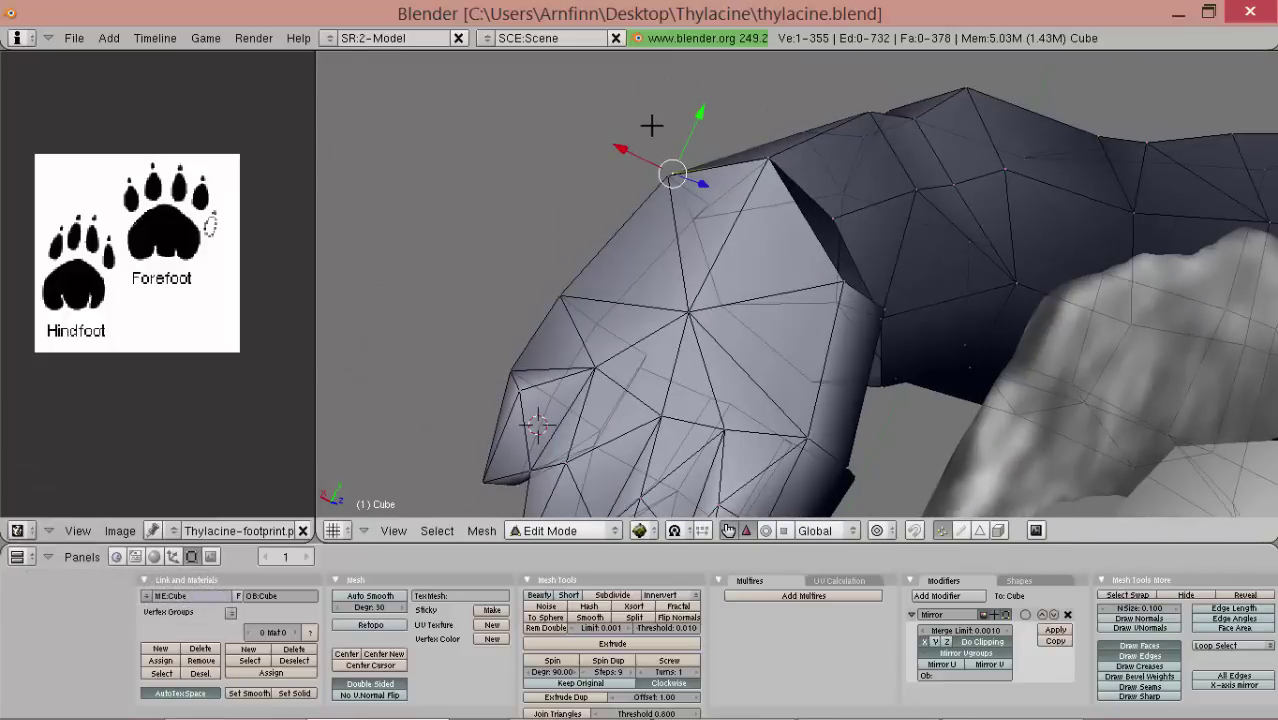
key("0")
left_click(790, 181)
- Select the paw rim and leg vertices bordering the remaining gap at the side of the ankle and scale them to 0
middle_click_drag(790, 181, 760, 230)
right_click(822, 217)
middle_click_drag(813, 277, 764, 422)
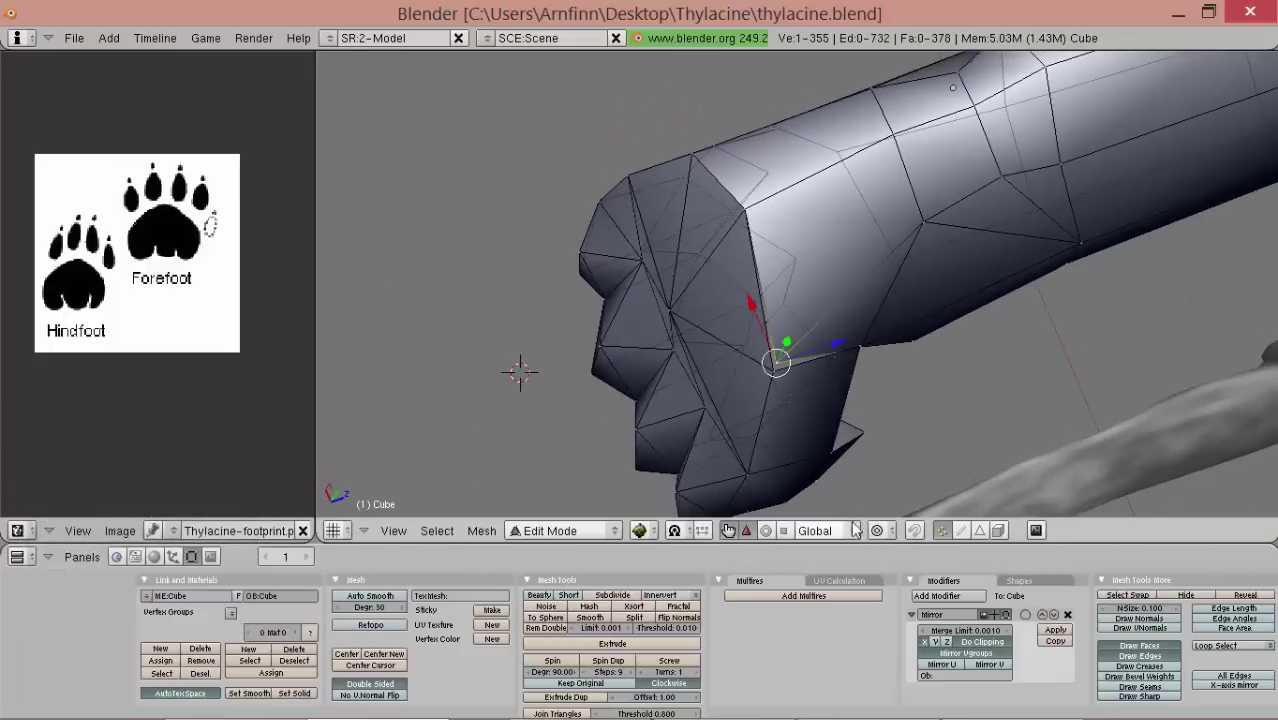
middle_click_drag(848, 508, 1030, 290)
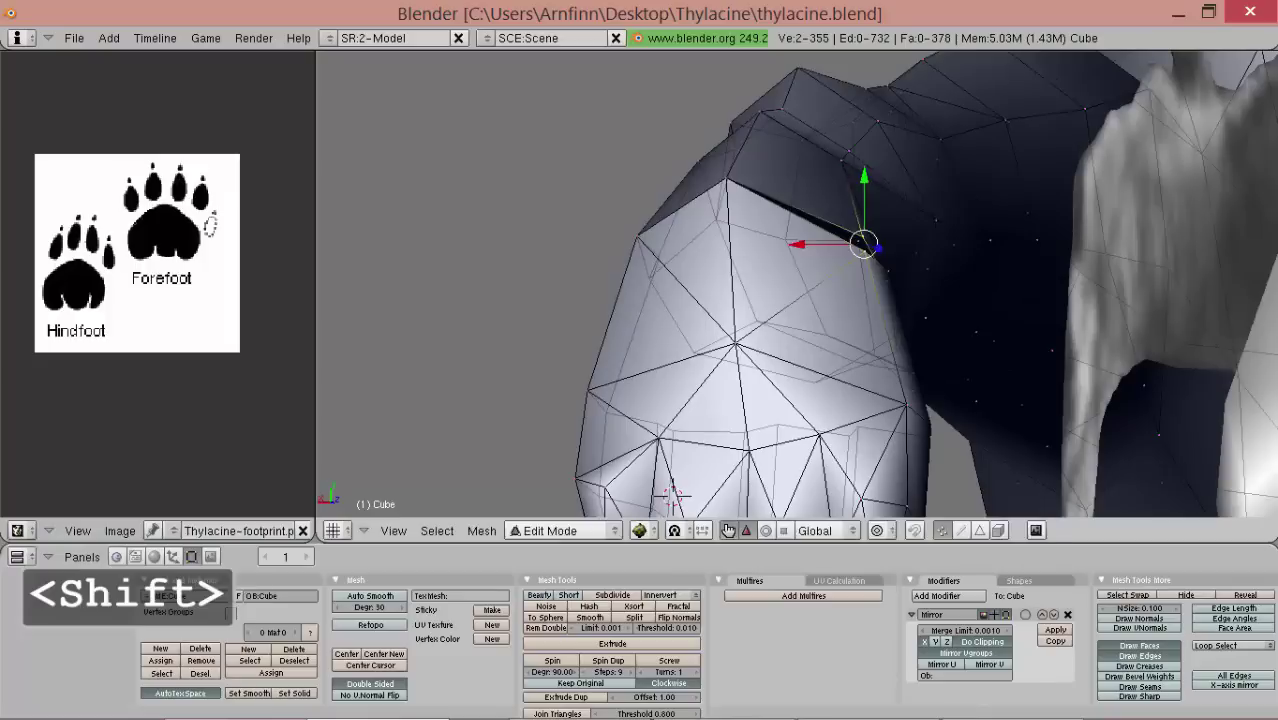
key("0")
left_click(922, 230)
middle_click_drag(922, 230, 742, 342)
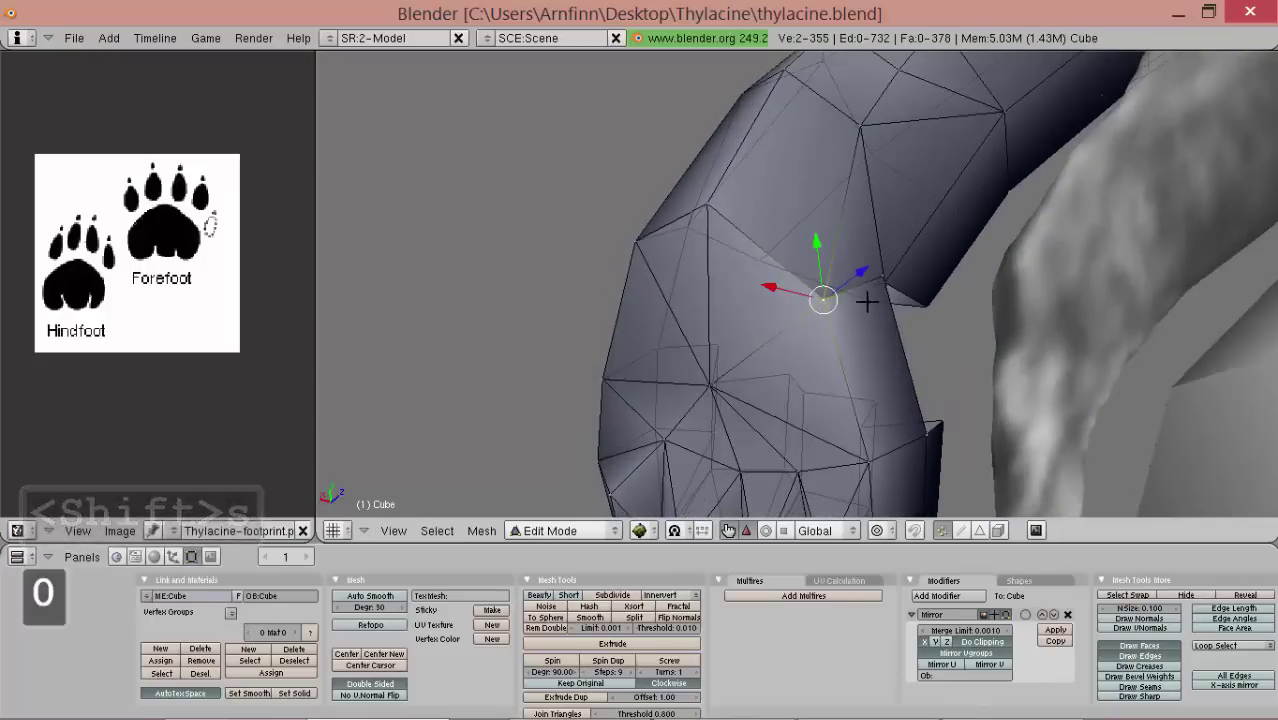
- Collapse the neighbouring vertex pairs where the forefoot meets the leg by scaling each pair to 0
middle_click_drag(893, 266, 876, 163)
right_click(900, 250, "shift")
key("s")
key("0")
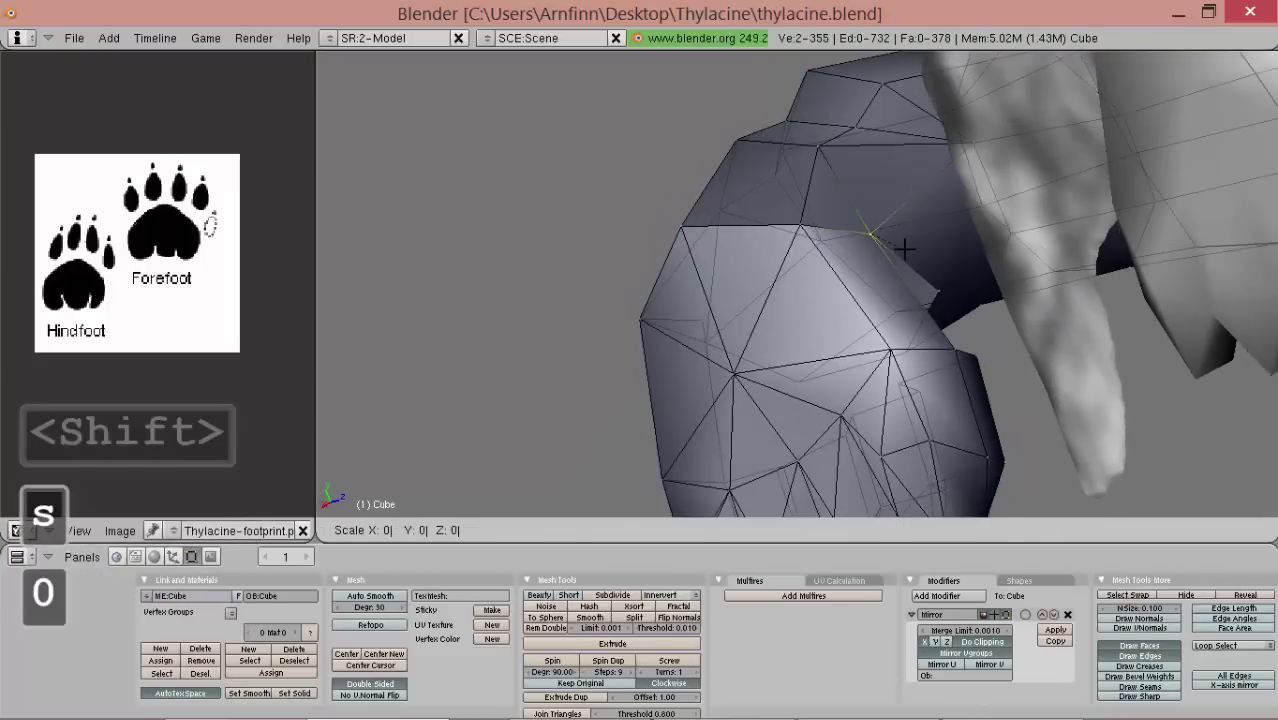
left_click(901, 243)
middle_click_drag(901, 243, 718, 290)
right_click(718, 290, "shift")
key("s")
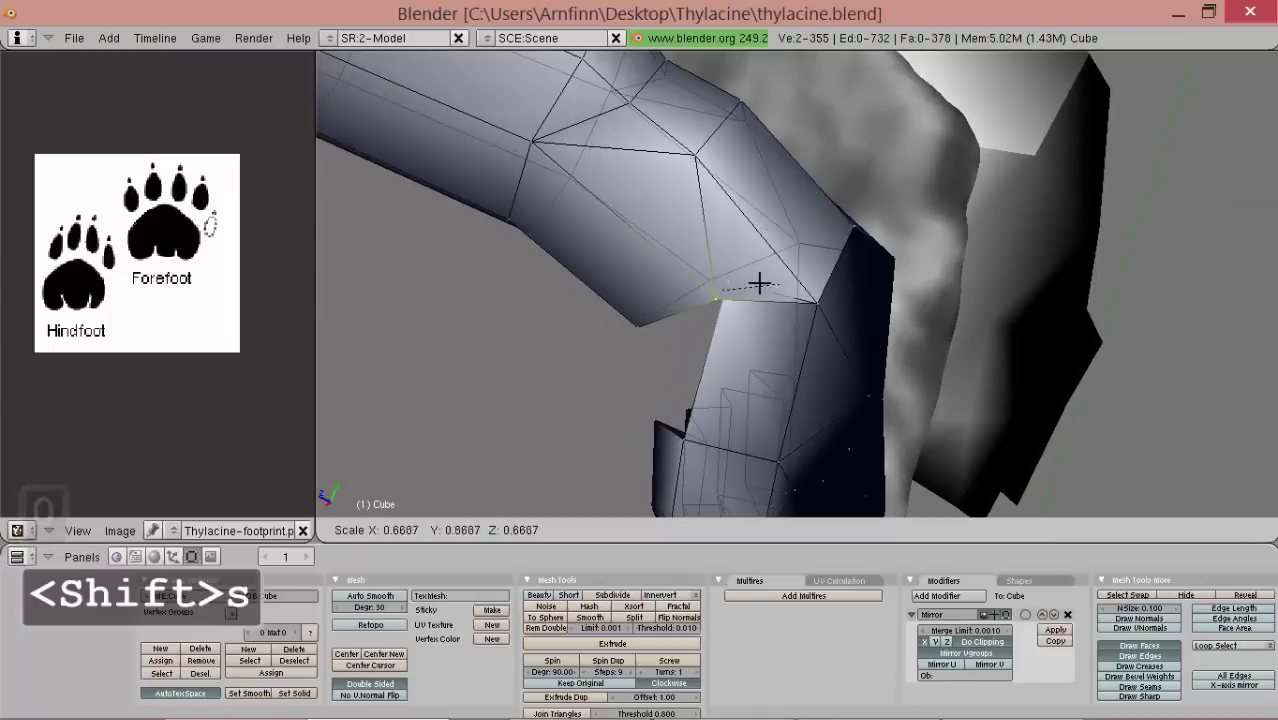
key("0")
middle_click_drag(655, 357, 770, 334)
- Remove the doubled vertices from the whole mesh and recalculate all normals to face outside
key("a")
key("a")
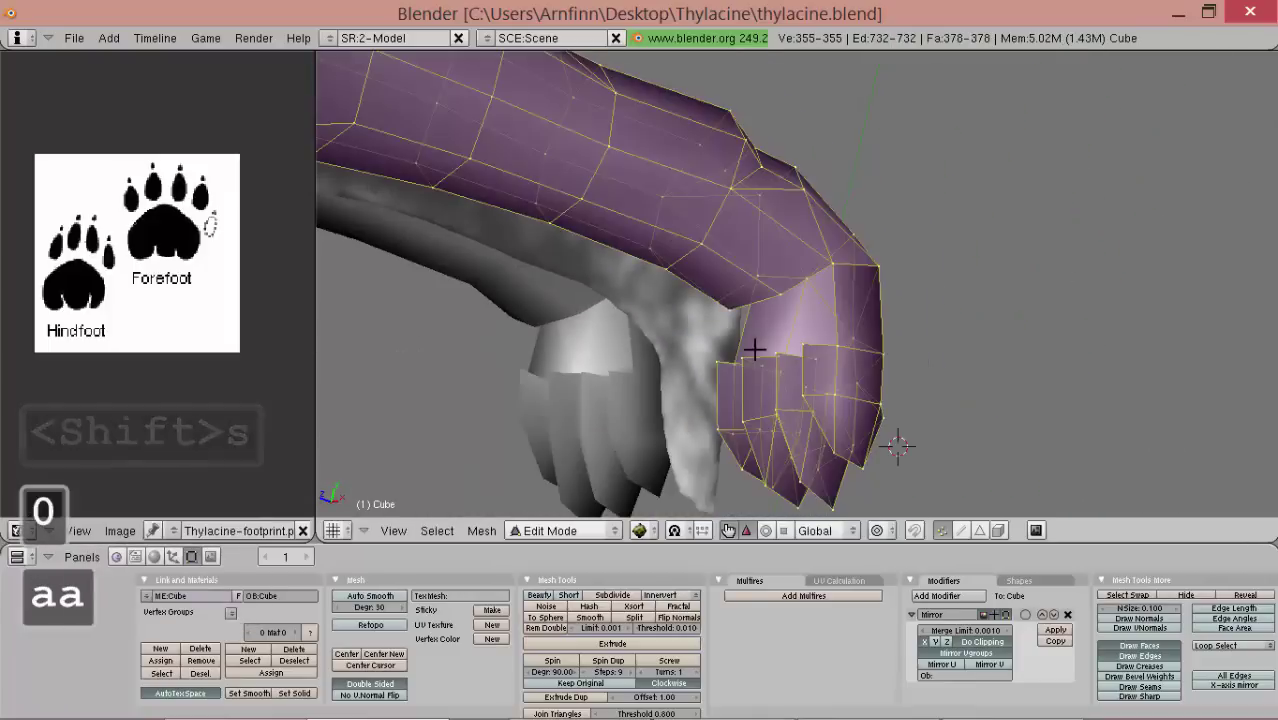
left_click(555, 636)
middle_click_drag(930, 260, 819, 277)
key("ctrl+n")
left_click(959, 222)
- Fill the middle of the gap between the ankle and the top of the forefoot with faces
scroll(830, 275, "up", 2)
right_click(854, 242)
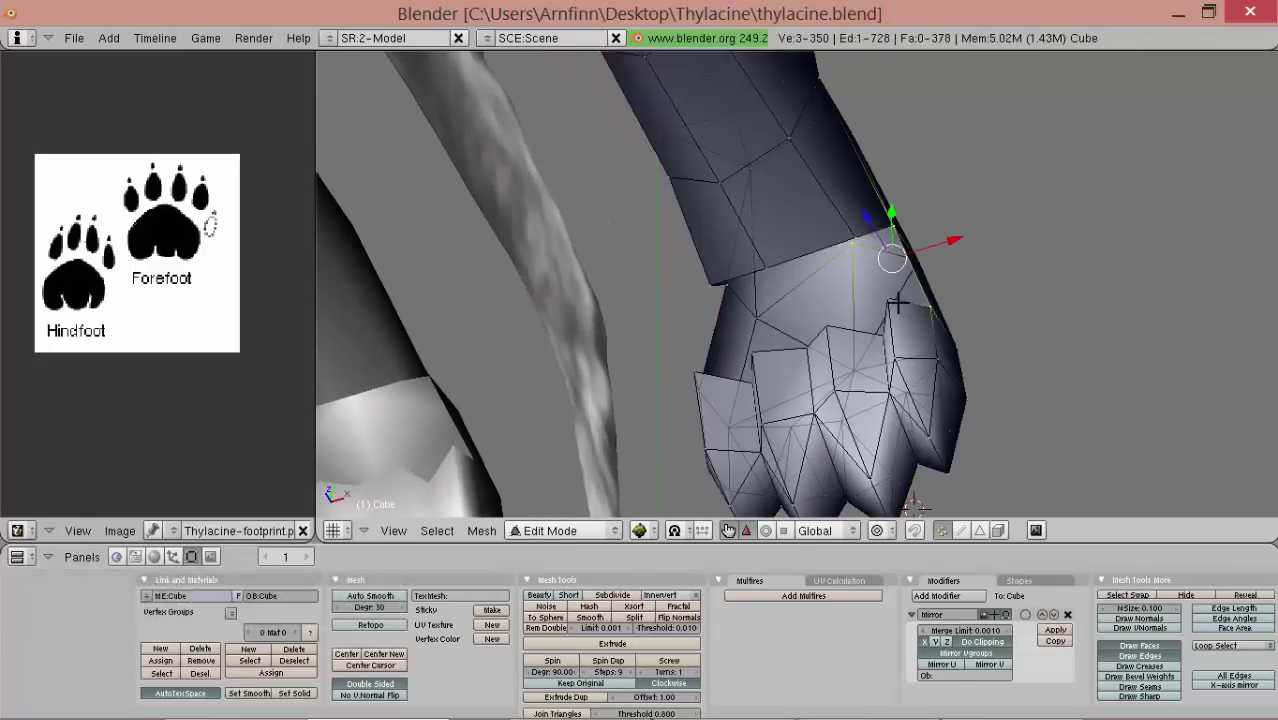
middle_click_drag(859, 283, 830, 337)
key("shift+f")
right_click(830, 337)
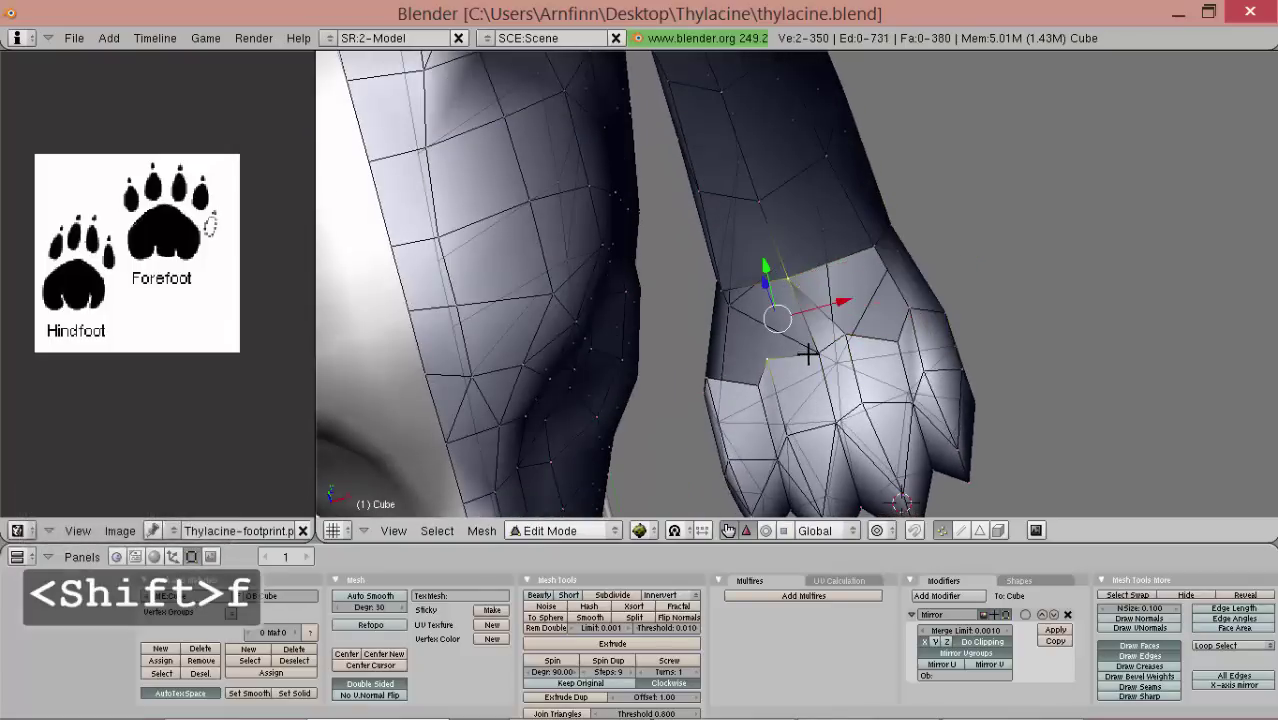
right_click(808, 354, "shift")
key("shift+f")
- Fill the remaining gap on the outer side of the ankle with triangular faces
middle_click_drag(808, 352, 820, 264)
right_click(827, 273)
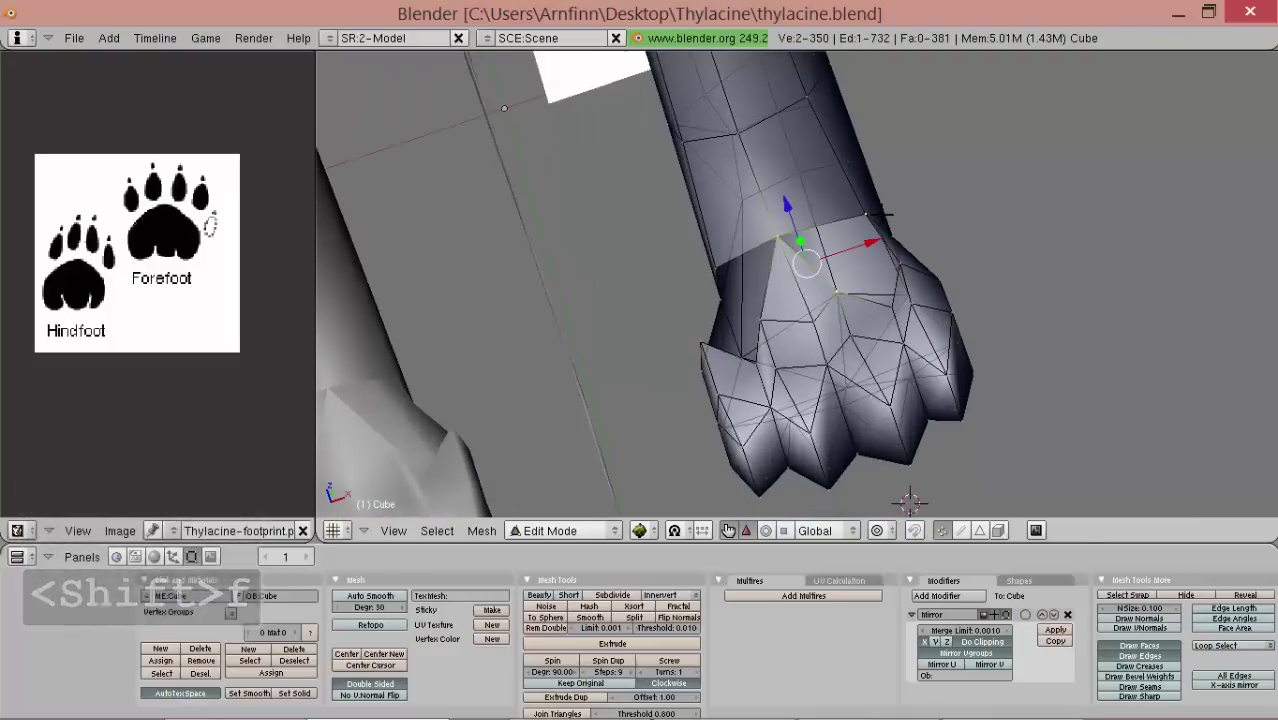
key("shift+f")
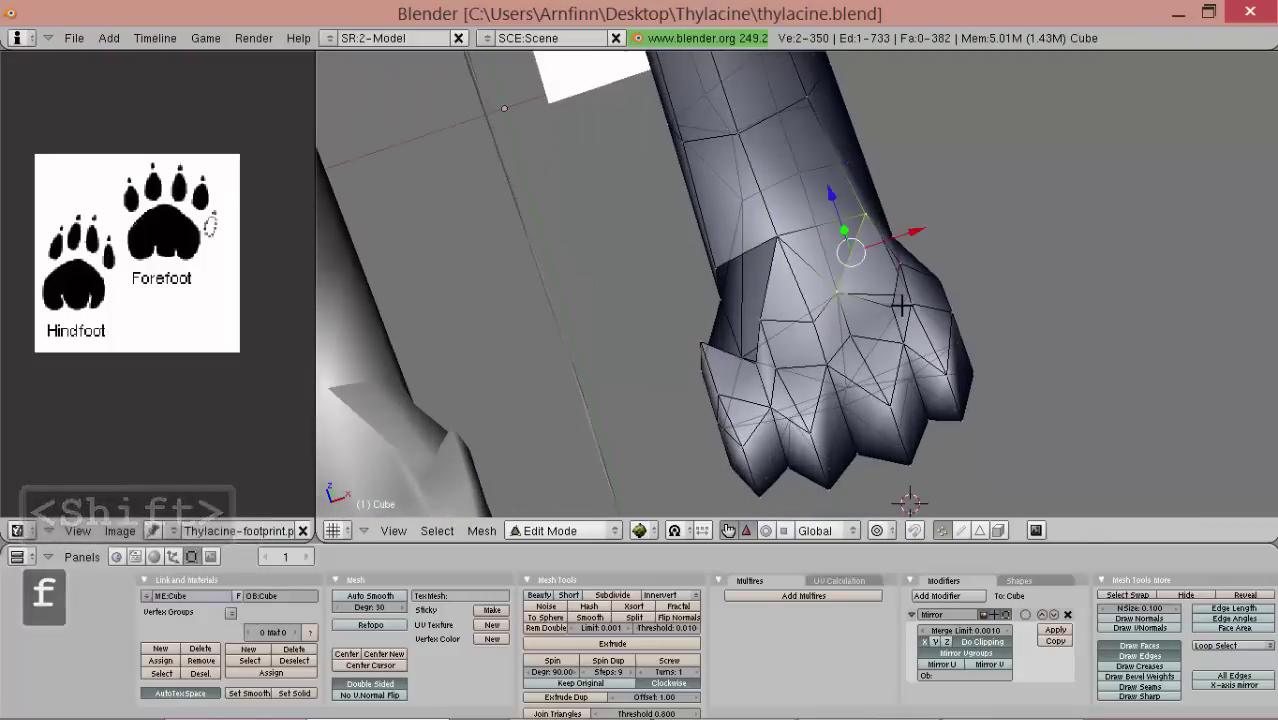
right_click(893, 302, "shift")
key("shift+f")
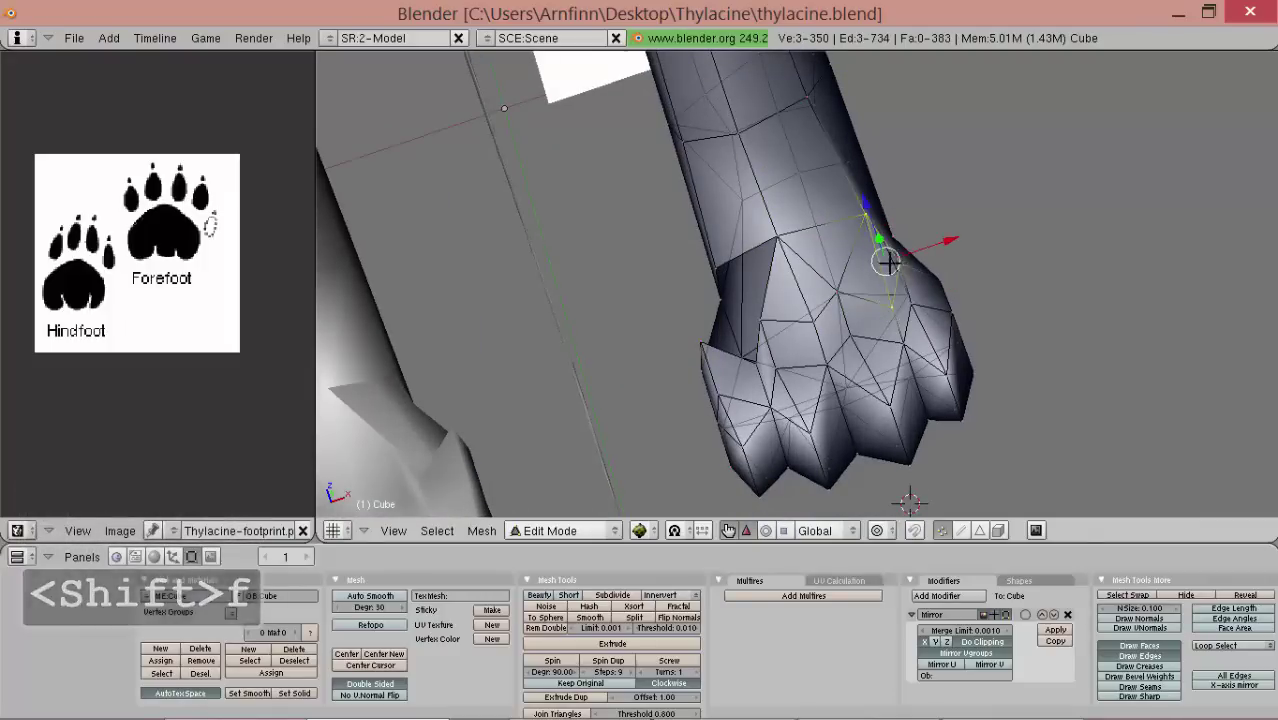
- Close the hole on the inner side of the ankle with faces and check the foot in Object Mode
middle_click_drag(872, 262, 802, 316)
key("shift+f")
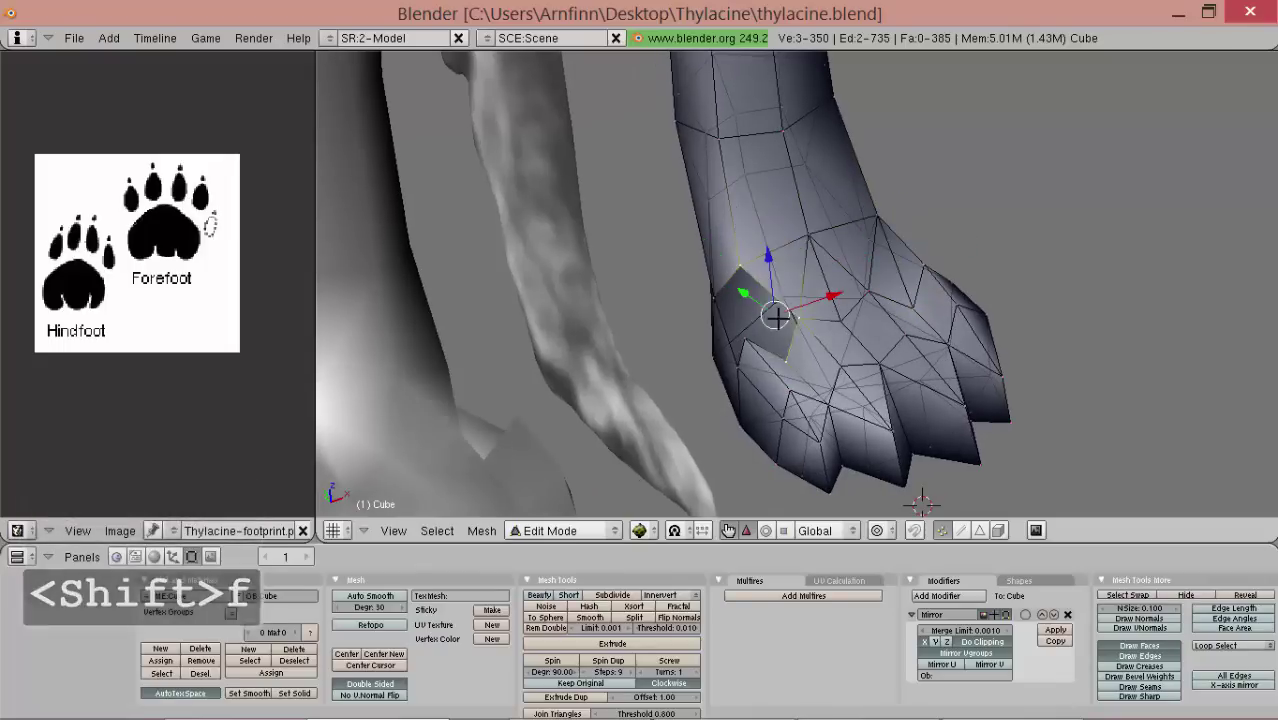
right_click(746, 336, "shift")
key("shift+f")
key("shift")
key("shift+f")
right_click(750, 342)
middle_click_drag(722, 321, 768, 296)
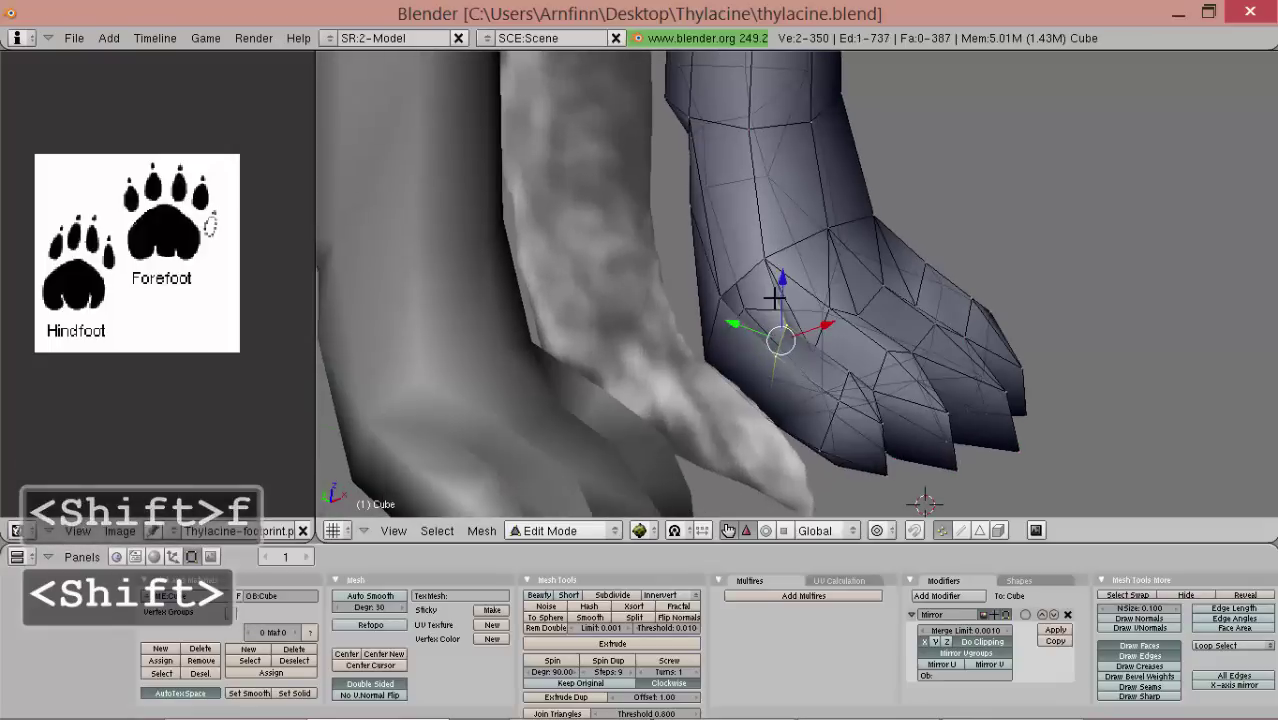
key("shift+f")
scroll(776, 260, "down", 3)
key("Tab")
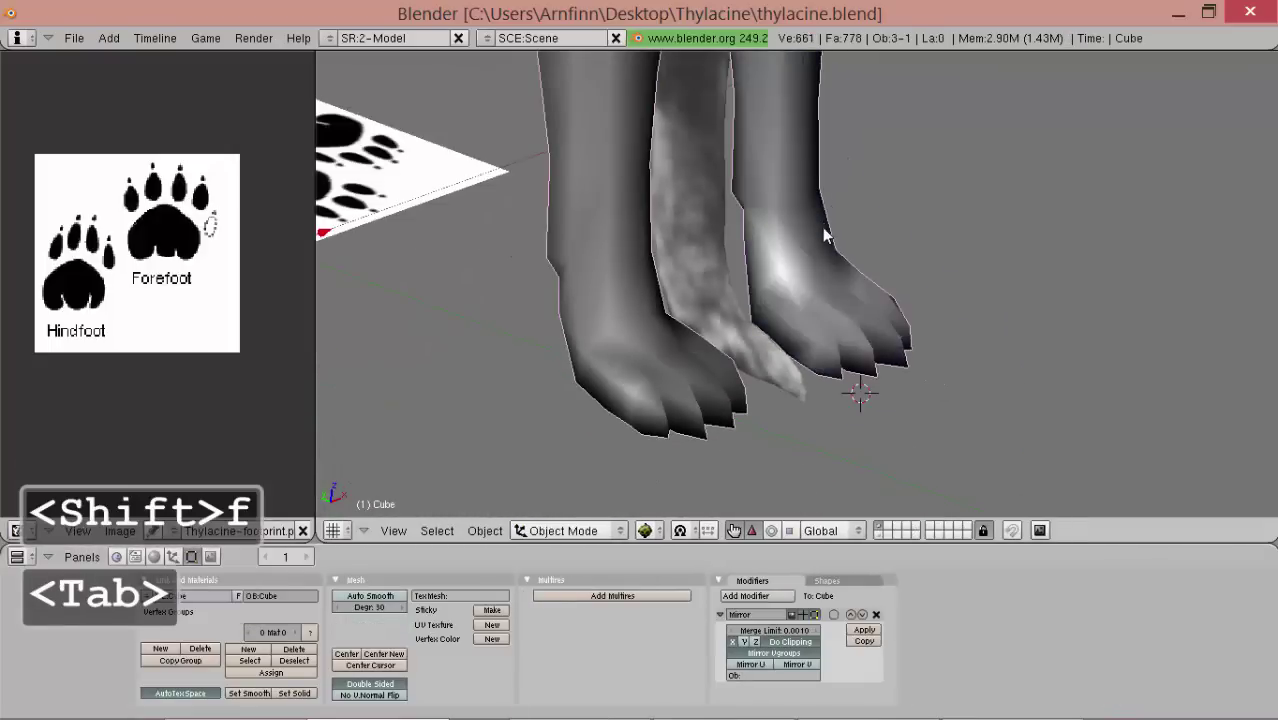
- Select vertices around the ankle of the forefoot and smooth them
key("Tab")
middle_click_drag(817, 237, 828, 394)
scroll(828, 394, "up", 3)
right_click(876, 328)
middle_click_drag(876, 328, 754, 361)
right_click(782, 341, "shift")
left_click(803, 228)
scroll(724, 242, "down", 3)
scroll(765, 302, "up", 5)
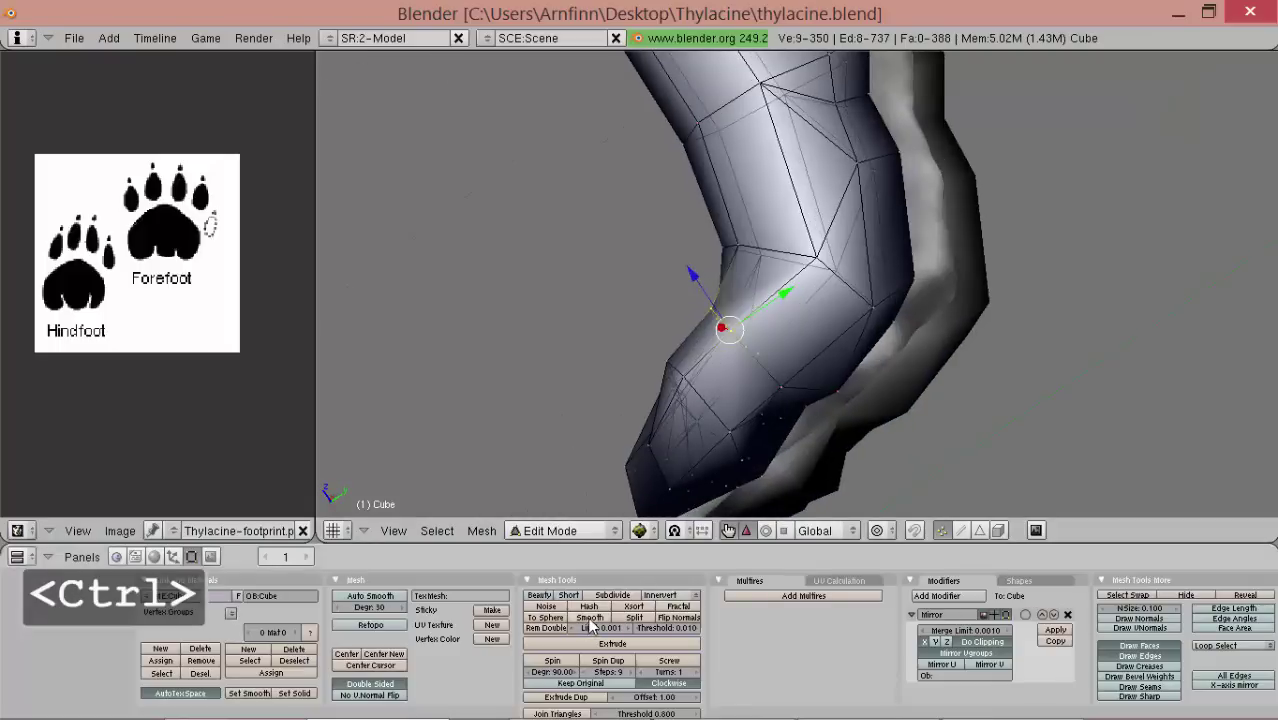
- Smooth the three vertices between the toes on top of the forefoot and check the shading in Object Mode
middle_click_drag(780, 380, 748, 257)
right_click(828, 234, "shift")
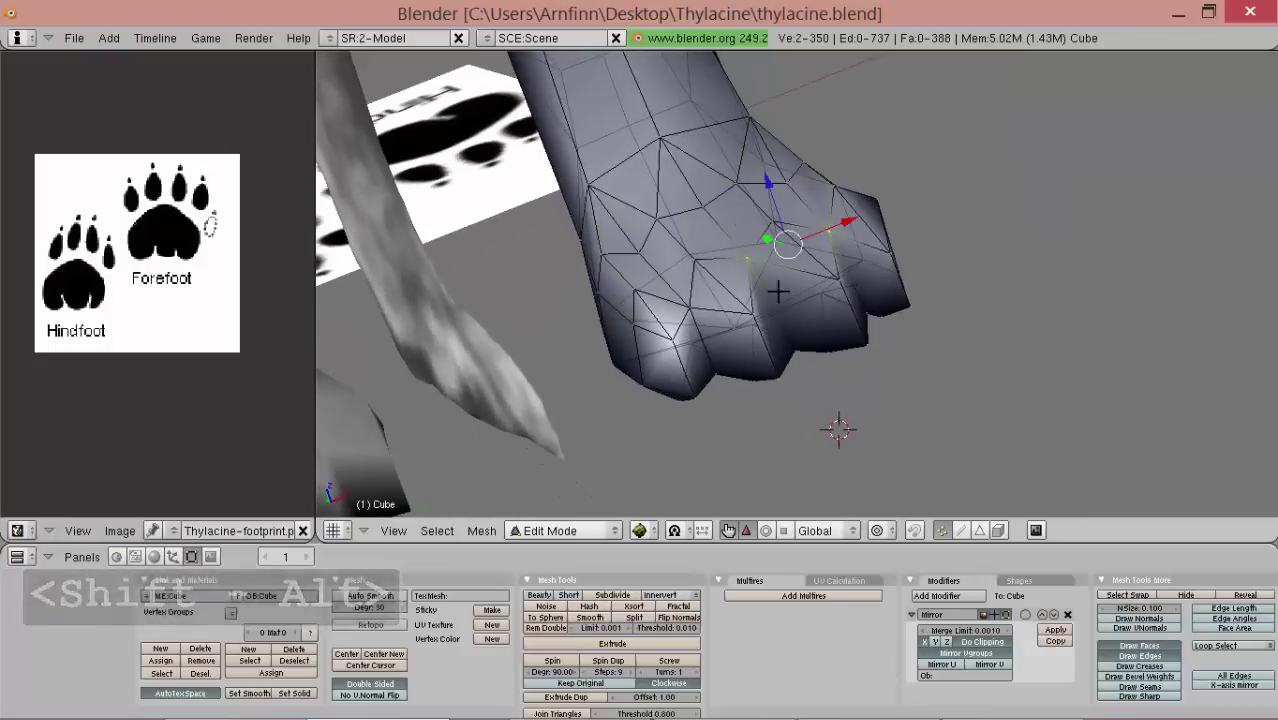
right_click(690, 306, "shift")
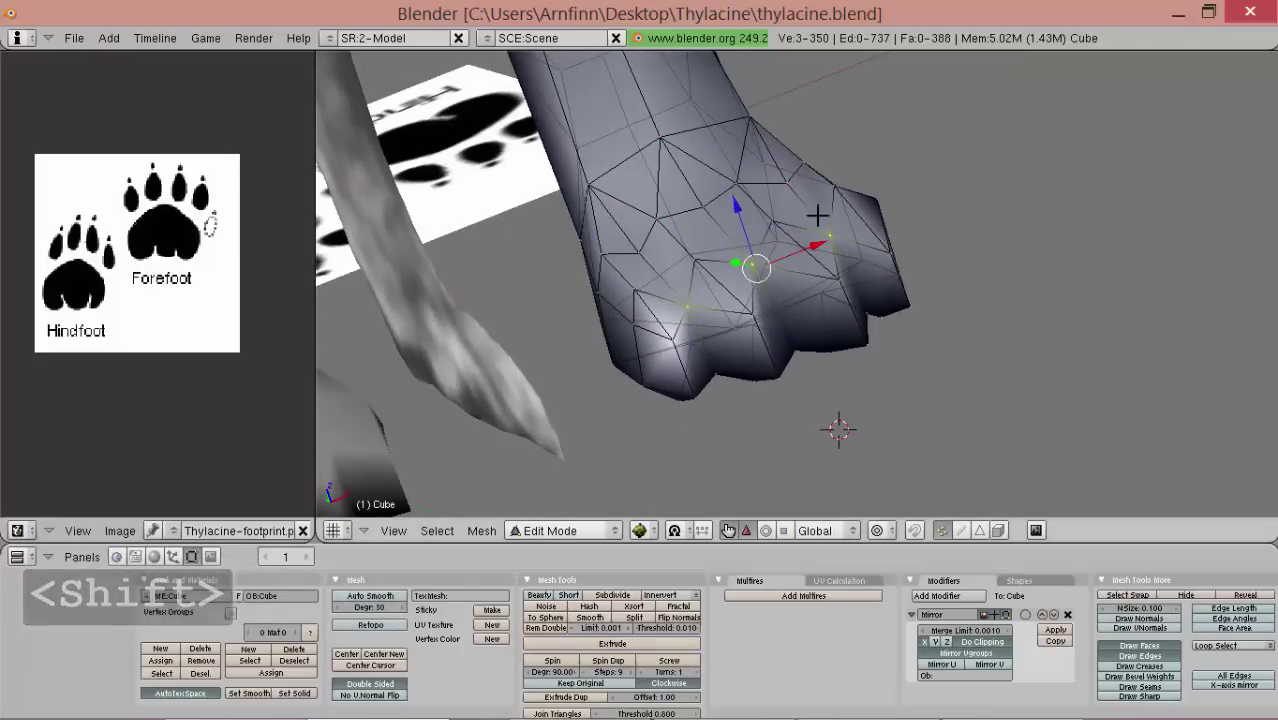
left_click(593, 617)
middle_click_drag(847, 208, 738, 292)
key("Tab")
middle_click_drag(813, 260, 848, 183)
scroll(827, 323, "up", 2)
key("Tab")
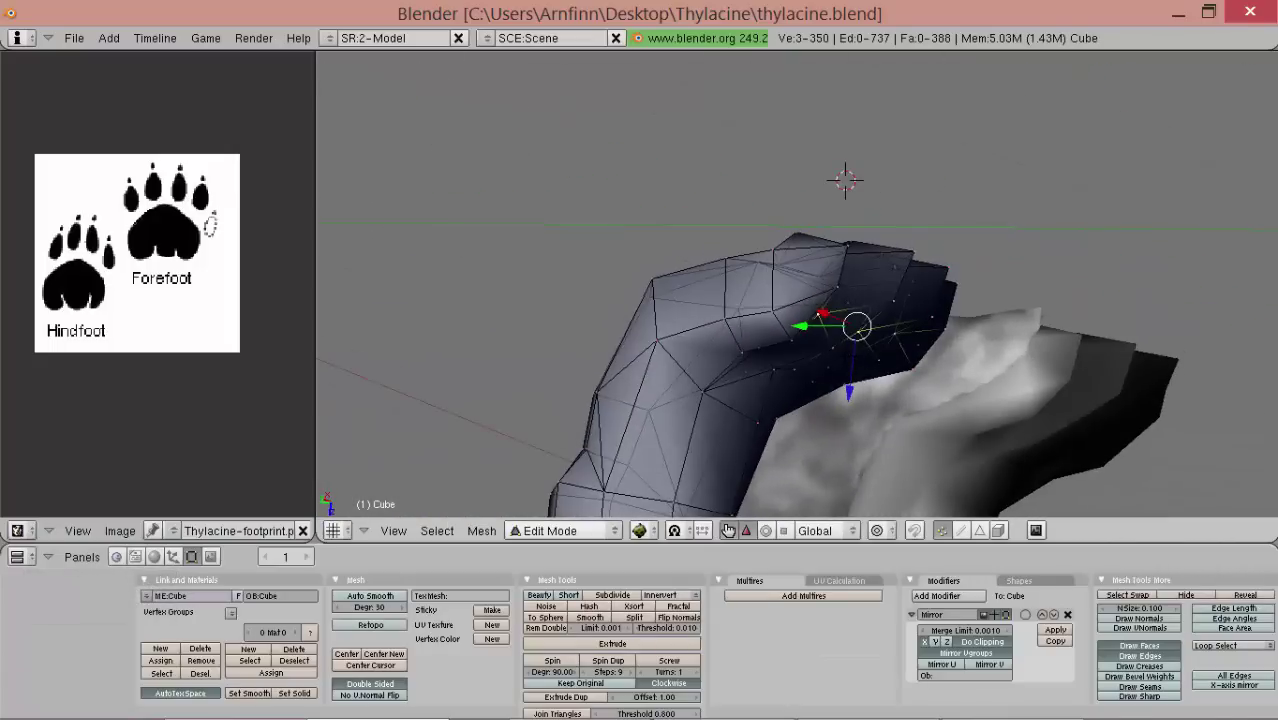
key("KP_3")
middle_click_drag(862, 345, 946, 216)
key("a")
key("a")
key("g")
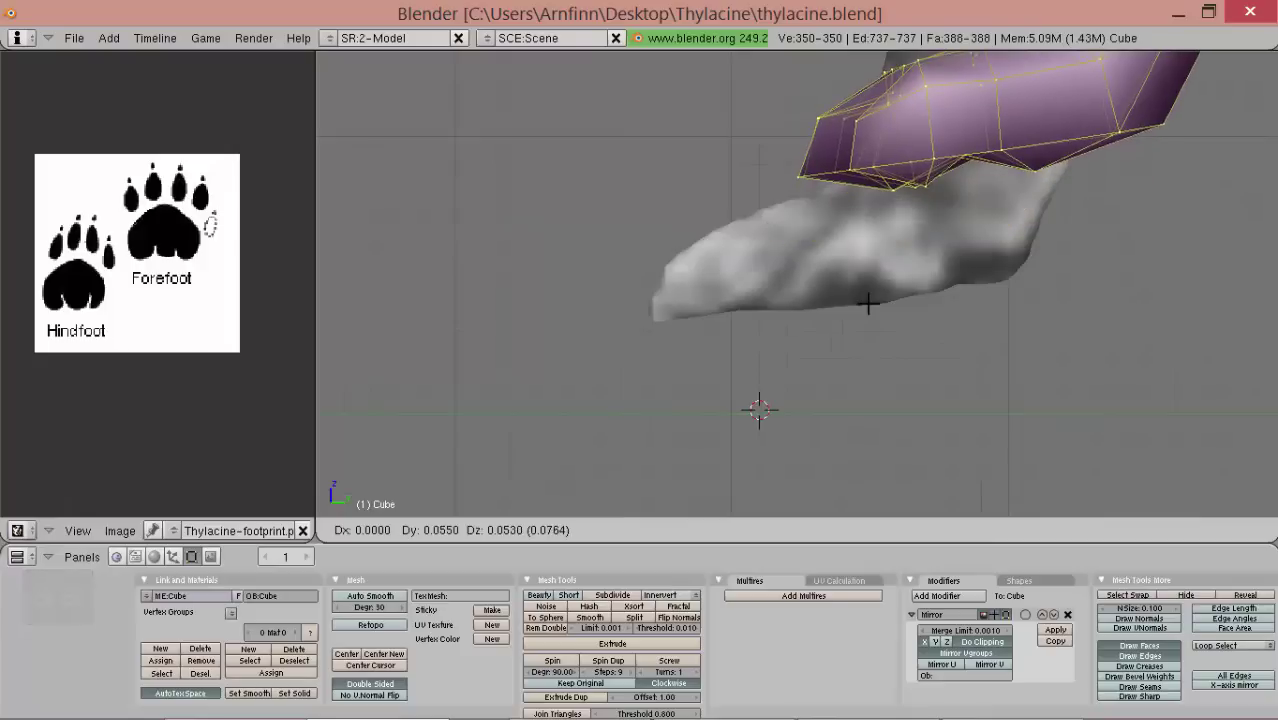
scroll(869, 303, "down", 3)
right_click(869, 303)
scroll(826, 370, "up", 1)
mouse_move(826, 370)
middle_mouse_down()
mouse_move(748, 337)
mouse_move(859, 408)
mouse_move(840, 389)
middle_mouse_up()
middle_click_drag(630, 215, 662, 269)
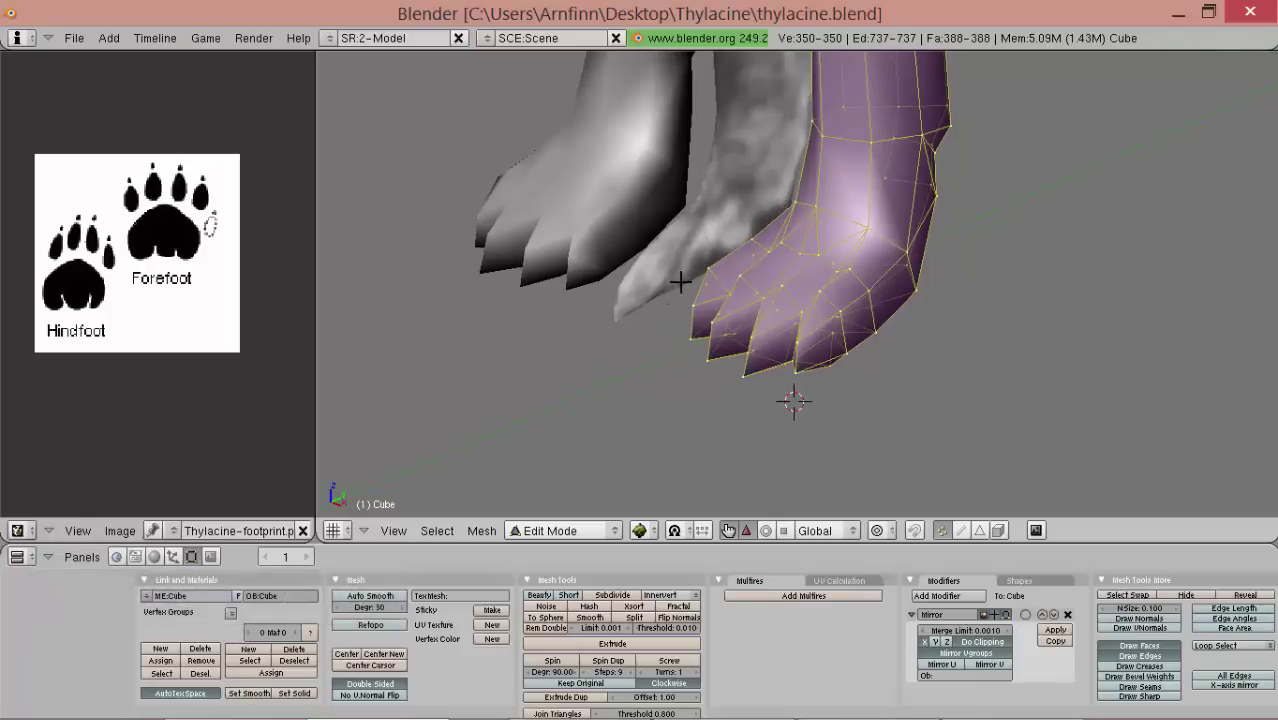
- Pull the outermost toe's tip vertex back along the Y axis with proportional editing on
middle_click_drag(721, 281, 797, 418)
right_click(824, 393)
middle_click_drag(833, 366, 824, 379)
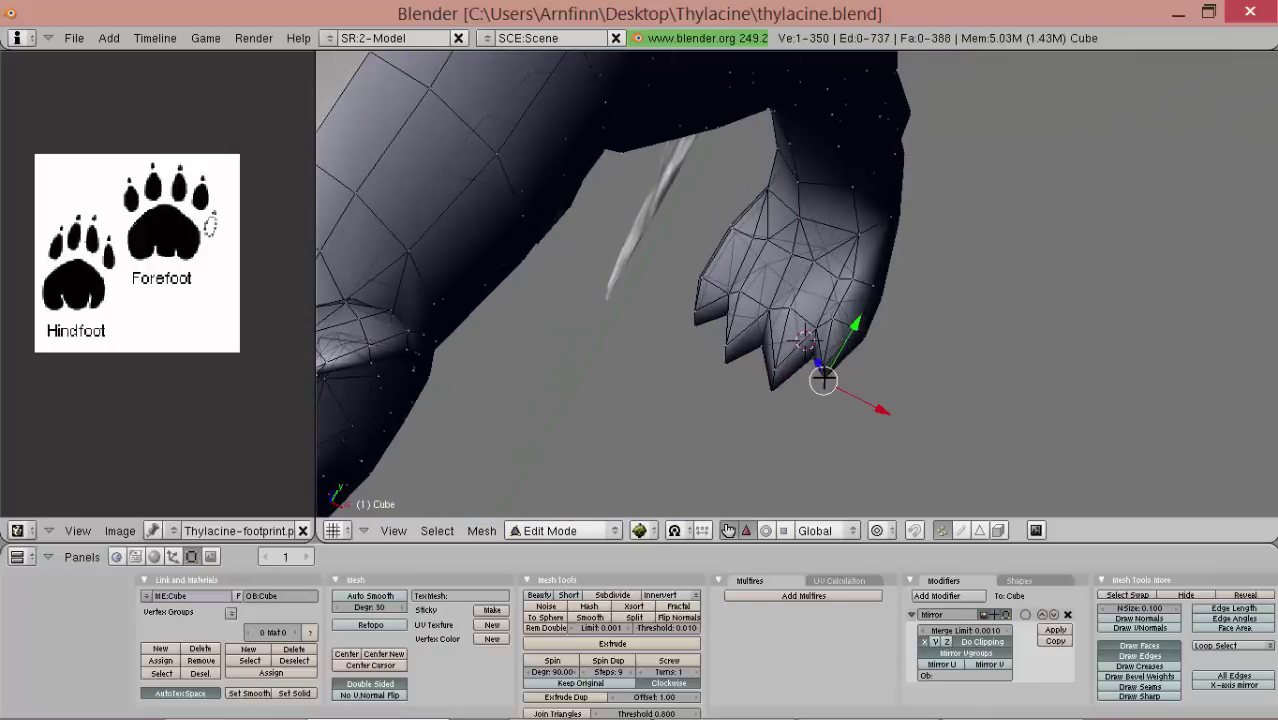
middle_click_drag(836, 321, 829, 308)
key("o")
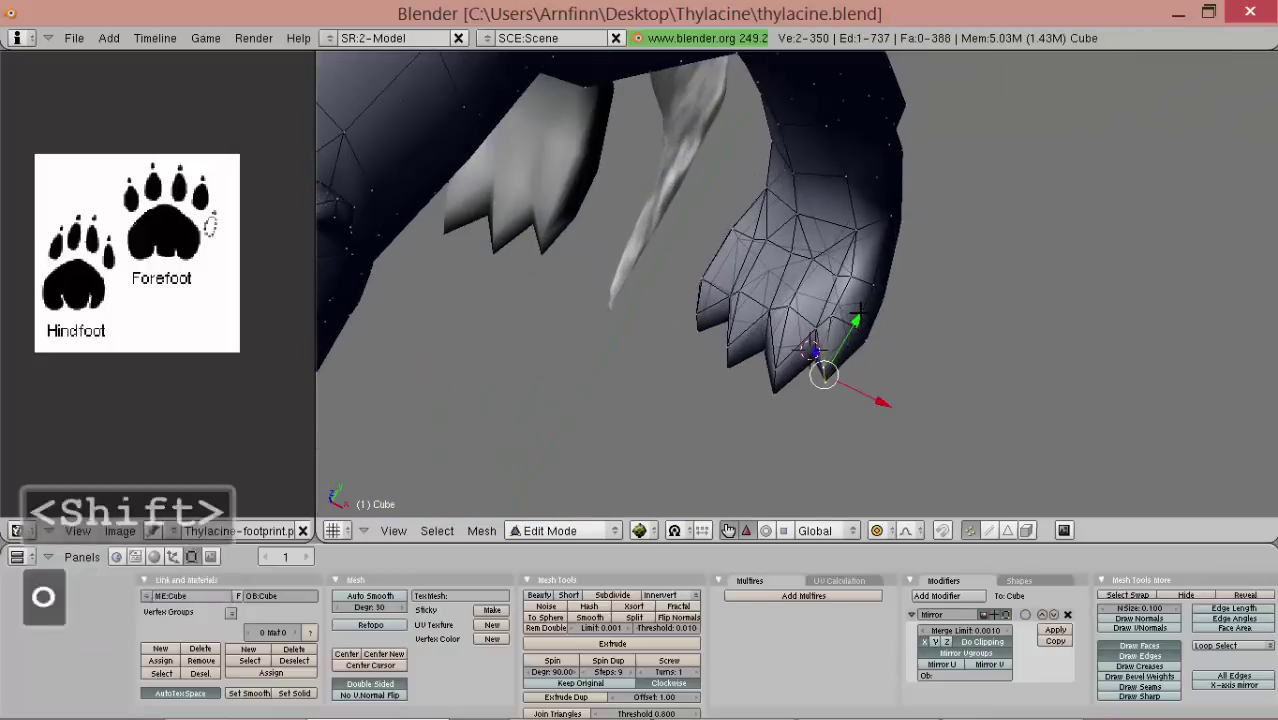
left_click_drag(857, 317, 881, 301)
middle_click_drag(879, 300, 815, 400)
- Move the tip and upper vertices of the toe second from the outside forward along Y with proportional editing
right_click(815, 400)
middle_click_drag(783, 352, 787, 358)
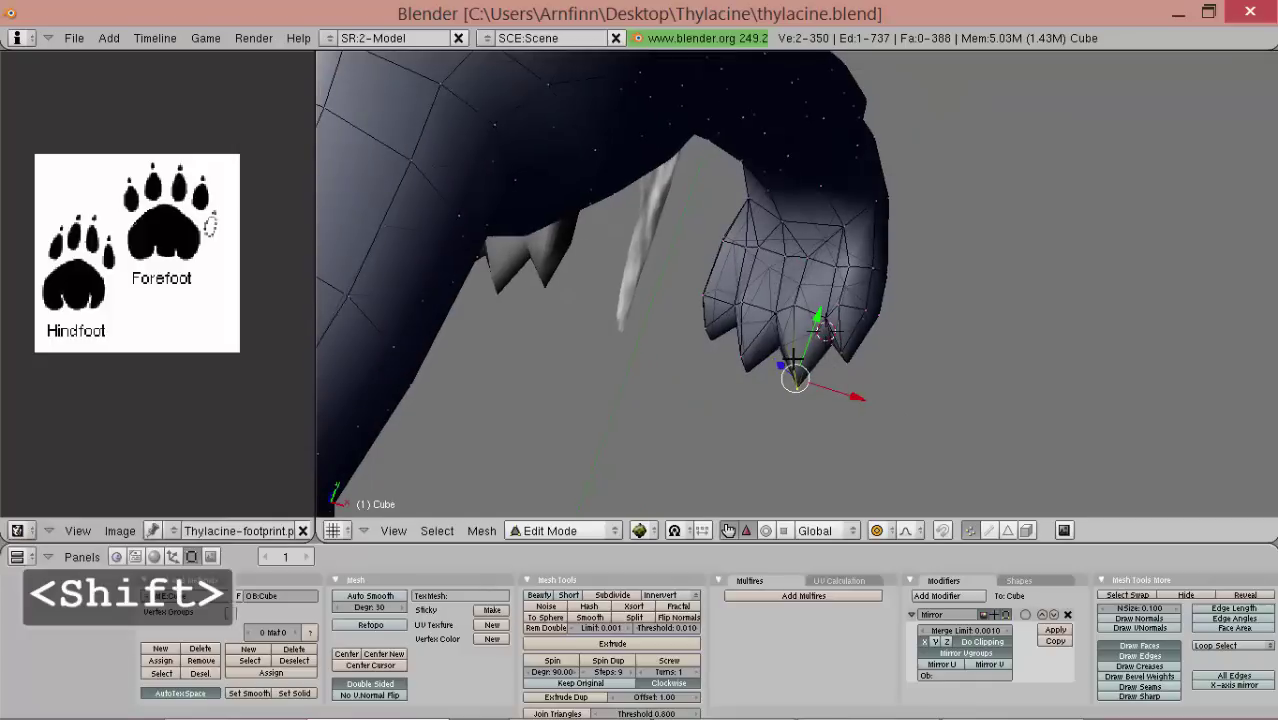
right_click(813, 290, "shift")
key("g")
key("y")
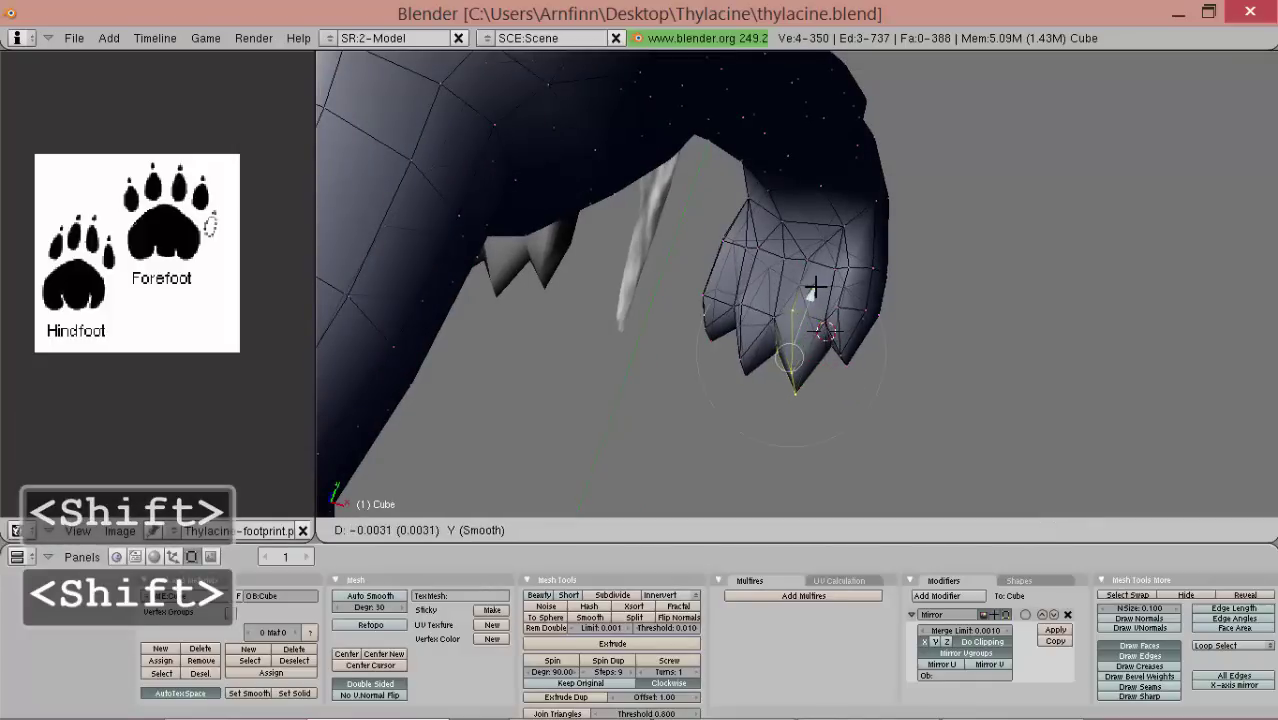
left_click_drag(815, 287, 808, 298)
key("Tab")
key("Tab")
middle_click_drag(770, 306, 1040, 330)
key("Tab")
key("Tab")
- Nudge only the tip vertex of the second toe from the outside about 0.003 forward along Y, with proportional editing off
scroll(900, 335, "up", 4)
key("Tab")
middle_click_drag(765, 348, 812, 330)
right_click(862, 366)
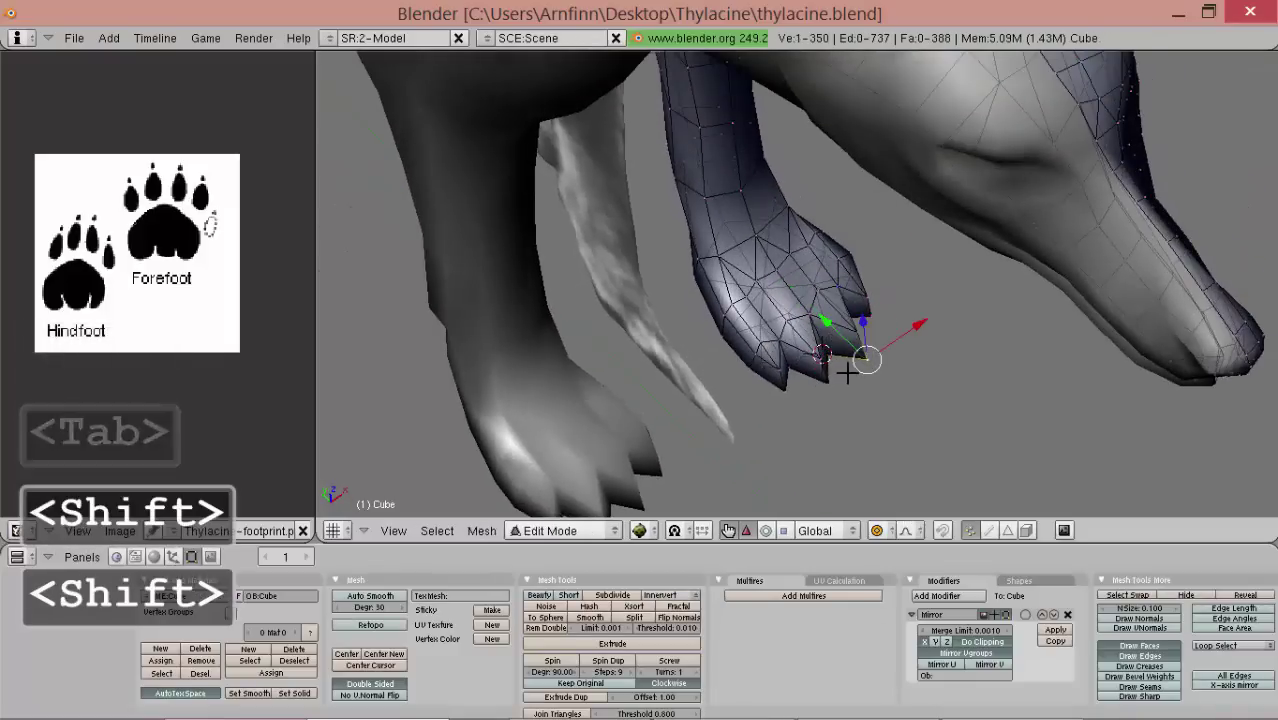
middle_click_drag(902, 294, 818, 373)
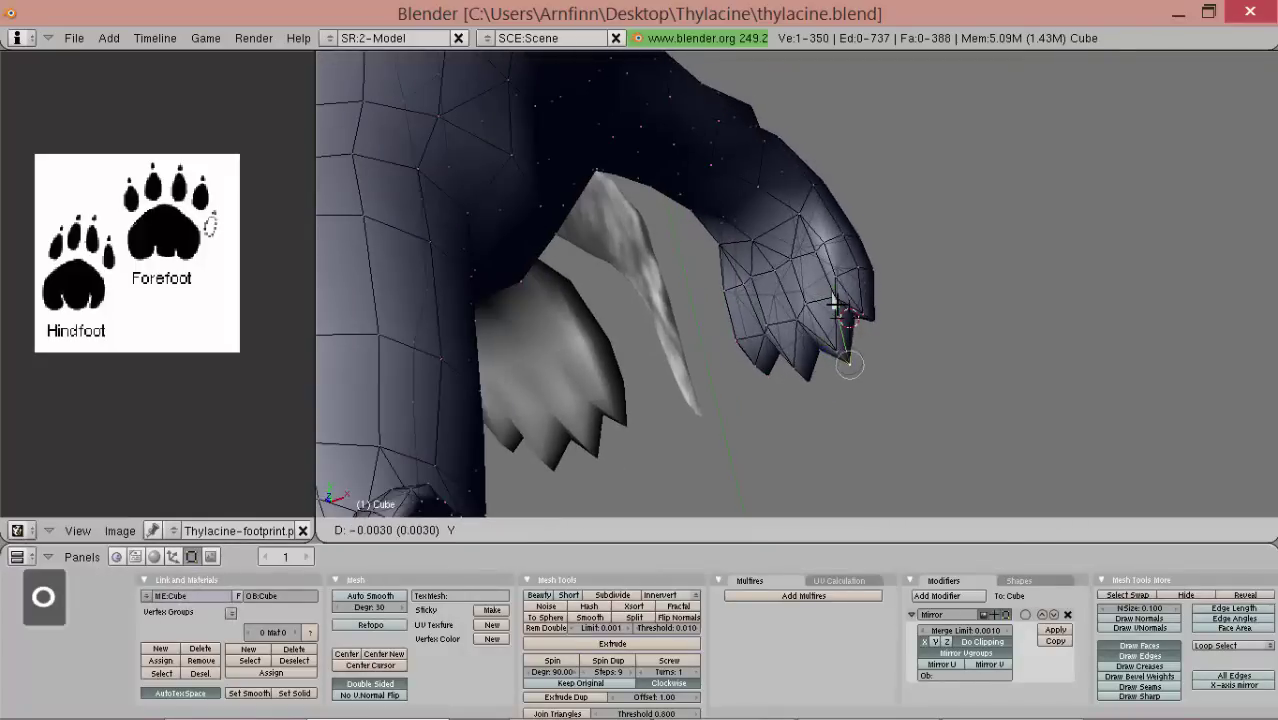
left_click_drag(836, 304, 836, 306)
key("Tab")
middle_click_drag(853, 285, 722, 8)
key("Tab")
- Select the vertices in the notches between the toes and nudge them slightly along Y toward the toe tips
middle_click_drag(745, 150, 815, 225)
scroll(815, 225, "up", 3)
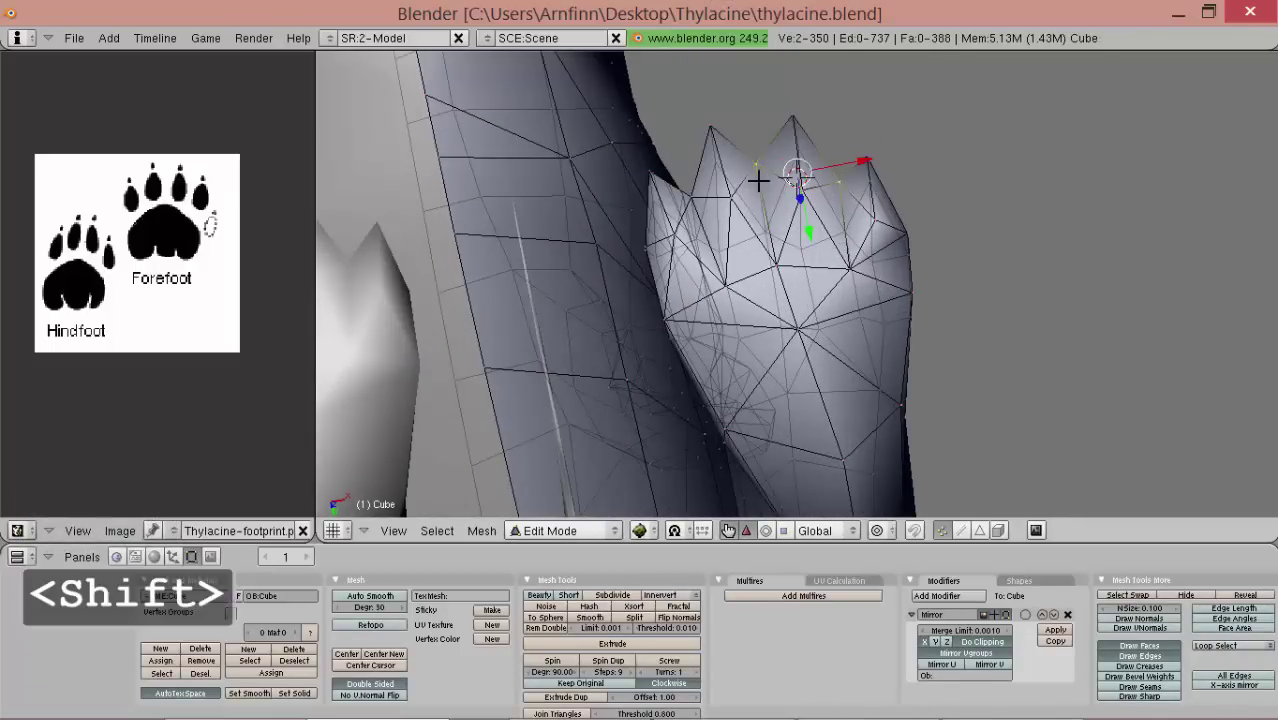
middle_click_drag(730, 180, 878, 213, "shift")
right_click(941, 248, "alt+shift")
middle_click_drag(799, 219, 869, 242, "shift")
right_click(847, 276, "shift")
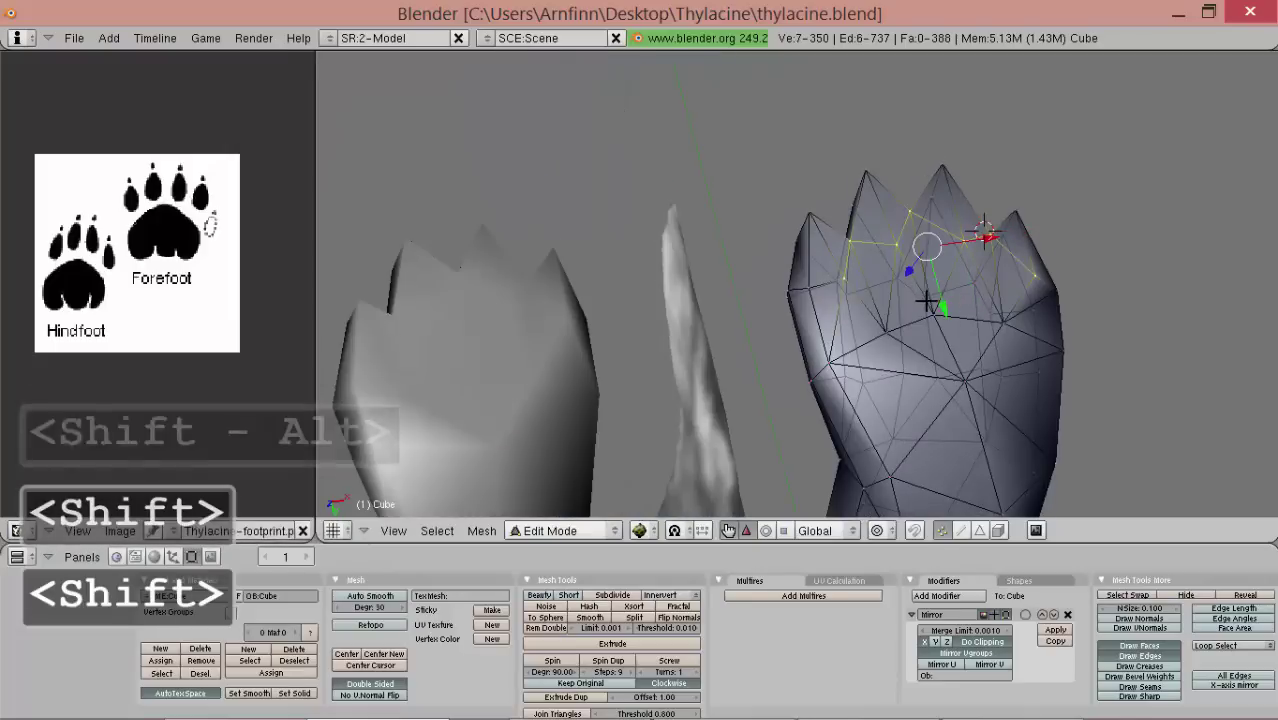
left_click_drag(938, 294, 937, 290)
key("Tab")
middle_click_drag(937, 290, 892, 343)
key("Tab")
key("Tab")
- Deselect everything in Object Mode and examine the whole model against the side reference from several angles
scroll(892, 343, "down", 6)
middle_click_drag(793, 348, 856, 243)
scroll(864, 234, "up", 5)
scroll(847, 251, "down", 6)
scroll(856, 243, "down", 3)
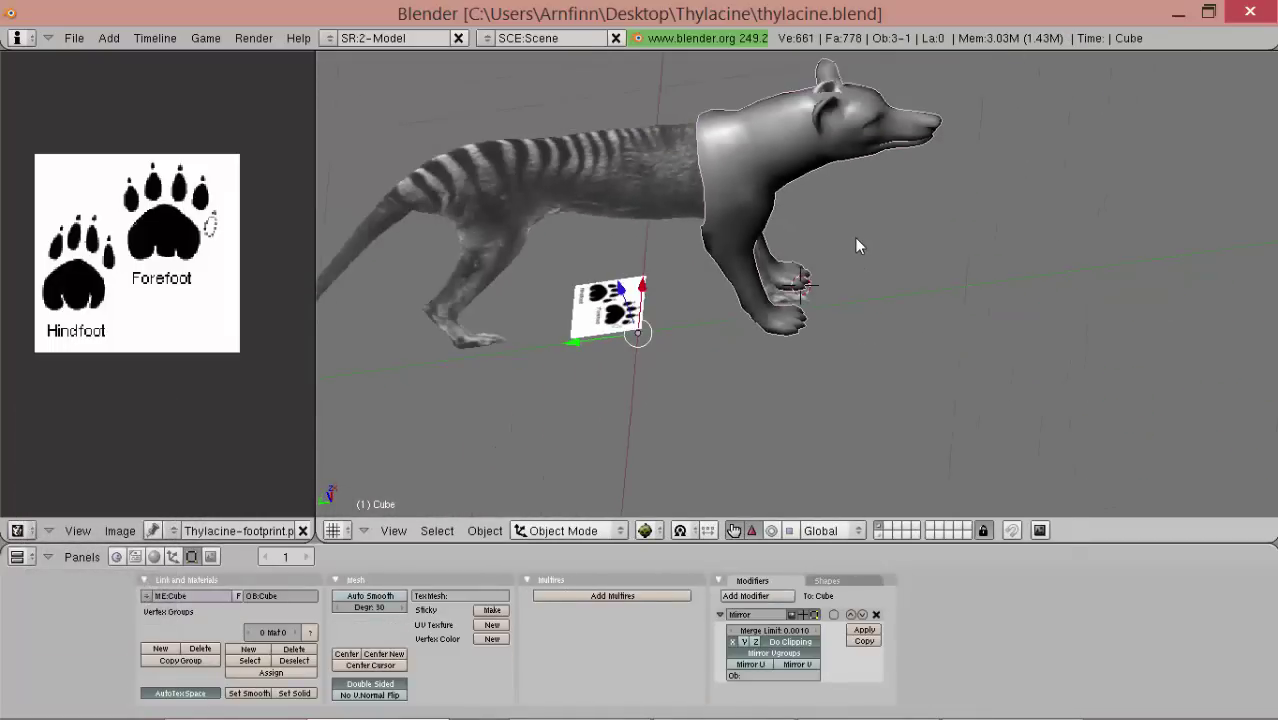
key("a")
scroll(695, 261, "up", 4)
middle_click_drag(693, 255, 678, 235)
scroll(680, 238, "down", 3)
middle_click_drag(750, 299, 826, 337)
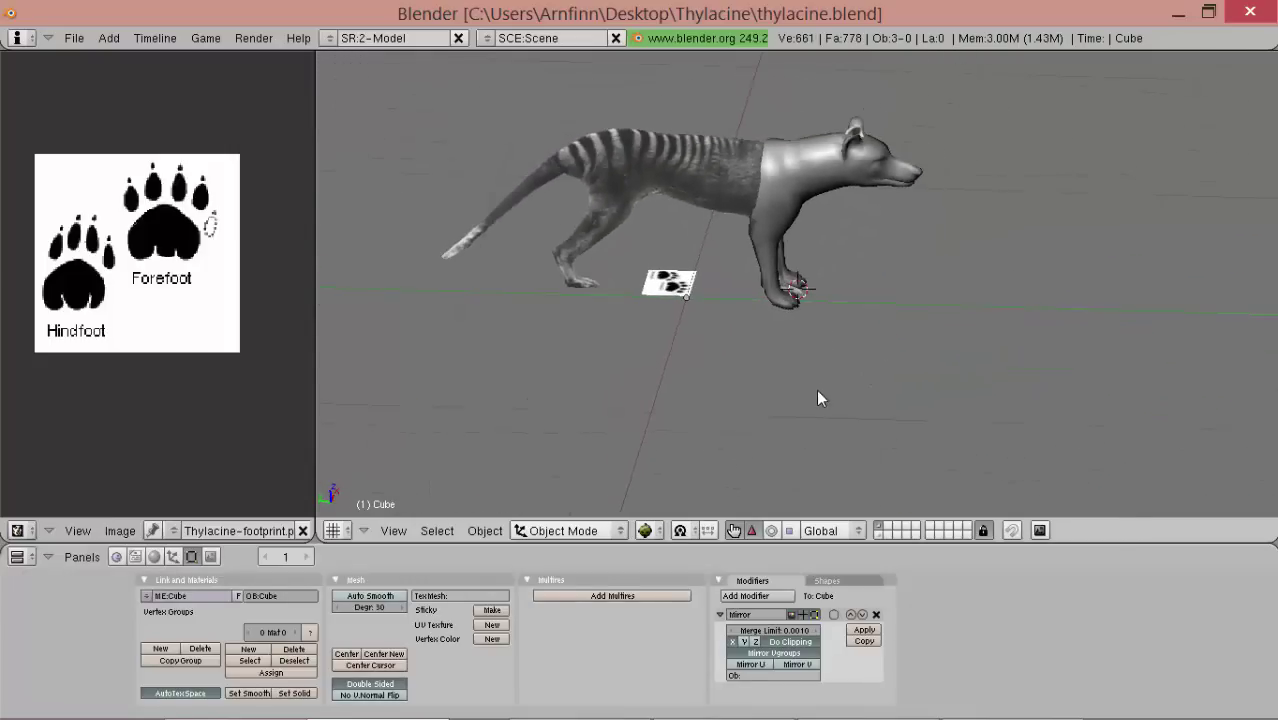
middle_click_drag(795, 290, 759, 346)
scroll(783, 297, "up", 3)
scroll(788, 344, "up", 4)
scroll(758, 344, "down", 5)
middle_click_drag(831, 407, 817, 301)
scroll(830, 385, "down", 2)
- In the front view, move the outer shoulder vertices inward along X and adjust the upper foreleg with proportional editing
key("1")
scroll(809, 300, "up", 3)
key("Tab")
scroll(850, 260, "up", 3)
right_click(815, 247)
key("o")
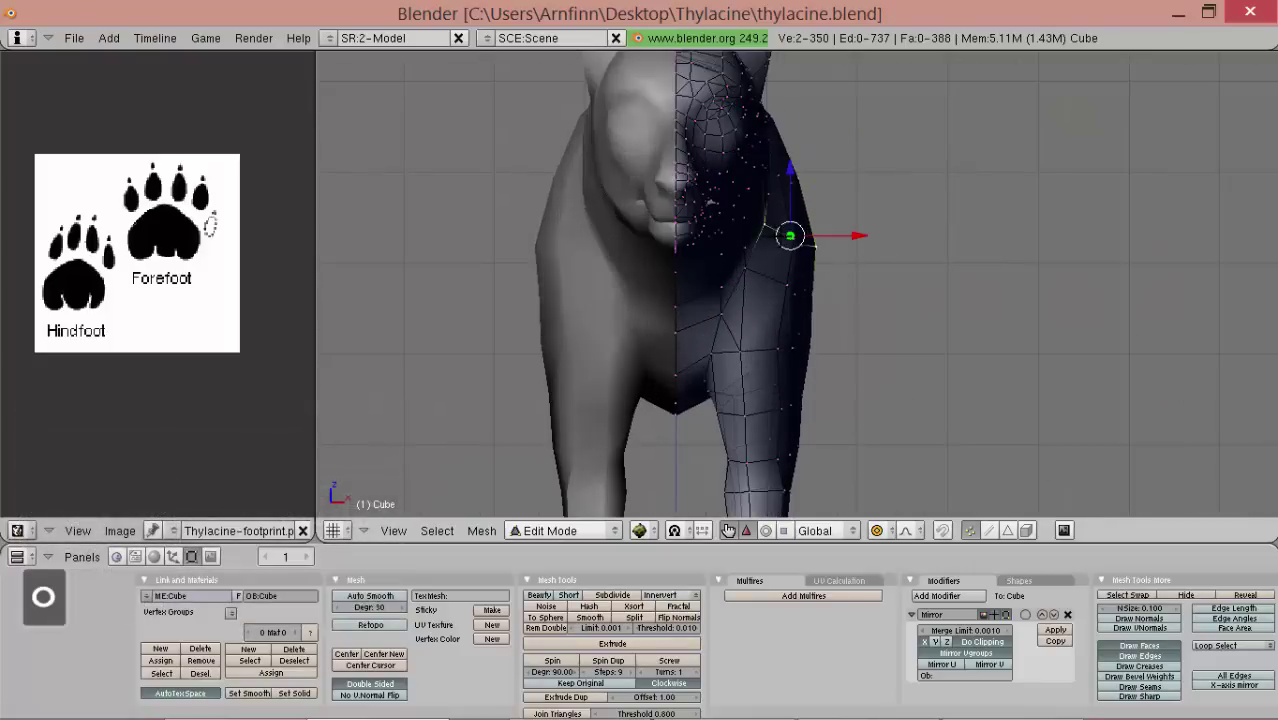
key("o")
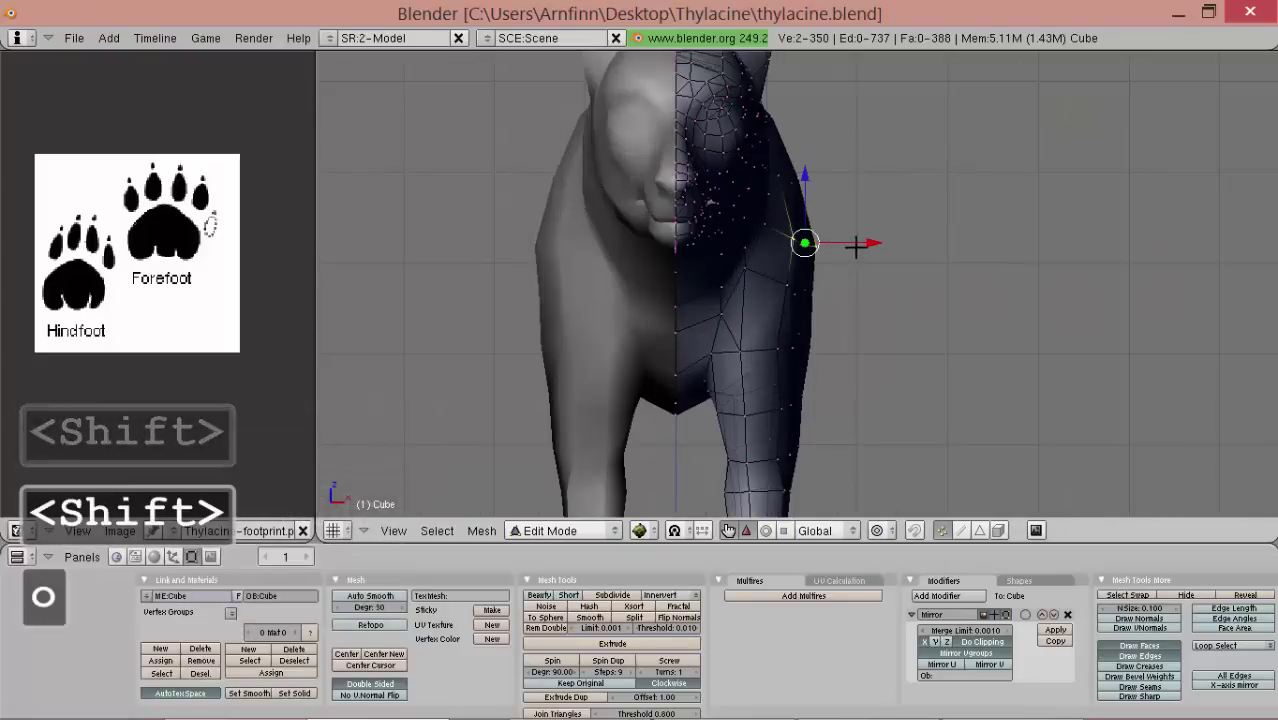
left_click(850, 247)
left_click_drag(860, 243, 859, 242)
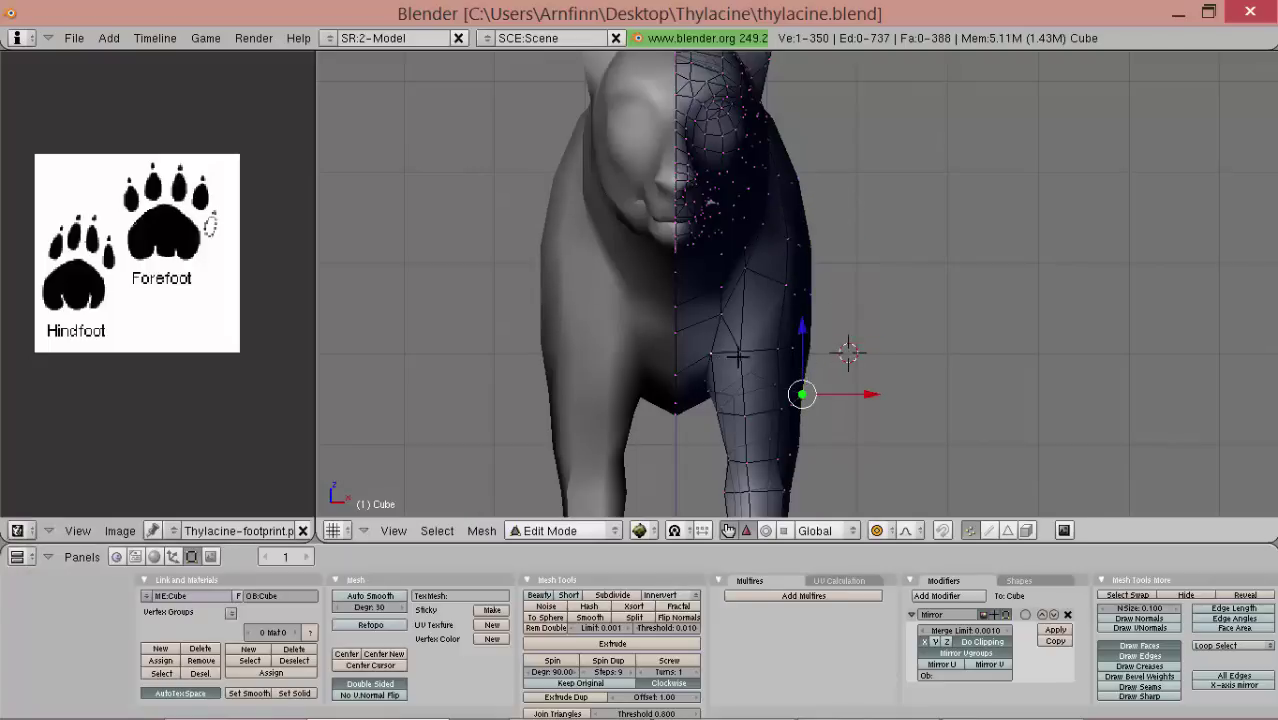
left_click_drag(776, 352, 836, 349)
key("a")
key("a")
scroll(833, 348, "down", 2)
middle_click_drag(833, 348, 776, 222)
- Adjust the outer shoulder around a single vertex in the front view, and turn proportional editing off for the side view
right_click(818, 231)
key("s")
key("KP_3")
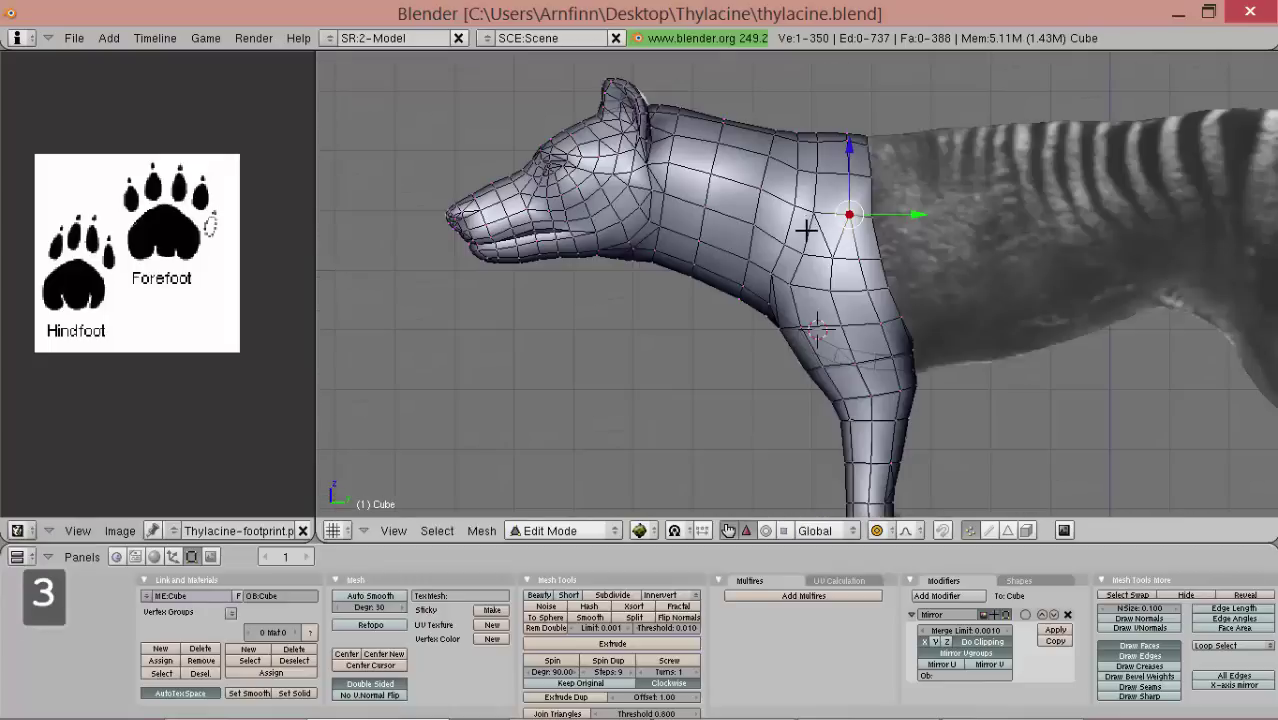
scroll(824, 234, "up", 1)
scroll(855, 373, "up", 1)
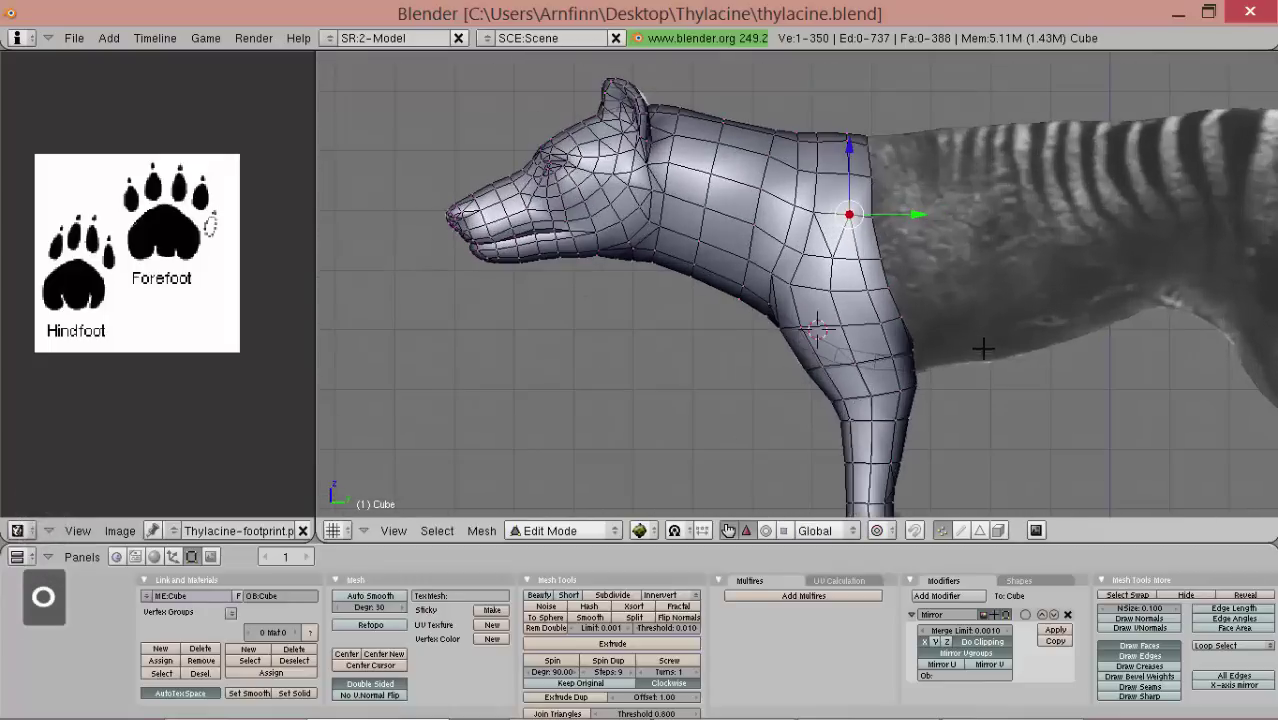
- Extrude the open rear edge of the shoulder, from the withers down to the chest midline, about 0.081 backward along Y
middle_click_drag(953, 337, 915, 329, "shift")
scroll(878, 303, "up", 3)
right_click(914, 325)
mouse_move(859, 275)
left_mouse_down("ctrl")
mouse_move(905, 160)
mouse_move(927, 231)
left_mouse_up("ctrl")
left_click_drag(807, 103, 905, 235, "ctrl")
left_click_drag(884, 354, 847, 260, "alt+shift")
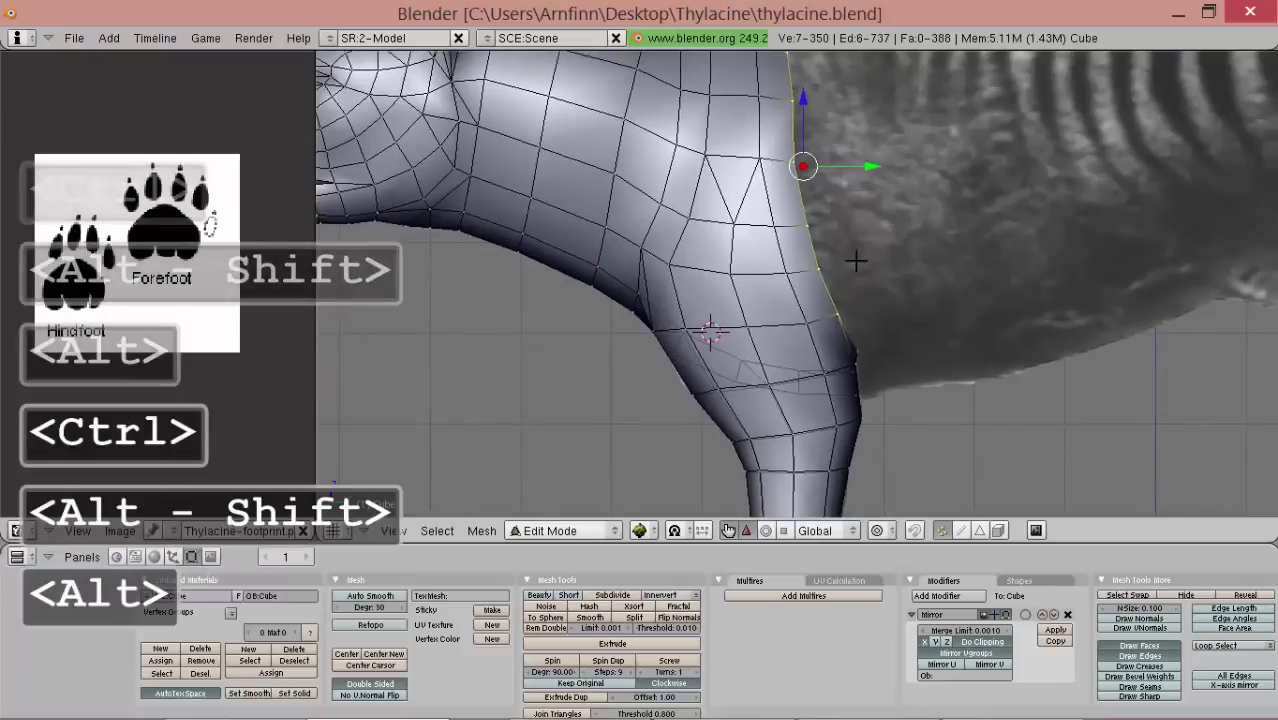
left_click_drag(928, 282, 847, 294, "alt")
right_click(880, 348, "shift")
right_click(930, 384, "shift")
right_click(938, 384, "shift")
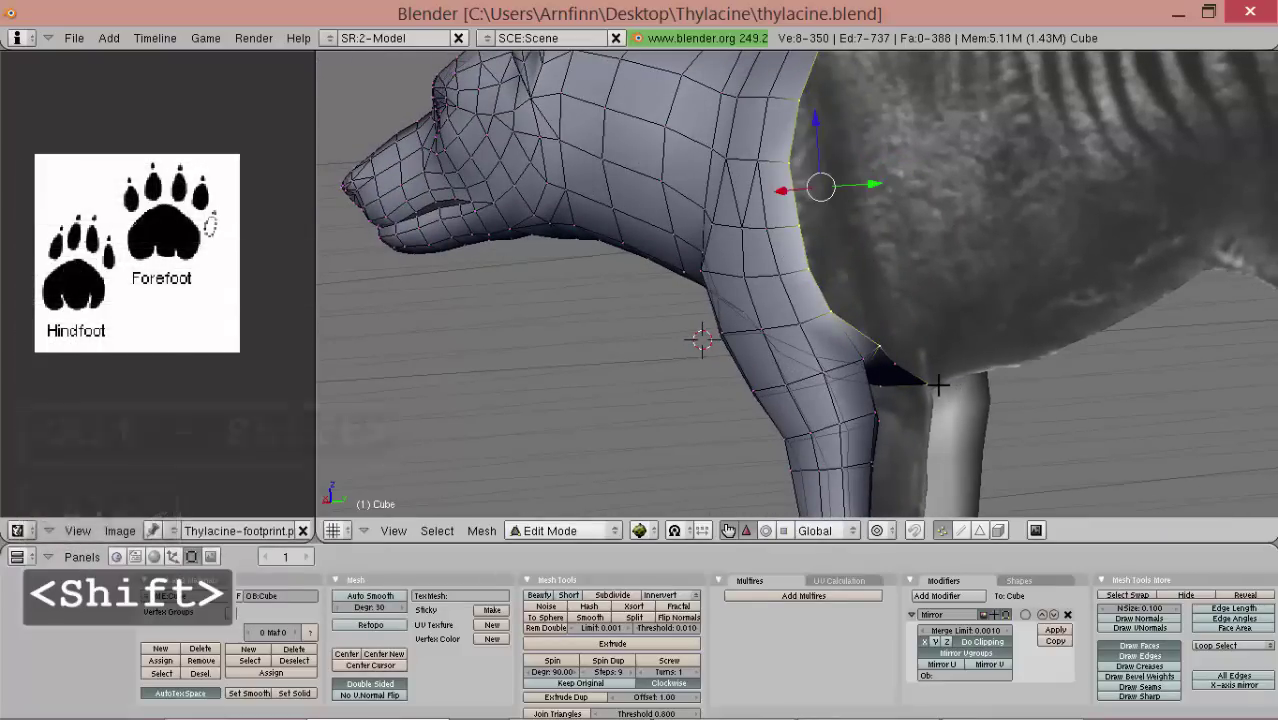
right_click(938, 383, "shift")
left_click_drag(936, 378, 894, 302, "alt")
right_click(912, 331, "shift")
key("KP_3")
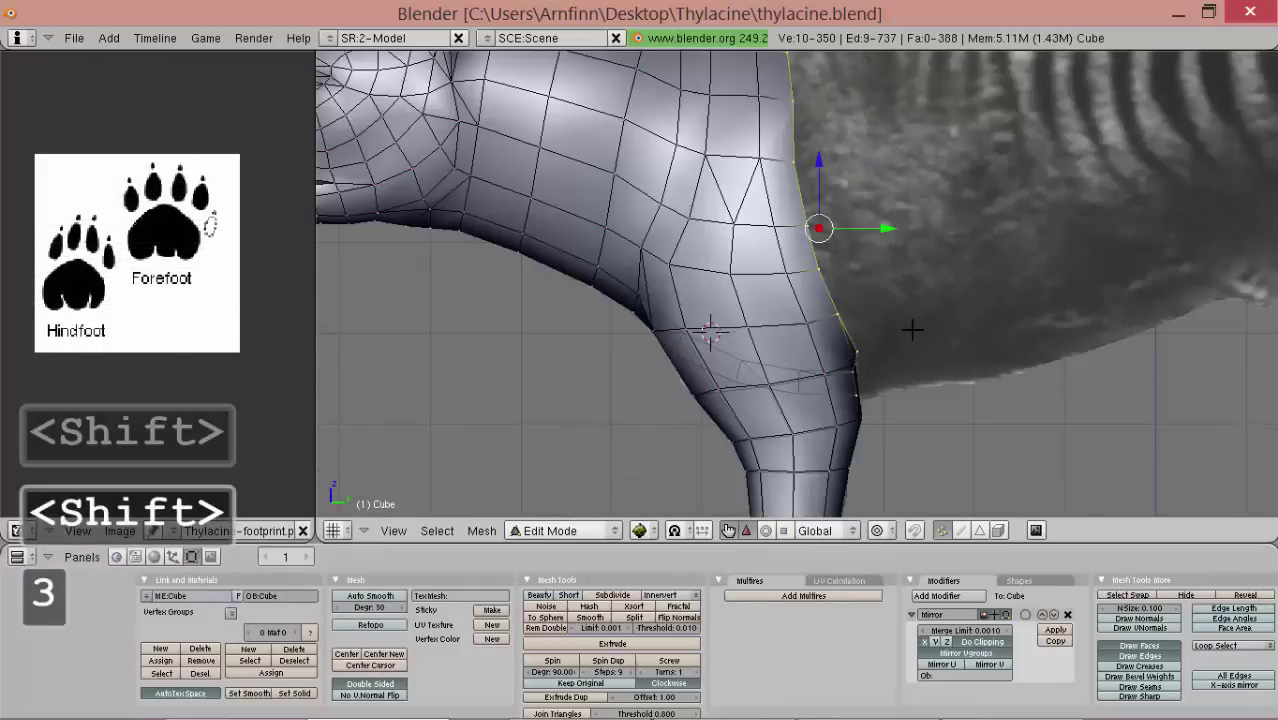
scroll(900, 335, "down", 1)
key("e")
left_click(897, 337)
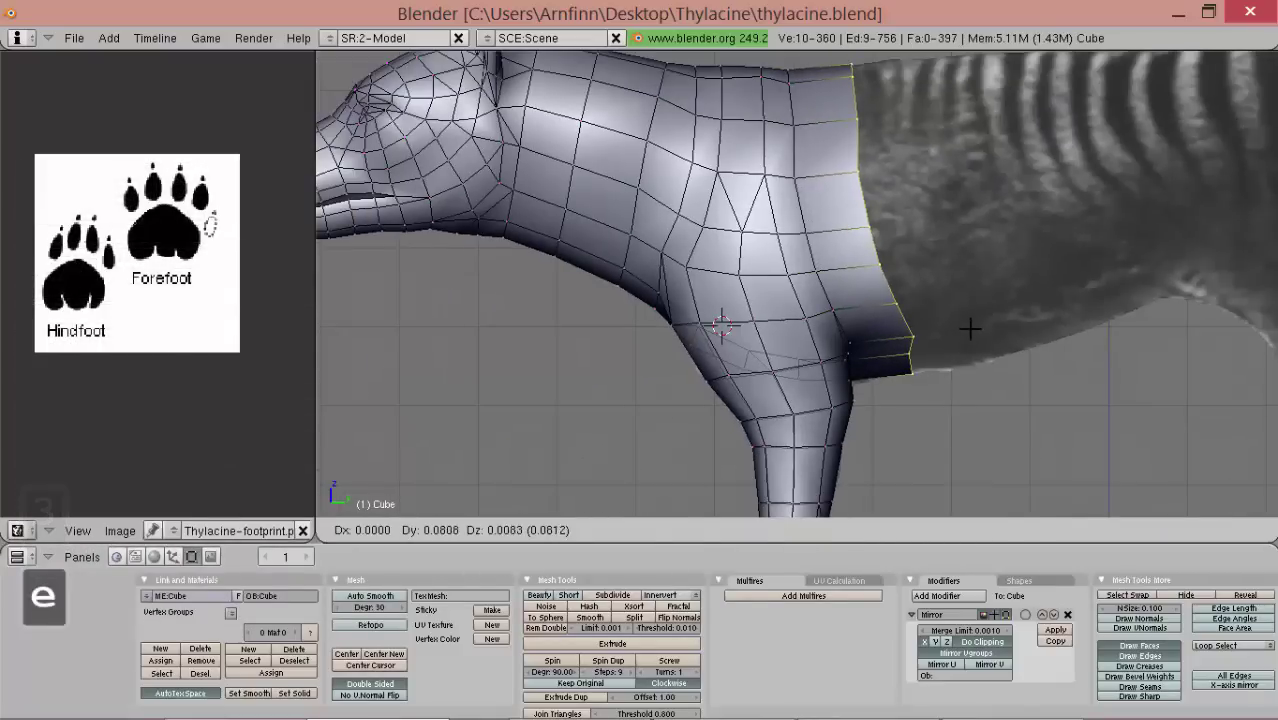
left_click(970, 329)
- Nudge the uppermost vertices of the extruded rear edge slightly forward and down to even out the spacing
left_click_drag(950, 318, 843, 367, "alt+shift")
scroll(845, 370, "up", 2)
scroll(845, 360, "down", 5)
scroll(780, 204, "up", 2)
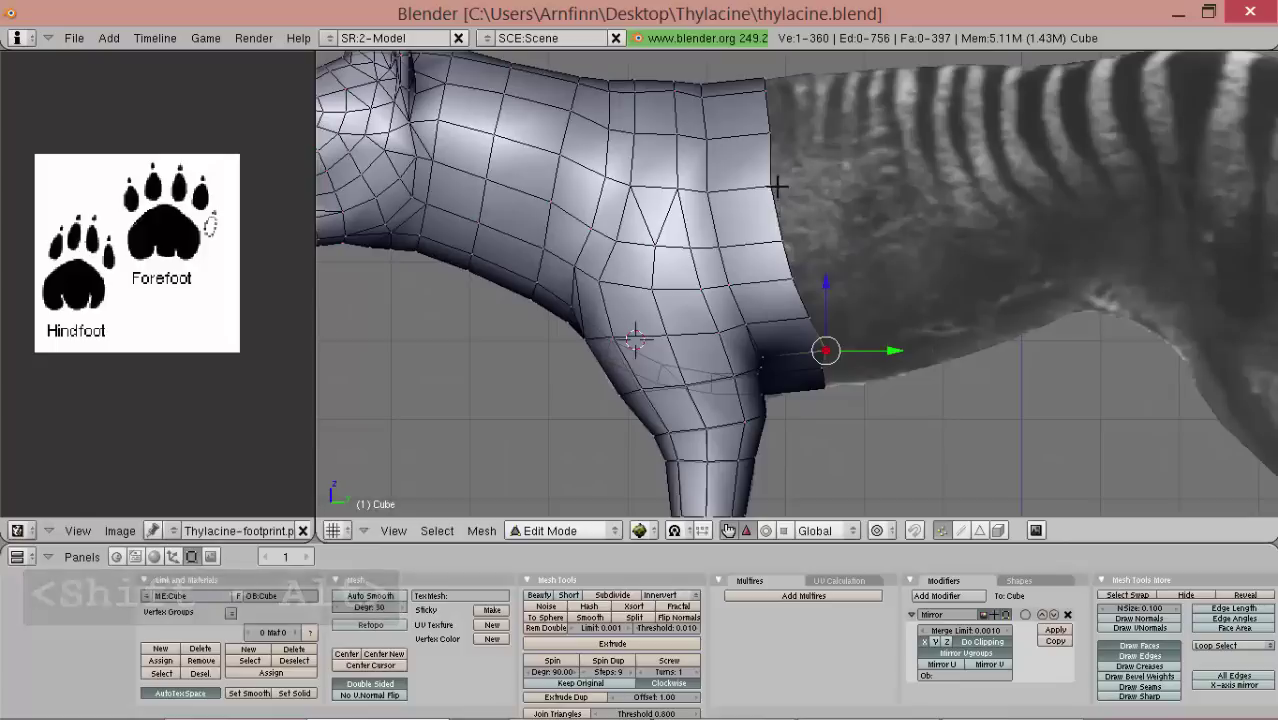
left_click_drag(776, 187, 830, 300, "alt+shift")
scroll(831, 270, "up", 1)
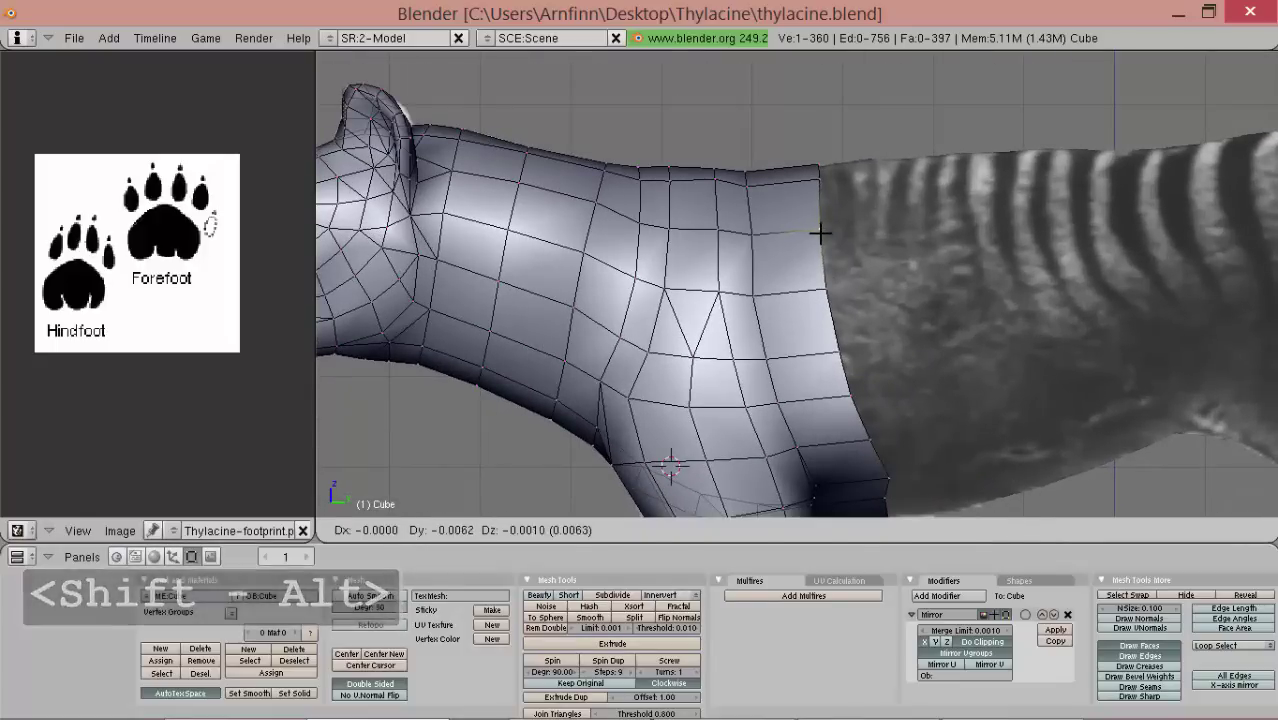
left_click(818, 232)
scroll(863, 204, "up", 2)
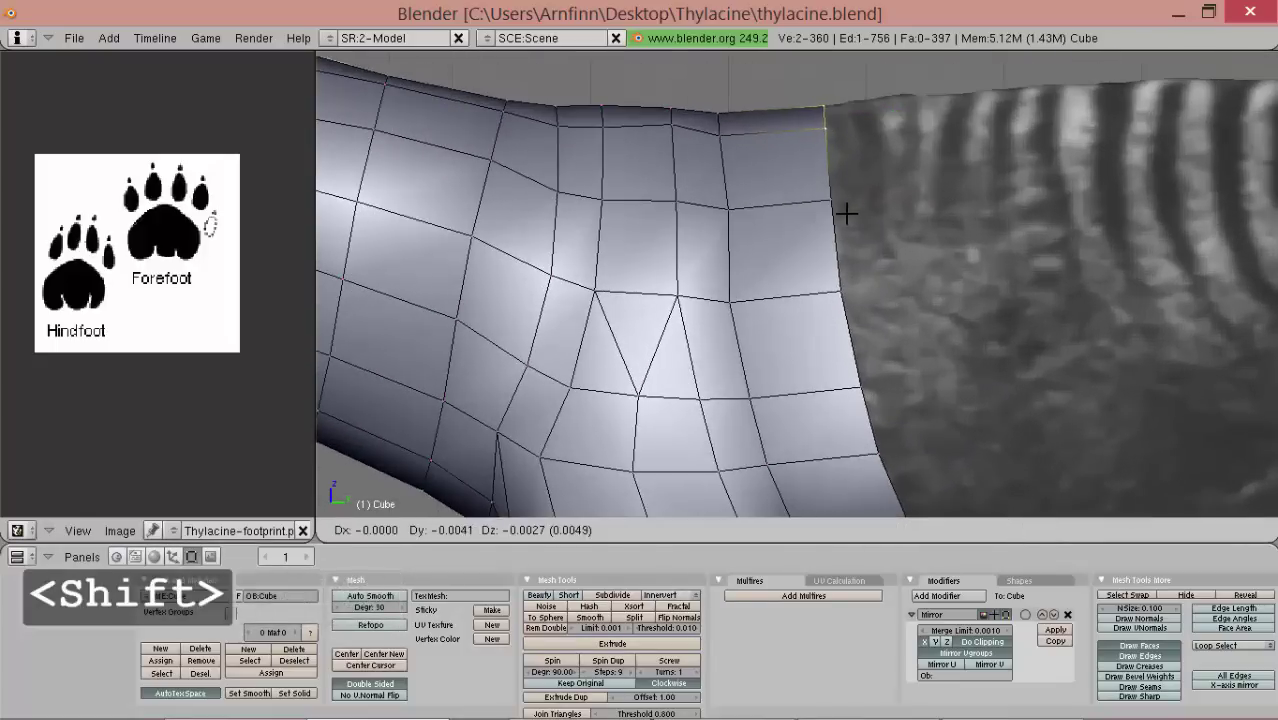
left_click(846, 213)
scroll(845, 278, "down", 2)
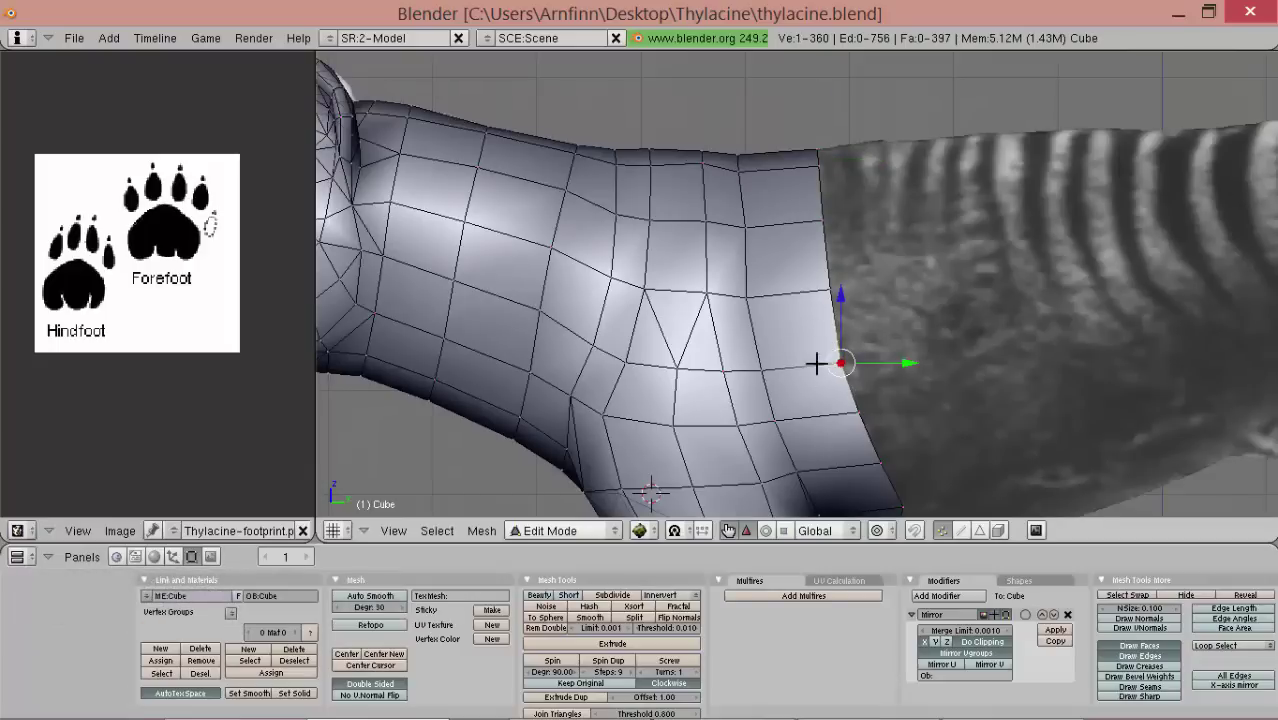
- Pull the lower vertices of the extruded rear edge forward along Y so they continue the line of the upper edge
left_click_drag(821, 331, 827, 308, "alt+shift")
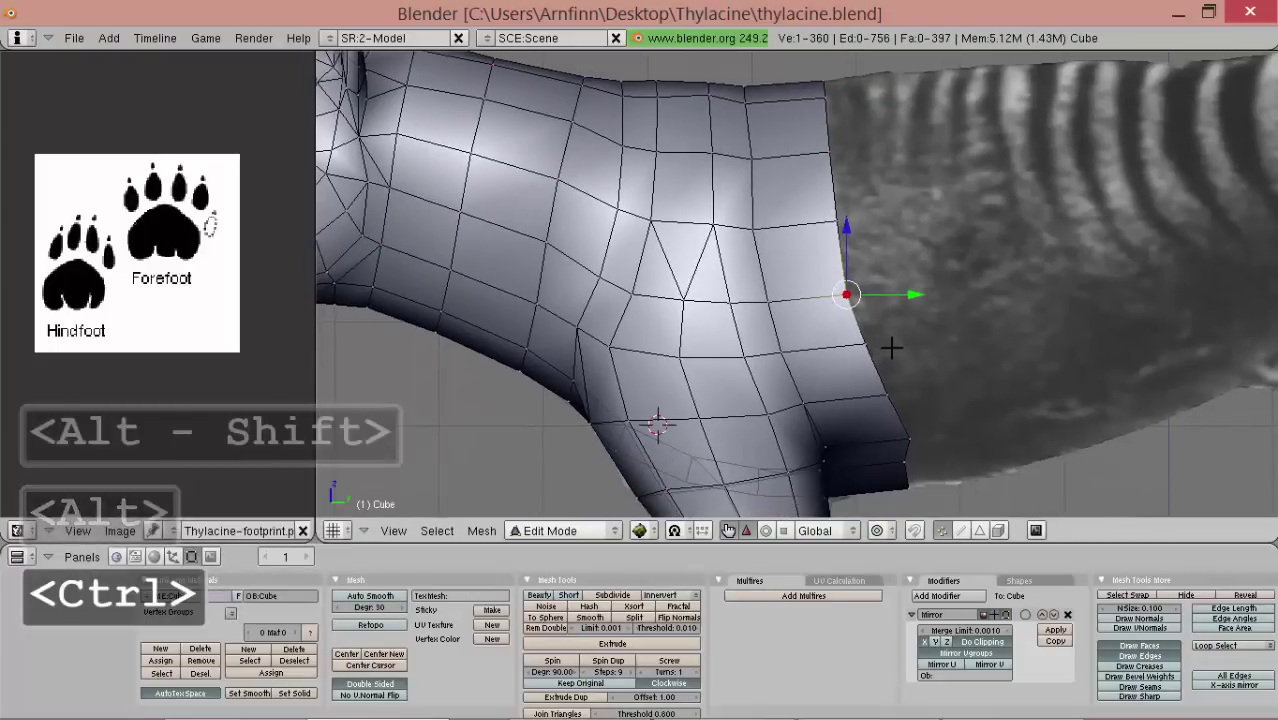
key("g")
right_click(873, 389)
key("g")
left_click(848, 397)
left_click_drag(842, 396, 844, 229, "alt+shift")
right_click(914, 289)
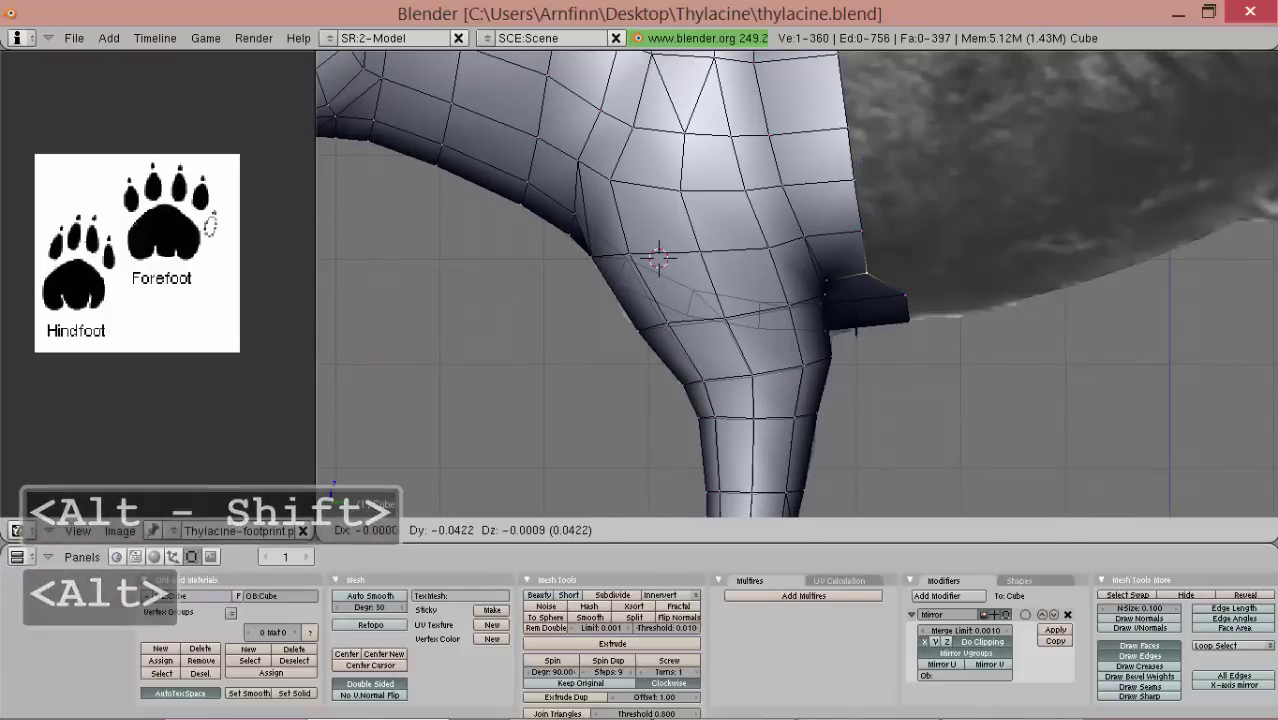
left_click(851, 330)
key("g")
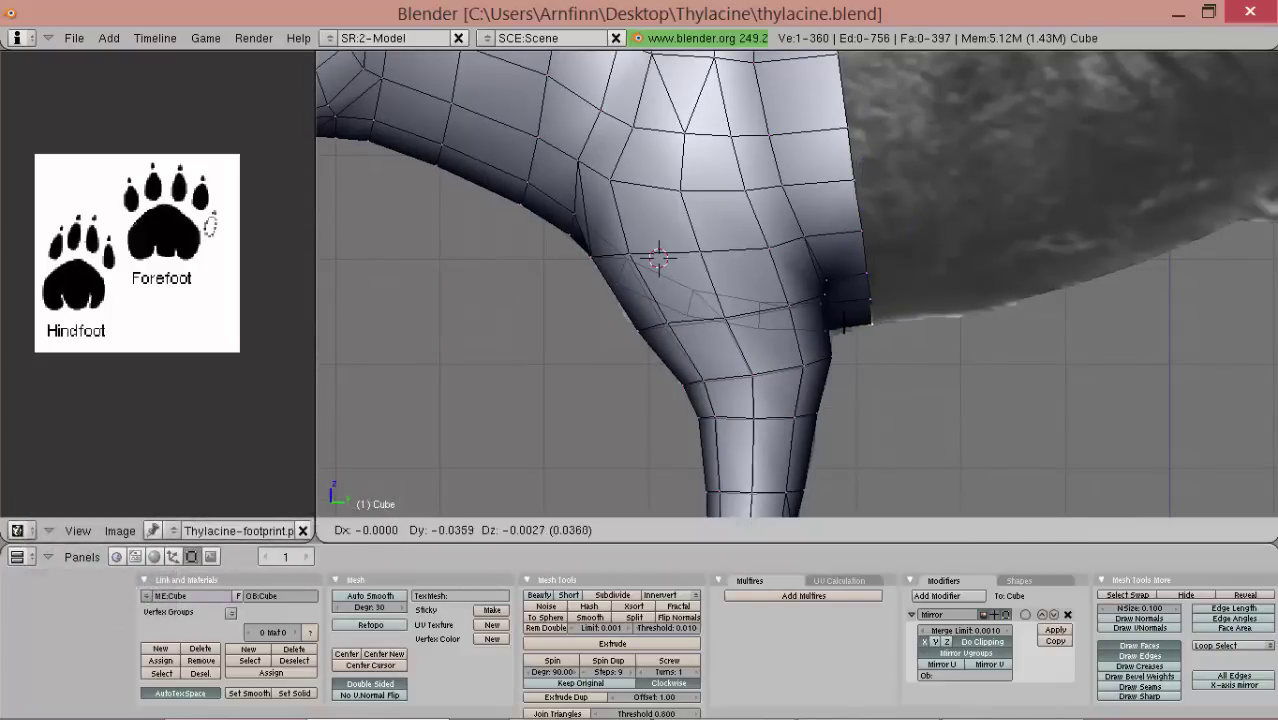
- Reposition the rear-edge vertex just behind the armpit while viewing the chest from the side and below
middle_click_drag(848, 328, 887, 378)
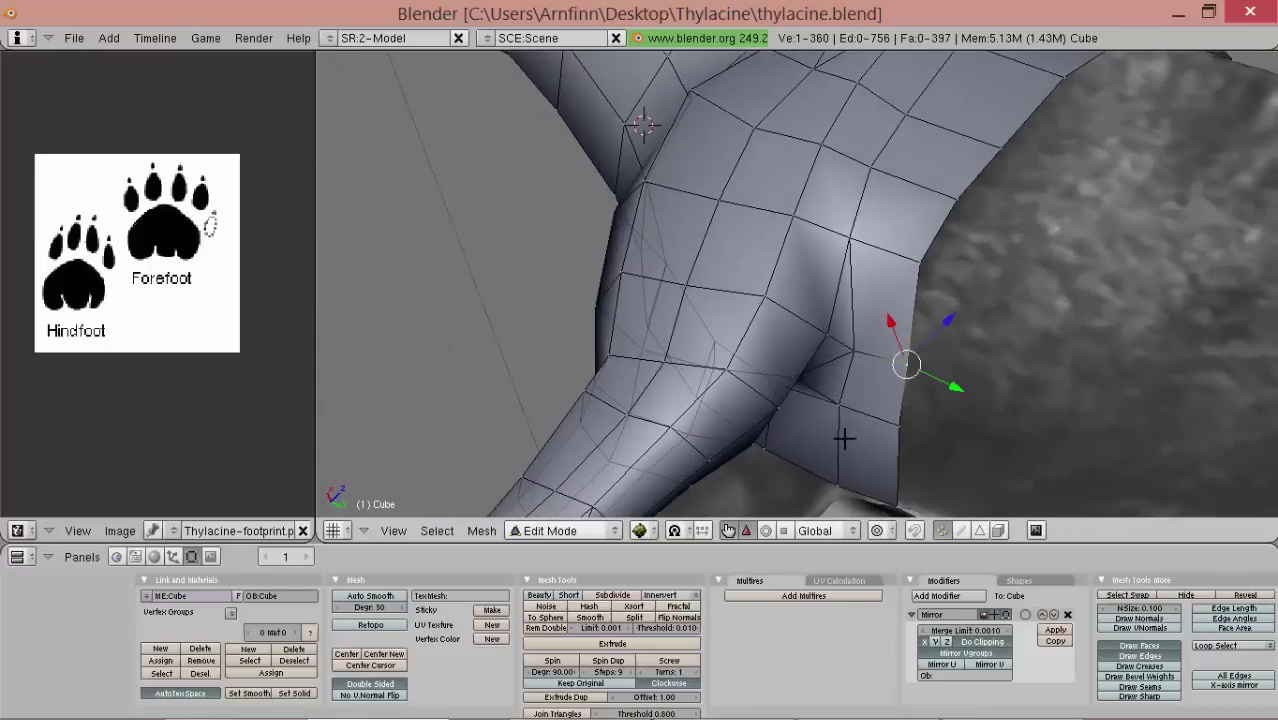
middle_click_drag(843, 438, 1052, 315)
right_click(856, 345, "shift")
key("g")
key("r")
left_click(951, 372)
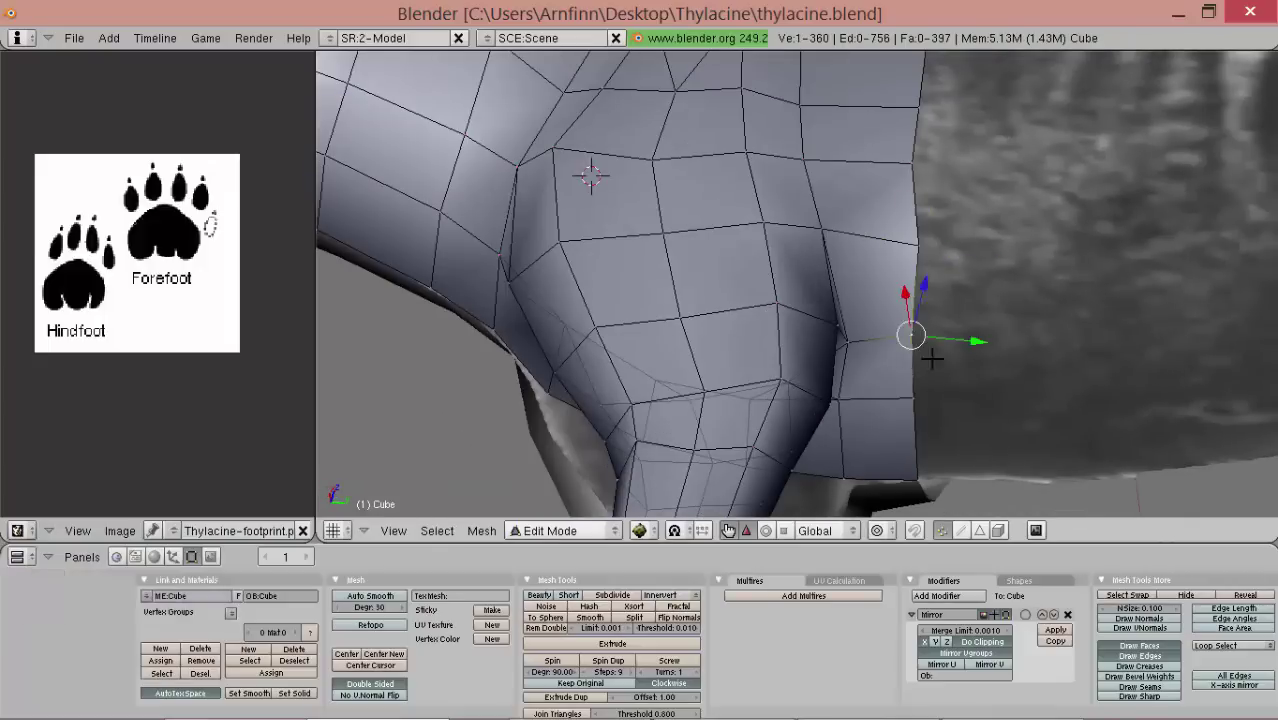
- Select a two-vertex segment of the rear edge behind the foreleg, then rotate and slightly enlarge it
right_click(918, 395, "shift")
middle_click_drag(918, 395, 856, 337)
scroll(860, 325, "down", 4)
middle_click_drag(882, 262, 744, 248)
scroll(834, 326, "up", 3)
middle_click_drag(857, 175, 733, 278)
scroll(840, 278, "up", 3)
right_click(886, 261, "shift")
middle_click_drag(896, 260, 764, 224)
key("r")
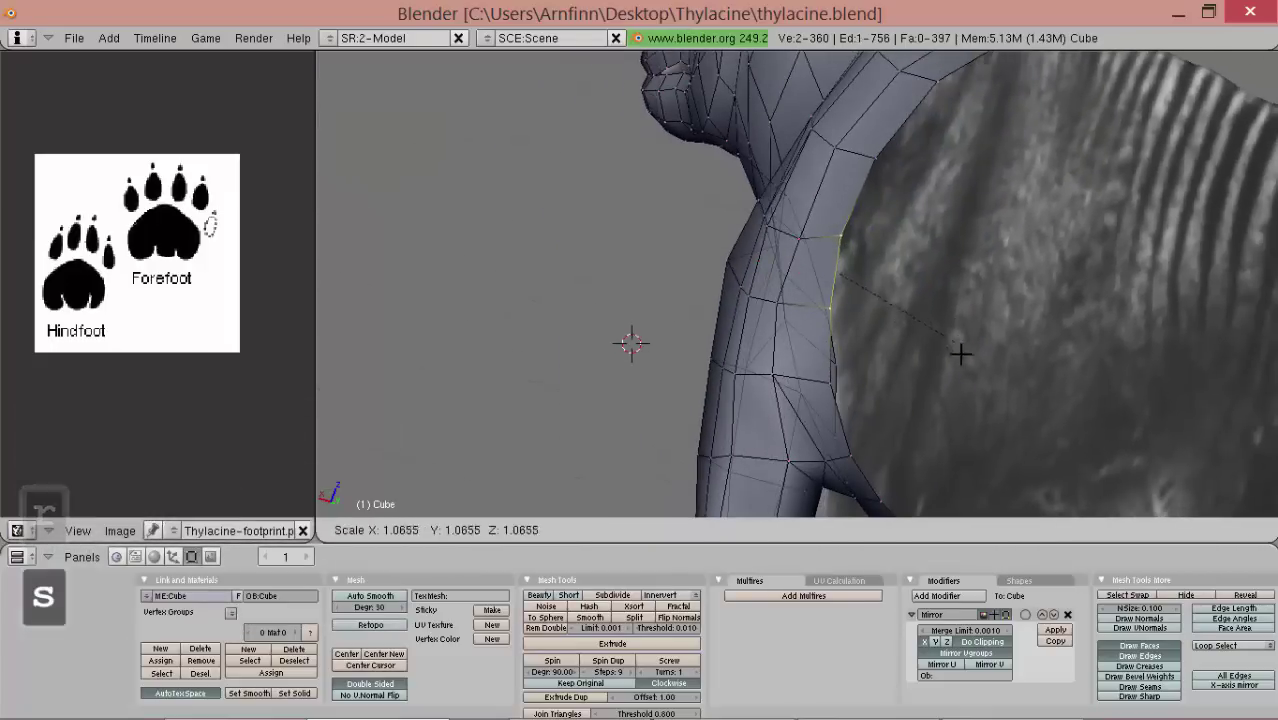
left_click(962, 358)
- Select two neighbouring rear-edge vertices above the foreleg and scale them to 0 so they coincide
middle_click_drag(812, 339, 958, 292)
scroll(867, 231, "up", 3)
middle_click_drag(842, 232, 871, 236)
middle_click_drag(852, 165, 832, 263)
right_click(857, 193)
left_click_drag(850, 195, 887, 230, "alt")
middle_click_drag(886, 230, 818, 284)
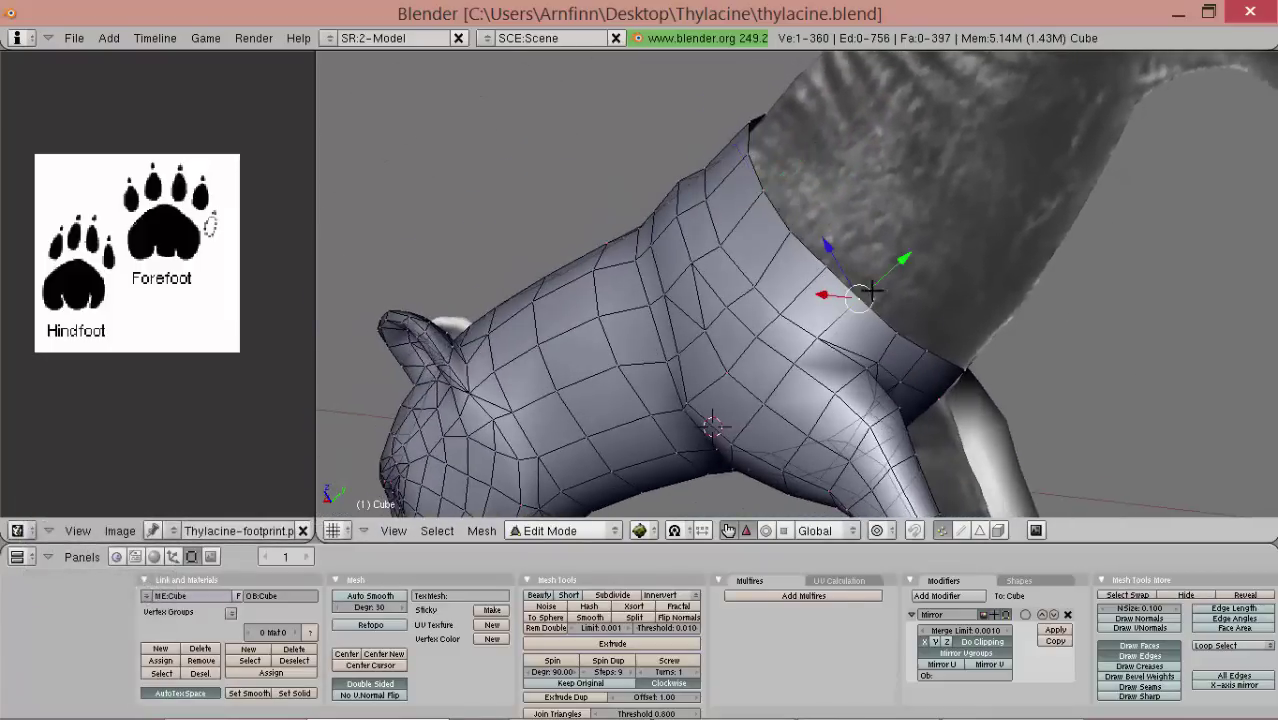
scroll(836, 292, "up", 2)
key("0")
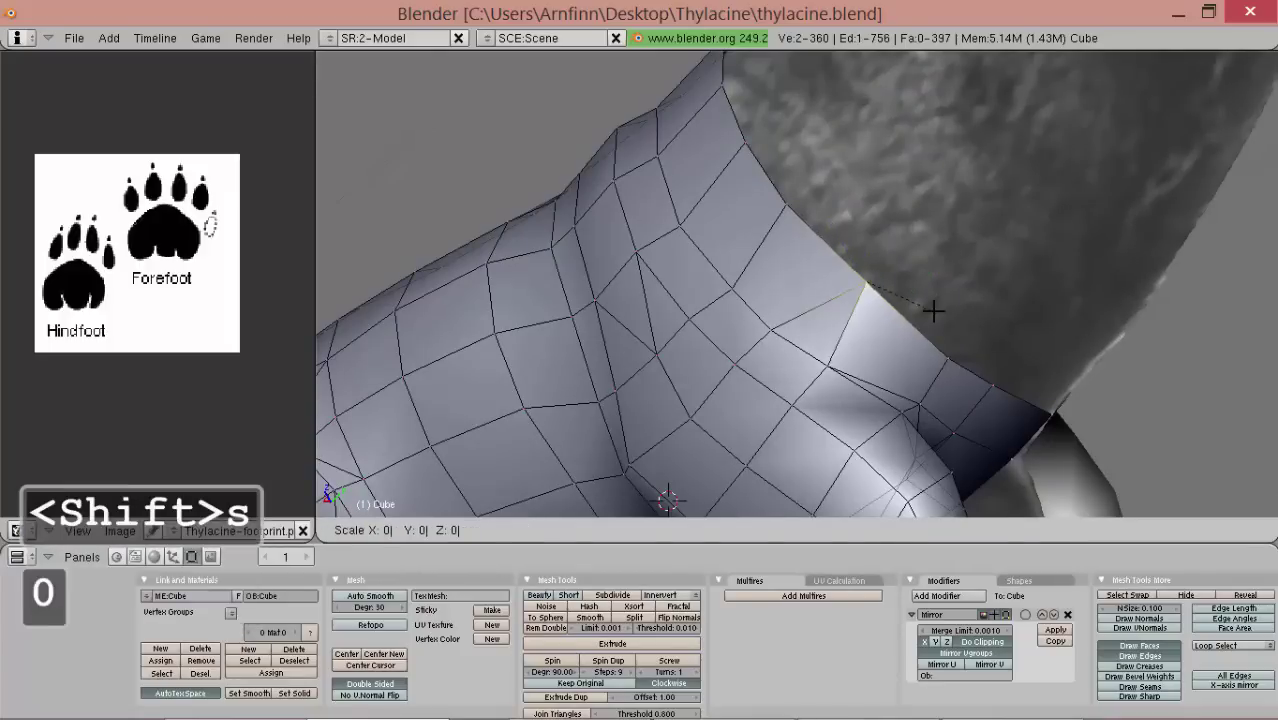
- Adjust the neighbouring rear-edge vertex and rotate the short lower segment near the chest to round the opening
right_click(940, 357)
middle_click_drag(940, 357, 902, 357)
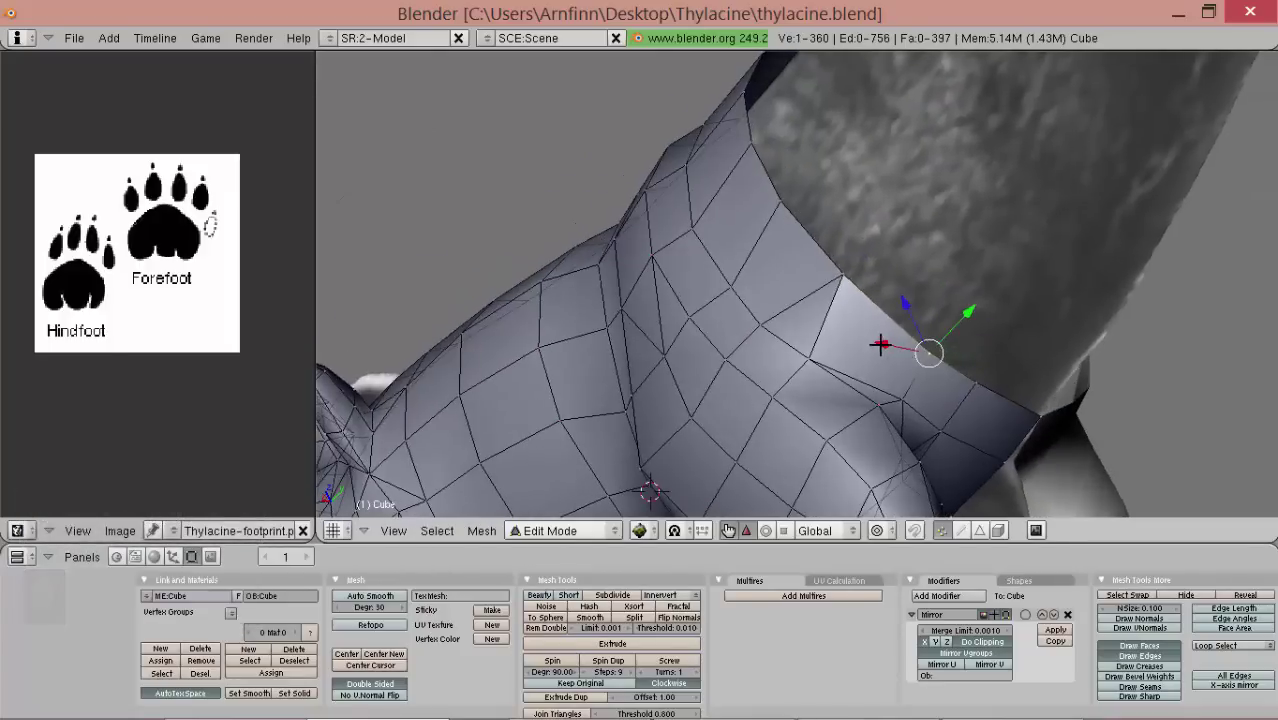
left_click(970, 402)
middle_click_drag(900, 405, 825, 460)
left_click_drag(961, 377, 738, 385, "alt+shift")
middle_click_drag(515, 358, 545, 340)
key("r")
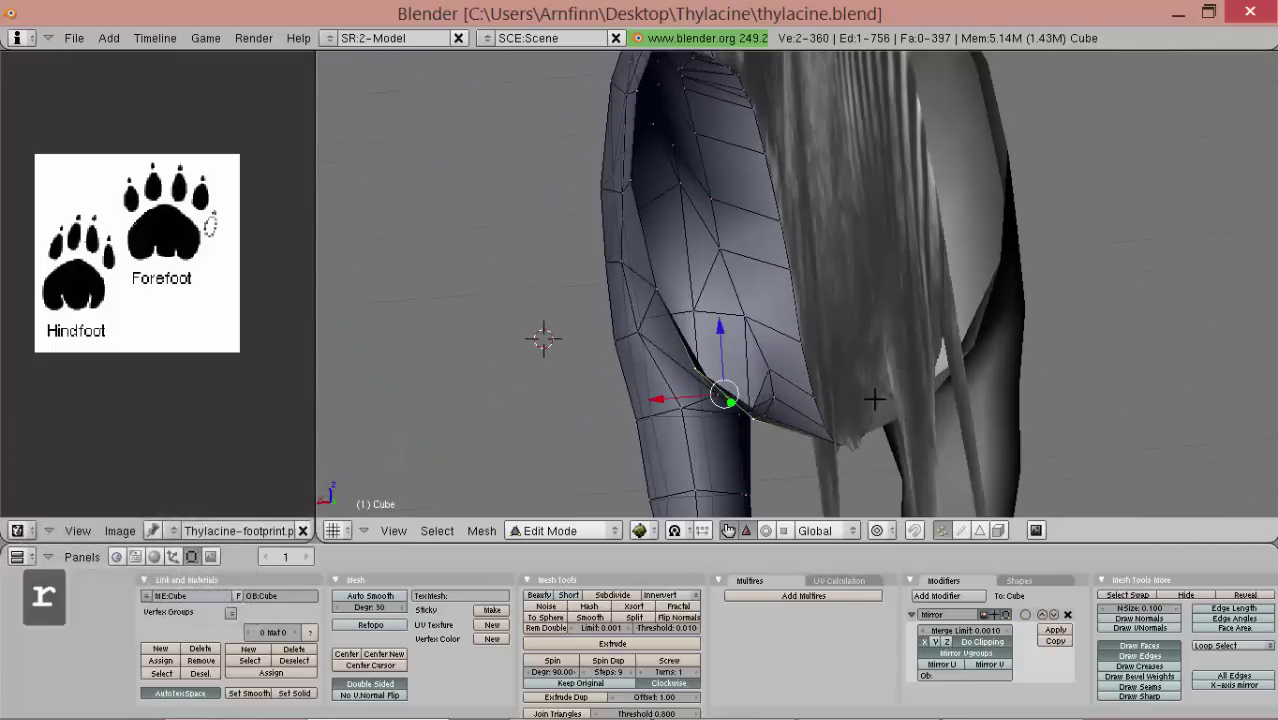
- Select the whole mesh and remove the doubled vertices
left_click_drag(877, 410, 853, 342, "alt")
scroll(842, 255, "down", 2)
key("a")
key("a")
left_click(545, 630)
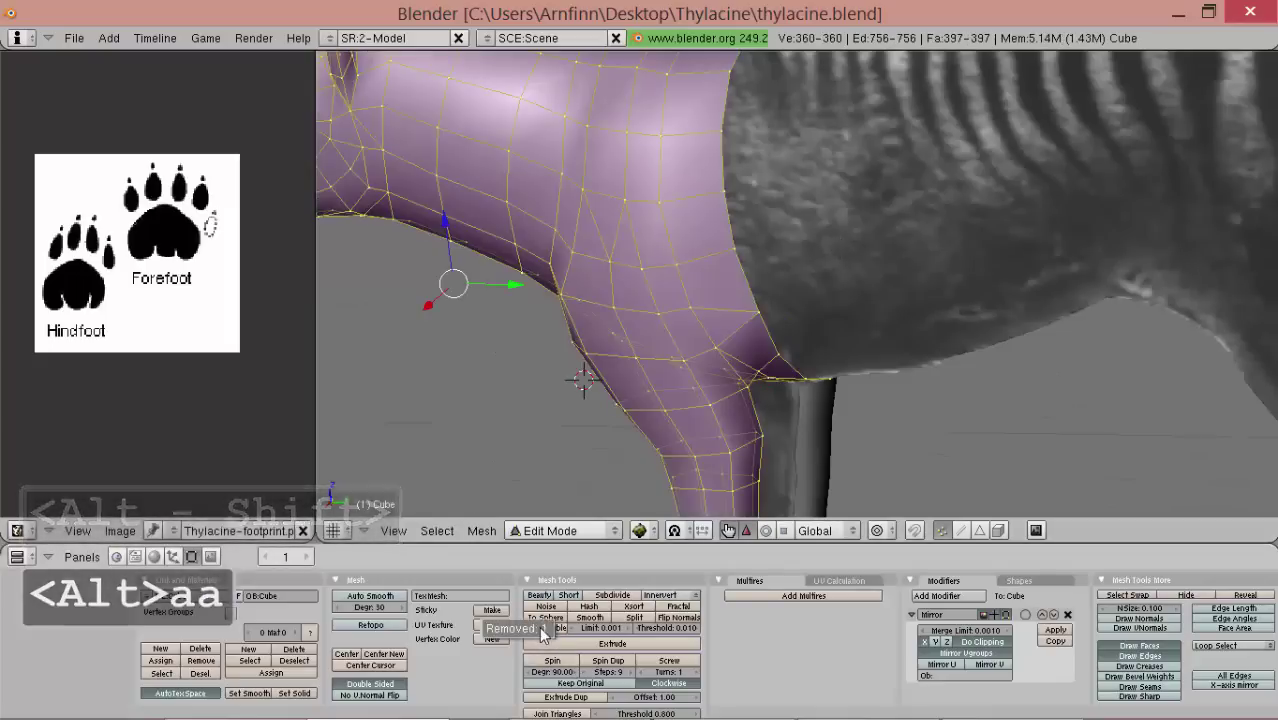
- Select a pair of rear-edge vertices on the flank above the foreleg and shift them slightly along X
middle_click_drag(765, 322, 741, 341)
left_click_drag(751, 218, 990, 408, "alt+shift")
right_click(796, 311)
middle_click_drag(796, 311, 567, 348)
left_click_drag(567, 348, 752, 265, "alt")
left_click_drag(846, 367, 889, 369, "alt")
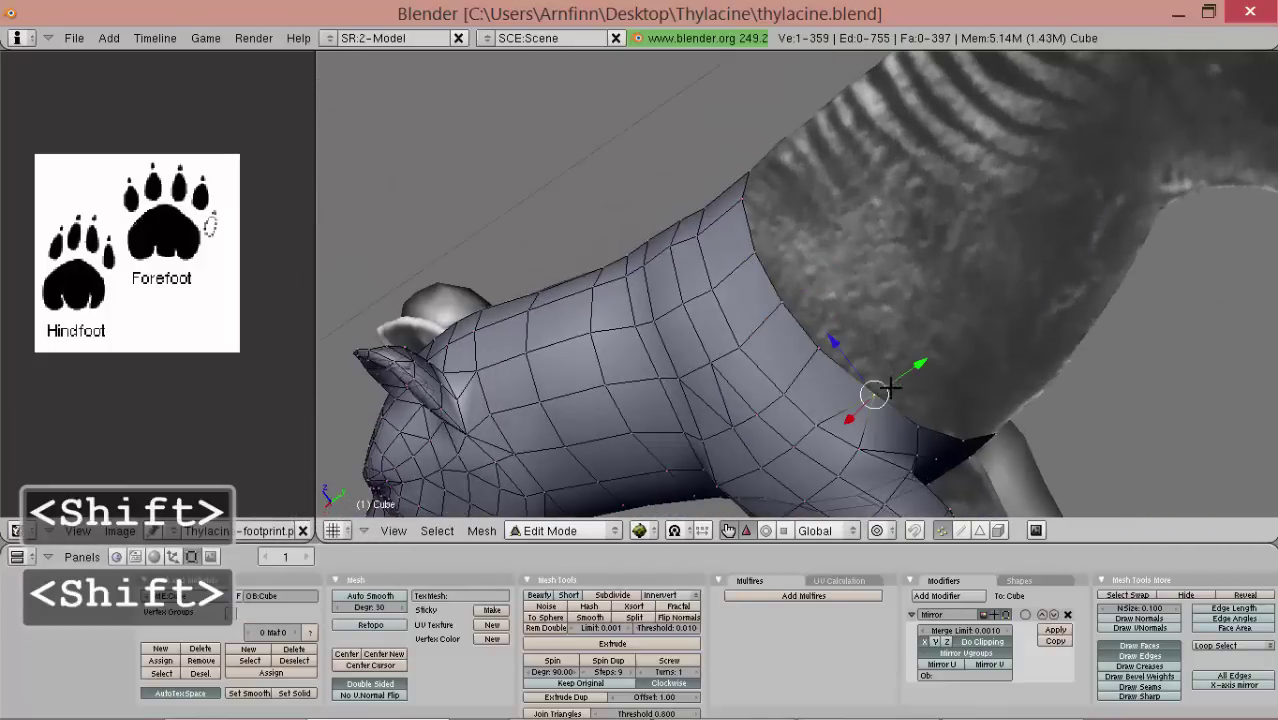
right_click(920, 416, "shift")
middle_click_drag(813, 351, 705, 347)
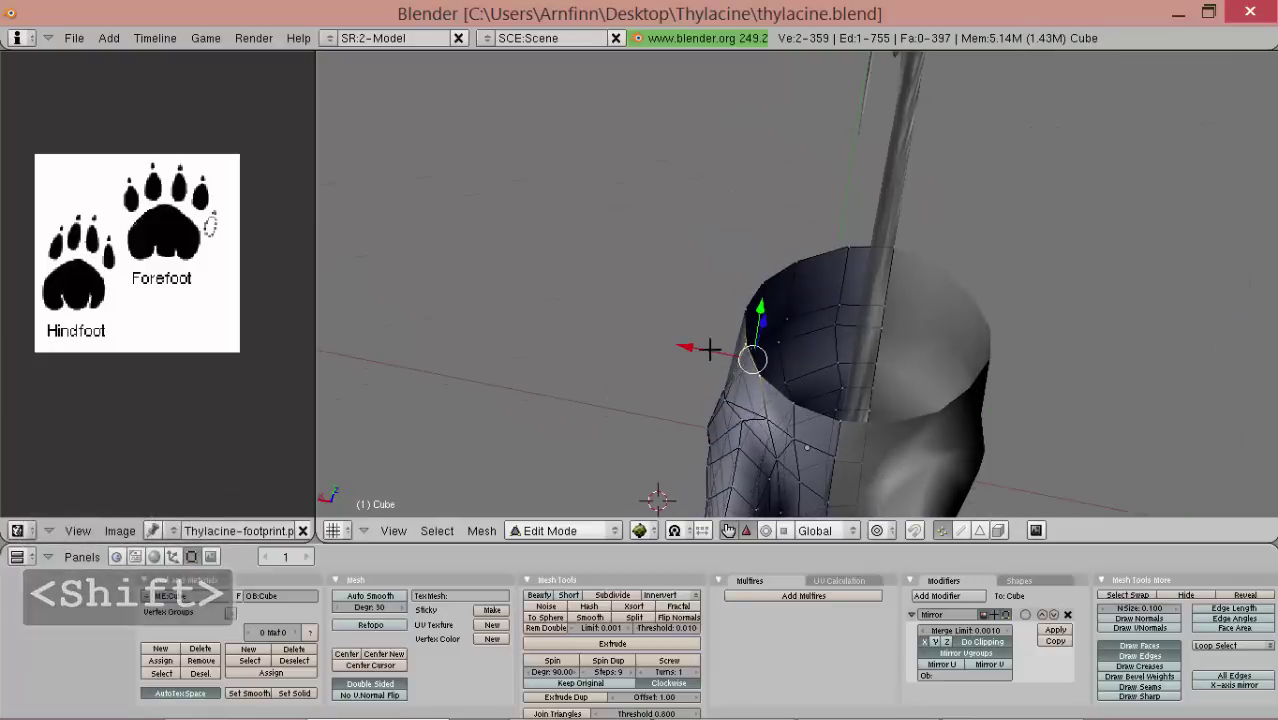
left_click_drag(692, 346, 692, 344)
middle_click_drag(735, 375, 765, 335)
scroll(740, 343, "up", 1)
left_click_drag(688, 322, 684, 321)
- Move further vertices on the side of the rear opening slightly inward along X to smooth its outline
left_click_drag(772, 352, 742, 141, "alt")
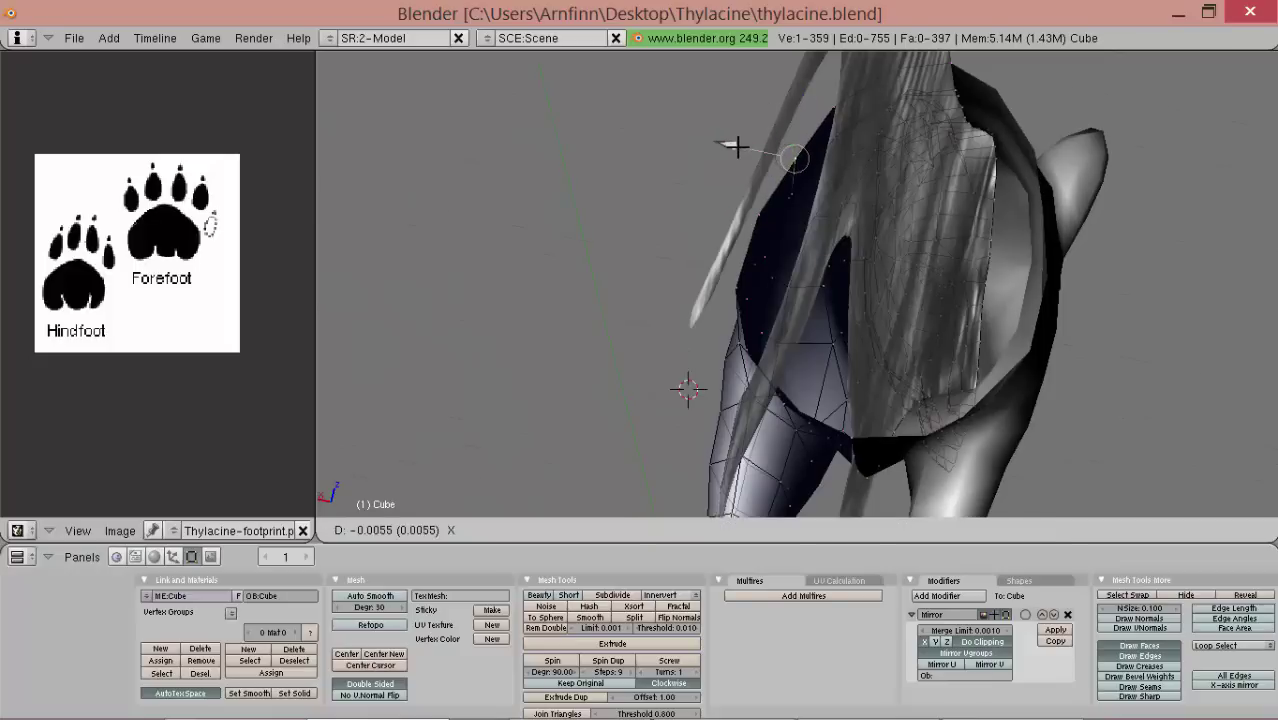
left_click_drag(779, 85, 767, 120, "alt")
middle_click_drag(767, 122, 829, 91)
right_click(830, 91)
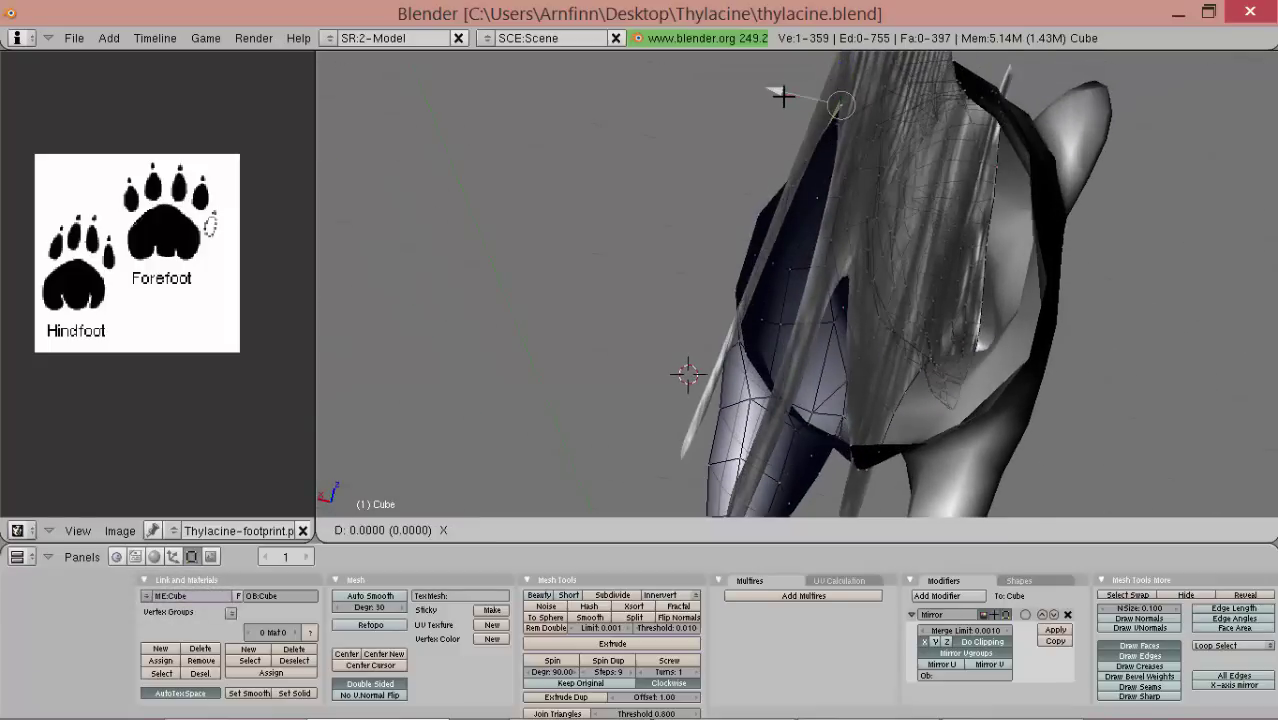
left_click_drag(780, 96, 914, 235, "alt")
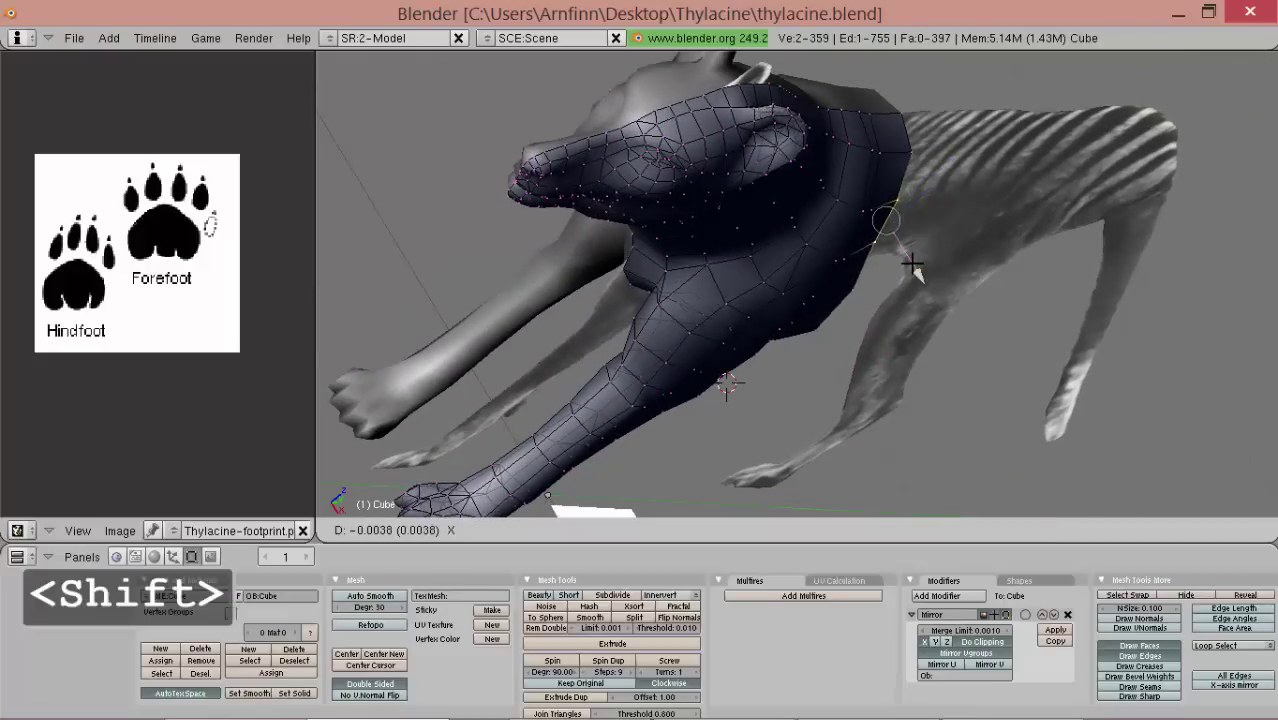
- Convert a quad at the rear edge behind the shoulder to triangles and check the shading in Object Mode
key("Tab")
left_click_drag(912, 262, 714, 378, "alt")
key("Tab")
middle_click_drag(714, 378, 786, 280)
scroll(786, 280, "up", 2)
middle_click_drag(796, 337, 872, 310)
right_click(878, 306)
right_click(840, 286, "shift")
left_click_drag(840, 286, 870, 232, "alt")
key("ctrl+t")
key("Tab")
middle_click_drag(870, 232, 754, 330)
key("Tab")
key("Tab")
- Convert the adjoining quad behind the armpit to triangles and inspect the shaded result in Object Mode
left_click_drag(820, 335, 878, 228, "alt")
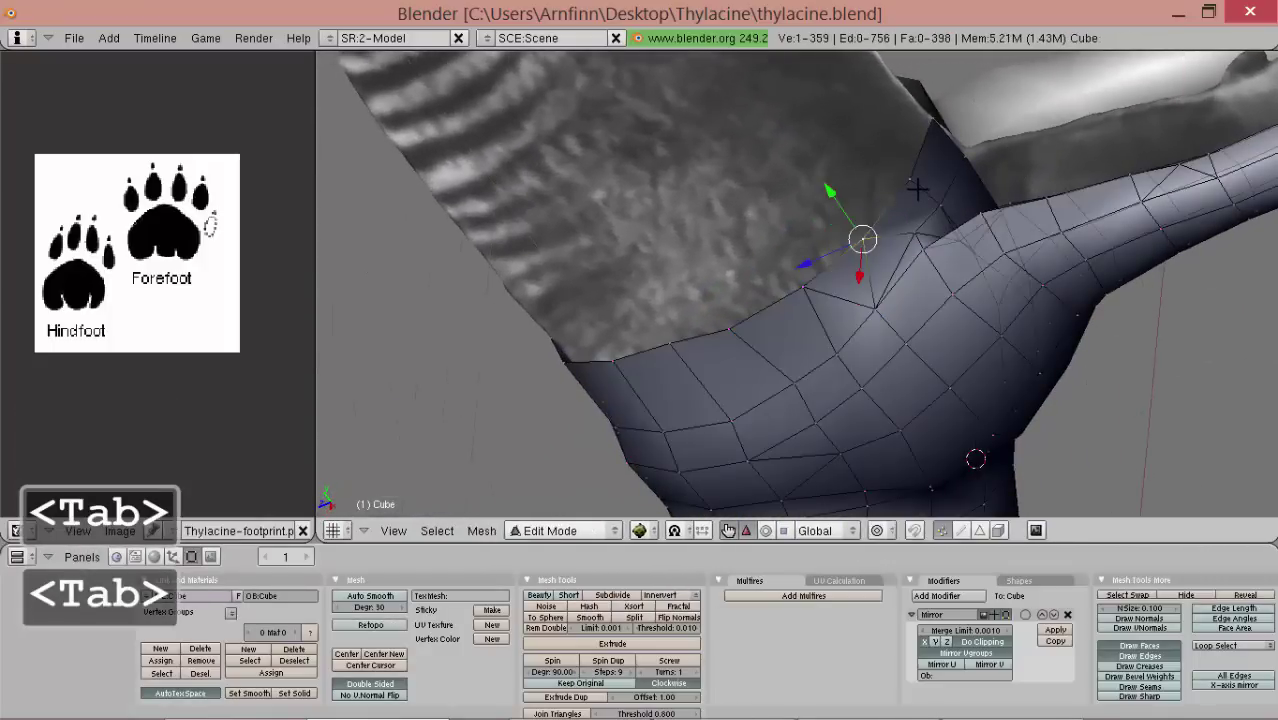
key("shift+ctrl+t")
key("Tab")
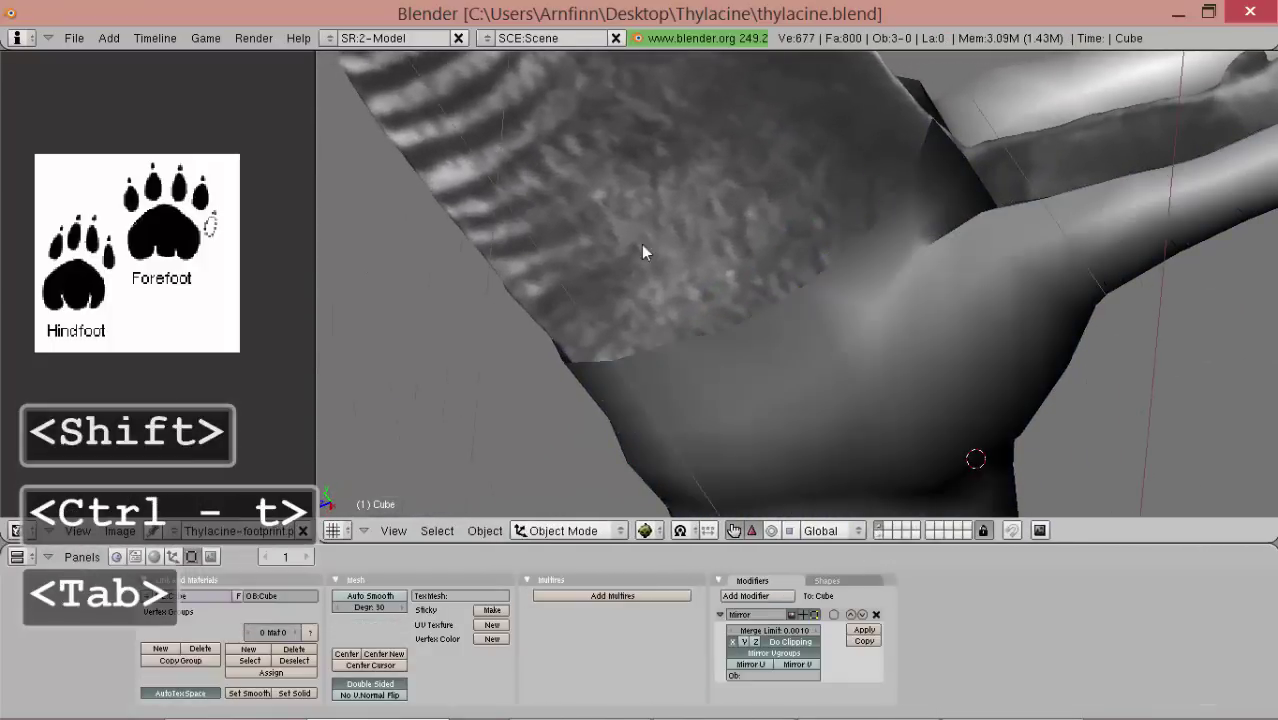
middle_click_drag(628, 263, 770, 218)
key("Tab")
- Select the complete open rear edge of the torso in the side view and extrude it backward along the reference
key("KP_3")
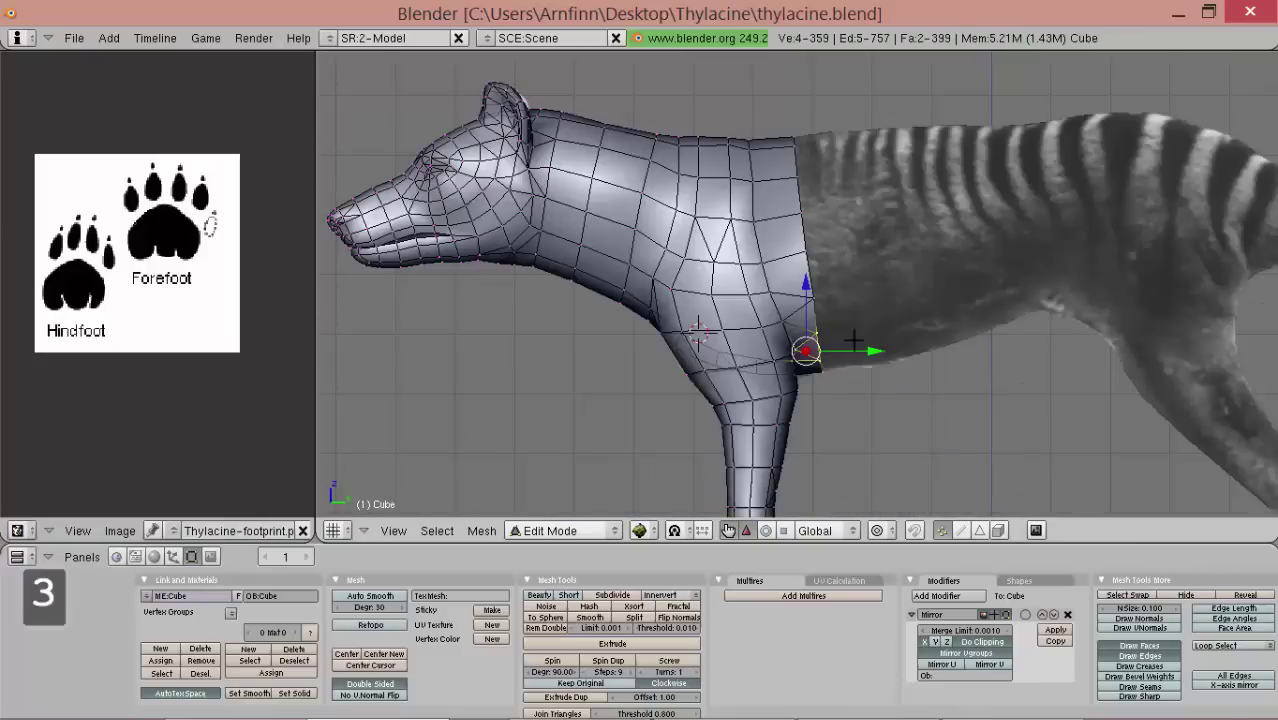
right_click(849, 346)
scroll(868, 427, "up", 2)
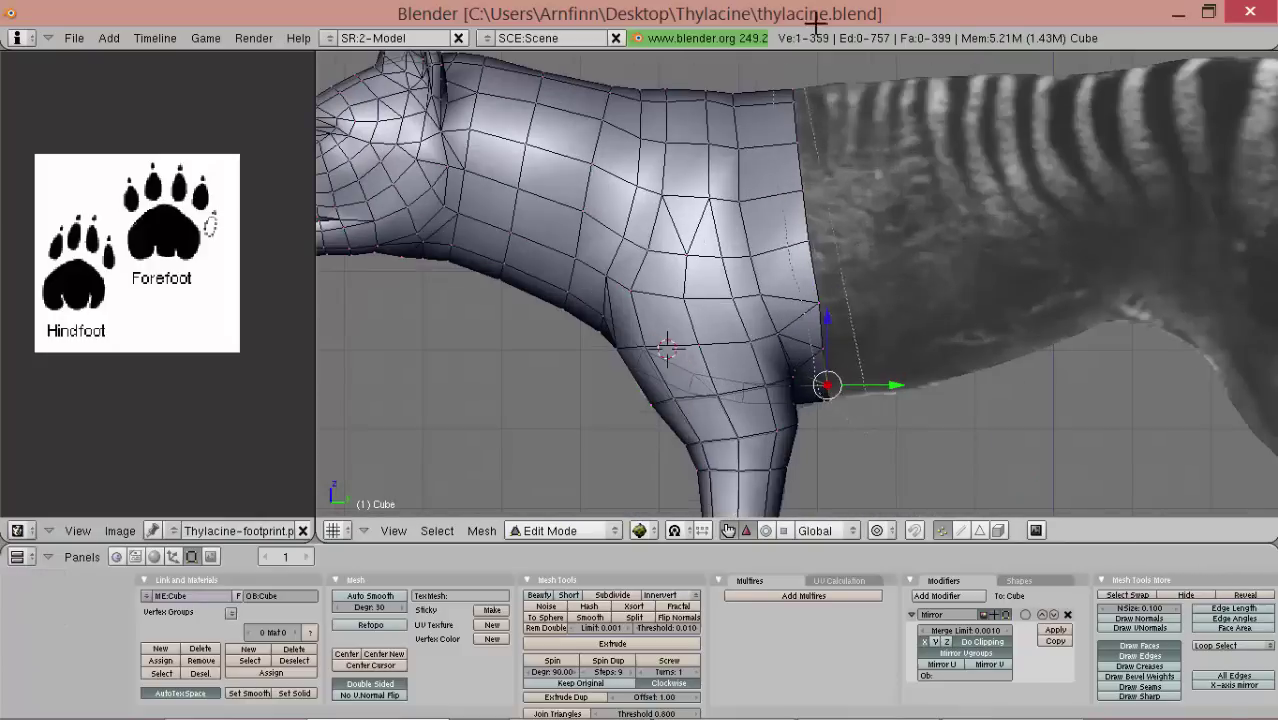
middle_click_drag(912, 263, 858, 268, "shift")
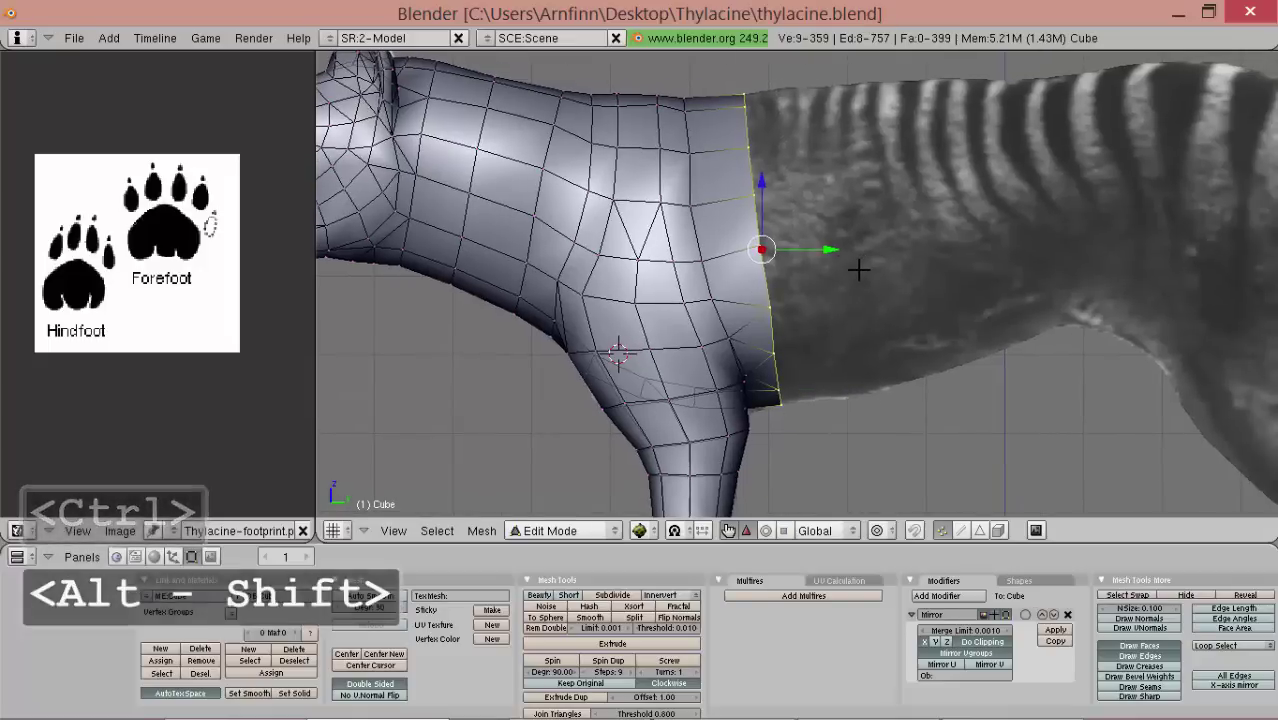
key("e")
left_click(858, 266)
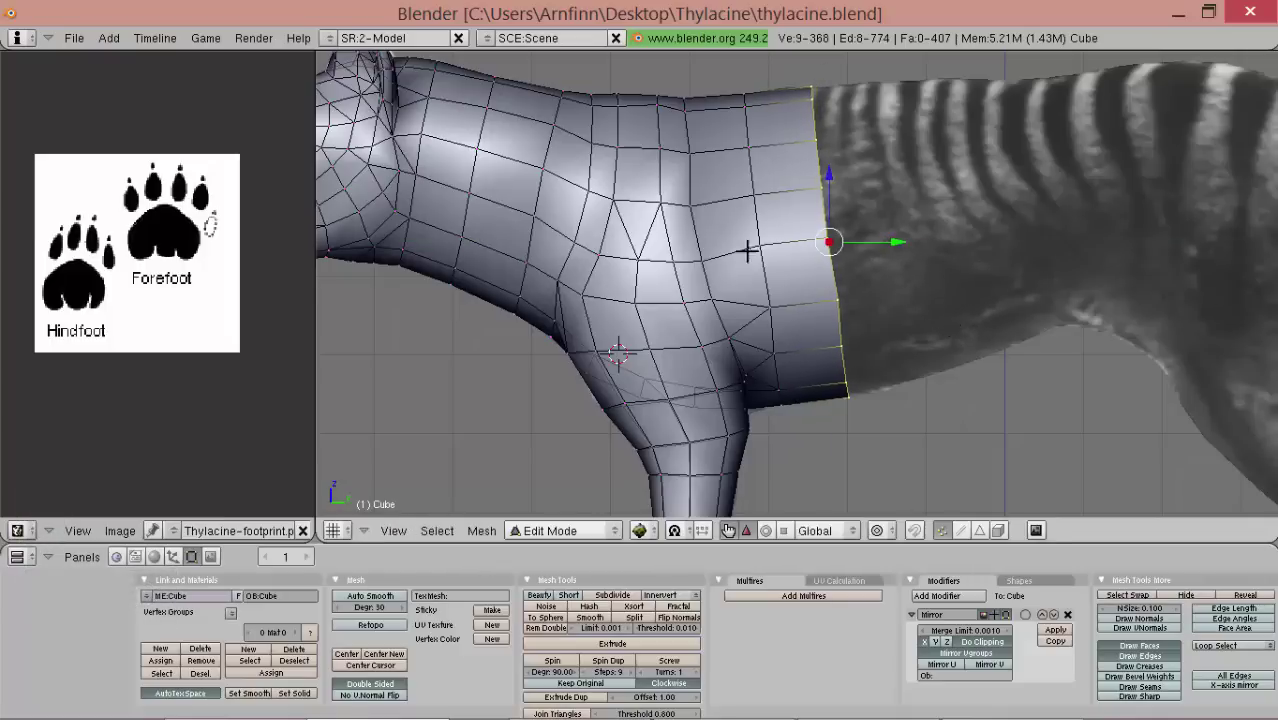
- Extrude the rear edge another section about 0.093 backward along Y and scale it down slightly to fit the side reference
middle_click_drag(727, 247, 858, 296)
middle_click_drag(900, 338, 981, 226)
key("KP_3")
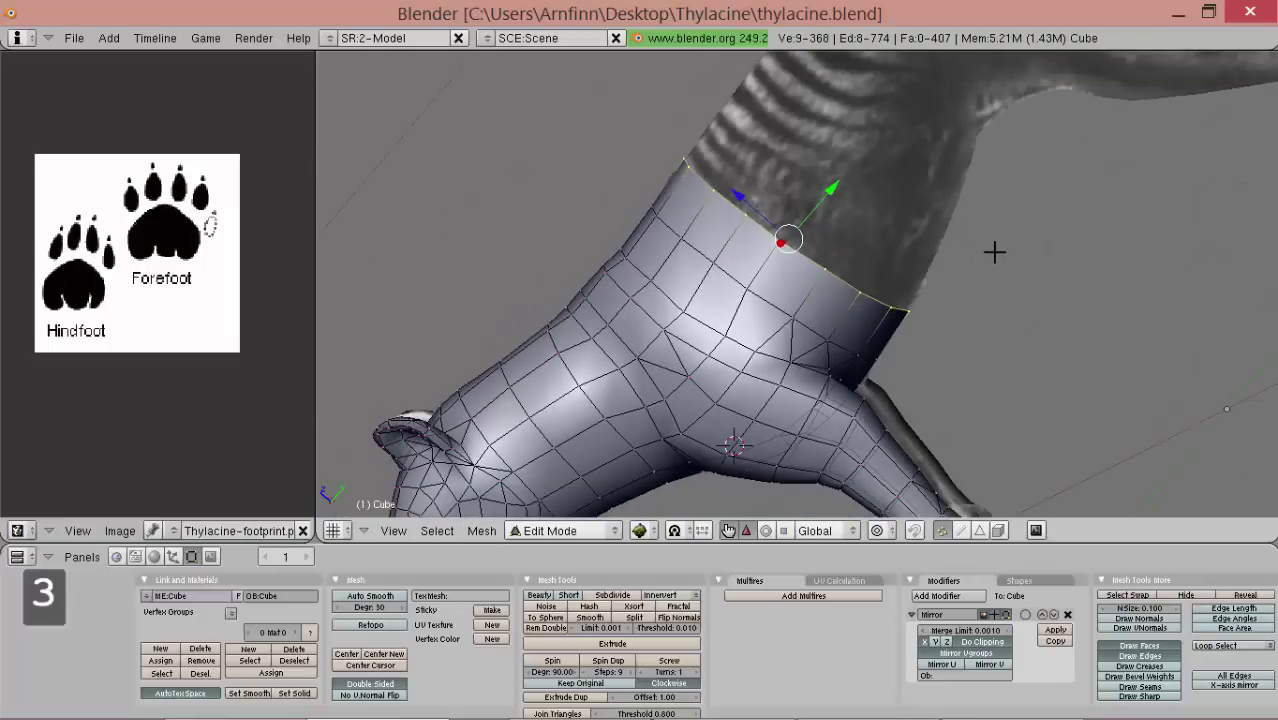
left_click(905, 342)
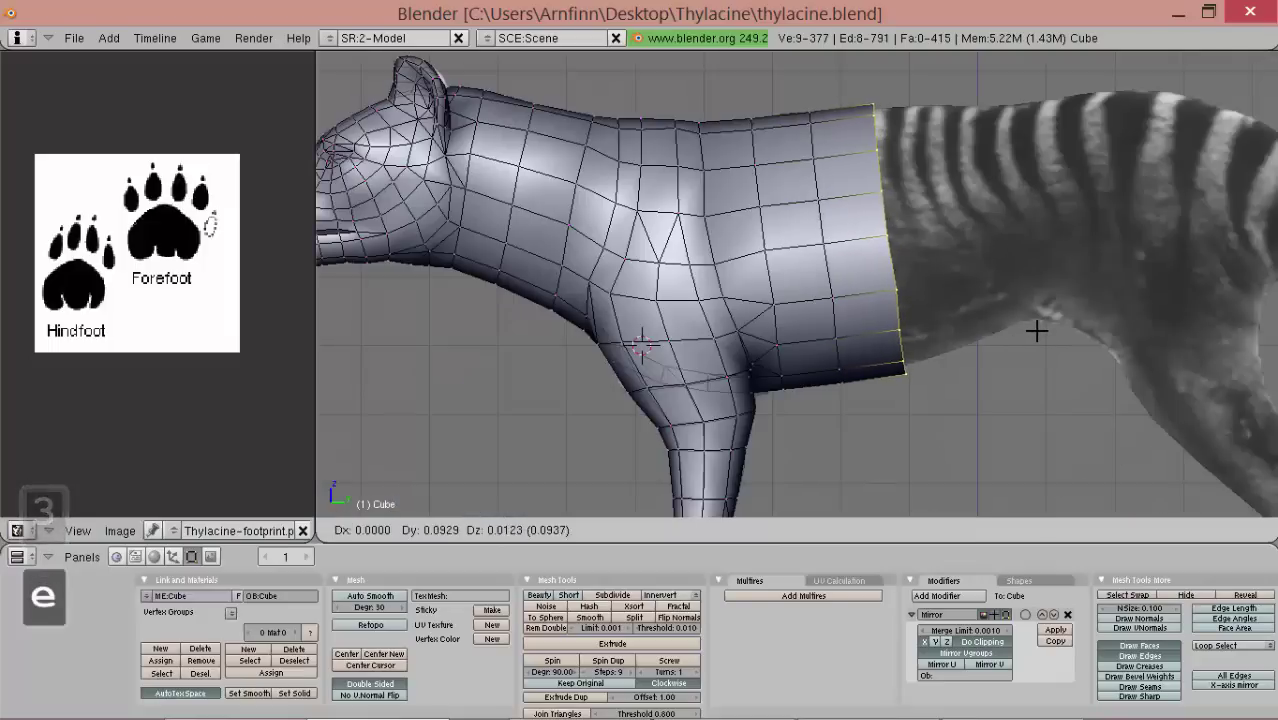
key("s")
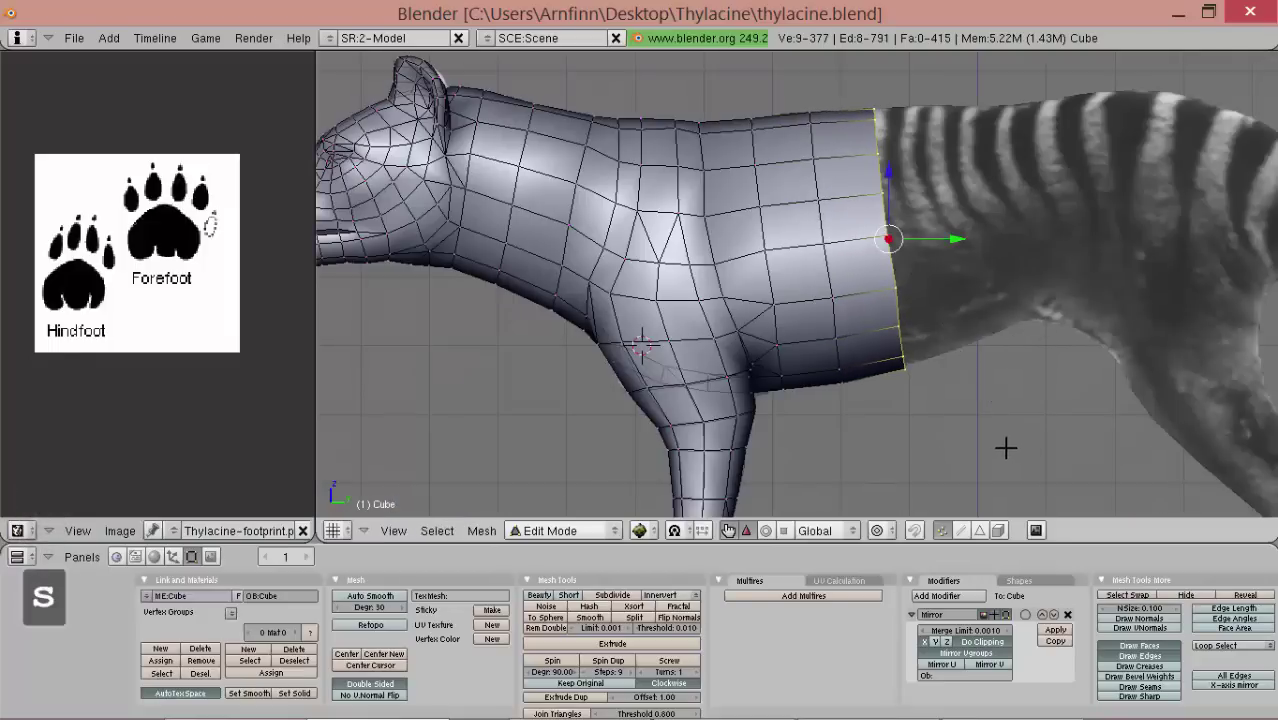
- Extrude the torso's open rear edge about 0.093 farther backward along Y and scale it down to fit the side reference
left_click_drag(996, 398, 939, 405, "alt+shift")
scroll(939, 405, "up", 2)
left_click_drag(947, 313, 810, 365, "alt+shift")
key("e")
left_click(814, 362)
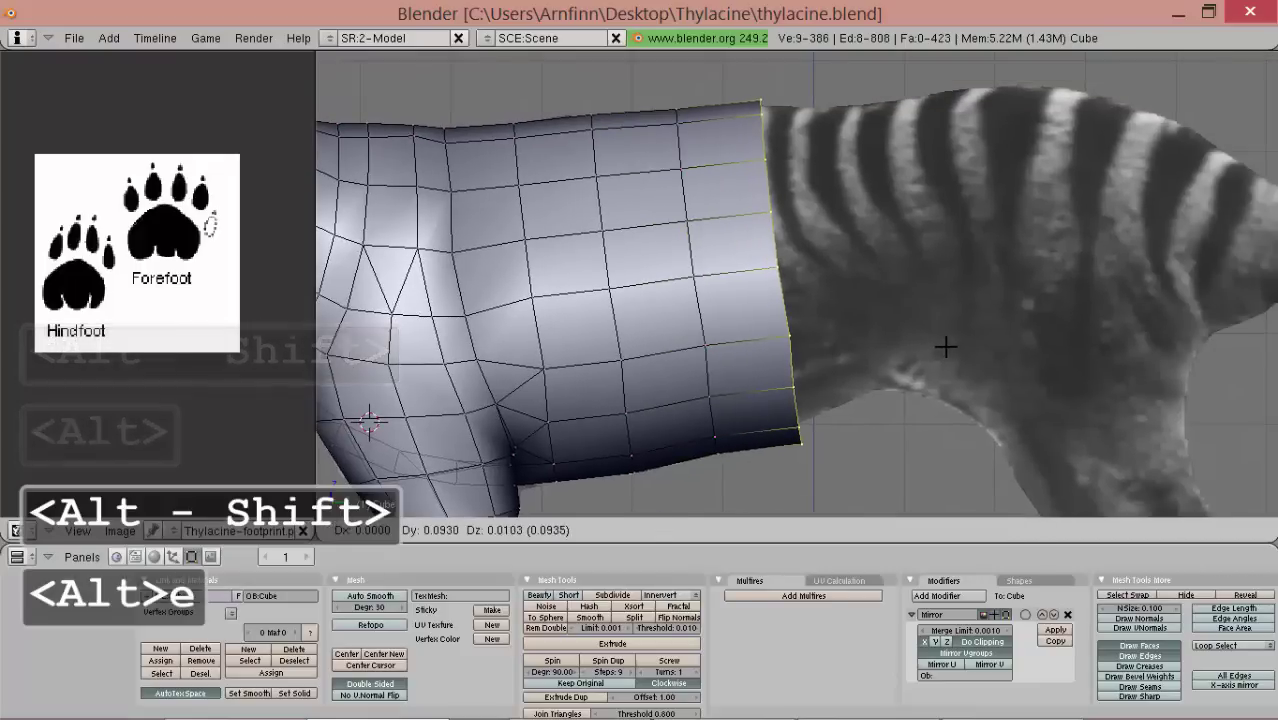
left_click(944, 346)
key("s")
left_click(911, 394)
key("g")
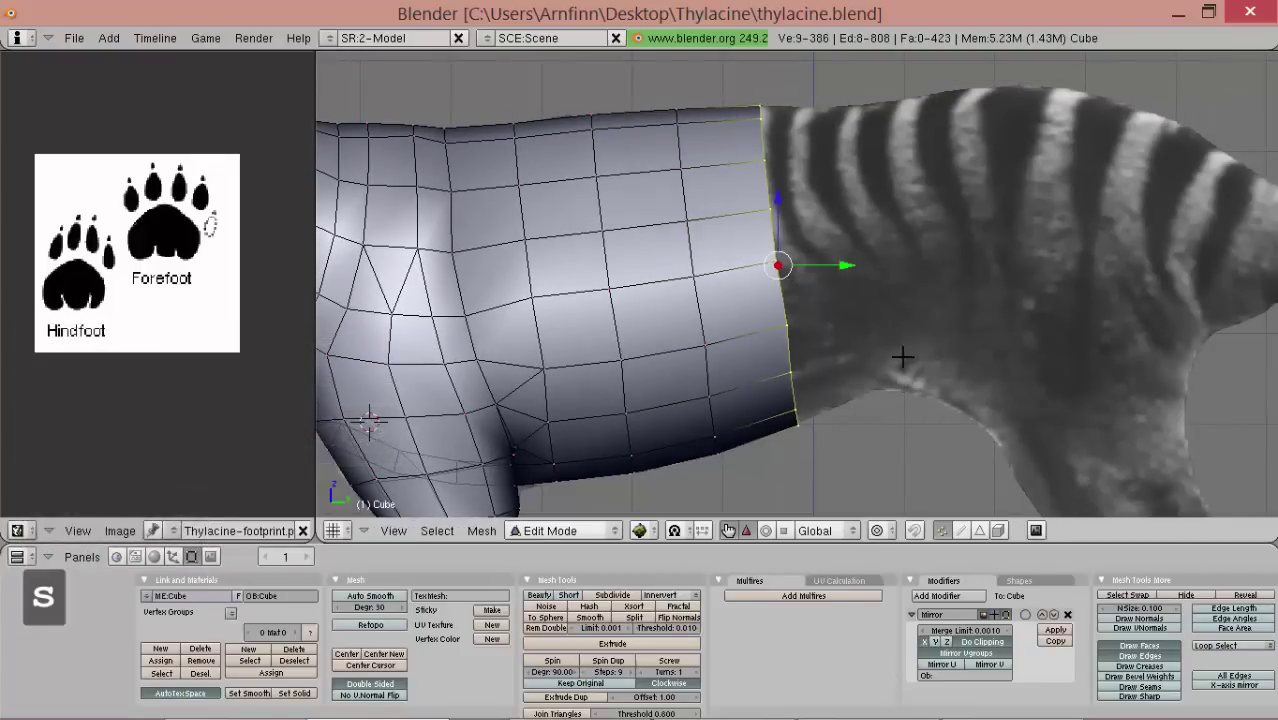
- Extrude one more torso section toward the hind leg, then scale the new edge down and position it on the reference's belly and back lines
left_click_drag(900, 357, 845, 362, "alt+shift")
key("e")
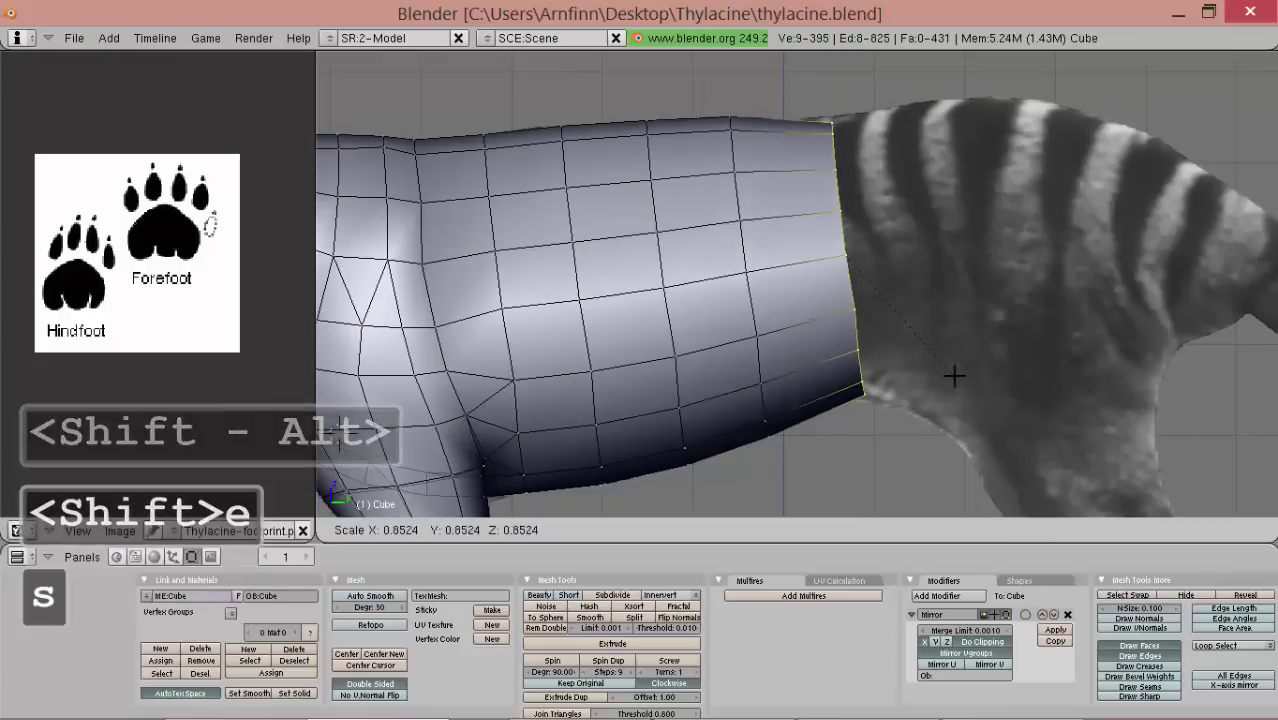
left_click(936, 384)
mouse_move(932, 385)
left_mouse_down()
mouse_move(911, 380)
mouse_move(936, 410)
left_mouse_up()
key("s")
left_click(920, 400)
left_click(935, 410)
key("s")
left_click(935, 408)
key("g")
left_click(945, 418)
right_click_drag(751, 107, 753, 131)
right_click(762, 121)
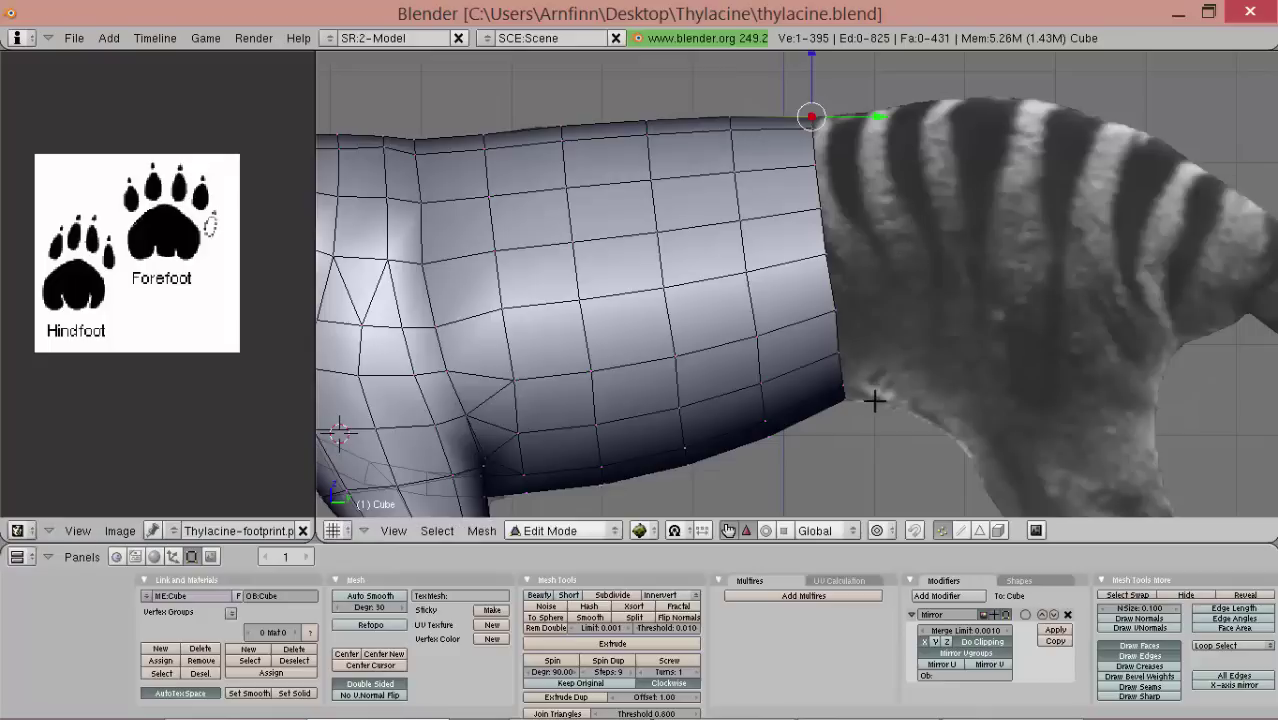
- Select the whole rear edge, extrude it about 0.1 backward to the front of the thigh, then scale and reposition it
key("ctrl")
left_click_drag(806, 77, 956, 294, "ctrl")
middle_click_drag(956, 294, 834, 285, "ctrl")
key("shift+e")
left_click(880, 288)
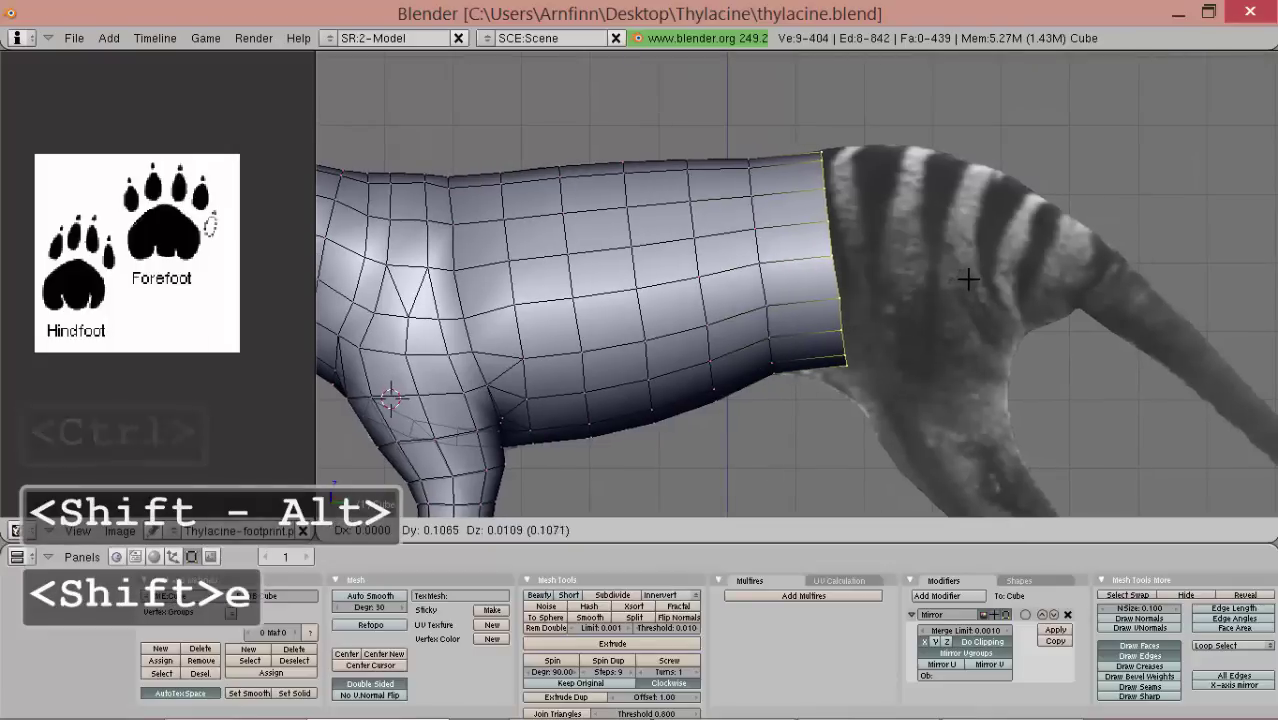
left_click(964, 277)
key("s")
left_click(908, 462)
key("g")
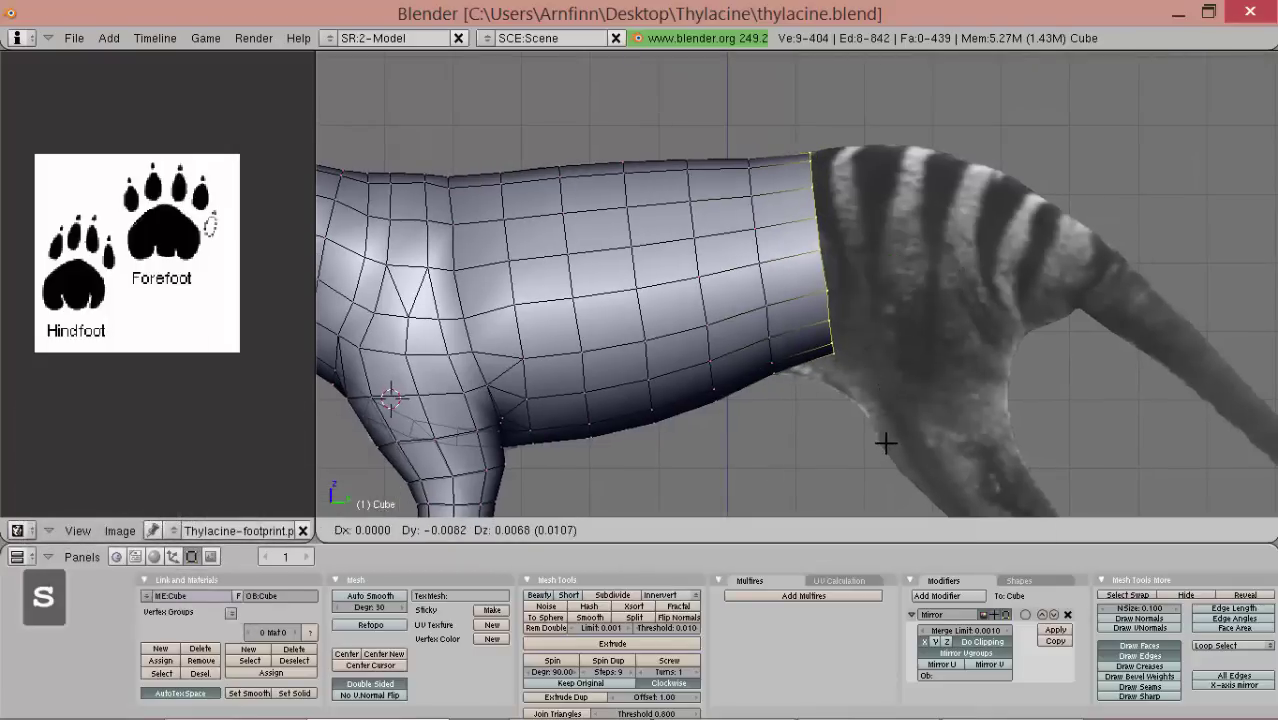
left_click(885, 443)
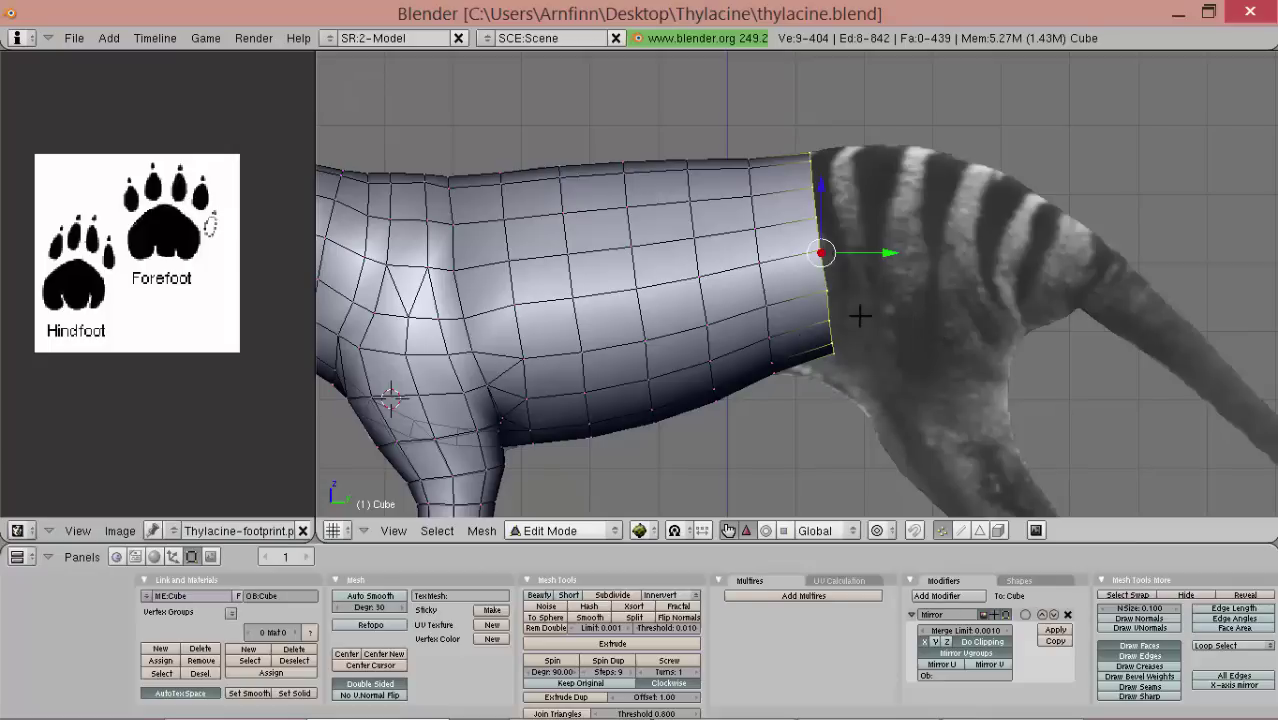
- Examine the extended torso from an angled view and from the side against the hindquarters reference
scroll(853, 318, "down", 2)
scroll(847, 322, "up", 2)
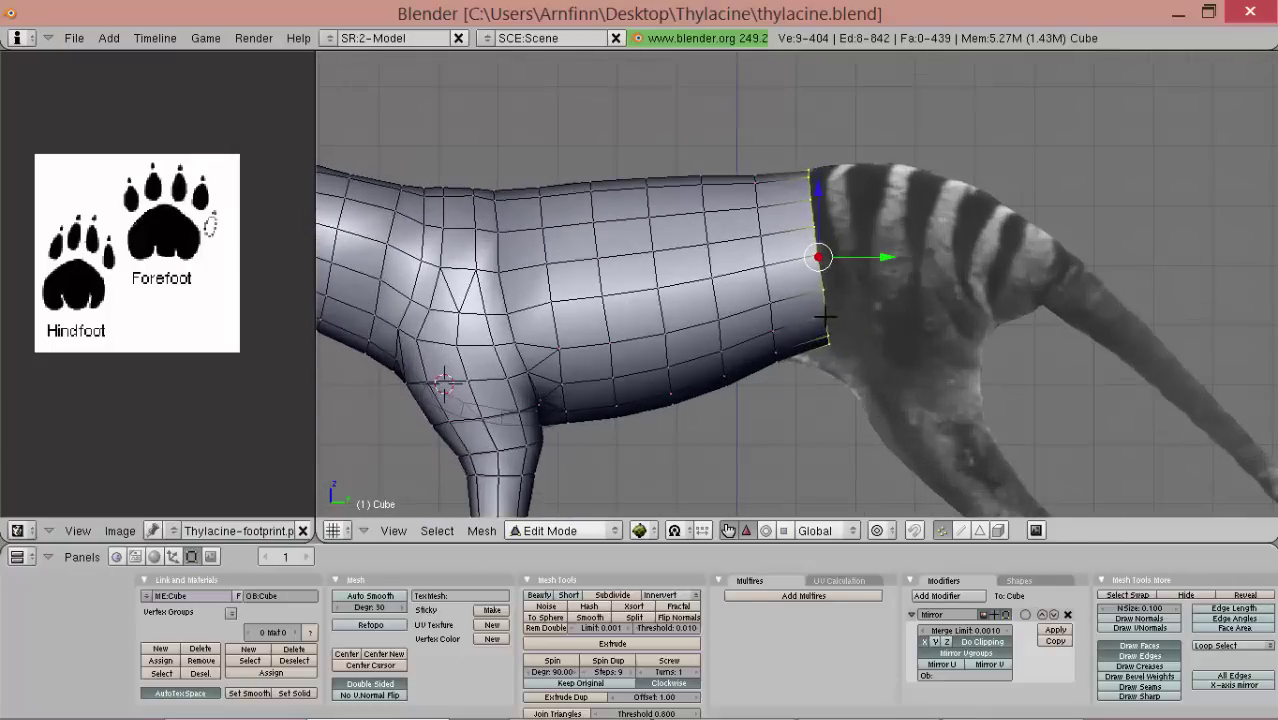
middle_click_drag(720, 305, 760, 304)
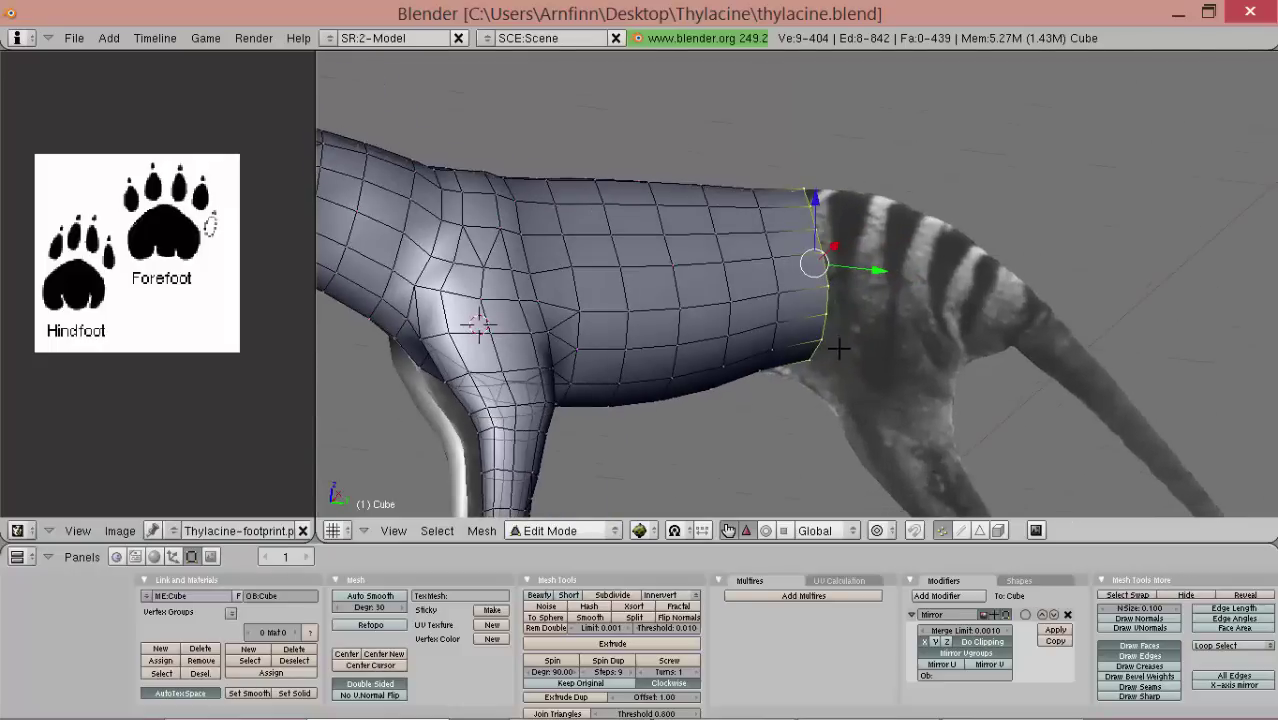
key("KP_3")
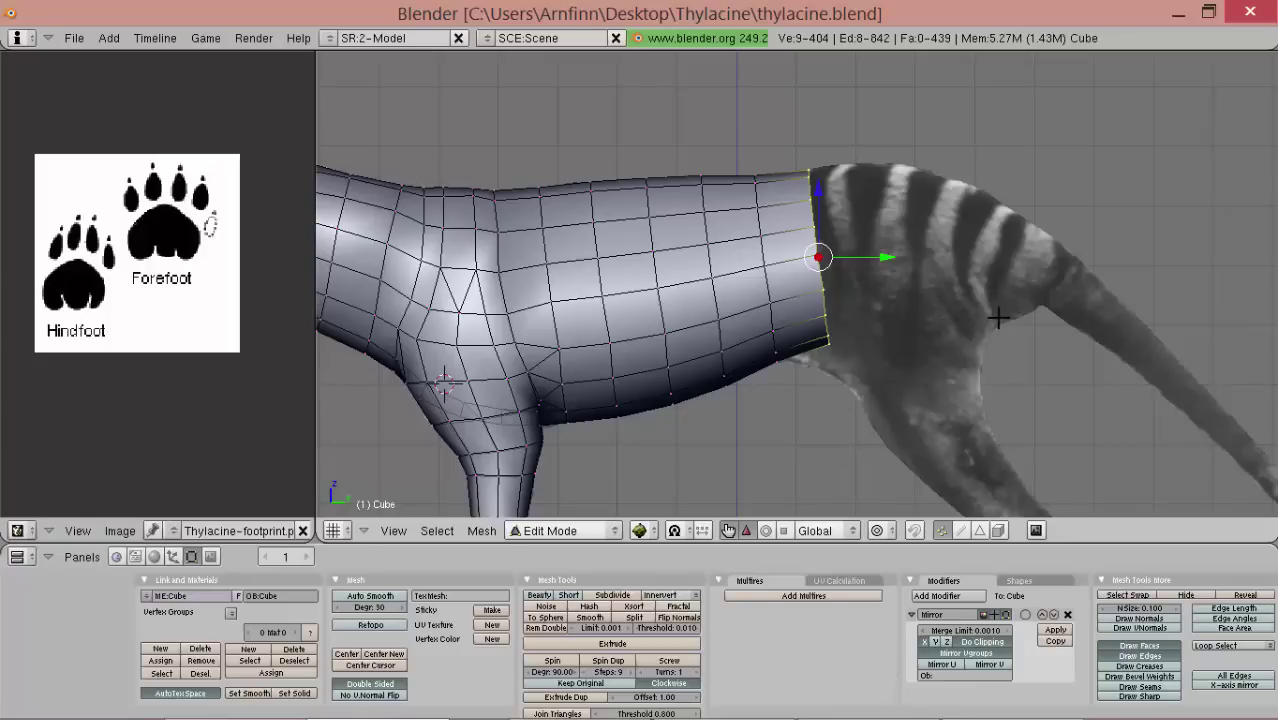
scroll(999, 316, "down", 4)
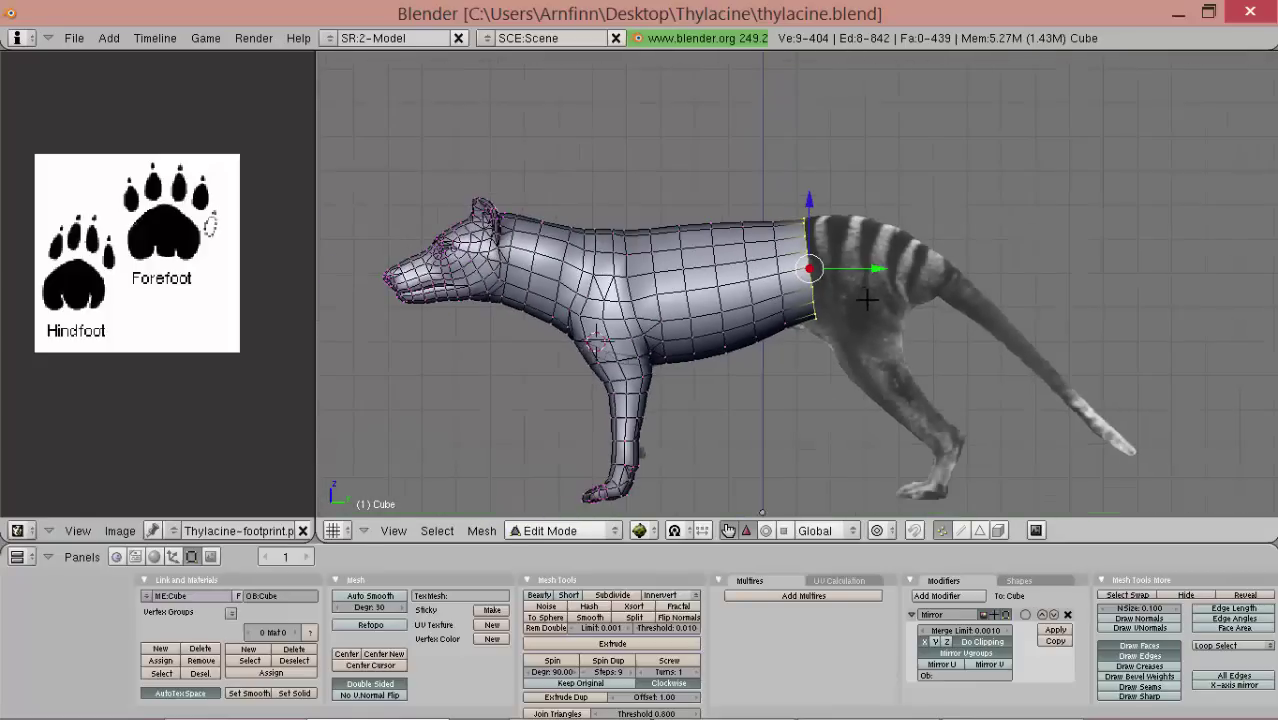
scroll(874, 263, "up", 1)
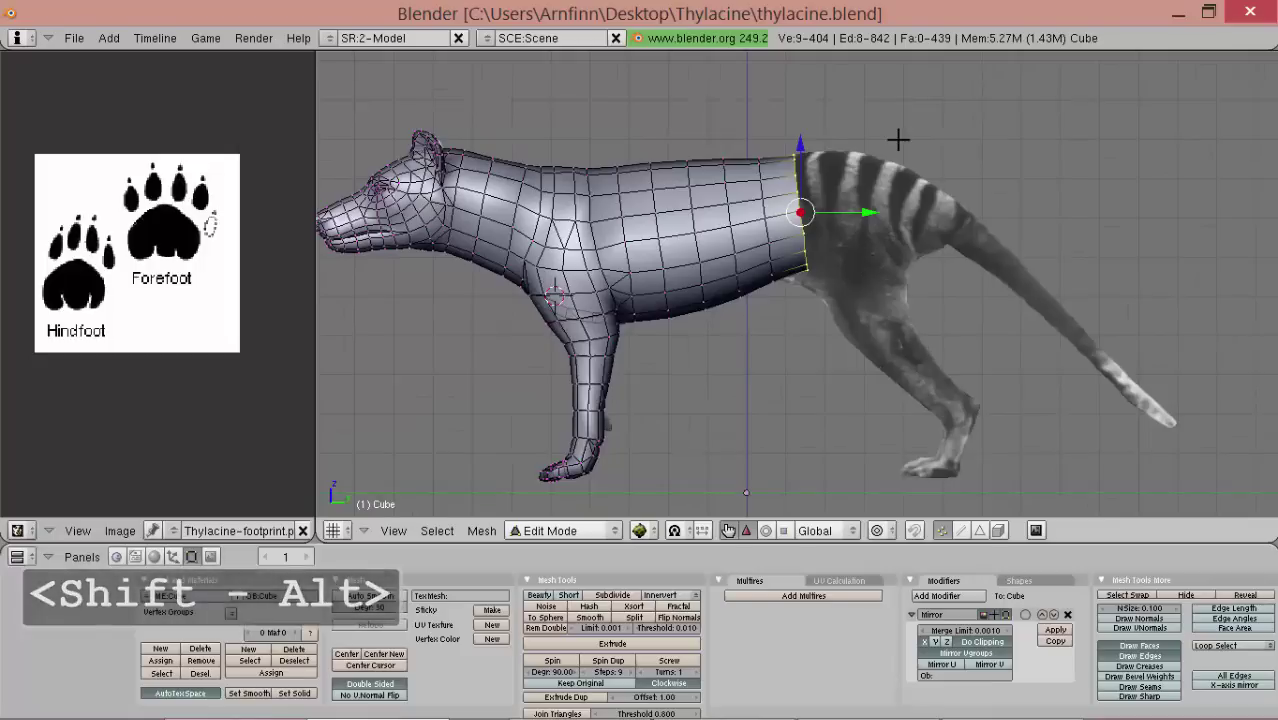
scroll(822, 224, "up", 1)
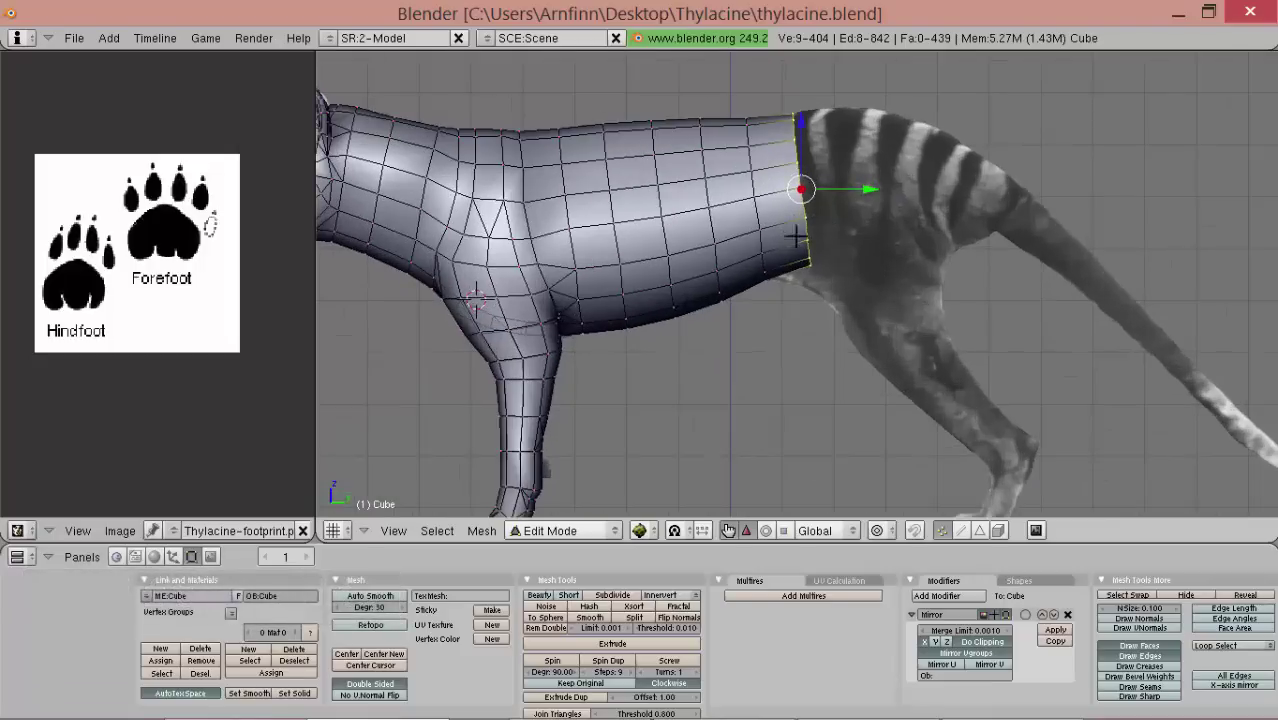
- Select only the upper vertices of the rear edge and extrude them backward as a strip along the top of the hips
scroll(803, 185, "up", 2)
mouse_move(841, 183)
left_mouse_down("ctrl")
mouse_move(841, 37)
mouse_move(872, 150)
left_mouse_up("ctrl")
left_click_drag(895, 197, 863, 239, "alt+shift")
key("e")
left_click(787, 211)
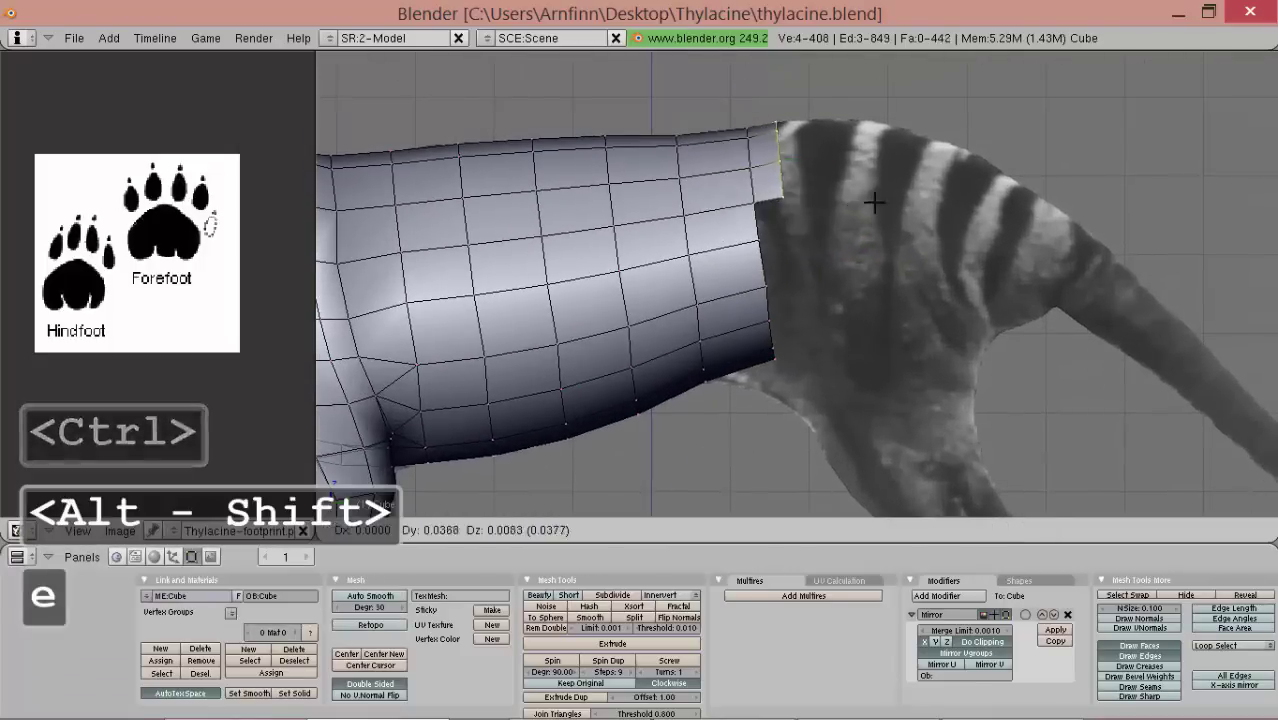
left_click(897, 200)
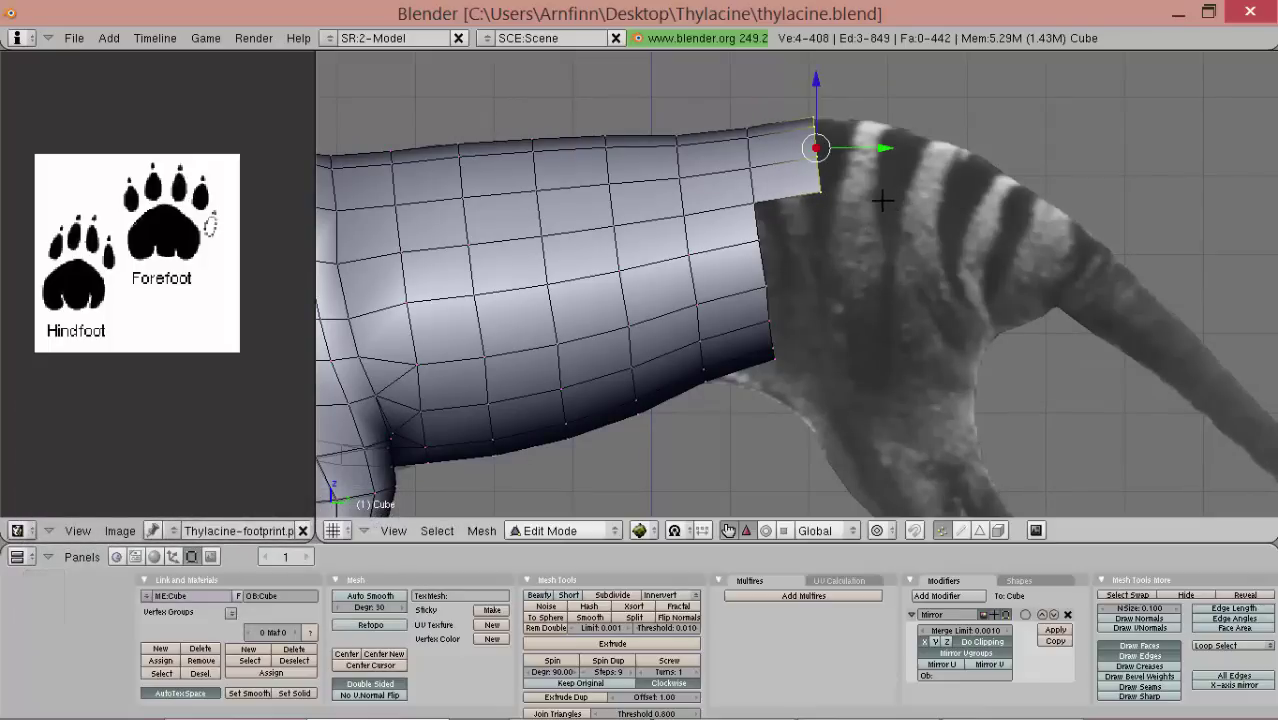
left_click_drag(875, 212, 855, 228, "alt+shift")
key("g")
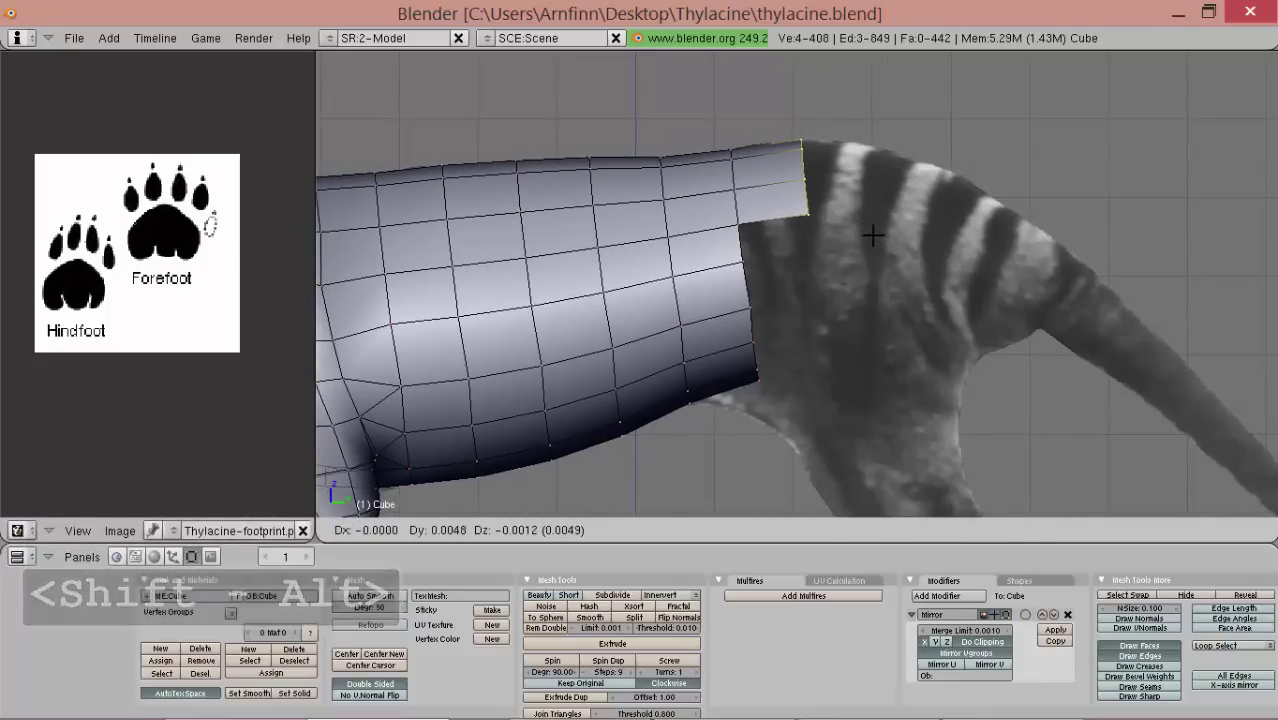
left_click(869, 234)
- Extrude the back strip about 0.1 farther backward, rotate its end edge to follow the rump, and shift the new section slightly forward
key("e")
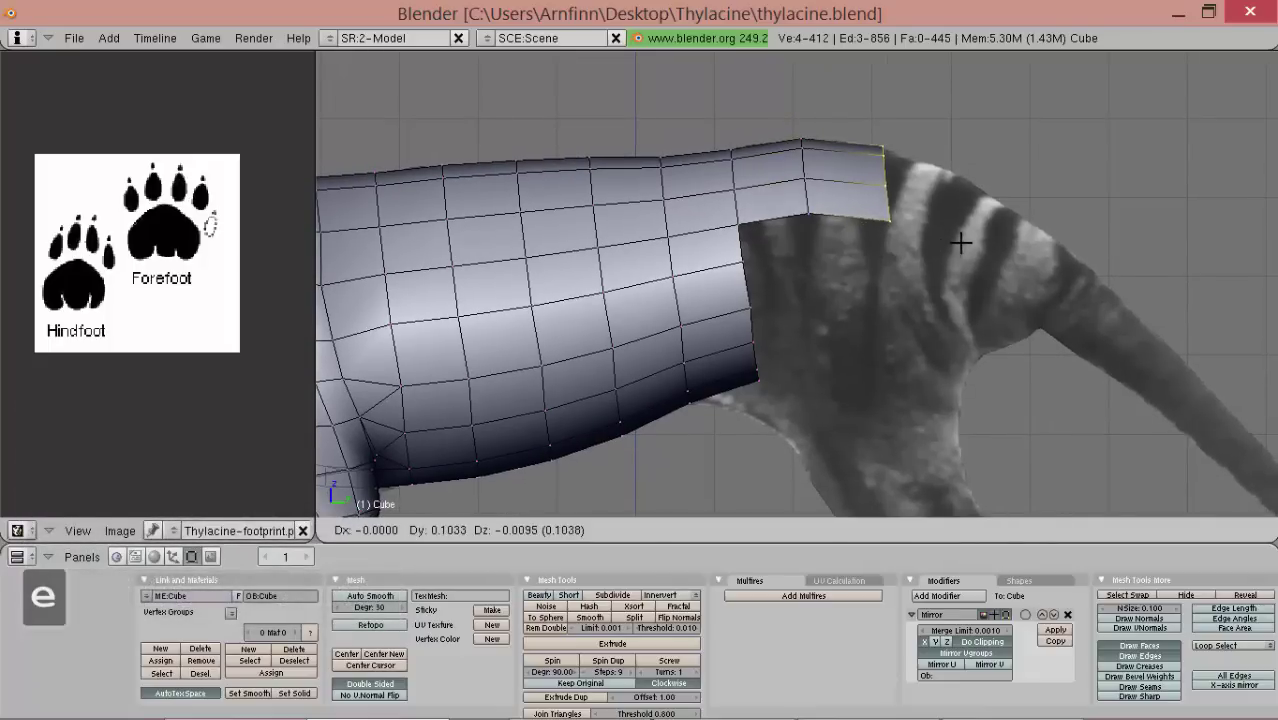
left_click(959, 243)
key("r")
left_click(931, 245)
key("g")
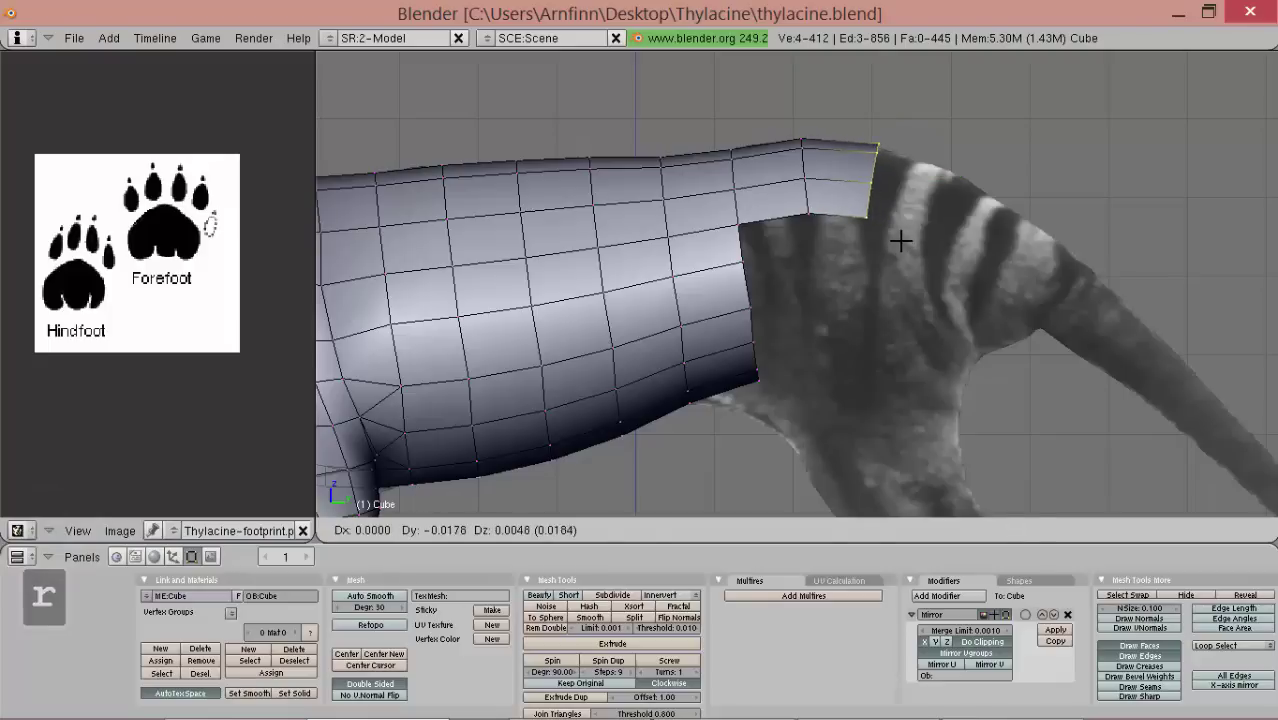
left_click(900, 241)
left_click_drag(868, 79, 966, 178, "ctrl")
key("g")
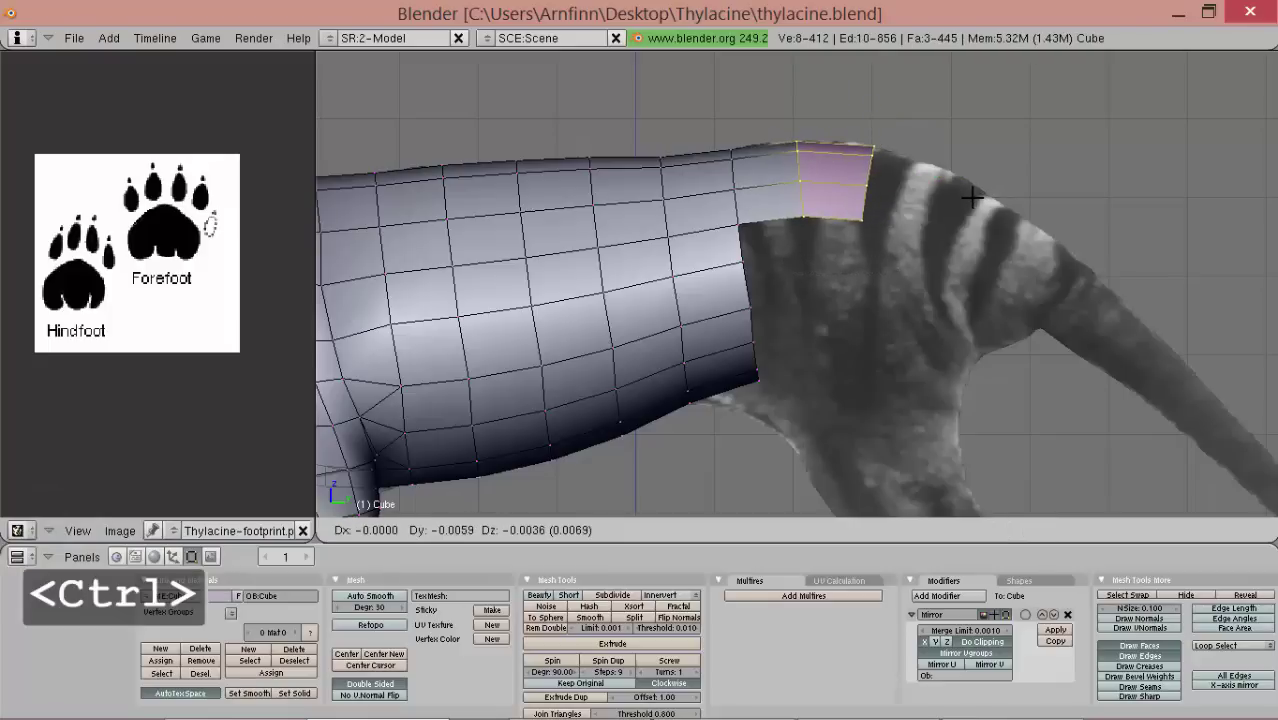
left_click(970, 196)
- Extrude the strip's end edge about 0.09 backward and 0.03 down, then rotate, scale and position it along the rump outline
right_click(865, 183)
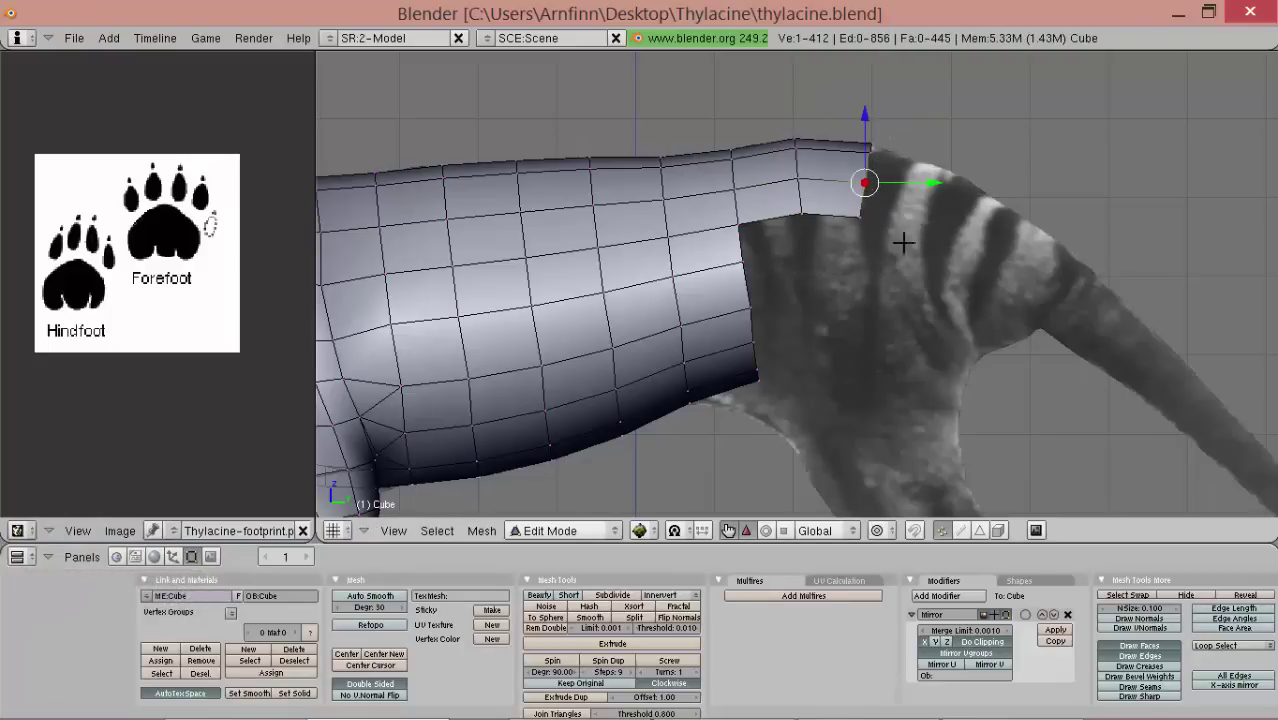
key("e")
left_click(918, 290)
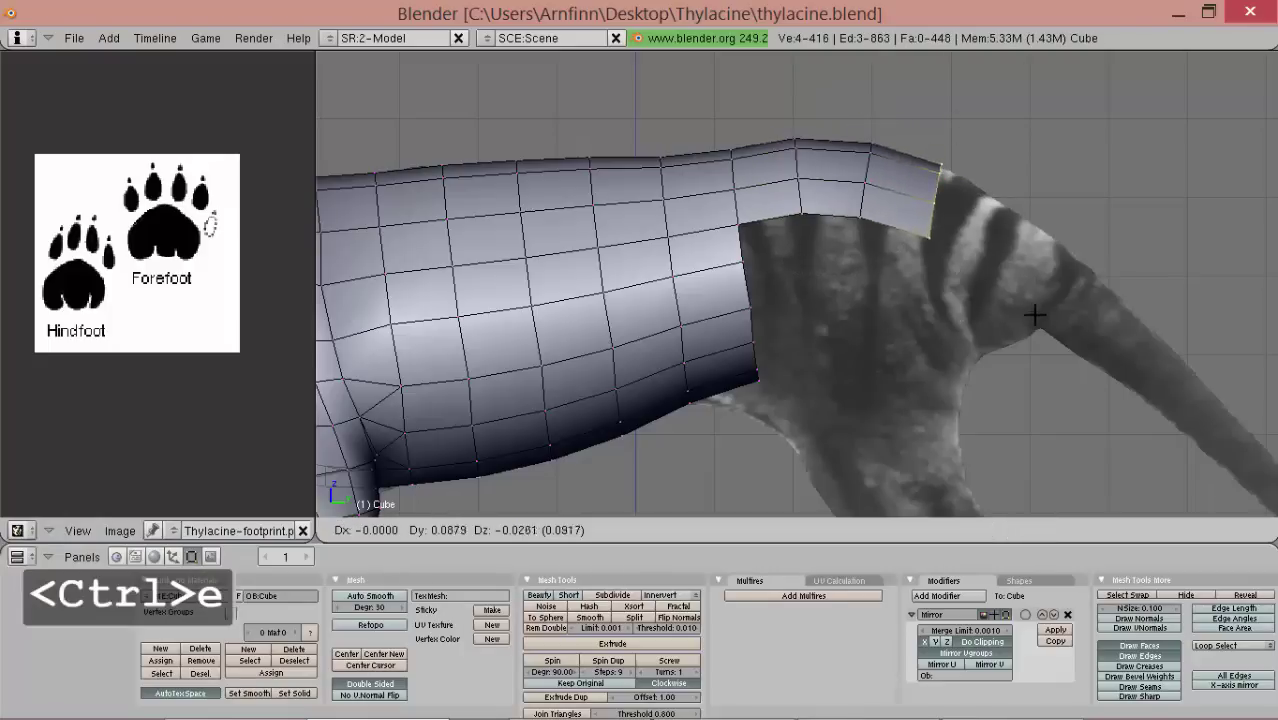
key("r")
key("s")
left_click(999, 307)
key("g")
left_click(968, 285)
- Extrude another strip section down the rump toward the tail and rotate its end edge about 10 degrees
key("e")
left_click(970, 290)
key("r")
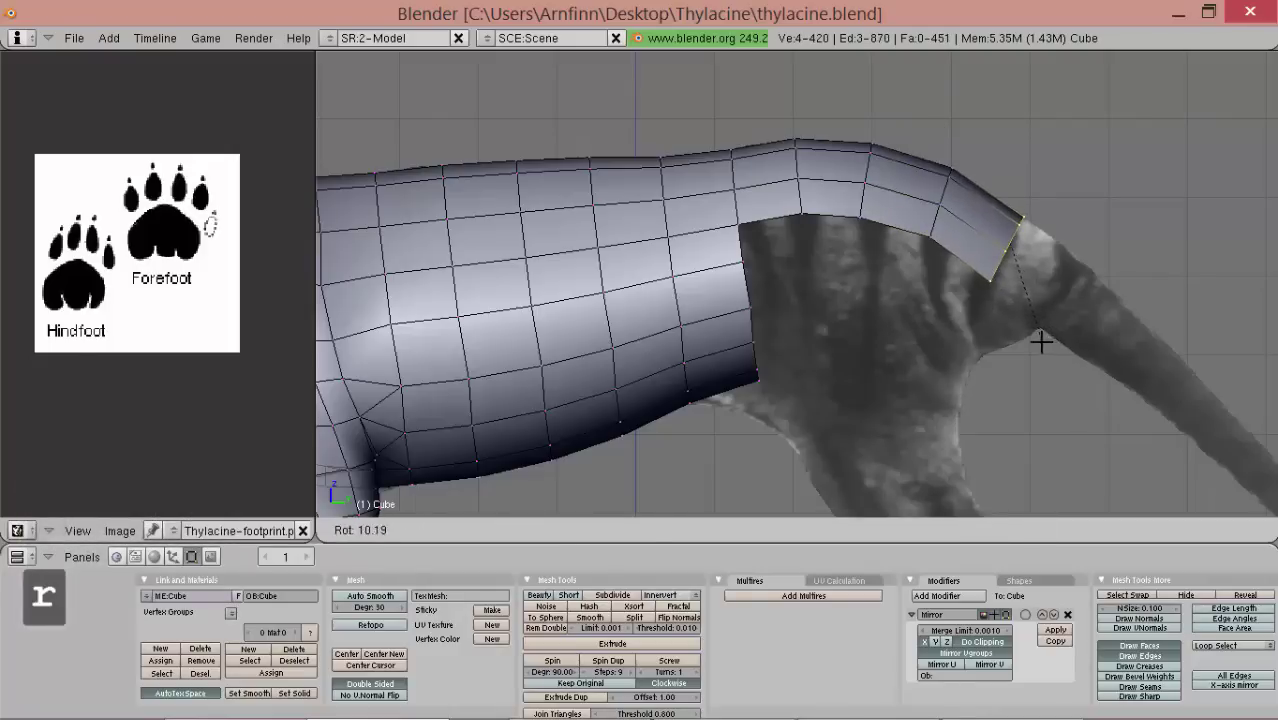
left_click(1037, 341)
left_click_drag(1030, 334, 1023, 324)
left_click(1021, 322)
- Select the last strip section, then rotate it and move it forward onto the rump outline
left_click_drag(987, 143, 1050, 314, "ctrl")
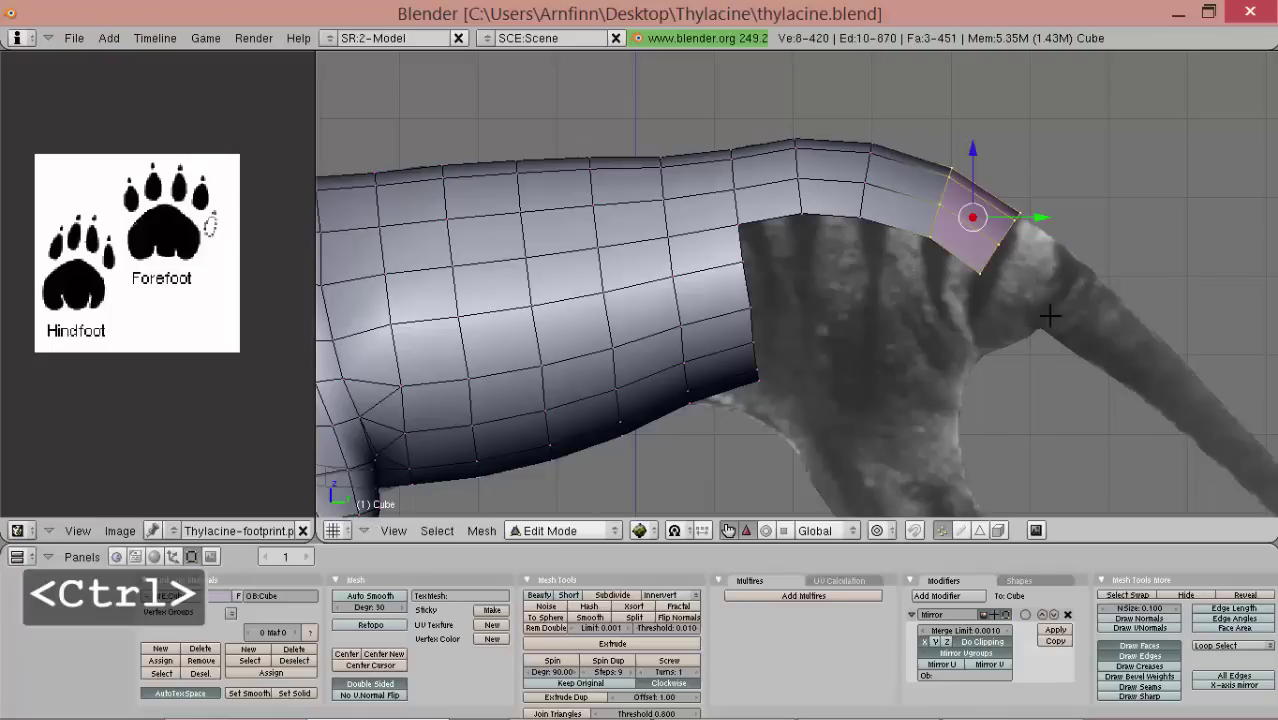
key("r")
left_click(1008, 270)
key("g")
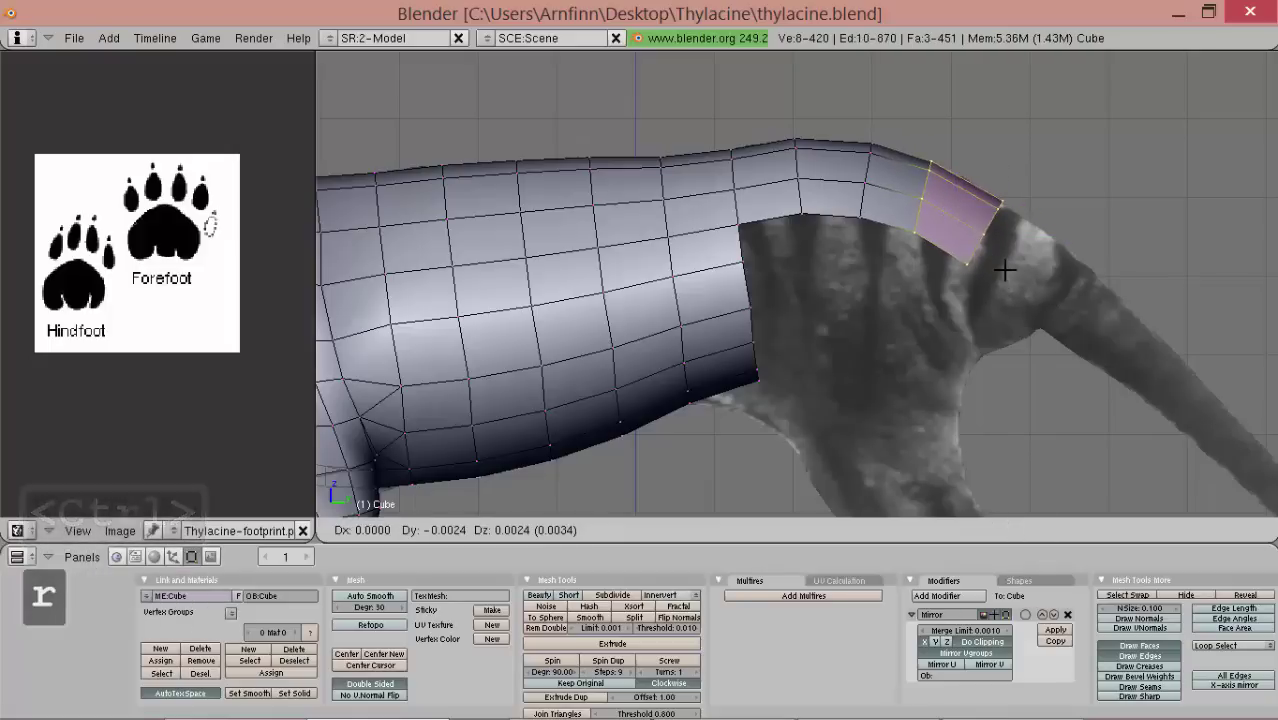
left_click(1004, 270)
- Select the strip's open end edge and fine-tune its position and rotation near the tail base
right_click(1002, 209)
key("g")
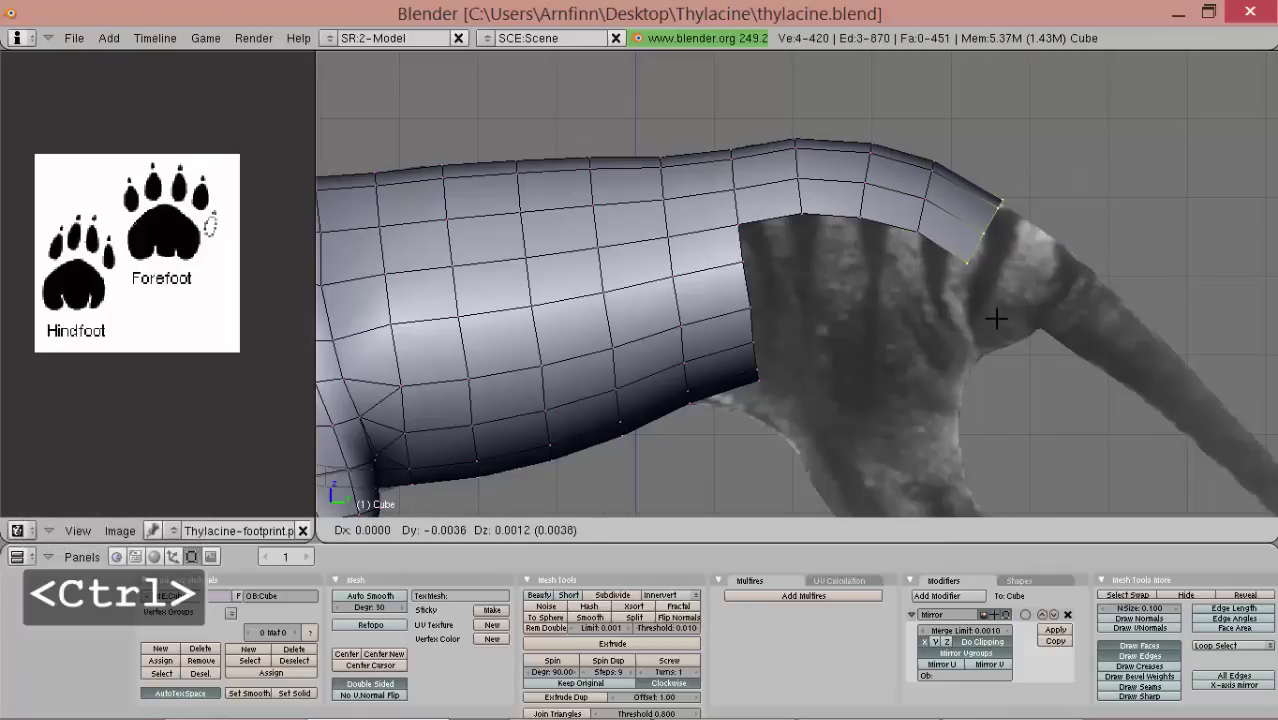
left_click(990, 320)
key("r")
left_click(1000, 319)
key("g")
left_click(998, 305)
- Move the first lower-edge vertex of the rump strip slightly forward to even out the section spacing
right_click(920, 206)
scroll(877, 240, "down", 4)
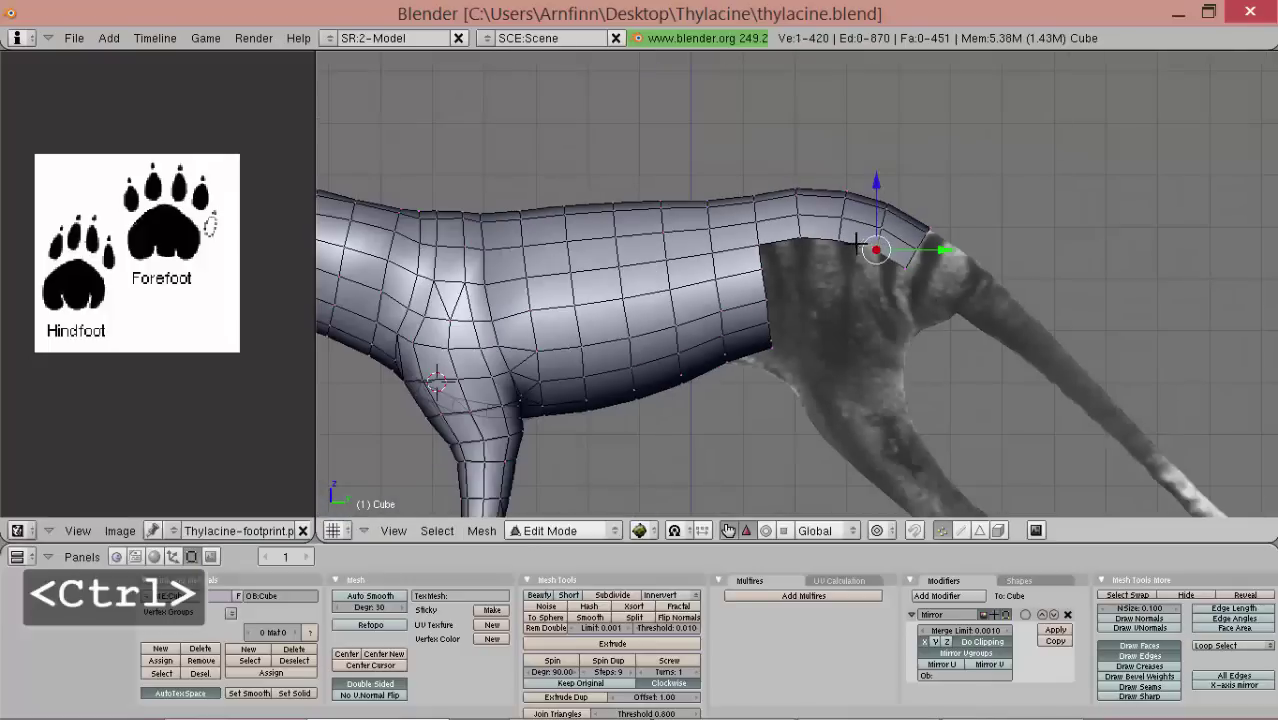
scroll(850, 250, "up", 4)
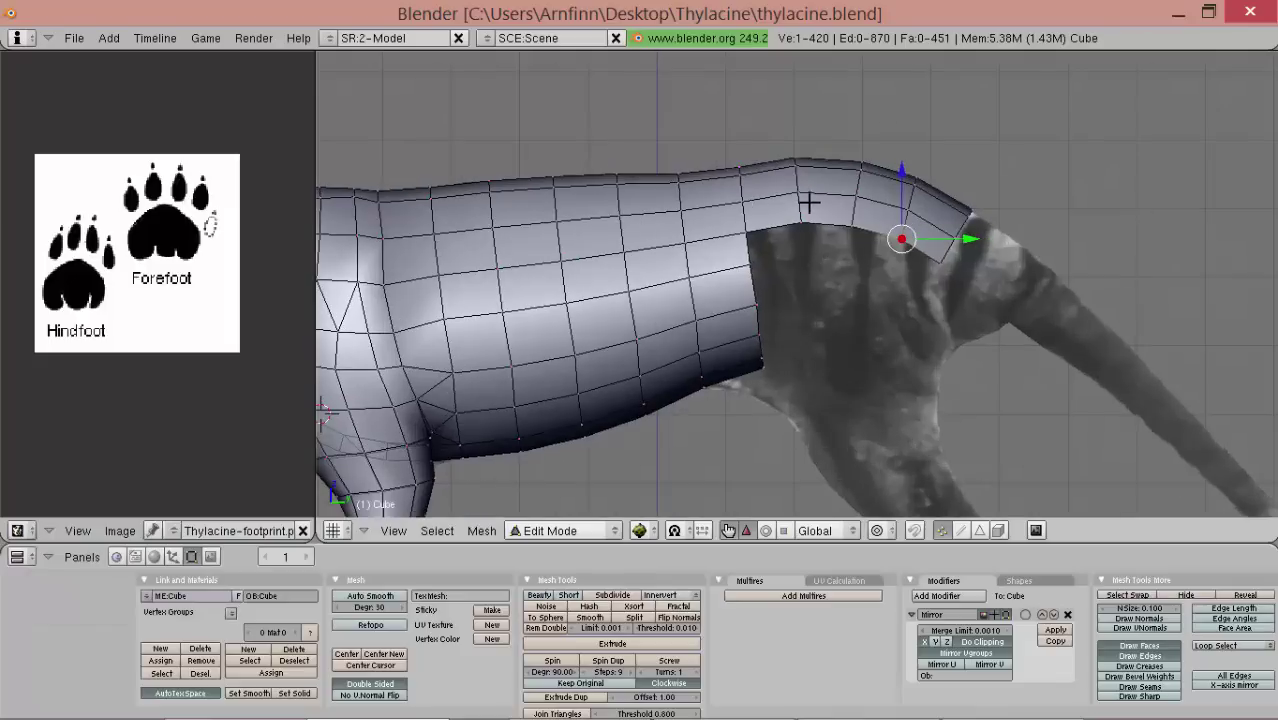
scroll(808, 204, "up", 2)
key("shift")
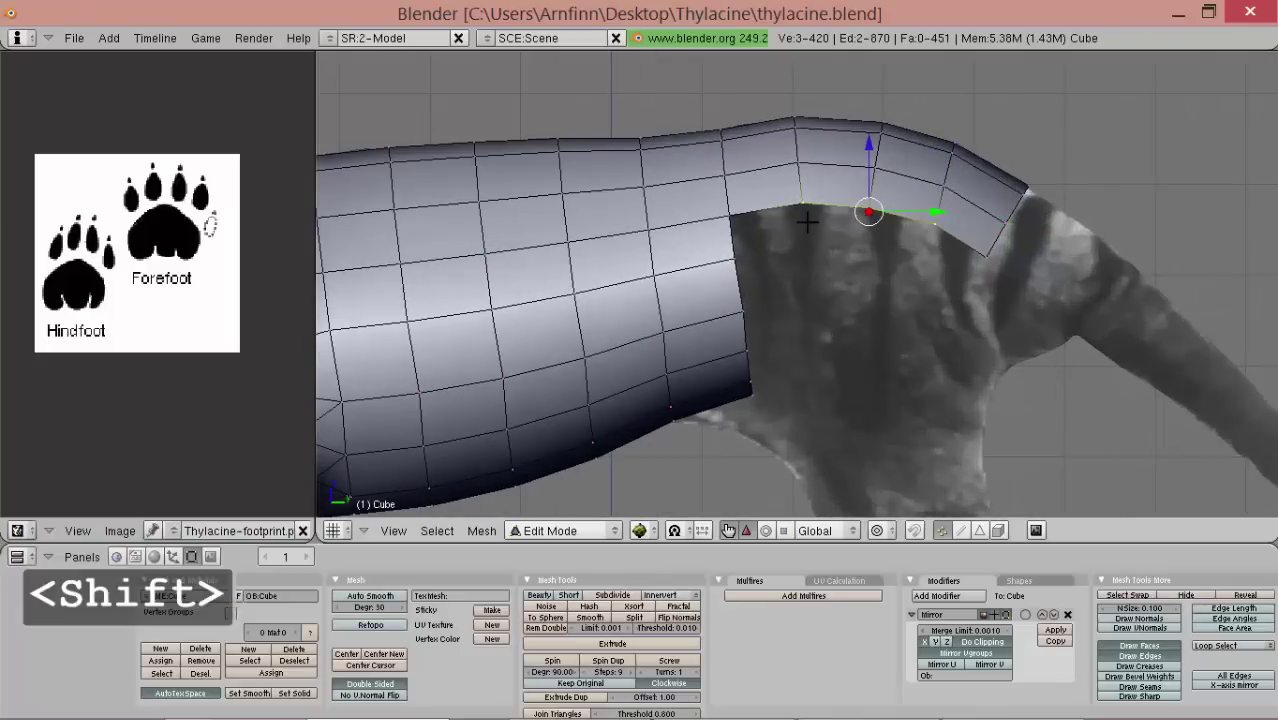
right_click_drag(807, 221, 796, 225)
left_click(796, 225)
- Select the cross edge before the last strip section, rotate it about 3 degrees and adjust its position
scroll(900, 240, "down", 4)
scroll(953, 282, "up", 2)
right_click(968, 264)
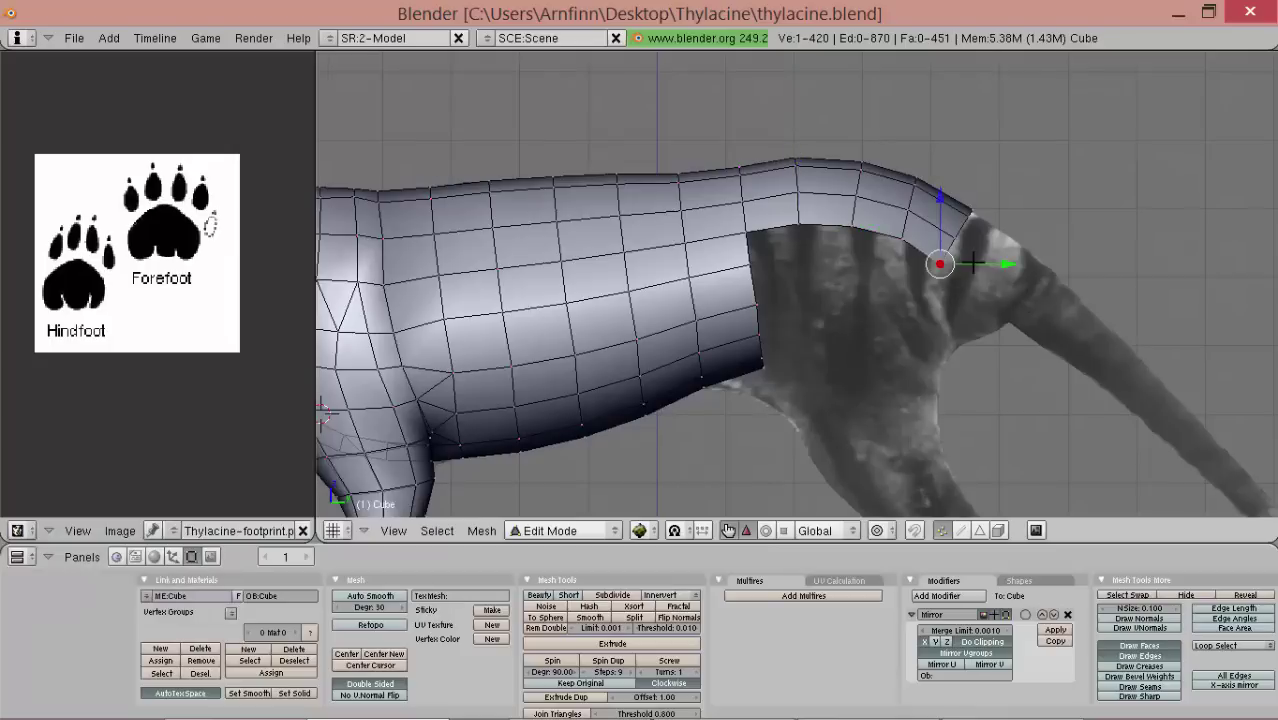
middle_click_drag(972, 263, 918, 212)
left_click_drag(913, 310, 914, 304, "ctrl")
key("r")
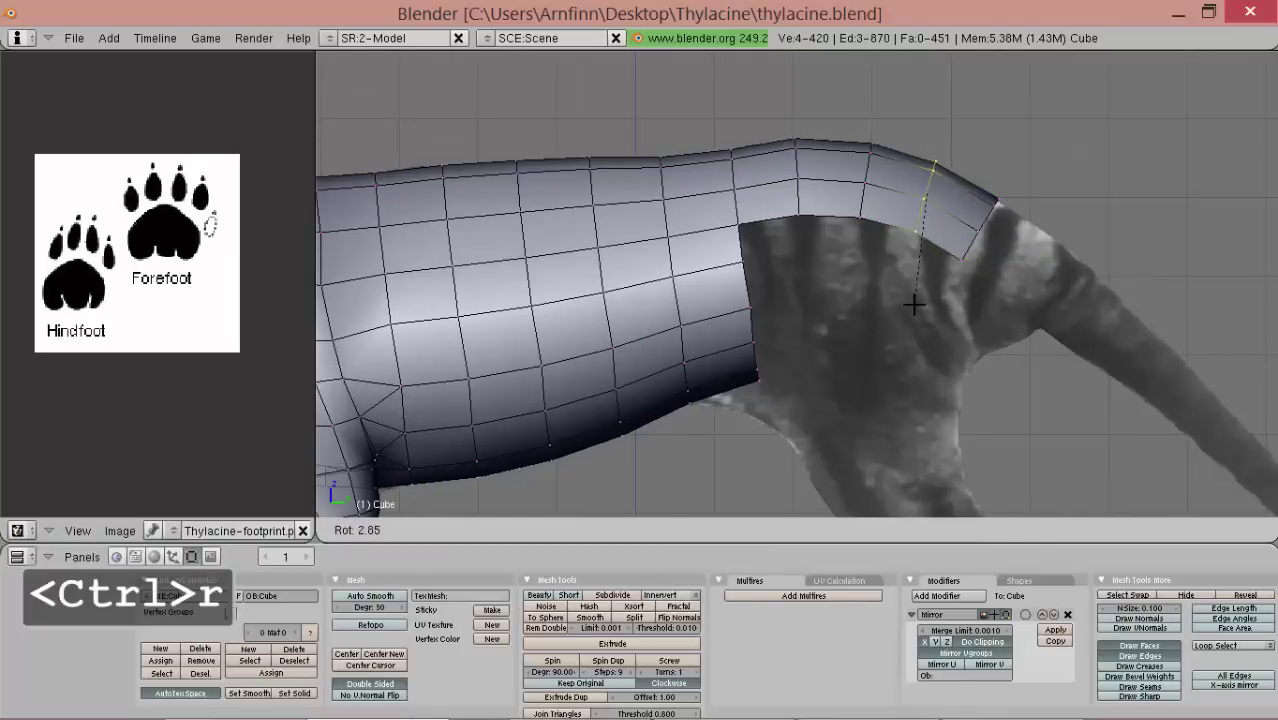
left_click(915, 303)
key("g")
left_click(916, 308)
- Select the strip's open end edge and scale it to fit the tail base
right_click(963, 271)
middle_click_drag(998, 285, 879, 297, "shift")
right_click(950, 300, "alt")
key("s")
left_click(958, 300)
- Extrude the end edge about 0.06 backward and 0.04 down toward the tail, then adjust its position and rotation
key("e")
left_click(879, 297)
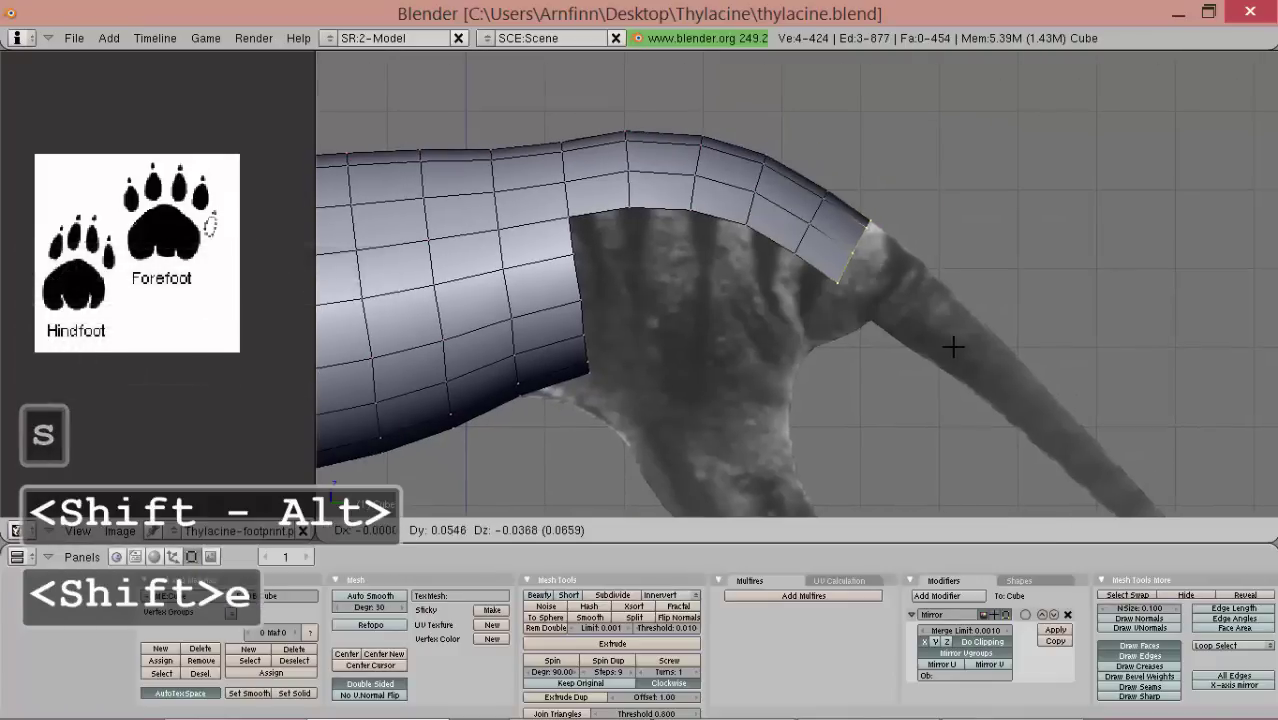
left_click(961, 354)
key("g")
left_click(964, 355)
key("r")
left_click(960, 356)
middle_click_drag(920, 339, 881, 331, "shift")
scroll(877, 333, "up", 2)
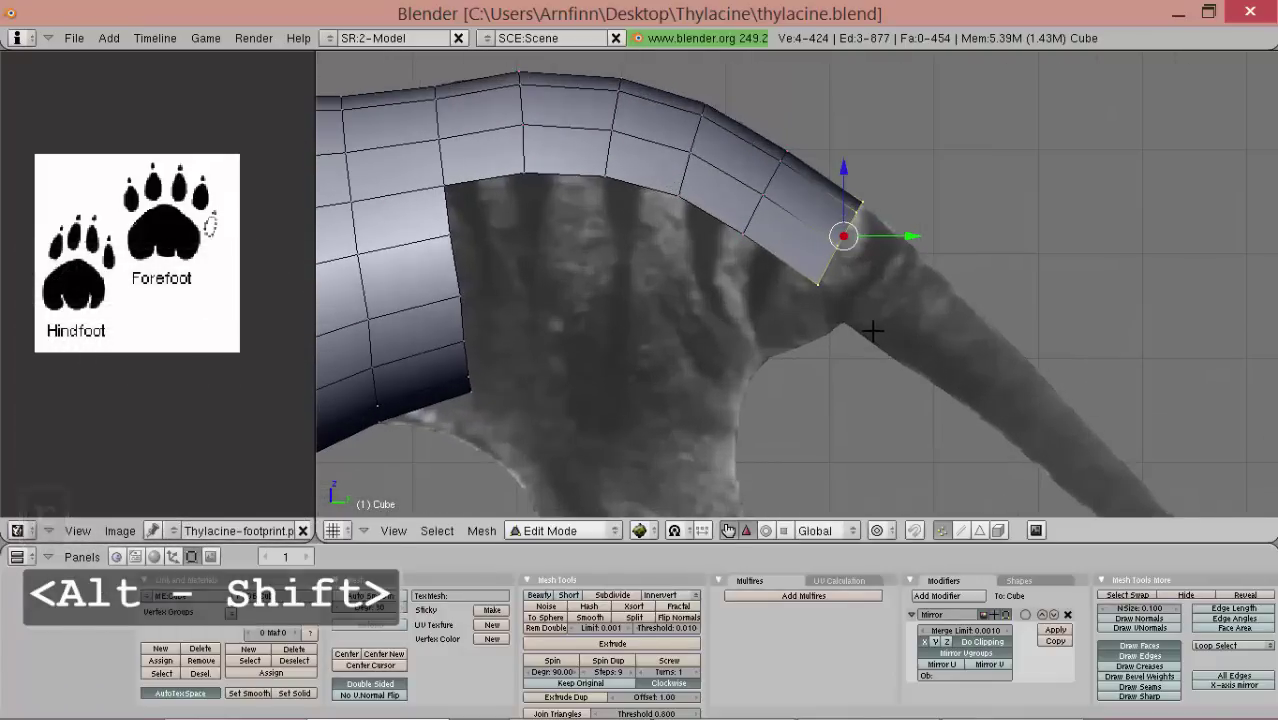
- Select the last four sections of the rump strip, then scale, move and rotate them to follow the reference back line
scroll(872, 331, "down", 3)
scroll(872, 331, "up", 2)
scroll(868, 334, "down", 1)
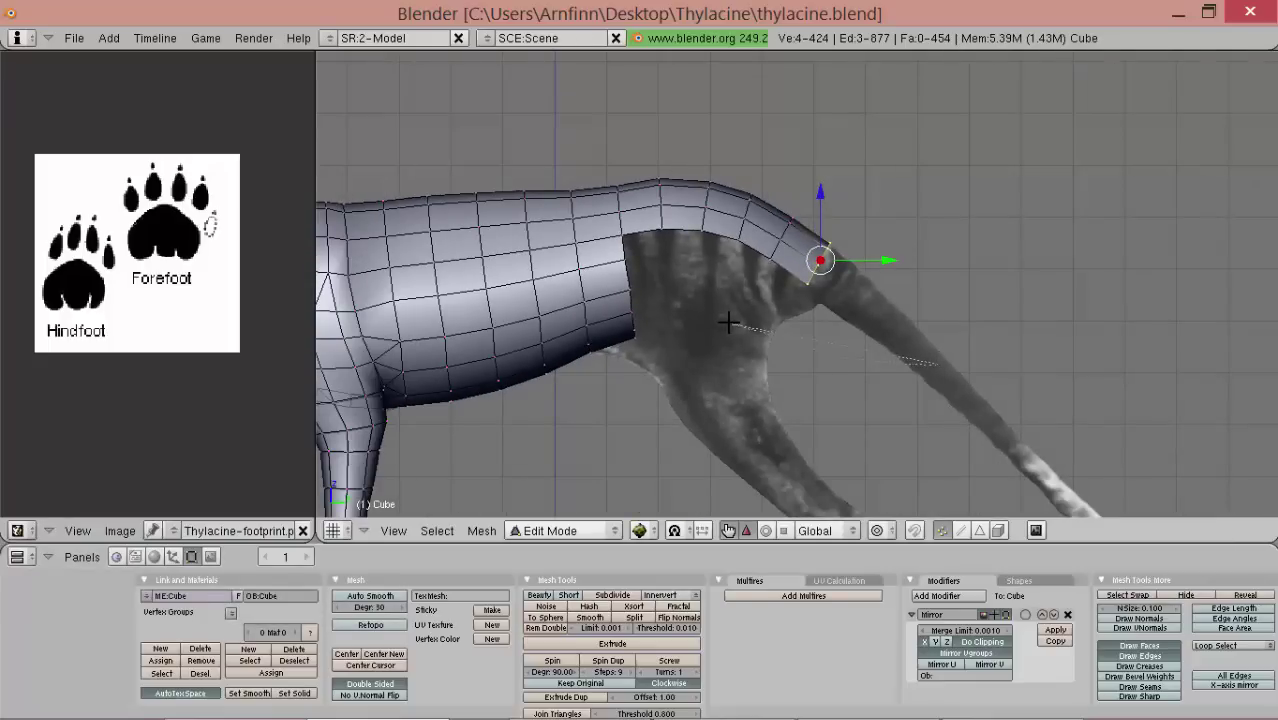
scroll(728, 321, "down", 1)
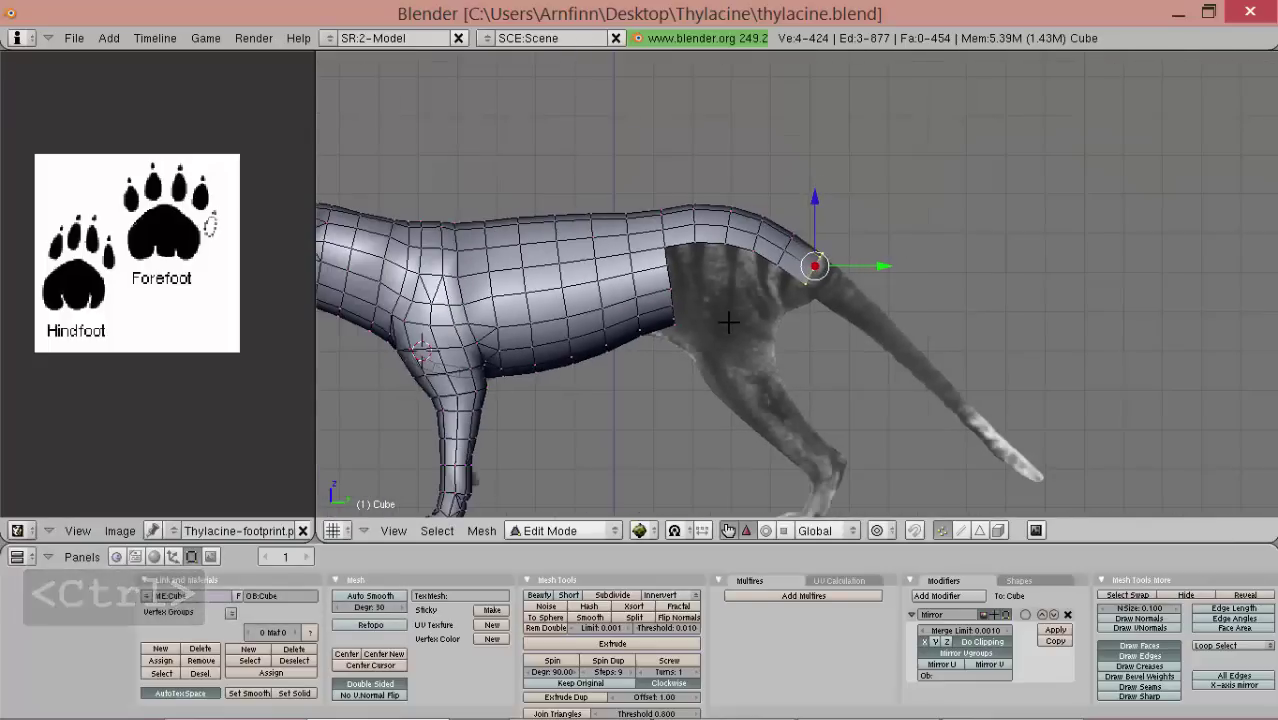
left_click_drag(694, 263, 822, 157, "ctrl")
middle_click_drag(822, 157, 873, 348, "ctrl")
key("s")
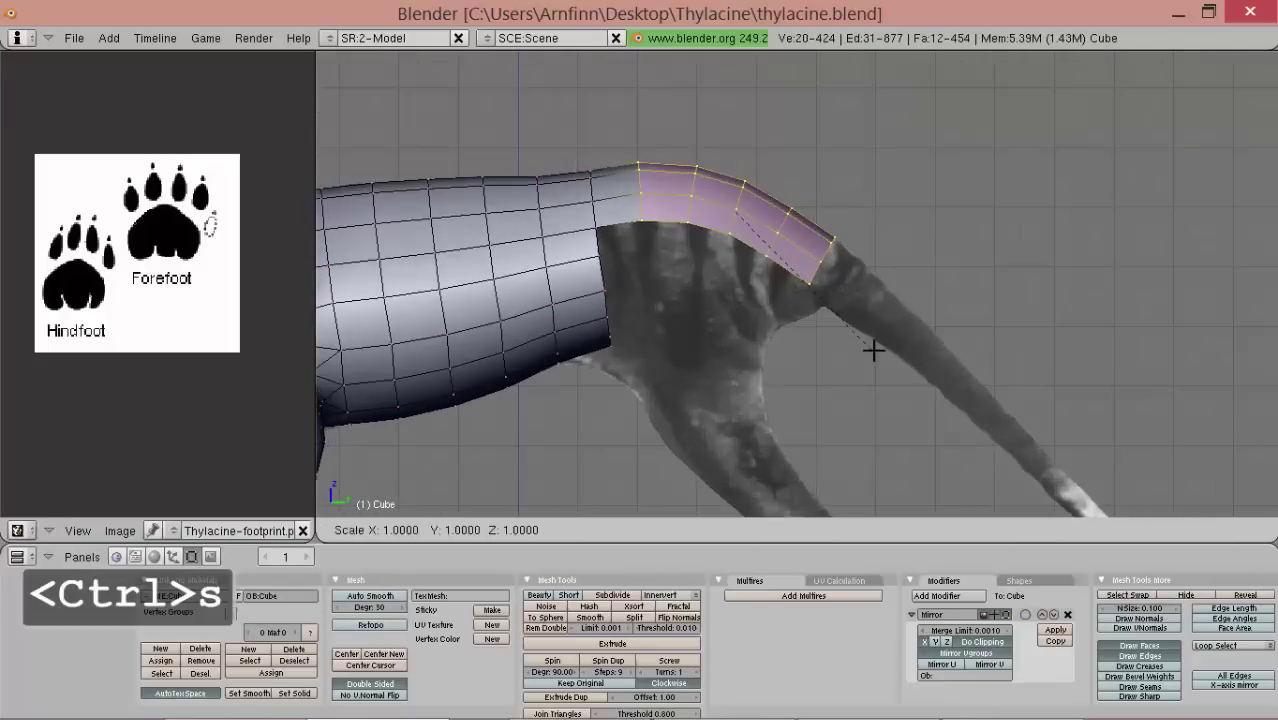
left_click(867, 342)
key("g")
left_click(843, 336)
key("r")
left_click(826, 317)
- Move the strip's open end edge and then the cross edge before it to fit the rump curve
middle_click_drag(826, 317, 830, 250, "ctrl")
right_click(815, 240)
left_click_drag(794, 345, 836, 320, "ctrl")
key("g")
left_click(828, 315)
right_click(762, 216)
left_click_drag(807, 162, 730, 328, "ctrl")
key("g")
left_click(747, 302, "ctrl")
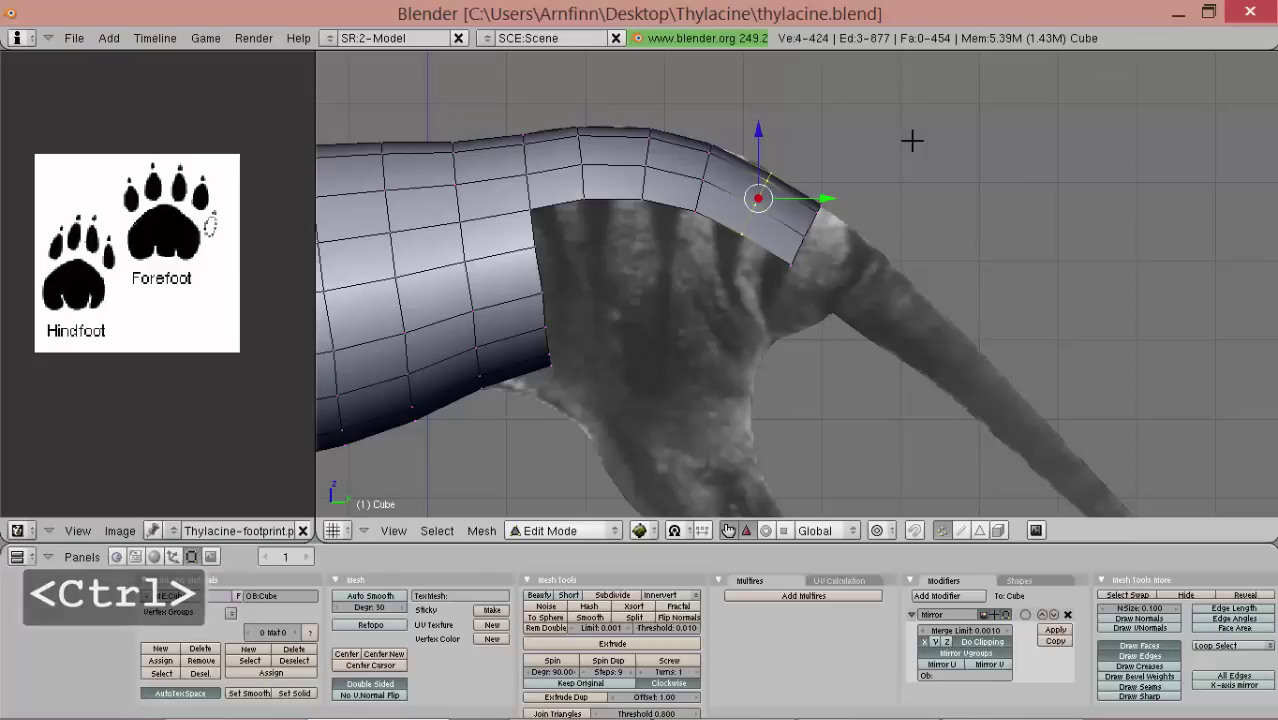
- Grow the selection to the strip's last three sections, move them about 0.01 forward and rotate them slightly
key("ctrl+KP_Add")
key("ctrl+KP_Add")
key("ctrl+KP_Add")
key("g")
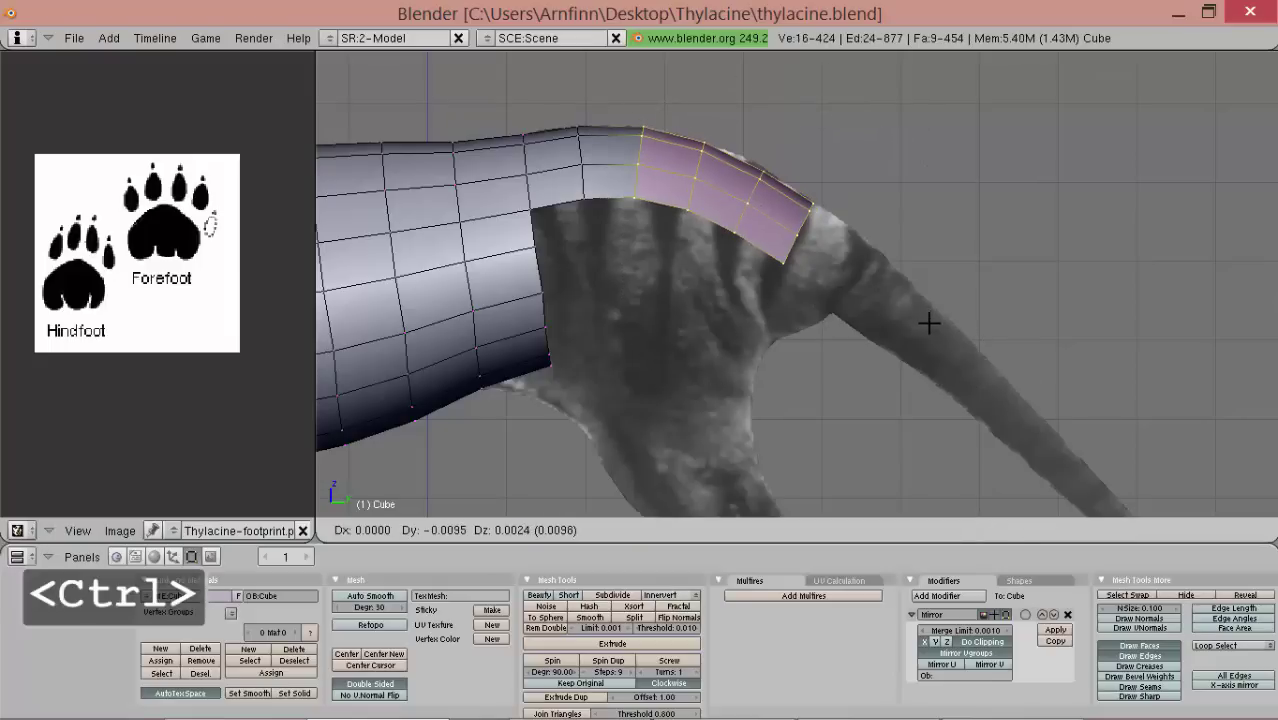
left_click(928, 323)
key("r")
left_click(911, 321)
left_click_drag(911, 321, 911, 307)
left_click(911, 306)
- Extrude the strip's end edge about 0.07 backward and 0.05 down toward the tail, then rotate and reposition it
right_click(799, 234, "alt")
key("e")
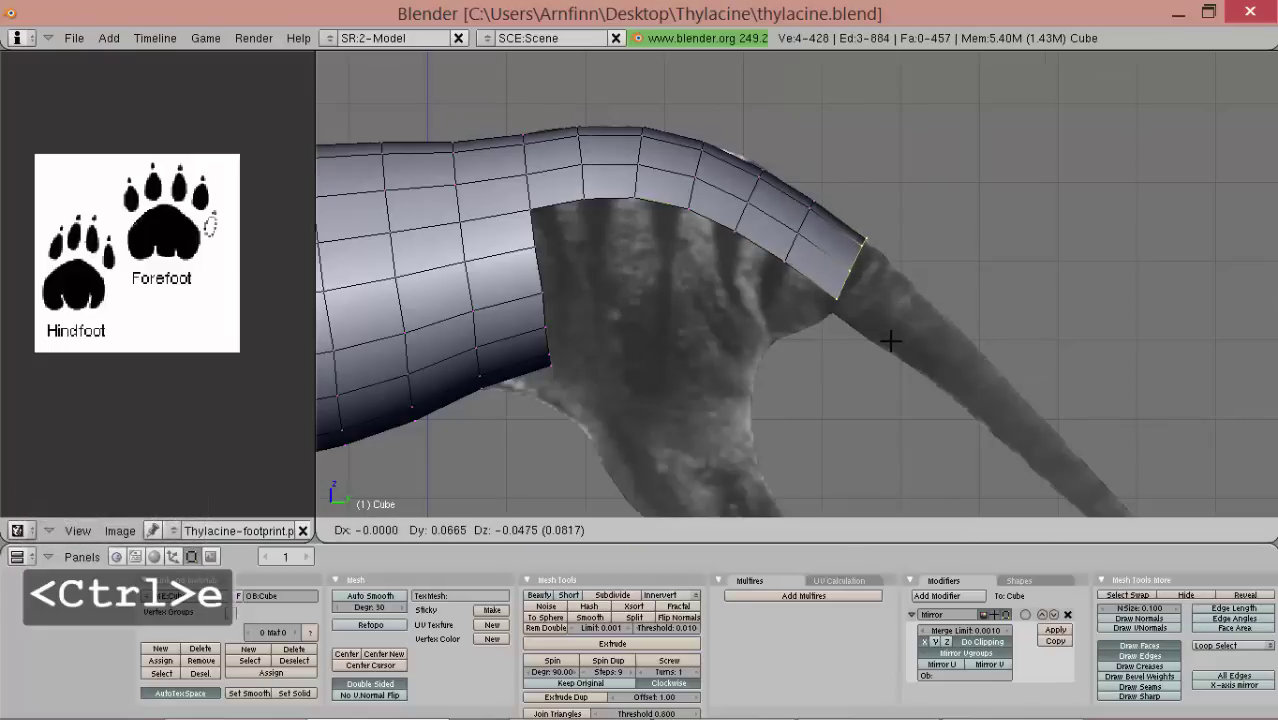
left_click(891, 344)
key("r")
left_click(884, 338)
left_click_drag(884, 338, 877, 344)
key("r")
left_click(941, 342)
key("g")
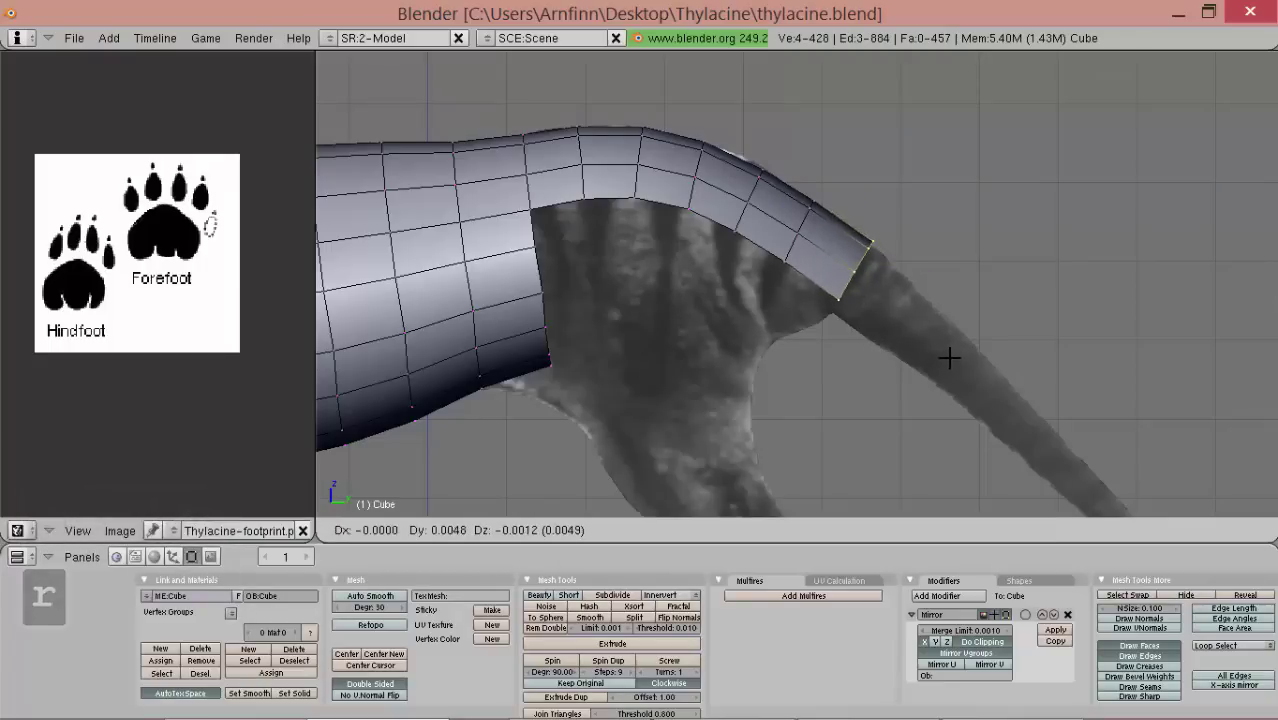
left_click(948, 357)
- Select the cross edge before the strip's last section, move it slightly and rotate it about 1.3 degrees
scroll(845, 310, "up", 2)
right_click(813, 184)
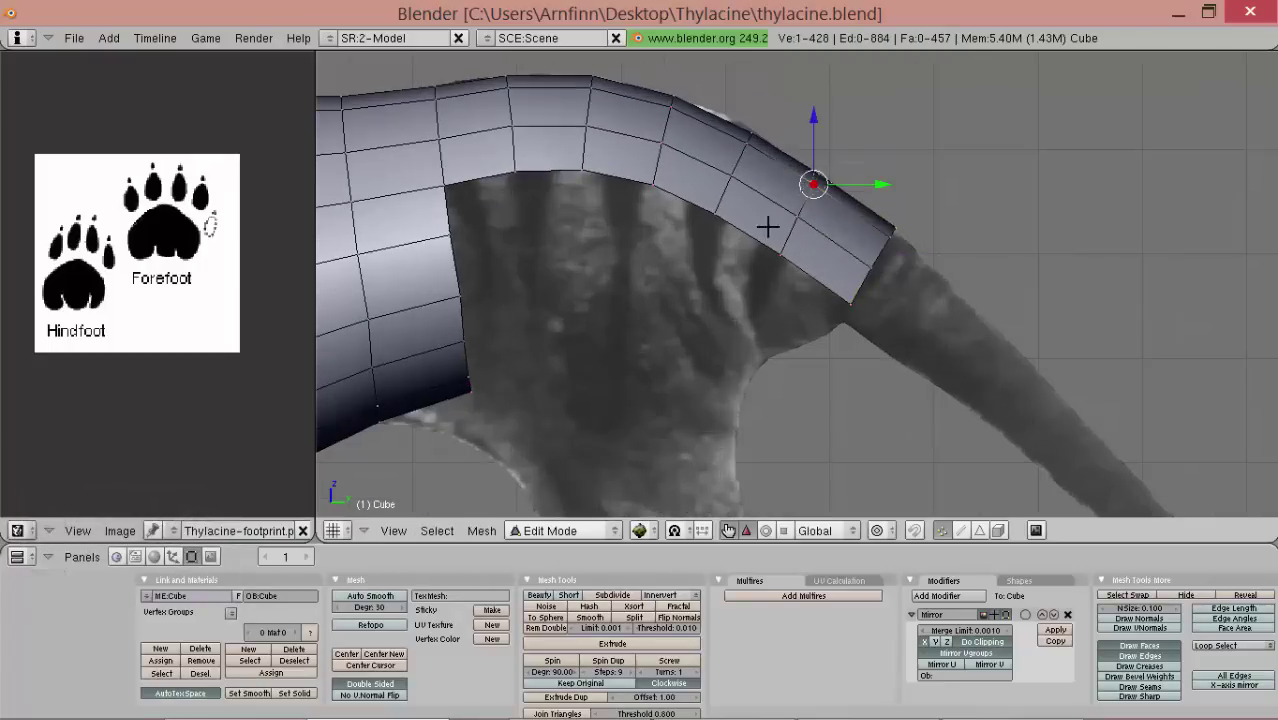
left_click_drag(764, 253, 833, 368, "ctrl")
right_click_drag(833, 368, 836, 372)
key("r")
left_click(832, 374)
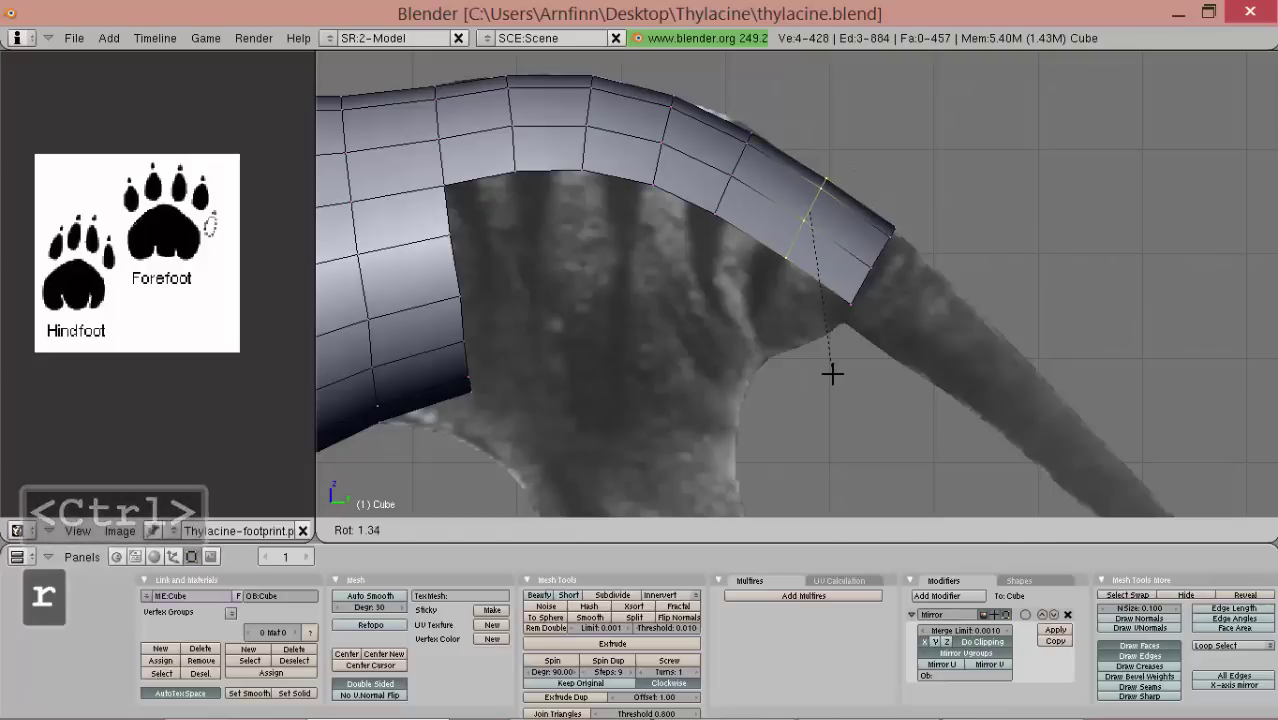
scroll(819, 371, "down", 3)
scroll(762, 302, "up", 3)
right_click(832, 313)
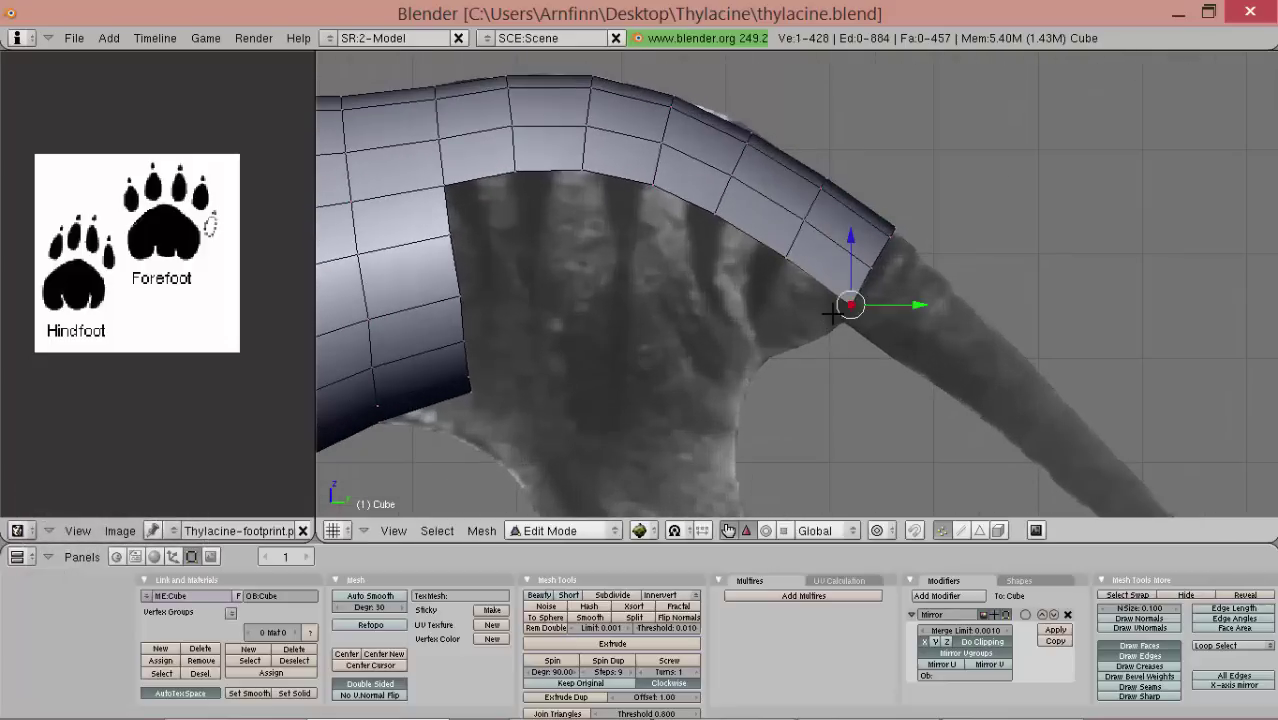
scroll(860, 330, "up", 3)
scroll(870, 360, "down", 2)
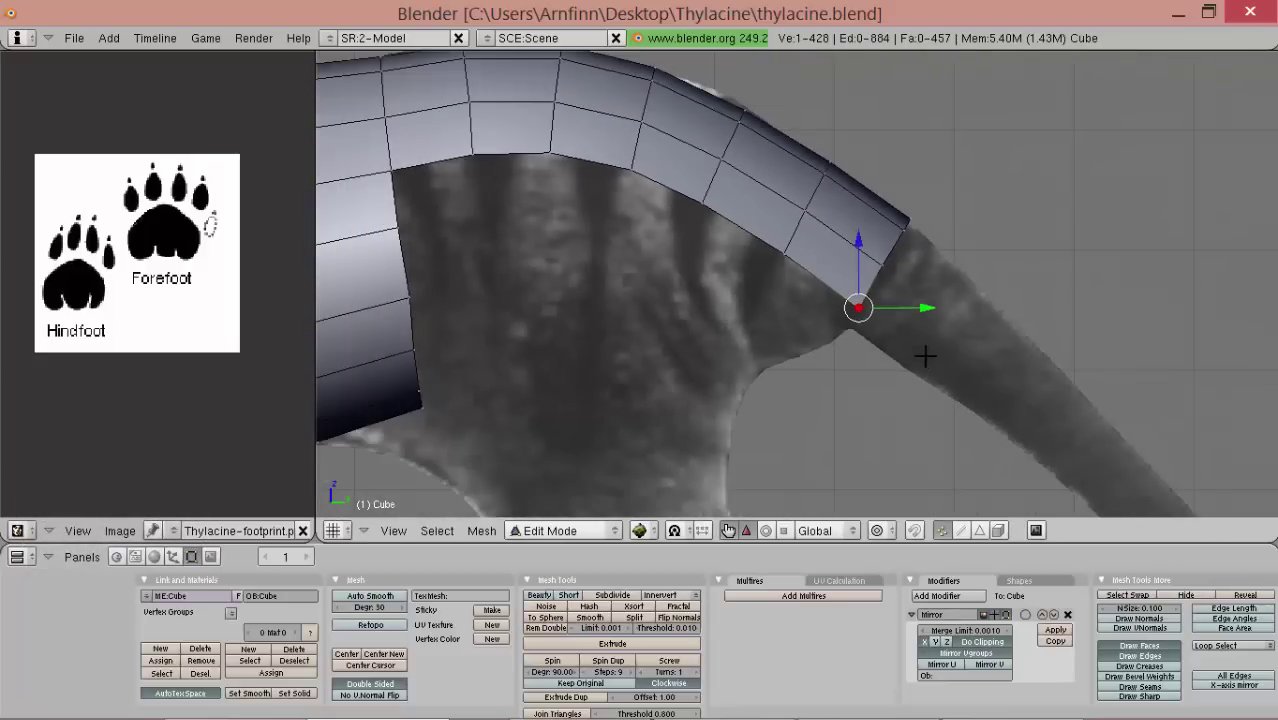
scroll(865, 346, "down", 2)
mouse_move(733, 324)
left_mouse_down("alt+shift")
mouse_move(767, 331)
mouse_move(736, 308)
left_mouse_up("alt+shift")
scroll(767, 339, "up", 1)
scroll(740, 308, "down", 1)
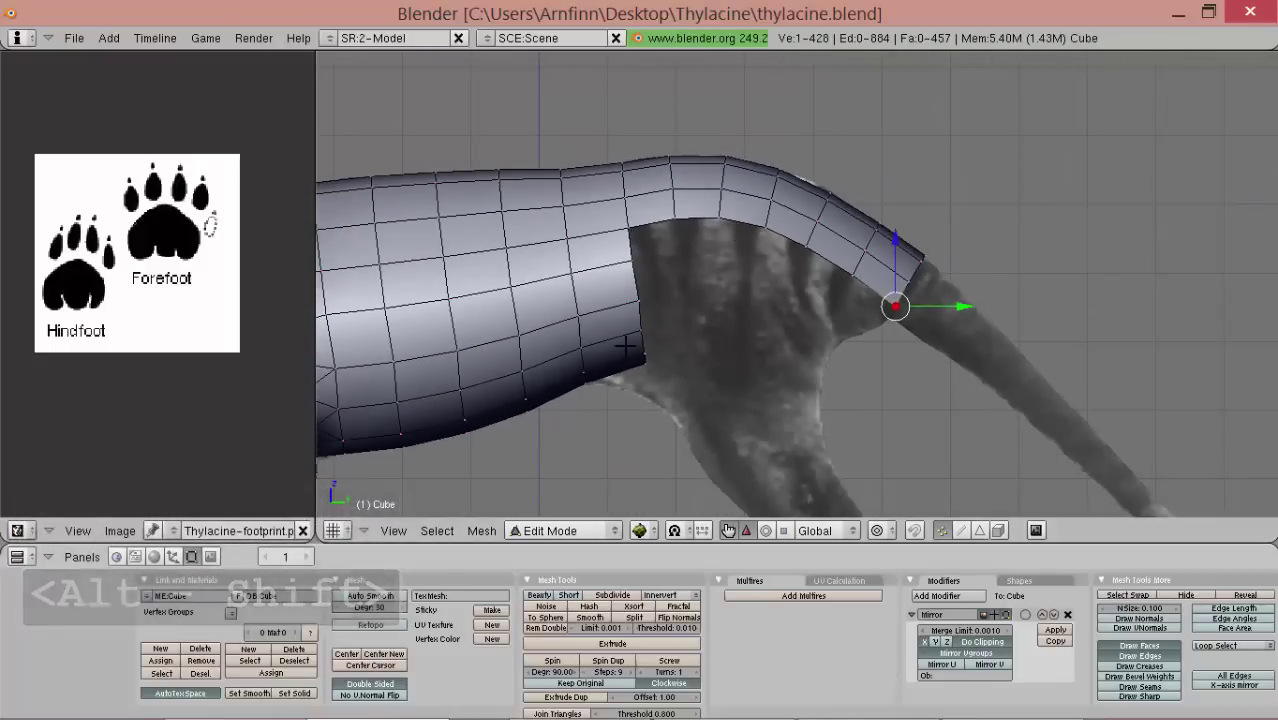
- Move one cross edge midway along the rump strip, then rotate and reposition the cross edge in front of it
scroll(864, 163, "up", 1)
right_click(860, 165)
left_click_drag(795, 188, 833, 322, "ctrl")
key("g")
left_click(838, 326)
right_click(788, 150)
right_click(765, 290, "ctrl")
key("r")
left_click(792, 298)
key("g")
left_click(776, 290)
- Inspect the smooth-shaded body in Object Mode from an orbited view and from the side
key("a")
key("a")
scroll(685, 251, "down", 5)
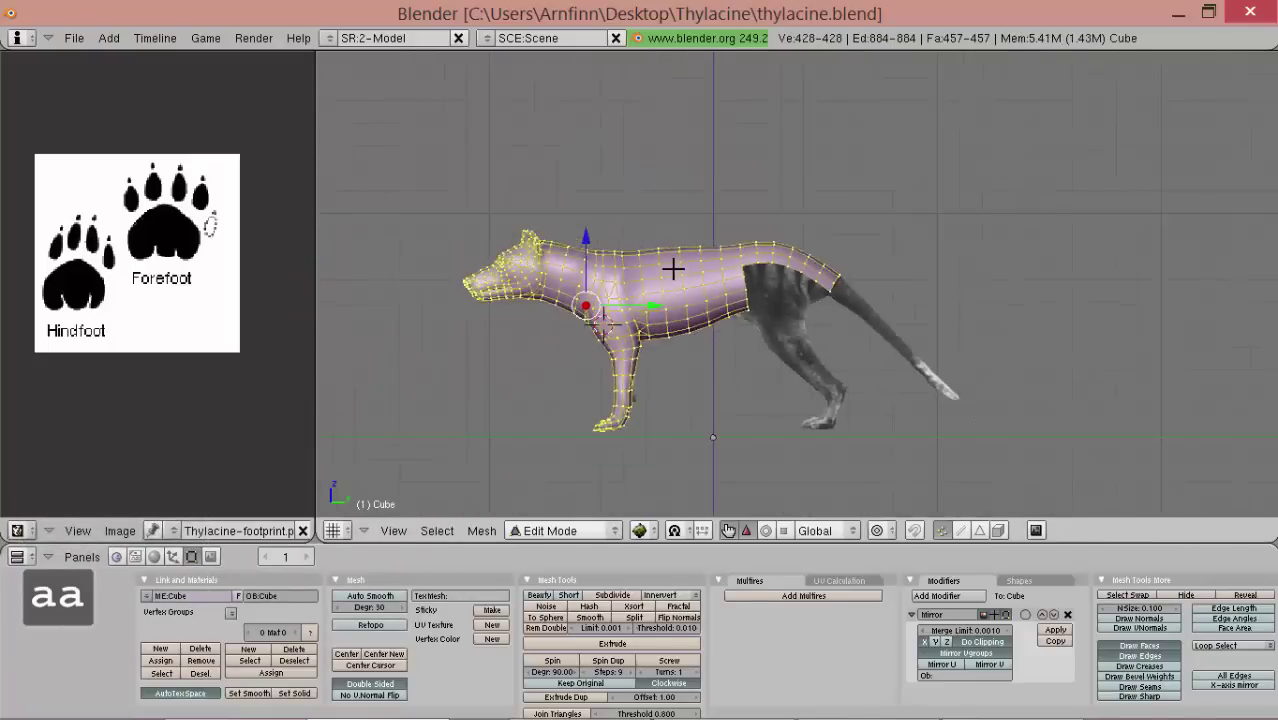
key("Tab")
middle_click_drag(673, 265, 811, 277)
key("Tab")
key("Tab")
key("KP_3")
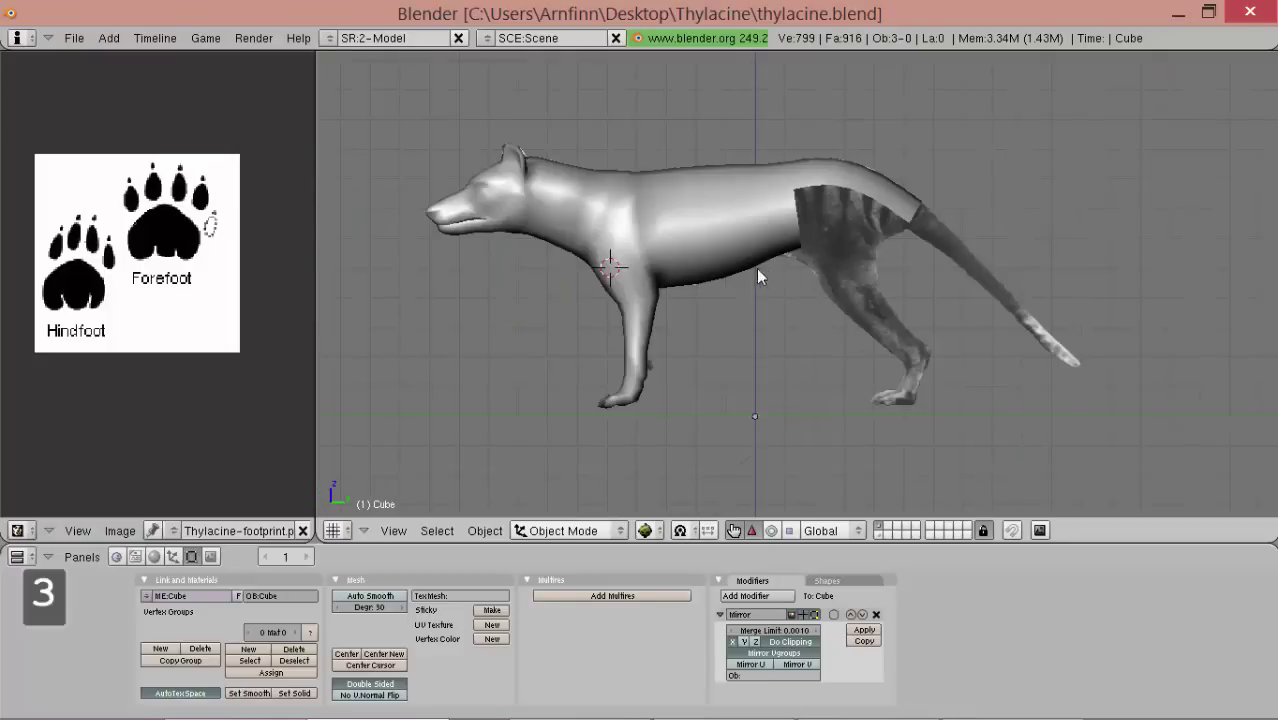
- Return to Edit Mode and set the object's draw type to Wire so the reference image shows through the mesh
scroll(745, 280, "up", 2)
key("Tab")
scroll(864, 291, "up", 4)
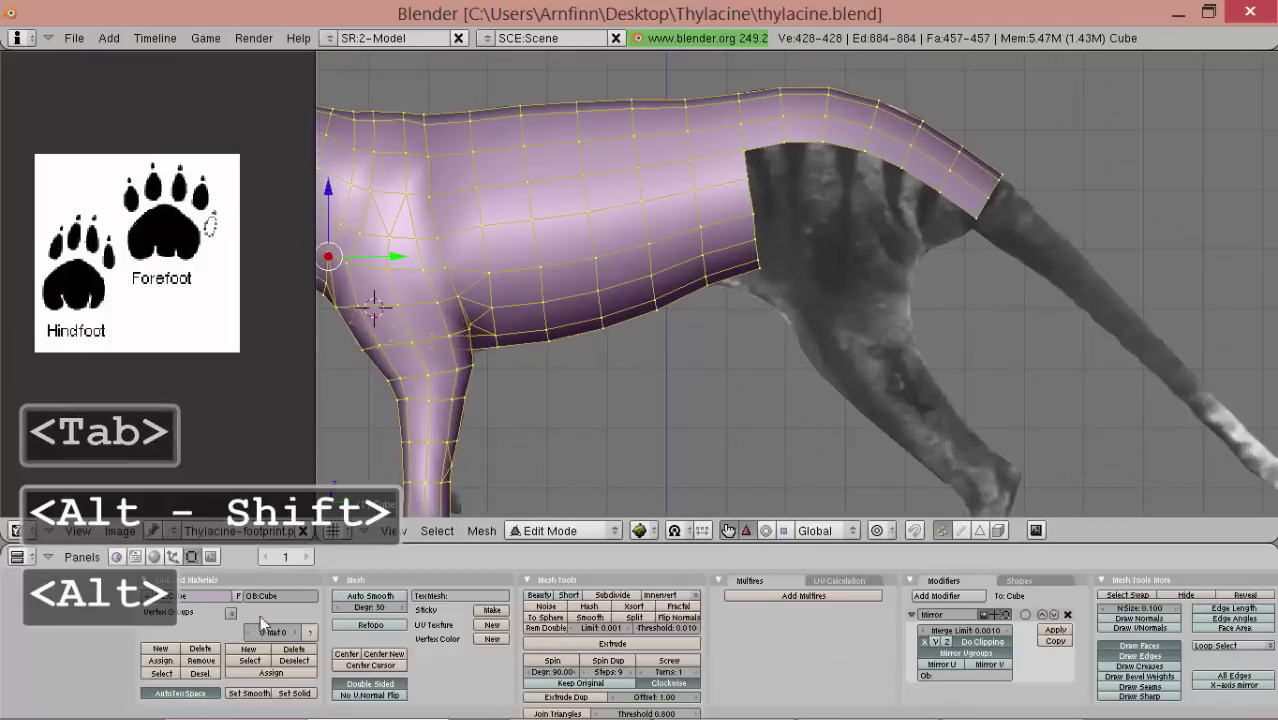
left_click(173, 558)
left_click(557, 663)
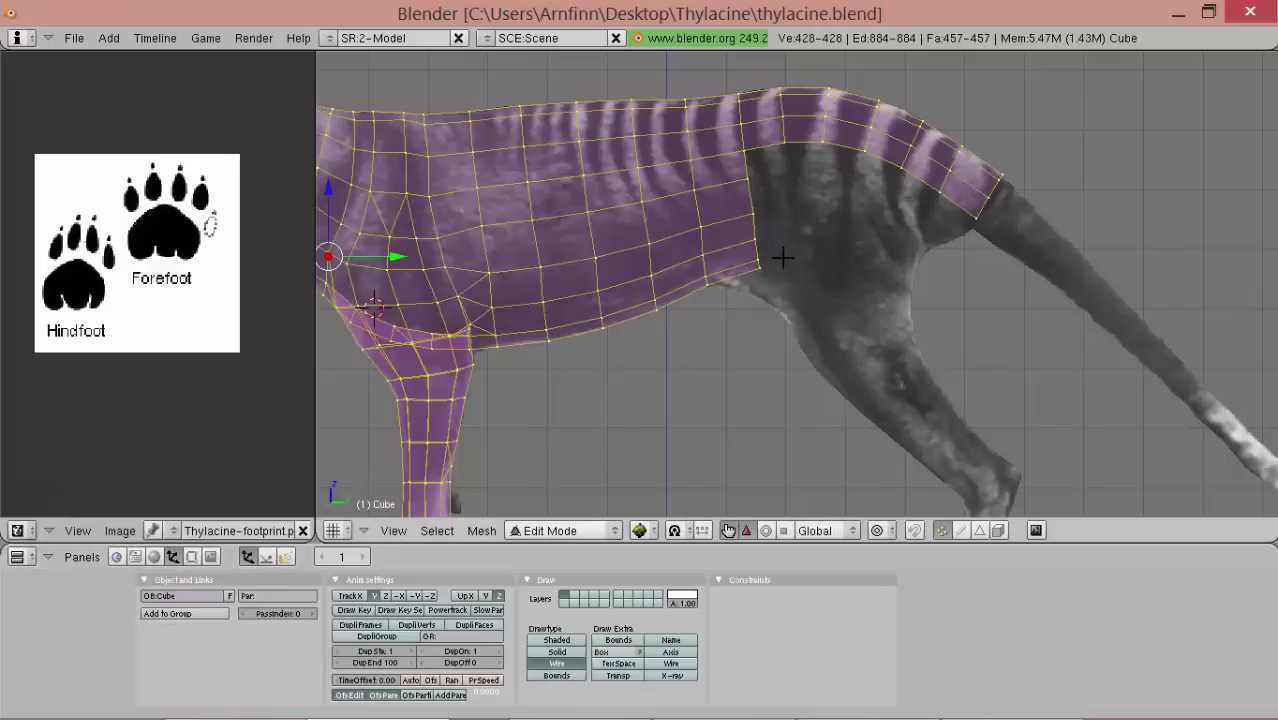
- Delete the five vertices of the torso's open rear edge below the rump strip
left_click_drag(773, 240, 759, 290, "alt+shift")
scroll(758, 290, "up", 1)
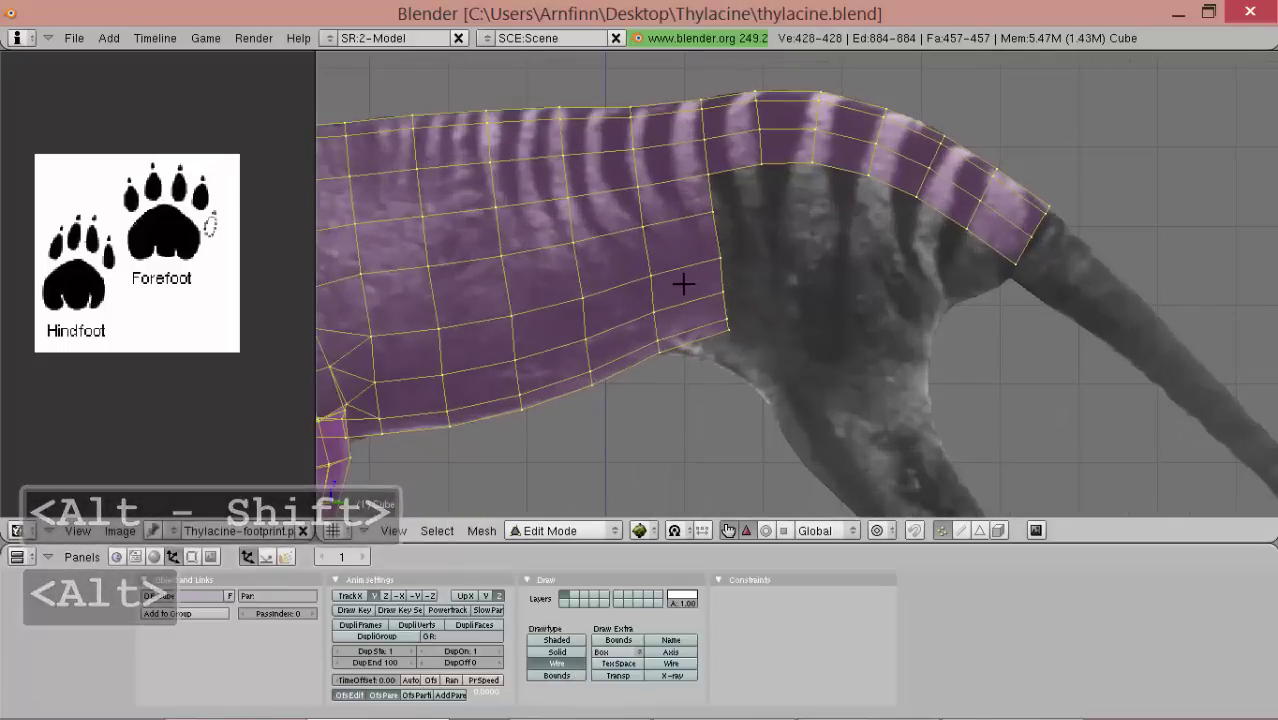
right_click(742, 313)
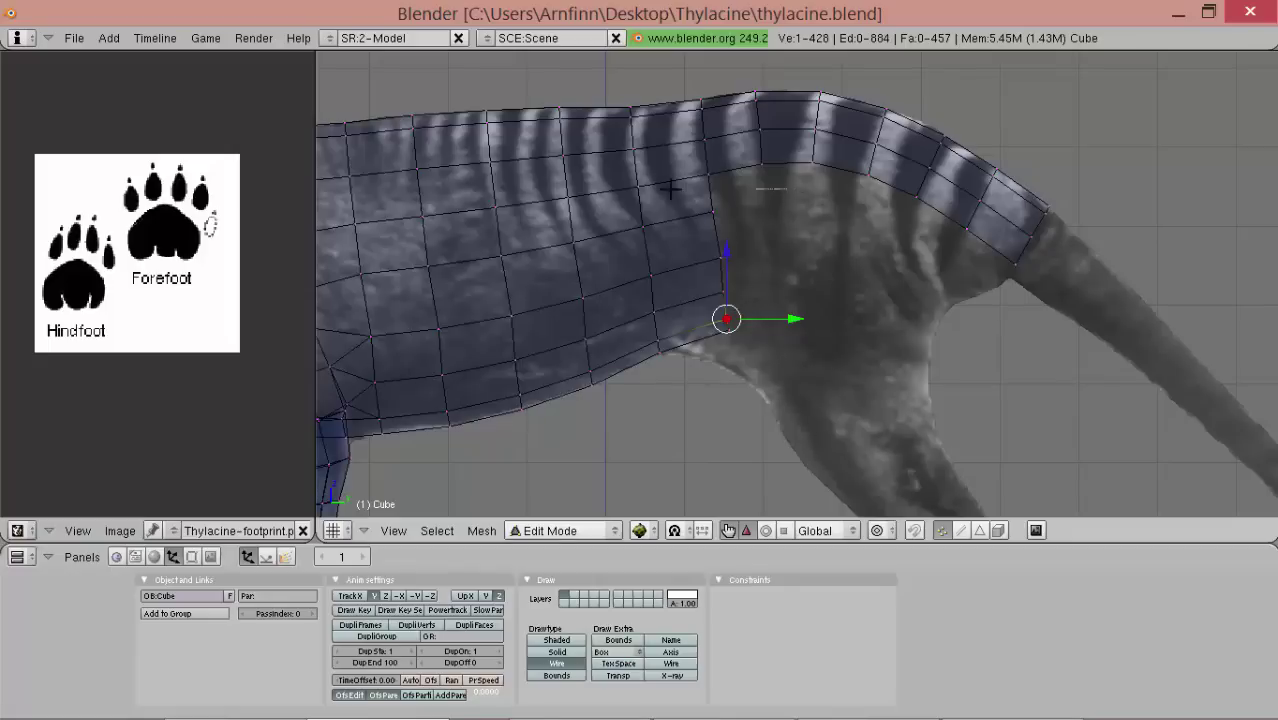
left_click_drag(784, 458, 784, 455, "ctrl")
key("Delete")
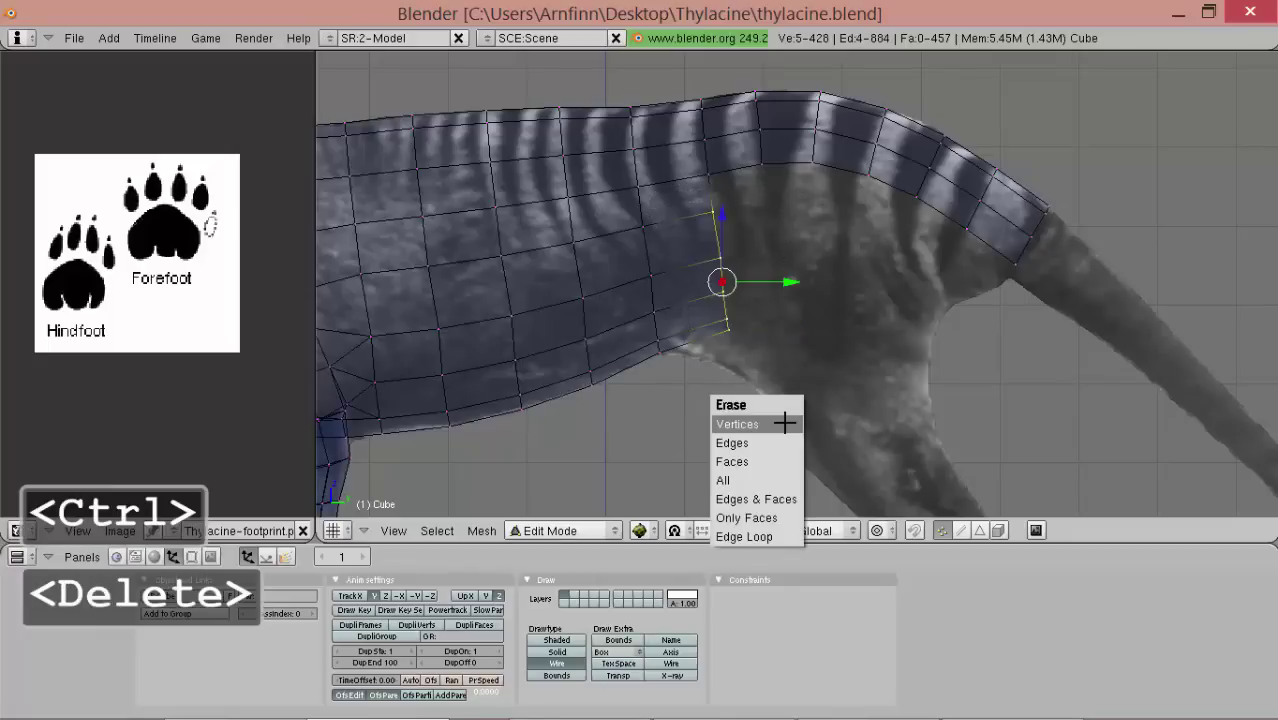
left_click(784, 420)
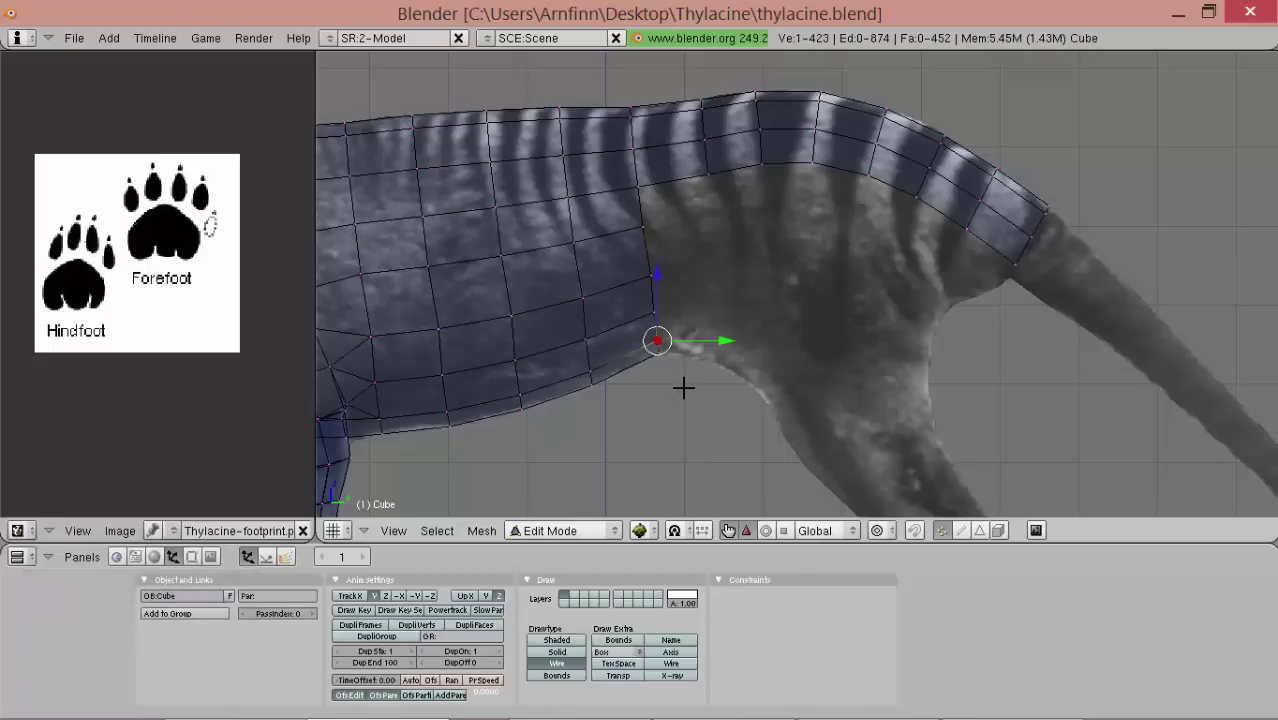
- Lower the torso's bottom rear vertex about 0.01 and extrude it twice along the belly outline toward the hind leg
middle_click_drag(738, 388, 700, 275)
key("3")
key("g")
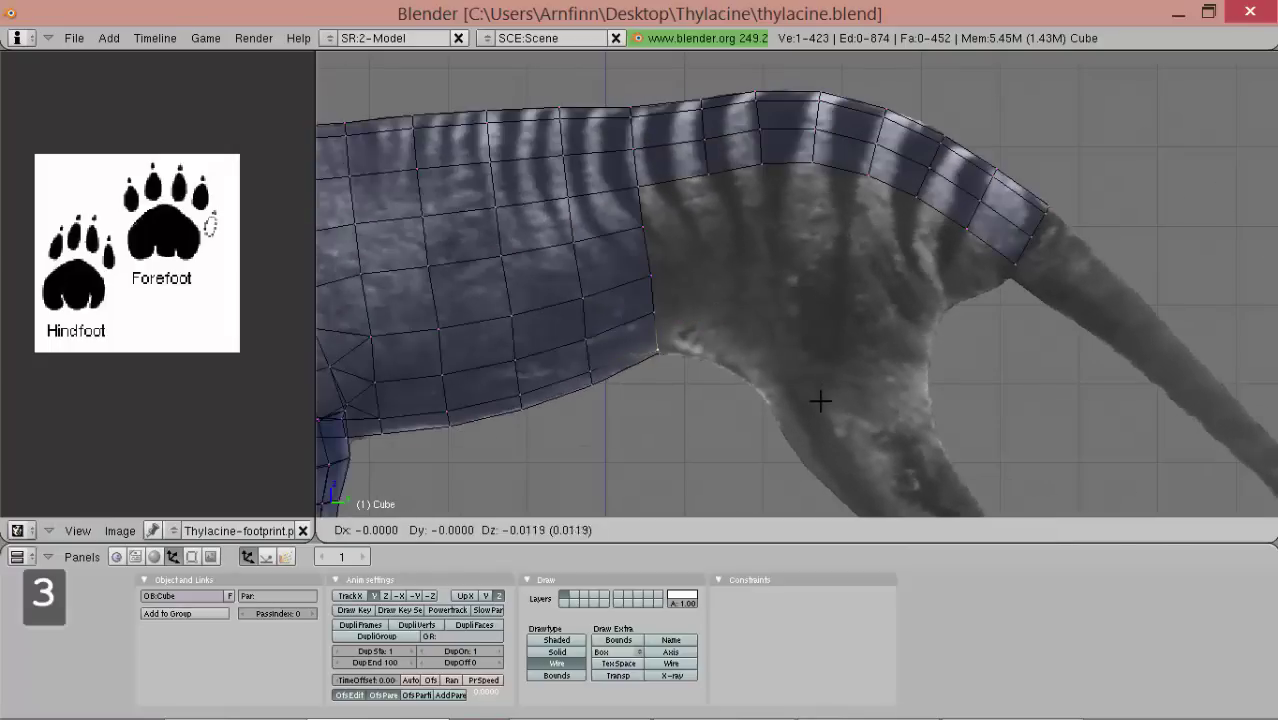
left_click(820, 403)
key("e")
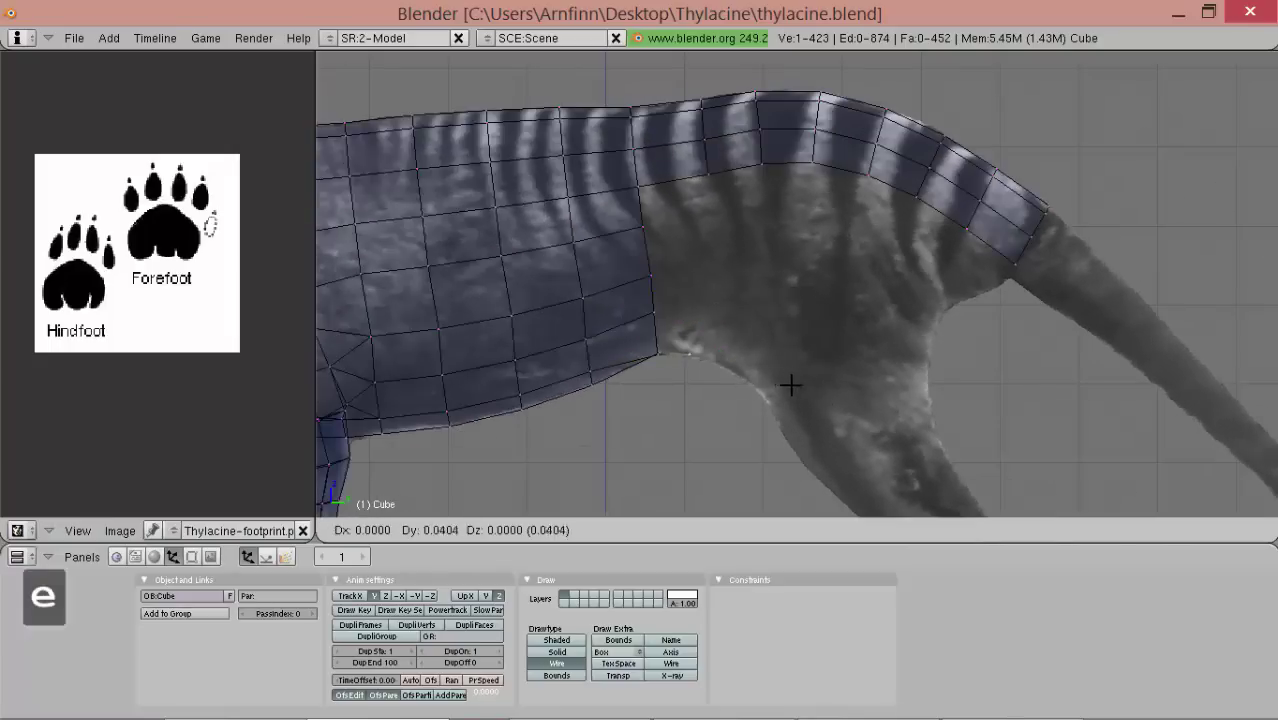
left_click(806, 391)
key("e")
left_click(850, 417)
- Move the vertex just above the torso's bottom rear corner about 0.02 down
scroll(648, 336, "up", 1)
right_click_drag(633, 335, 630, 339)
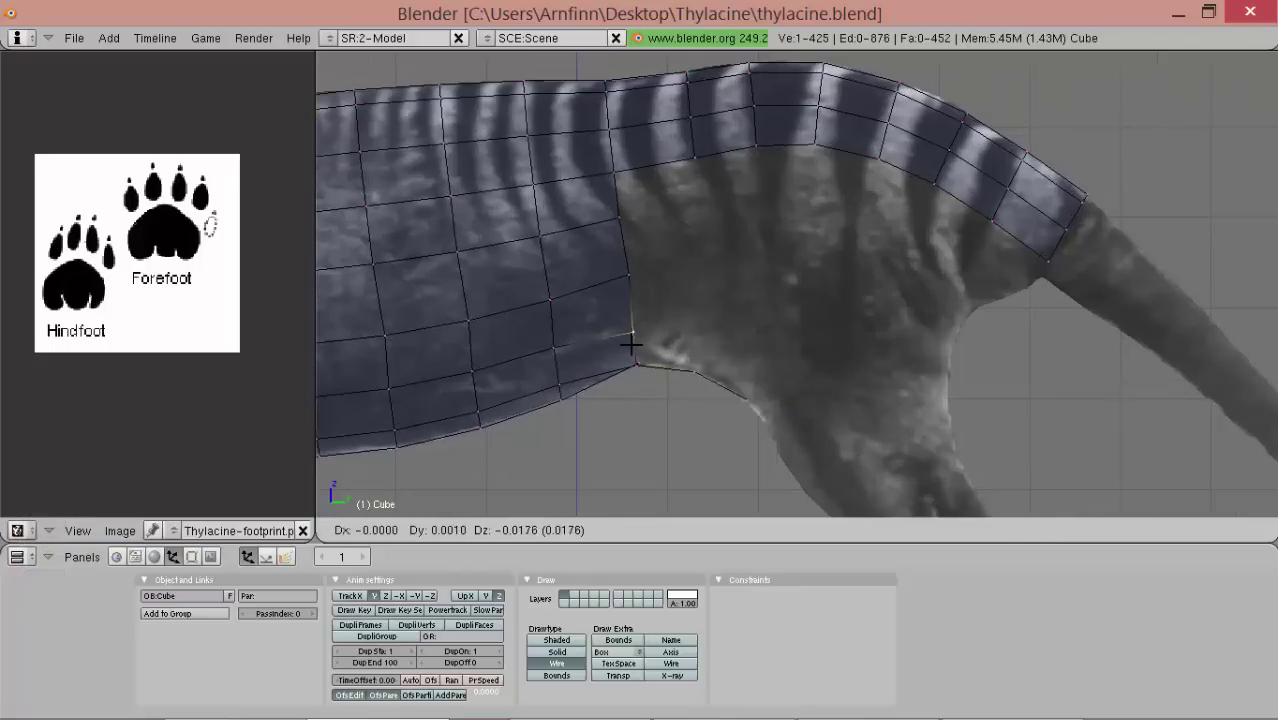
left_click(631, 343)
scroll(685, 338, "down", 1)
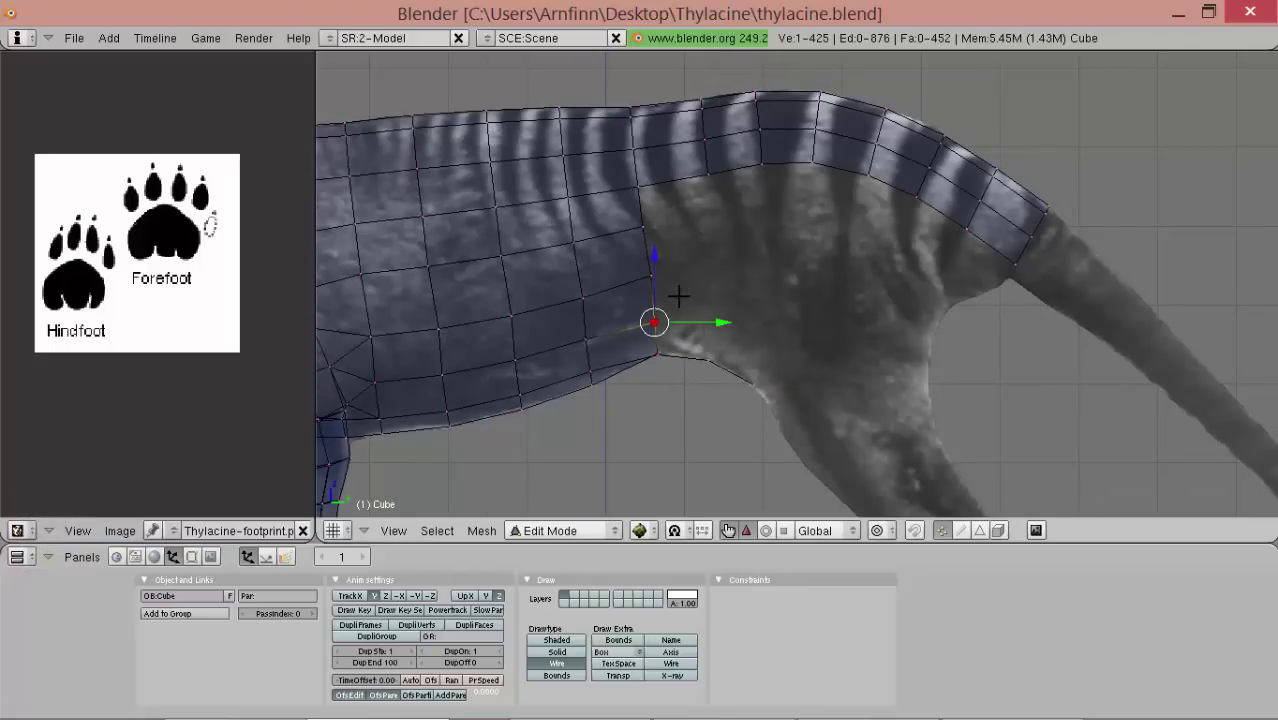
- Extrude the torso's rear edge segment above the belly backward, then scale and rotate the new edge
key("shift+e")
left_click(727, 320)
left_click(770, 334)
key("s")
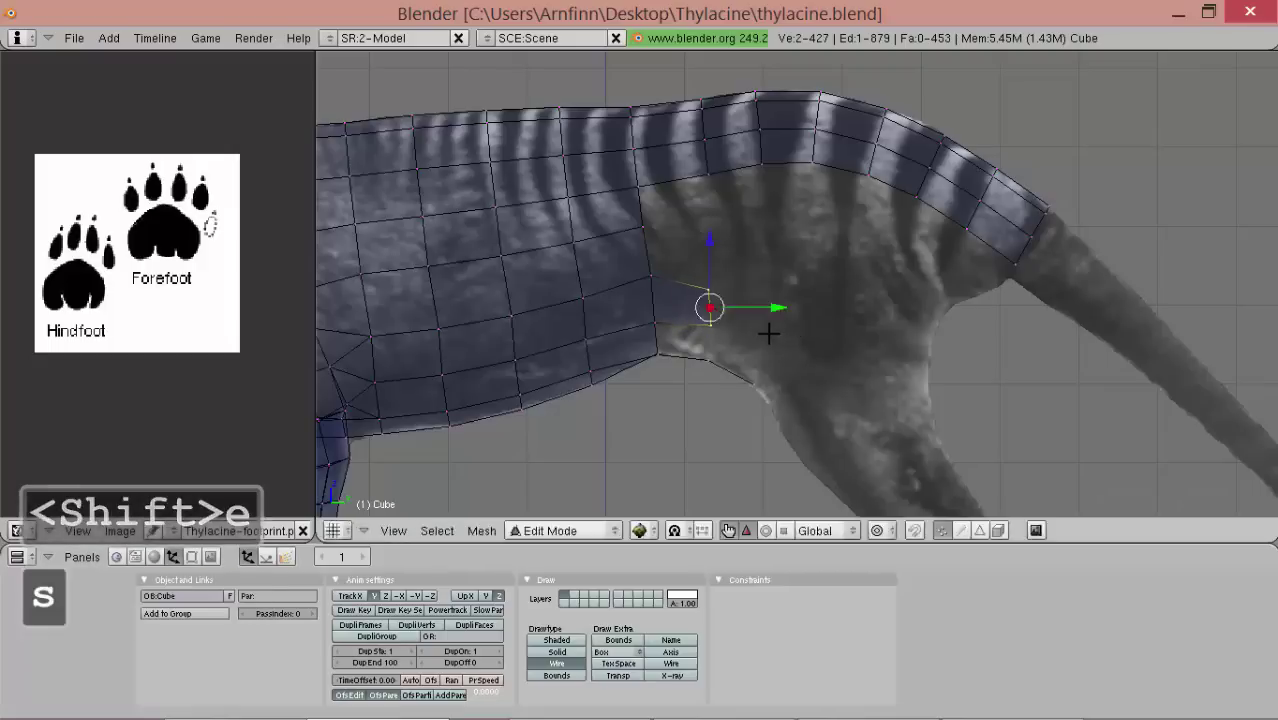
key("r")
left_click(768, 360)
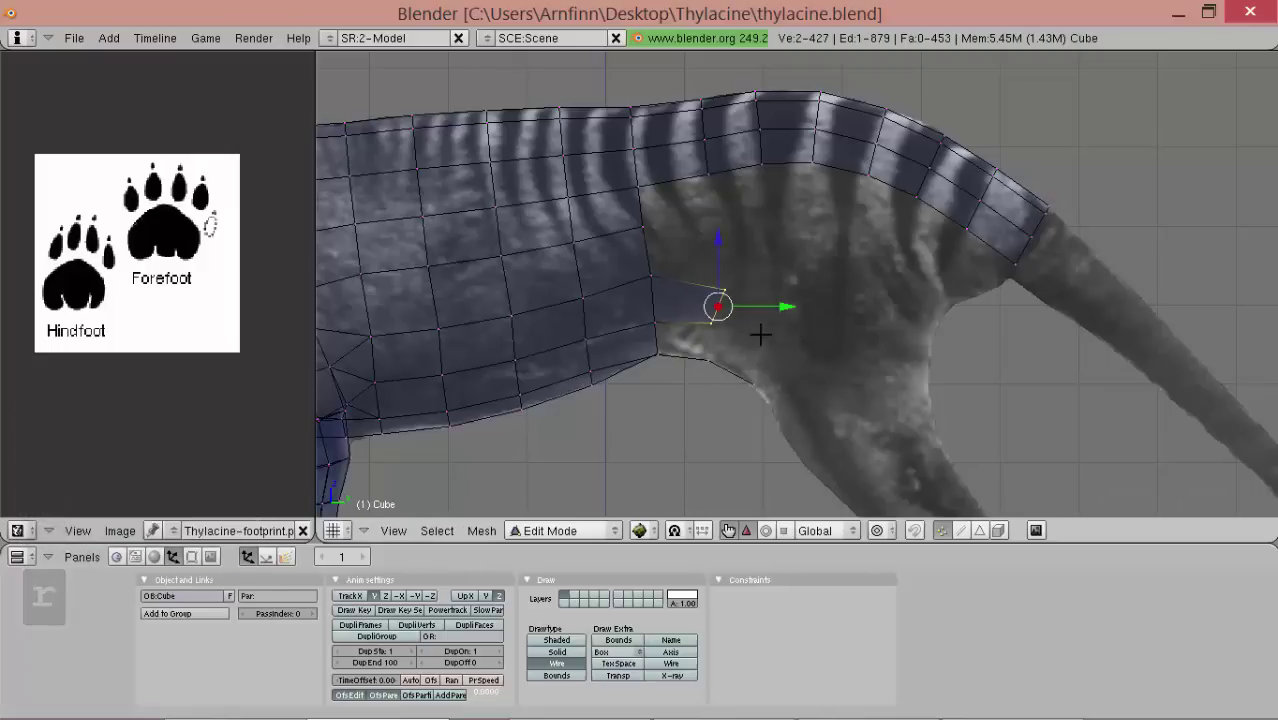
- Extrude the flank strip's end edge down toward the thigh, scale, rotate and move it, and adjust the cross edge before it
key("e")
key("s")
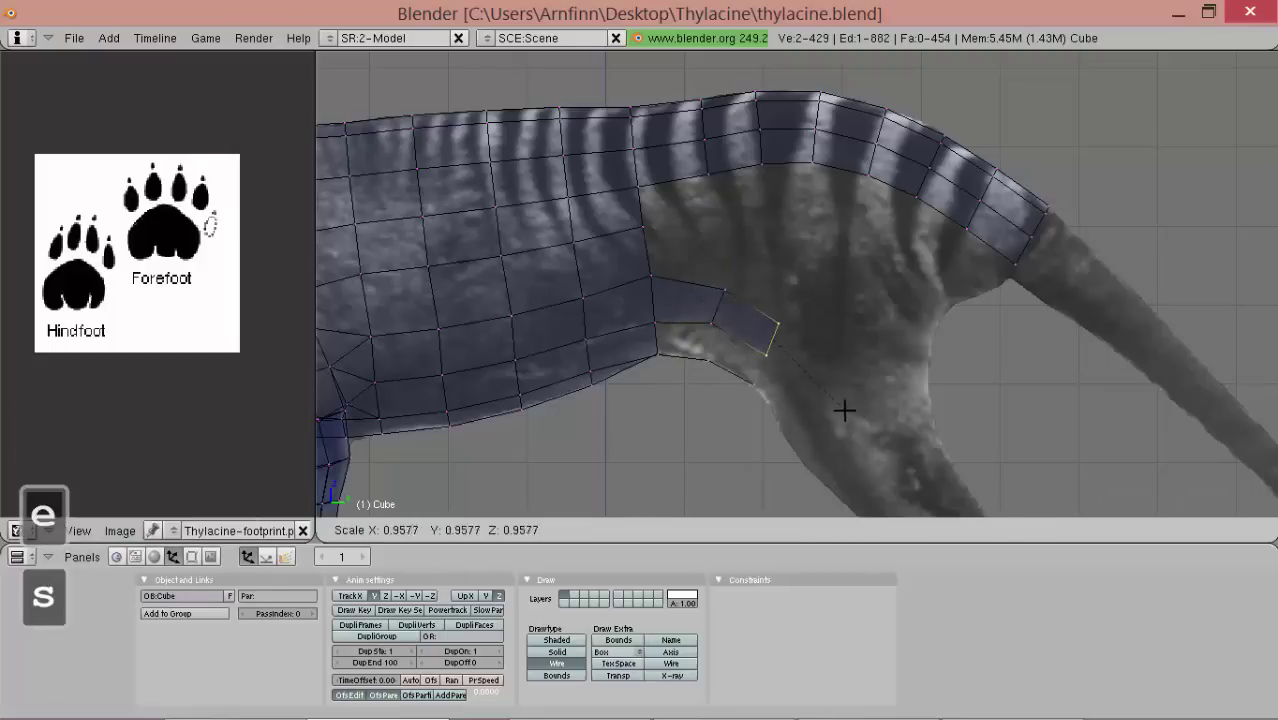
key("r")
left_click(803, 408)
key("g")
left_click(803, 422)
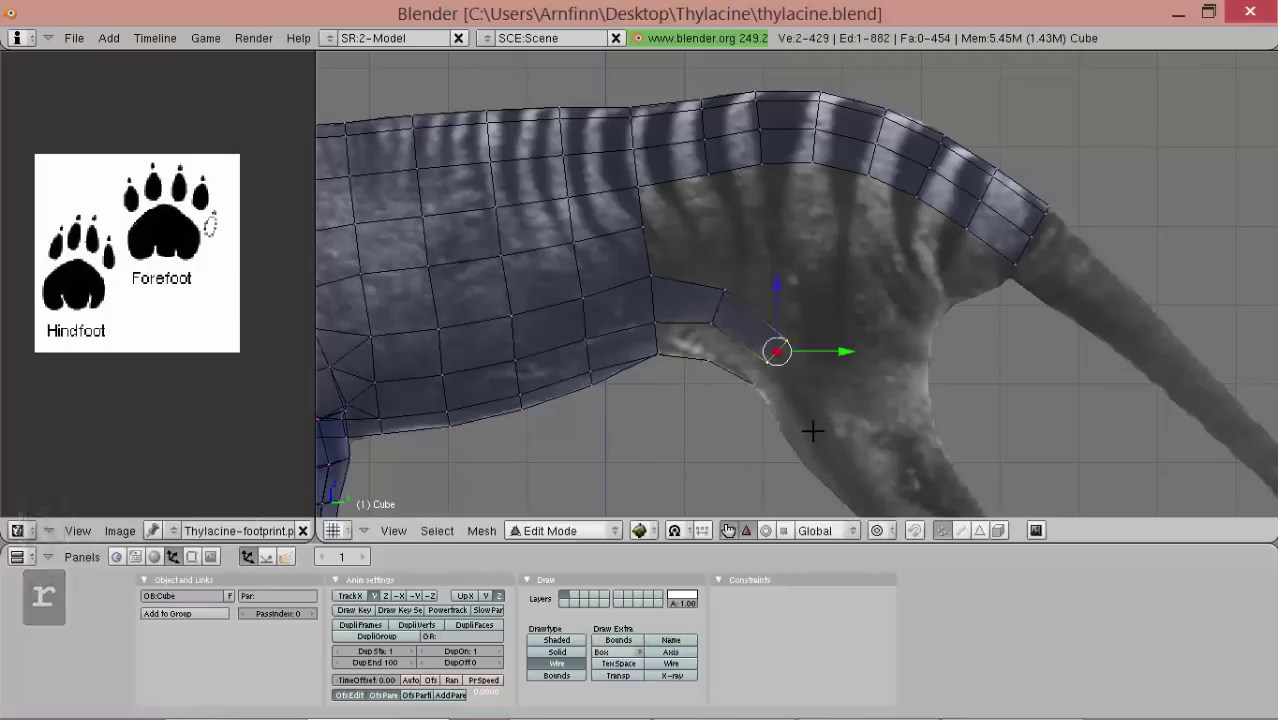
right_click(728, 318, "shift")
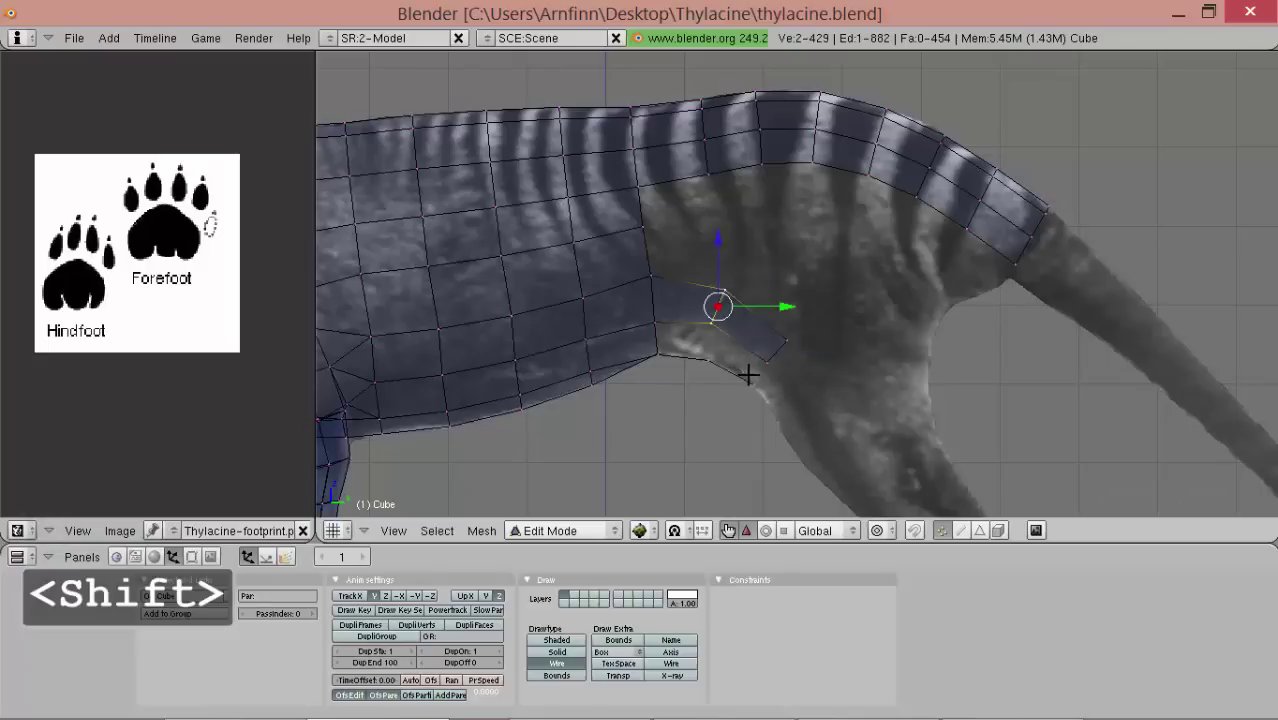
- Extrude one lower edge segment of the rump strip about 0.06 downward over the thigh, then scale and reposition it
right_click(655, 236)
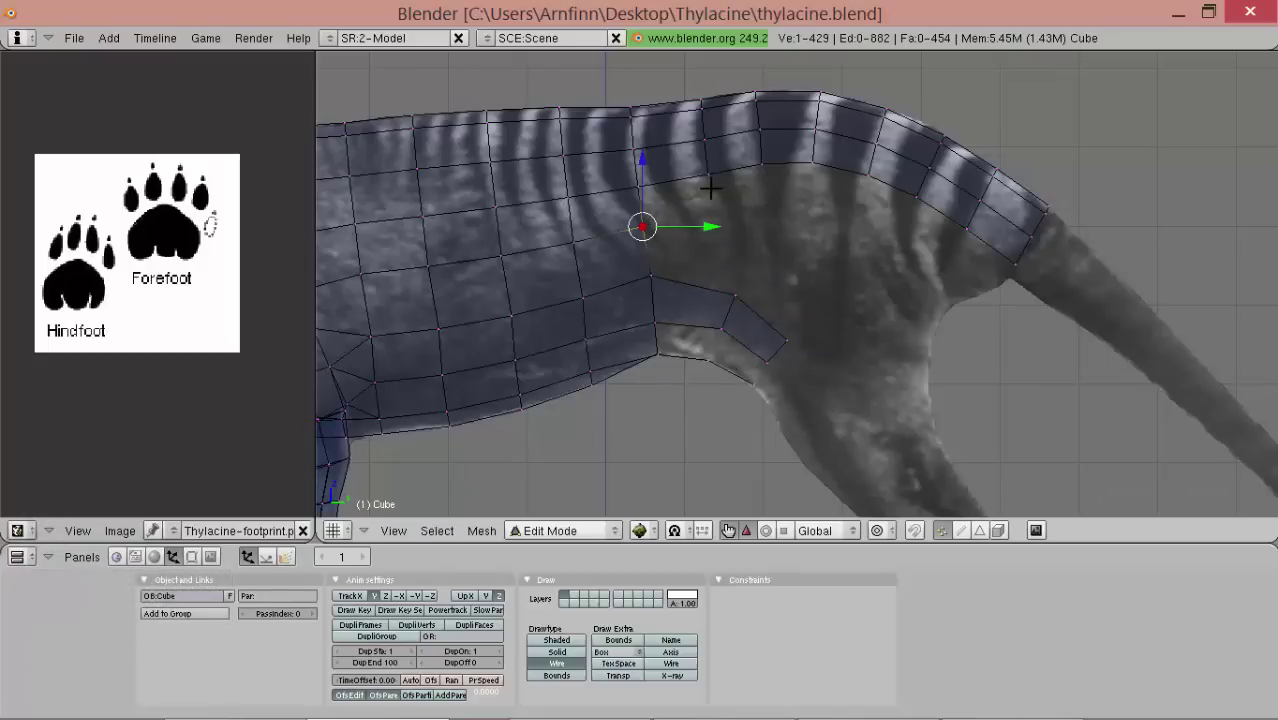
key("shift+e")
left_click(807, 196)
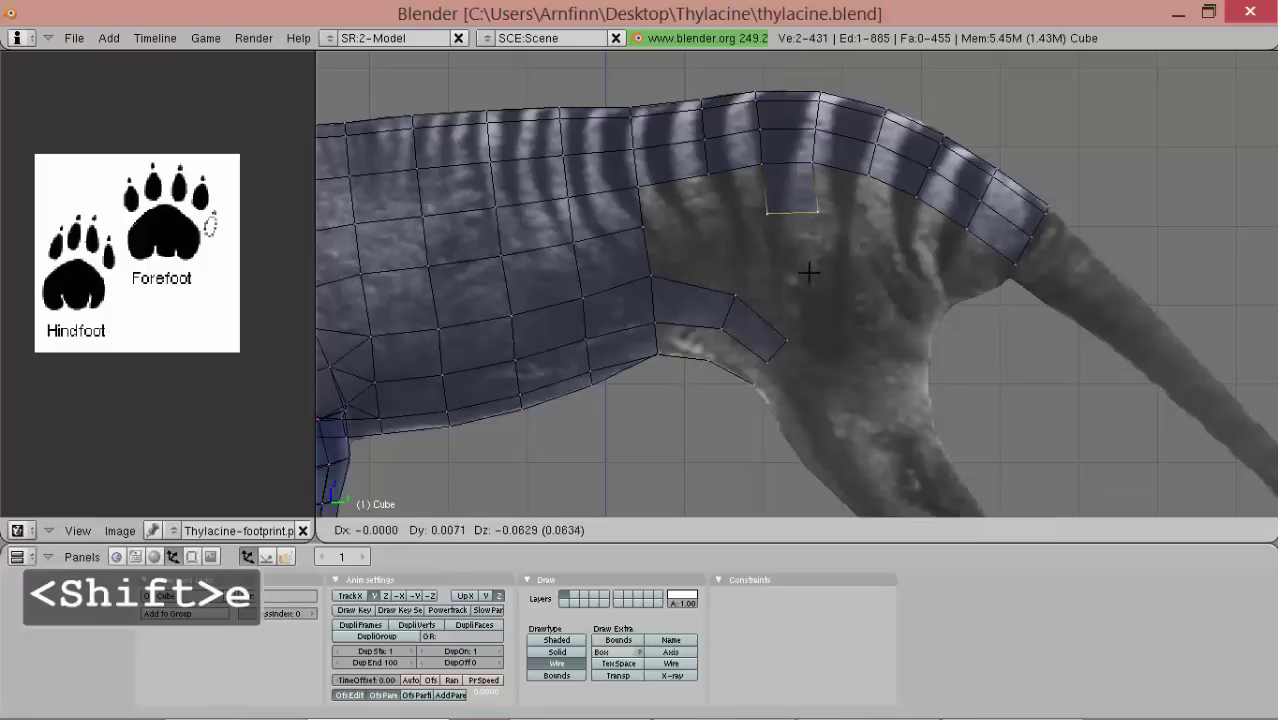
key("s")
left_click(807, 269)
left_click_drag(807, 269, 823, 271)
left_click(821, 261)
- Extrude the thigh strip's lower edge further down and backward, then rotate it to follow the leg
key("e")
left_click(822, 267)
left_click(837, 333)
key("r")
right_click(838, 316)
left_click_drag(838, 308, 838, 304)
left_click(840, 296)
- Select the cross edge between the thigh strip's two faces, then scale and rotate it to even out the bend
key("shift")
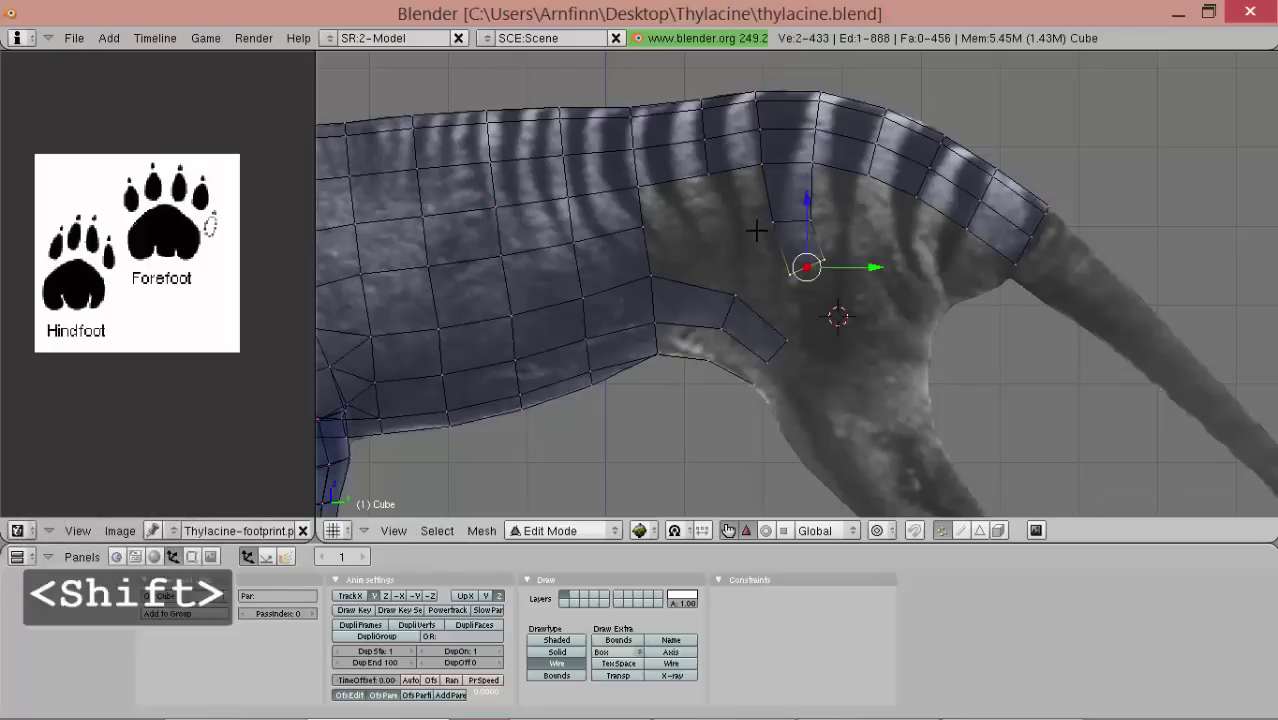
right_click(776, 228, "shift")
key("shift")
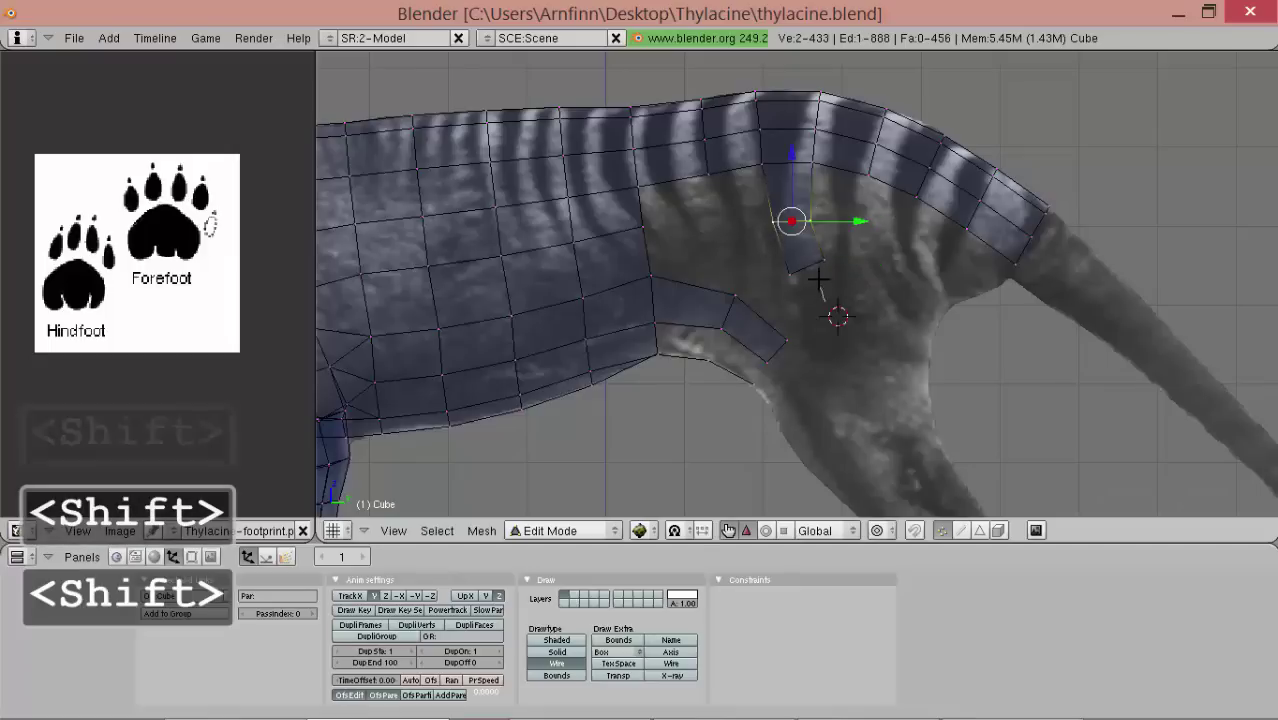
key("s")
key("r")
left_click(832, 271)
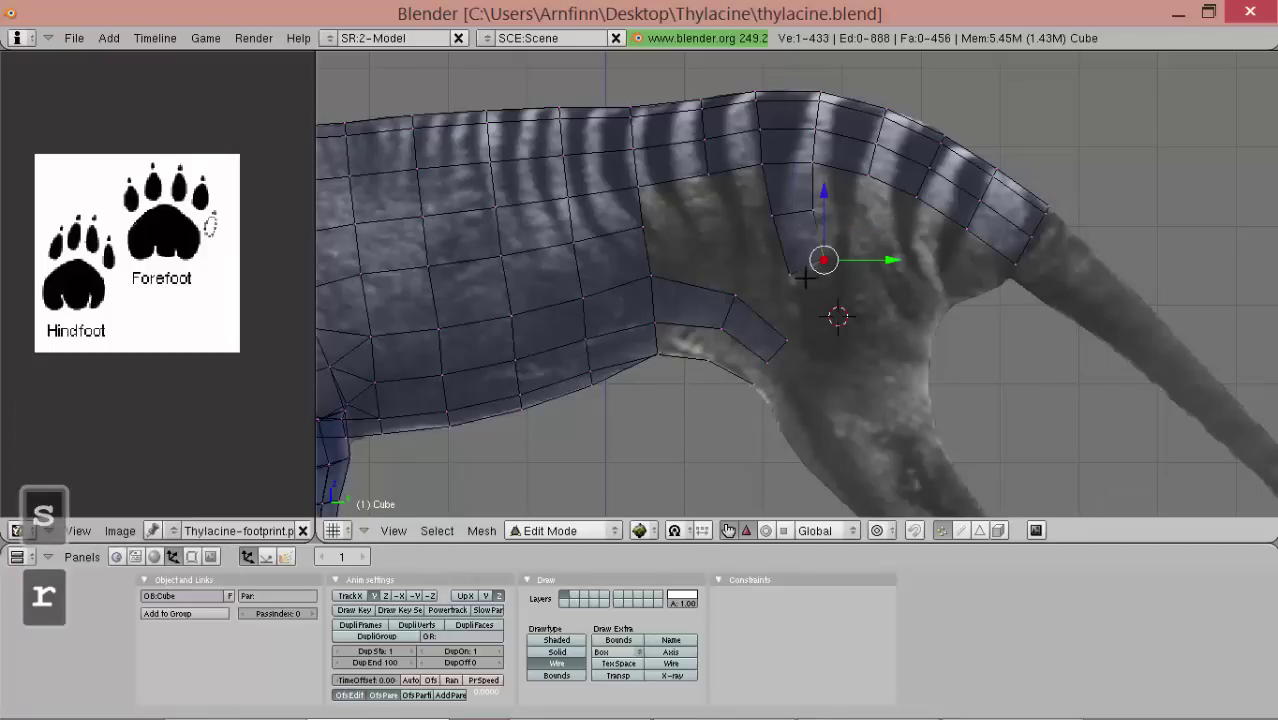
- Extrude the thigh strip's lower edge one more face downward, then scale and rotate the new edge
key("shift")
right_click_drag(792, 285, 796, 294)
left_click(799, 289)
right_click(824, 277, "shift")
key("e")
left_click(820, 303)
key("s")
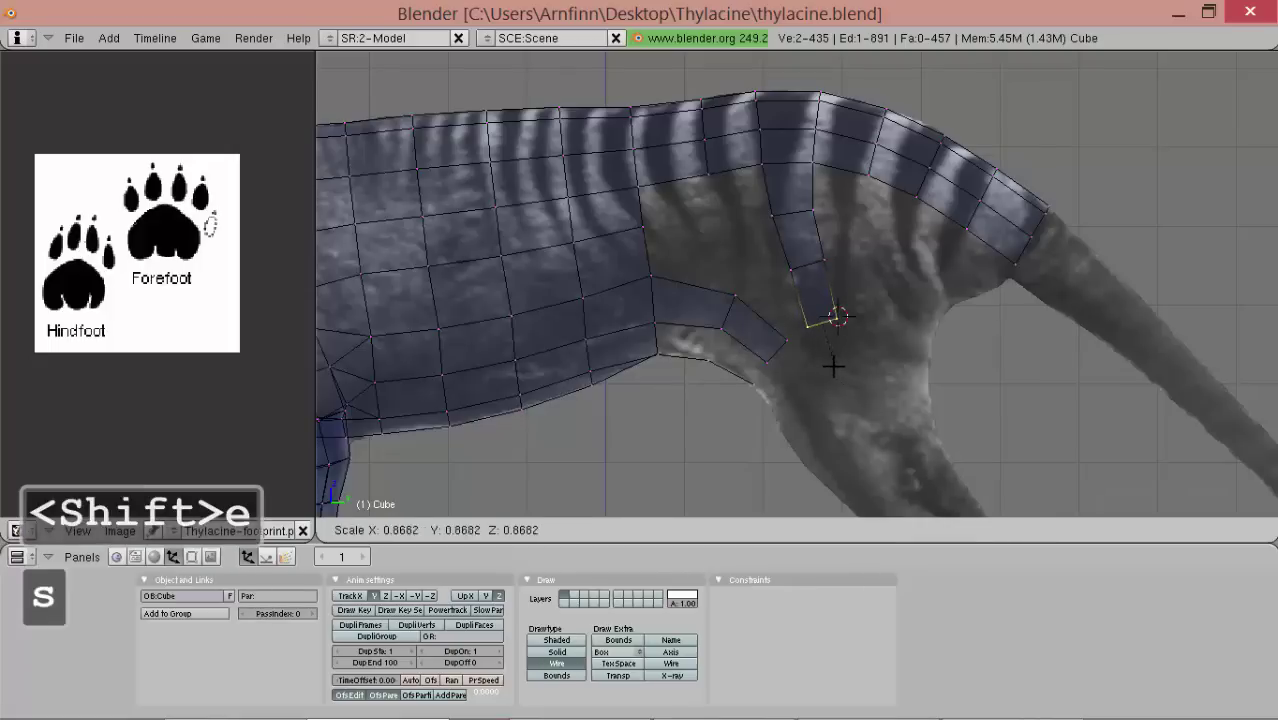
key("r")
left_click(828, 367)
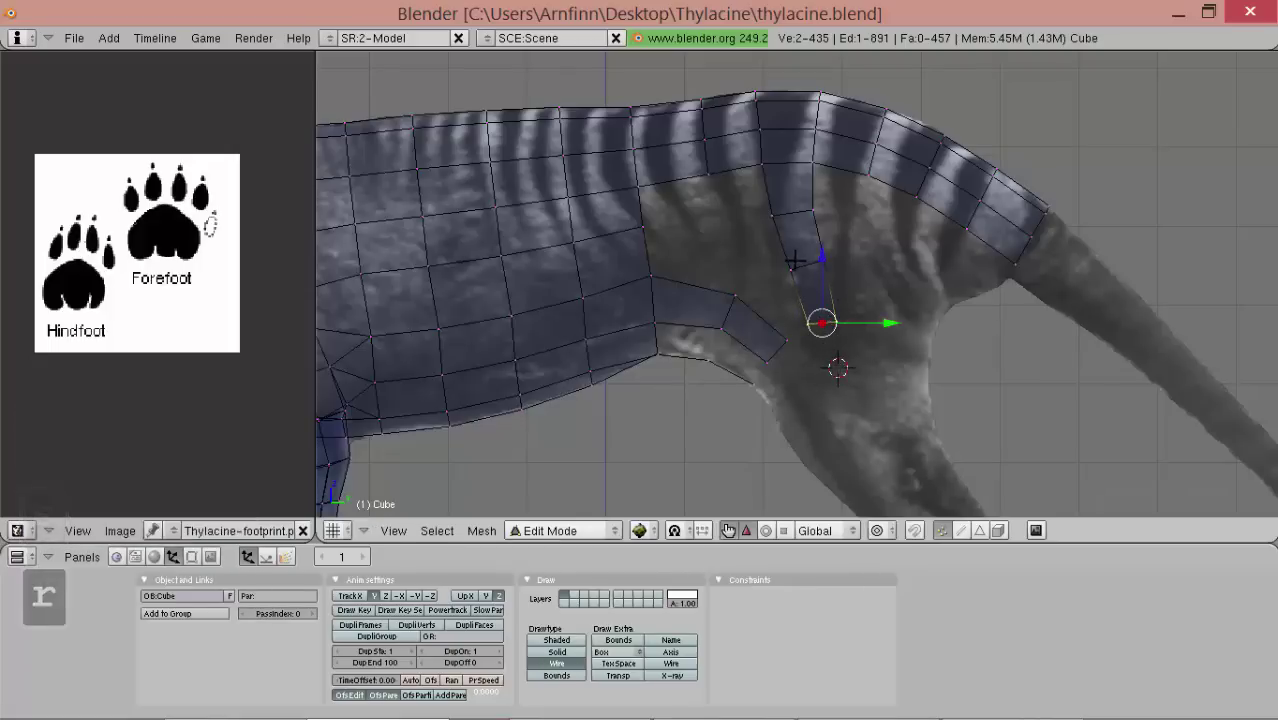
- Reposition the thigh strip's lower vertices and fill a face joining the strip to the flank strip
right_click_drag(833, 270, 821, 336, "shift")
left_click(851, 345)
left_click(824, 350)
left_click(818, 334)
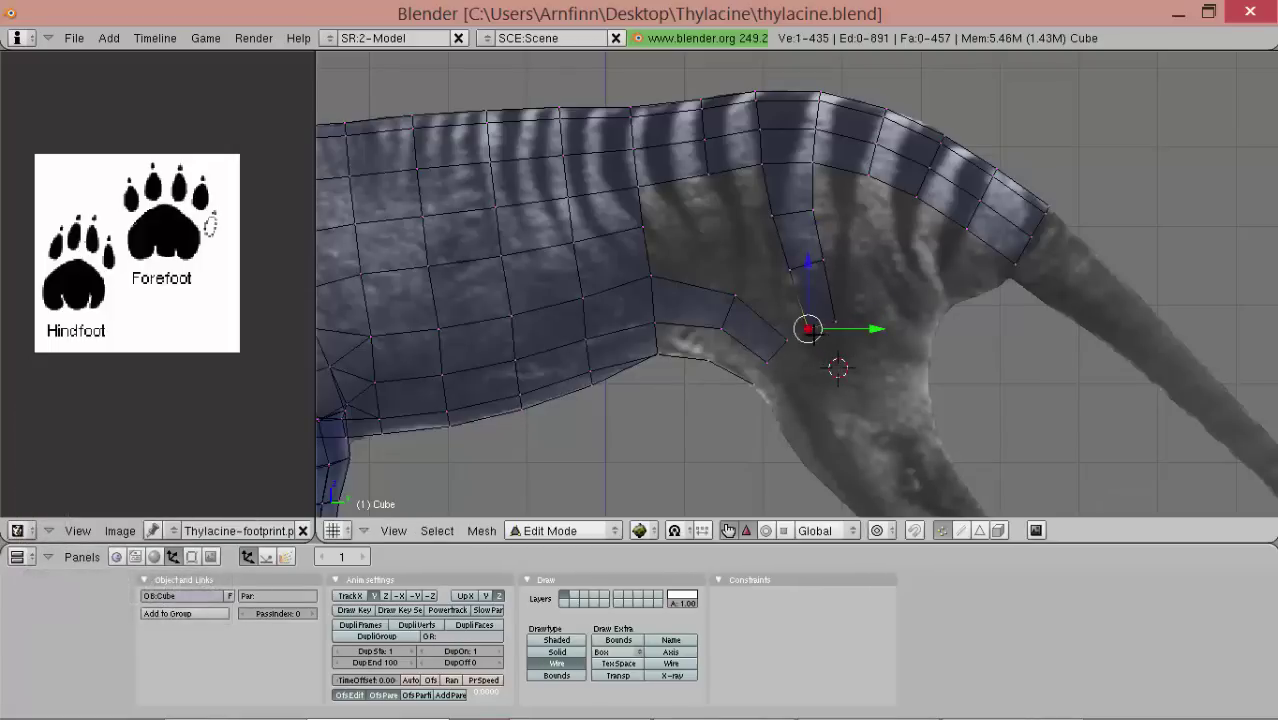
right_click(756, 299, "shift")
right_click(776, 283, "shift")
key("f")
- Nudge the upper and lower corner vertices of the face joining the flank and thigh strips
right_click_drag(777, 278, 776, 276)
left_click(767, 278)
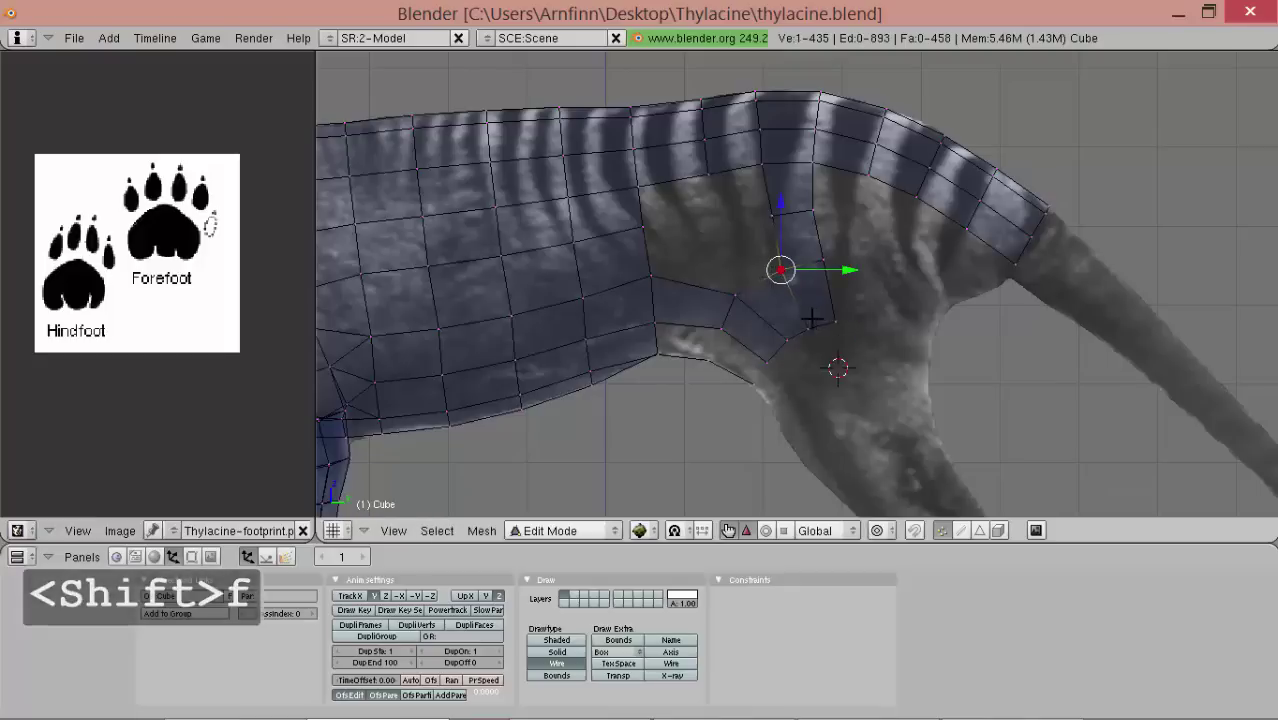
right_click_drag(782, 351, 784, 352)
left_click(785, 351)
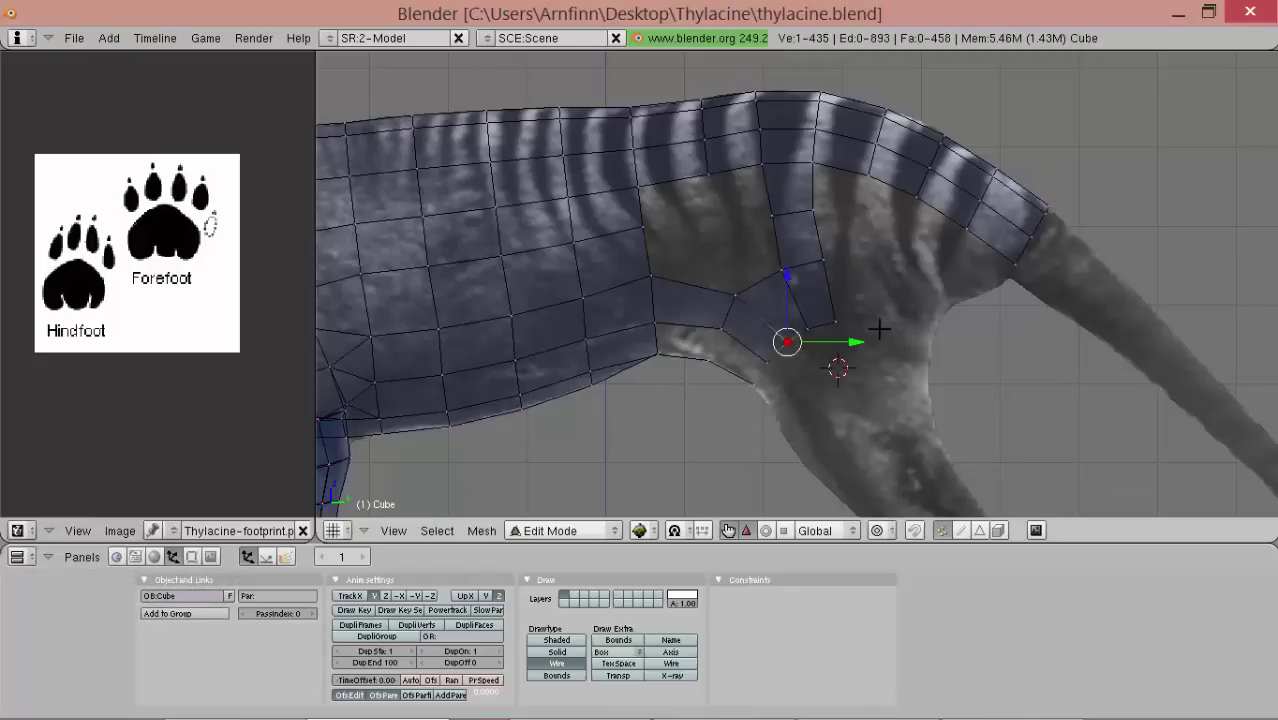
middle_click_drag(885, 328, 760, 202, "ctrl")
key("g")
left_click(767, 257)
- Extrude a vertex of the body's rear border about 0.10 toward the thigh and nudge the border vertex
right_click(623, 216)
right_click(629, 185, "shift")
key("e")
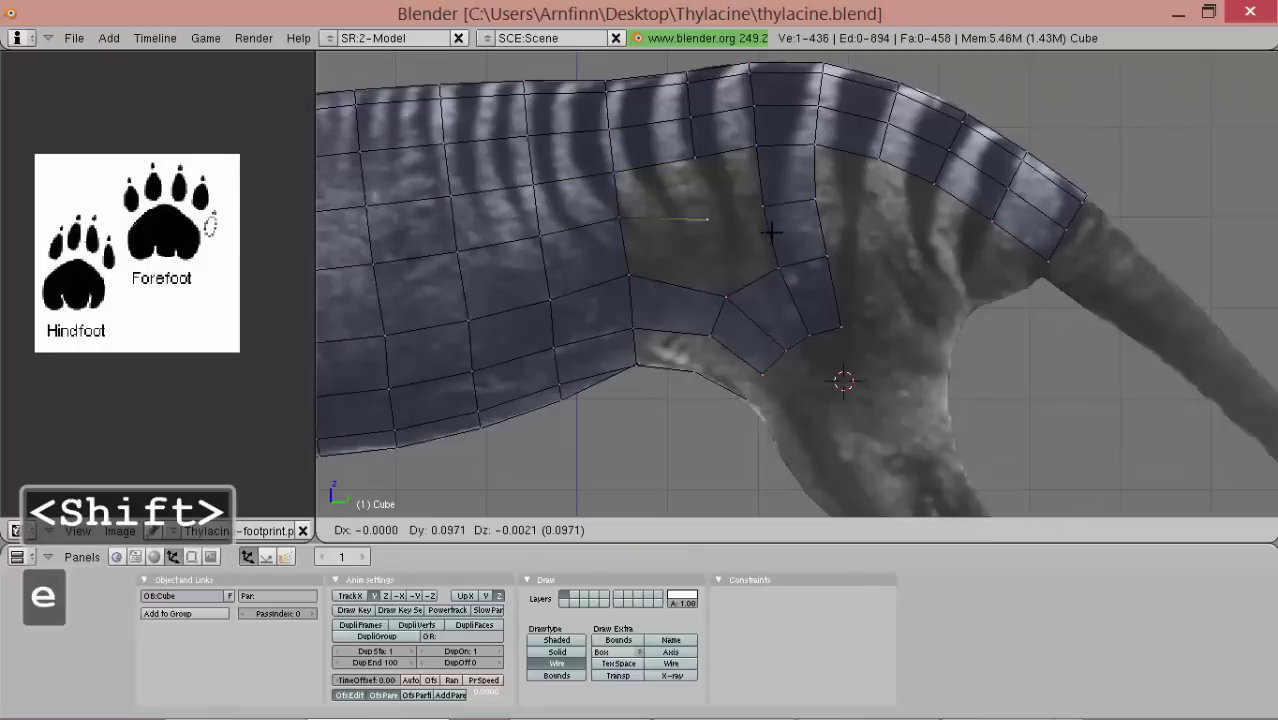
left_click(771, 231)
right_click_drag(613, 229, 616, 235)
left_click(616, 236)
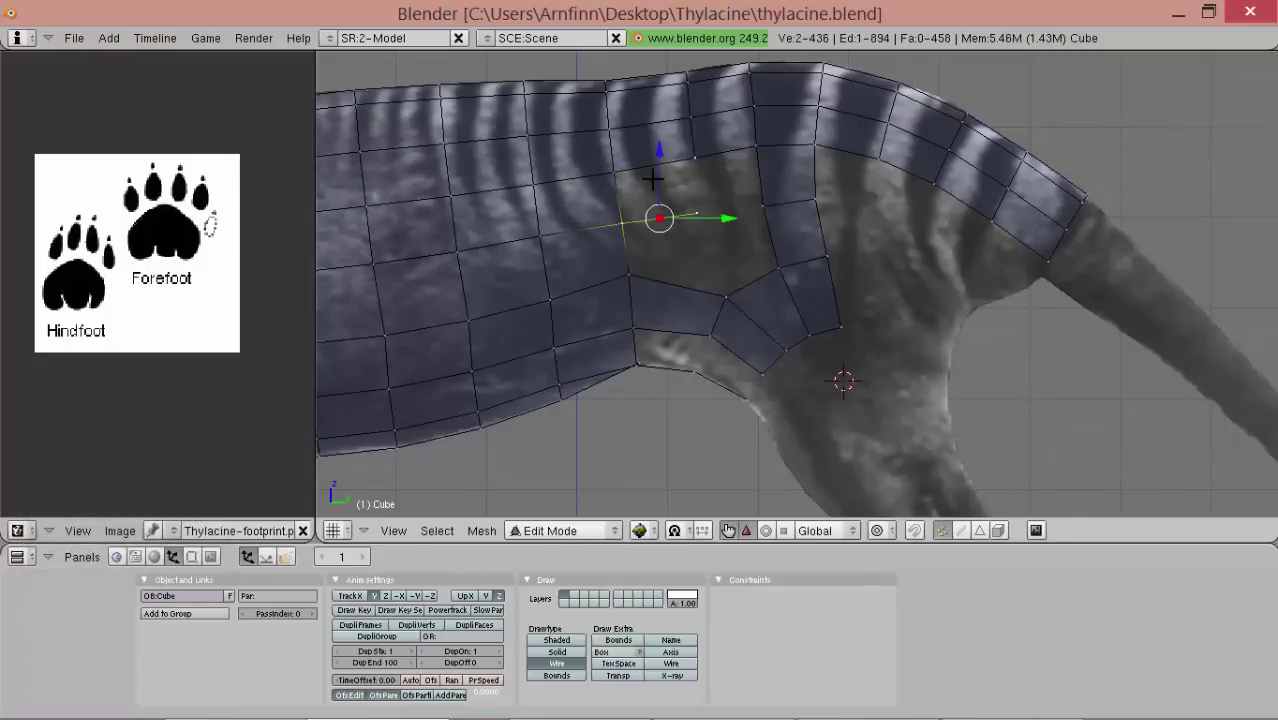
- Fill two faces between the extruded edge and the rump strip, plus one between the thigh and flank strips
right_click(684, 173, "shift")
key("shift+f")
right_click(742, 145, "shift")
key("shift+f")
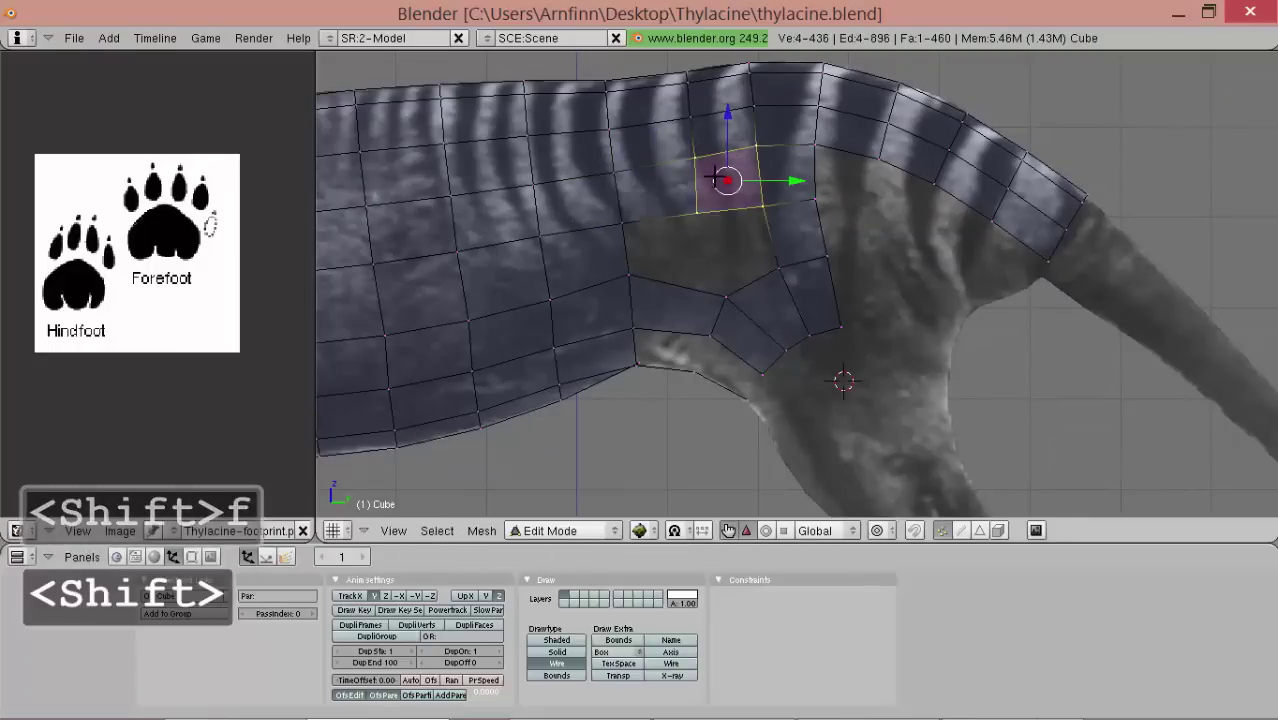
right_click(708, 200)
right_click(734, 283, "shift")
right_click(763, 272, "shift")
right_click(746, 221, "shift")
key("shift+f")
- Move the body border vertex and the flank strip's vertices to even out the border of the remaining hole
right_click(641, 238)
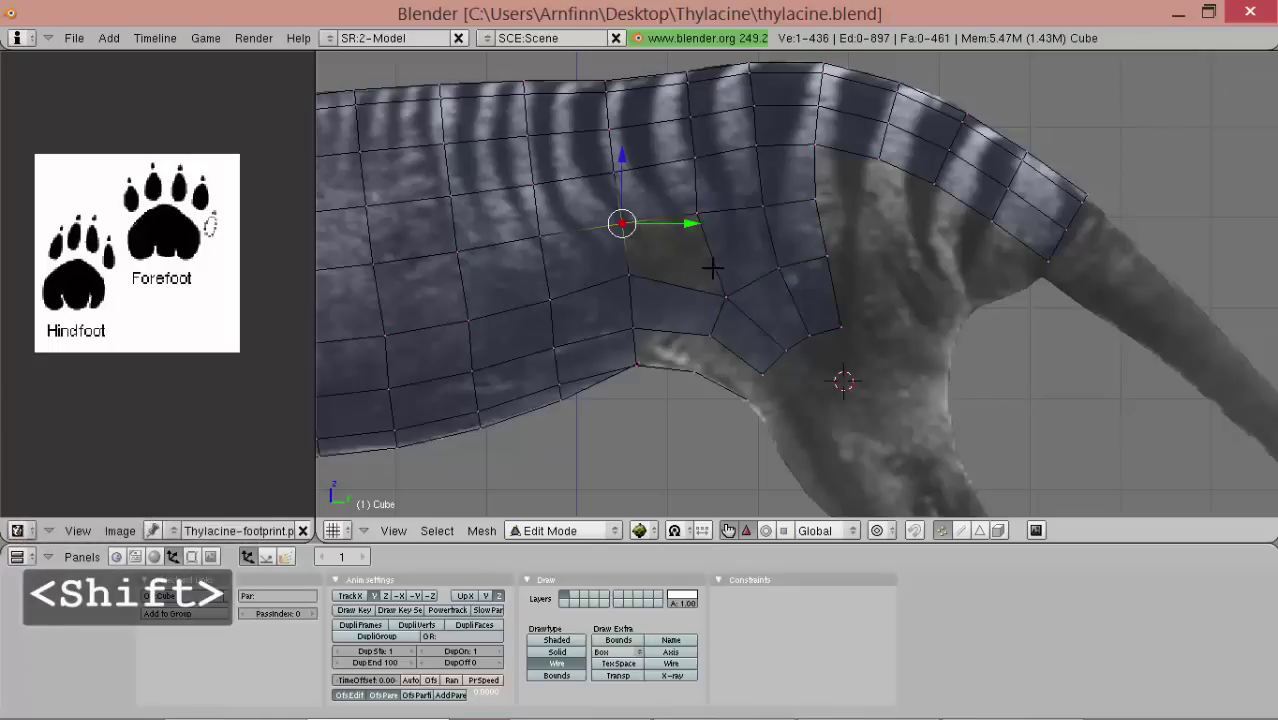
key("g")
left_click(630, 281)
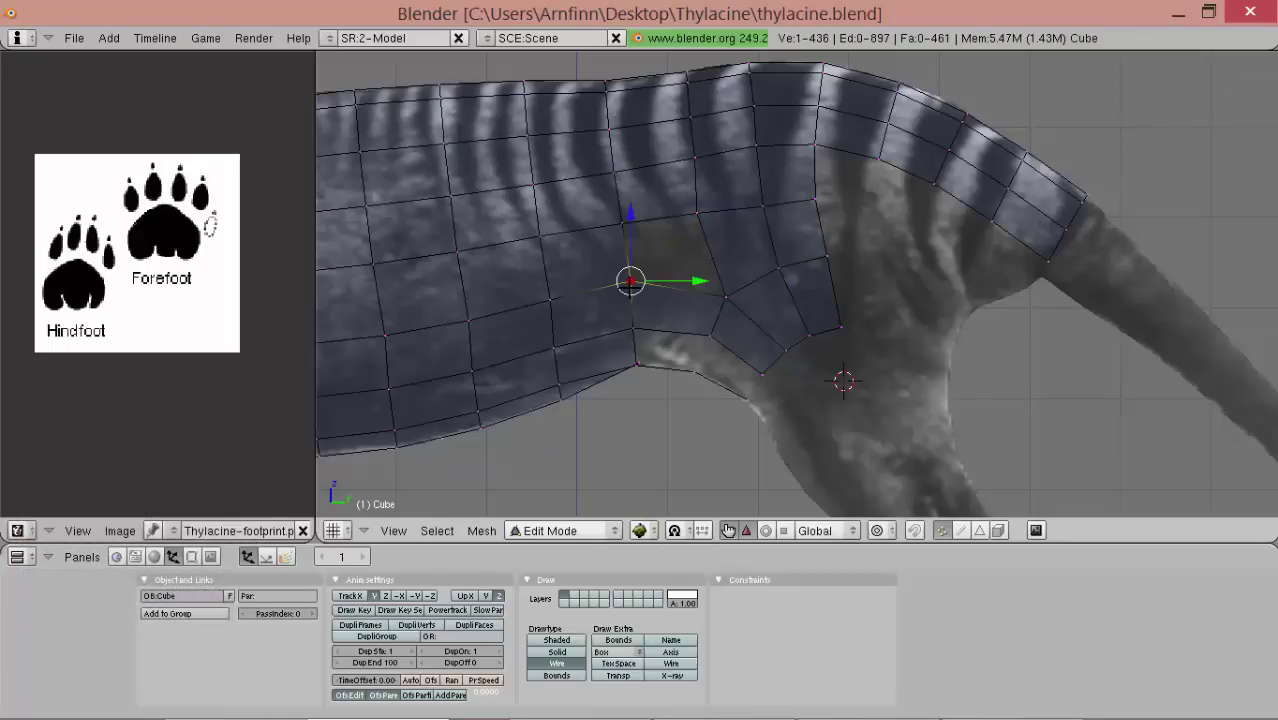
key("g")
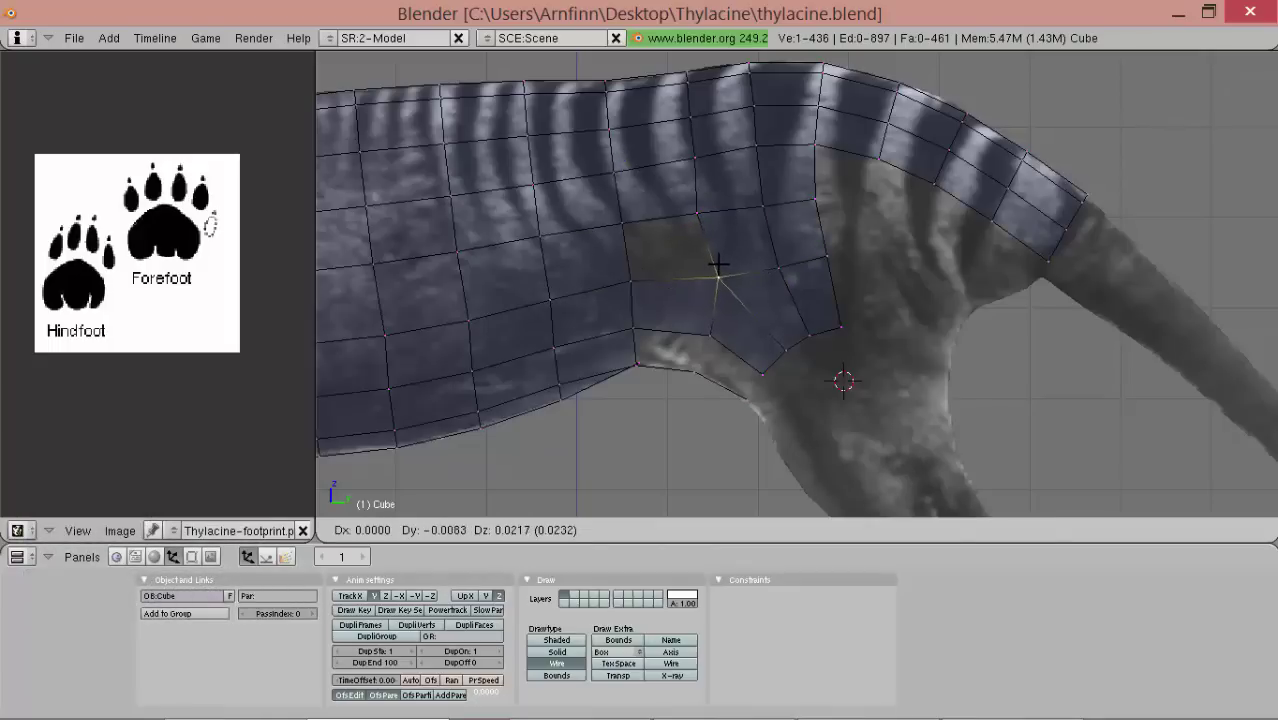
left_click(713, 264)
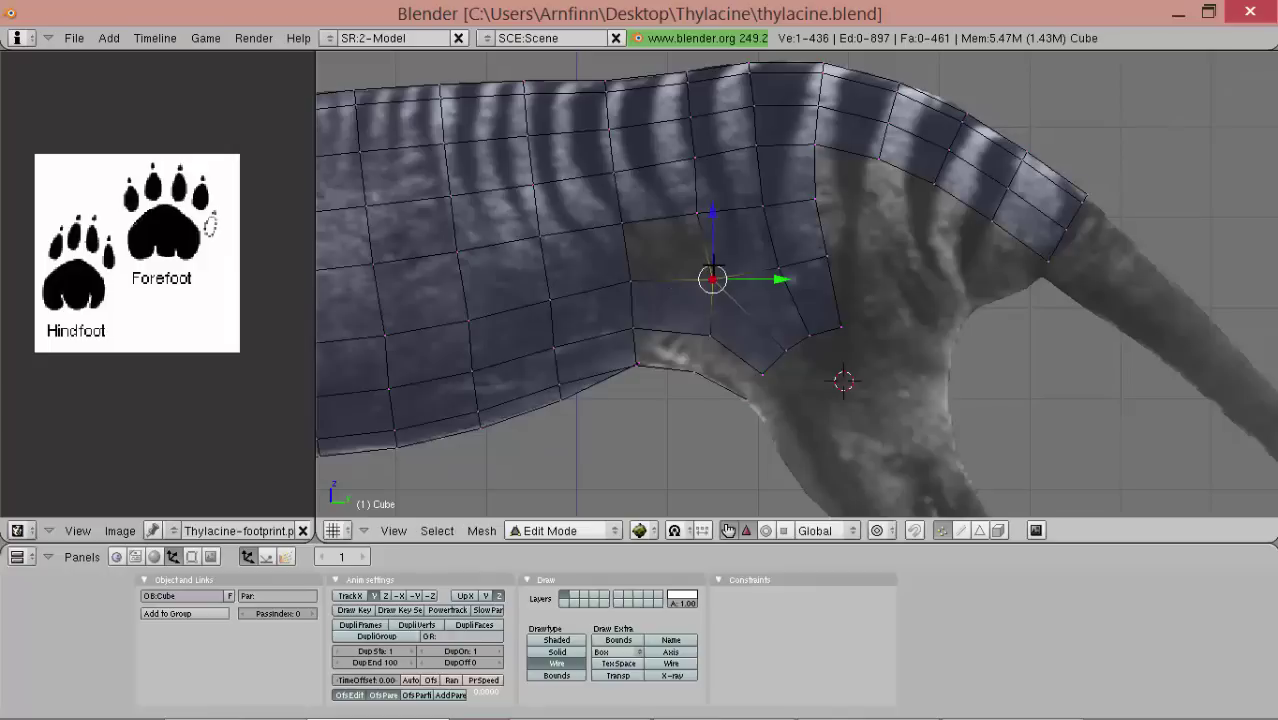
key("g")
left_click(692, 298)
key("g")
left_click(734, 274)
- Fill the remaining flank hole with a face and nudge its upper rear vertex
right_click(660, 222, "shift")
right_click(706, 218, "shift")
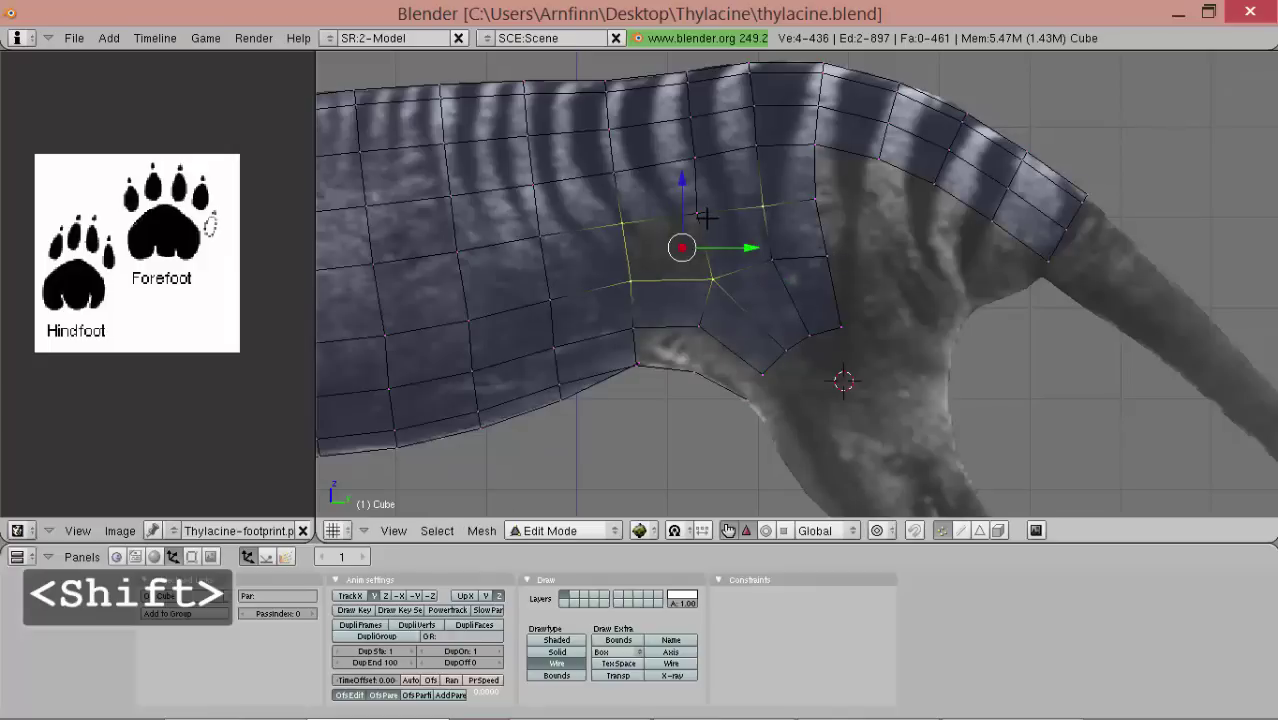
right_click(768, 217, "shift")
key("f")
right_click(695, 213)
key("g")
left_click(706, 217)
scroll(730, 313, "down", 3)
scroll(740, 320, "up", 3)
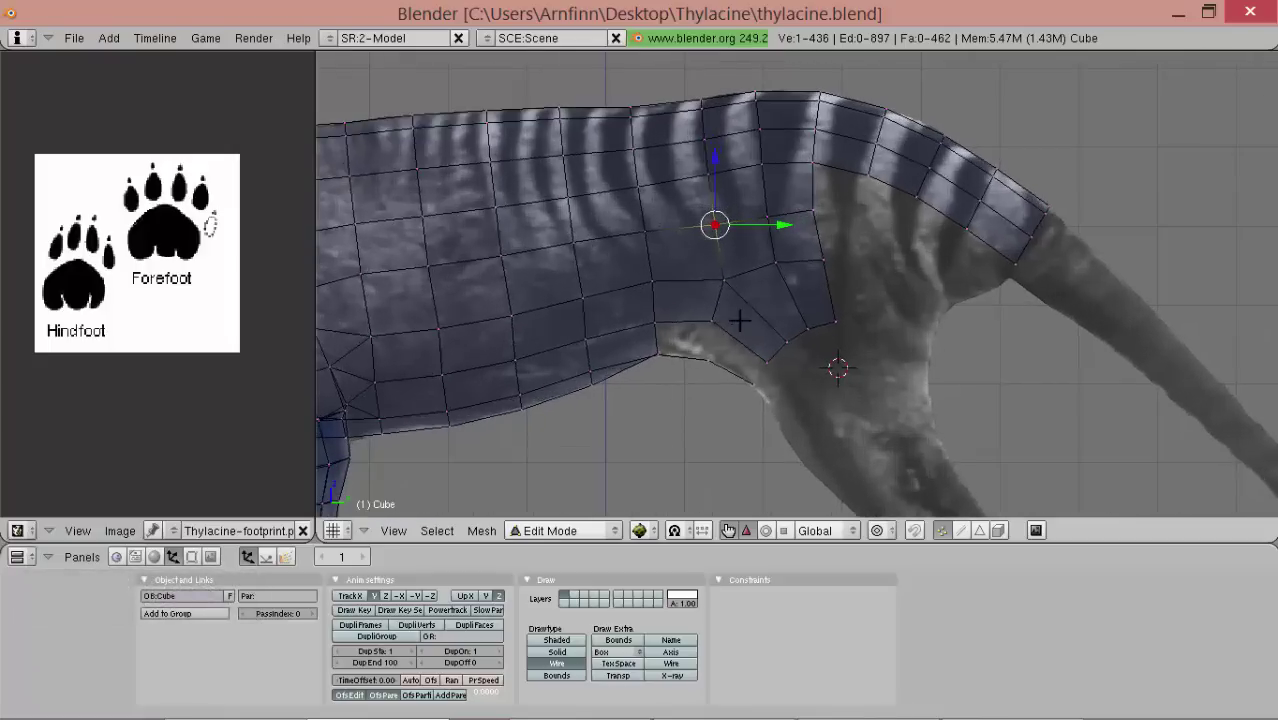
- Move the flank strip's end vertex toward the groin, then fill two faces between the strip and the belly outline
key("g")
left_click(777, 386)
right_click(741, 385)
right_click(706, 356, "shift")
right_click(712, 322, "shift")
right_click(760, 370, "shift")
key("shift+f")
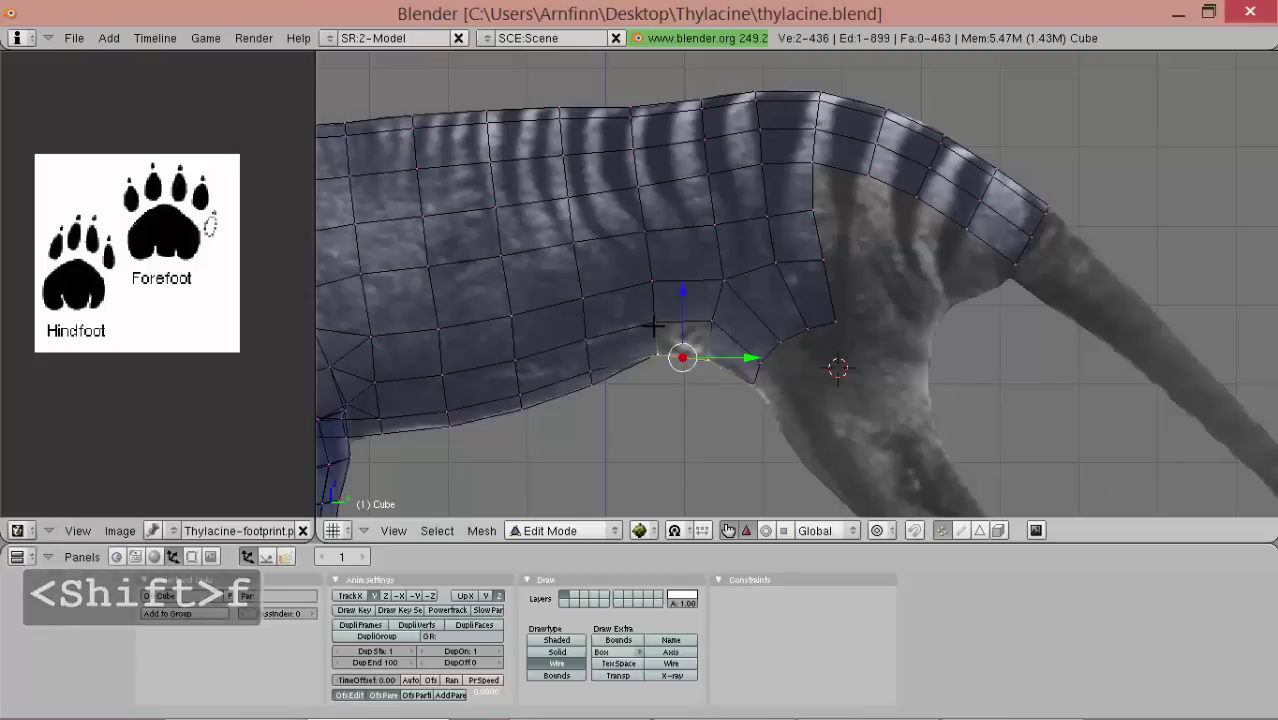
right_click(653, 328, "shift")
right_click(699, 327, "shift")
key("shift+f")
right_click_drag(720, 328, 718, 335)
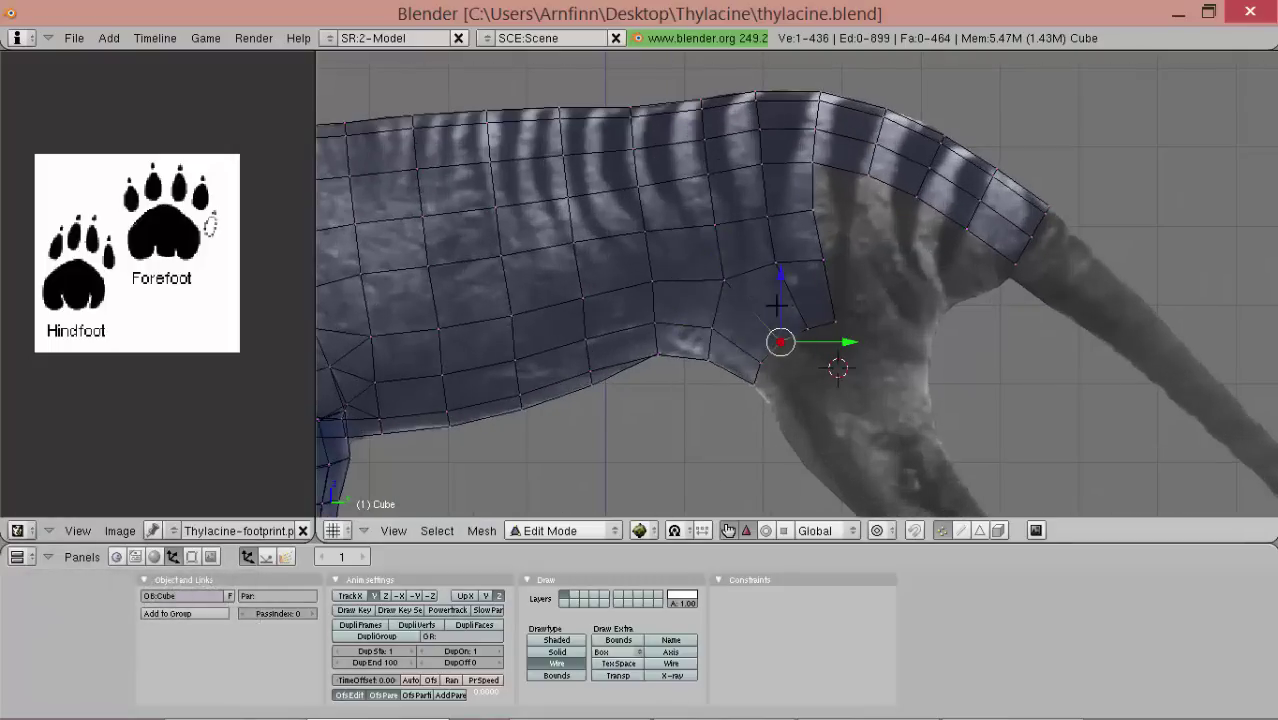
- Reposition the upper vertex of the diagonal edge in front of the thigh and subdivide that edge
scroll(803, 323, "up", 1)
right_click_drag(709, 283, 688, 266)
right_click(768, 338, "shift")
key("shift+w")
left_click(762, 328)
key("shift+w")
left_click(960, 243)
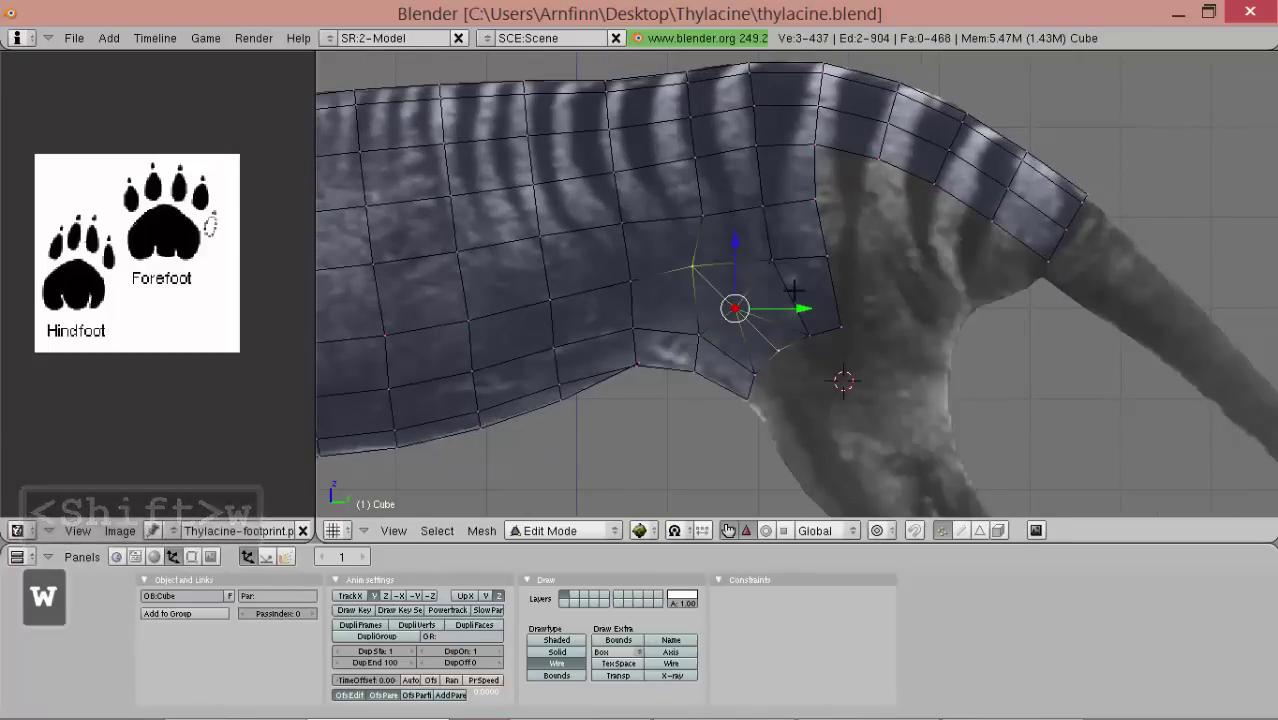
- Reposition the subdivided edge's new midpoint and the vertices above and below it to even out the flank faces
key("g")
left_click(735, 302)
right_click_drag(686, 268, 680, 265)
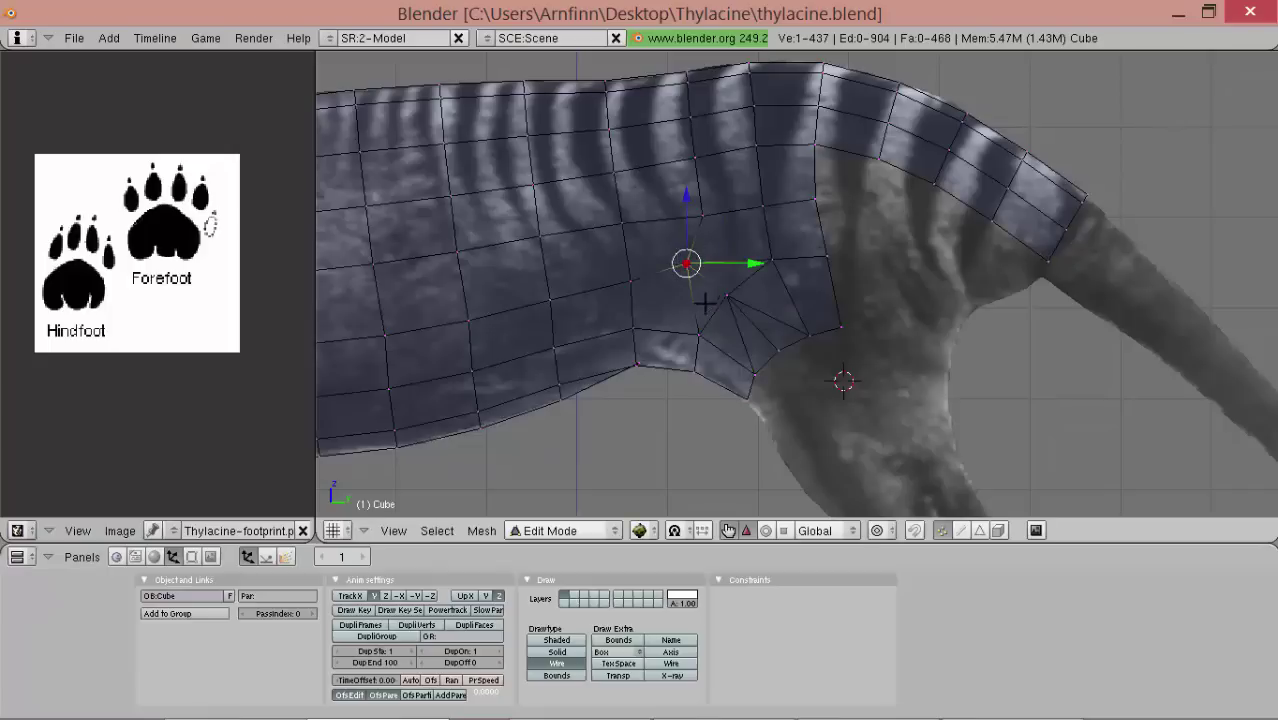
key("g")
left_click(720, 328)
key("g")
left_click(690, 209)
key("g")
left_click(687, 250)
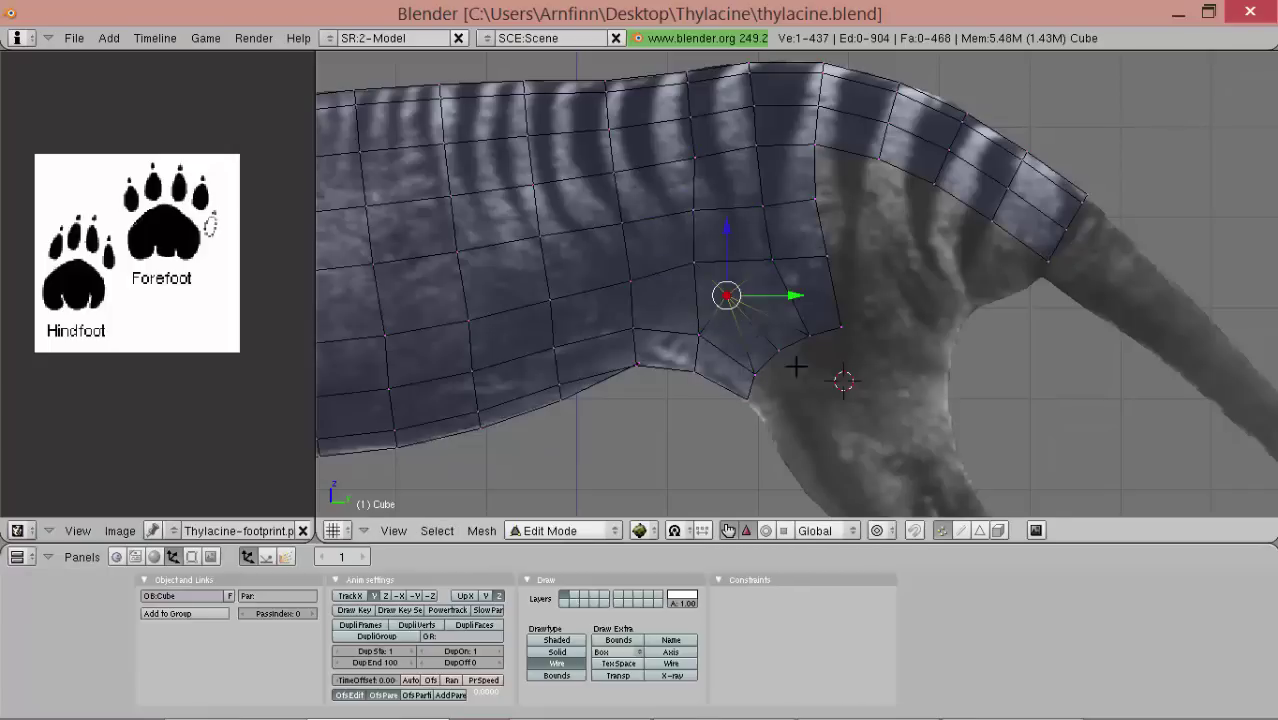
- Merge the triangles around the new midpoint vertex into quads on the thigh side
right_click(748, 370, "shift")
right_click(723, 325, "shift")
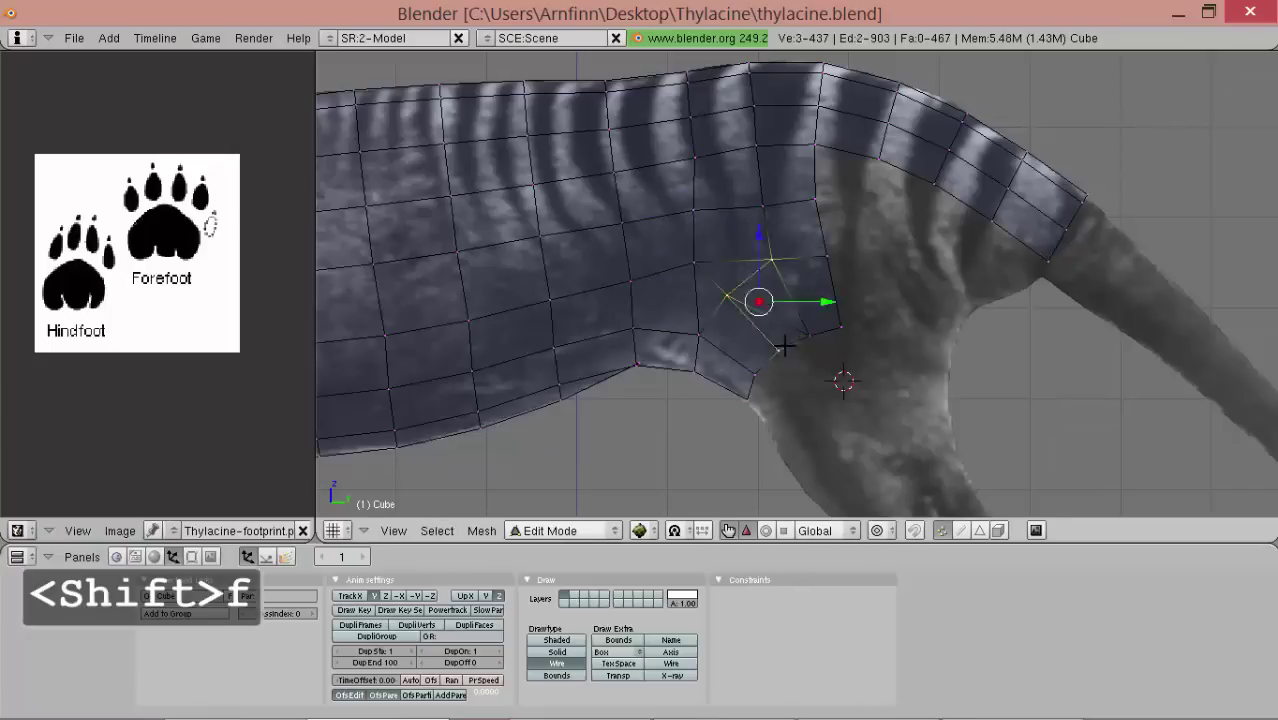
right_click(757, 349, "shift")
right_click(804, 345, "shift")
right_click(765, 362, "shift")
key("f")
scroll(827, 346, "down", 2)
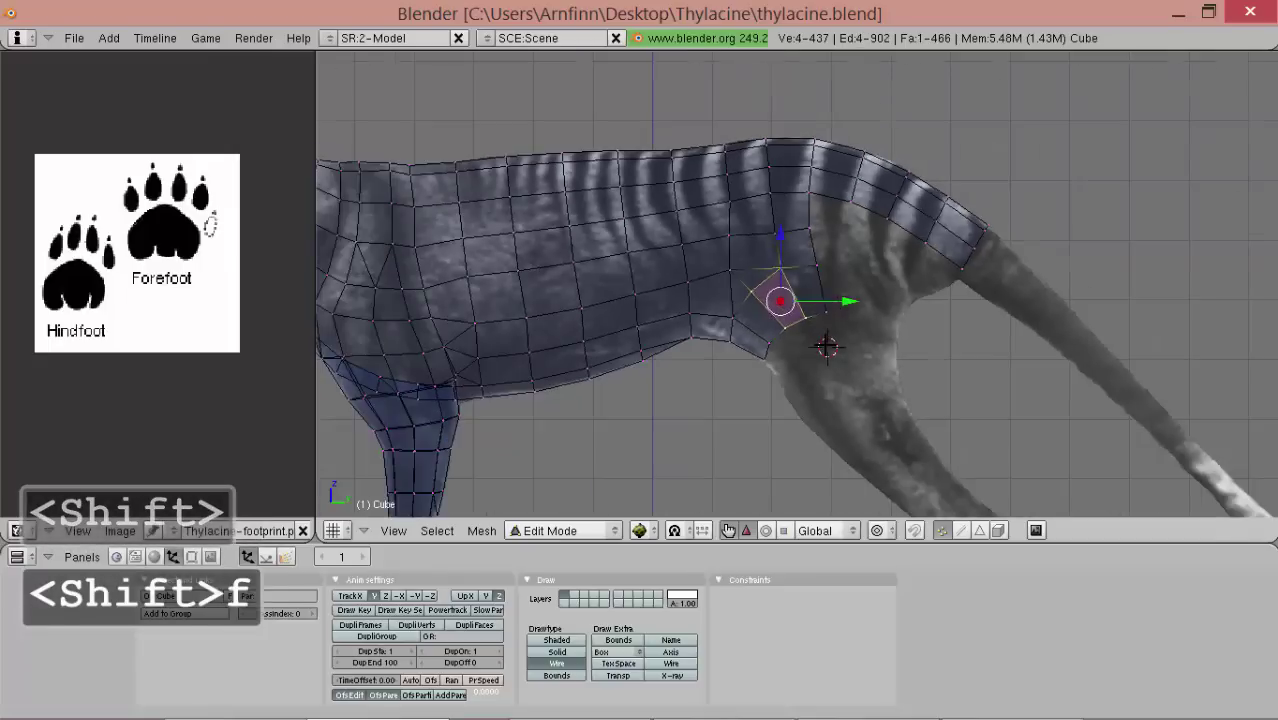
- Clear the selection, then slightly move and rotate the edge from the new midpoint vertex to the thigh strip
key("a")
key("a")
scroll(822, 309, "up", 2)
right_click(775, 265)
right_click(742, 296, "shift")
key("g")
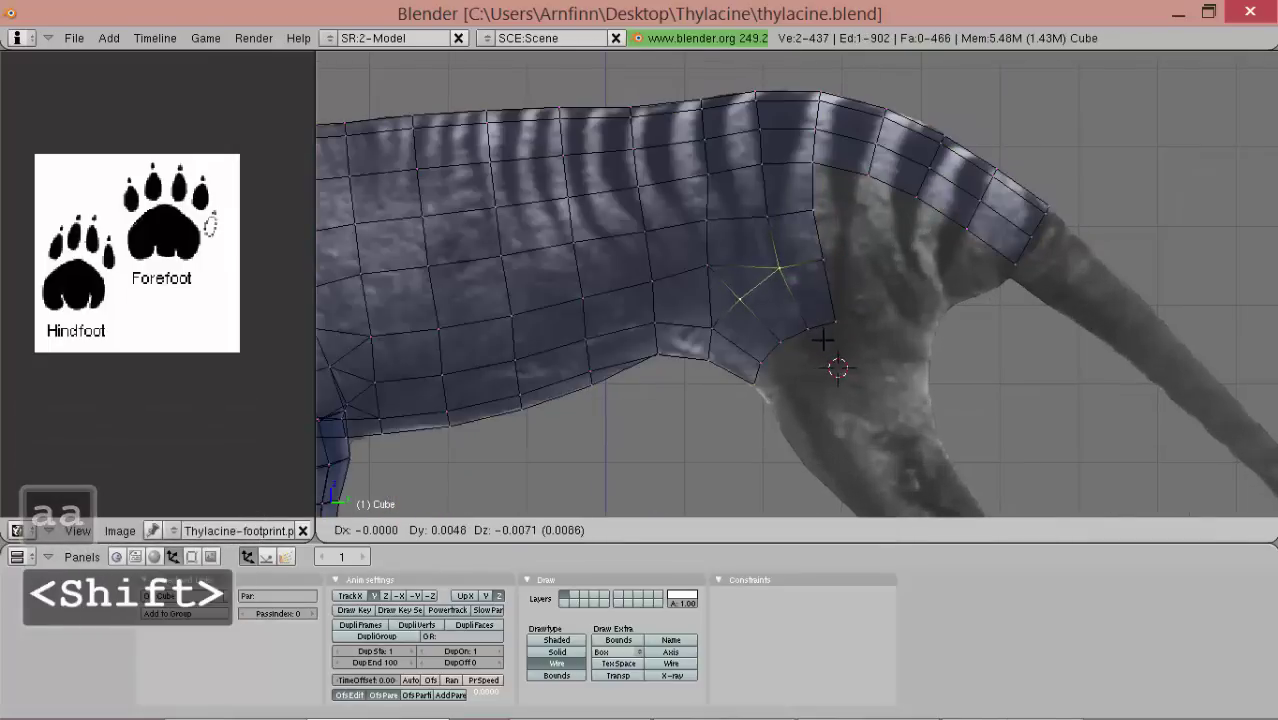
left_click(823, 340)
key("r")
left_click(822, 339)
- Reposition the vertices along the lower border of the flank and thigh faces to smooth its curve
right_click_drag(816, 318, 805, 308)
right_click(807, 322)
right_click(809, 332, "shift")
right_click(789, 345, "shift")
left_click_drag(858, 347, 852, 337)
left_click(849, 330)
right_click(806, 325)
scroll(801, 354, "down", 1)
scroll(757, 330, "up", 2)
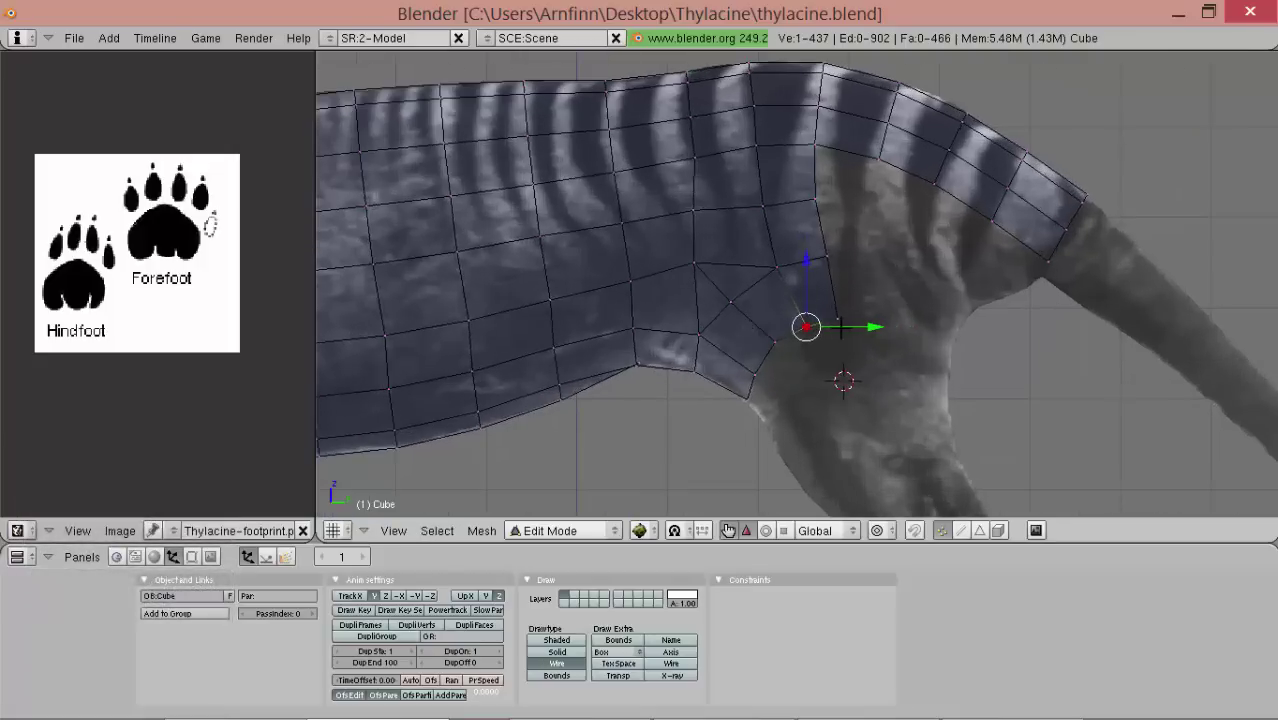
- Adjust the lower border's end edge and the thigh strip's rear corner vertex
right_click(842, 325, "shift")
left_click_drag(846, 404, 844, 382)
left_click(844, 377)
right_click_drag(844, 318, 858, 320)
left_click(858, 318)
scroll(870, 278, "down", 2)
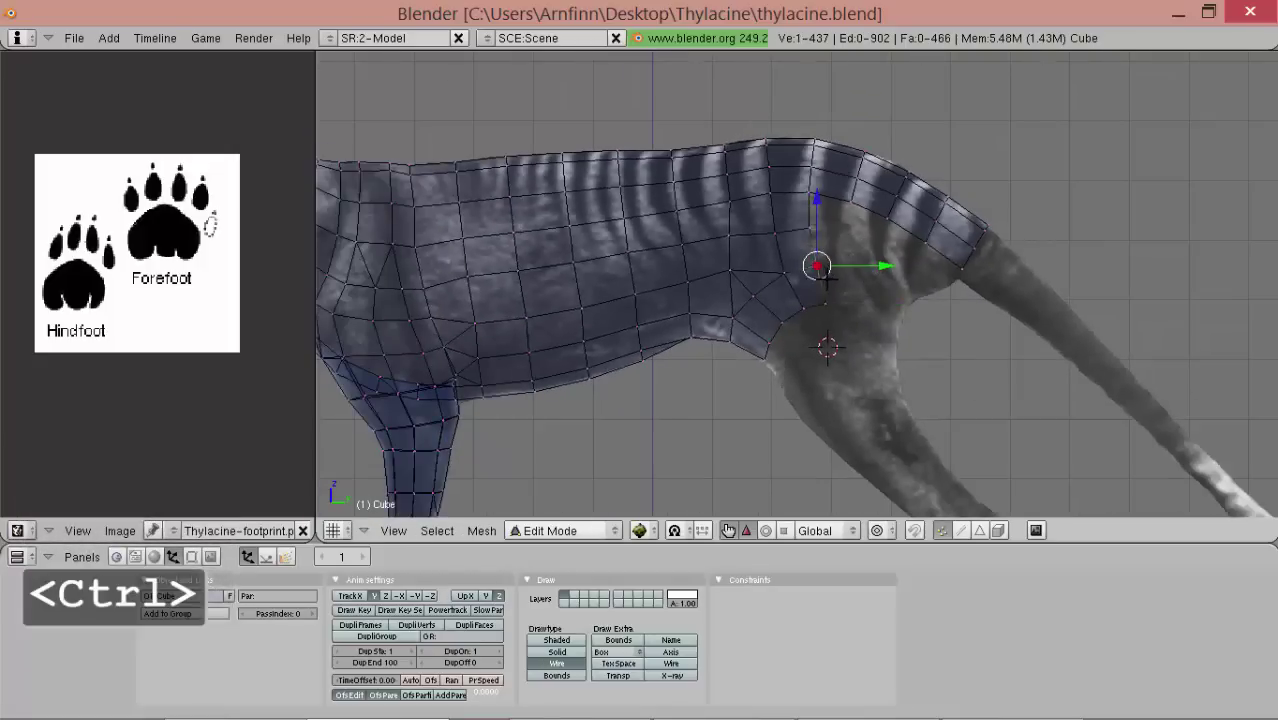
- Extrude a rear edge segment of the thigh strip backward under the rump, then scale and rotate it
key("shift+e")
key("r")
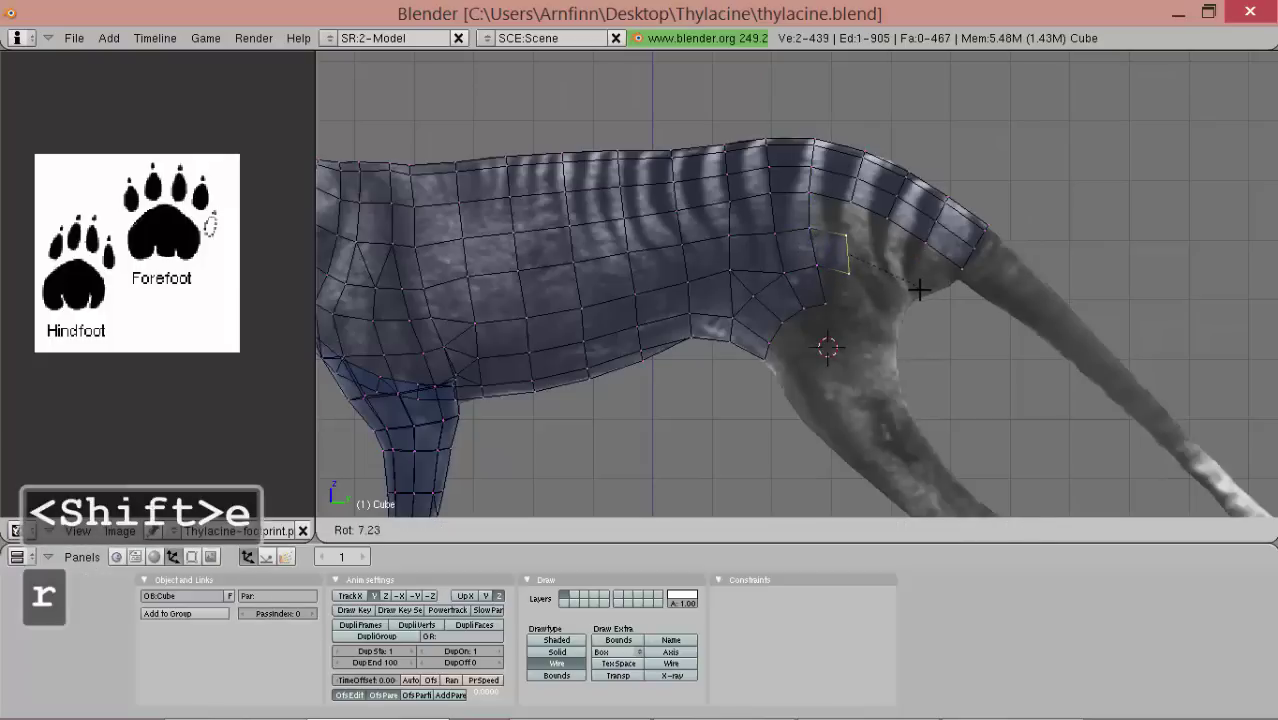
key("s")
left_click(887, 283)
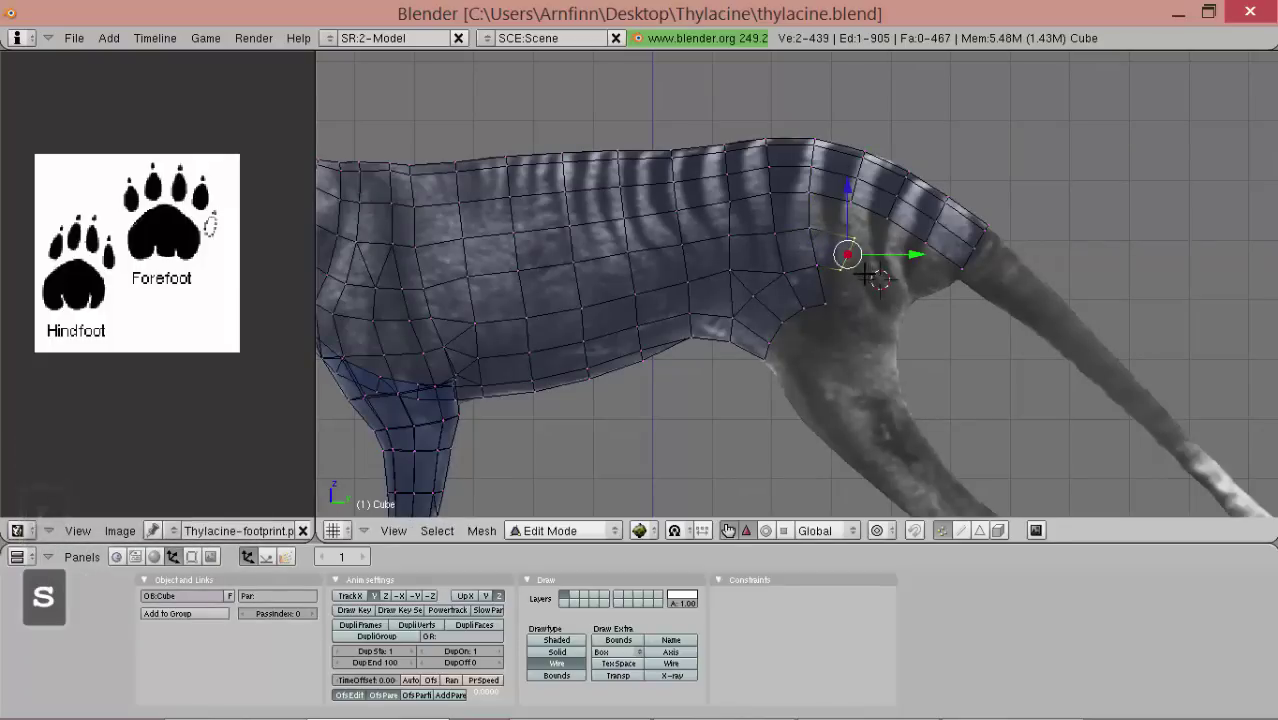
key("r")
left_click(915, 291)
left_click_drag(915, 291, 901, 286)
left_click(893, 282)
- Fill a face below the extruded thigh face and another between it and the rump strip
scroll(872, 278, "up", 2)
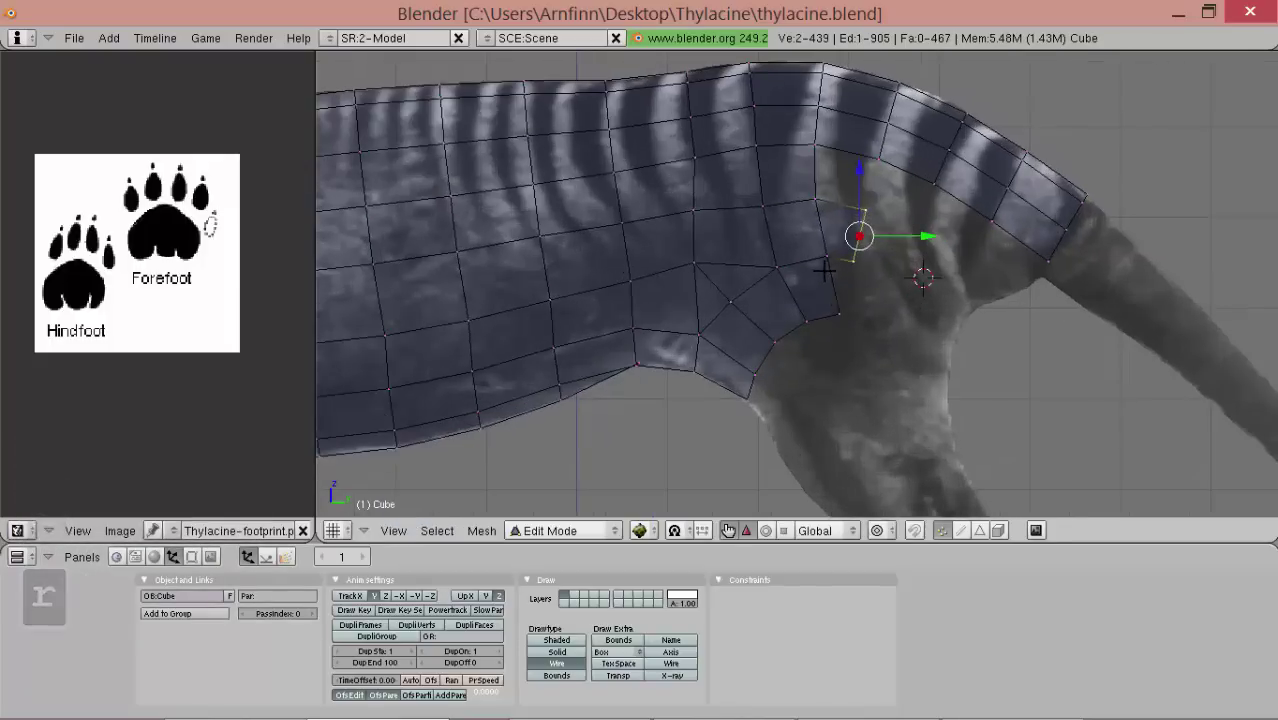
right_click(844, 321, "shift")
key("f")
left_click_drag(856, 227, 819, 260, "alt+shift")
right_click(826, 243)
right_click(785, 226, "shift")
right_click(786, 184, "shift")
right_click(842, 196, "shift")
key("f")
right_click(844, 200)
scroll(818, 298, "up", 1)
scroll(863, 285, "down", 1)
- Extrude the new face's rear edge further backward along the rump, then rotate and scale it
right_click(822, 241)
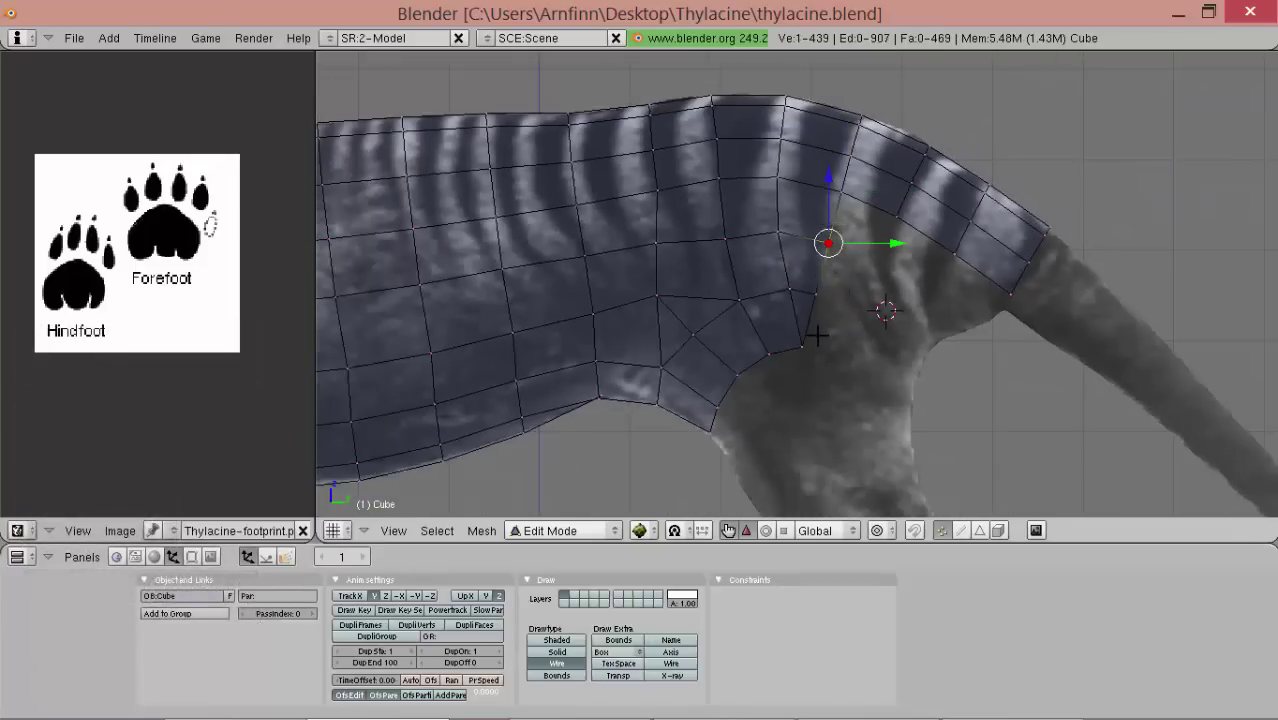
right_click(822, 297, "shift")
key("e")
left_click(842, 306)
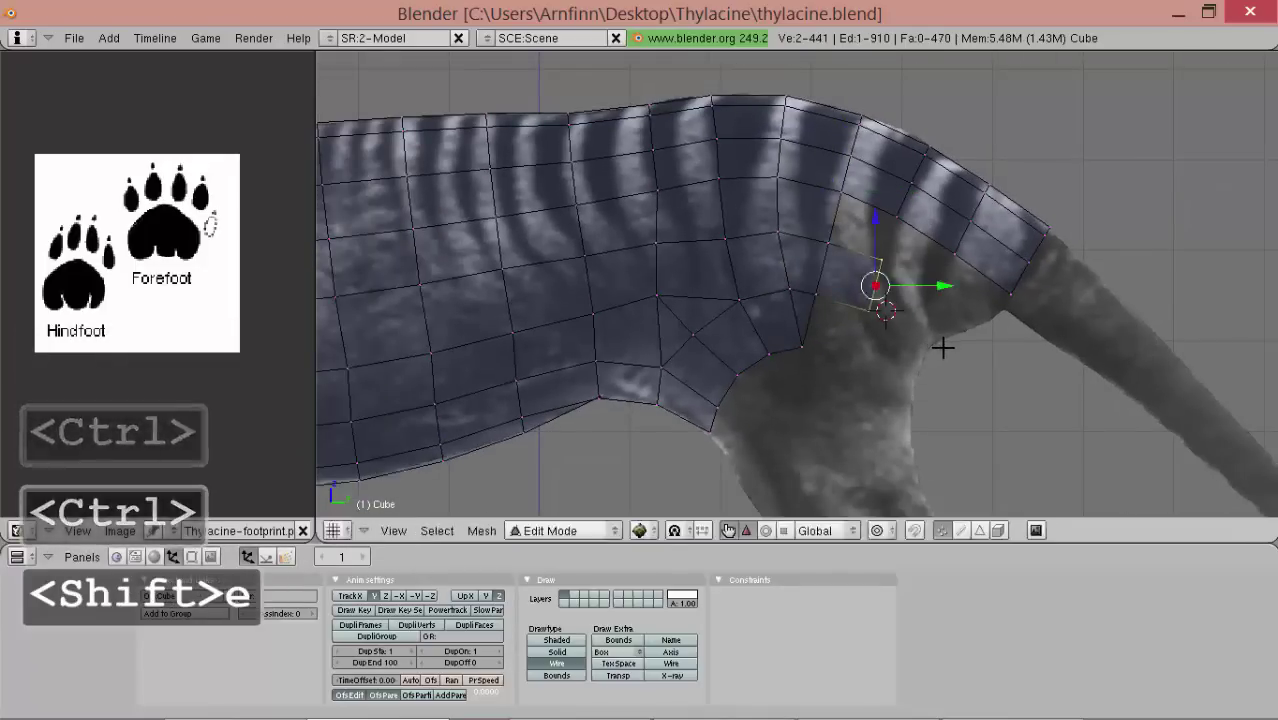
left_click(936, 347)
key("r")
key("s")
left_click(919, 353)
- Fill the gap between the newly extruded face and the rump strip above it
left_click_drag(919, 353, 838, 334, "alt+shift")
right_click(816, 214, "shift")
right_click(762, 182, "shift")
right_click(756, 214, "shift")
key("f")
- Extrude the row's rear edge another face toward the back of the thigh and reposition it
right_click(814, 263)
right_click(803, 288, "shift")
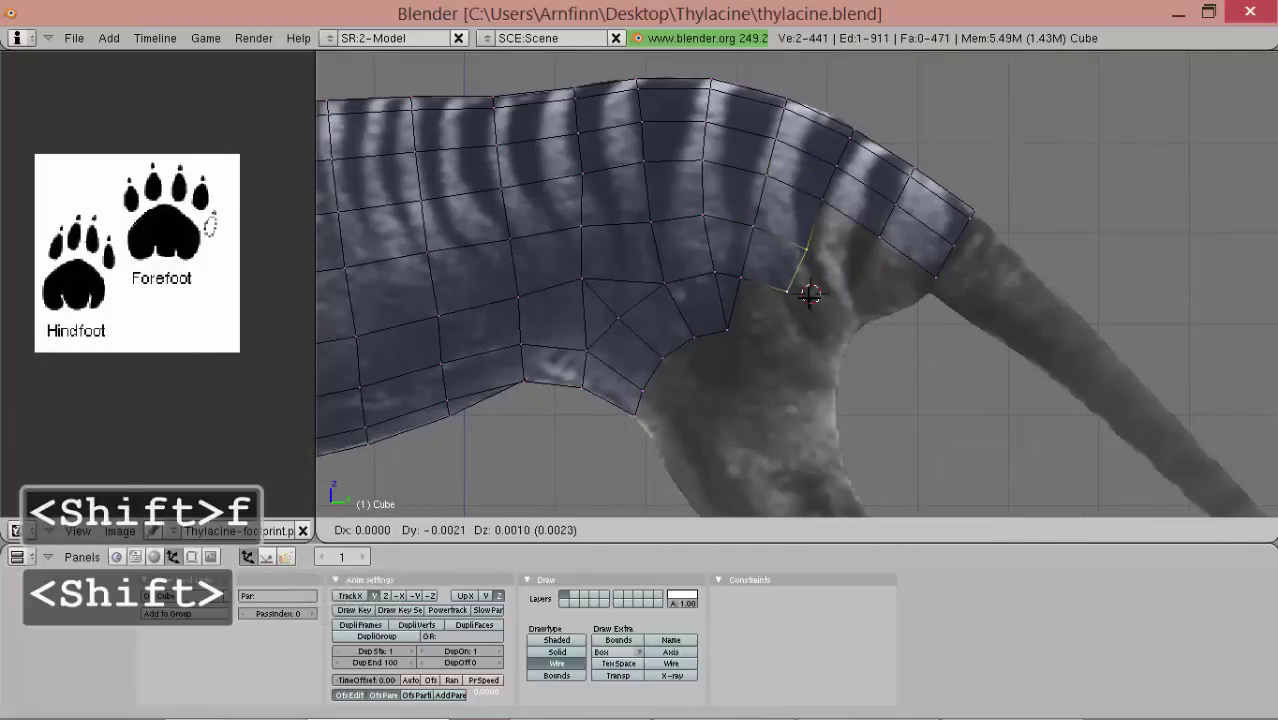
key("e")
left_click(810, 297)
left_click(881, 347)
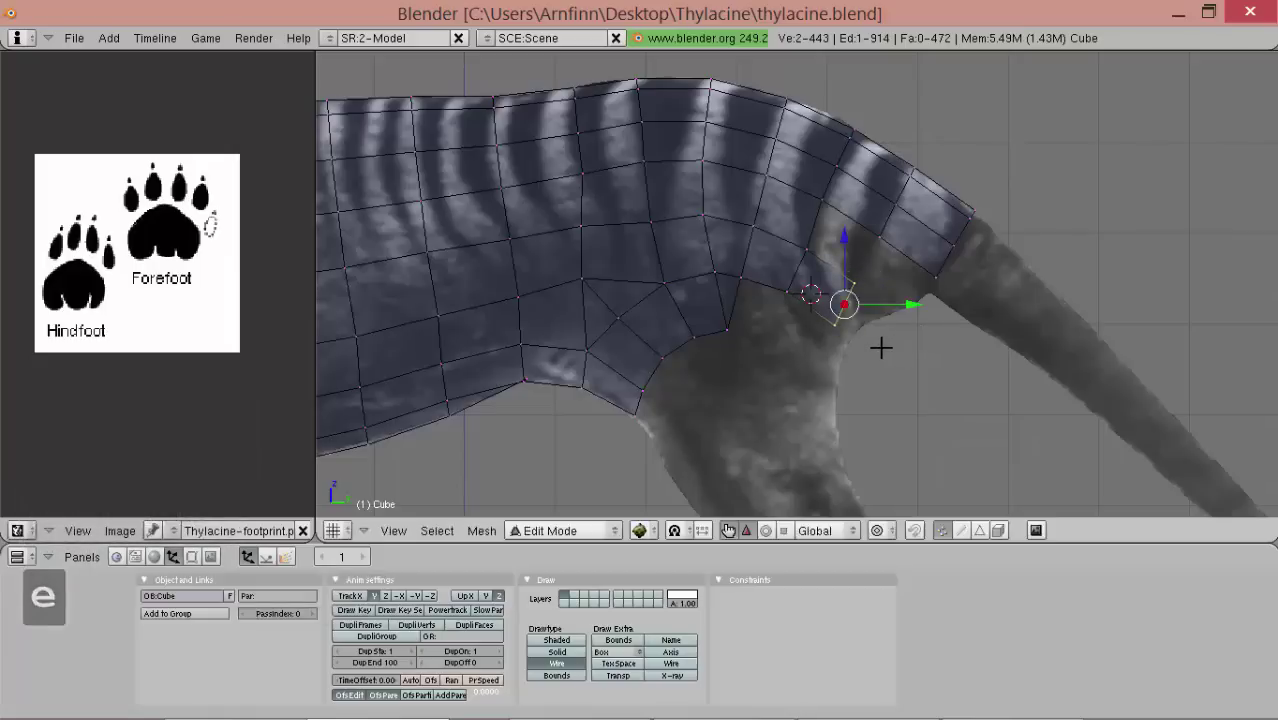
right_click_drag(877, 360, 873, 342)
- Extrude the row's end edge to the crease below the tail base, then rotate and move it into place
key("e")
left_click(886, 357)
left_click(872, 372)
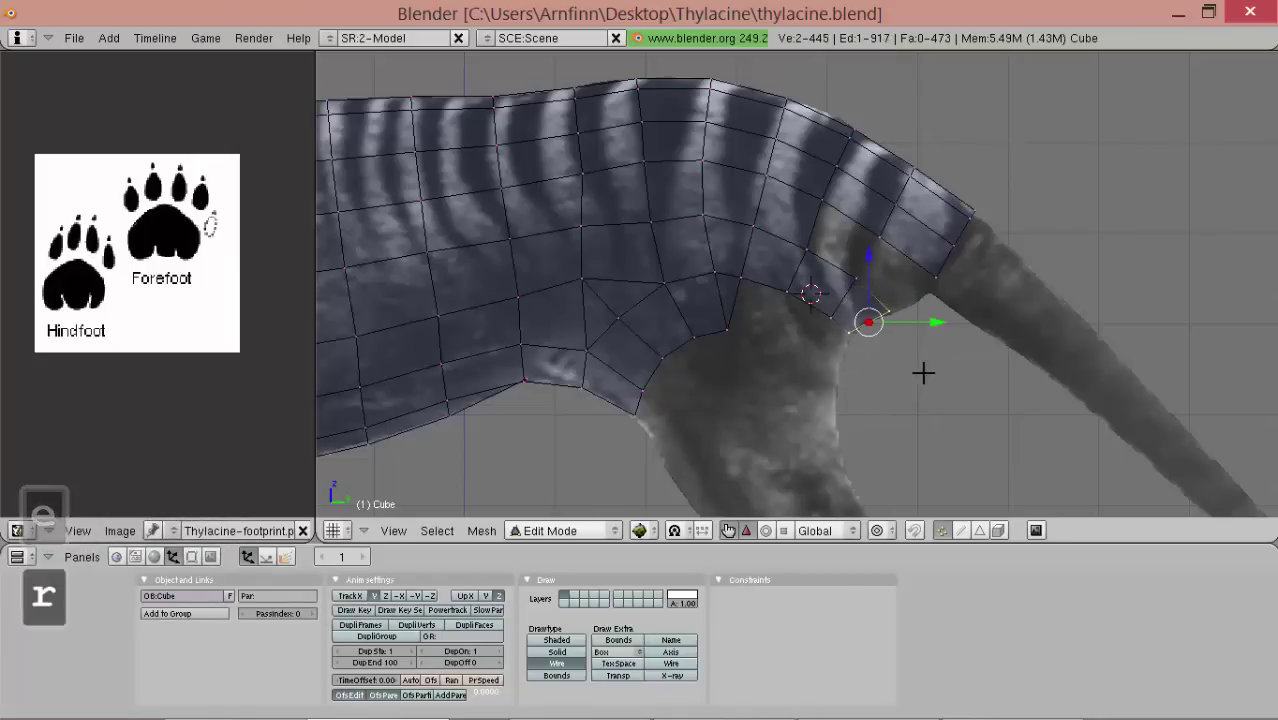
middle_click_drag(924, 371, 918, 297)
key("g")
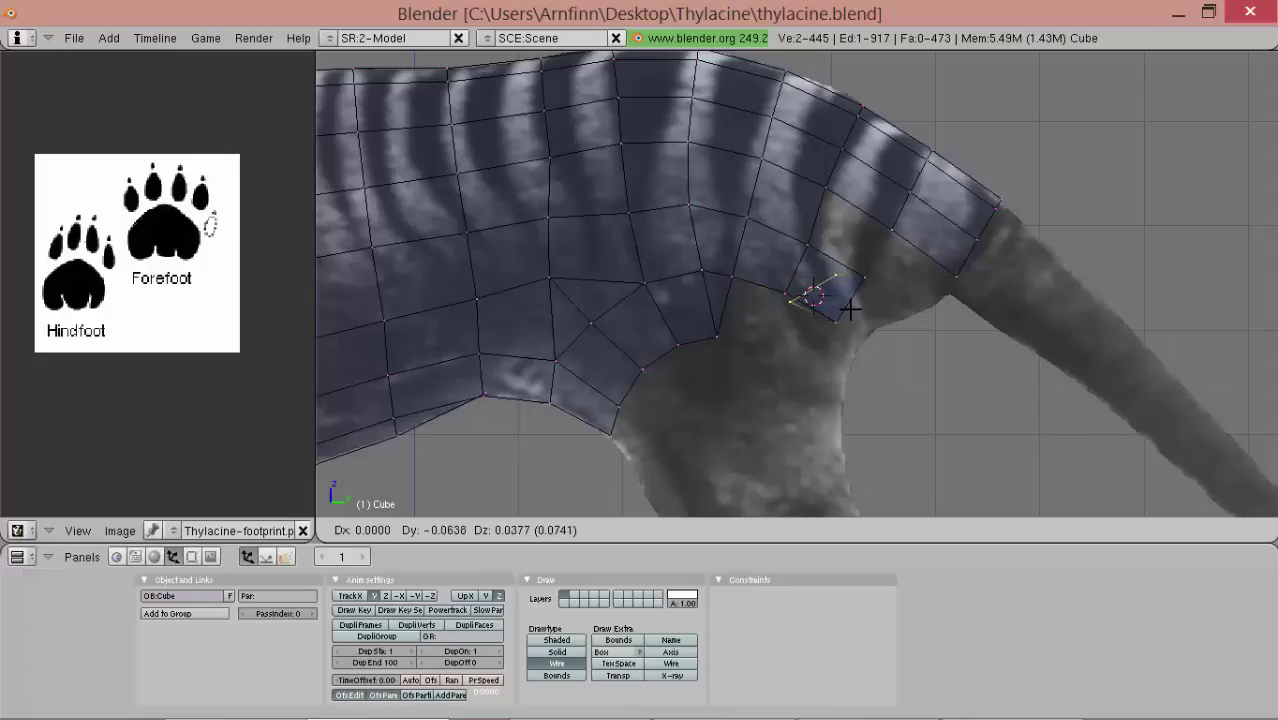
left_click(905, 336)
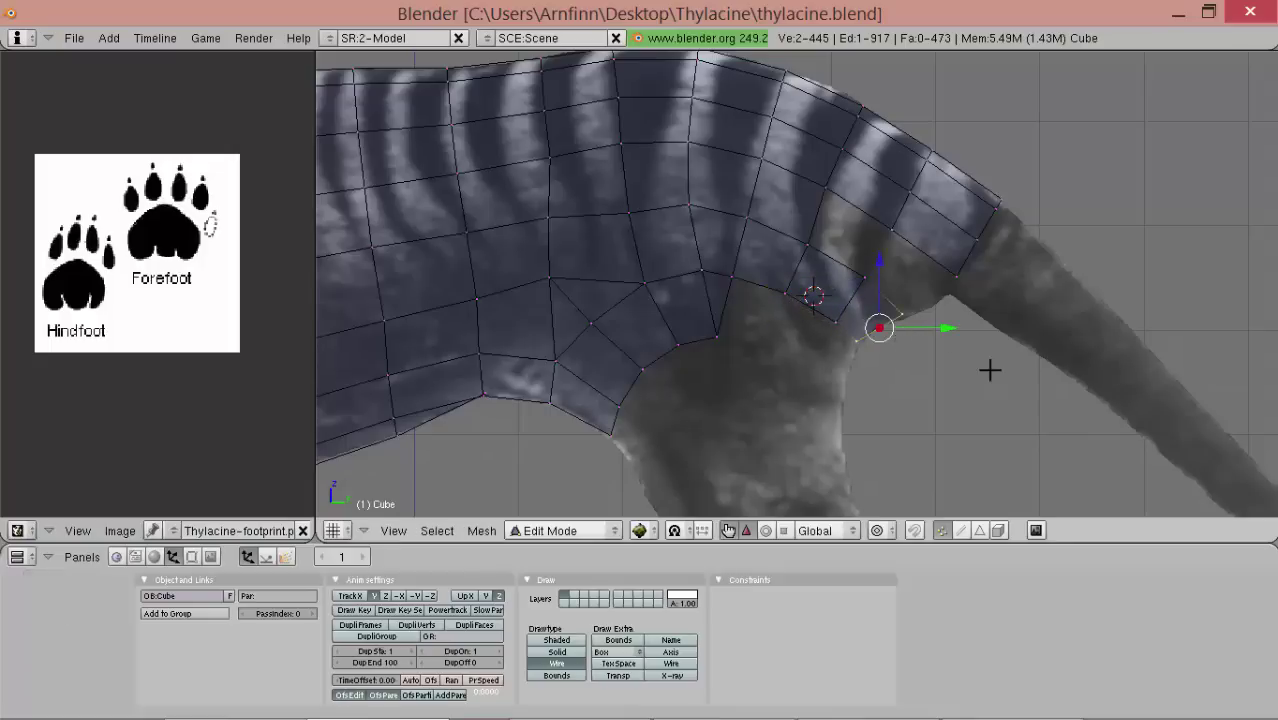
- Rotate the face row's end edge again and move it in line with the crease below the tail base
middle_click_drag(990, 370, 965, 363)
middle_click_drag(934, 405, 890, 363)
key("r")
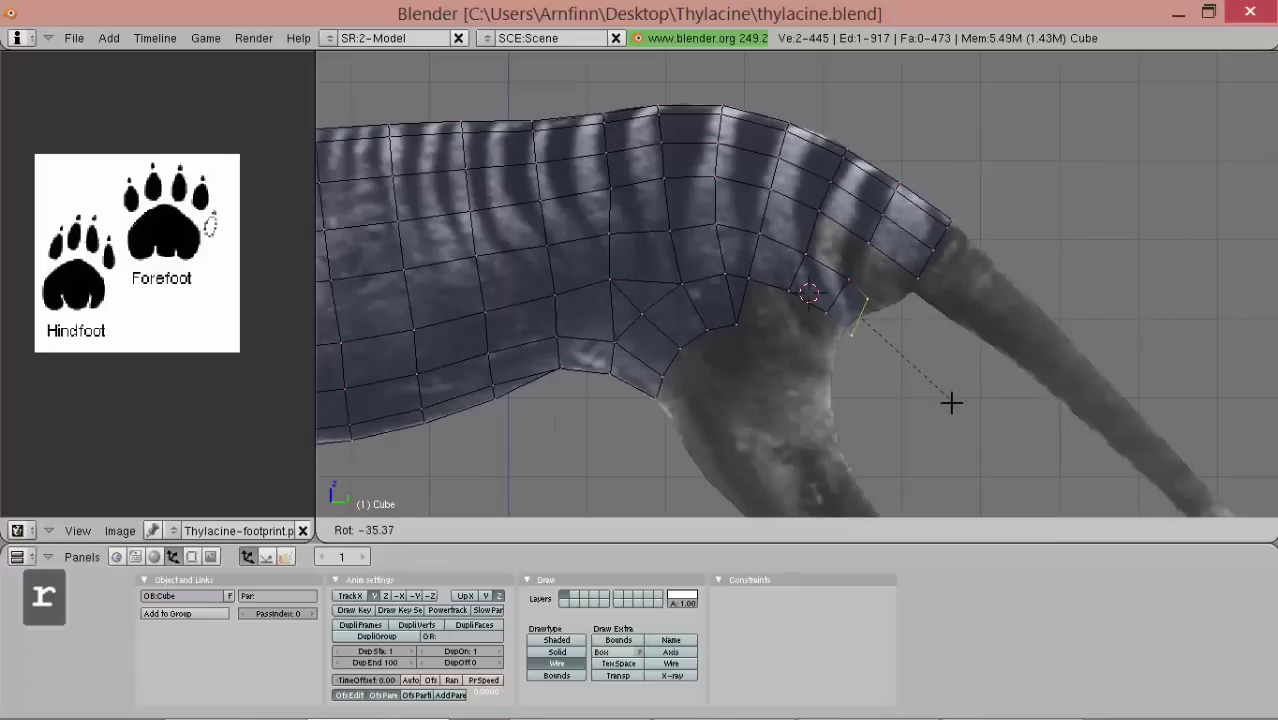
left_click(948, 404)
key("g")
left_click(916, 389)
middle_click_drag(916, 389, 854, 386)
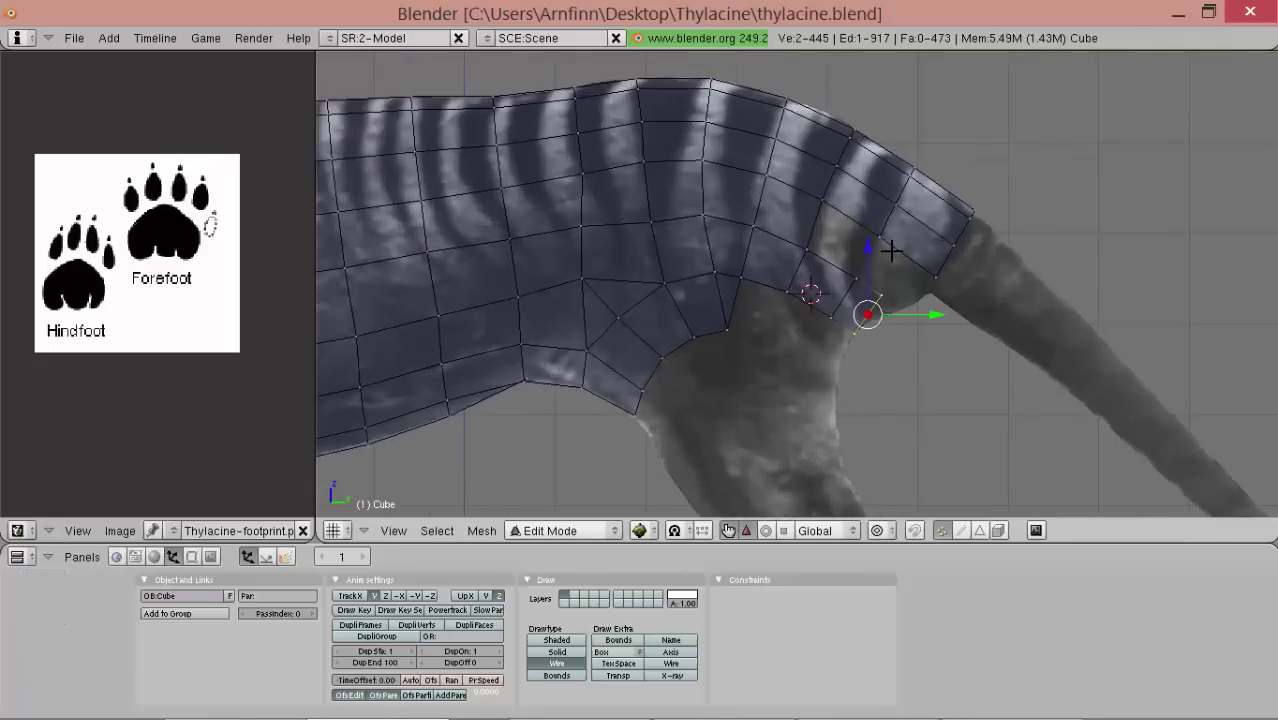
- Fill the gap between the row's end and the rump strip at the tail base with a four-sided face
middle_click_drag(907, 301, 944, 304)
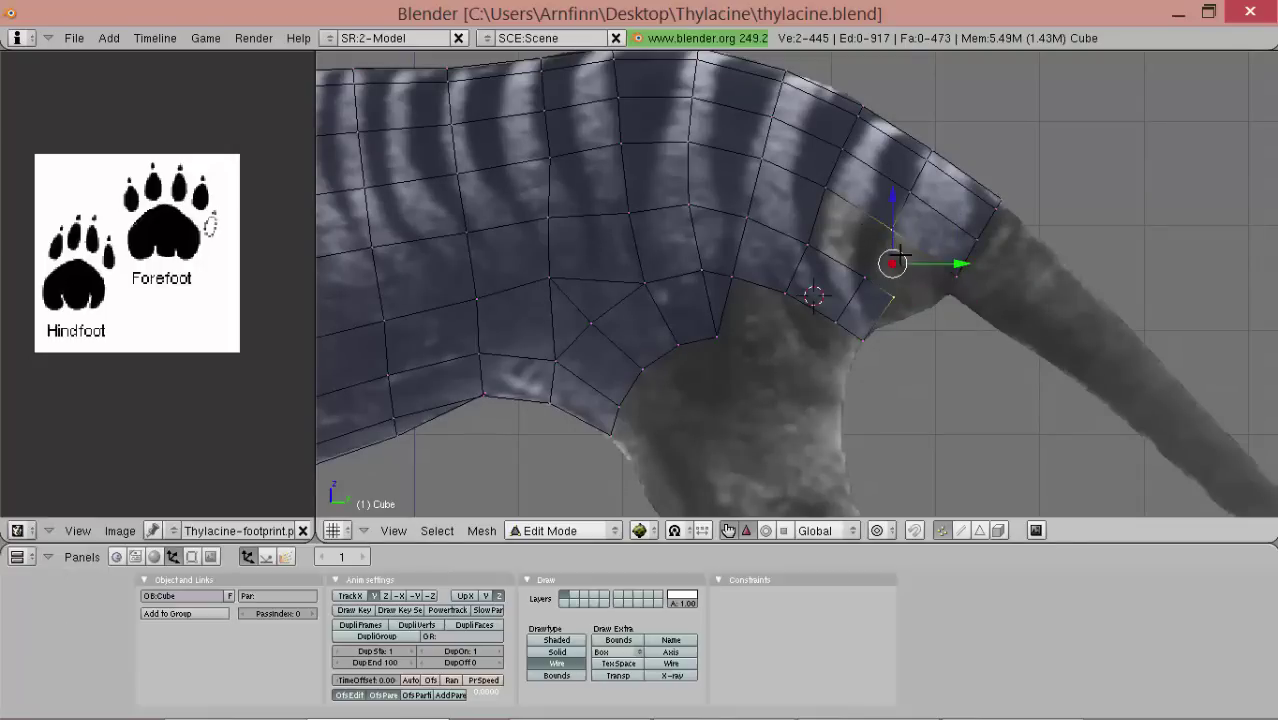
right_click(932, 273, "shift")
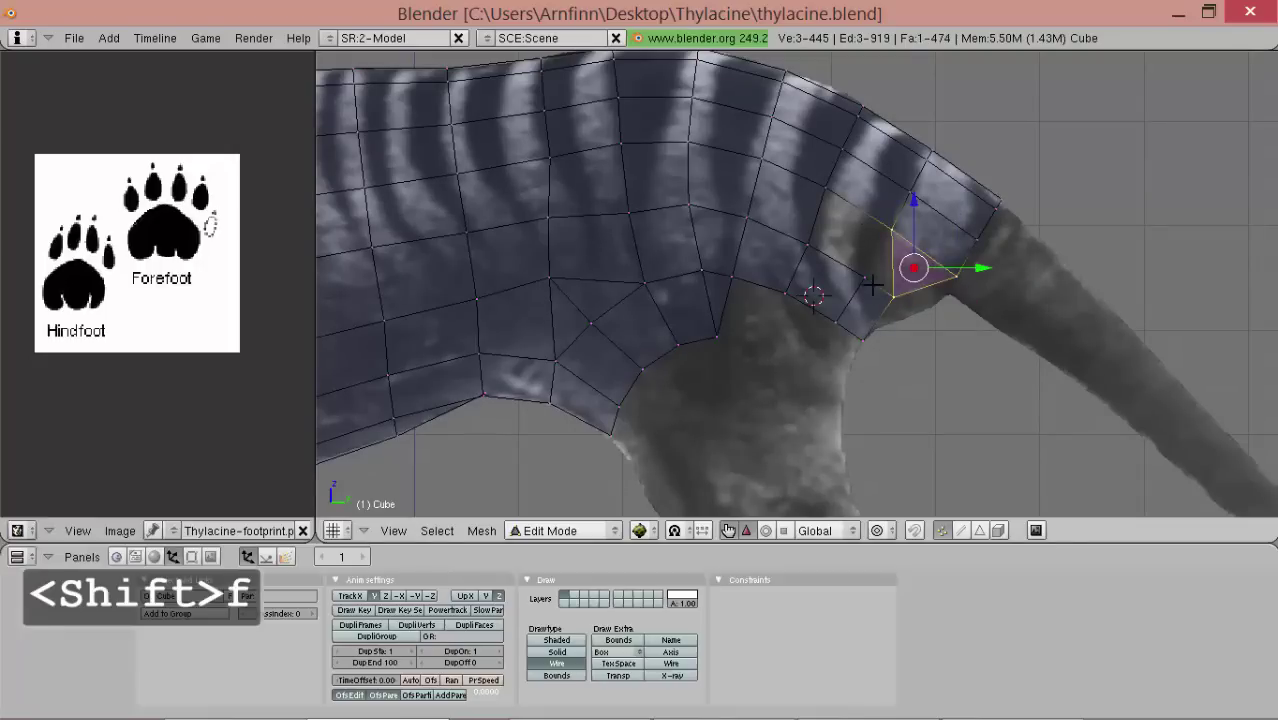
key("ctrl+z")
key("shift+f")
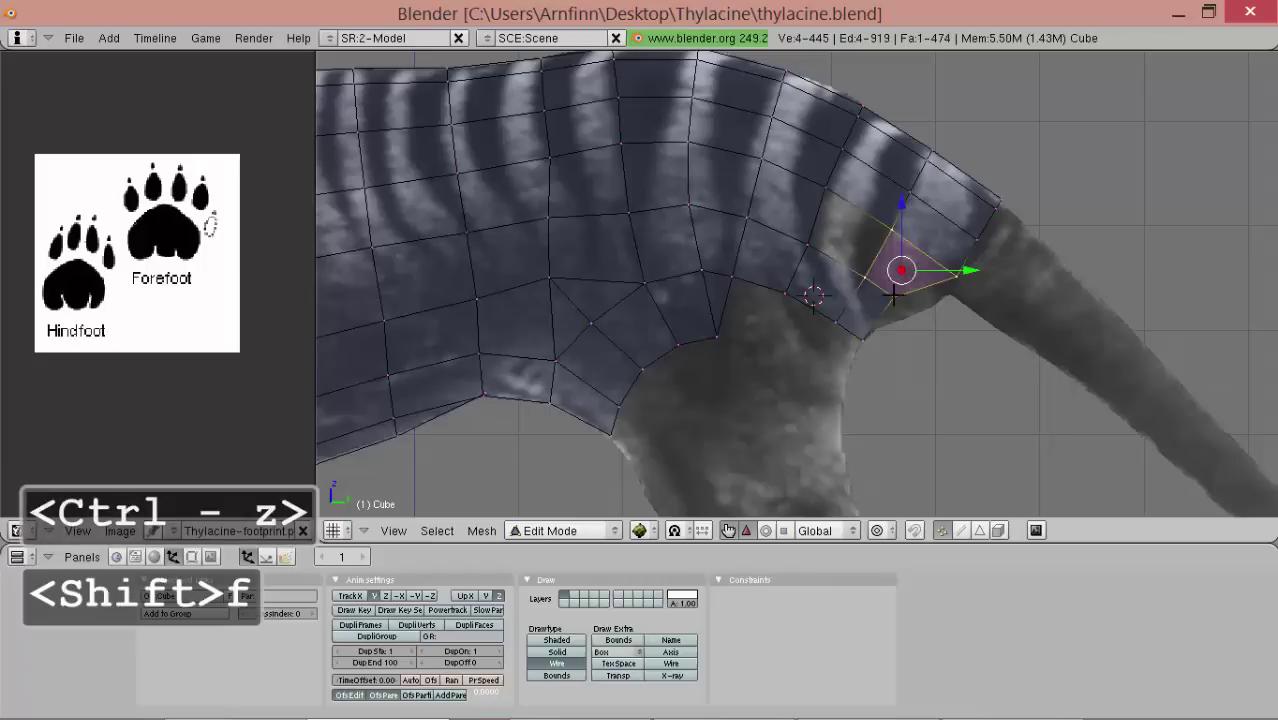
- Reposition the row's two end vertices to follow the reference outline below the tail base
key("g")
left_click(904, 299)
right_click_drag(870, 357, 868, 354)
left_click(868, 354)
key("g")
left_click(915, 290)
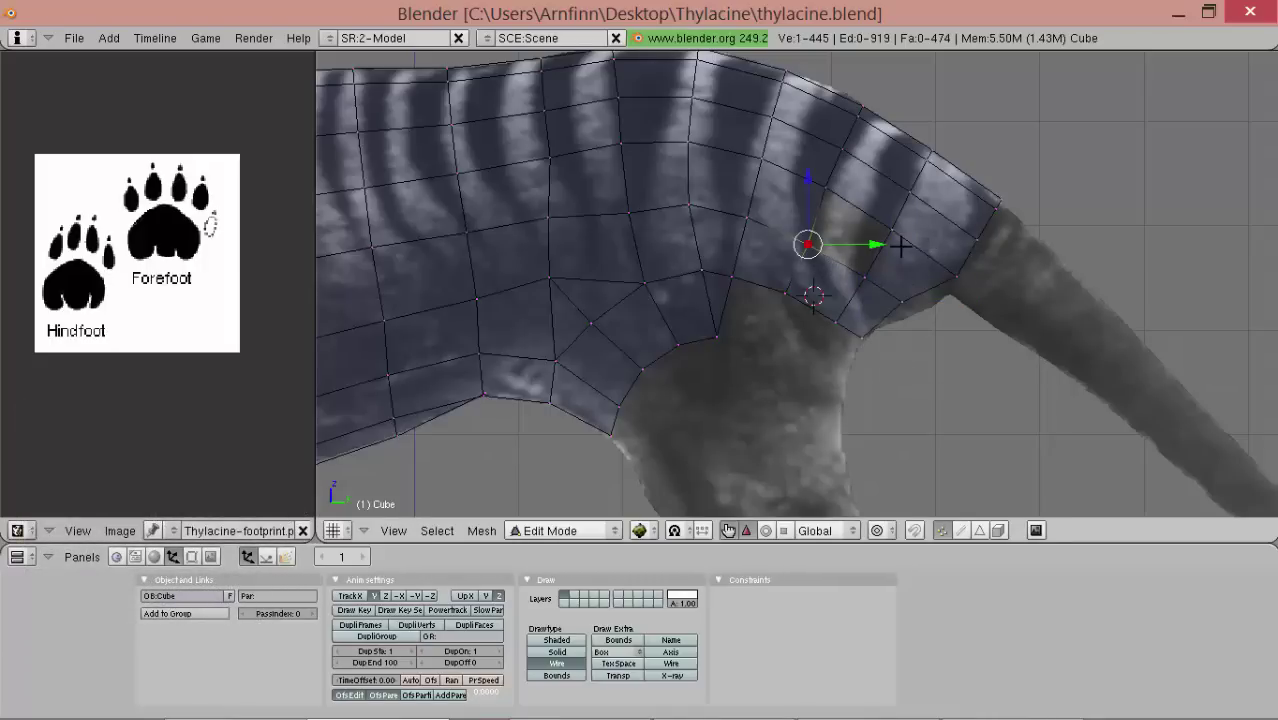
- Fill the remaining hole in the rump with a face and check the surrounding vertices
key("shift+f")
scroll(806, 246, "down", 2)
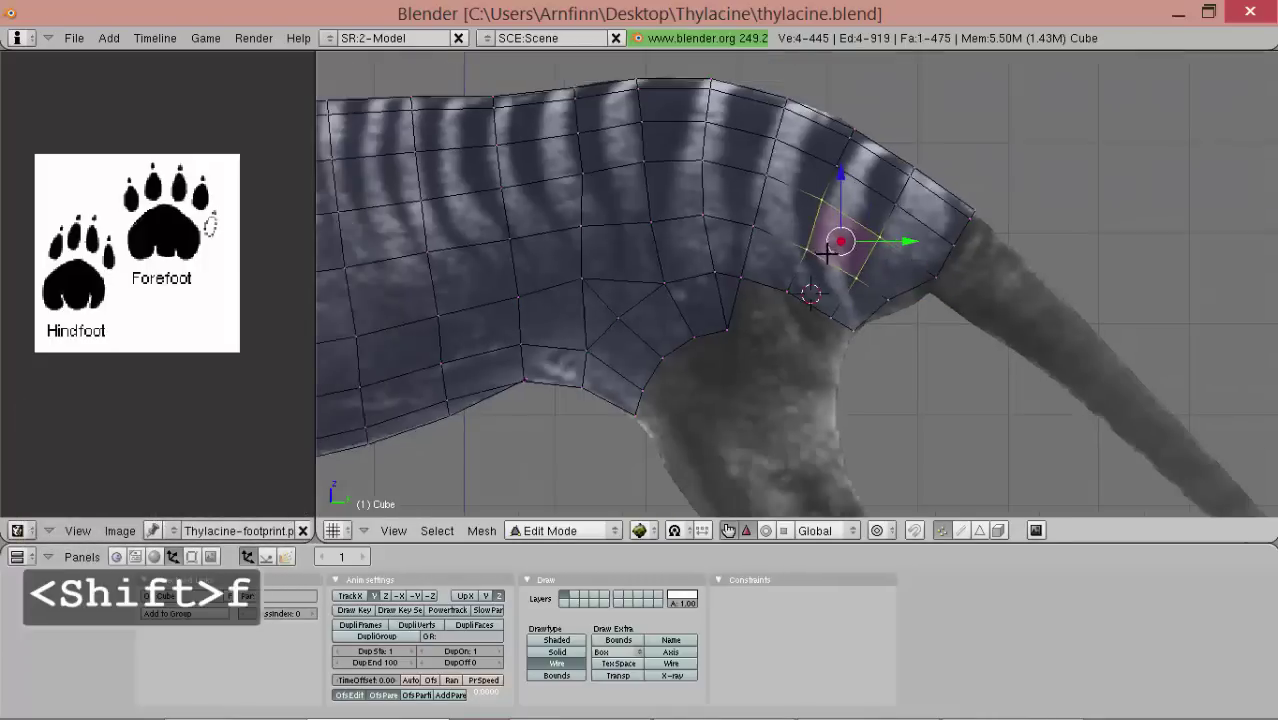
right_click_drag(840, 278, 837, 275)
left_click(837, 275)
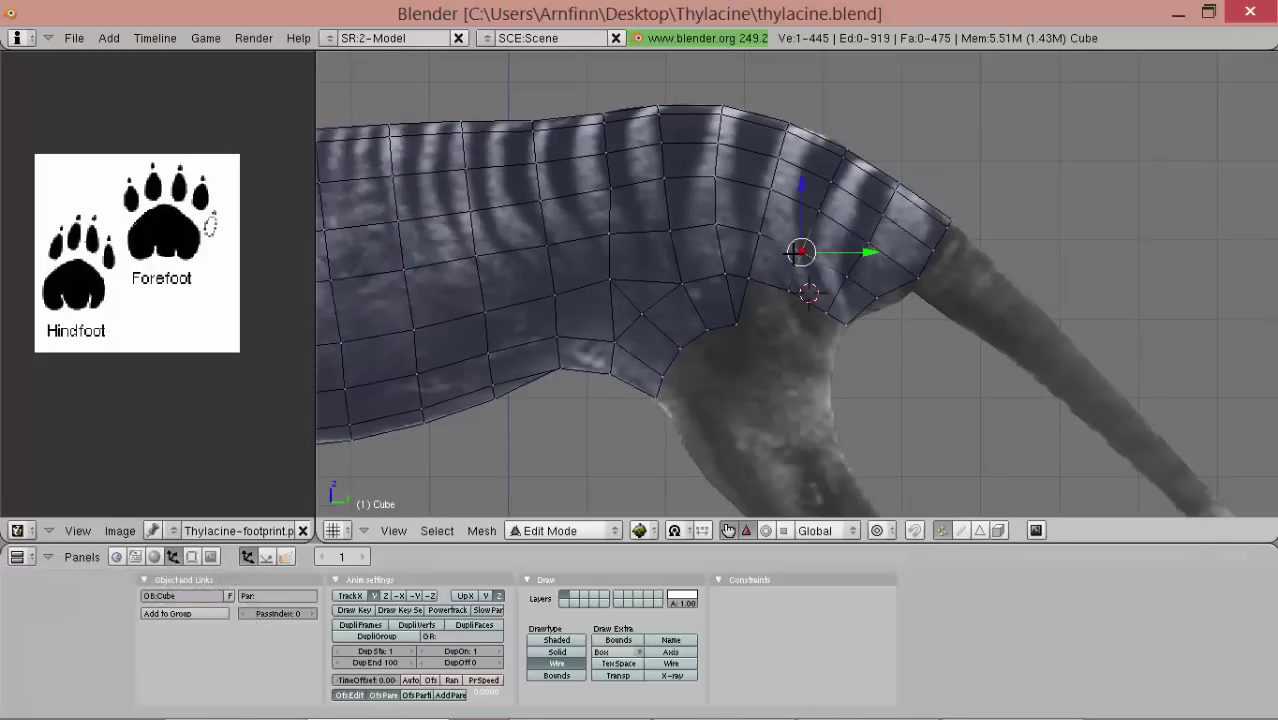
scroll(767, 310, "down", 1)
scroll(758, 317, "up", 2)
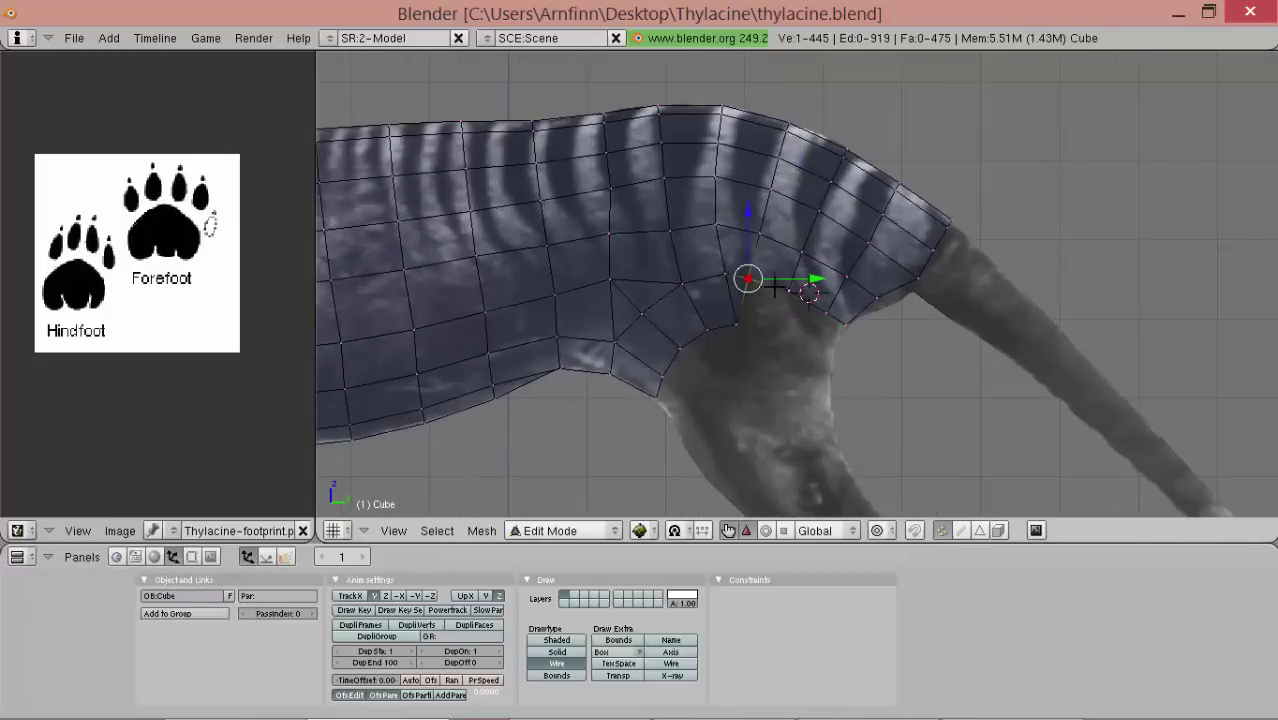
- Extrude the row's lower edges down over the top of the thigh and rotate them to fit the leg
key("shift+e")
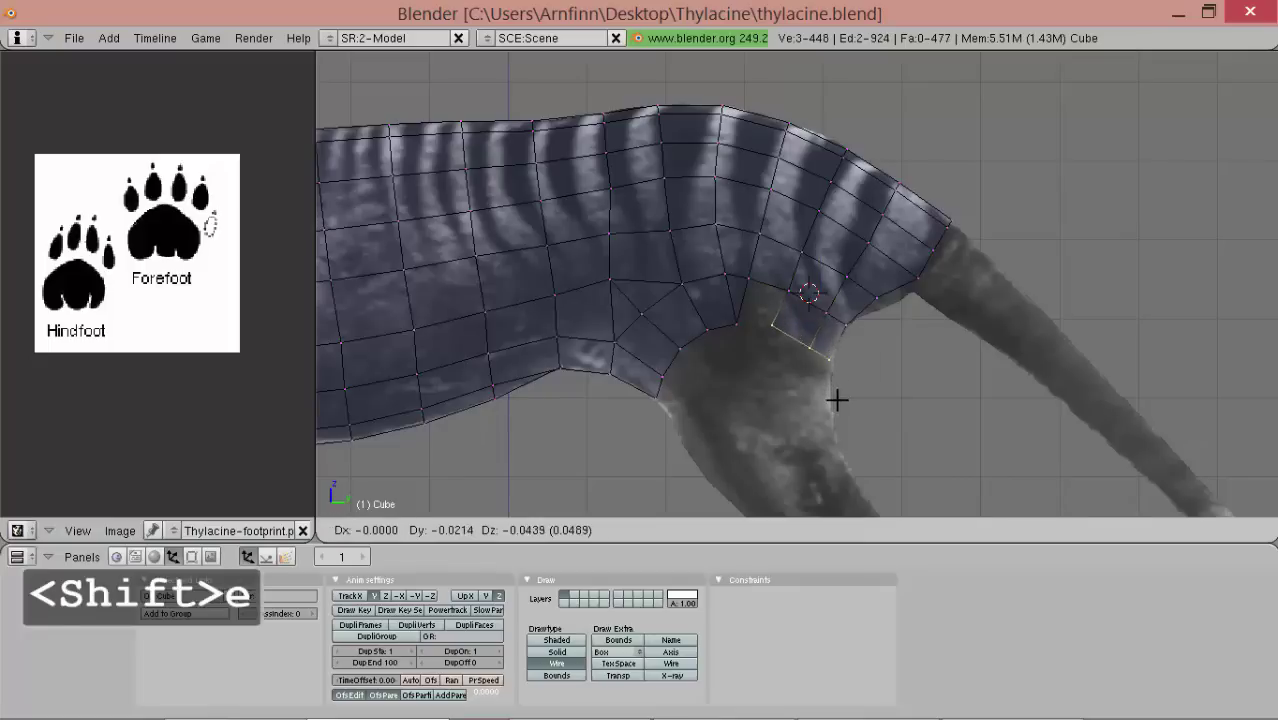
left_click(837, 399)
key("r")
left_click(839, 396)
- Move the front vertex of the new thigh strip forward and fill the gap to the flank
right_click(774, 328)
key("g")
left_click(769, 387)
key("shift+f")
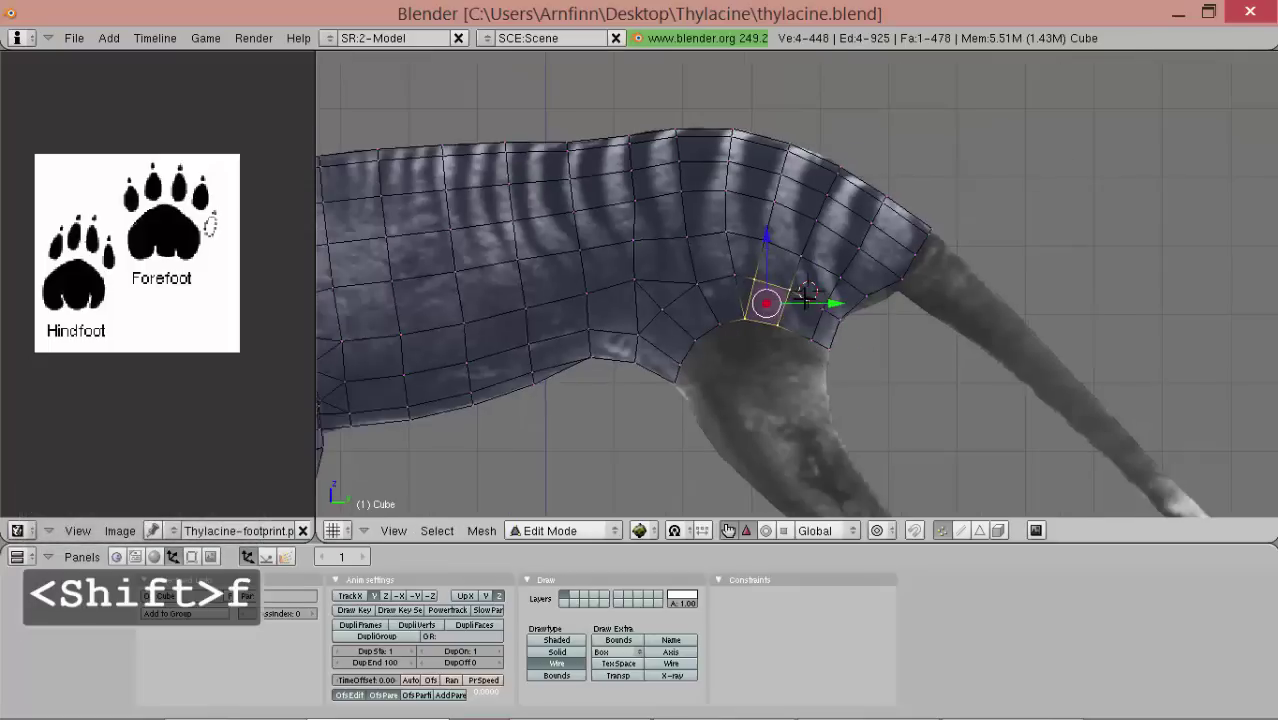
- Examine the hindquarters against the side reference in Object and Edit Mode and around the tail base
key("Tab")
key("Tab")
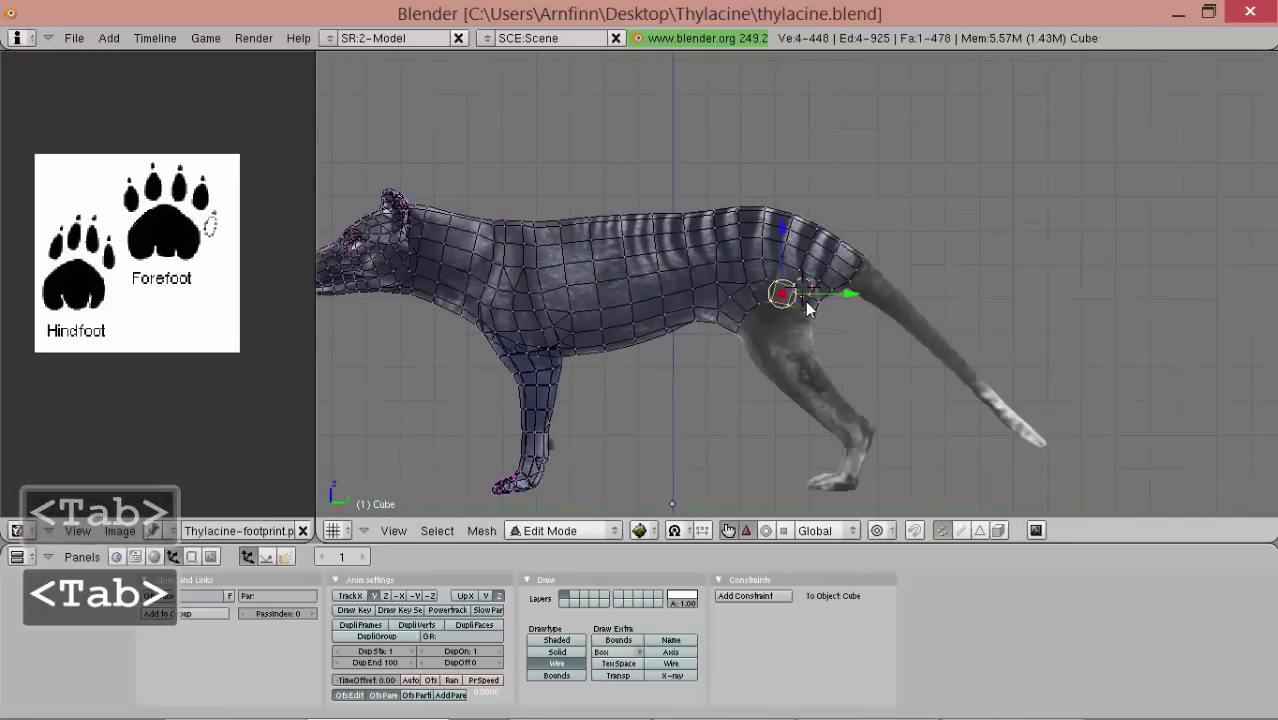
key("Tab")
scroll(988, 307, "up", 3)
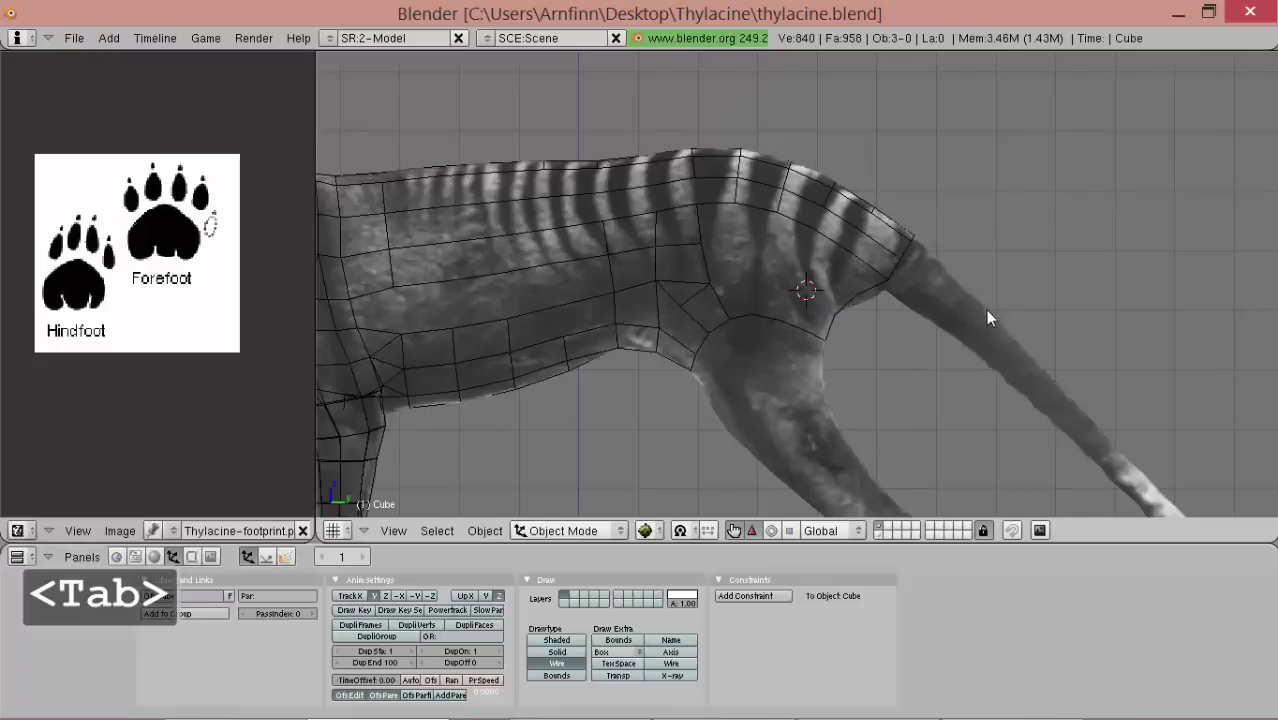
middle_click_drag(982, 313, 944, 306, "shift")
key("Tab")
scroll(850, 300, "up", 3)
right_click(893, 275)
left_click_drag(973, 275, 925, 282, "alt+shift")
scroll(860, 325, "down", 2)
left_click_drag(853, 331, 712, 419, "alt")
key("KP_3")
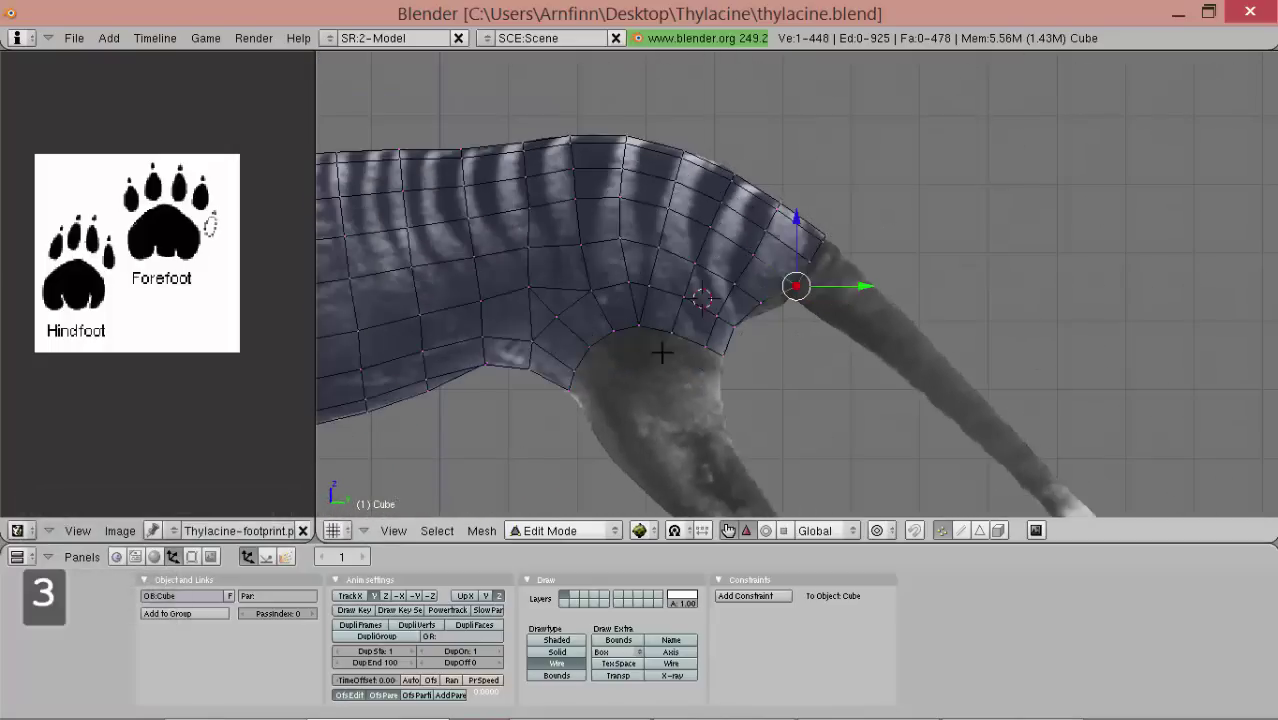
- Select a vertex above the hind leg opening and examine the body's width from above
left_click_drag(716, 333, 895, 327, "alt+shift")
right_click(900, 274)
scroll(894, 327, "down", 3)
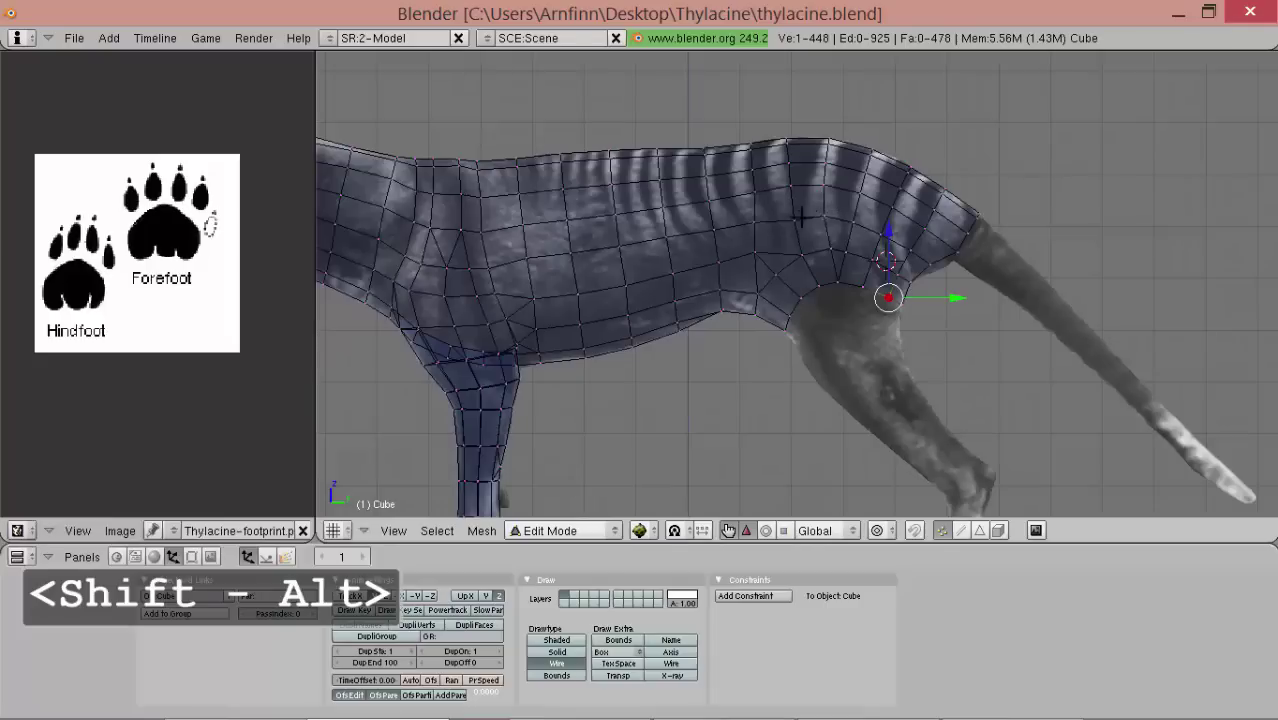
scroll(798, 223, "down", 3)
left_click_drag(798, 223, 802, 465, "alt")
left_click_drag(806, 375, 844, 422, "alt")
scroll(850, 325, "up", 4)
key("KP_7")
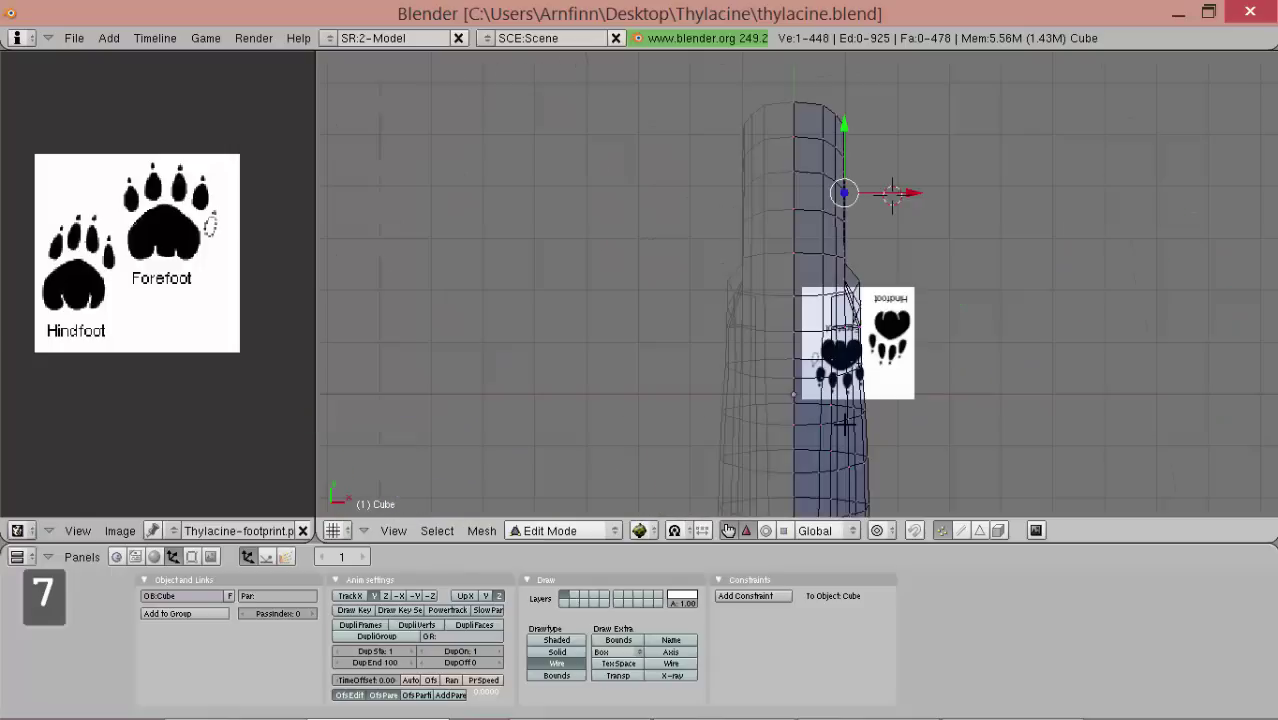
scroll(850, 393, "down", 2)
left_click_drag(850, 354, 838, 228, "alt+shift")
scroll(838, 228, "down", 1)
scroll(838, 230, "up", 1)
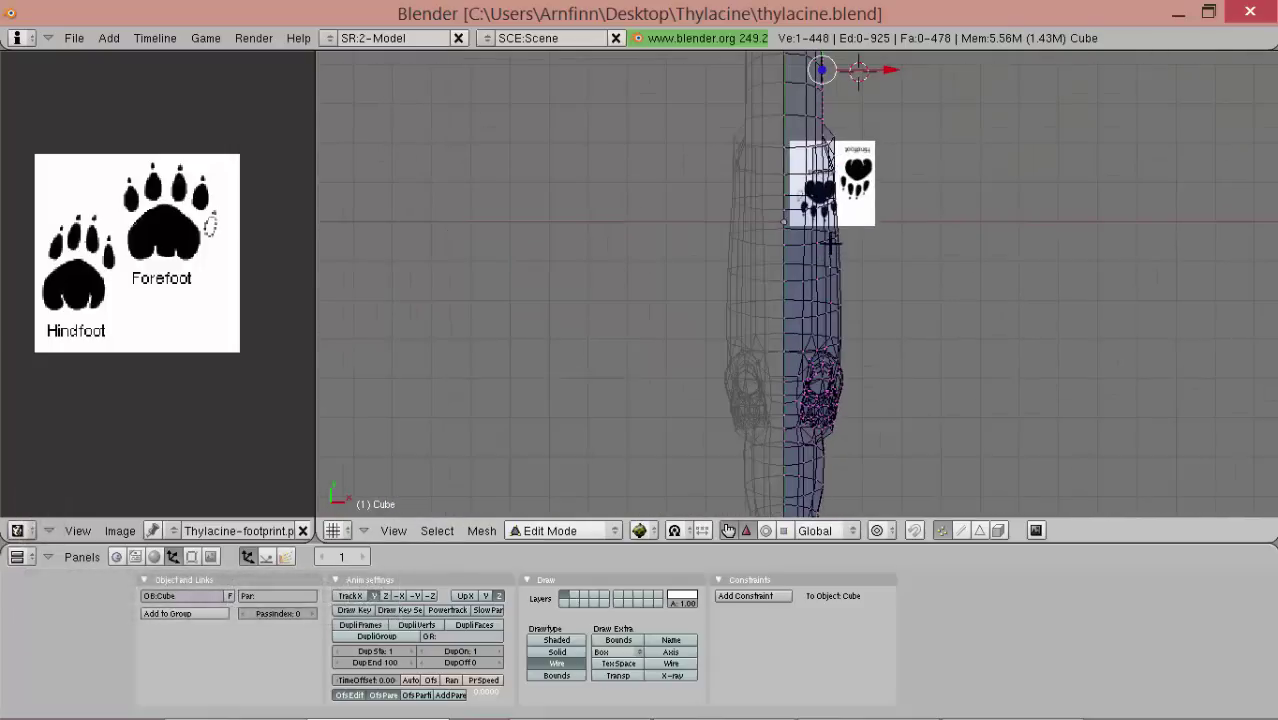
scroll(819, 238, "up", 1)
left_click_drag(819, 238, 803, 245, "alt+shift")
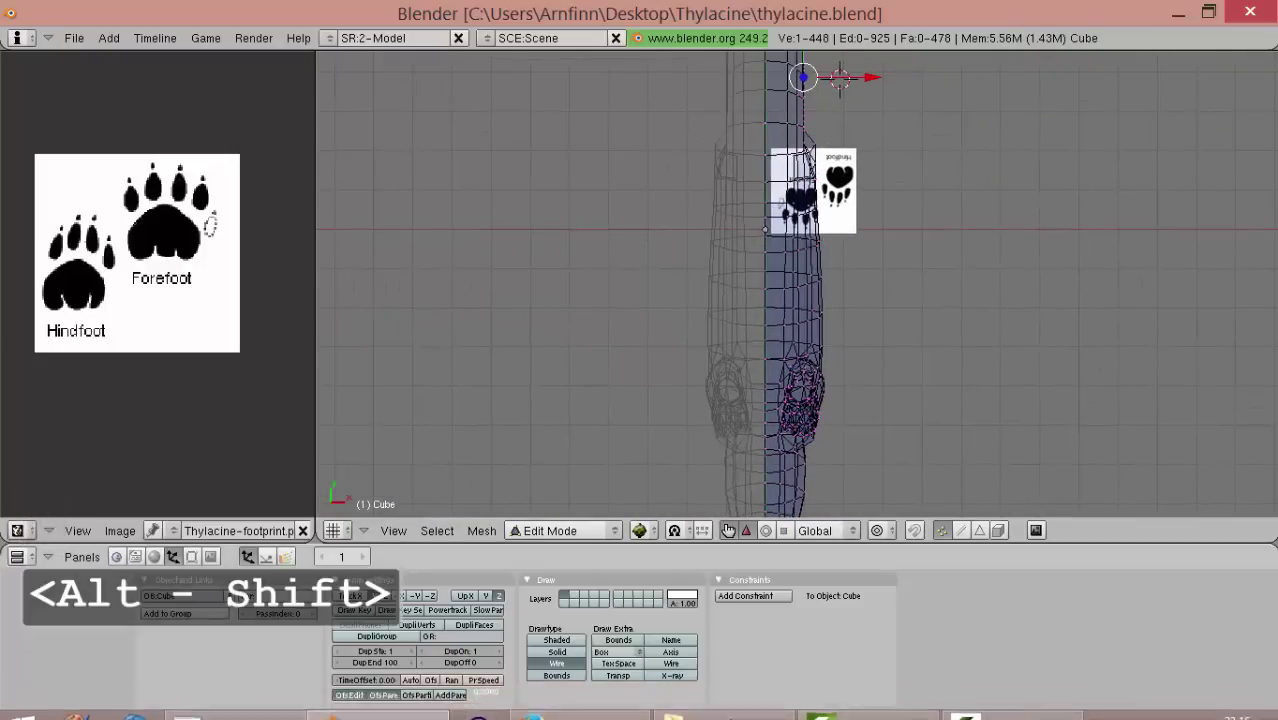
- Open Thylacine-on-hind-legs.jpg from the Thylacine folder in Paint Shop Pro and examine the back and hip widths
left_click(726, 712)
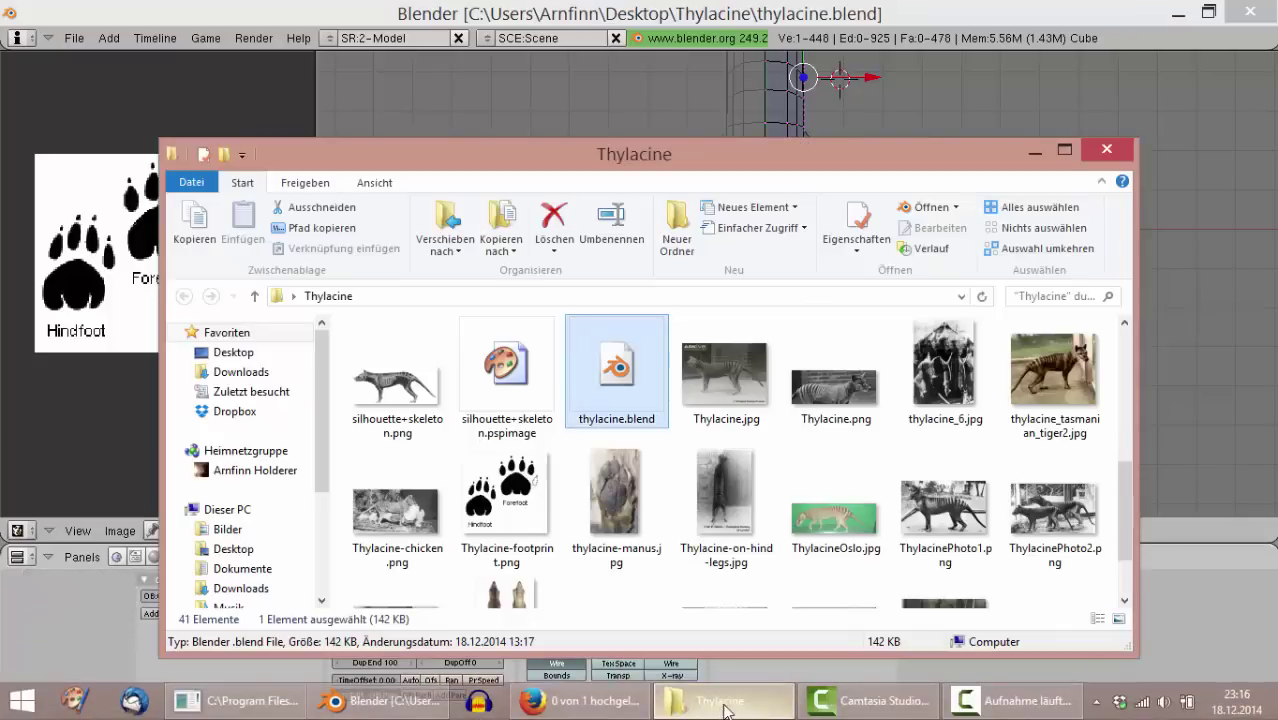
double_click(739, 483)
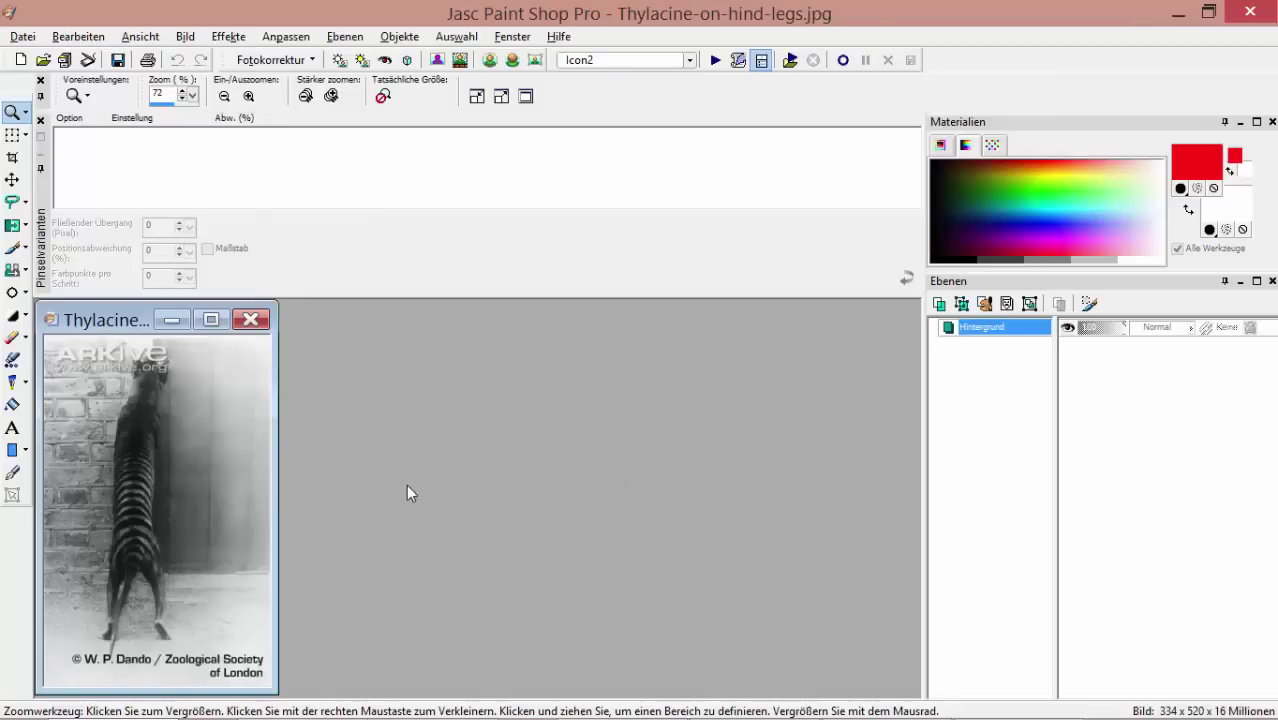
scroll(126, 522, "up", 3)
scroll(205, 485, "down", 2)
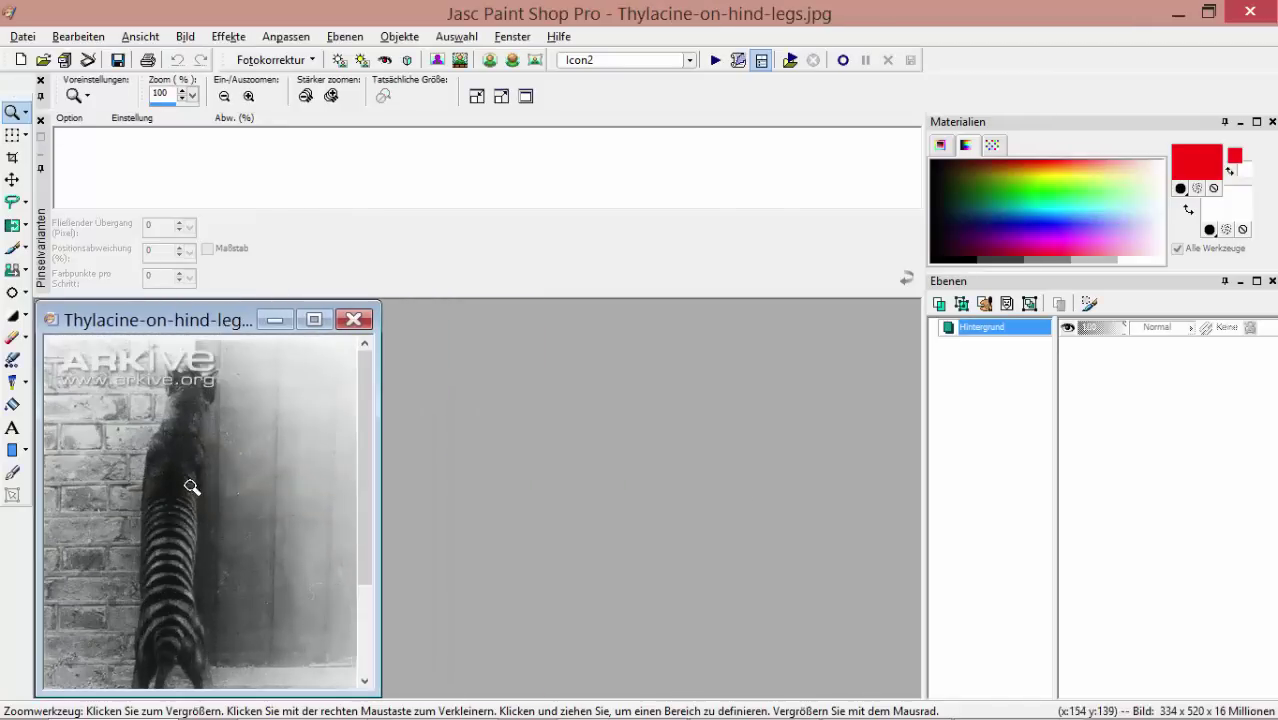
scroll(191, 487, "up", 2)
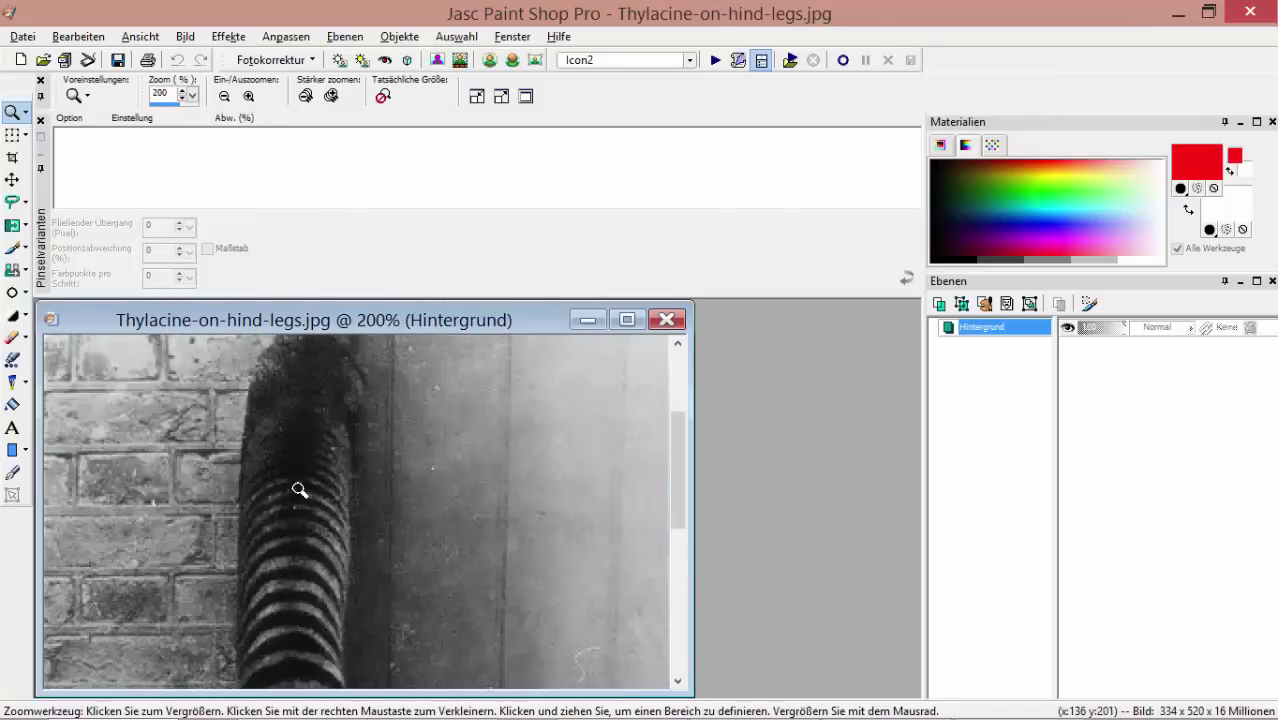
scroll(272, 538, "down", 1)
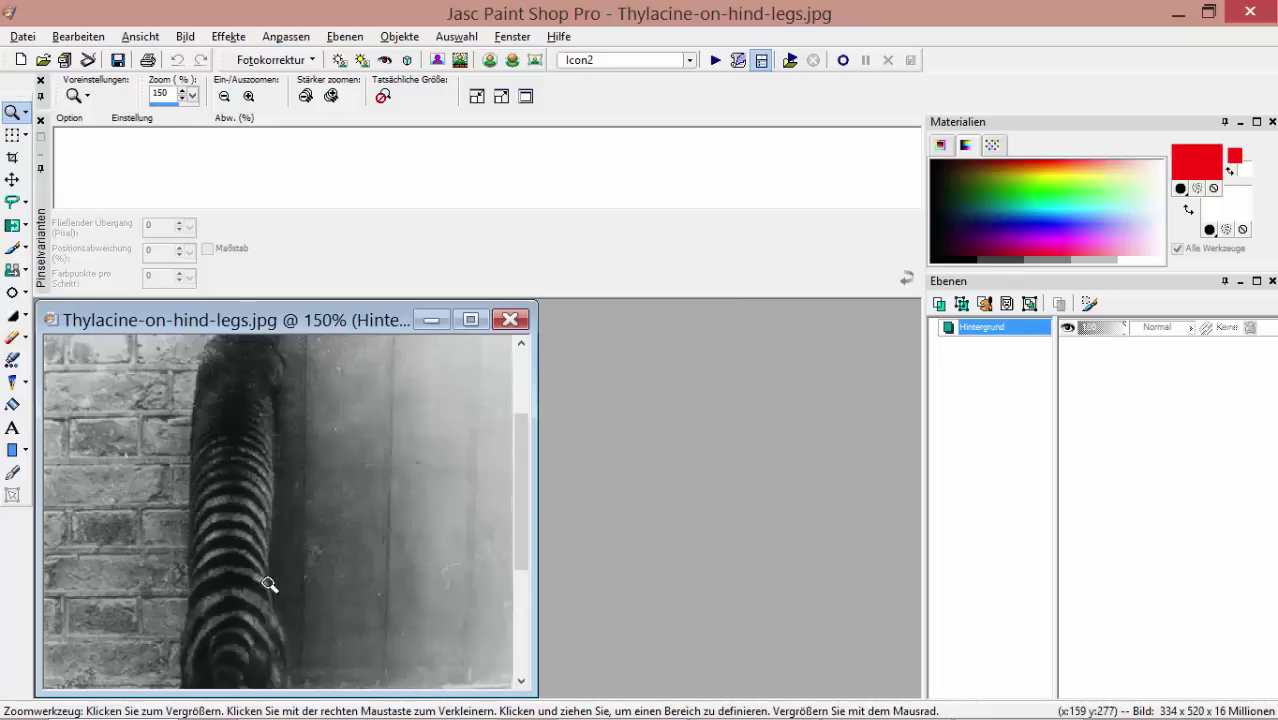
scroll(264, 548, "up", 1)
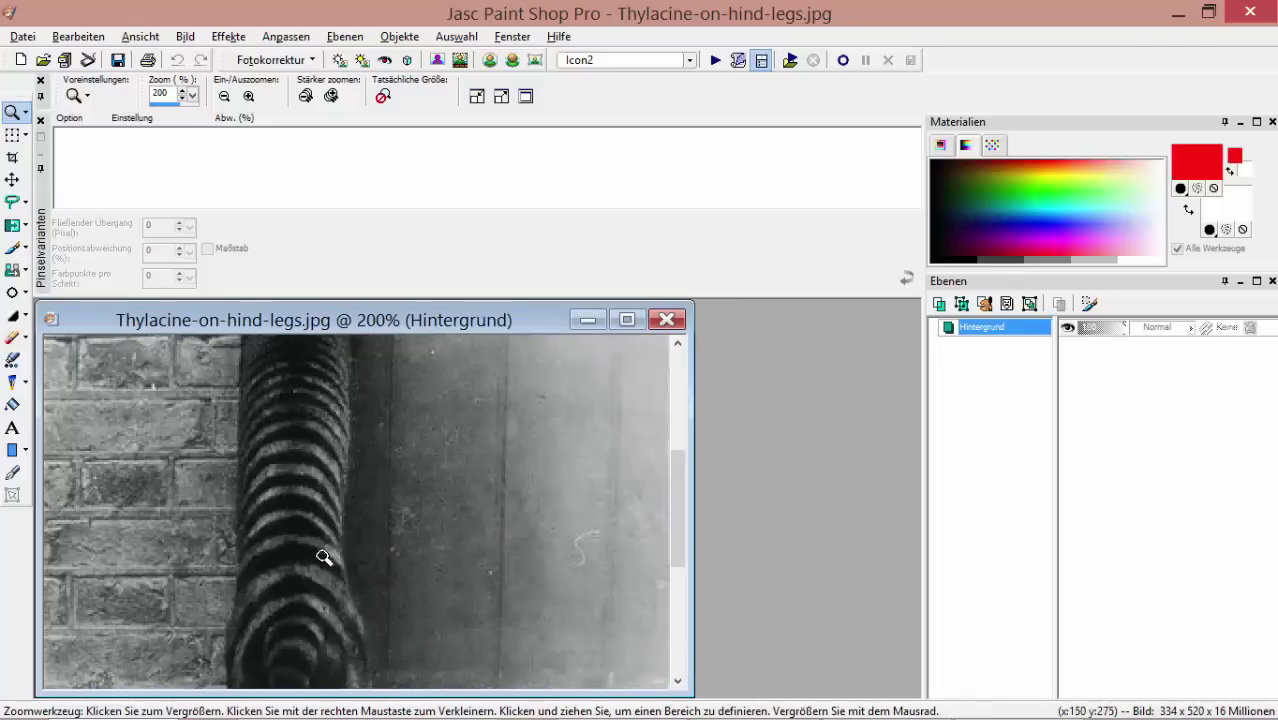
scroll(323, 559, "down", 1)
mouse_move(692, 712)
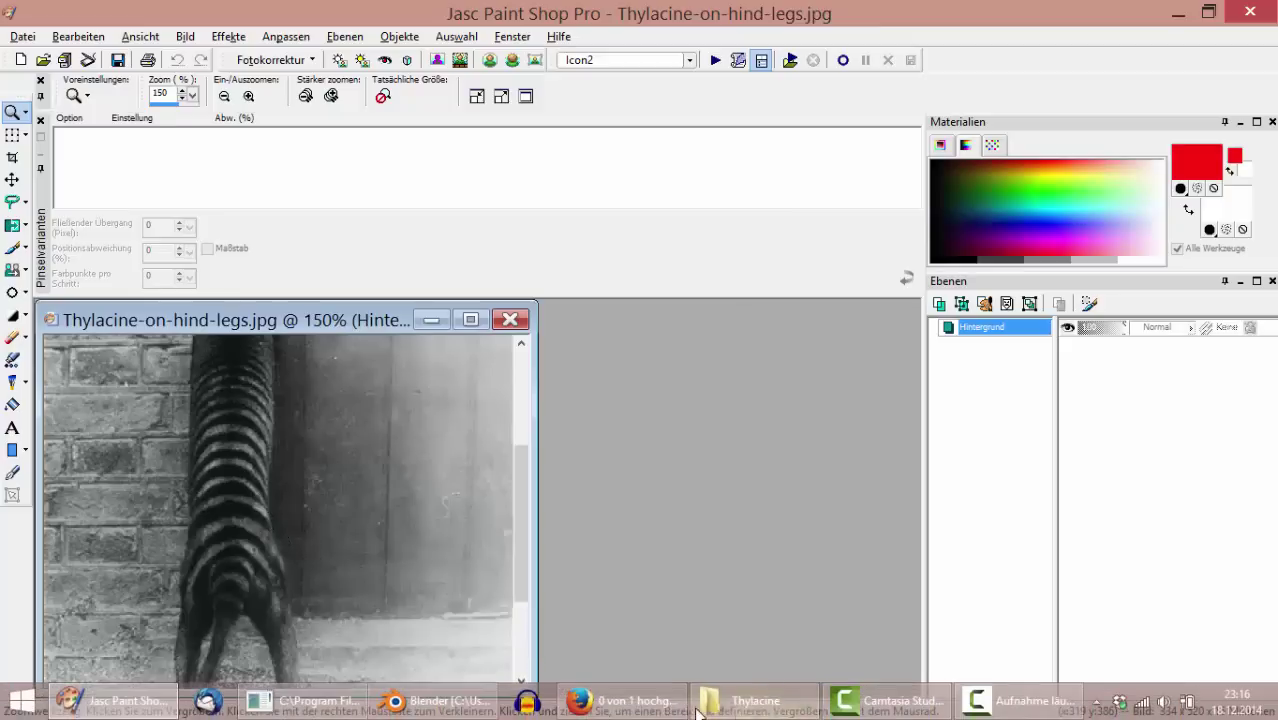
scroll(258, 520, "down", 1)
scroll(154, 424, "up", 1)
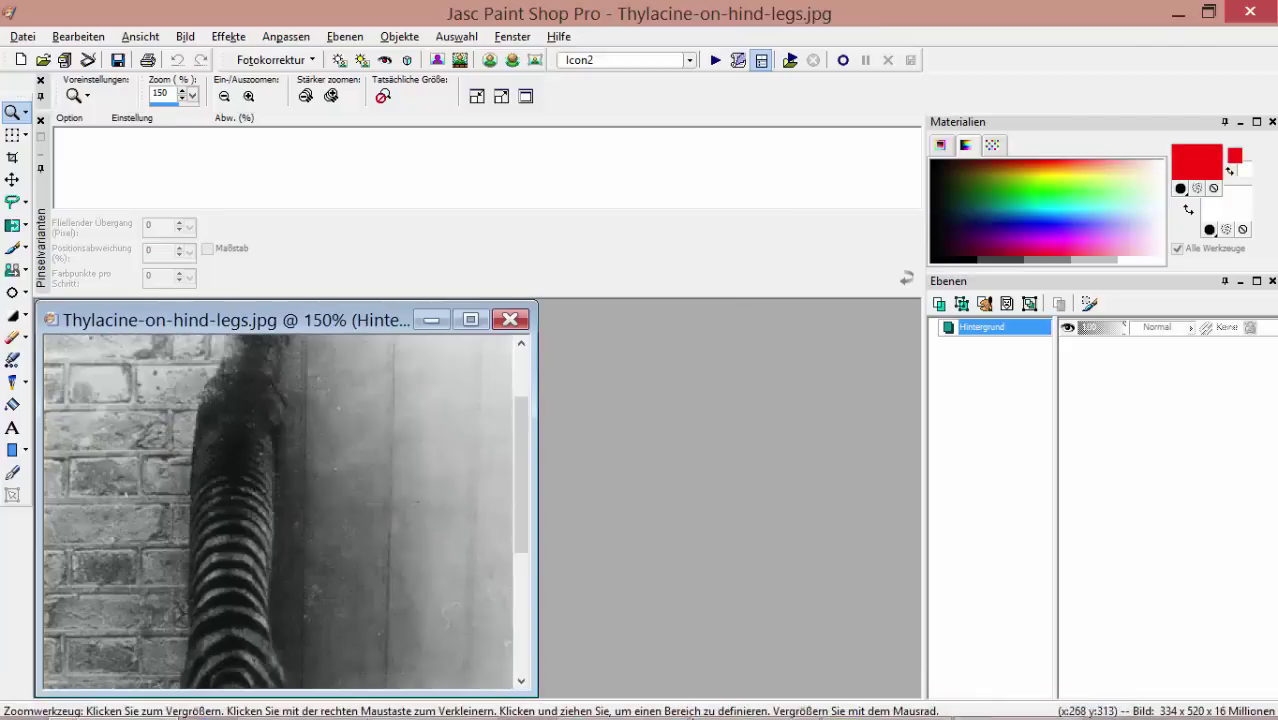
- Open thylacine_6.jpg from the Thylacine folder and examine the hip and waist proportions of the hanging animals
left_click(753, 700)
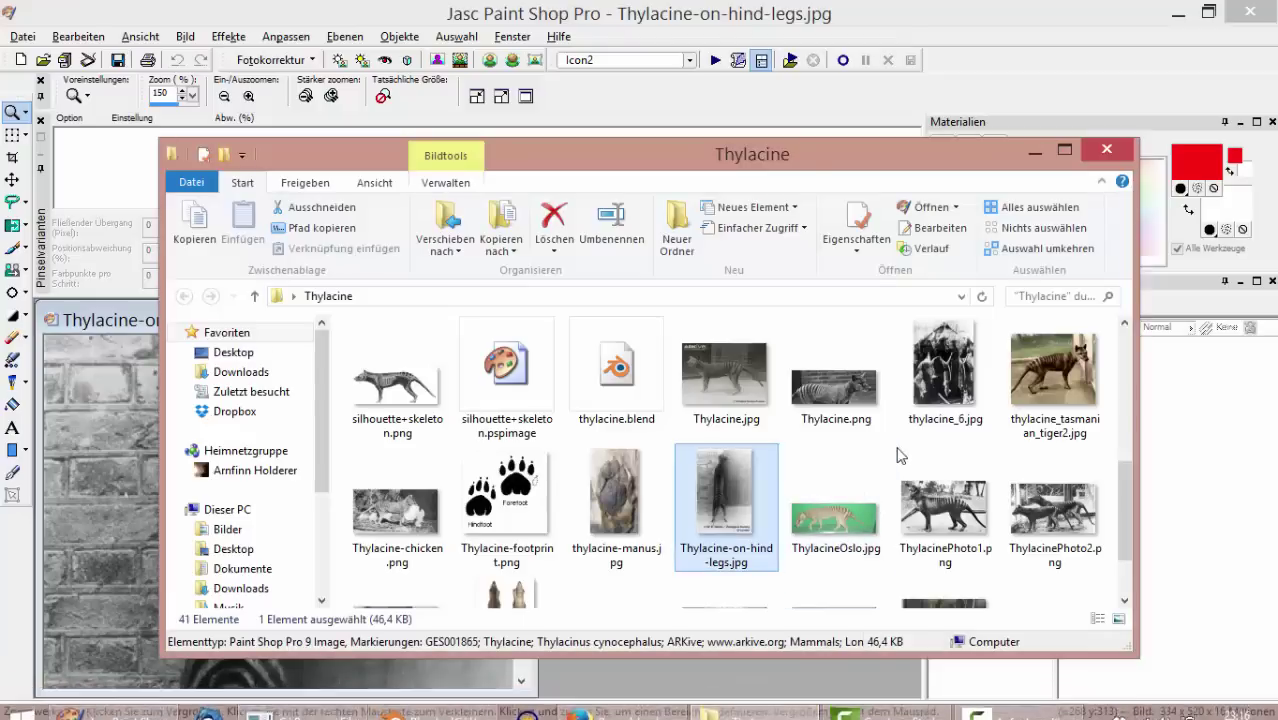
double_click(935, 385)
scroll(386, 567, "up", 3)
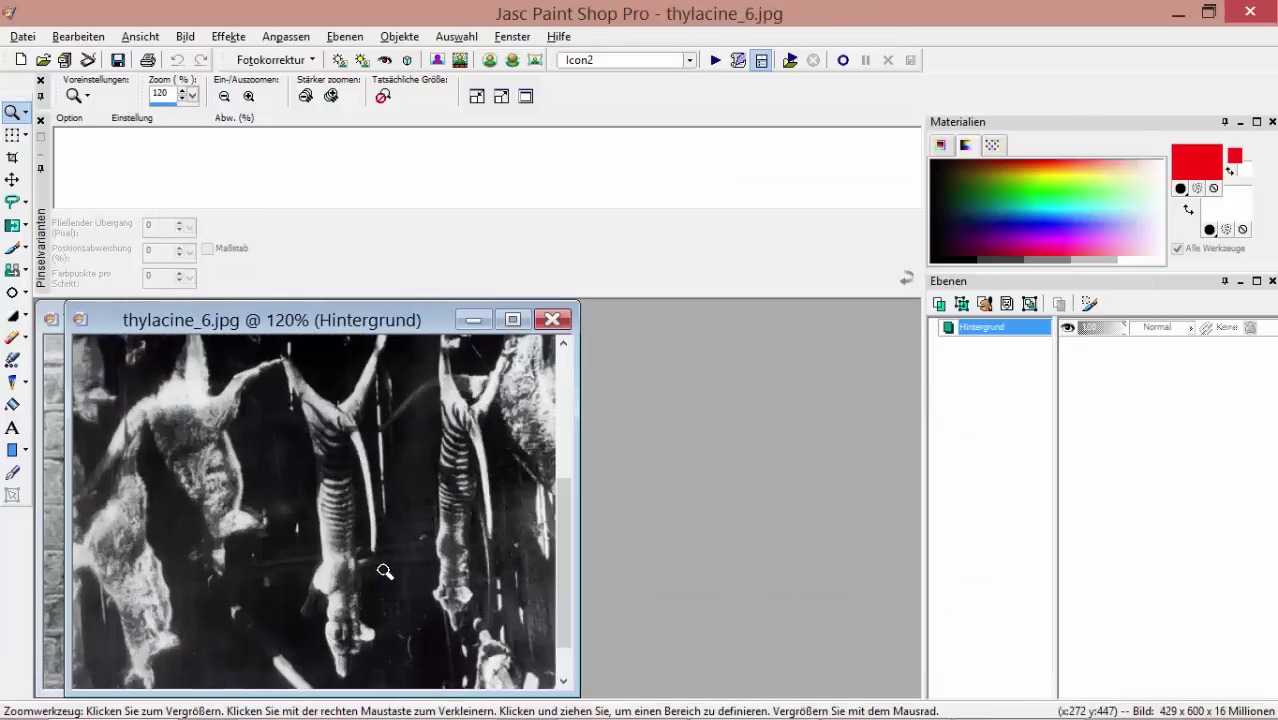
left_click(373, 561)
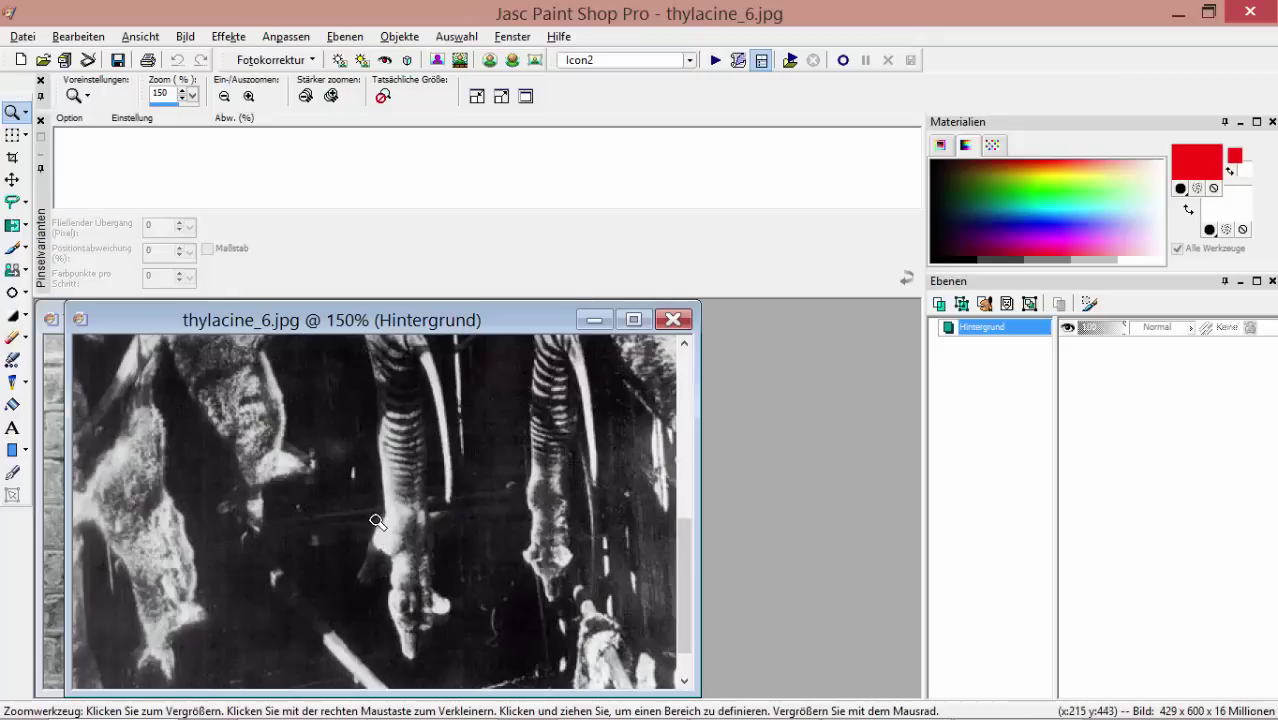
scroll(522, 508, "up", 2)
scroll(703, 488, "down", 3)
scroll(490, 467, "up", 1)
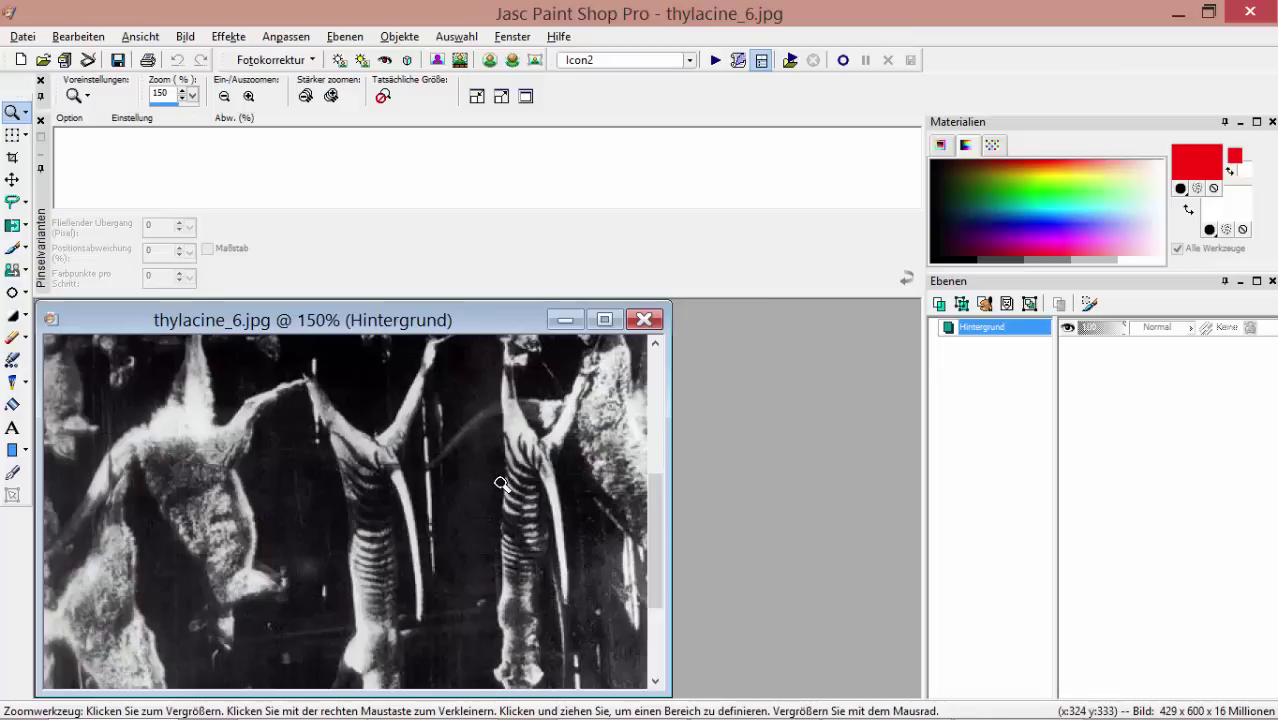
left_click(501, 484)
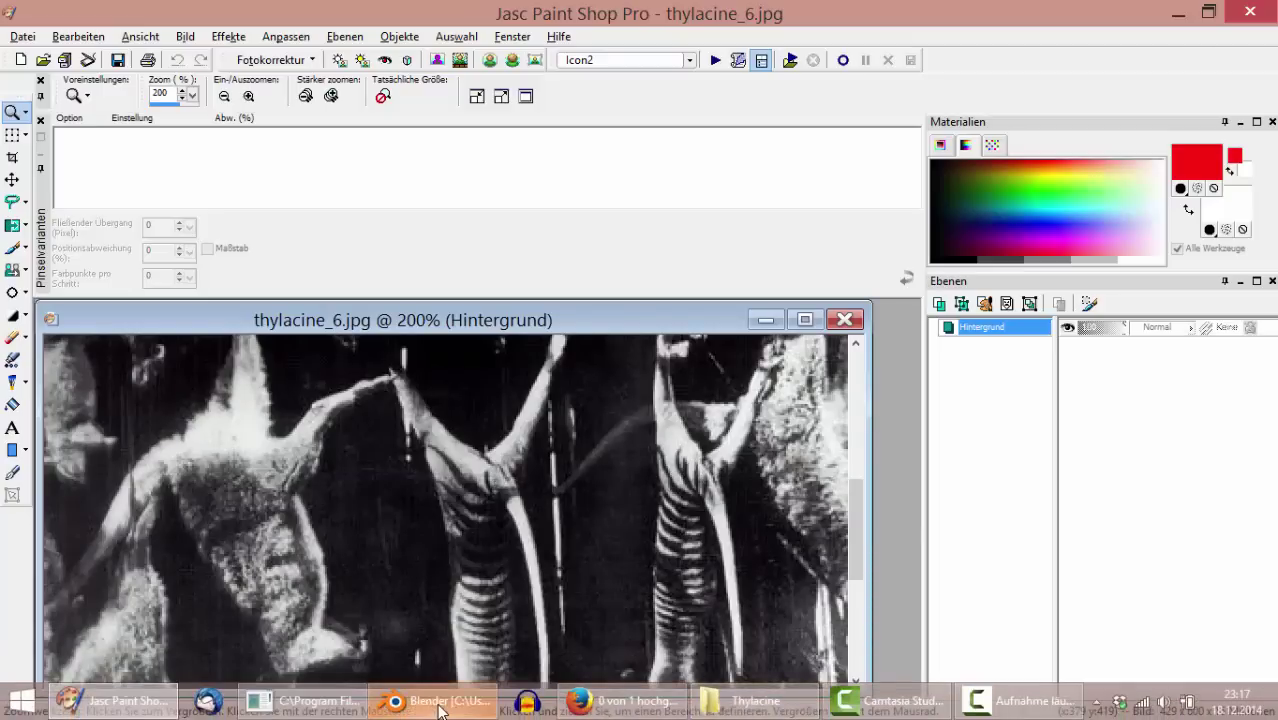
- Switch back to Blender and widen the hips by moving the selected vertex outward along X with proportional editing
left_click(430, 700)
scroll(866, 266, "down", 1)
left_click_drag(809, 229, 827, 262, "alt+shift")
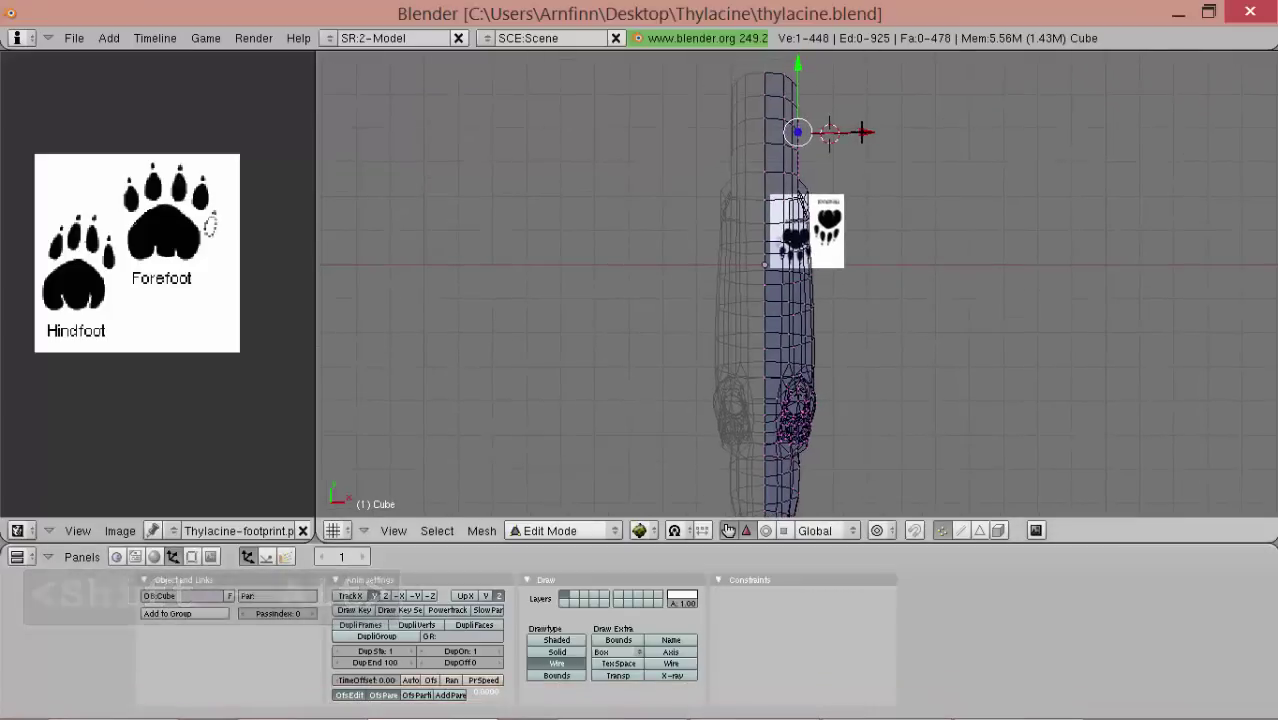
key("o")
left_click_drag(876, 130, 897, 141)
middle_click_drag(897, 141, 808, 233)
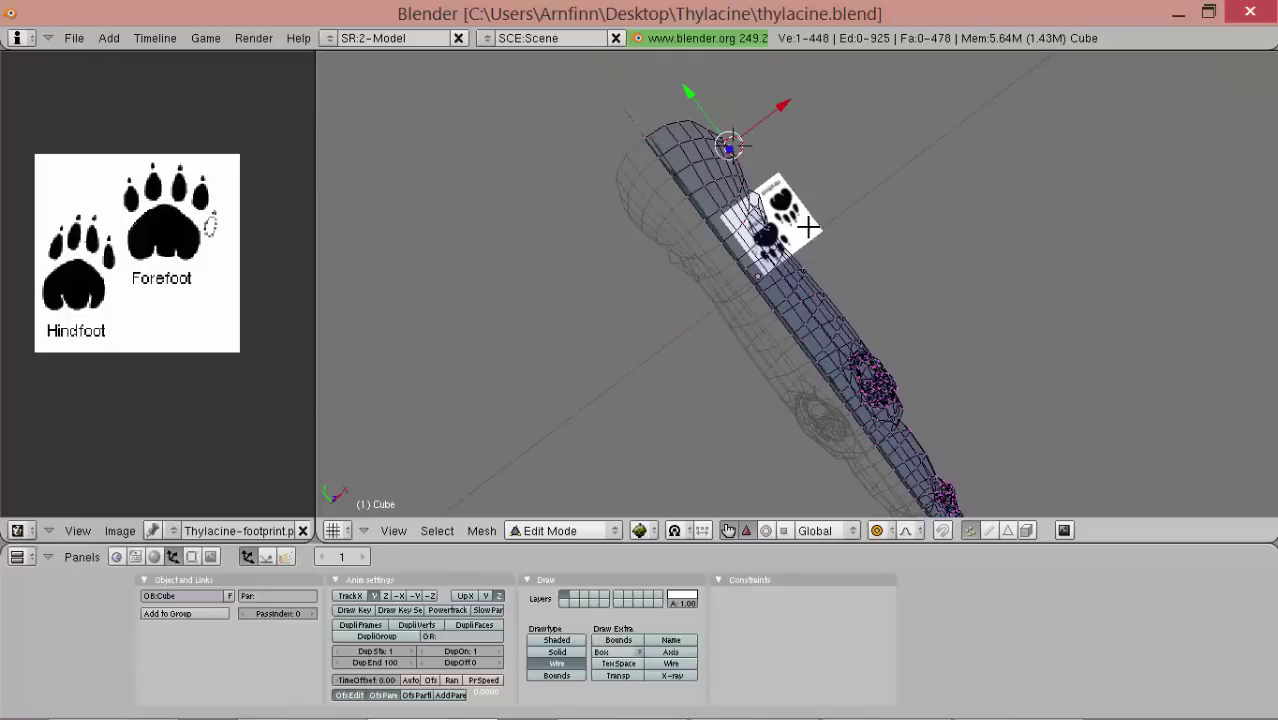
key("KP_7")
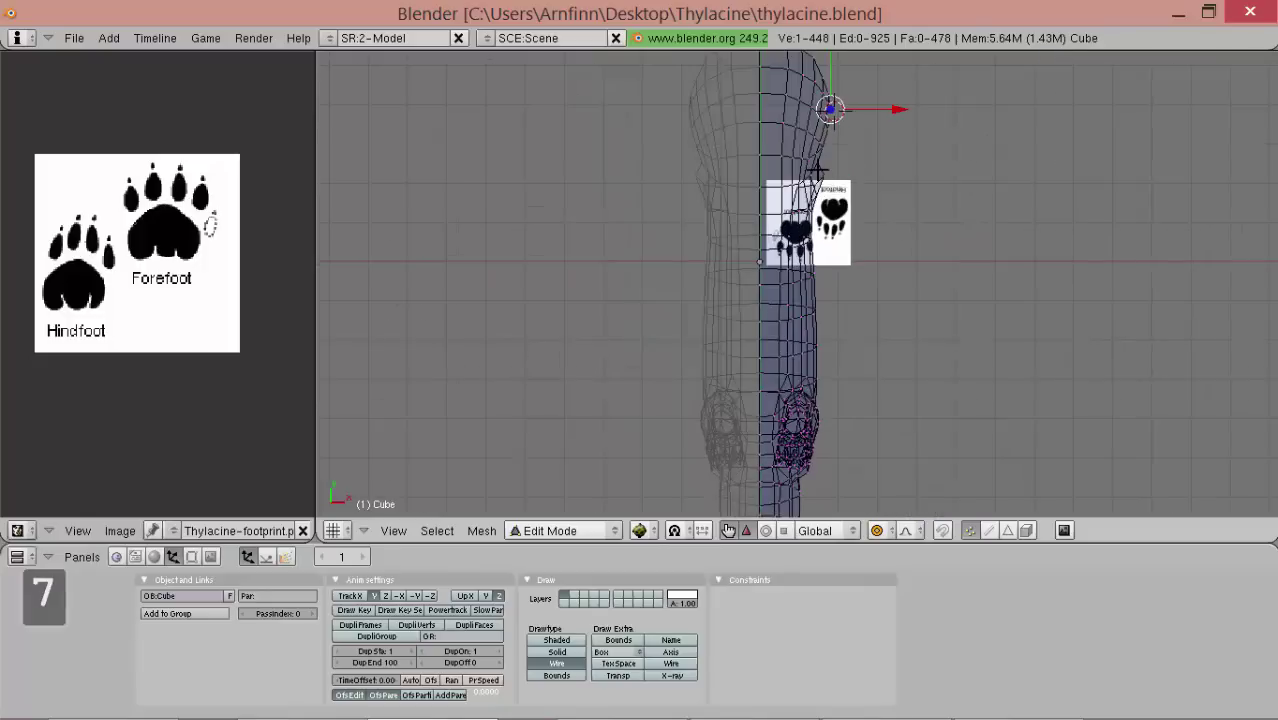
left_click_drag(864, 161, 873, 161)
- Narrow the waist in front of the hips by moving side vertices along X with proportional editing, fine-tuning the flank width
key("s")
left_click(851, 259)
key("s")
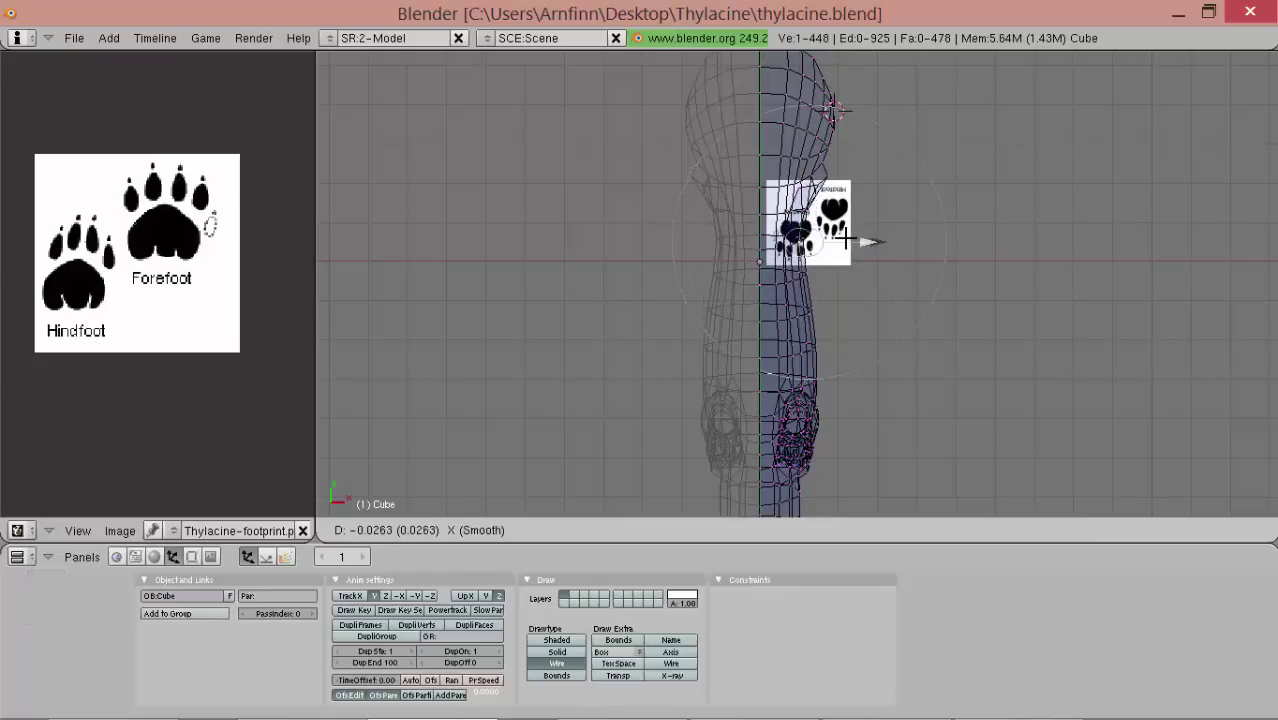
left_click(845, 340)
left_click_drag(862, 312, 864, 311)
middle_click_drag(845, 285, 713, 236)
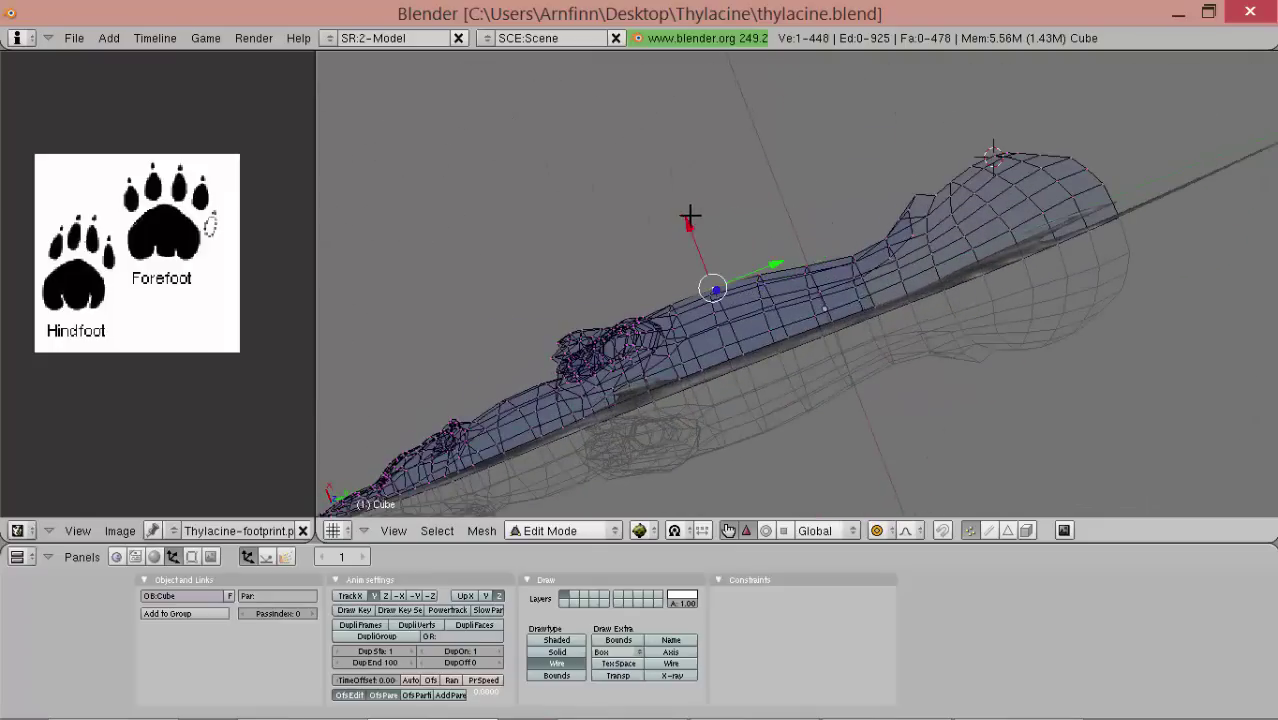
left_click_drag(688, 214, 685, 211)
- Select two neighbouring vertices at the front of the hind leg opening and shift them slightly inward along X
middle_click_drag(685, 211, 885, 435)
middle_click_drag(843, 215, 790, 352)
right_click(790, 288, "shift")
key("shift+s")
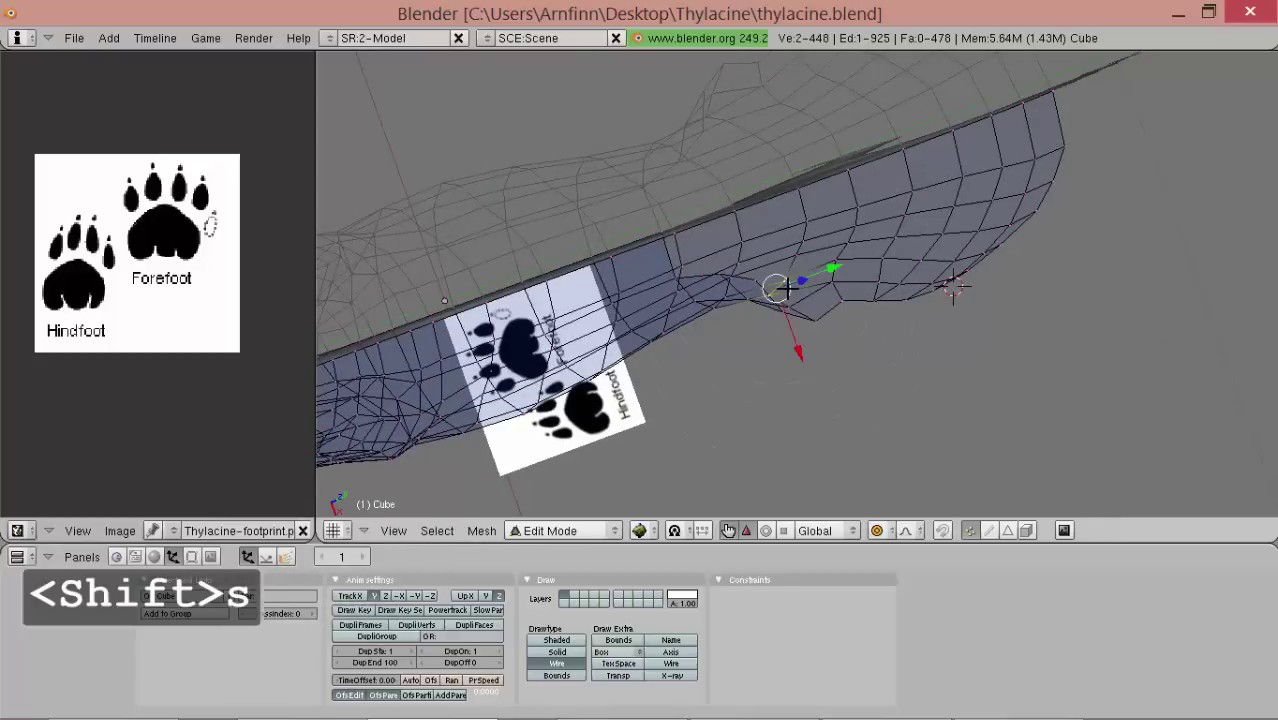
left_click_drag(796, 343, 796, 333)
mouse_move(796, 333)
middle_mouse_down()
mouse_move(779, 345)
mouse_move(732, 324)
mouse_move(884, 339)
mouse_move(816, 268)
mouse_move(794, 346)
middle_mouse_up()
right_click(757, 328)
right_click(755, 293, "shift")
middle_click_drag(755, 305, 784, 367)
scroll(751, 393, "down", 4)
key("KP_3")
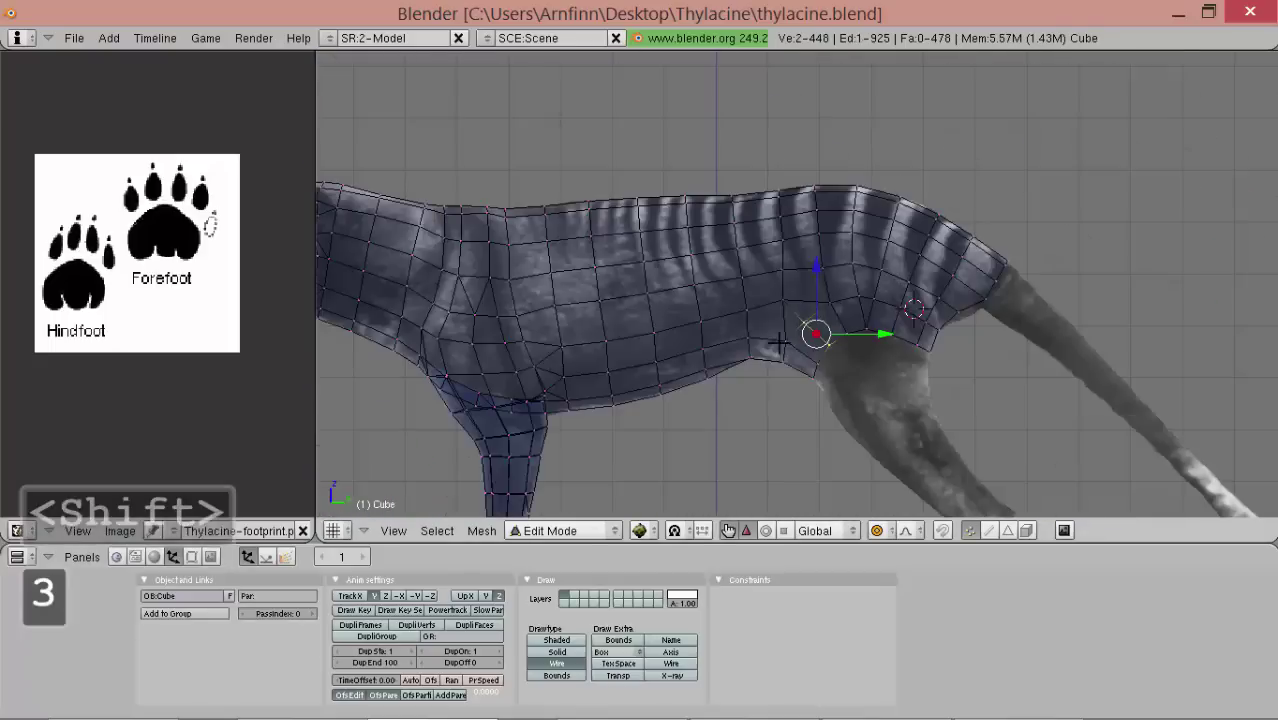
scroll(803, 393, "up", 1)
right_click(824, 388, "shift")
right_click(807, 335, "shift")
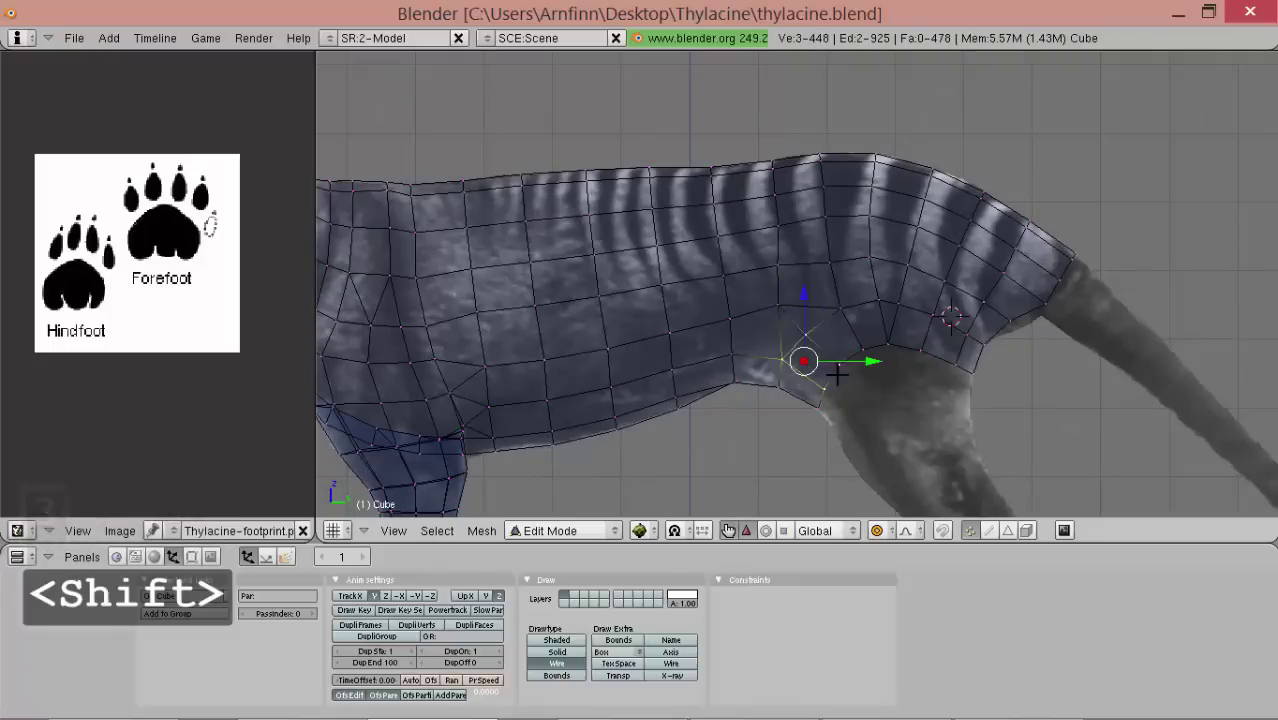
right_click(840, 368, "shift")
middle_click_drag(838, 371, 833, 177)
middle_click_drag(799, 220, 735, 356)
right_click(801, 293, "shift")
- Select three connected vertices along the lower flank edge ahead of the hind leg opening and reposition them along X with proportional editing
right_click(705, 318)
middle_click_drag(759, 285, 853, 271)
right_click(842, 401, "shift")
middle_click_drag(853, 402, 836, 272)
key("o")
key("g")
key("x")
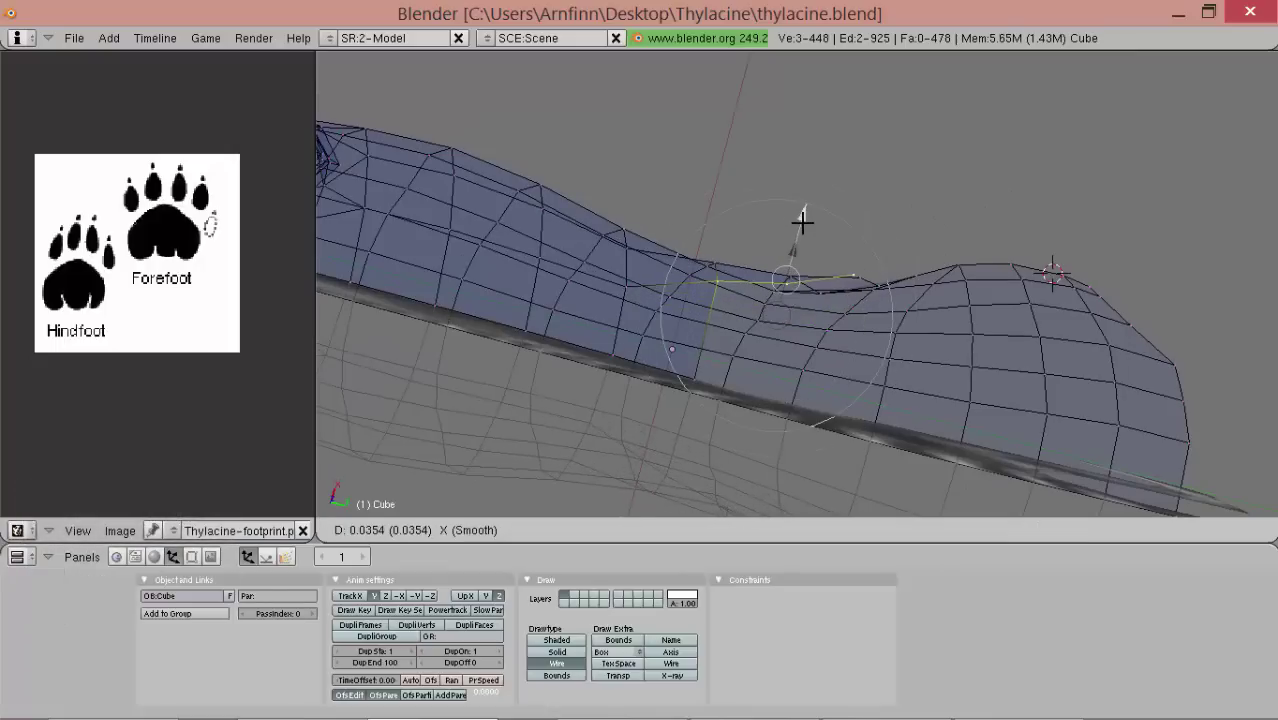
left_click(802, 220)
middle_click_drag(802, 220, 715, 308)
key("g")
key("x")
left_click(891, 379)
middle_click_drag(874, 254, 785, 293)
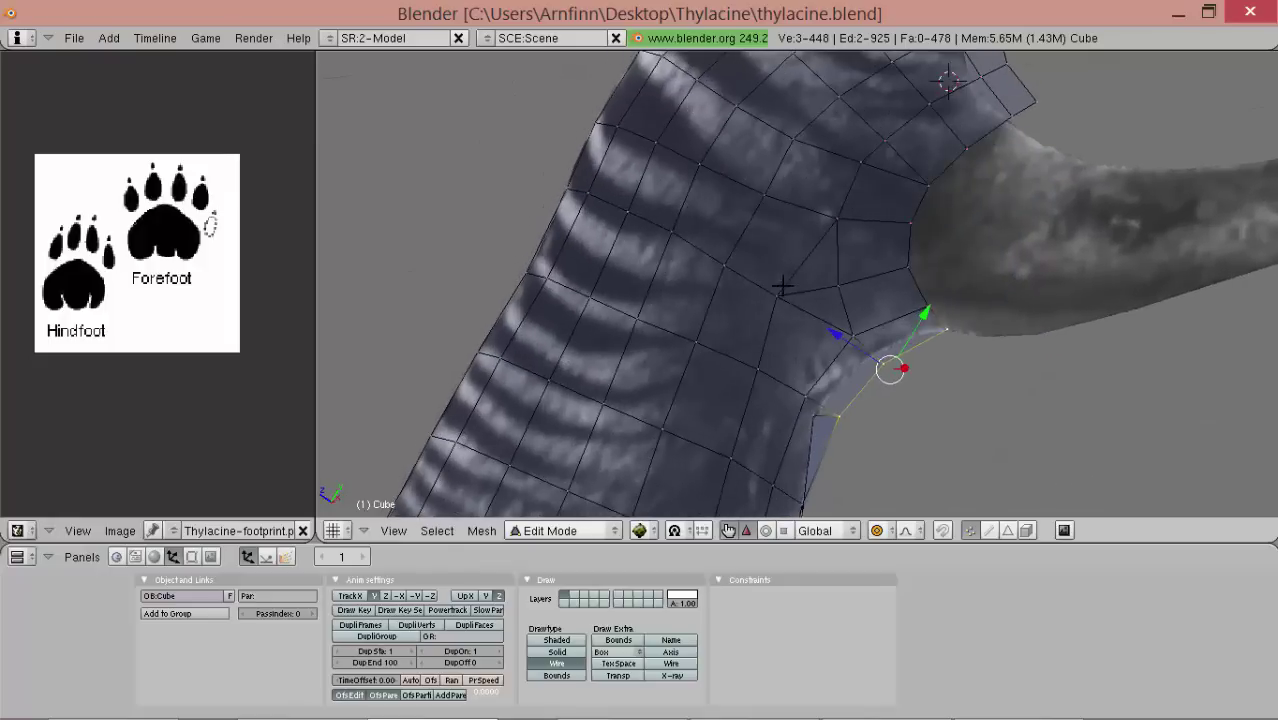
- Move the vertex on the front rim of the hind leg opening slightly outward along X to smooth the flank
key("KP_3")
scroll(871, 315, "up", 2)
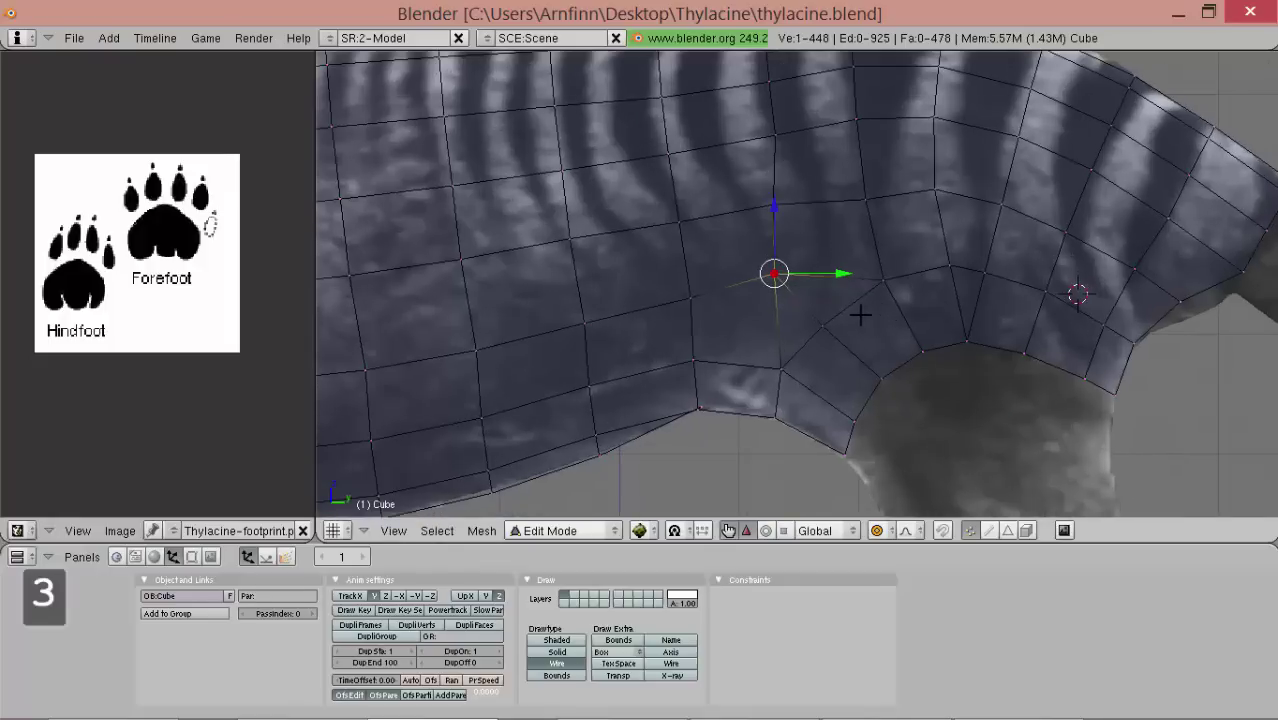
scroll(862, 368, "down", 1)
left_click_drag(838, 402, 812, 484, "alt+shift")
left_click_drag(708, 366, 798, 372, "alt")
middle_click_drag(798, 372, 826, 251)
left_click_drag(826, 250, 853, 241, "alt")
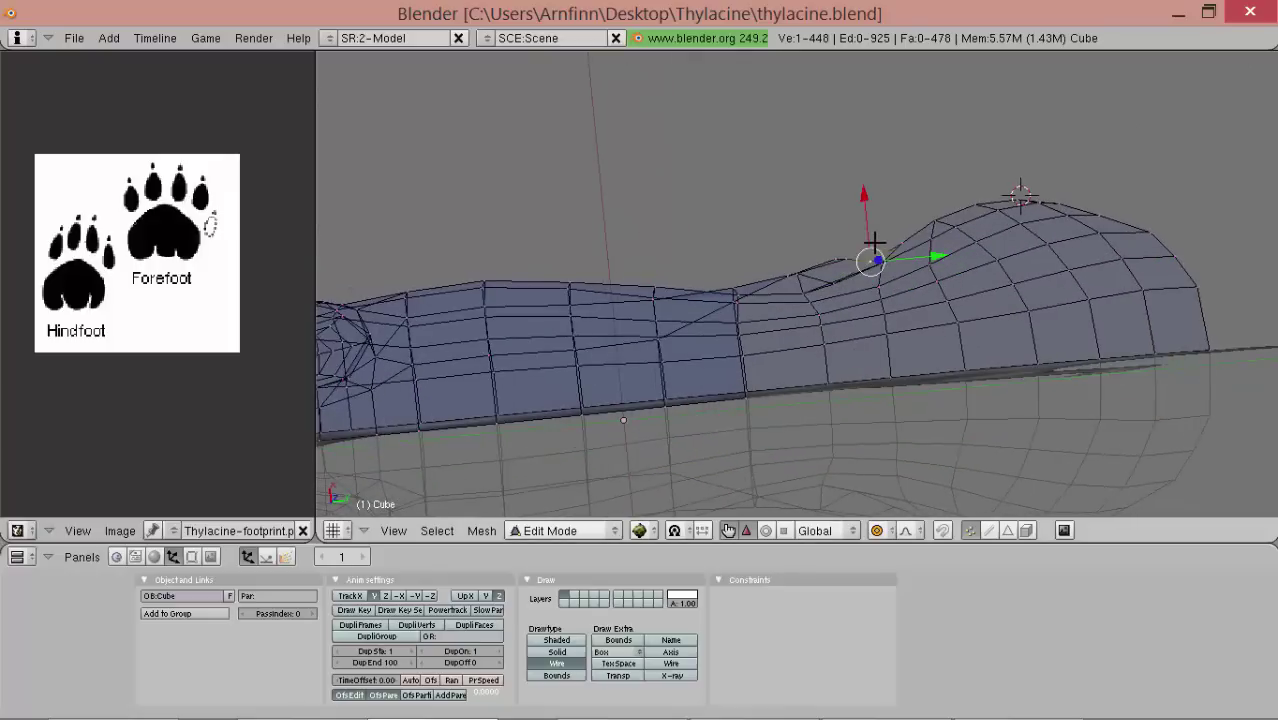
left_click_drag(868, 198, 867, 188)
middle_click_drag(867, 188, 830, 305)
middle_click_drag(752, 246, 818, 392)
left_click_drag(817, 392, 972, 436, "alt")
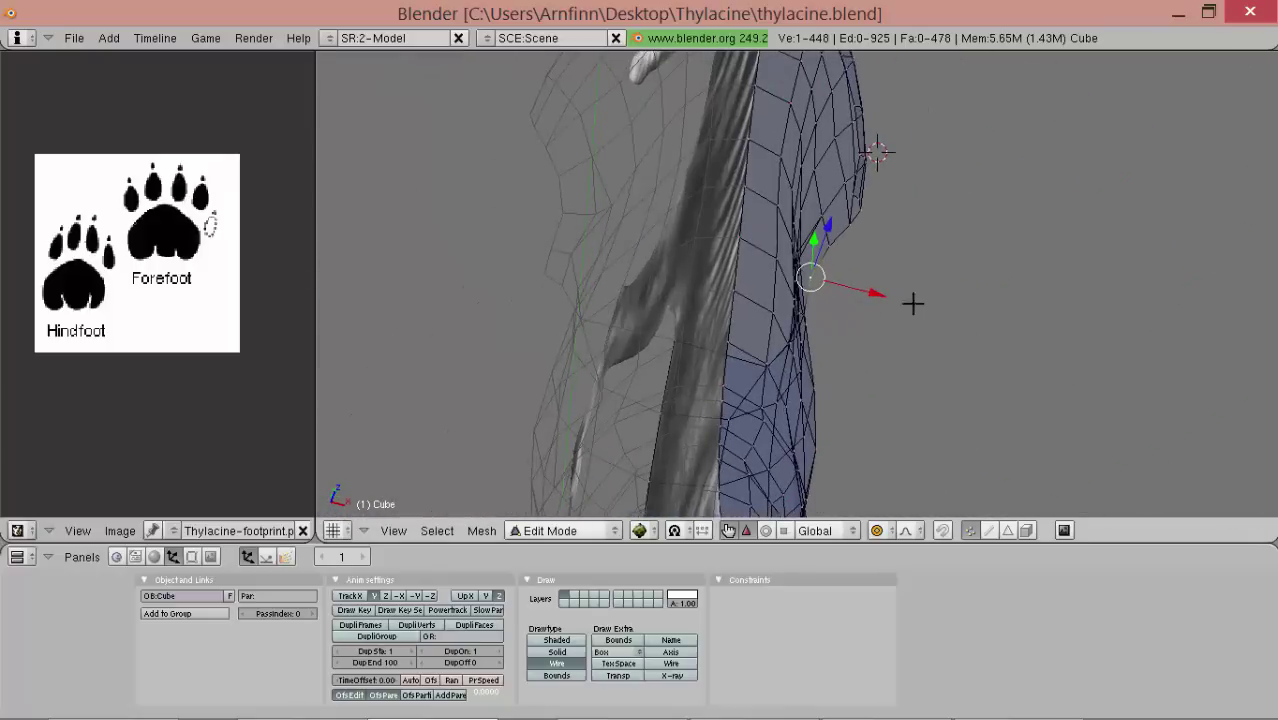
left_click_drag(907, 319, 802, 286, "alt")
- With proportional editing off, shift the two lowest flank vertices ahead of the hind leg opening slightly up and toward the head
key("3")
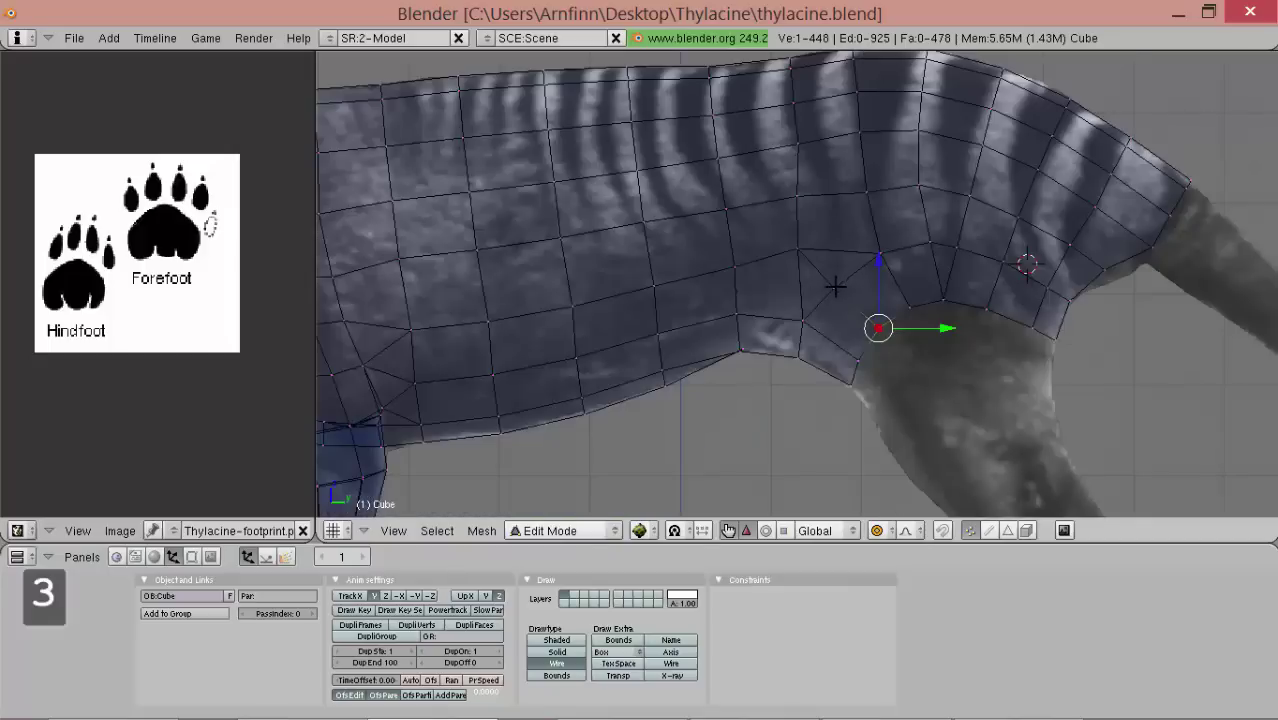
scroll(833, 288, "up", 1)
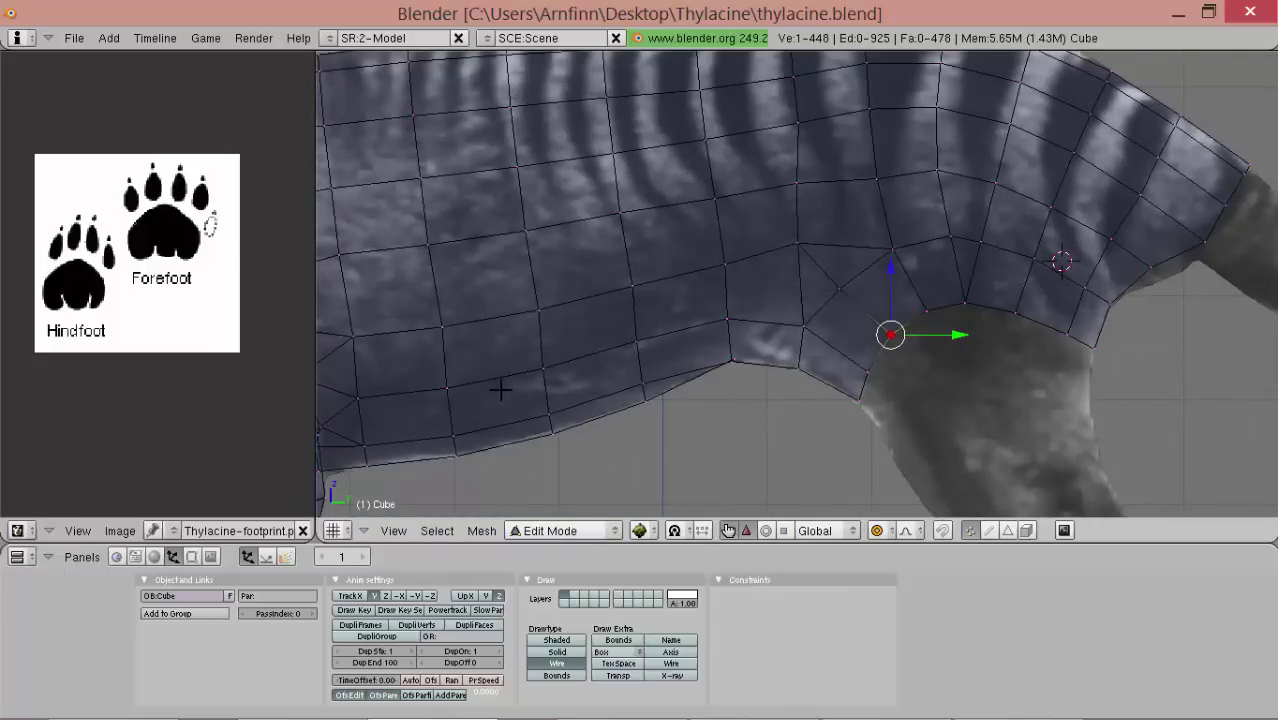
left_click_drag(800, 300, 828, 278, "alt+shift")
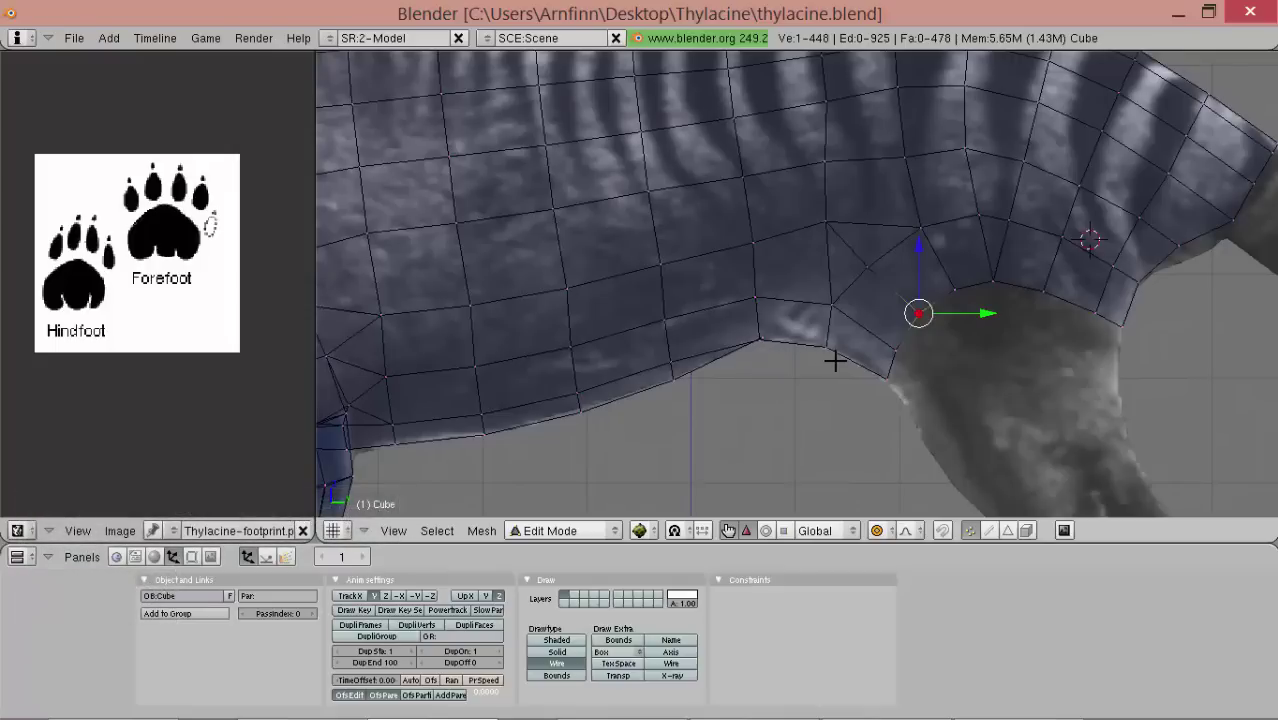
key("o")
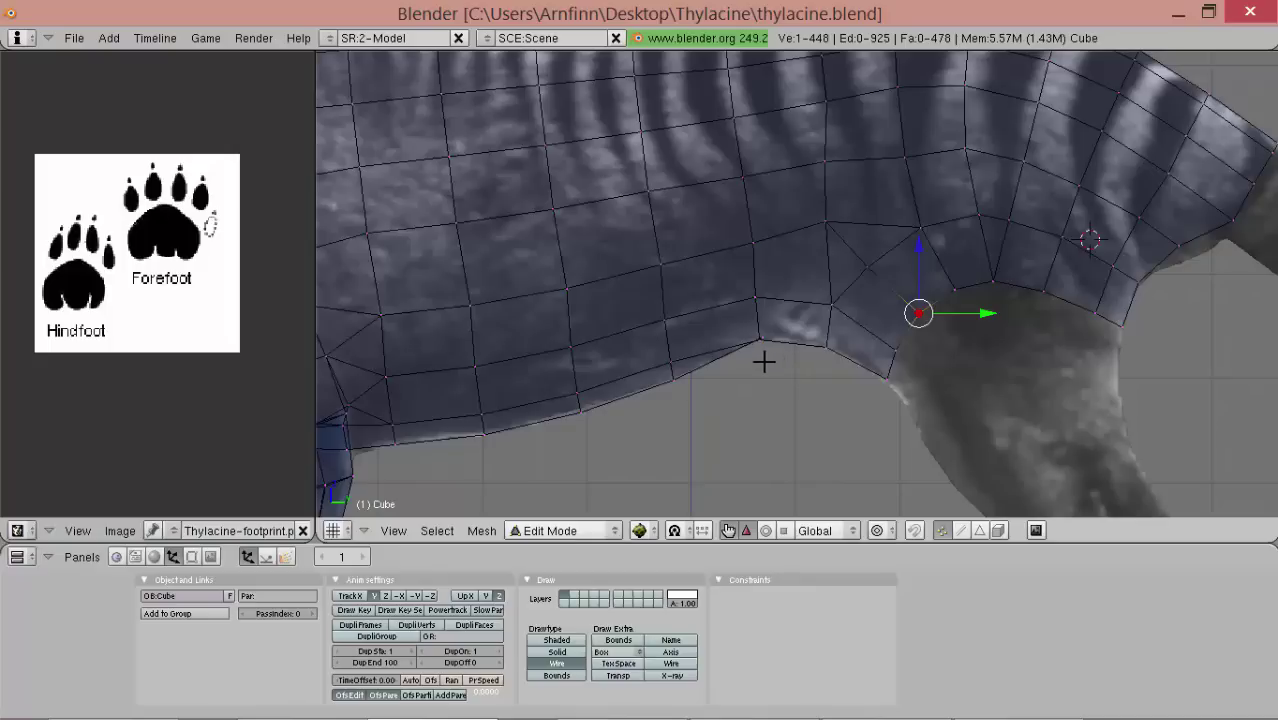
right_click_drag(768, 367, 764, 366)
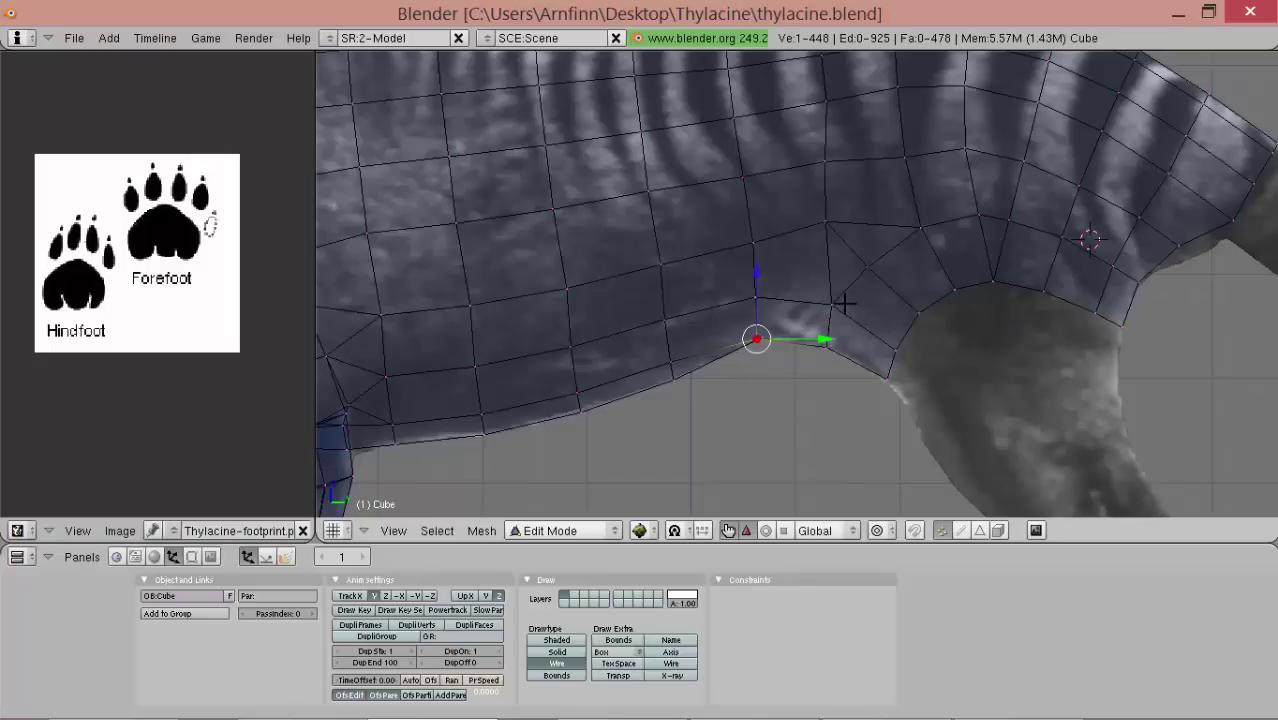
left_click_drag(868, 320, 830, 322, "alt+shift")
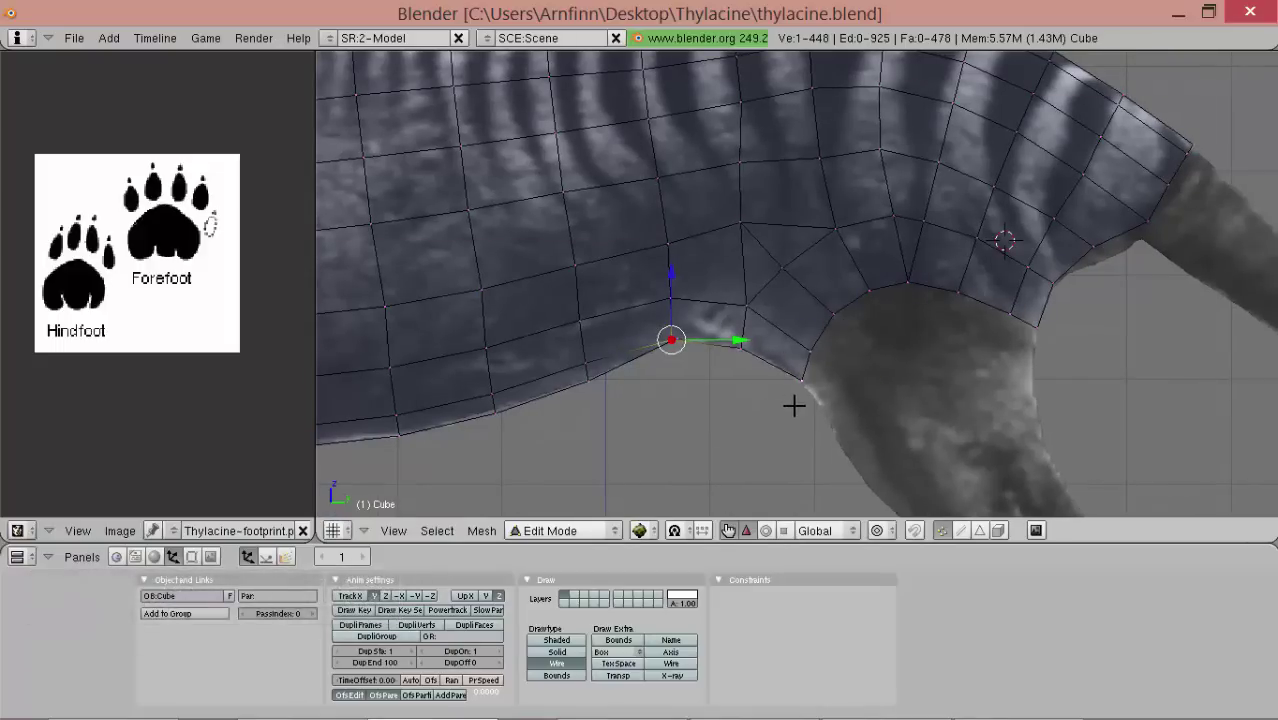
key("g")
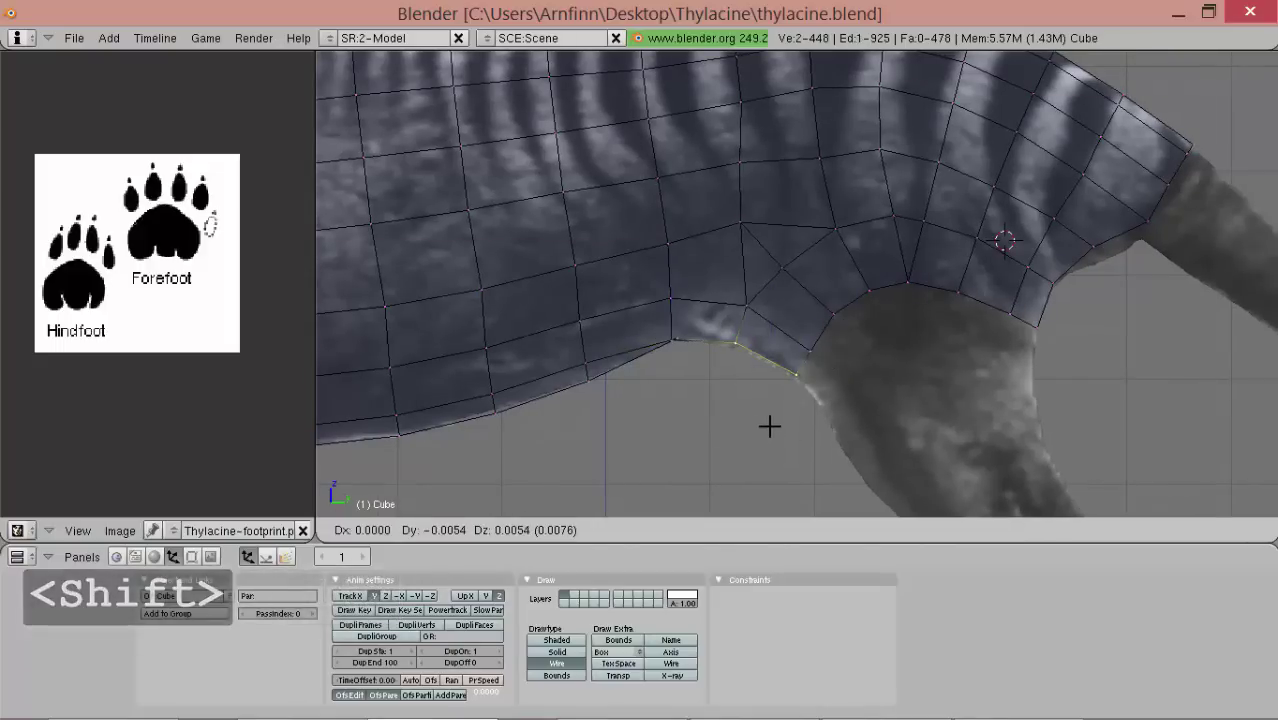
left_click(767, 422)
scroll(767, 422, "down", 1)
- From the top view, narrow the rump by moving a vertex near the tail base inward along X about 0.036 with proportional editing
key("a")
key("a")
middle_click_drag(794, 318, 879, 368)
key("KP_7")
right_click(845, 152)
right_click(805, 104)
key("g")
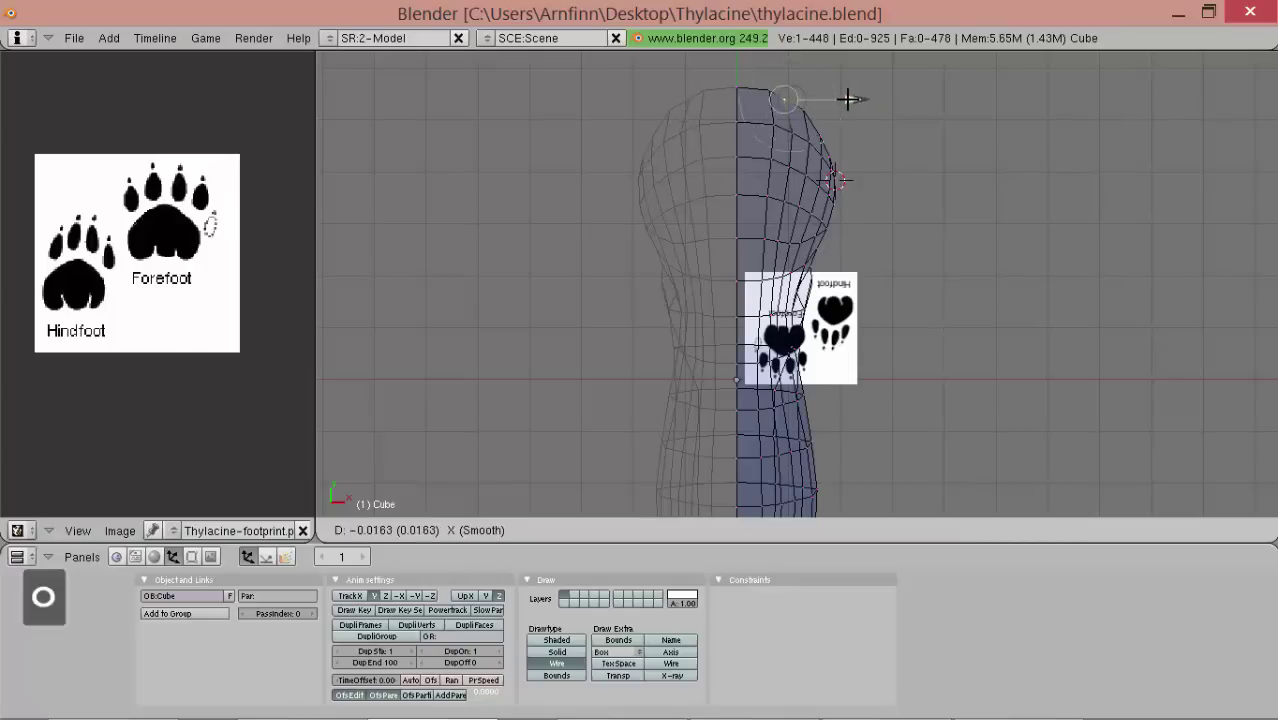
key("x")
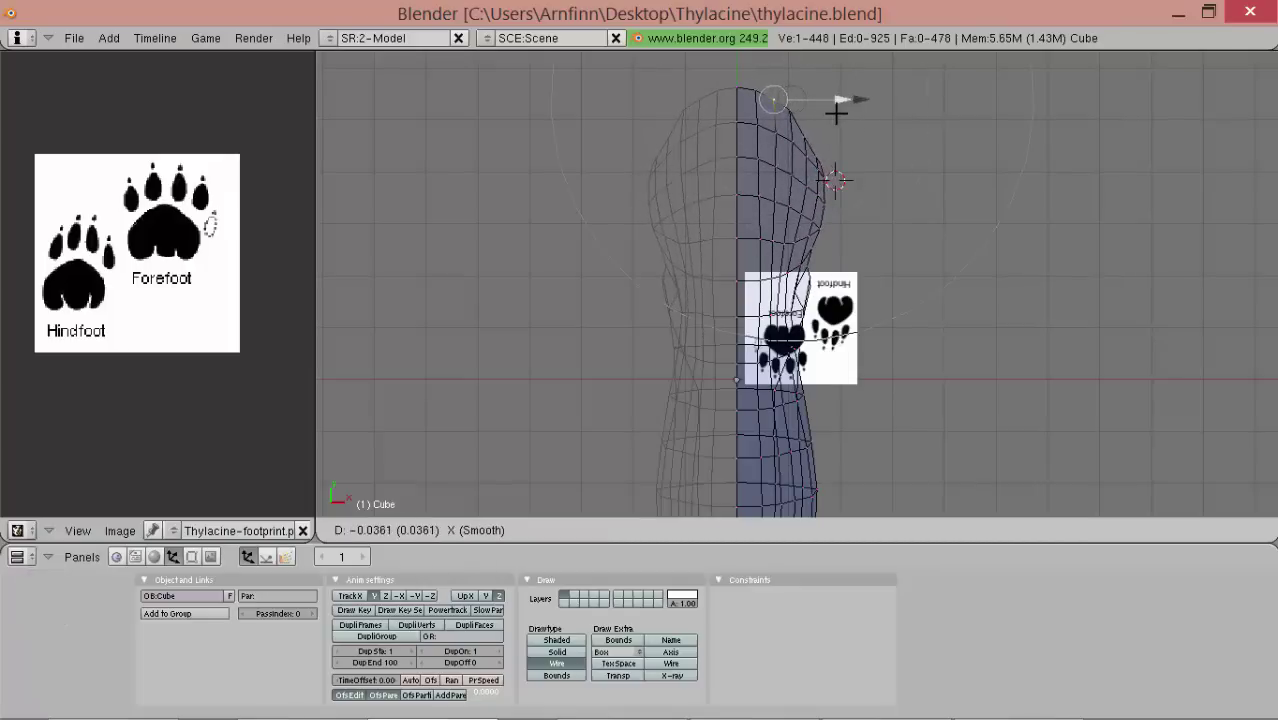
left_click_drag(835, 110, 836, 111)
- Narrow the ribcage behind the forelegs by moving its side vertex inward along X about 0.006 with proportional editing
left_click_drag(822, 352, 836, 234, "alt+shift")
scroll(836, 234, "down", 2)
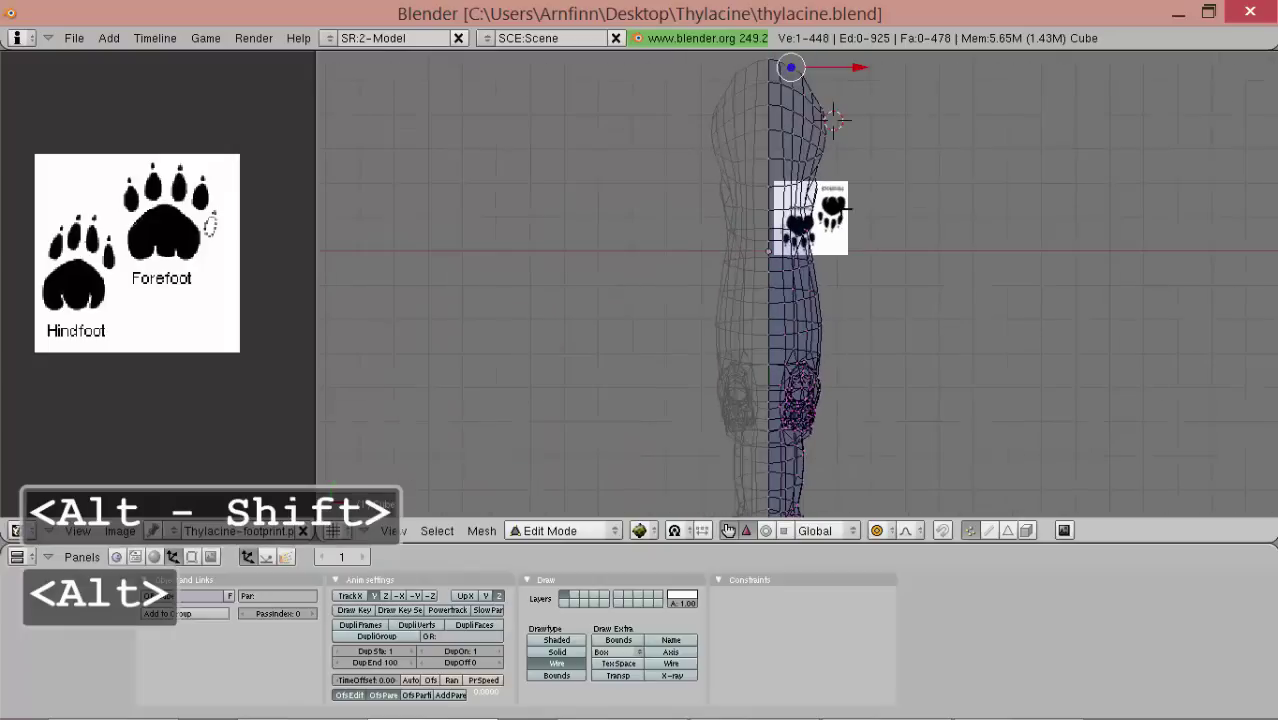
scroll(825, 311, "up", 1)
right_click(848, 334)
key("g")
key("x")
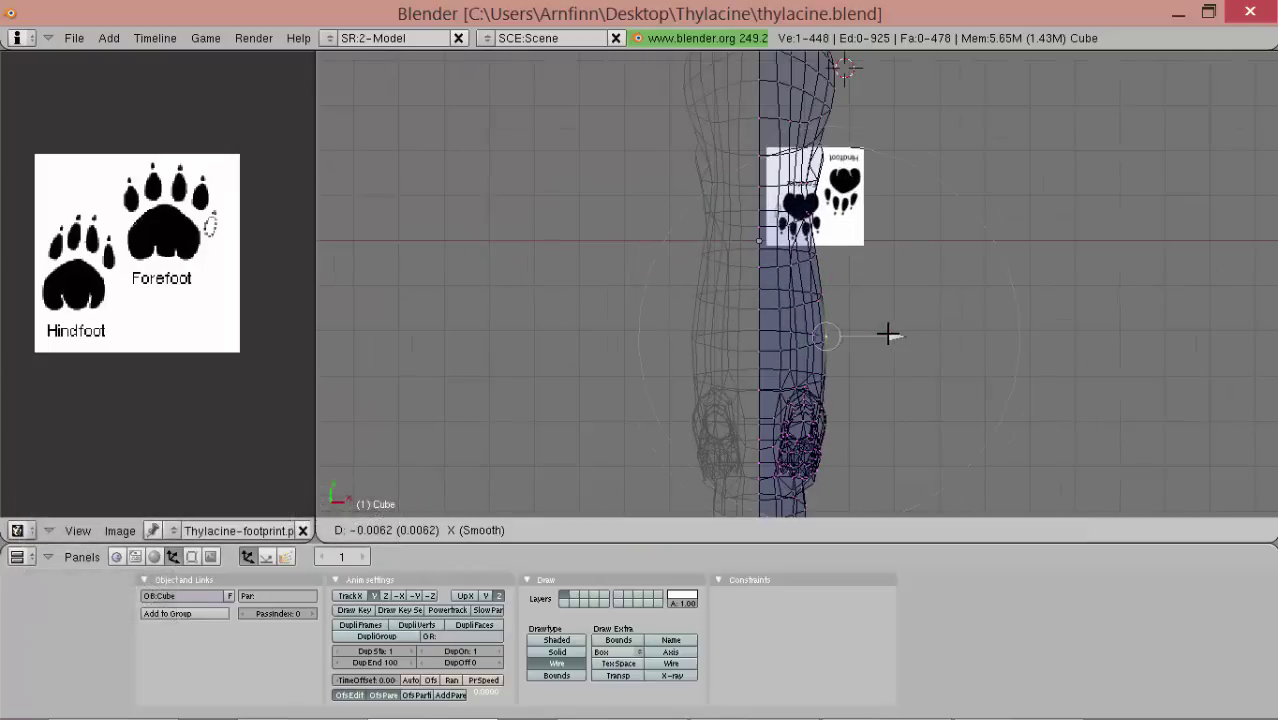
left_click(889, 334)
- Select the side vertex at the hips and move it slightly inward along X with proportional editing
left_click_drag(871, 216, 862, 290, "alt+shift")
right_click(858, 124)
right_click(871, 117)
left_click_drag(886, 124, 875, 123)
left_click(874, 123)
- Select the faces across the upper rump with a lasso and added vertices, and nudge them slightly upward in side view
left_click_drag(870, 120, 818, 276, "alt")
scroll(683, 292, "up", 4)
right_click(865, 158)
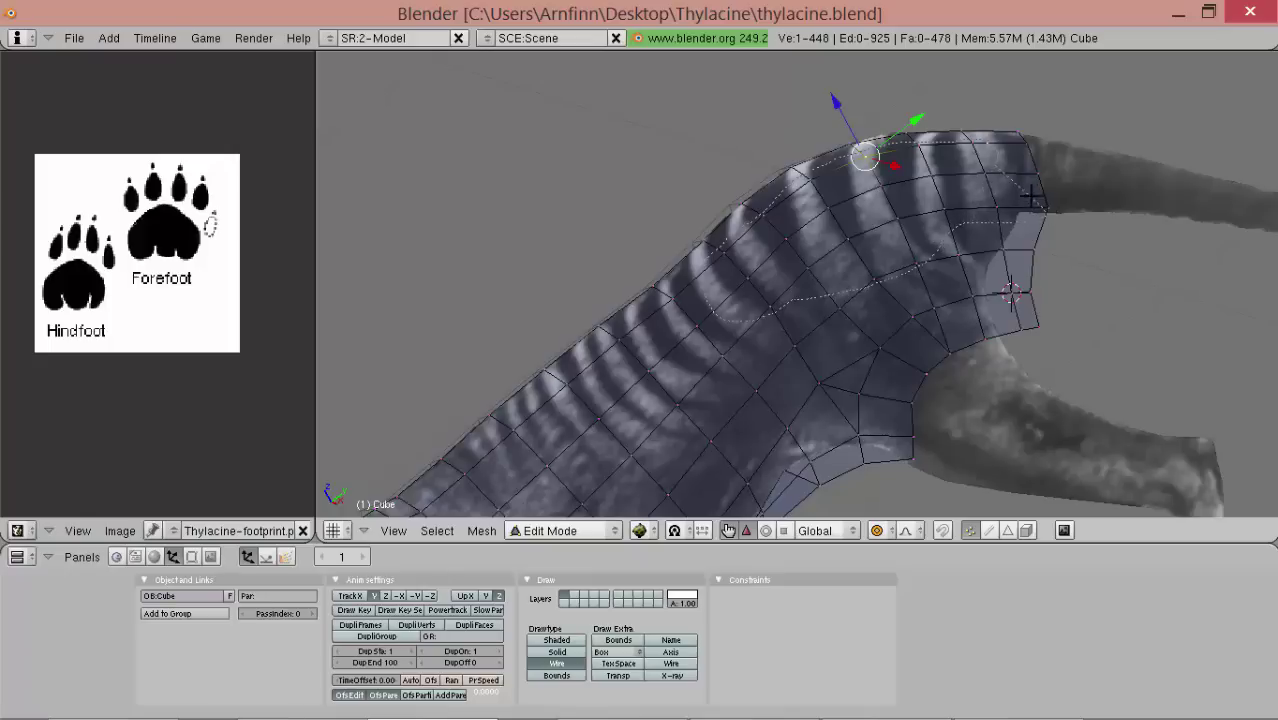
right_click(965, 150, "ctrl")
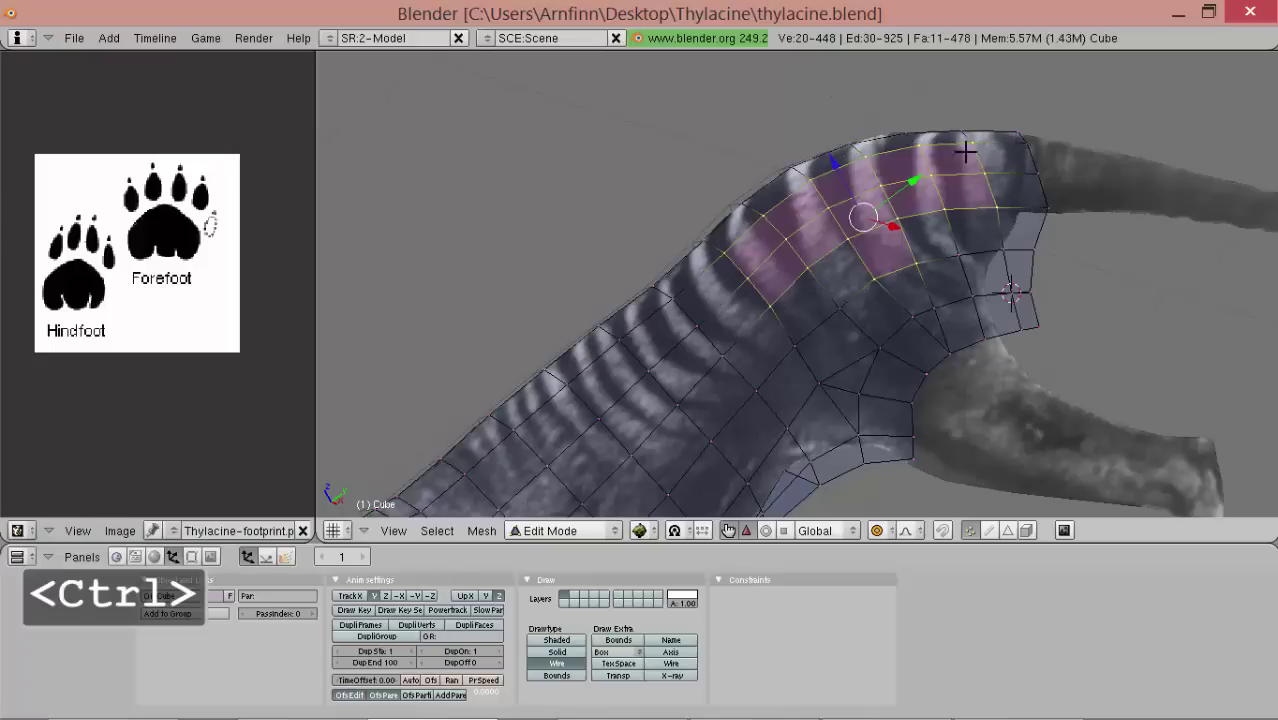
right_click(846, 303, "shift")
right_click(959, 257, "shift")
right_click(1003, 252, "shift")
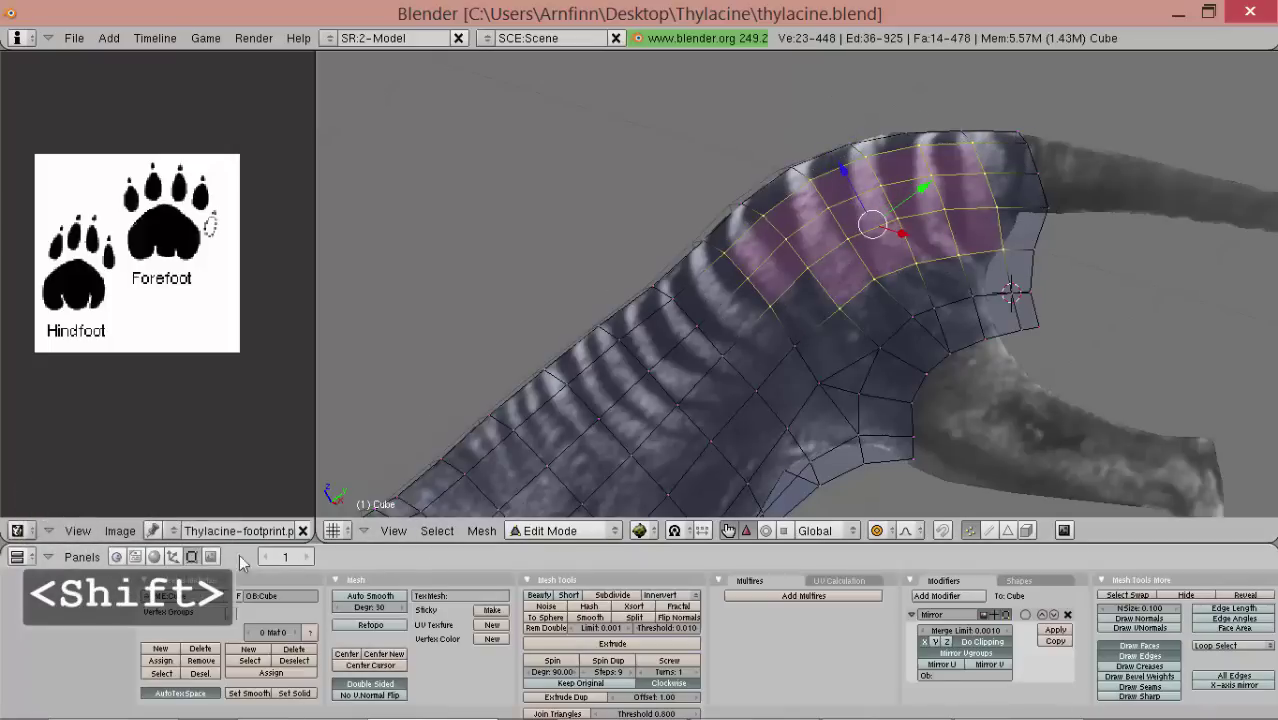
middle_click_drag(860, 330, 876, 290)
key("KP_3")
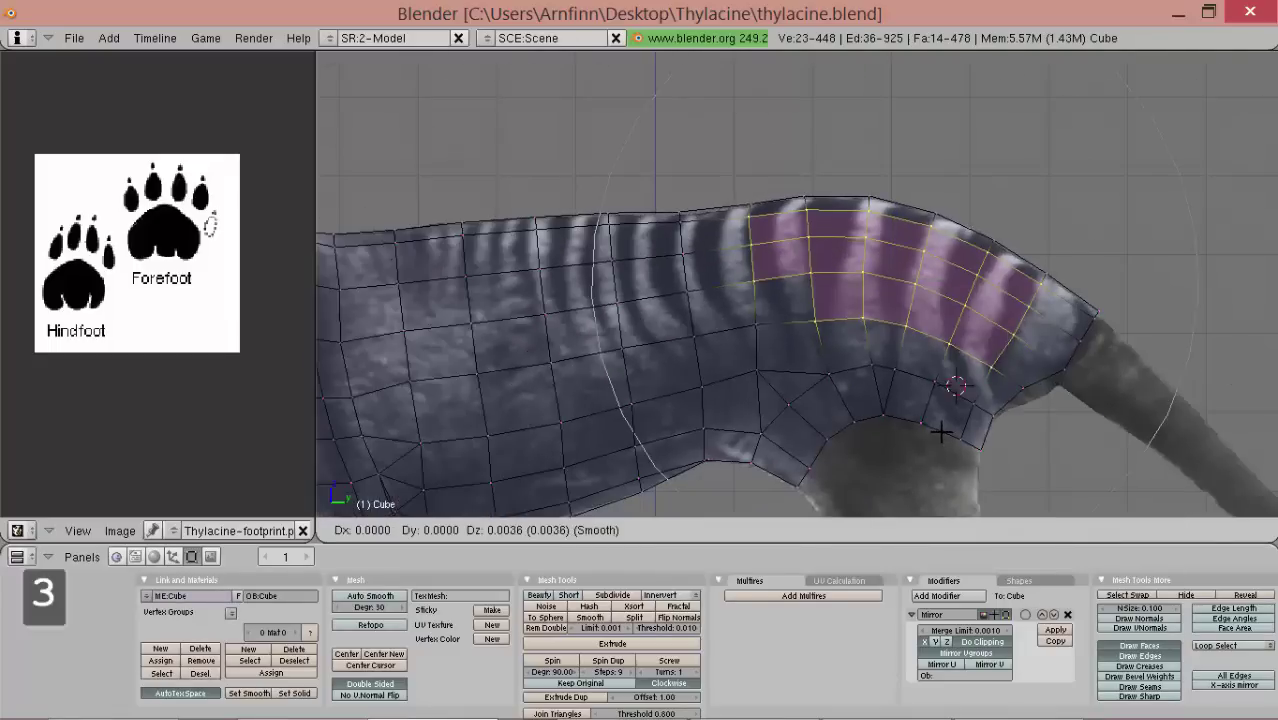
key("g")
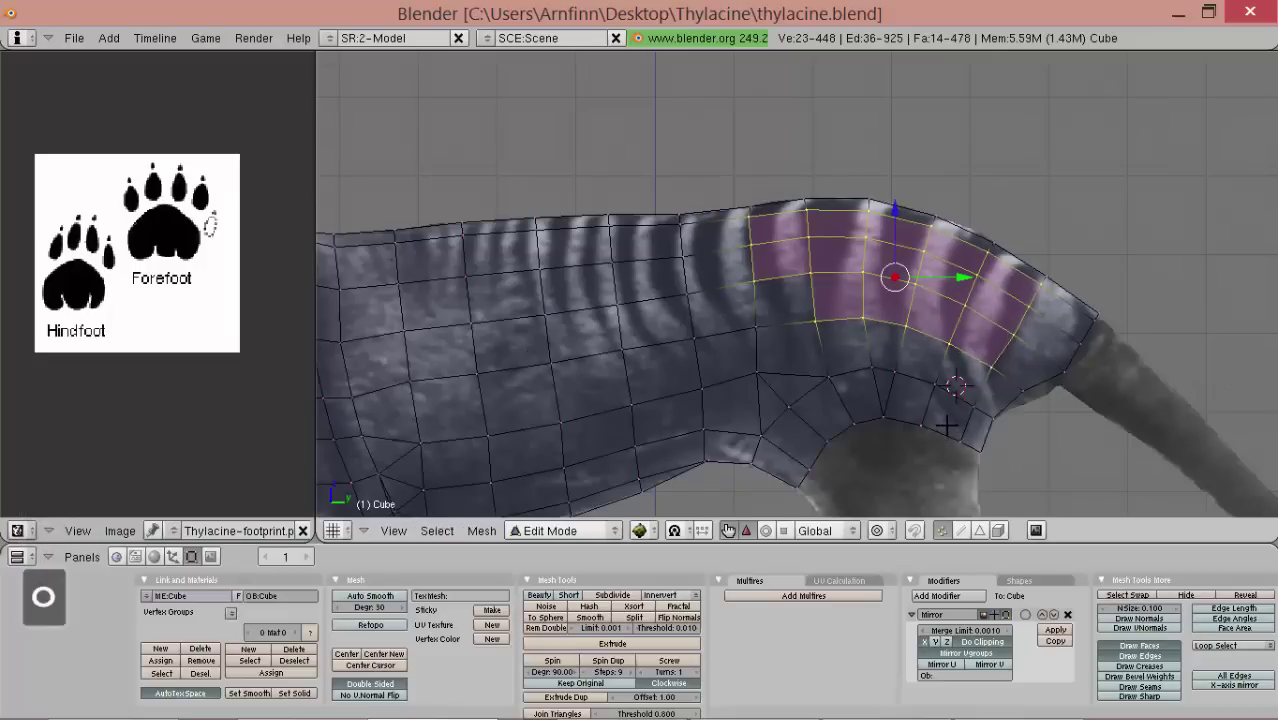
- Leave Edit Mode, set the body's draw type to Solid and inspect the shaded back and rump
key("Tab")
key("Tab")
middle_click_drag(1118, 280, 790, 410)
key("Tab")
left_click(173, 557)
left_click(560, 652)
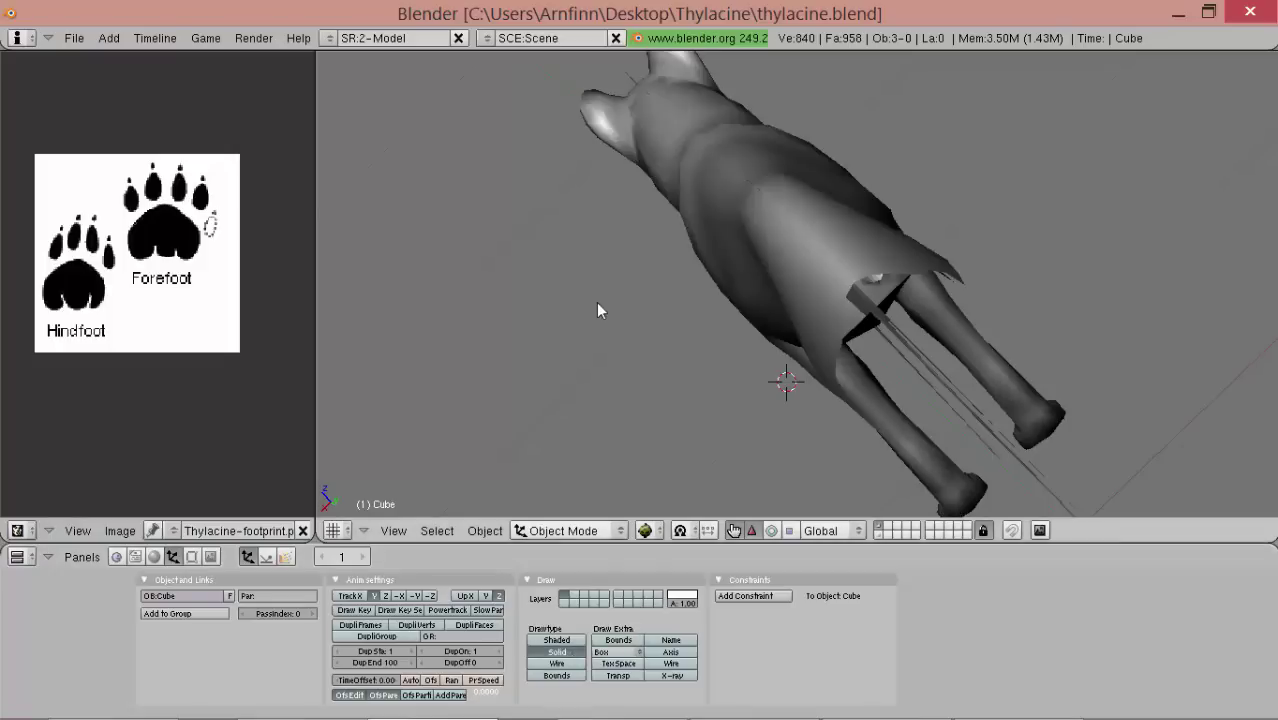
mouse_move(596, 302)
middle_mouse_down()
mouse_move(791, 267)
mouse_move(811, 457)
mouse_move(907, 434)
mouse_move(907, 300)
mouse_move(771, 478)
mouse_move(736, 428)
mouse_move(659, 415)
mouse_move(675, 392)
mouse_move(654, 307)
mouse_move(596, 320)
mouse_move(686, 490)
mouse_move(762, 471)
mouse_move(838, 352)
mouse_move(933, 322)
mouse_move(810, 410)
mouse_move(847, 220)
mouse_move(822, 285)
mouse_move(806, 254)
mouse_move(820, 252)
mouse_move(840, 399)
mouse_move(844, 340)
mouse_move(822, 288)
mouse_move(946, 366)
mouse_move(844, 235)
middle_mouse_up()
key("shift+alt")
- Return to Edit Mode and move the two vertices on the lower flank edge slightly inward along X with proportional editing
key("Tab")
left_click_drag(844, 238, 878, 414, "alt+shift")
middle_click_drag(878, 414, 902, 178)
left_click_drag(902, 178, 790, 208, "alt")
left_click_drag(821, 303, 789, 299, "alt+shift")
scroll(781, 307, "up", 3)
key("o")
left_click_drag(824, 175, 813, 188, "alt")
right_click(820, 207)
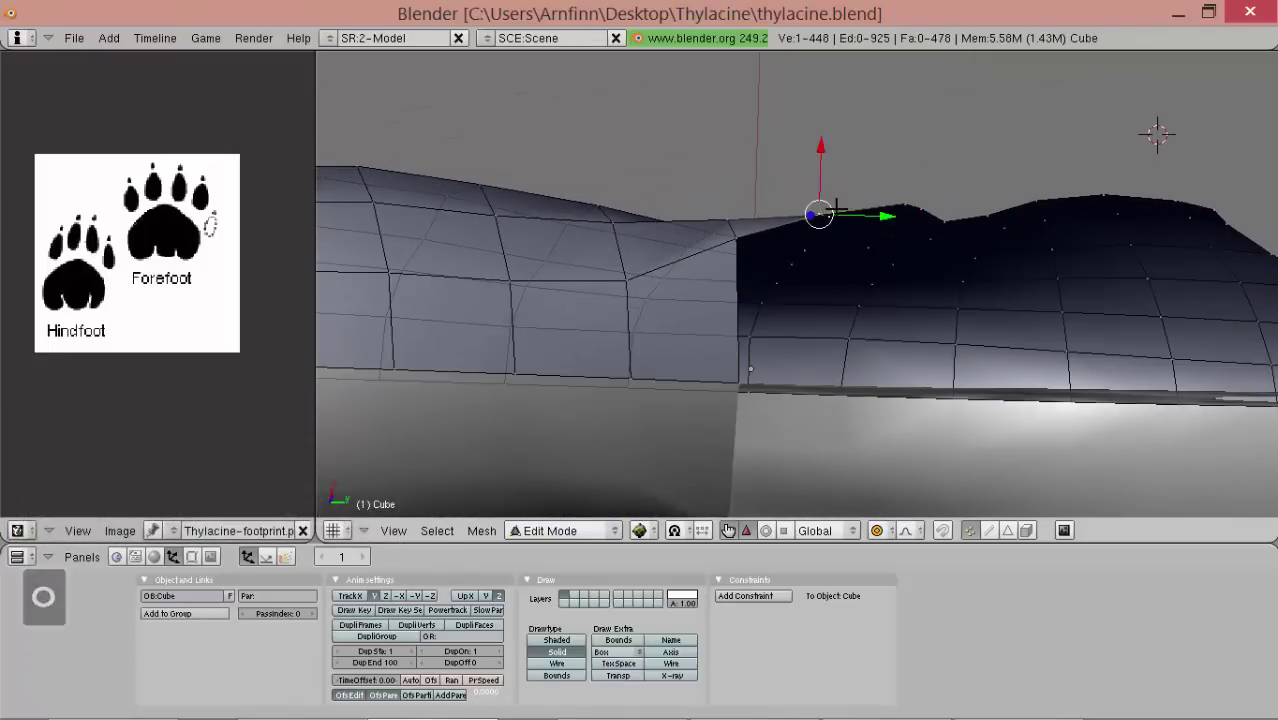
right_click(824, 152, "shift")
key("s")
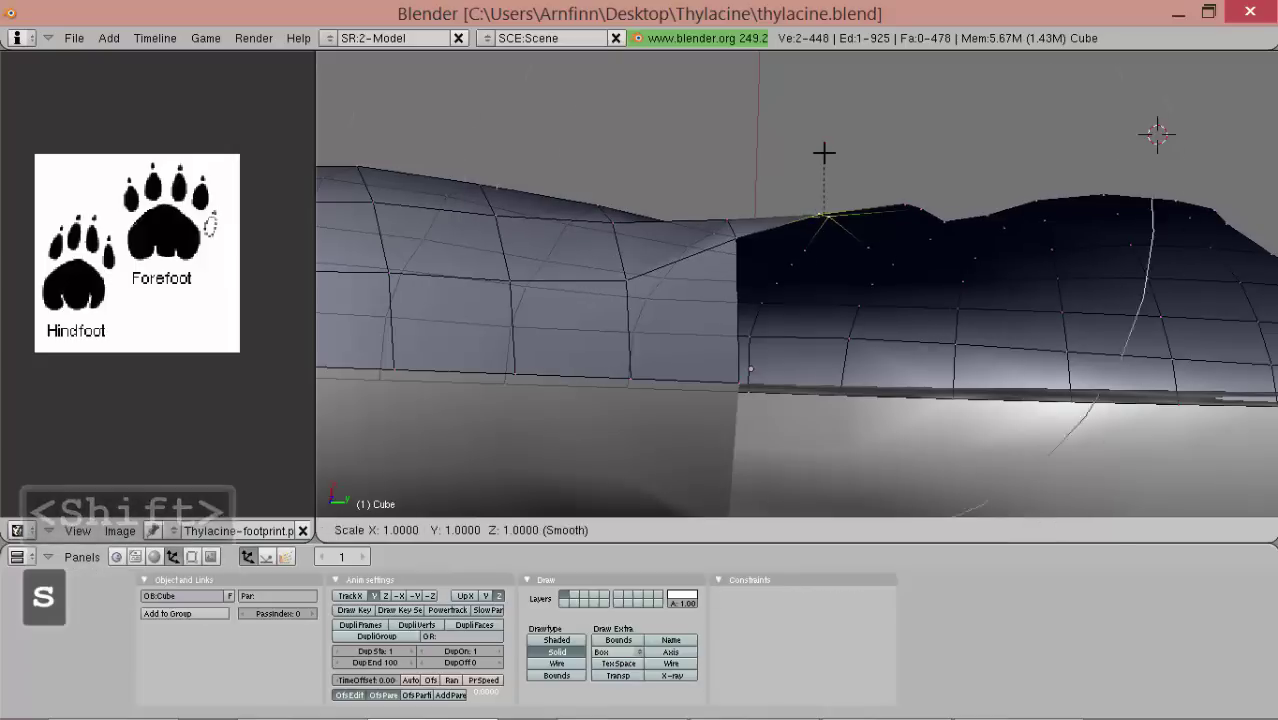
key("g")
key("x")
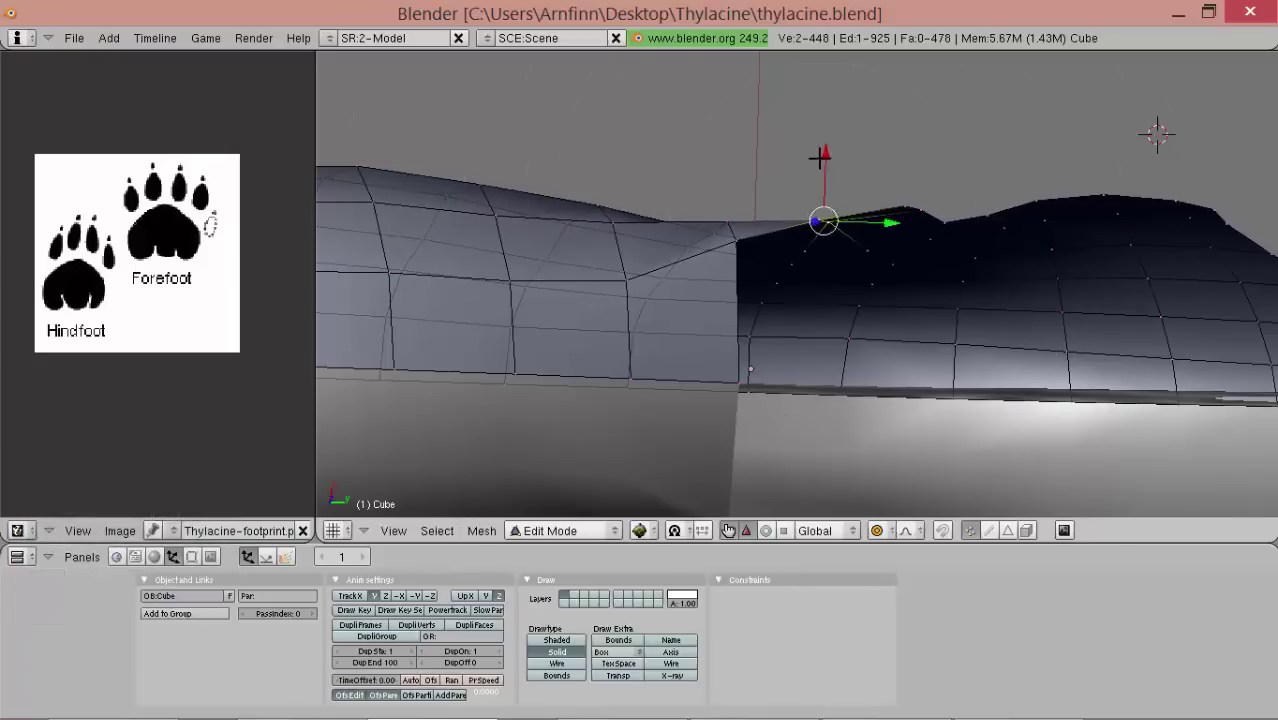
- Turn off proportional editing, split the belly face at the flank corner into triangles, and select the corner vertex in side view
middle_click_drag(820, 160, 760, 308)
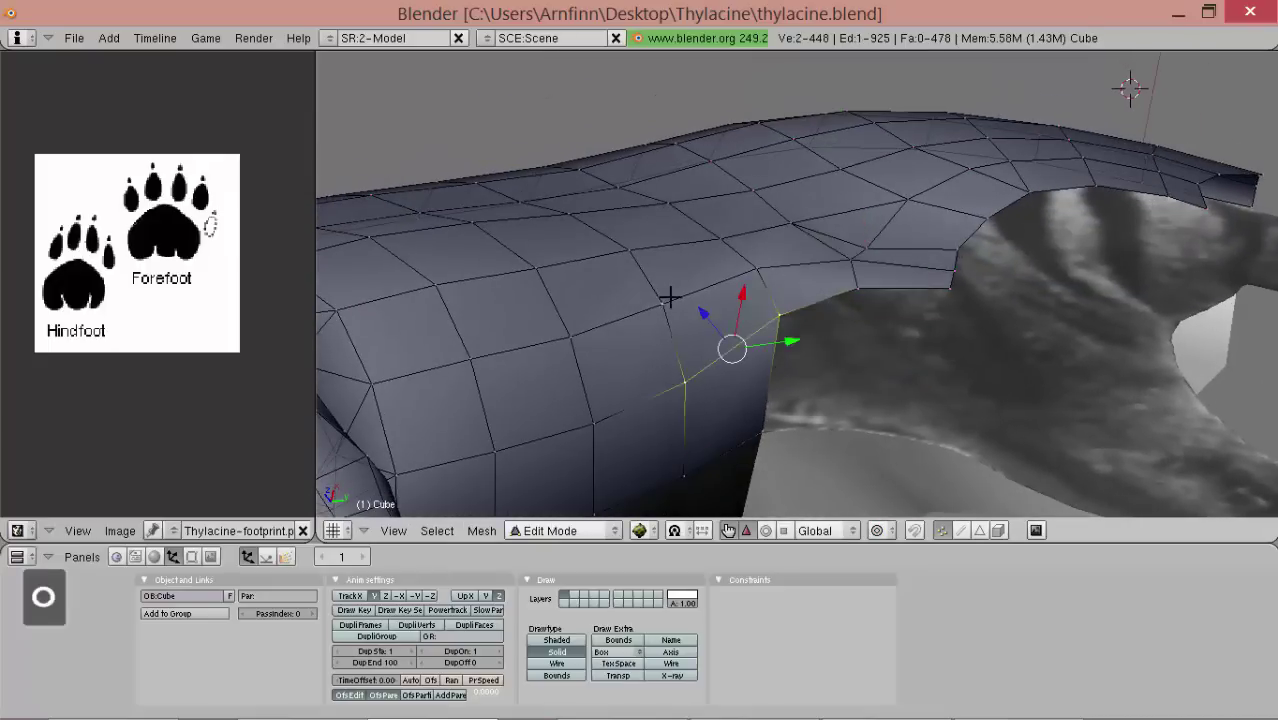
key("ctrl+t")
middle_click_drag(819, 297, 756, 308)
right_click(747, 408)
key("KP_3")
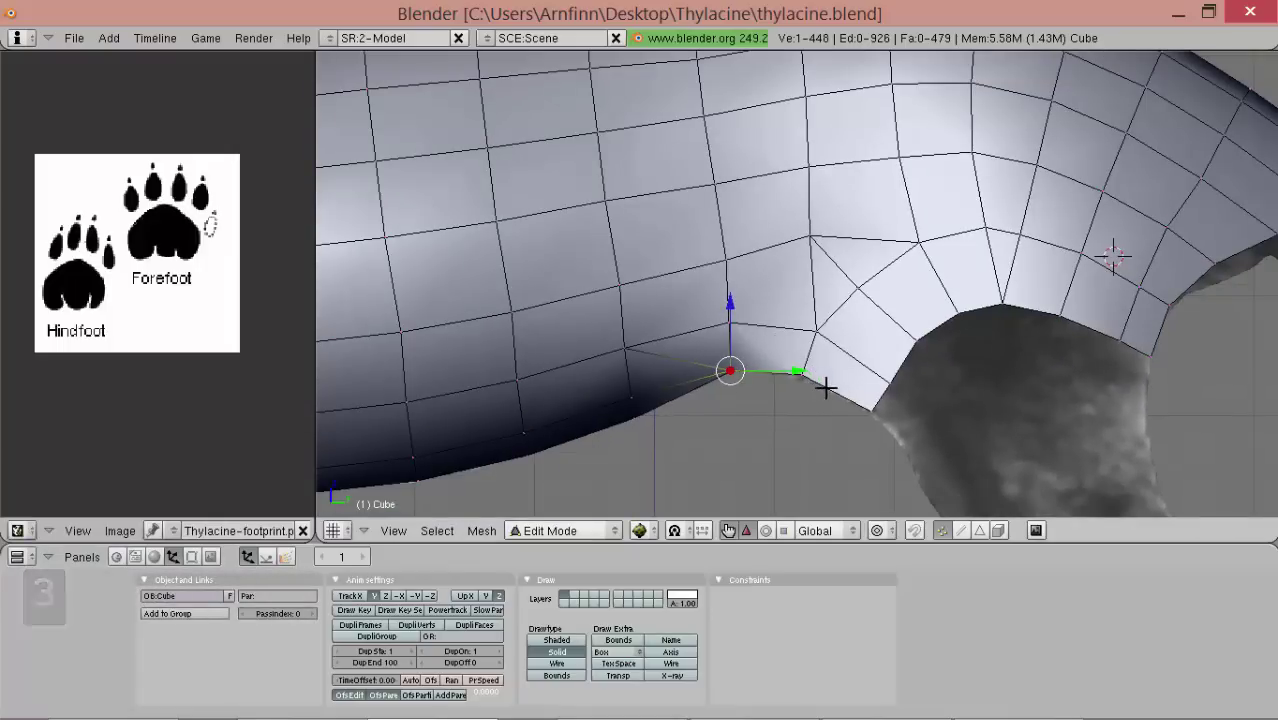
- Extrude the flank's lower edge inward at the front of the leg opening and fill the adjoining gap with a face
left_click_drag(797, 407, 834, 257, "alt+shift")
left_click_drag(799, 196, 797, 197)
middle_click_drag(790, 199, 735, 242)
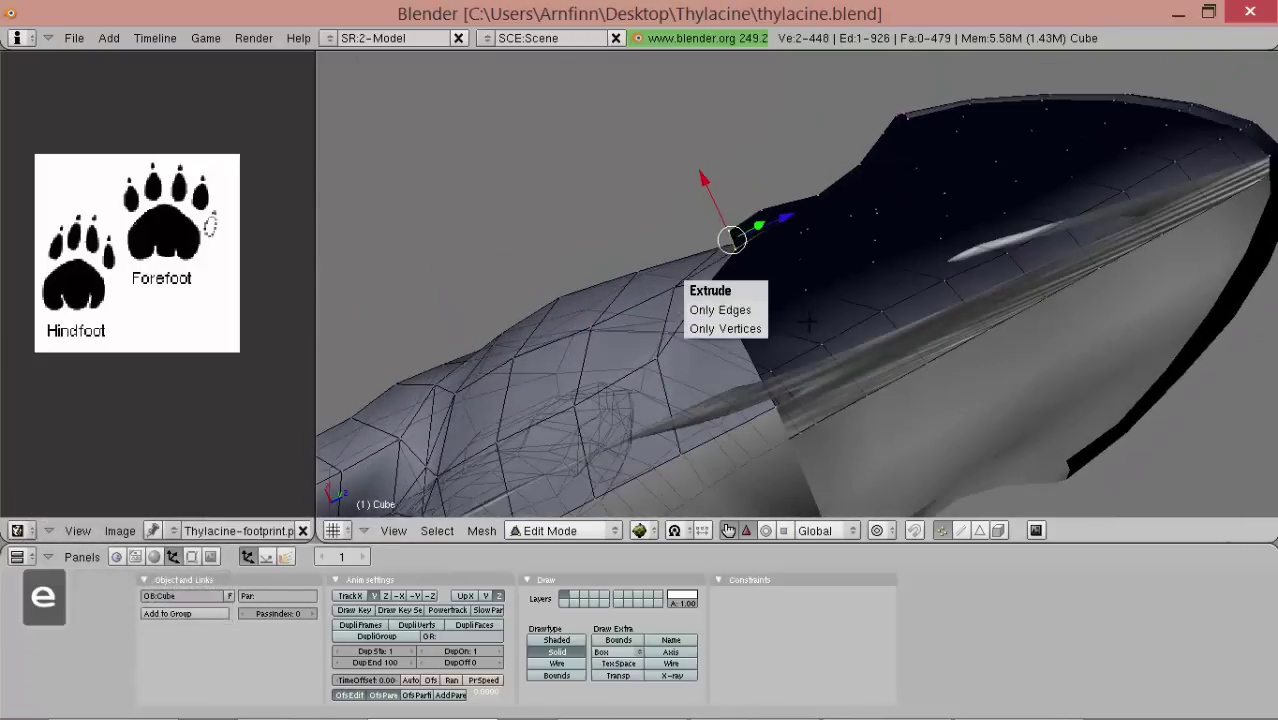
middle_click_drag(833, 320, 899, 358)
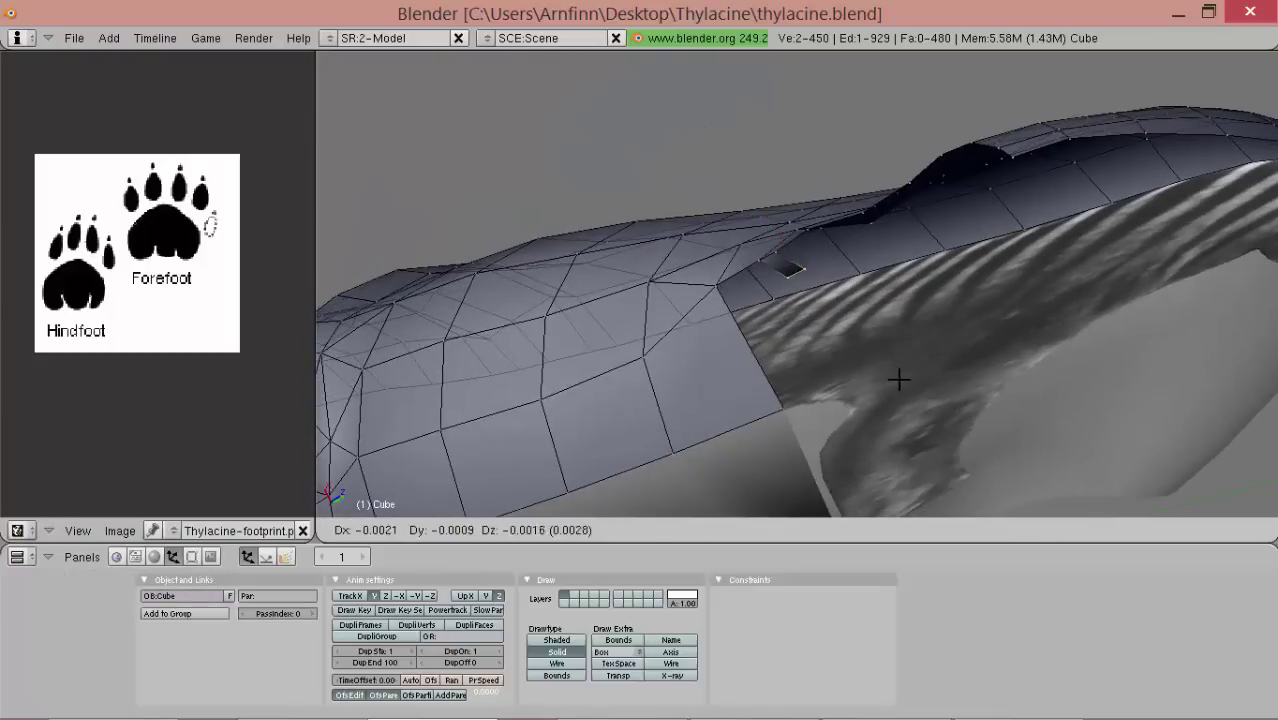
middle_click_drag(812, 359, 874, 395)
- Subdivide the edge across the rear of the belly once and return to side view
key("shift")
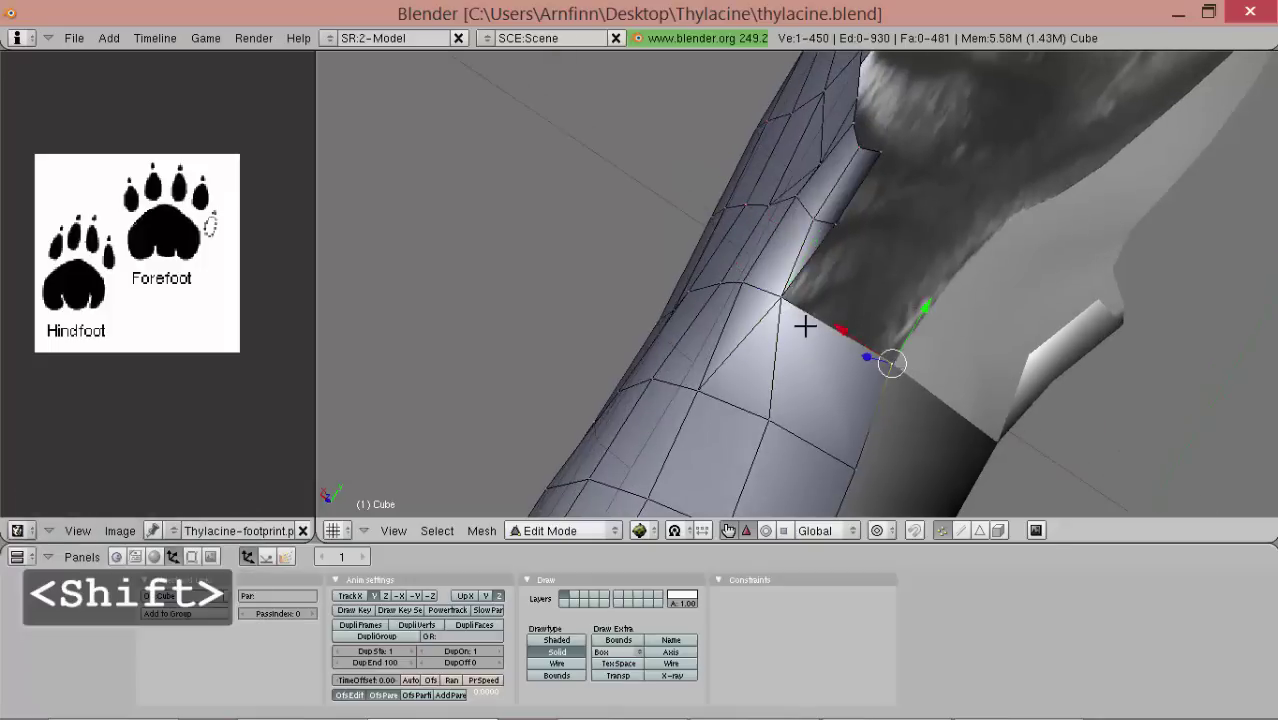
key("shift+w")
left_click(806, 314)
middle_click_drag(806, 314, 729, 411)
middle_click_drag(779, 316, 740, 276)
key("3")
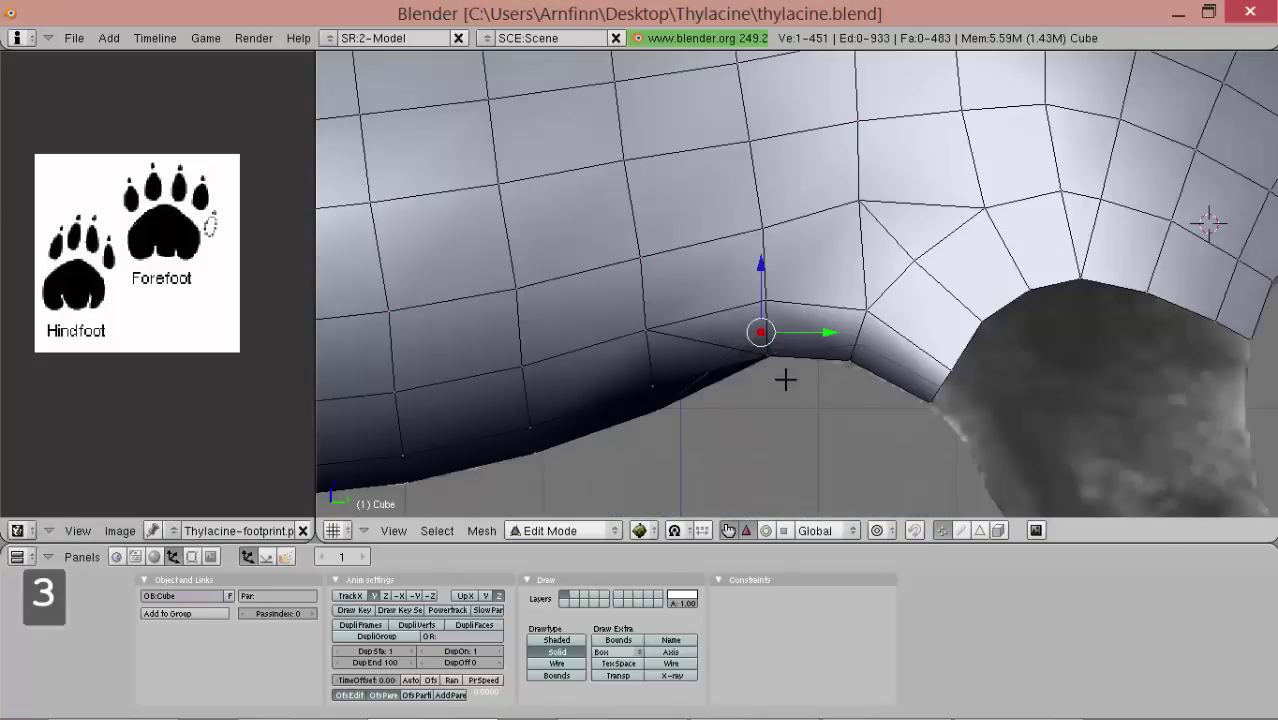
- Extrude the inner half of the belly's rear edge backward twice, following the underside between the hind legs
key("e")
left_click(802, 414)
left_click(885, 368)
scroll(870, 372, "down", 3)
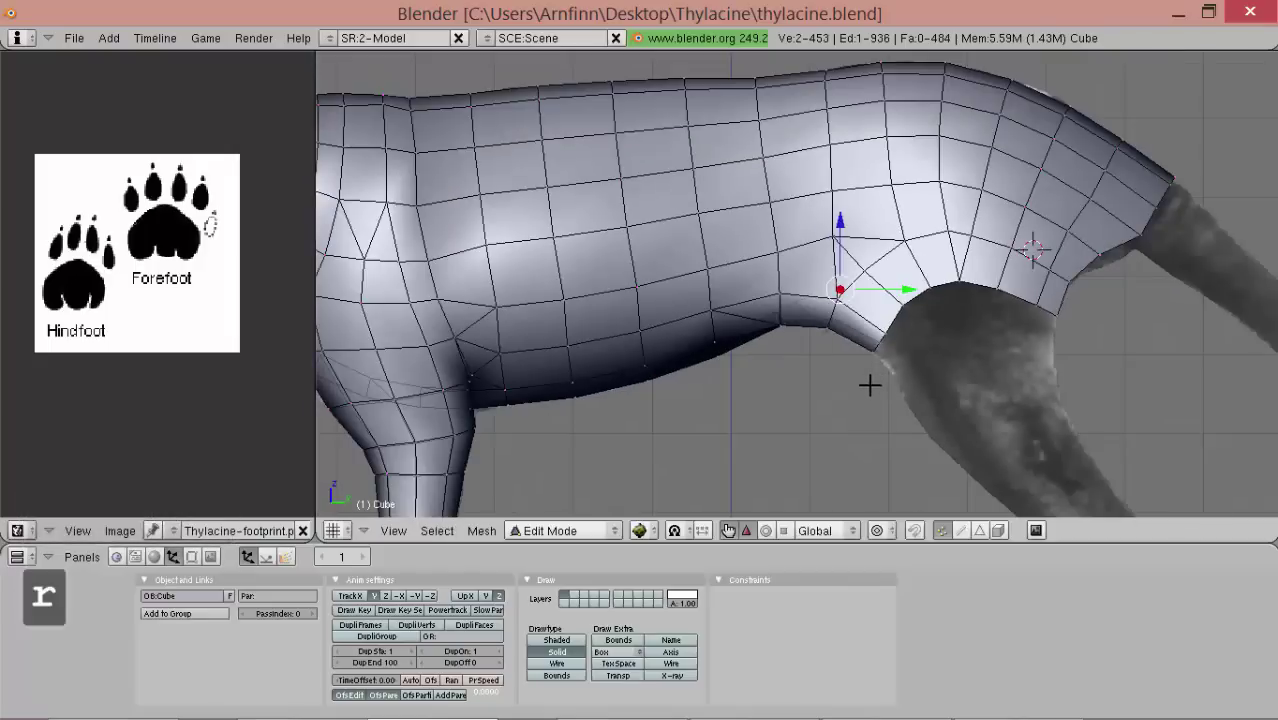
scroll(857, 343, "up", 3)
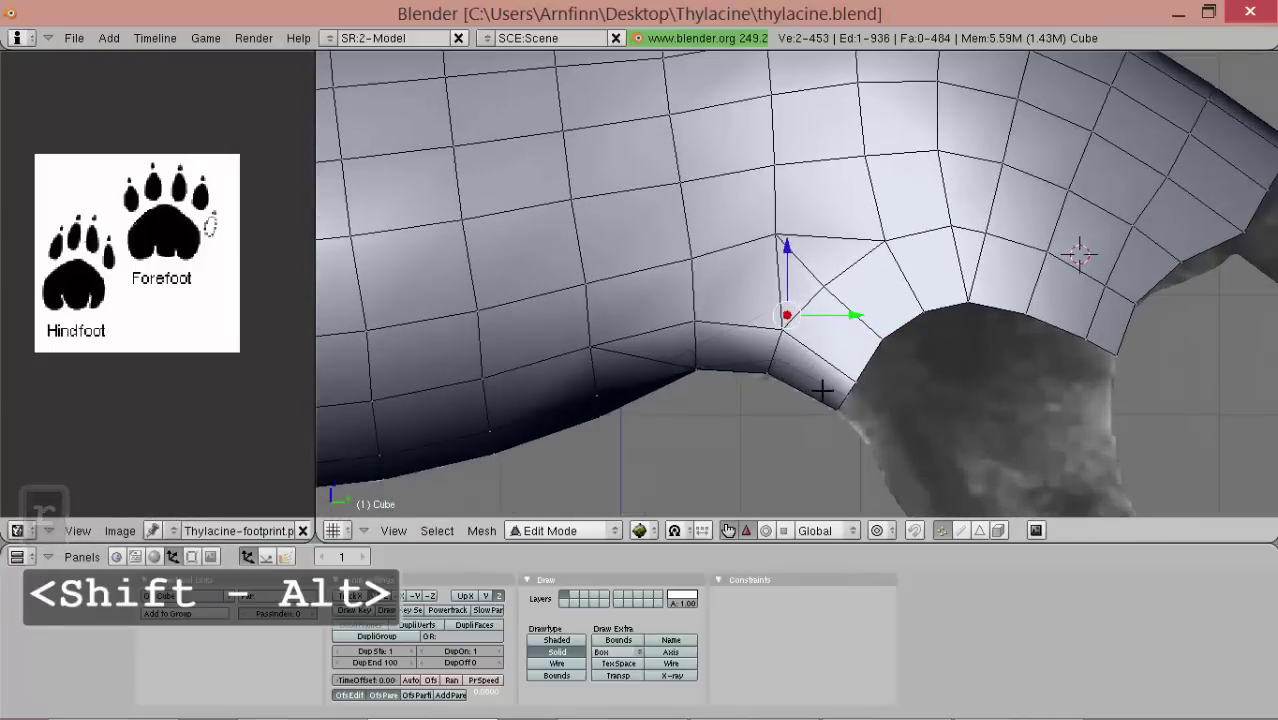
key("e")
left_click(800, 391)
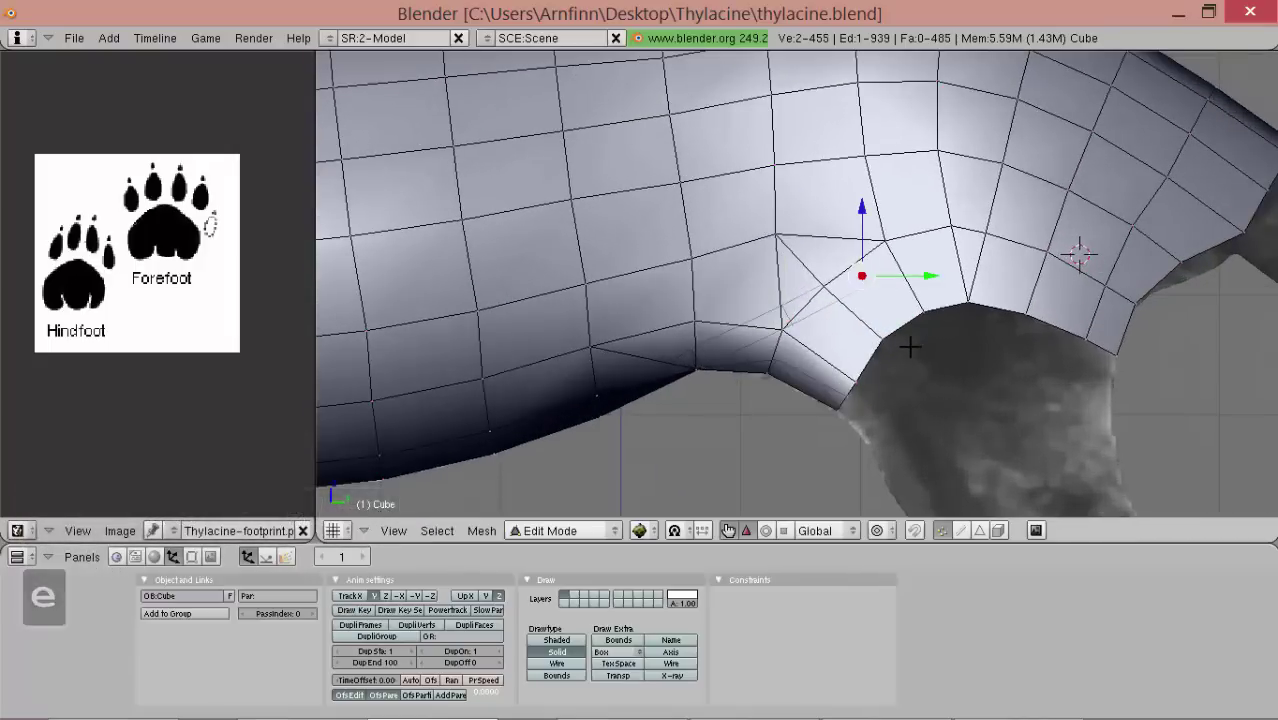
- Fill the gap between the extruded belly patch and the flank strip with a face, and shift the patch's front vertex along X
middle_click_drag(909, 346, 780, 240)
right_click(768, 230)
middle_click_drag(858, 289, 667, 318)
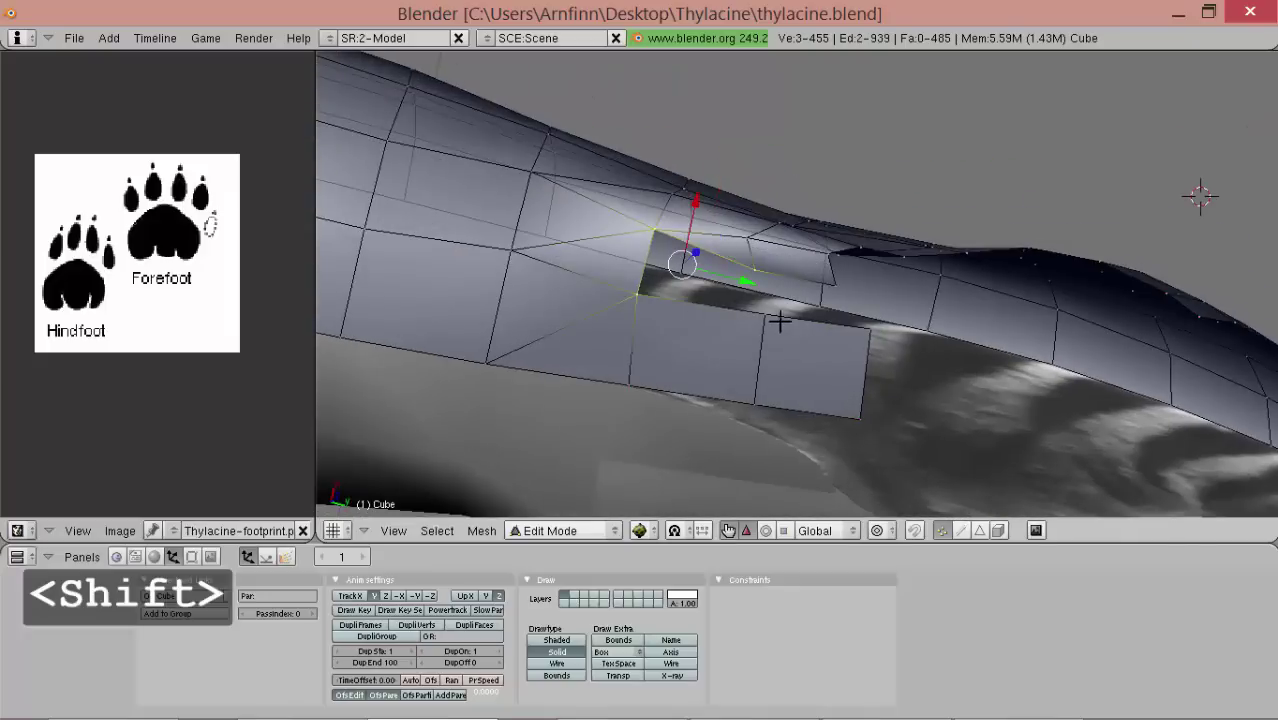
key("shift+f")
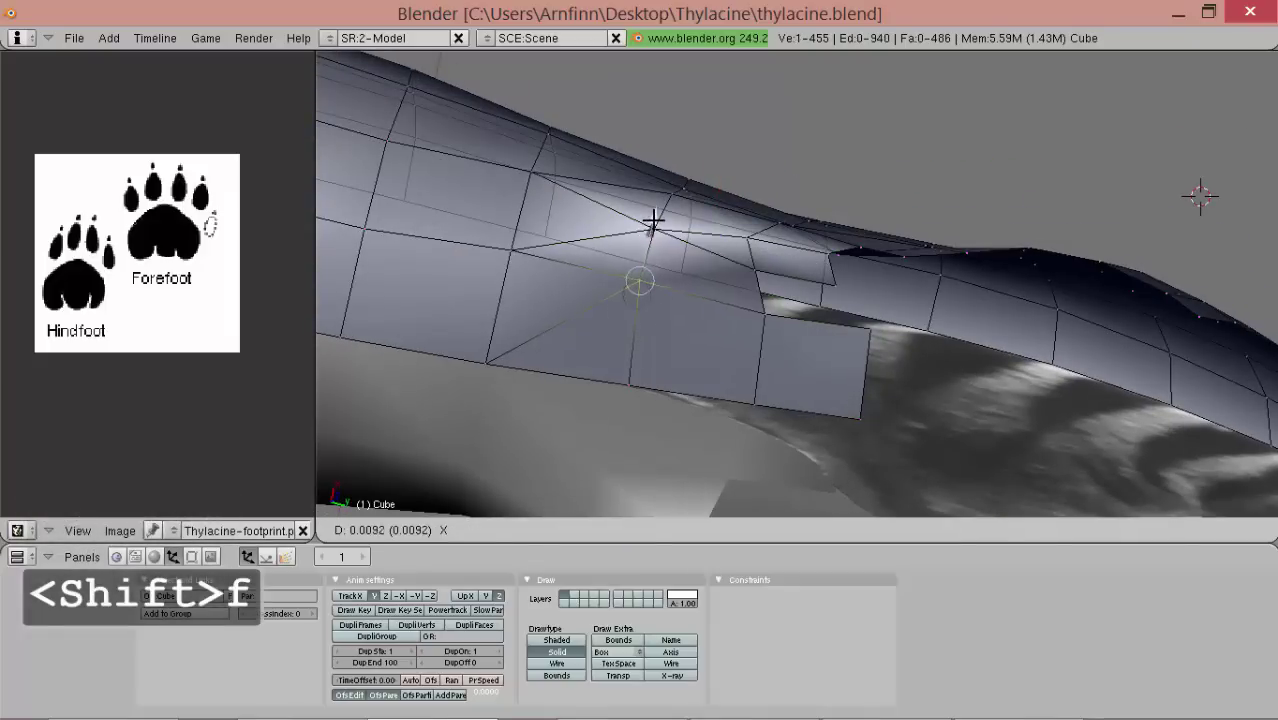
left_click(654, 221)
- Switch to editing the side reference image plane, move it sideways along X off the body's centreline, and leave Edit Mode
middle_click_drag(784, 256, 656, 286)
middle_click_drag(874, 315, 905, 338)
key("Tab")
right_click(905, 338)
key("Tab")
scroll(826, 309, "up", 1)
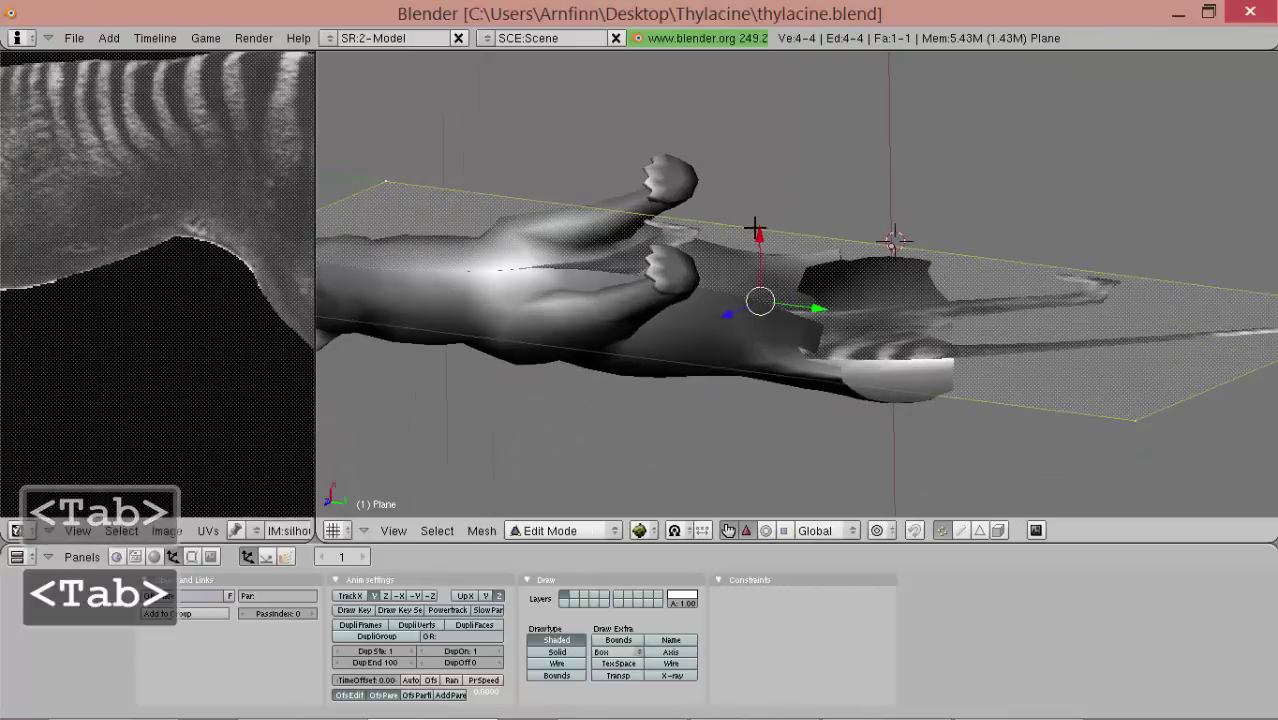
left_click_drag(759, 243, 760, 247)
key("ctrl+KP_1")
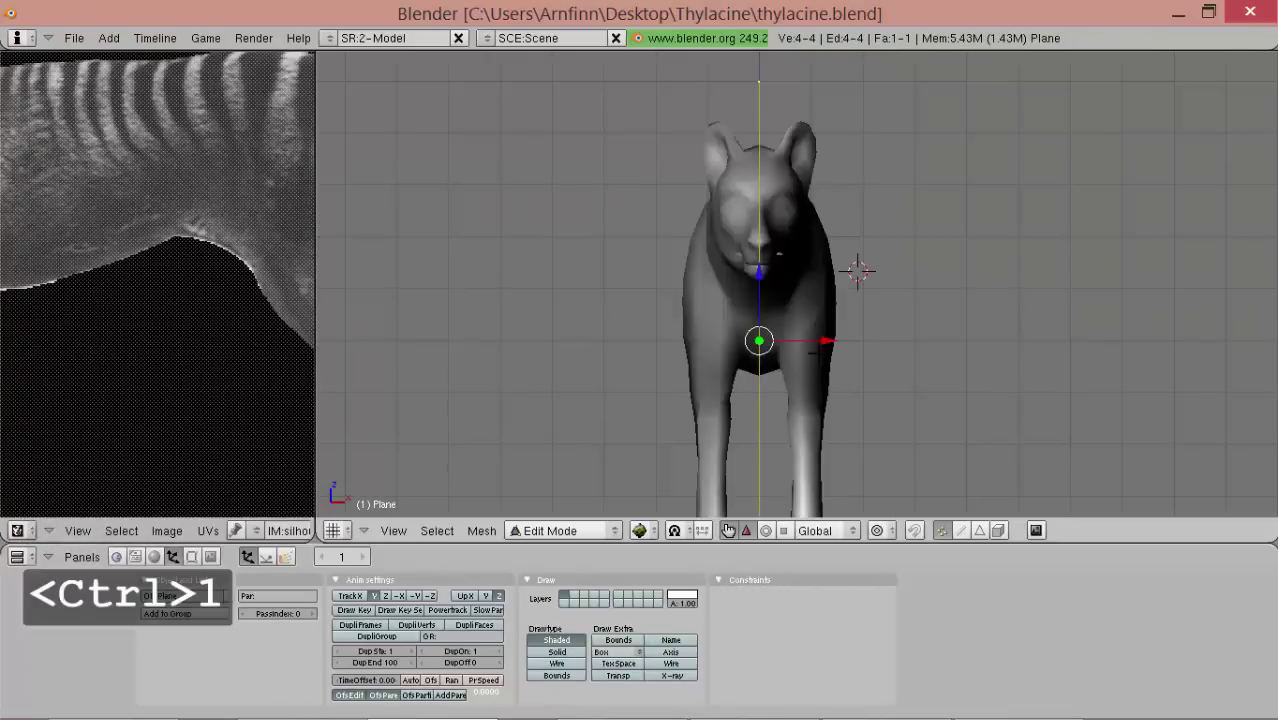
key("g")
key("x")
left_click(716, 340)
key("Tab")
key("a")
- Return to editing the body mesh and move three vertices on the hip slightly along X with proportional editing
middle_click_drag(890, 350, 707, 374)
key("Tab")
key("Tab")
right_click(827, 304)
key("Tab")
scroll(786, 359, "up", 1)
middle_click_drag(787, 358, 903, 318)
left_click_drag(936, 300, 929, 307)
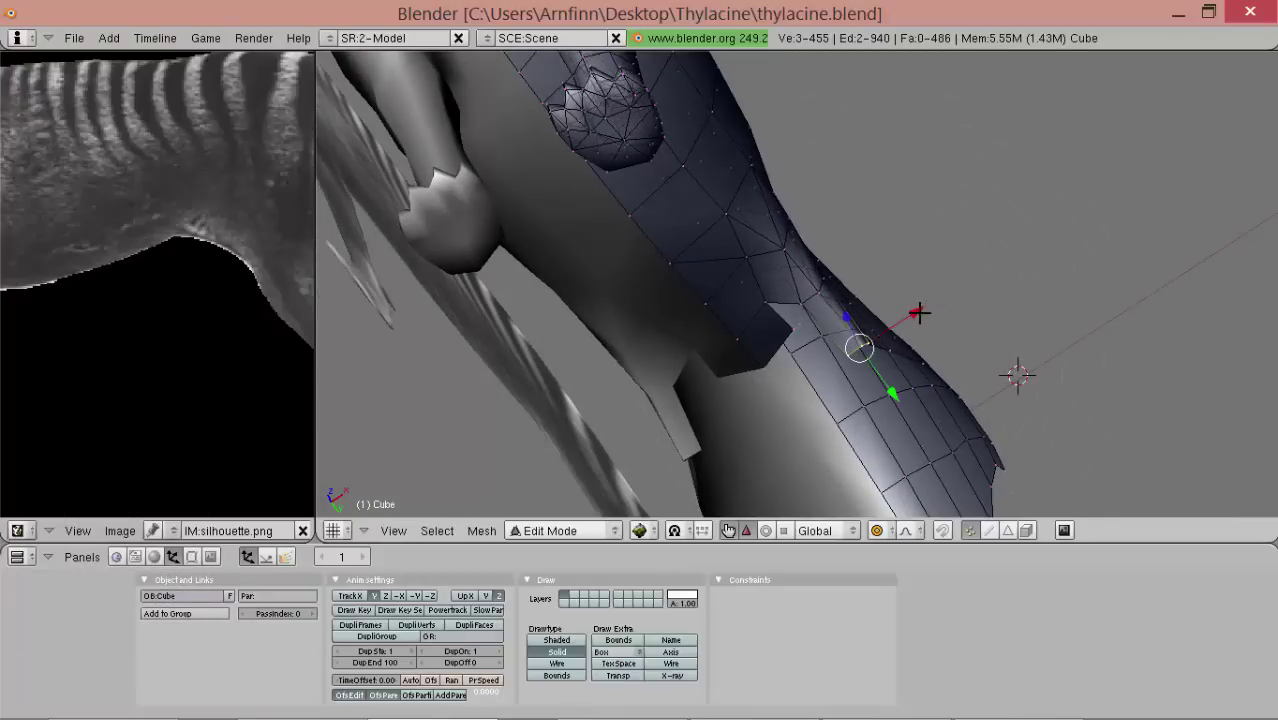
- Examine the hip, belly patch and leg opening from several angles and against the whole body in side view
middle_click_drag(914, 313, 827, 129)
key("Tab")
scroll(812, 305, "up", 6)
key("Tab")
key("KP_3")
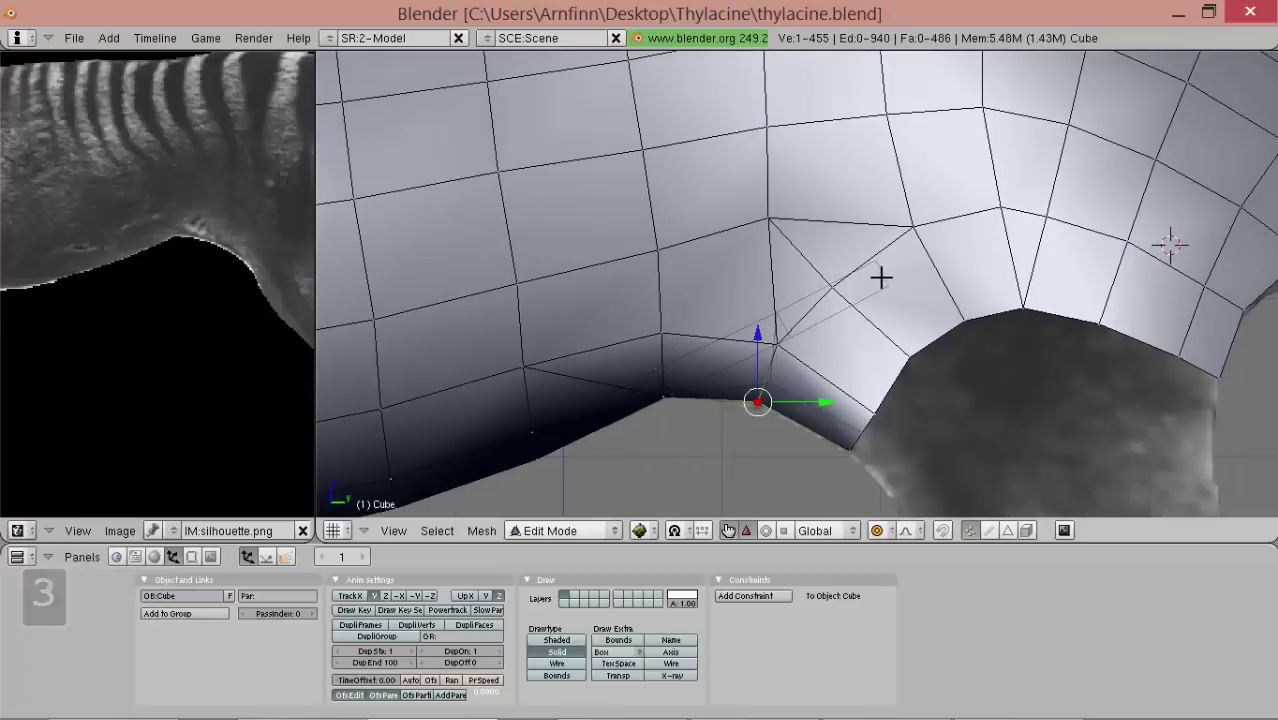
scroll(879, 278, "down", 7)
scroll(872, 289, "up", 2)
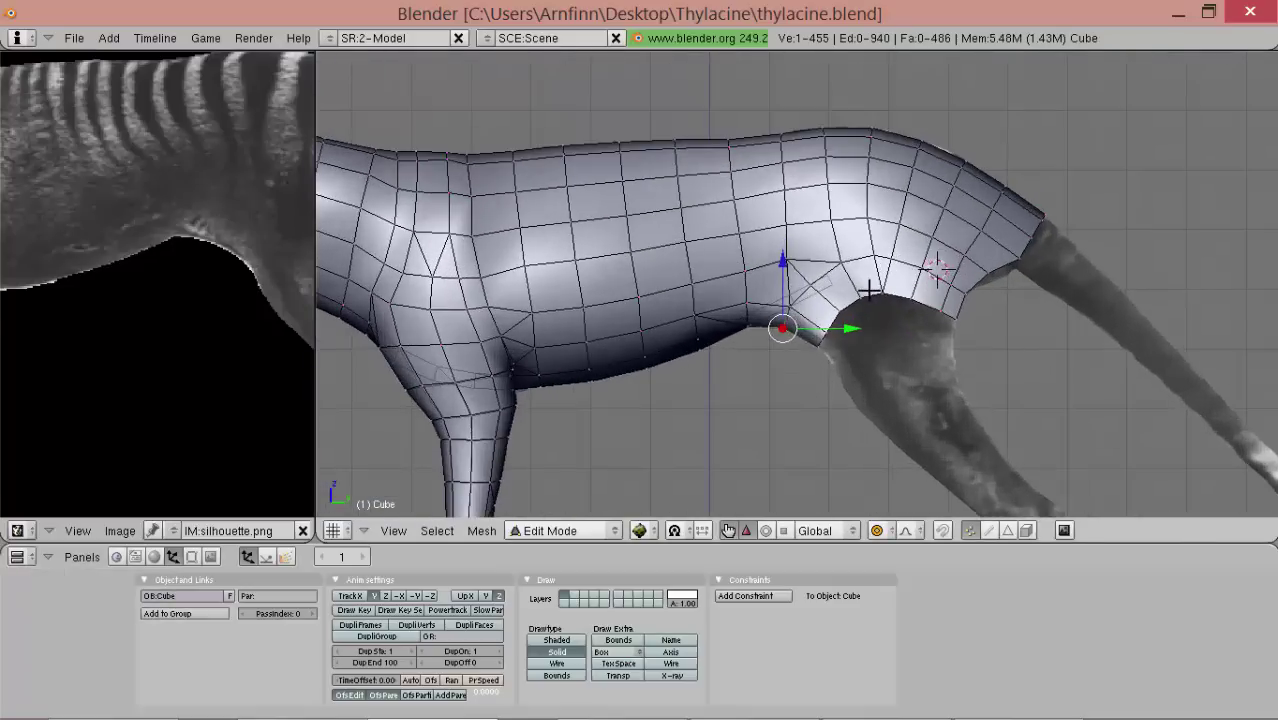
scroll(869, 290, "down", 3)
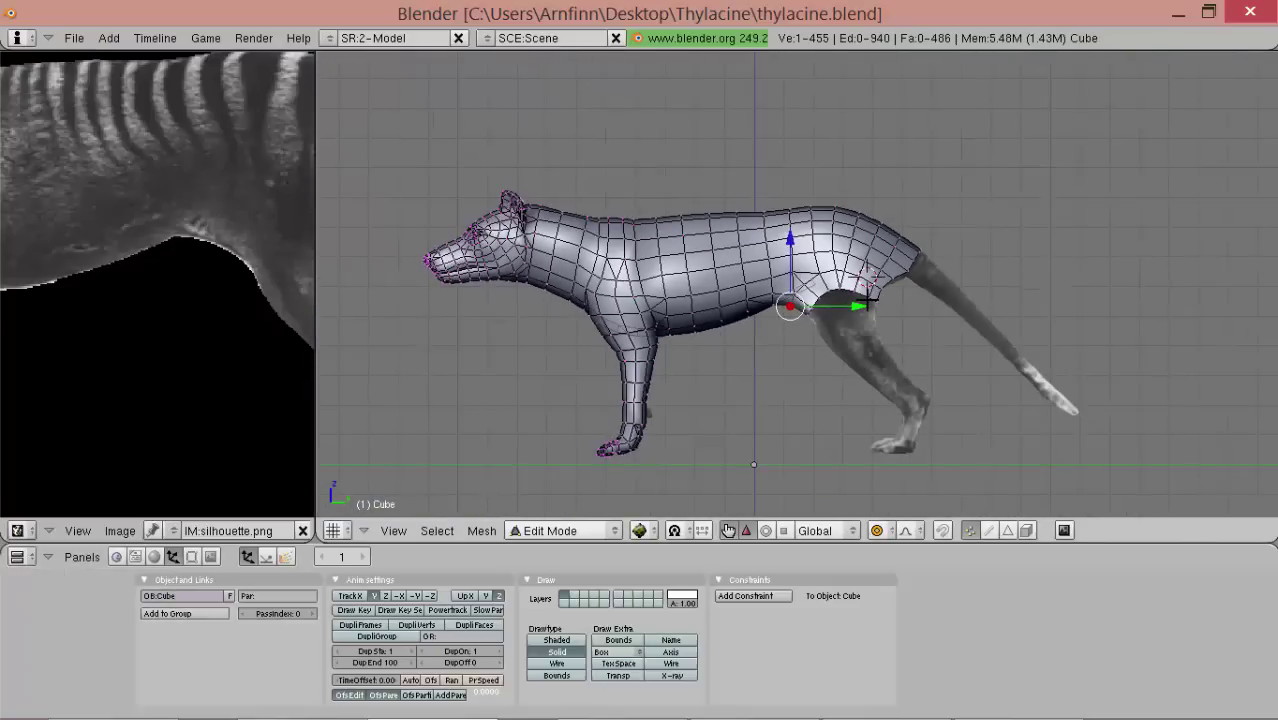
scroll(869, 292, "up", 8)
middle_click_drag(1152, 163, 725, 208)
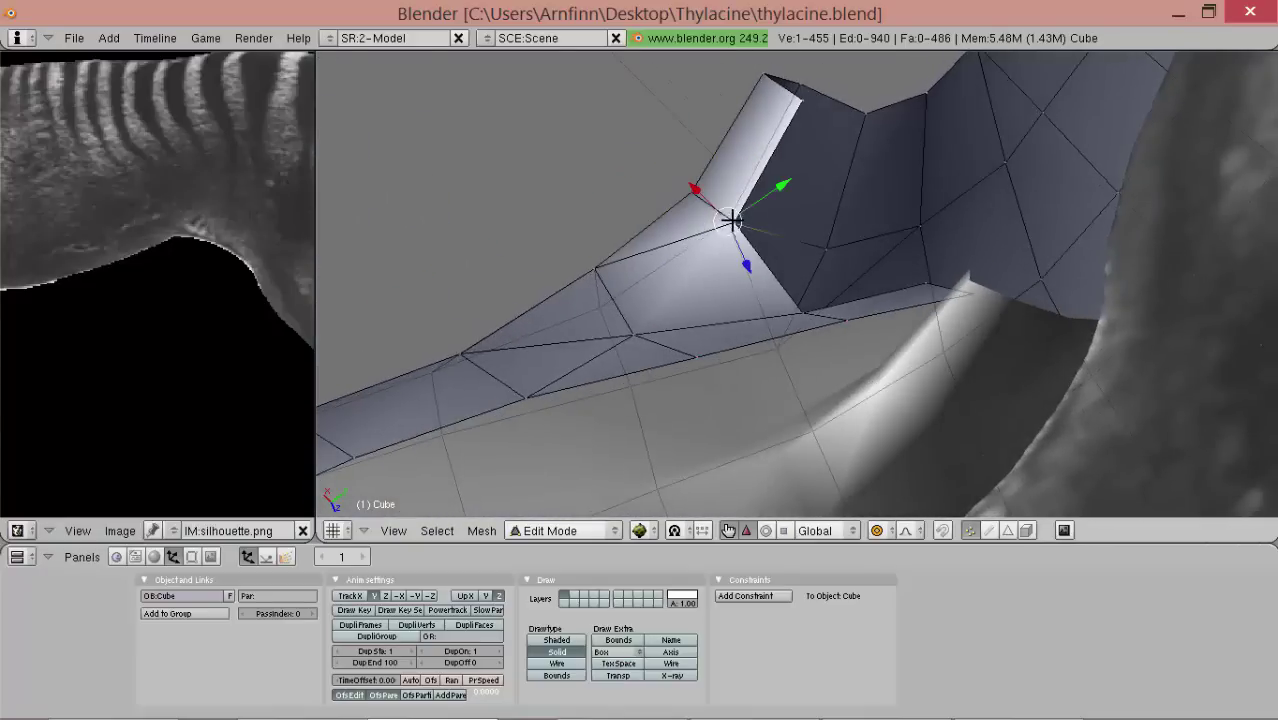
left_click_drag(732, 220, 850, 318, "alt")
left_click_drag(850, 318, 884, 308, "alt")
- Set the body's draw type to Wire in side view and turn off proportional editing
key("KP_3")
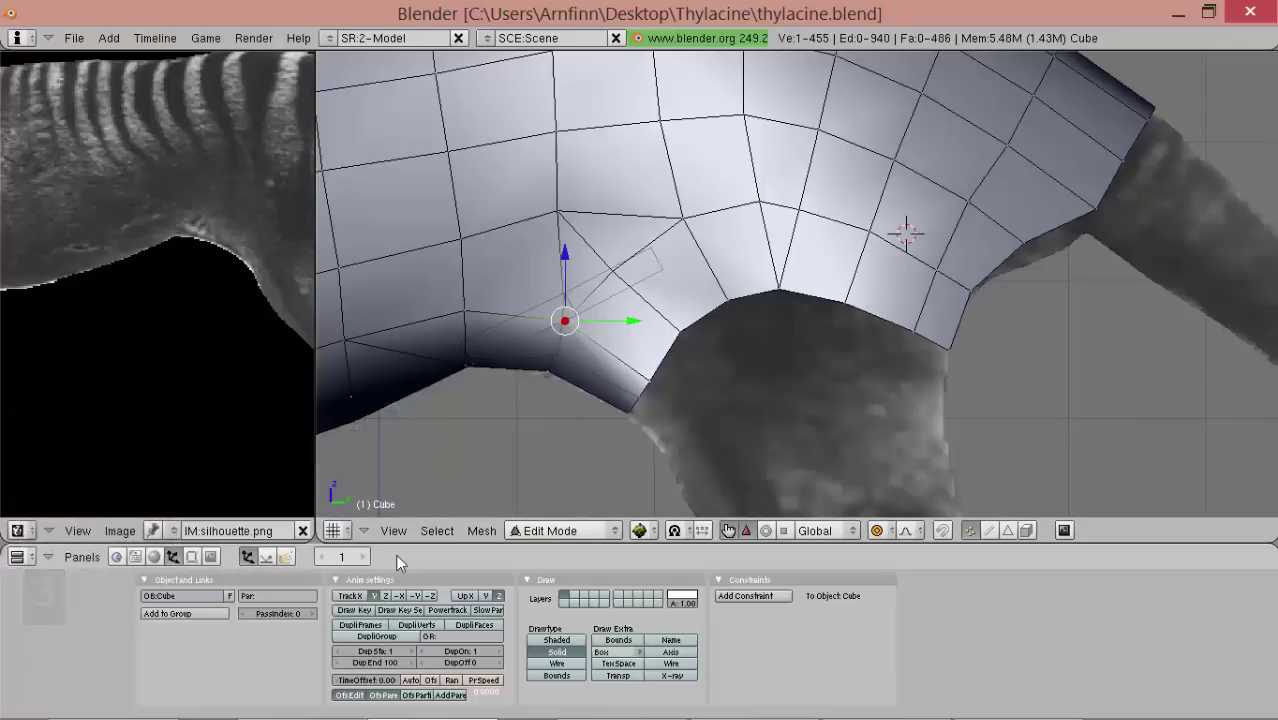
left_click(205, 557)
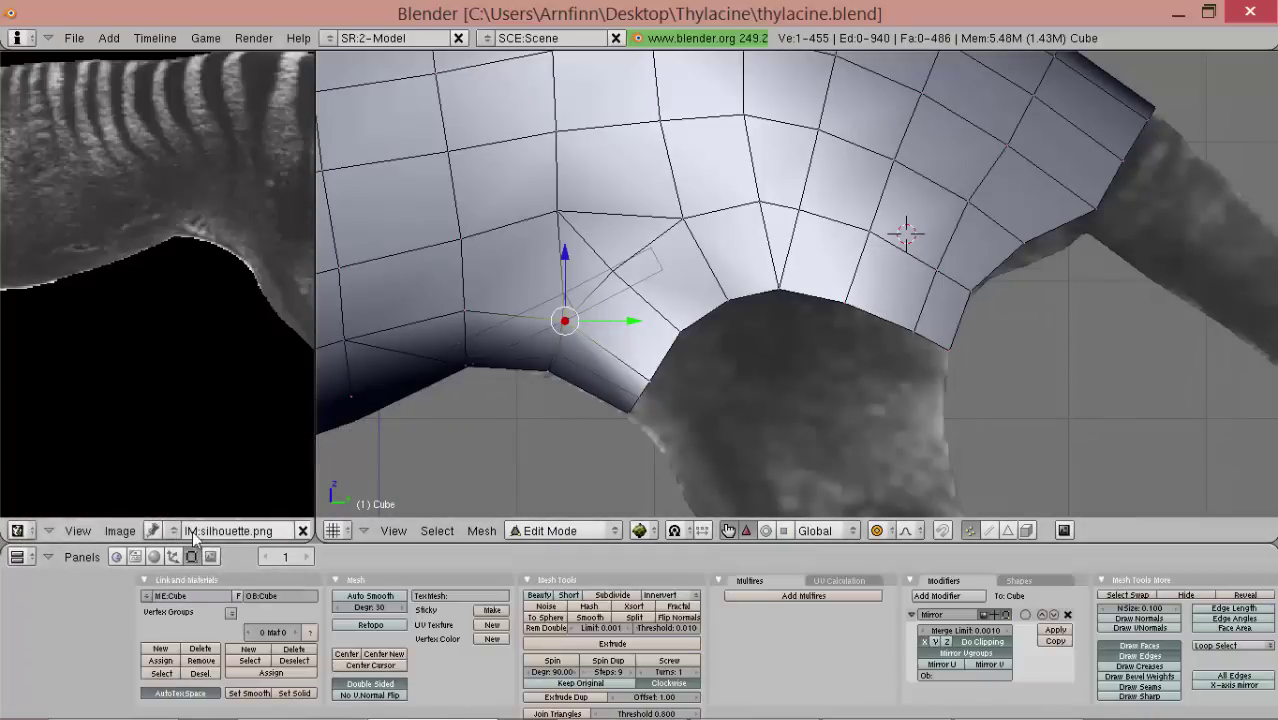
left_click(192, 557)
left_click(572, 664)
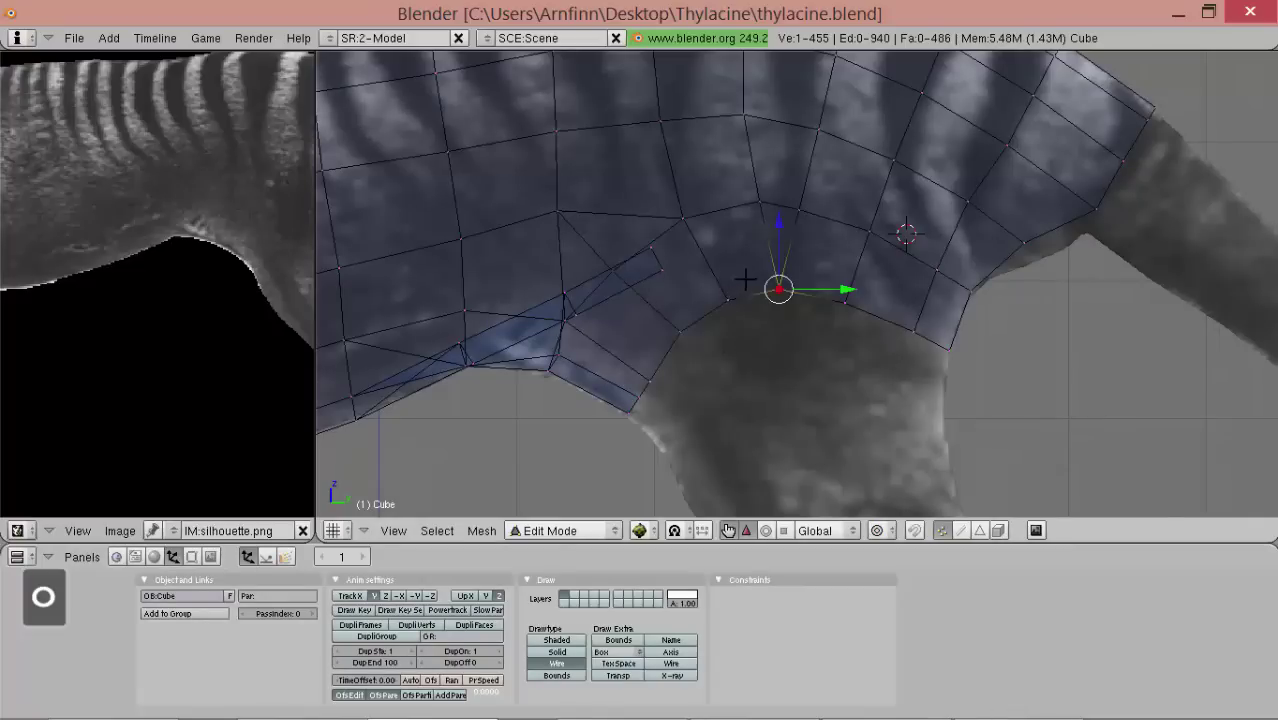
- Scale the vertex pair in the row above the leg opening to 0, and scale the pair one row higher closer together
key("s")
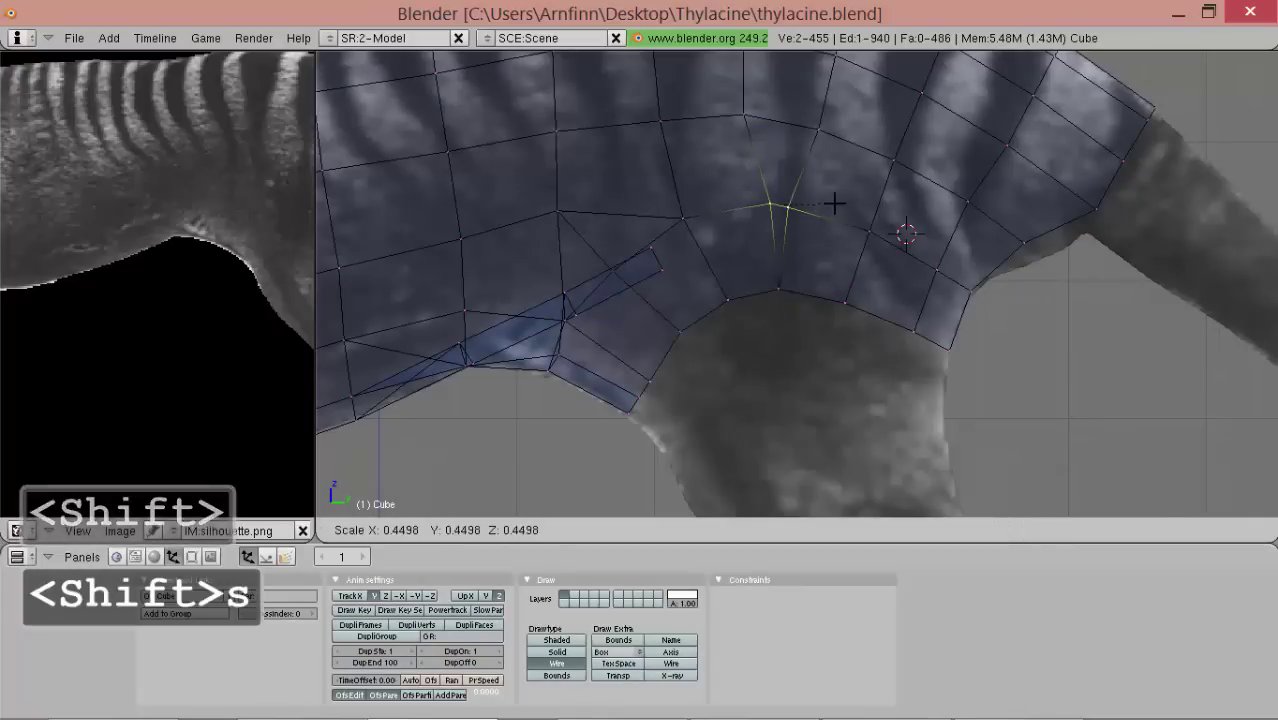
key("0")
left_click(835, 203)
scroll(757, 128, "down", 1)
right_click(757, 153)
right_click(813, 167, "shift")
key("s")
key("a")
key("a")
- Scale the two neighbouring vertices on the leg opening's upper edge to 0 so they share one point
scroll(755, 314, "up", 2)
right_click(720, 305)
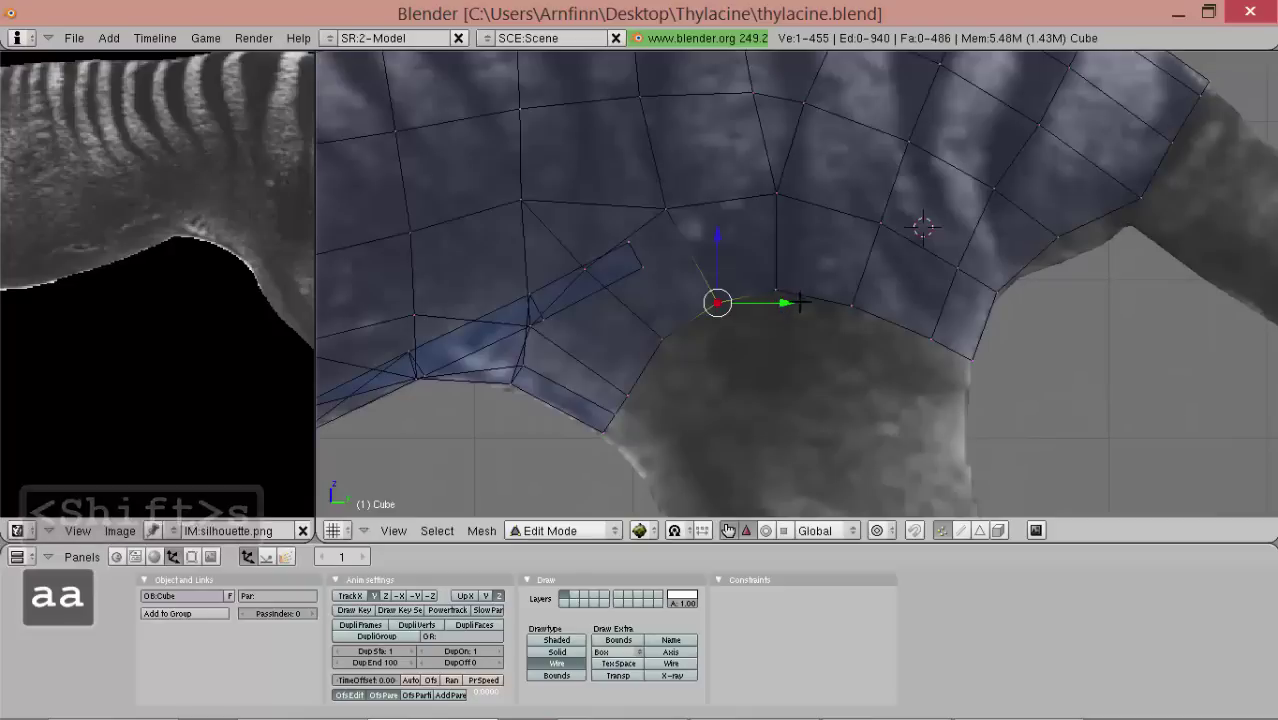
right_click(780, 294, "shift")
key("s")
key("0")
key("Return")
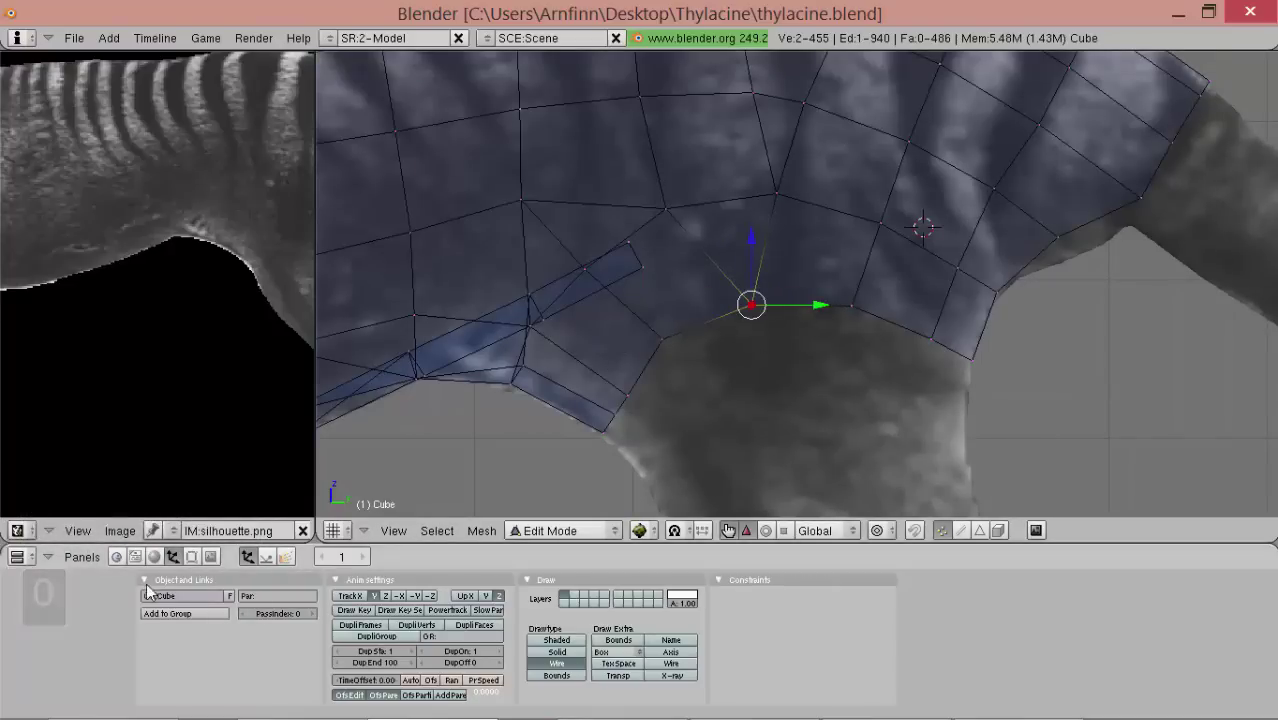
- Select the whole body mesh and remove its doubled vertices
left_click(193, 557)
key("a")
key("a")
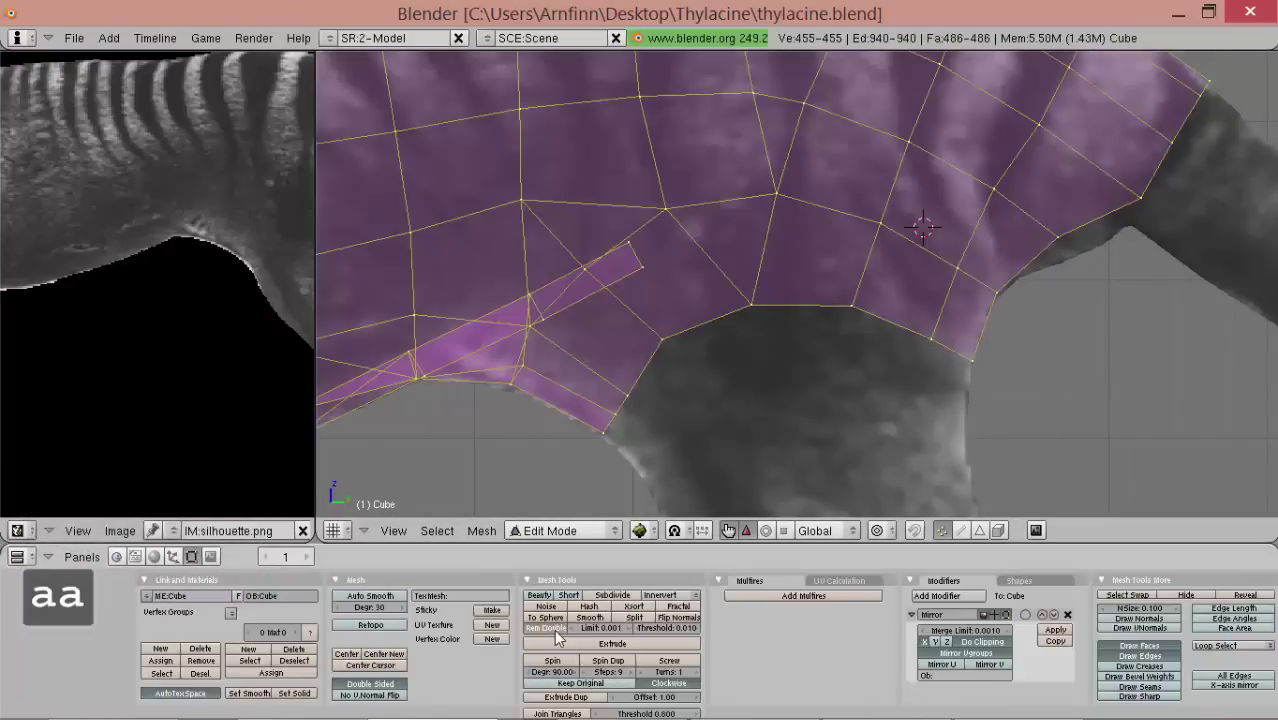
left_click(554, 629)
- Lasso-select the vertices around the leg opening's upper edge and move them slightly down, and lower the flank vertex in front of them
right_click(880, 224)
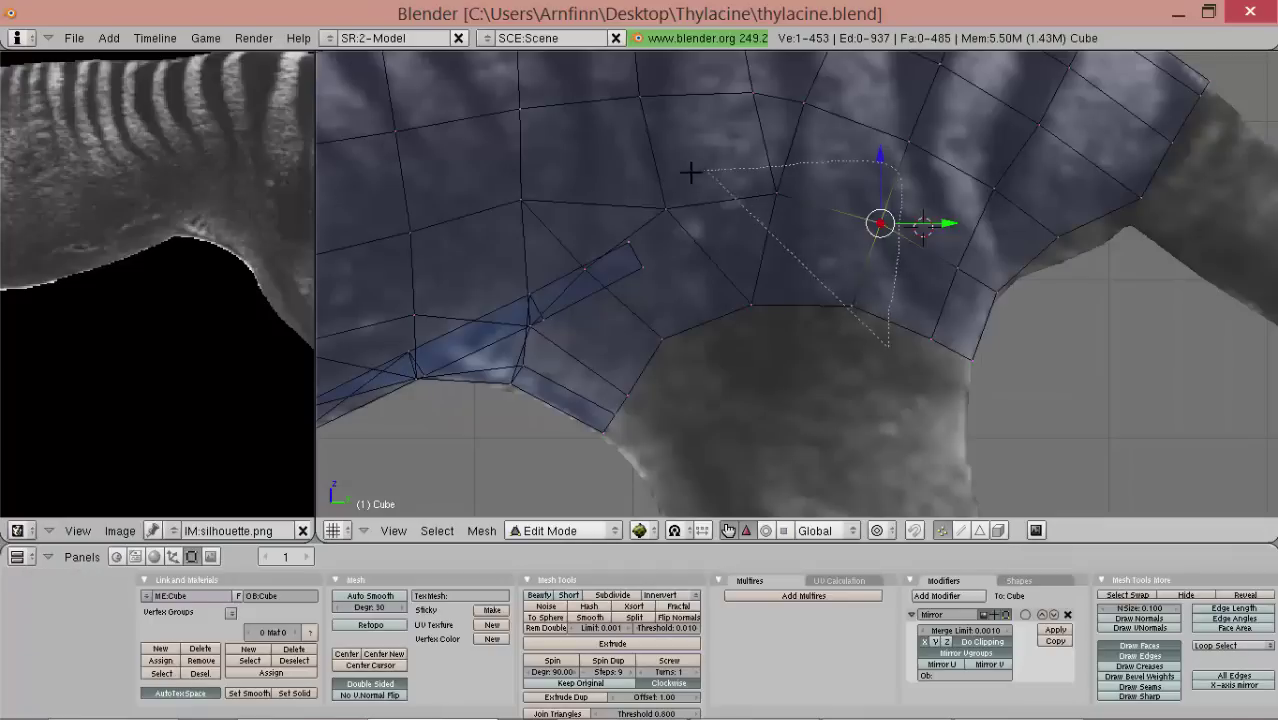
left_click_drag(760, 380, 760, 380, "ctrl")
key("g")
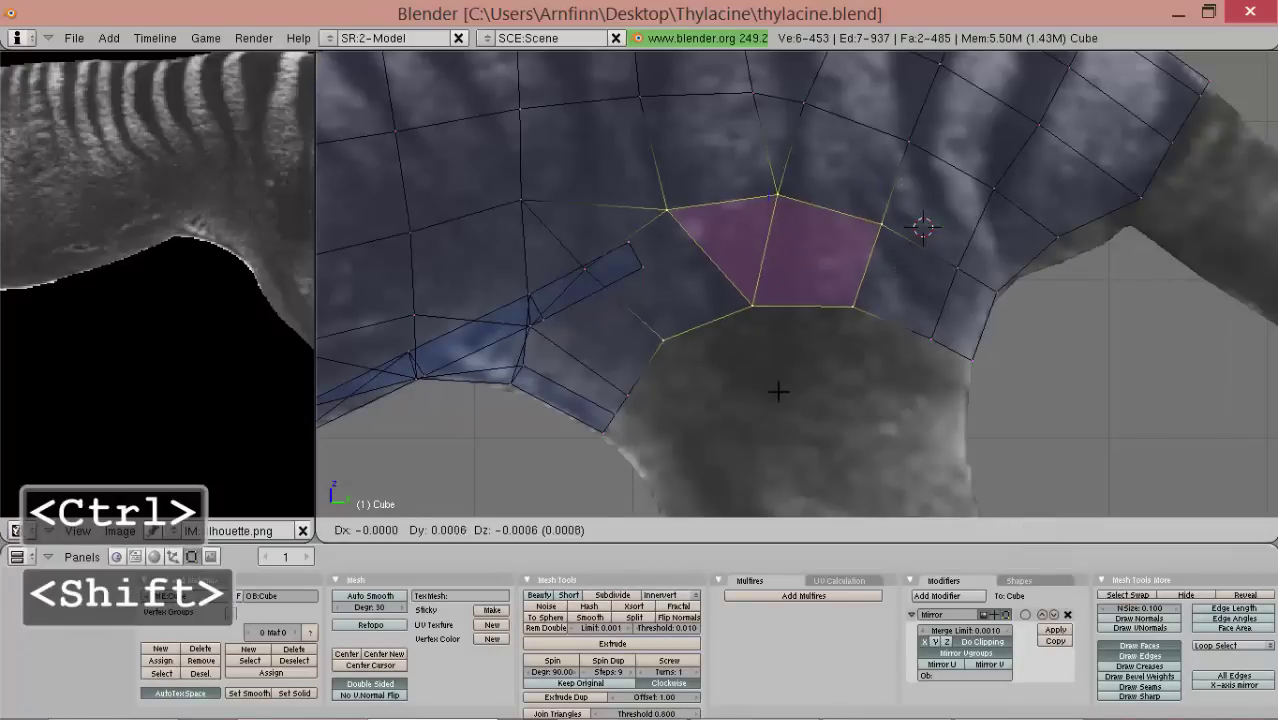
right_click(780, 401)
key("a")
key("a")
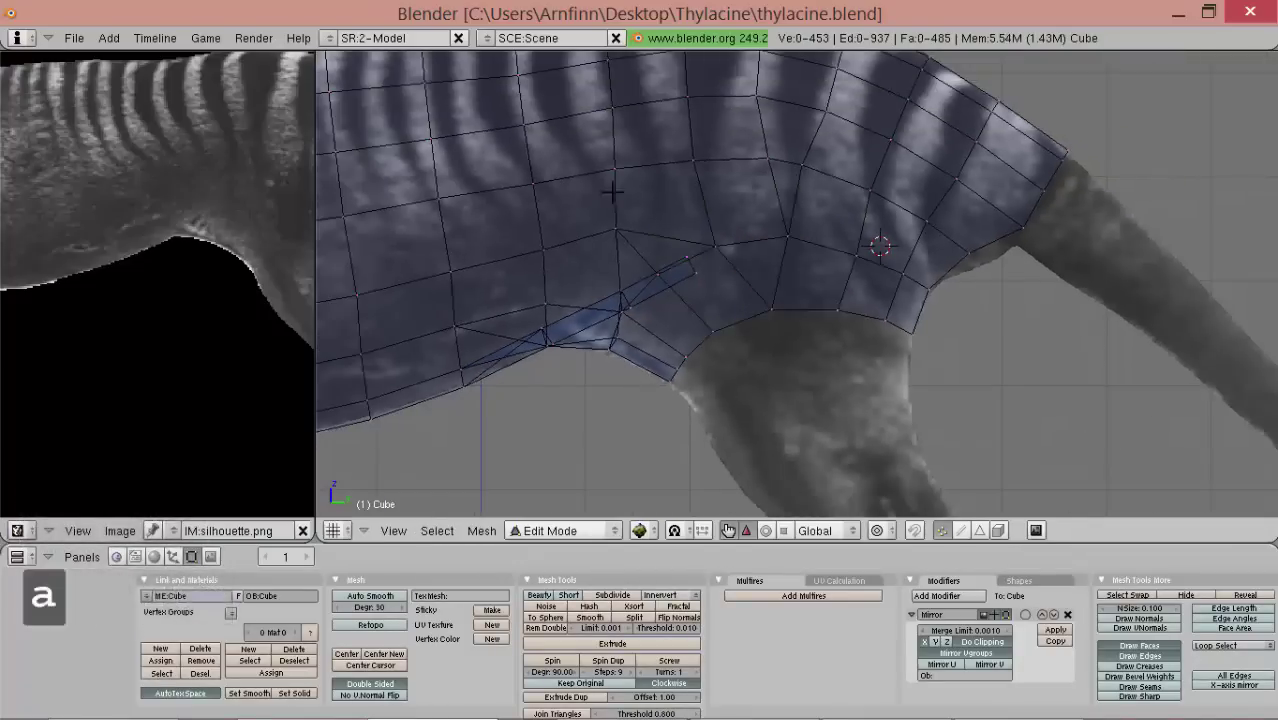
right_click(620, 232)
key("g")
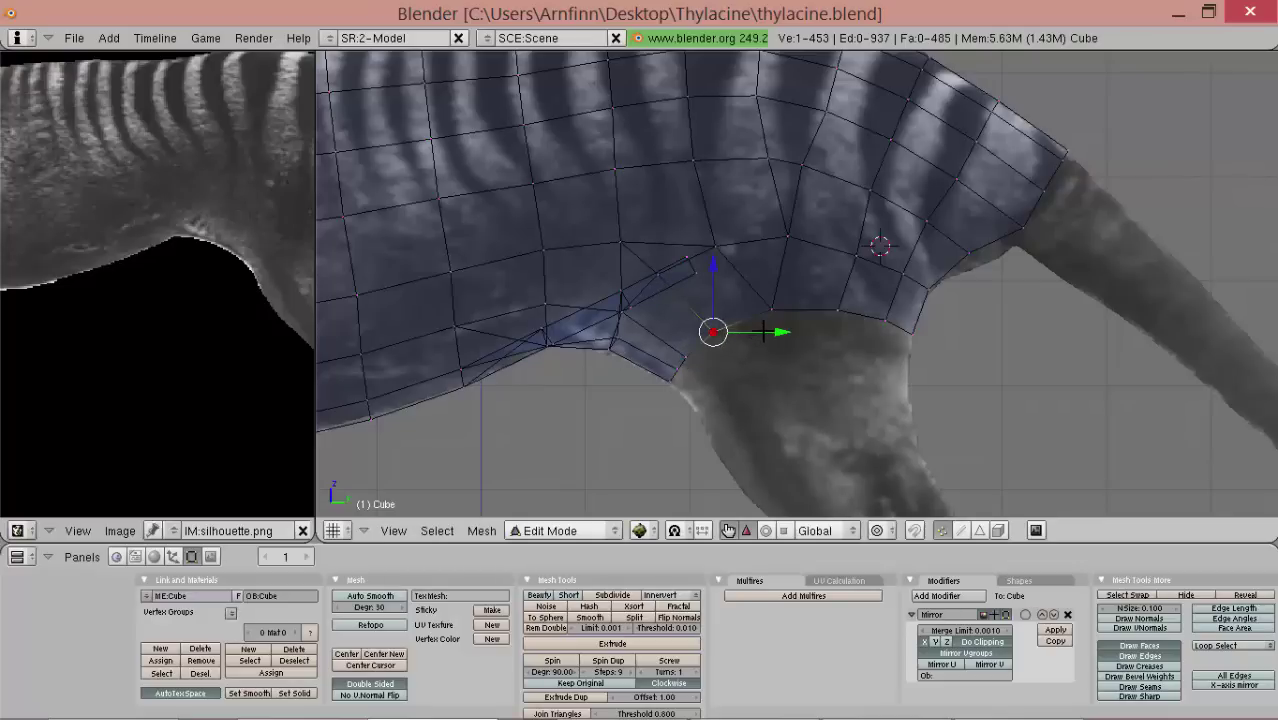
- Extrude a chain of single vertices from the leg opening's rear corner forward, just below its upper edge, in side view
middle_click_drag(754, 350, 789, 286)
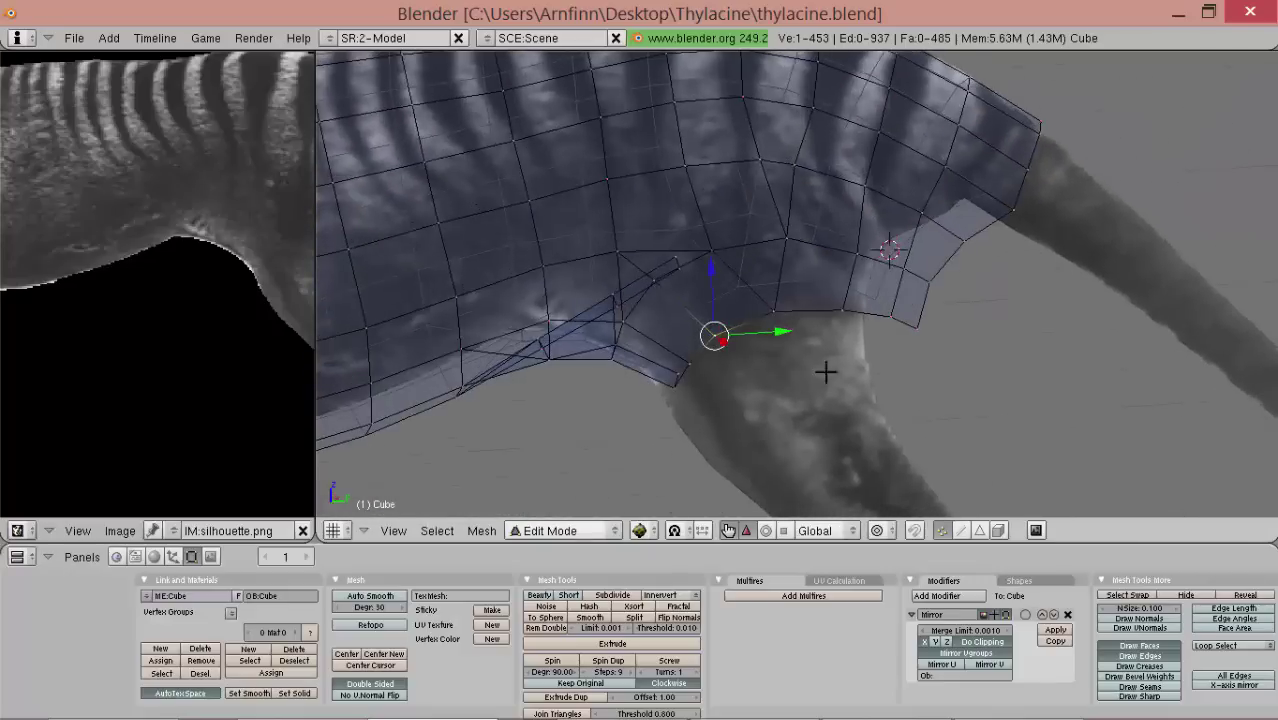
key("KP_3")
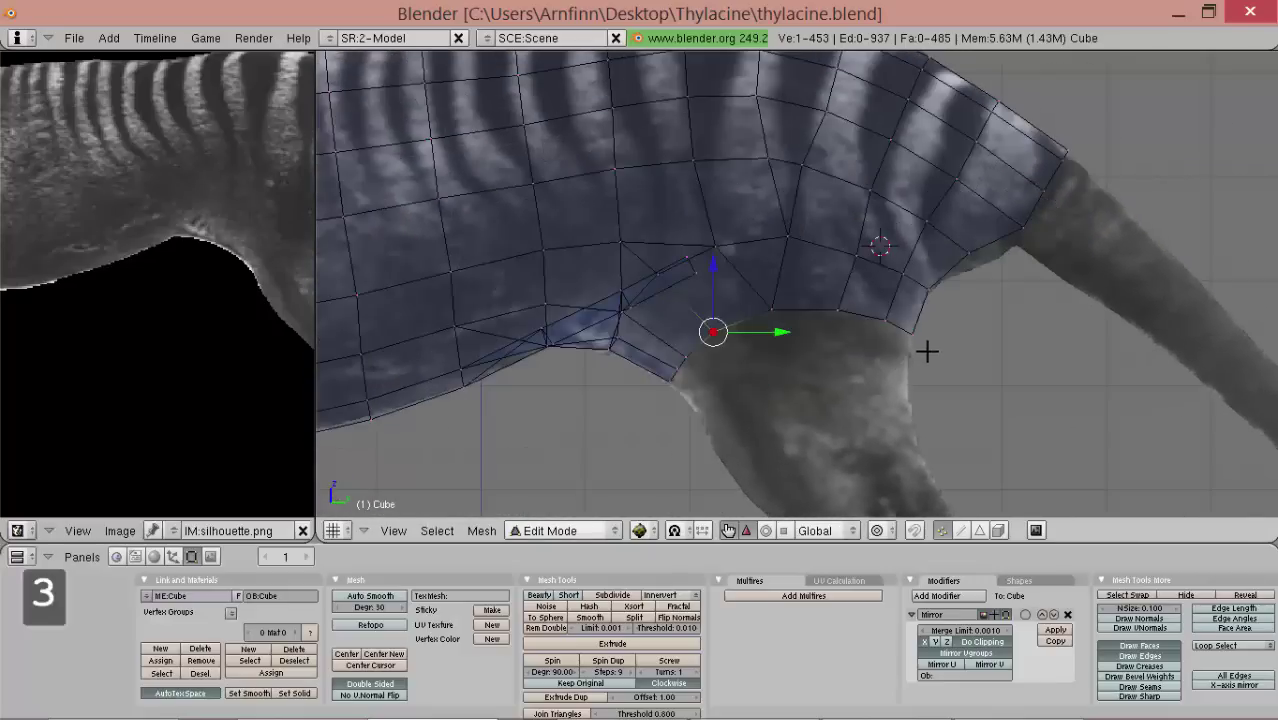
scroll(927, 353, "up", 1)
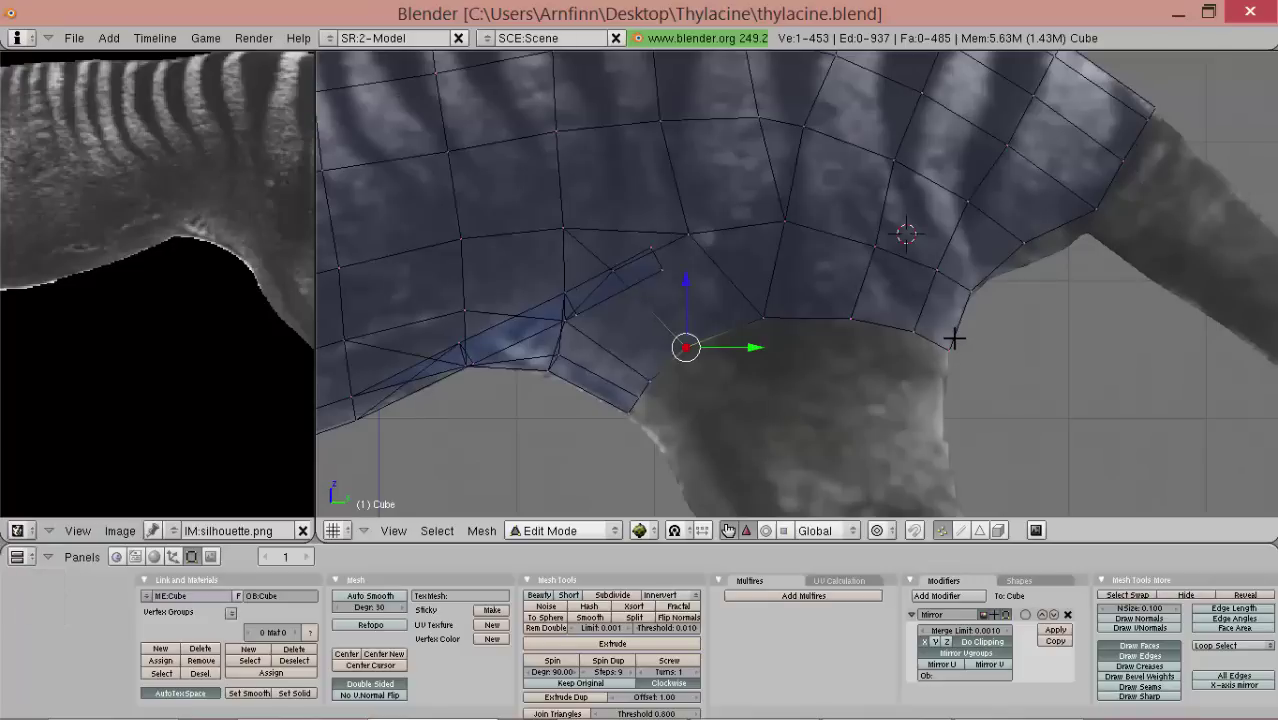
key("e")
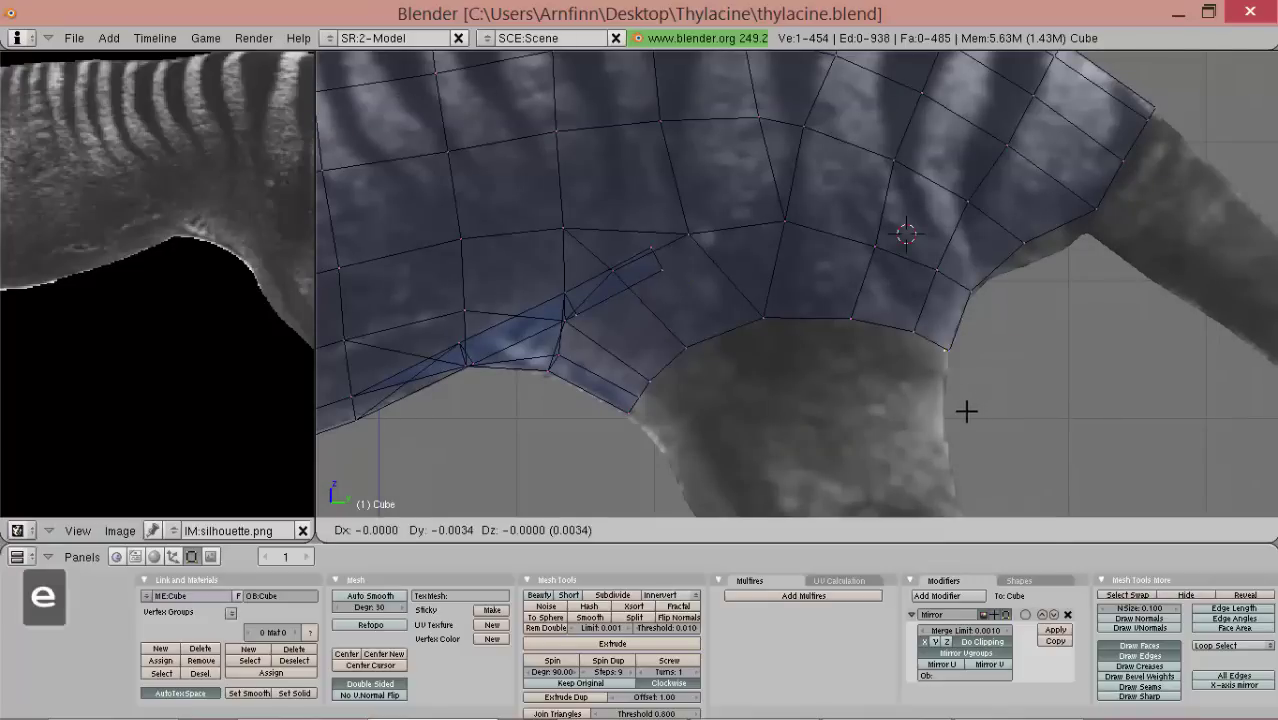
key("e")
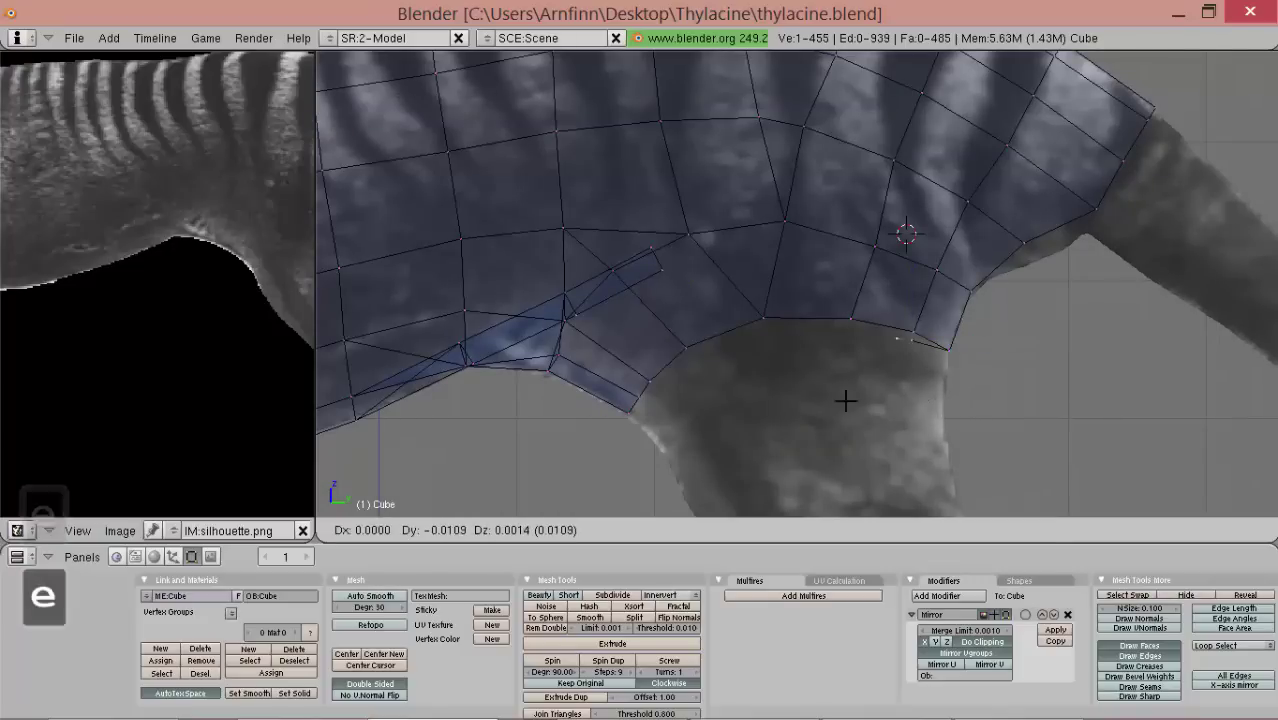
key("e")
key("e")
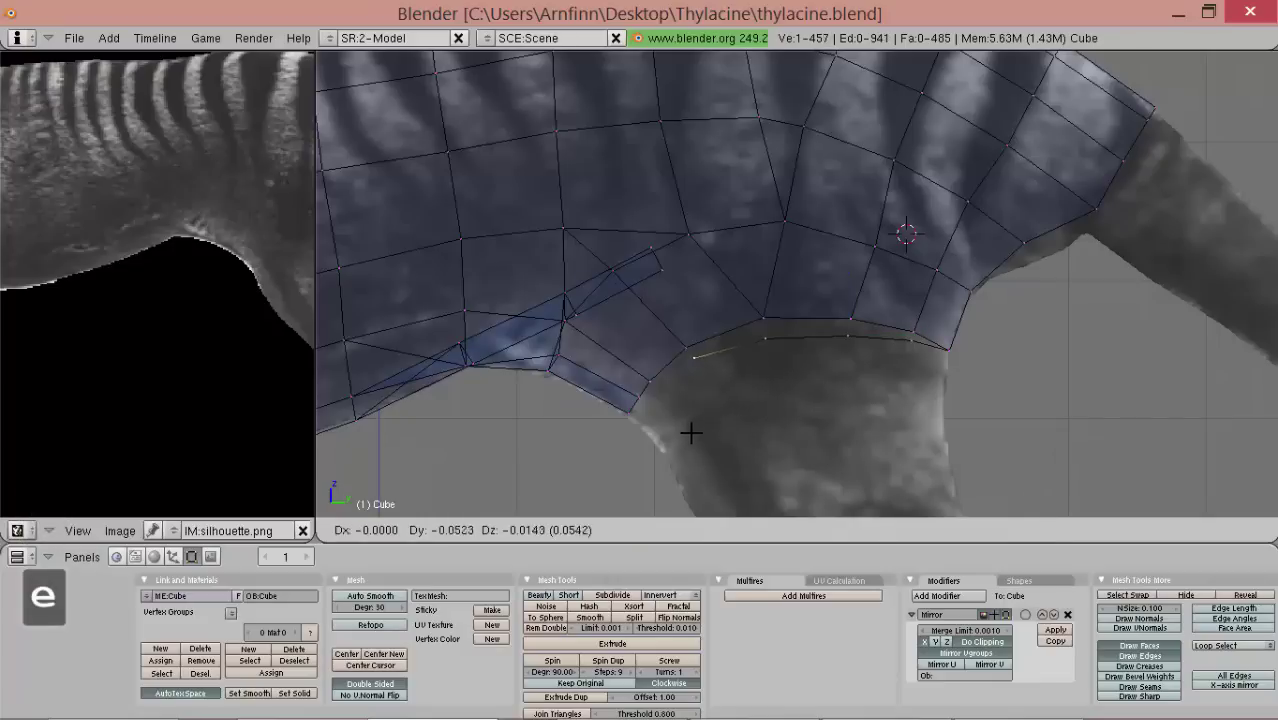
key("e")
left_click(718, 460)
- Delete the surplus vertex of the chain and connect the chain's front end to the belly patch with an edge
mouse_move(718, 460)
middle_mouse_down()
mouse_move(696, 373)
mouse_move(696, 228)
mouse_move(690, 240)
mouse_move(718, 256)
mouse_move(610, 334)
middle_mouse_up()
key("Delete")
key("Return")
right_click(685, 237)
right_click(610, 334, "shift")
key("shift+f")
- Move the front vertices of the new edge chain inward along X toward the body's midline
middle_click_drag(694, 325, 792, 339)
right_click(700, 274)
key("g")
key("x")
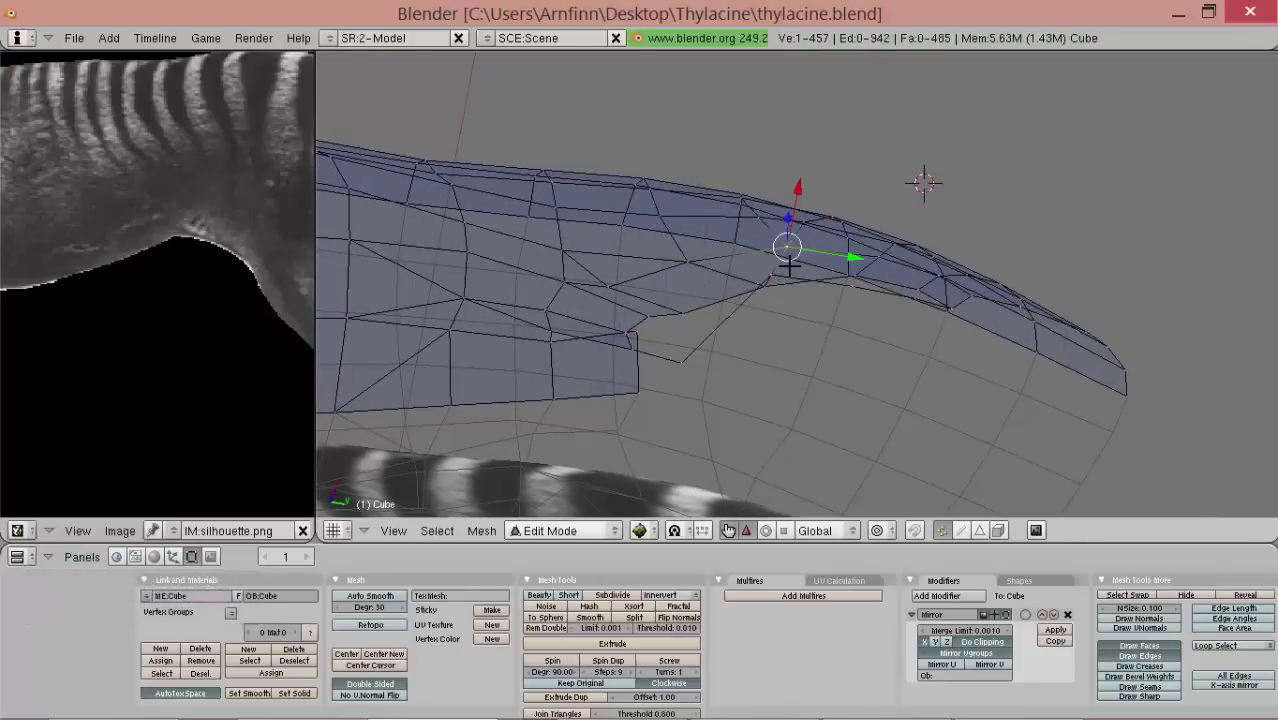
left_click(783, 332)
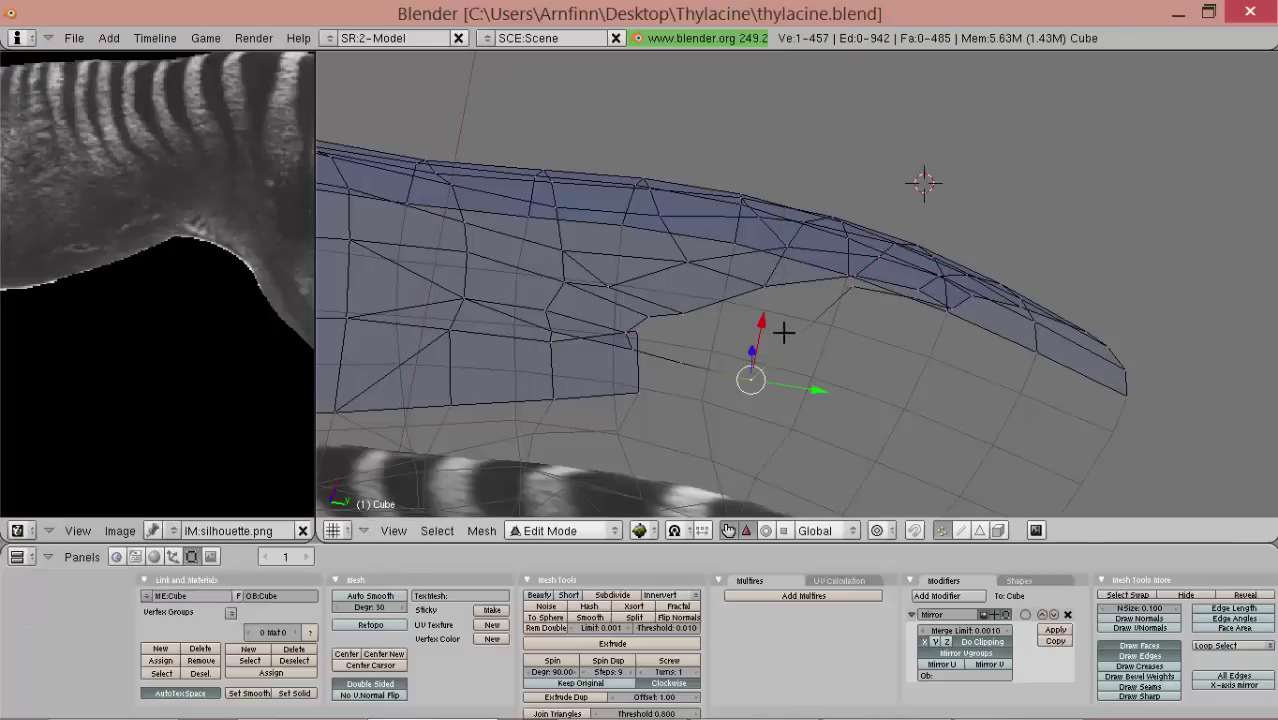
- Move the rear vertices of the leg opening's inner edge chain inward toward the body's midline
key("g")
left_click(860, 326)
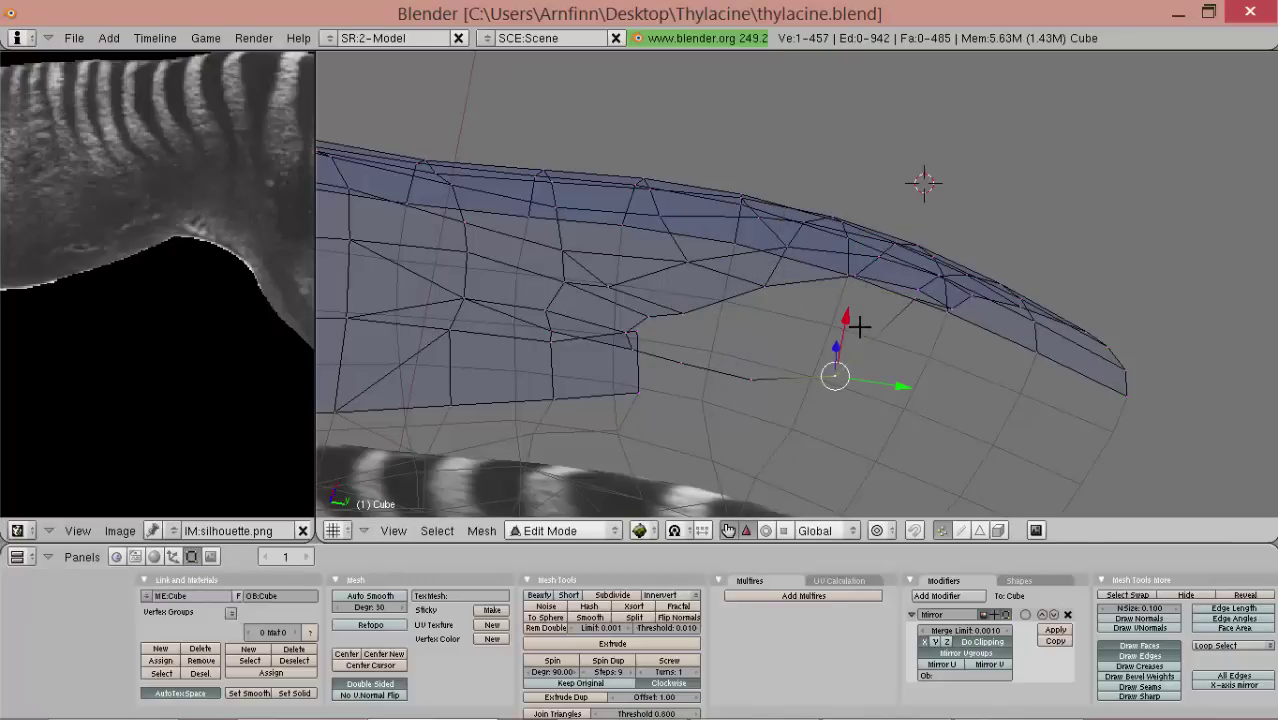
left_click(920, 283)
middle_click_drag(757, 304, 968, 264)
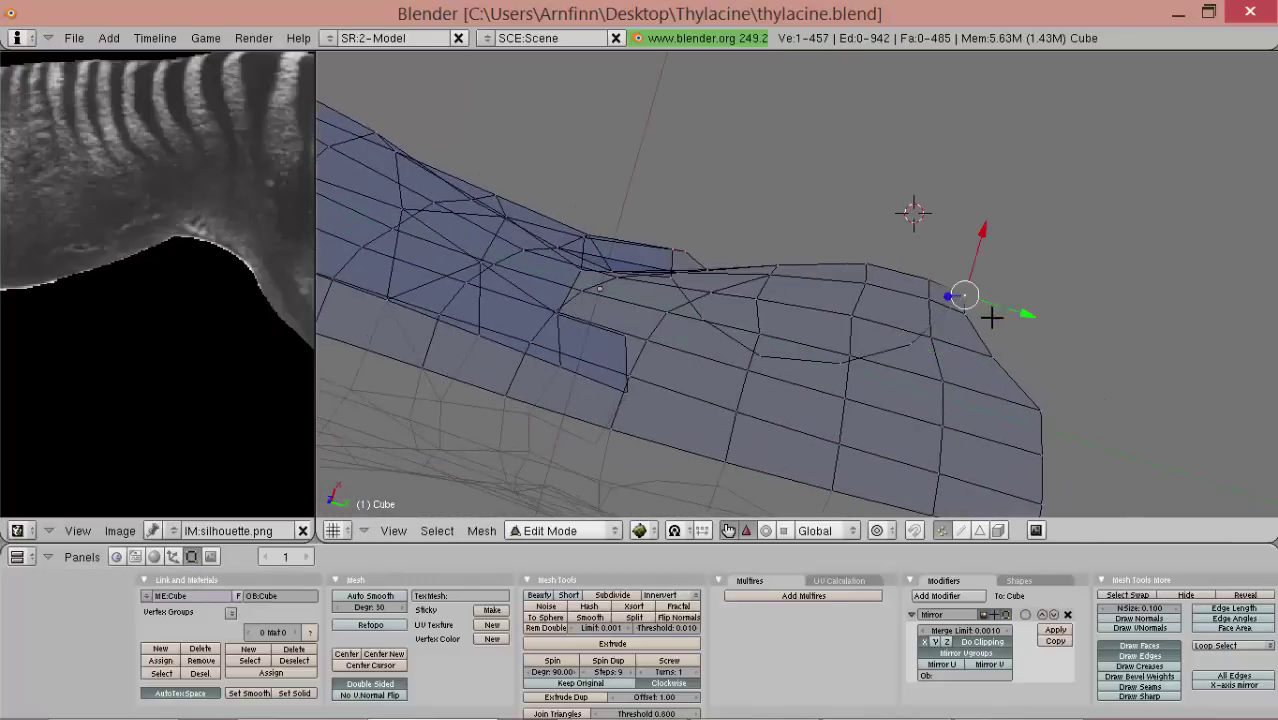
- Enable proportional editing and move the three vertices at the outer rear of the hip inward along X by about 0.026
middle_click_drag(1012, 350, 971, 291)
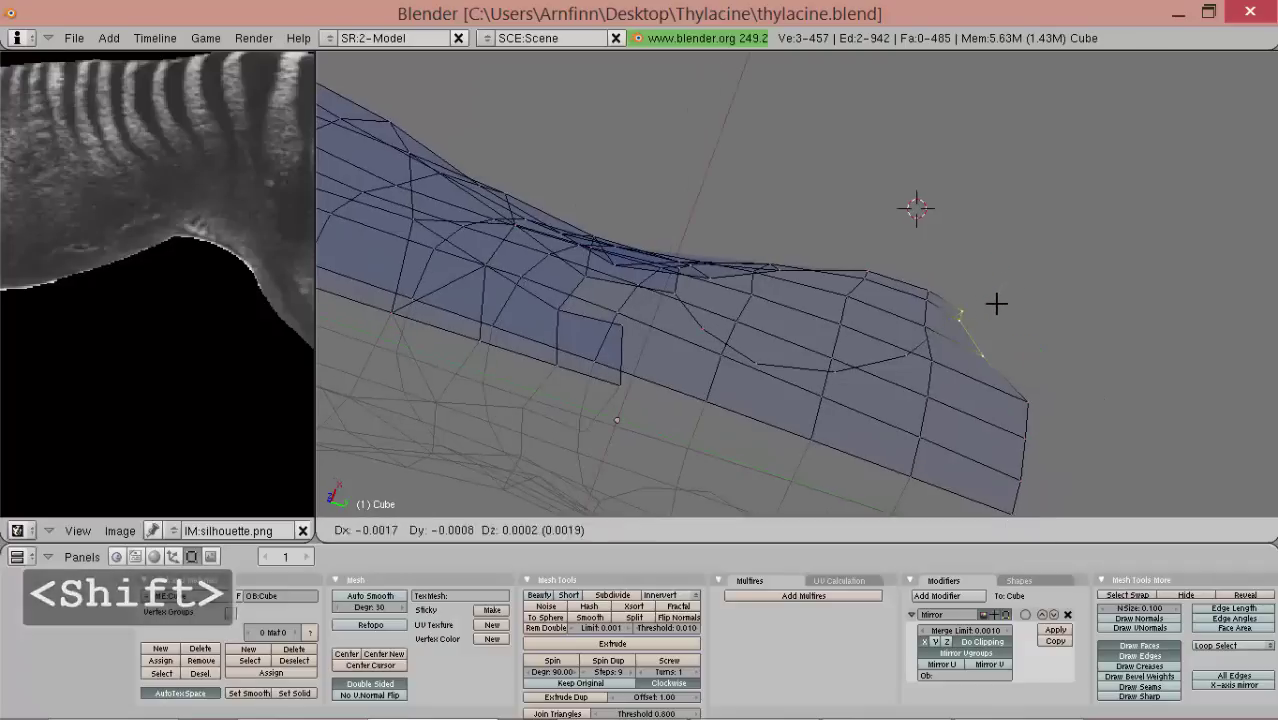
key("o")
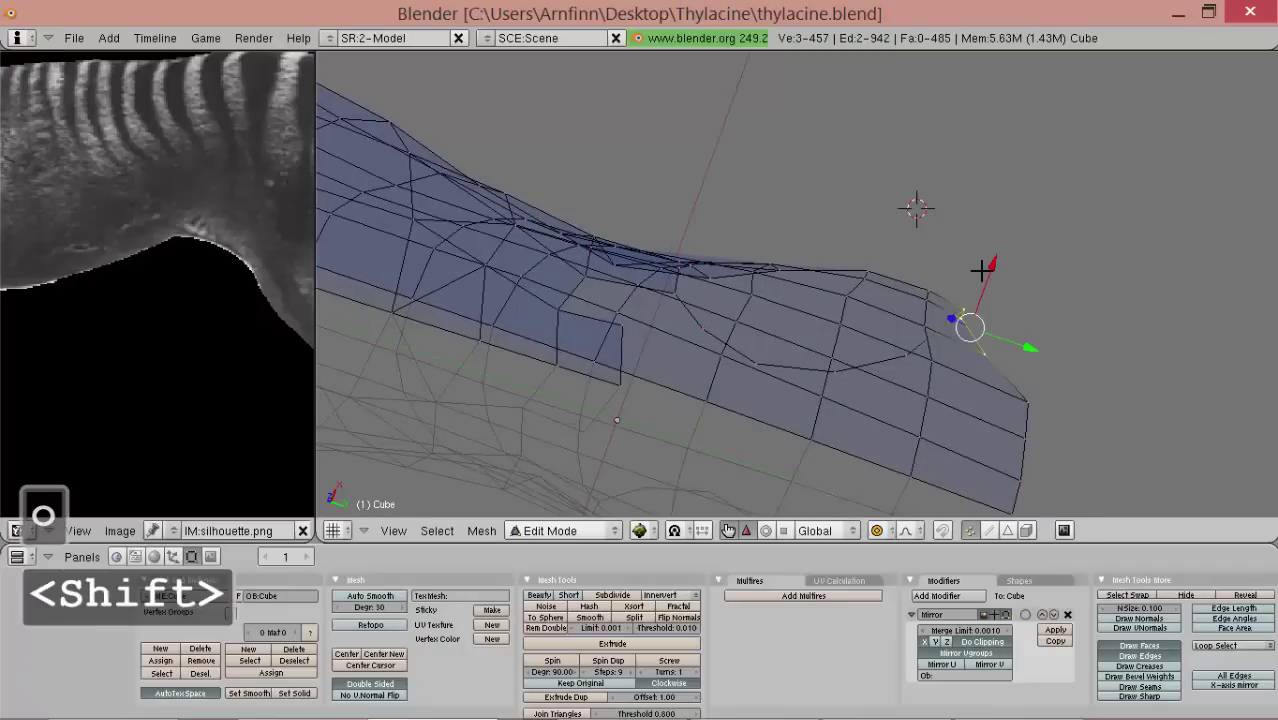
left_click_drag(988, 268, 995, 307, "shift")
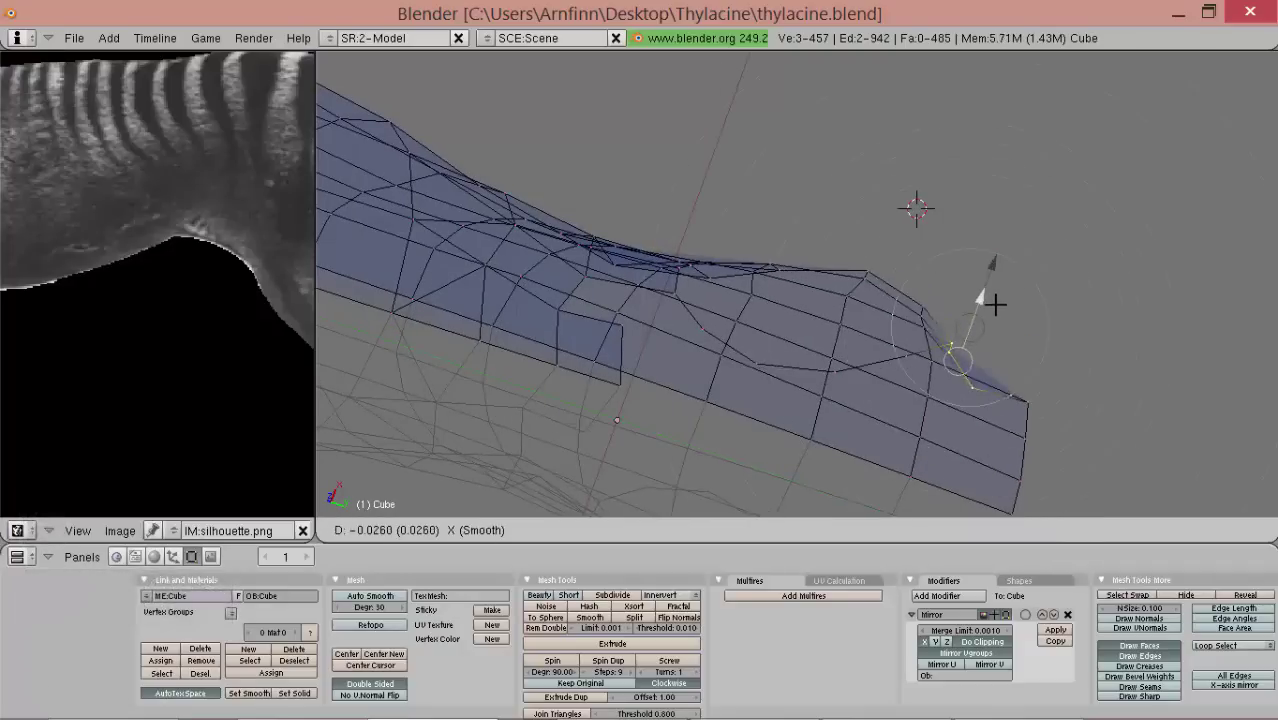
key("s")
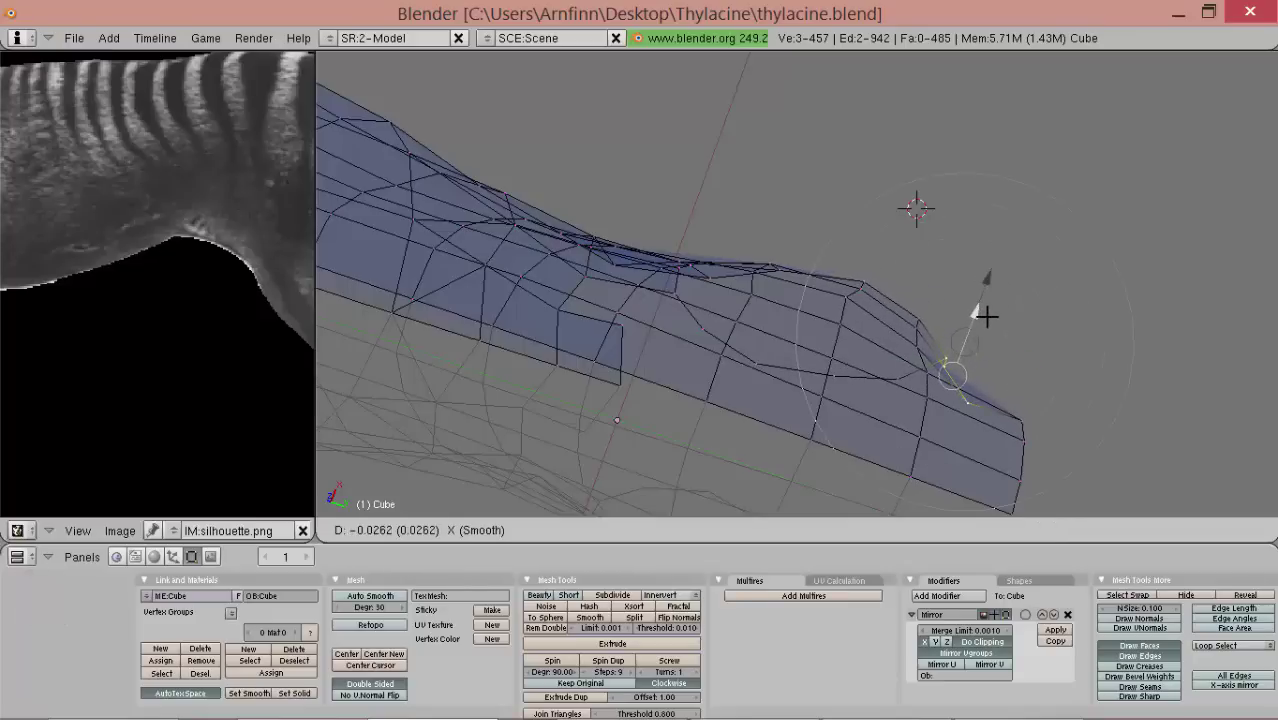
left_click_drag(987, 317, 986, 318)
- Narrow the rump further in top view by moving the same three vertices slightly inward along X with proportional falloff
middle_click_drag(728, 316, 890, 223)
left_click_drag(978, 263, 976, 271)
middle_click_drag(976, 271, 740, 350)
key("KP_7")
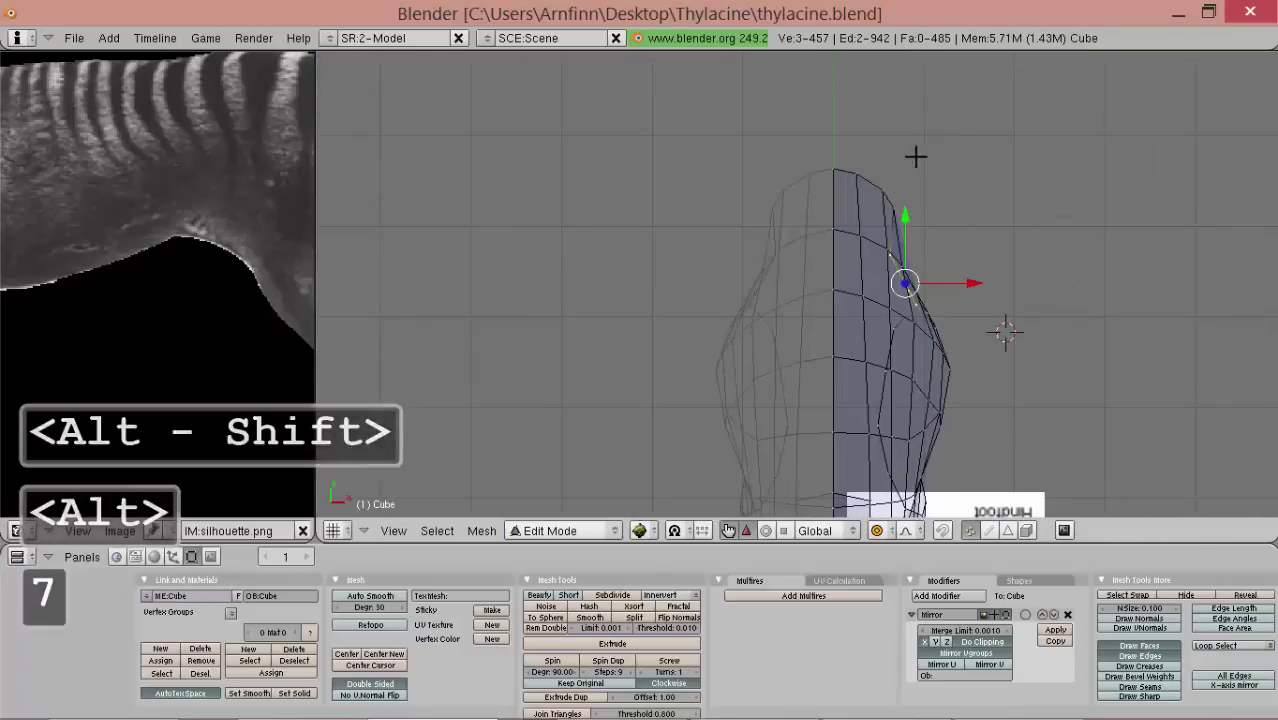
key("ctrl+KP_Add")
left_click_drag(921, 183, 913, 183)
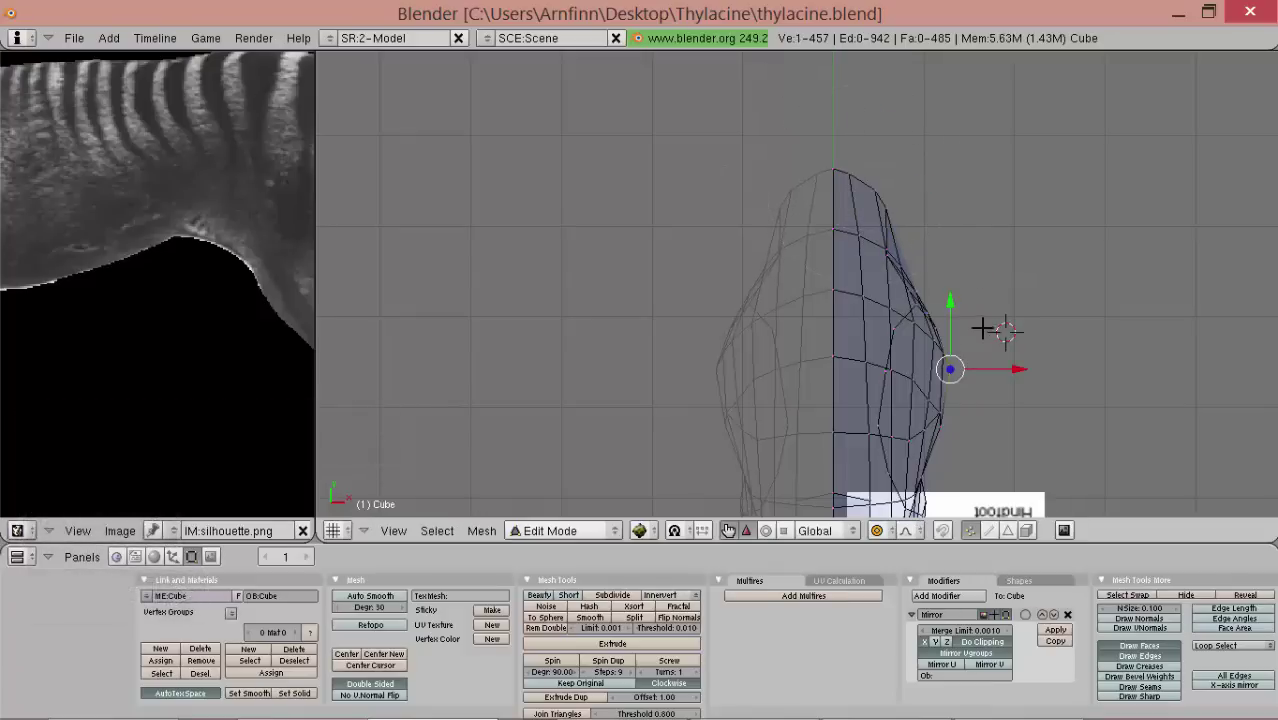
- Move the vertex at the widest point of the hip inward along X and check the body's outline from above
left_click_drag(1010, 369, 947, 337)
scroll(999, 363, "down", 4)
scroll(929, 297, "up", 3)
key("Tab")
scroll(944, 338, "down", 5)
scroll(915, 358, "up", 4)
key("Tab")
scroll(904, 401, "up", 1)
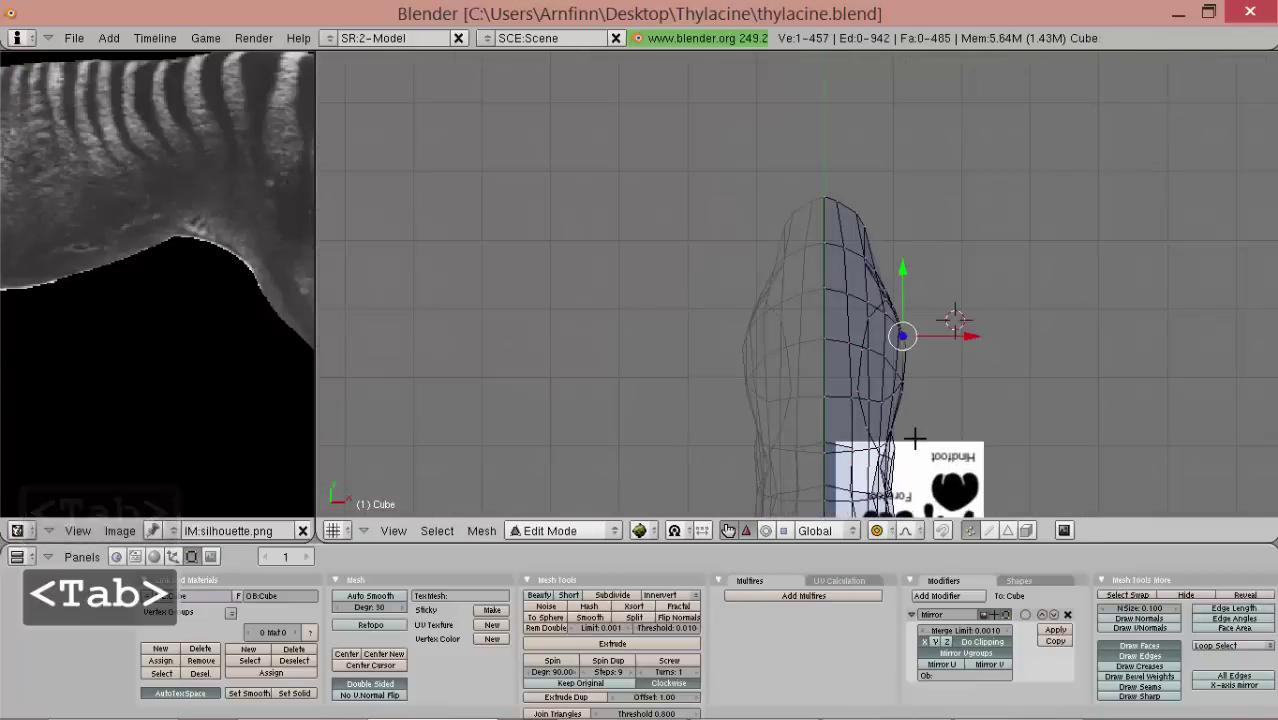
- Adjust the flank vertex in front of the hip along X with proportional editing to smooth the waist's outline from above
left_click_drag(918, 430, 905, 360)
scroll(936, 424, "down", 4)
key("s")
scroll(914, 370, "up", 4)
scroll(901, 360, "down", 3)
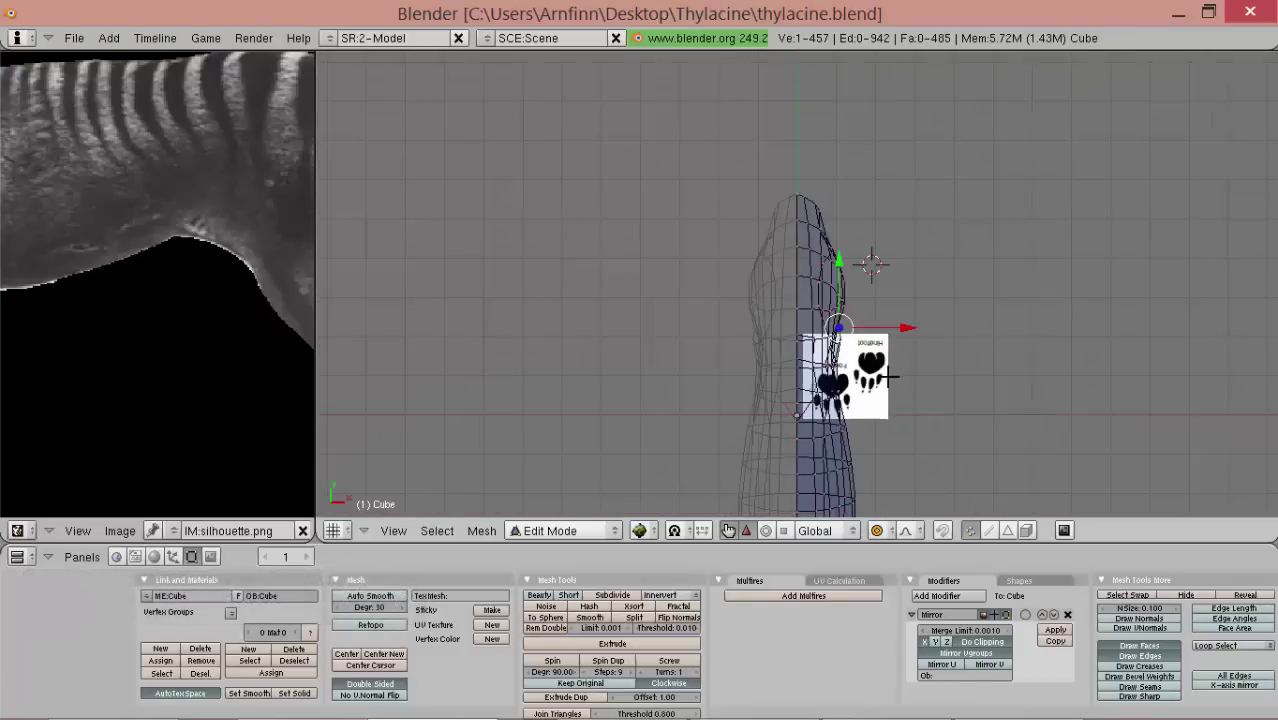
scroll(877, 382, "down", 5)
scroll(876, 378, "up", 6)
middle_click_drag(876, 377, 979, 320)
left_click(928, 303)
left_click_drag(930, 302, 933, 302)
middle_click_drag(838, 336, 924, 386)
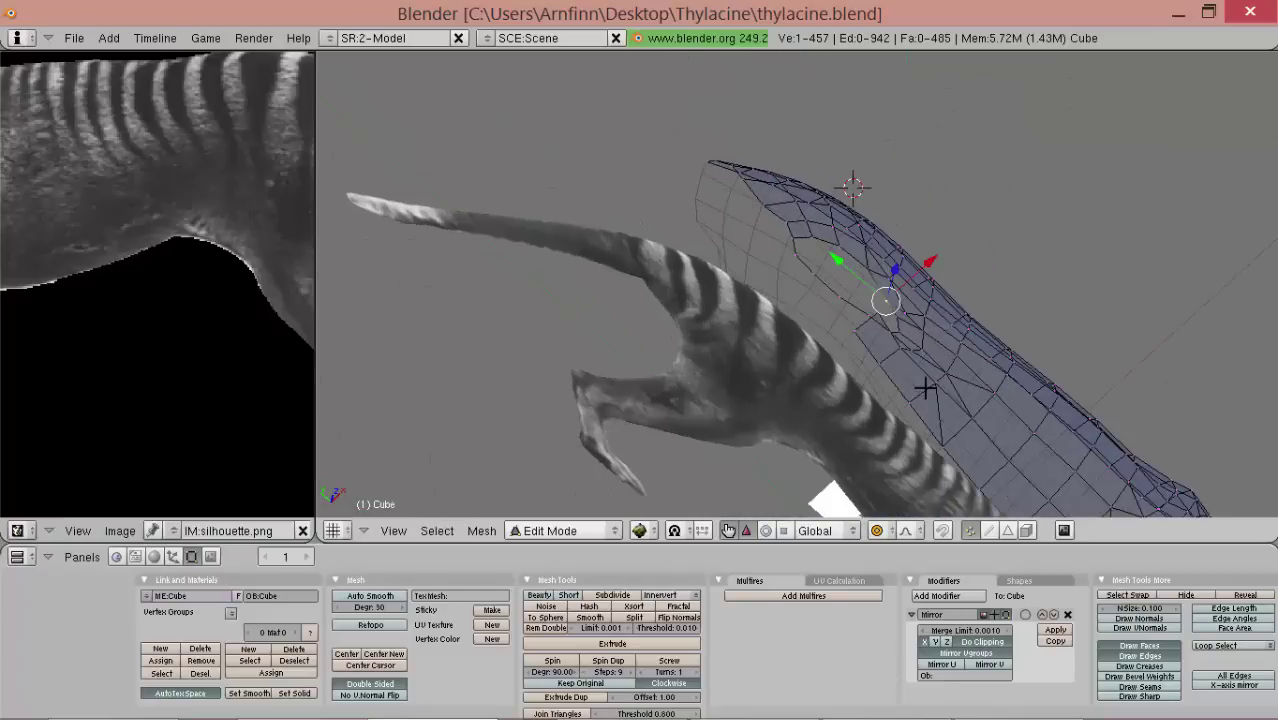
- Turn off proportional editing and collapse two adjacent vertices on the tail opening's rim to one point by scaling them to 0
middle_click_drag(758, 327, 750, 388)
key("Tab")
middle_click_drag(831, 393, 765, 334)
key("KP_3")
scroll(769, 320, "up", 6)
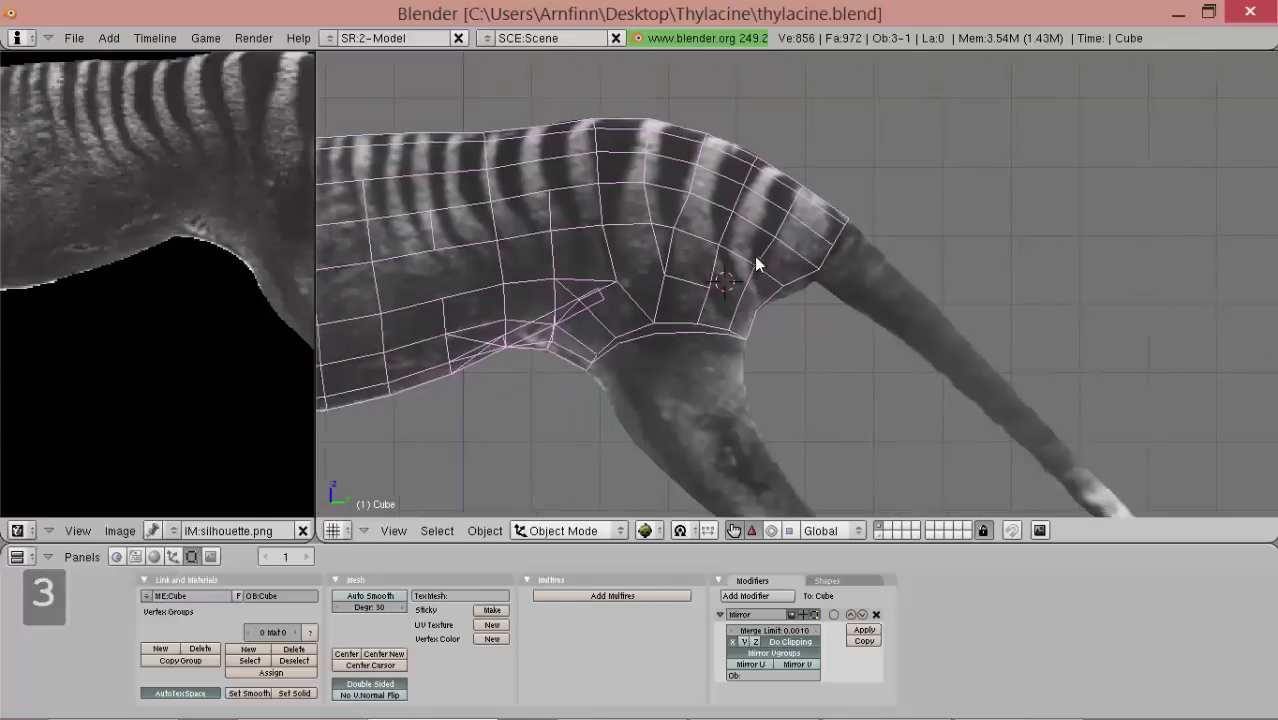
key("Tab")
right_click(848, 185)
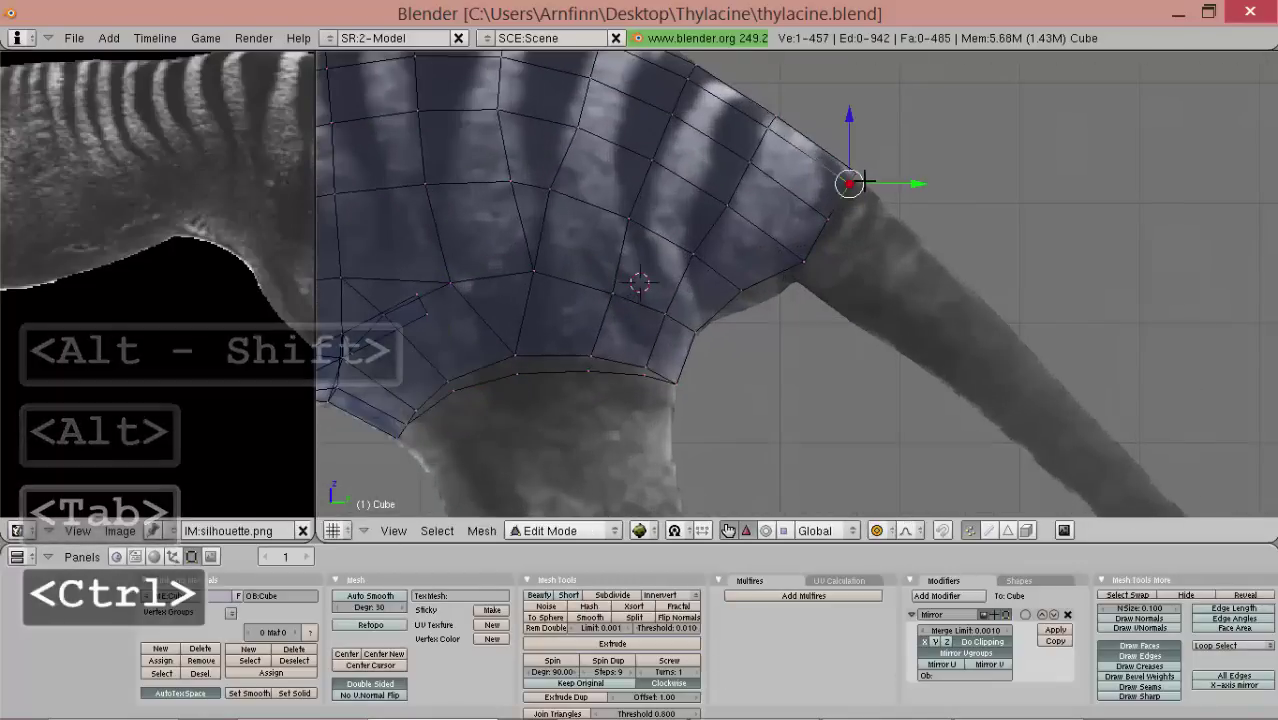
left_click_drag(919, 211, 702, 257, "alt+shift")
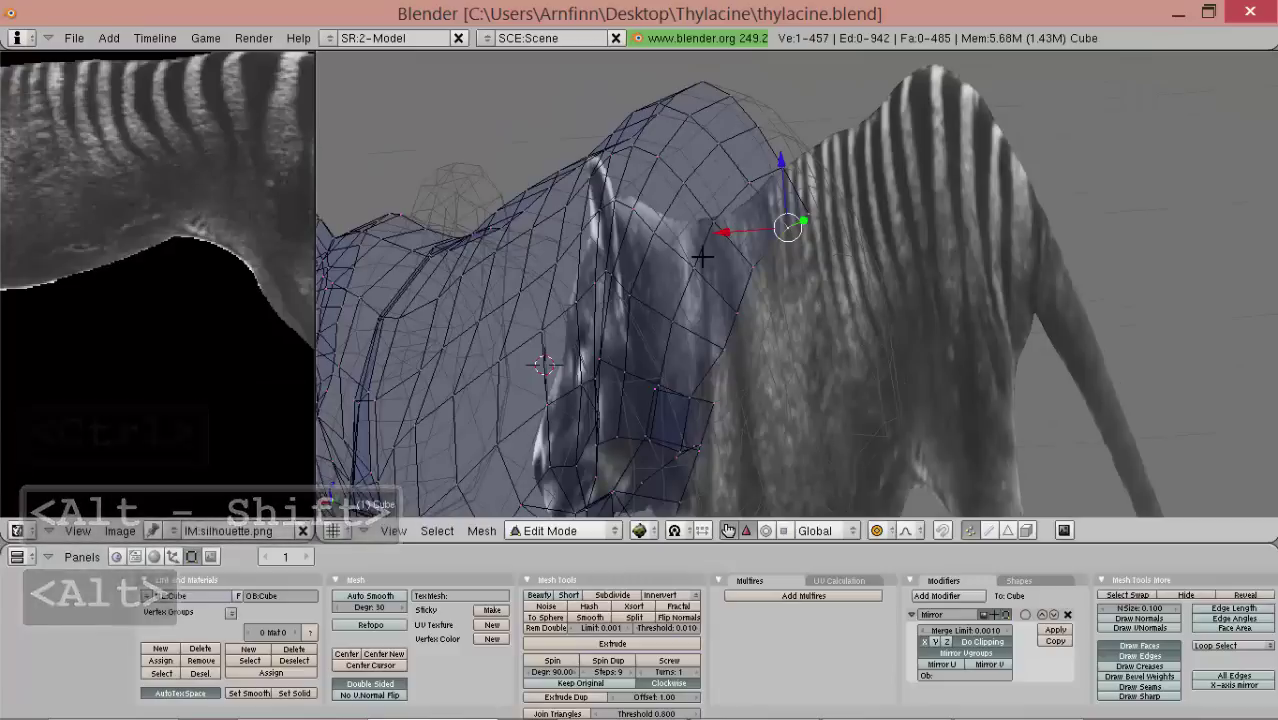
scroll(702, 257, "up", 2)
key("o")
right_click(746, 264, "shift")
key("s")
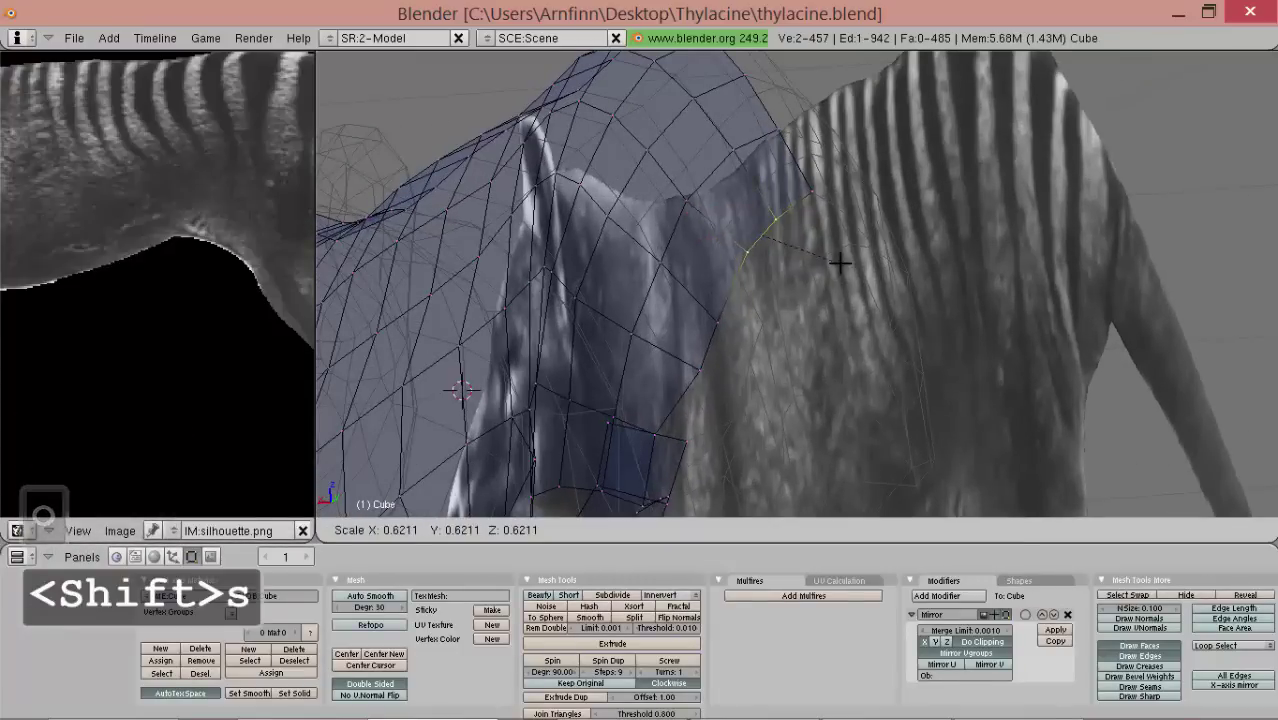
key("0")
left_click(840, 263)
- Select the whole mesh and remove doubles to merge the collapsed tail opening vertices
middle_click_drag(724, 265, 683, 227)
key("s")
right_click(807, 171)
key("a")
key("a")
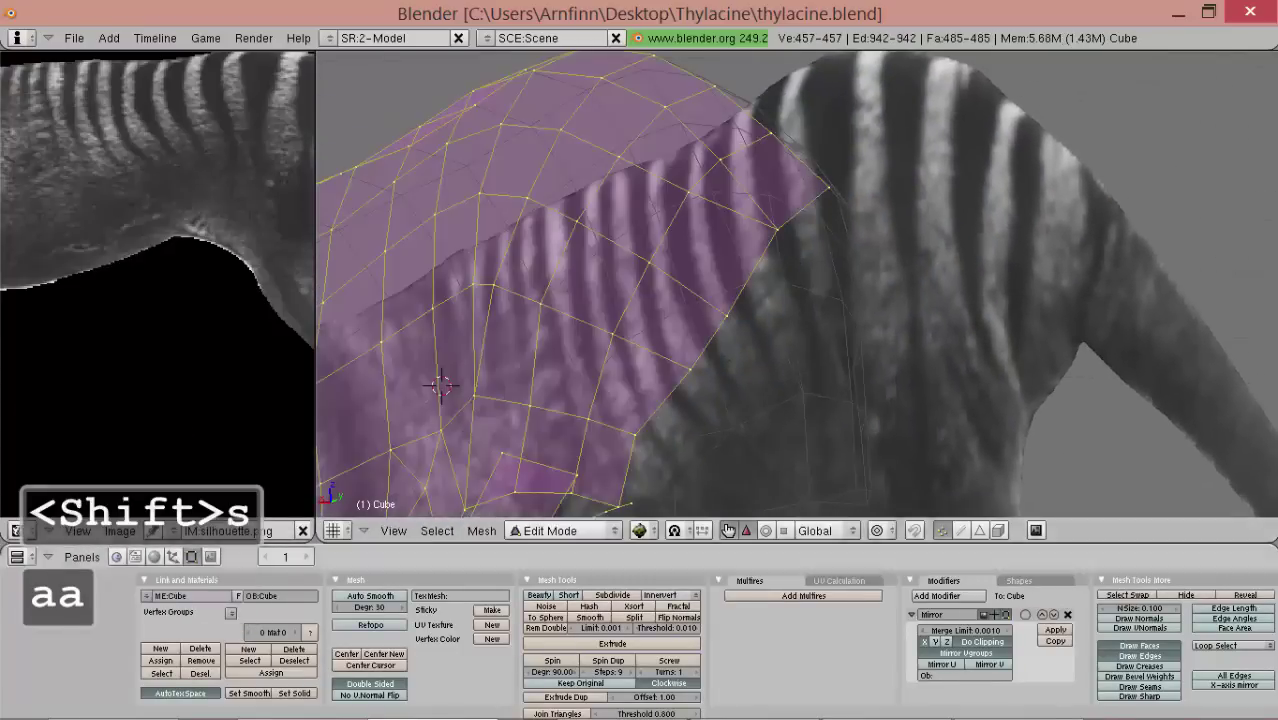
left_click(550, 618)
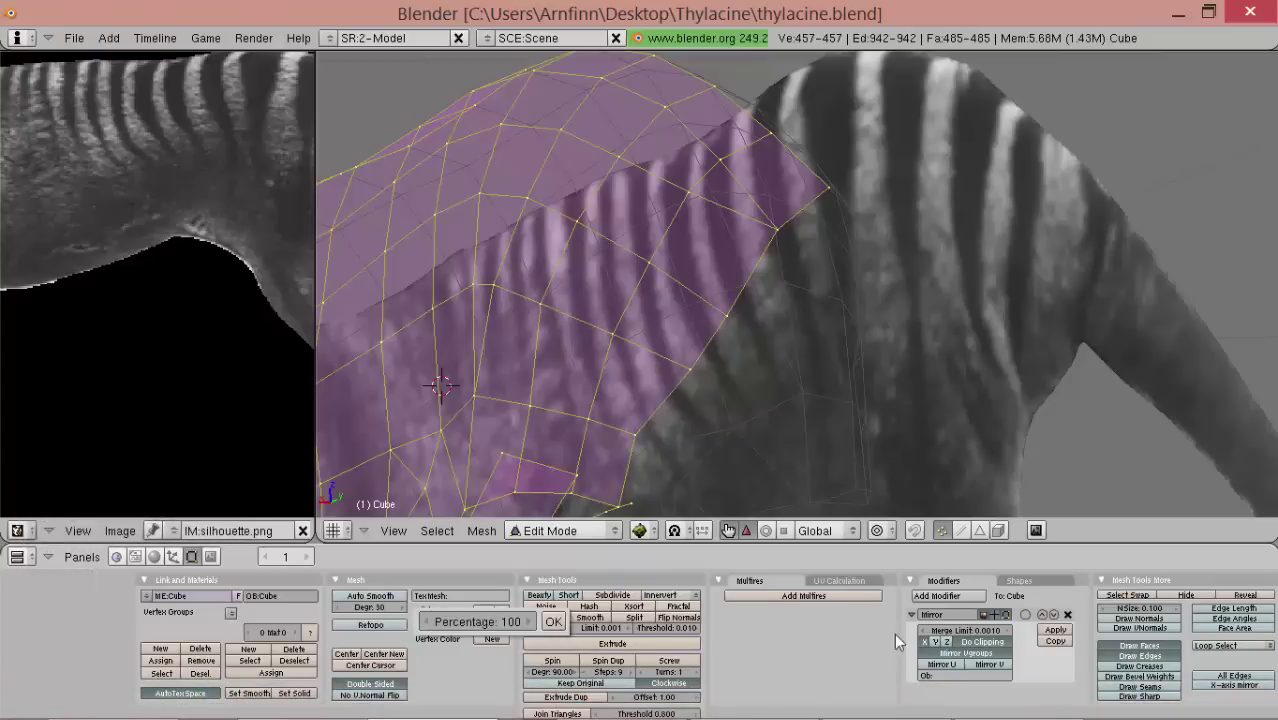
key("Escape")
left_click(554, 629)
- Inspect the merged vertex on the tail opening's rim and the surrounding rump from several angles
middle_click_drag(782, 251, 816, 268)
right_click(746, 299)
mouse_move(746, 299)
middle_mouse_down()
mouse_move(736, 317)
mouse_move(727, 306)
middle_mouse_up()
key("KP_3")
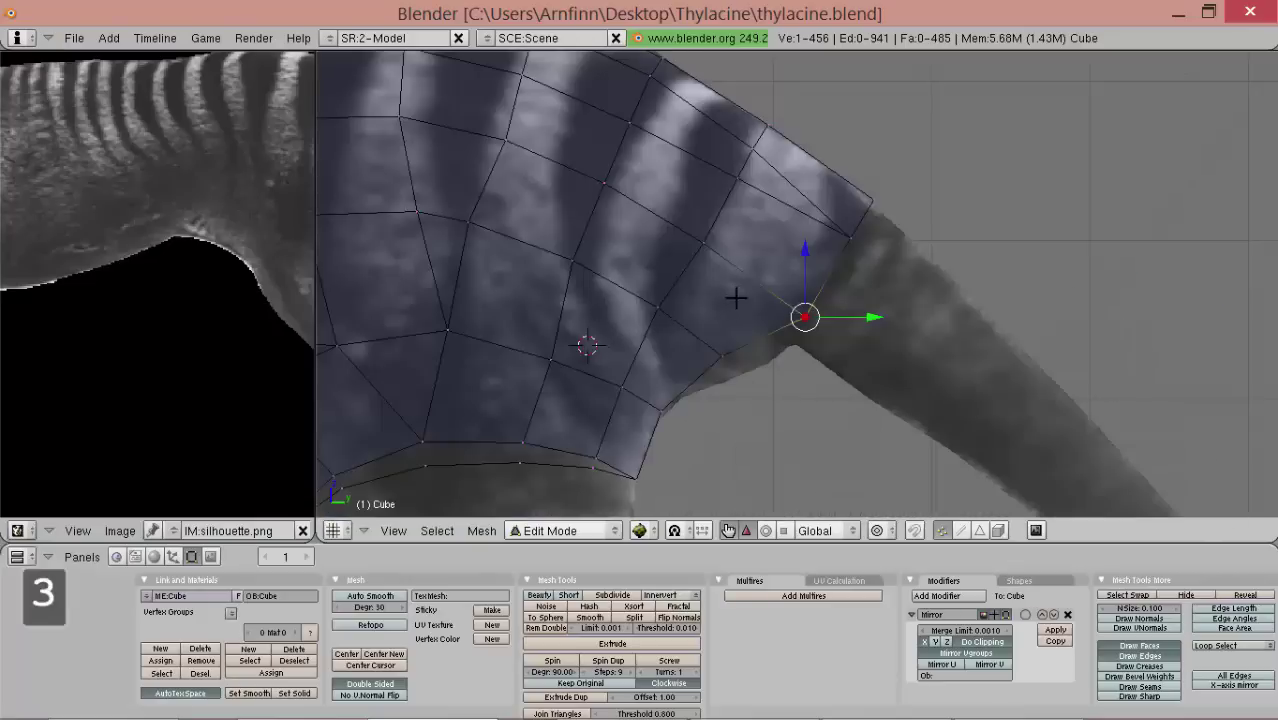
left_click_drag(742, 363, 899, 308, "alt+shift")
middle_click_drag(801, 345, 752, 272)
scroll(879, 282, "up", 3)
left_click_drag(690, 265, 840, 321, "alt+shift")
- Lasso-select the vertices around the hind leg opening in side view and extrude them down onto the thigh
key("KP_3")
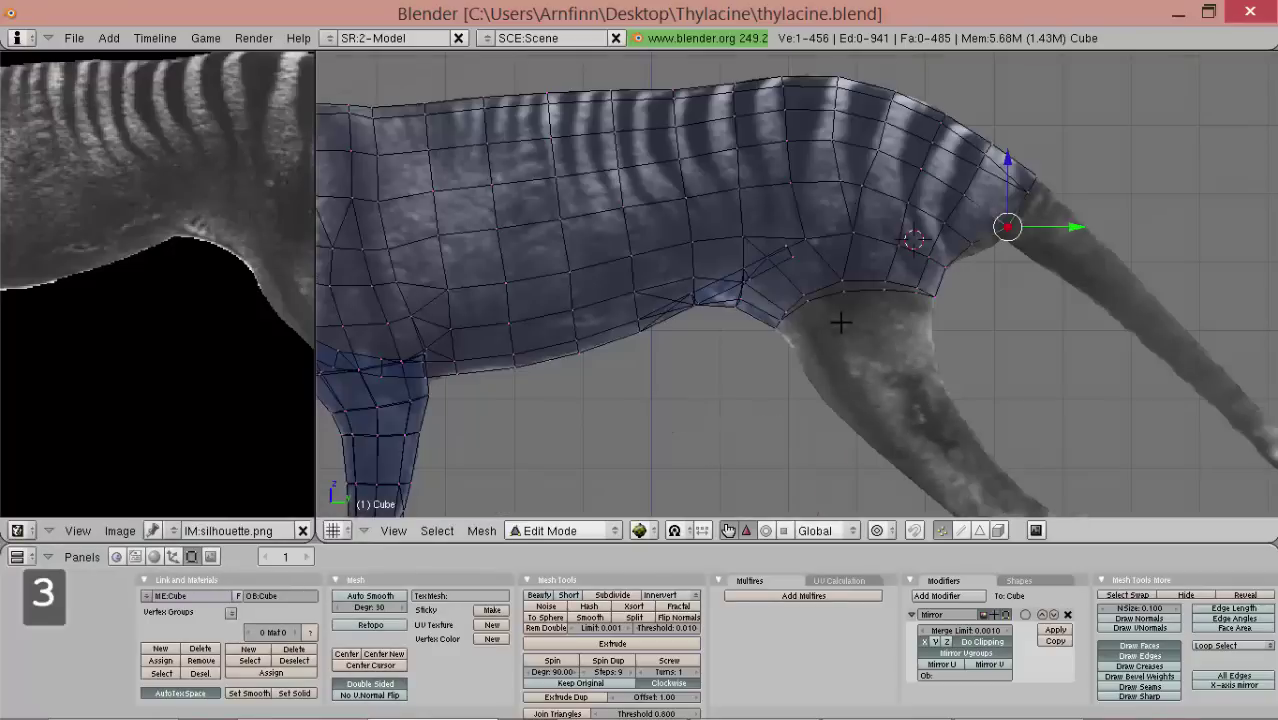
scroll(844, 322, "up", 5)
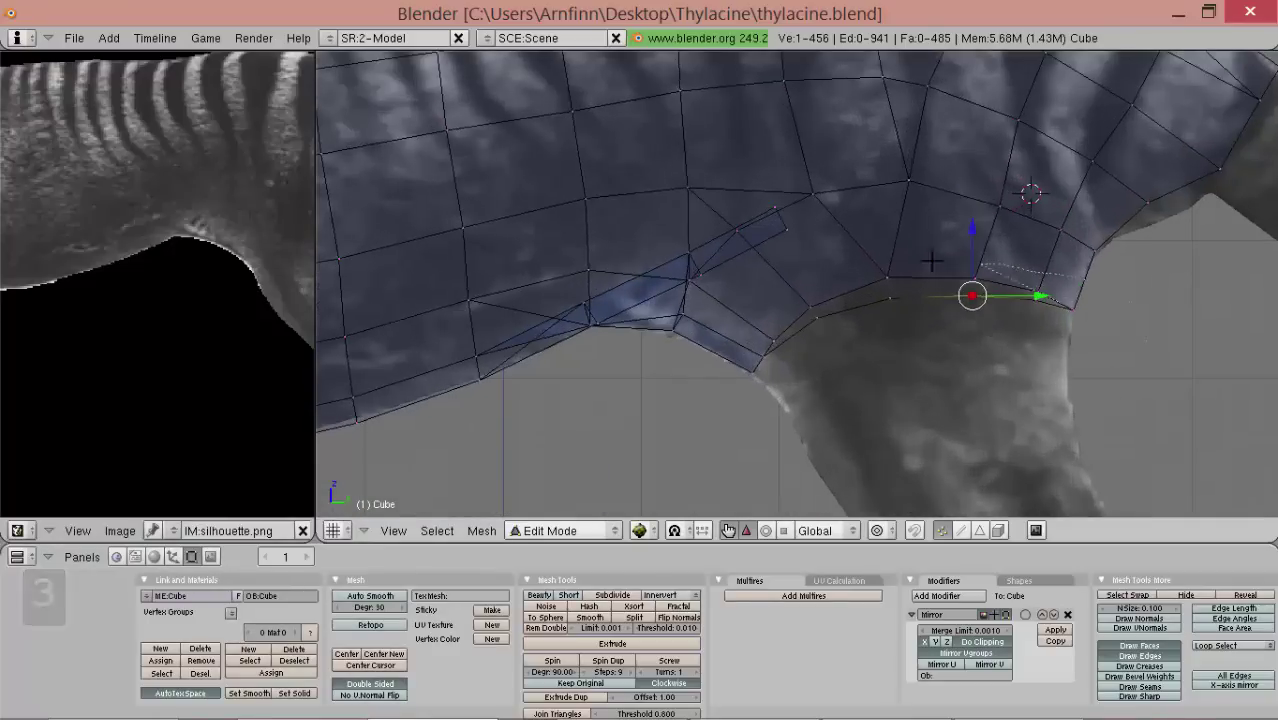
left_click_drag(726, 398, 864, 408, "ctrl")
key("e")
left_click(887, 394)
left_click(907, 533)
- Scale and rotate the extruded thigh ring to match the width and slant of the hind leg in the side reference
left_click_drag(936, 384, 855, 288, "alt+shift")
key("s")
mouse_move(860, 401)
left_mouse_down("alt")
mouse_move(856, 380)
mouse_move(859, 397)
left_mouse_up("alt")
left_click(853, 362)
key("s")
left_click(849, 373)
key("r")
left_click(1100, 368)
key("s")
left_click(1067, 363)
key("r")
key("s")
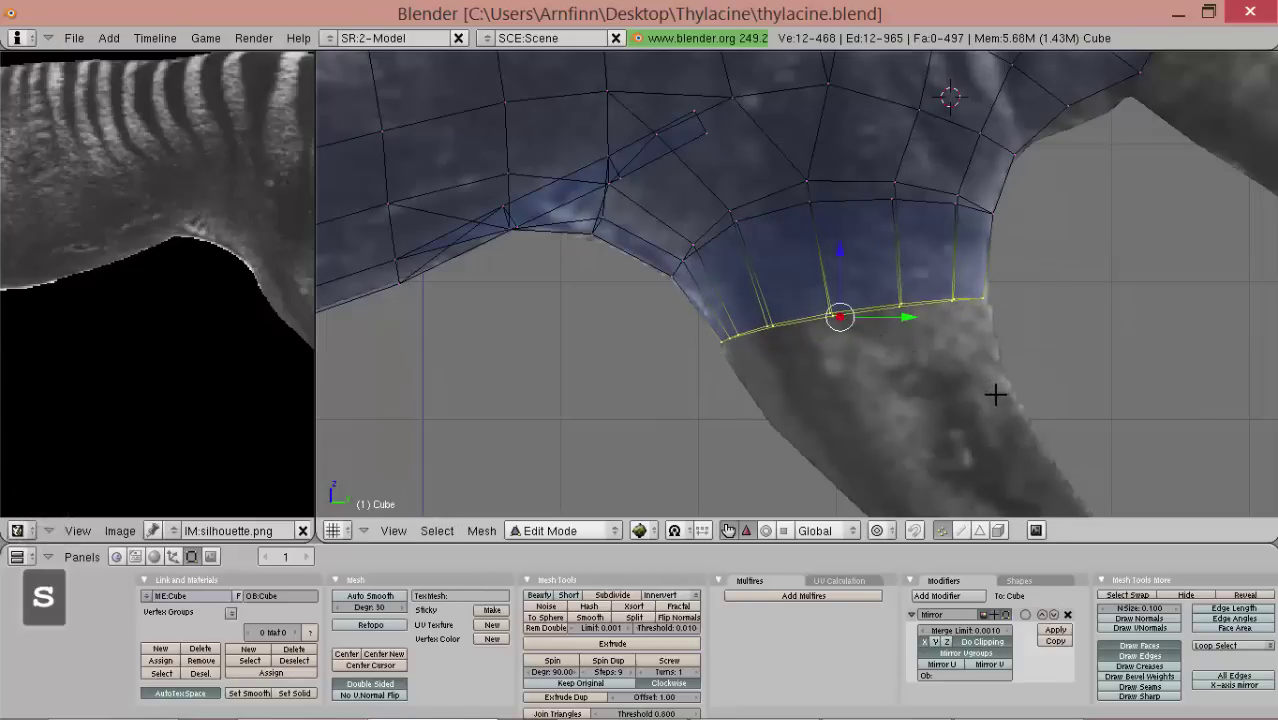
- Scale the thigh ring along X to adjust the leg's thickness from the side toward the midline
key("s")
key("s")
scroll(944, 405, "down", 3)
middle_click_drag(944, 405, 967, 162)
scroll(842, 217, "up", 3)
key("s")
key("x")
left_click_drag(804, 166, 860, 187, "alt")
left_click_drag(979, 183, 949, 208, "alt+shift")
left_click_drag(920, 95, 787, 151, "alt")
- Reposition the single vertex on the inner side of the hind leg opening near the groin
middle_click_drag(786, 150, 765, 222)
right_click(757, 265)
middle_click_drag(757, 265, 740, 248)
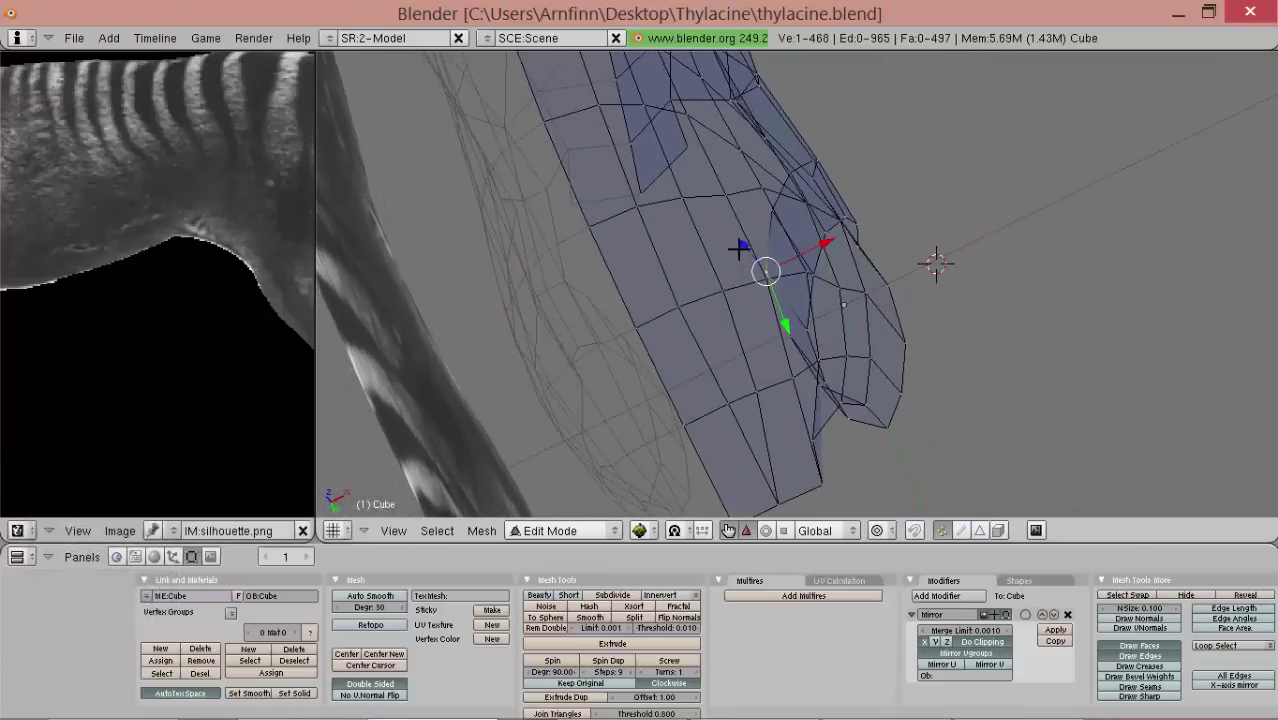
left_click(808, 290)
middle_click_drag(813, 314, 768, 211)
- Extrude two adjacent groin vertices into a new face and move one new vertex toward the leg opening's inner rim
right_click(768, 211)
right_click(815, 258, "shift")
middle_click_drag(815, 258, 705, 283)
left_click(843, 332)
middle_click_drag(780, 215, 748, 300)
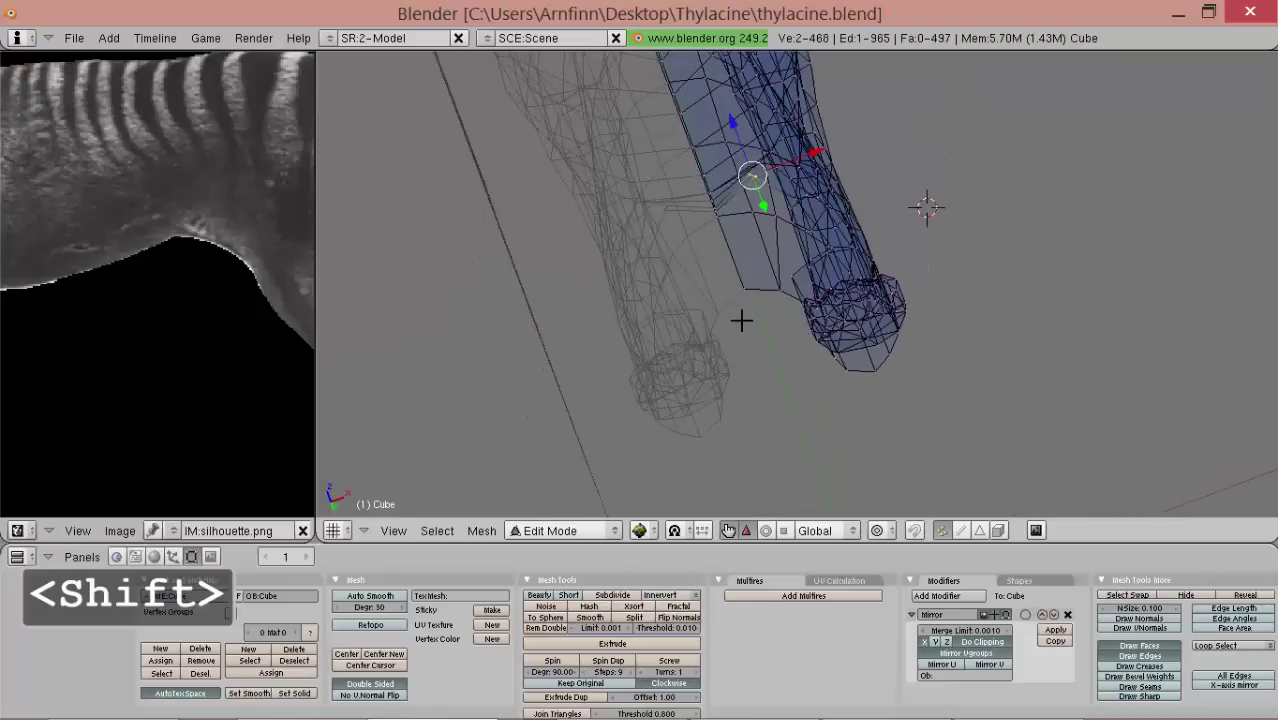
key("e")
right_click(785, 245)
middle_click_drag(785, 245, 787, 278)
middle_click_drag(801, 327, 737, 165)
mouse_move(766, 224)
middle_mouse_down()
mouse_move(760, 215)
mouse_move(766, 284)
mouse_move(793, 291)
mouse_move(807, 265)
mouse_move(773, 232)
middle_mouse_up()
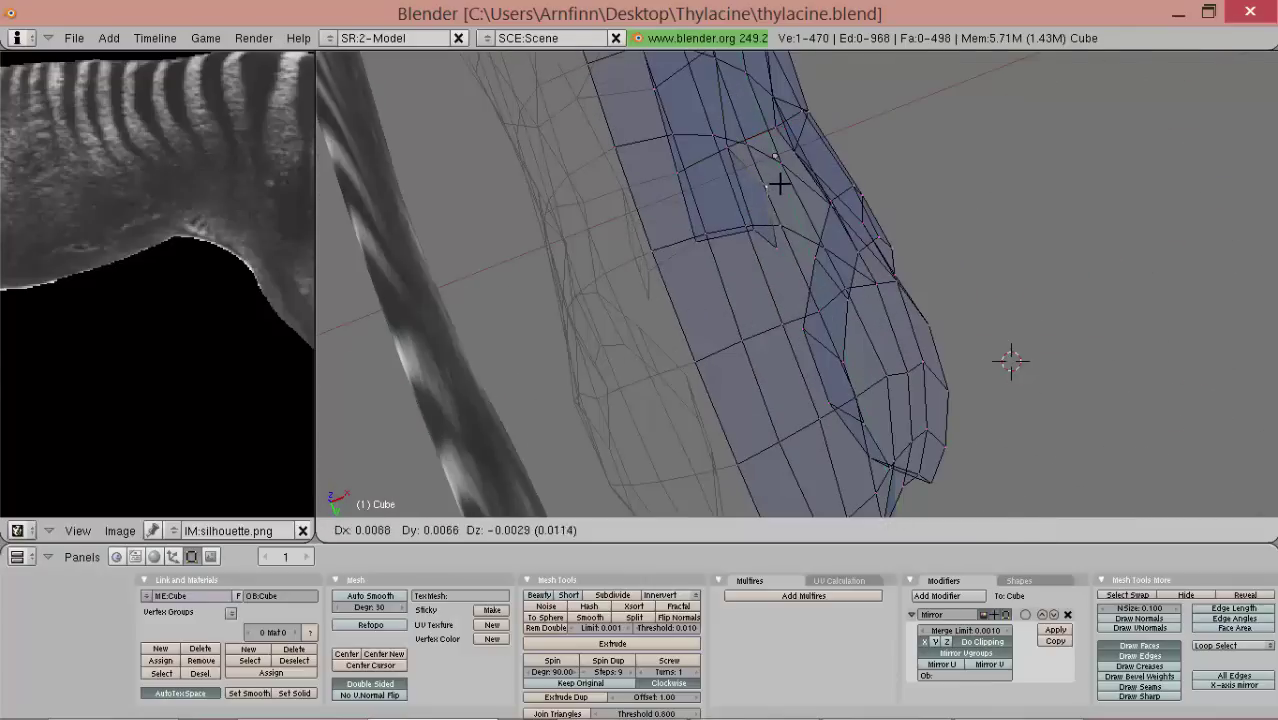
left_click(780, 184)
- Fill the gaps between the extruded groin patch and the leg opening's inner rim with faces
middle_click_drag(780, 184, 800, 130)
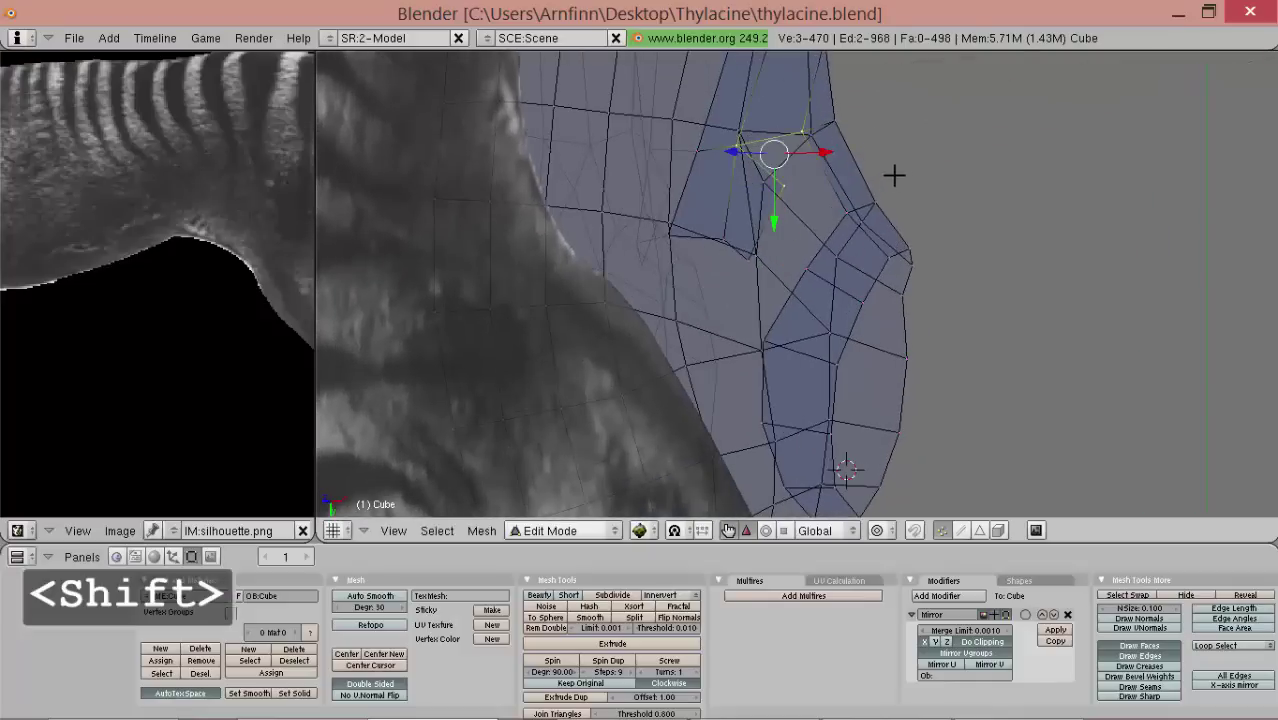
key("f")
middle_click_drag(862, 188, 814, 188)
right_click(788, 184)
right_click(803, 135, "shift")
key("f")
middle_click_drag(803, 136, 776, 274)
right_click(891, 390, "shift")
middle_click_drag(869, 398, 820, 316)
right_click(725, 278, "shift")
key("shift+f")
- Move individual vertices of the new groin faces to even out the surface beside the leg
key("g")
left_click(737, 240)
right_click(797, 290)
key("g")
right_click(713, 223, "shift")
key("r")
- Set the object's draw type to Solid and recalculate the normals outside for the entire mesh
key("Tab")
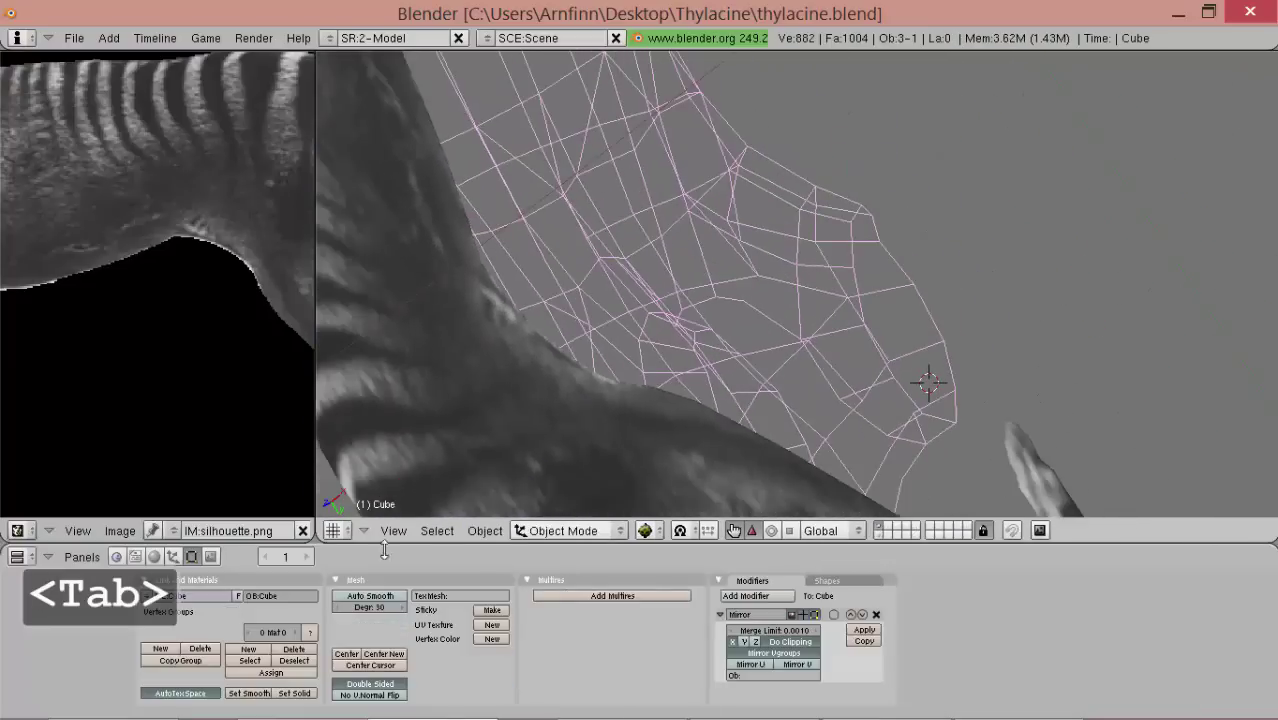
left_click(174, 557)
left_click(557, 652)
mouse_move(725, 259)
middle_mouse_down()
mouse_move(690, 336)
mouse_move(890, 302)
middle_mouse_up()
key("Tab")
key("a")
key("a")
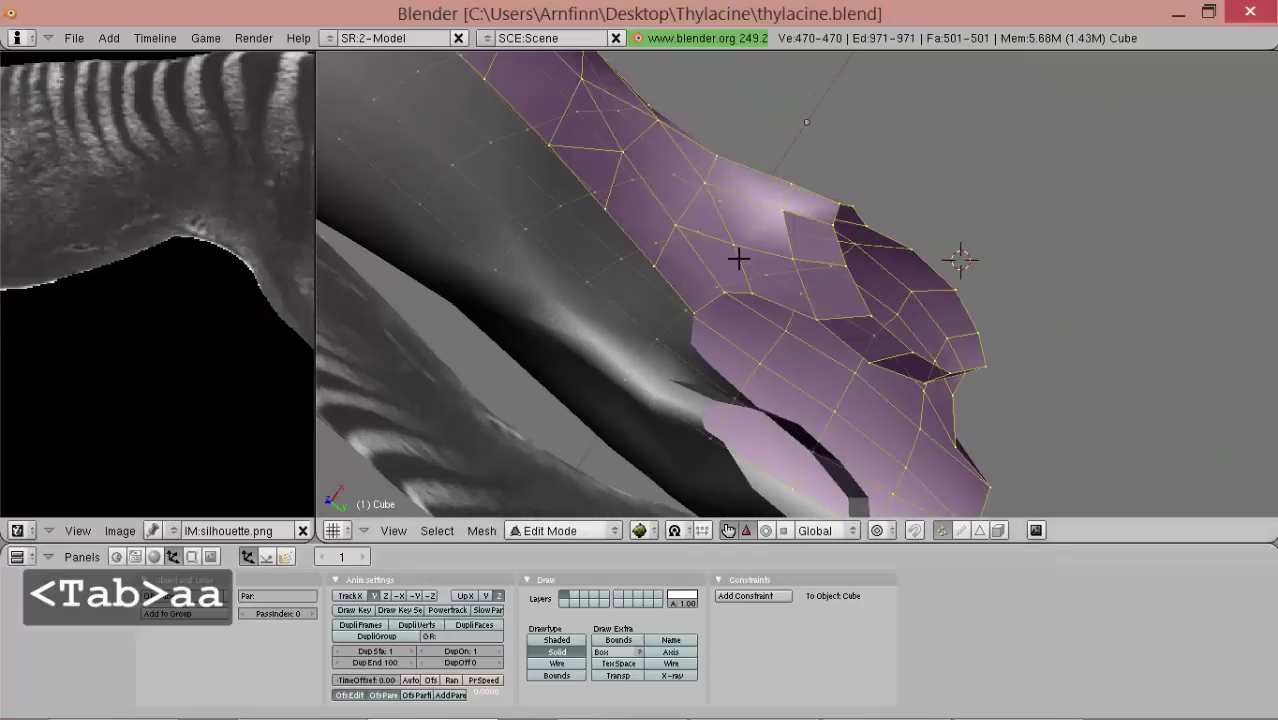
key("ctrl+n")
left_click(737, 258)
- Lasso-select the 12 vertices at the thigh's open end and move them outward along X by about 0.008
left_click(194, 557)
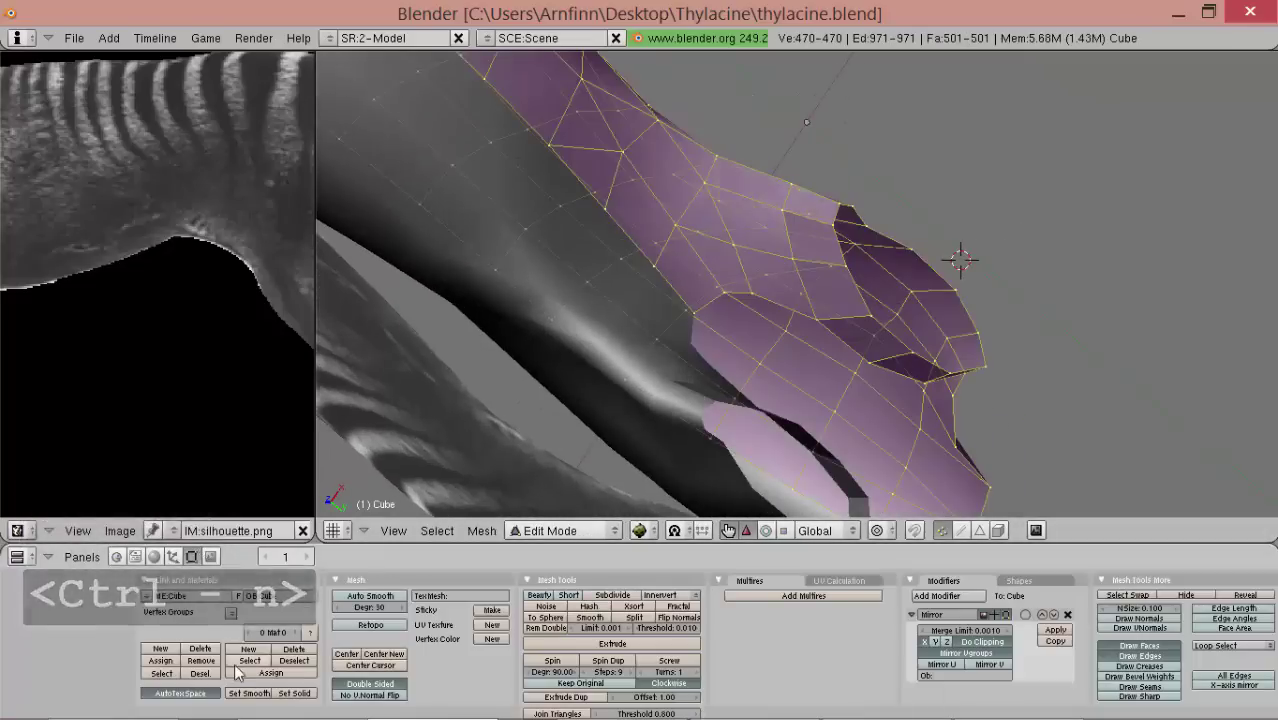
key("Tab")
middle_click_drag(783, 301, 853, 282)
key("Tab")
key("Tab")
scroll(861, 354, "down", 2)
key("Tab")
scroll(853, 282, "up", 4)
right_click(899, 259)
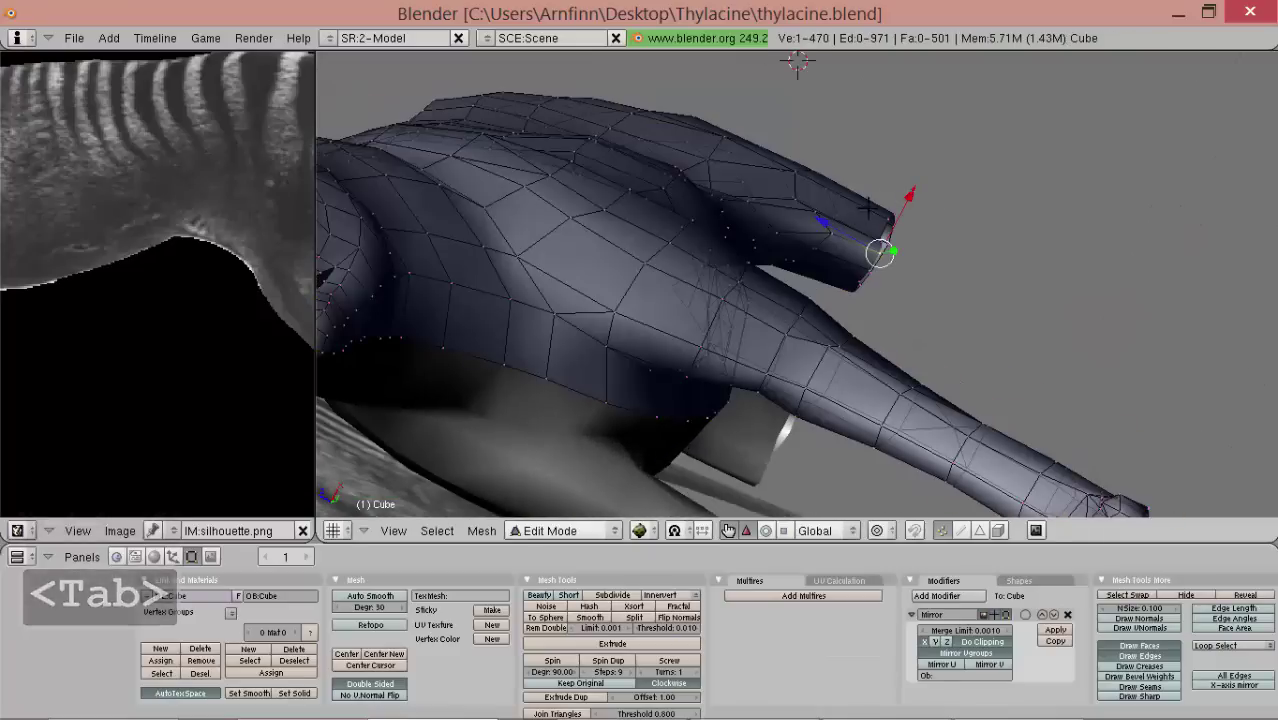
left_click_drag(922, 311, 927, 244, "ctrl")
left_click_drag(903, 200, 906, 194)
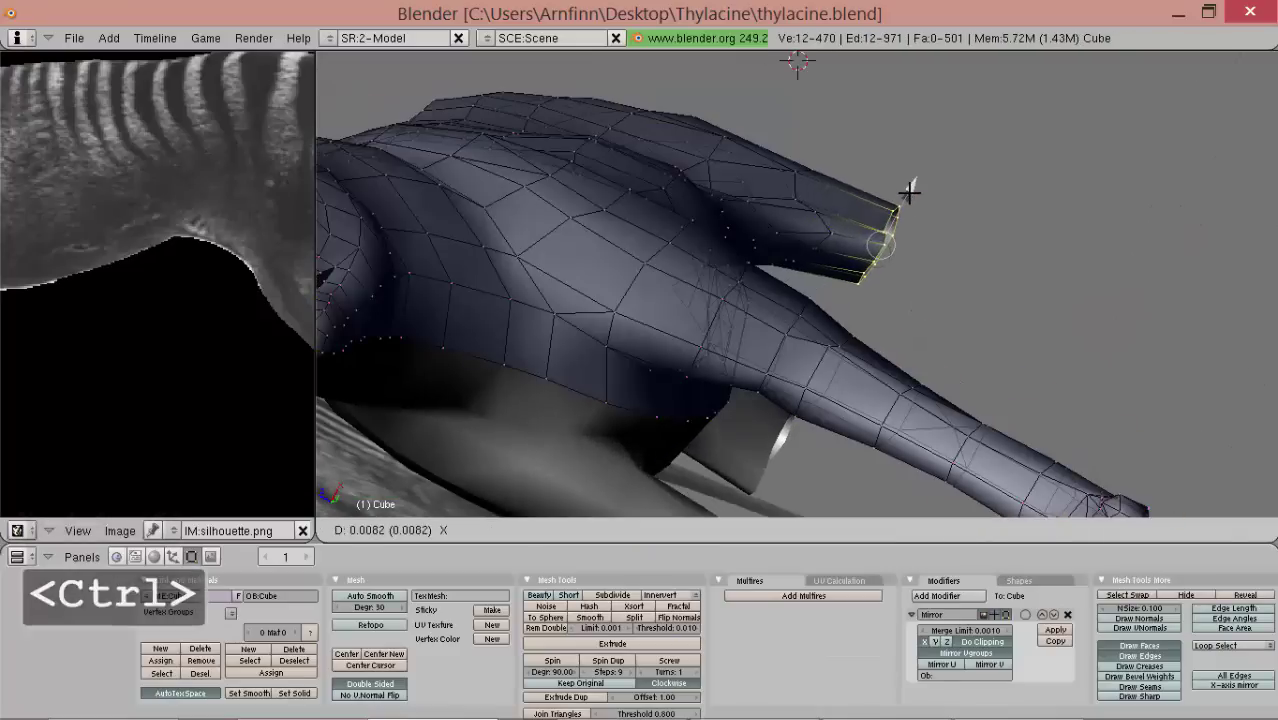
- Examine the shaded body and hind legs in Object Mode, down to the groin on the underside
key("Tab")
key("Tab")
middle_click_drag(873, 200, 870, 286)
key("Tab")
key("Tab")
key("Tab")
middle_click_drag(766, 45, 808, 360)
key("Tab")
- Select the three vertices along the groin patch's rear edge and reposition them in the side view
right_click(808, 360)
left_click_drag(810, 434, 811, 417)
right_click(811, 409)
middle_click_drag(811, 417, 763, 403)
right_click(785, 412, "shift")
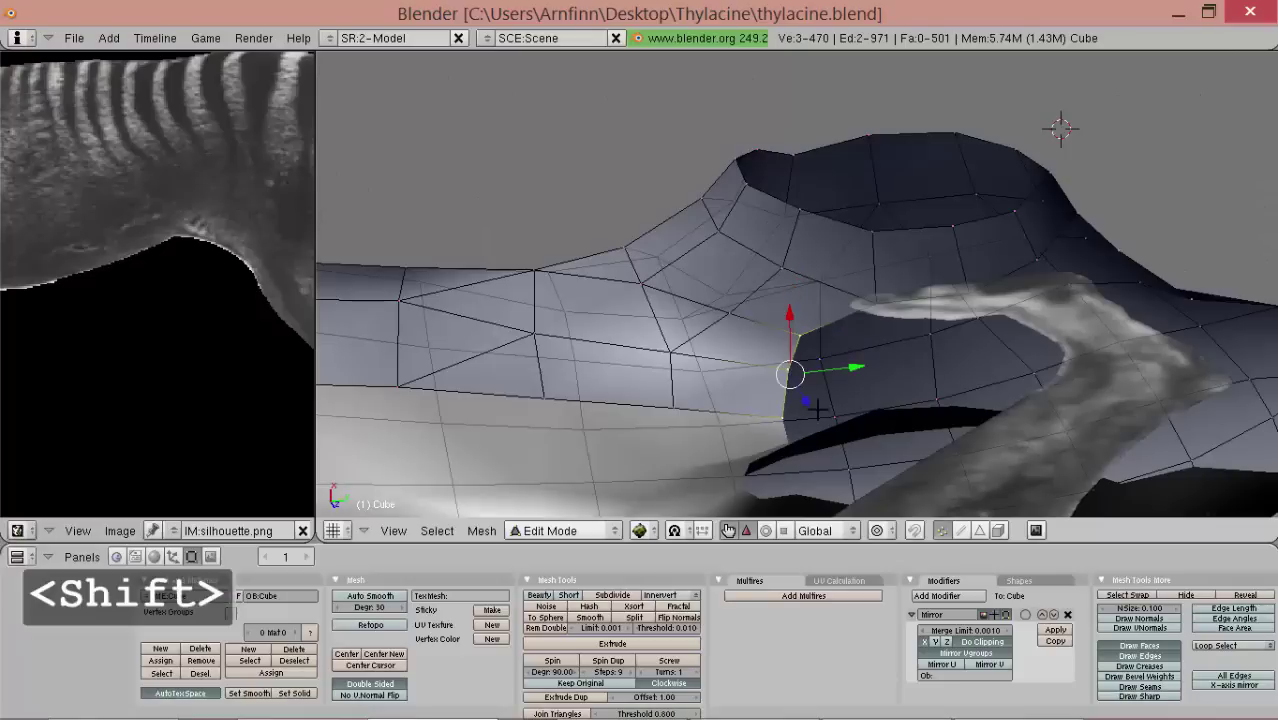
key("KP_3")
left_click_drag(850, 437, 869, 430)
left_click(915, 416)
- Undo the recent groin-edge changes and redo them to compare both shapes
scroll(752, 278, "up", 1)
middle_click_drag(711, 233, 736, 252, "shift")
left_click_drag(736, 252, 679, 354, "alt+shift")
right_click(660, 355, "shift")
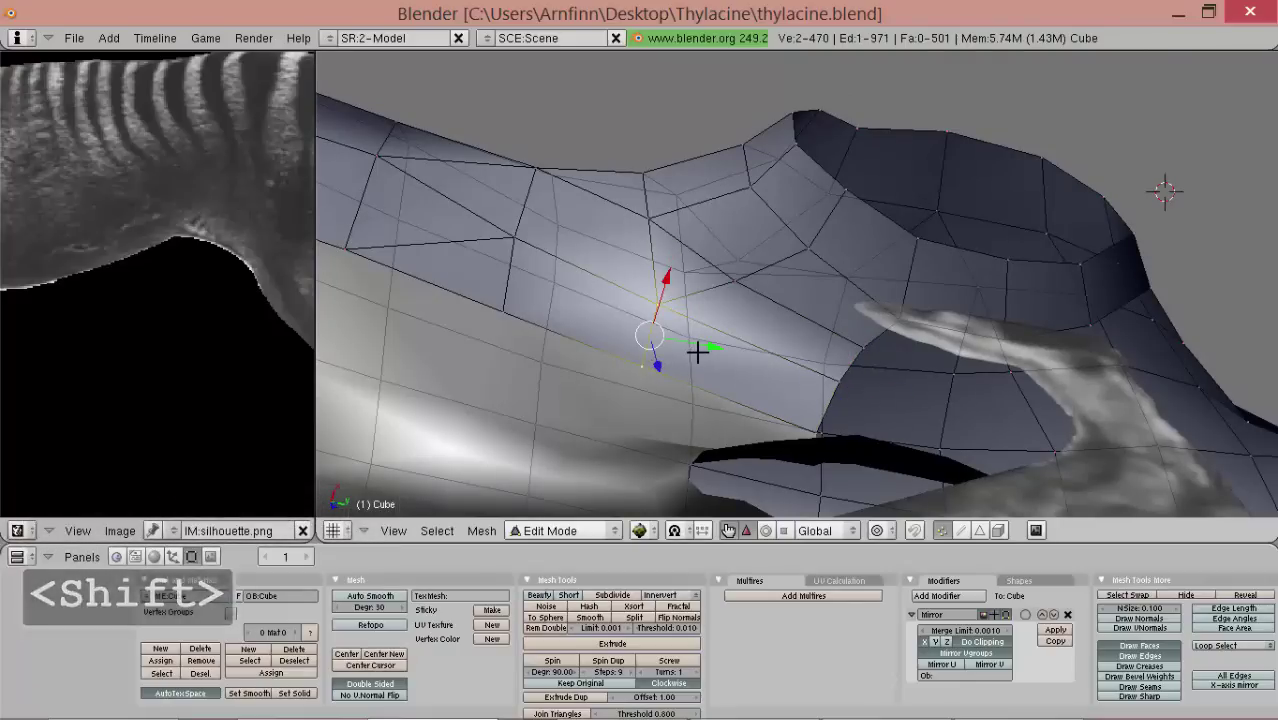
key("ctrl+z")
key("ctrl+z")
key("ctrl+z")
key("ctrl+z")
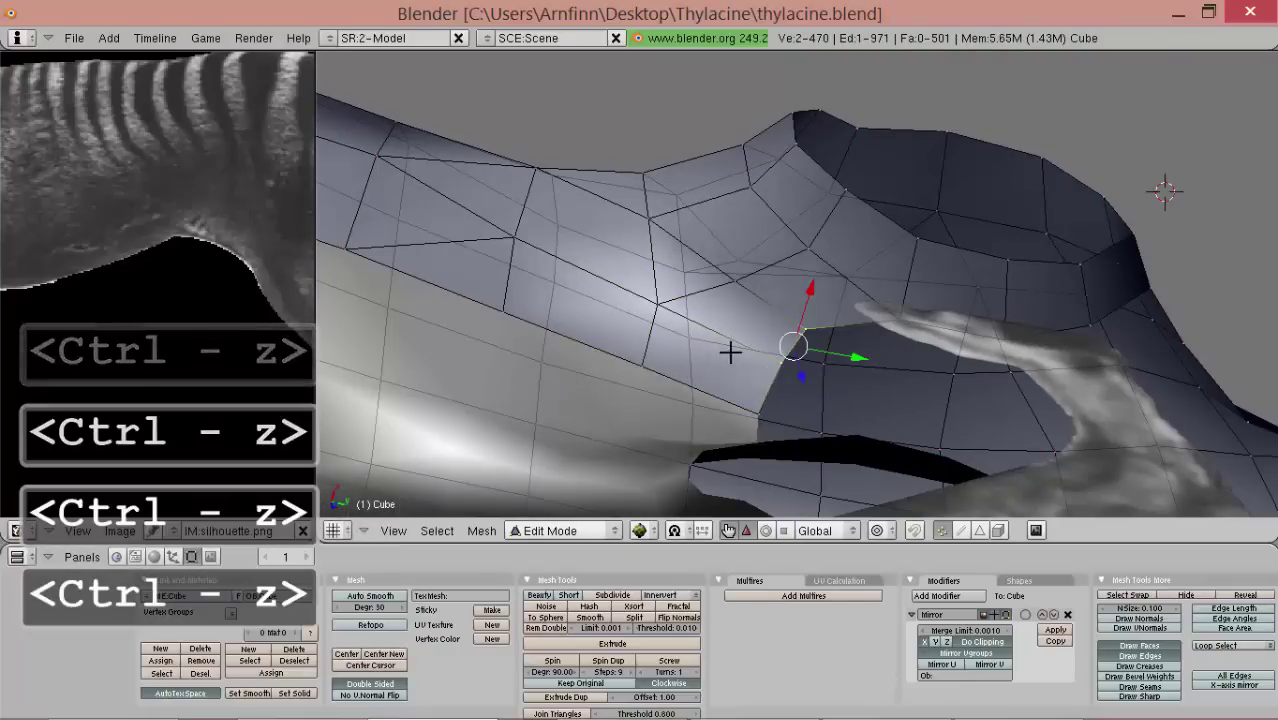
key("ctrl+y")
key("ctrl+y")
key("ctrl+y")
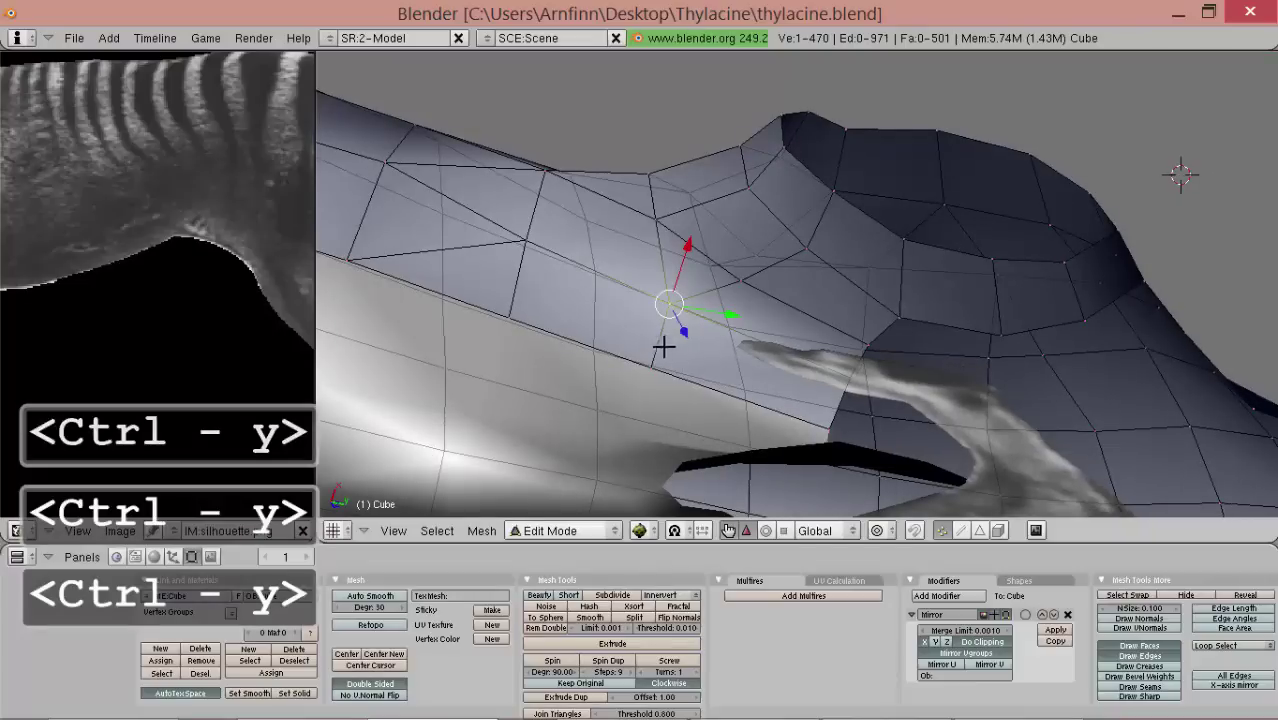
- Try to move the two neighbouring vertices on the inner groin edge
right_click(657, 359, "shift")
left_click_drag(718, 349, 758, 360)
middle_click_drag(758, 360, 724, 332)
key("ctrl+z")
key("KP_3")
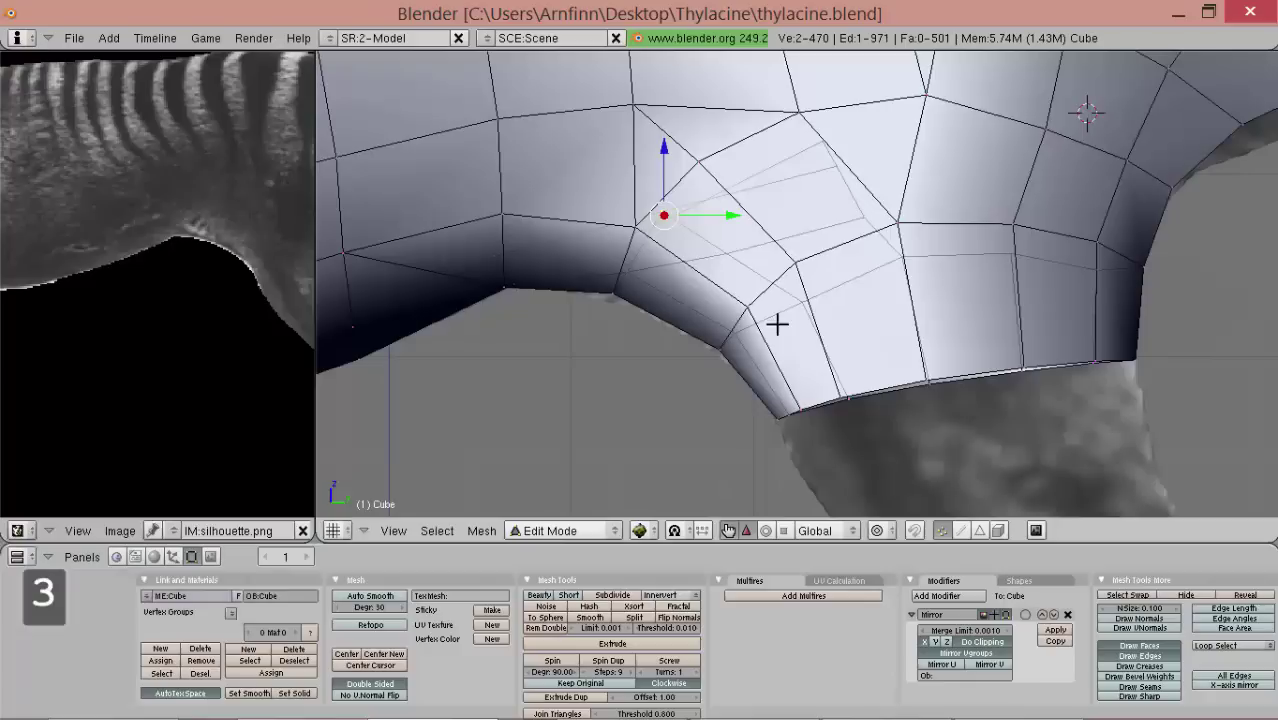
- Extrude the two-vertex edge at the rear of the groin patch backward by about 0.09 in the side view
middle_click_drag(824, 199, 828, 219, "shift")
key("a")
key("a")
scroll(824, 208, "down", 3)
scroll(829, 214, "up", 2)
right_click_drag(835, 200, 822, 186)
right_click(822, 181)
right_click_drag(941, 290, 939, 283, "shift")
left_click_drag(937, 277, 856, 385, "alt+shift")
key("e")
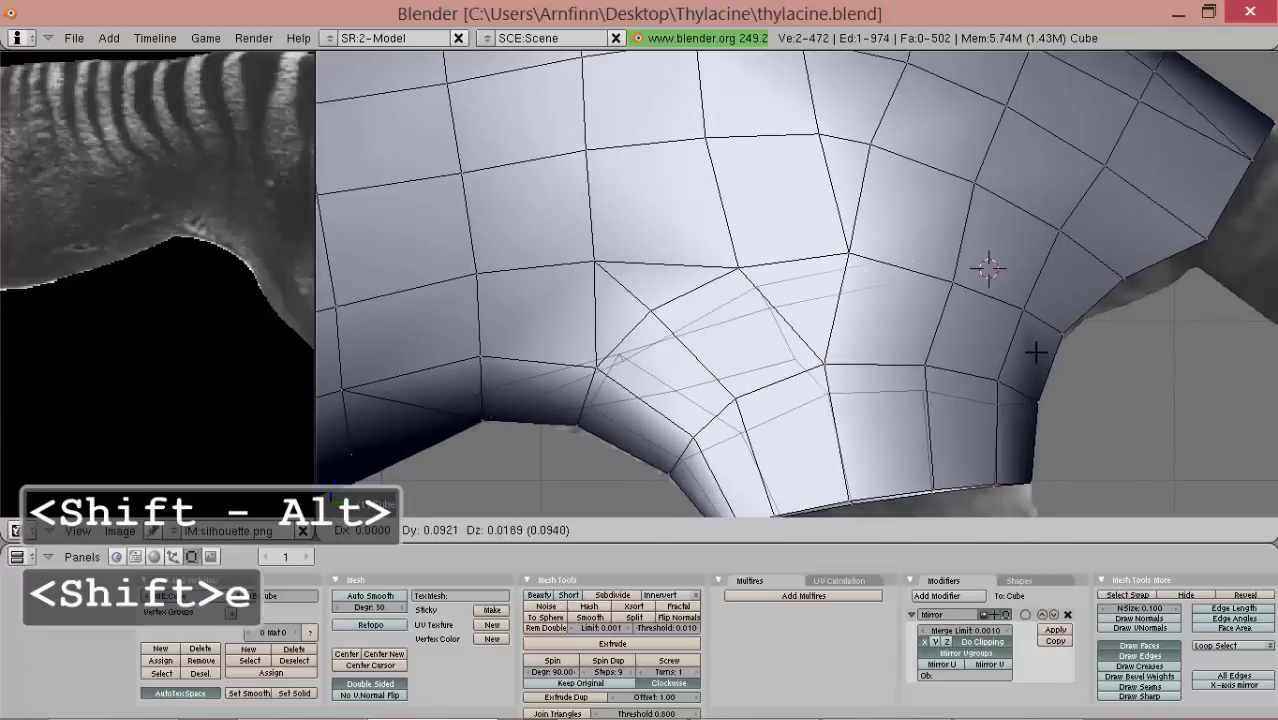
right_click(1030, 358)
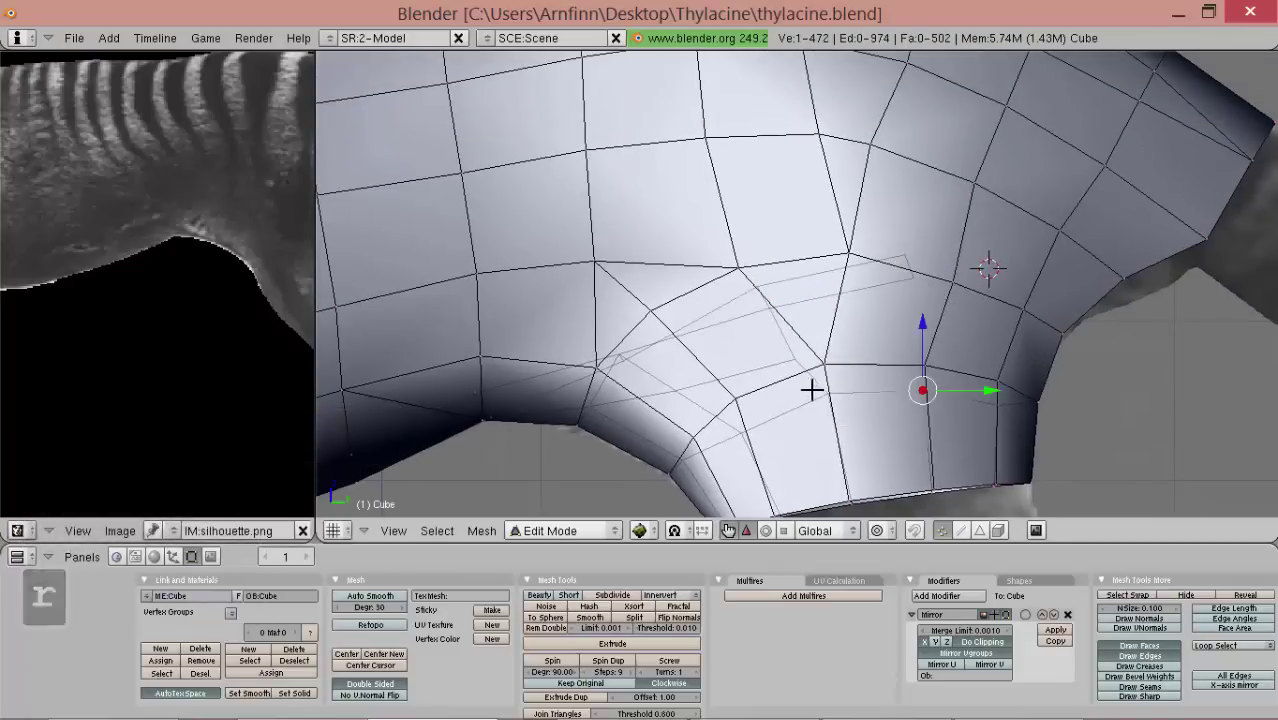
- Extrude a vertex from the thigh's inner edge and fill a face between it and the new groin strip
right_click(920, 390)
middle_click_drag(818, 390, 719, 212)
middle_click_drag(742, 282, 721, 221)
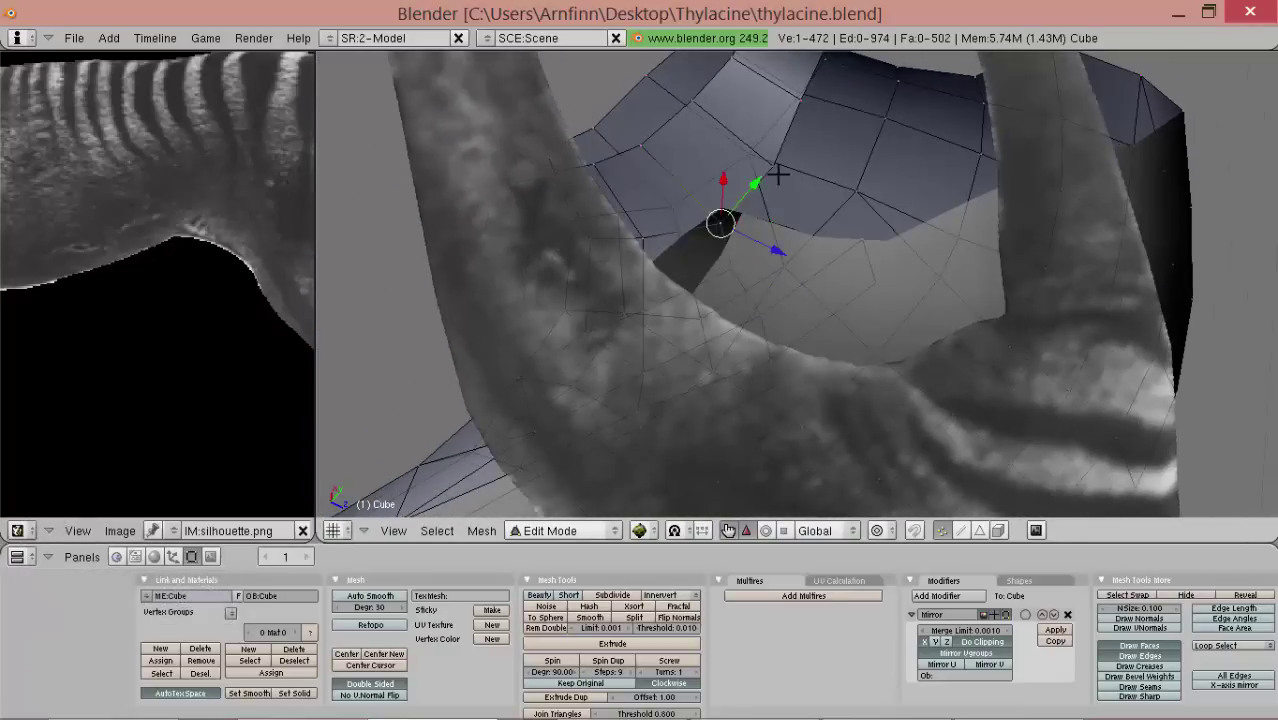
key("r")
middle_click_drag(748, 272, 703, 196)
middle_click_drag(877, 213, 722, 314, "shift")
middle_click_drag(677, 263, 613, 245)
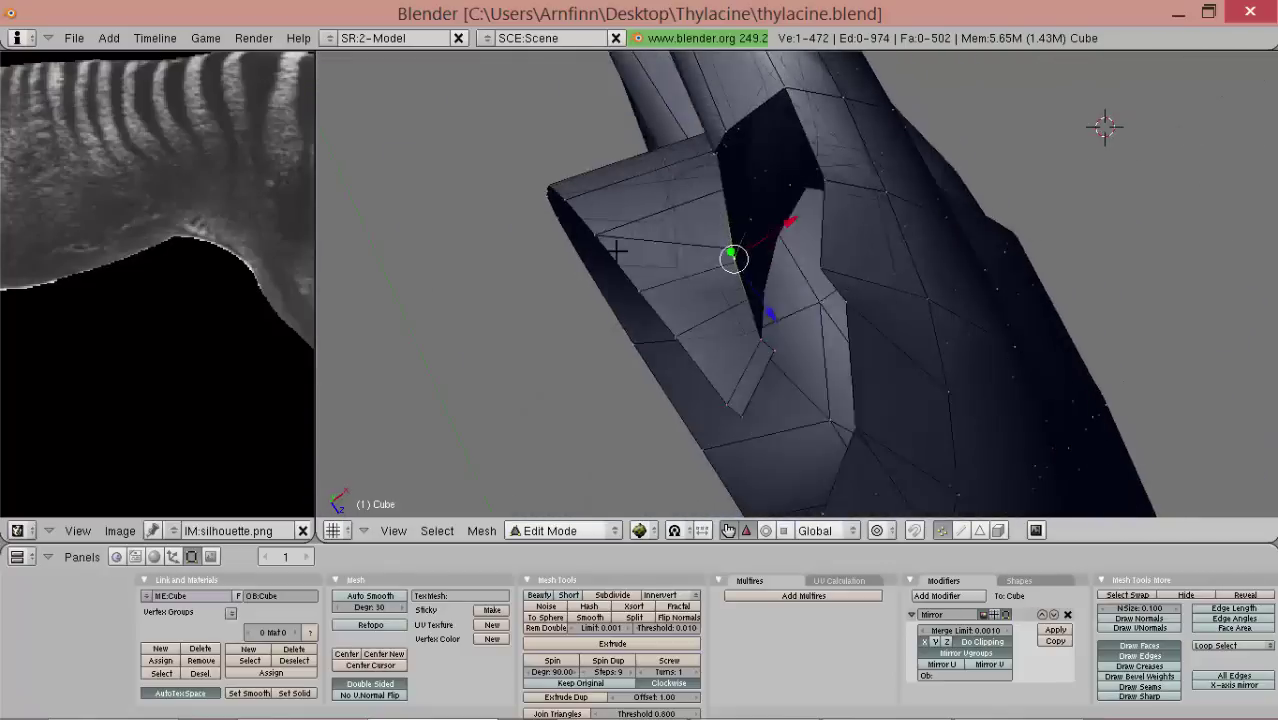
key("g")
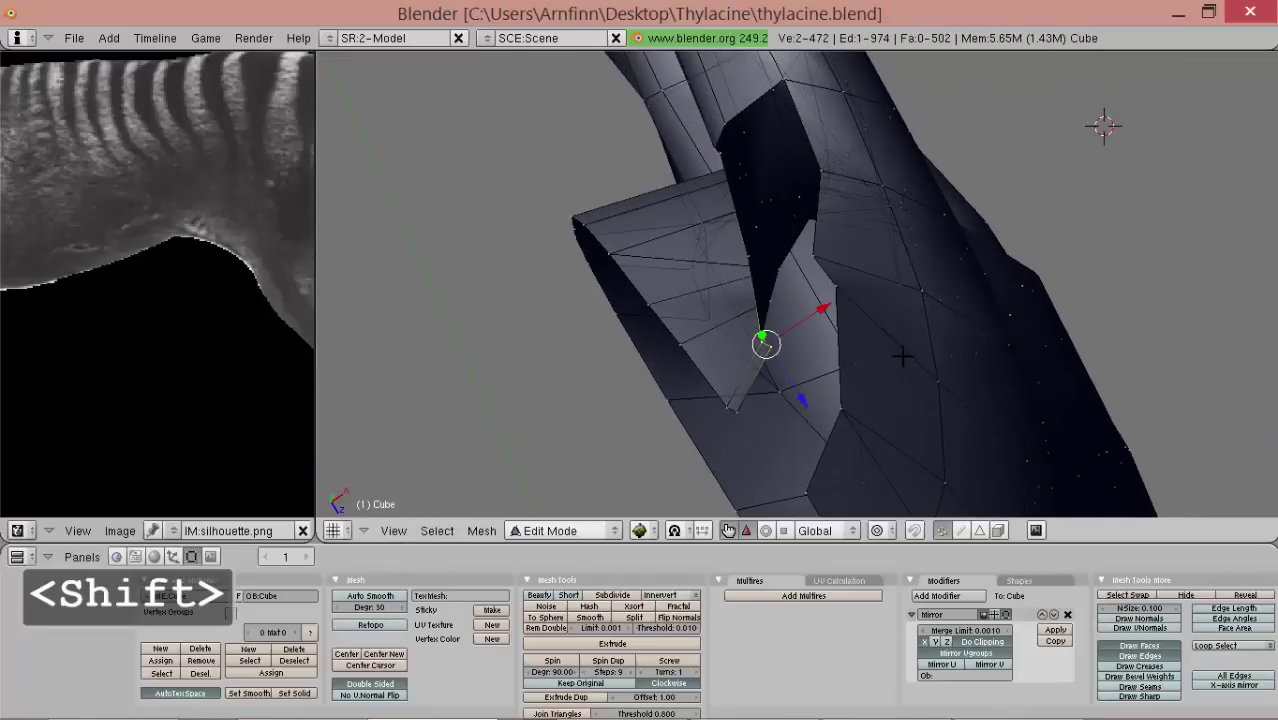
middle_click_drag(717, 319, 760, 330)
key("e")
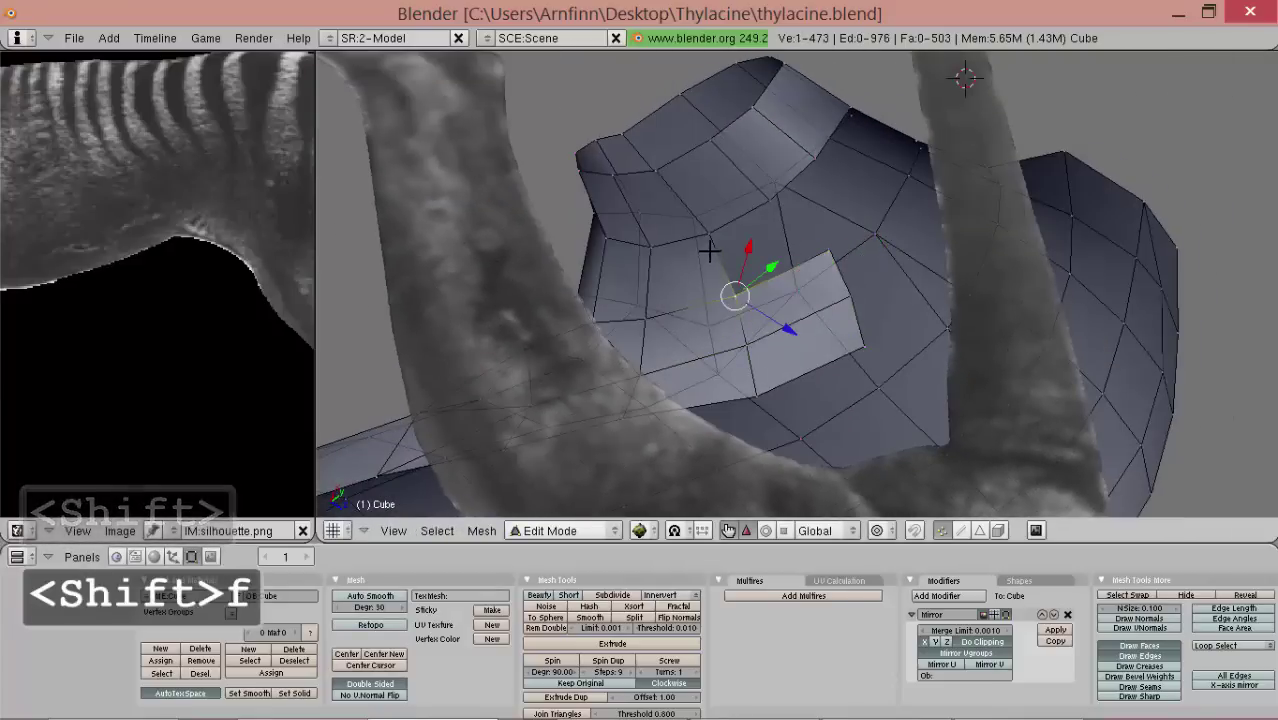
- Fill the adjoining gap between the groin strip and the thigh with a face and adjust the strip's corner vertices
key("shift+f")
middle_click_drag(830, 251, 886, 318)
left_click(834, 251)
left_click(859, 364)
middle_click_drag(857, 364, 648, 346)
left_click(800, 412)
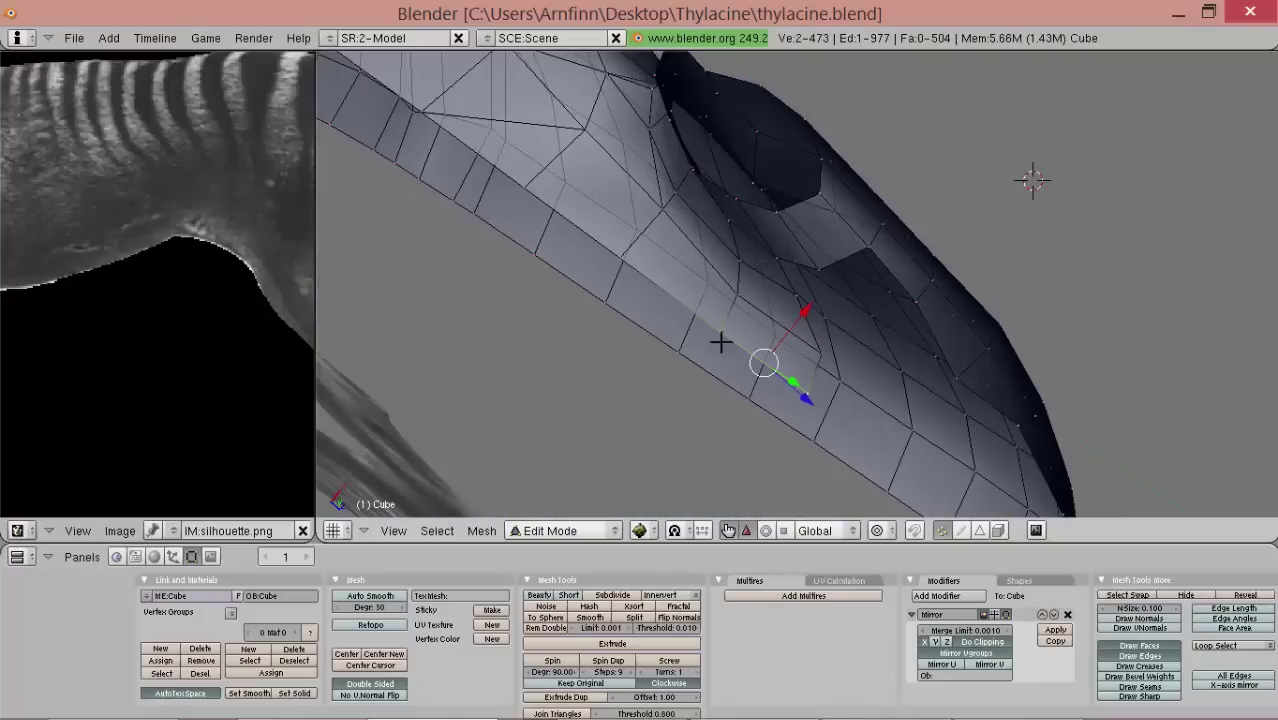
- Examine the new groin faces and the remaining hole behind the thigh from several angles
middle_click_drag(727, 338, 773, 276)
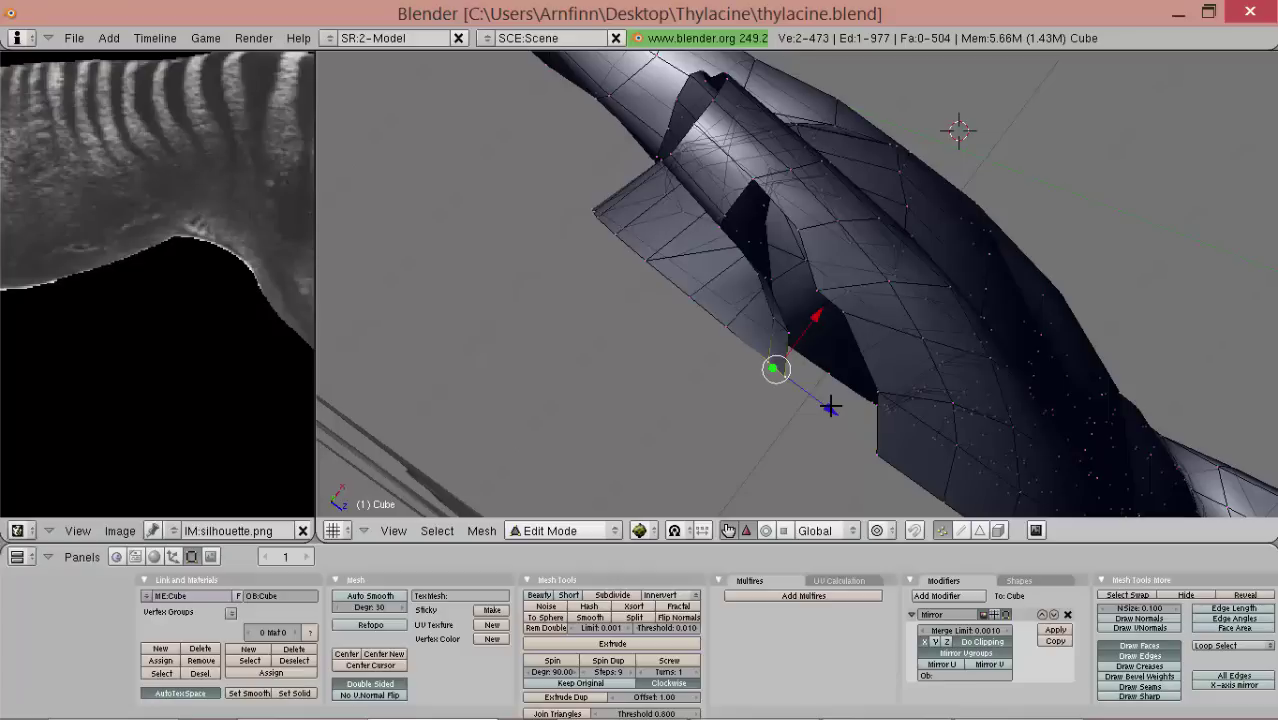
middle_click_drag(859, 259, 686, 307)
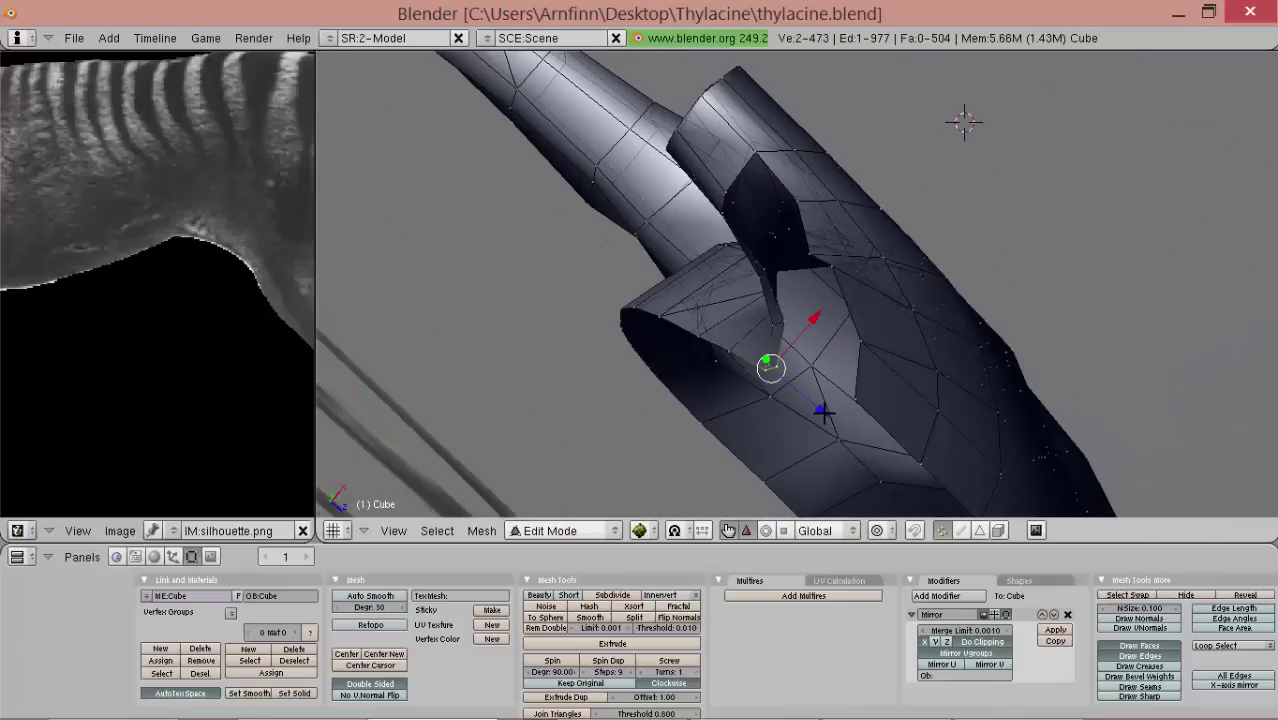
middle_click_drag(820, 410, 850, 350)
middle_click_drag(669, 351, 819, 363)
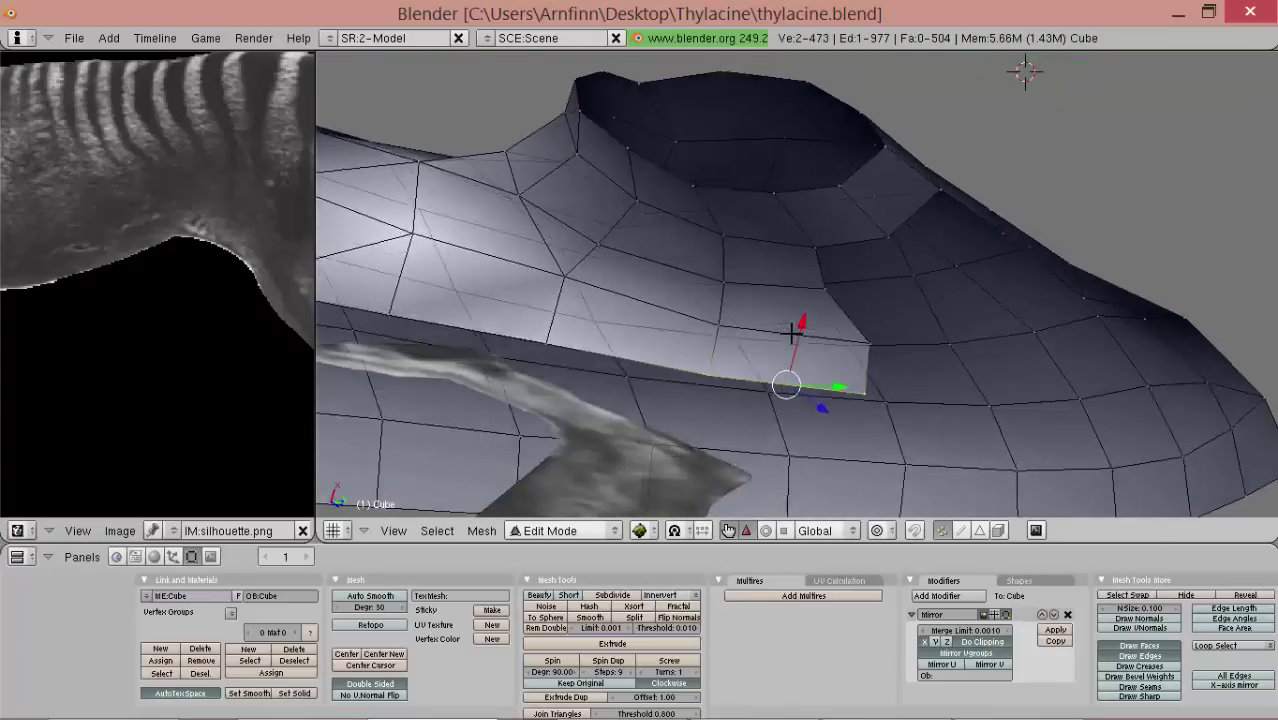
middle_click_drag(788, 313, 823, 350)
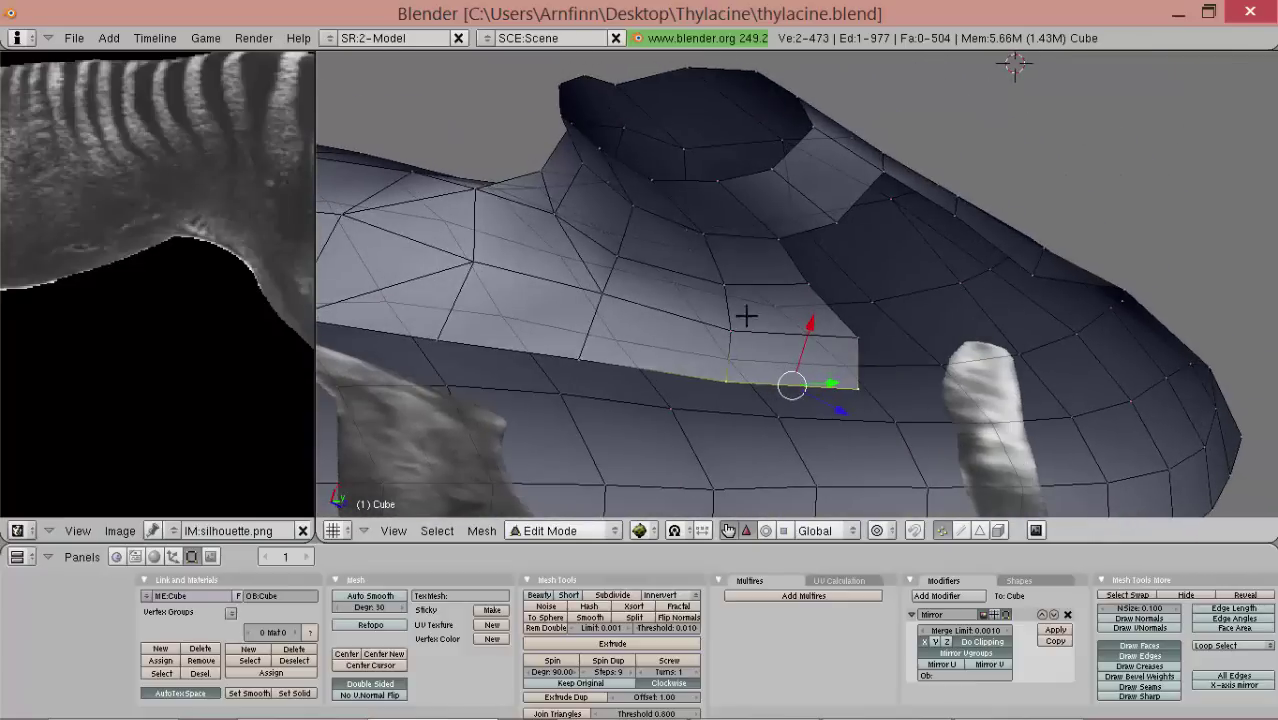
middle_click_drag(729, 308, 857, 238)
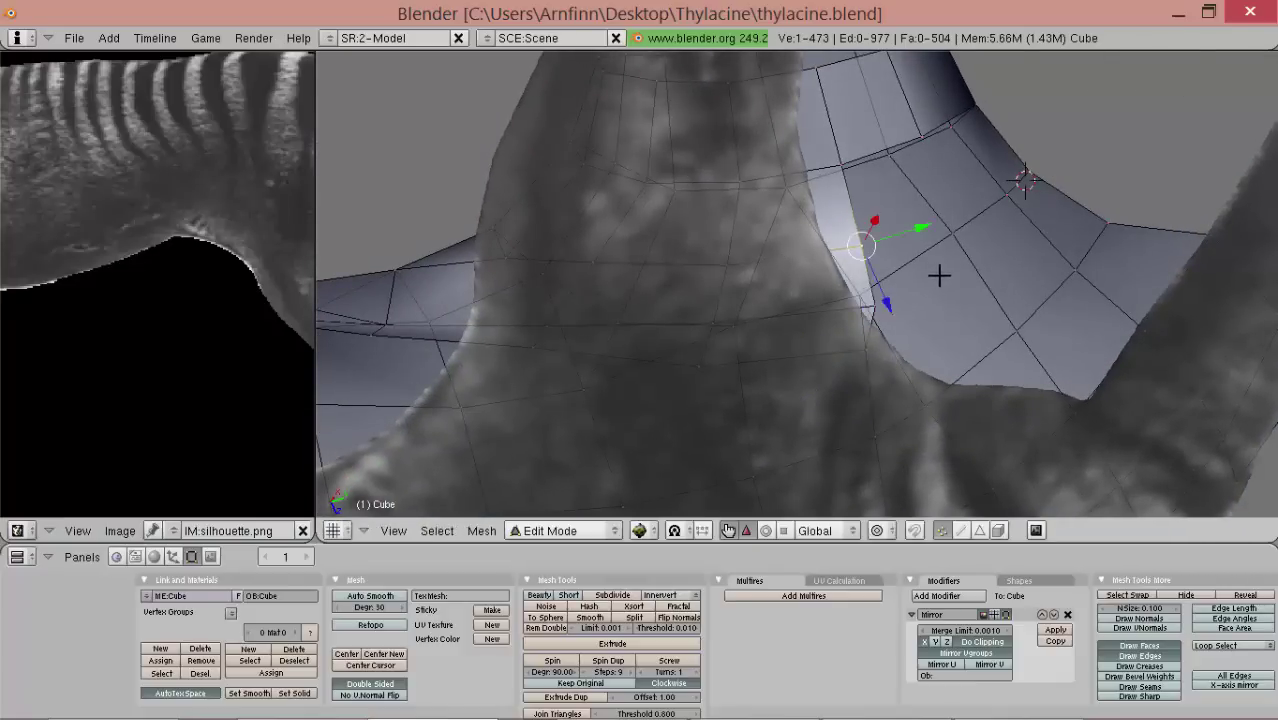
middle_click_drag(936, 274, 967, 353)
middle_click_drag(818, 222, 559, 281)
- Adjust the inner-thigh vertices to even out the surface above the groin strip
right_click(677, 286, "shift")
key("s")
left_click(835, 358)
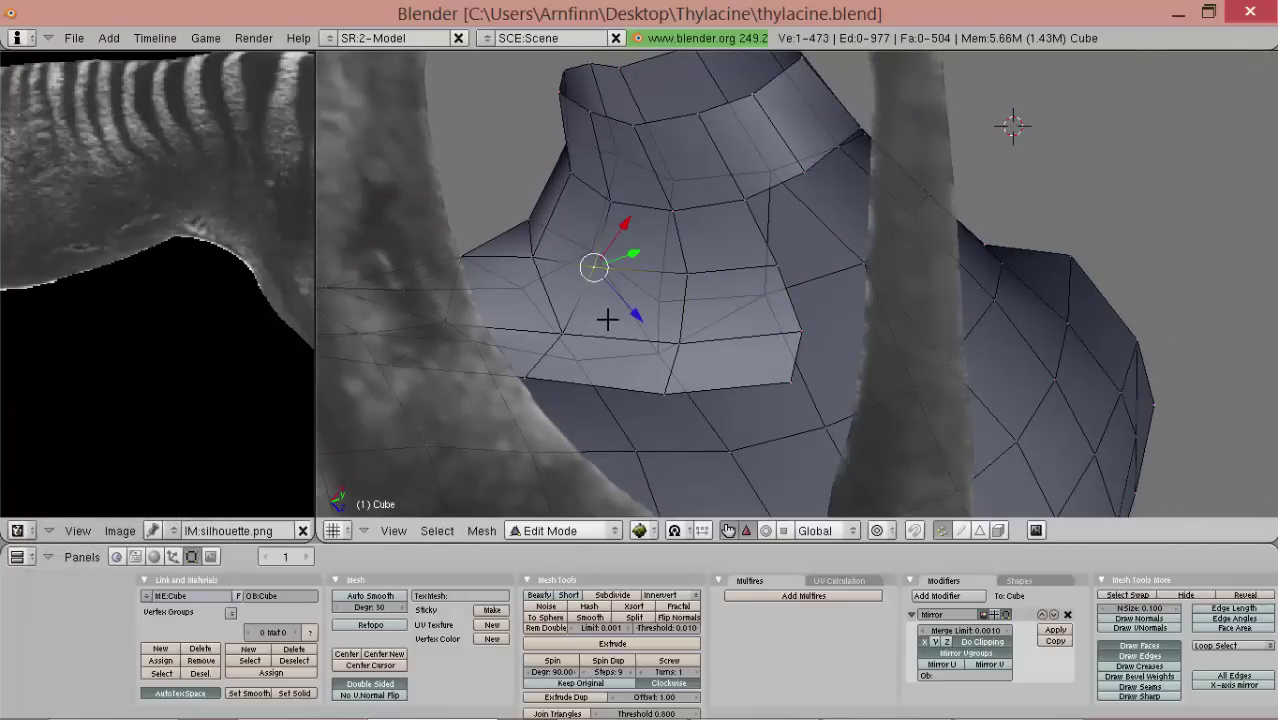
middle_click_drag(607, 319, 697, 267)
left_click_drag(676, 321, 871, 328, "alt")
- Extrude a vertex from the thigh's rear inner edge and fill two faces in the hole behind the leg
right_click(810, 222)
key("e")
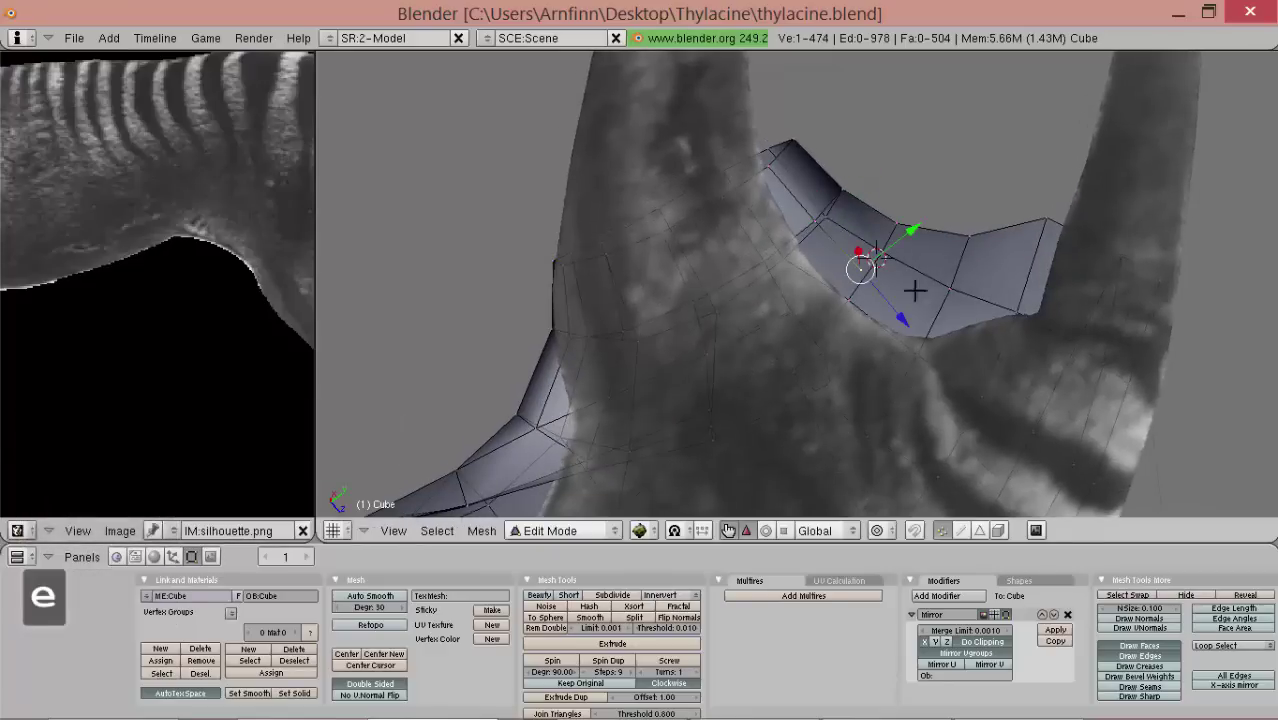
key("shift+f")
middle_click_drag(828, 269, 744, 292)
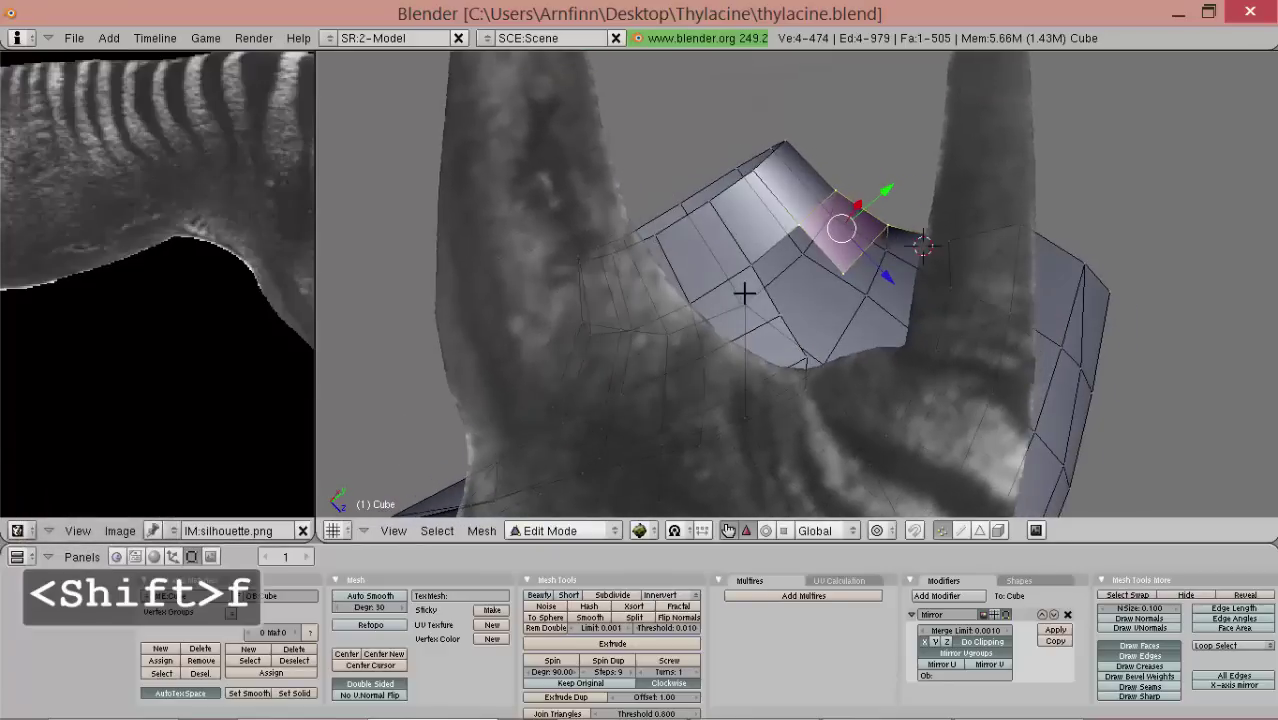
right_click(828, 283, "shift")
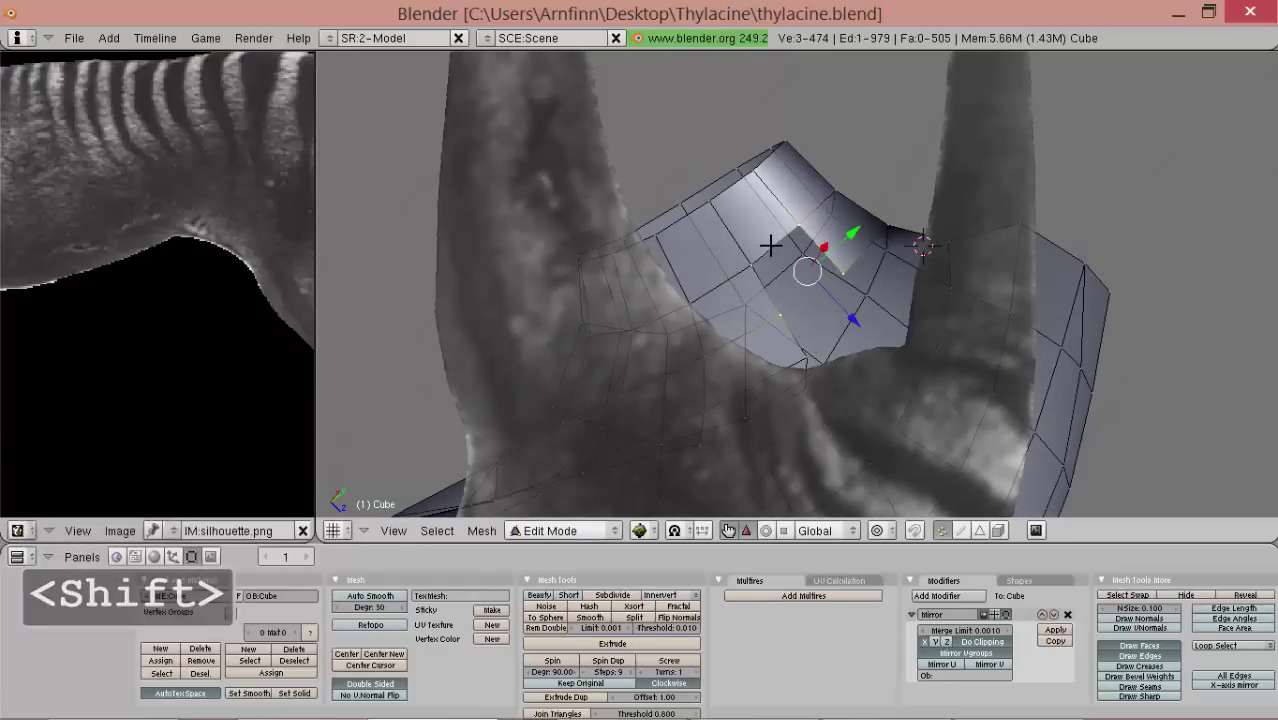
key("shift+f")
- Move the vertex at the corner of the newly filled faces to smooth the inner thigh
middle_click_drag(770, 245, 722, 180)
scroll(744, 325, "up", 2)
right_click_drag(710, 289, 714, 271)
left_click(714, 271)
middle_click_drag(715, 274, 773, 455)
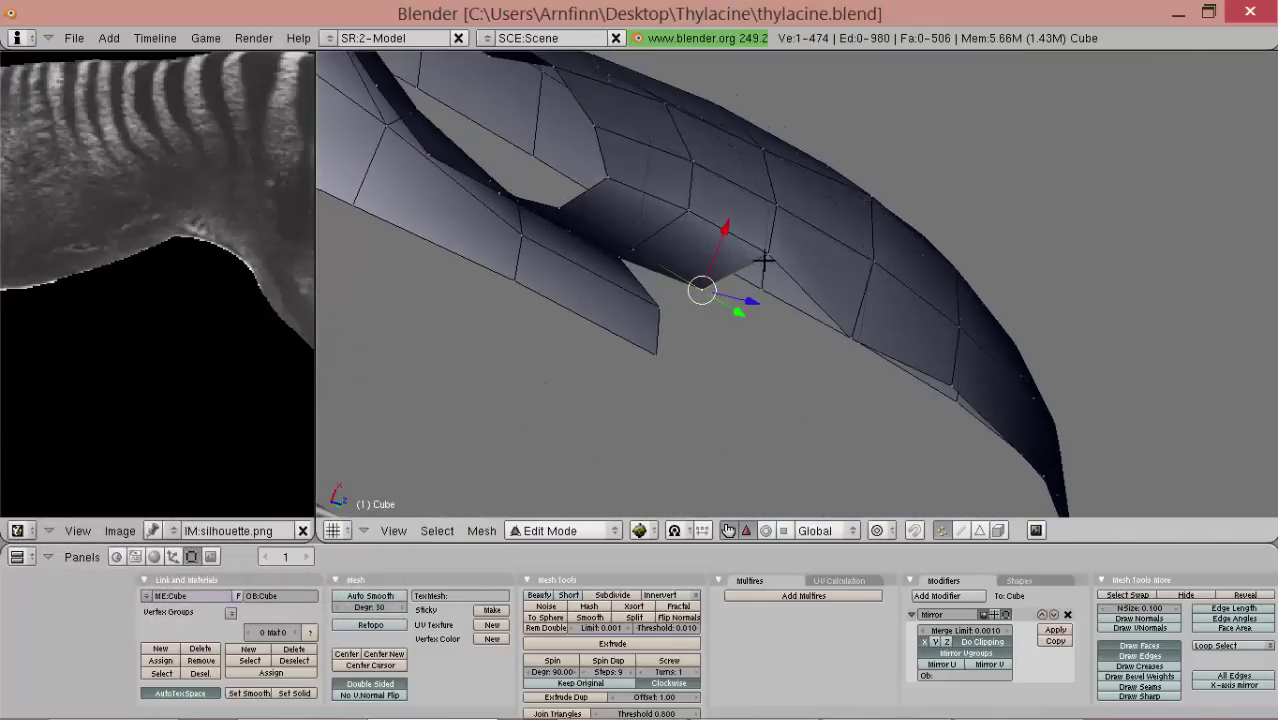
middle_click_drag(762, 260, 822, 360)
- Extrude another vertex by about 0.046 toward the rear of the thigh and fill two more faces around it
key("e")
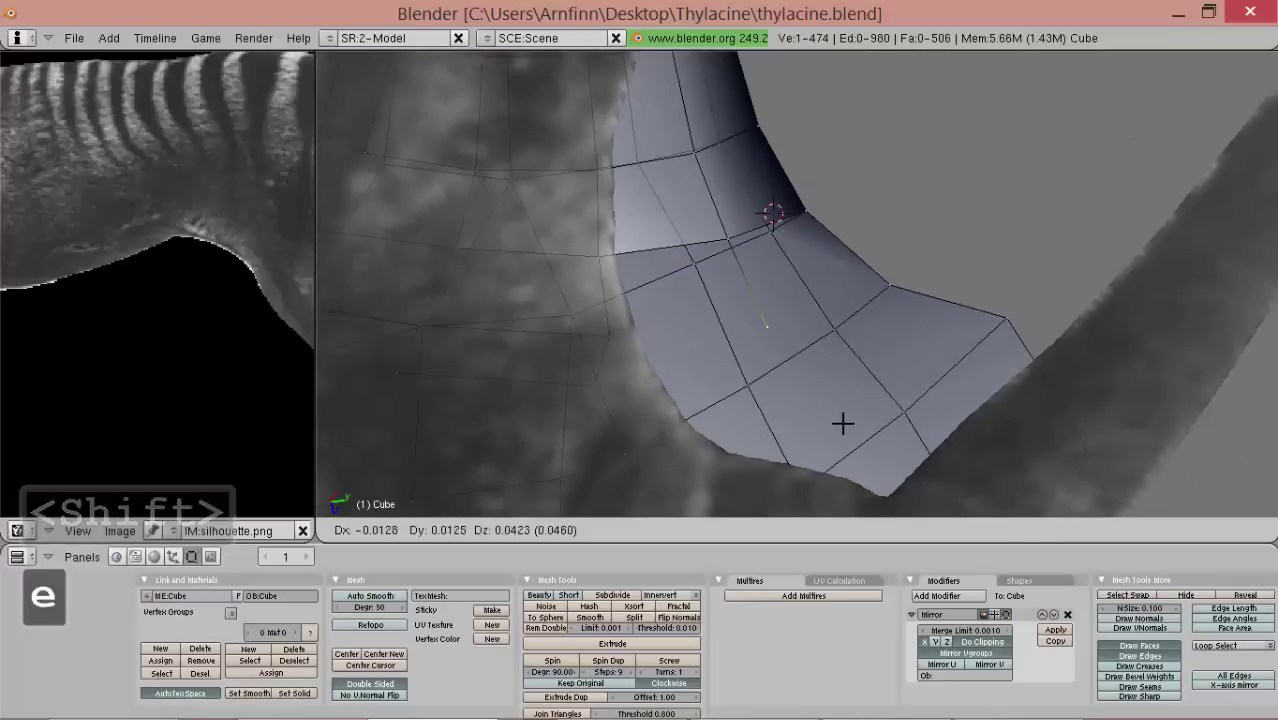
left_click(843, 425)
right_click(717, 221, "shift")
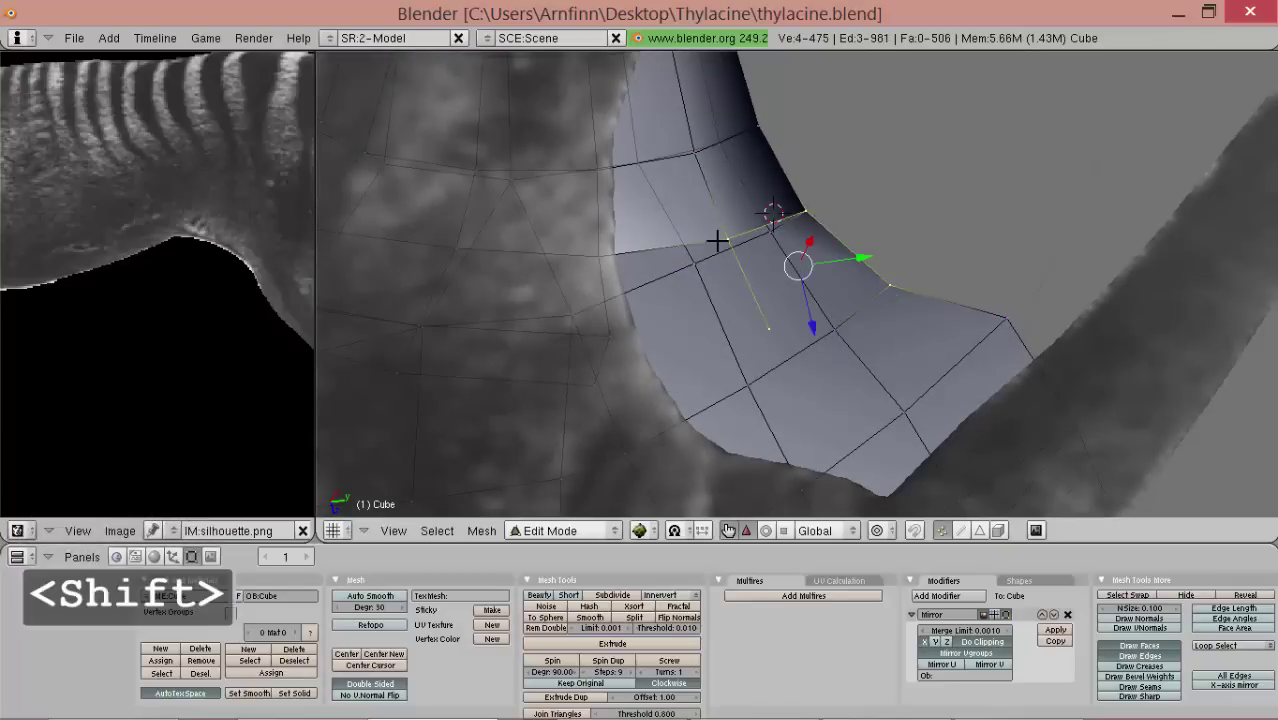
key("f")
middle_click_drag(747, 255, 665, 317)
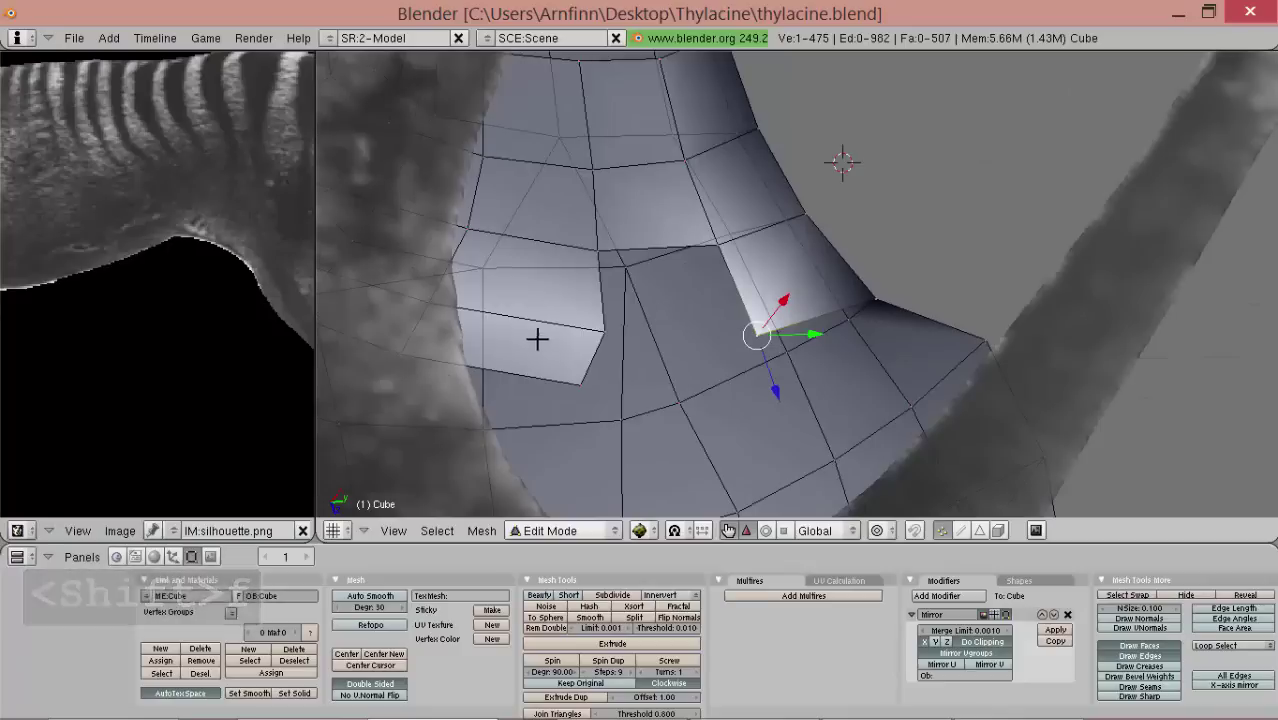
right_click(593, 246, "shift")
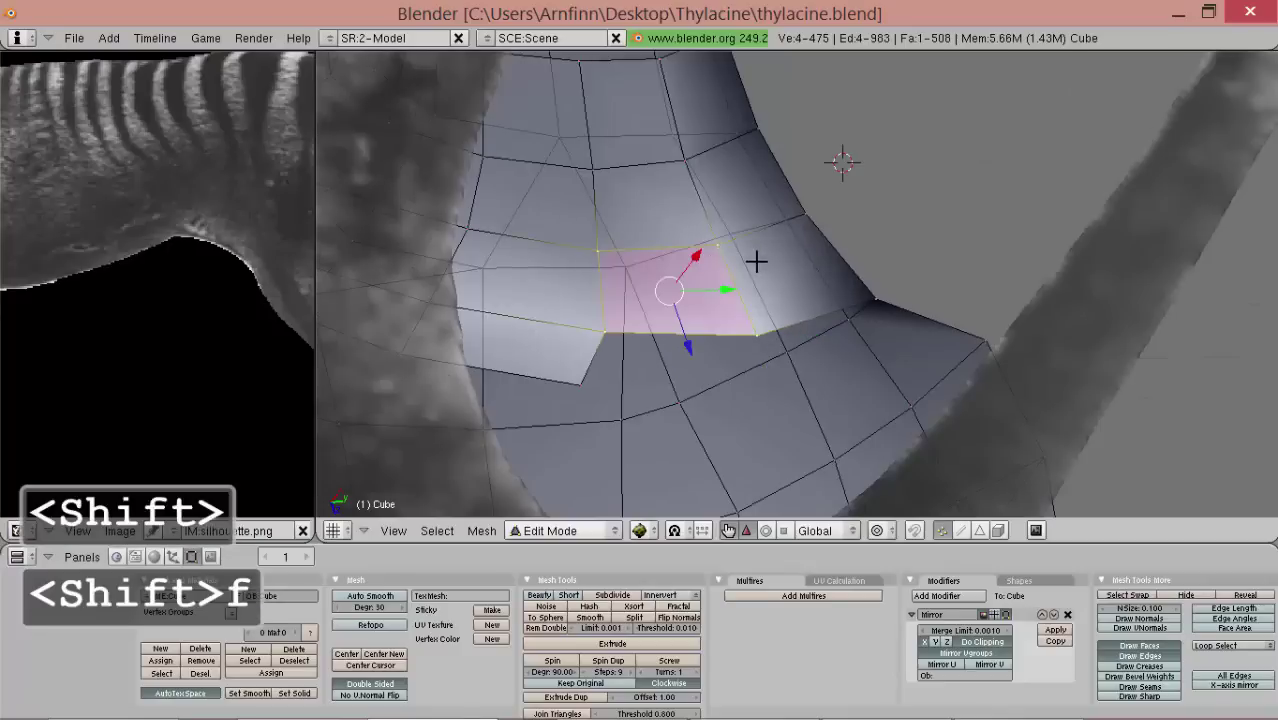
- Select the two vertices at the groin strip's end and extrude that edge backward in the side view
middle_click_drag(752, 262, 618, 357)
right_click(631, 298, "shift")
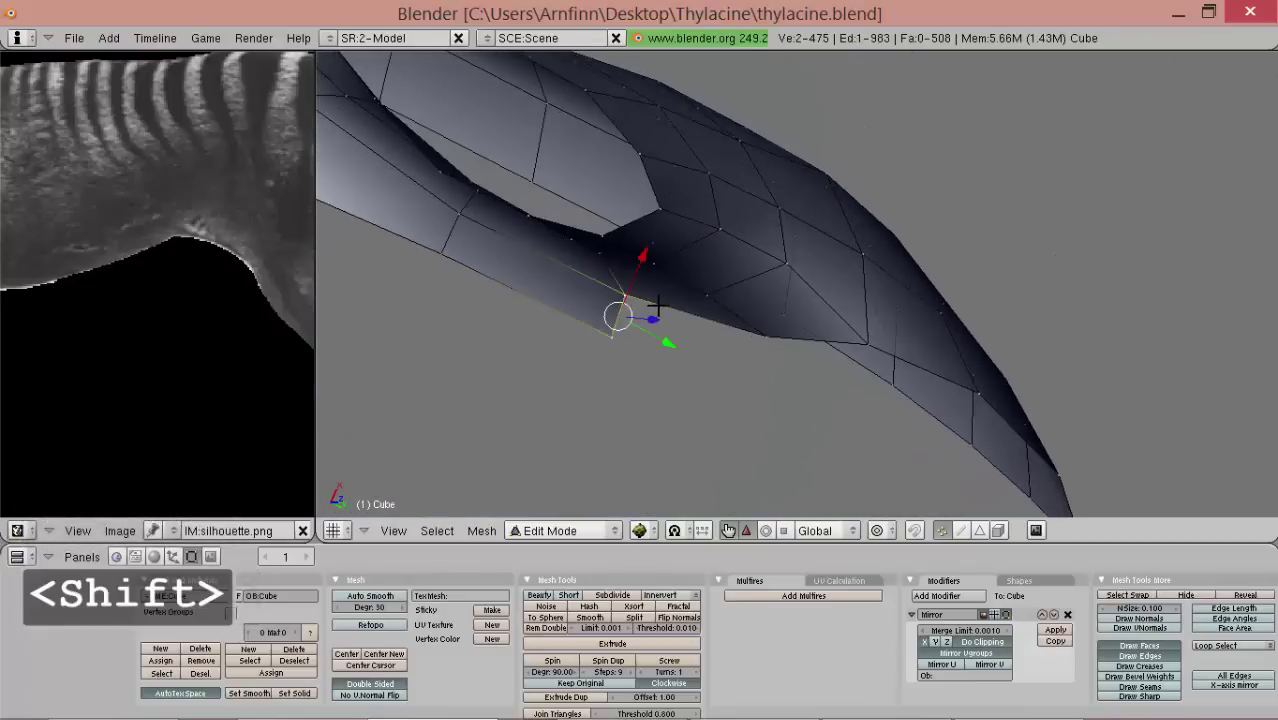
key("KP_3")
scroll(795, 327, "down", 1)
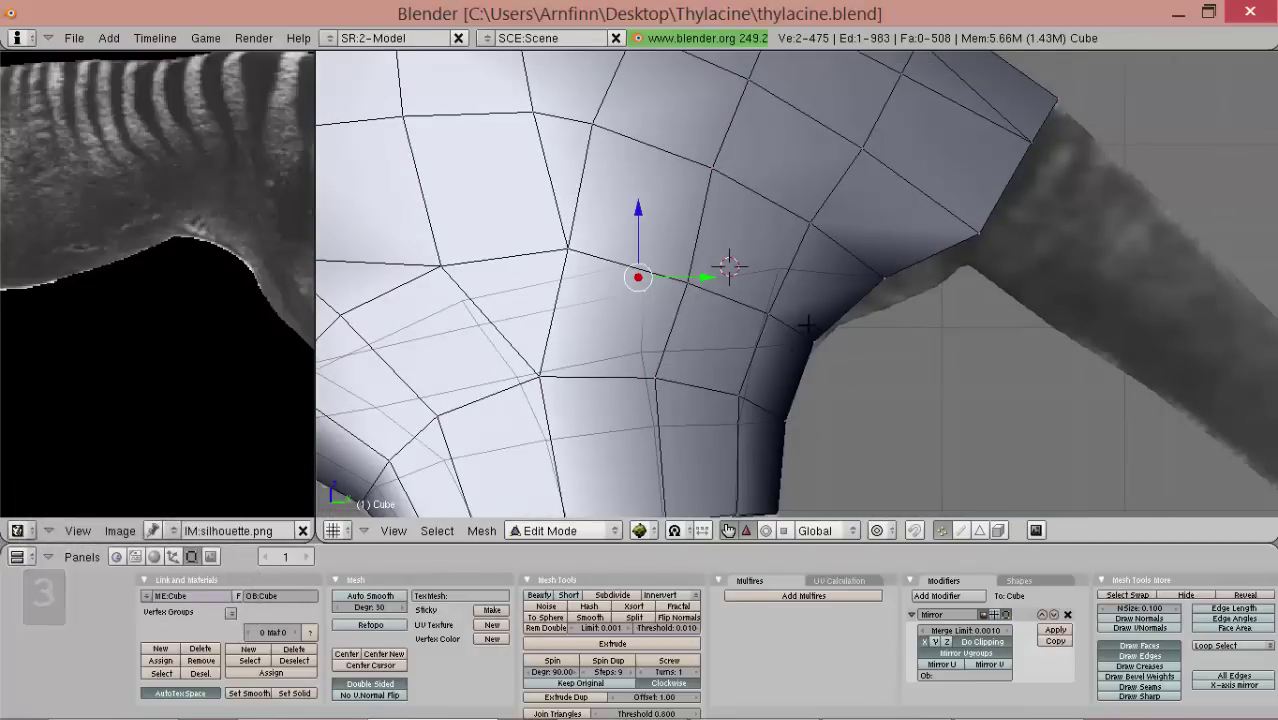
middle_click_drag(806, 327, 740, 358, "shift")
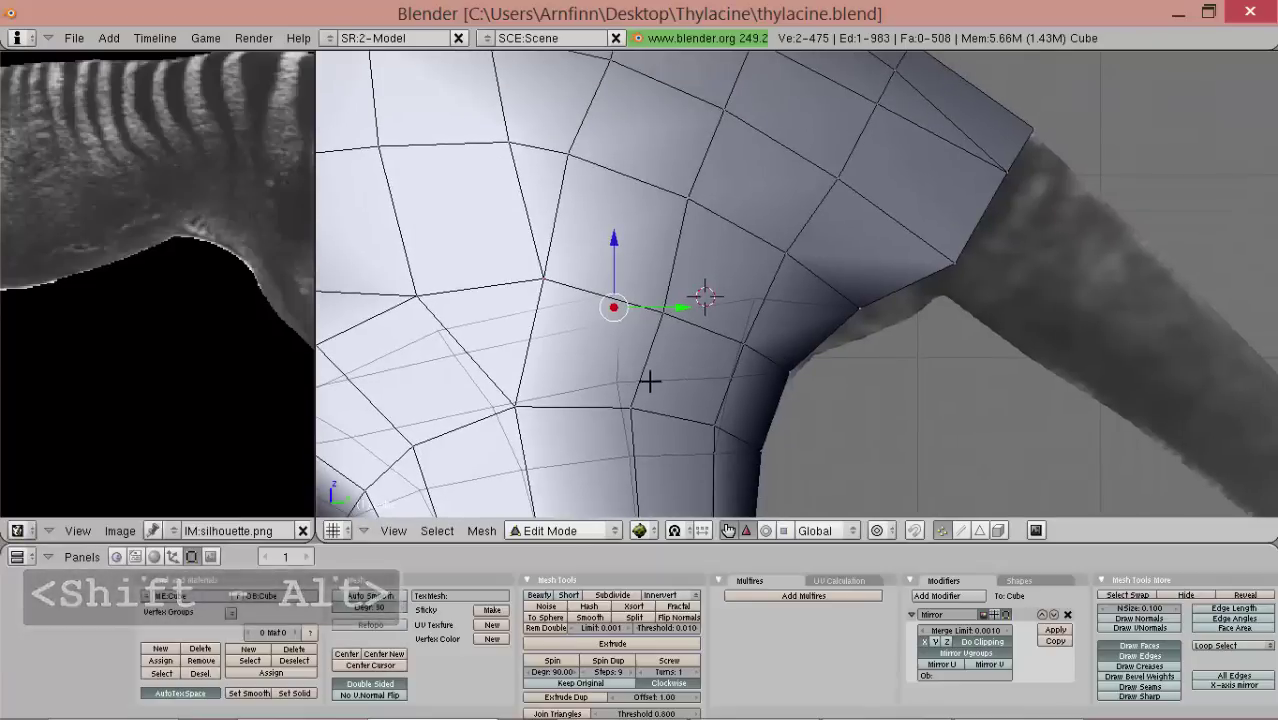
key("e")
left_click(809, 370)
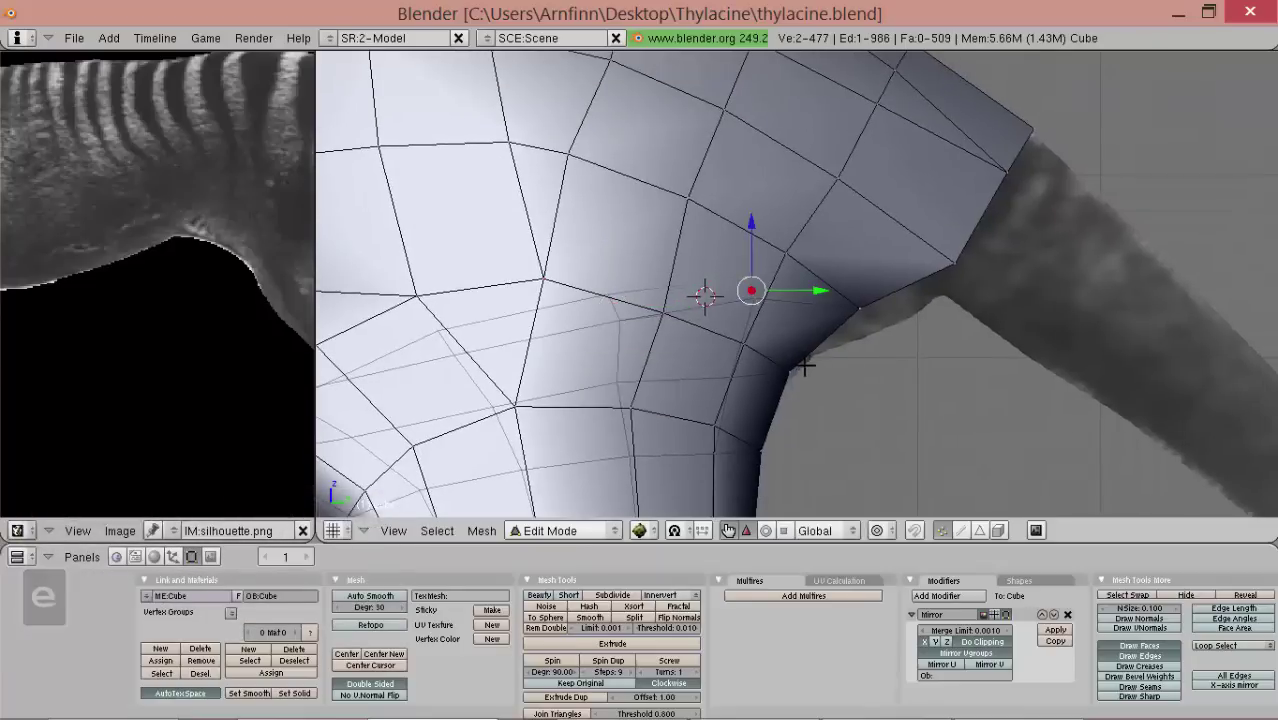
- Merge the extruded strip's inner vertex with the adjacent thigh-surface vertex to close the slit between them
middle_click_drag(802, 366, 771, 324)
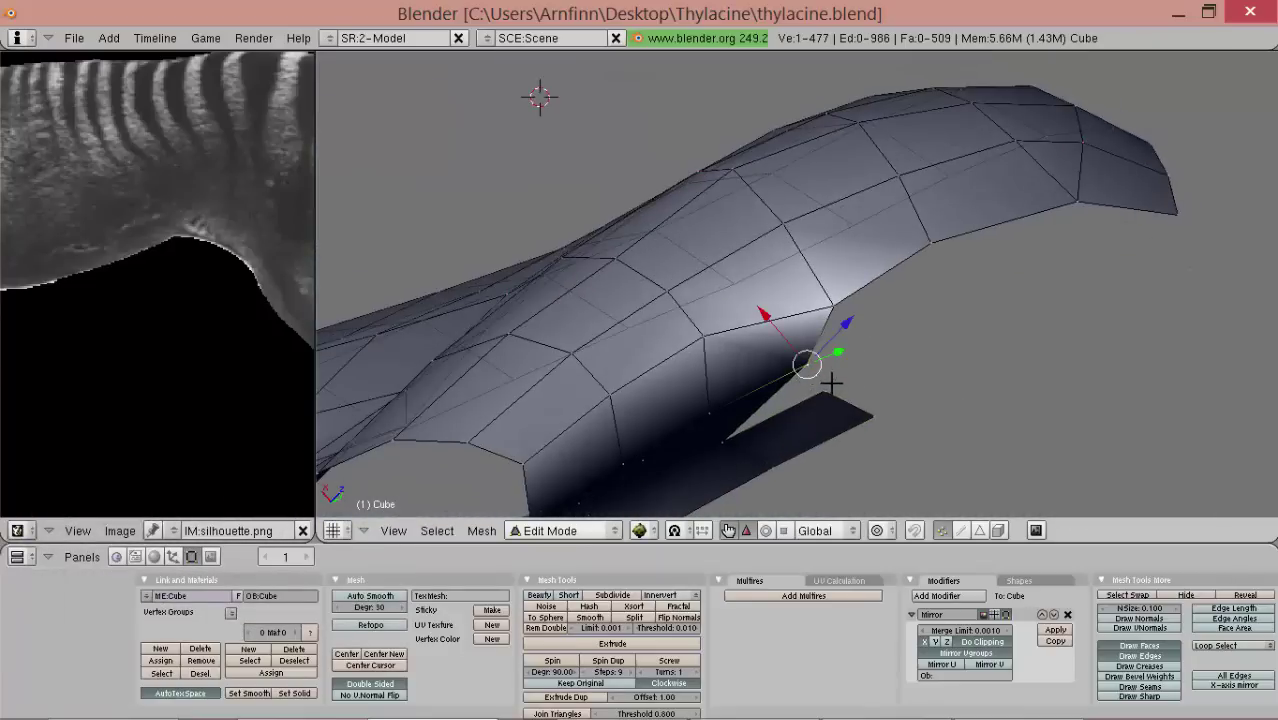
right_click(830, 386, "shift")
middle_click_drag(831, 385, 757, 411)
key("s")
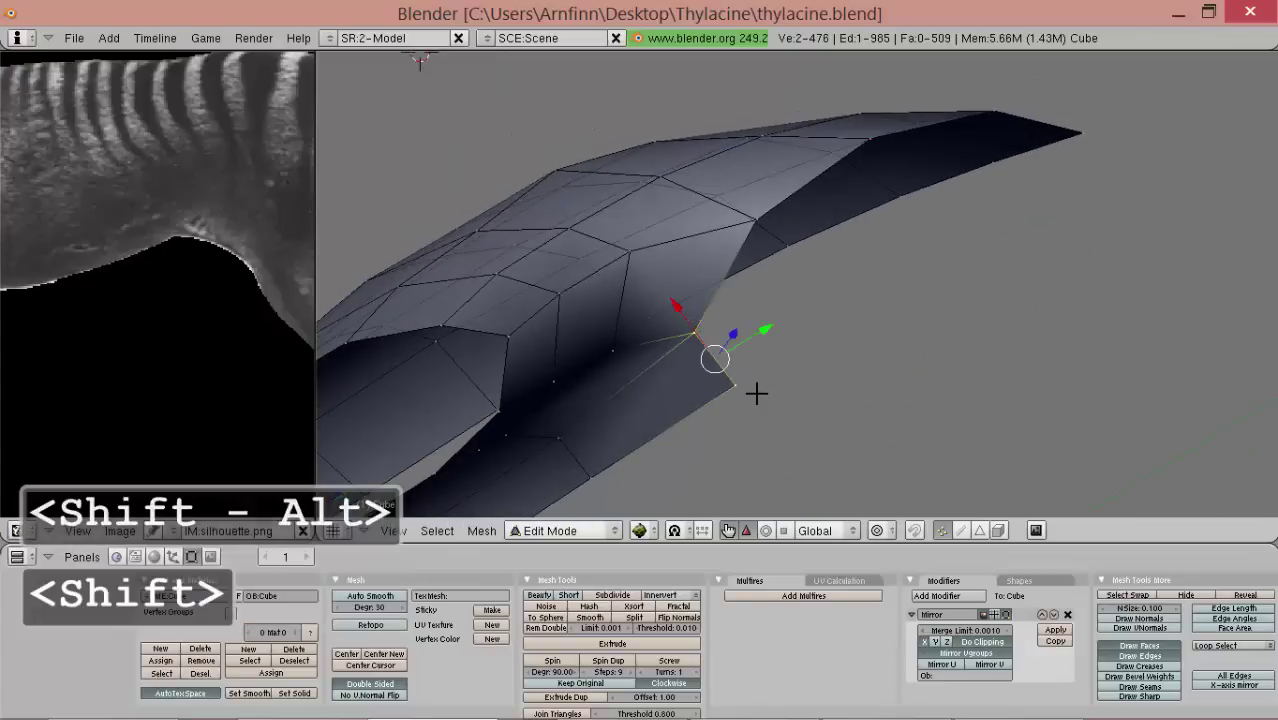
- Extrude the strip's end edge farther toward the tail base and move its vertex to follow the side-view silhouette
right_click(756, 411, "shift")
key("KP_3")
key("e")
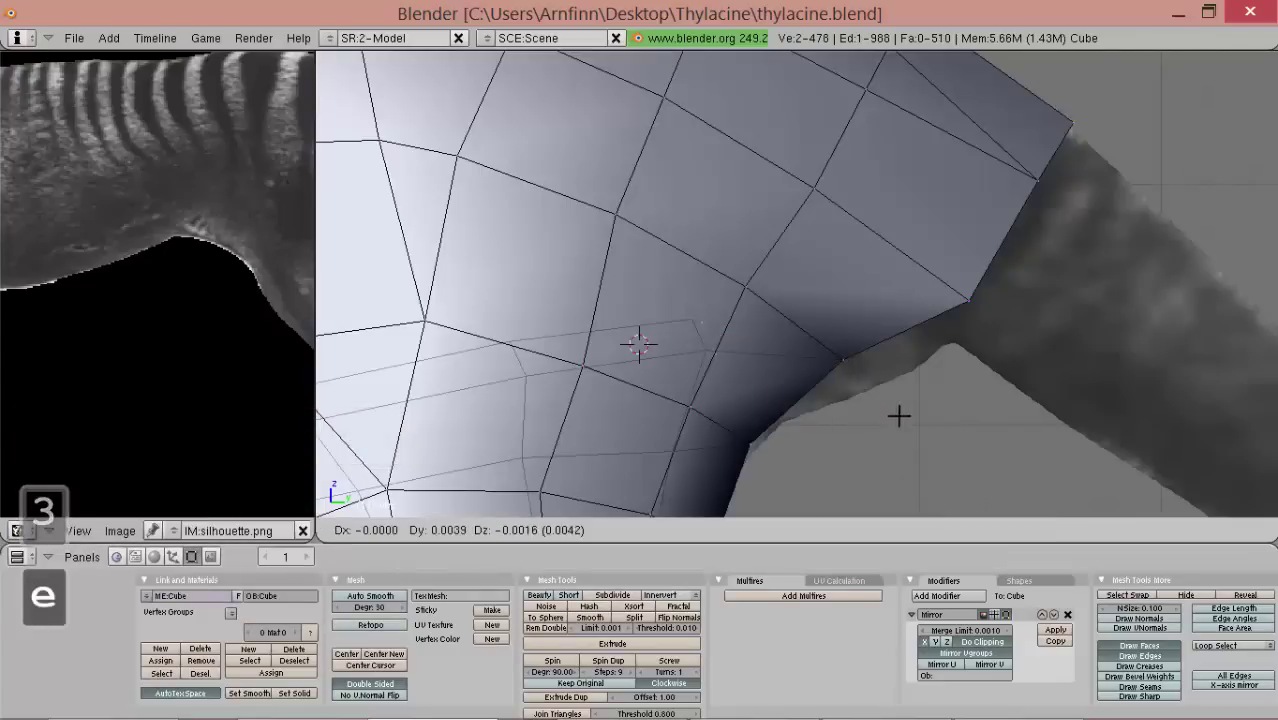
middle_click_drag(859, 397, 782, 389, "shift")
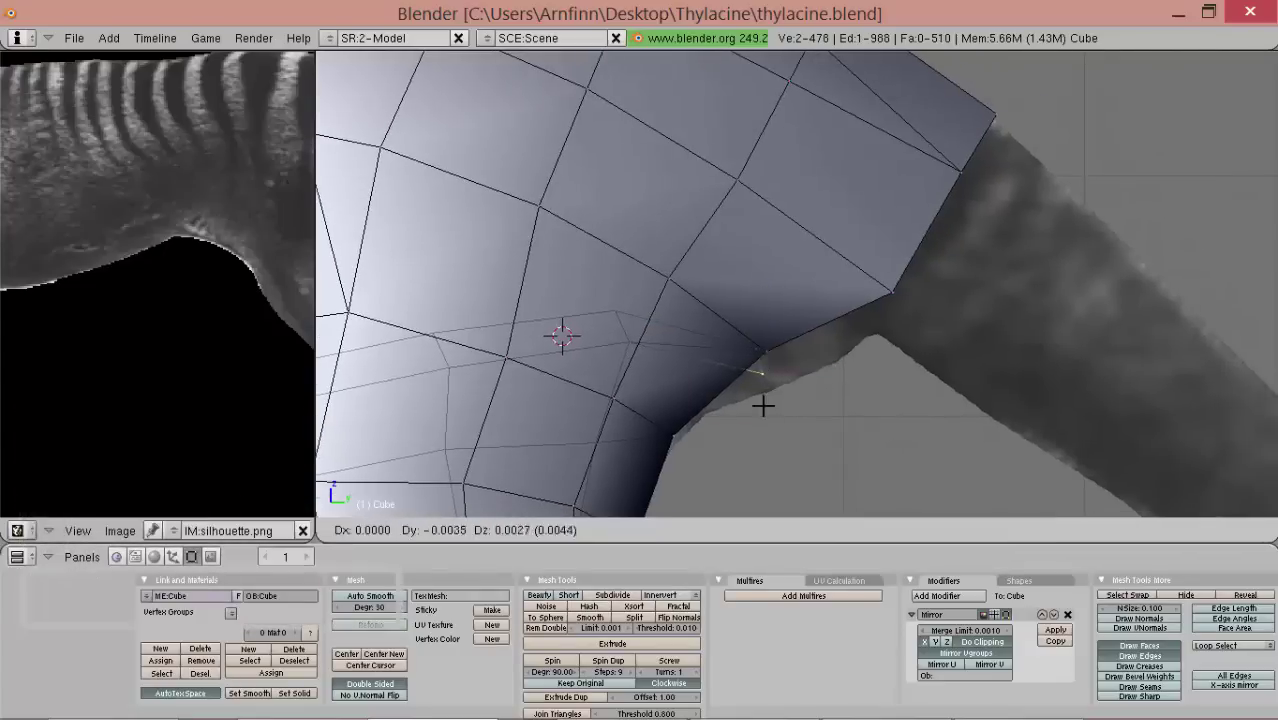
left_click(771, 411)
right_click_drag(768, 379, 757, 366)
left_click(757, 366)
left_click_drag(860, 390, 806, 384, "alt+shift")
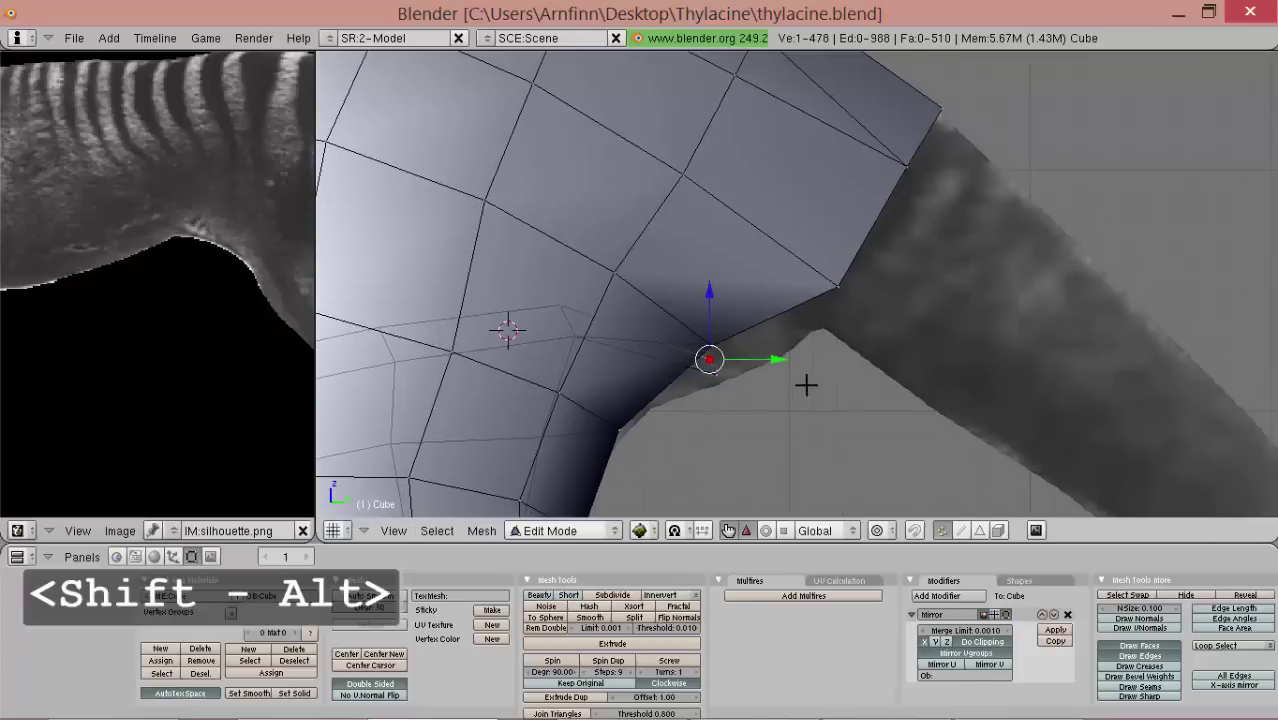
- Move the groin strip's end vertices in the side view so they follow the silhouette behind the thigh
middle_click_drag(805, 383, 706, 364)
key("KP_3")
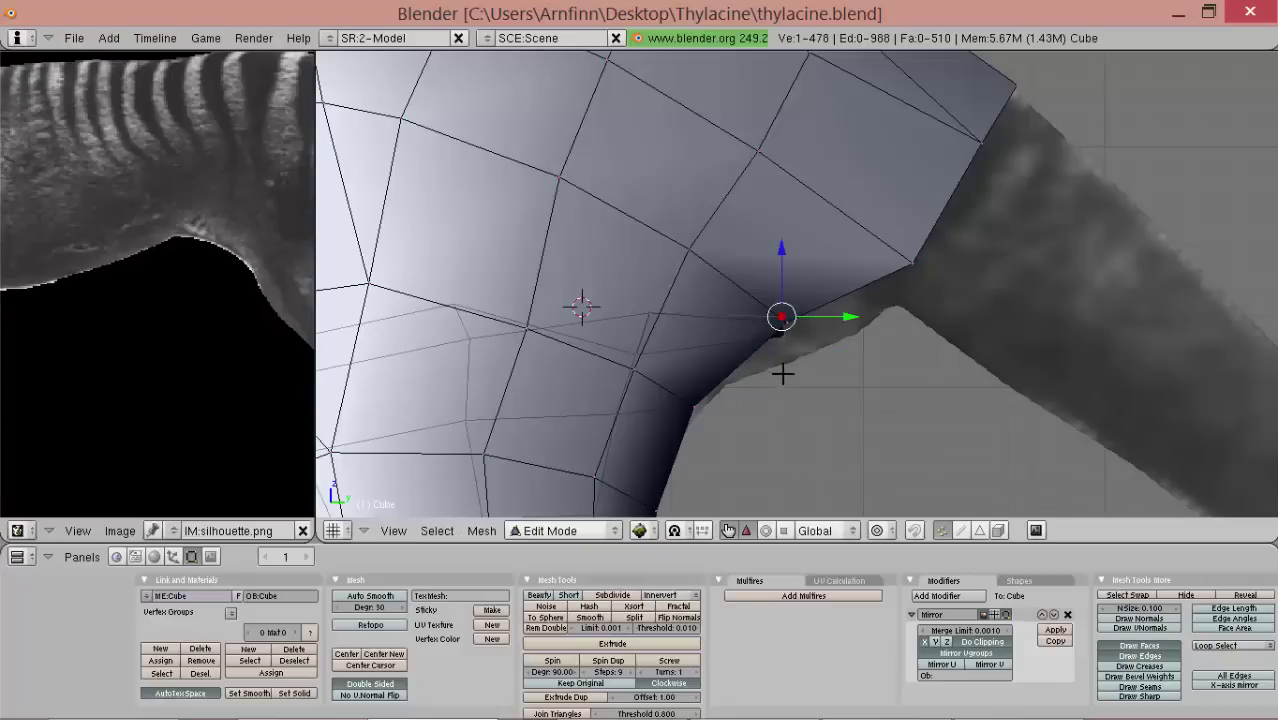
key("g")
left_click(775, 444)
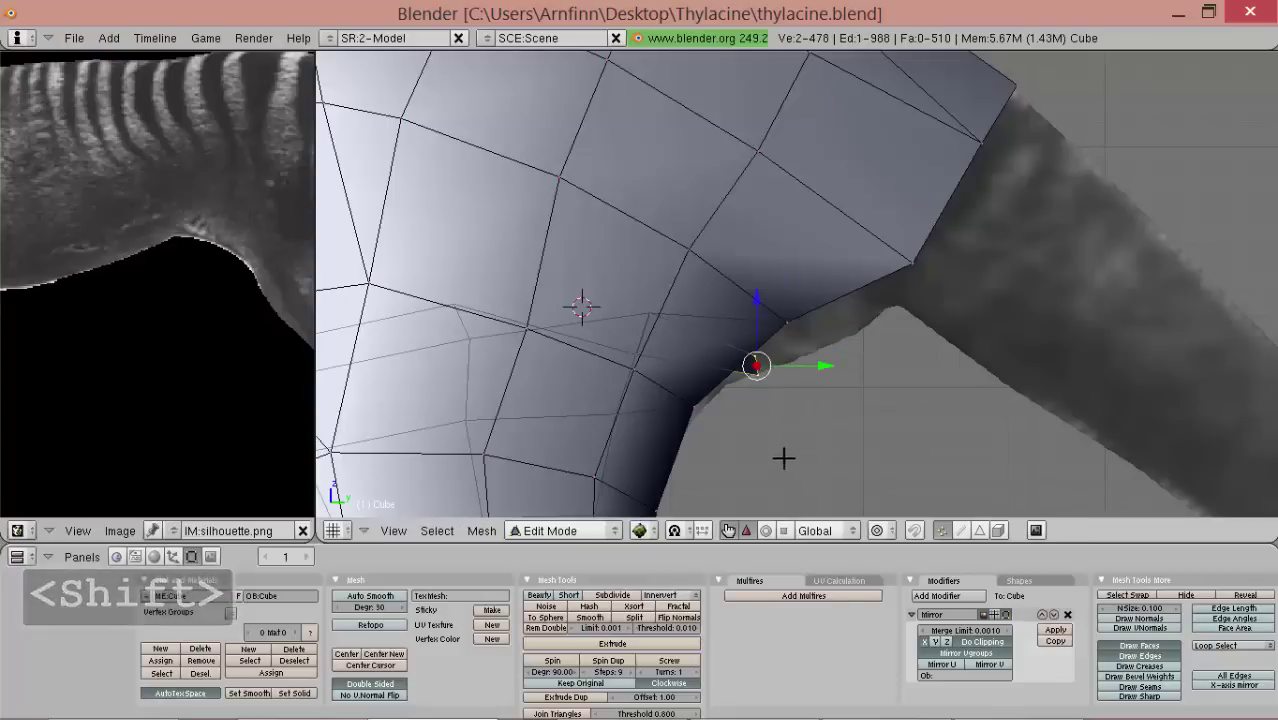
- Extrude the groin strip's end edge farther toward the tail base, along the underside of the silhouette
middle_click_drag(769, 398, 744, 395)
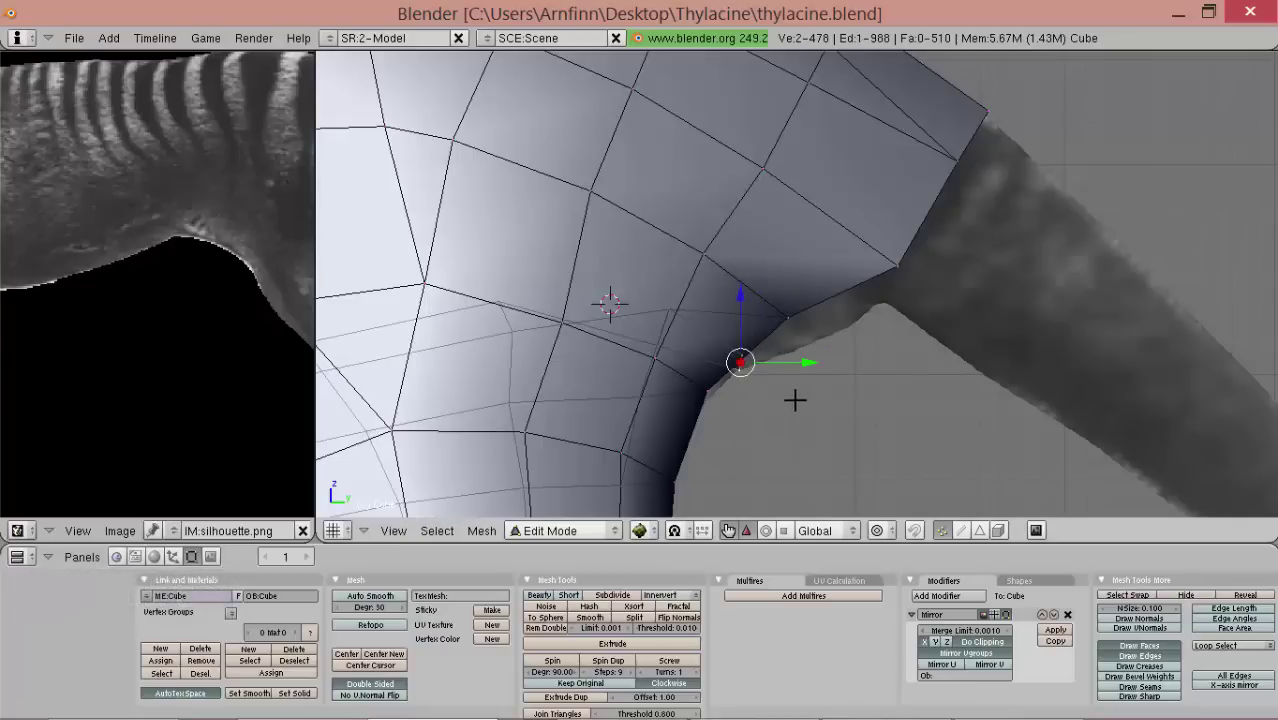
left_click(795, 401)
key("r")
right_click(909, 422)
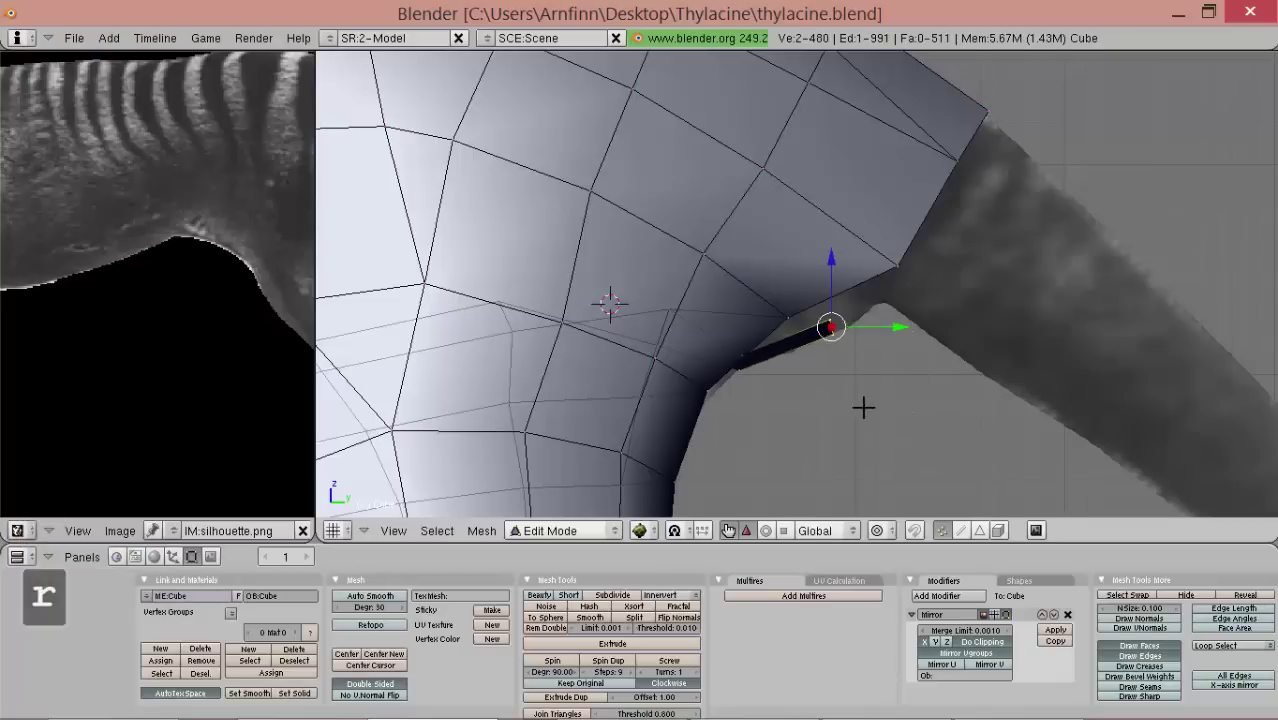
- Fill three faces between the extruded groin strip and the rear edge of the thigh surface
middle_click_drag(861, 406, 739, 275)
right_click(816, 307, "shift")
right_click(766, 280, "shift")
key("f")
right_click(680, 319, "shift")
right_click(733, 335, "shift")
key("f")
middle_click_drag(735, 333, 839, 331)
right_click(837, 308)
right_click(786, 277, "shift")
key("shift+f")
key("KP_3")
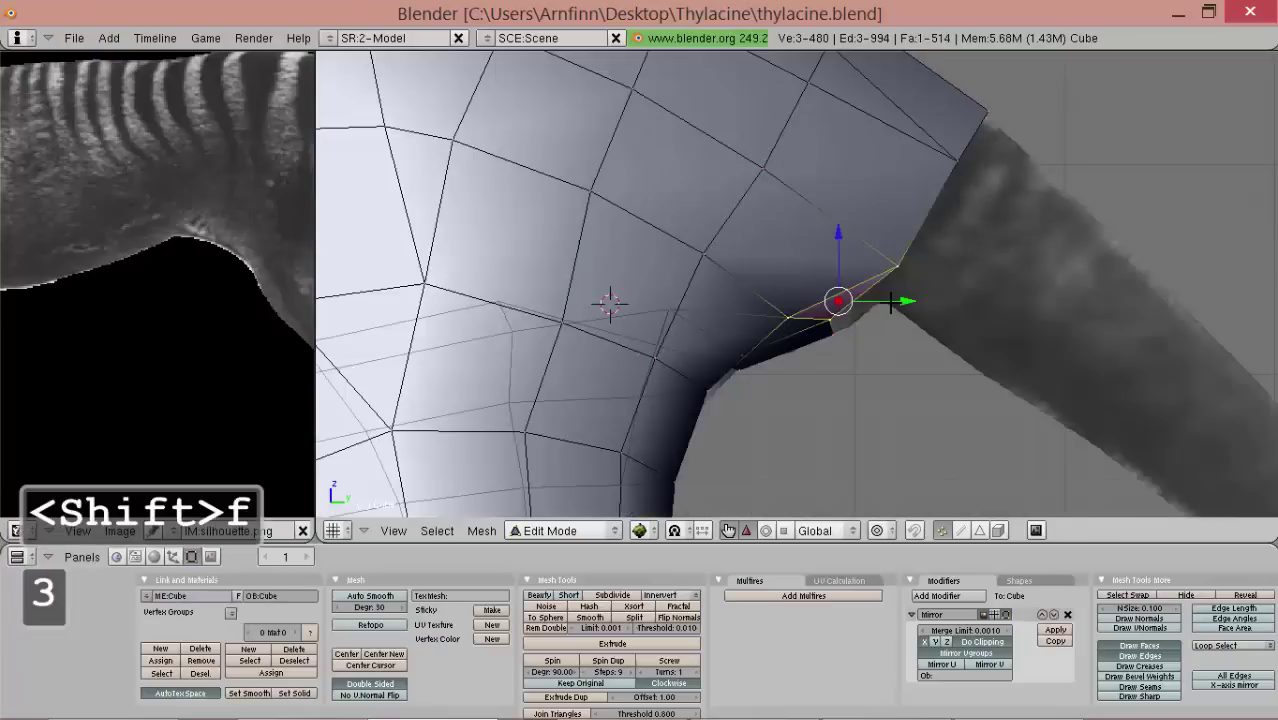
- Extrude the hip's lower rear vertex down to the tail-base silhouette and fill a face joining it to the strip's end edge
right_click(838, 322)
right_click(844, 338, "shift")
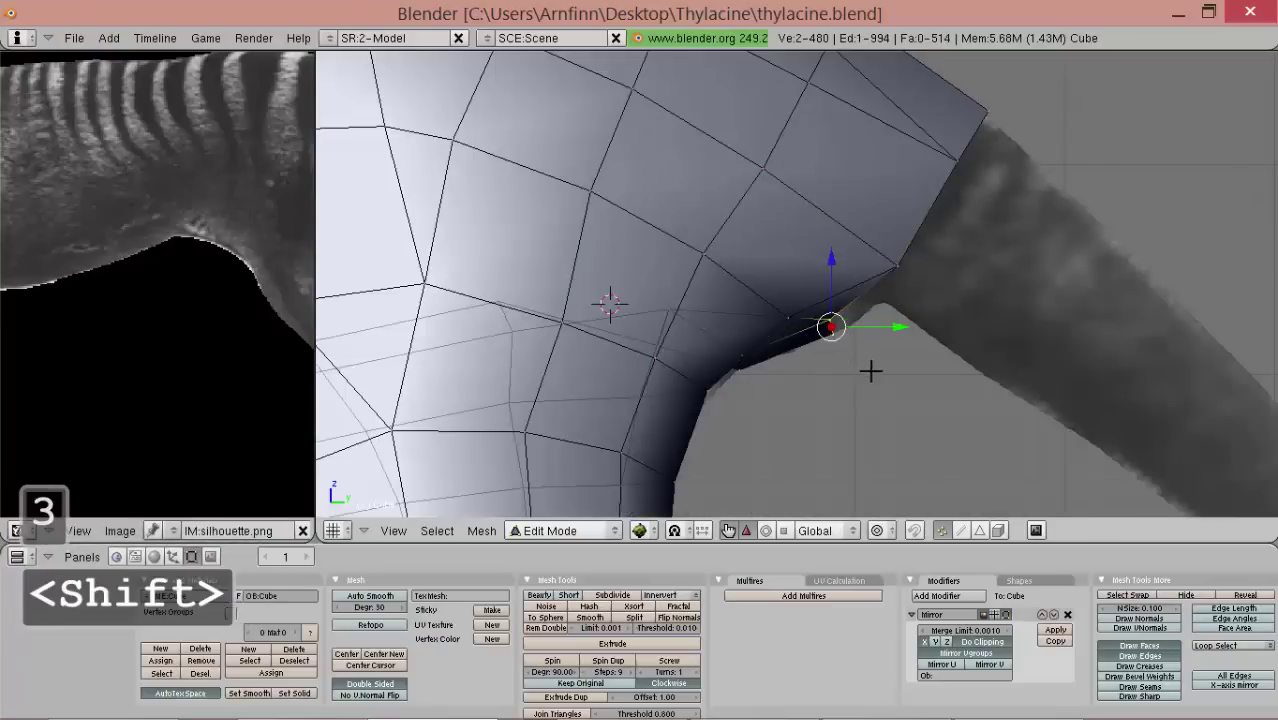
right_click(904, 279, "shift")
key("e")
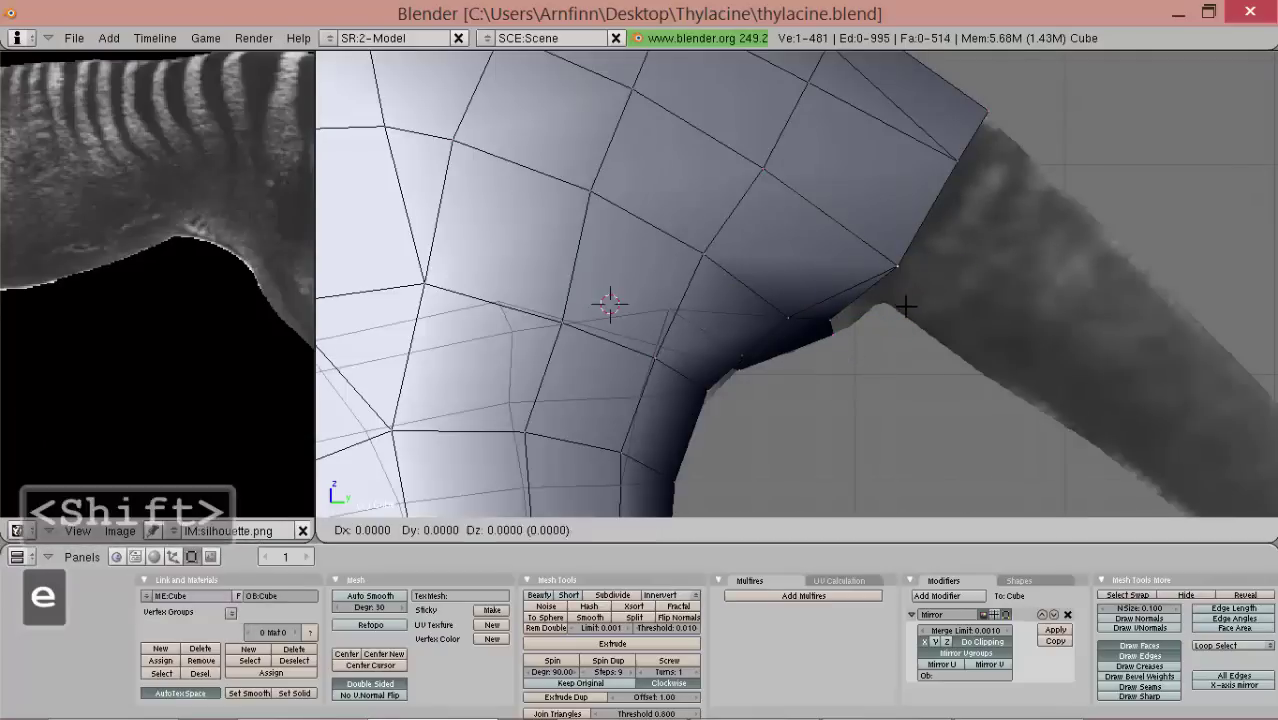
left_click(890, 334)
middle_click_drag(817, 322, 795, 138)
left_click_drag(868, 170, 872, 205)
middle_click_drag(860, 297, 757, 308)
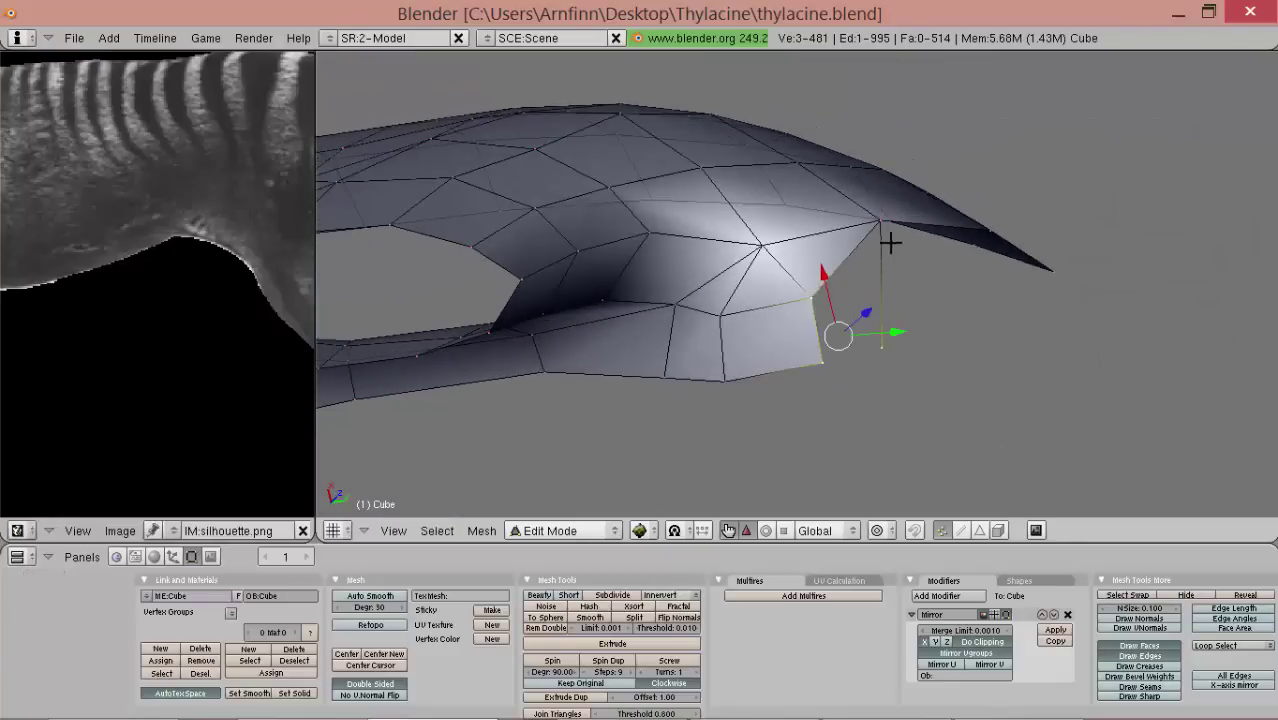
right_click(878, 212, "shift")
key("shift+f")
- Scale the two middle vertices of the tail opening's edge closer together in the side view and adjust its uppermost vertex
mouse_move(875, 208)
middle_mouse_down()
mouse_move(820, 240)
mouse_move(847, 265)
mouse_move(862, 228)
middle_mouse_up()
left_click_drag(840, 164, 854, 200)
middle_click_drag(852, 212, 868, 310)
right_click(992, 256, "shift")
key("s")
key("KP_3")
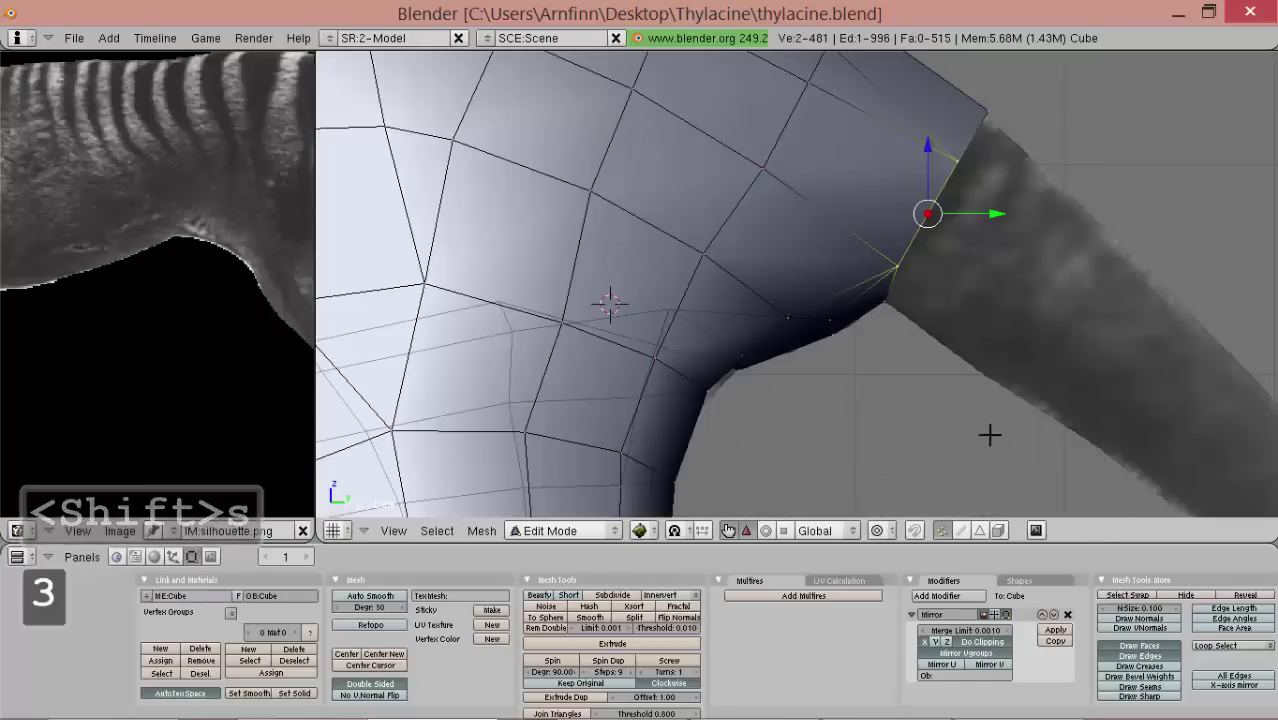
left_click_drag(993, 399, 878, 429, "alt+shift")
key("s")
left_click(908, 401)
right_click_drag(905, 178, 907, 188)
left_click(908, 181)
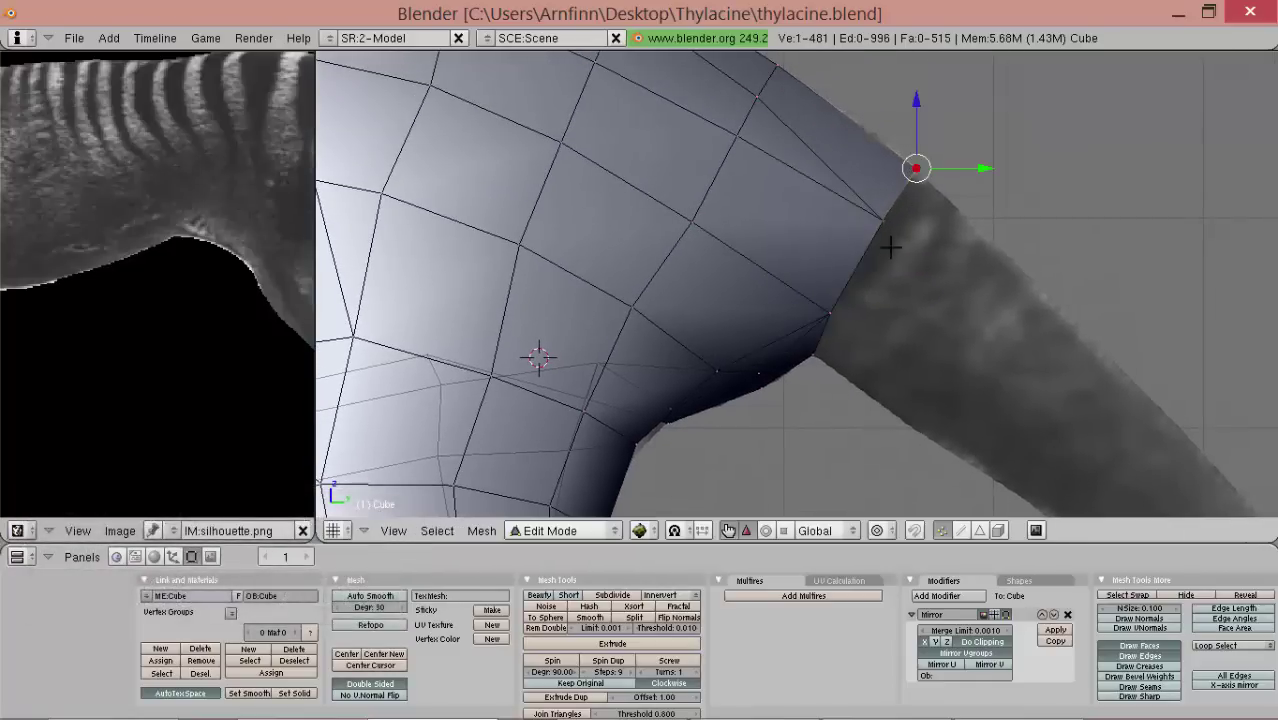
- Adjust the thigh-surface vertex just above the groin strip in the side view to even out the faces behind the thigh
middle_click_drag(888, 250, 715, 428)
middle_click_drag(736, 386, 798, 271)
middle_click_drag(727, 291, 844, 242)
key("KP_3")
scroll(781, 330, "up", 2)
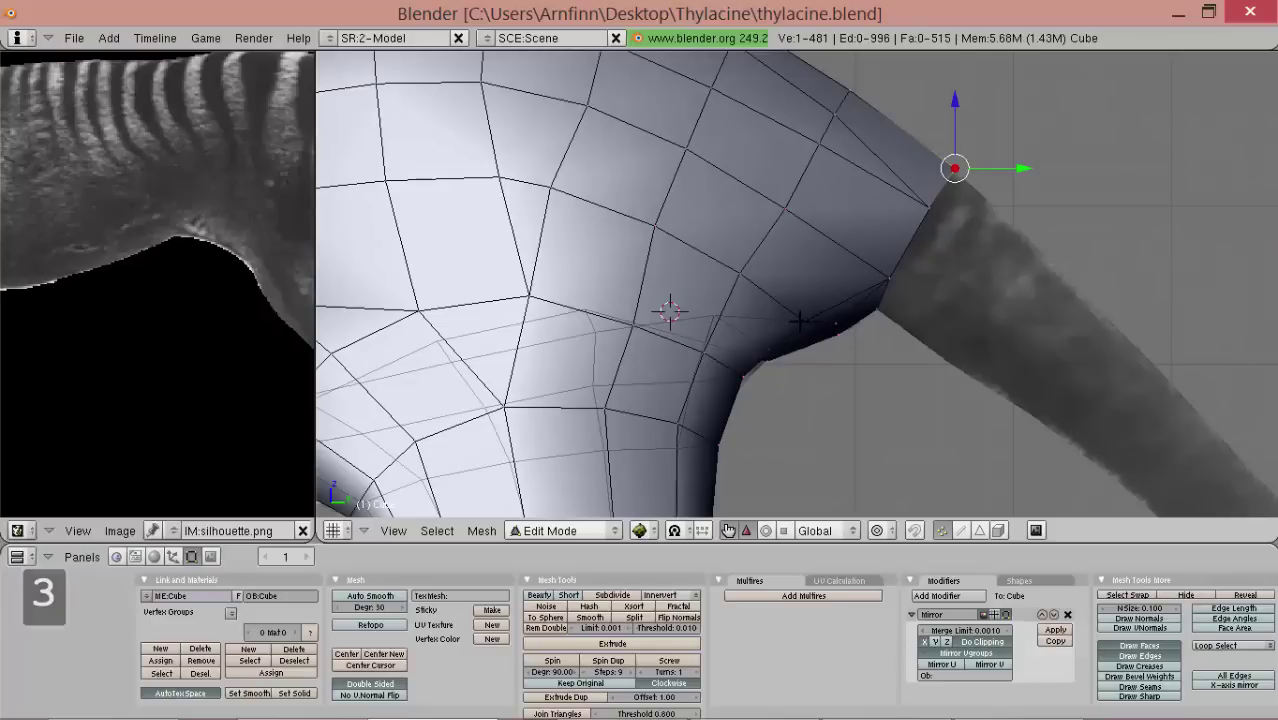
left_click(824, 391)
scroll(824, 391, "down", 3)
scroll(827, 391, "up", 4)
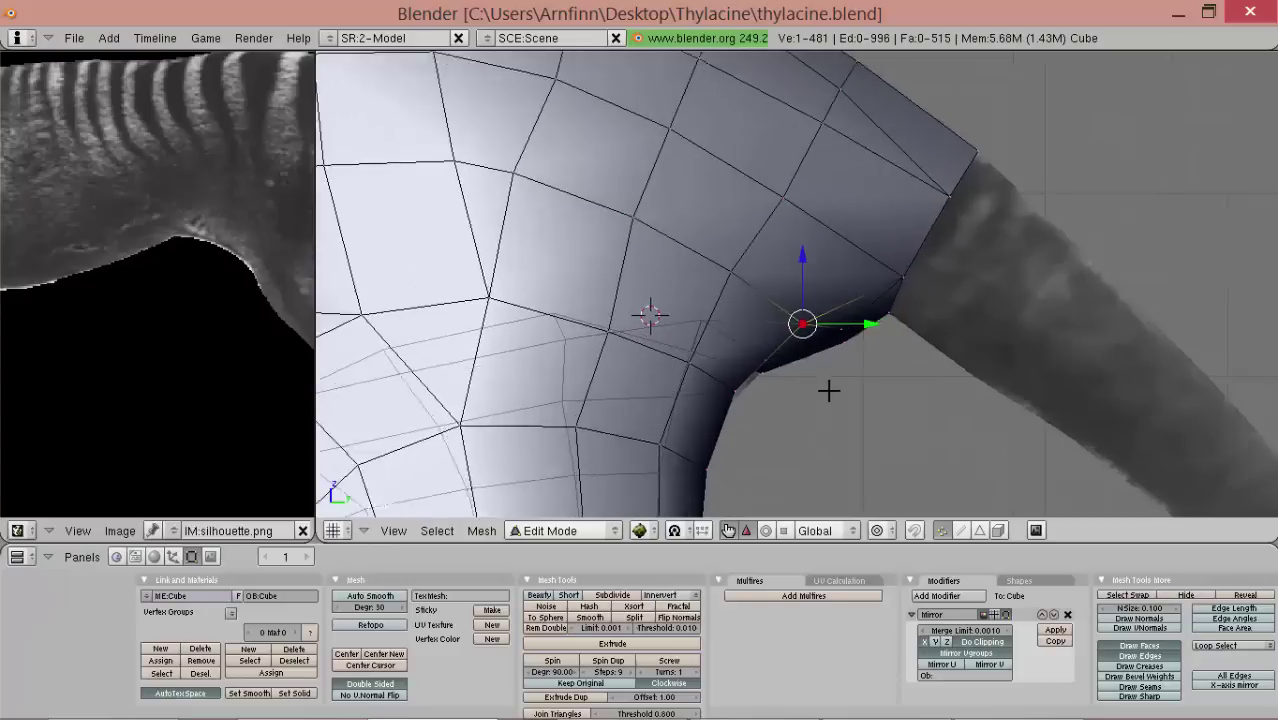
- Lower an inner-thigh vertex by about 0.009 in the side view
middle_click_drag(828, 391, 744, 338)
scroll(975, 280, "down", 3)
key("KP_3")
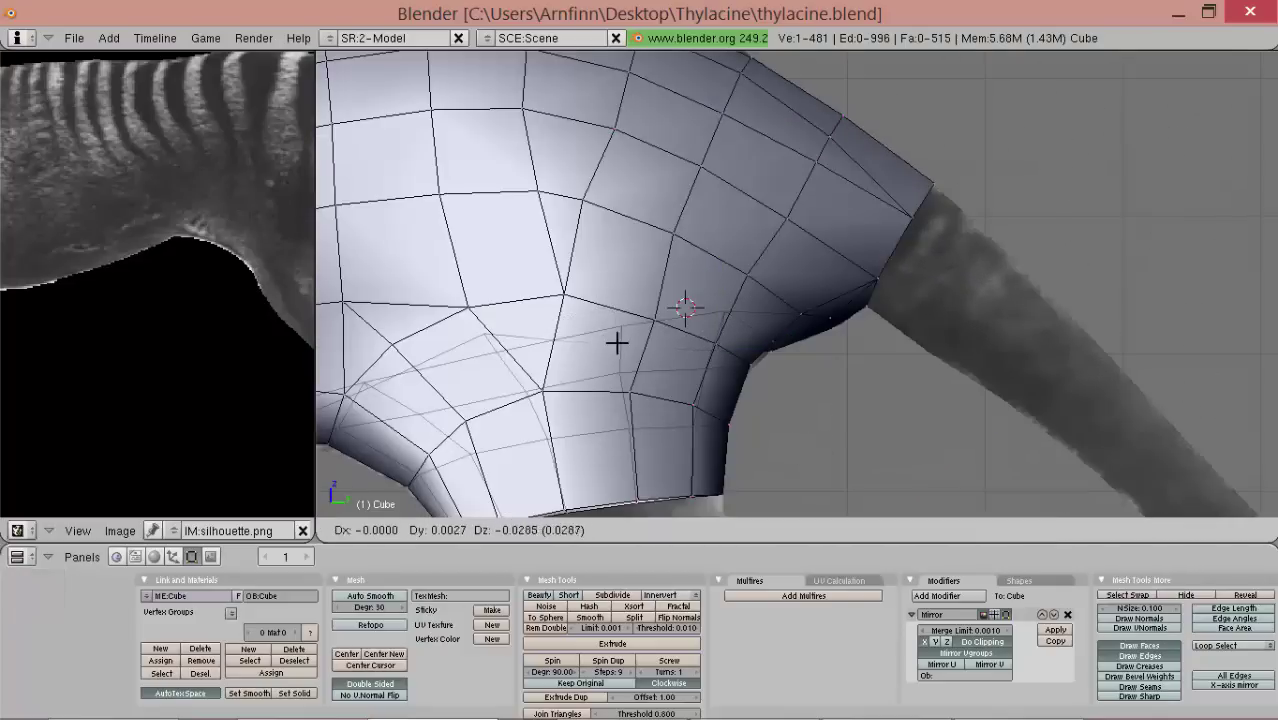
middle_click_drag(614, 349, 755, 305, "shift")
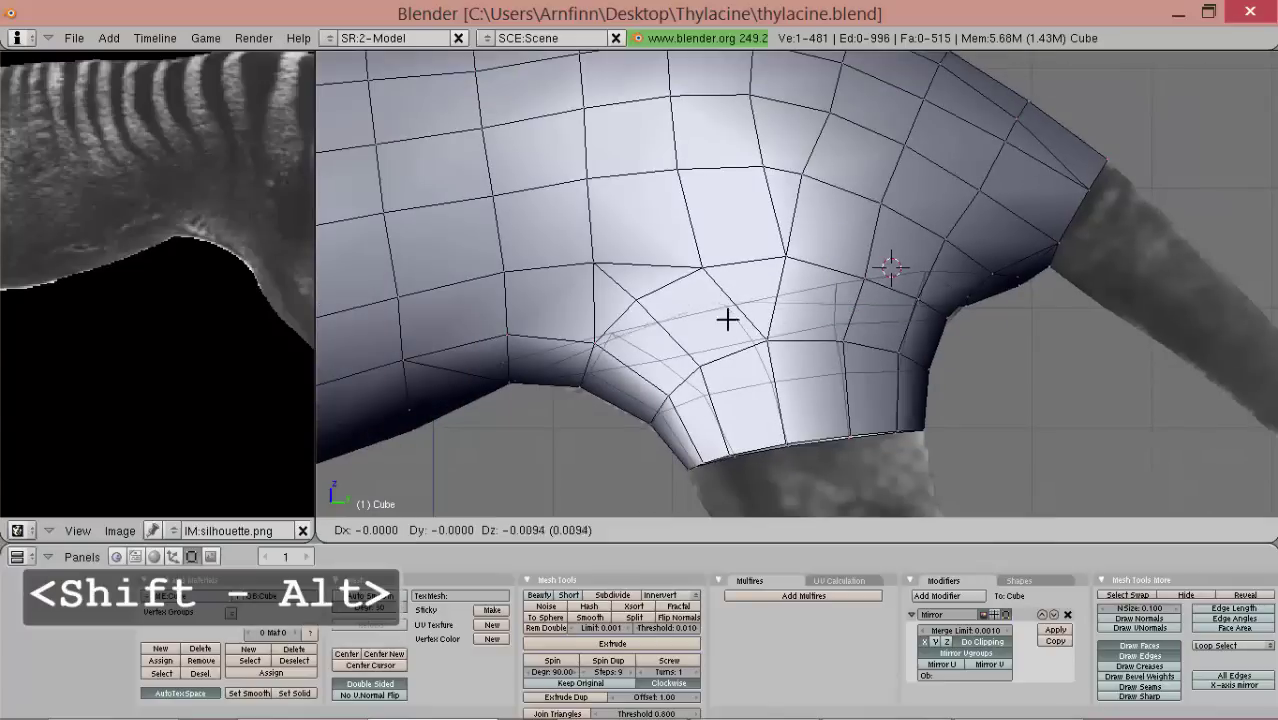
left_click(730, 320)
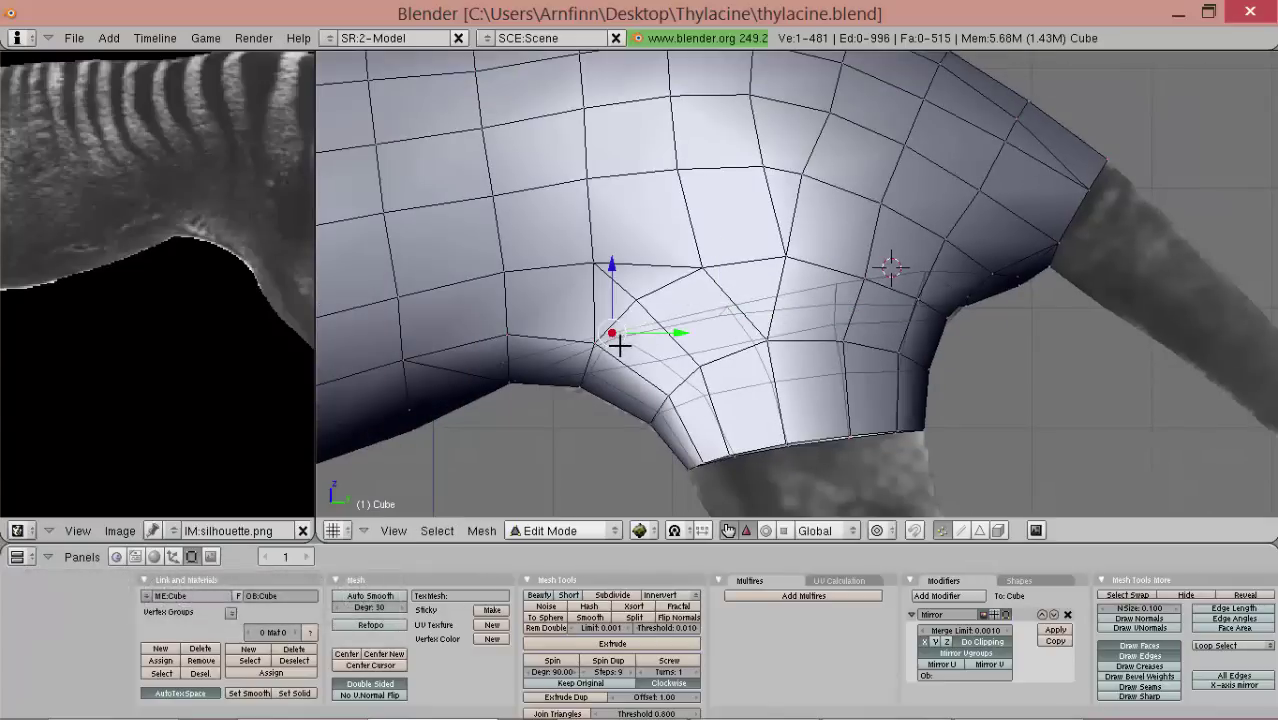
- Move a vertex on the inner side of the thigh to even out the spacing along the groin strip
middle_click_drag(837, 365, 870, 283)
right_click(946, 259, "shift")
middle_click_drag(946, 259, 896, 416)
right_click(716, 297, "shift")
key("g")
left_click(807, 377)
- Collapse two neighbouring vertex pairs along the seam between groin strip and inner thigh by scaling each pair to 0
middle_click_drag(807, 377, 904, 260)
key("s")
key("0")
key("Return")
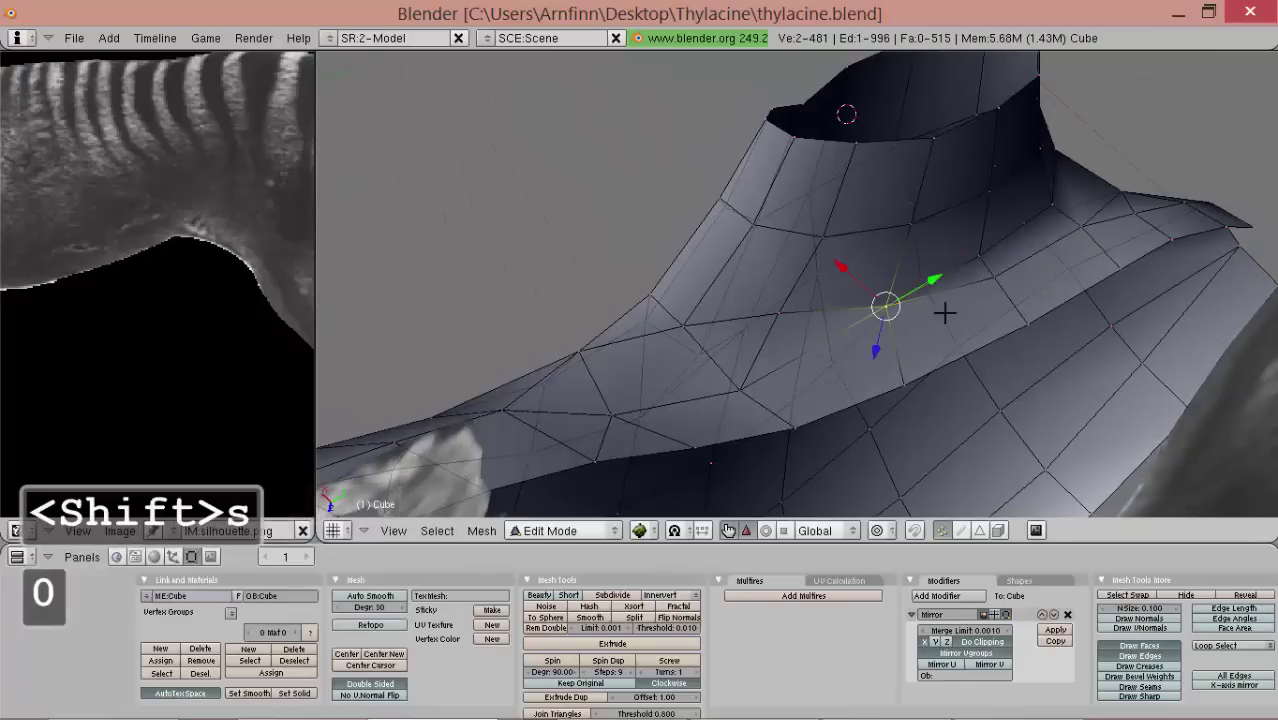
middle_click_drag(927, 314, 1001, 287)
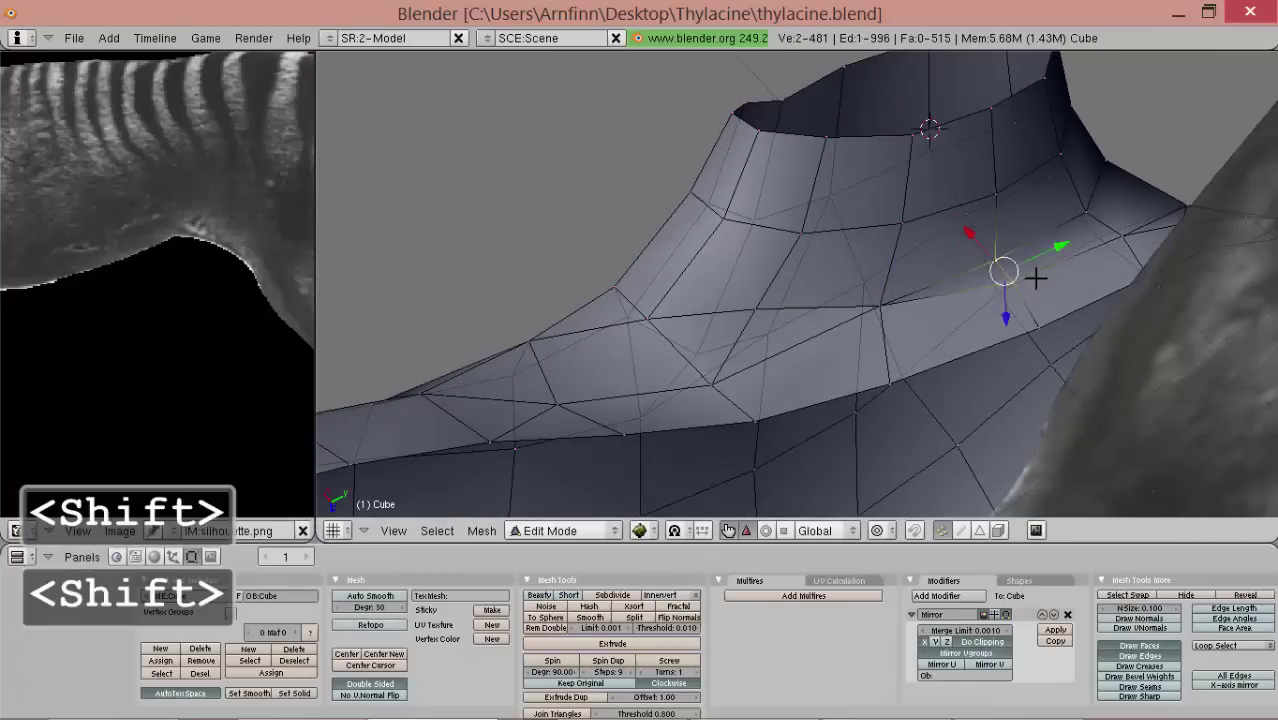
key("s")
key("0")
key("Return")
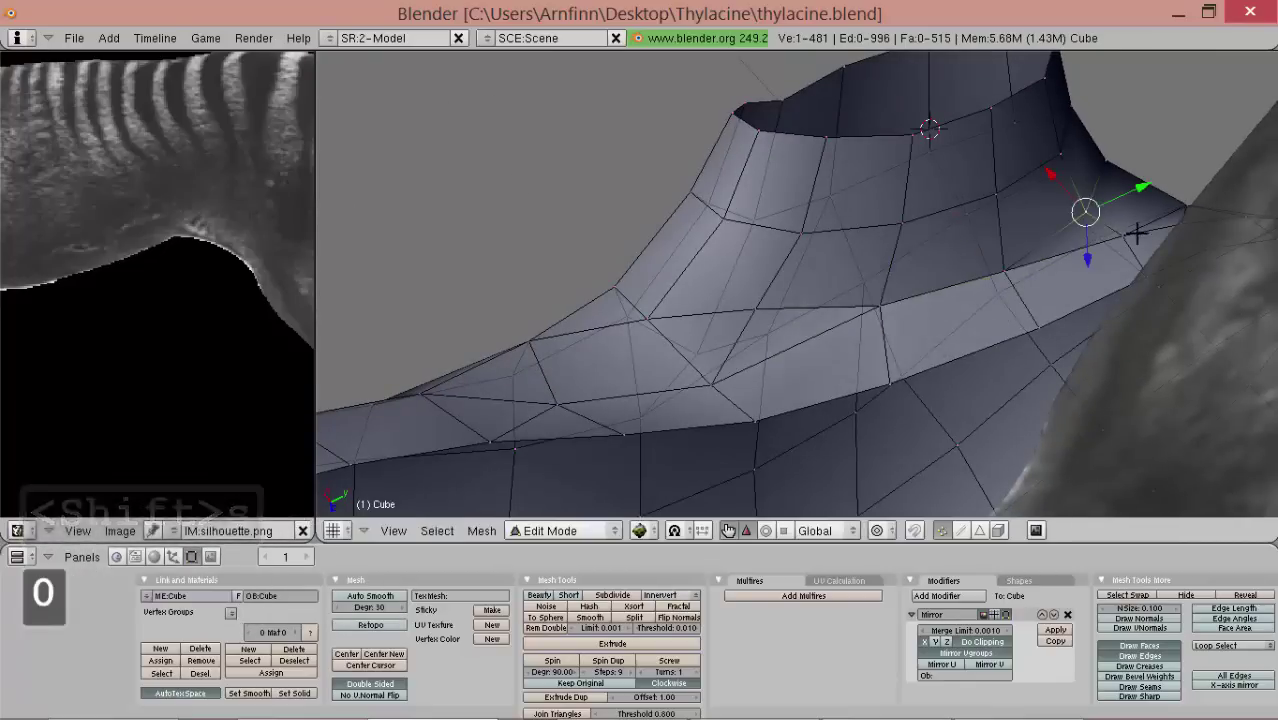
right_click(1135, 233, "shift")
middle_click_drag(1137, 233, 819, 379)
middle_click_drag(922, 371, 759, 339, "shift")
key("s")
right_click(1021, 357)
- Select the entire mesh and remove its doubled vertices
key("a")
key("a")
scroll(622, 320, "down", 5)
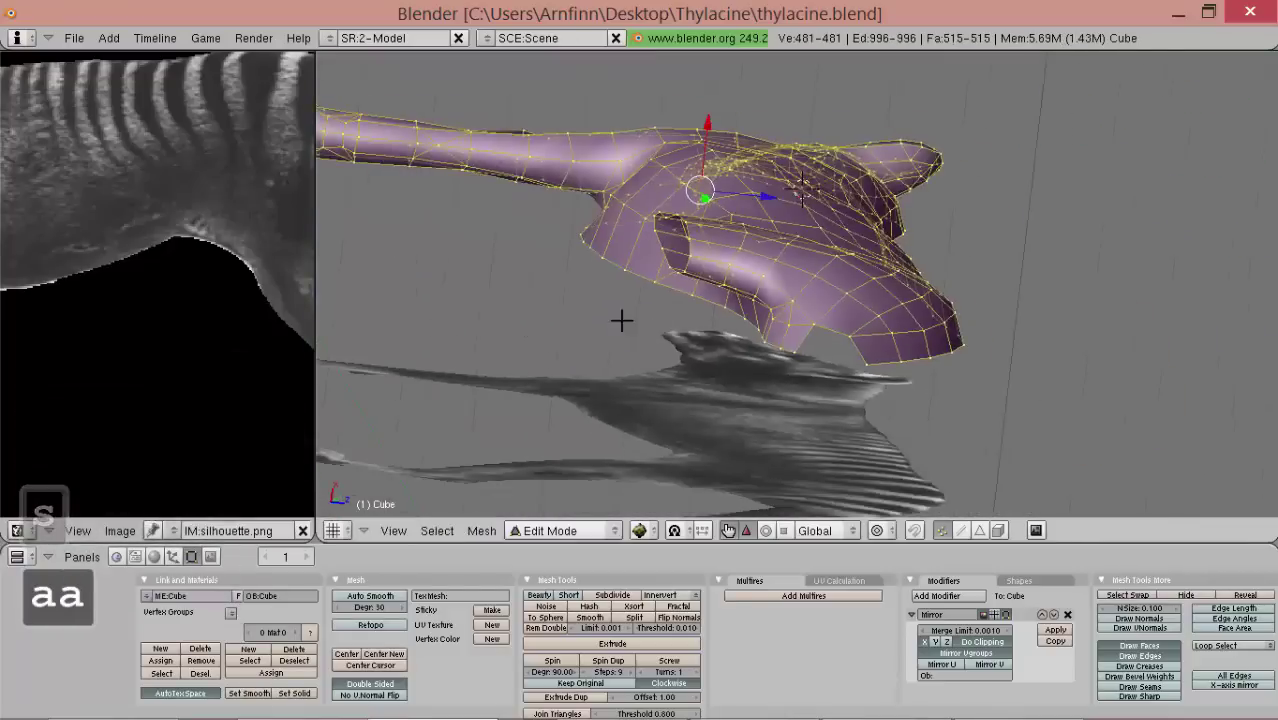
middle_click_drag(622, 320, 480, 462)
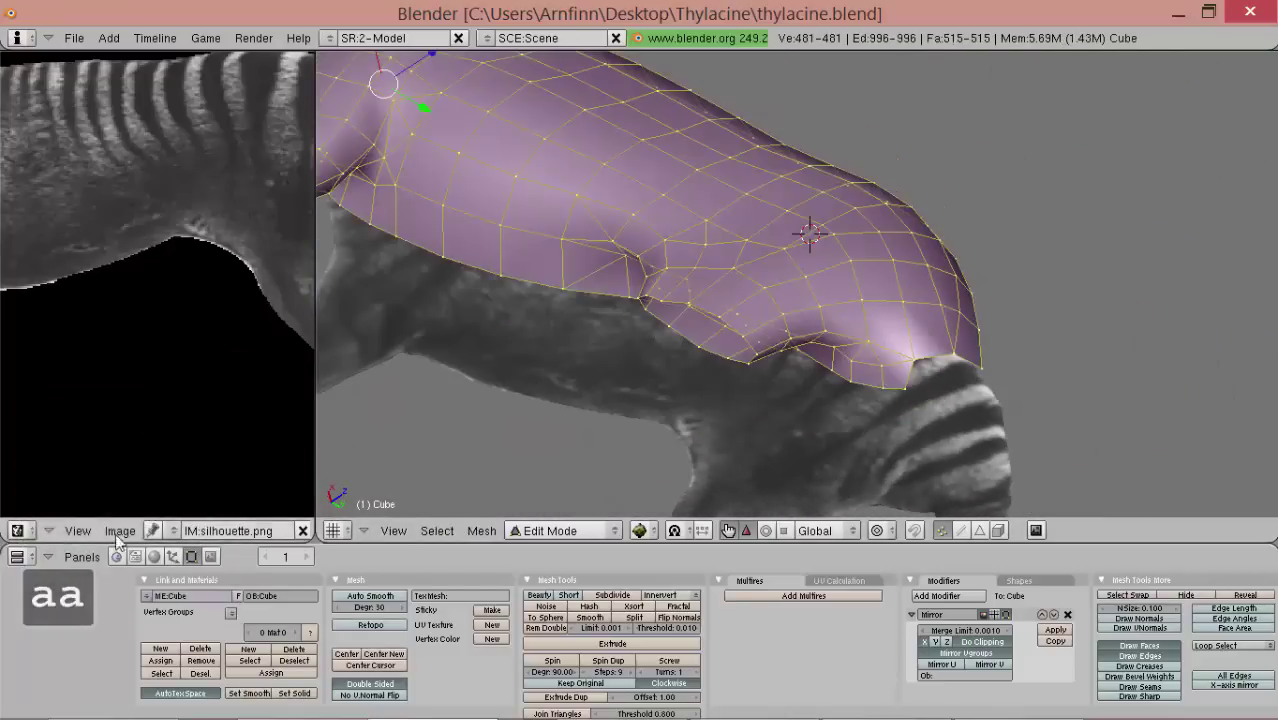
left_click(548, 627)
key("u")
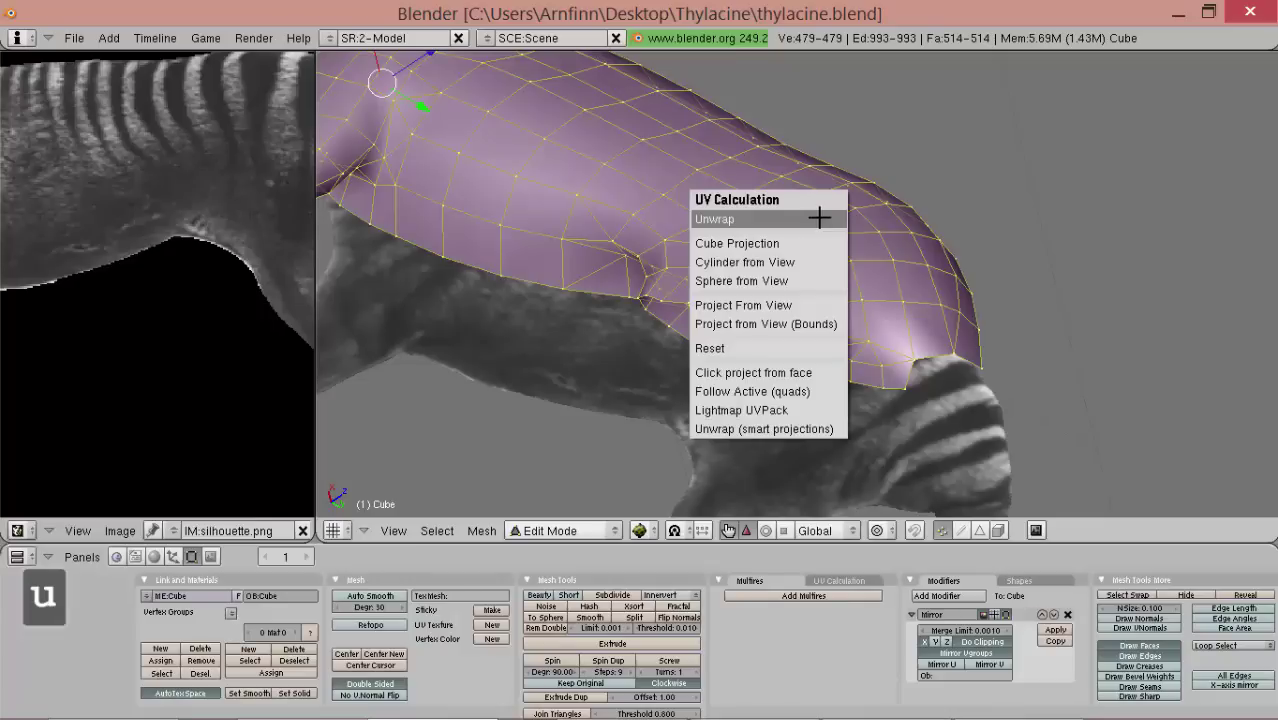
left_click(841, 213)
- Enable the Mirror modifier's viewport display, check the body in object mode, and return to mesh editing in side view
key("Tab")
middle_click_drag(622, 302, 826, 525)
left_click(804, 615)
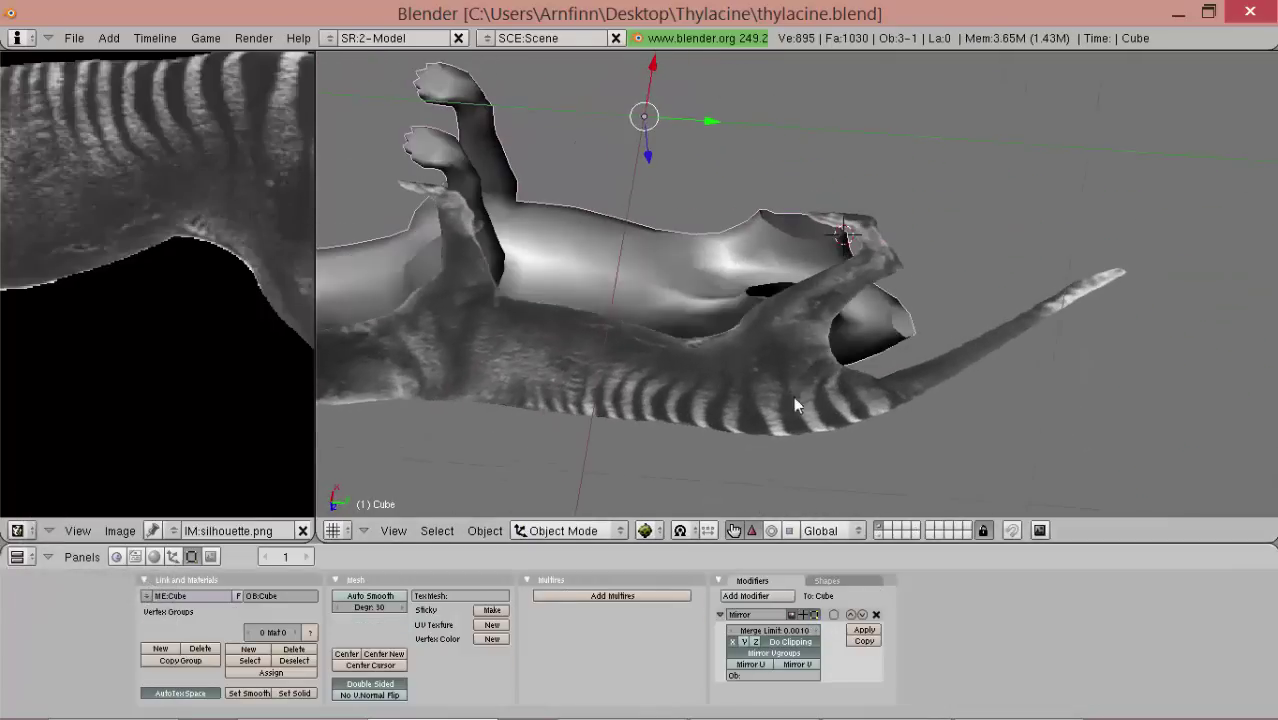
middle_click_drag(777, 380, 706, 286)
key("Tab")
key("Tab")
key("KP_3")
key("Tab")
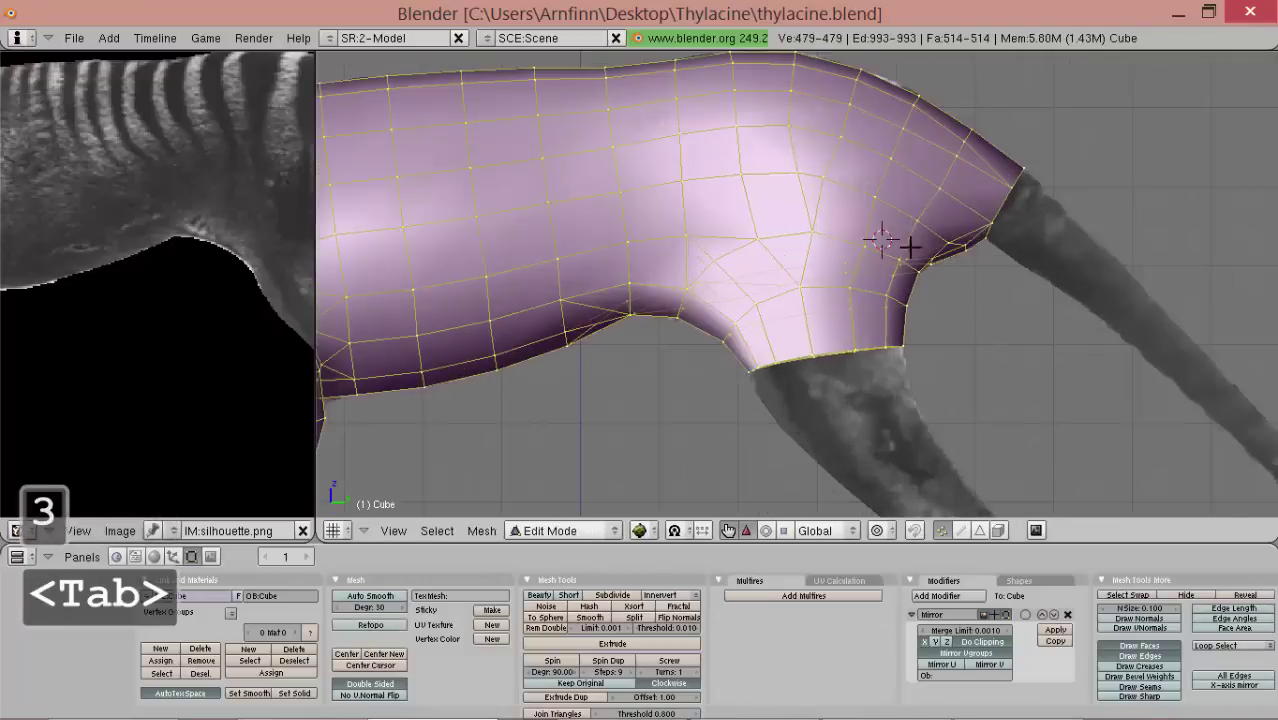
- Rotate, scale and move the outer edge of the tail opening to give the opening an even hexagonal shape
scroll(683, 290, "up", 2)
scroll(684, 289, "up", 2)
right_click(657, 254)
right_click(673, 224, "shift")
middle_click_drag(734, 241, 825, 264, "shift")
scroll(840, 290, "up", 2)
middle_click_drag(858, 320, 770, 271)
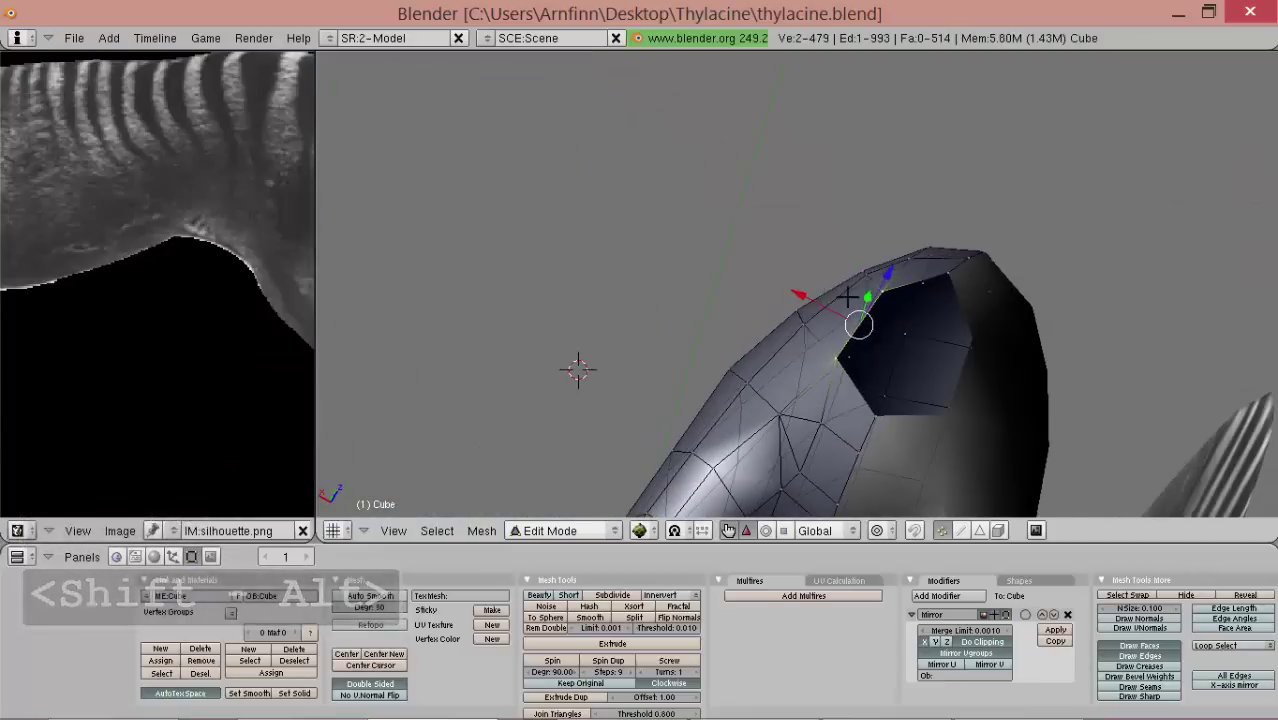
key("r")
left_click(972, 342)
middle_click_drag(972, 342, 961, 370)
key("s")
key("g")
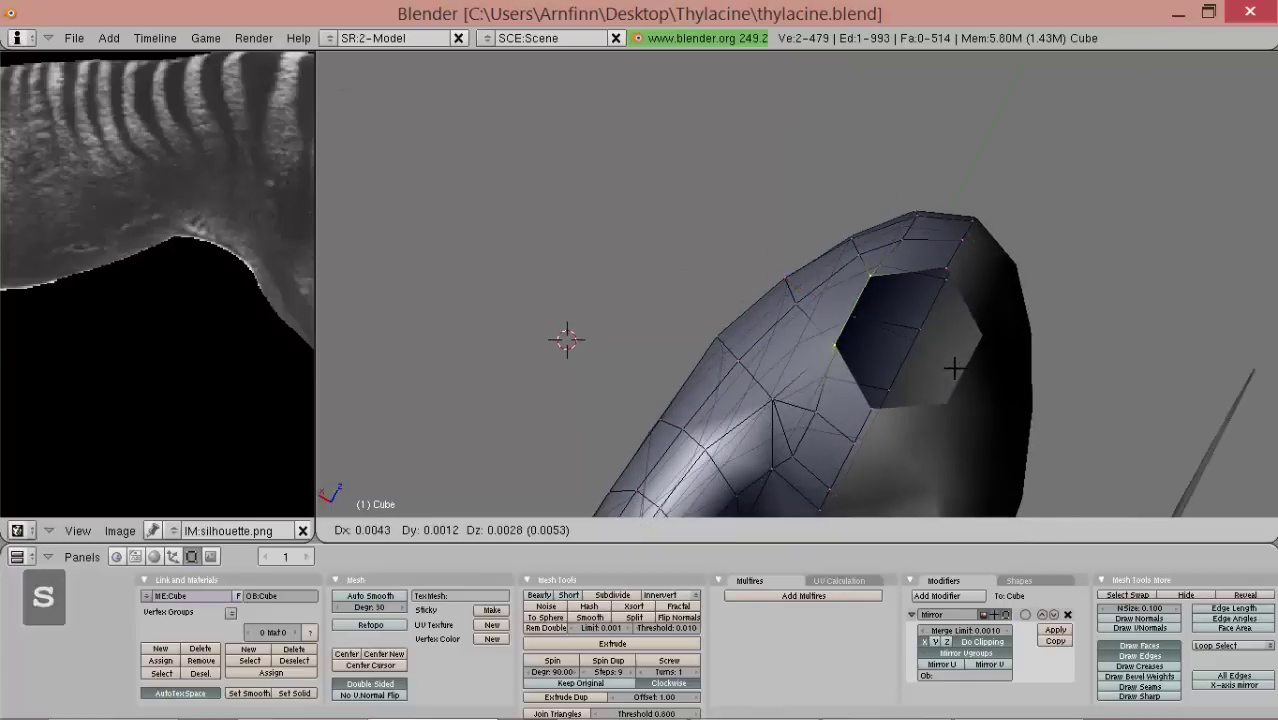
left_click(953, 367)
- Select the tail opening's four border vertices, extrude them along the reference tail, and scale the new end loop
middle_click_drag(767, 363, 978, 380)
scroll(764, 279, "down", 2)
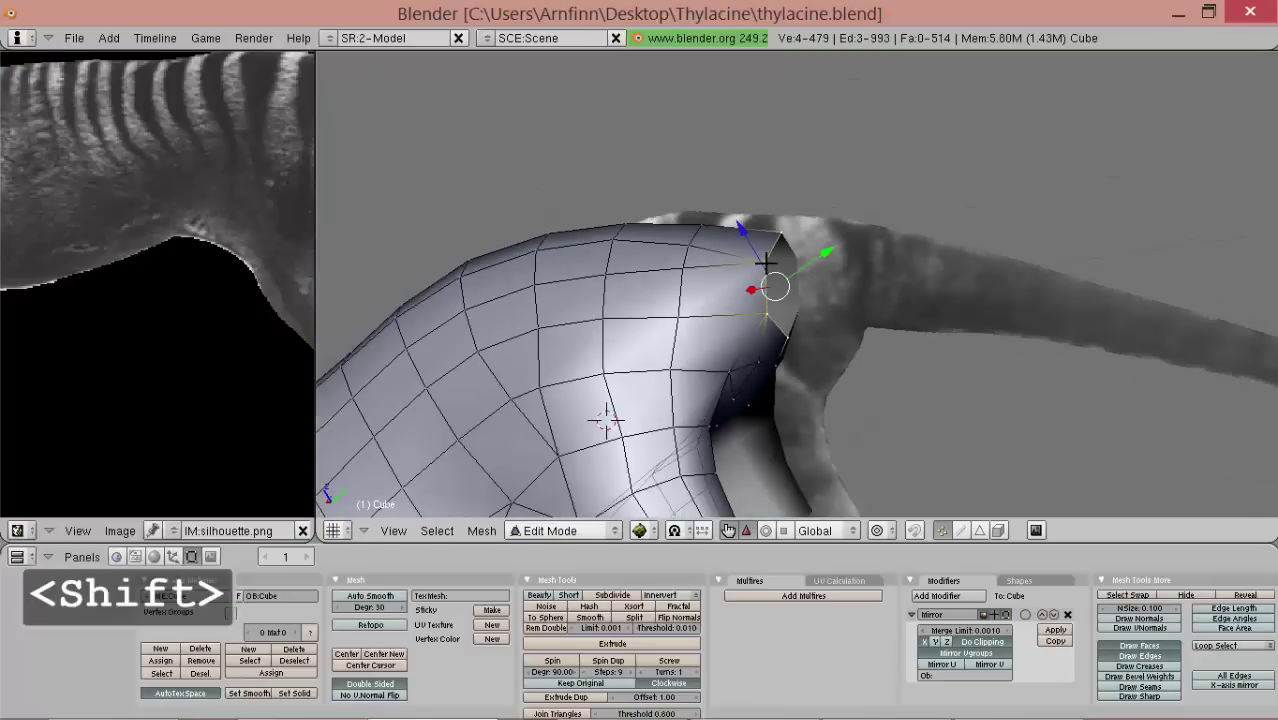
key("KP_3")
key("e")
left_click(893, 345)
key("s")
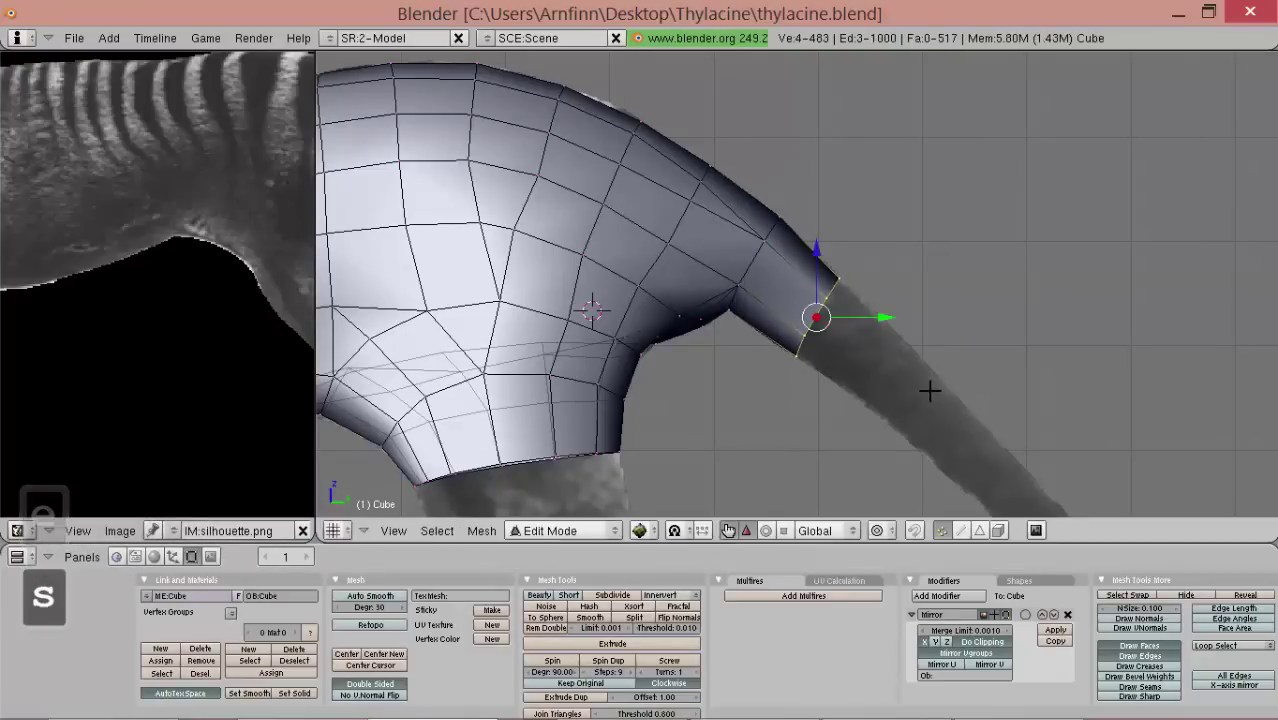
- Move and resize the first tail segment's end loop to match the reference outline
key("g")
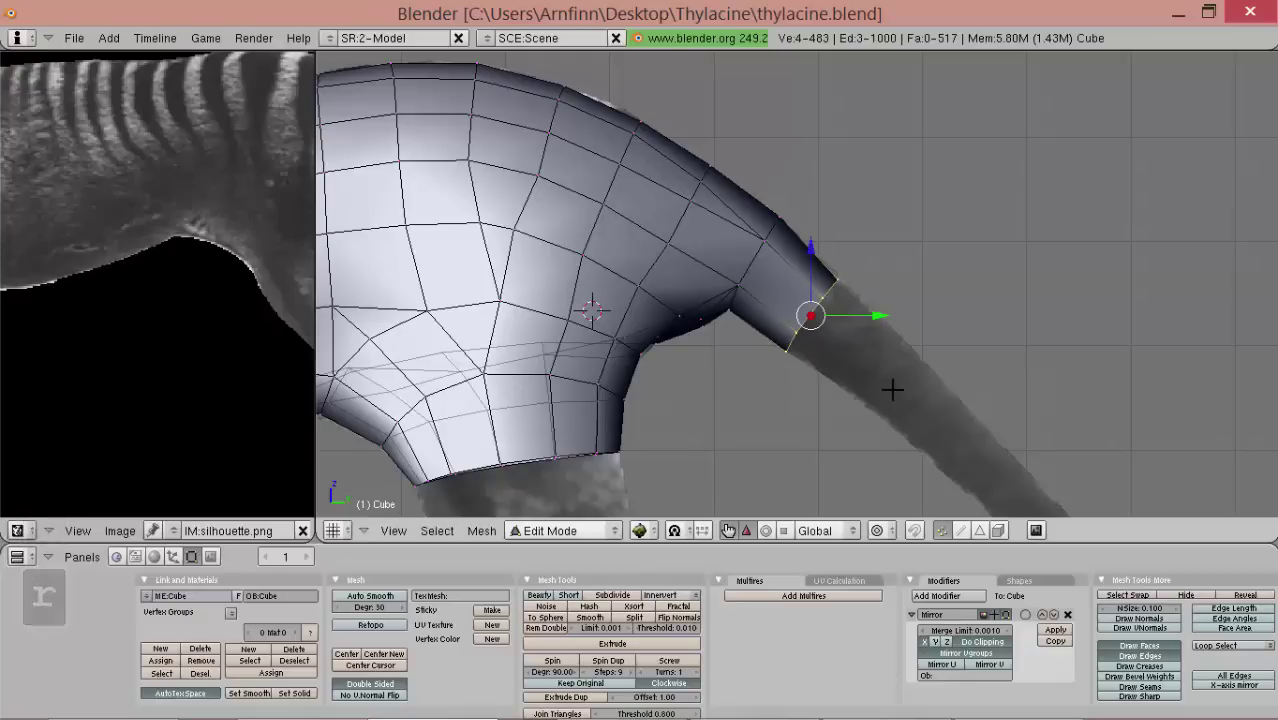
left_click_drag(890, 390, 833, 369, "alt+shift")
key("s")
key("g")
left_click(753, 382)
key("s")
left_click(754, 385)
- Extrude a second tail segment along the reference and scale its end loop to the tail's width
key("alt+e")
left_click(881, 405)
key("s")
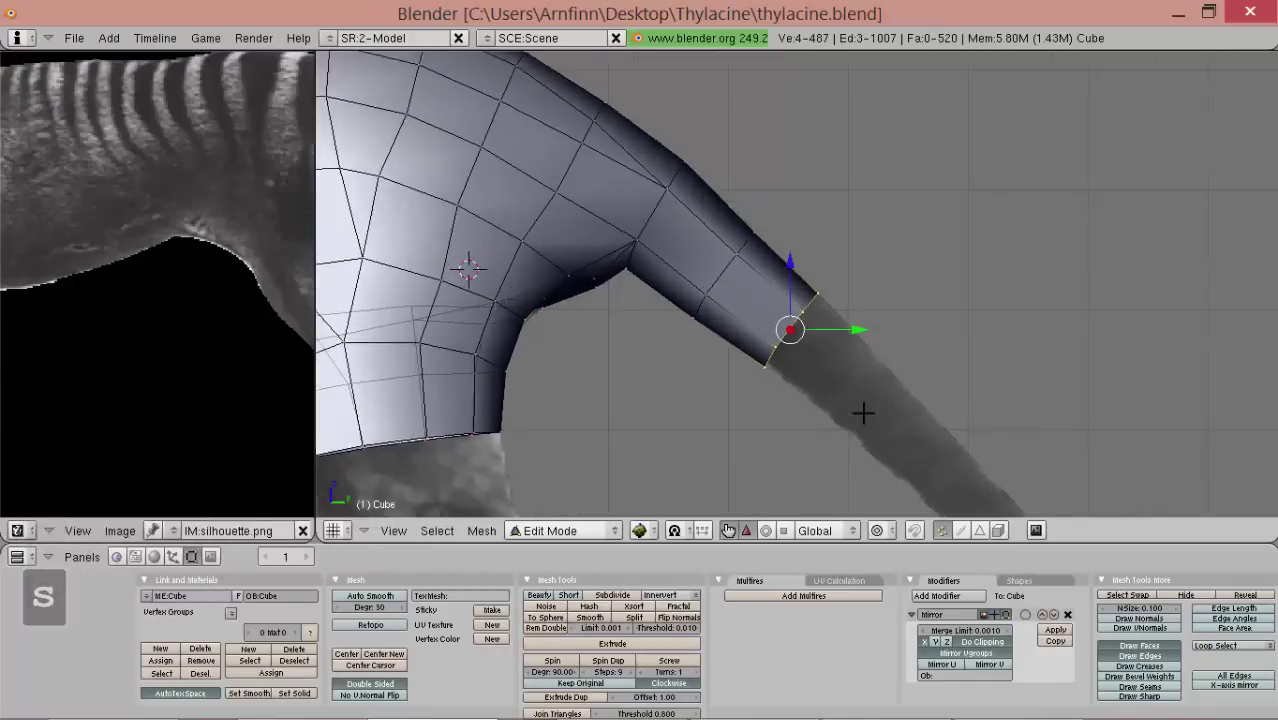
left_click_drag(856, 408, 777, 350, "alt+shift")
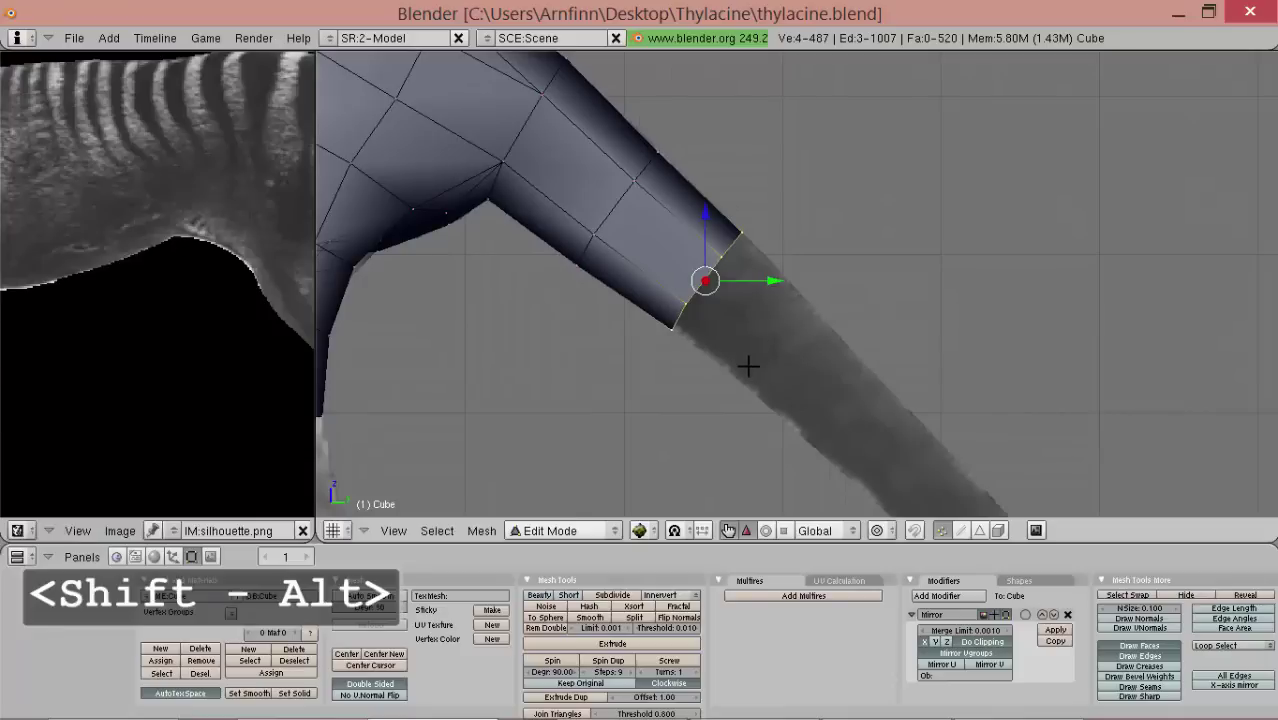
- Extrude and scale a third tail segment, and check its form from behind in perspective
key("e")
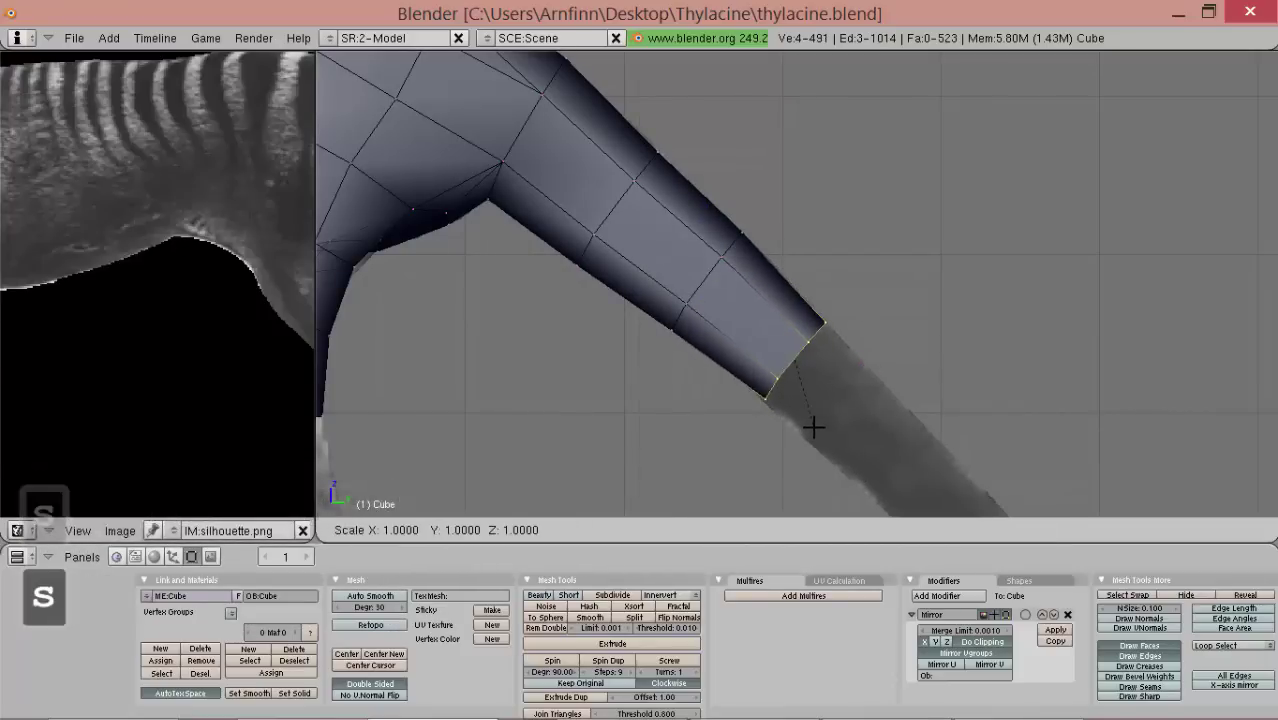
left_click_drag(825, 429, 738, 287, "alt+shift")
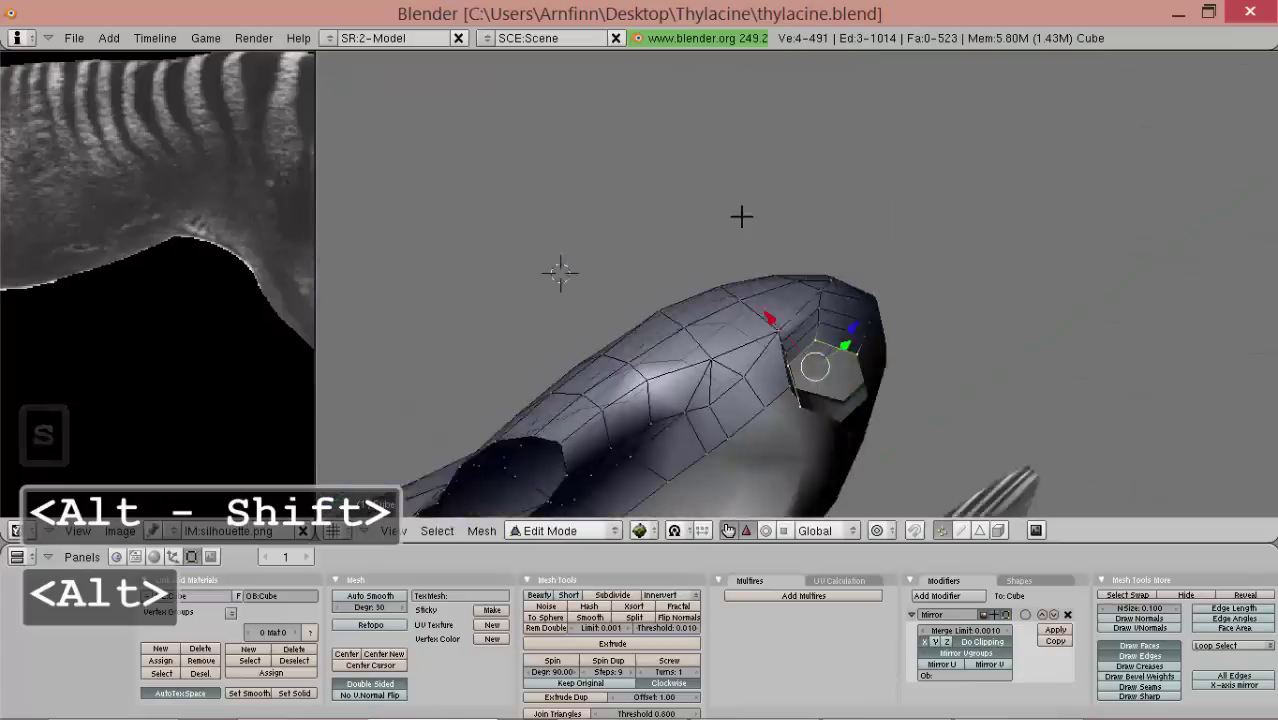
middle_click_drag(729, 207, 785, 302)
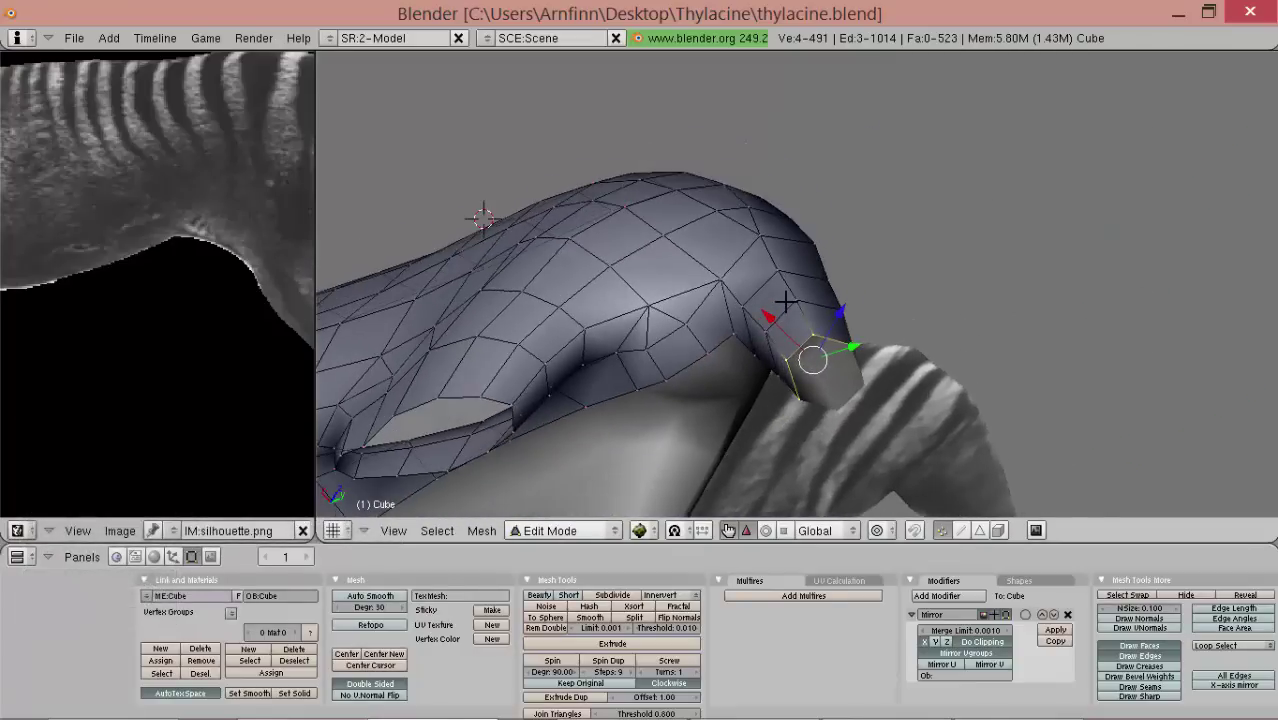
- In side view, extrude a fourth tail segment and rotate and scale its end loop to follow the reference
key("KP_3")
left_click(788, 354)
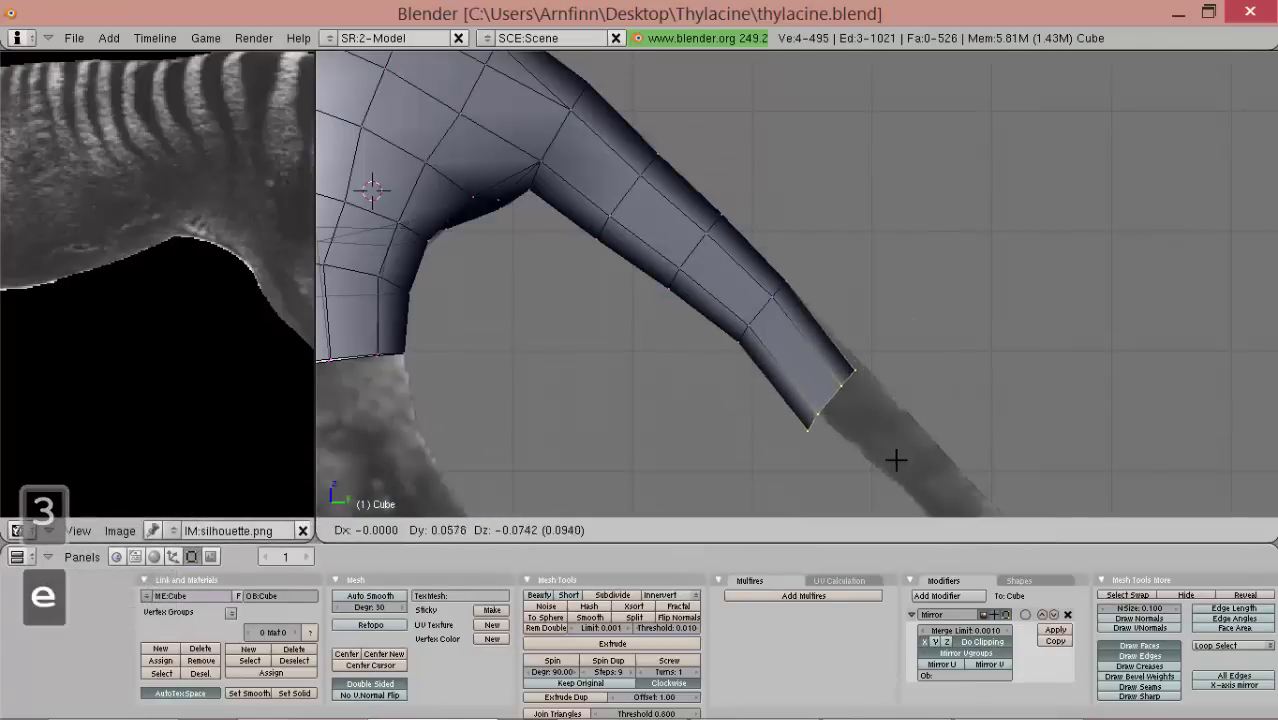
left_click(888, 440)
key("r")
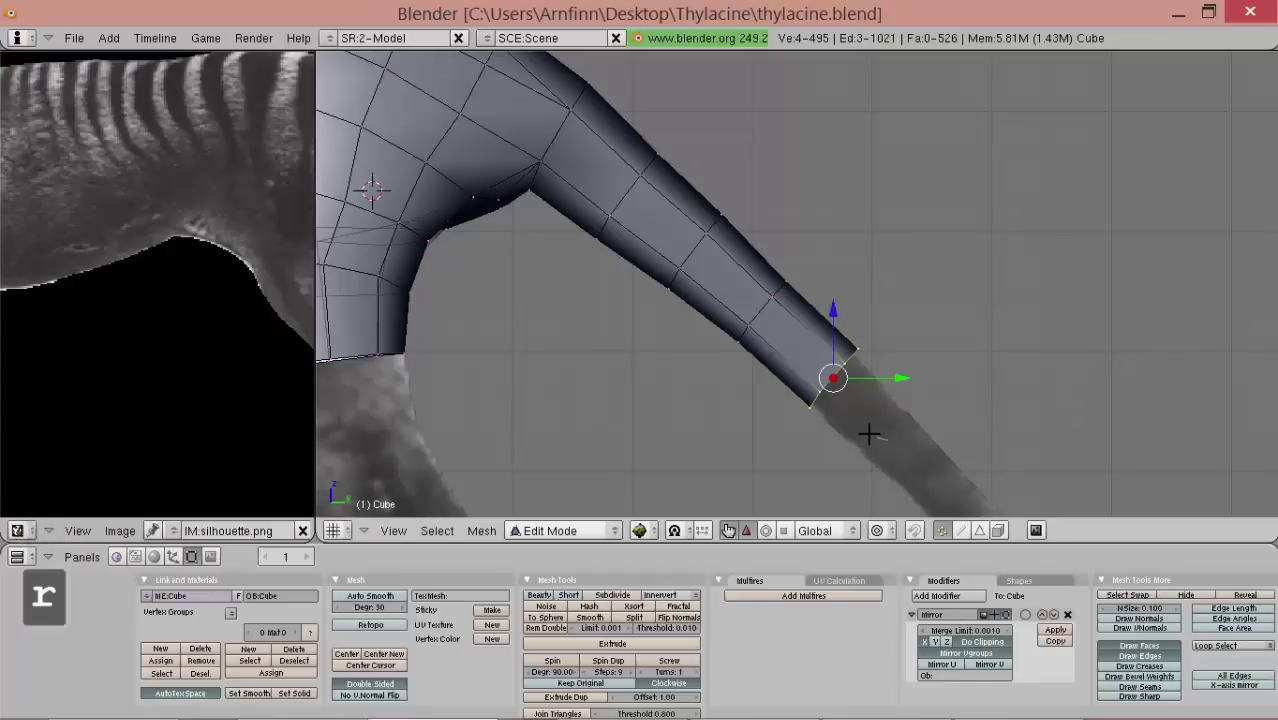
scroll(888, 444, "down", 1)
key("s")
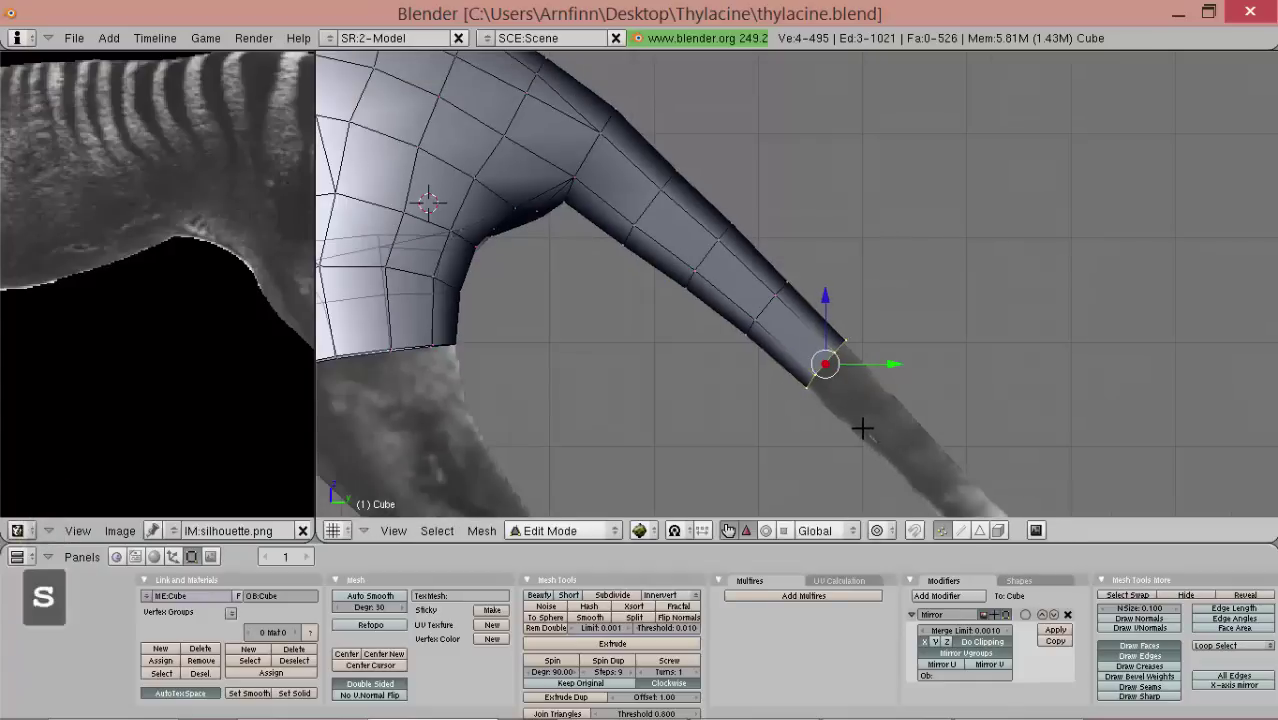
left_click_drag(875, 439, 808, 309, "alt+shift")
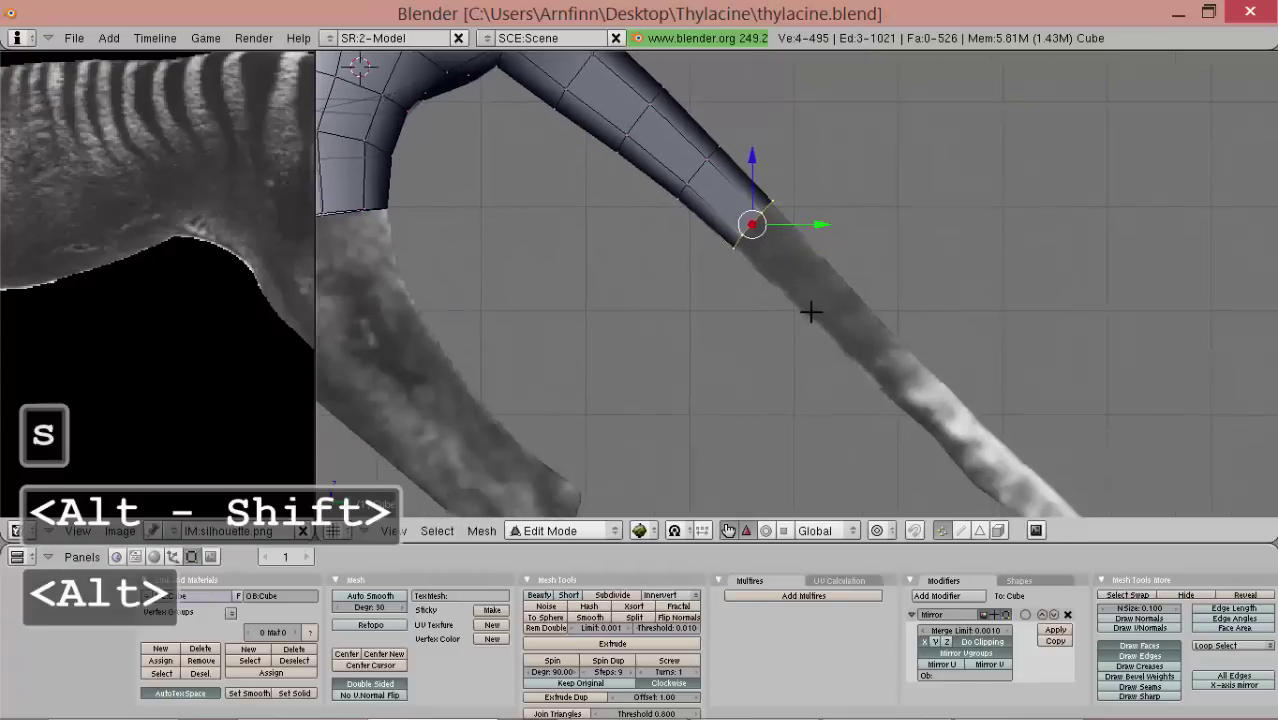
scroll(811, 316, "up", 1)
key("s")
left_click(811, 319)
- Extrude a fifth tail segment, narrowing and rotating its end loop to fit the reference outline
key("e")
left_click(811, 318)
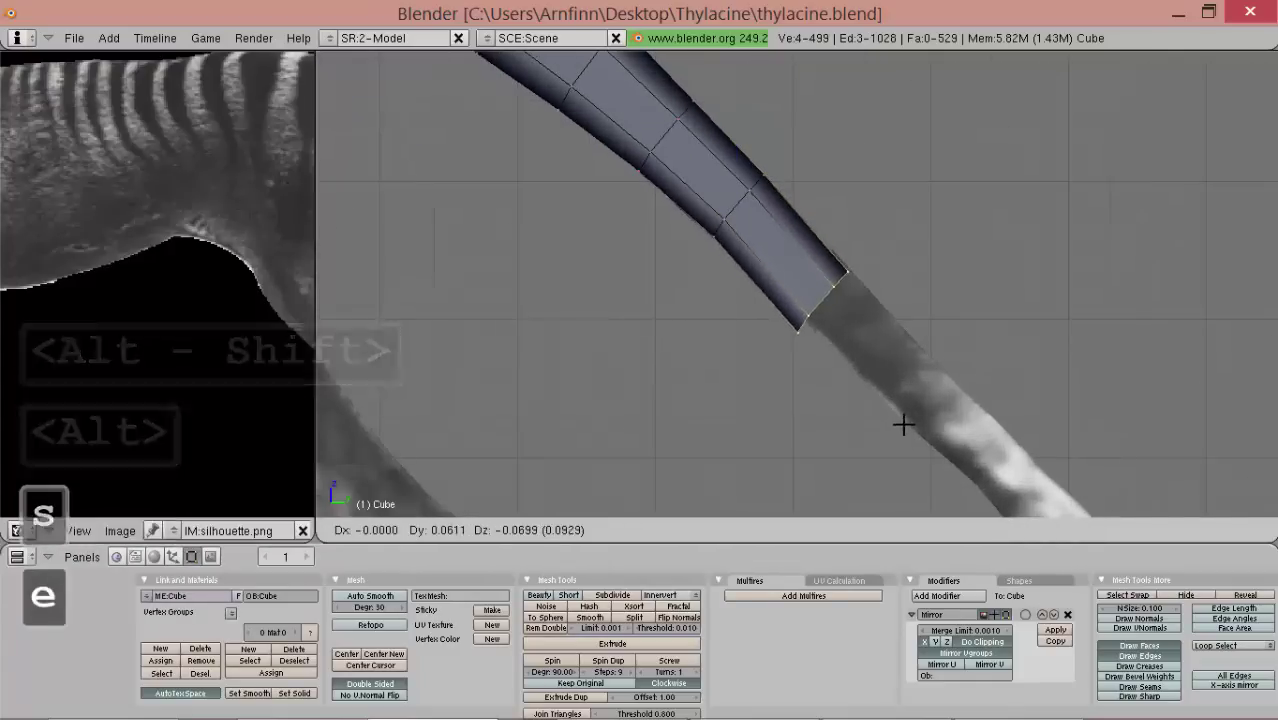
left_click(901, 410)
key("s")
left_click(885, 399)
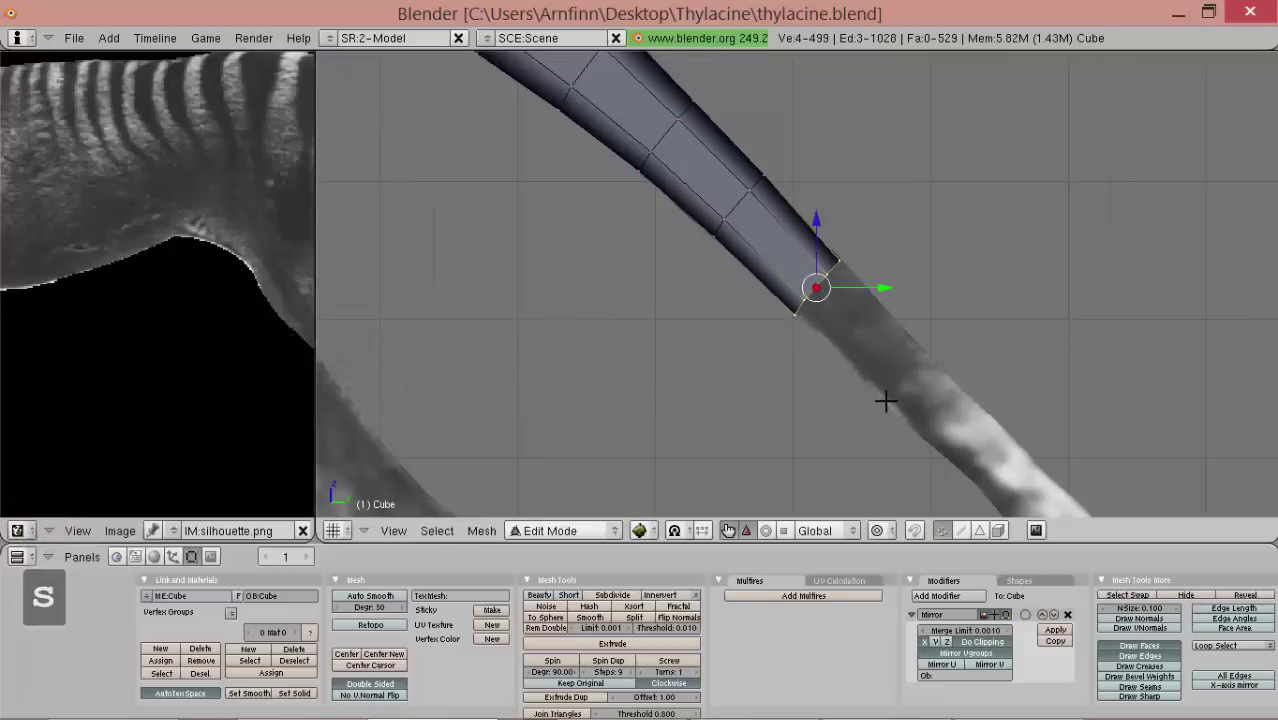
key("r")
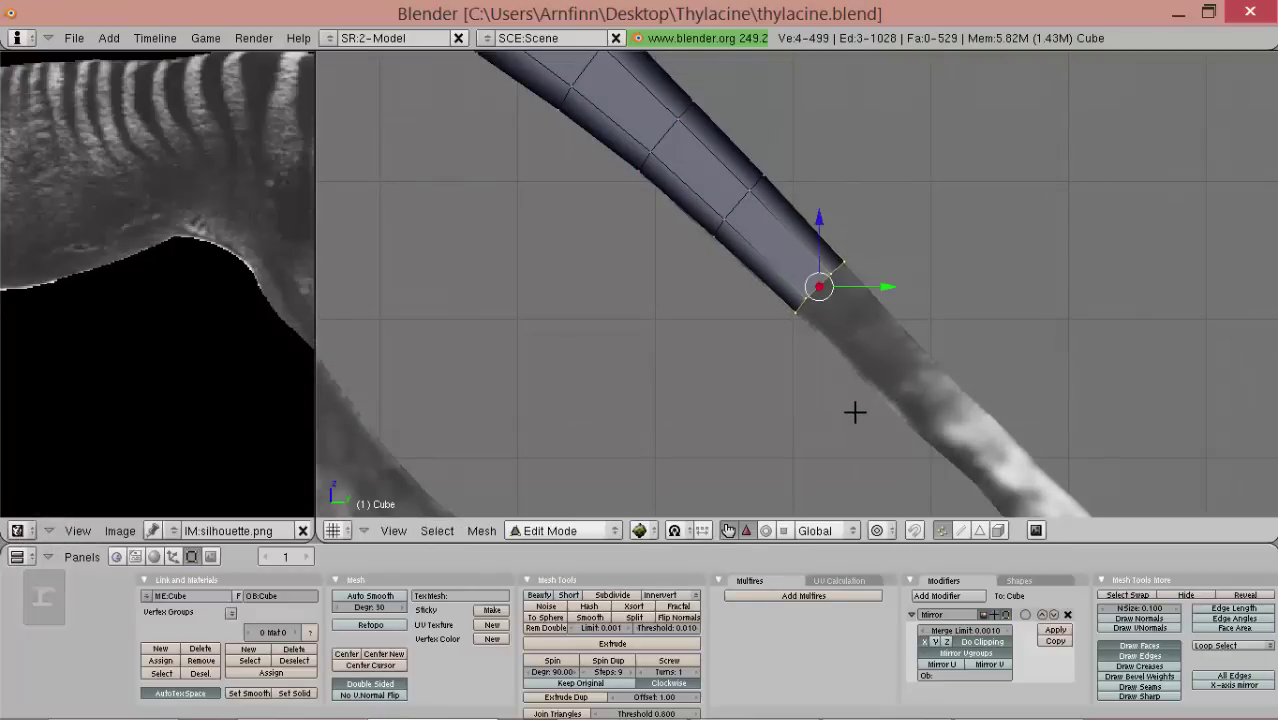
- Select the second-to-last tail loop, grow the selection to neighbouring loops, and nudge these segments into line with the reference
scroll(855, 411, "down", 3)
scroll(855, 411, "up", 2)
scroll(862, 412, "up", 3)
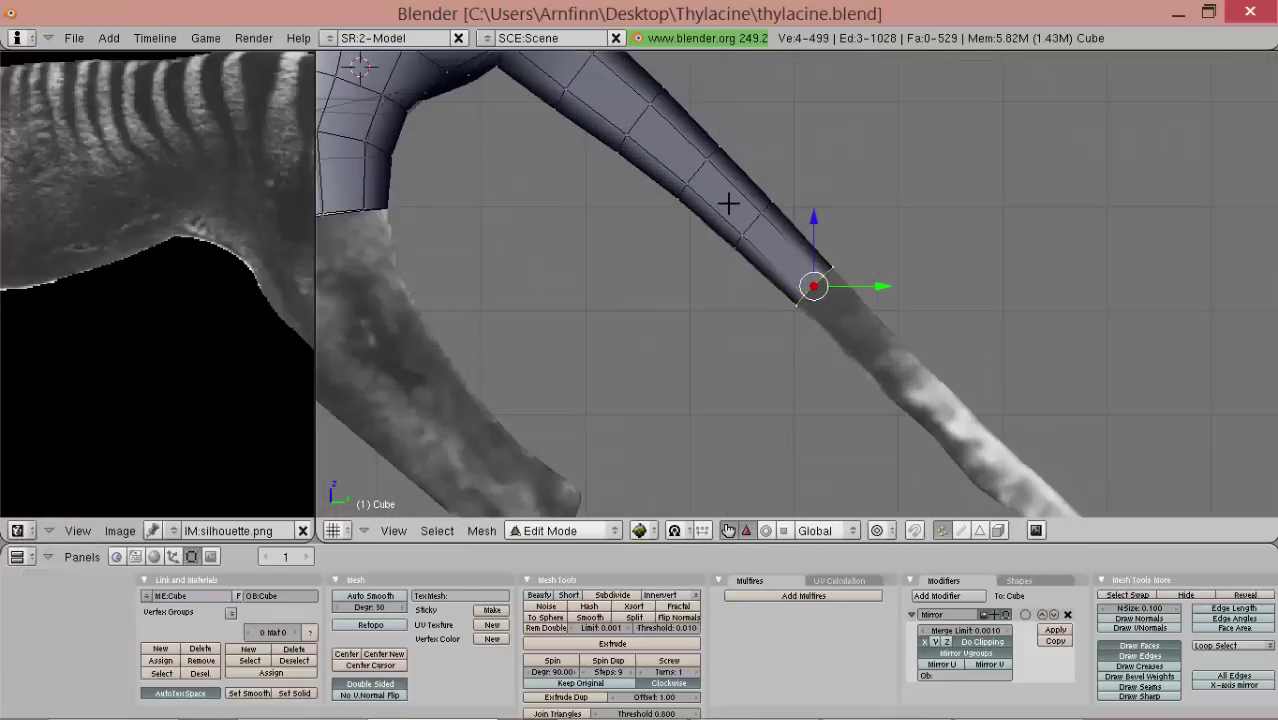
mouse_move(728, 272)
left_mouse_down("ctrl")
mouse_move(768, 310)
mouse_move(780, 358)
left_mouse_up("ctrl")
left_click(783, 361)
scroll(716, 188, "down", 3)
scroll(835, 168, "up", 3)
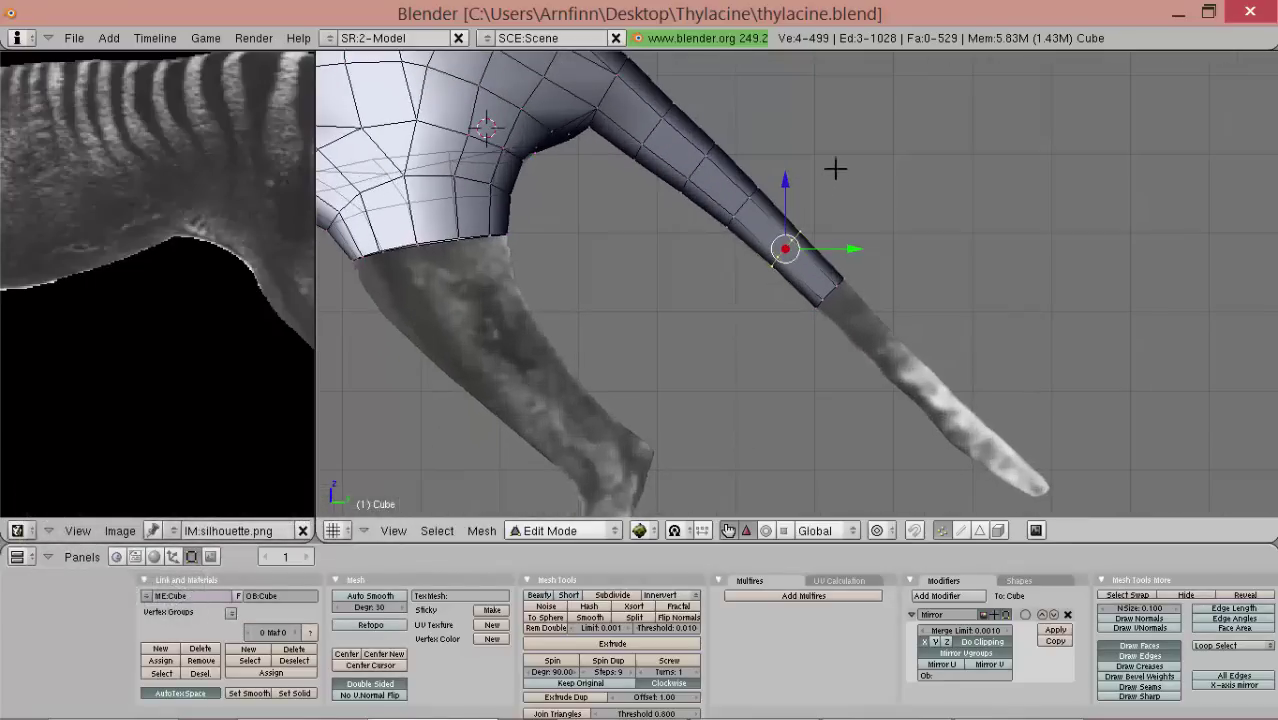
key("ctrl+KP_Add")
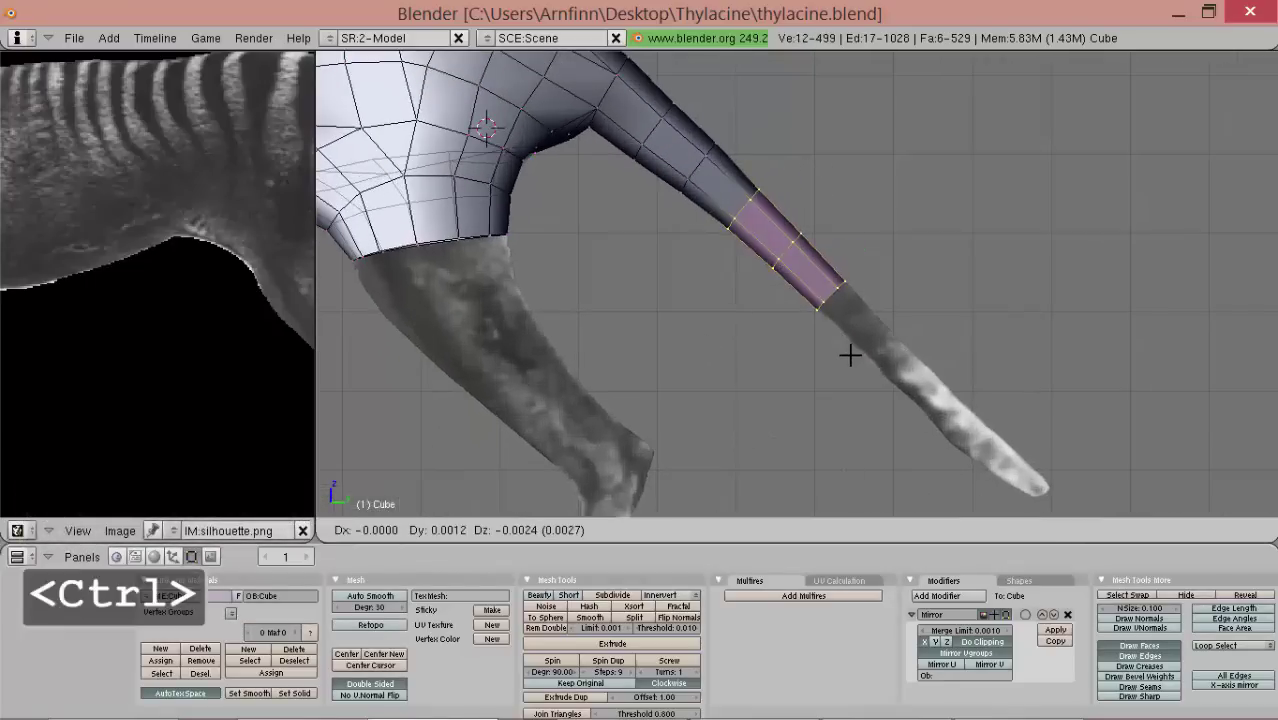
left_click(853, 356)
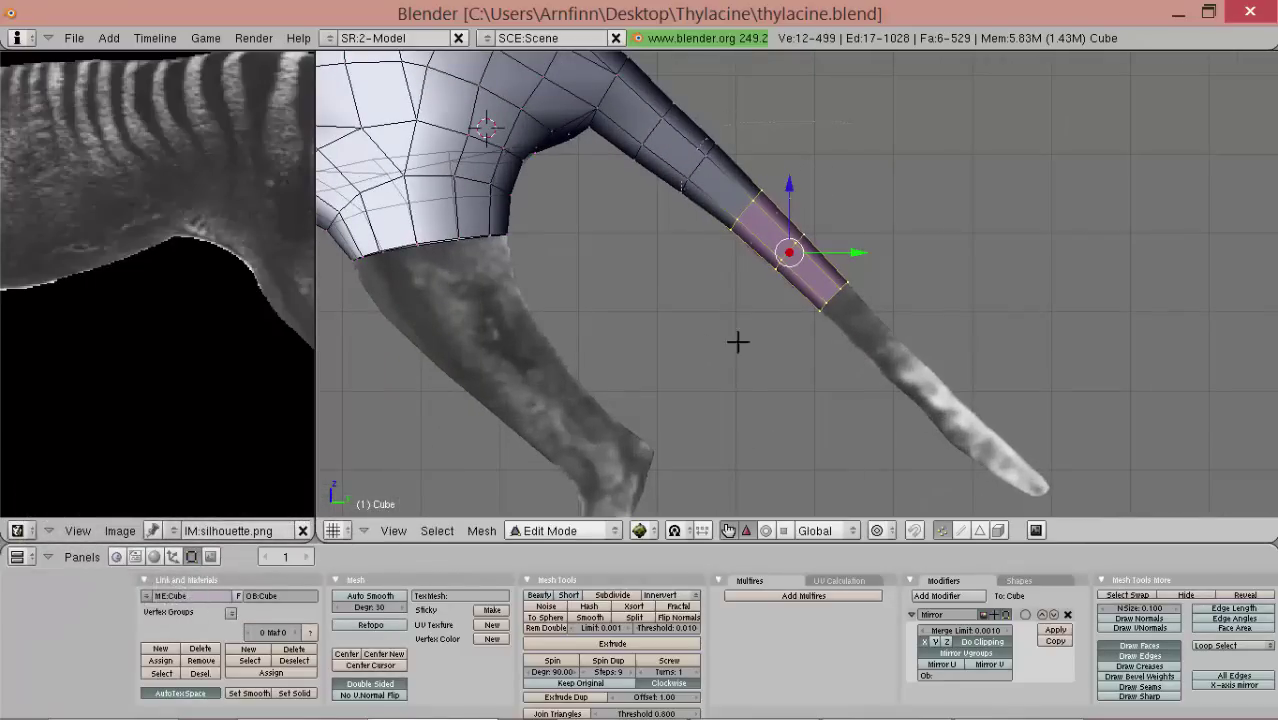
key("ctrl+KP_Add")
key("g")
key("g")
right_click(825, 310)
- Select the tail's end loop, extrude a sixth segment toward the light tail tip, and scale it
mouse_move(890, 266)
left_mouse_down("ctrl")
mouse_move(765, 448)
mouse_move(888, 447)
left_mouse_up("ctrl")
left_click_drag(826, 414, 679, 382, "alt+shift")
scroll(750, 394, "up", 2)
key("e")
left_click(752, 398)
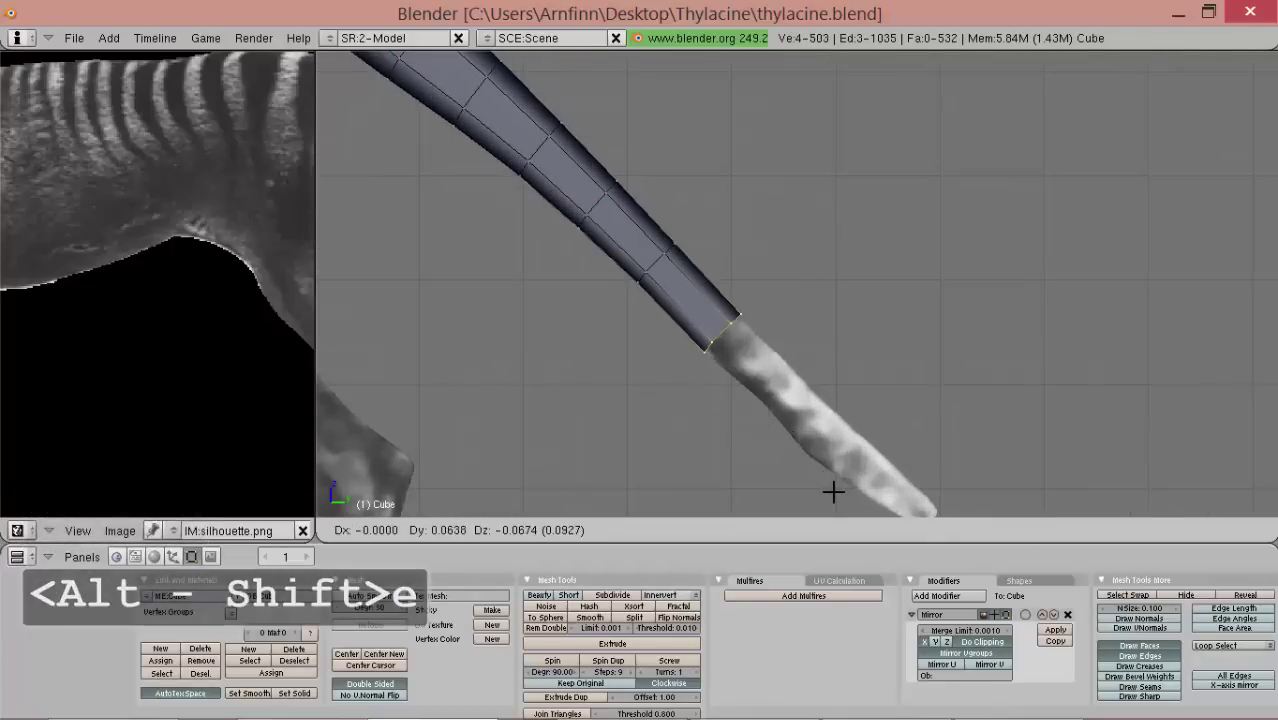
key("s")
left_click(816, 470)
- Fine-tune the scale and angle of the sixth tail segment's end loop against the reference
scroll(808, 430, "up", 1)
key("shift+alt+s")
key("s")
left_click(804, 403)
right_click_drag(790, 408, 789, 416)
key("s")
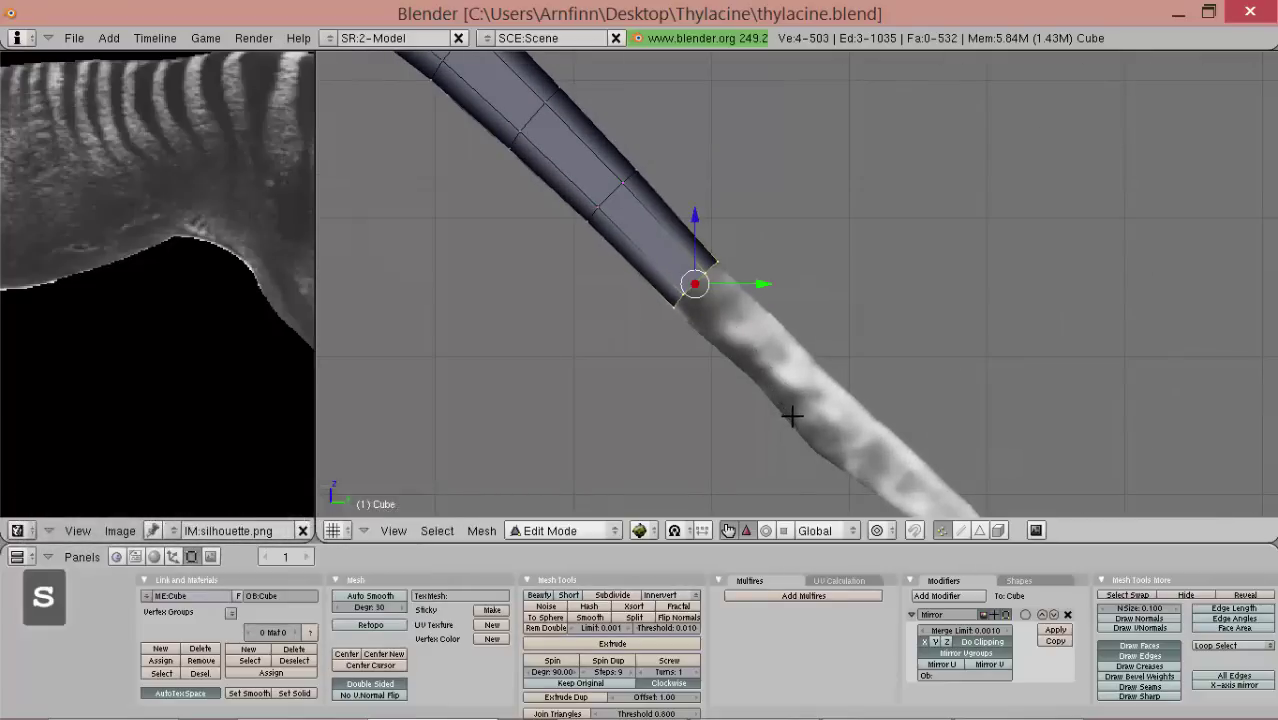
- Extrude a seventh tail segment, narrow its end loop, and move it onto the reference outline
left_click_drag(792, 415, 762, 359, "alt+shift")
key("e")
left_click(778, 371)
left_click(896, 492)
left_click_drag(806, 440, 803, 453)
key("s")
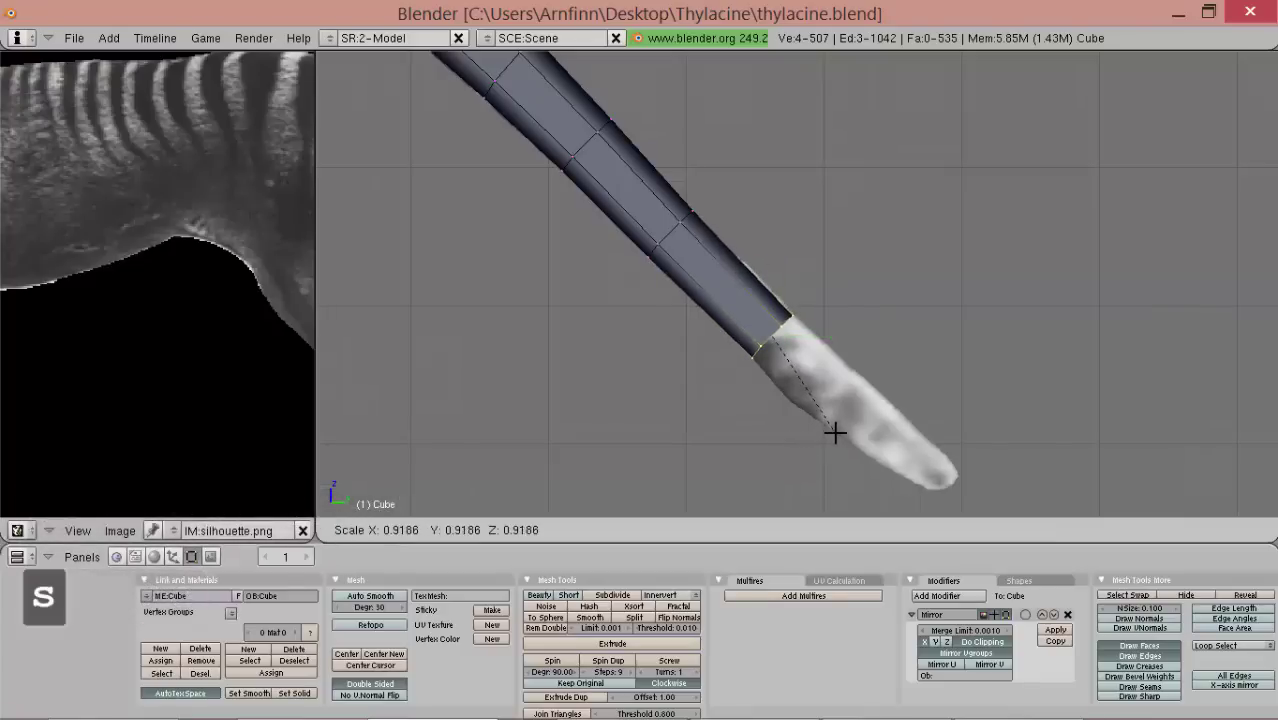
key("g")
left_click(829, 406)
- Extrude an eighth tail segment by about 0.09 units along the reference and adjust its end loop's scale
left_click_drag(829, 406, 776, 362, "alt+shift")
key("alt+shift+e")
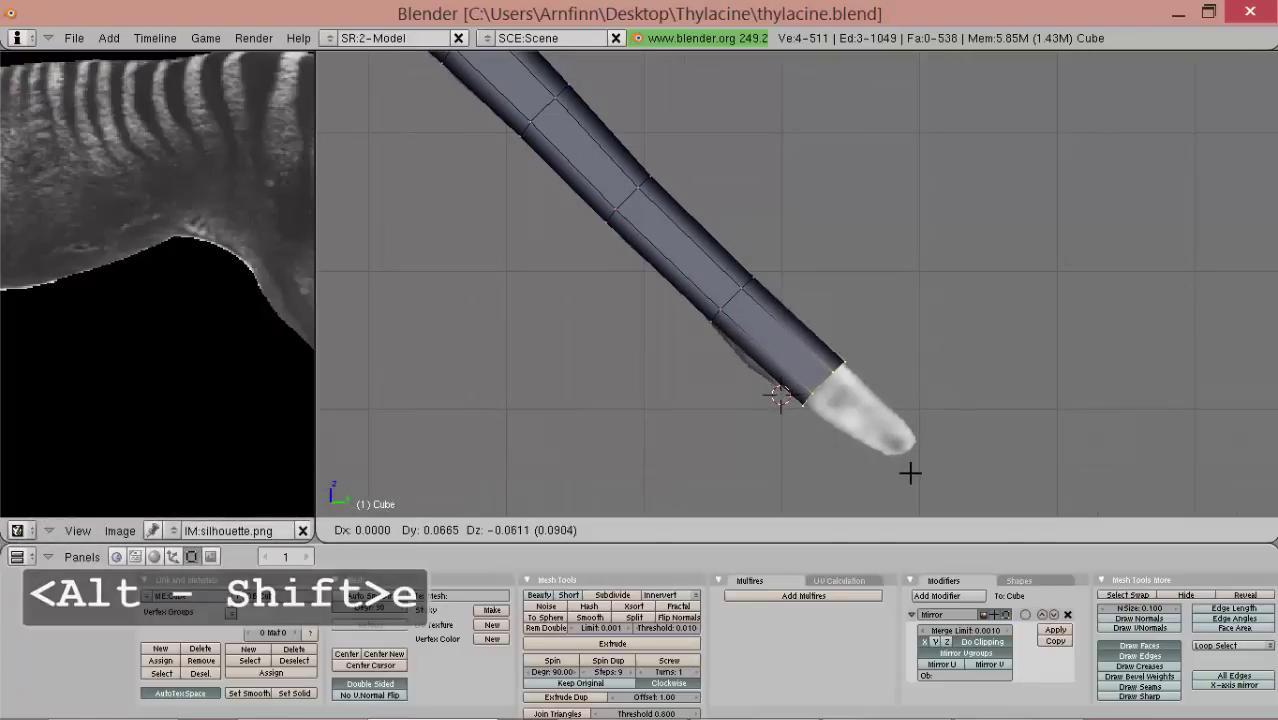
left_click(909, 471)
key("s")
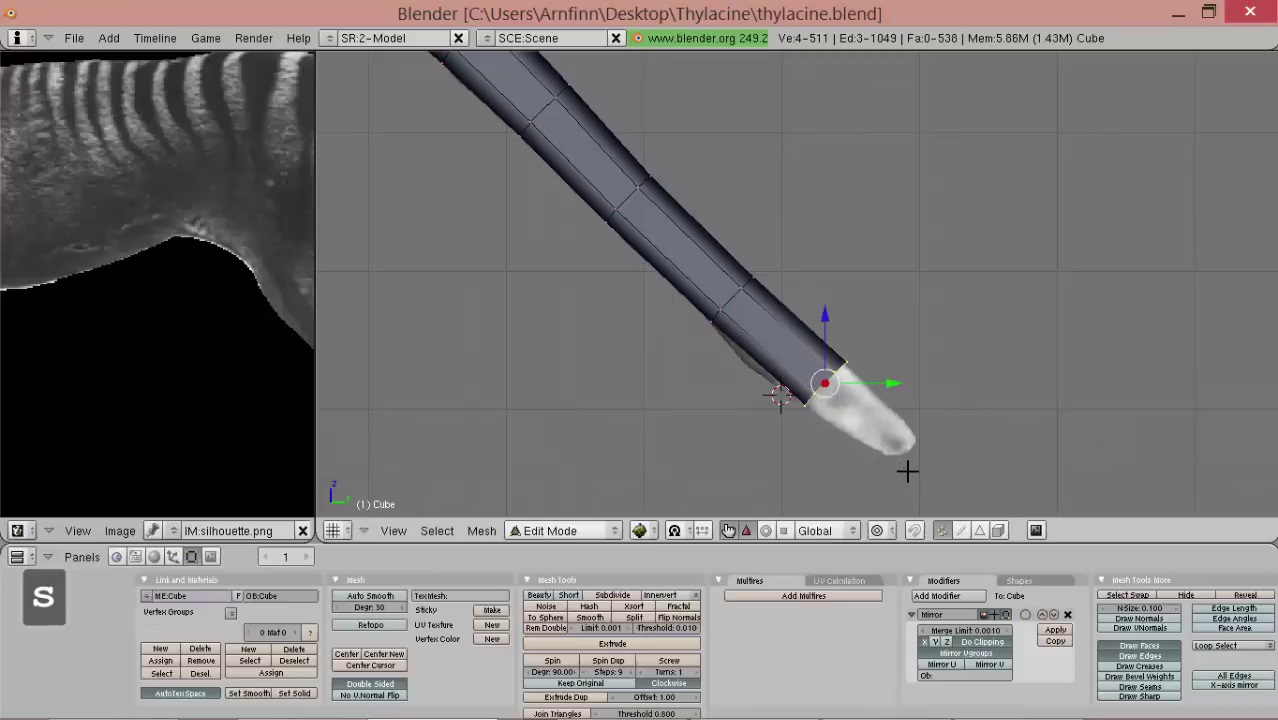
- Extrude a final short segment almost to the tail tip and scale down its end loop to taper the tail
left_click_drag(907, 471, 785, 393, "alt+shift")
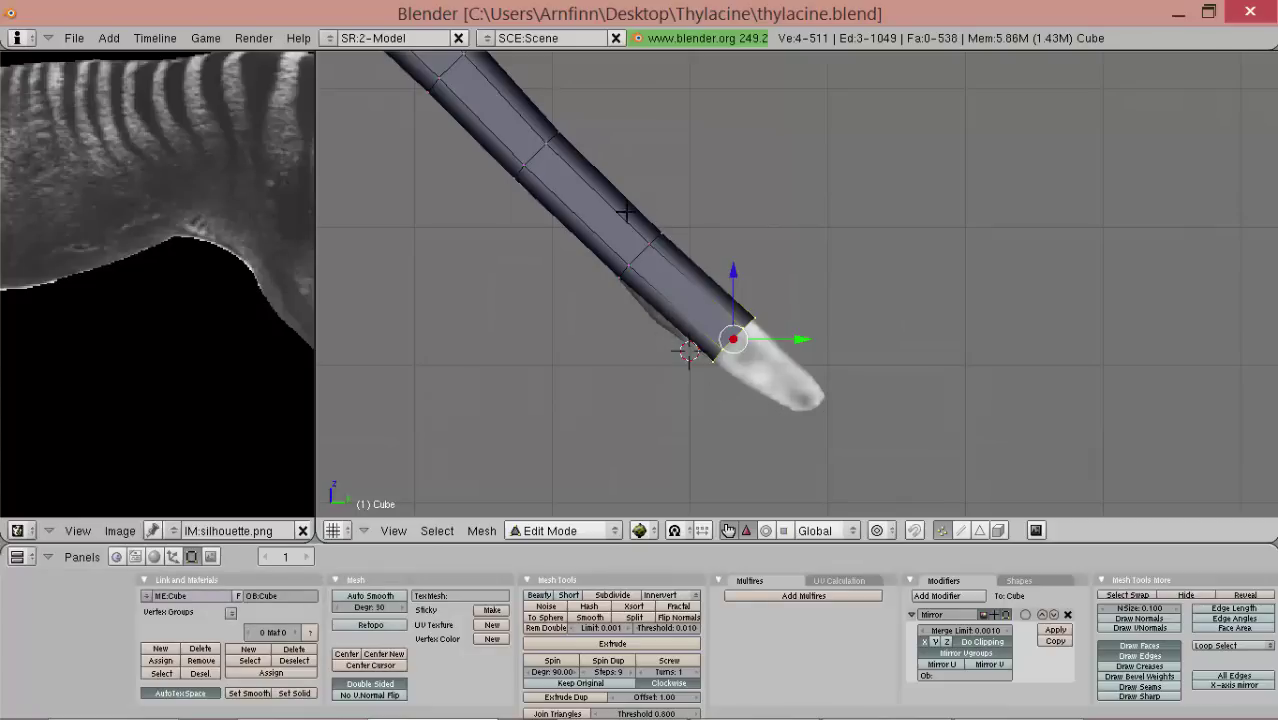
key("e")
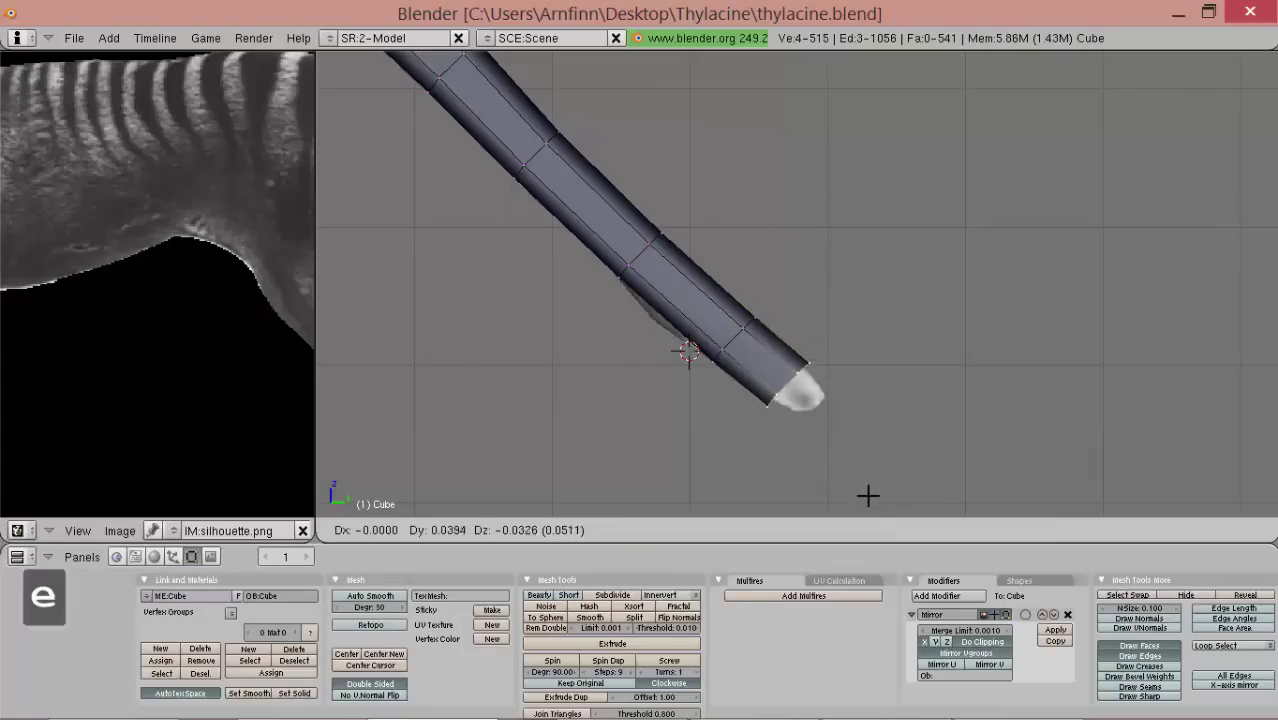
left_click(864, 462)
key("s")
left_click(838, 422)
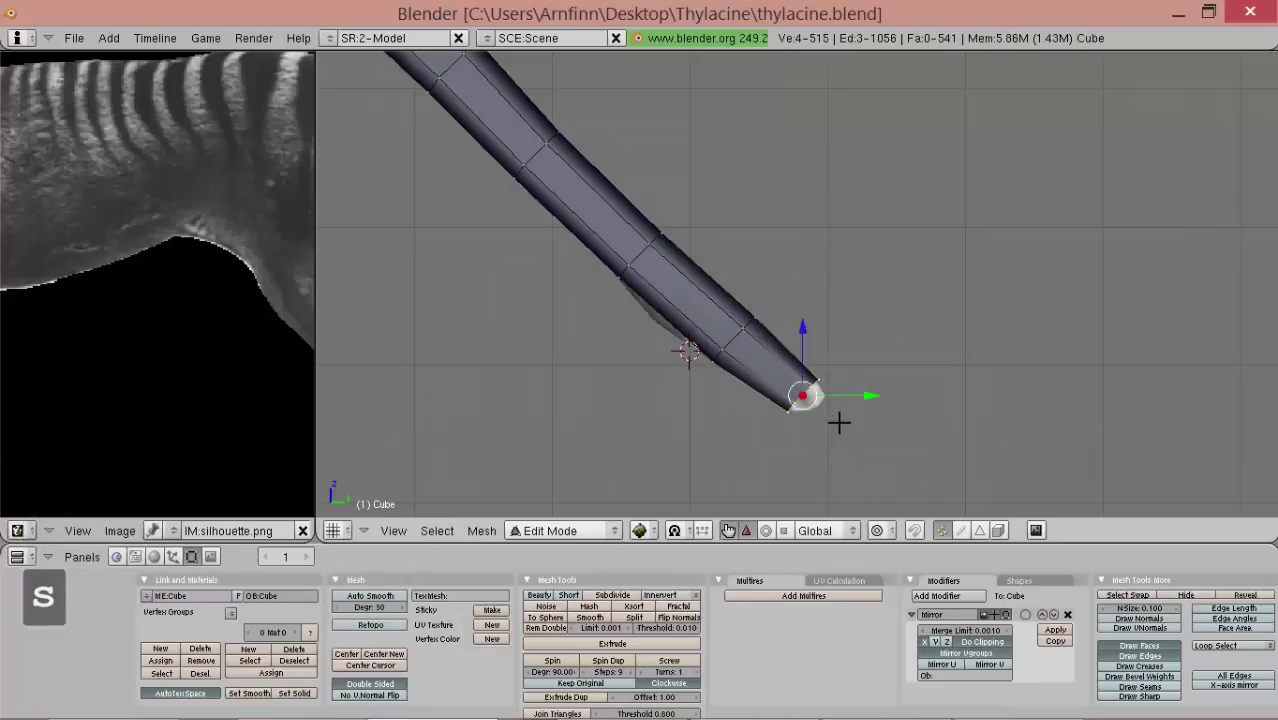
scroll(836, 424, "up", 3)
left_click_drag(817, 512, 776, 357, "alt+shift")
scroll(785, 375, "up", 2)
key("s")
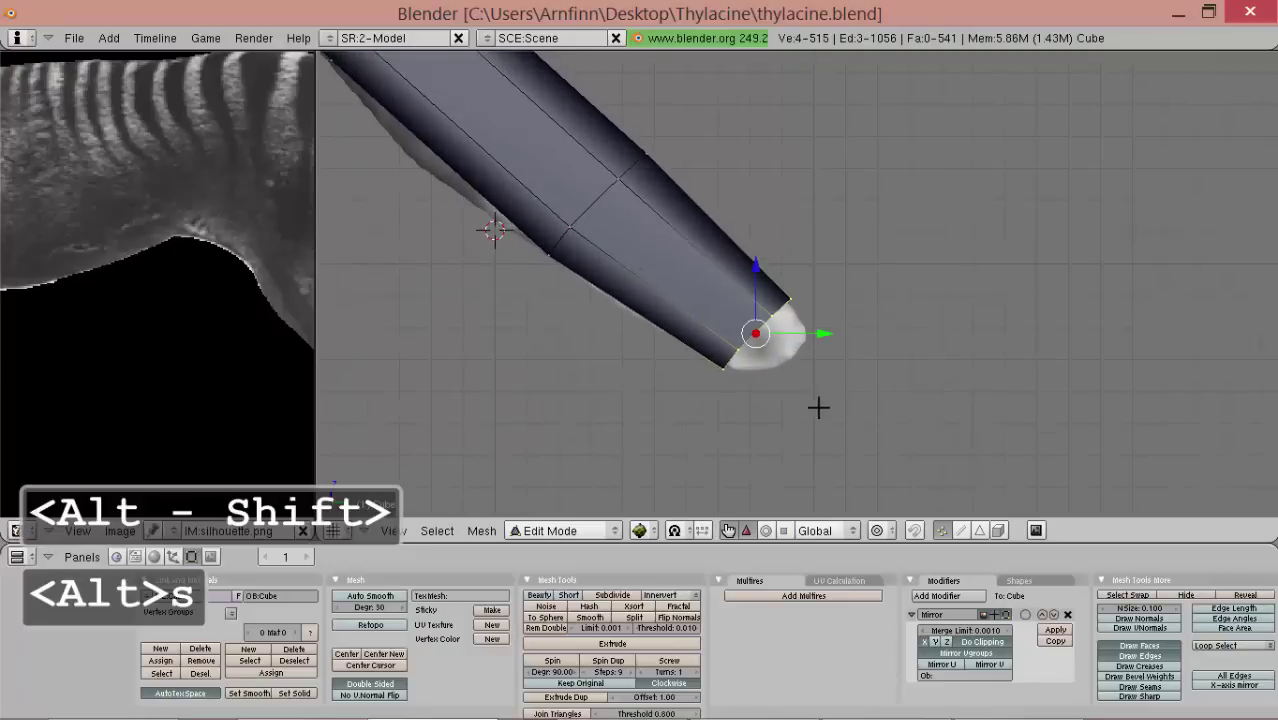
- Move, rotate and scale the tail's end loop so it lines up with the reference just before the tip
right_click_drag(820, 409, 839, 422)
left_click(839, 422)
key("r")
left_click(845, 400)
key("s")
left_click(822, 407)
- Extrude the tail's end loop, scale it to 0 into a closing point, and merge duplicate vertices over the whole mesh
key("e")
key("0")
left_click(857, 415)
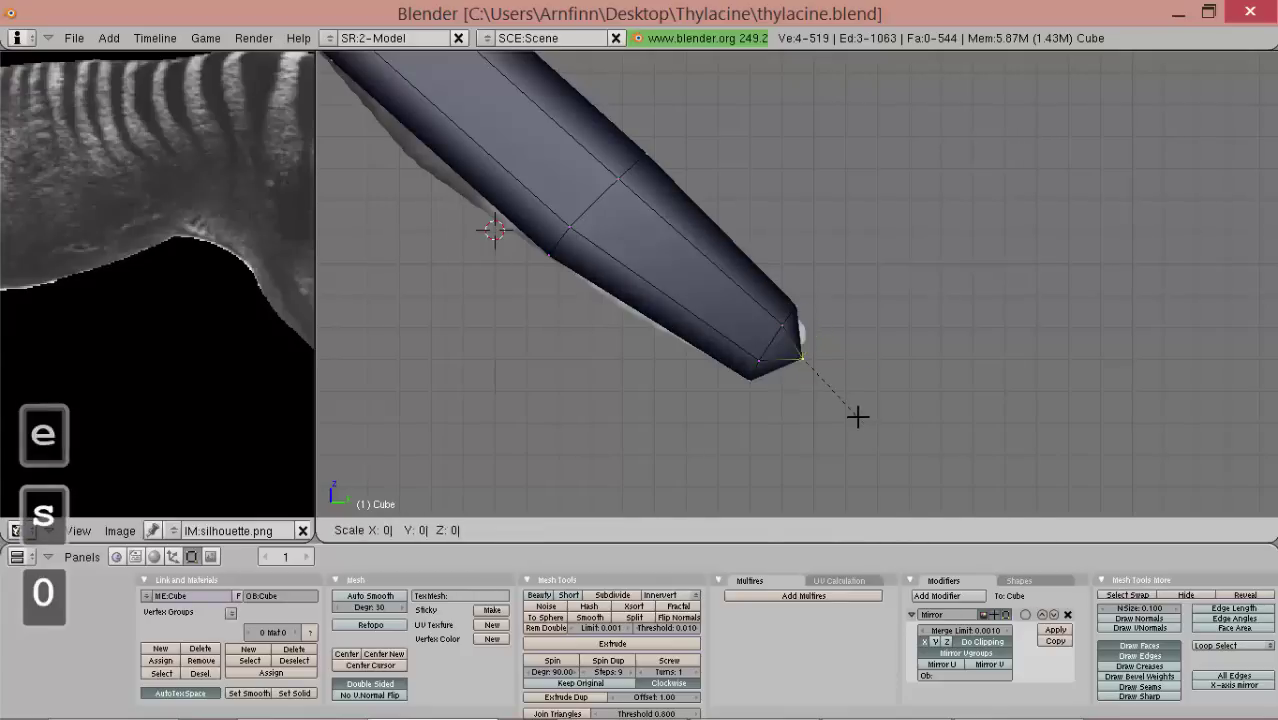
key("a")
key("a")
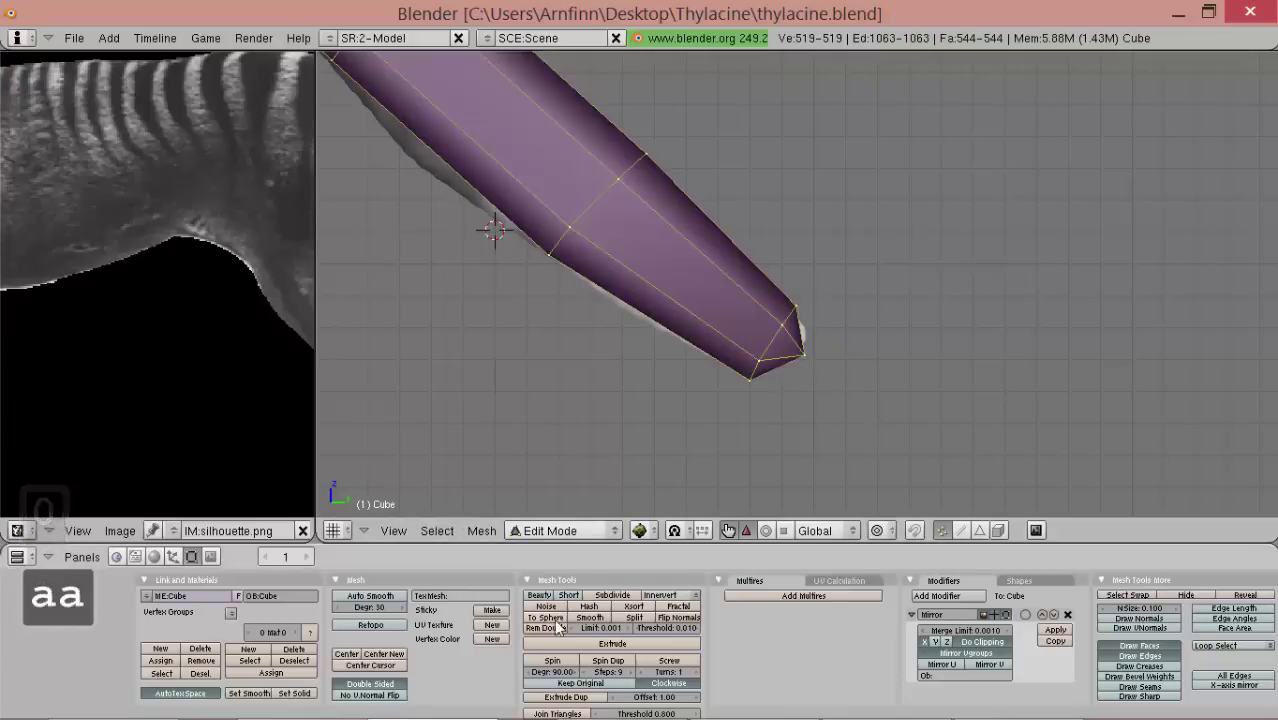
left_click(549, 629)
- Move the leftover tip vertex at the tail's end along the X axis to the mirror plane
middle_click_drag(745, 420, 913, 305)
scroll(785, 325, "down", 3)
middle_click_drag(850, 410, 914, 315, "shift")
right_click(913, 316)
scroll(913, 265, "down", 4)
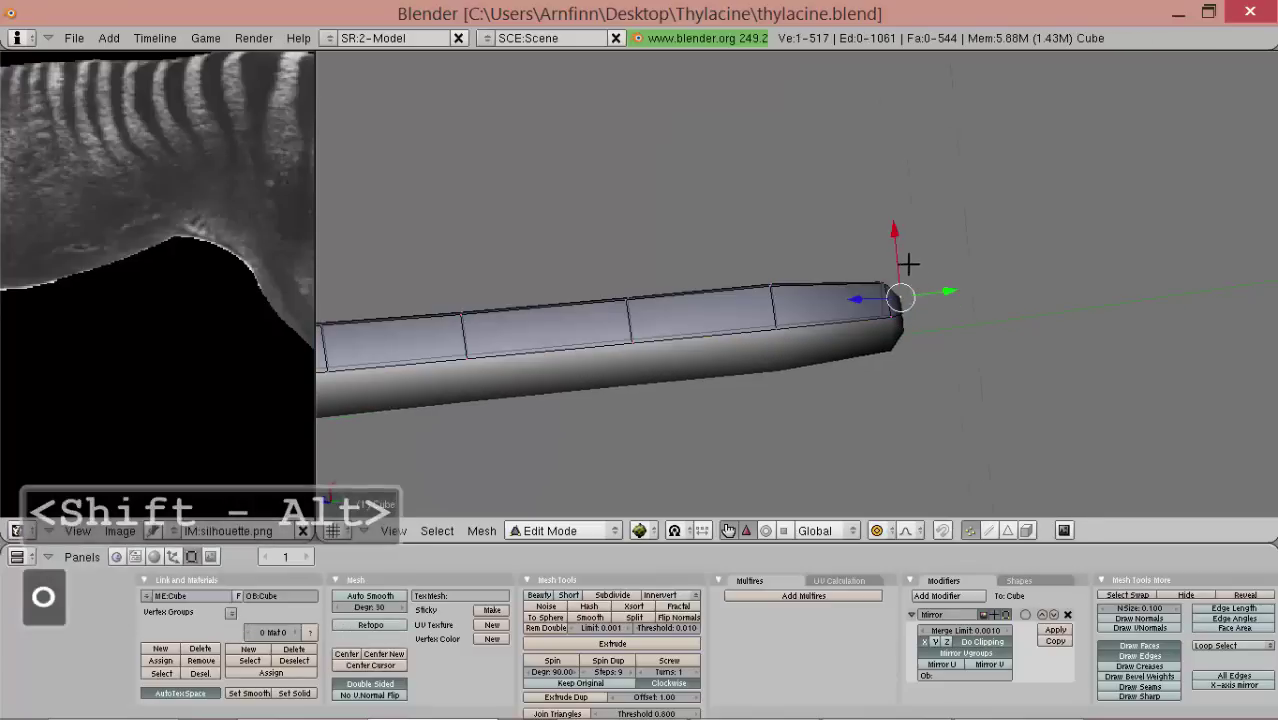
middle_click_drag(893, 245, 1018, 222)
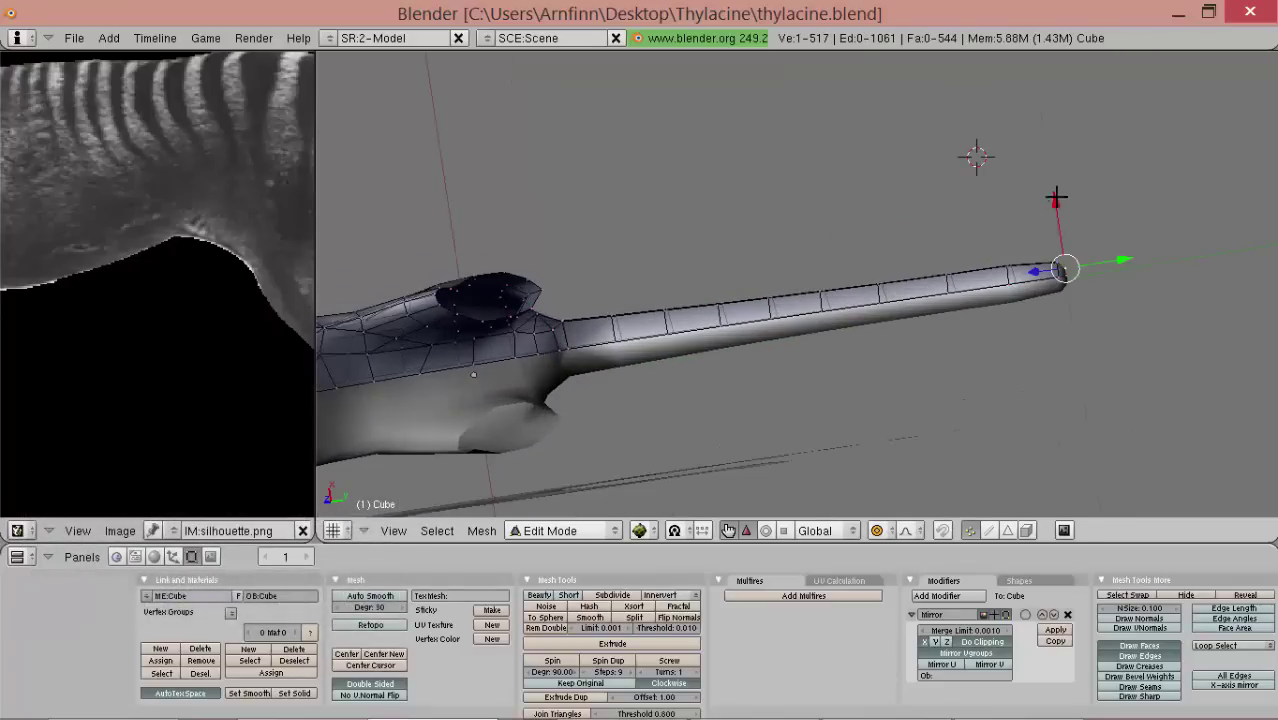
left_click_drag(1057, 199, 846, 197)
scroll(870, 194, "up", 5)
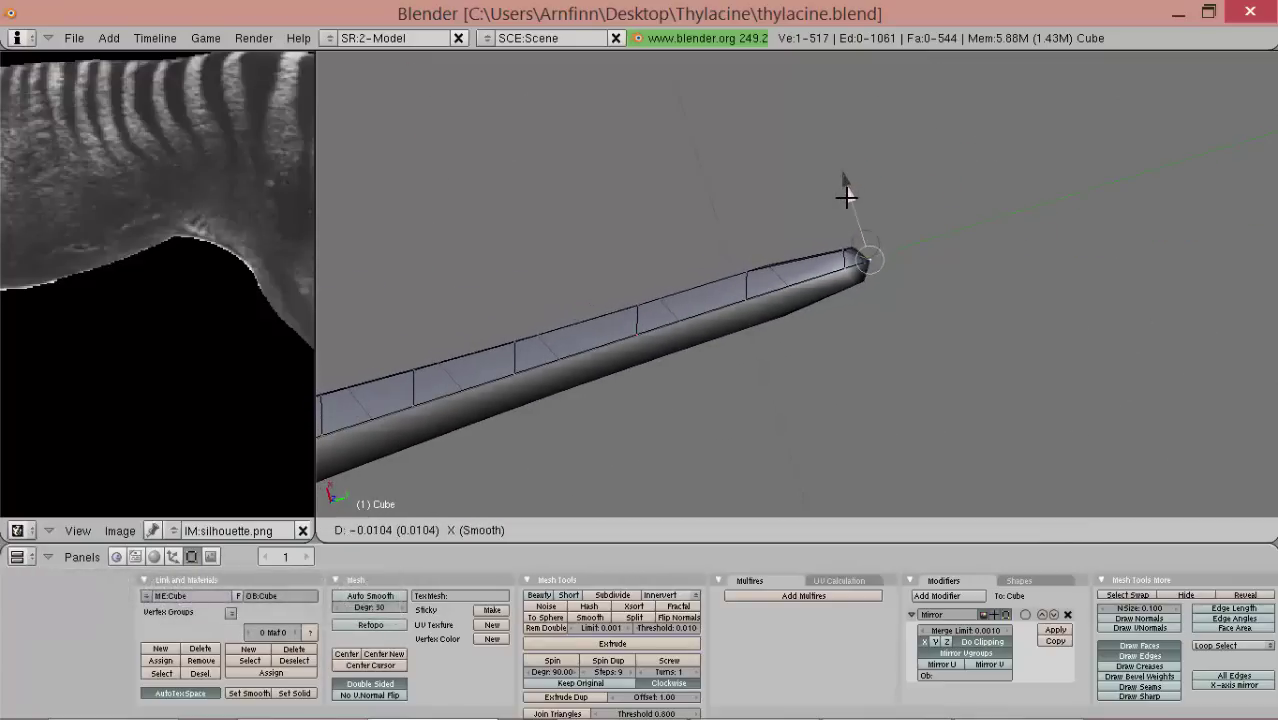
- Merge the duplicate vertices at the tail tip by removing doubles across the entire mesh
left_click_drag(914, 291, 590, 284, "alt")
left_click_drag(590, 284, 805, 262, "alt+shift")
scroll(805, 262, "up", 4)
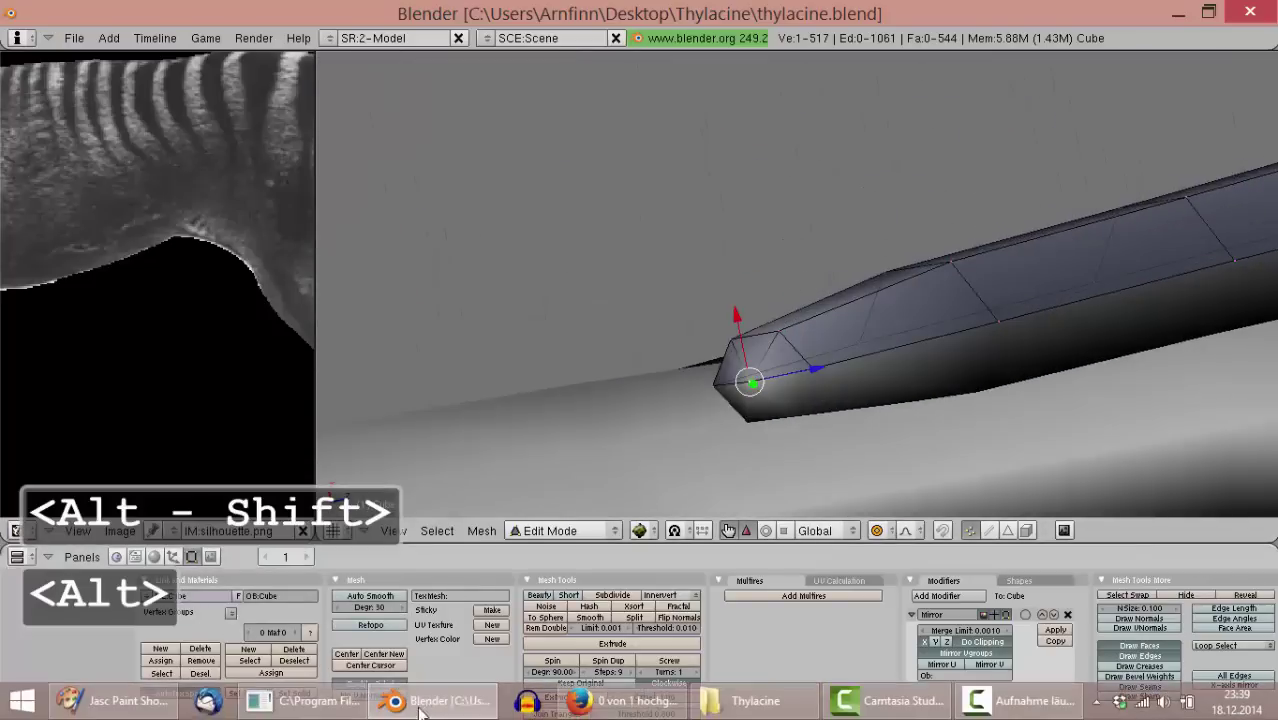
key("a")
key("a")
left_click(537, 629)
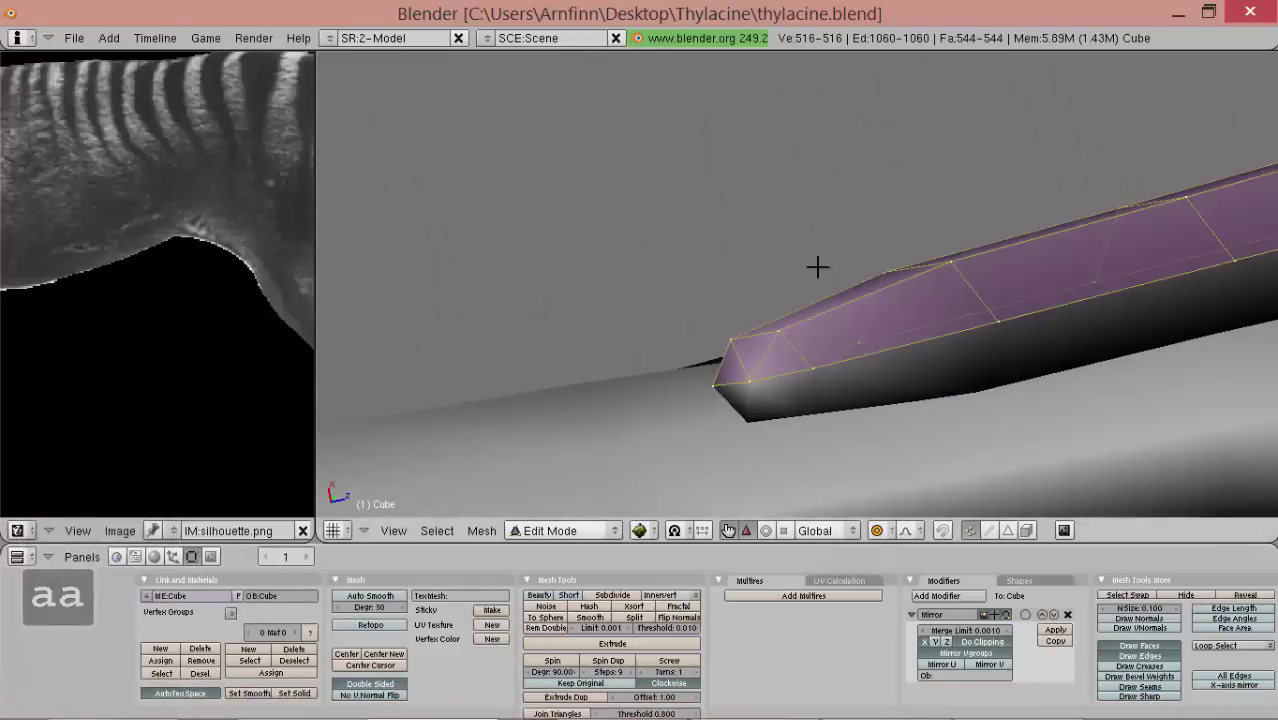
- Examine the mirrored model with its finished tail in Object Mode, in perspective and from the side
scroll(775, 271, "down", 12)
key("Tab")
middle_click_drag(735, 285, 858, 220)
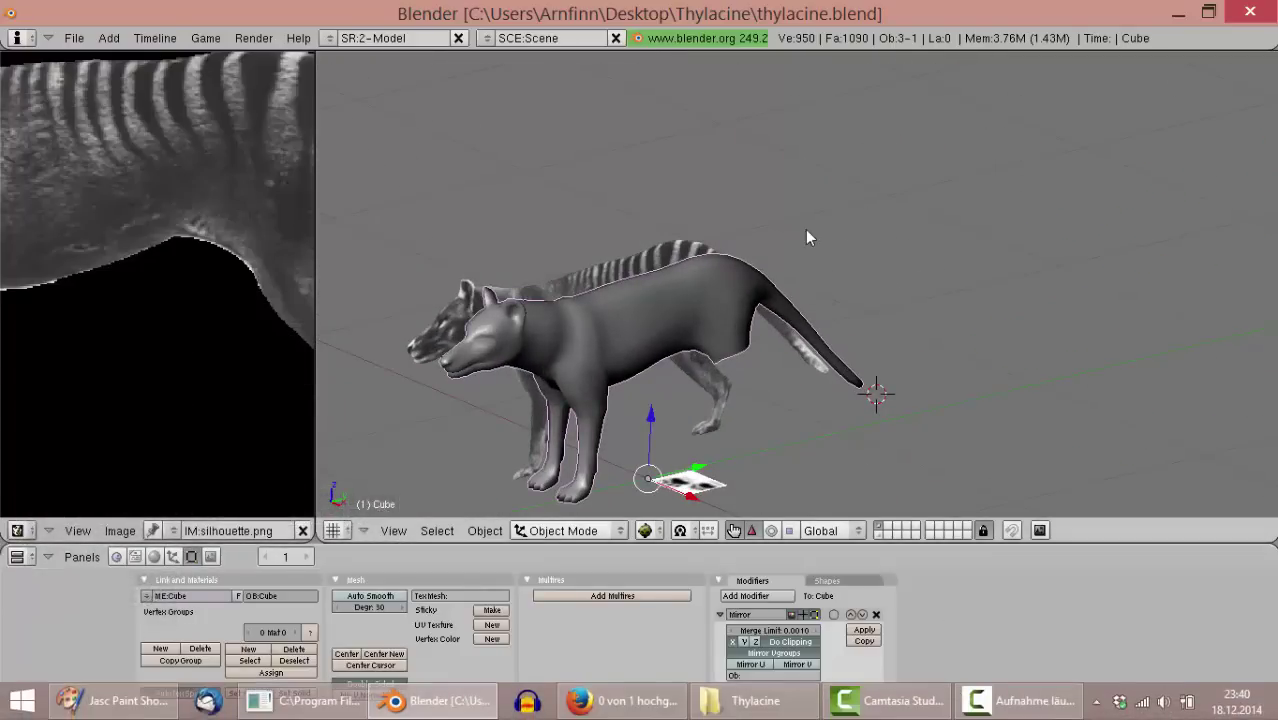
key("KP_3")
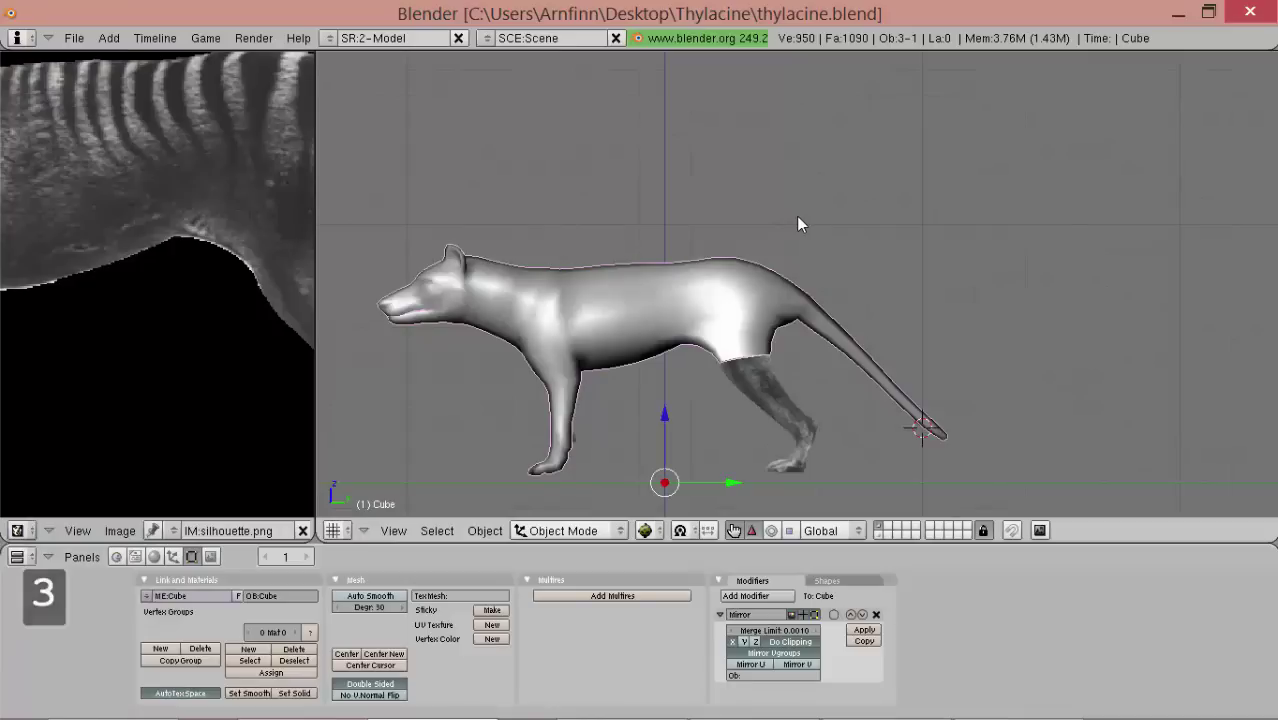
left_click_drag(745, 440, 785, 383, "alt+shift")
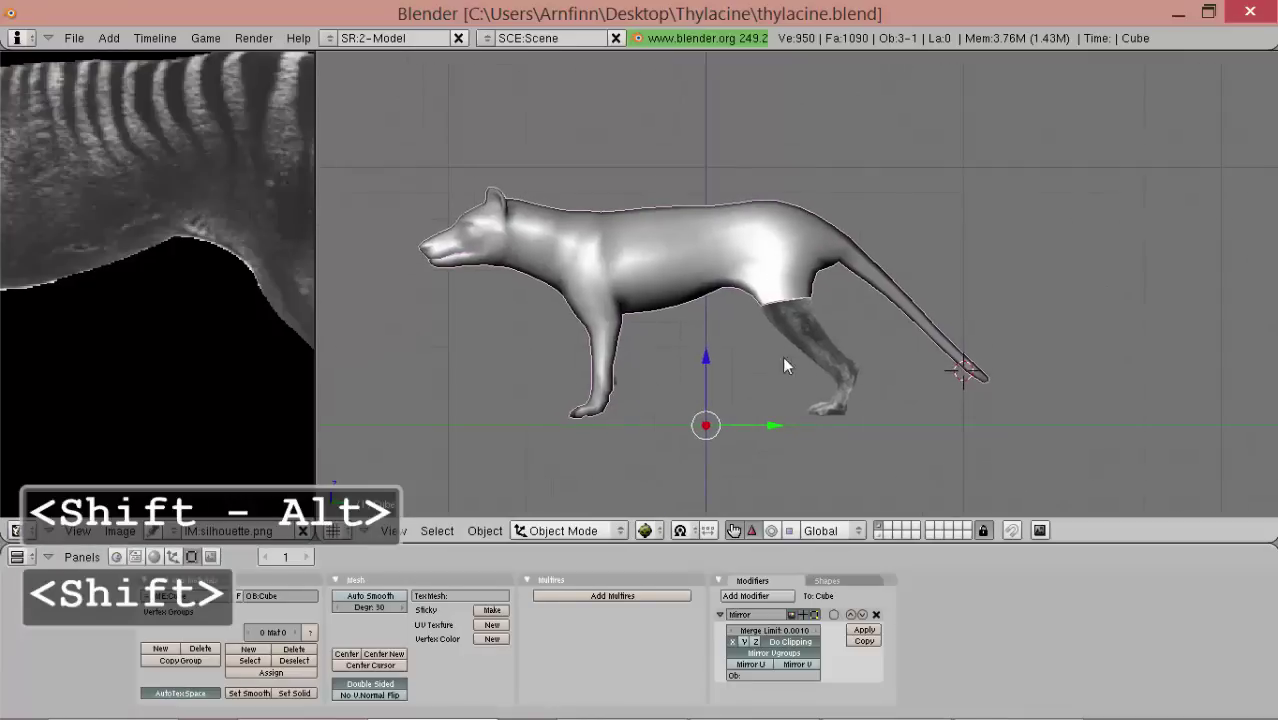
scroll(780, 385, "up", 2)
middle_click_drag(616, 408, 520, 370, "shift")
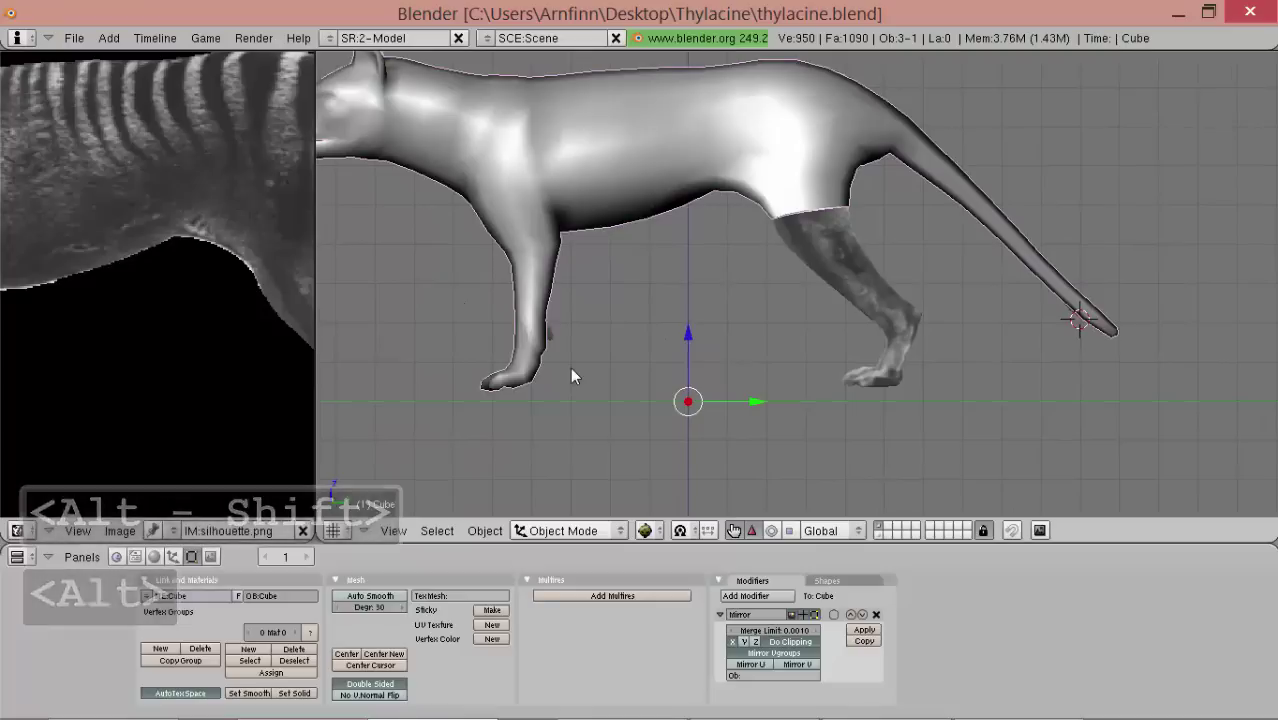
key("Tab")
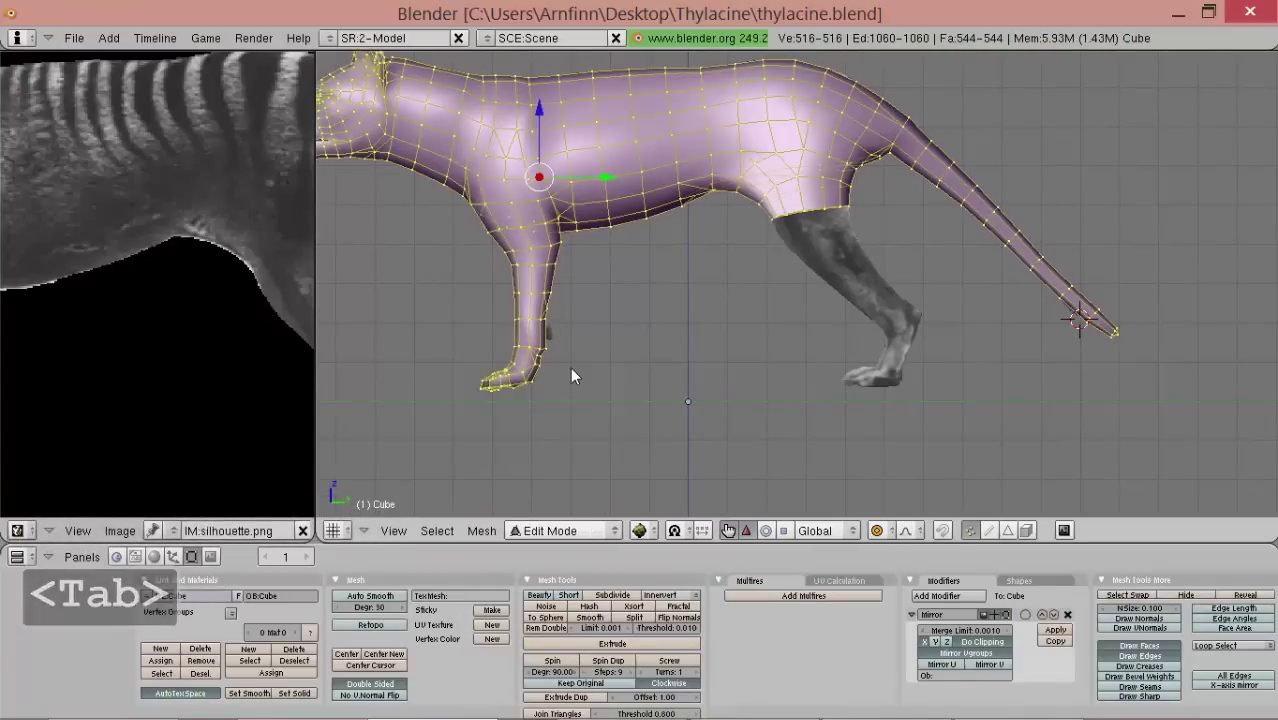
- Move the second edge loop above the tail tip up along the tail by about 0.02 units
middle_click_drag(799, 348, 662, 343, "shift")
scroll(900, 310, "up", 4)
right_click(1022, 290)
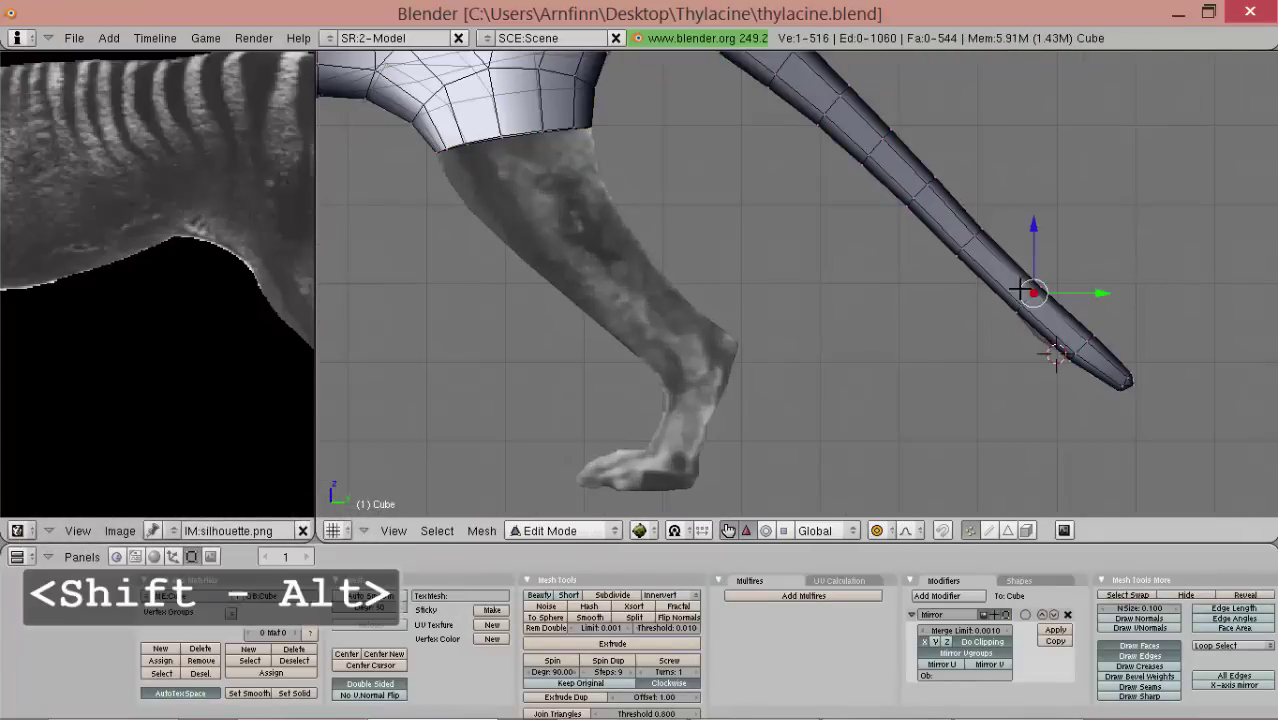
middle_click_drag(1035, 290, 860, 224, "shift")
right_click(886, 268, "alt")
key("g")
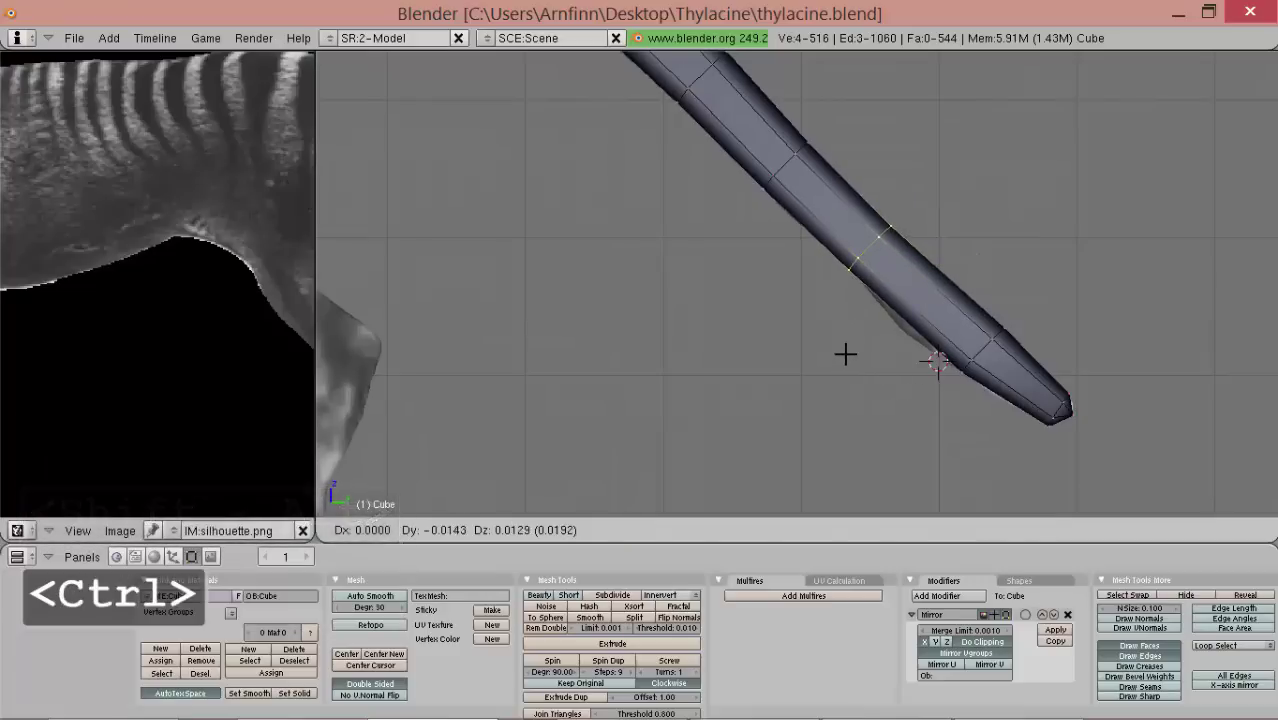
left_click(844, 353)
- Shift that tail loop together with its upper neighbour to even out their placement on the reference
scroll(835, 330, "down", 2)
scroll(835, 329, "down", 1)
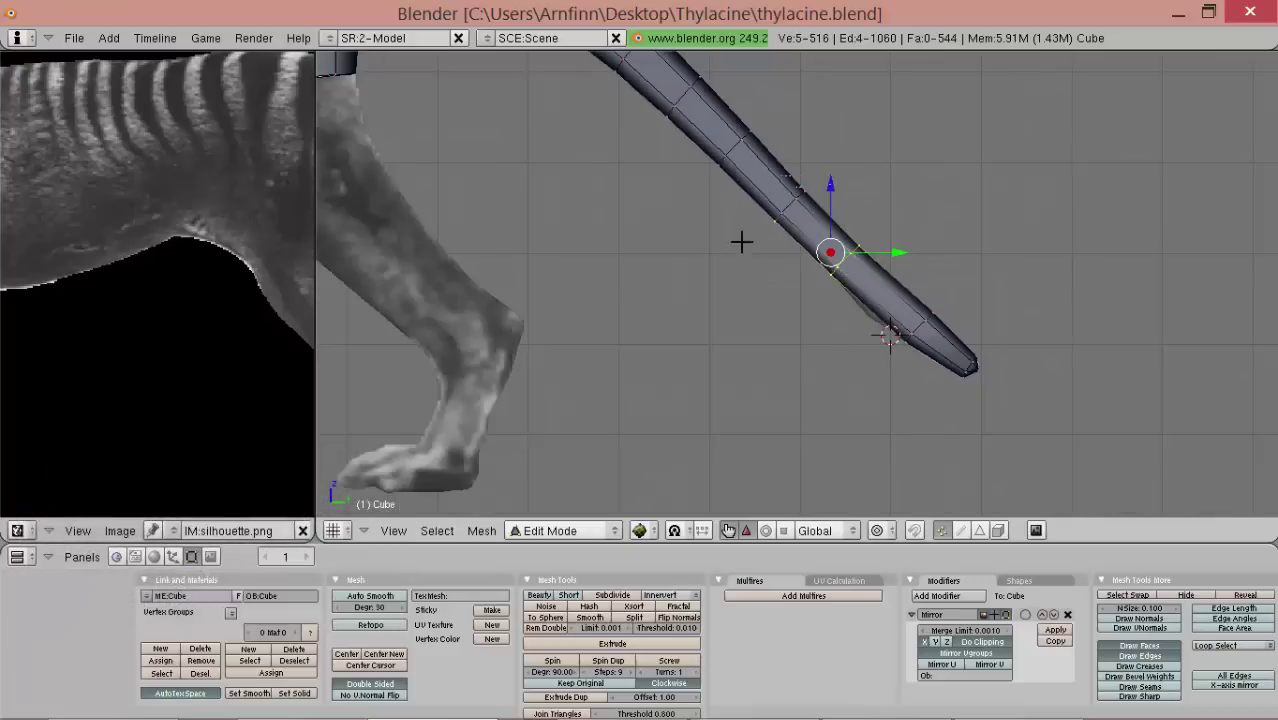
right_click_drag(737, 264, 764, 308, "ctrl")
left_click(764, 305)
scroll(765, 303, "down", 4)
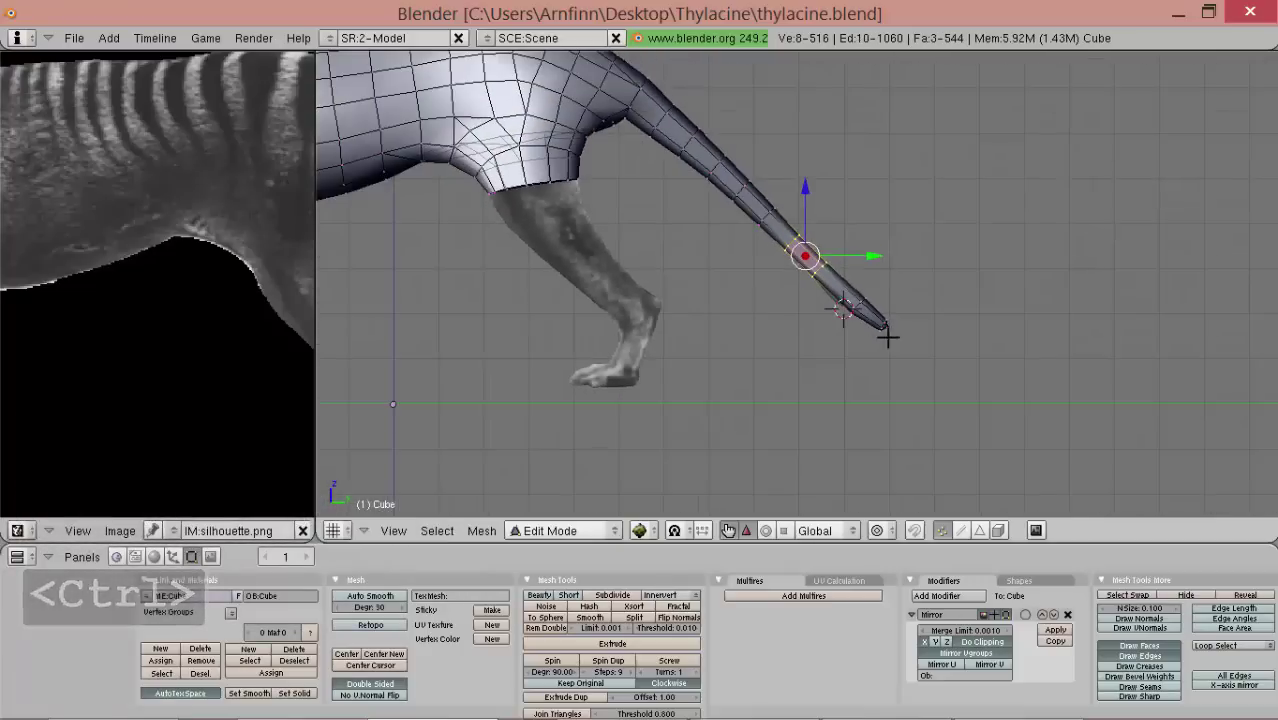
- Move the last edge loop before the tail tip by about 0.01 units and rotate it to match the reference outline
scroll(907, 344, "up", 2)
right_click(901, 287)
scroll(904, 284, "up", 2)
left_click_drag(997, 273, 898, 394, "ctrl")
key("g")
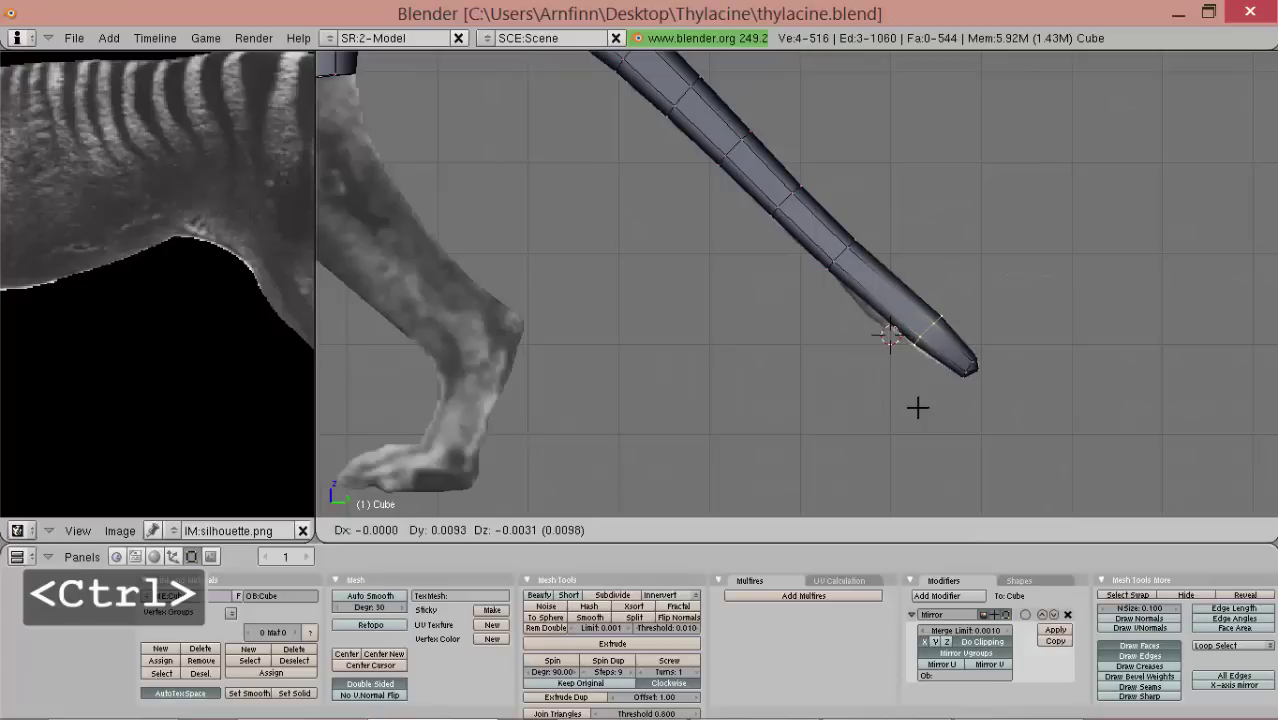
left_click(915, 409)
key("r")
left_click(920, 407)
- Knife-cut a new edge loop across the tail segment where the reference bulges below the mesh
key("a")
key("a")
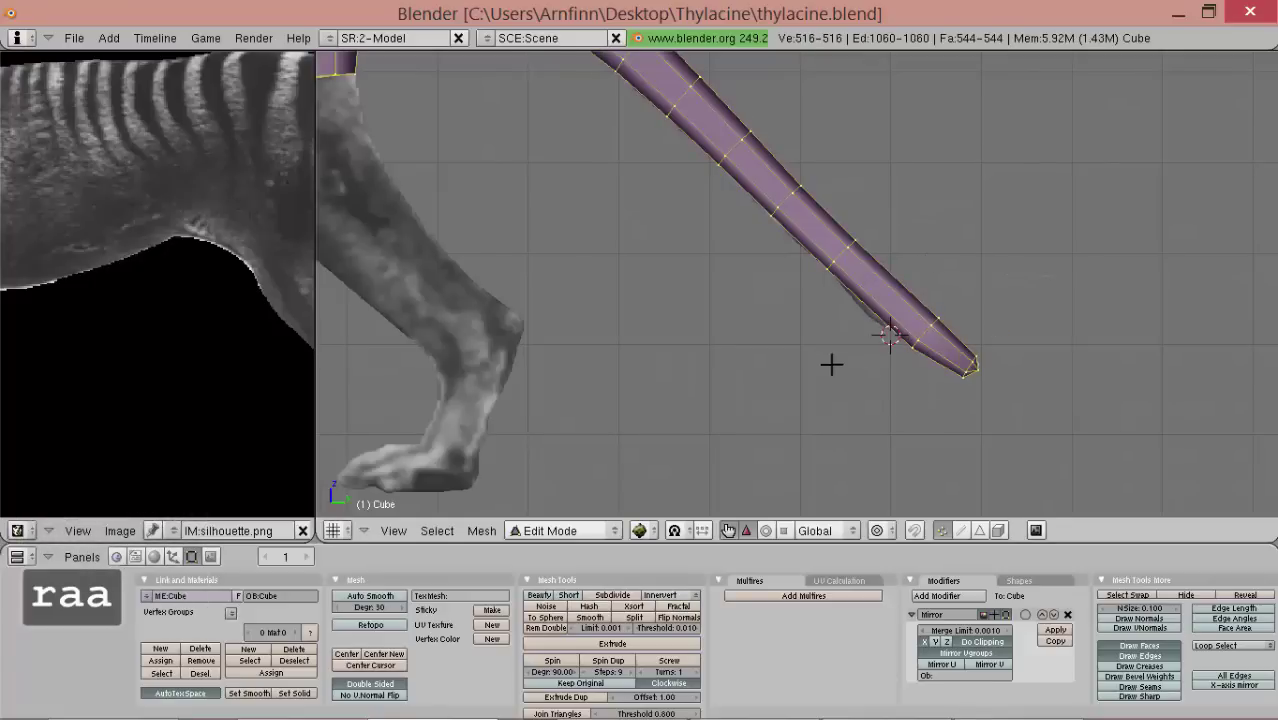
key("k")
left_click(827, 363)
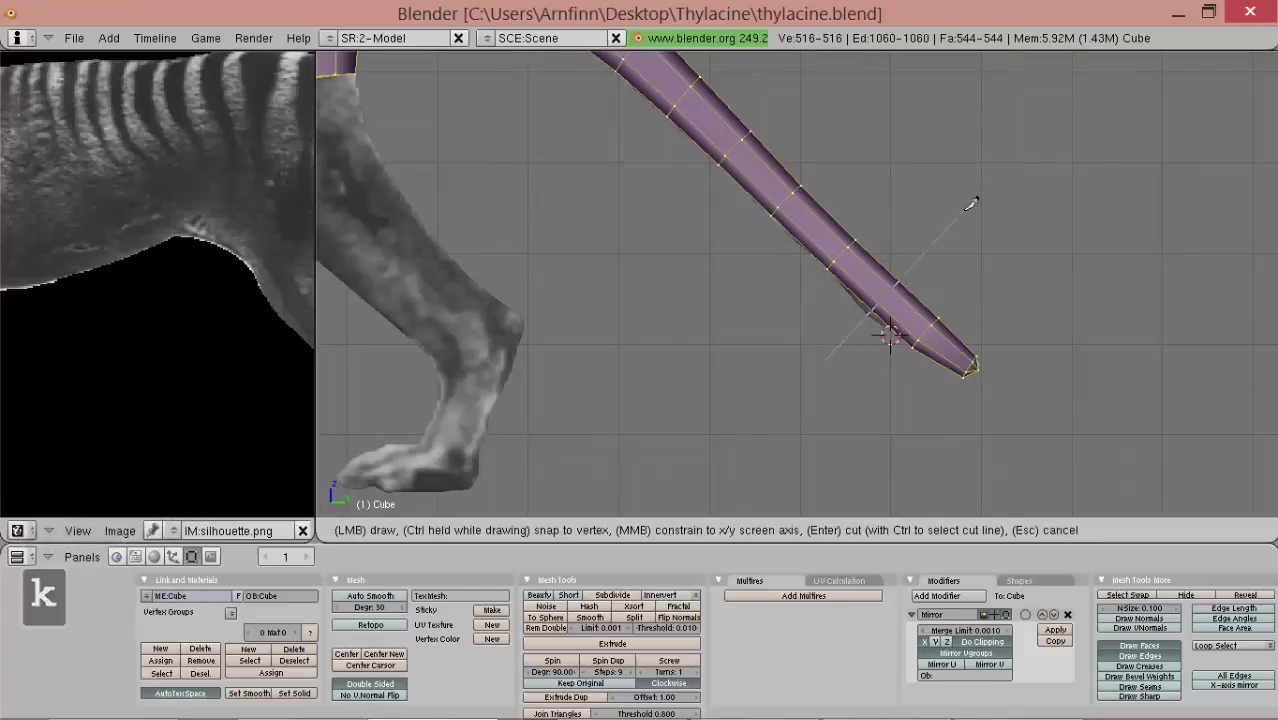
key("Return")
- Move the new tail loop down onto the reference bulge and adjust its scale to fit the outline
scroll(890, 270, "up", 1)
right_click(916, 290)
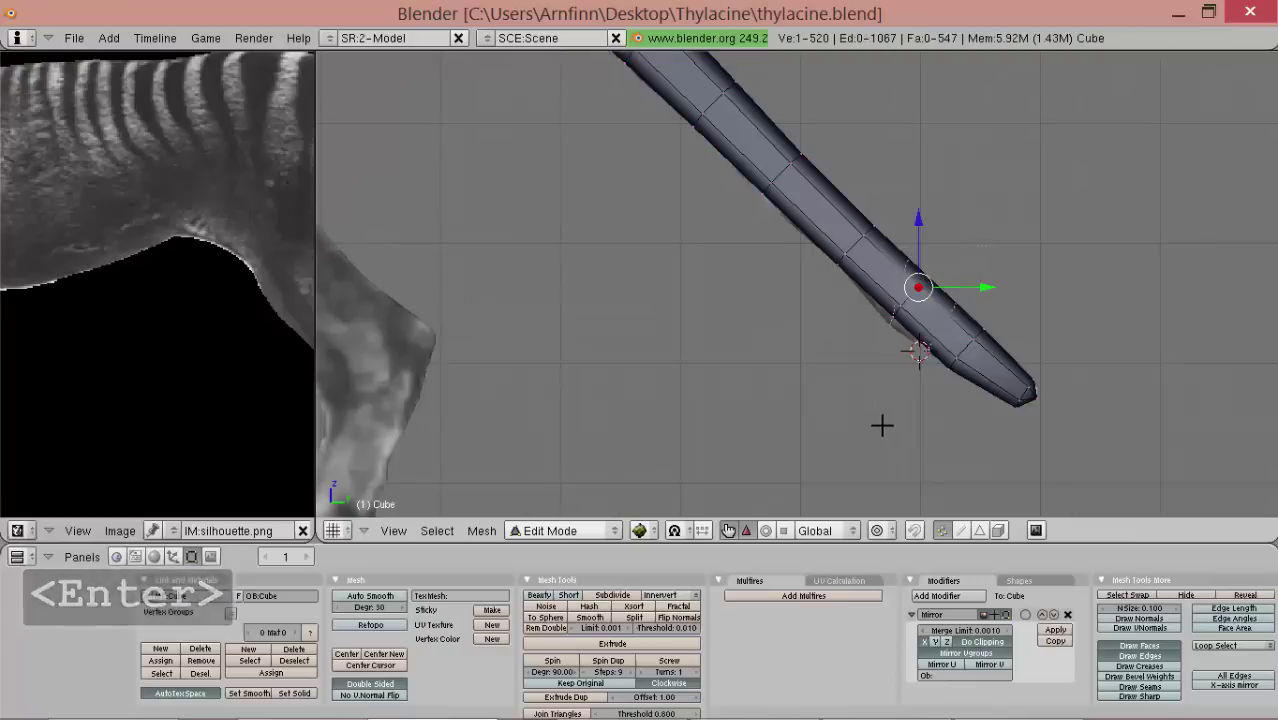
key("s")
key("shift+s")
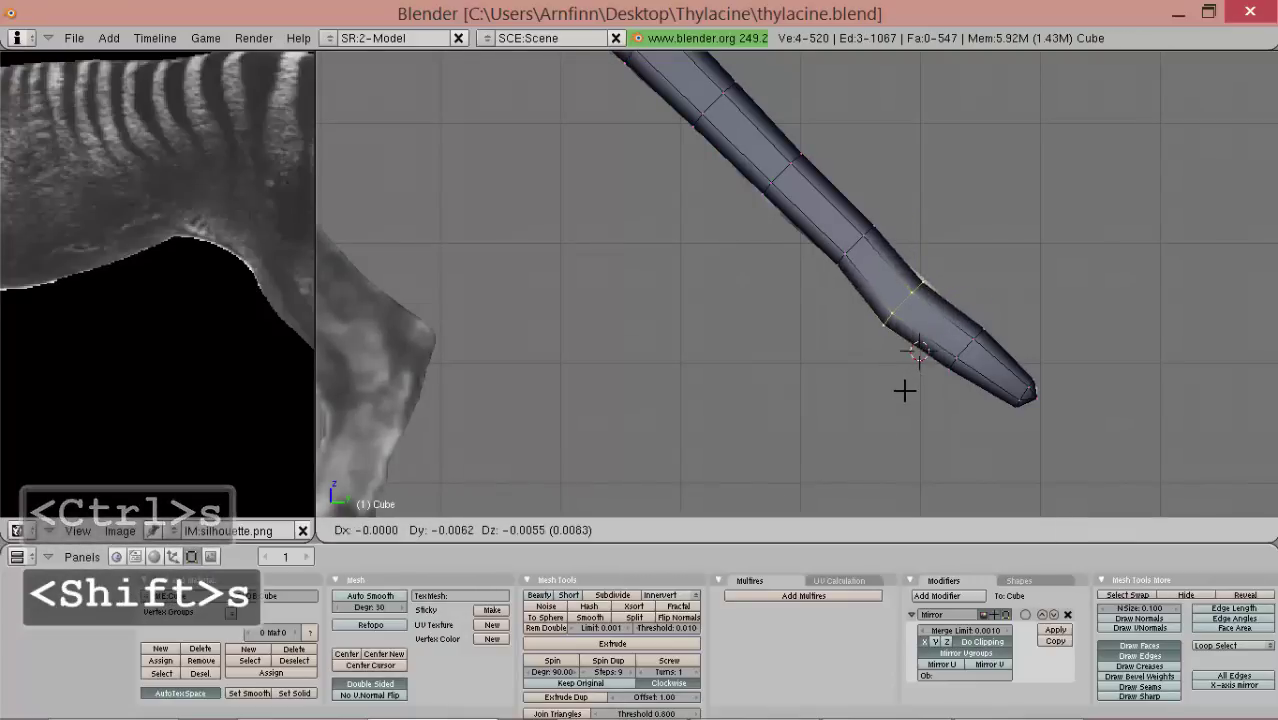
left_click(910, 387)
key("s")
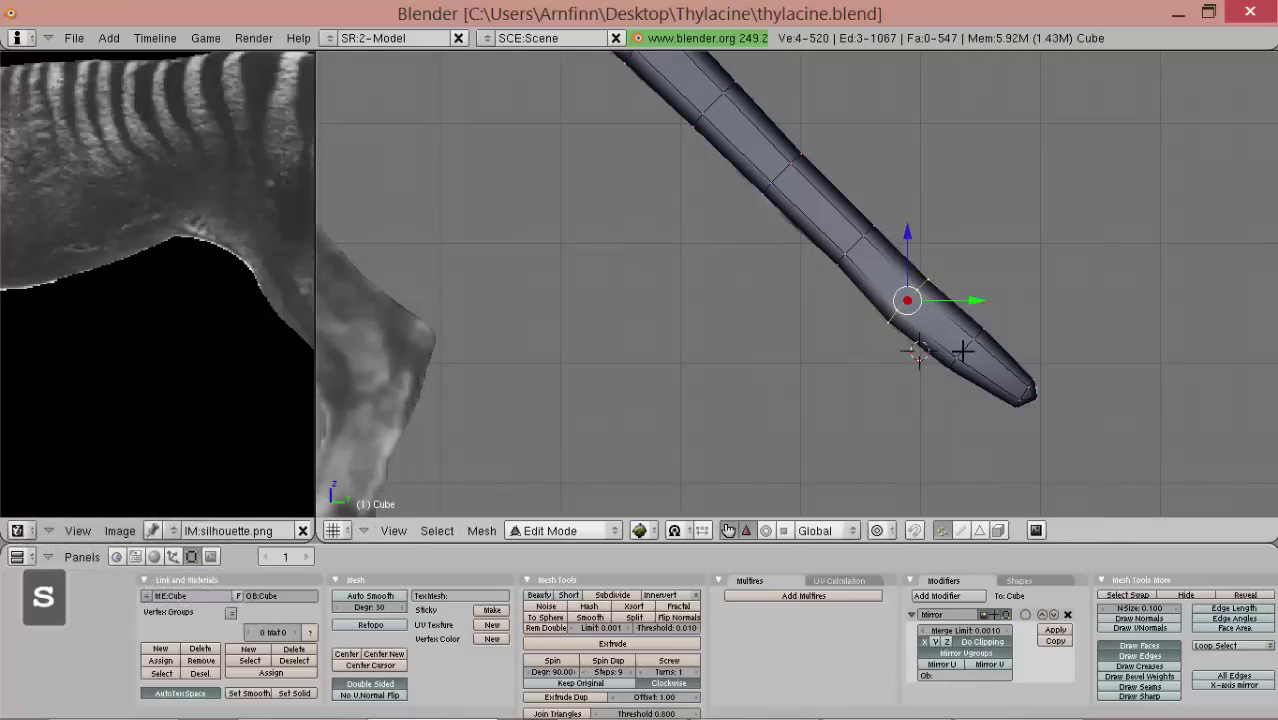
middle_click_drag(962, 351, 933, 354, "shift")
key("s")
left_click(930, 357)
scroll(785, 343, "down", 3)
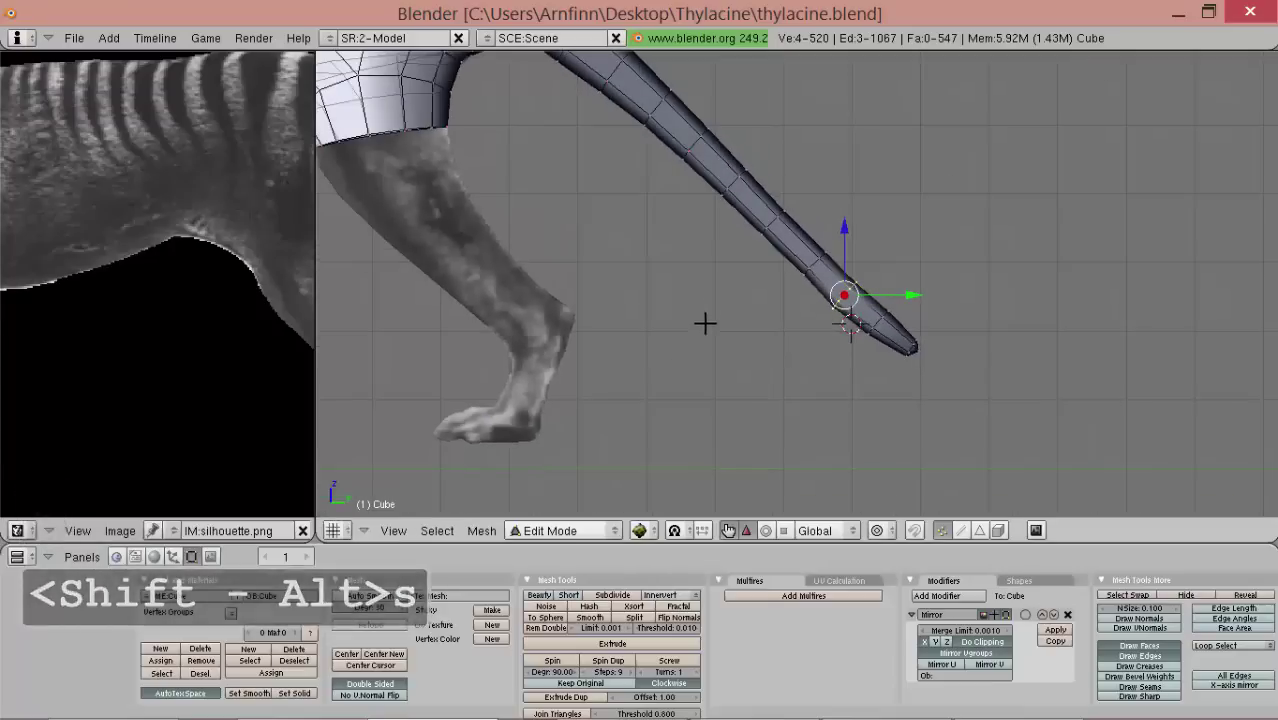
- Compare the tail with the uncovered reference by temporarily moving the whole mesh aside
middle_click_drag(705, 326, 704, 342, "shift")
key("a")
key("a")
key("g")
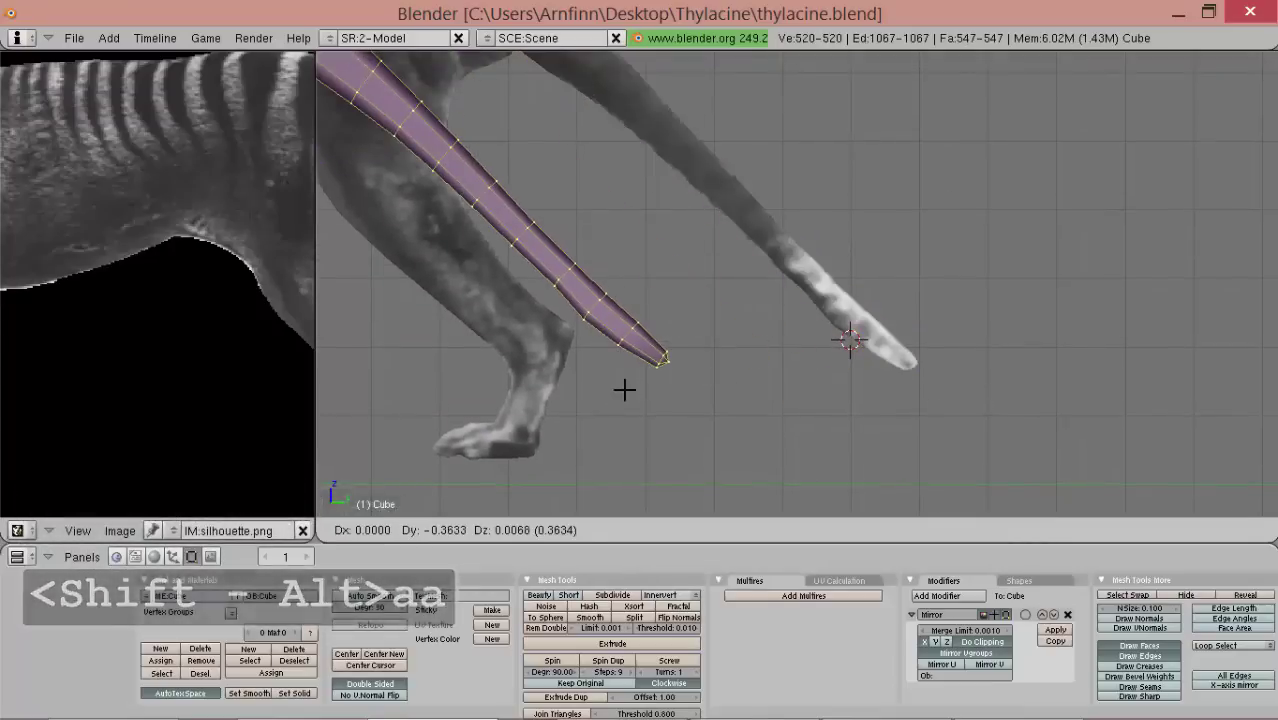
key("Escape")
scroll(810, 378, "up", 2)
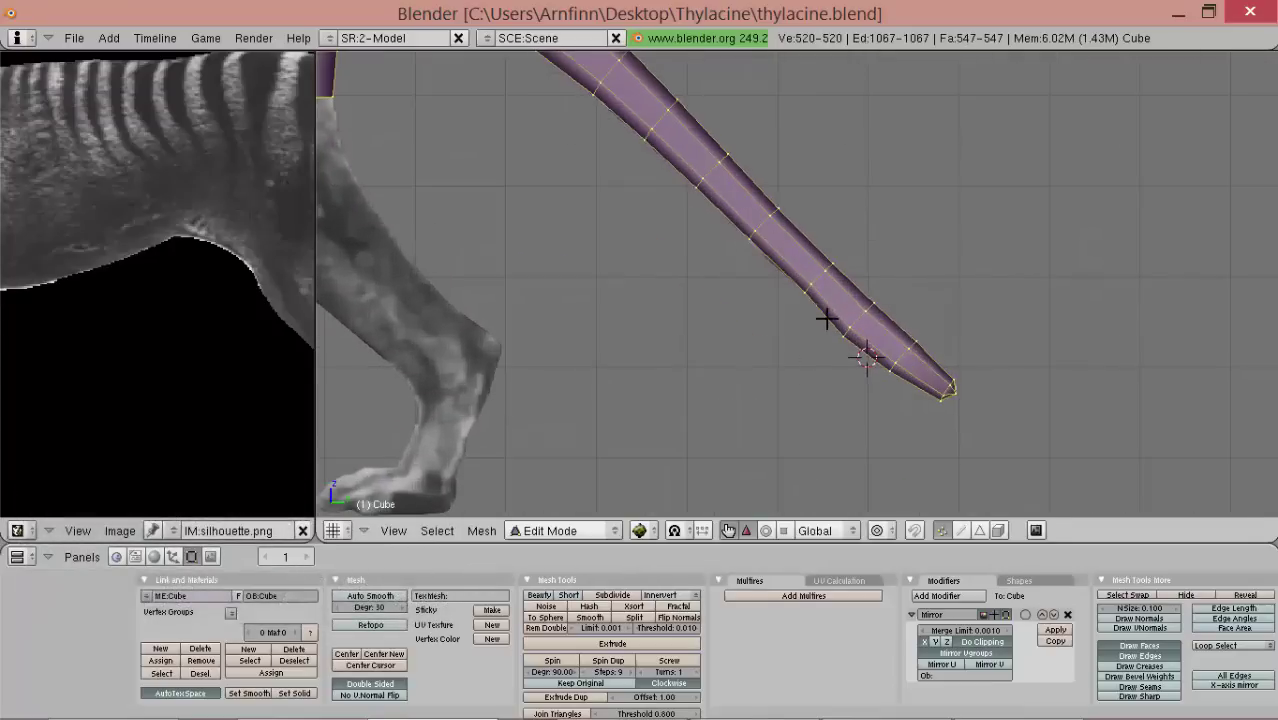
scroll(790, 291, "up", 2)
middle_click_drag(741, 257, 750, 287, "shift")
right_click(744, 262)
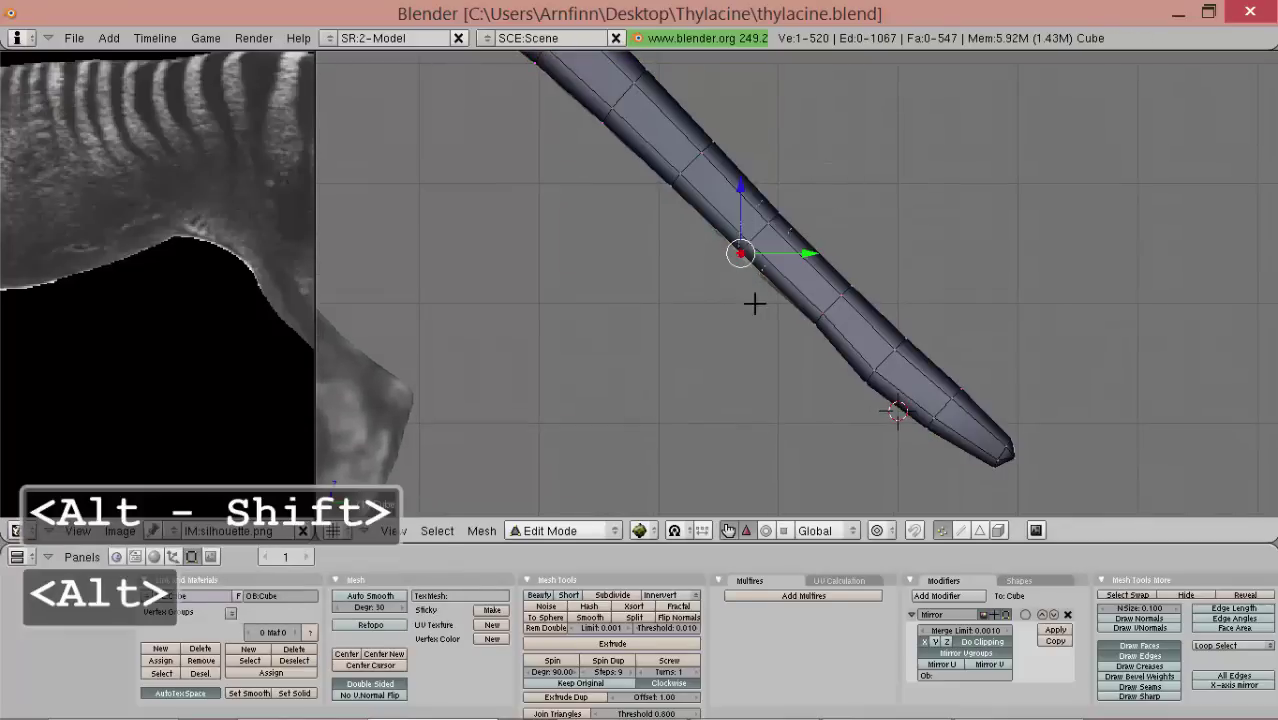
left_click_drag(836, 194, 758, 304, "ctrl")
key("g")
right_click(752, 319)
- Examine the tail and whole body in Object Mode from above, in perspective and from the side
key("Tab")
key("Tab")
scroll(610, 333, "down", 3)
middle_click_drag(596, 287, 685, 396)
middle_click_drag(694, 298, 827, 456, "shift")
key("Tab")
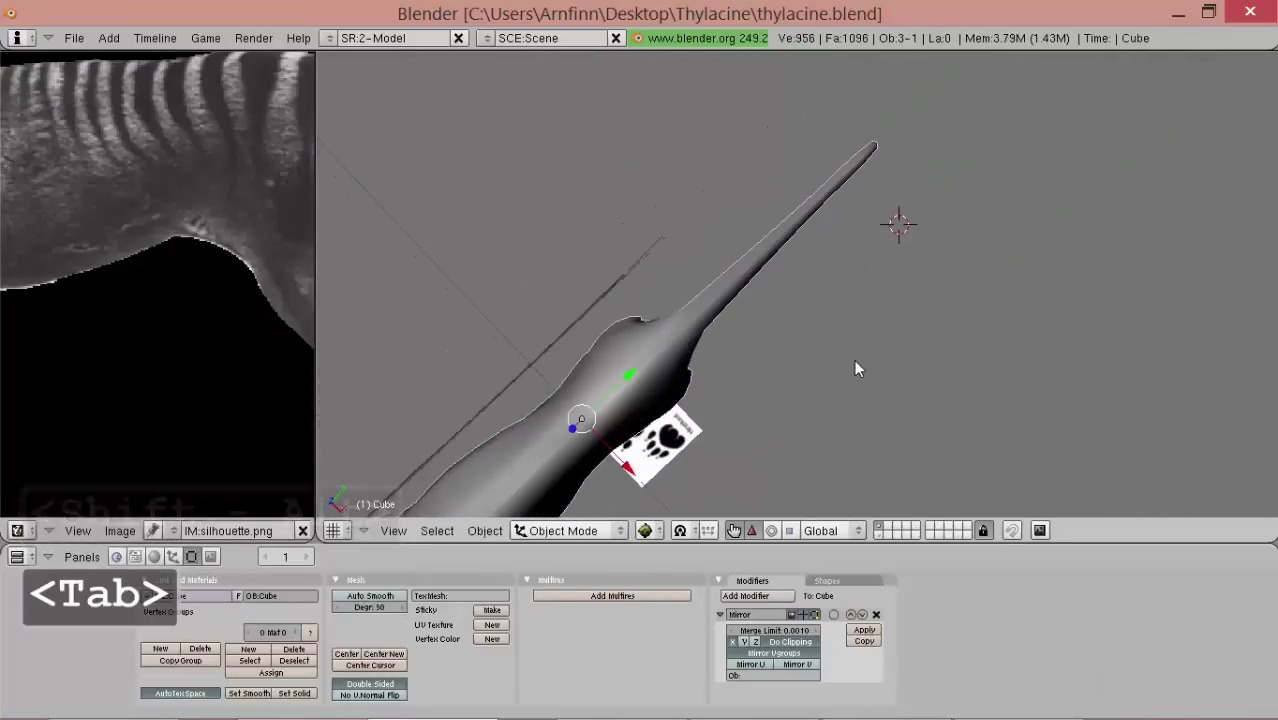
middle_click_drag(856, 369, 838, 345)
scroll(822, 365, "down", 1)
left_click_drag(764, 323, 769, 279, "alt+shift")
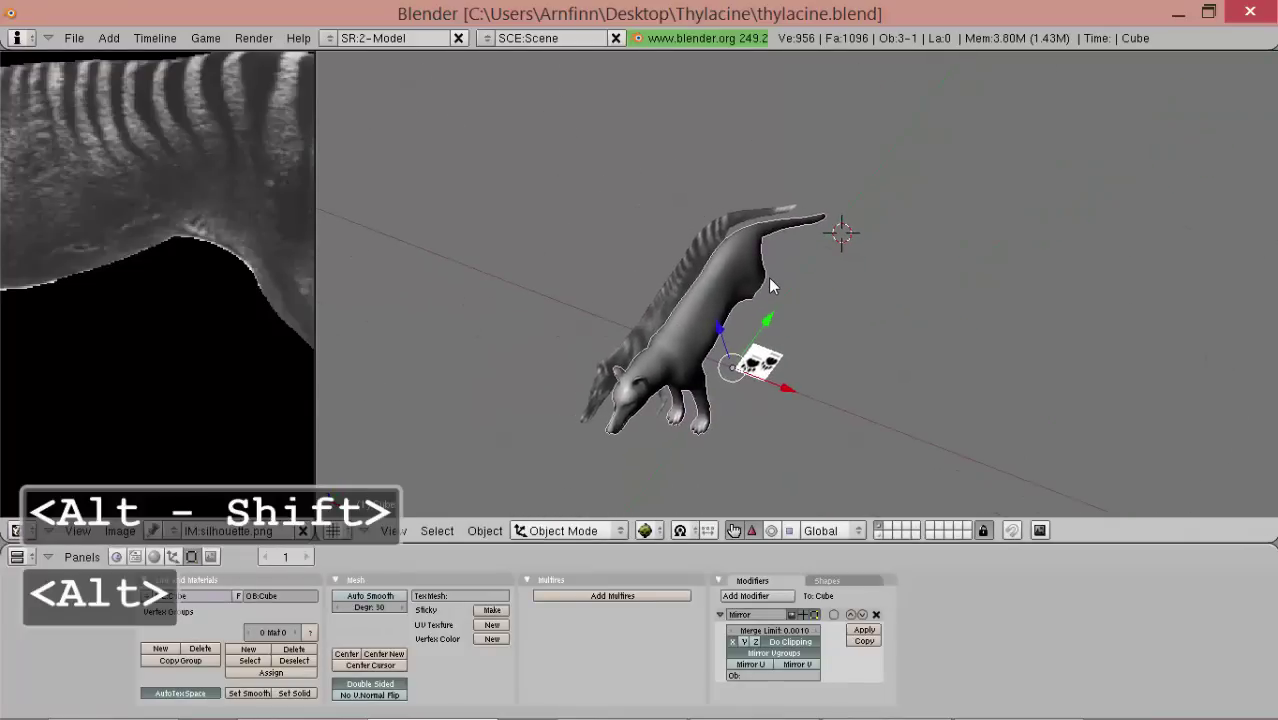
middle_click_drag(770, 286, 765, 305)
key("KP_3")
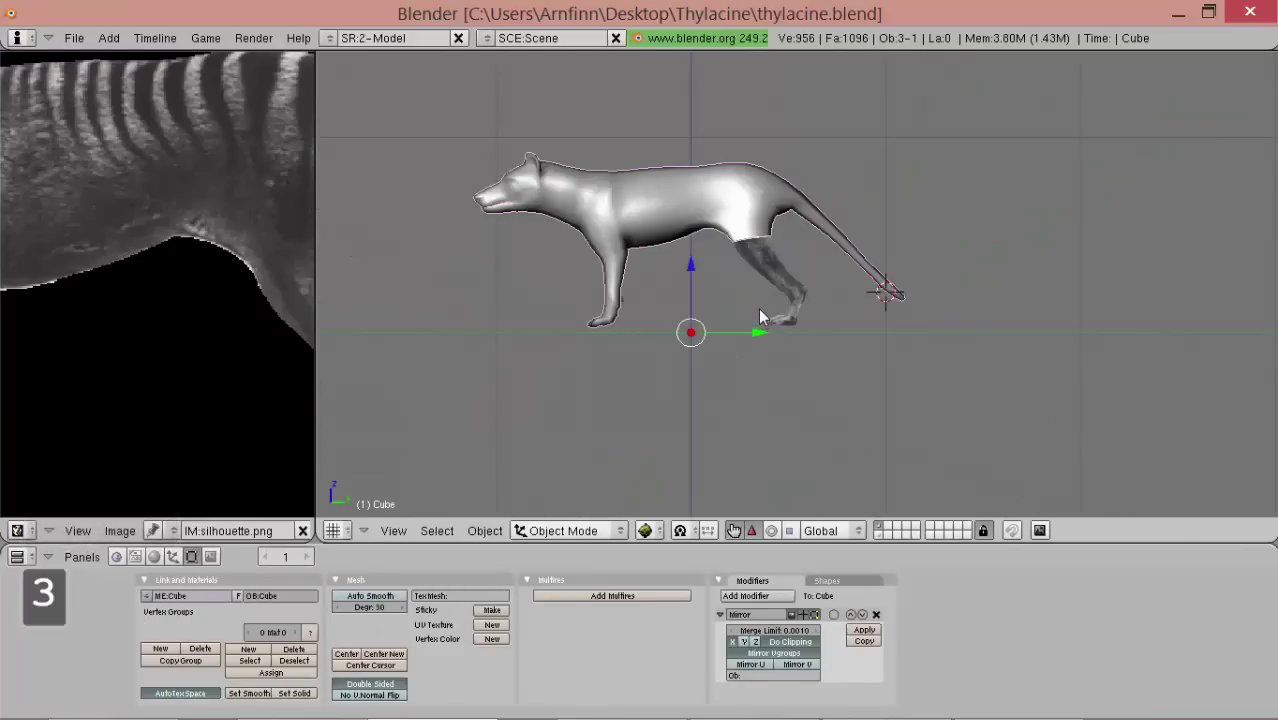
- Select the complete linked front paw mesh and place a duplicate over the hind foot in the reference
scroll(756, 308, "up", 4)
key("Tab")
left_click_drag(485, 365, 799, 365, "alt+shift")
scroll(756, 378, "up", 2)
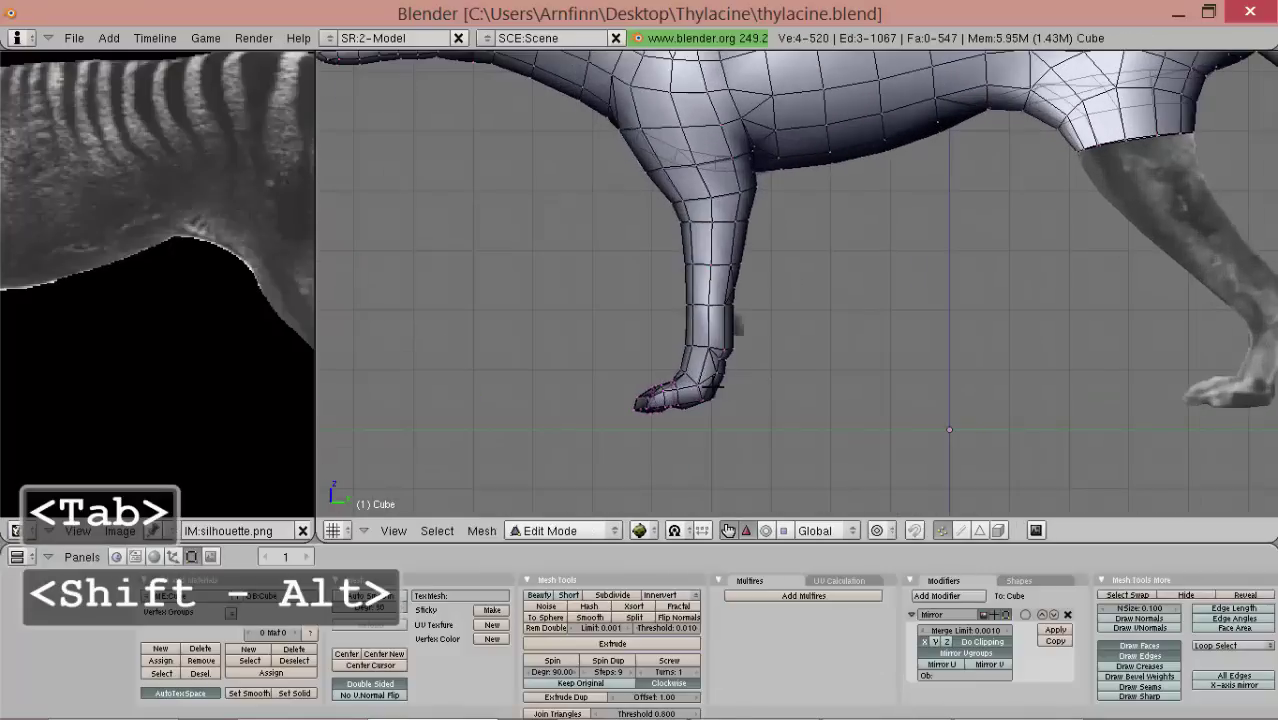
left_click_drag(975, 386, 858, 356, "alt+shift")
right_click(576, 376)
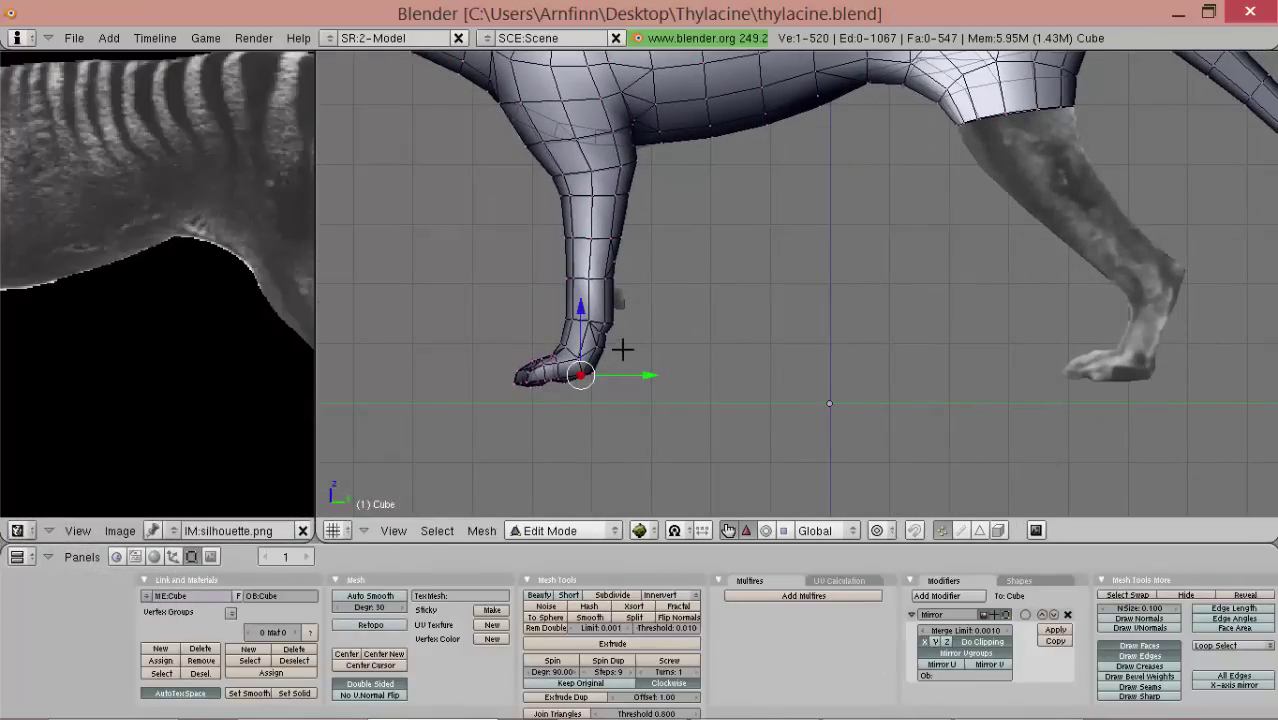
key("ctrl+l")
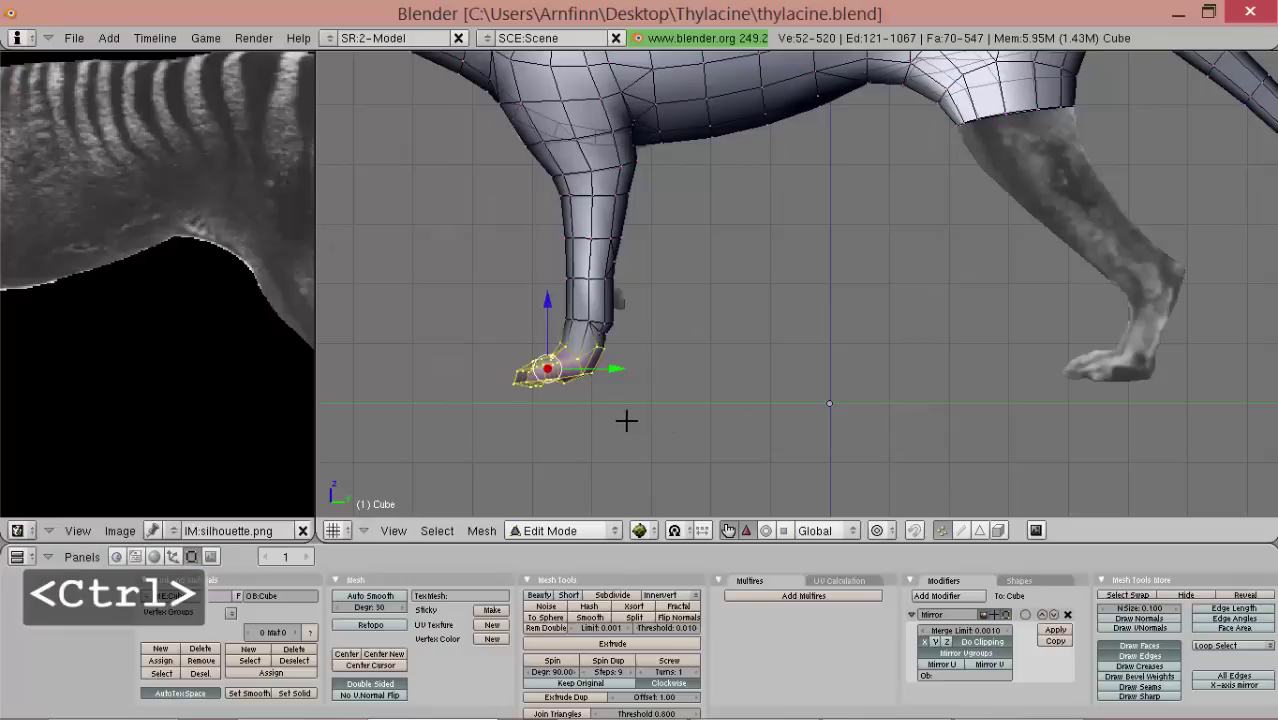
key("shift+d")
left_click(1176, 422)
- Rotate, reposition and slightly scale the duplicated paw to fit the reference hind foot
left_click_drag(1176, 422, 976, 422, "alt+shift")
scroll(976, 422, "up", 3)
key("r")
left_click(977, 446)
key("g")
left_click(969, 433)
key("s")
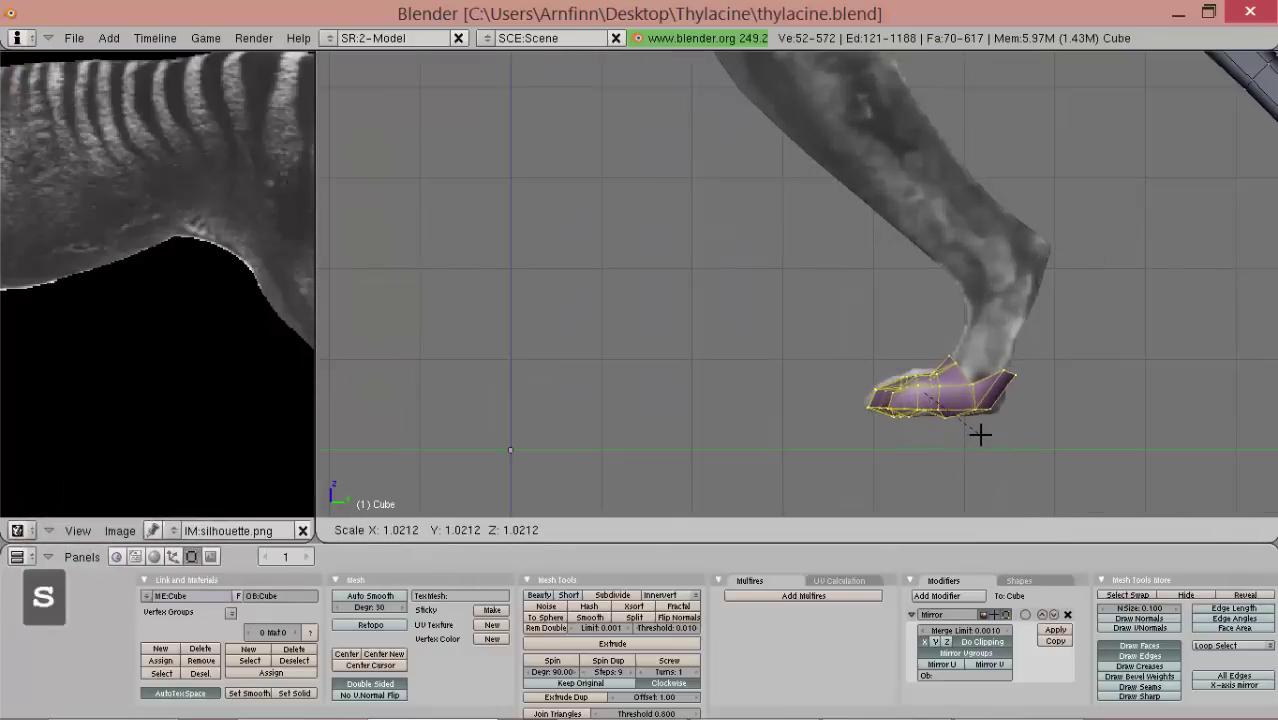
left_click(976, 438)
- Nudge the duplicated paw upward, rotate it on the reference hind foot and compare it with the finished front paw
right_click_drag(980, 432, 990, 432)
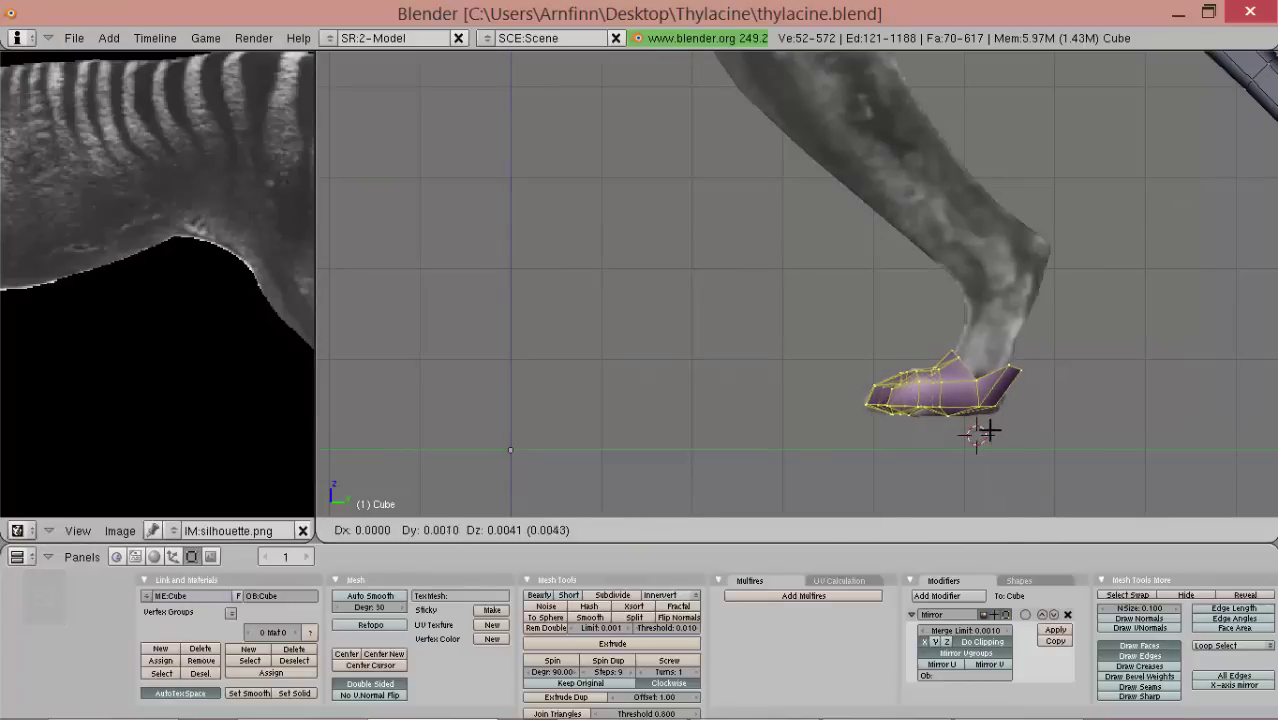
mouse_move(990, 434)
left_mouse_down("alt+shift")
mouse_move(941, 417)
mouse_move(998, 451)
left_mouse_up("alt+shift")
scroll(955, 425, "up", 1)
left_click(994, 452)
key("r")
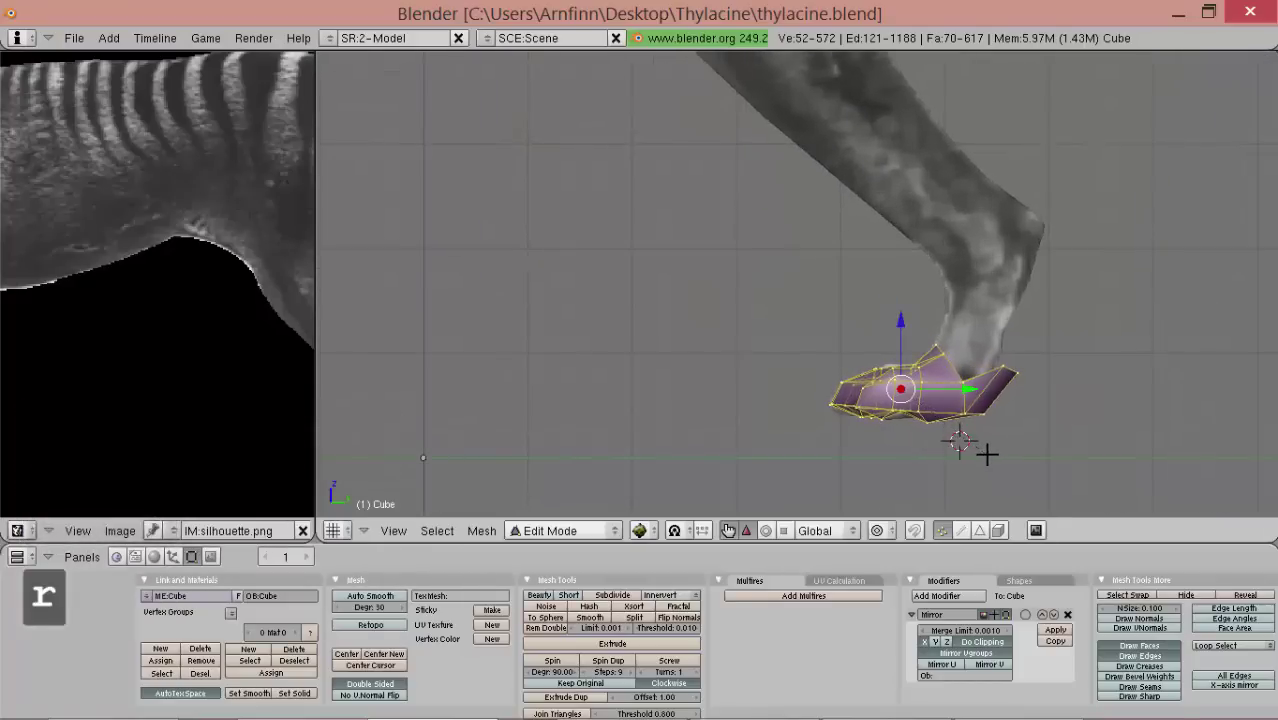
left_click_drag(546, 270, 1055, 271, "alt+shift")
left_click_drag(642, 265, 744, 266, "alt+shift")
scroll(610, 276, "up", 1)
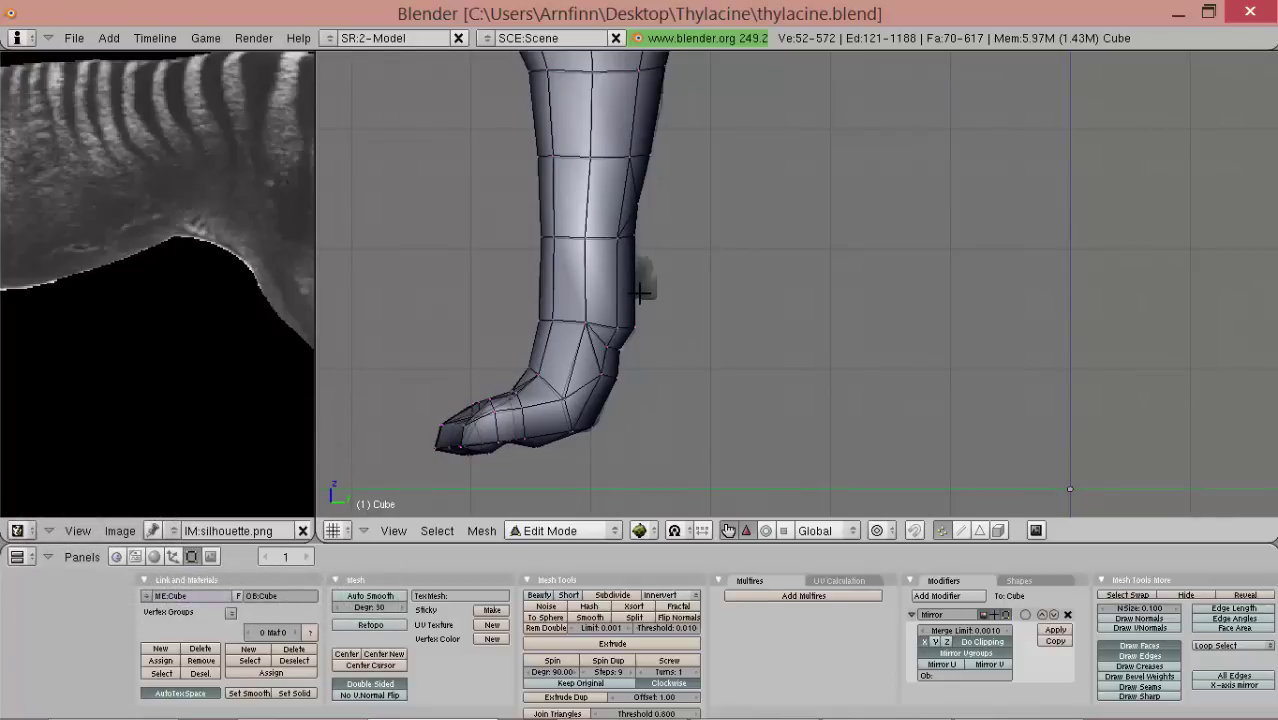
scroll(896, 285, "down", 4)
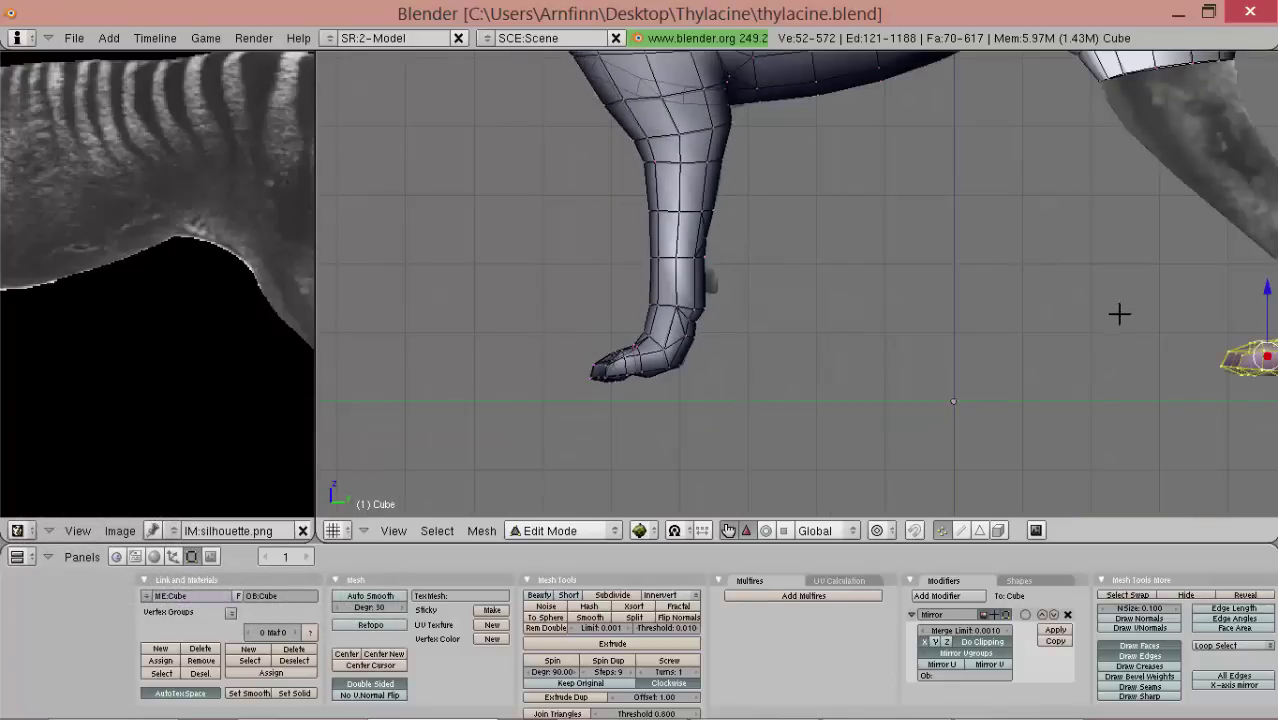
- Rotate the duplicated paw slightly to align its sole and toes with the reference hind foot
left_click_drag(1241, 385, 853, 379, "alt+shift")
scroll(853, 379, "up", 3)
left_click_drag(958, 407, 881, 372, "alt+shift")
scroll(849, 375, "up", 2)
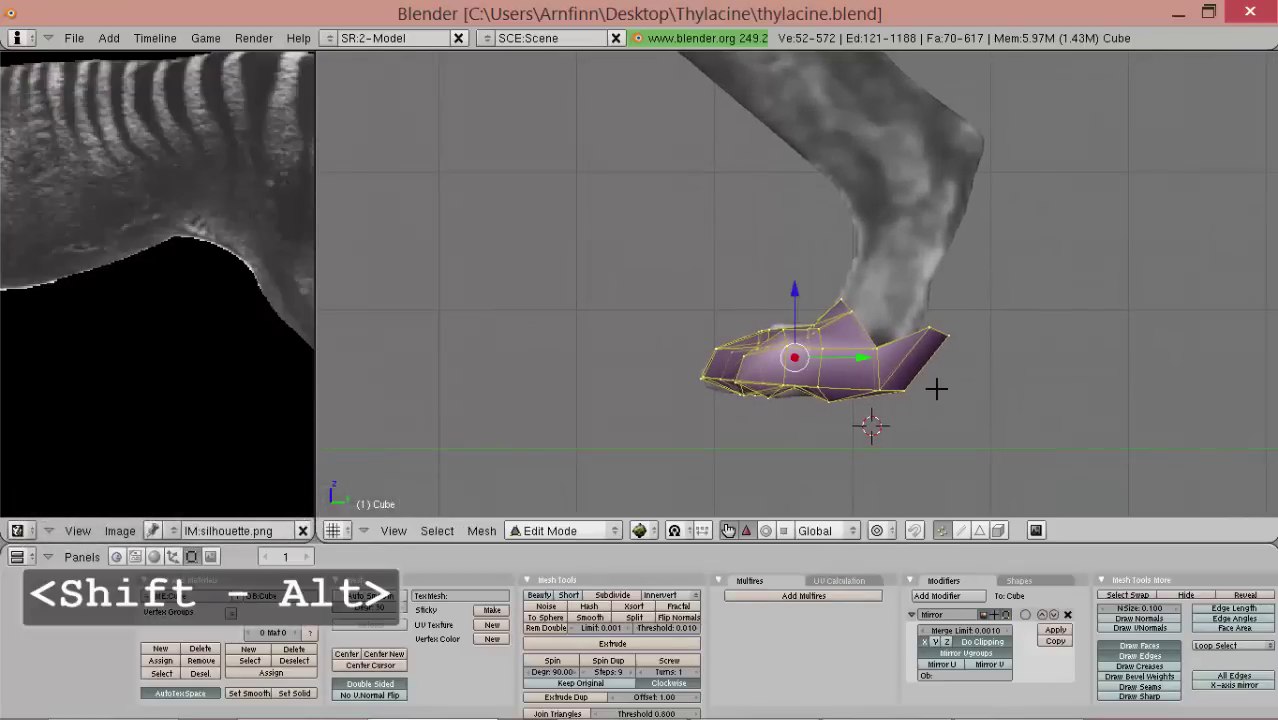
key("r")
left_click(955, 391)
- Select the protruding upper rear vertices of the duplicated paw and move them inward to the reference heel
right_click(947, 334)
left_click_drag(1011, 316, 1021, 351)
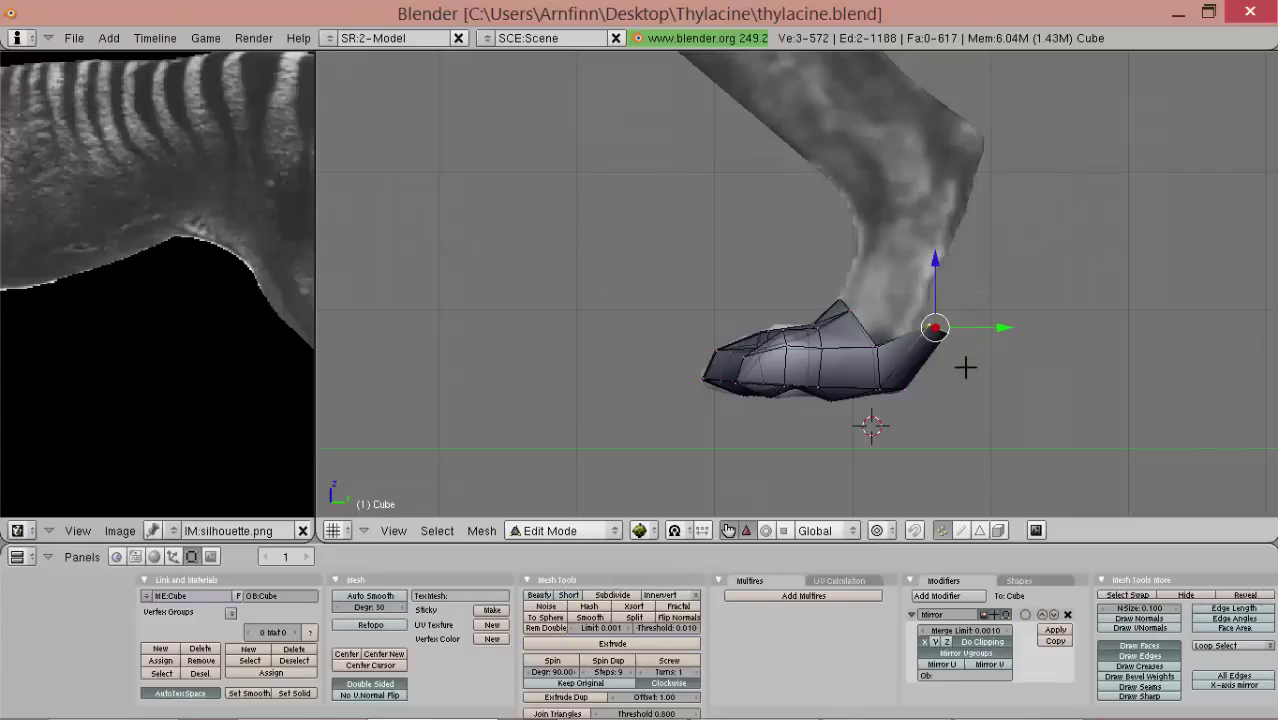
left_click(918, 403)
key("r")
right_click(933, 395)
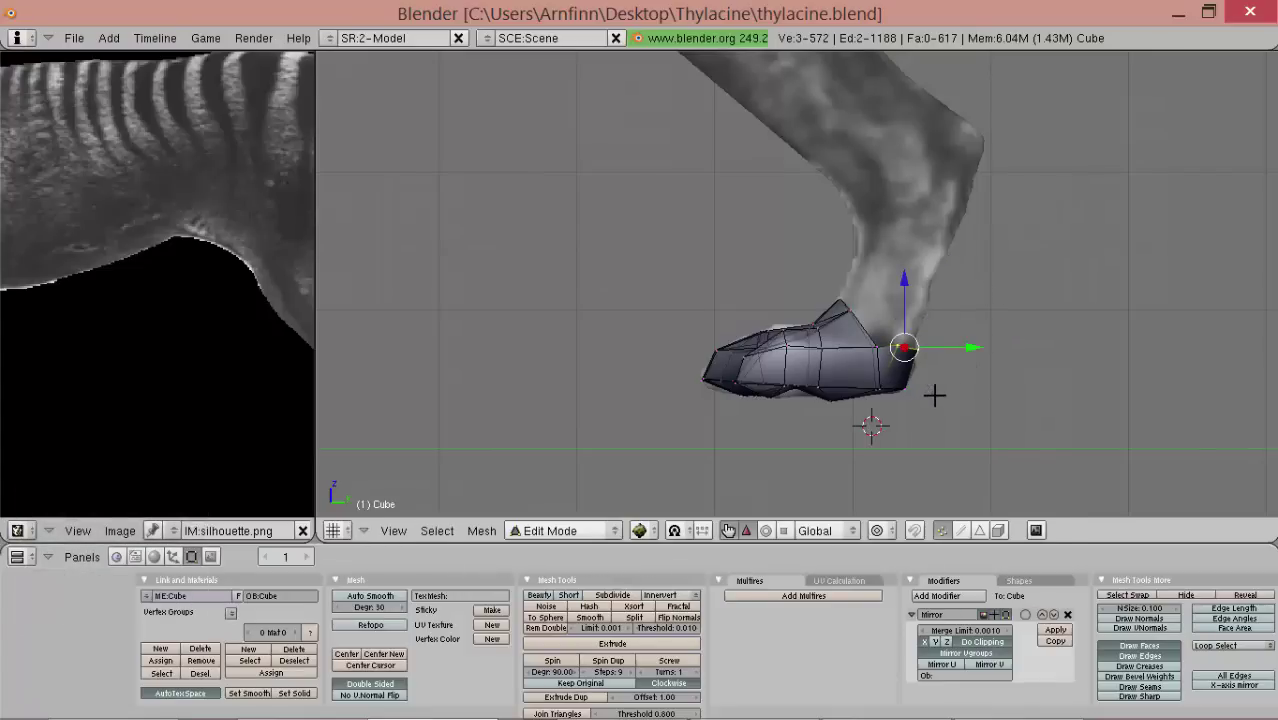
- Examine the duplicated paw's open ankle and heel from the side and from above in perspective
middle_click_drag(924, 254, 897, 245, "shift")
scroll(793, 302, "up", 1)
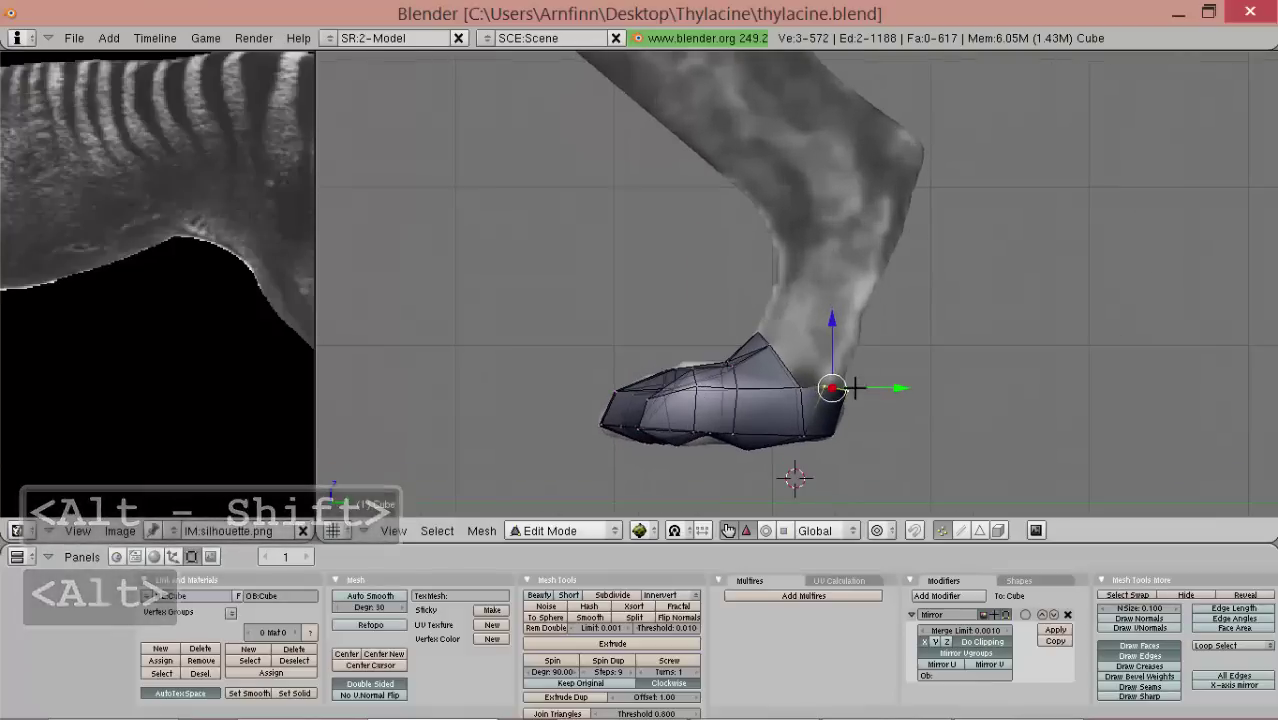
scroll(857, 388, "up", 2)
left_click_drag(858, 384, 875, 317, "alt+shift")
middle_click_drag(875, 317, 890, 370)
left_click_drag(890, 370, 788, 361, "alt")
middle_click_drag(789, 360, 851, 421)
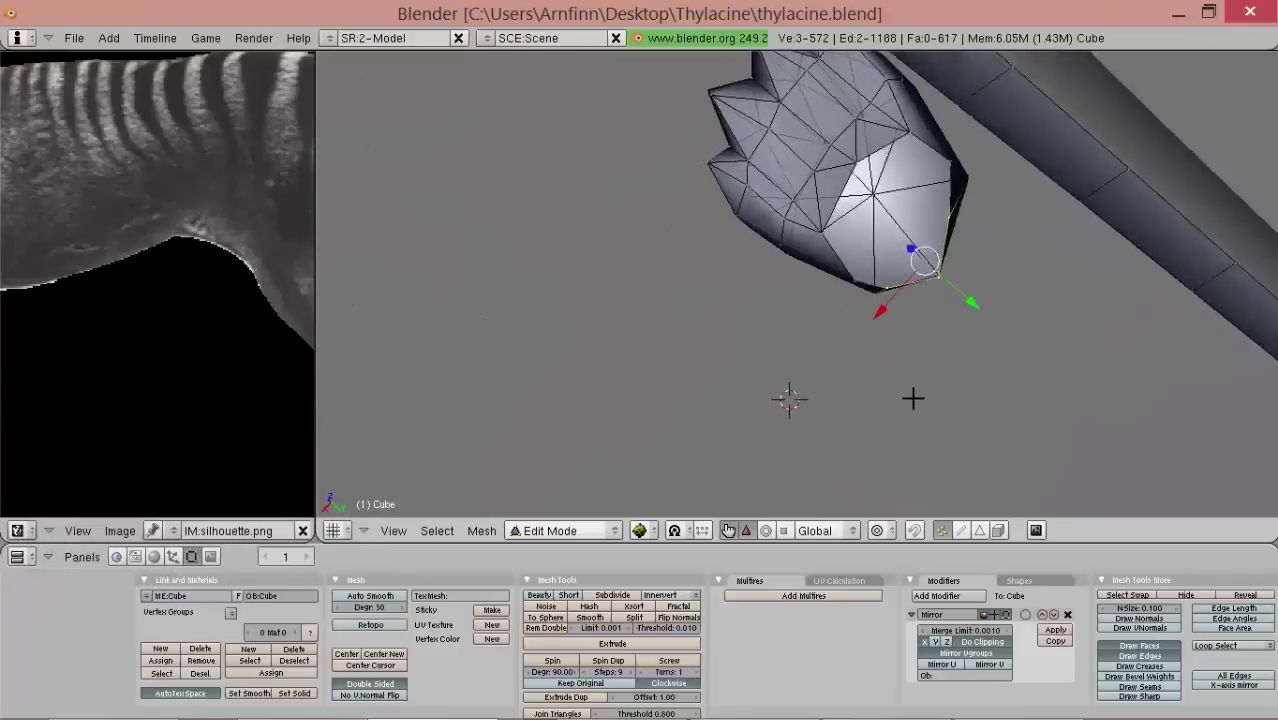
middle_click_drag(914, 397, 903, 134)
- Select the hind leg's open edge loop at the thigh and extrude it down along the side reference
key("KP_3")
scroll(911, 189, "down", 4)
left_click_drag(630, 62, 690, 251, "alt+shift")
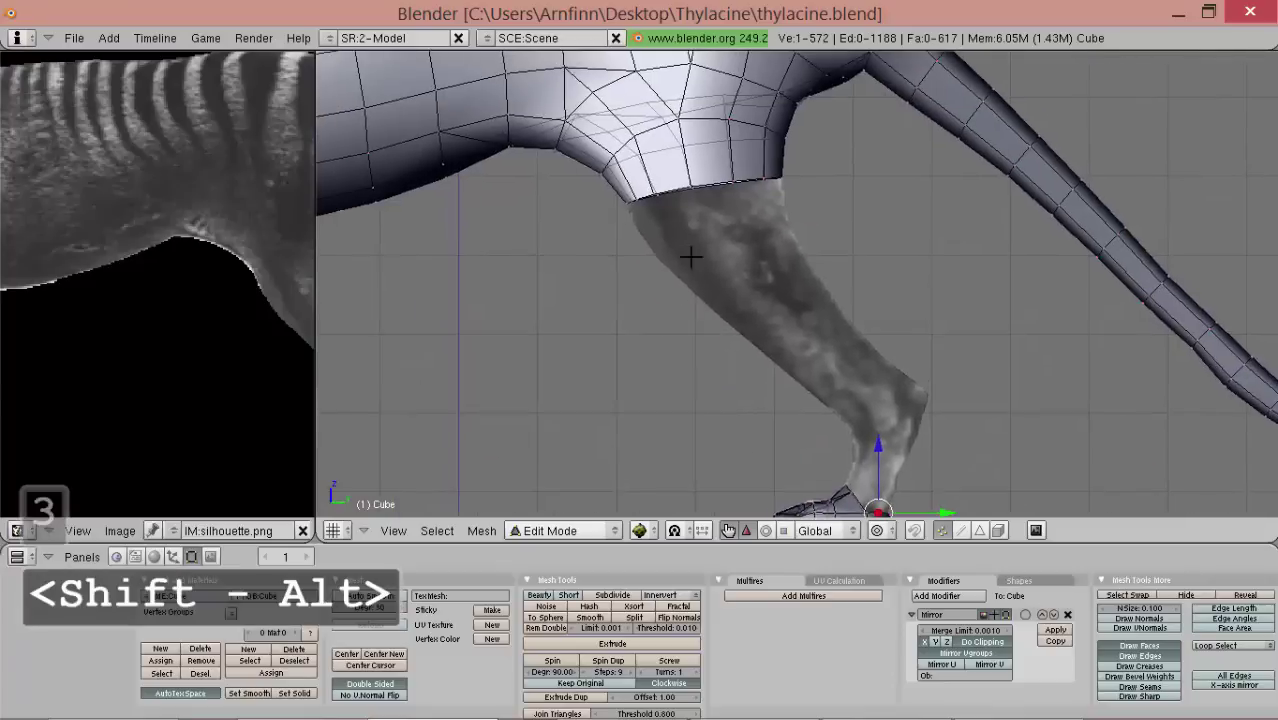
scroll(690, 251, "up", 2)
left_click_drag(698, 134, 815, 195, "alt+shift")
scroll(815, 195, "up", 2)
mouse_move(1005, 164)
left_mouse_down("ctrl")
mouse_move(739, 178)
mouse_move(813, 405)
mouse_move(927, 323)
left_mouse_up("ctrl")
key("e")
left_click(927, 322)
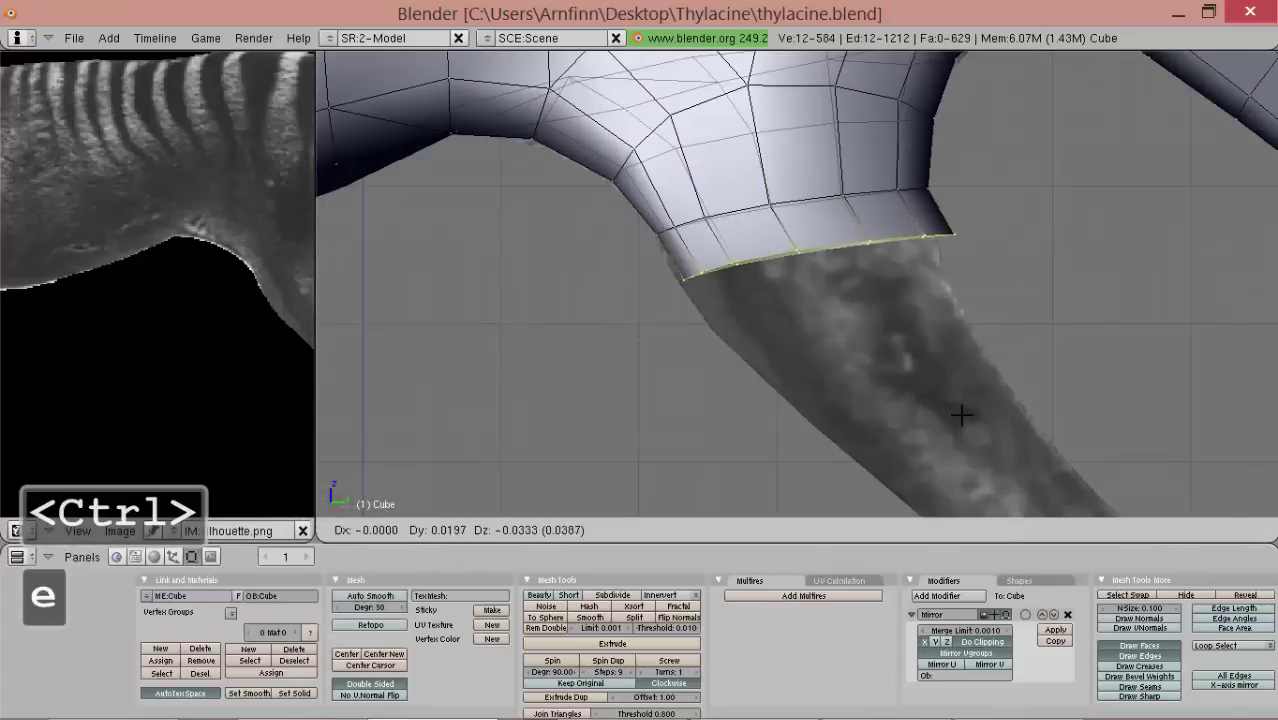
left_click(968, 419)
- Rotate, scale and nudge the extruded thigh loop to match the reference leg's width and slope
key("s")
key("r")
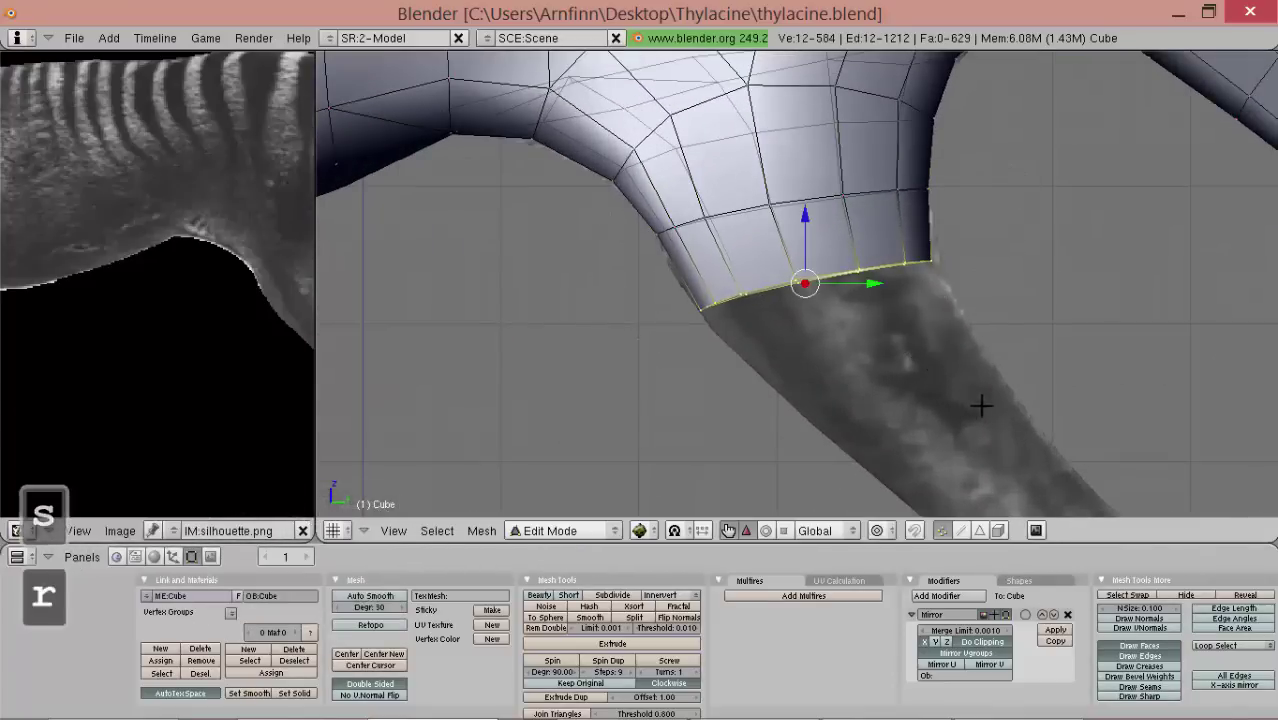
left_click(988, 407)
key("s")
left_click(996, 411)
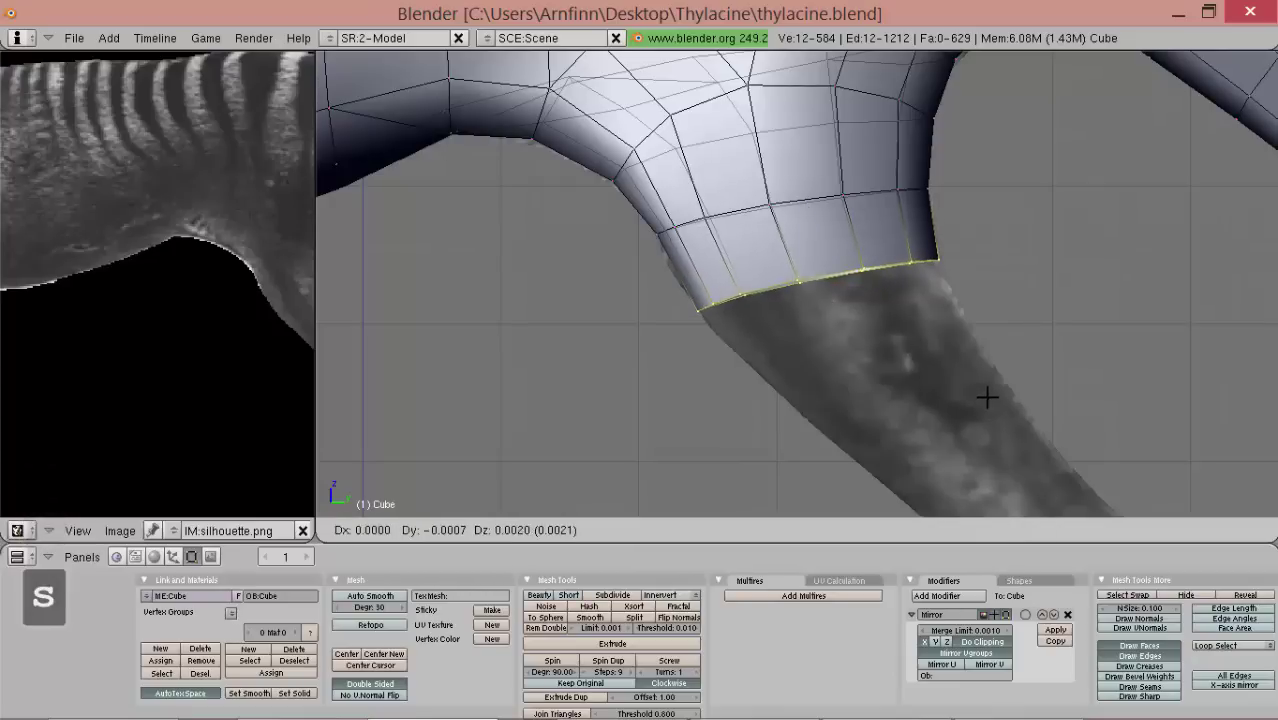
key("s")
left_click(990, 395)
key("s")
left_click(854, 345)
- Select neighbouring vertices on the thigh opening's front edge and scale them closer together
left_click_drag(585, 334, 832, 296, "alt")
middle_click_drag(832, 296, 814, 188)
scroll(797, 238, "up", 2)
right_click(798, 232)
right_click(761, 235, "shift")
left_click_drag(820, 190, 806, 196)
middle_click_drag(780, 222, 753, 284)
left_click_drag(751, 284, 761, 314, "alt")
right_click(768, 253, "shift")
left_click_drag(768, 253, 744, 244, "alt")
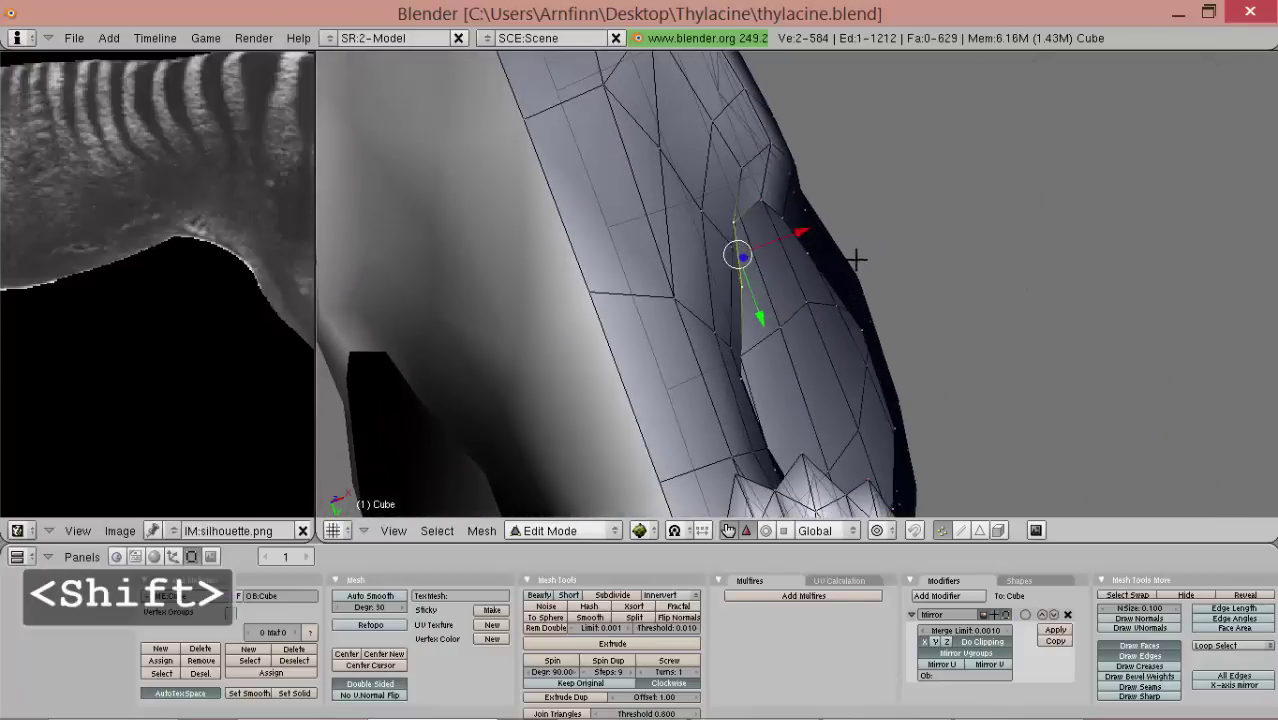
key("s")
left_click(810, 254)
key("s")
left_click(736, 251)
- Collapse the selected vertices with a scale of 0 and remove doubles across the whole mesh
middle_click_drag(736, 251, 805, 255)
key("shift+s")
key("0")
left_click(795, 245)
key("a")
key("a")
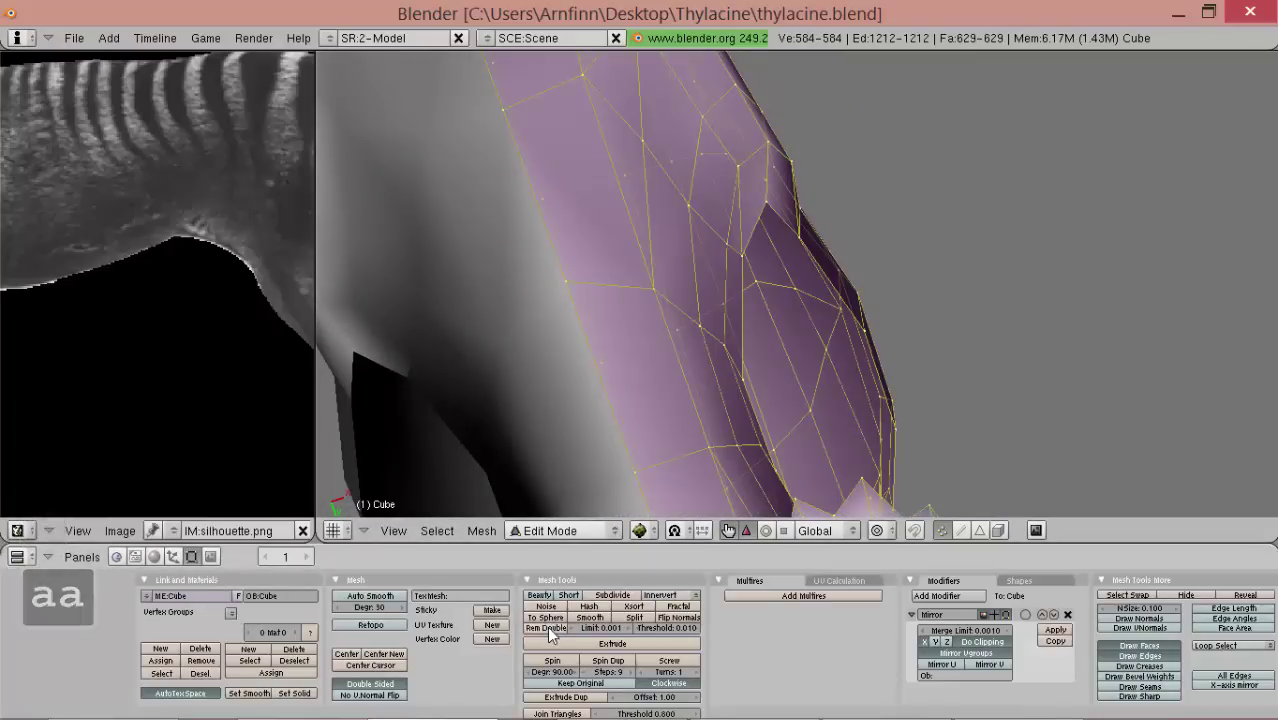
left_click(549, 635)
- Select two vertices at the front of the thigh opening and scale them apart
right_click(800, 236)
right_click(751, 259, "shift")
key("s")
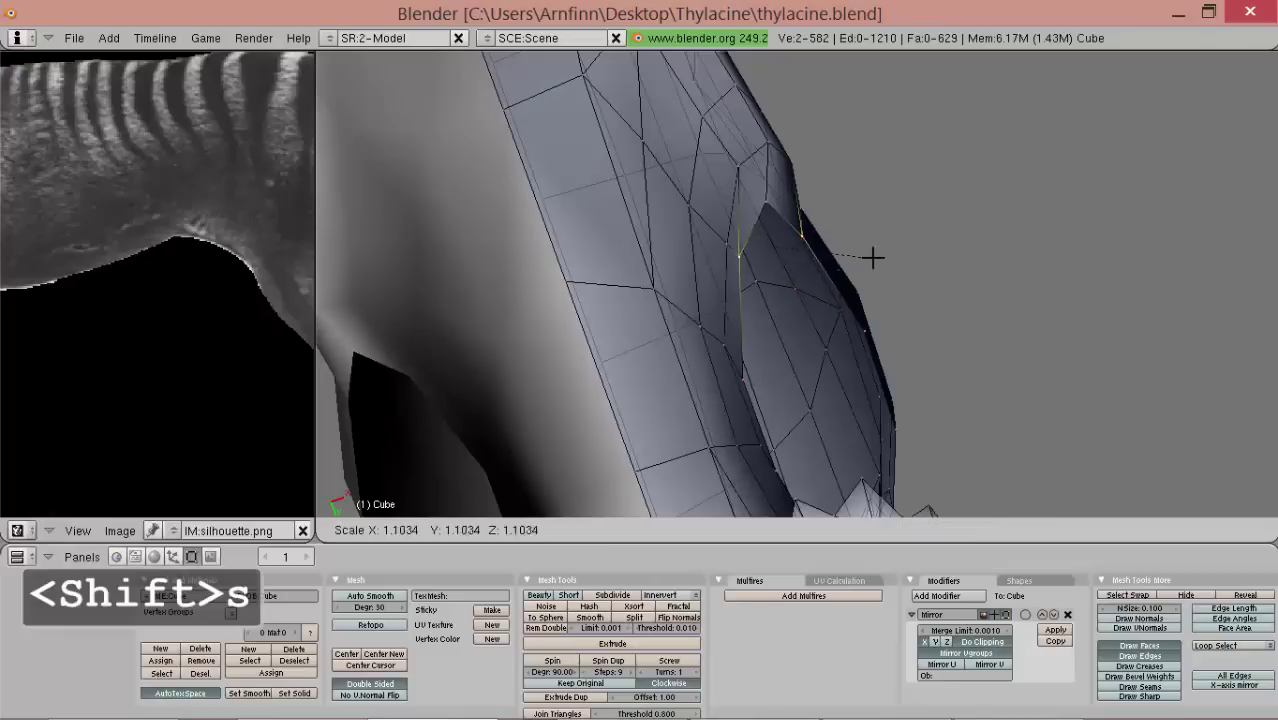
left_click(910, 257)
mouse_move(826, 234)
middle_mouse_down()
mouse_move(790, 251)
mouse_move(779, 227)
mouse_move(842, 222)
middle_mouse_up()
- Compare the hindquarters with the side reference by temporarily moving the whole mesh aside
key("KP_3")
scroll(884, 285, "down", 6)
key("a")
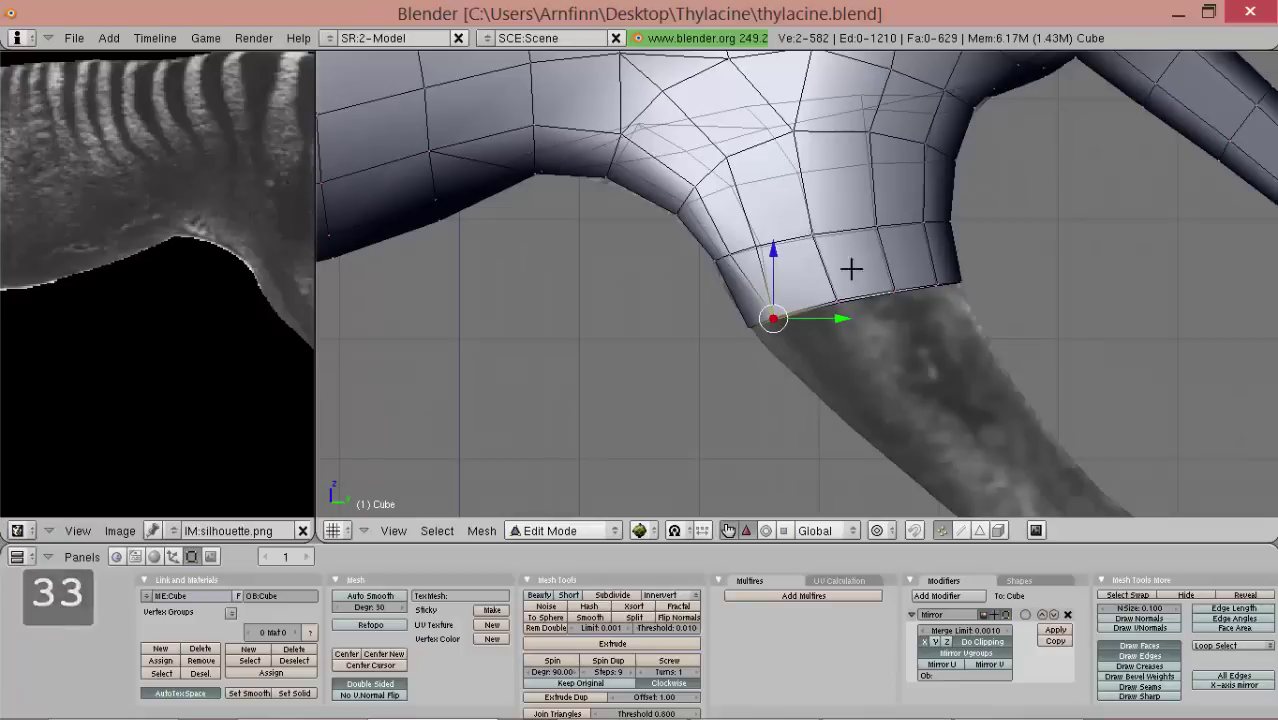
key("a")
key("g")
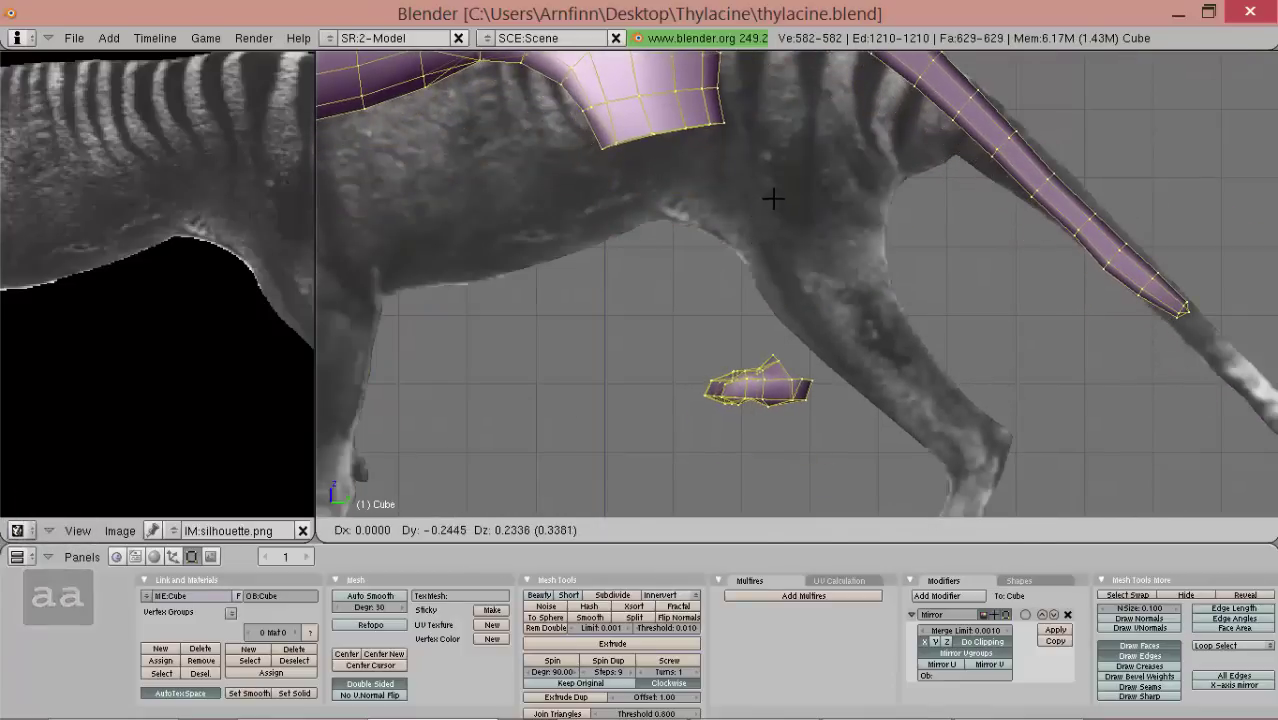
right_click(943, 386)
- Set the object's draw type to Wire and check the mesh against the reference beneath it
left_click(172, 556)
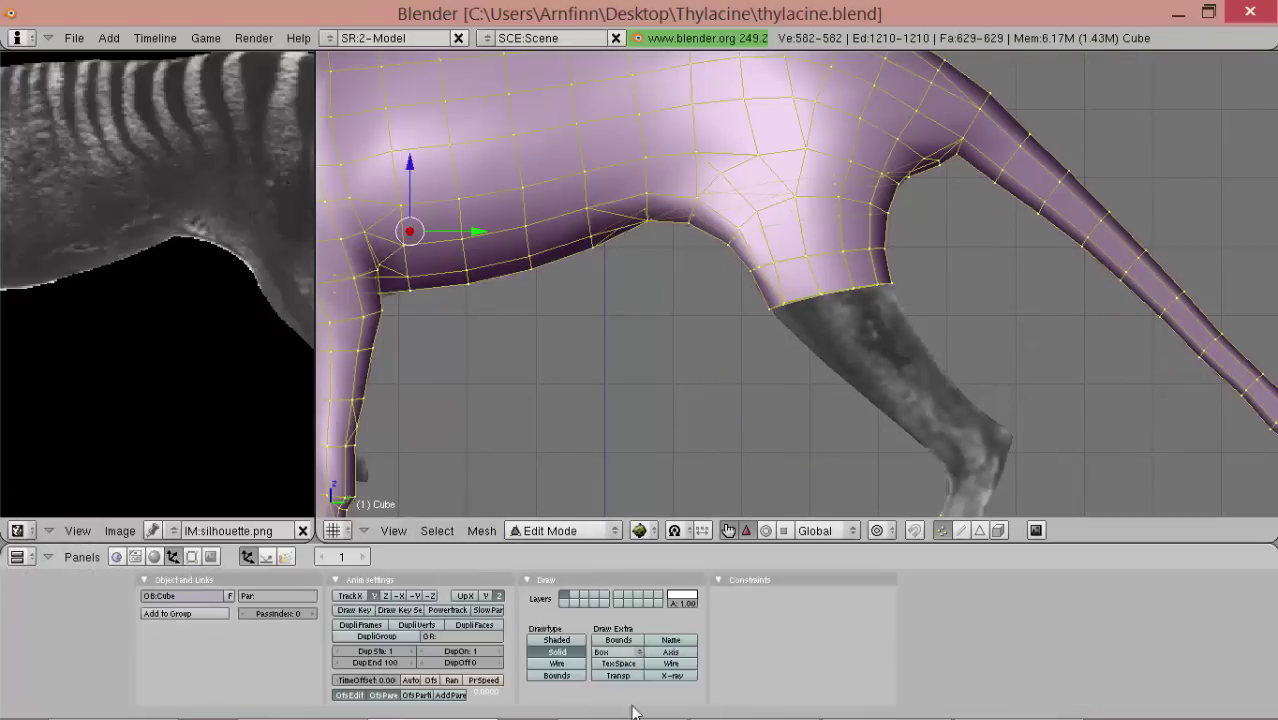
left_click(557, 663)
scroll(962, 350, "down", 1)
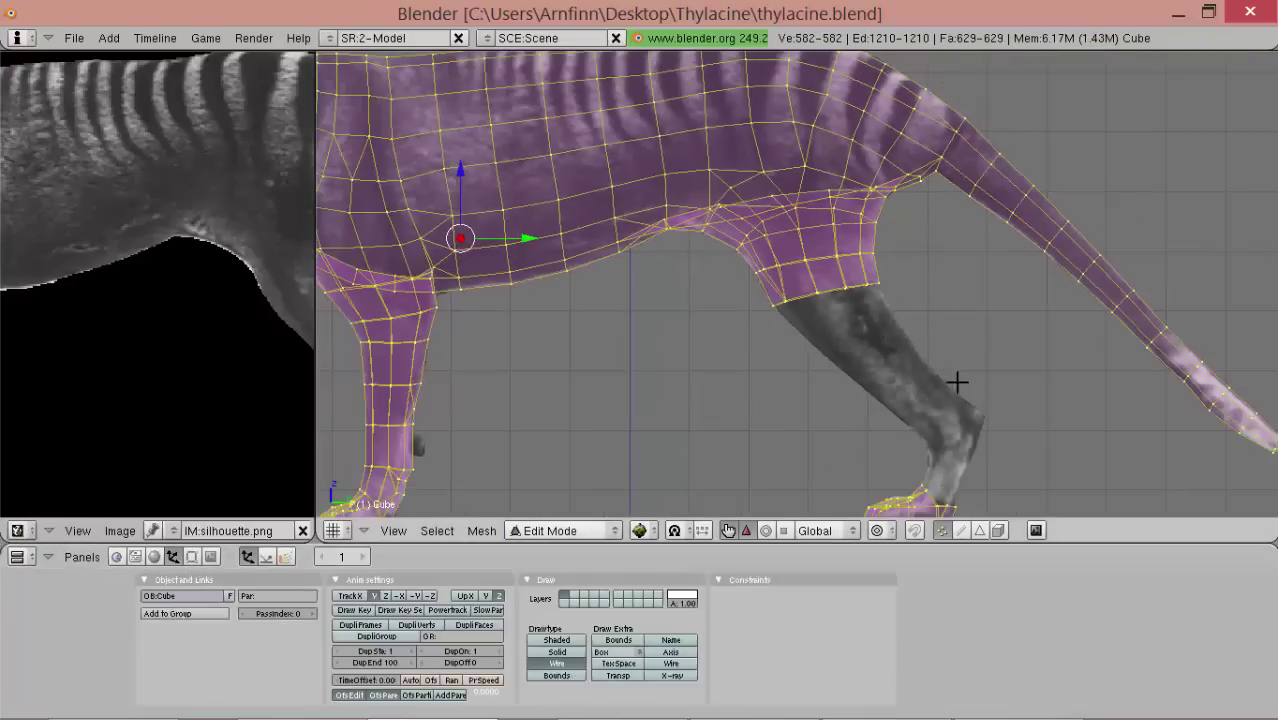
key("g")
right_click(930, 264)
scroll(912, 295, "up", 1)
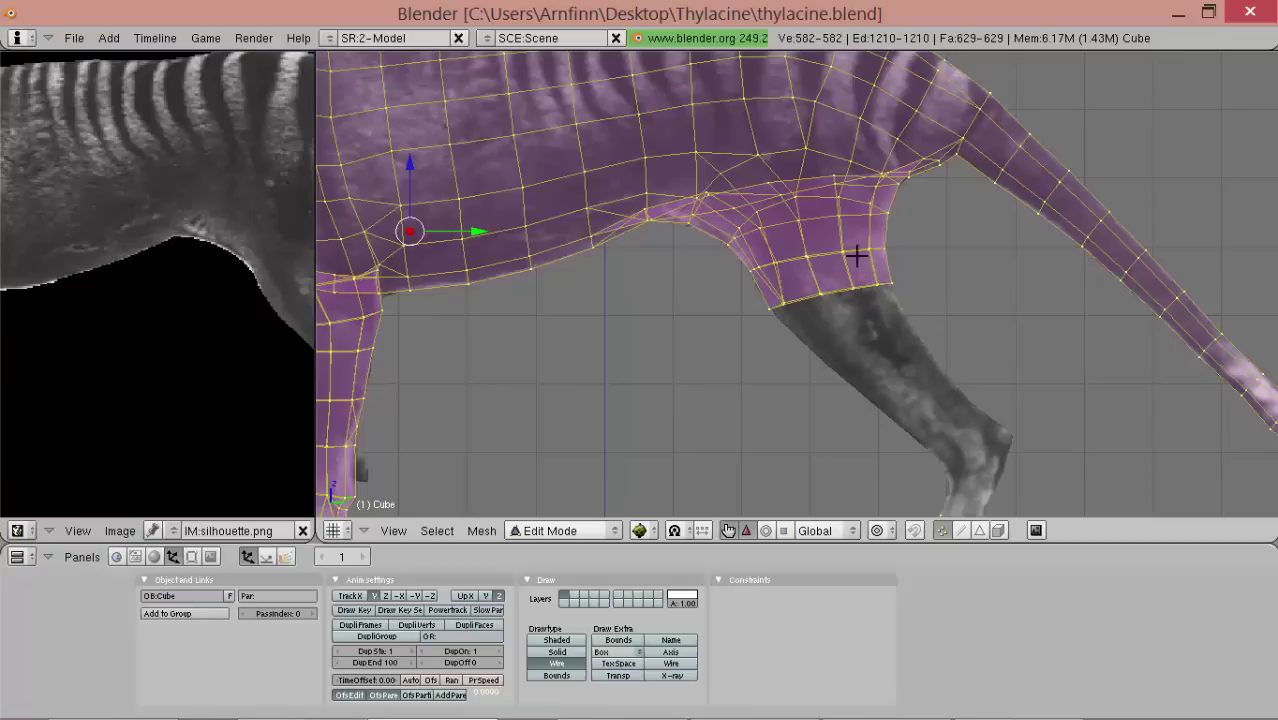
scroll(905, 290, "up", 1)
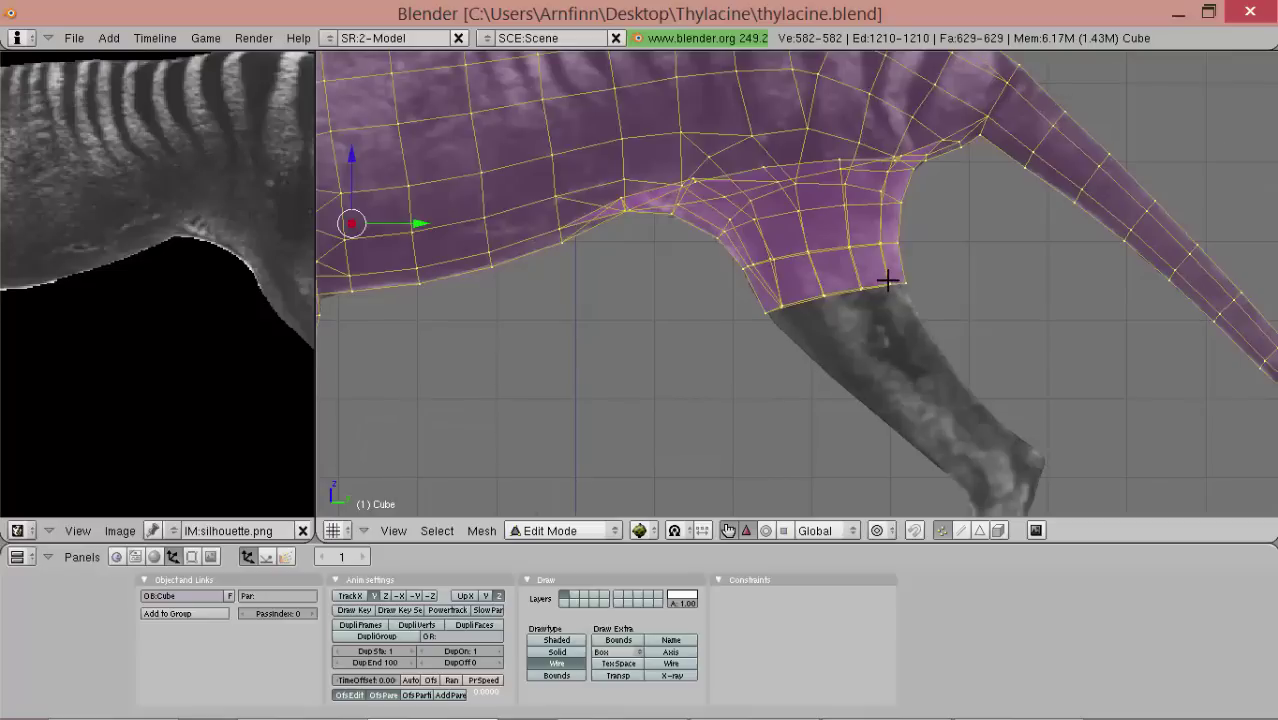
- Select a pair of vertices on the wireframe thigh near the leg opening and scale their spacing
scroll(911, 312, "up", 1)
left_click_drag(926, 326, 797, 264, "alt+shift")
scroll(815, 283, "down", 1)
scroll(796, 264, "up", 2)
right_click(777, 264)
right_click(808, 300, "shift")
middle_click_drag(827, 300, 860, 320)
key("s")
left_click(829, 299)
- Change the vertex selection on the thigh as seen from above and scale the pair
left_click_drag(829, 299, 729, 341, "alt")
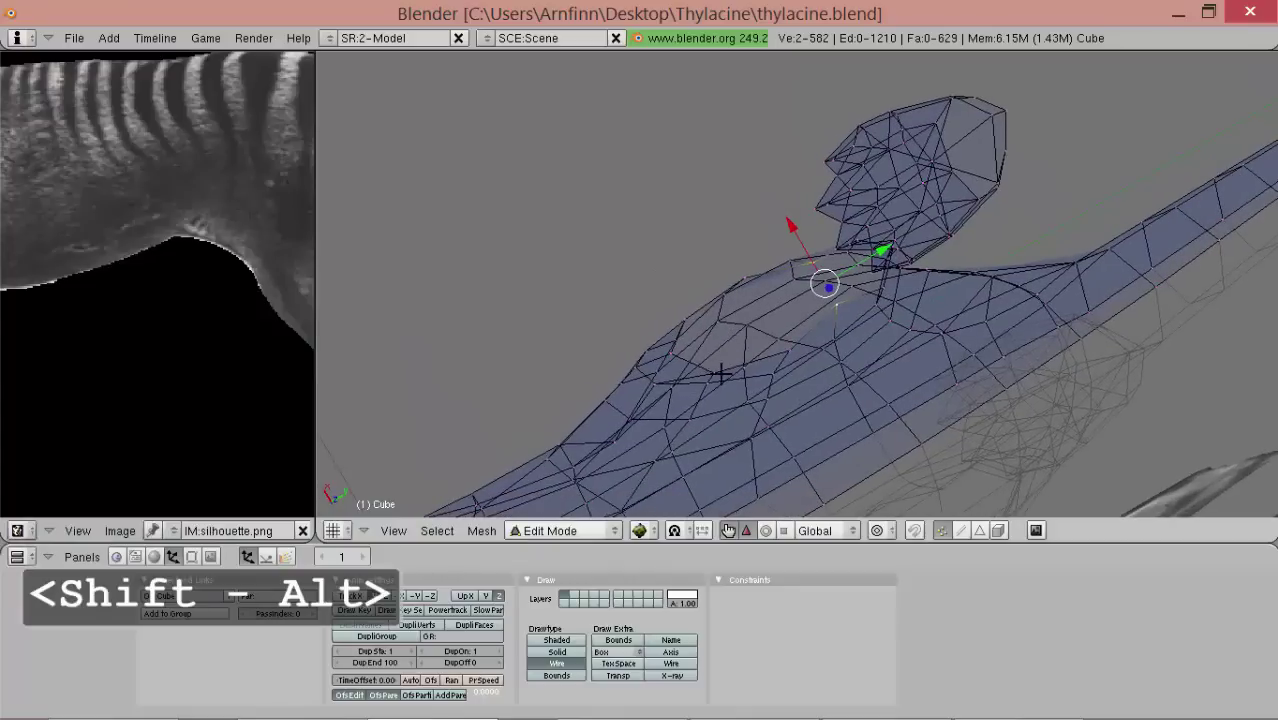
right_click(683, 308, "shift")
middle_click_drag(700, 300, 865, 300)
key("s")
left_click(814, 349)
- Fine-tune the spacing of the selected thigh vertices with a slight scale from another angle
middle_click_drag(814, 349, 890, 422)
middle_click_drag(639, 382, 749, 300)
left_click_drag(748, 300, 893, 322, "alt")
key("s")
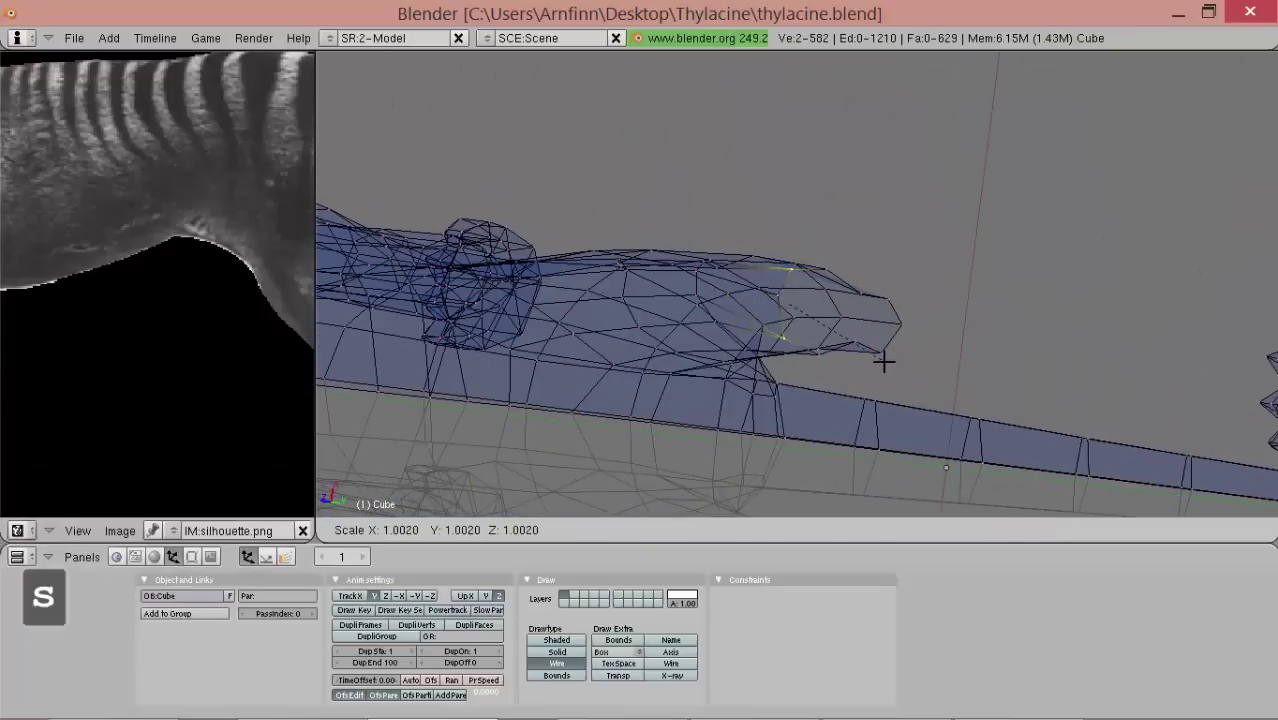
left_click(875, 365)
- Select two vertices at the rear of the thigh opening and scale their spacing
left_click_drag(843, 377, 753, 377, "alt")
left_click_drag(862, 305, 903, 310, "alt+shift")
right_click(886, 347)
right_click(908, 308, "shift")
key("s")
left_click(879, 354)
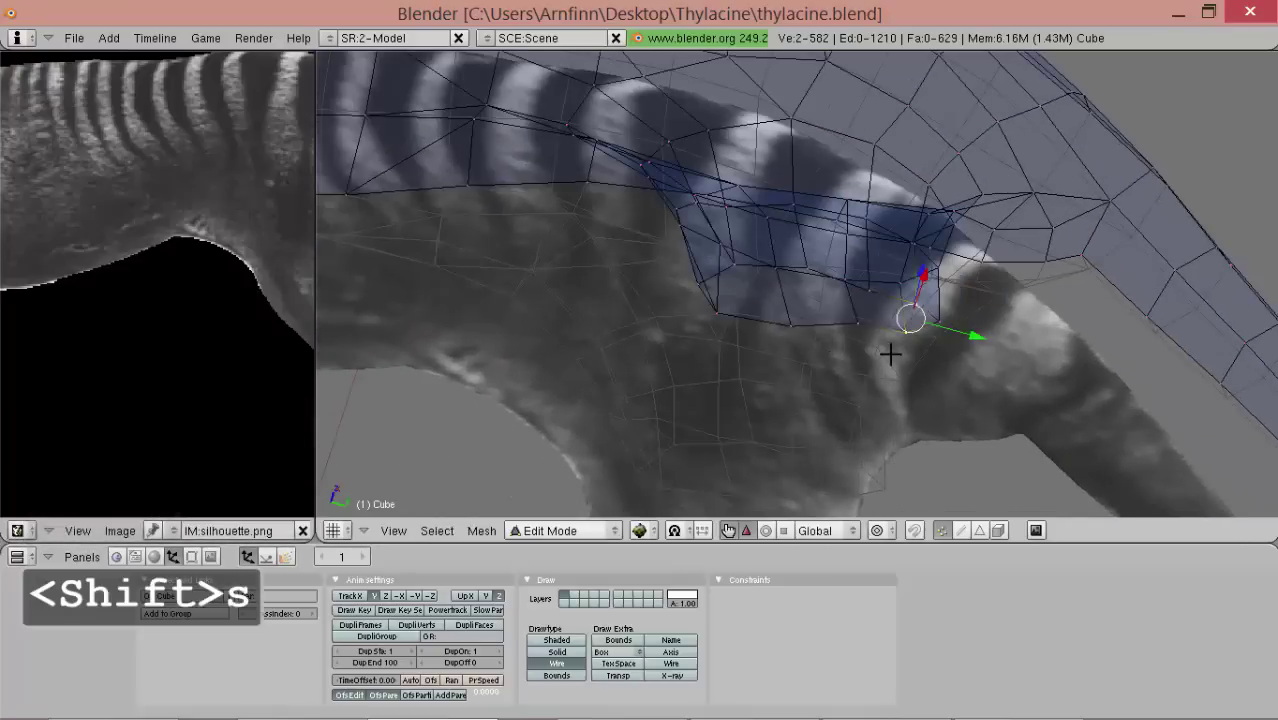
- Select the next pair of vertices along the thigh opening and scale their spacing
left_click_drag(879, 354, 869, 312, "alt")
right_click(862, 332)
right_click(848, 306, "shift")
key("s")
left_click(853, 385)
- Smooth the uneven vertices along the thigh just above the leg opening, one pair at a time
middle_click_drag(865, 310, 792, 575)
middle_click_drag(797, 345, 808, 245)
right_click(808, 236)
right_click(806, 220, "shift")
left_click(192, 556)
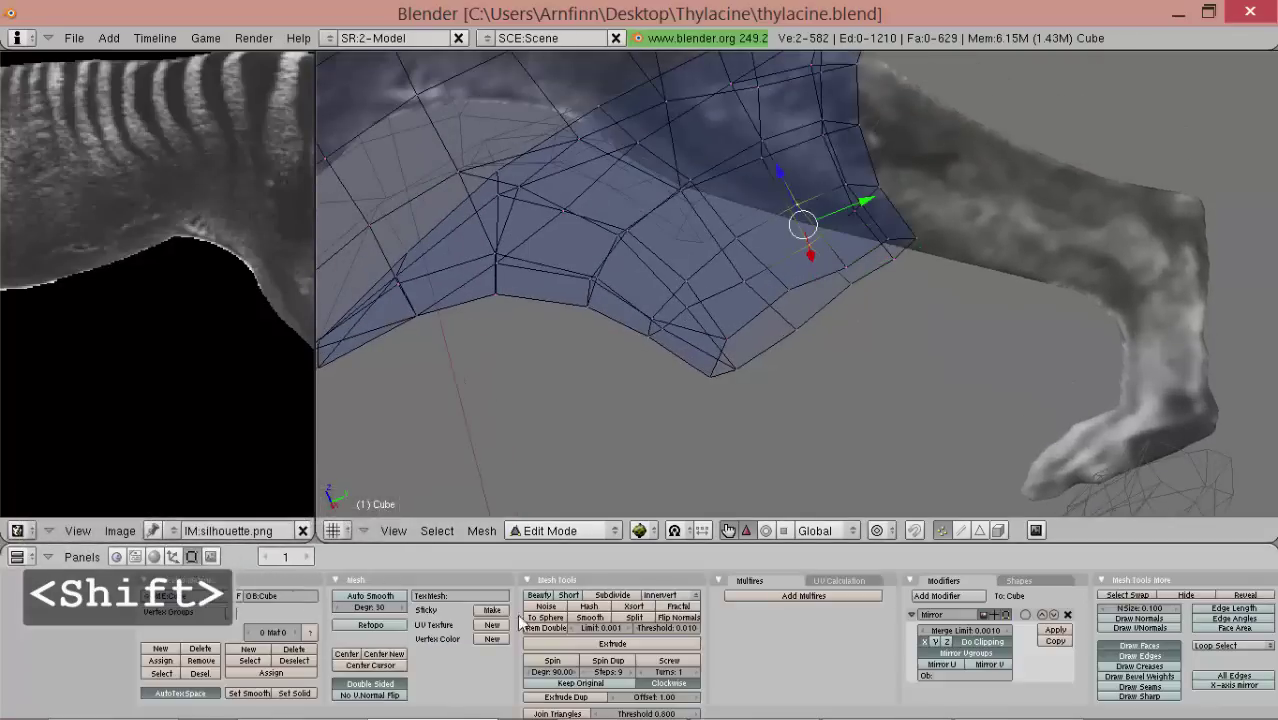
left_click(584, 619)
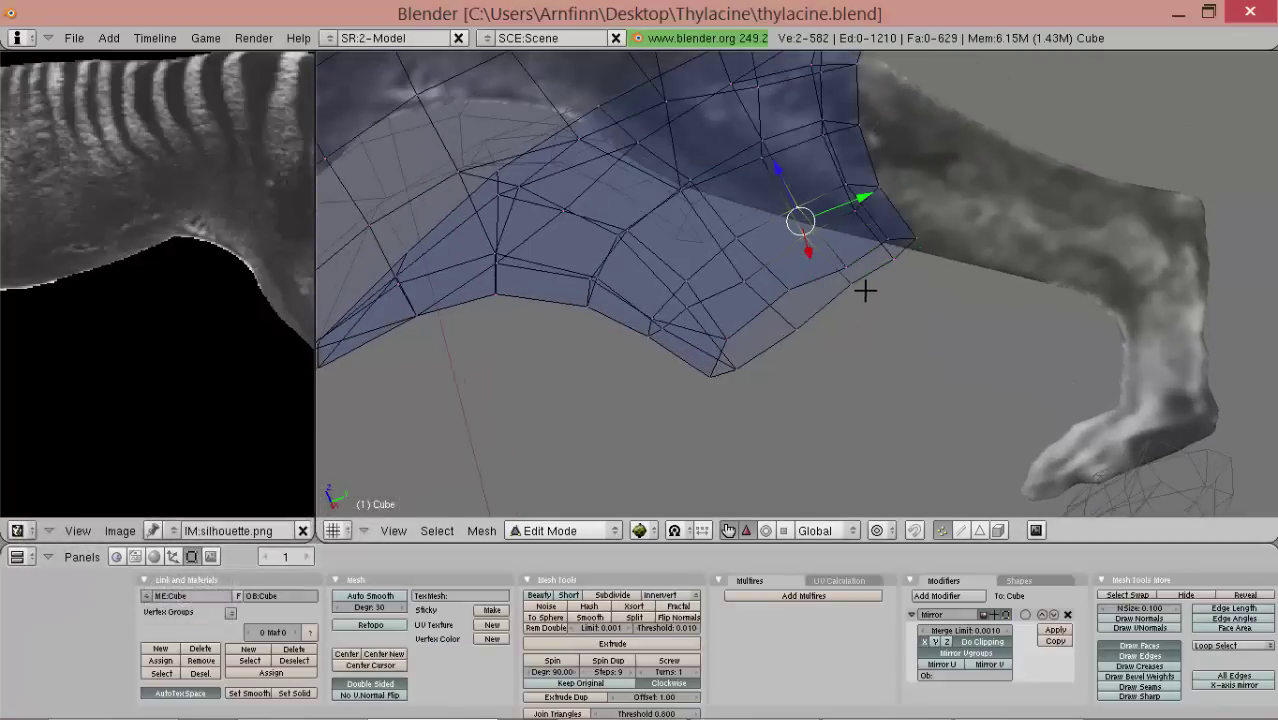
right_click(845, 190, "shift")
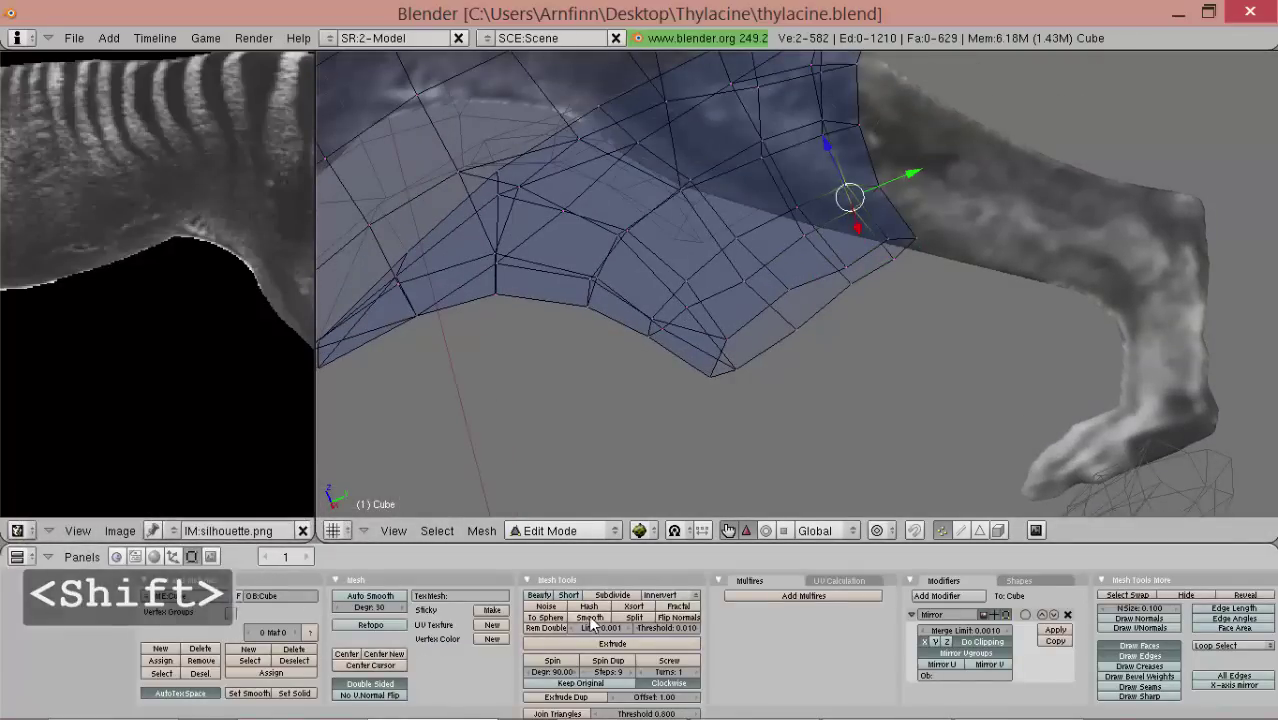
- Select two neighbouring vertices near the front of the thigh opening and collapse them with a scale of 0
middle_click_drag(793, 194, 801, 332)
right_click(750, 319)
right_click(714, 322)
right_click(679, 286)
middle_click_drag(676, 288, 780, 285)
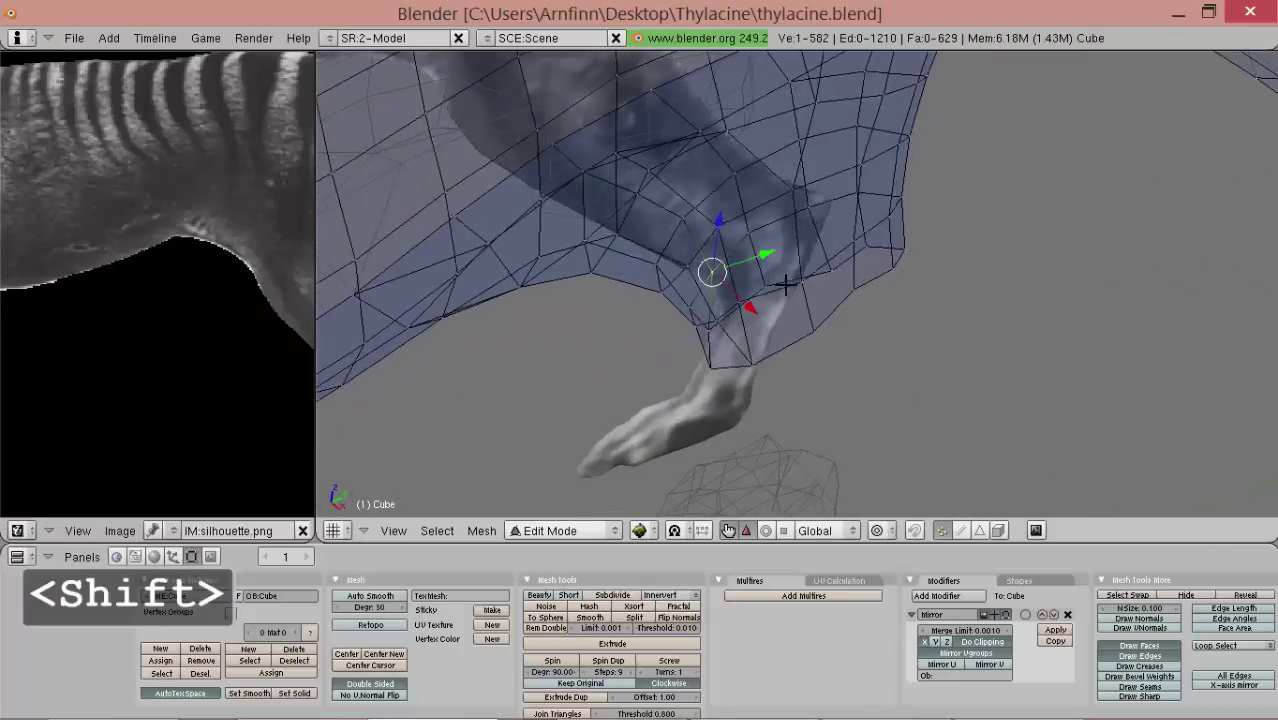
right_click(723, 320, "shift")
key("s")
key("0")
left_click(795, 312)
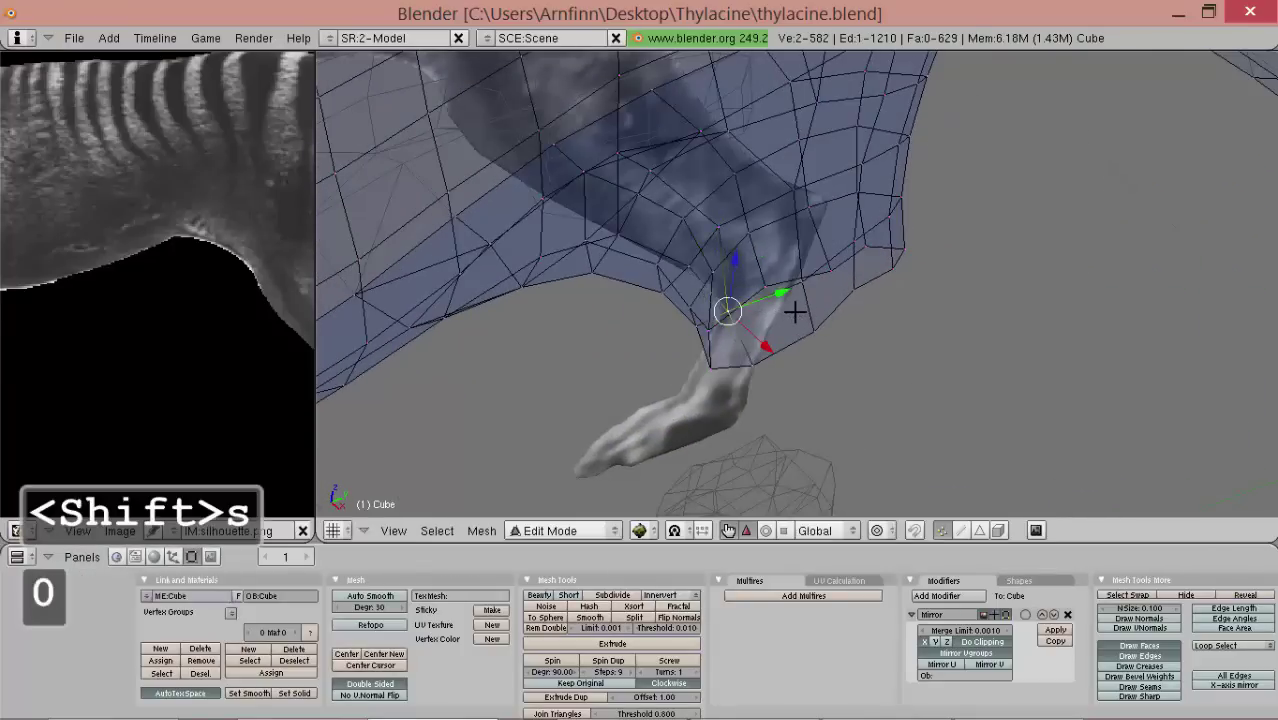
- Collapse another vertex pair at the thigh opening with a scale of 0 and remove doubles across the whole mesh
right_click(793, 288, "shift")
middle_click_drag(793, 288, 899, 242)
key("s")
key("0")
left_click(718, 287)
key("a")
key("a")
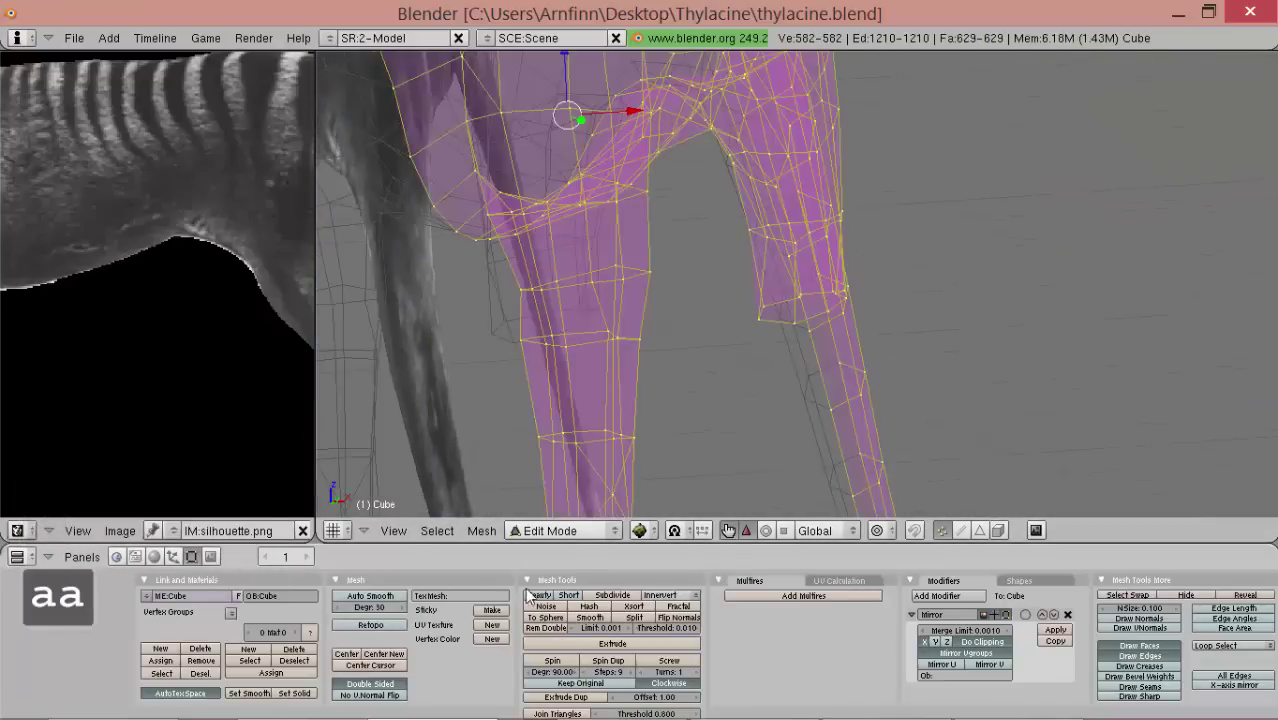
- Select two vertices on the thigh beside the merged points and scale their spacing
middle_click_drag(812, 223, 840, 127)
right_click(766, 339)
right_click(733, 330, "shift")
key("s")
left_click(943, 372)
key("s")
- Set the mesh's draw type to Solid, then scale the spacing of two vertices on the thigh beside the leg opening
left_click(174, 558)
left_click(557, 652)
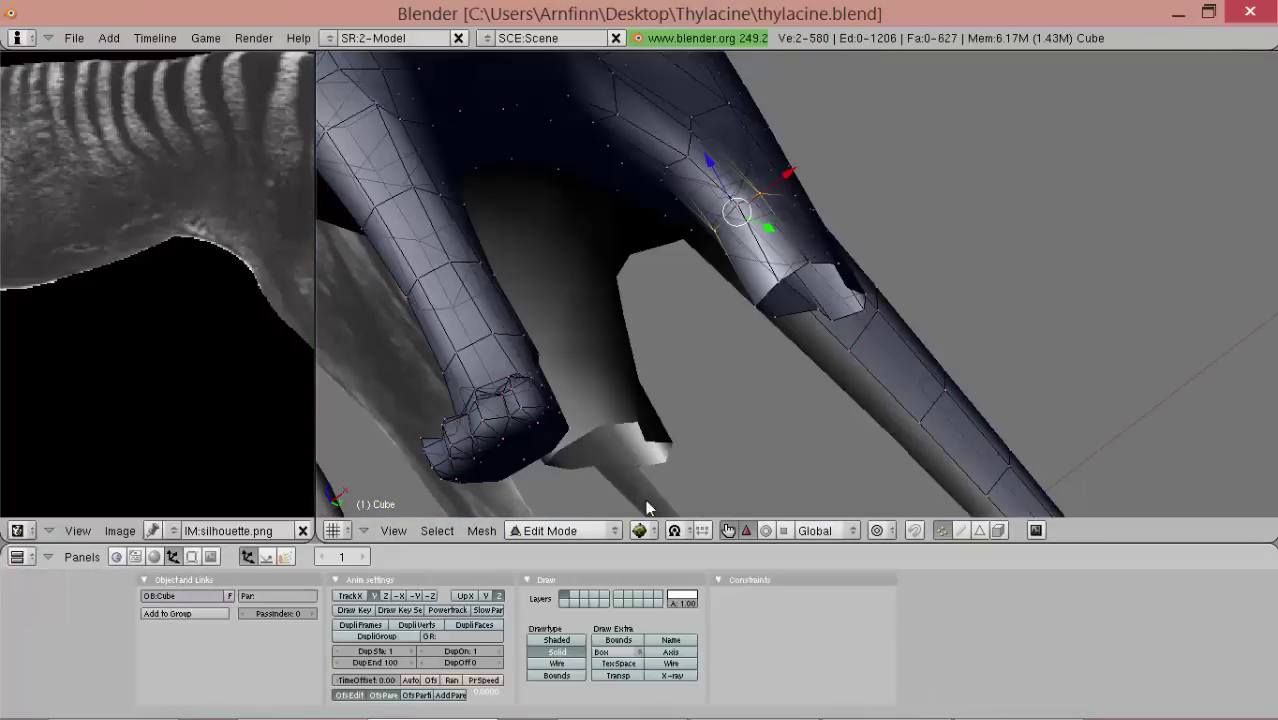
mouse_move(662, 434)
middle_mouse_down()
mouse_move(729, 290)
mouse_move(862, 242)
mouse_move(676, 265)
mouse_move(645, 408)
mouse_move(756, 408)
mouse_move(616, 313)
mouse_move(829, 314)
mouse_move(845, 367)
middle_mouse_up()
right_click(866, 286, "shift")
key("s")
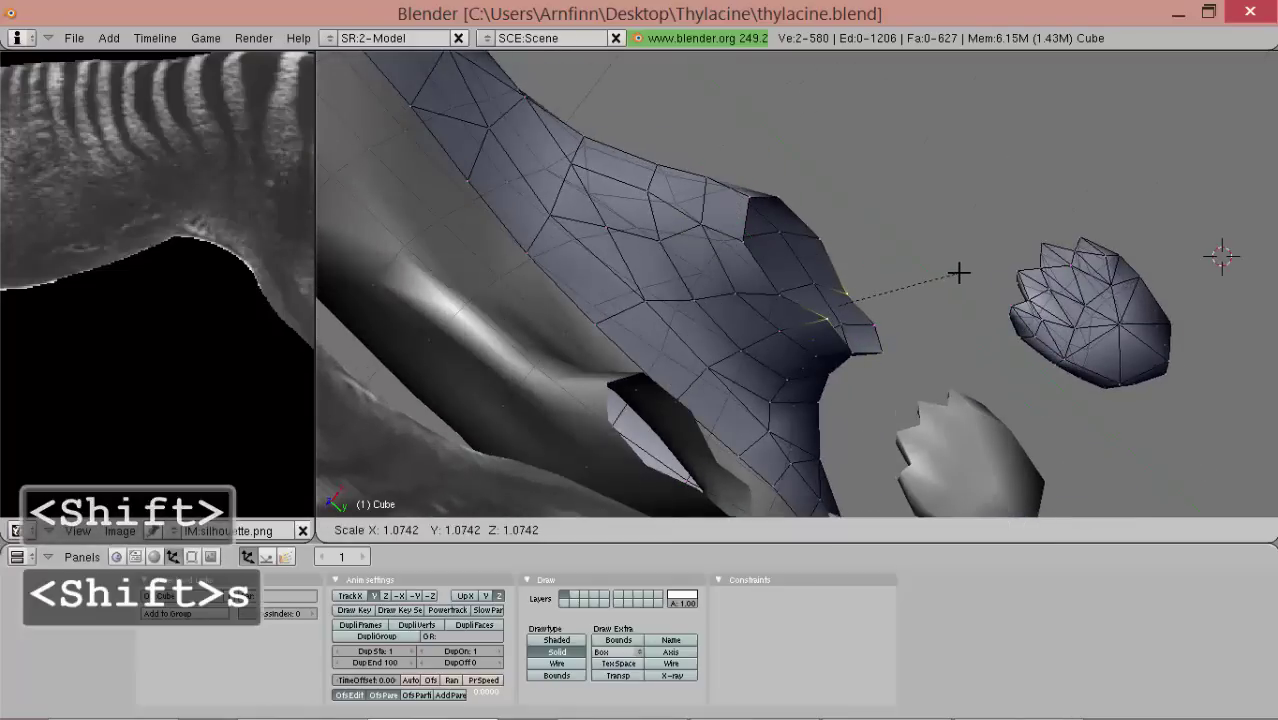
left_click(960, 272)
middle_click_drag(715, 292, 1004, 277)
key("Tab")
key("Tab")
key("Tab")
key("Tab")
- In side view, select the edge ring at the hind leg's open end and extrude it down along the reference leg
scroll(813, 377, "up", 3)
key("KP_3")
scroll(830, 360, "up", 2)
left_click_drag(927, 403, 936, 373, "ctrl")
left_click_drag(884, 385, 862, 337, "alt+shift")
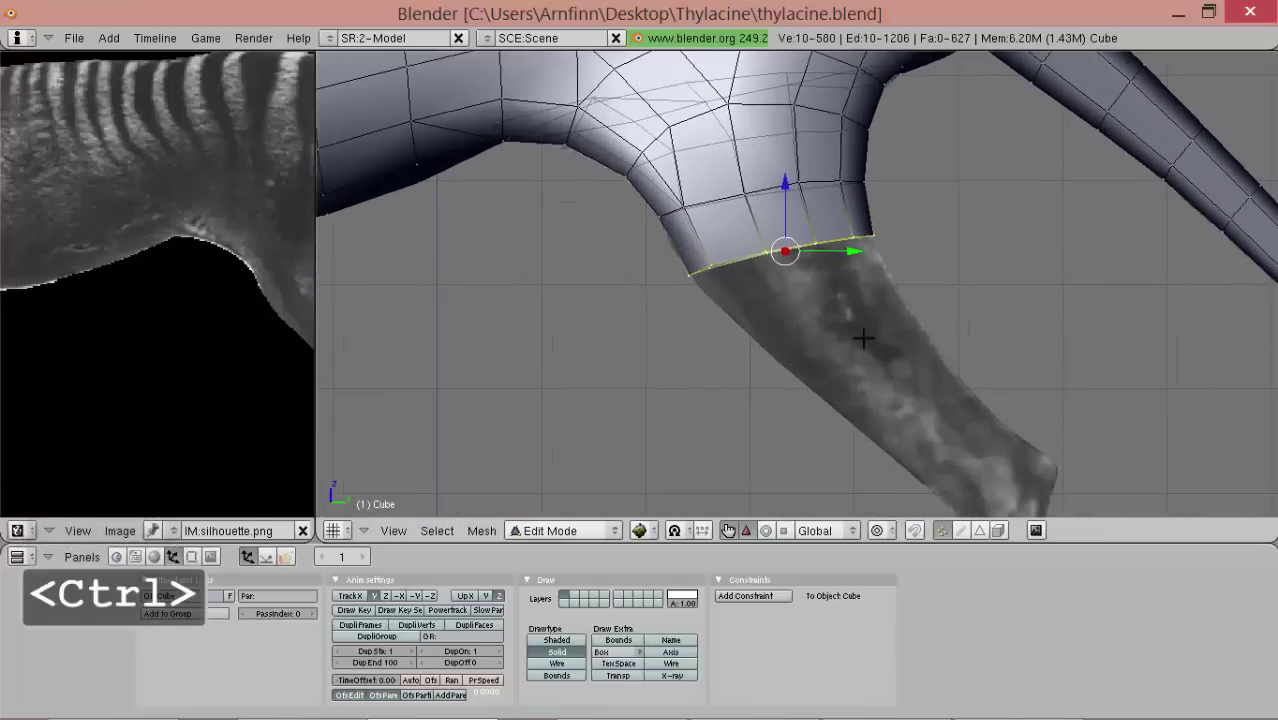
scroll(827, 337, "up", 2)
key("e")
left_click(827, 340)
left_click(954, 473)
- Rotate, scale and reposition the extruded ring so it spans the reference leg at right angles to its direction
key("r")
left_click(965, 368)
key("s")
left_click(943, 361)
left_click_drag(936, 388, 735, 147)
left_click(911, 377)
key("s")
left_click(921, 387)
key("r")
left_click(910, 393)
key("s")
left_click(899, 391)
left_click(915, 391)
left_click(911, 392)
- Select the edge ring just above the leg's open end and rotate it to follow the leg's direction
left_click_drag(544, 245, 546, 323, "ctrl")
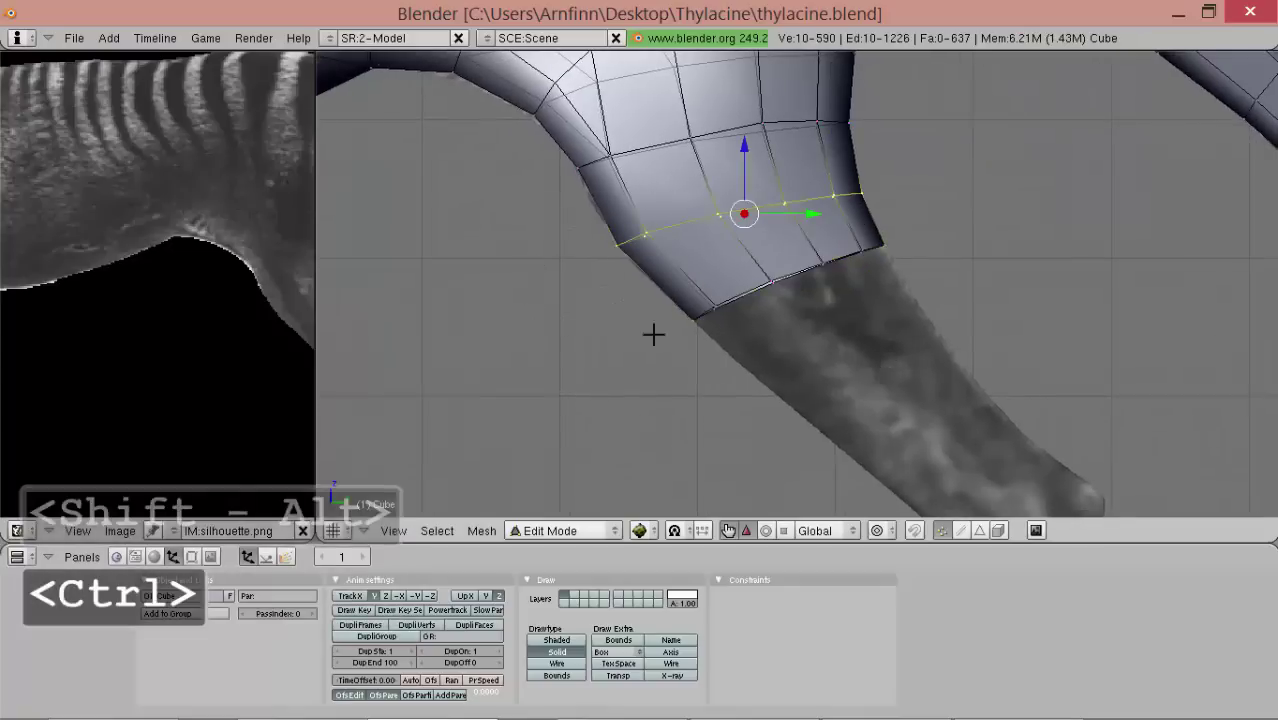
key("r")
left_click(934, 352)
key("s")
right_click(931, 345)
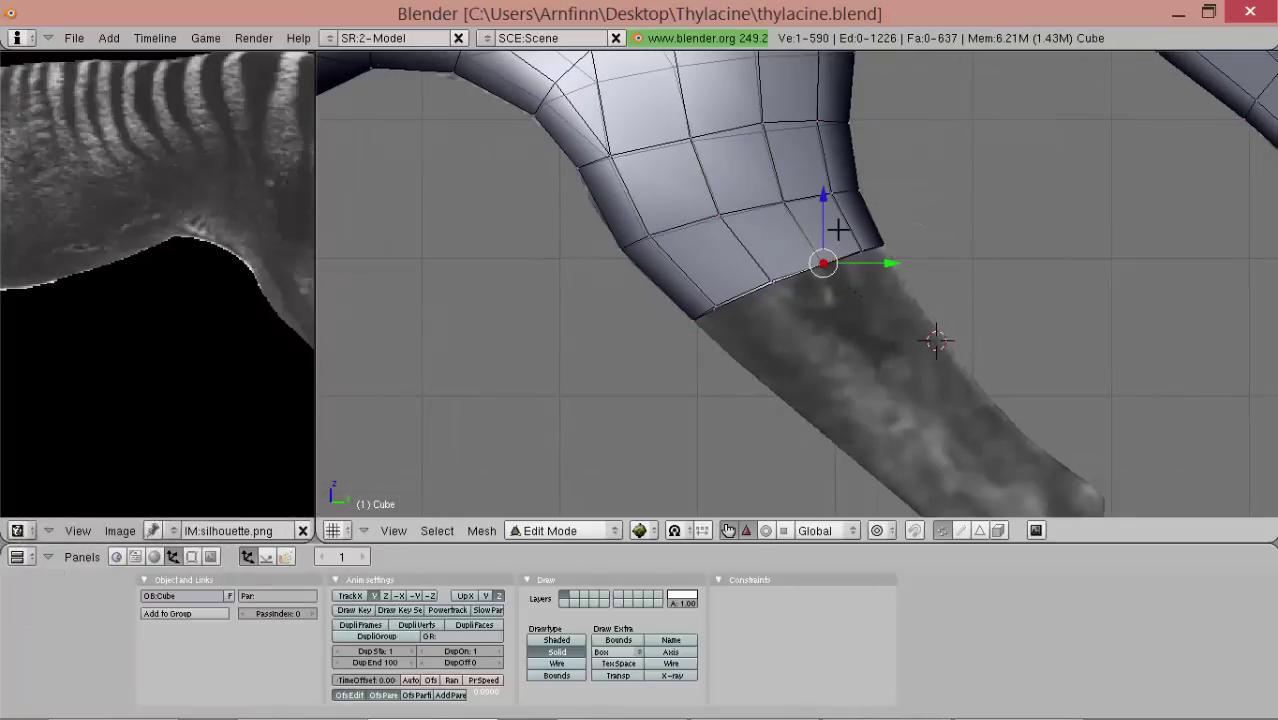
- Extrude the leg's end ring further down the reference and scale the new ring to the leg's width
left_click_drag(906, 422, 912, 417, "ctrl")
left_click_drag(947, 385, 886, 329, "alt+shift")
key("e")
left_click(860, 371)
left_click(904, 432)
key("s")
left_click(901, 397)
- Rotate, move and rescale the new end ring until it lines up with both edges of the reference leg
key("r")
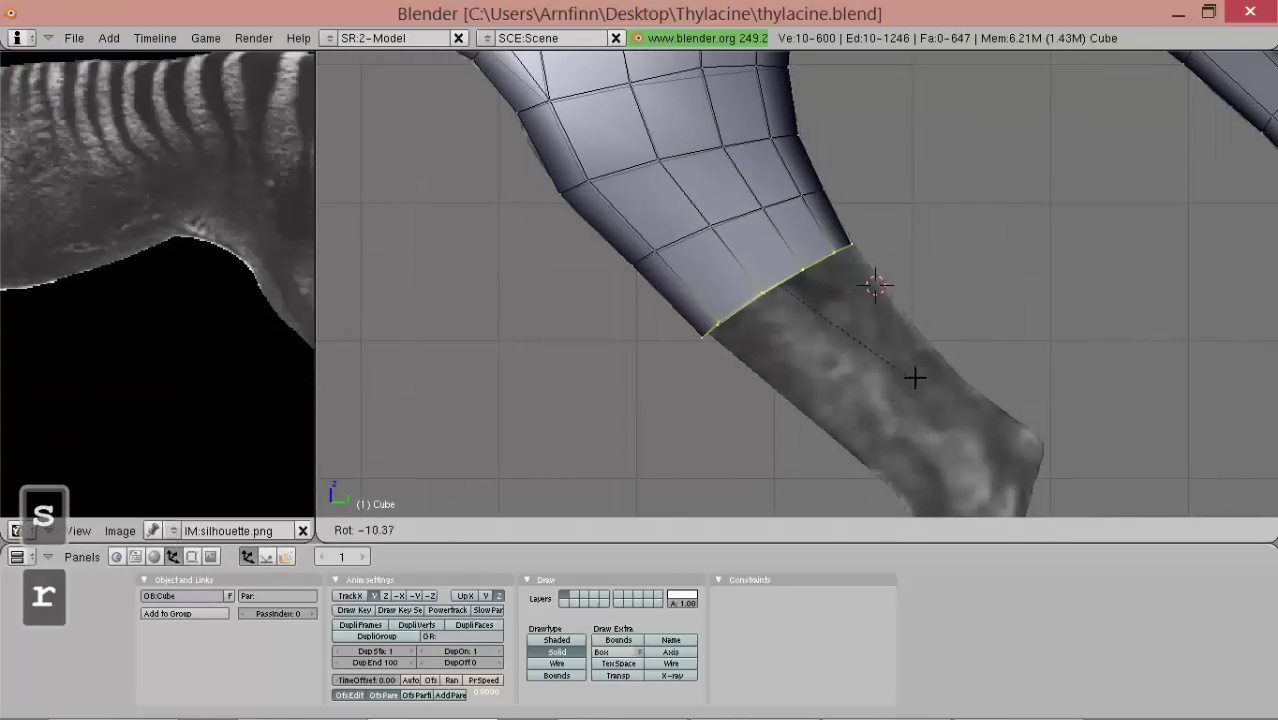
left_click(893, 413)
key("g")
left_click(910, 415)
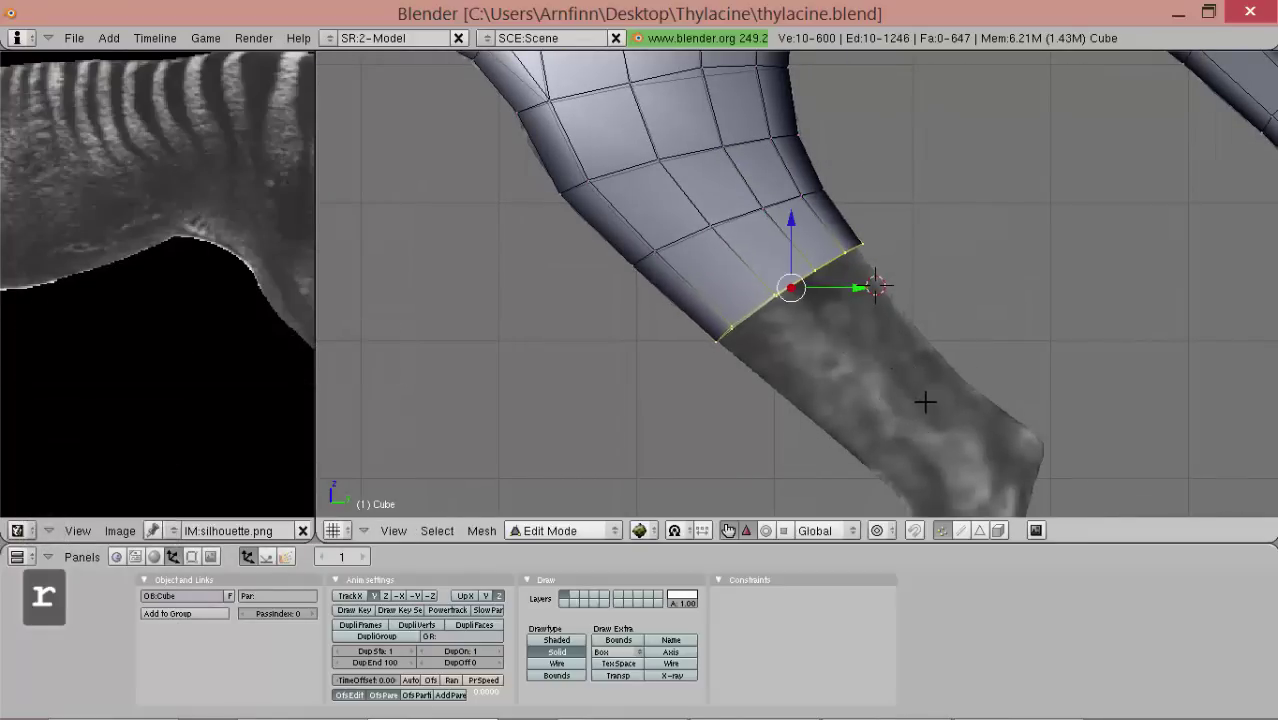
key("r")
left_click(916, 411)
key("s")
left_click(915, 408)
- Try to collapse two vertex pairs at the leg's open end with a scale of 0
left_click_drag(812, 318, 1024, 438, "alt+shift")
key("g")
left_click(793, 255)
middle_click_drag(842, 254, 848, 295)
right_click(866, 254, "shift")
key("s")
key("0")
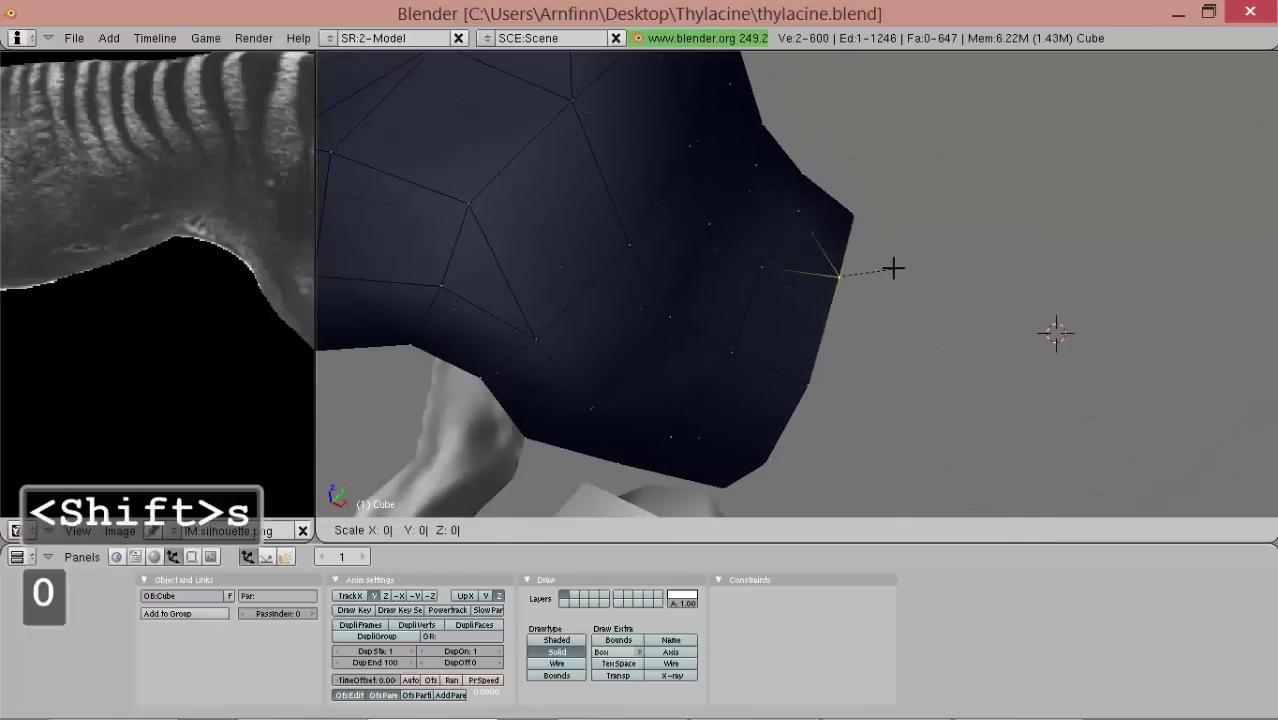
left_click(778, 283)
key("s")
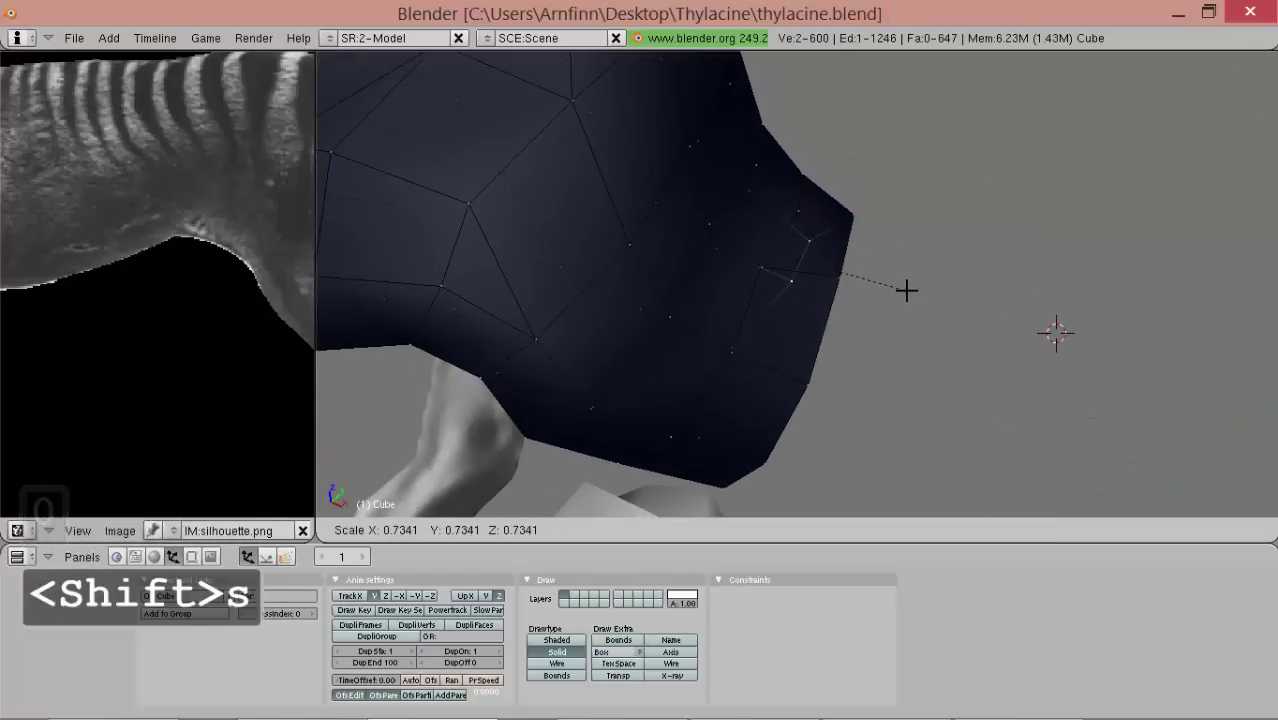
key("0")
left_click(906, 290)
- Undo the vertex collapses at the leg's open end
middle_click_drag(907, 288, 751, 288)
key("ctrl+z")
key("ctrl+z")
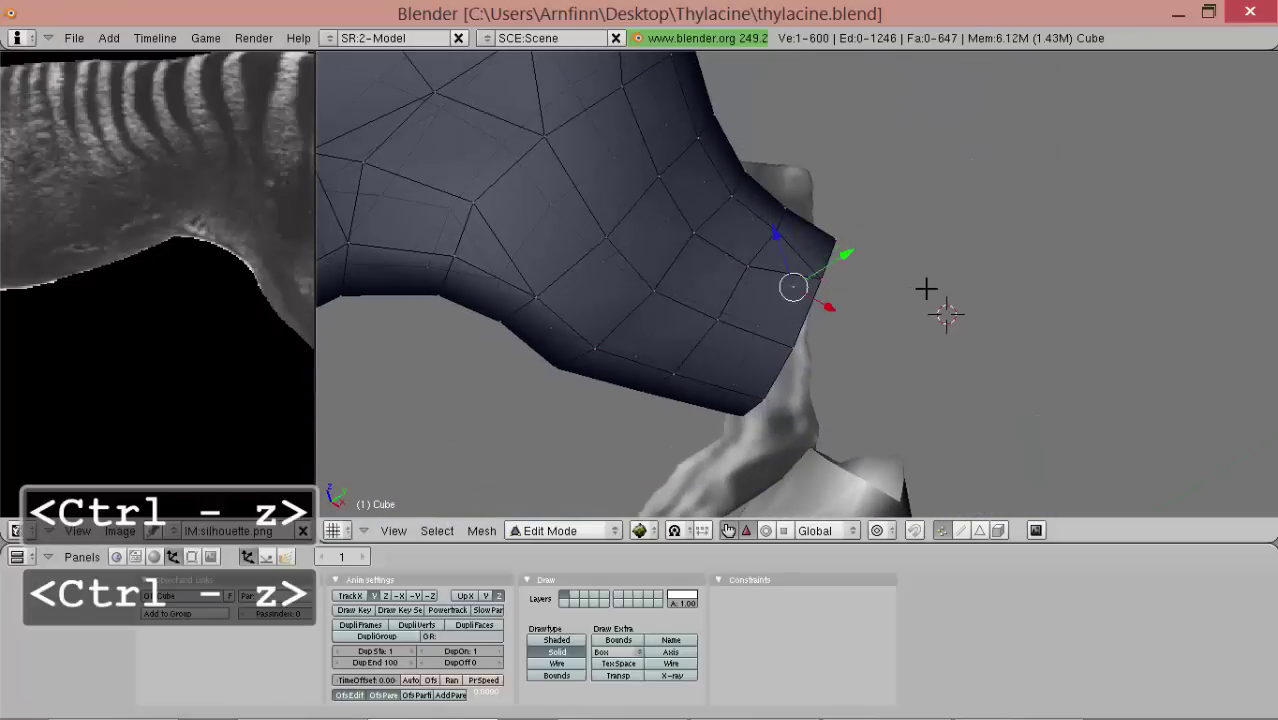
key("ctrl+z")
- Collapse two neighbouring vertex pairs near the front of the leg's open end with a scale of 0 each
middle_click_drag(876, 334, 810, 360)
right_click(808, 337)
right_click(786, 388, "shift")
key("s")
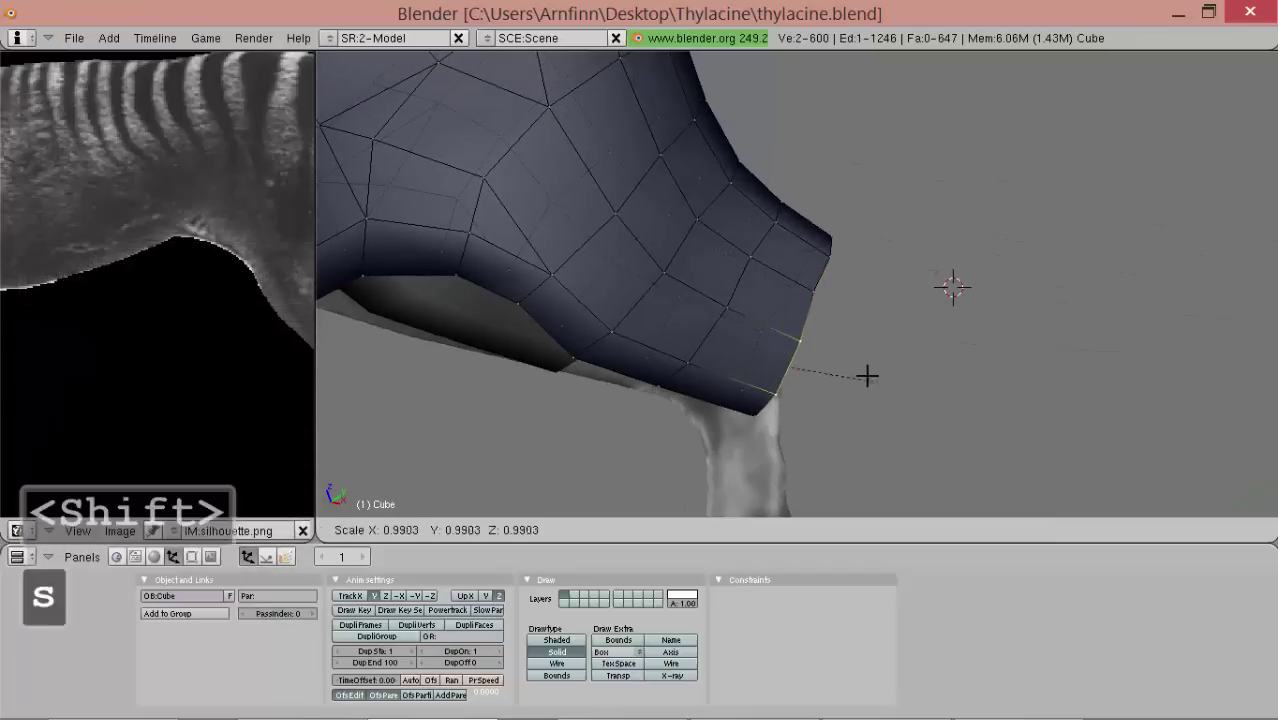
key("0")
left_click(748, 372)
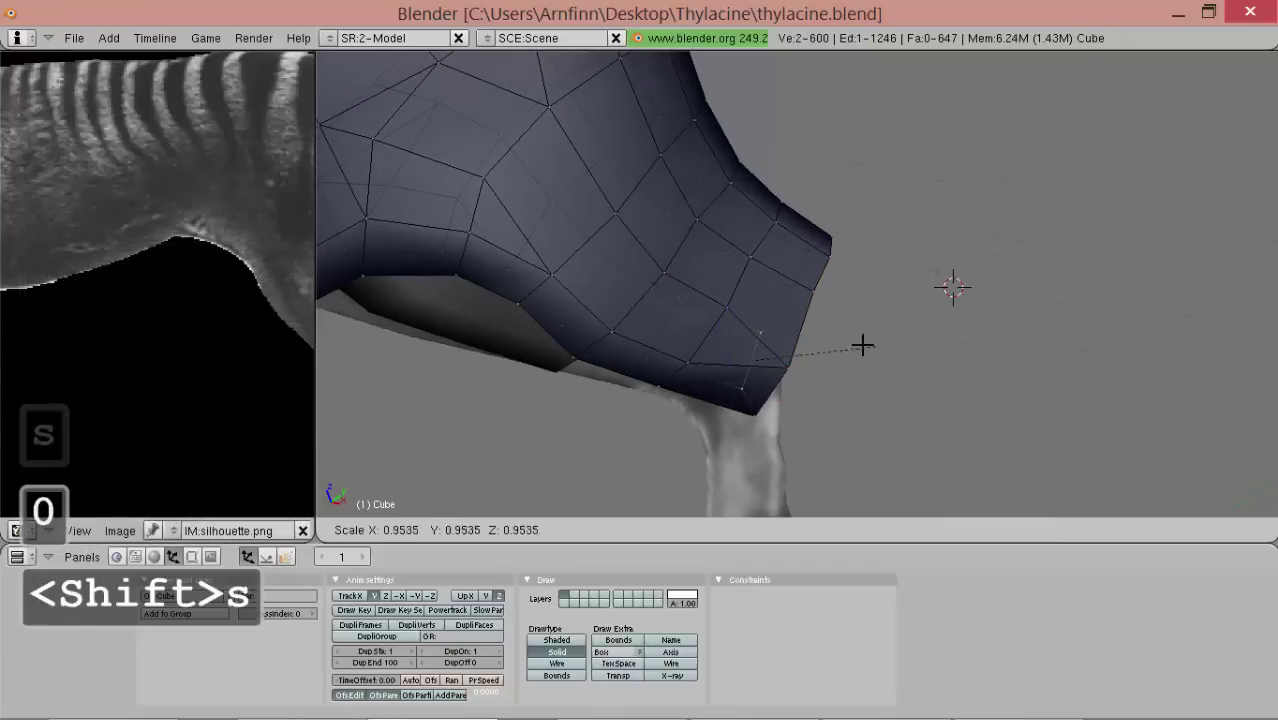
key("0")
left_click(856, 345)
- In side view, move vertices of the ring just above the leg's open end to even out the spacing around the merged points
key("3")
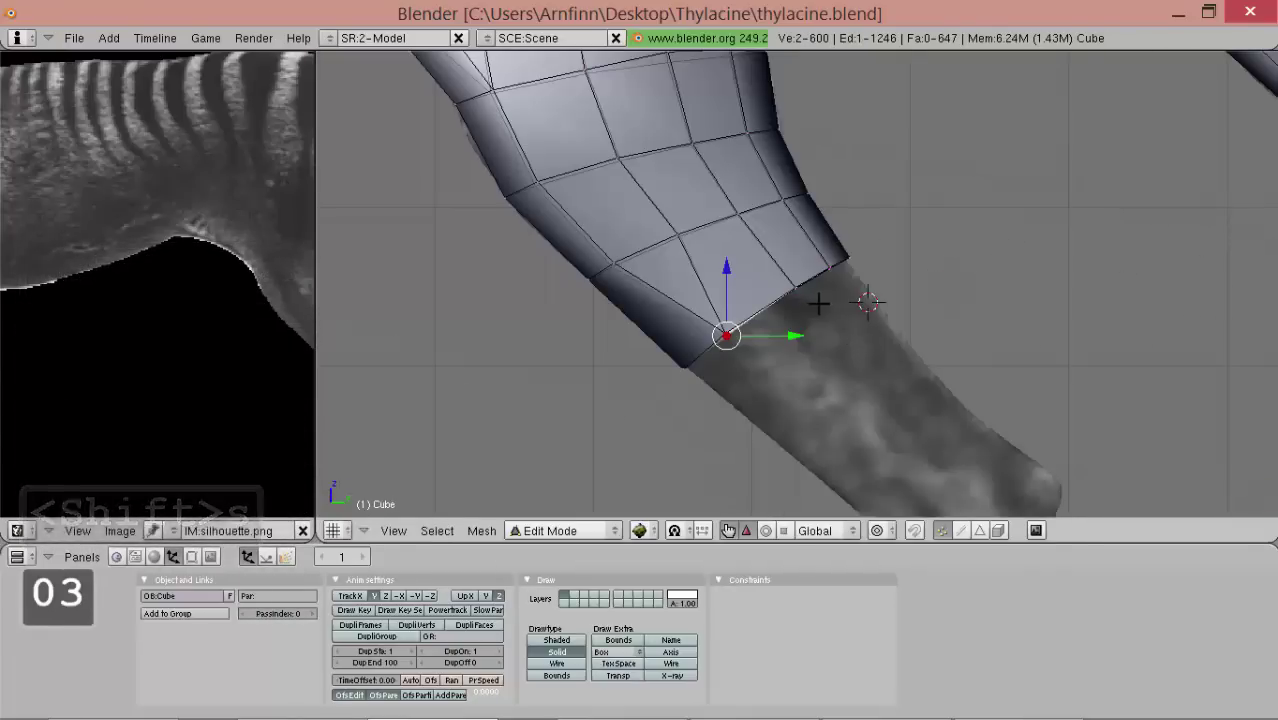
left_click_drag(795, 292, 764, 263, "shift")
key("g")
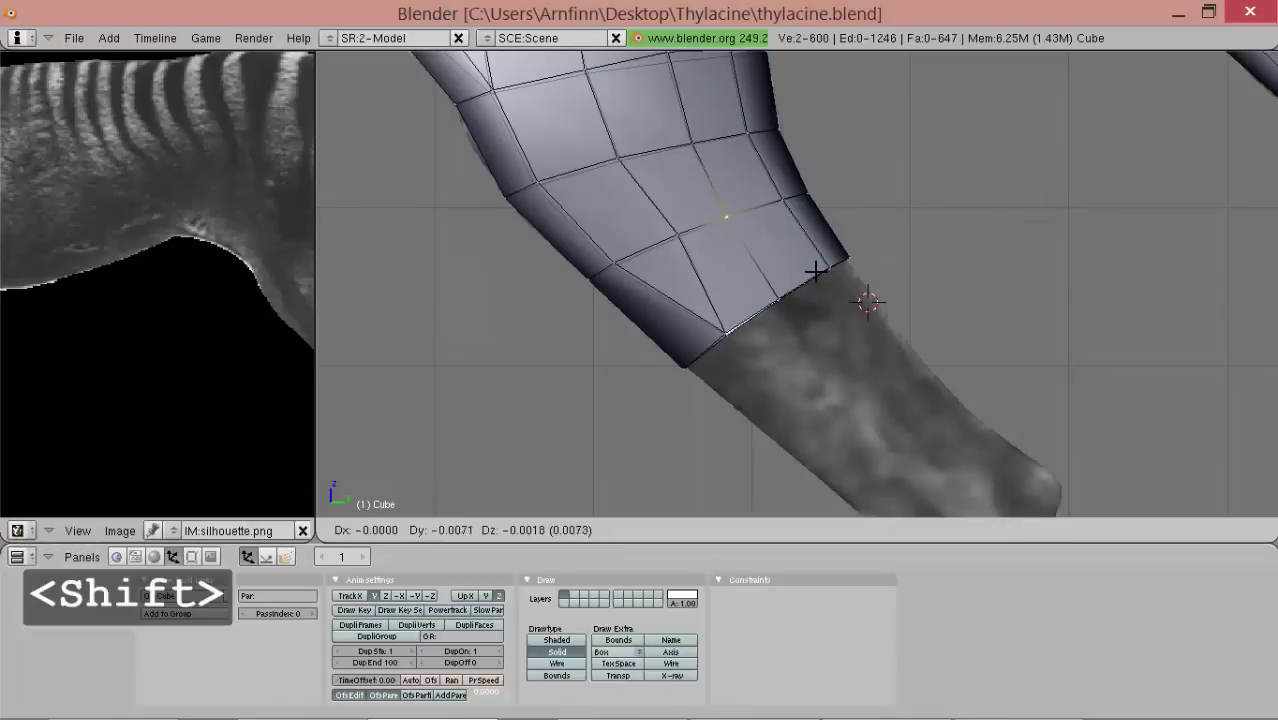
left_click(812, 277)
right_click(664, 258)
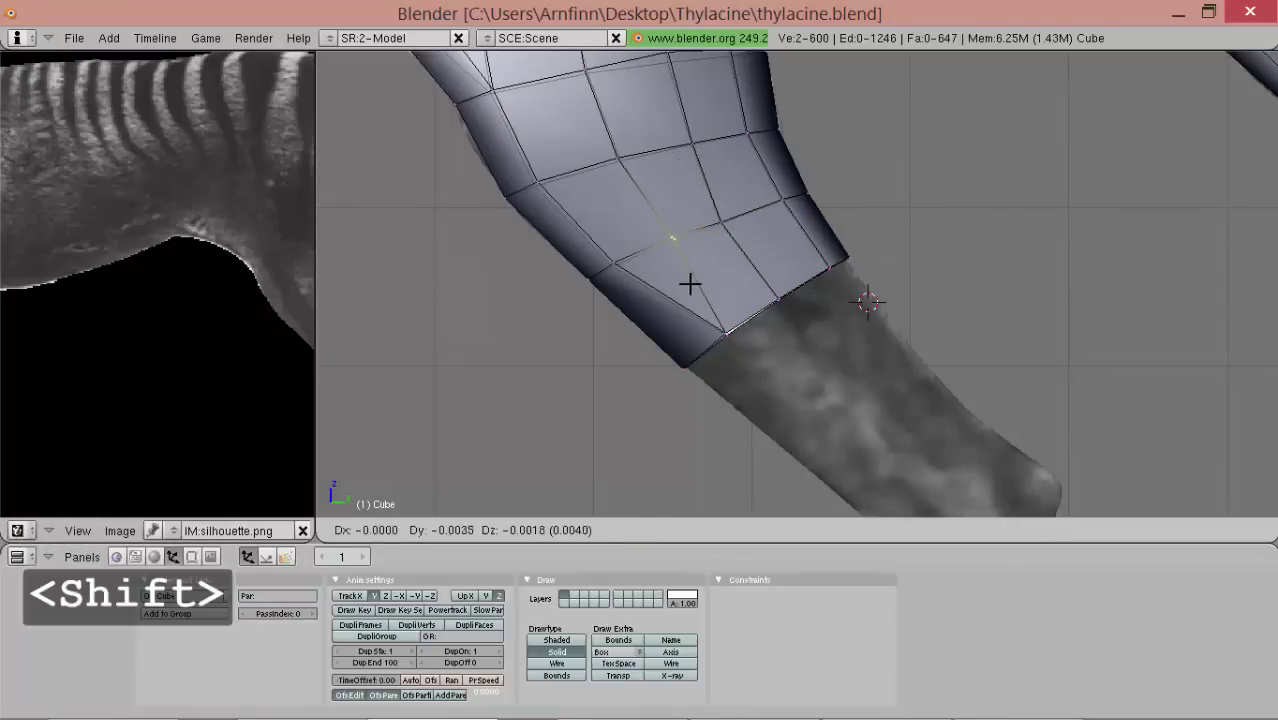
right_click_drag(658, 301, 699, 300, "shift")
- Set the mesh's draw type to Wire and remove doubles across the whole mesh
key("a")
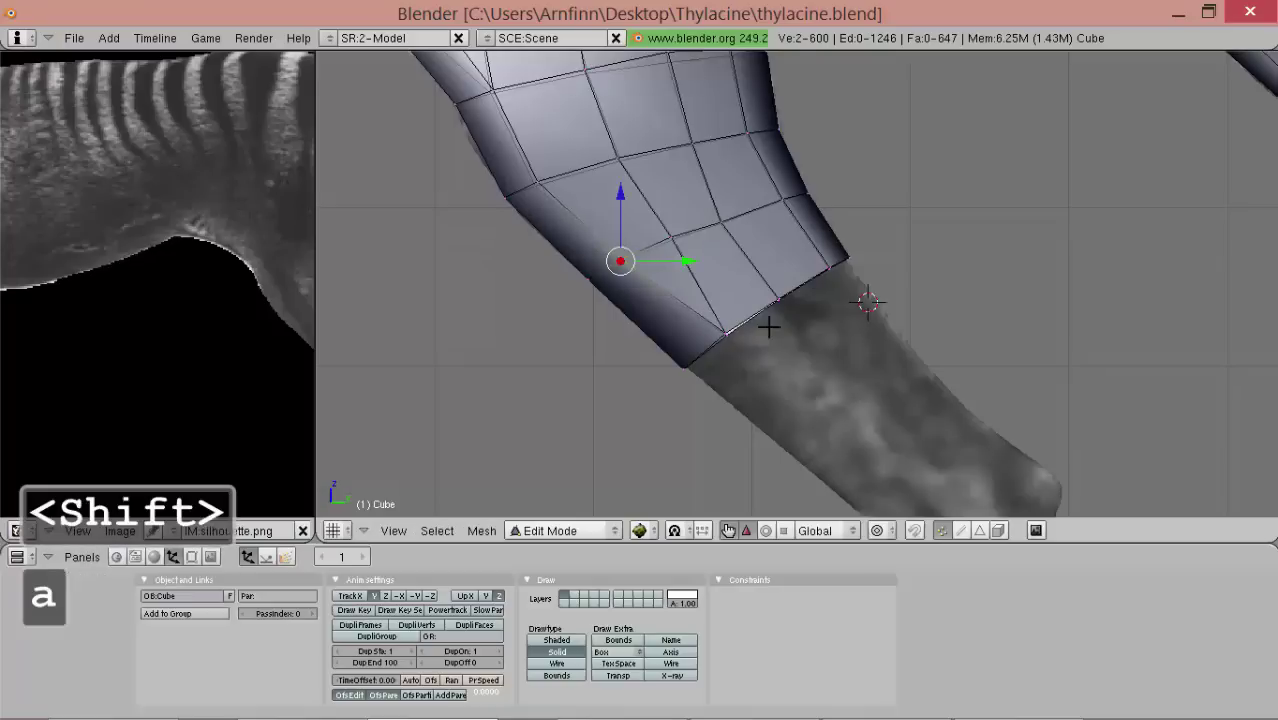
key("a")
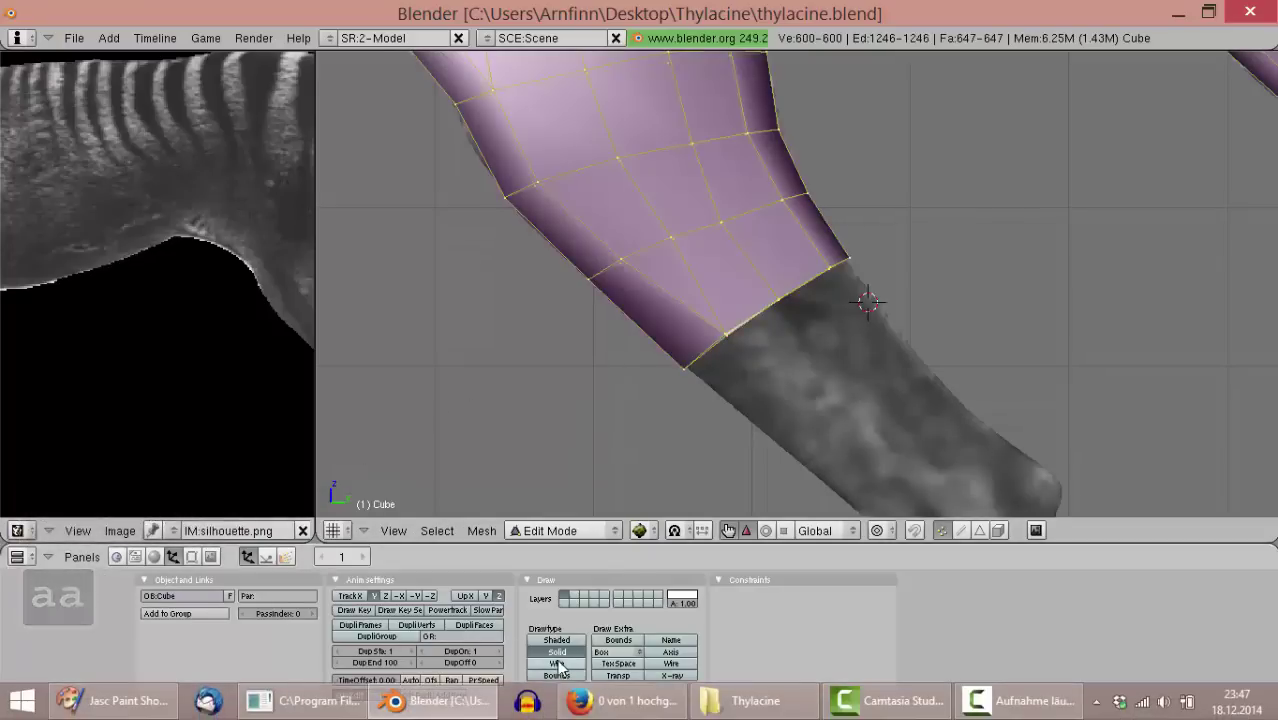
left_click(557, 663)
left_click(190, 558)
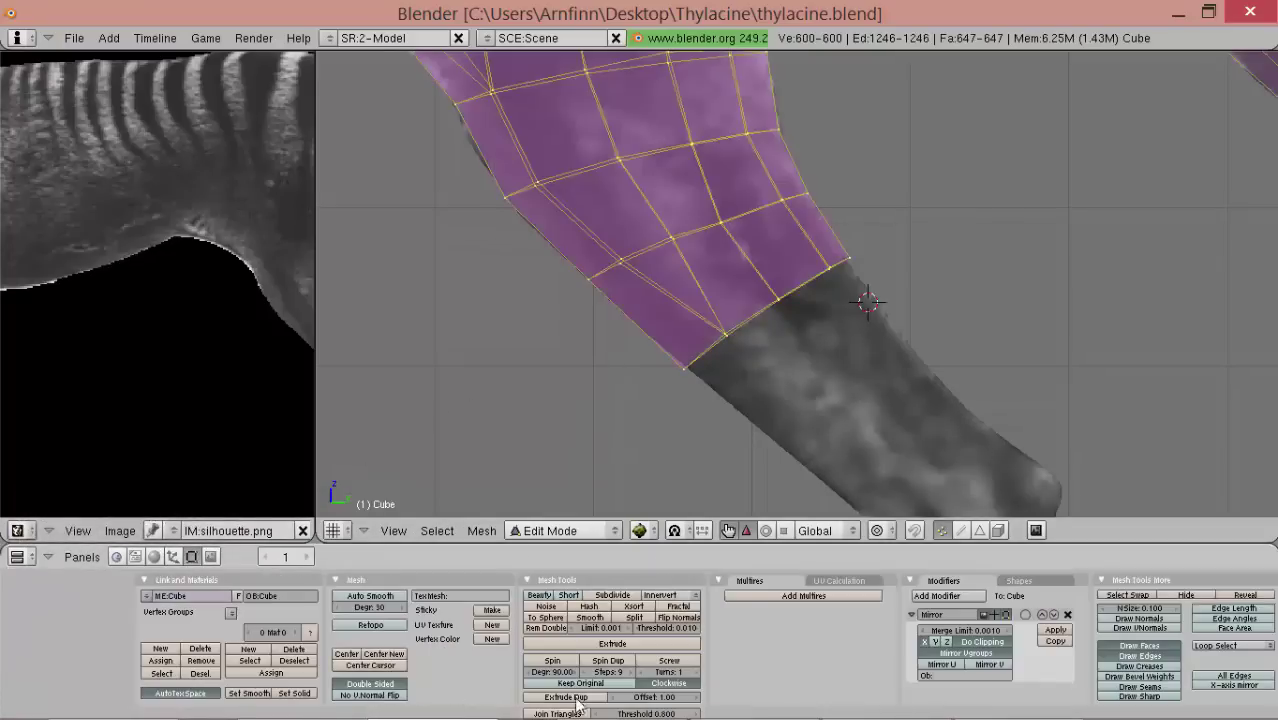
left_click(552, 626)
- Extrude the leg's eight-vertex end ring down the reference, then scale, rotate and move it to fit the narrower leg
right_click(720, 393)
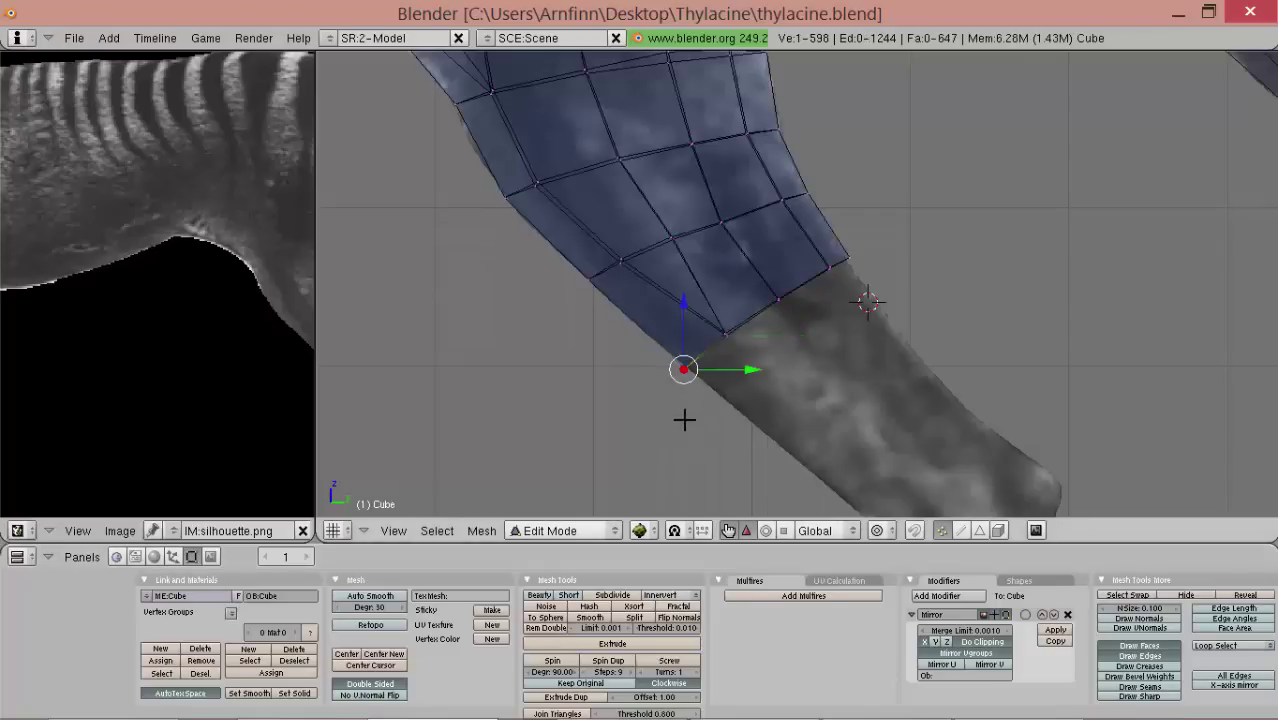
left_click_drag(757, 276, 890, 373, "ctrl")
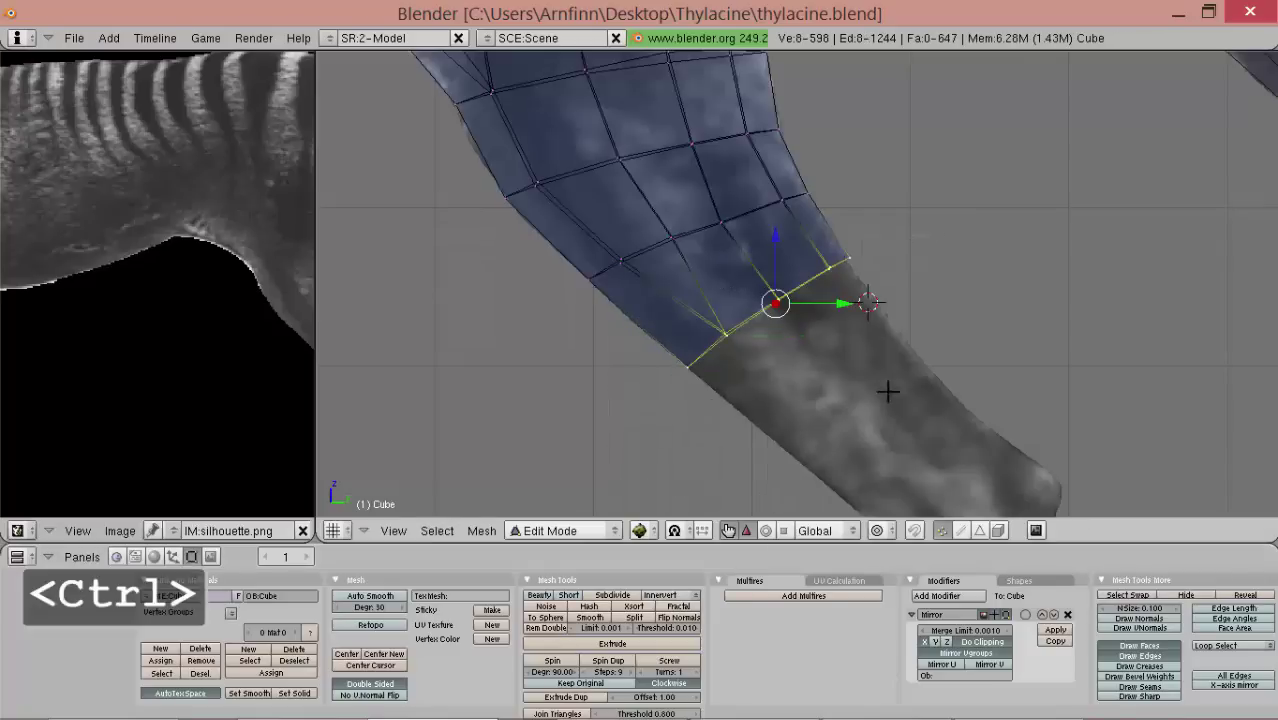
left_click(870, 371)
left_click(973, 471)
key("s")
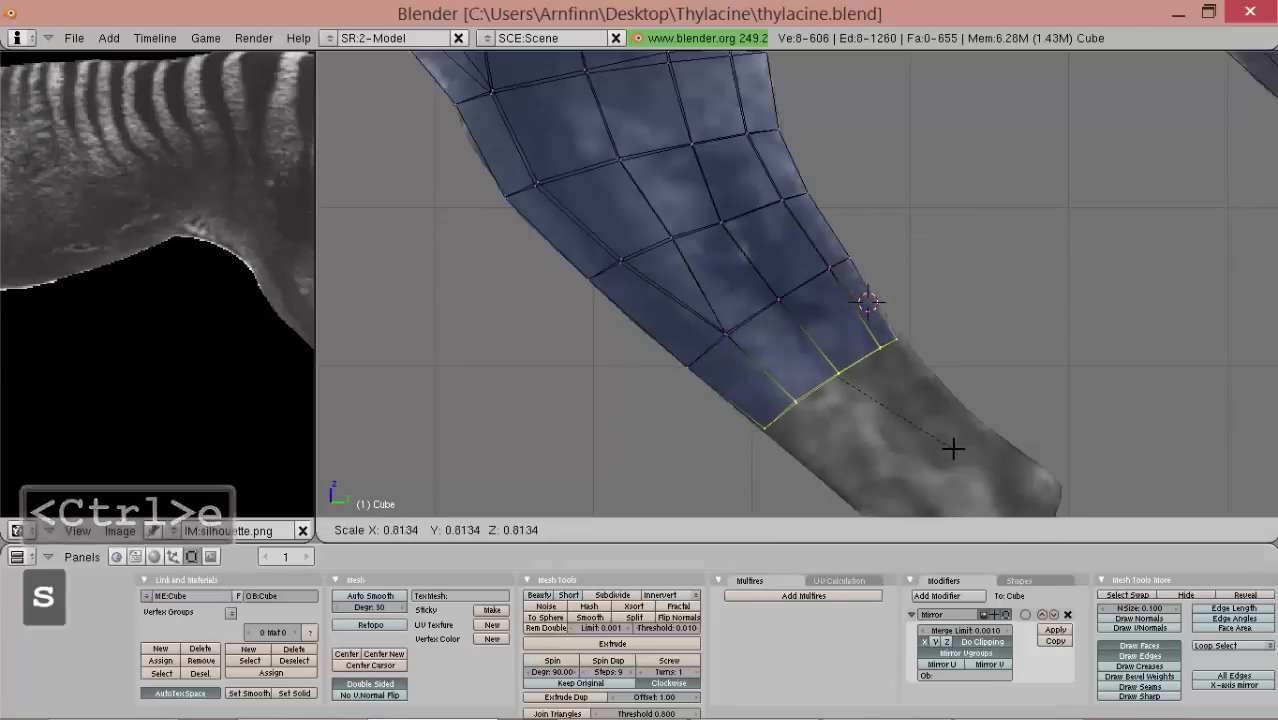
left_click(956, 448)
key("r")
left_click(969, 441)
key("g")
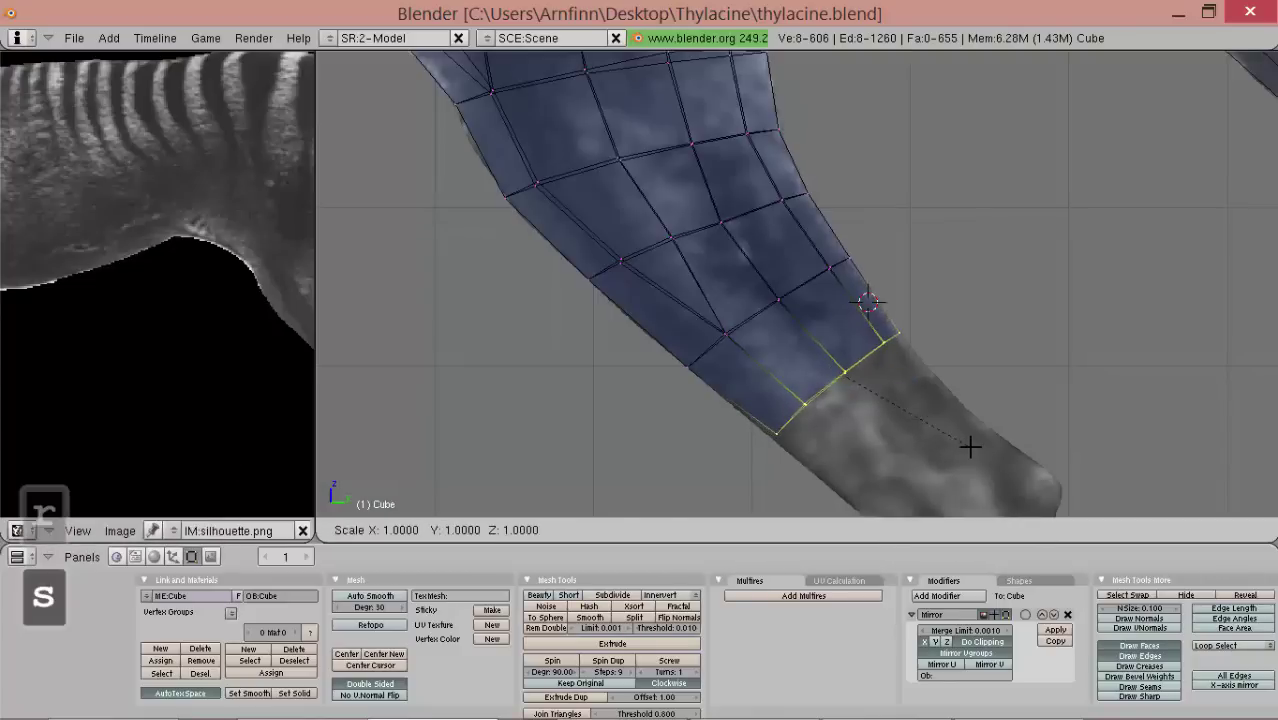
left_click(970, 447)
key("g")
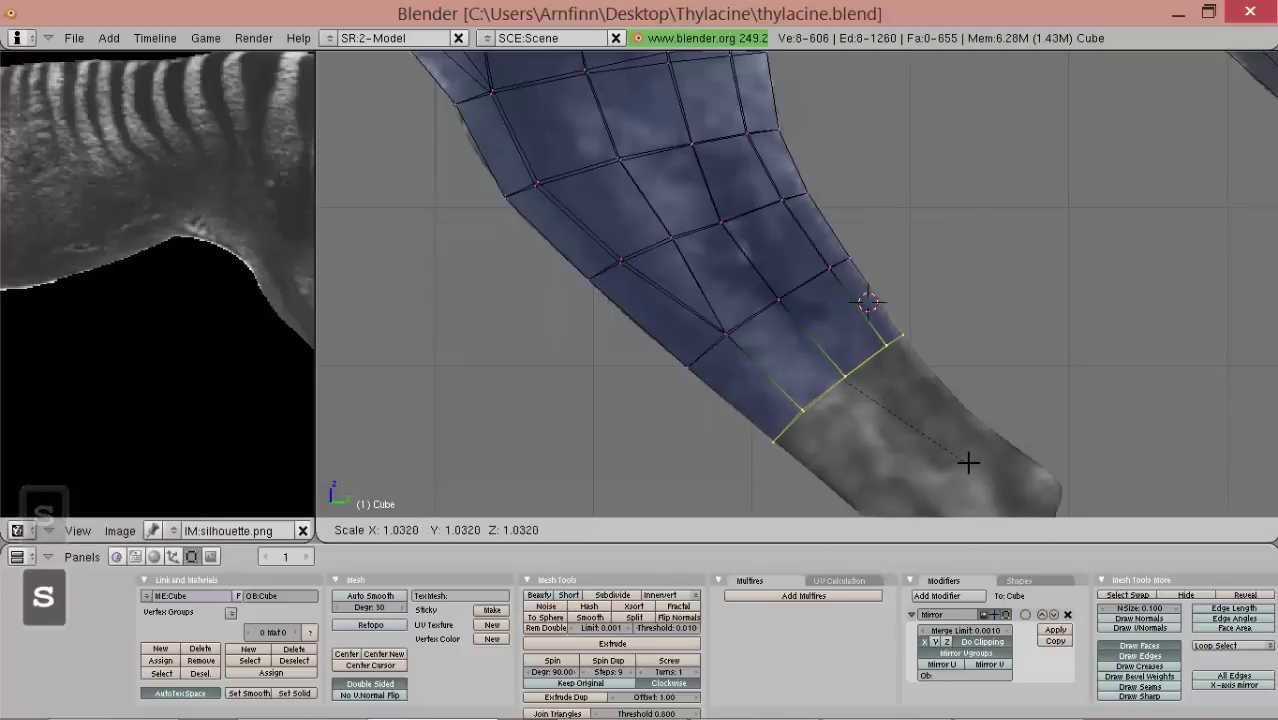
- Extrude the end ring as edges only to just above the hock, then scale, move and rotate it to fit the reference
left_click_drag(965, 463, 862, 360, "alt+shift")
scroll(846, 397, "up", 1)
key("e")
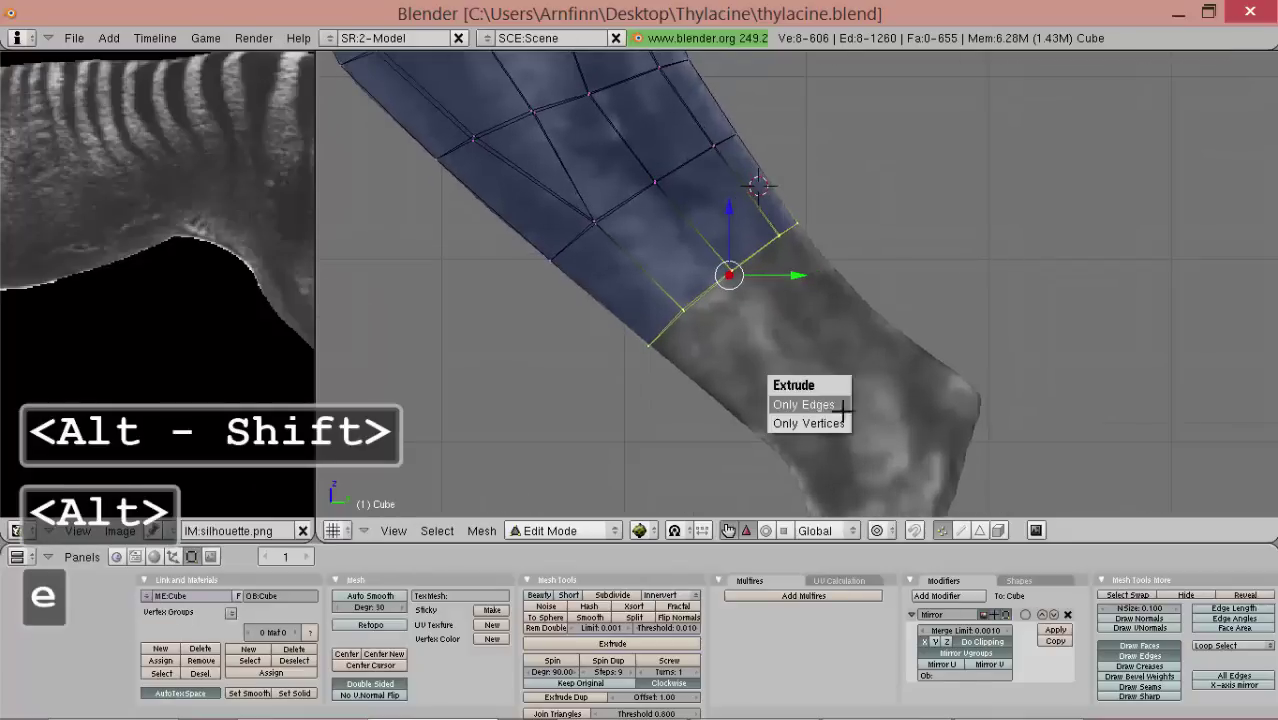
left_click(836, 406)
left_click(962, 505)
key("s")
left_click(925, 430)
key("g")
left_click(955, 477)
key("s")
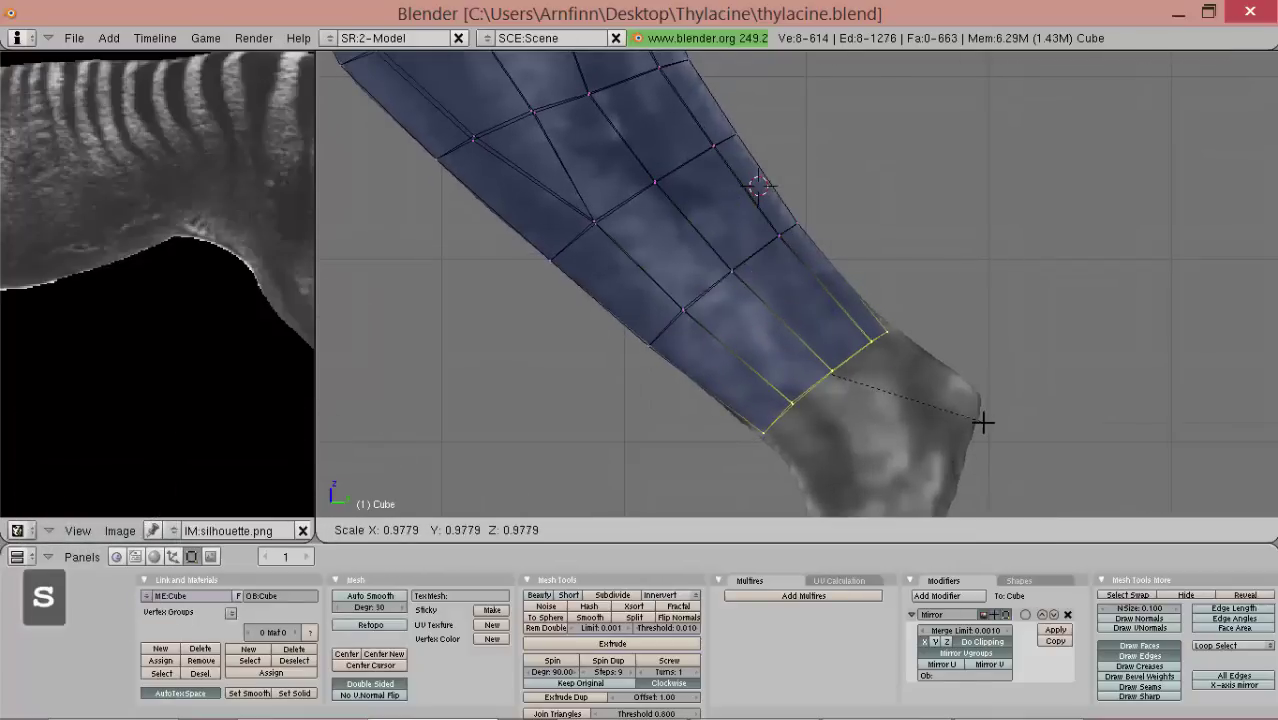
key("r")
scroll(1004, 420, "down", 5)
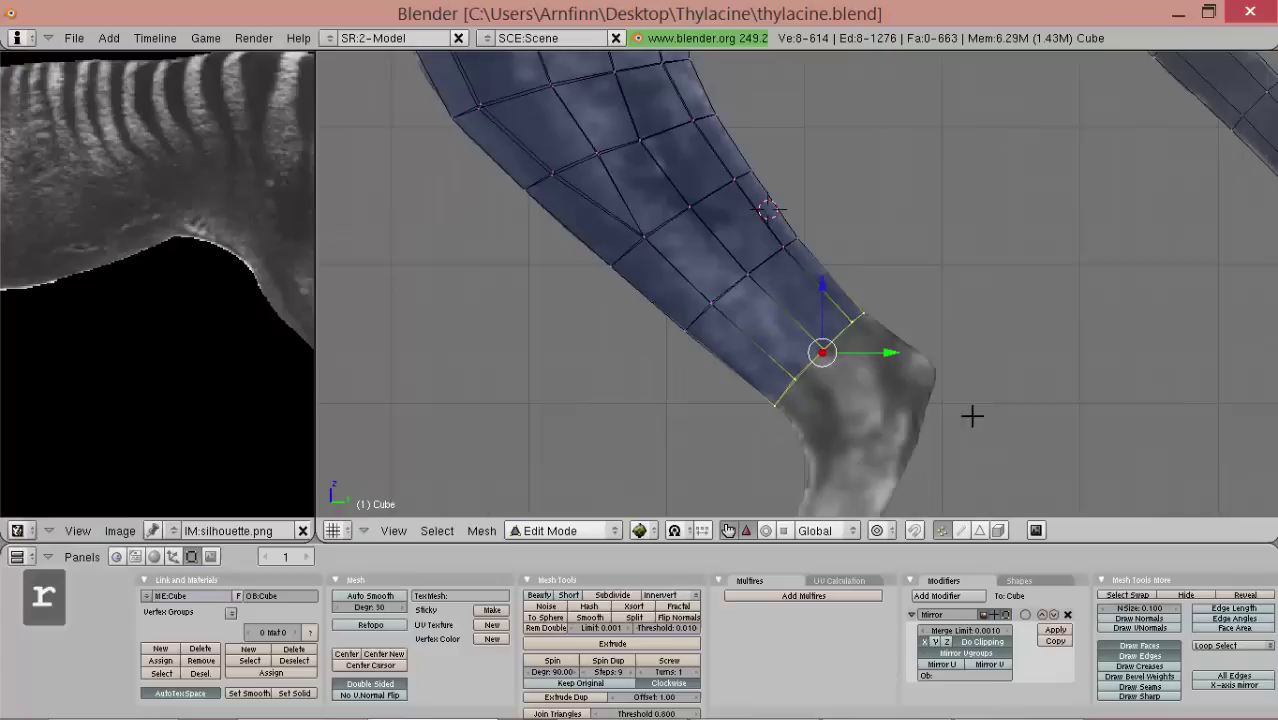
- Extrude the end ring onto the hock, then rotate and scale it to span the heel on the reference
key("alt+e")
left_click(856, 351)
left_click(936, 428)
key("r")
key("s")
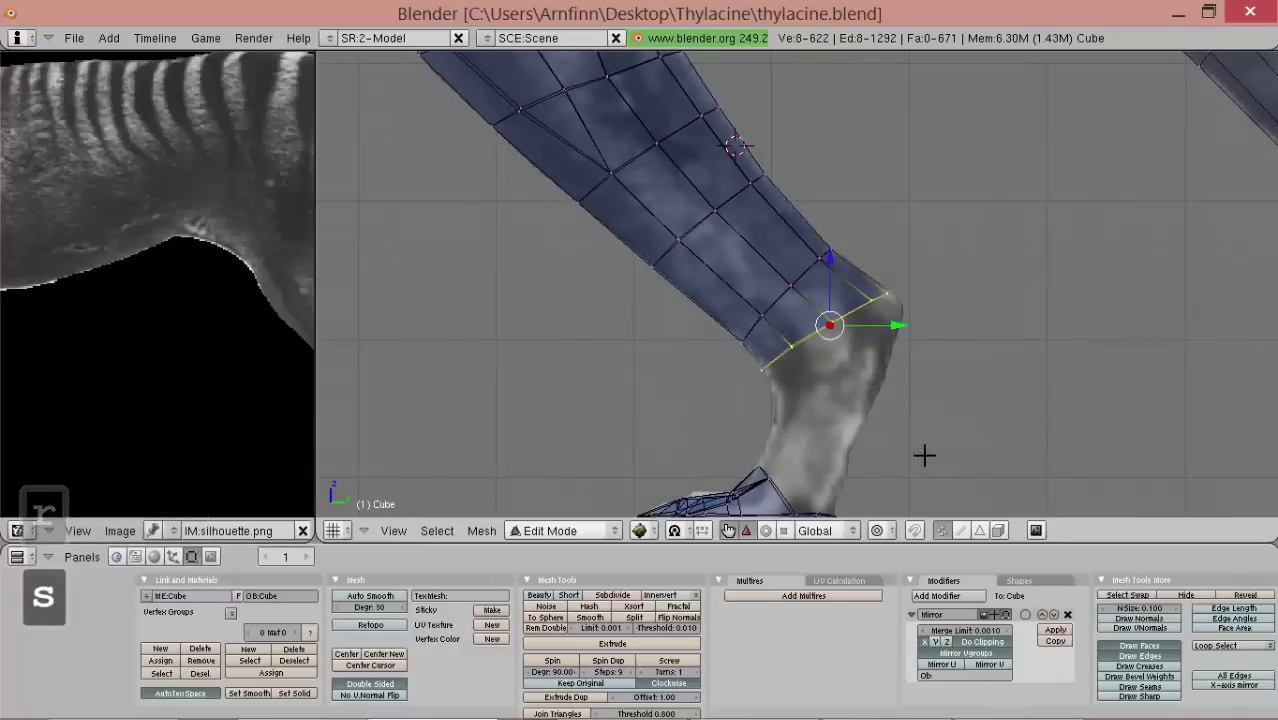
left_click(944, 455)
scroll(933, 435, "down", 1)
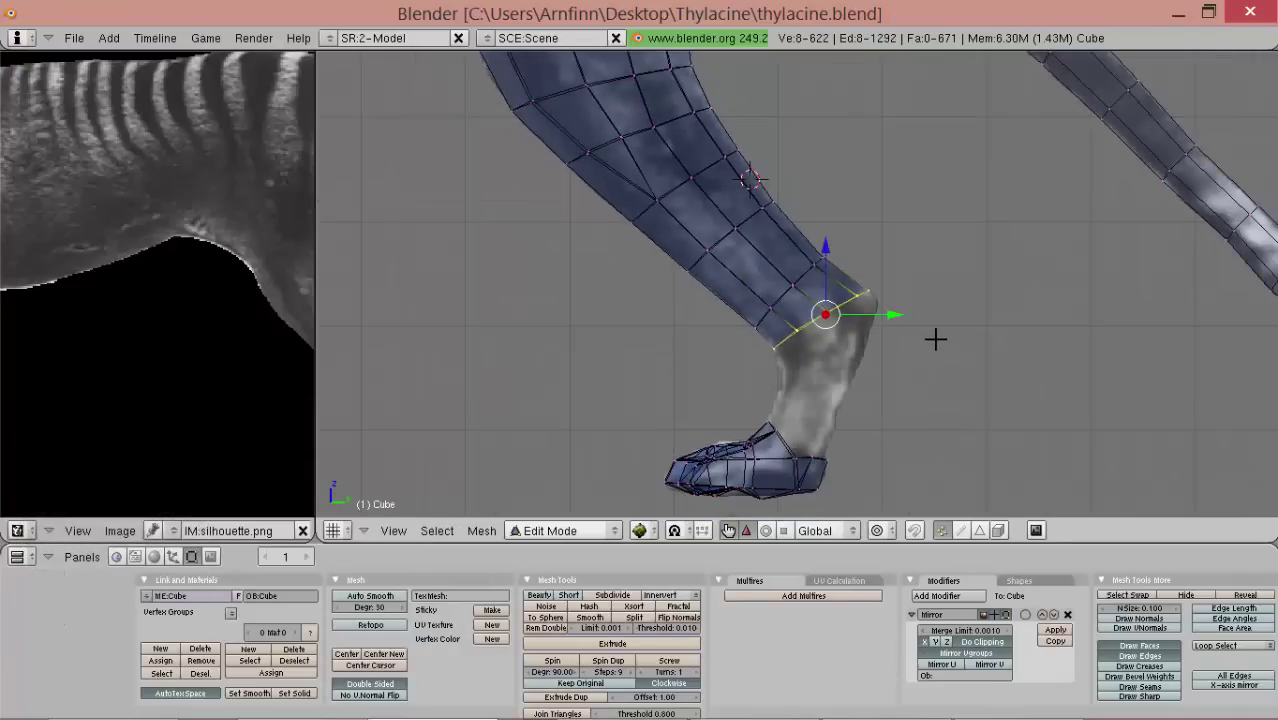
- Extrude the hock ring downward and rotate the new ring toward the lower leg
scroll(942, 325, "up", 2)
left_click_drag(936, 326, 907, 280, "alt+shift")
key("Tab")
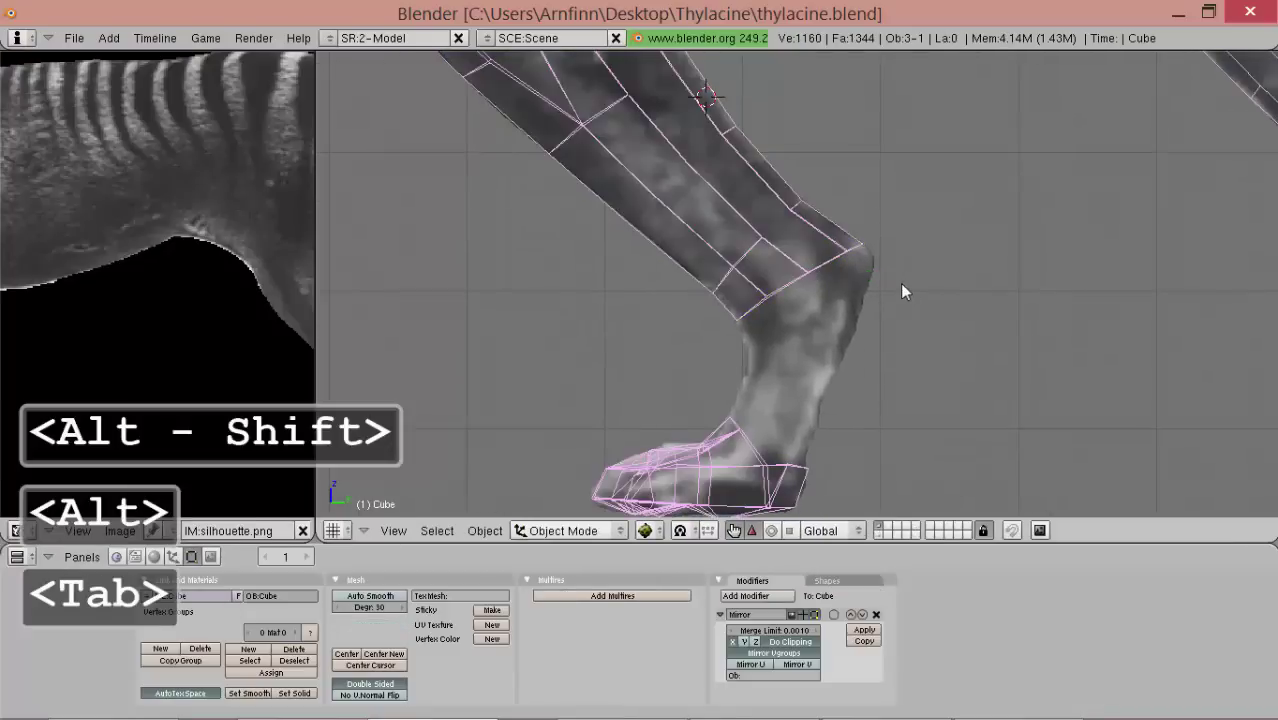
scroll(914, 338, "up", 1)
key("Tab")
key("e")
left_click(930, 405)
key("r")
left_click(914, 442)
- Rotate the ring below the hock to level, then scale and move it to the lower leg's width
key("g")
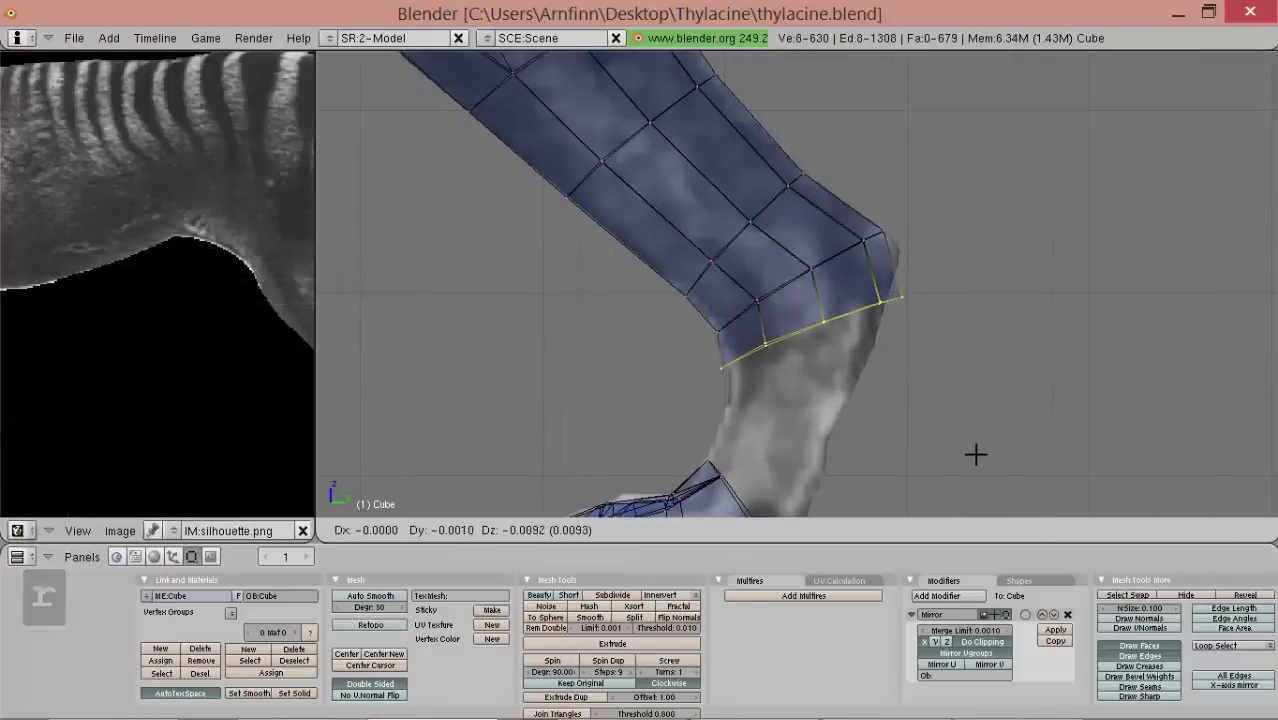
key("r")
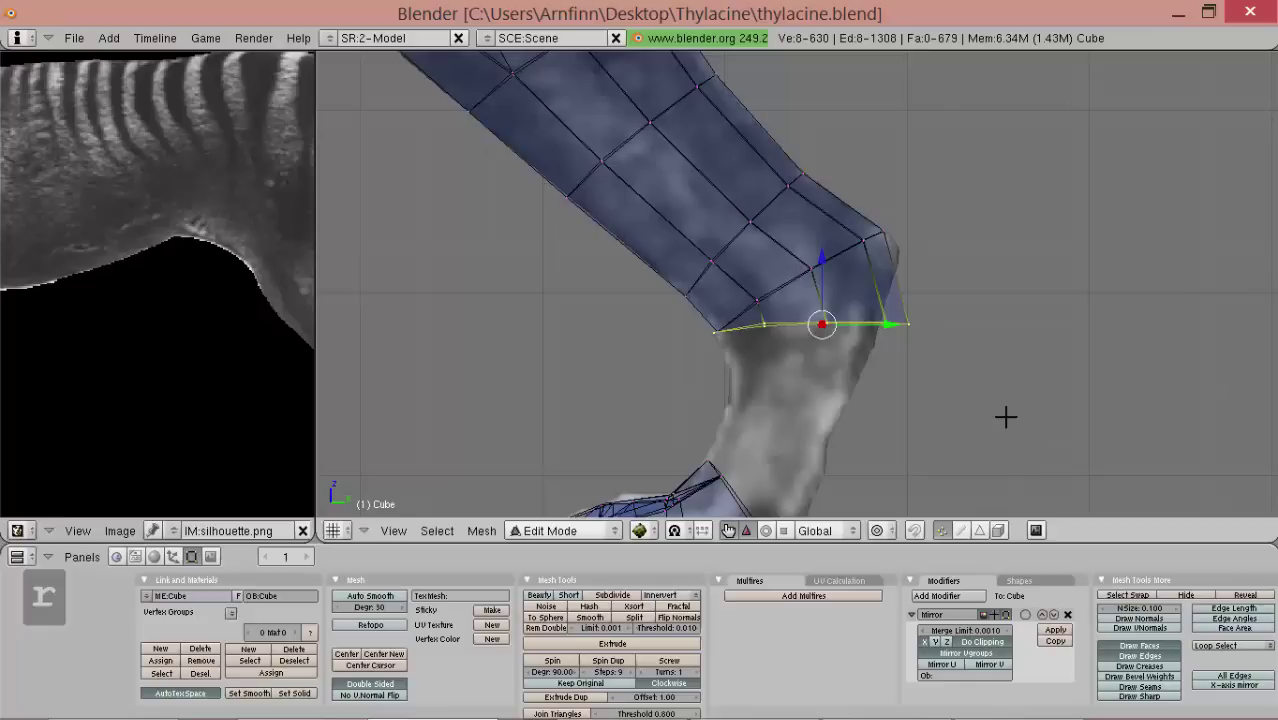
key("s")
key("s")
left_click(984, 361, "alt")
left_click(995, 368)
left_click_drag(996, 369, 984, 376)
left_click(969, 379)
- Select the whole mesh and knife-cut the short vertical edges at the back of the hock
scroll(950, 379, "down", 4)
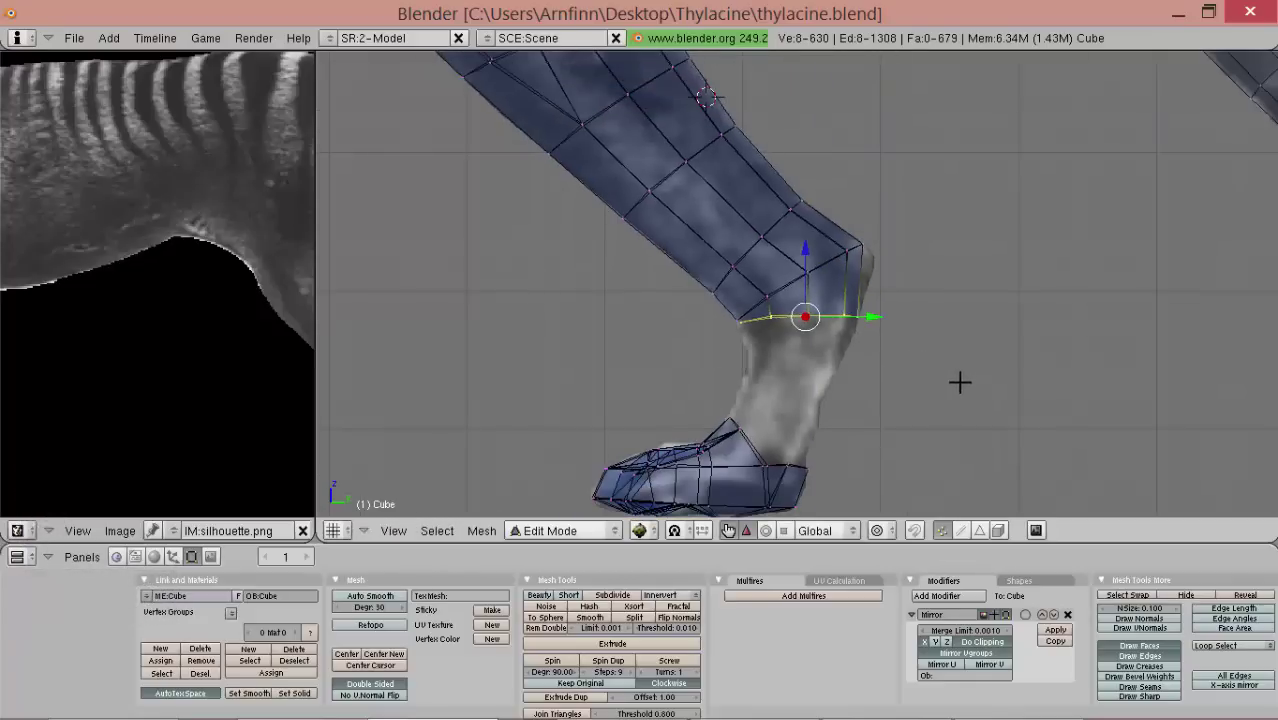
left_click_drag(897, 327, 868, 357, "alt+shift")
scroll(850, 334, "up", 3)
key("a")
key("a")
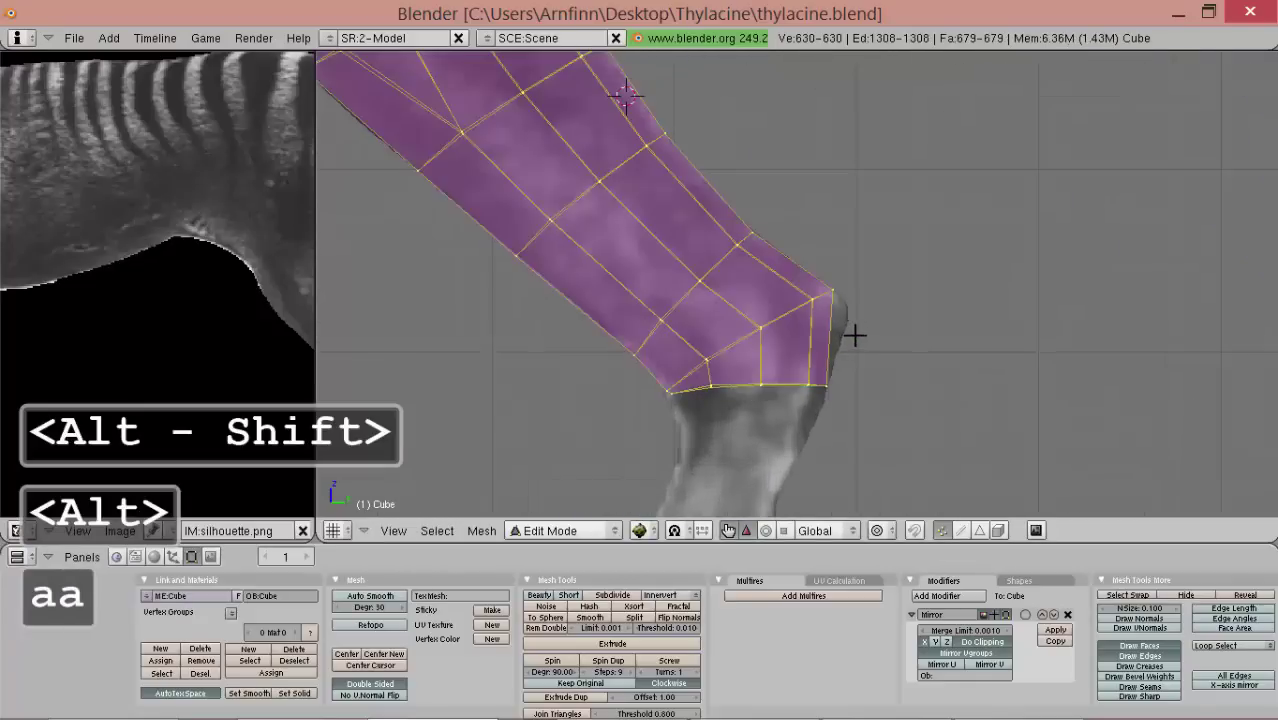
scroll(853, 330, "up", 2)
key("k")
left_click(855, 336)
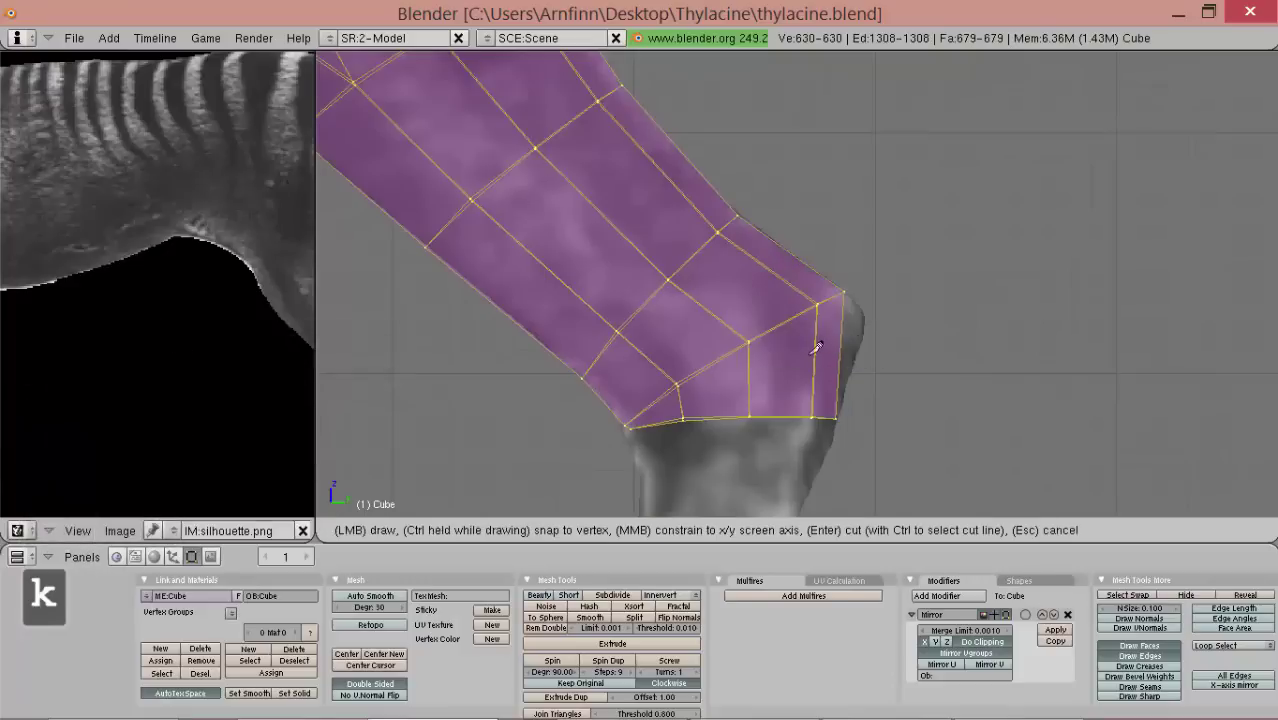
key("Return")
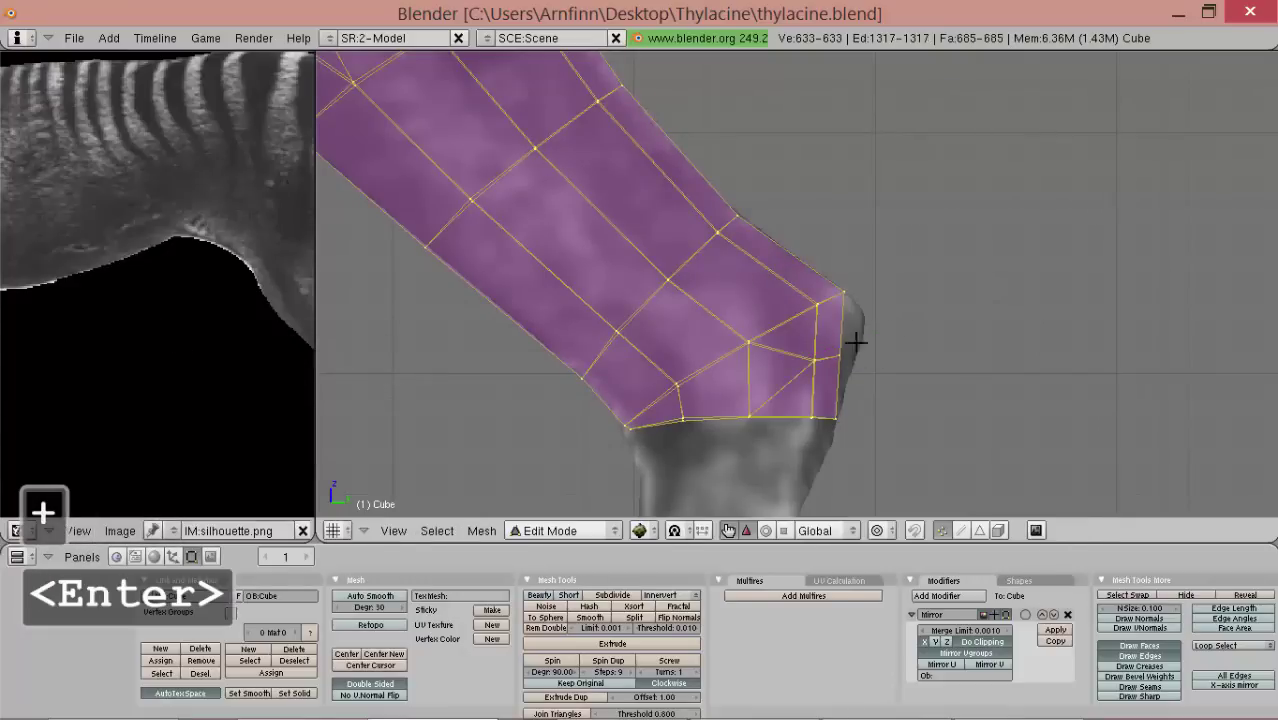
- Select the vertices at the back of the hock and move them out to the heel point on the reference
left_click_drag(772, 372, 915, 408, "ctrl")
key("g")
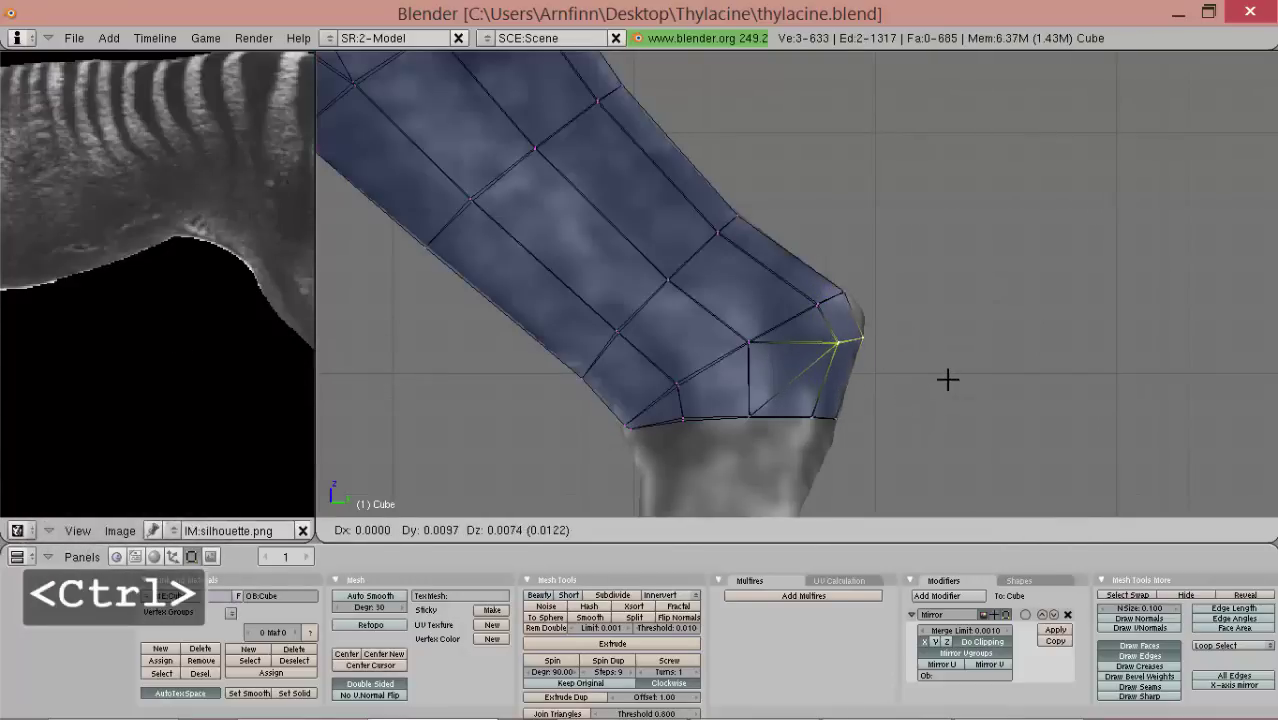
key("a")
key("a")
scroll(876, 337, "down", 3)
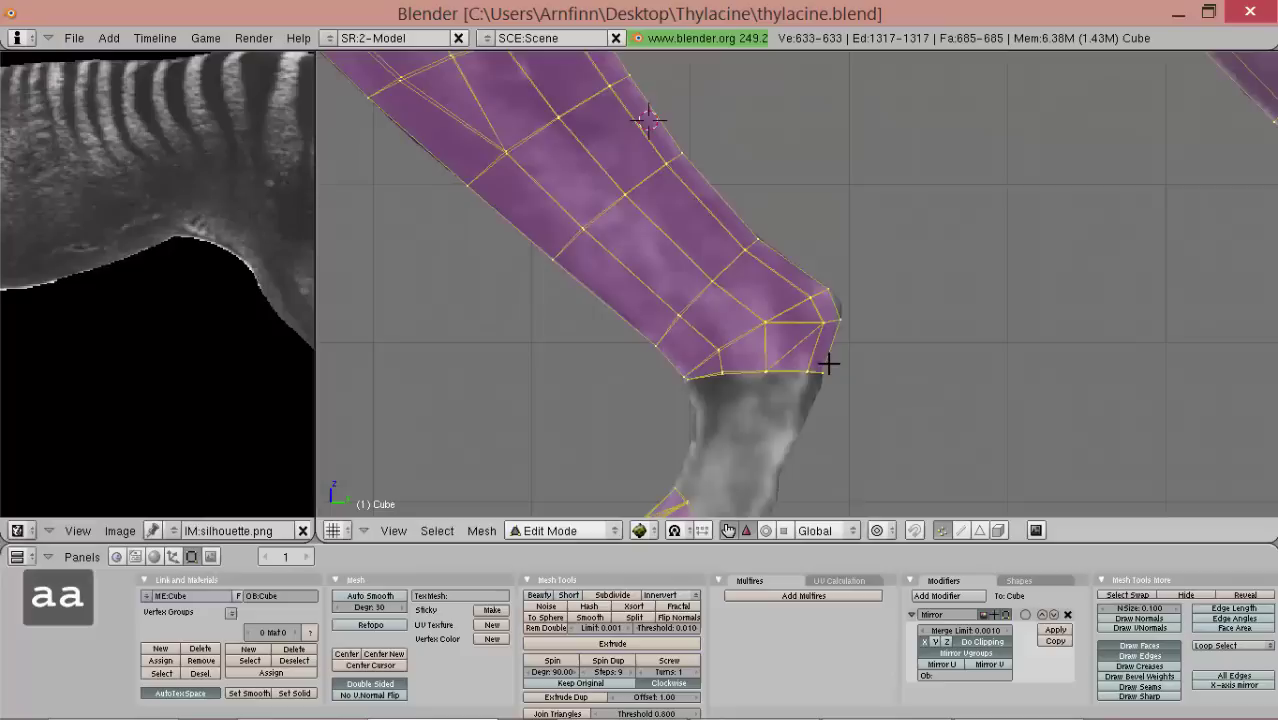
- Collapse the two front corner vertices at the leg's open lower edge into one point by scaling them to 0
left_click_drag(827, 362, 877, 292, "alt+shift")
scroll(674, 326, "up", 2)
right_click(697, 317)
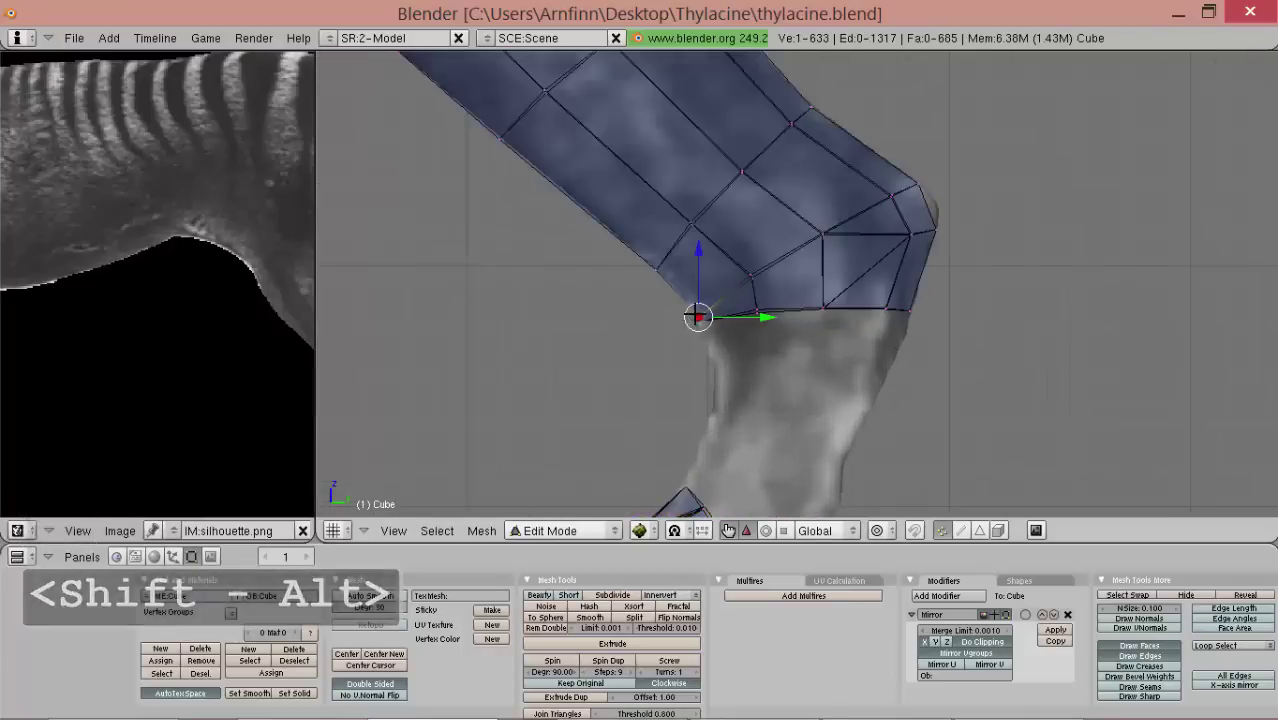
right_click(702, 319, "shift")
key("s")
key("0")
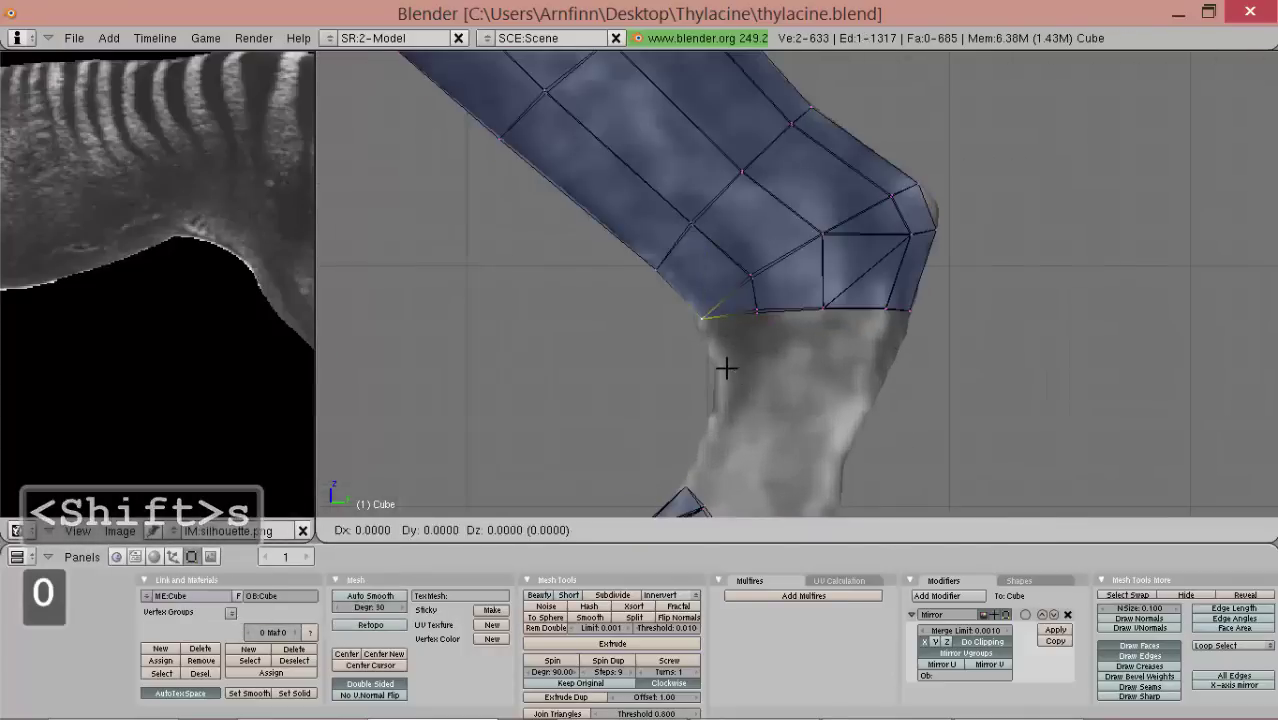
left_click(730, 352)
- Collapse the two vertex pairs beside the front corner, joining the open edge to the ring above, each scaled to 0
middle_click_drag(767, 312, 845, 241)
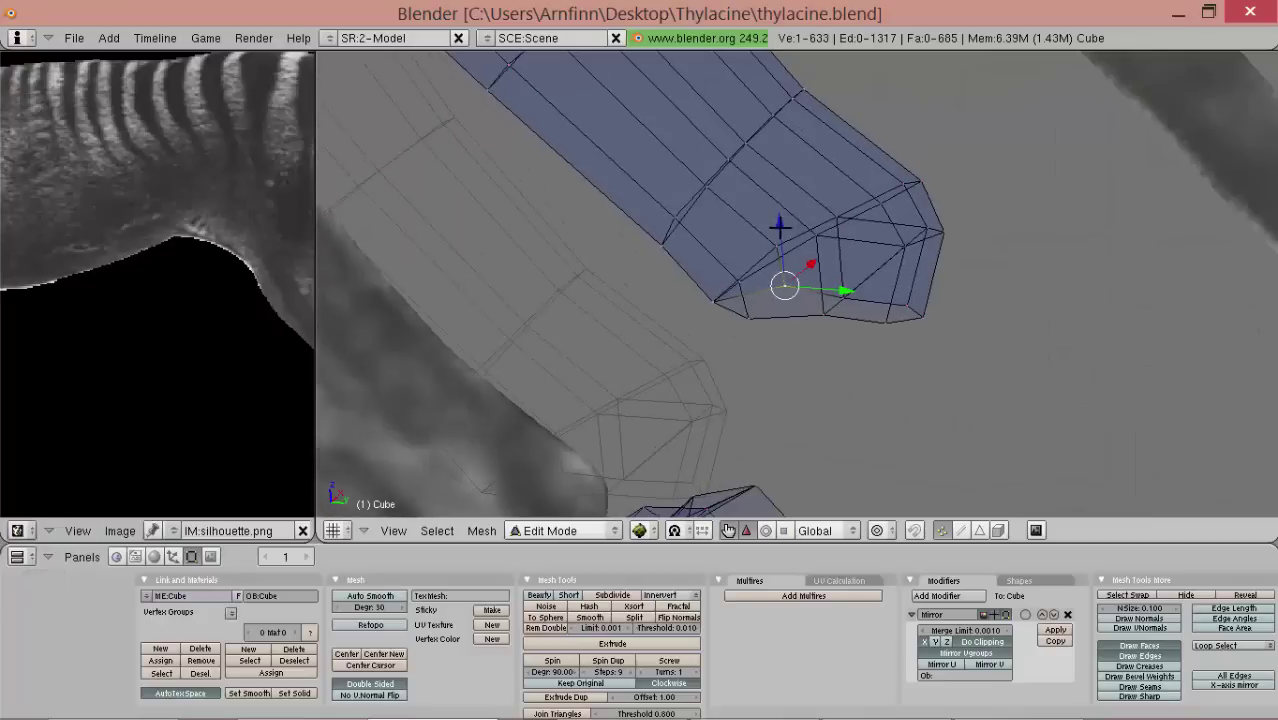
right_click(778, 256, "shift")
key("s")
key("0")
left_click(867, 268)
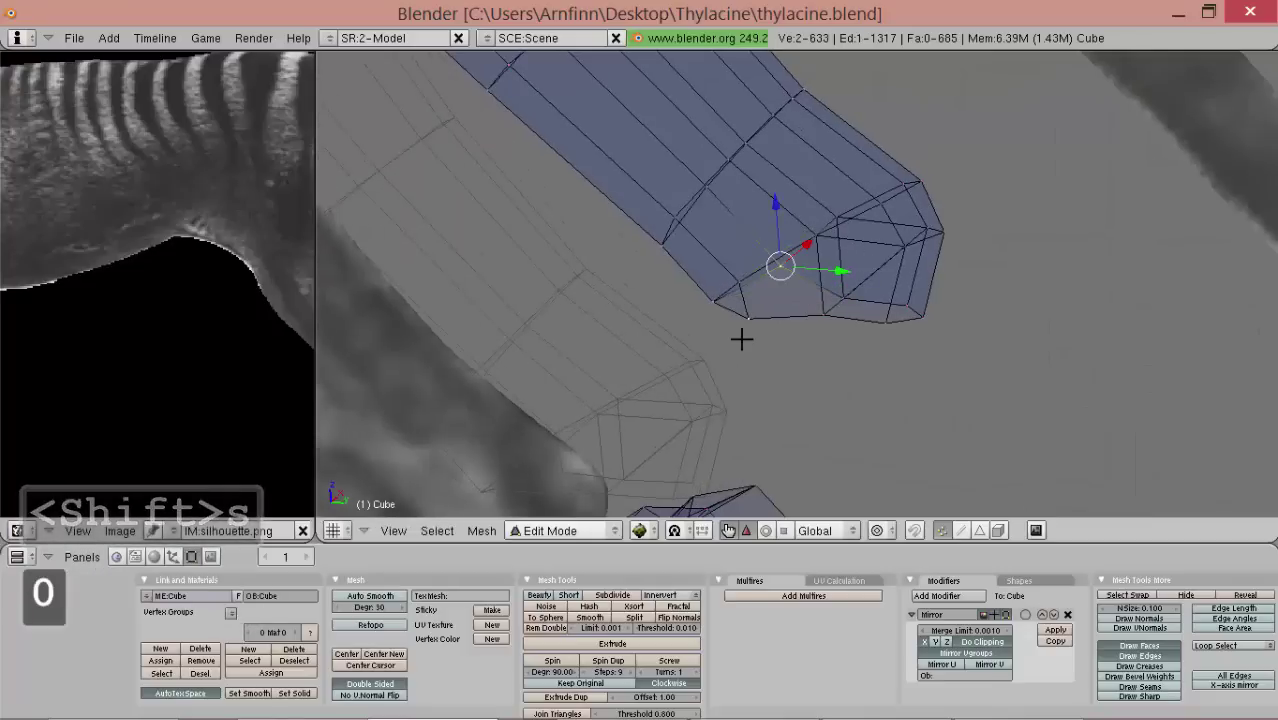
right_click(747, 322)
right_click(741, 285, "shift")
key("s")
key("0")
left_click(856, 313)
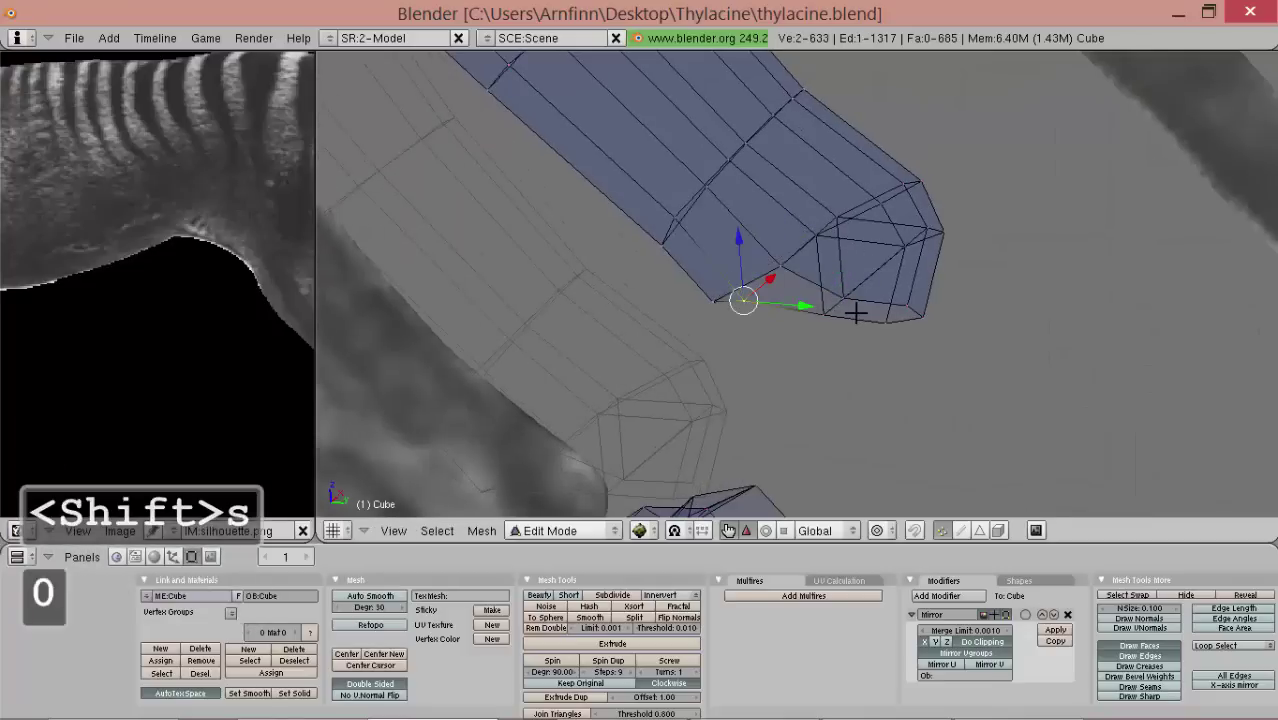
- Select the whole mesh in side view and merge its doubled vertices
key("3")
key("a")
key("a")
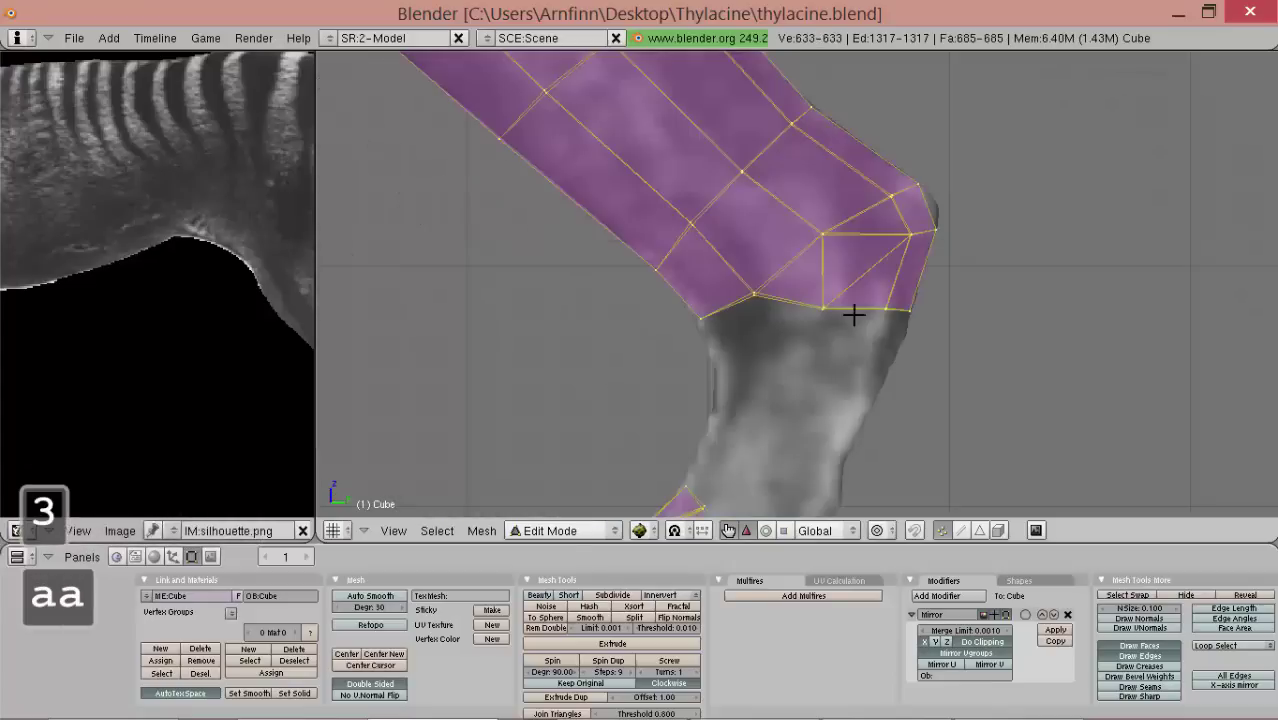
- Select the heel vertices at the back of the hock and scale them along the X axis
right_click(751, 311)
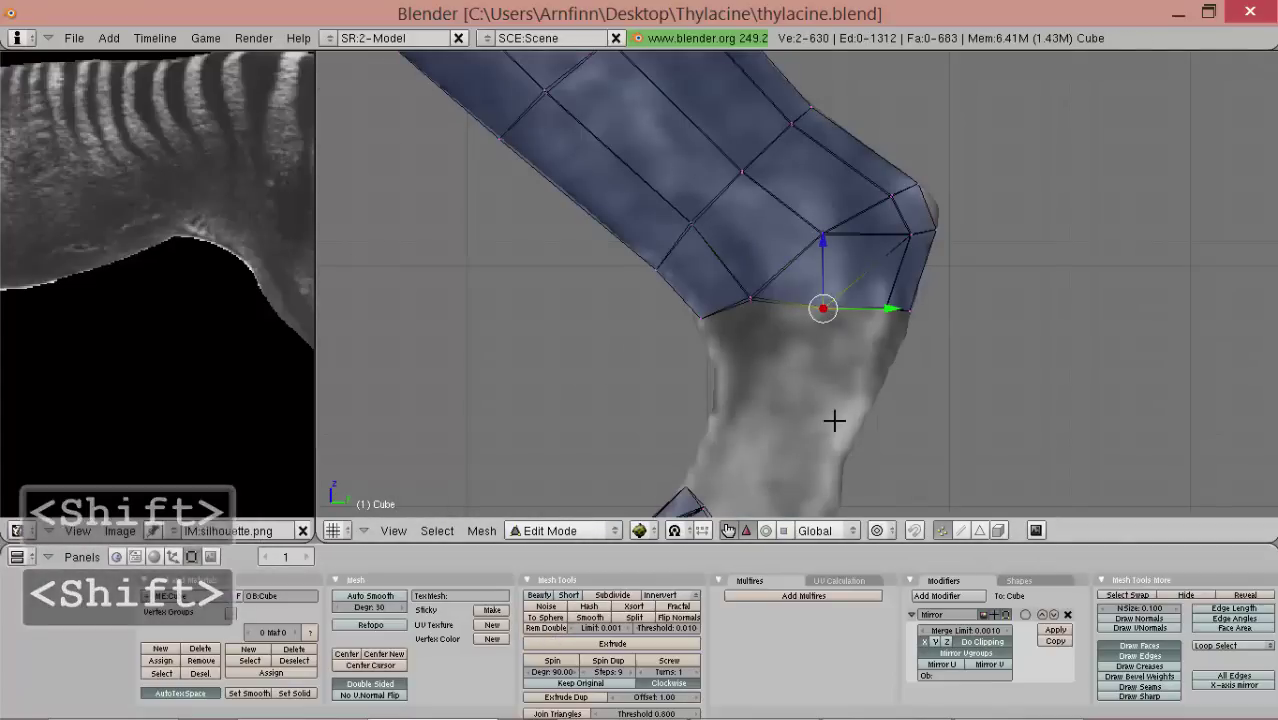
middle_click_drag(822, 388, 978, 290)
right_click(765, 371)
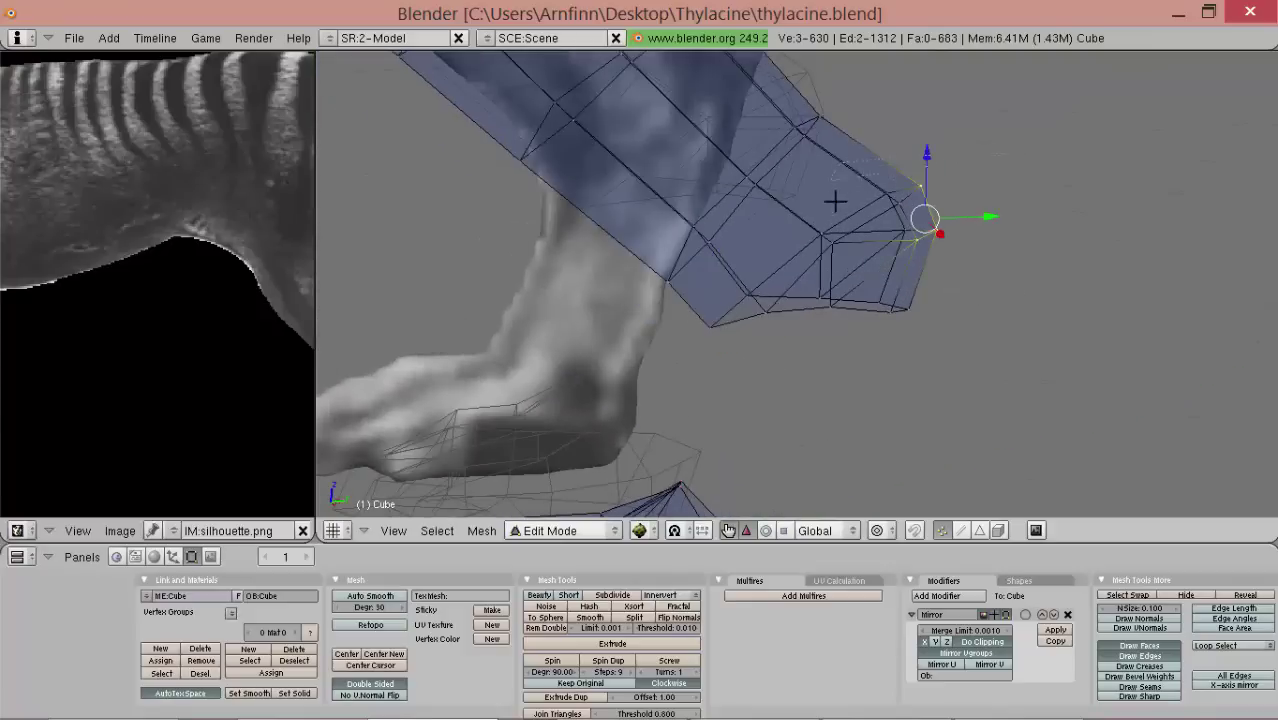
left_click(878, 288, "ctrl")
middle_click_drag(878, 288, 826, 224)
key("s")
key("x")
- Select the whole hock end, adjust it with Shrink/Fatten, and scale it to about 1.36 along X
left_click_drag(930, 476, 822, 265, "ctrl")
mouse_move(822, 265)
middle_mouse_down()
mouse_move(679, 437)
mouse_move(713, 425)
middle_mouse_up()
key("alt+s")
left_click(723, 424)
key("s")
key("x")
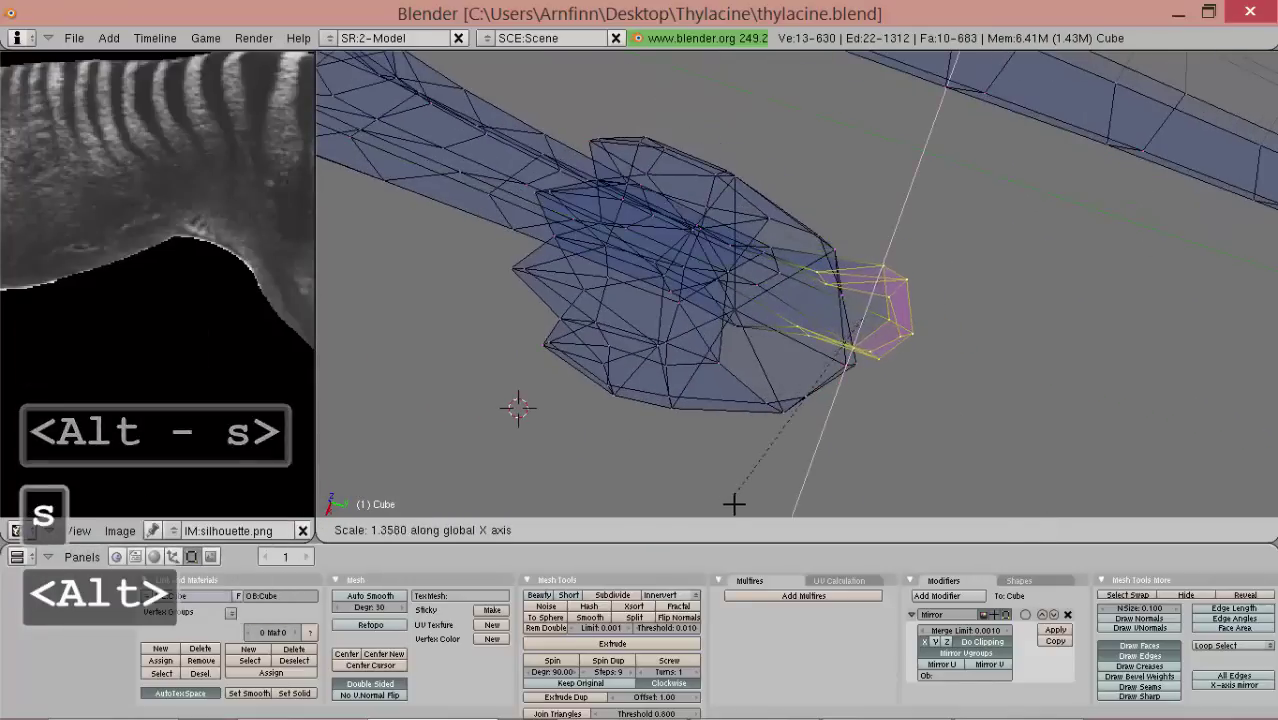
left_click(734, 503)
- Set the mesh's draw type to Solid and scale the selected hock end along the X axis
middle_click_drag(736, 498, 900, 262)
left_click(171, 557)
left_click(557, 652)
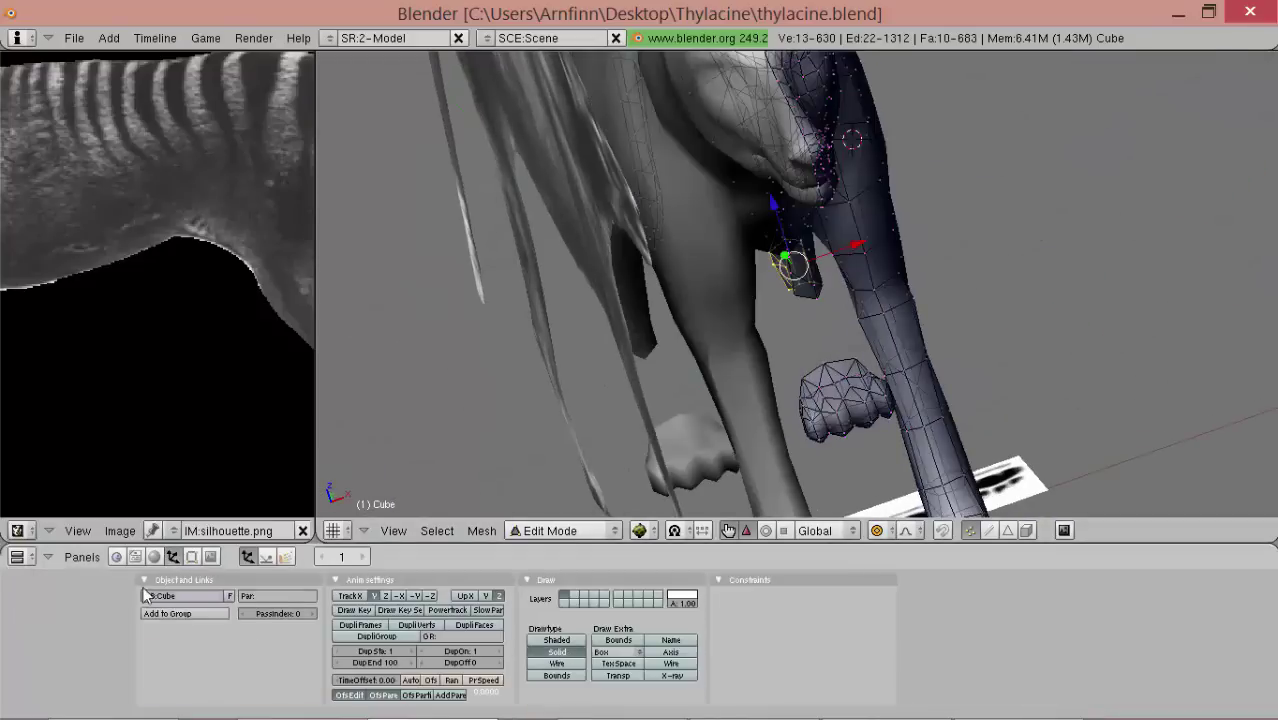
left_click(192, 557)
middle_click_drag(690, 366, 832, 286)
key("s")
key("x")
key("z")
- With smooth proportional editing, widen the hock end along X so the lower leg thickens gradually
left_click(891, 530)
left_click(900, 491)
middle_click_drag(927, 257, 968, 299)
key("s")
key("x")
left_click_drag(989, 283, 985, 240, "alt")
left_click(1074, 276)
left_click_drag(985, 240, 987, 341, "alt+shift")
middle_click_drag(987, 341, 1004, 322)
key("s")
key("x")
key("alt")
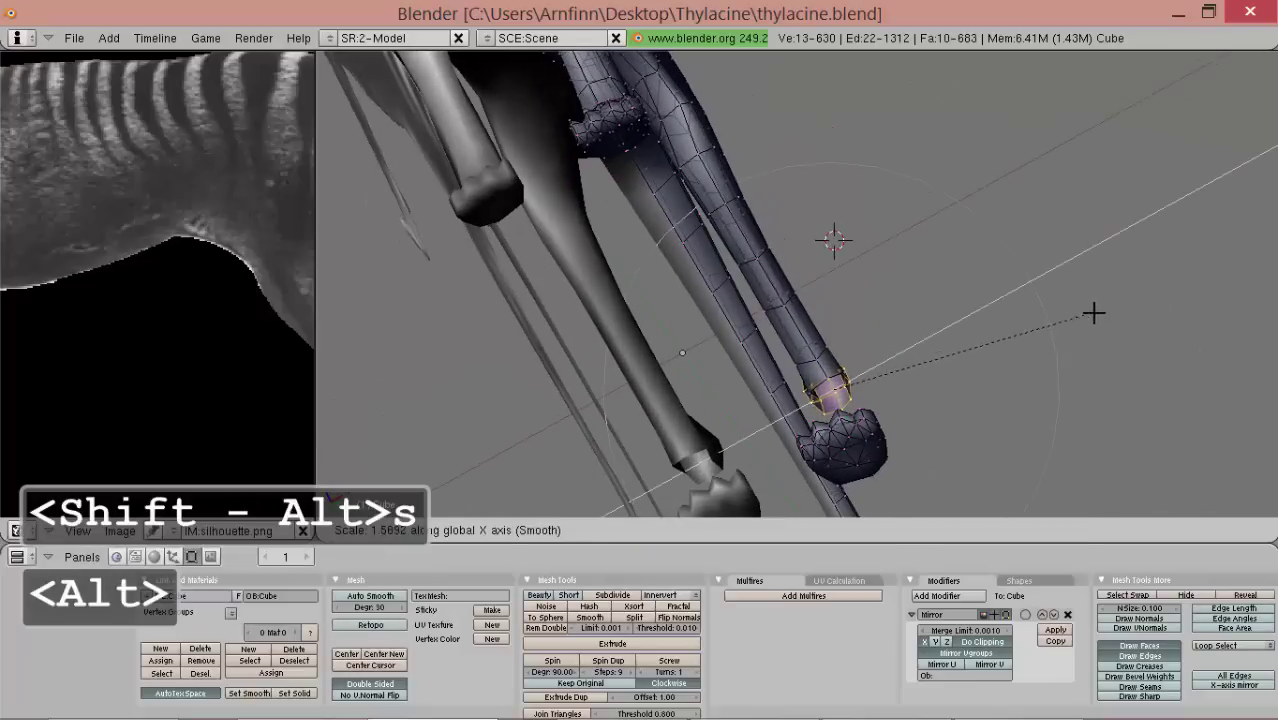
left_click(1078, 304)
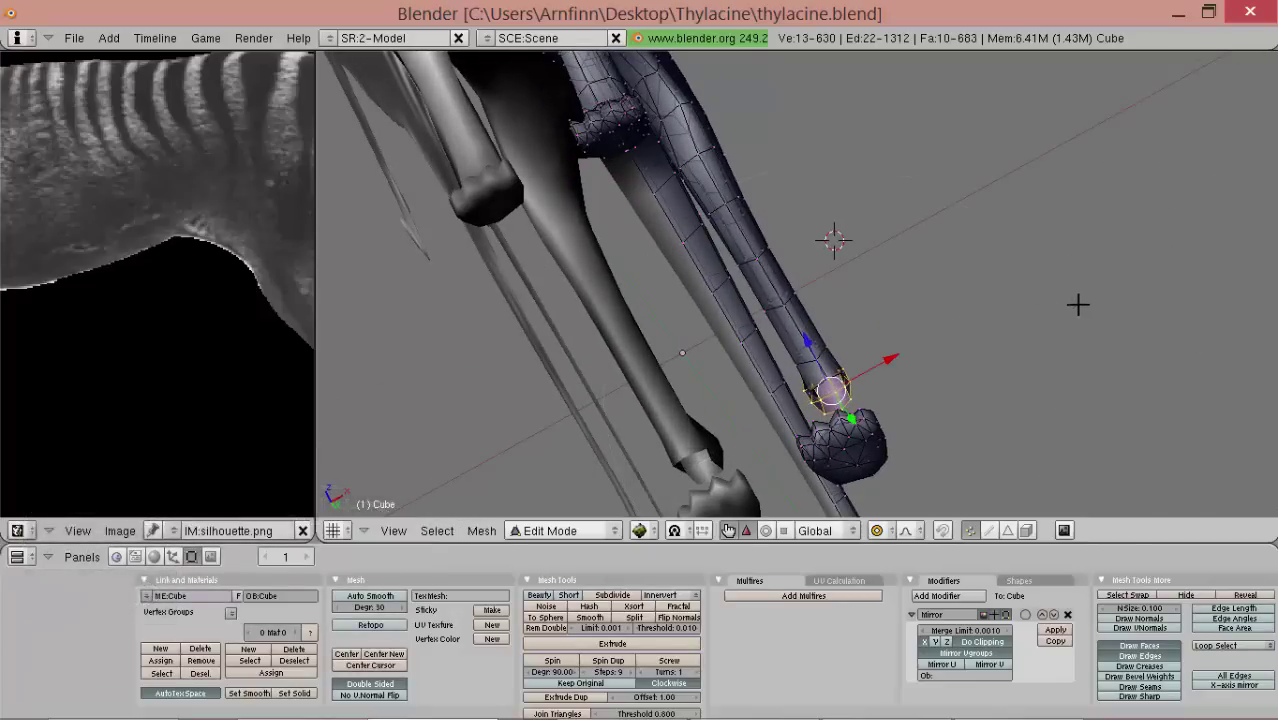
- Try to widen the upper hind leg along X with smooth proportional scaling around one vertex
middle_click_drag(748, 256, 667, 153)
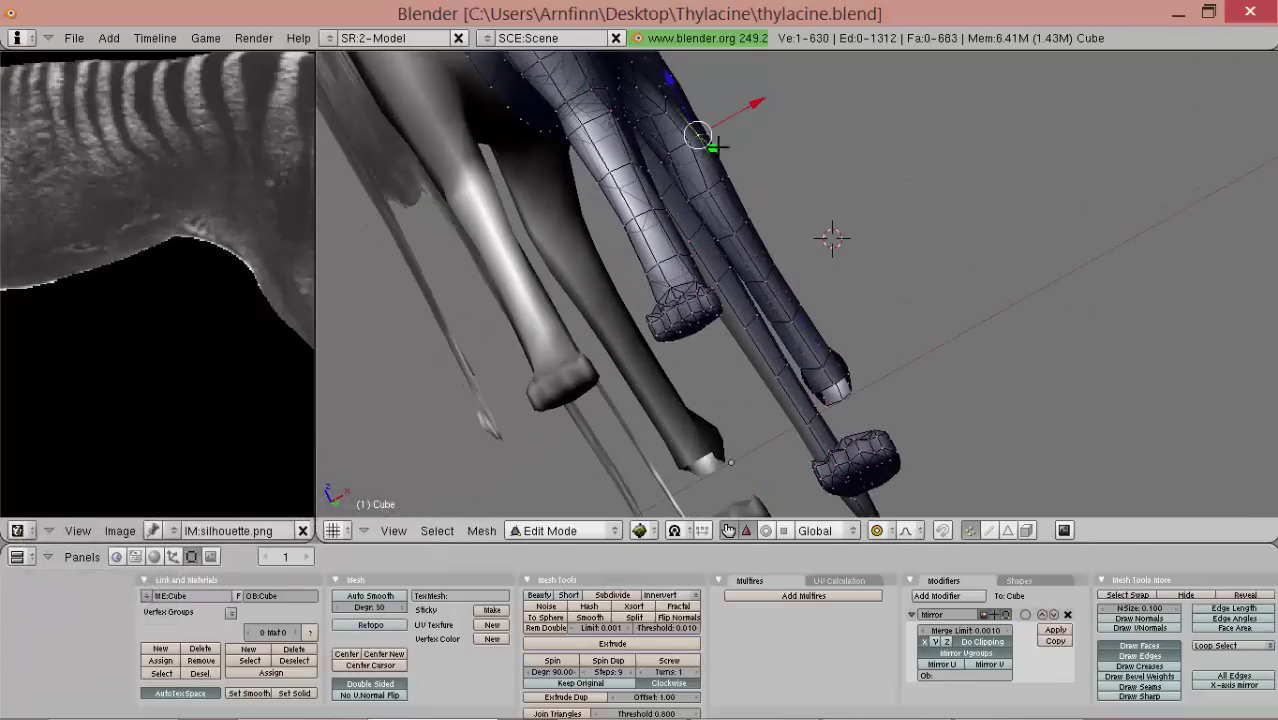
middle_click_drag(748, 150, 796, 86)
key("s")
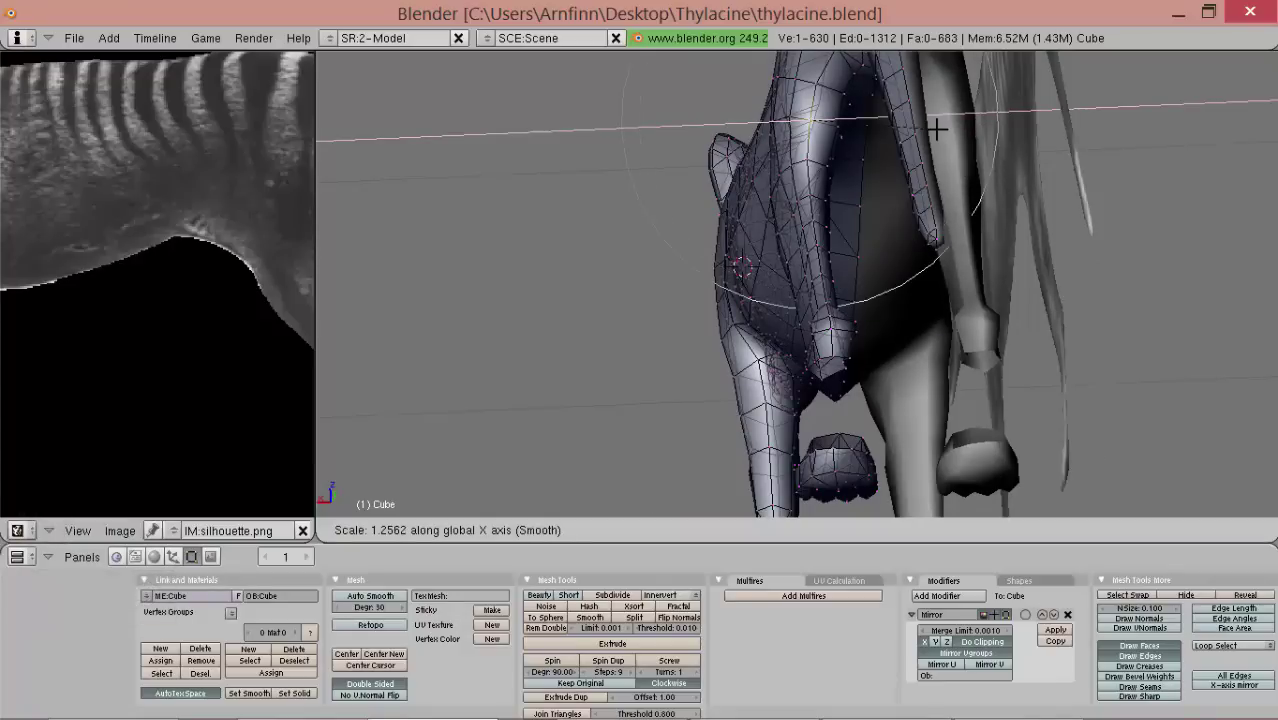
left_click(937, 129)
left_click_drag(906, 196, 903, 384, "alt+shift")
left_click_drag(903, 384, 905, 322, "alt")
key("ctrl+z")
key("ctrl+y")
key("ctrl+KP_1")
key("ctrl+z")
key("ctrl+z")
- Widen the thigh along X from the rear view with smooth proportional scaling of about 1.25, then refine its thickness
key("a")
key("s")
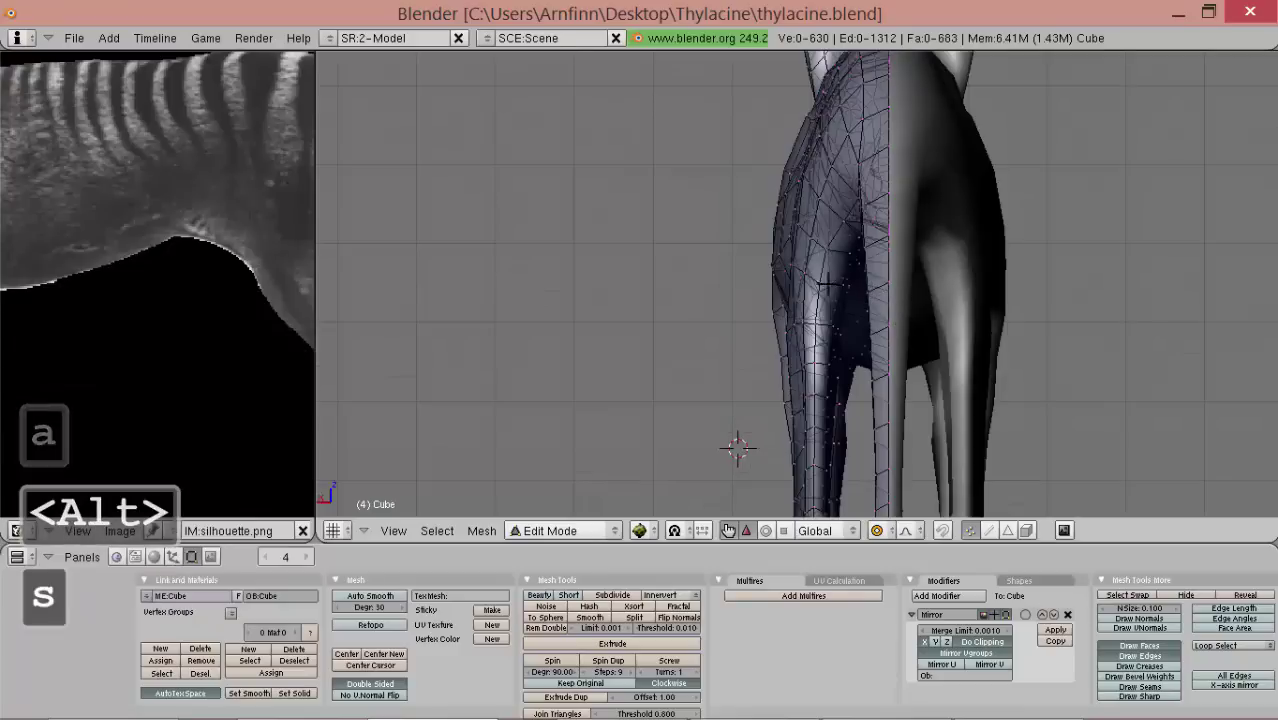
left_click(940, 306, "alt")
key("s")
left_click(948, 307, "alt")
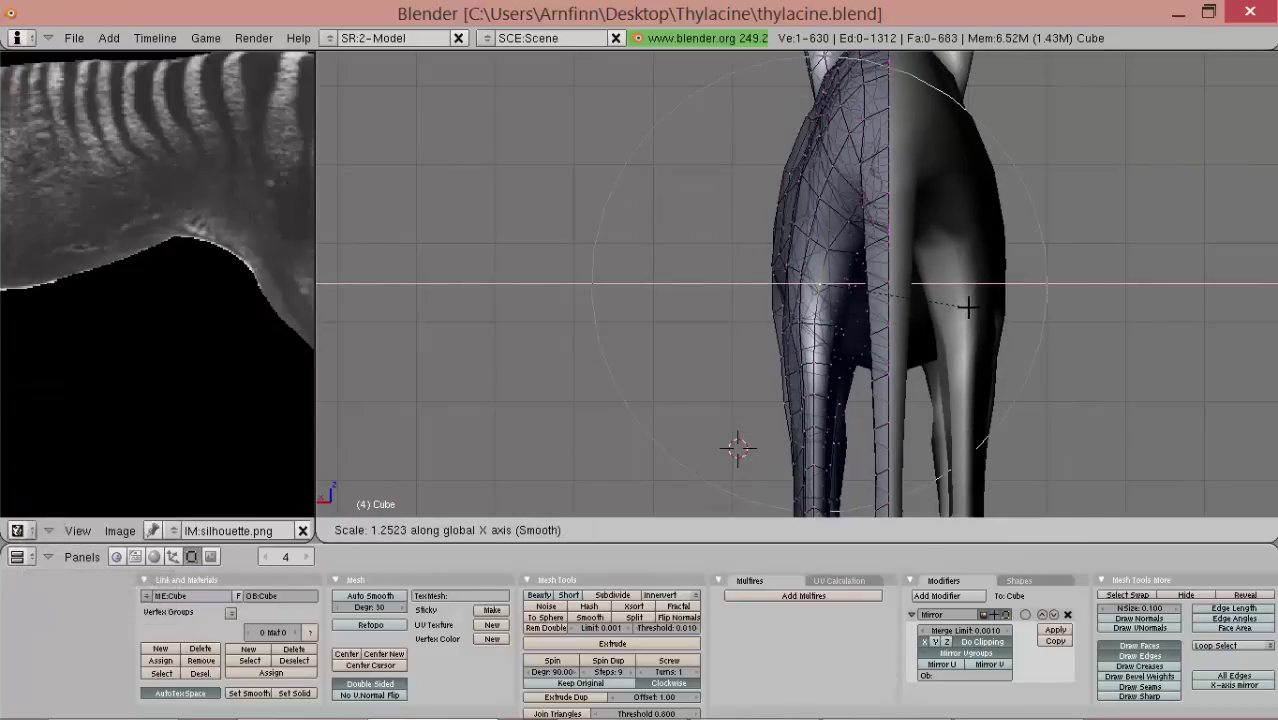
left_click(968, 307)
middle_click_drag(731, 304, 660, 220)
key("s")
left_click(850, 325, "alt")
left_click(864, 340)
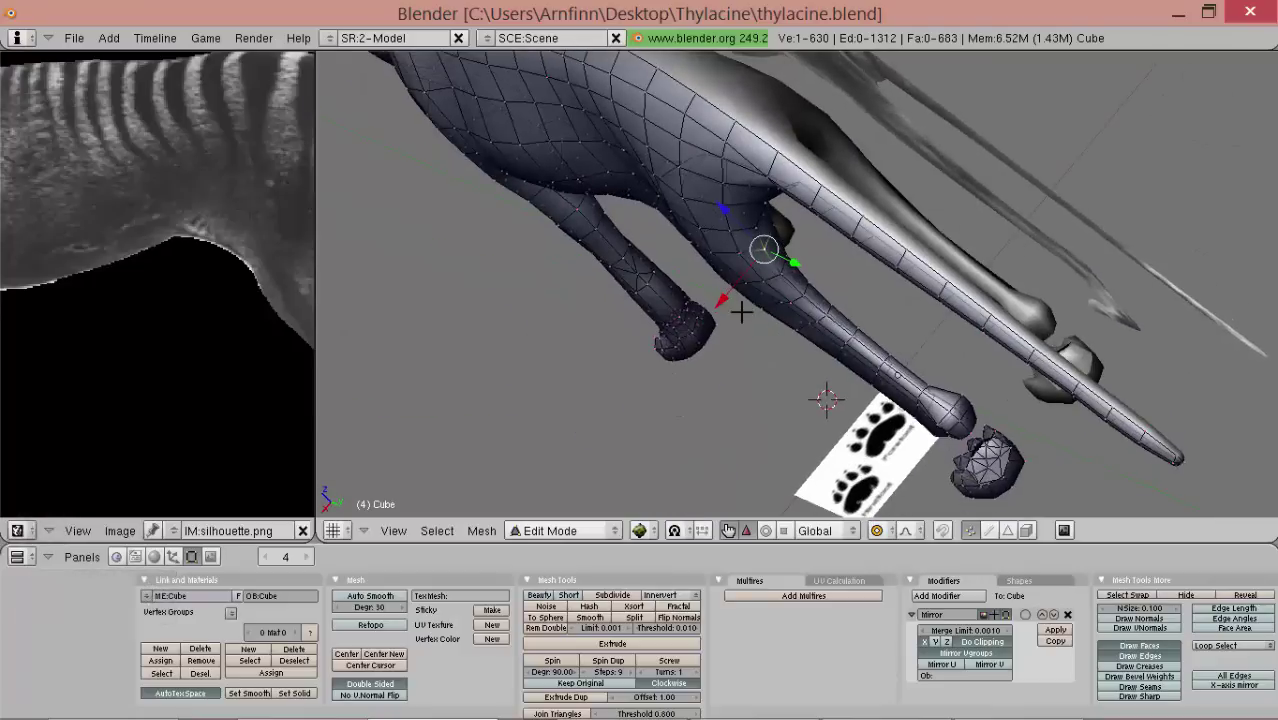
- Shift the middle of the hind leg along X by about -0.01 with smooth proportional editing
key("g")
key("x")
middle_click_drag(720, 309, 822, 362)
middle_click_drag(875, 318, 866, 362)
key("g")
key("x")
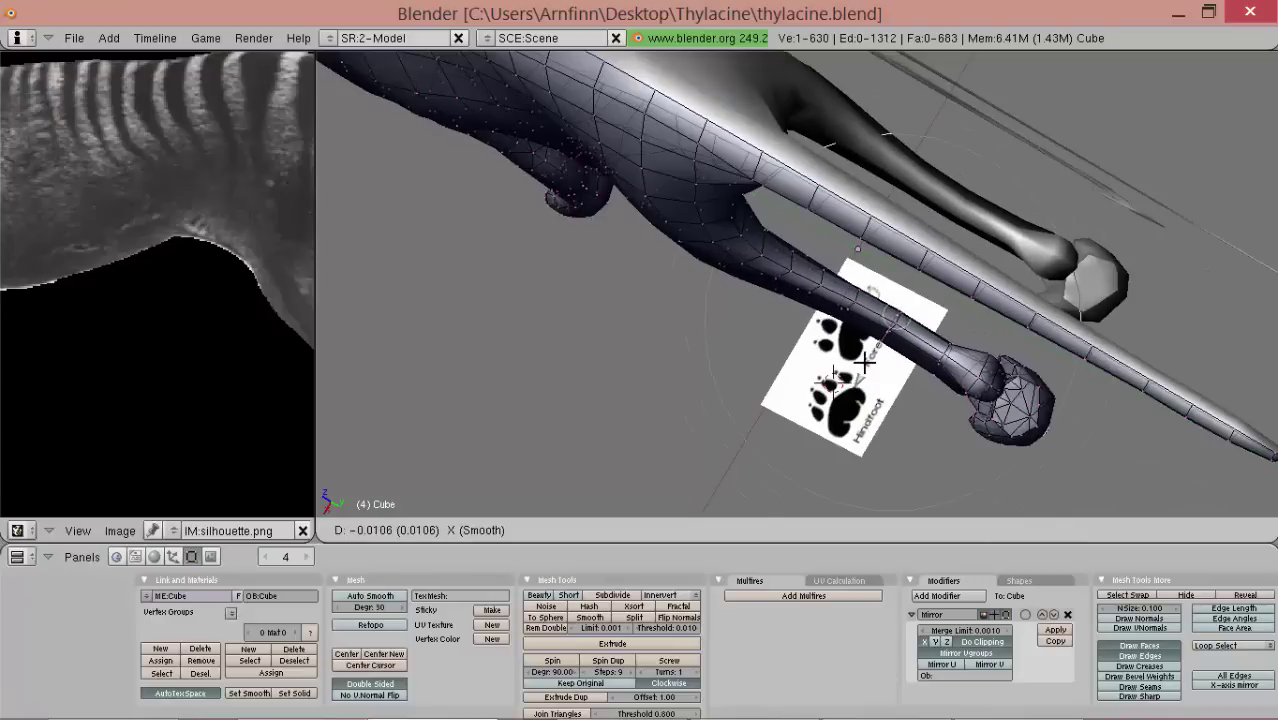
middle_click_drag(865, 363, 893, 370)
- Move the hock outward along X by about 0.03 with smooth proportional editing
middle_click_drag(970, 414, 902, 416)
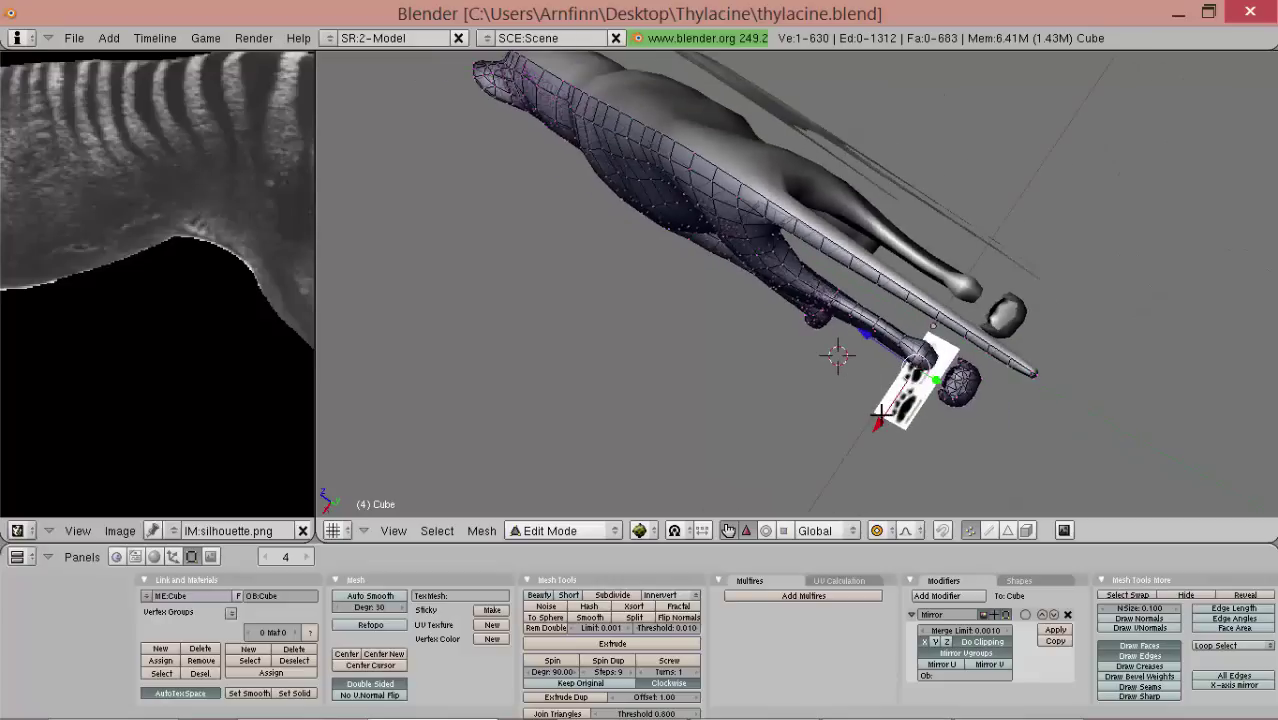
key("g")
key("x")
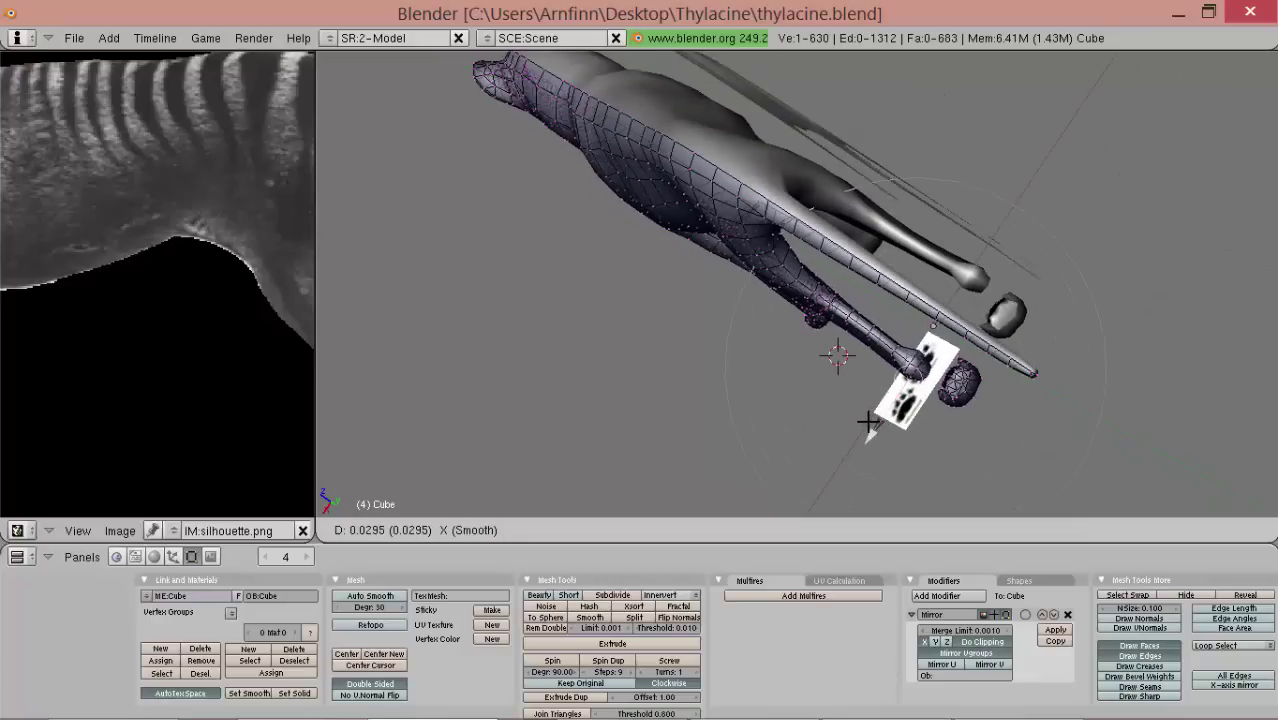
left_click(868, 422)
- Examine the hind leg's shape and alignment from several angles, both in and out of Edit Mode
middle_click_drag(868, 422, 976, 271)
scroll(770, 348, "up", 2)
middle_click_drag(770, 348, 790, 277)
key("Tab")
key("Tab")
key("Tab")
scroll(789, 228, "up", 2)
key("Tab")
scroll(802, 345, "up", 2)
right_click(796, 268)
right_click(768, 228, "shift")
left_click_drag(820, 215, 809, 218, "shift")
middle_click_drag(809, 220, 817, 376)
key("Tab")
key("Tab")
- Select the entire linked hind paw and move it along X toward the end of the leg
right_click(817, 376, "alt+shift")
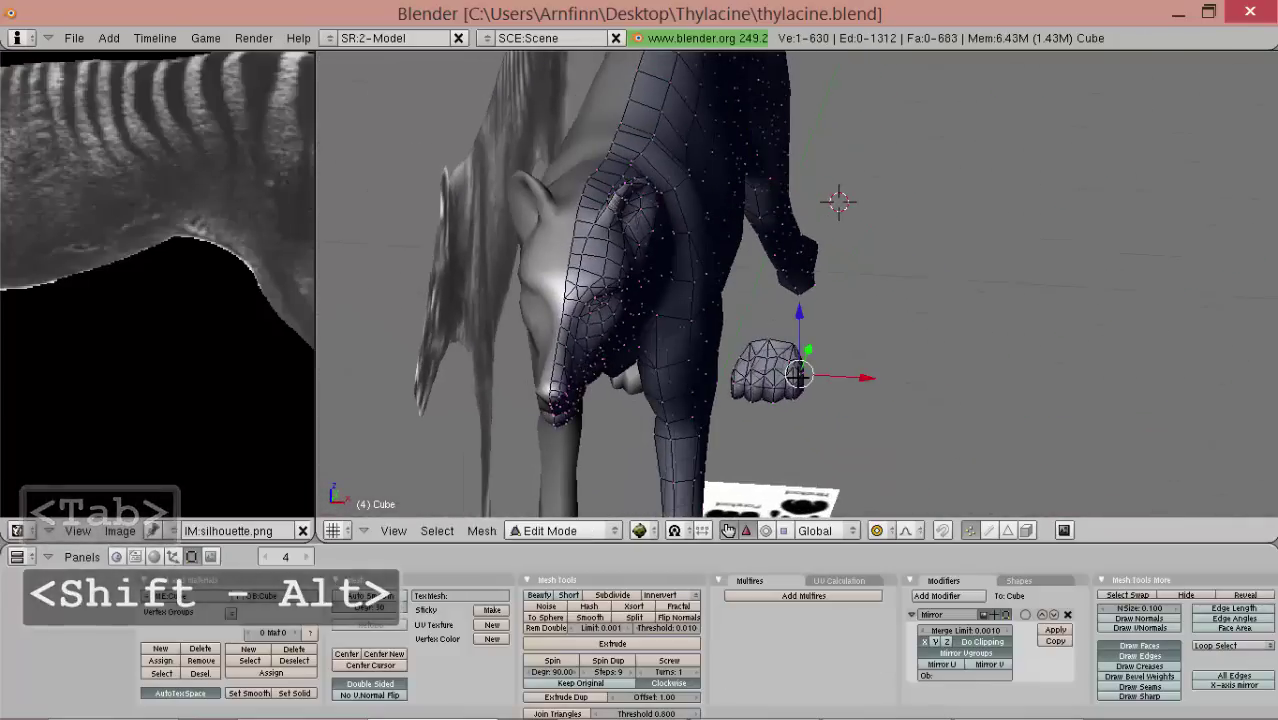
key("ctrl+l")
key("g")
key("x")
left_click_drag(848, 383, 848, 383)
mouse_move(848, 383)
middle_mouse_down()
mouse_move(870, 348)
mouse_move(830, 400)
middle_mouse_up()
- Adjust the hind paw's position and scale it along the X axis
left_click_drag(828, 408, 768, 508)
key("s")
key("x")
left_click(854, 399)
left_click_drag(847, 365, 843, 430, "alt")
middle_click_drag(833, 160, 832, 425)
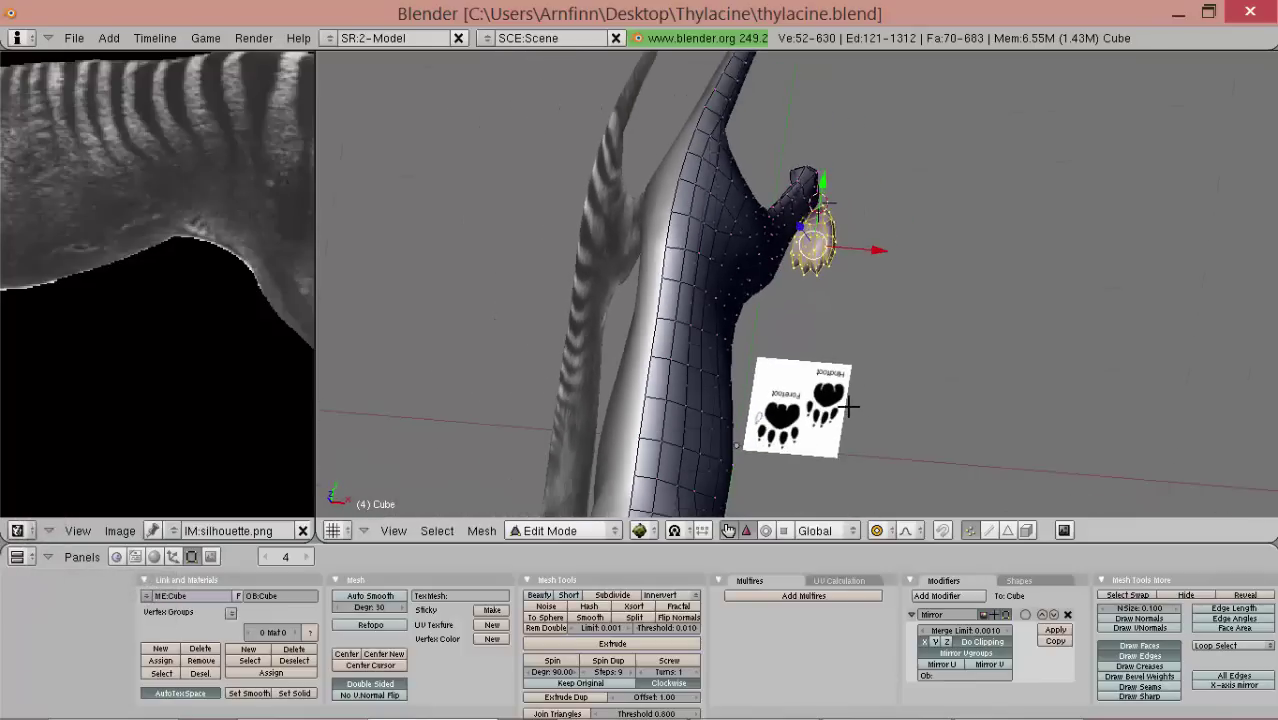
- Edit the footprint reference plane to move it beneath the hind paw, and return to editing the thylacine mesh
mouse_move(867, 331)
middle_mouse_down()
mouse_move(847, 342)
mouse_move(820, 418)
mouse_move(867, 321)
middle_mouse_up()
key("Tab")
right_click(827, 384)
key("Tab")
scroll(827, 384, "down", 2)
left_click_drag(806, 358, 820, 212)
key("Tab")
scroll(818, 262, "up", 2)
right_click(816, 265)
key("Tab")
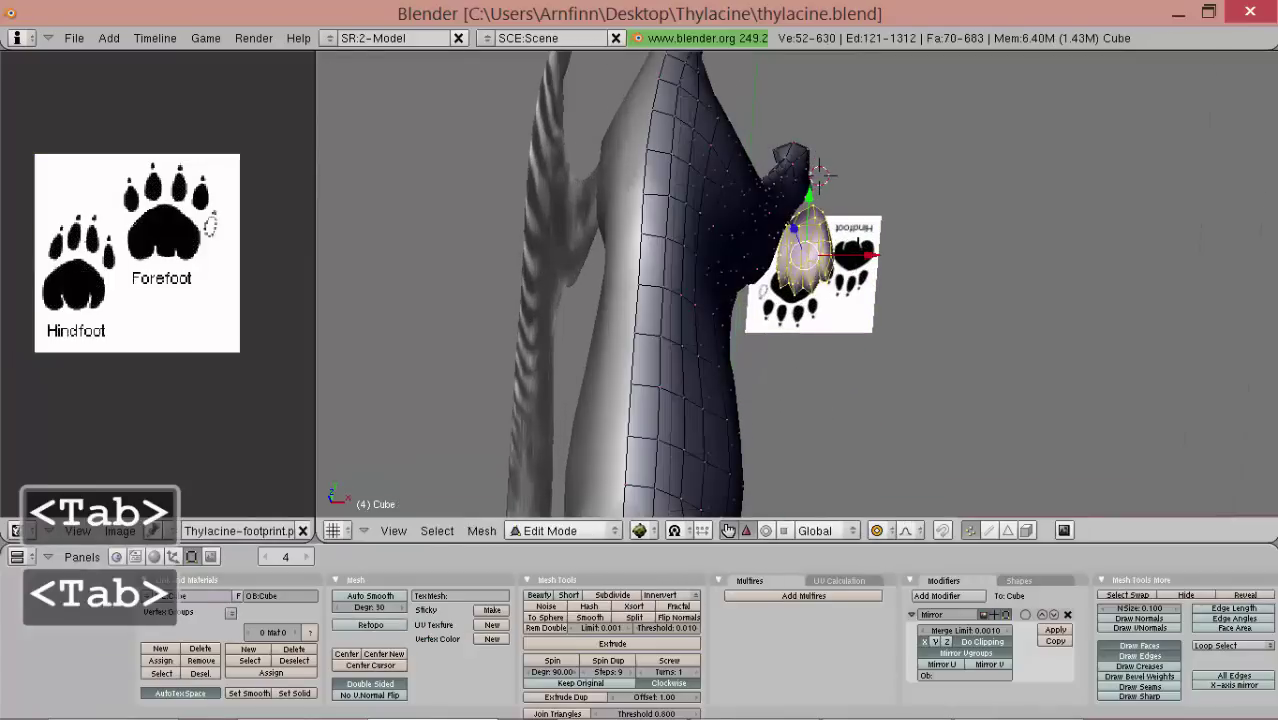
- Show the mesh as wireframe in top view and move the paw about 0.063 along X onto the Hindfoot print
key("KP_7")
left_click(173, 557)
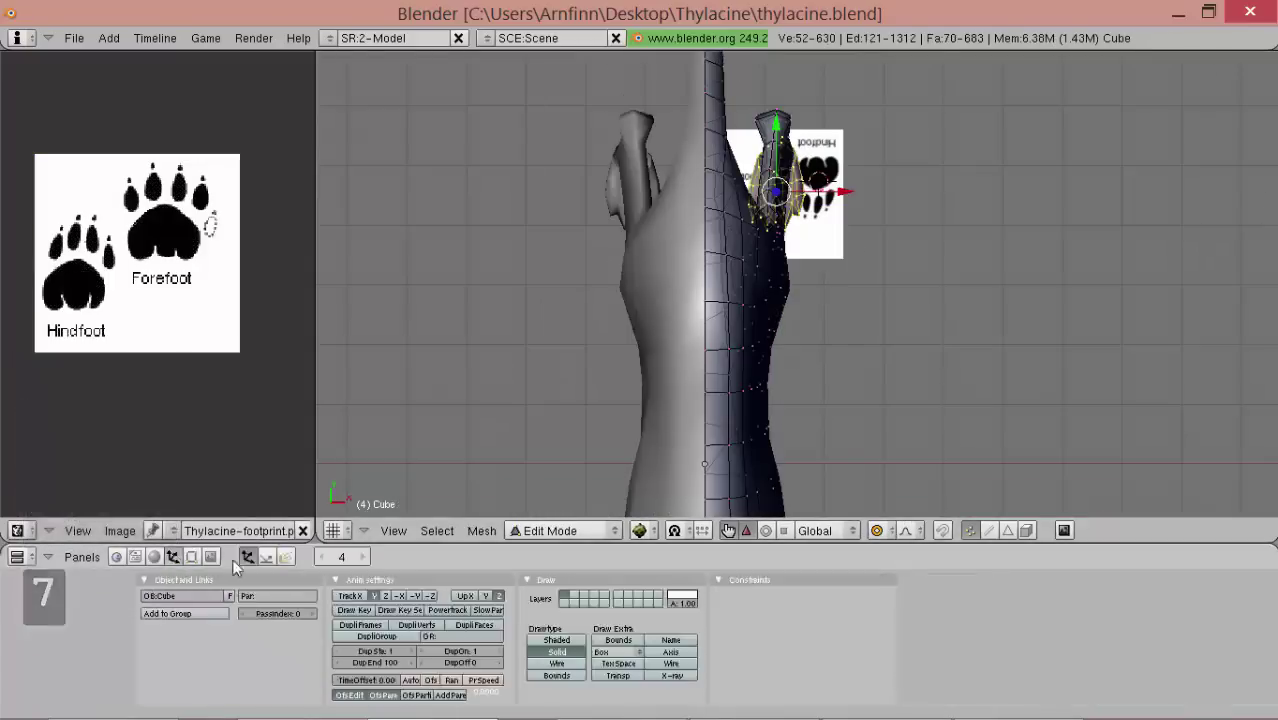
left_click(564, 663)
scroll(836, 203, "up", 2)
left_click_drag(836, 203, 806, 347, "alt+shift")
scroll(794, 368, "up", 2)
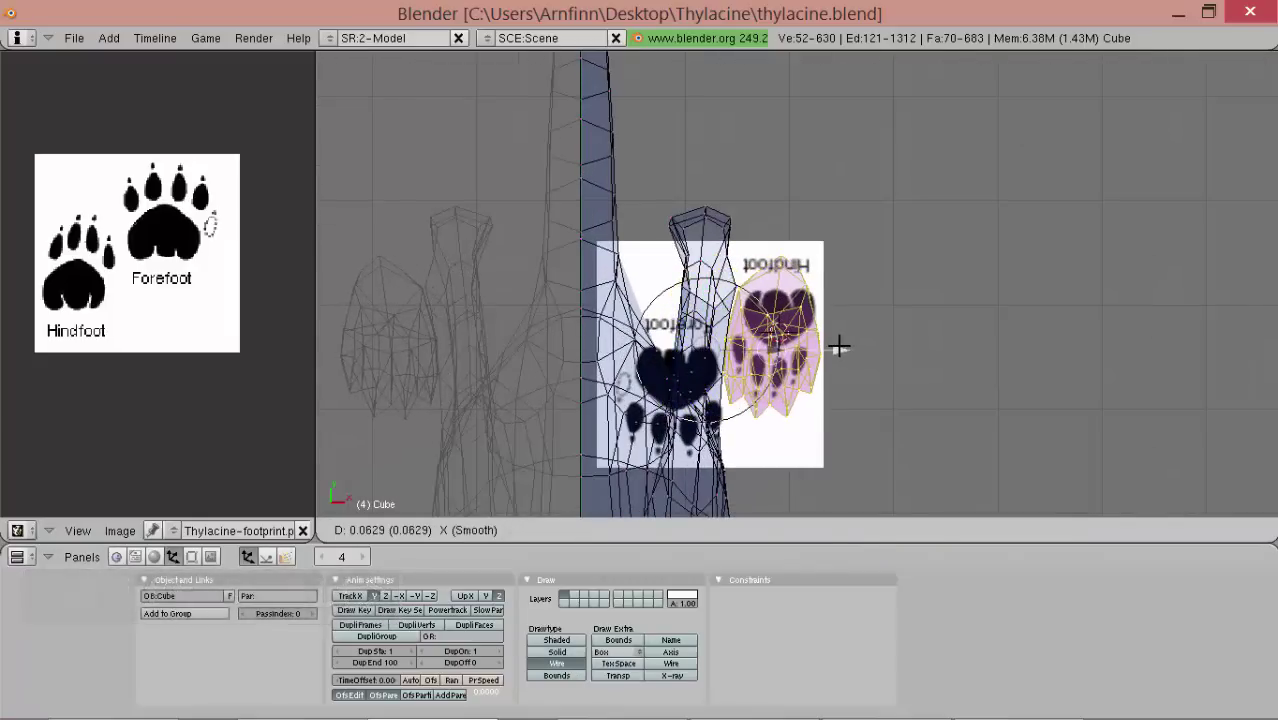
left_click(841, 348)
- Scale the paw to about 0.93 along X and 0.90 along Y, and move it back along X under the leg
key("s")
key("x")
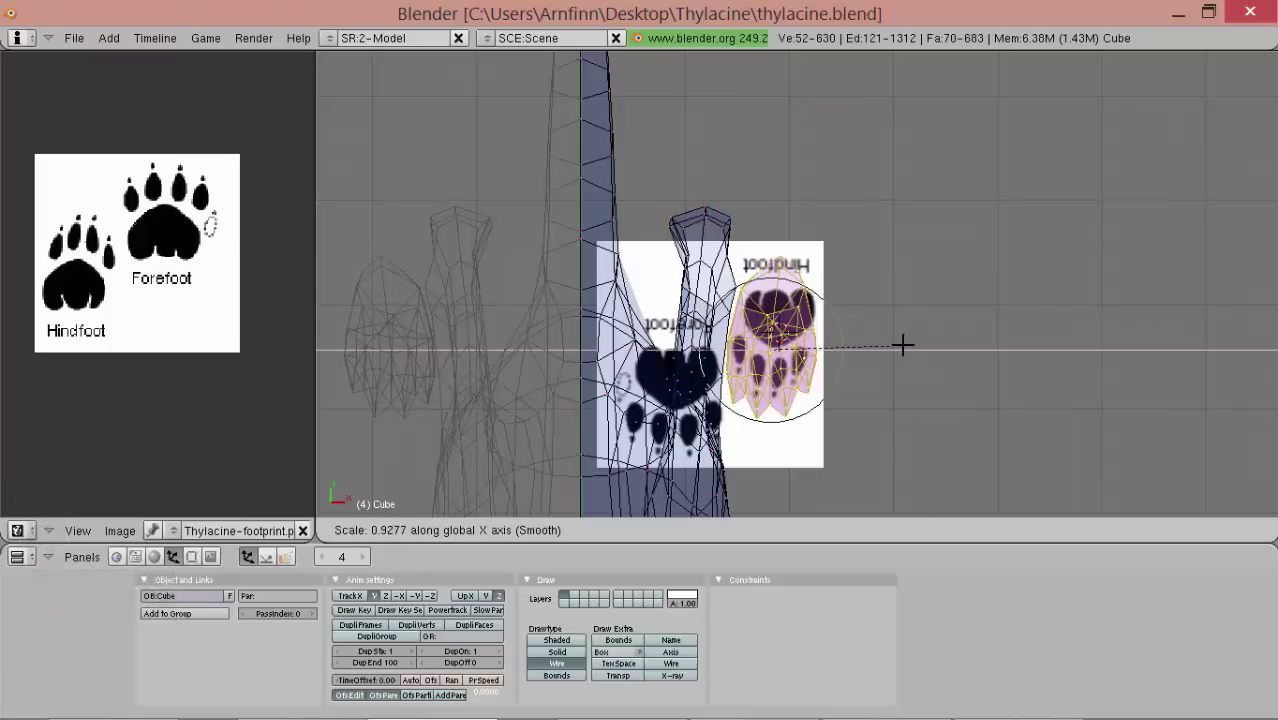
left_click(901, 345)
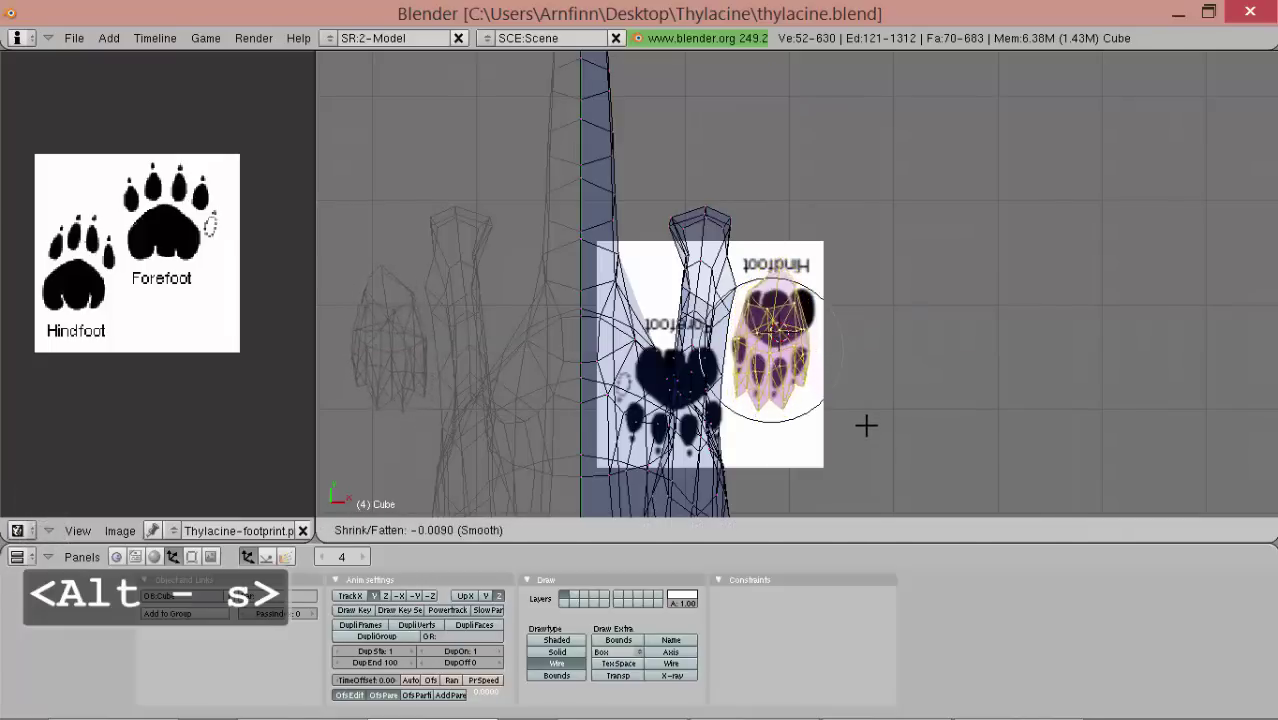
right_click(866, 425)
key("s")
left_click(804, 440, "alt")
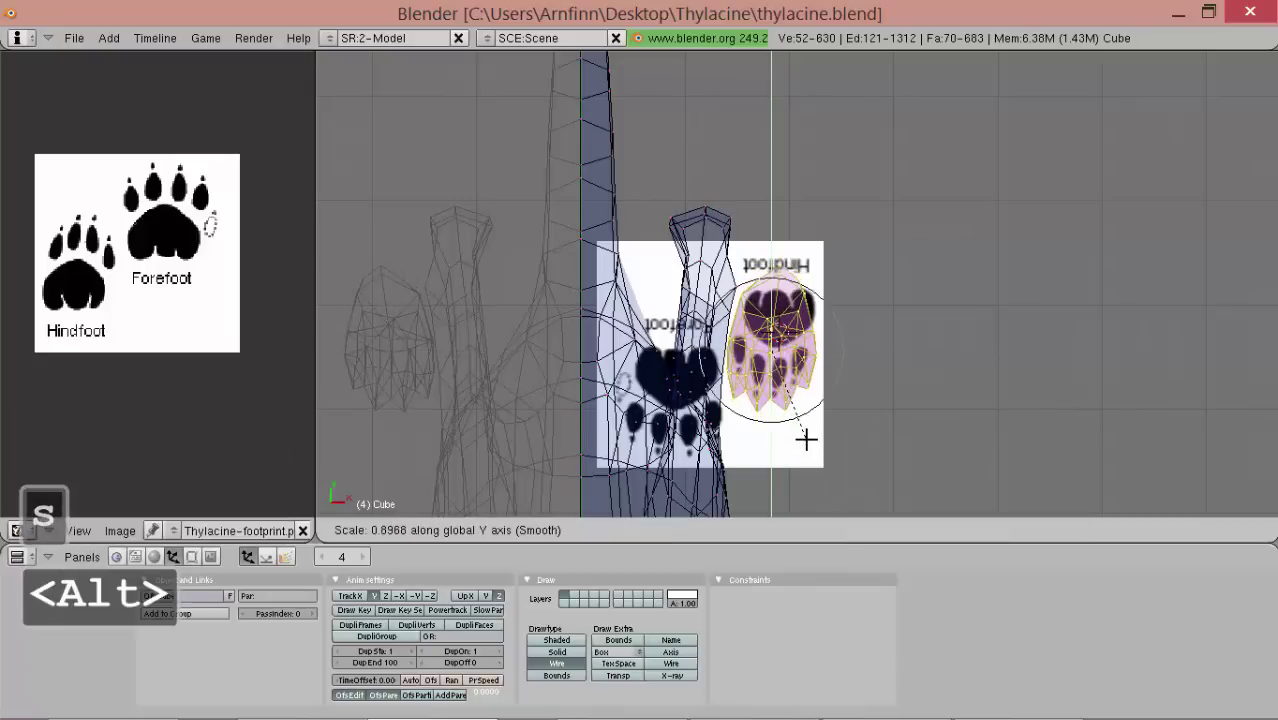
left_click(806, 439)
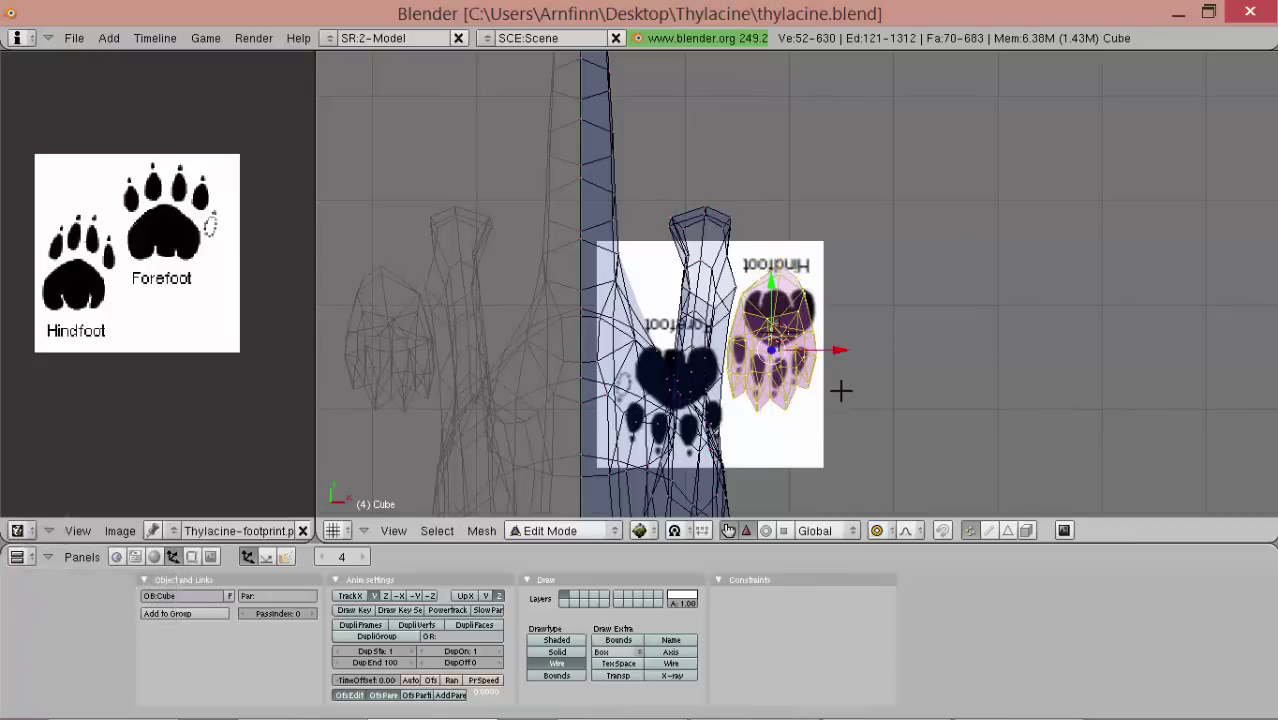
left_click_drag(836, 350, 757, 347)
- Leave Edit Mode and send the footprint reference plane to a hidden layer
key("Tab")
middle_click_drag(757, 347, 843, 433)
right_click(863, 446)
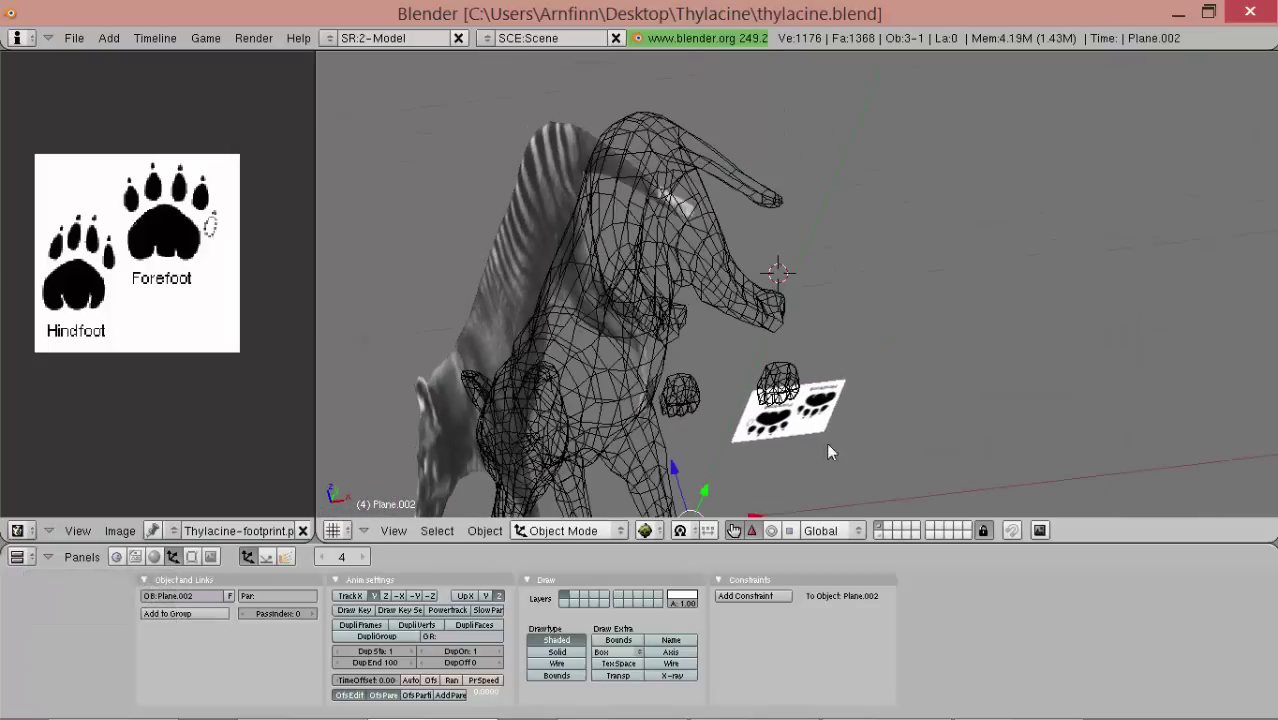
left_click(564, 603)
- Select the thylacine mesh and resume editing it in side view at the gap between hock and paw
right_click(767, 368)
middle_click_drag(767, 368, 770, 265)
key("KP_3")
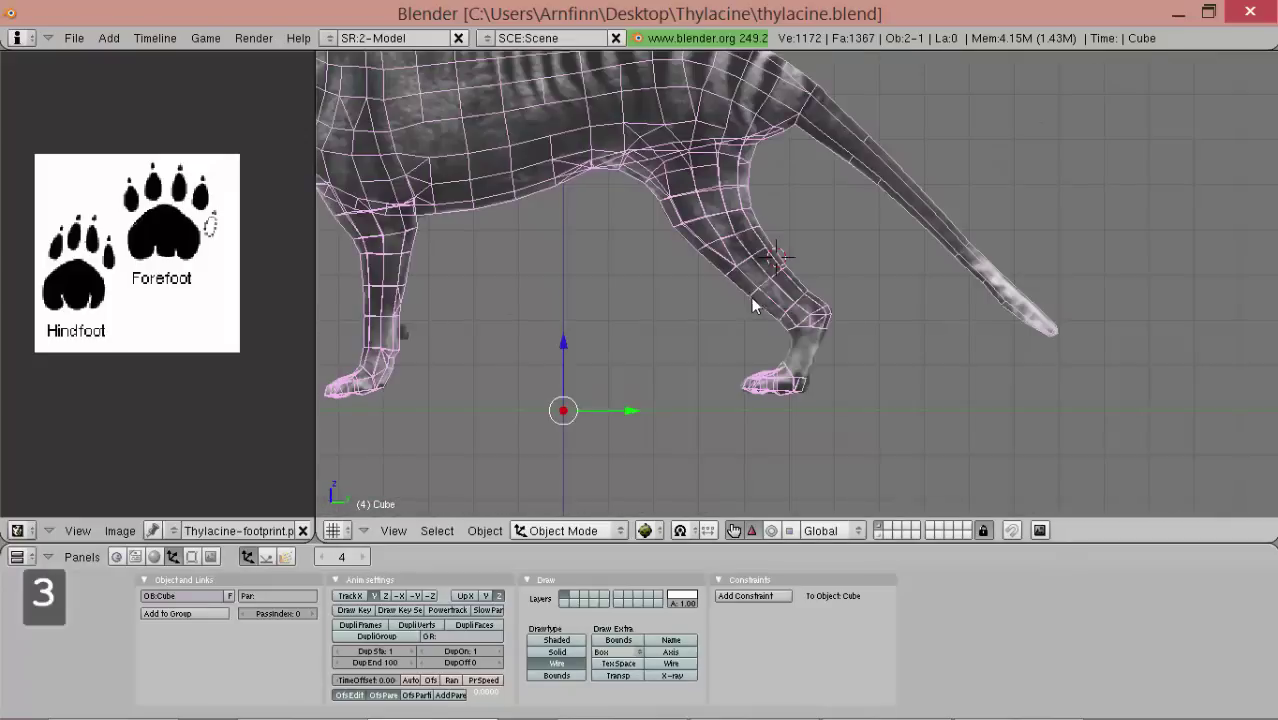
scroll(846, 339, "up", 1)
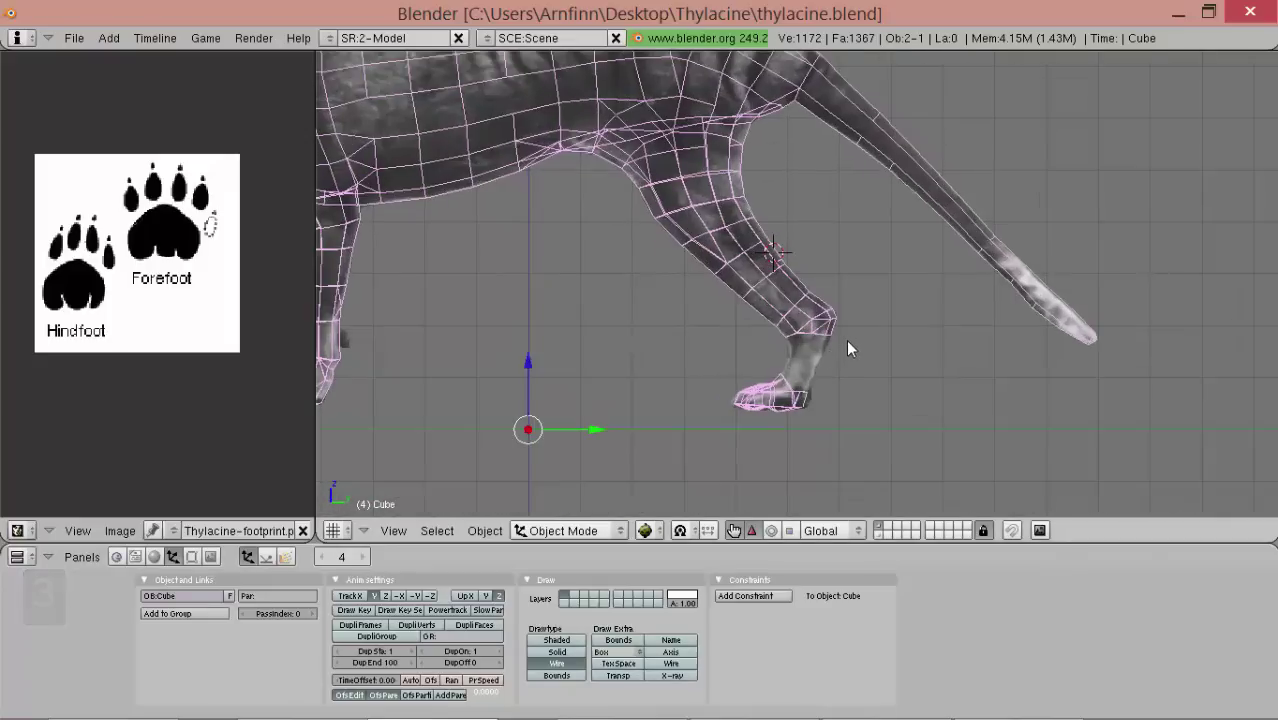
scroll(846, 339, "up", 1)
scroll(822, 380, "up", 1)
key("Tab")
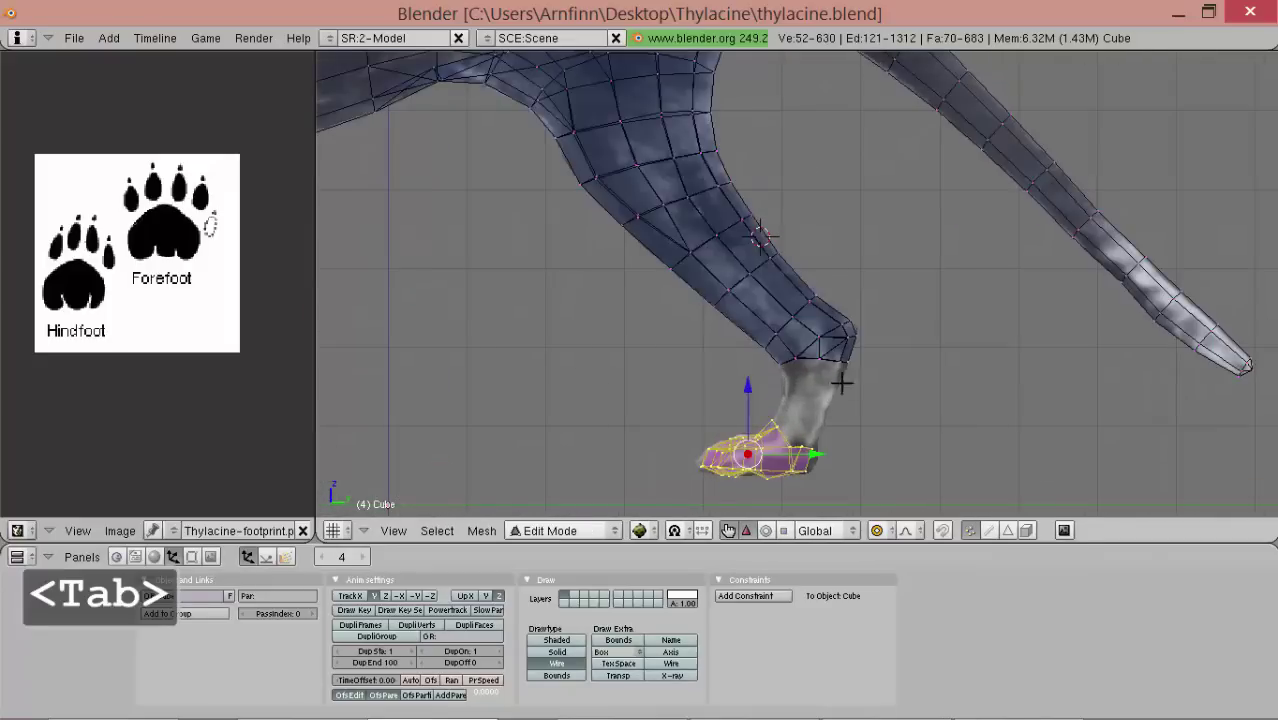
- Select the open edge loop at the bottom of the hock and extrude it down towards the ankle
scroll(856, 380, "up", 2)
right_click(830, 249)
scroll(844, 246, "up", 1)
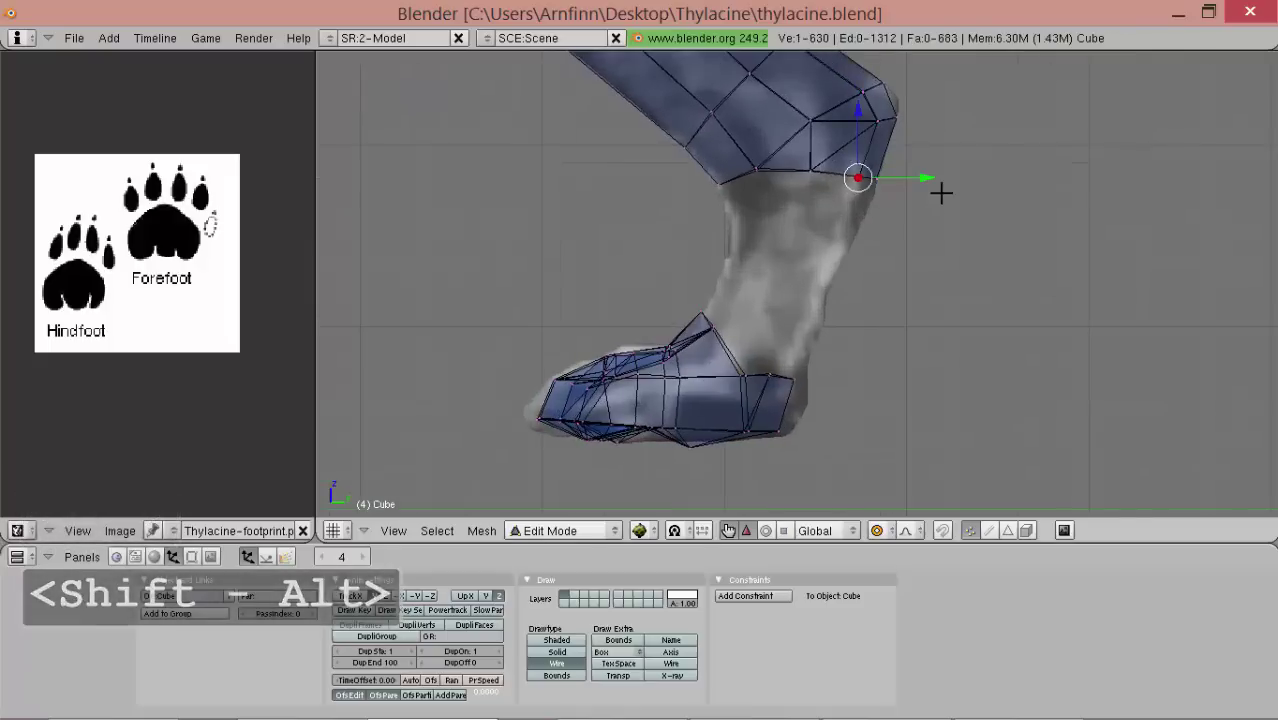
left_click_drag(937, 177, 865, 158)
right_click(872, 162)
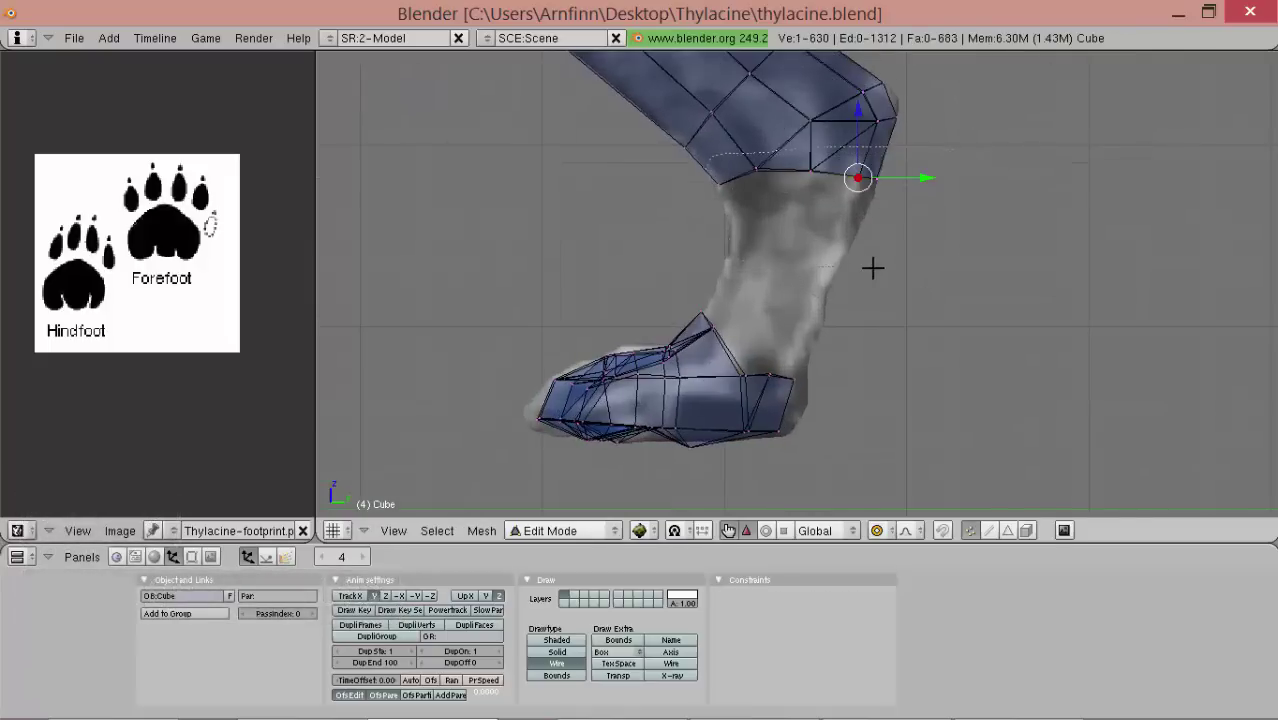
key("e")
left_click(860, 255)
left_click(845, 342)
- Scale down, rotate and move the extruded edge loop to match the ankle outline in the side reference
key("s")
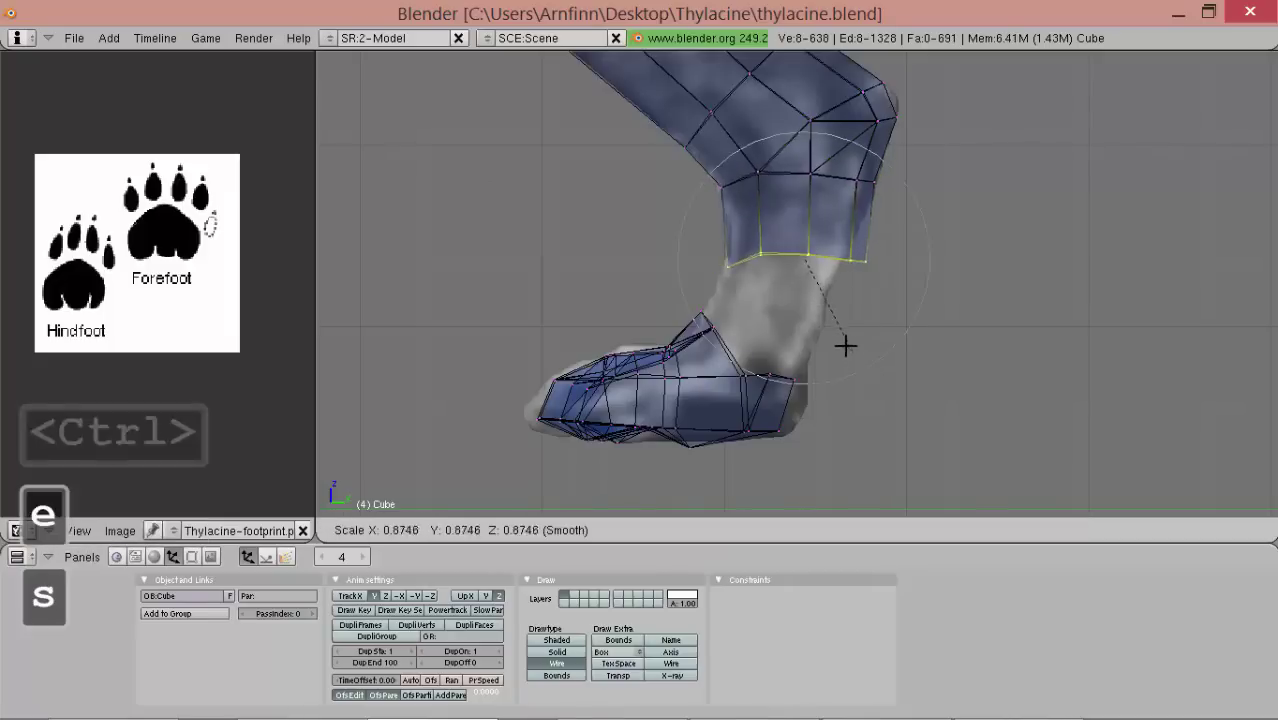
left_click(838, 338)
key("s")
left_click(893, 322)
key("r")
left_click(862, 336)
key("g")
left_click(835, 343)
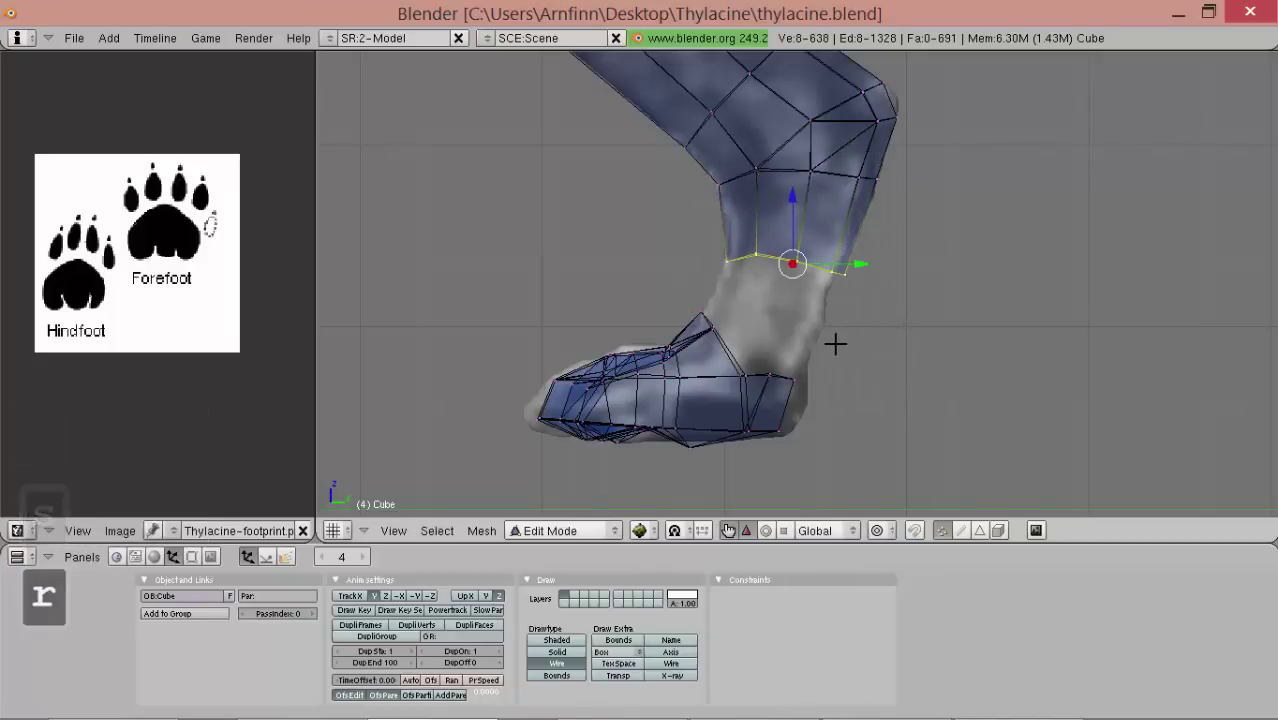
- Collapse two pairs of neighbouring vertices on the leg's open lower edge by scaling each pair to 0
right_click(725, 262)
middle_click_drag(857, 268, 790, 302)
right_click(820, 403, "shift")
key("s")
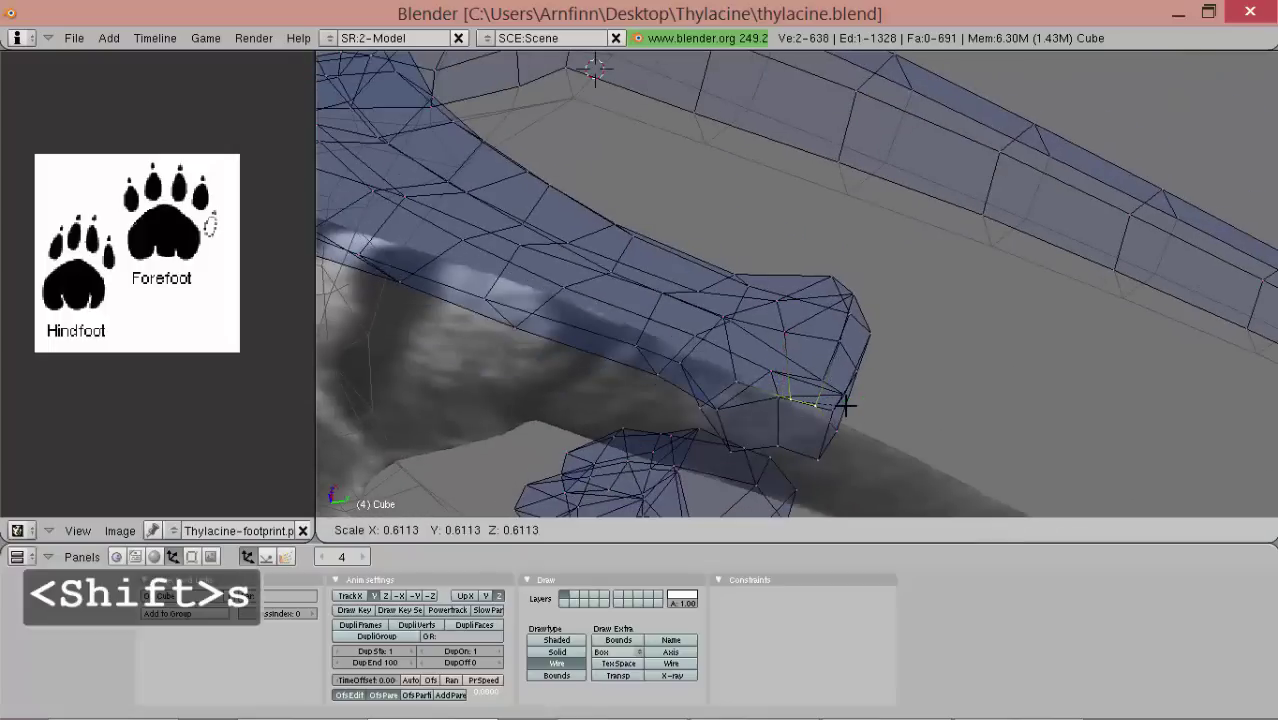
key("0")
left_click(850, 420)
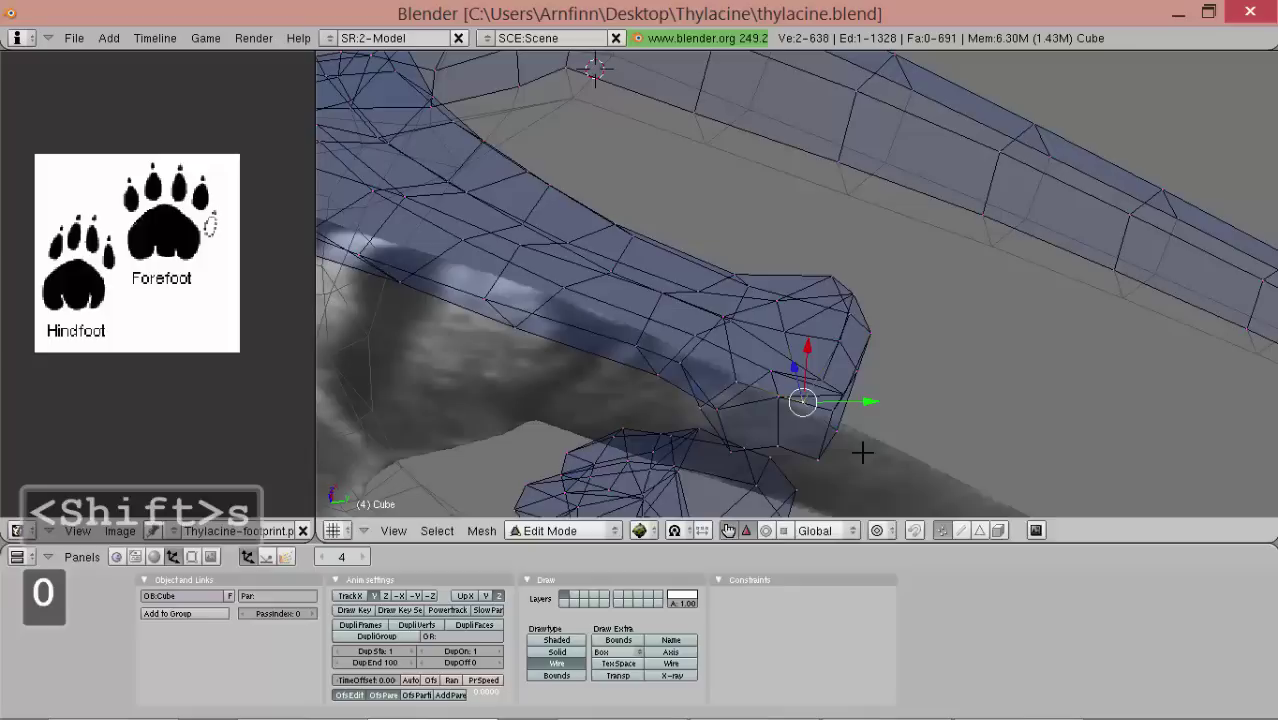
right_click(785, 450, "shift")
key("s")
key("0")
left_click(870, 457)
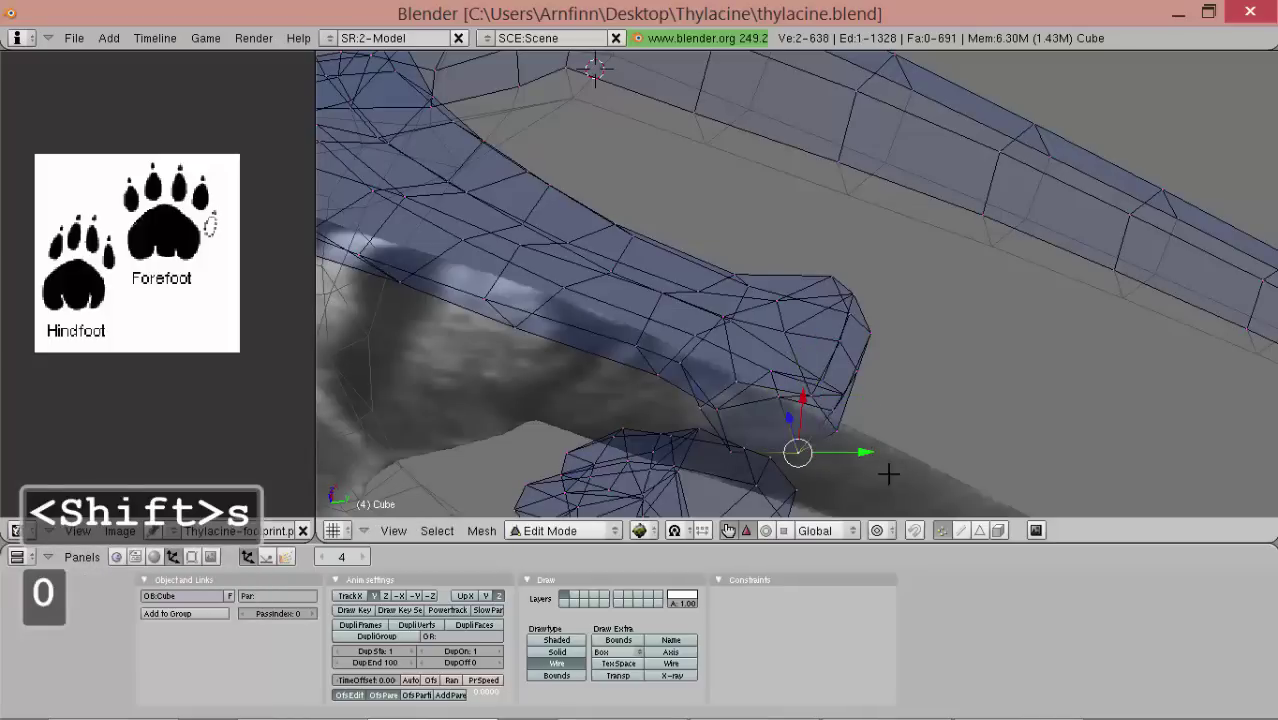
- Select the whole mesh and remove the doubled vertices left by the collapsed pairs
key("g")
right_click(907, 499)
key("a")
key("a")
middle_click_drag(907, 499, 905, 320)
left_click(191, 557)
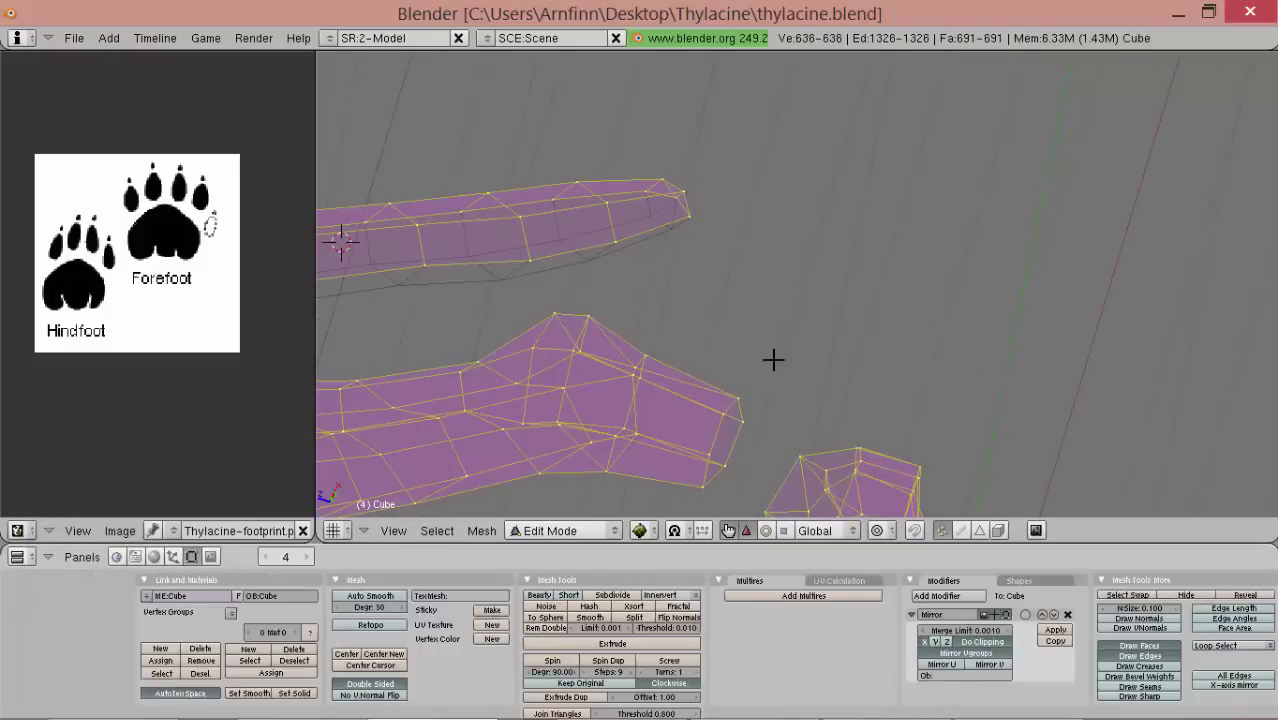
- Select the leg's open lower edge loop in side view and extrude it about 0.047 down to the paw
key("3")
scroll(821, 322, "down", 5)
middle_click_drag(710, 327, 719, 325, "shift")
scroll(873, 326, "up", 7)
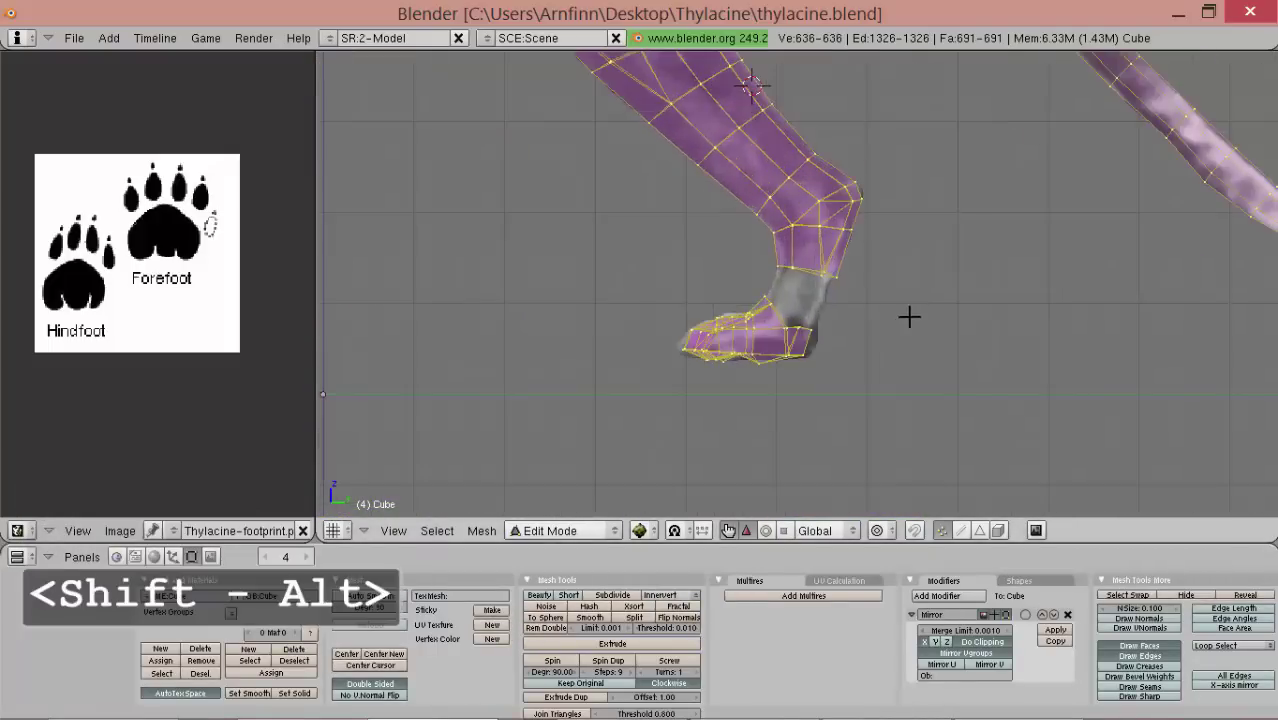
right_click(790, 187)
scroll(842, 245, "up", 2)
right_click_drag(850, 280, 858, 272)
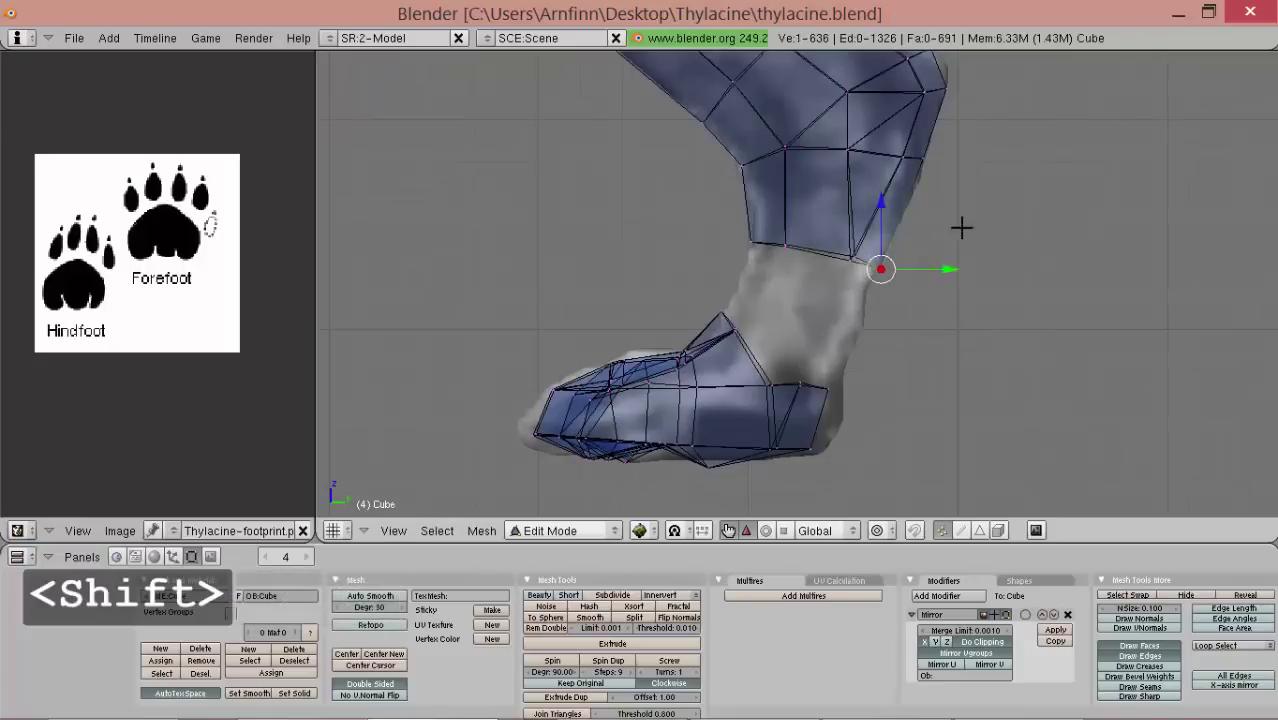
left_click_drag(768, 274, 914, 289, "ctrl")
key("e")
left_click(896, 289)
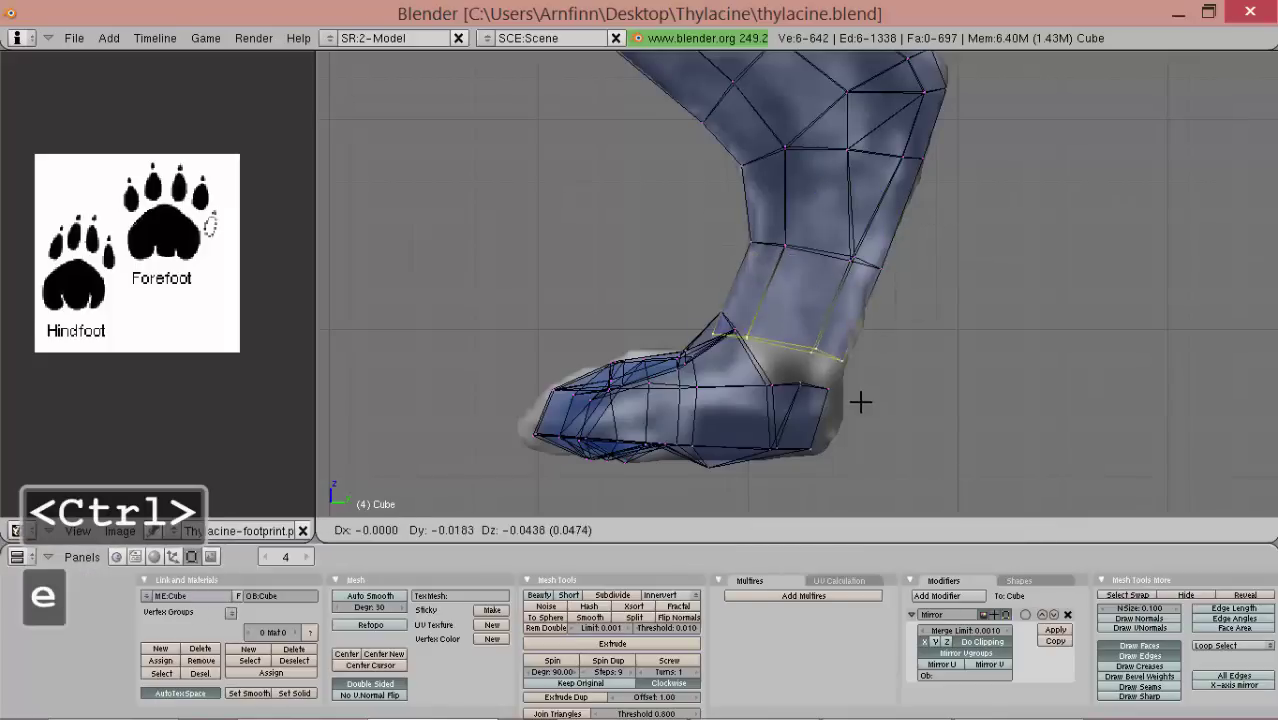
left_click(858, 398)
- Rotate the new lower leg edge and shift it slightly to line up with the paw opening
key("r")
left_click(851, 404)
left_click_drag(851, 404, 850, 398)
left_click(851, 399)
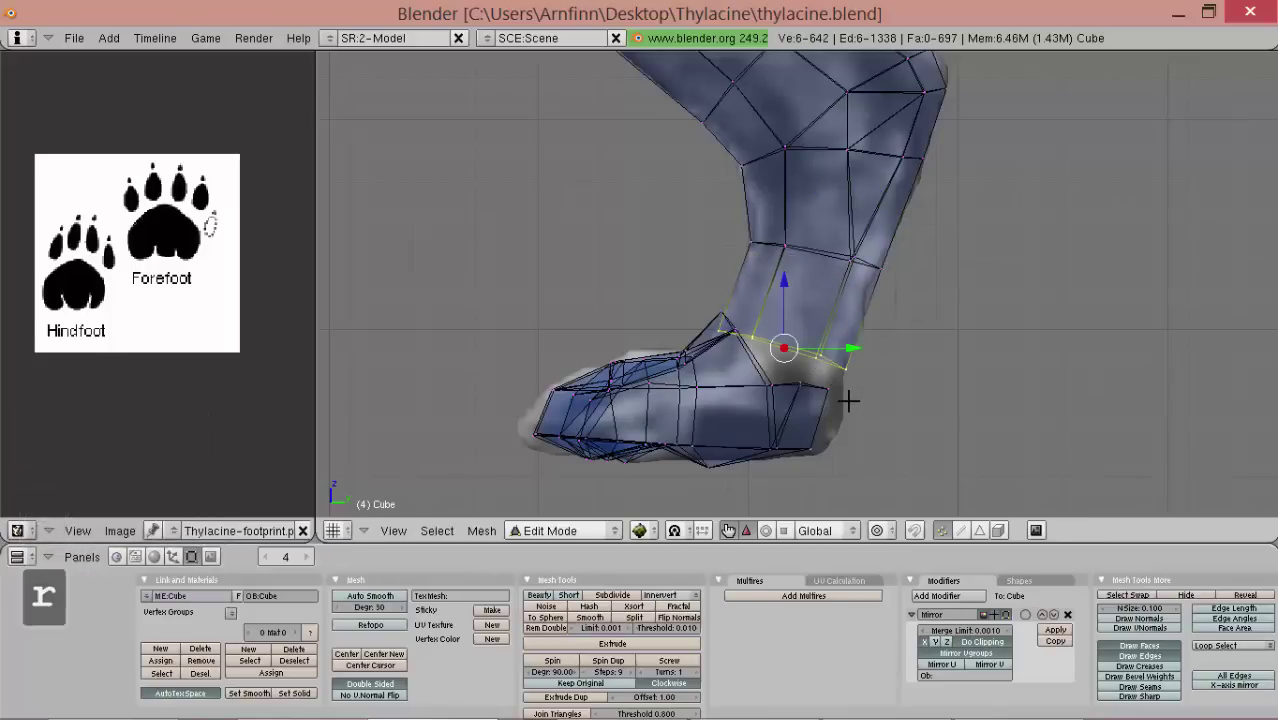
- Collapse matching leg-end and paw-rim vertices near the heel into shared points by scaling them to 0
scroll(856, 396, "up", 2)
middle_click_drag(856, 396, 819, 295, "shift")
scroll(817, 305, "up", 2)
left_click_drag(773, 335, 768, 386, "alt")
right_click(804, 164)
right_click(746, 239, "shift")
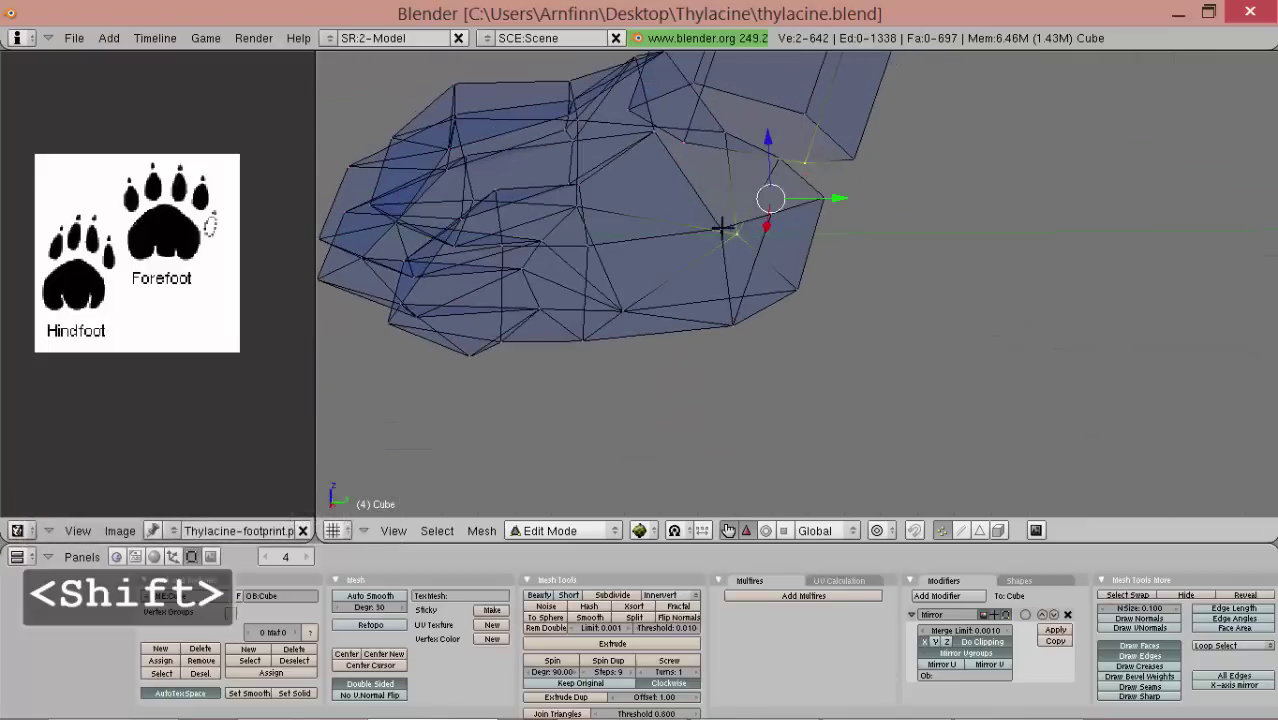
key("s")
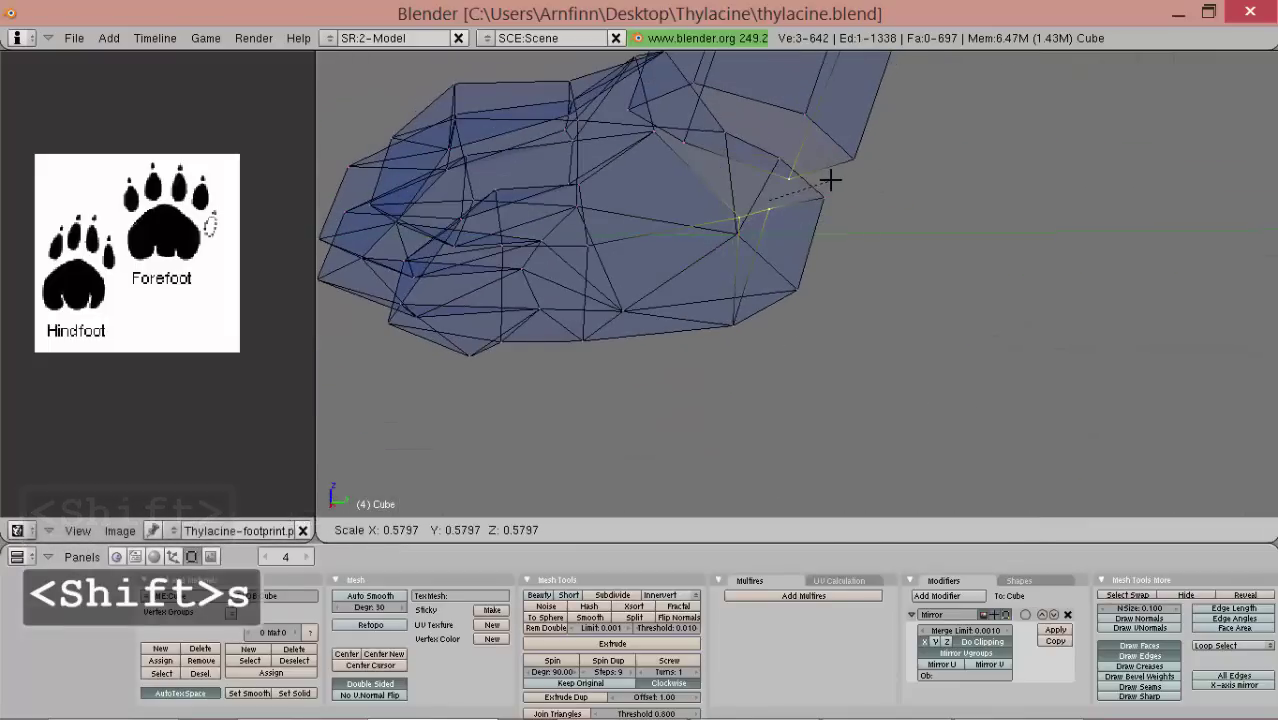
key("0")
left_click(838, 197)
key("s")
key("0")
- Collapse matching leg and paw vertices around the front of the ankle by scaling each group to 0
middle_click_drag(640, 171, 765, 366)
left_click_drag(612, 357, 693, 342, "alt+shift")
key("s")
key("0")
left_click(682, 341)
key("s")
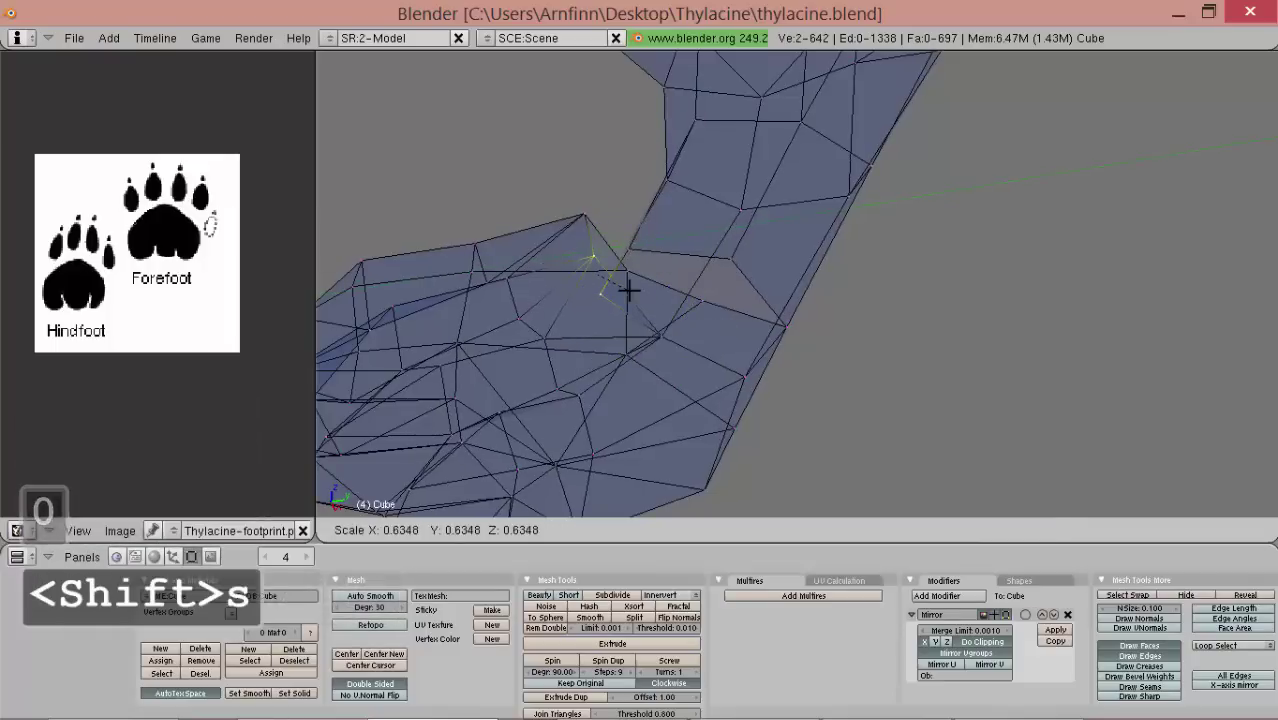
key("0")
left_click(612, 289)
middle_click_drag(610, 288, 737, 310)
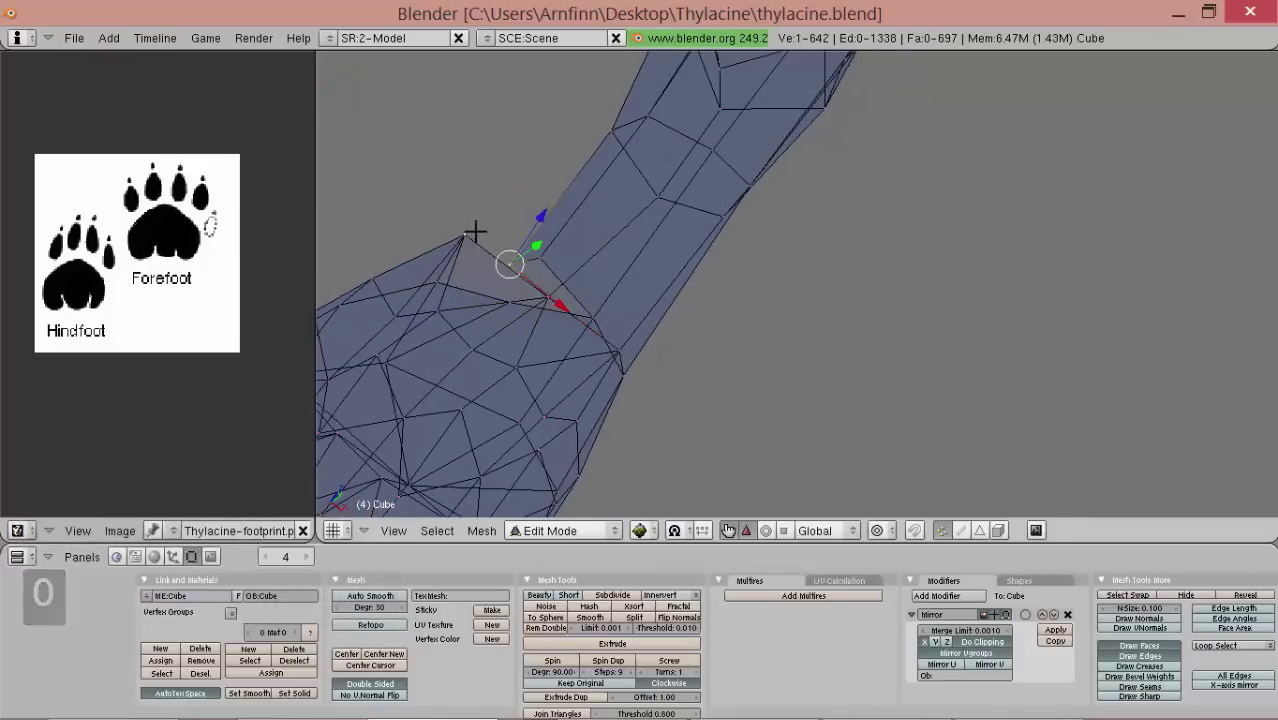
right_click(466, 238, "shift")
key("s")
key("0")
left_click(616, 268)
- Select the three vertices around the remaining gap between leg and paw and scale them to 0
middle_click_drag(405, 270, 817, 358)
right_click(817, 362)
right_click(828, 459, "shift")
key("s")
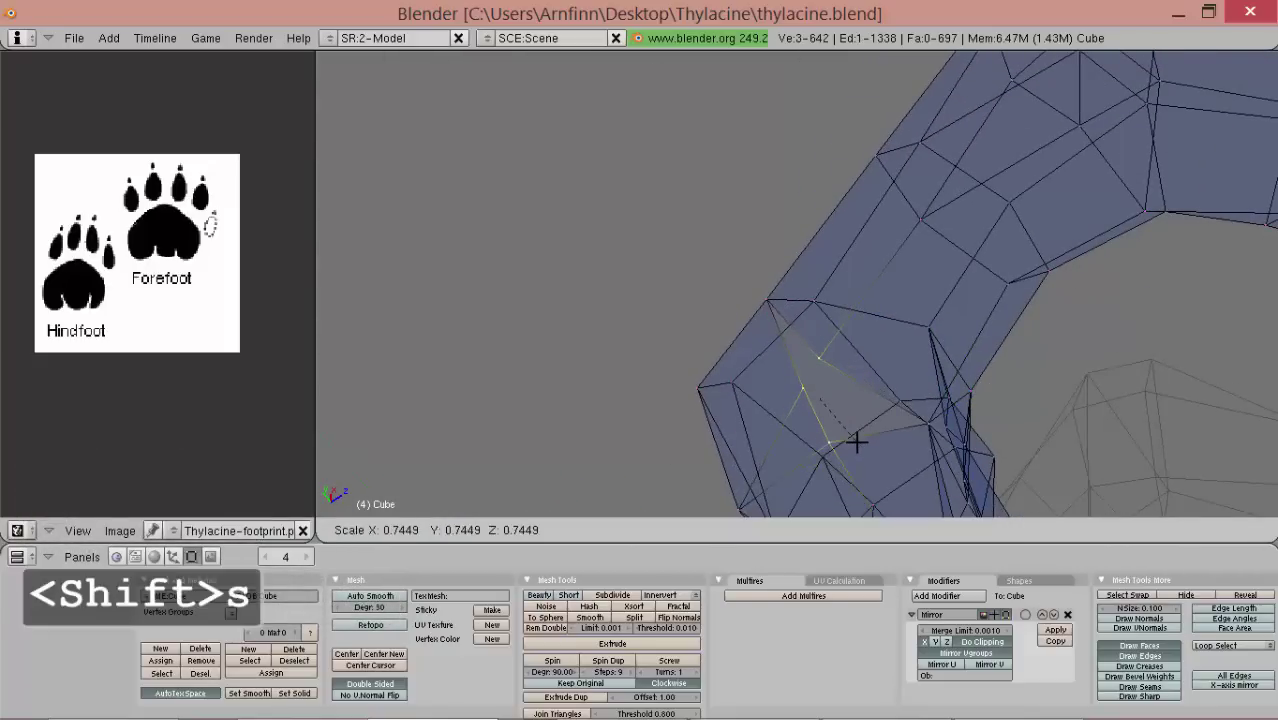
key("0")
left_click(856, 442)
- Select the whole mesh and remove doubles to weld the leg to the hind paw
middle_click_drag(856, 442, 680, 290)
key("a")
key("a")
left_click(173, 557)
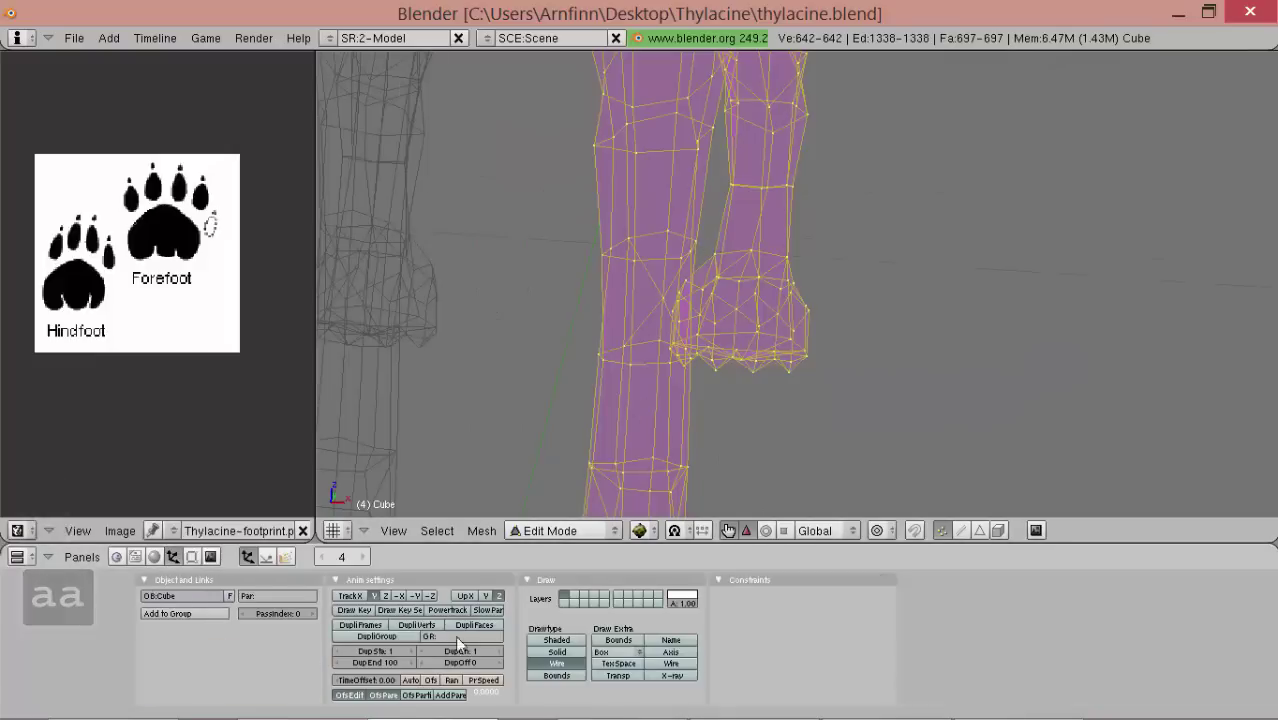
left_click(565, 663)
mouse_move(827, 257)
middle_mouse_down()
mouse_move(939, 200)
mouse_move(733, 240)
mouse_move(826, 260)
mouse_move(799, 365)
middle_mouse_up()
left_click(192, 558)
- Select the leg section from the hock down to the paw joint and scale it along a single axis
scroll(793, 310, "up", 3)
right_click(825, 298)
middle_click_drag(790, 288, 891, 152)
right_click(813, 289, "shift")
scroll(766, 244, "down", 3)
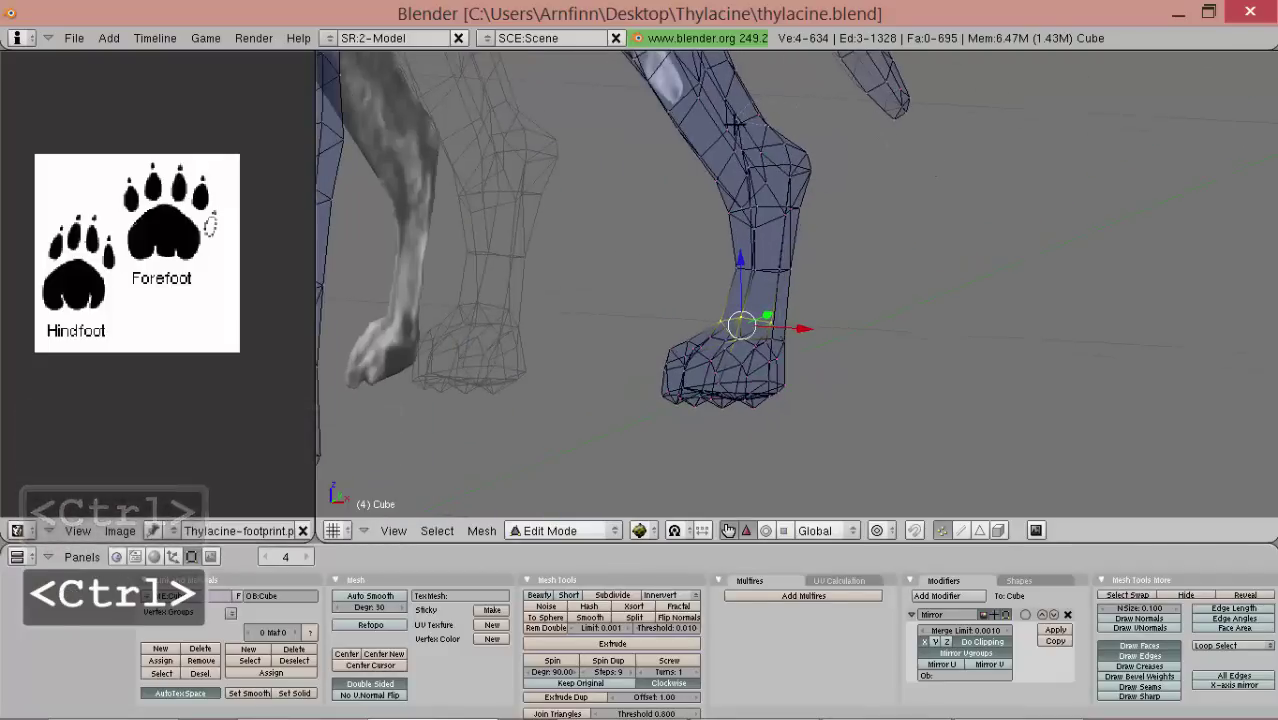
left_click_drag(849, 325, 776, 286, "ctrl")
middle_click_drag(776, 286, 737, 314)
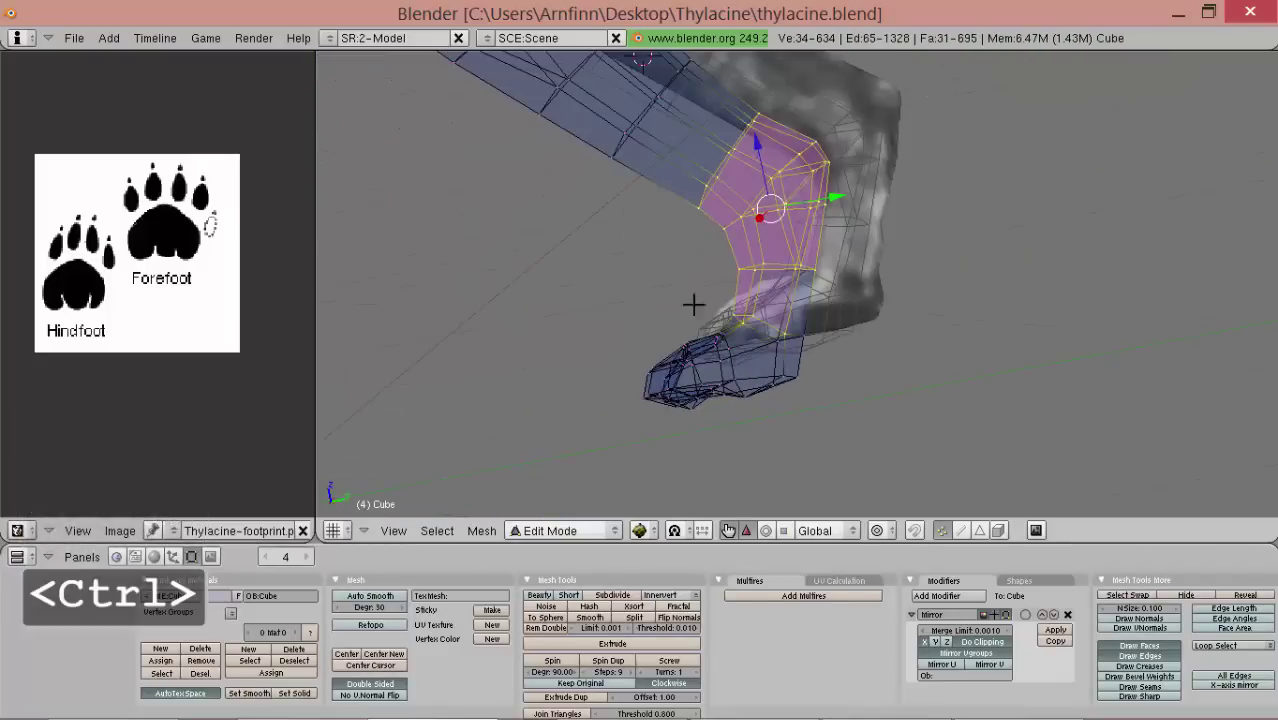
right_click(803, 331, "shift")
middle_click_drag(600, 285, 884, 277)
key("s")
middle_click(915, 268)
left_click(926, 268)
- Examine the joined hind leg's thickness and alignment from several angles
left_click_drag(1120, 266, 794, 200, "alt")
left_click_drag(794, 200, 755, 419, "alt+shift")
key("Tab")
key("Tab")
right_click(847, 313)
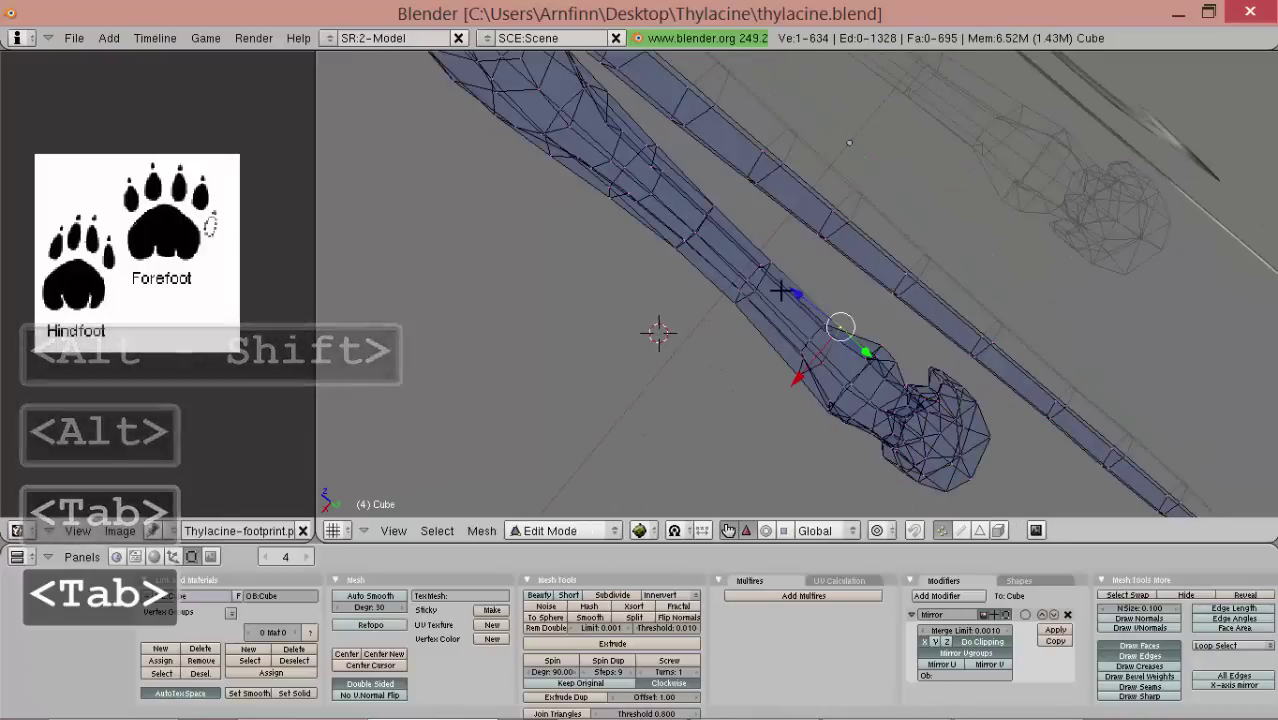
right_click(774, 283)
scroll(791, 286, "down", 2)
left_click_drag(791, 286, 819, 274, "alt")
scroll(790, 263, "down", 1)
middle_click_drag(810, 271, 753, 166)
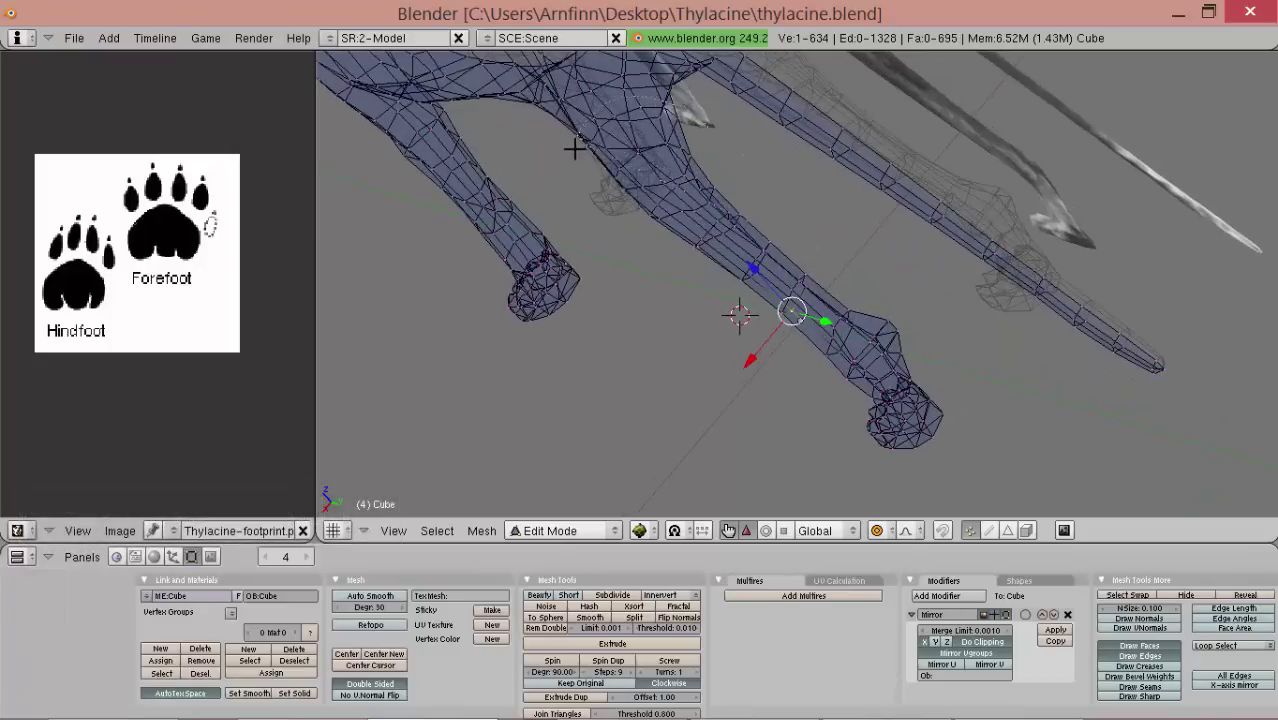
- Select the upper hind leg section, scale it to about 1.07 along X with proportional editing, and shift it slightly along X
left_click_drag(752, 467, 745, 450, "ctrl")
middle_click_drag(745, 450, 733, 394)
key("s")
left_click(807, 111, "alt")
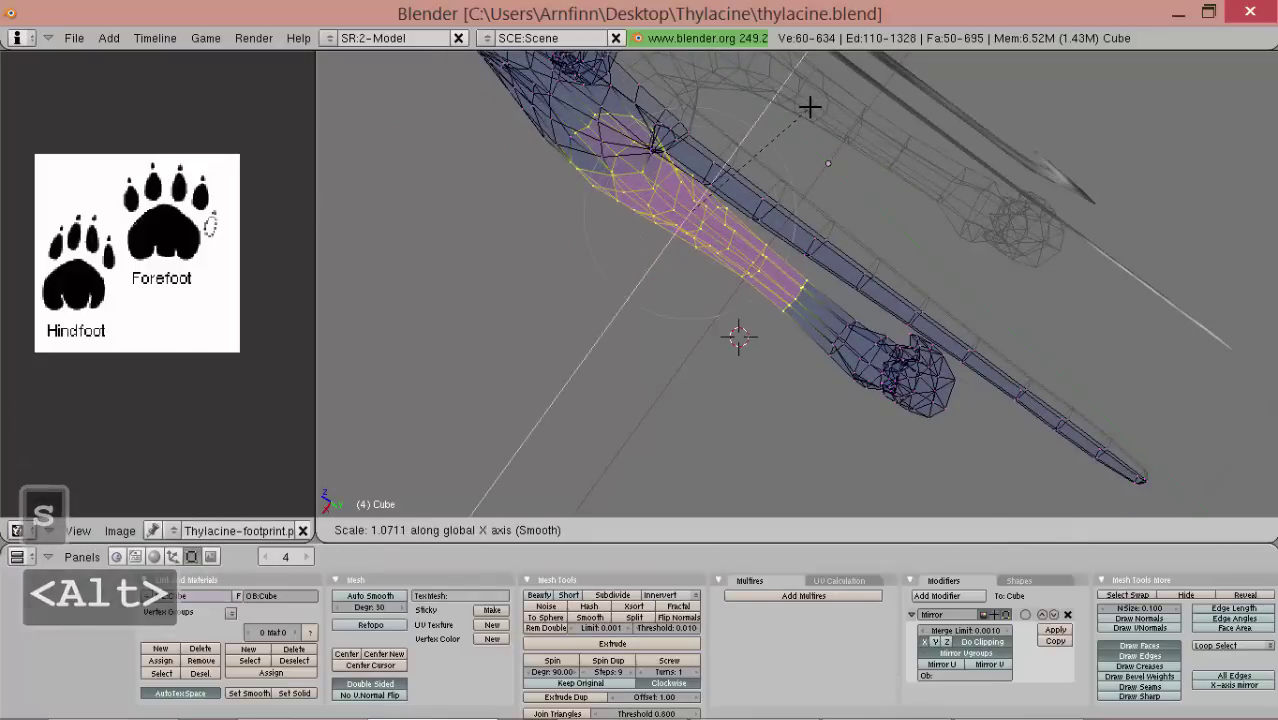
left_click(810, 106)
mouse_move(808, 110)
middle_mouse_down()
mouse_move(796, 117)
mouse_move(813, 93)
middle_mouse_up()
key("s")
key("x")
key("alt")
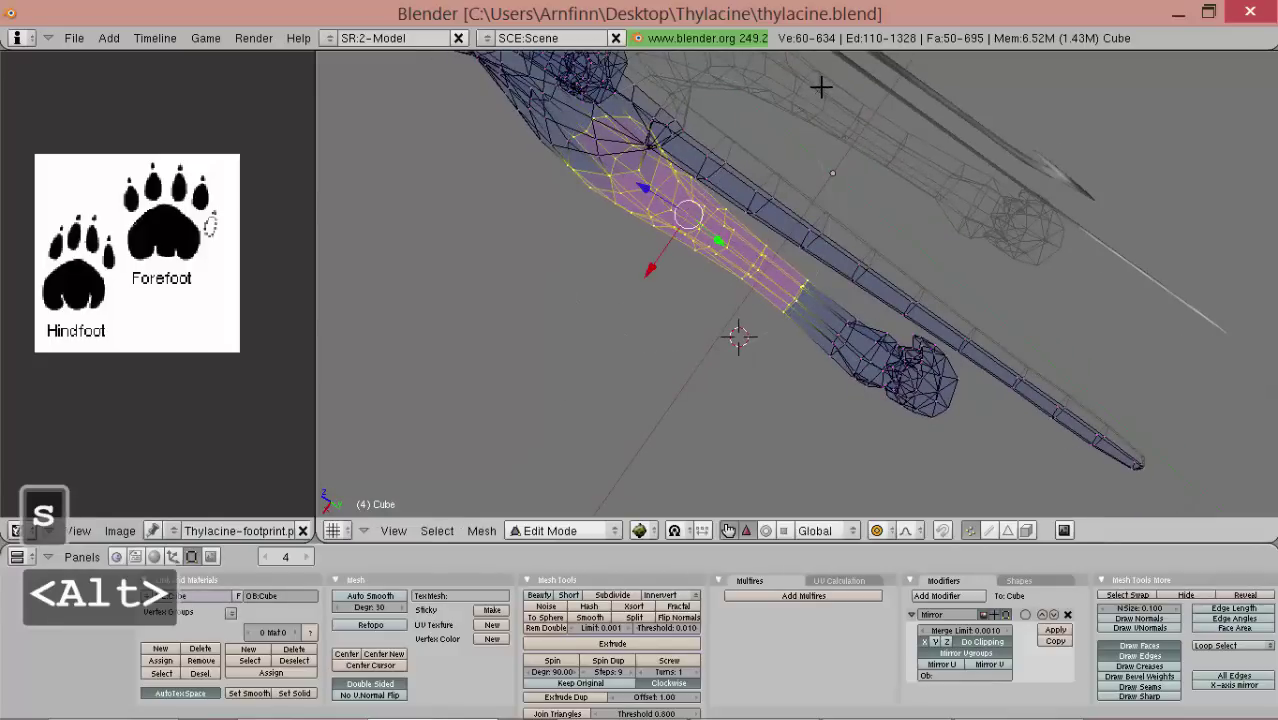
left_click_drag(673, 238, 662, 255)
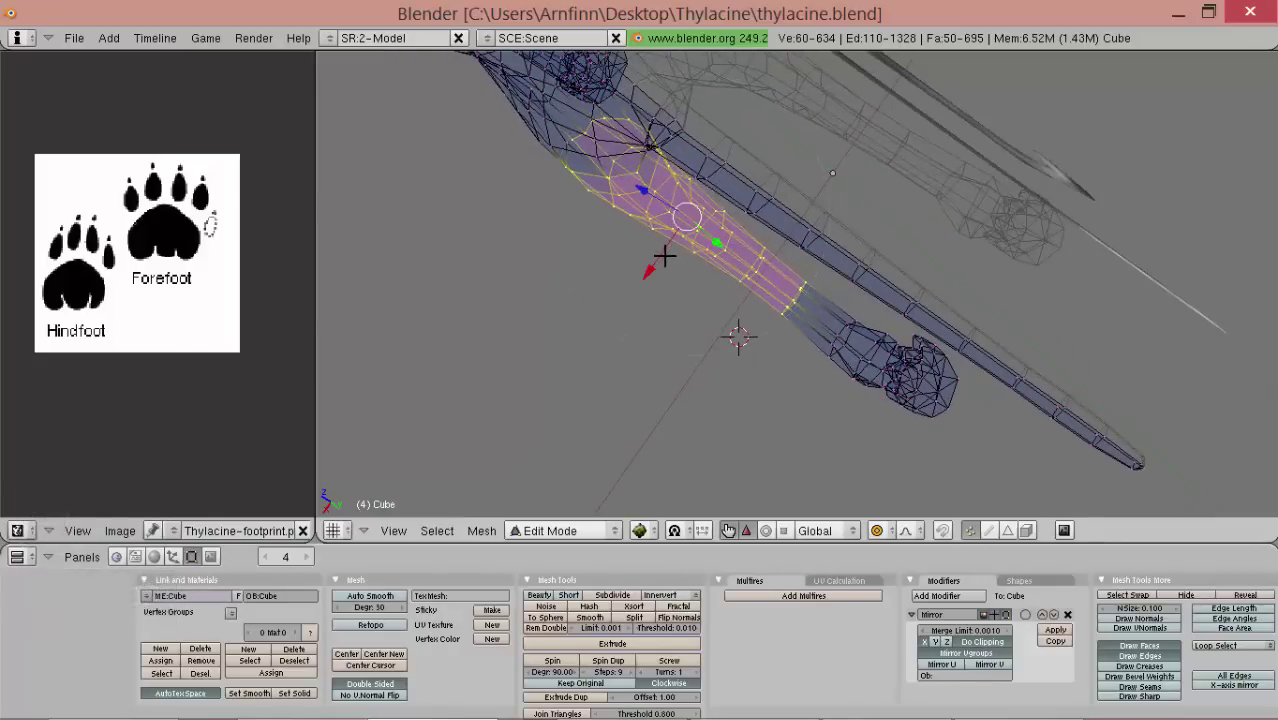
- Adjust a vertex at the paw joint and two inner leg vertices along X with proportional editing
middle_click_drag(668, 258, 860, 414)
right_click(880, 420)
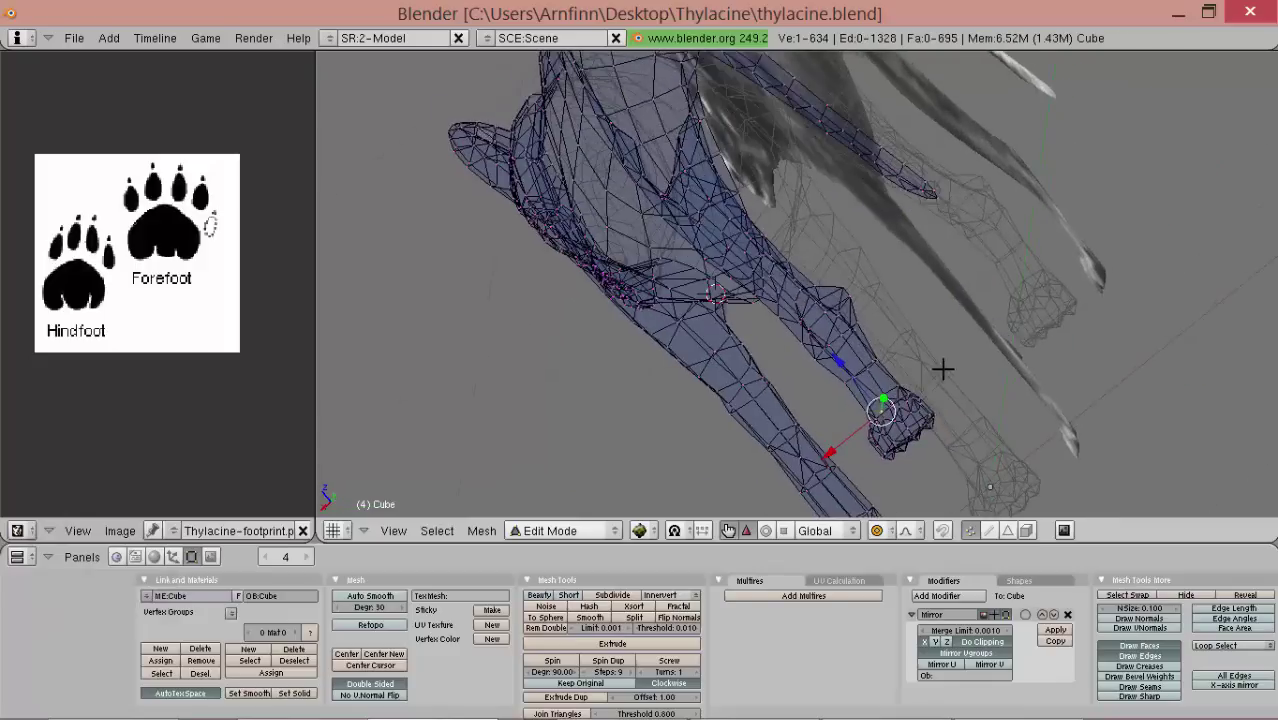
left_click_drag(856, 462, 856, 468)
middle_click_drag(856, 468, 826, 216)
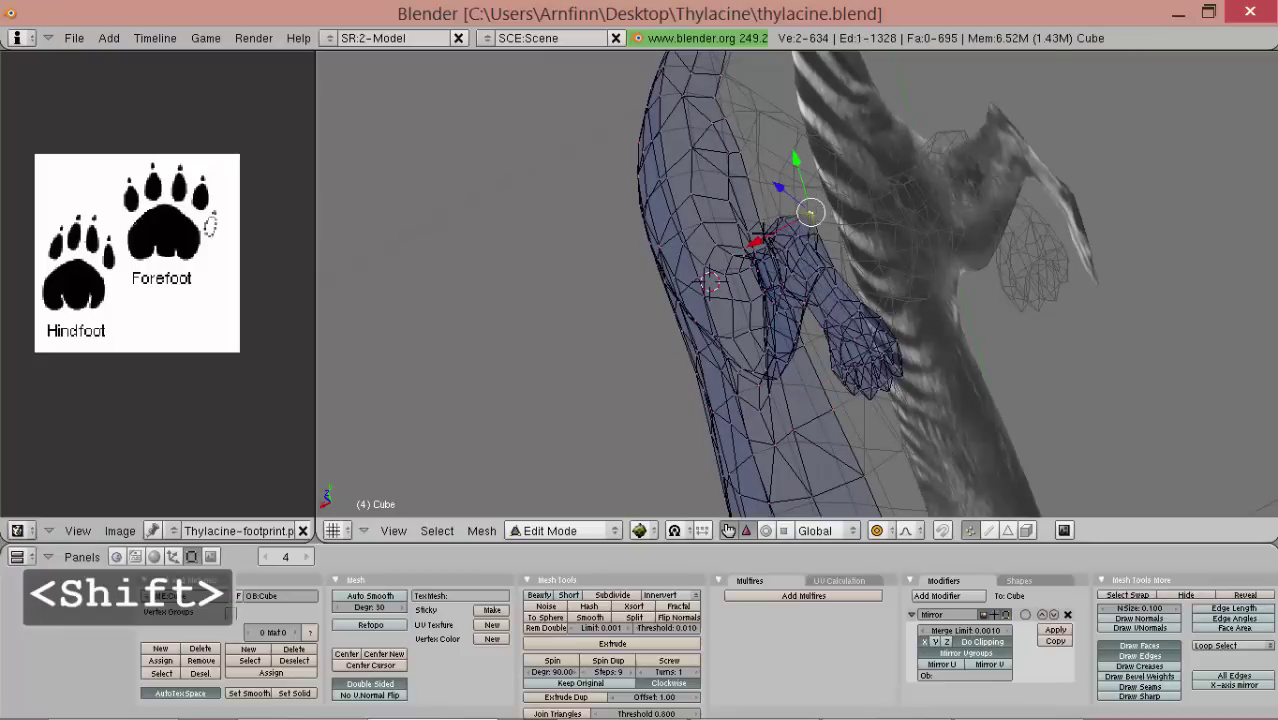
left_click_drag(758, 241, 737, 243)
middle_click_drag(740, 246, 886, 376)
right_click(914, 264)
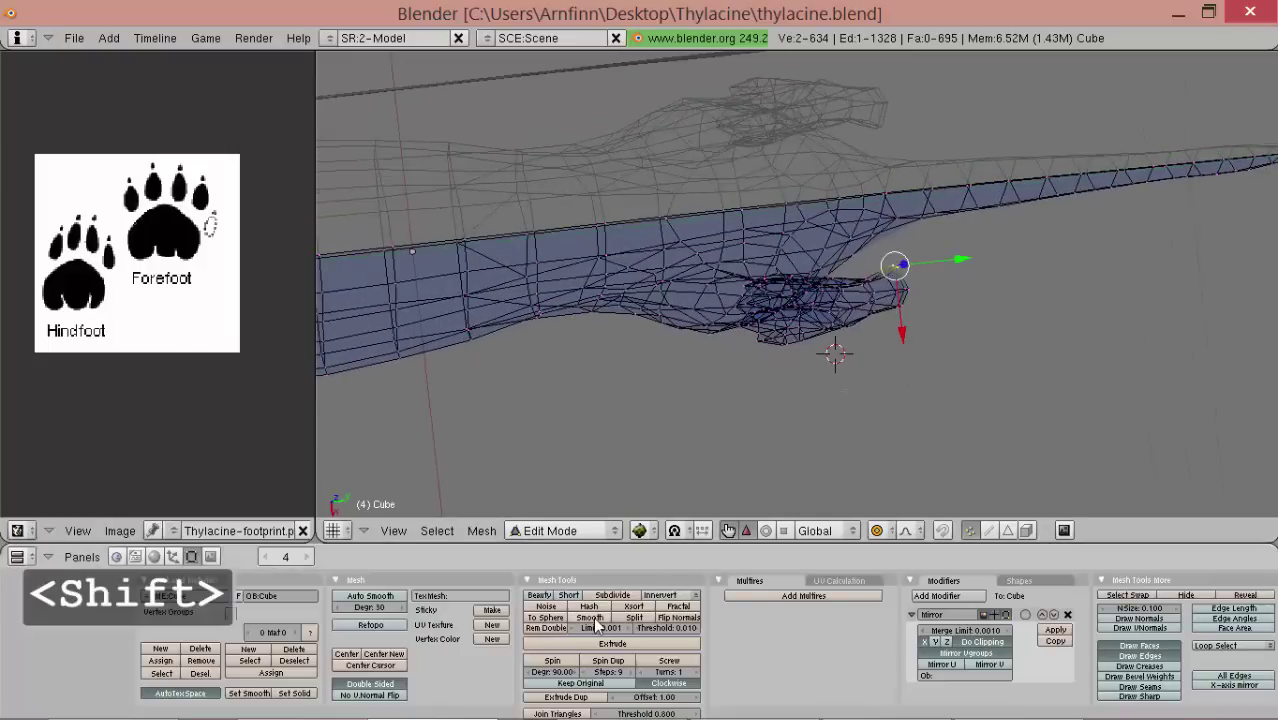
- Leave Edit Mode, set the thylacine's draw type to Solid, and resume editing the mesh
left_click_drag(845, 350, 673, 225, "alt")
key("Tab")
scroll(714, 264, "up", 3)
left_click_drag(715, 264, 680, 240, "alt")
left_click(174, 557)
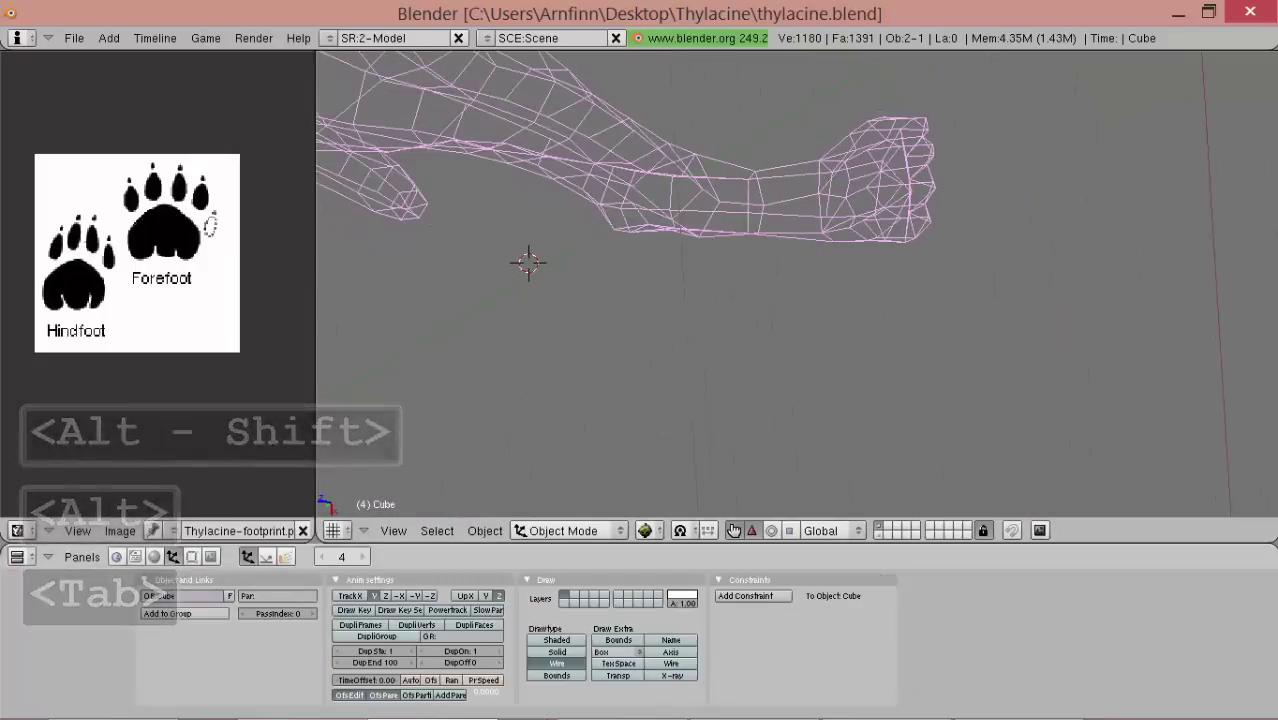
left_click(557, 651)
middle_click_drag(676, 445, 631, 193)
key("Tab")
- Move the inner-side vertices above the hock to even out the lower leg's contour
left_click_drag(631, 193, 645, 265, "alt+shift")
left_click_drag(645, 265, 617, 274, "alt")
middle_click_drag(617, 273, 841, 328)
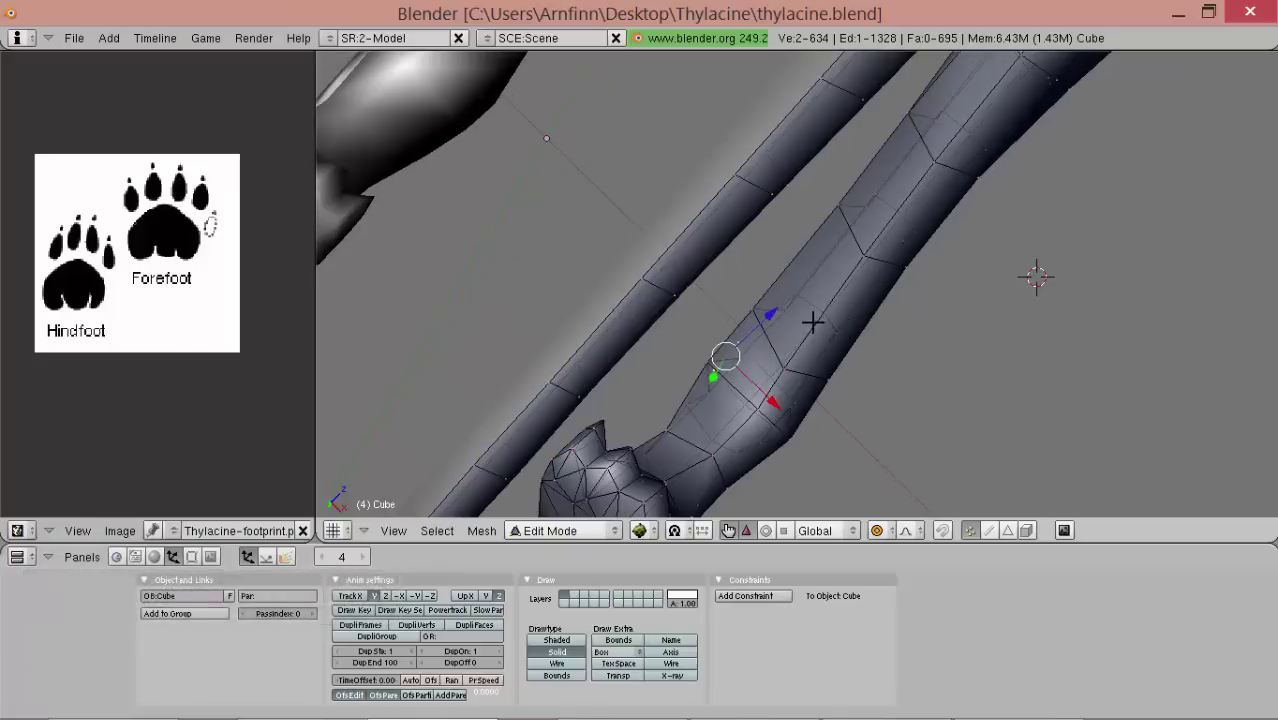
left_click_drag(799, 353, 812, 365)
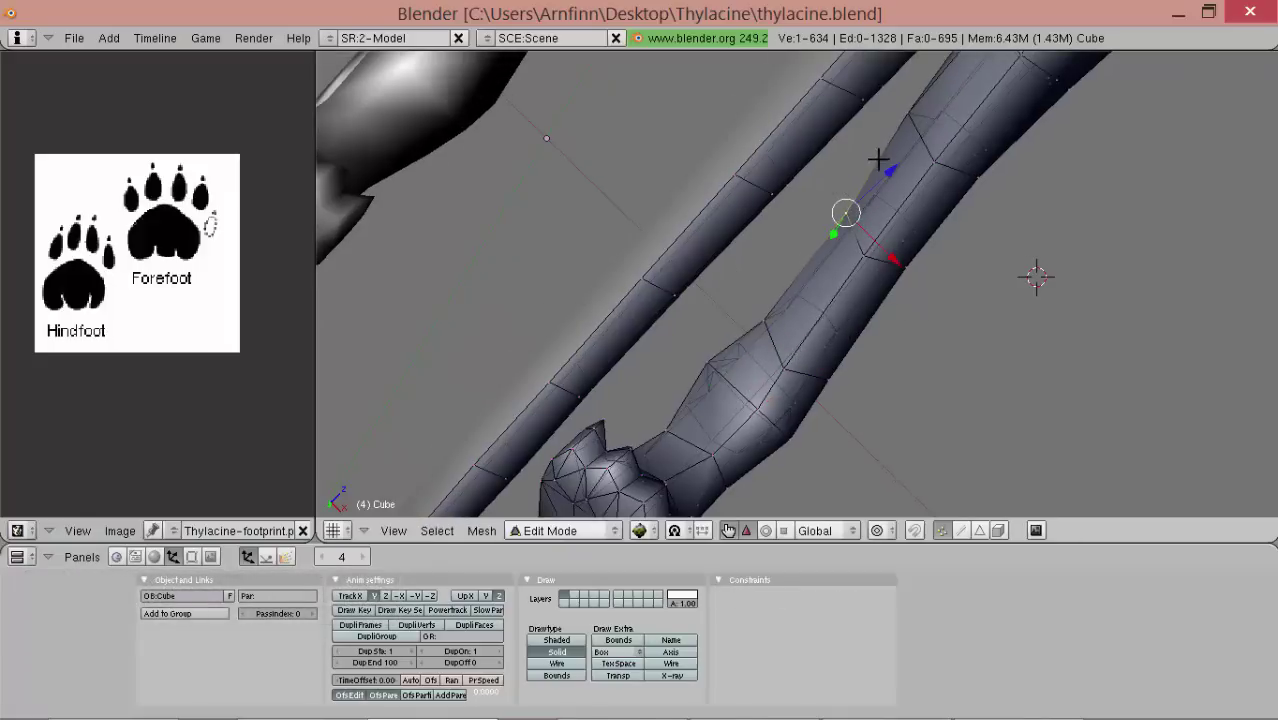
key("g")
left_click(919, 127)
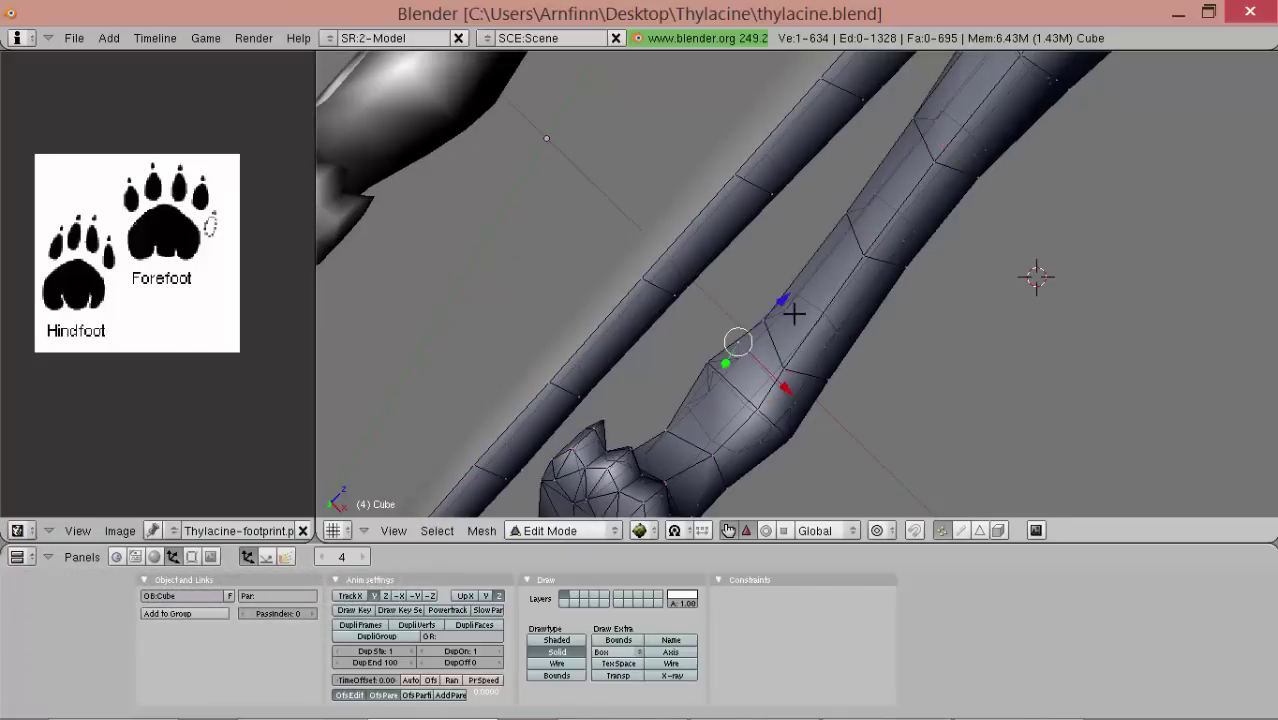
- Move hock vertices along X, the last by about 0.0067, to smooth the joint, and return to side view
mouse_move(793, 316)
middle_mouse_down()
mouse_move(847, 365)
mouse_move(827, 319)
mouse_move(685, 373)
middle_mouse_up()
mouse_move(794, 326)
middle_mouse_down()
mouse_move(833, 362)
mouse_move(736, 273)
middle_mouse_up()
right_click(743, 267, "shift")
left_click_drag(811, 279, 812, 280)
middle_click_drag(812, 280, 715, 274)
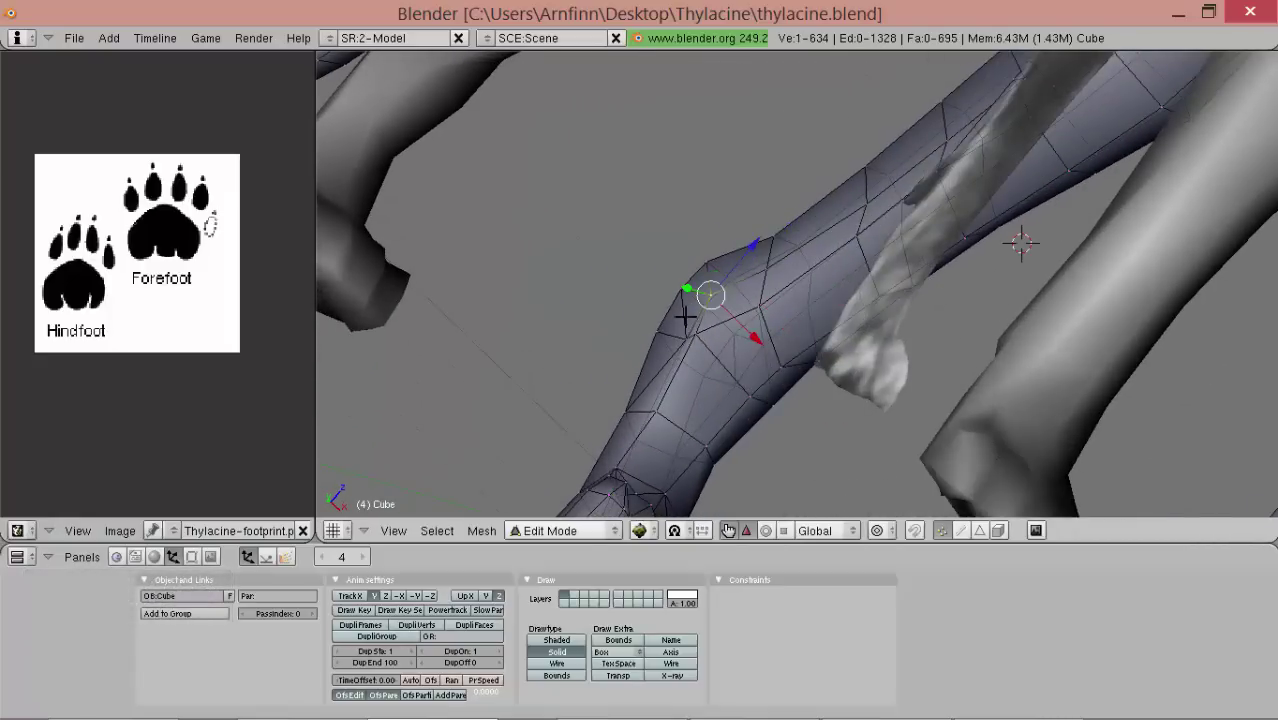
middle_click_drag(755, 341, 690, 345)
left_click(727, 370)
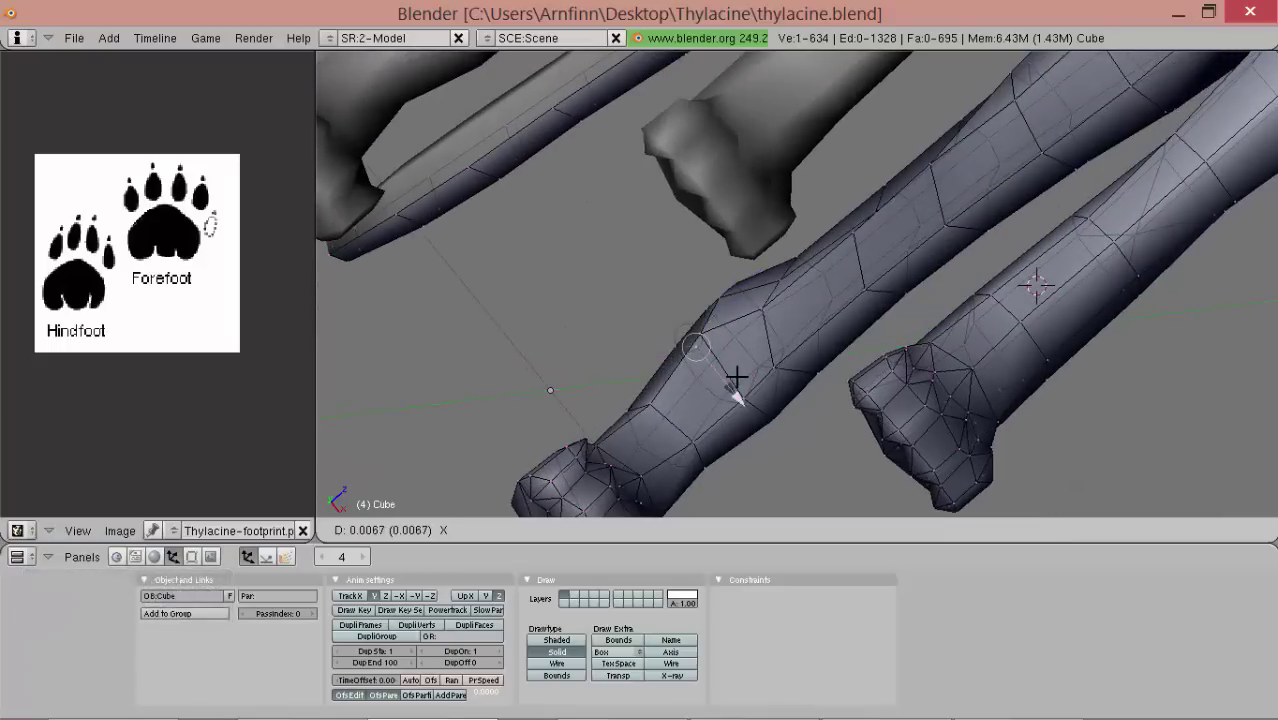
key("KP_3")
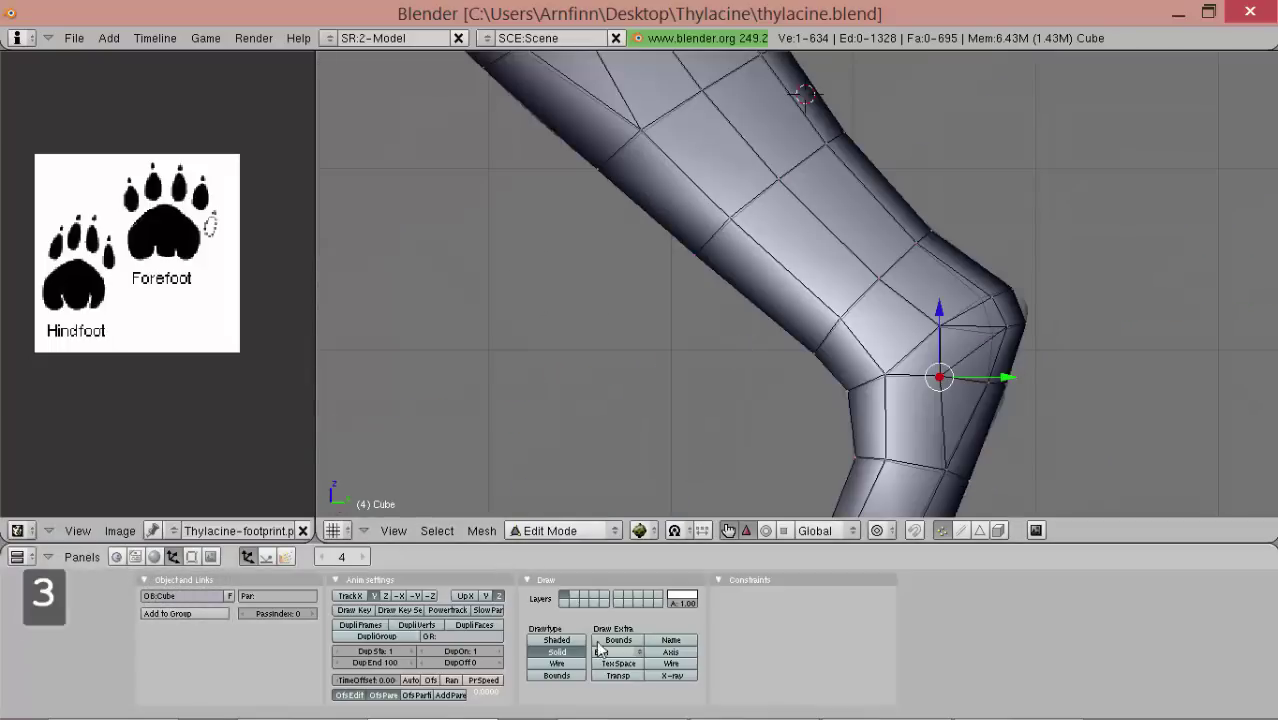
- Set the draw type to Wire and temporarily shift the whole mesh aside to compare the hind leg with the reference
left_click(557, 663)
scroll(751, 384, "down", 2)
key("a")
key("a")
key("g")
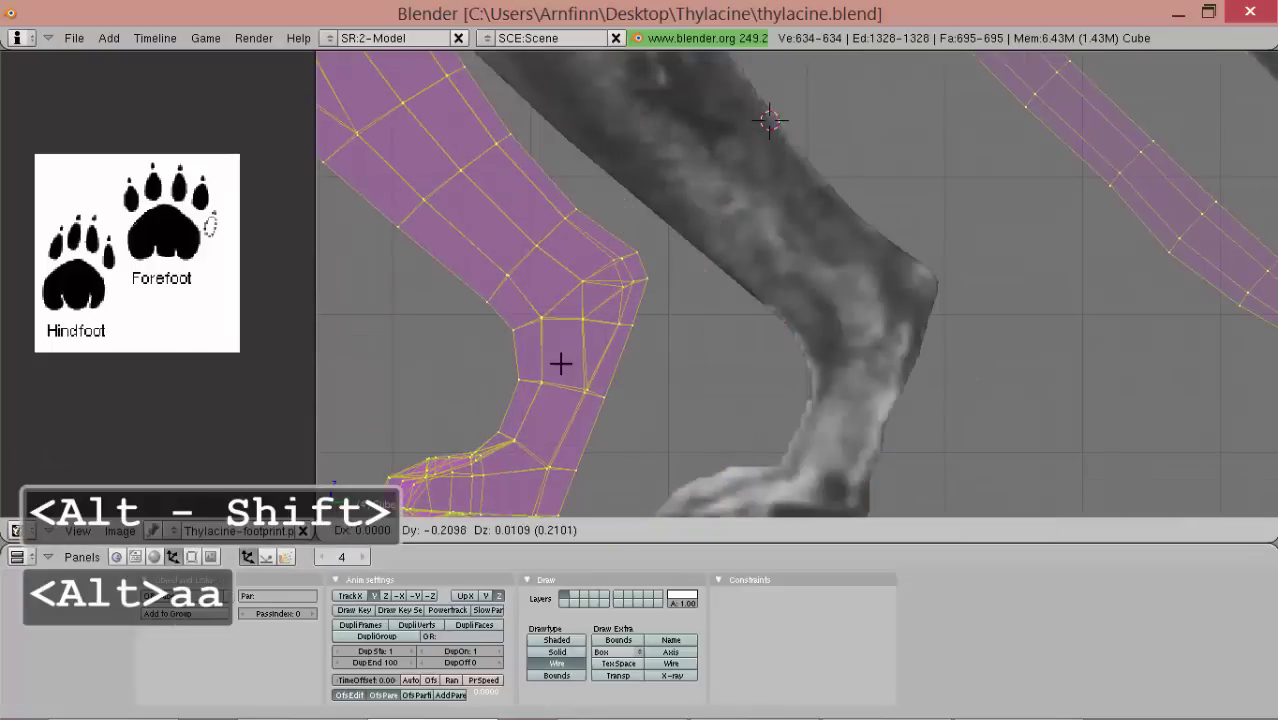
scroll(557, 364, "down", 2)
scroll(557, 363, "down", 1)
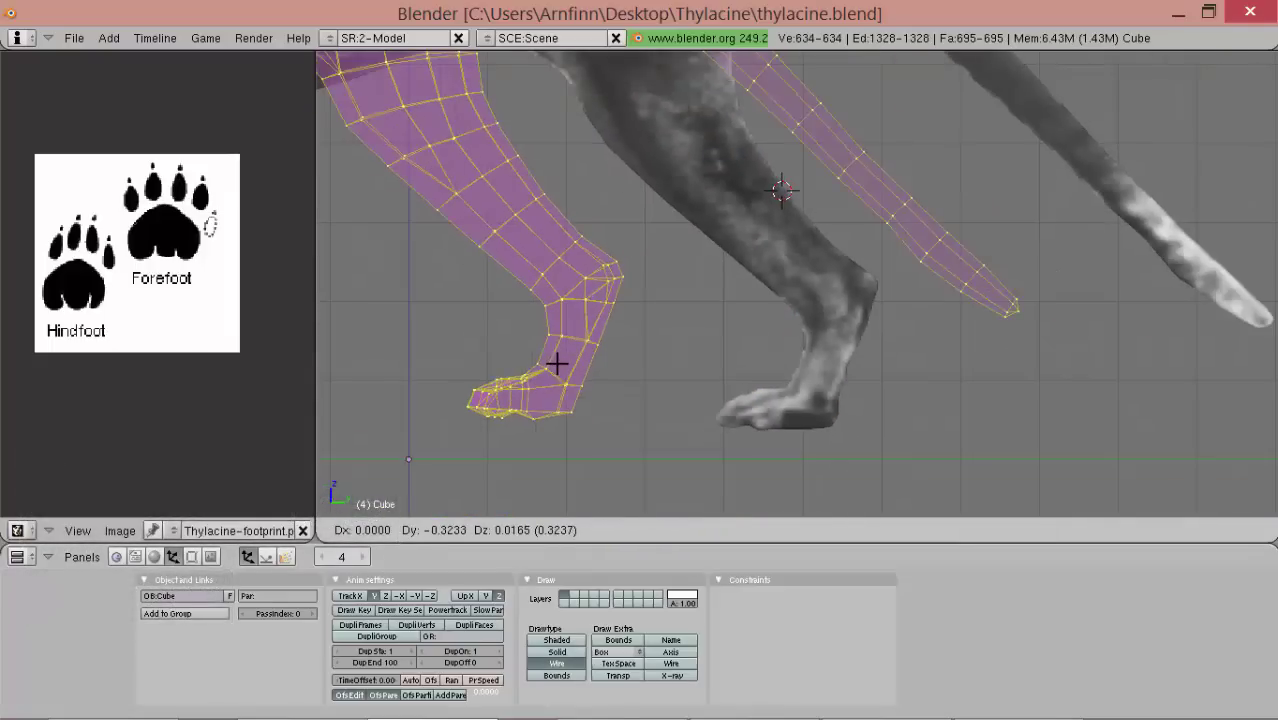
left_click(731, 371)
- Adjust a vertex at the back of the hock with Shrink/Fatten and set the draw type to Solid
scroll(741, 375, "up", 3)
right_click(855, 308)
middle_click_drag(855, 308, 908, 347)
key("alt+s")
left_click(972, 349)
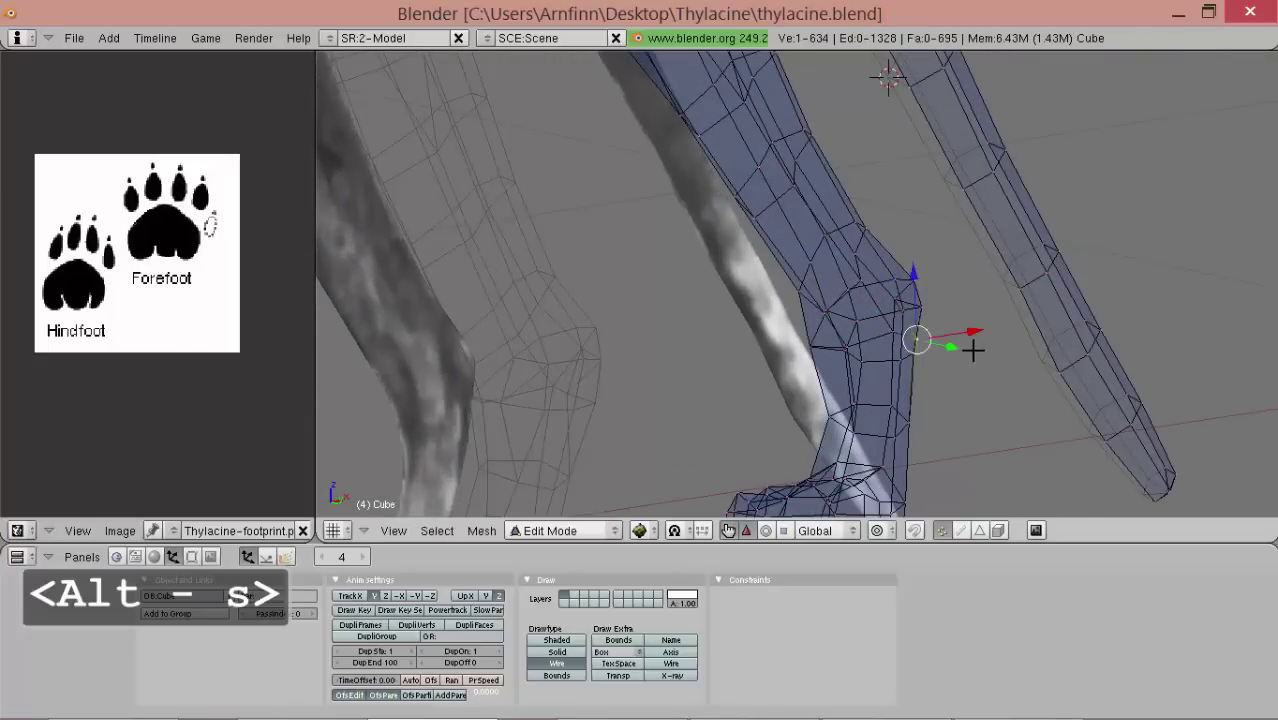
middle_click_drag(808, 316, 840, 400)
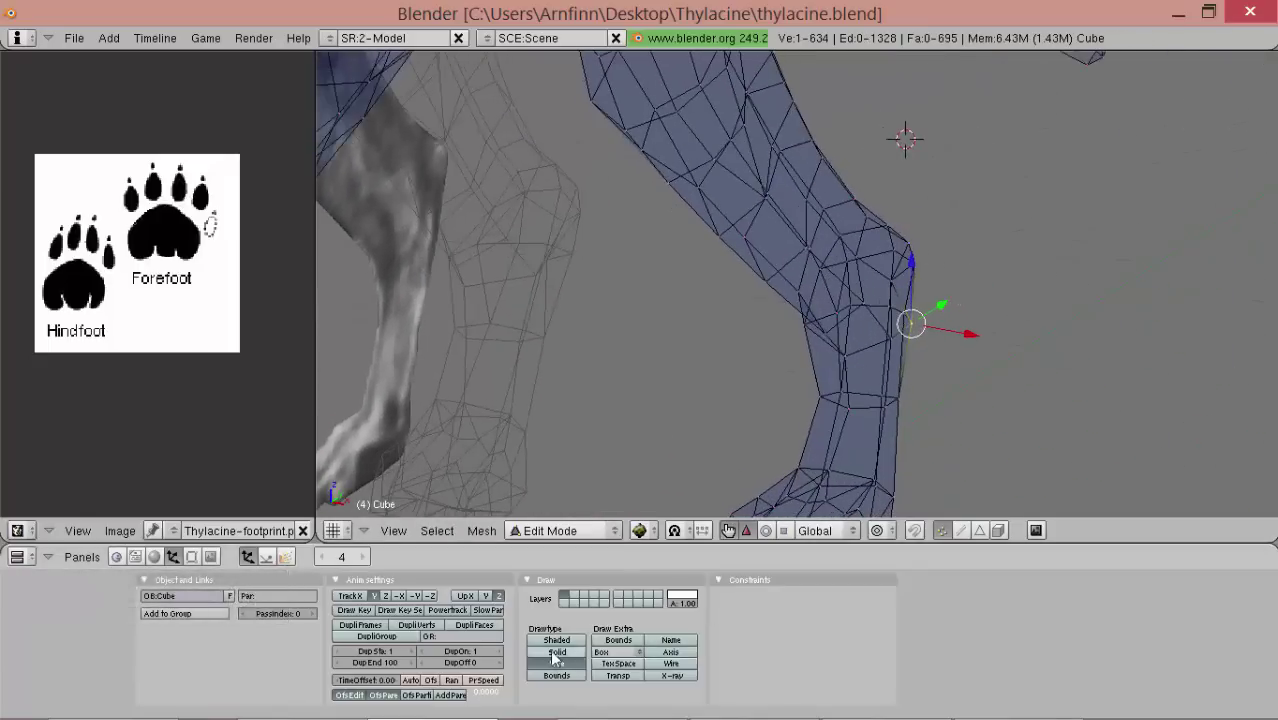
left_click(555, 652)
- Adjust an outer hock vertex with Shrink/Fatten, then rotate it together with the vertex below it in side view
middle_click_drag(765, 390, 887, 354)
right_click(851, 294)
key("alt+s")
left_click(853, 365)
right_click(858, 336, "shift")
key("KP_3")
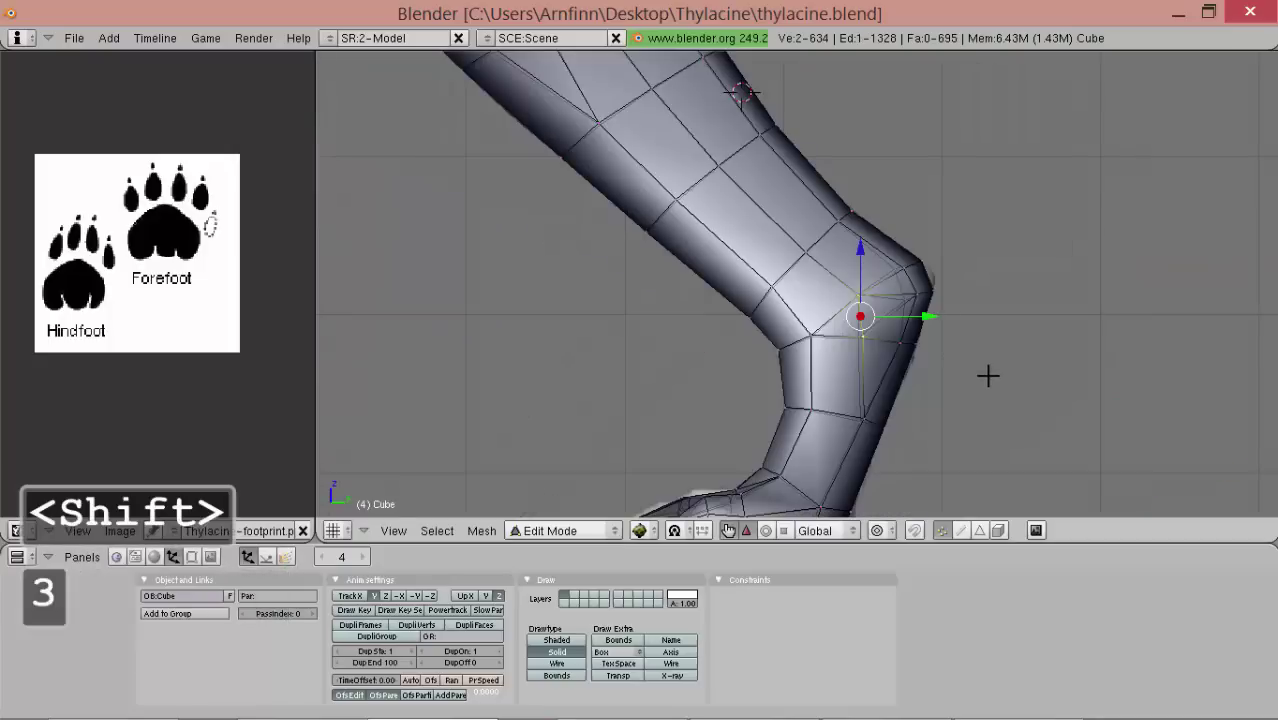
key("r")
right_click(868, 350)
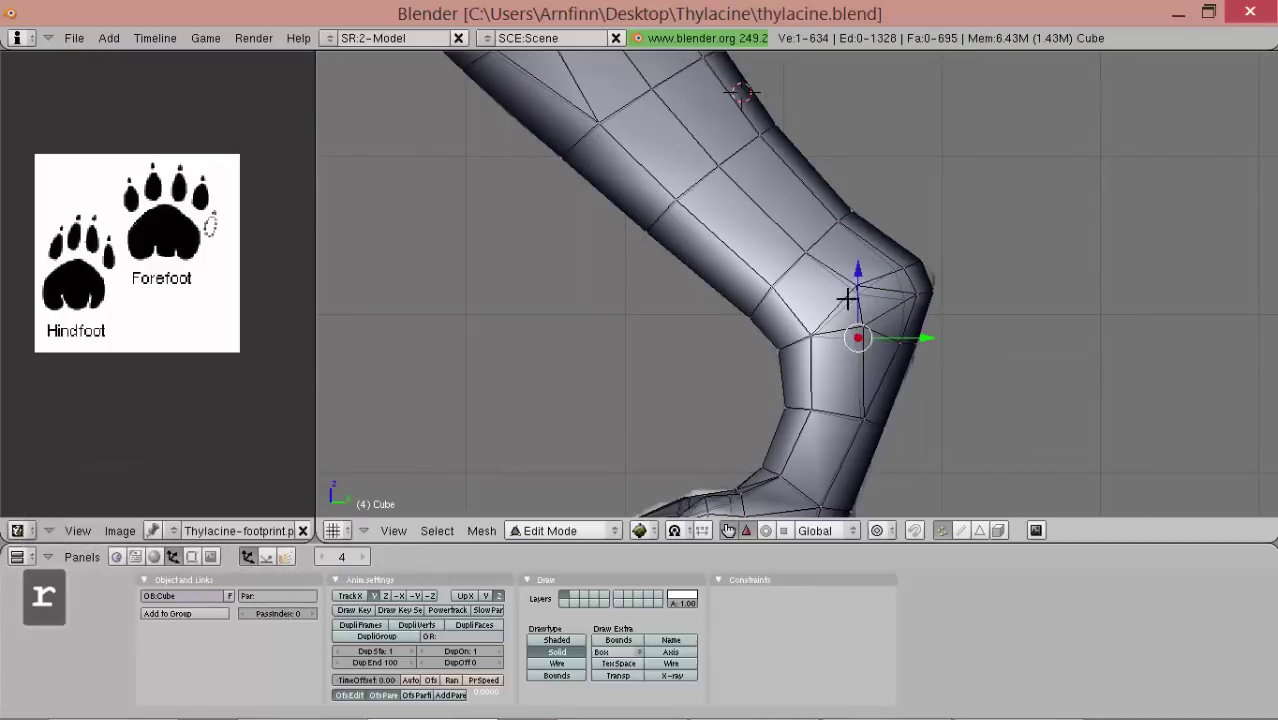
middle_click_drag(967, 354, 787, 320)
key("r")
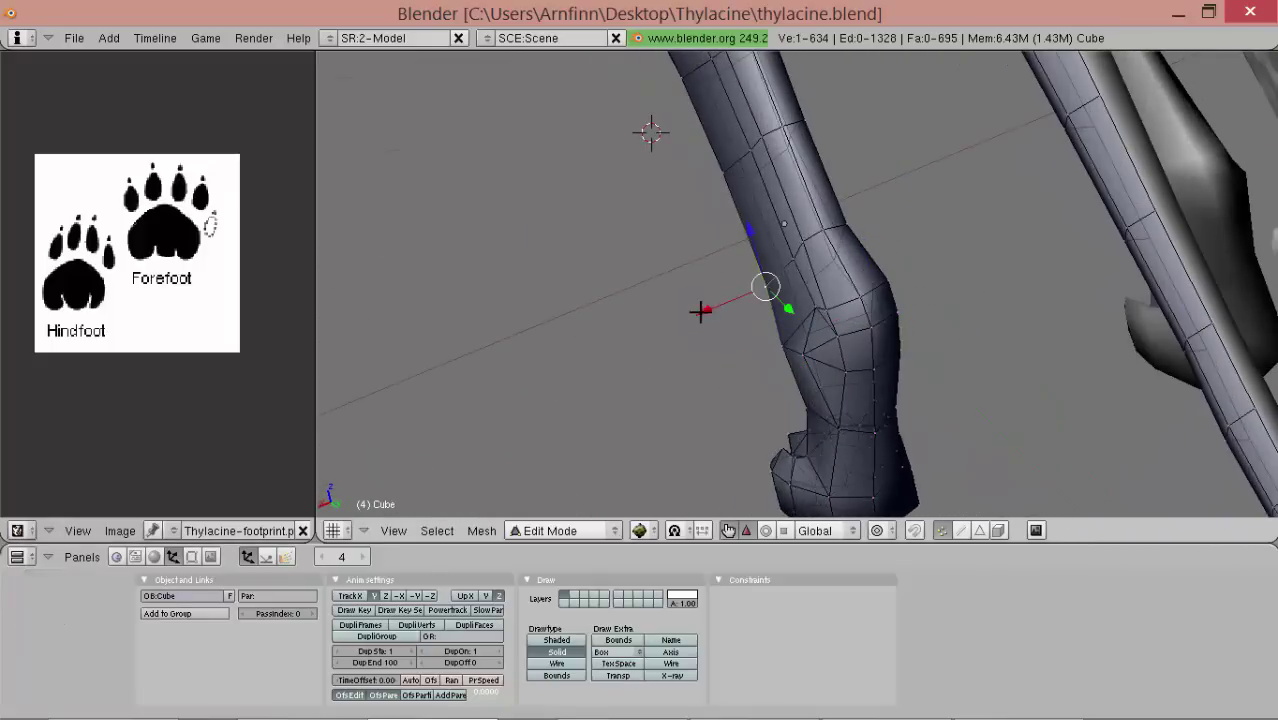
- Examine the shaded hind leg and paw from several angles, switching between Object Mode and Edit Mode
mouse_move(707, 305)
middle_mouse_down()
mouse_move(722, 437)
mouse_move(810, 428)
mouse_move(921, 322)
mouse_move(776, 337)
mouse_move(833, 300)
mouse_move(810, 320)
middle_mouse_up()
key("Tab")
key("Tab")
key("Tab")
middle_click_drag(800, 420, 873, 368)
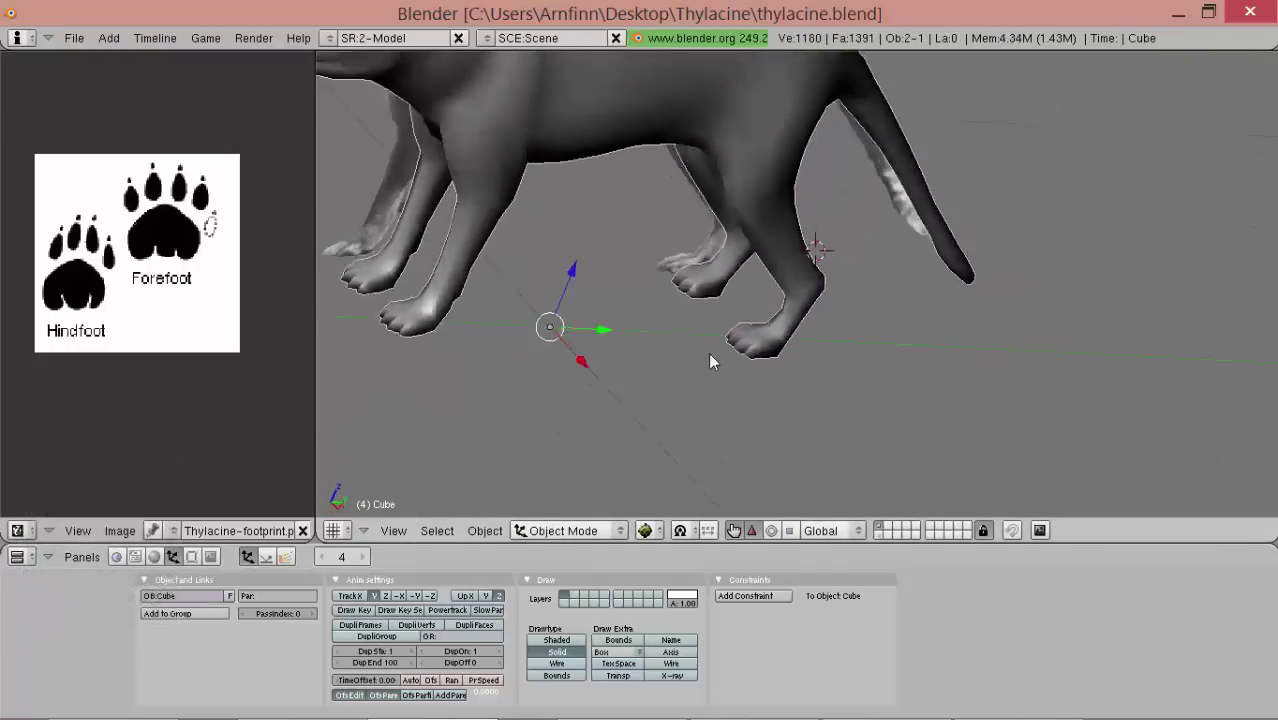
middle_click_drag(701, 370, 580, 484)
key("Tab")
key("Tab")
middle_click_drag(850, 377, 873, 260)
key("Tab")
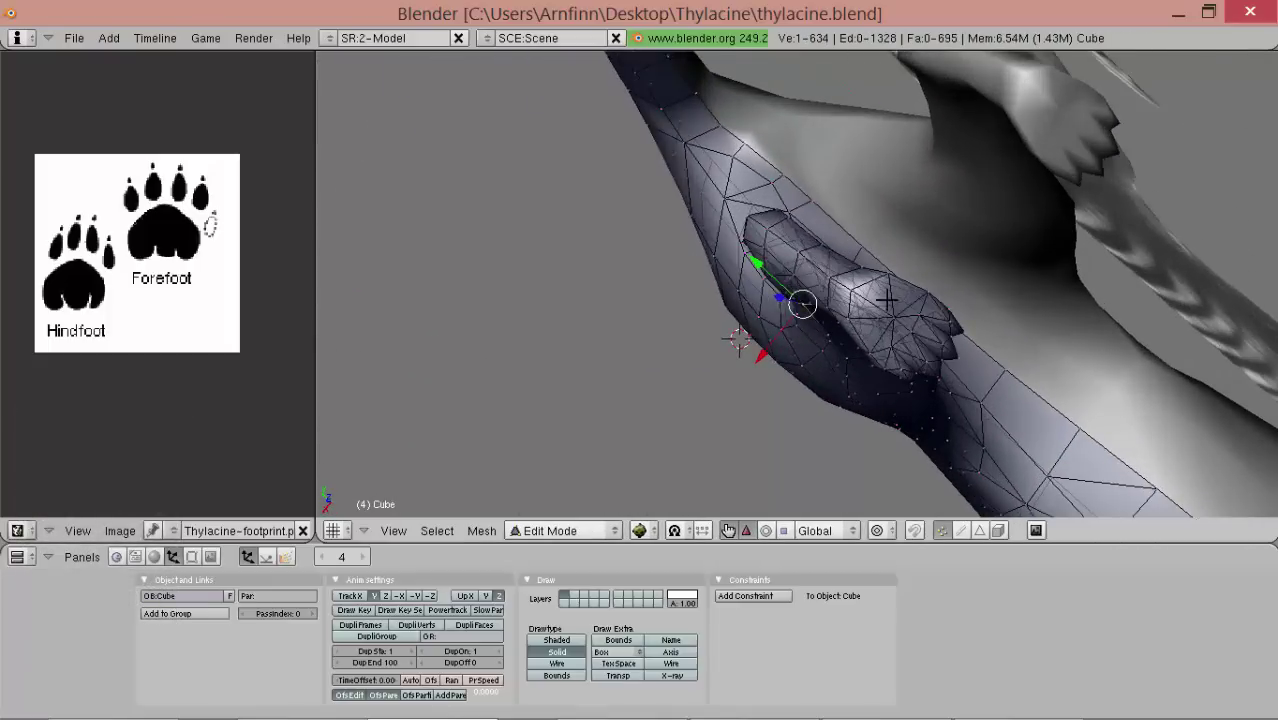
- Turn on proportional editing and move hind leg vertices along X, the first by about 0.0115, including those at the paw's heel
key("o")
middle_click_drag(888, 305, 805, 306)
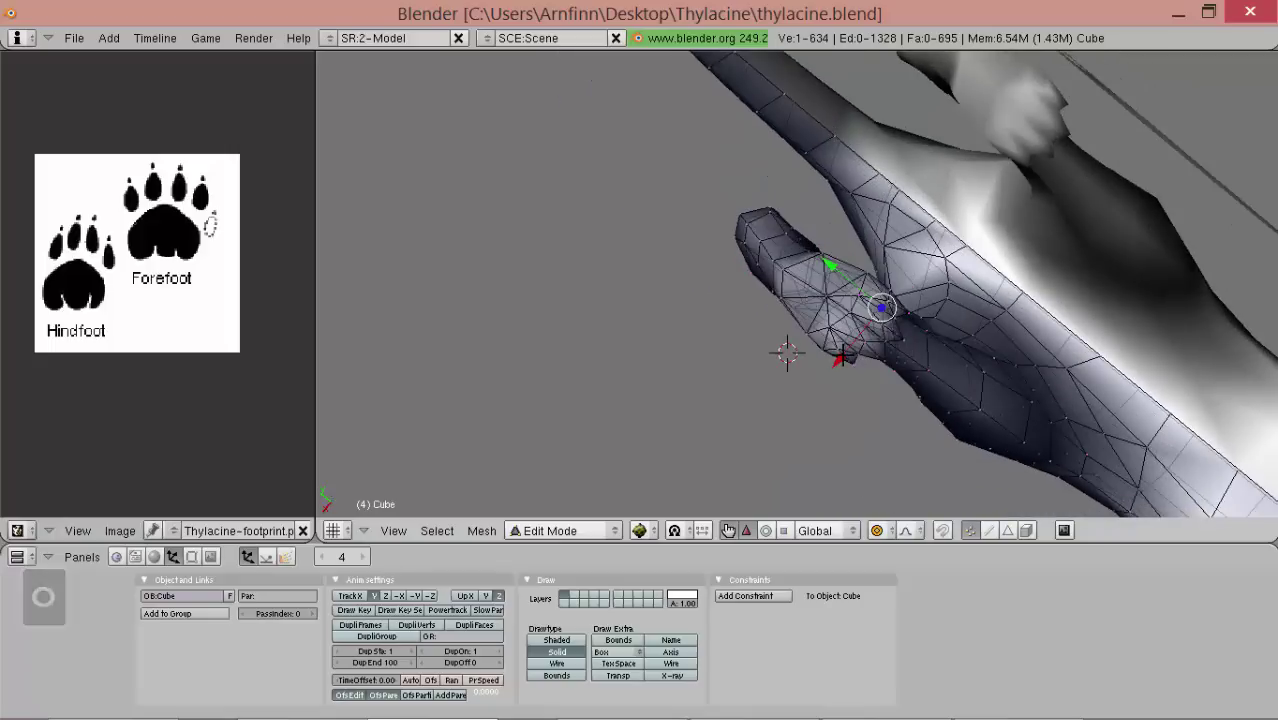
left_click_drag(836, 362, 837, 363)
middle_click_drag(837, 363, 872, 379)
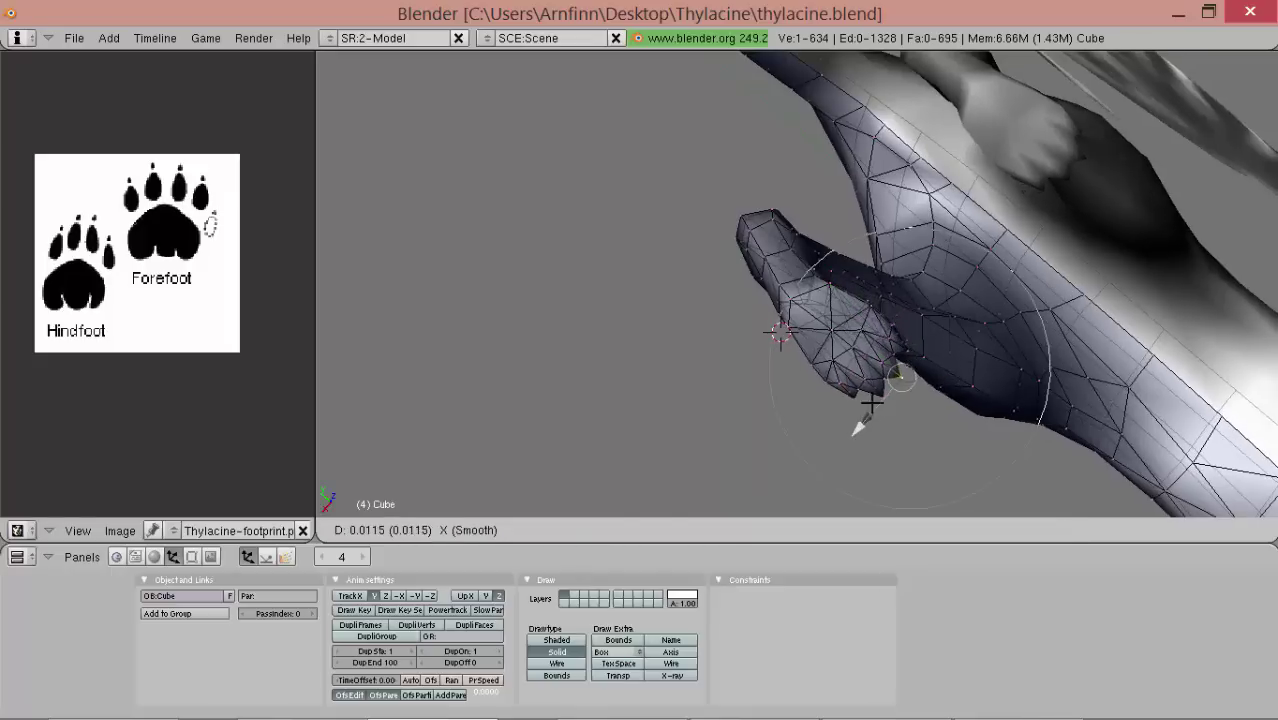
left_click(866, 397)
middle_click_drag(866, 397, 962, 392)
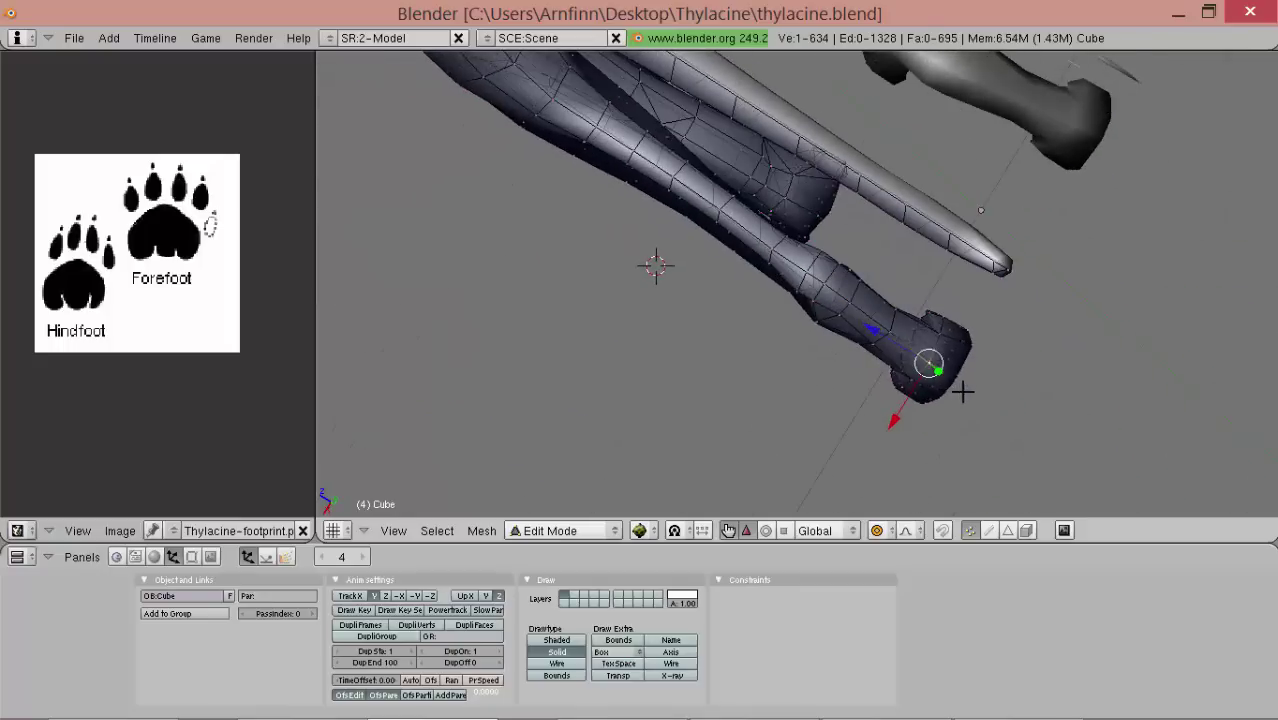
left_click(917, 413)
- Examine the legs and body in Object Mode and Edit Mode, including the front view, to judge their proportions
key("Tab")
middle_click_drag(753, 297, 881, 229)
key("Tab")
scroll(772, 254, "down", 2)
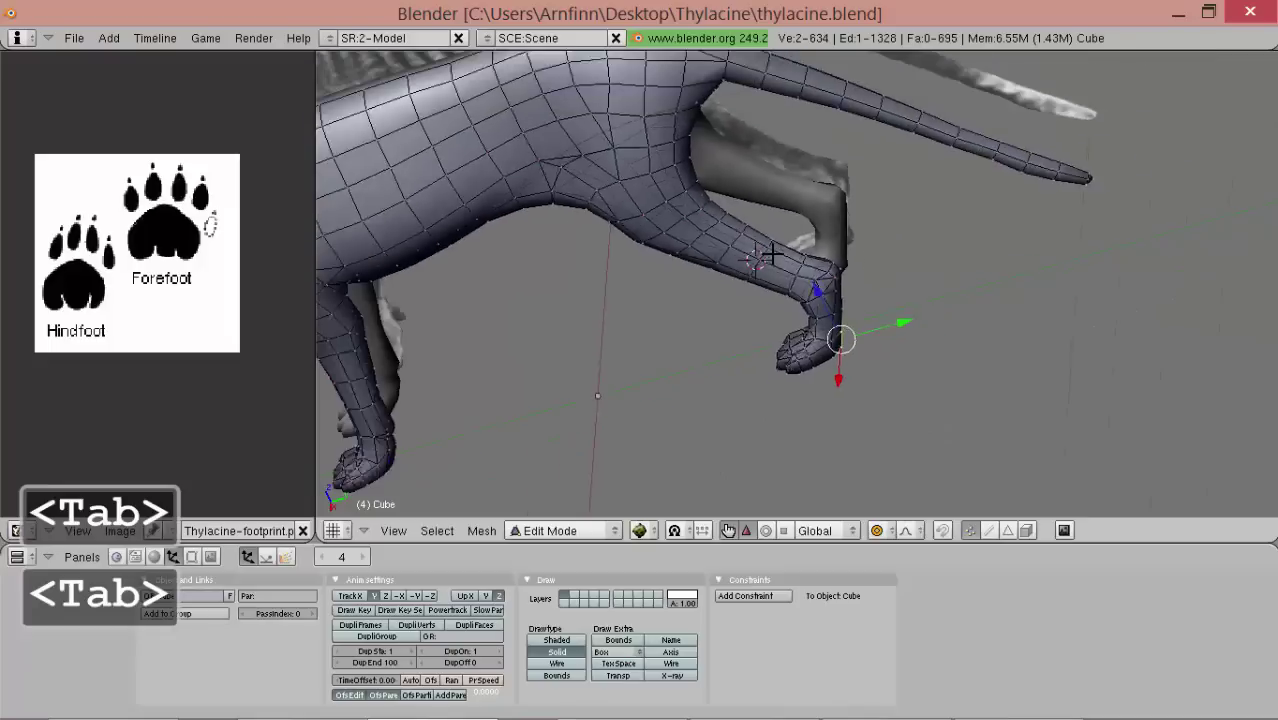
key("Tab")
middle_click_drag(716, 278, 907, 248)
scroll(897, 284, "up", 2)
key("Tab")
middle_click_drag(830, 293, 755, 182, "shift")
scroll(712, 304, "up", 3)
middle_click_drag(755, 240, 768, 200, "shift")
middle_click_drag(768, 200, 812, 345)
scroll(812, 343, "up", 5)
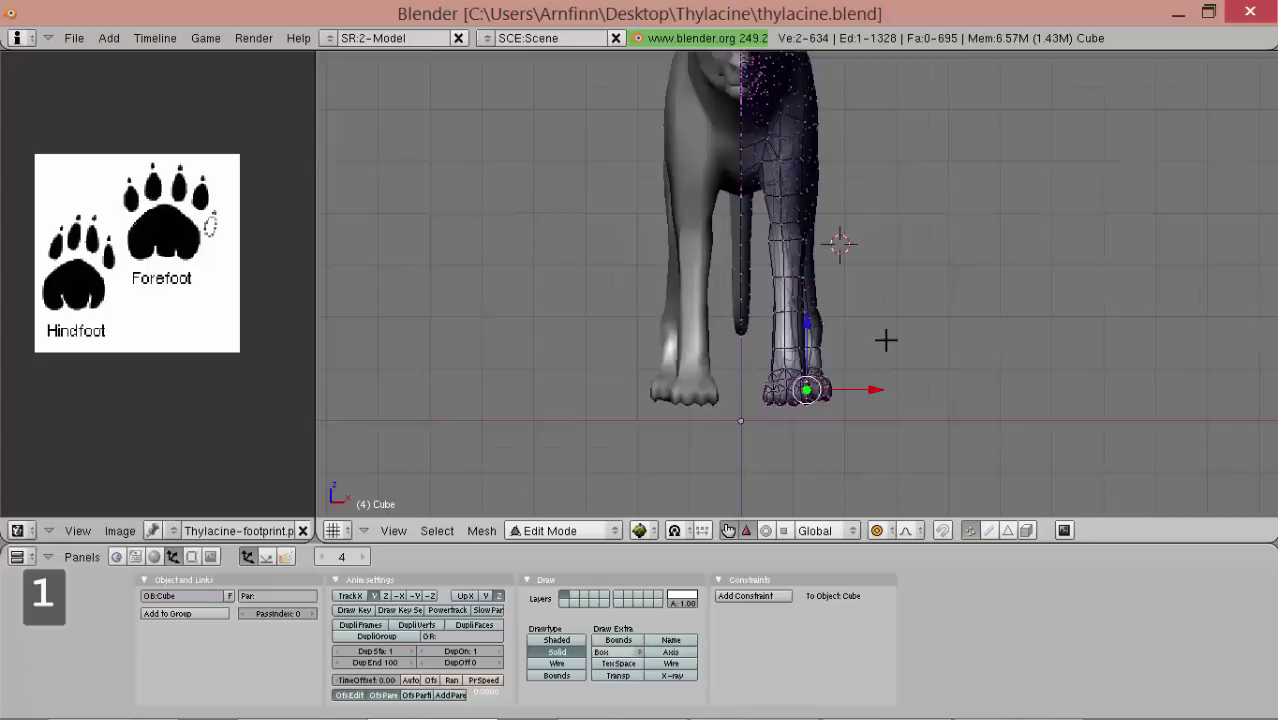
scroll(905, 296, "down", 1)
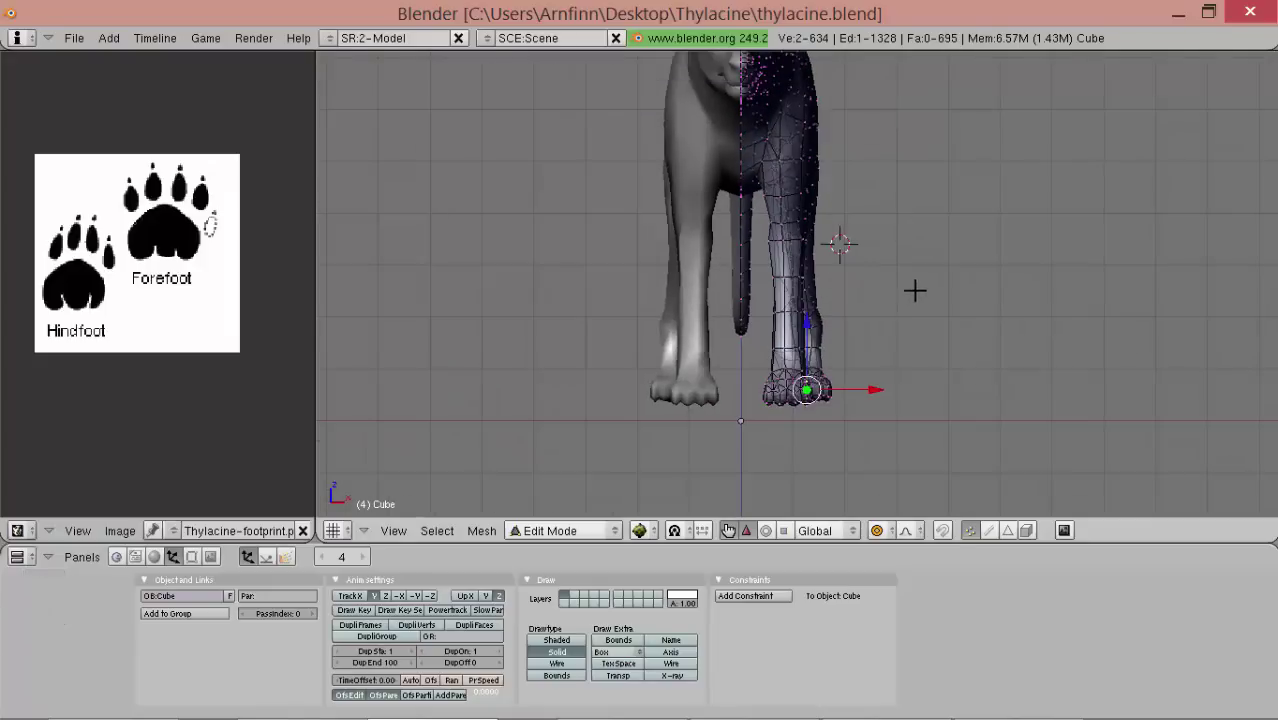
middle_click_drag(892, 280, 972, 292)
- Select the band of faces around the upper hind leg and scale it along X to about 1.18 with proportional editing
right_click(998, 284)
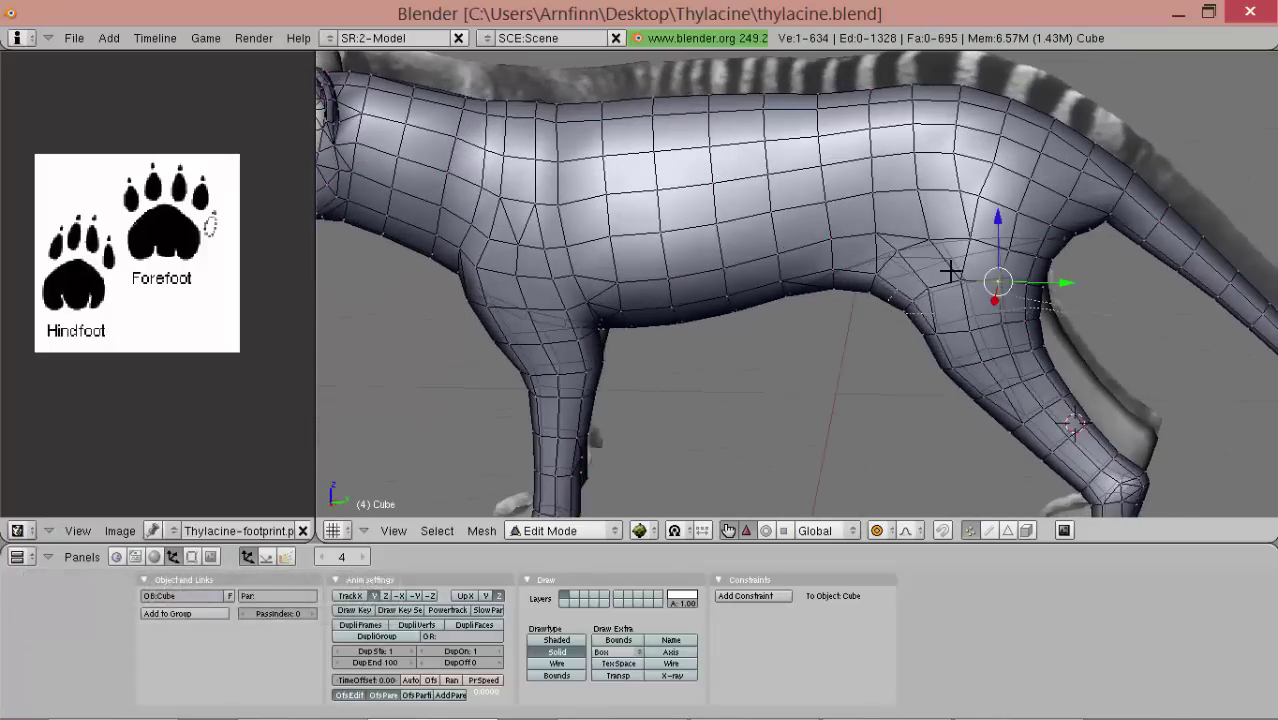
right_click(922, 345, "alt+shift")
middle_click_drag(915, 352, 884, 137, "shift")
key("s")
right_click(886, 173)
key("s")
middle_click(885, 137)
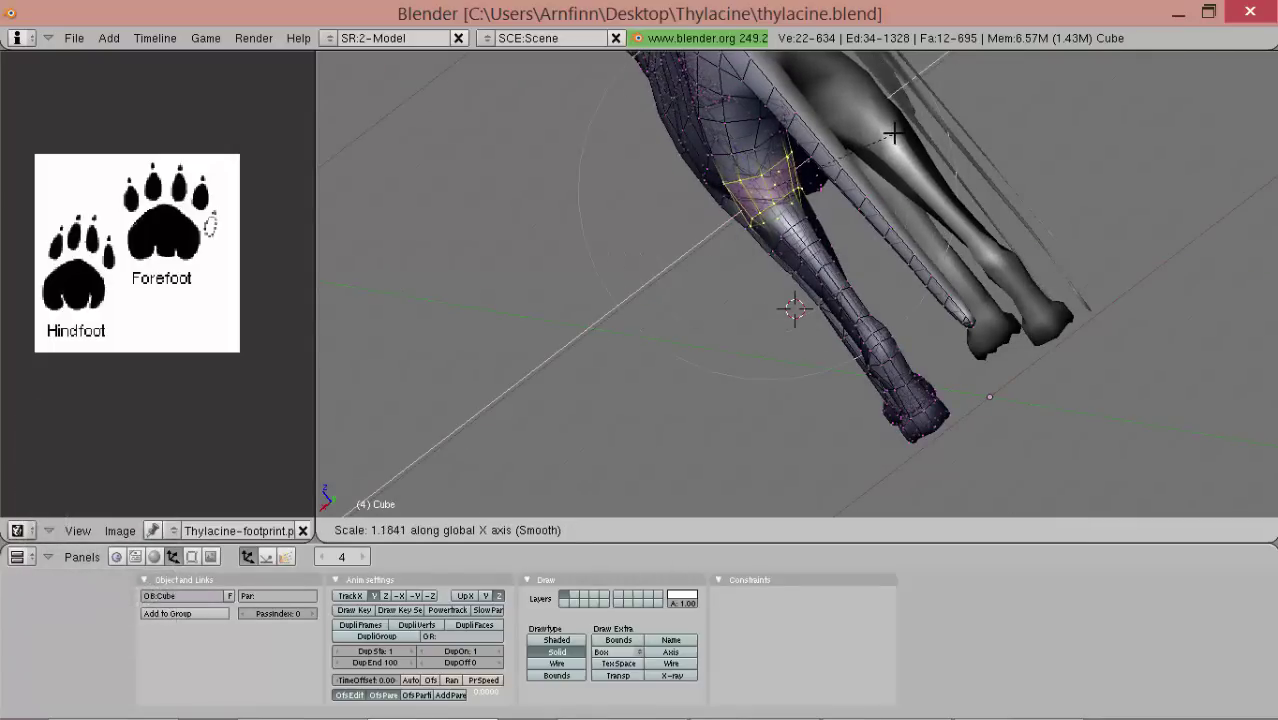
middle_click_drag(682, 218, 881, 285)
- Turn off proportional editing and Mirror clipping, hide the mirrored half in Edit Mode, and move the inner-thigh vertices outward along X
scroll(819, 277, "up", 4)
right_click(860, 263)
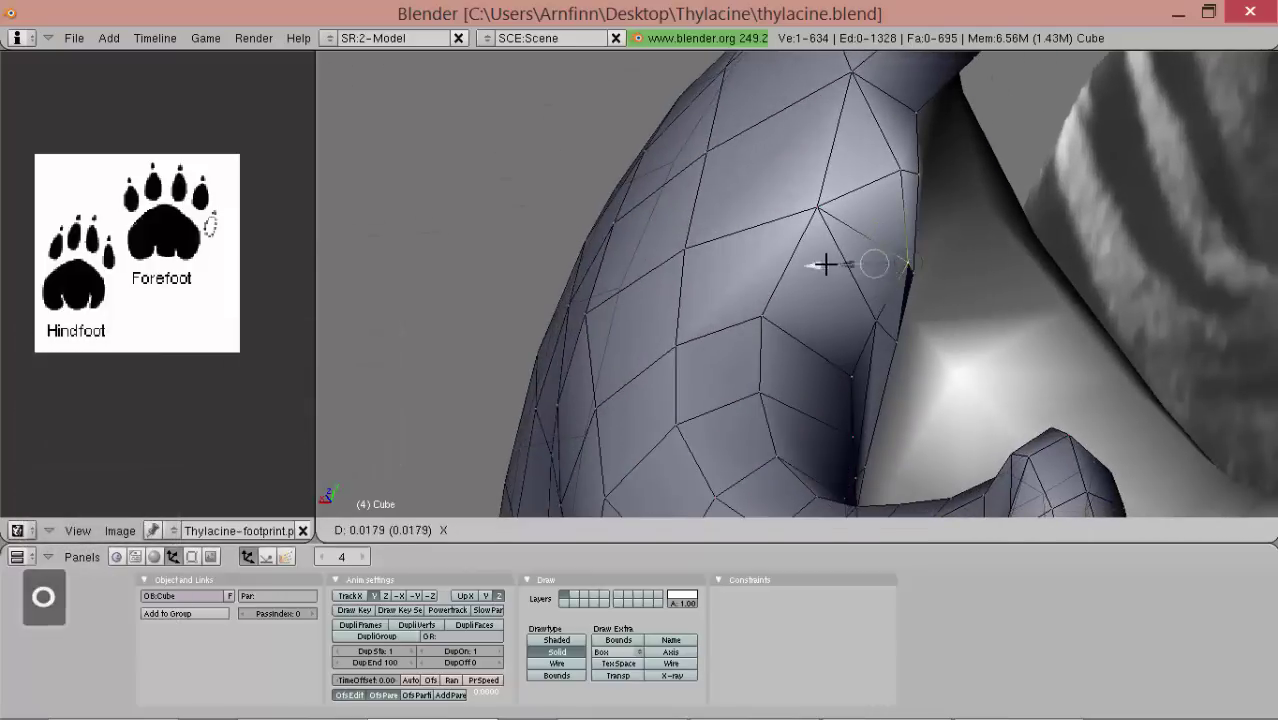
left_click_drag(825, 264, 822, 264)
key("F9")
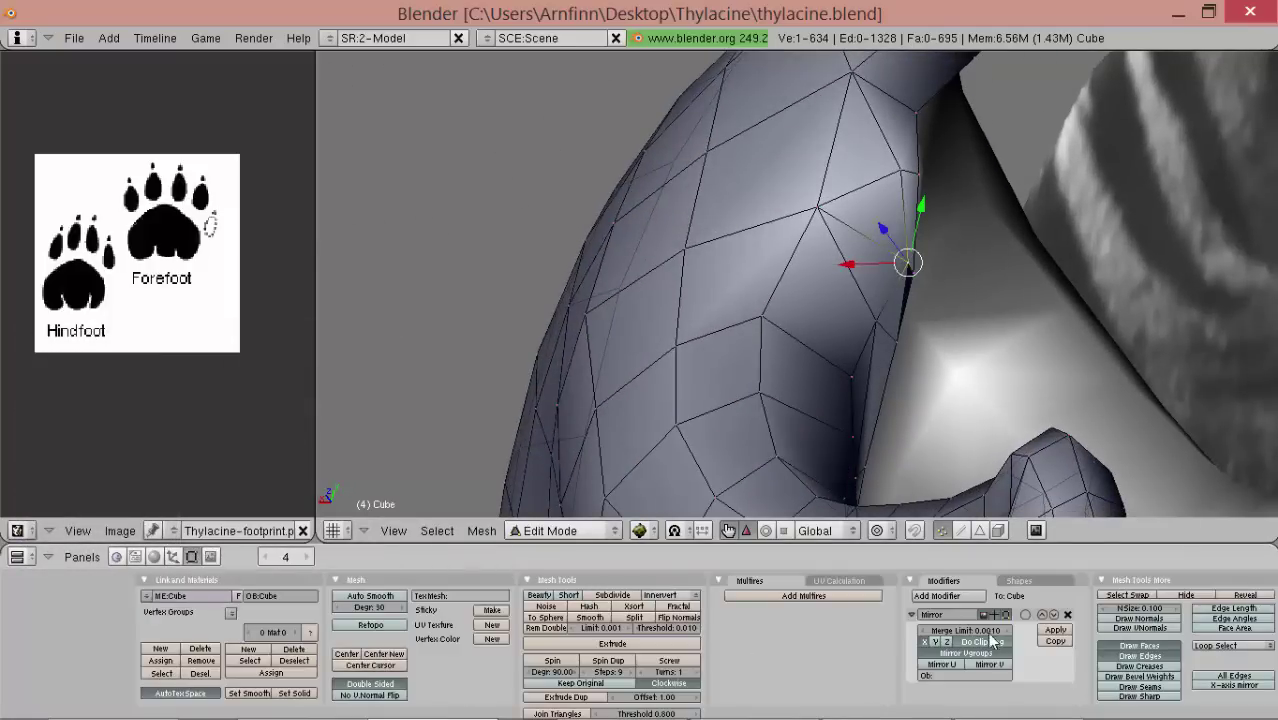
left_click(992, 640)
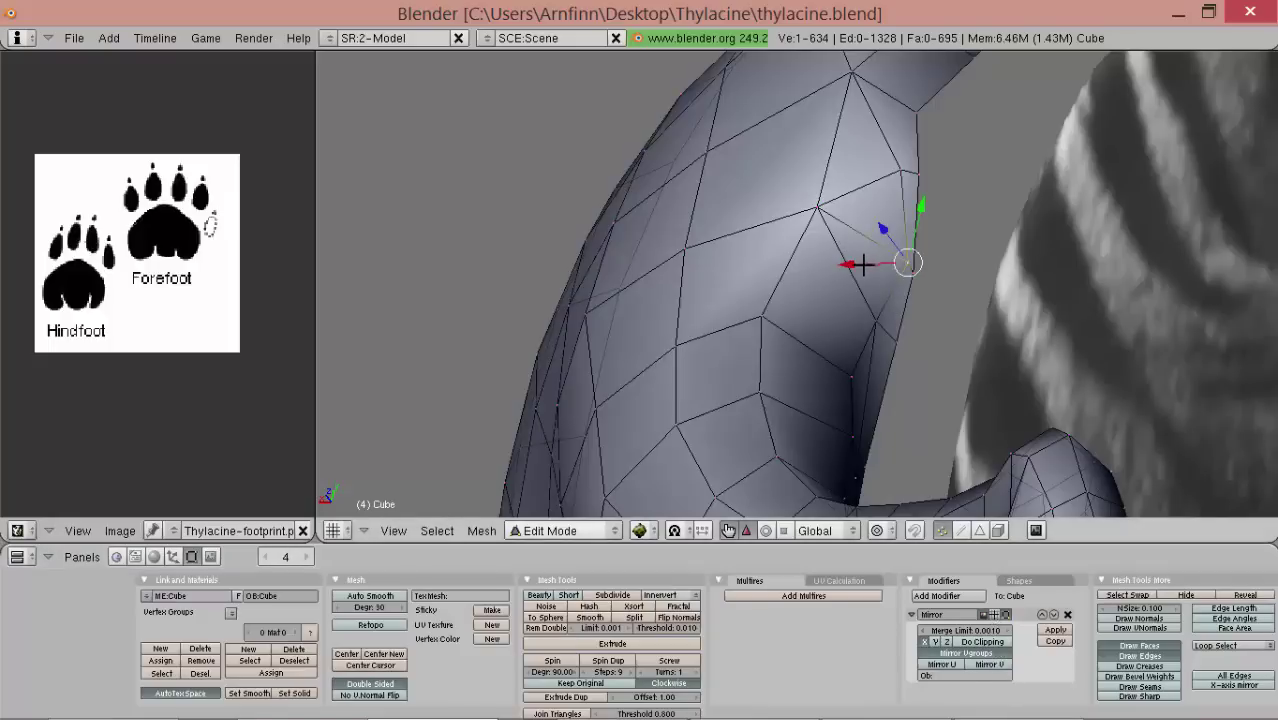
left_click_drag(858, 264, 834, 265)
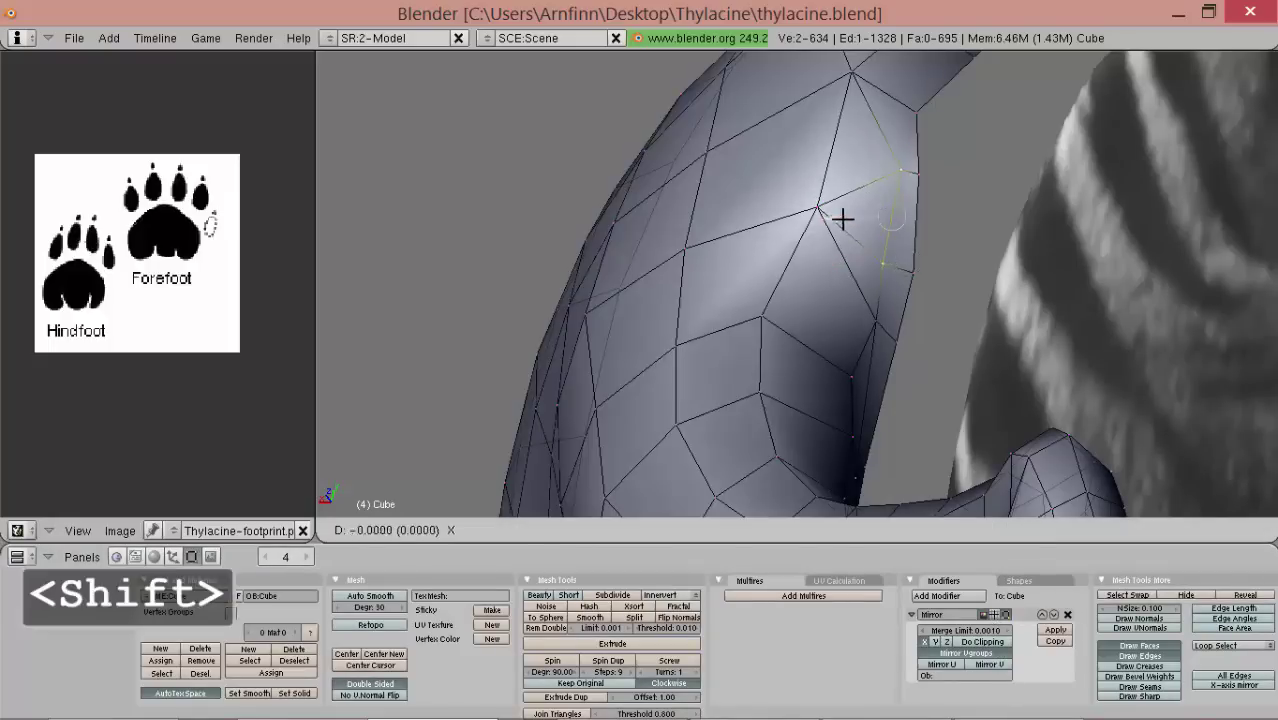
left_click(842, 218)
- Reposition further inner-thigh vertices near the groin along X to shape the upper leg
middle_click_drag(828, 211, 900, 275)
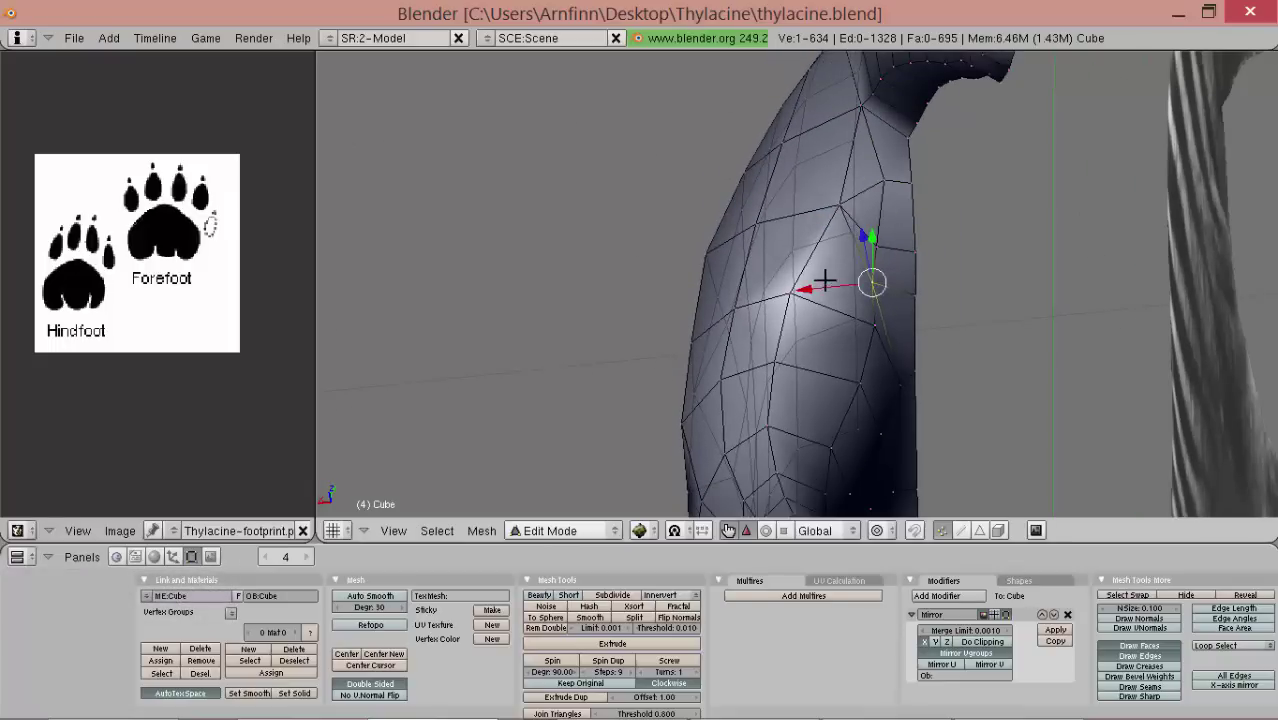
left_click_drag(873, 402, 800, 115, "alt+shift")
mouse_move(830, 262)
left_mouse_down("alt")
mouse_move(973, 357)
mouse_move(867, 225)
mouse_move(842, 253)
left_mouse_up("alt")
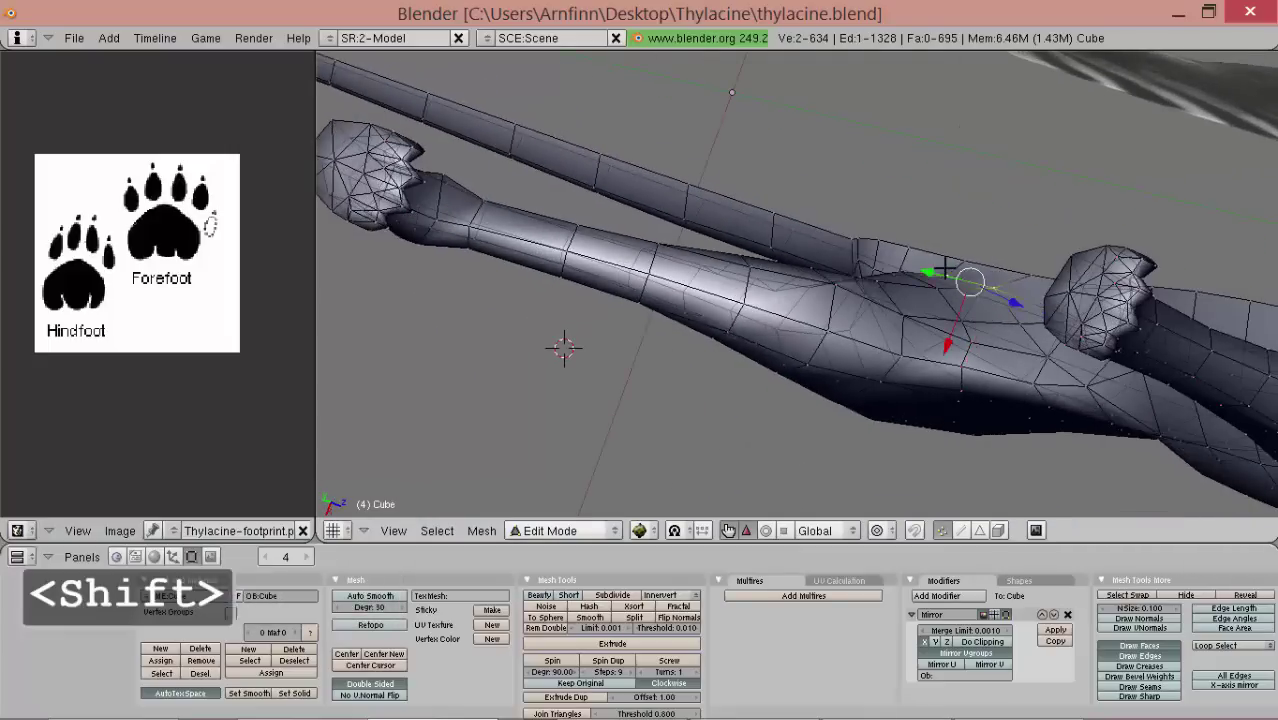
middle_click_drag(942, 269, 964, 313)
left_click(932, 374)
middle_click_drag(932, 374, 790, 340)
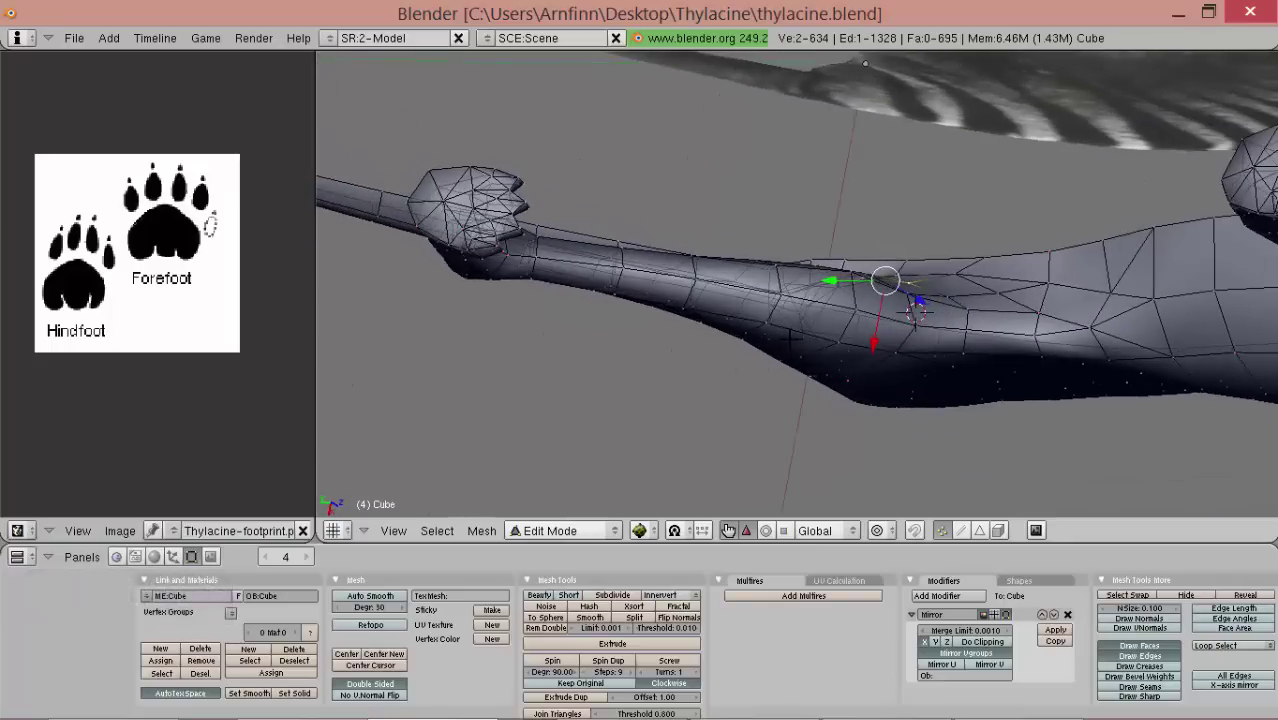
- Show the Mirror modifier in Edit Mode again and turn Do Clipping back on
left_click(1001, 615)
left_click(997, 642)
middle_click_drag(727, 434, 840, 222)
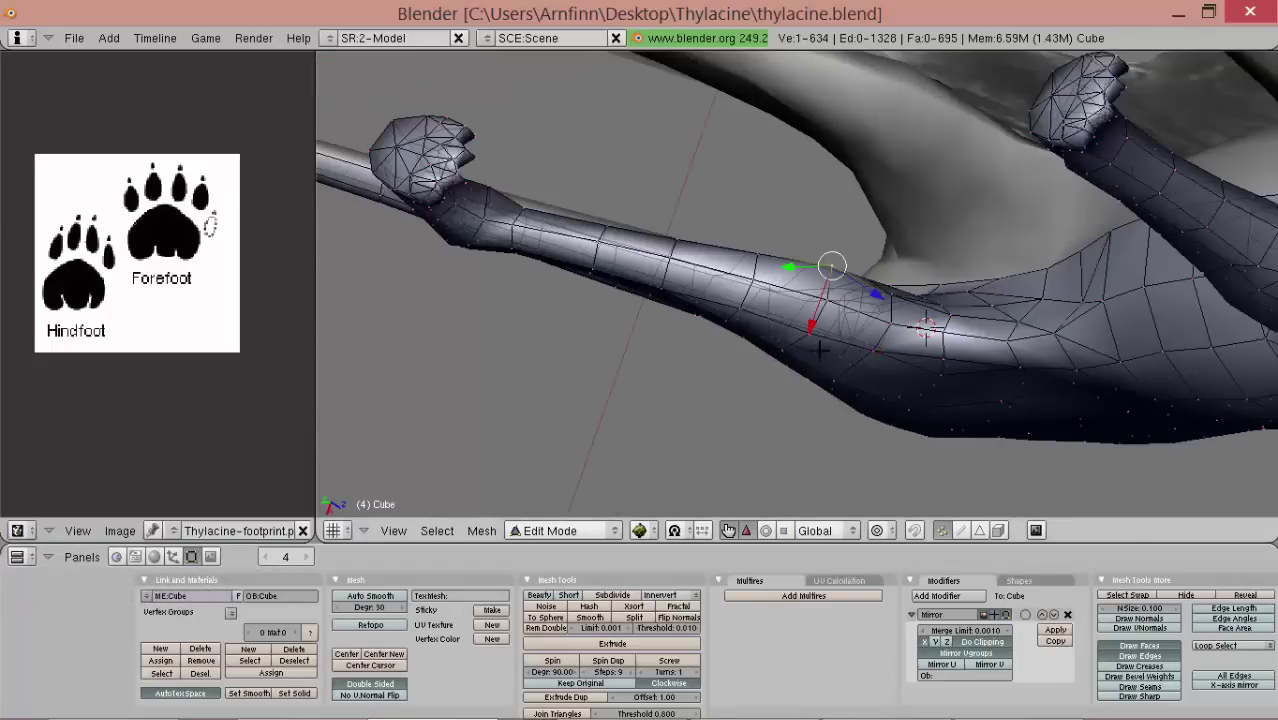
middle_click_drag(804, 320, 797, 228)
- Select the vertices where the hind leg meets the flank and even them out with Smooth
left_click_drag(709, 327, 985, 341, "alt+shift")
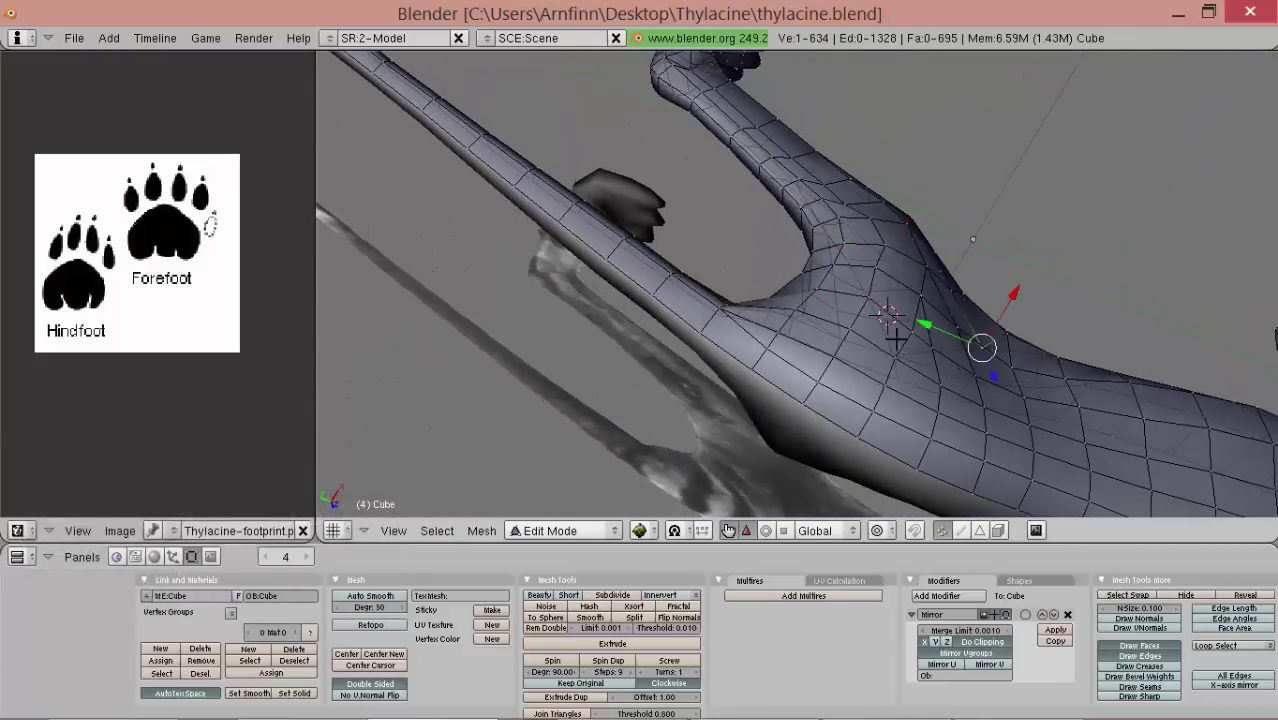
left_click_drag(890, 341, 861, 433, "alt")
left_click_drag(964, 338, 845, 284, "alt")
right_click(833, 233, "alt+shift")
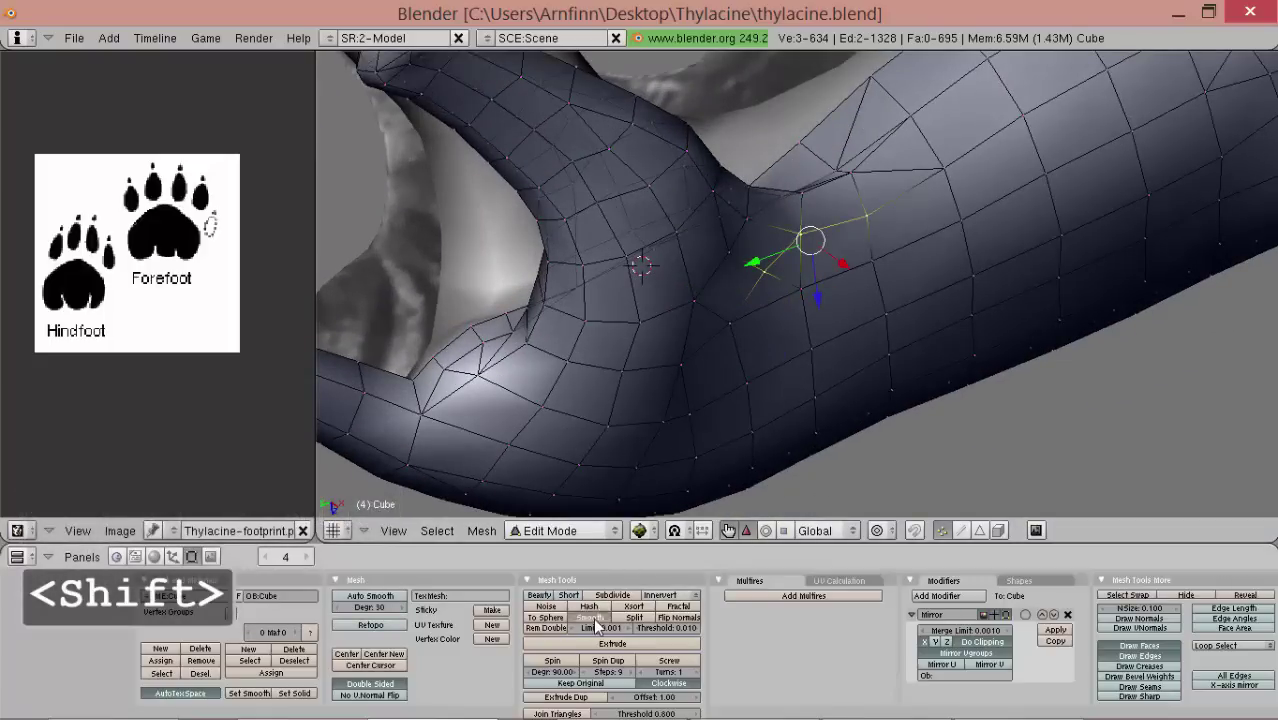
middle_click_drag(670, 362, 980, 386)
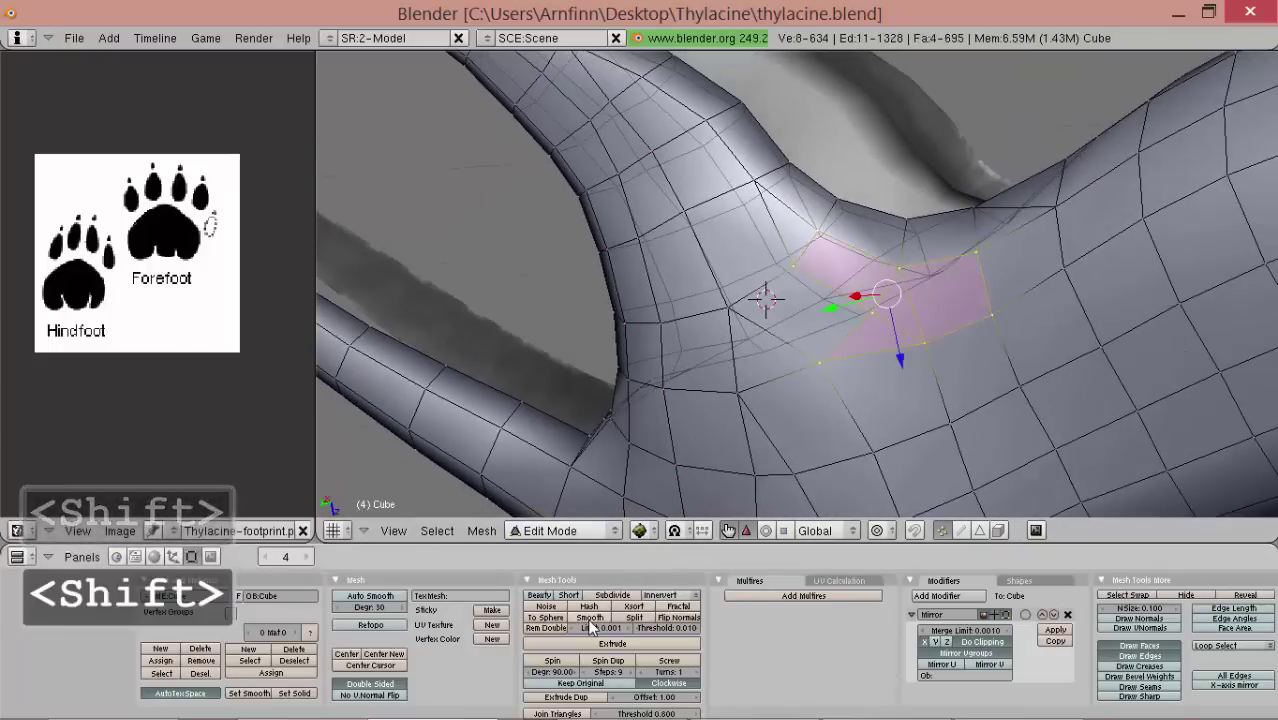
left_click_drag(765, 294, 870, 255, "alt")
- Select the whole middle section of the hind leg and adjust its thickness with two Shrink/Fatten passes
key("Tab")
key("Tab")
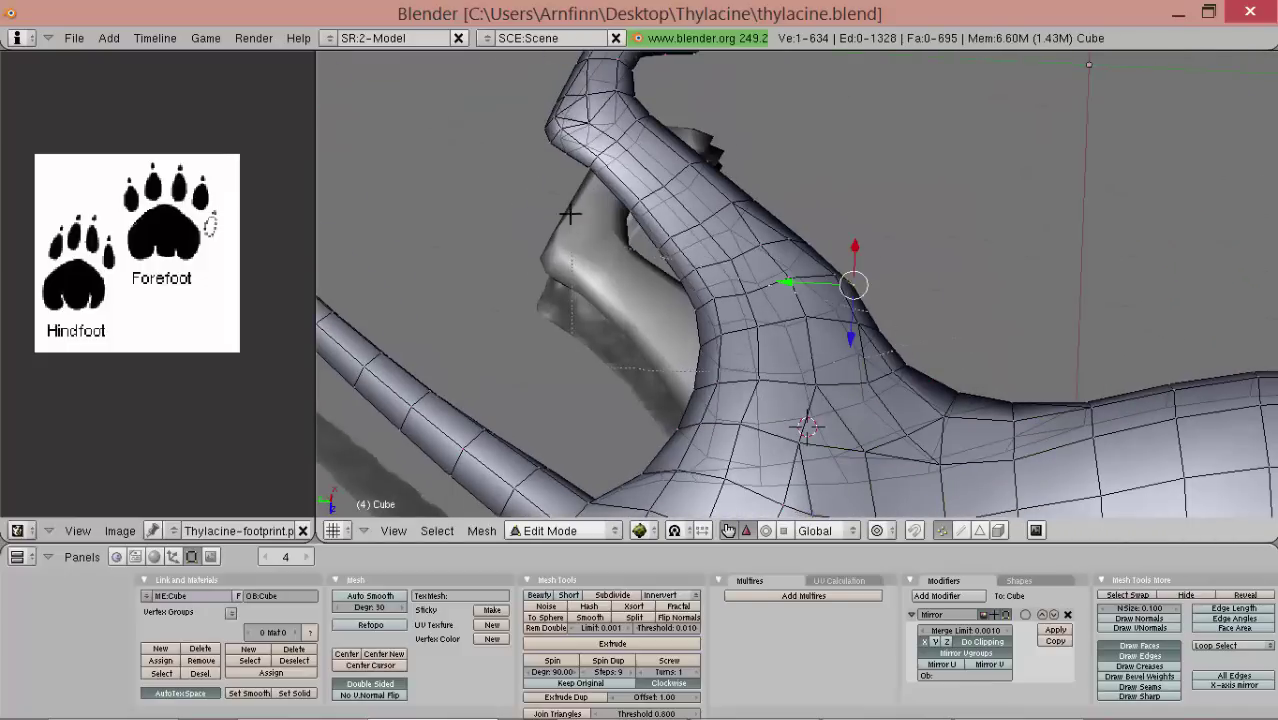
key("ctrl+z")
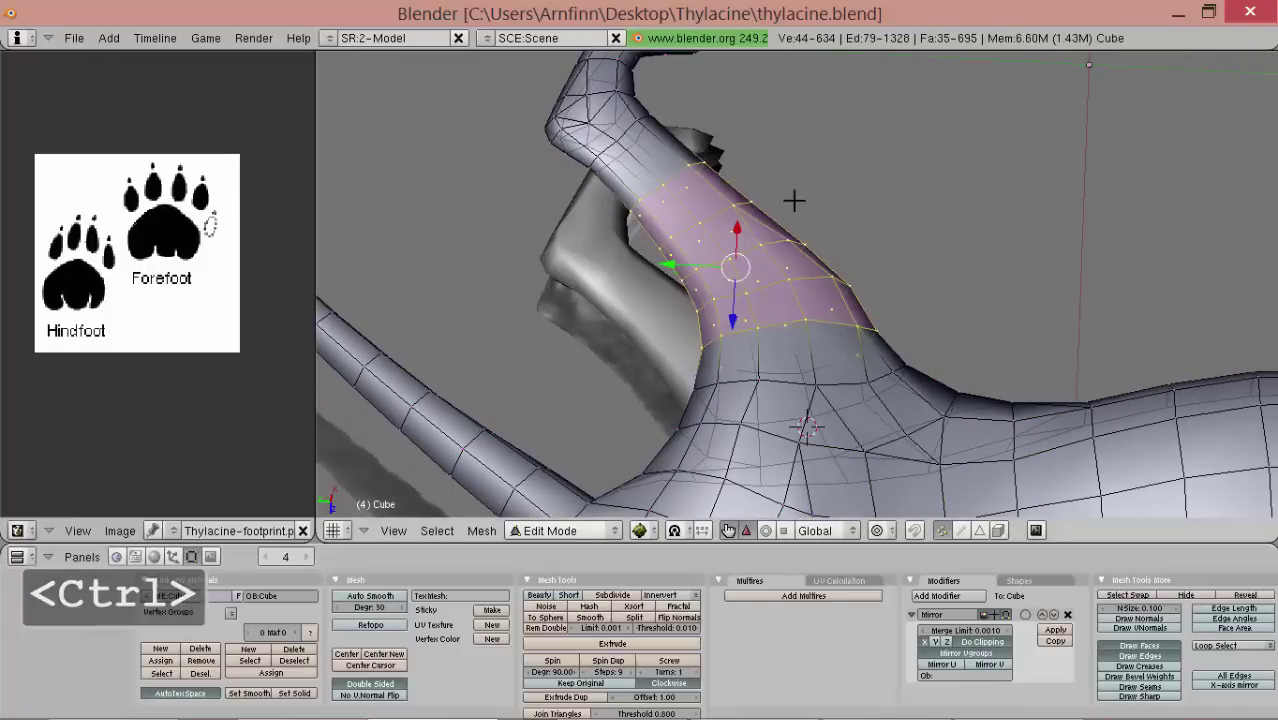
middle_click_drag(799, 205, 760, 276)
key("Tab")
key("Tab")
key("alt+s")
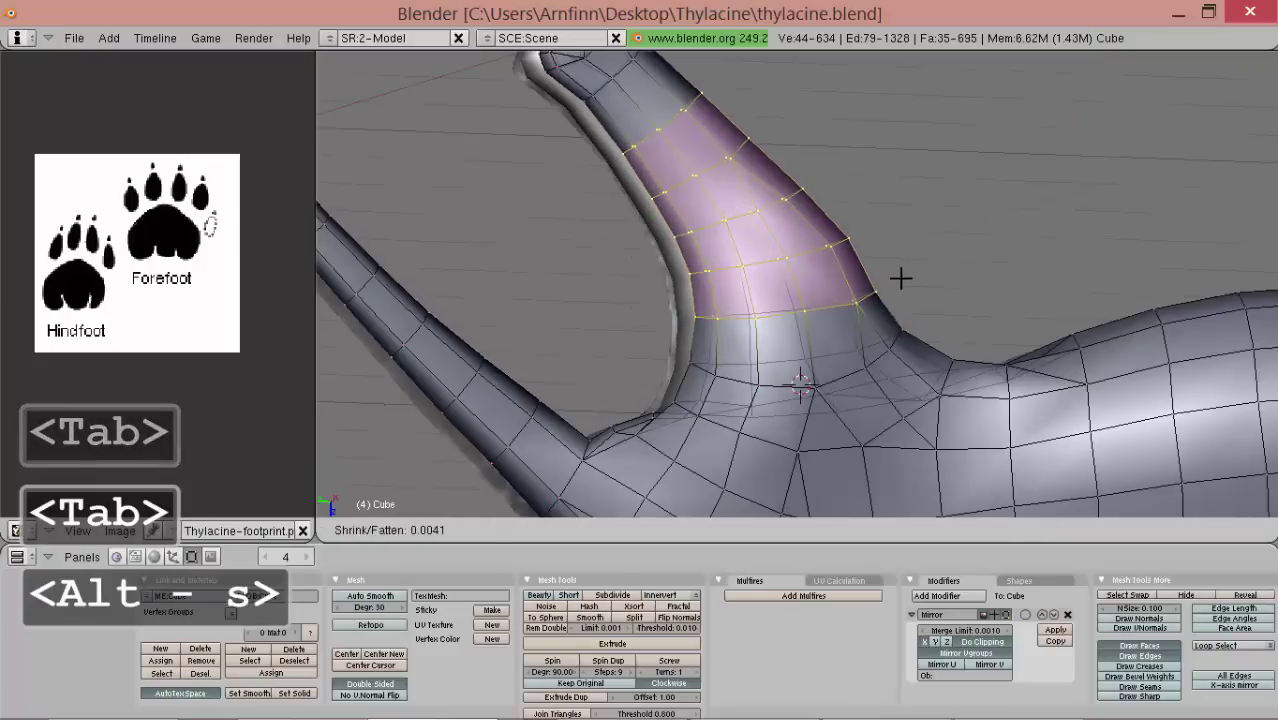
left_click(970, 234)
key("alt+s")
left_click(972, 234)
- Fatten the selected leg section by about 0.0021 in side view and return to Object Mode
key("KP_3")
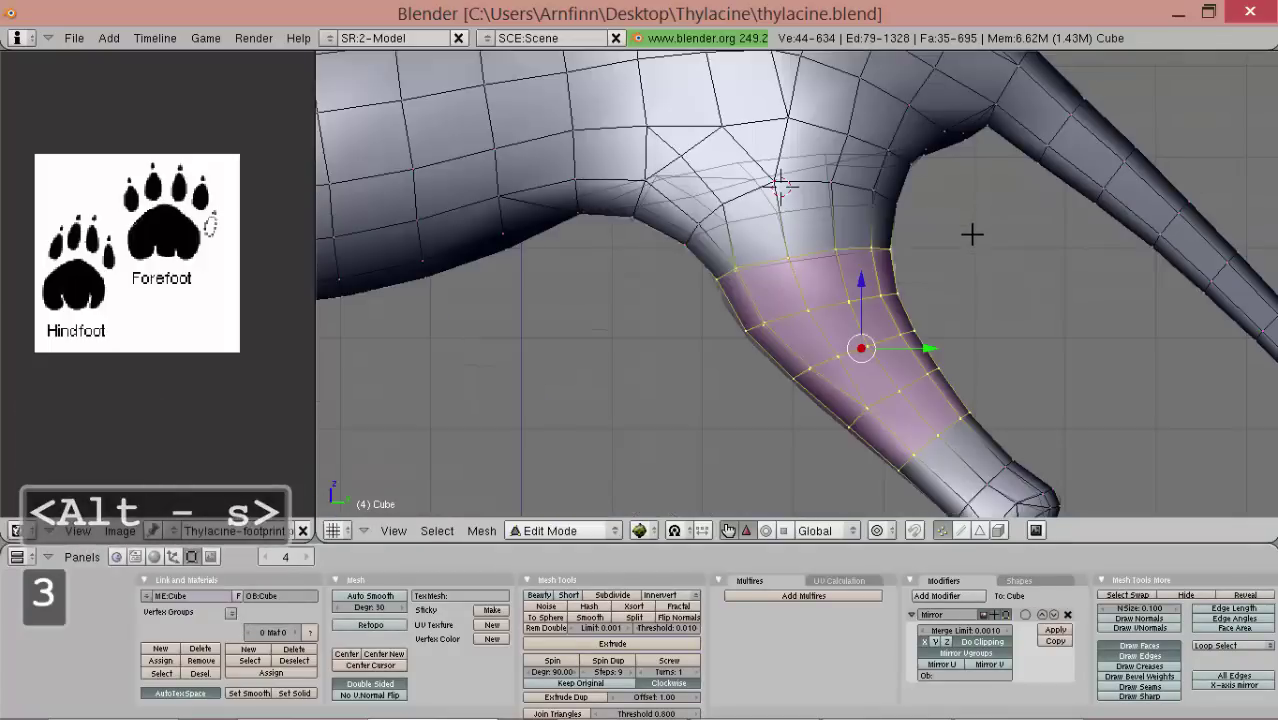
key("alt+s")
key("alt+s")
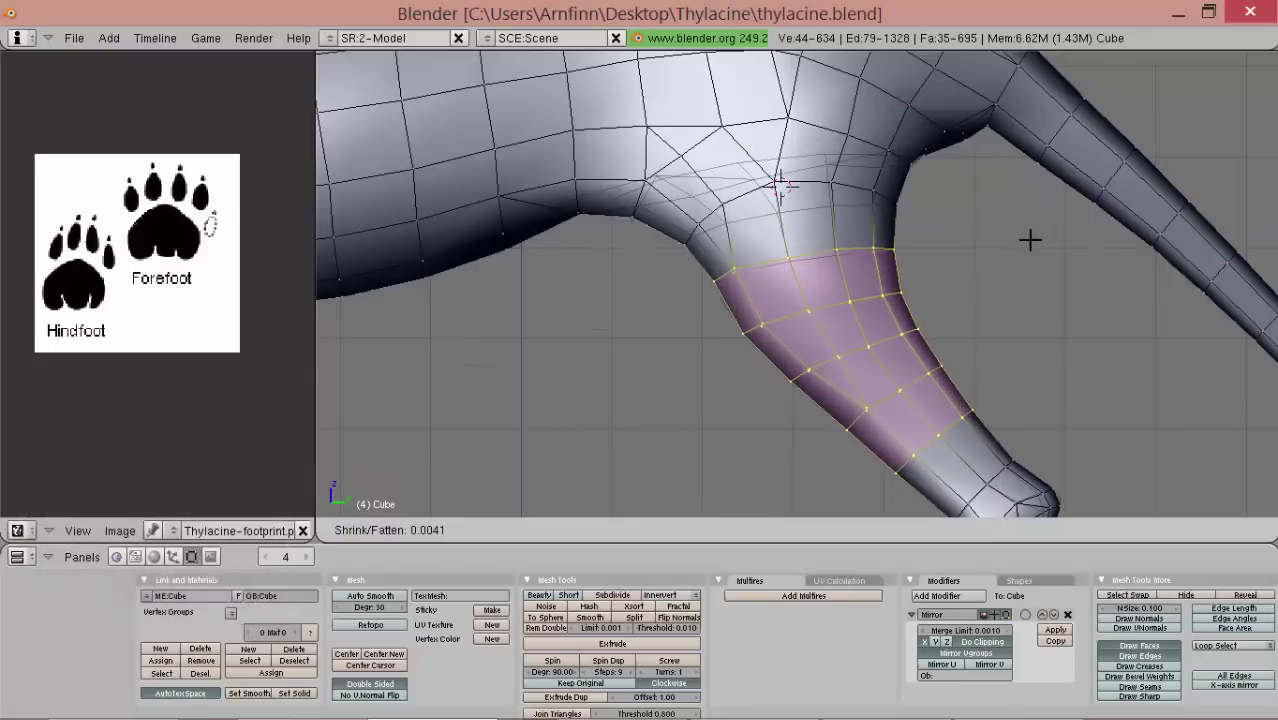
right_click(1026, 242)
key("alt+s")
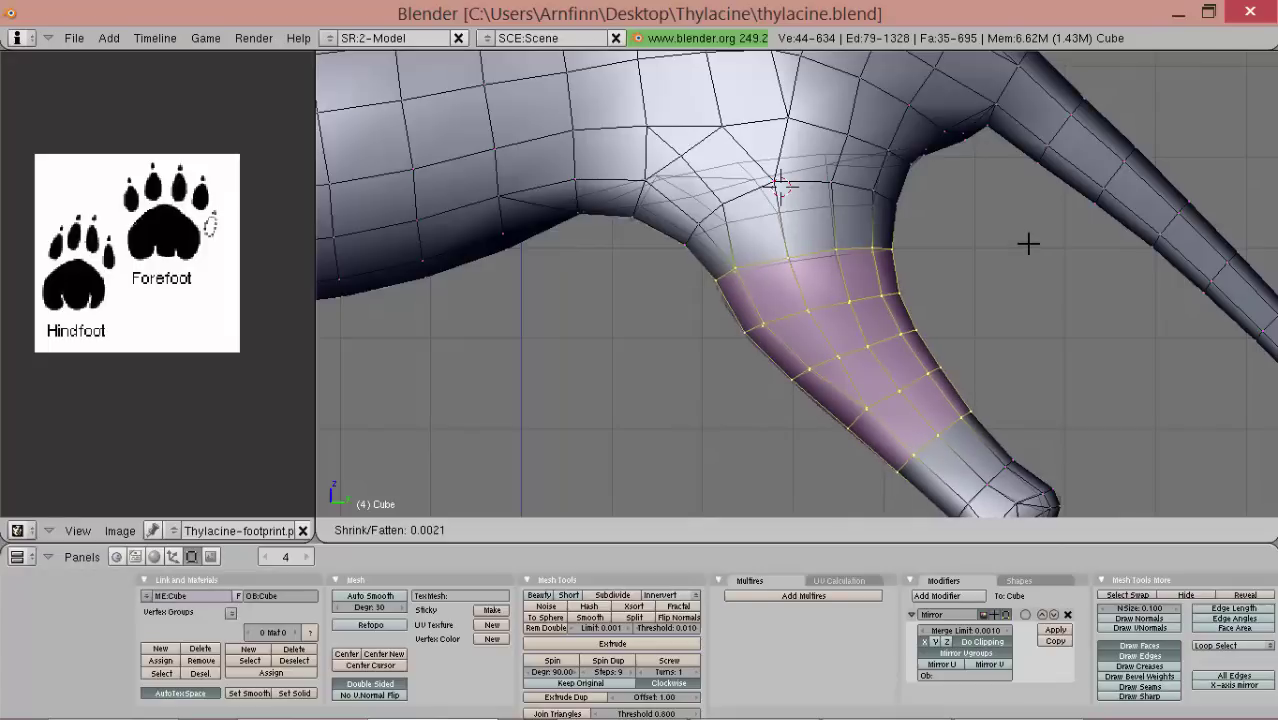
key("Tab")
scroll(1025, 253, "down", 5)
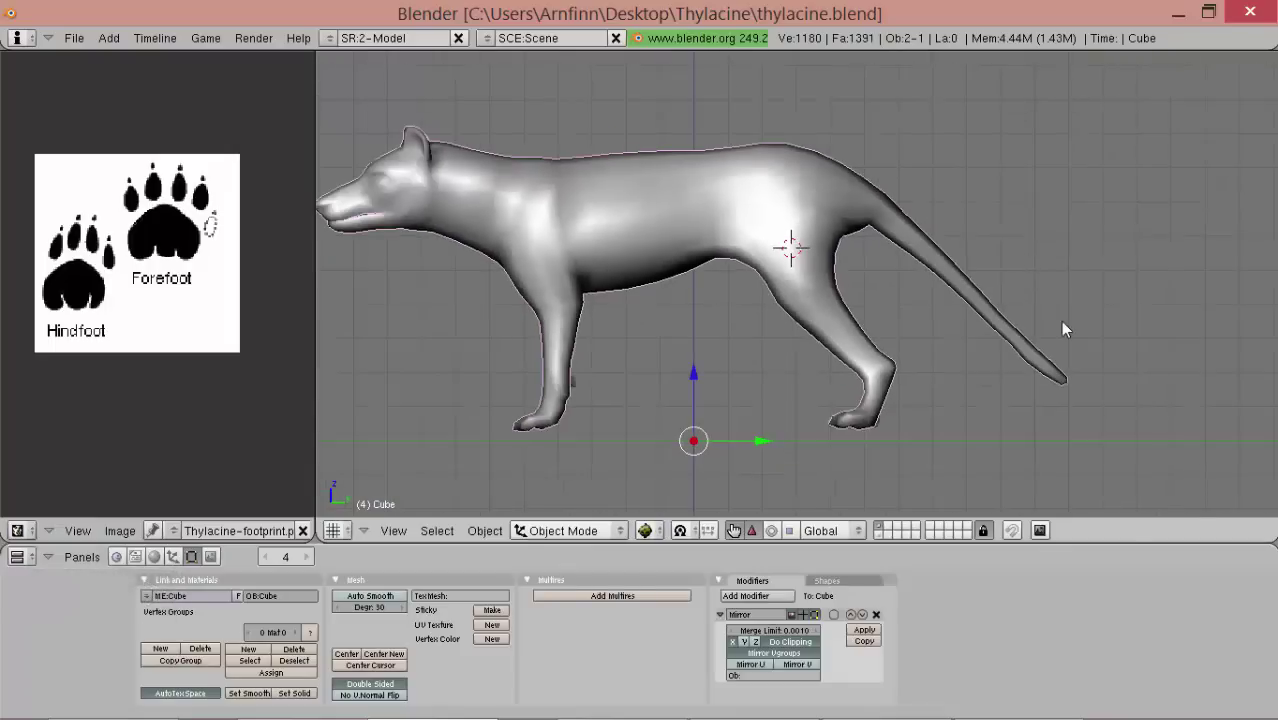
- Move a vertex on the side of the rump about 0.0056 along X with smooth proportional editing
scroll(1061, 326, "up", 3)
key("Tab")
middle_click_drag(1061, 326, 767, 173)
key("Tab")
key("Tab")
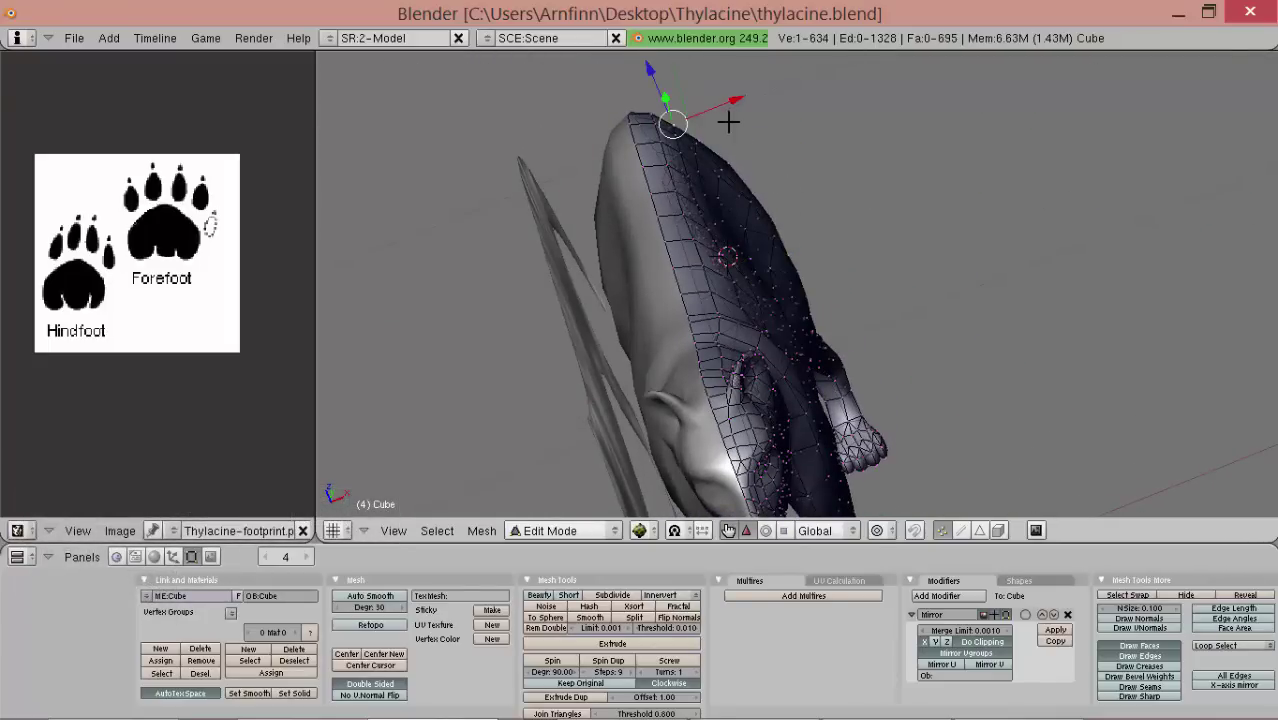
left_click_drag(735, 93, 737, 94)
middle_click_drag(738, 97, 722, 117)
key("g")
key("x")
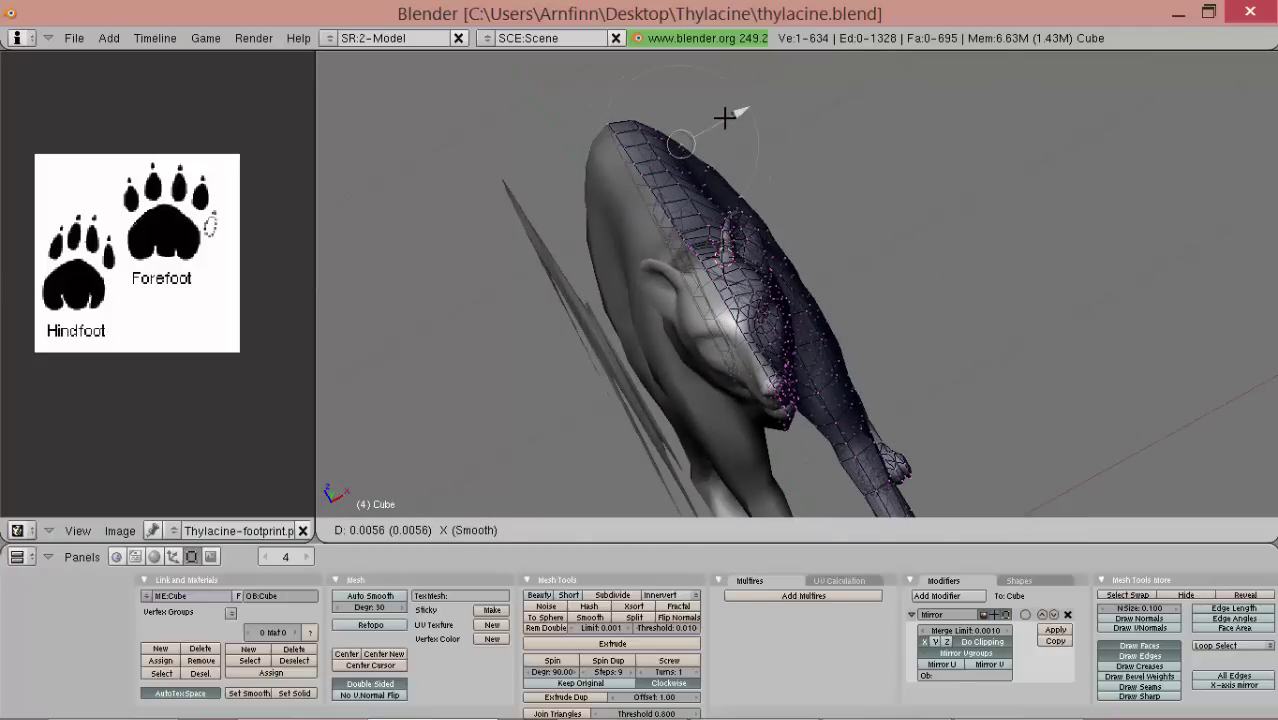
middle_click_drag(736, 178, 850, 335)
left_click_drag(842, 284, 845, 283)
- Reposition vertices on the hip and upper thigh in side view with proportional editing, lowering a pair by about 0.0068
middle_click_drag(845, 284, 664, 307)
left_click_drag(664, 307, 773, 294, "alt+shift")
scroll(770, 297, "down", 4)
scroll(768, 327, "down", 3)
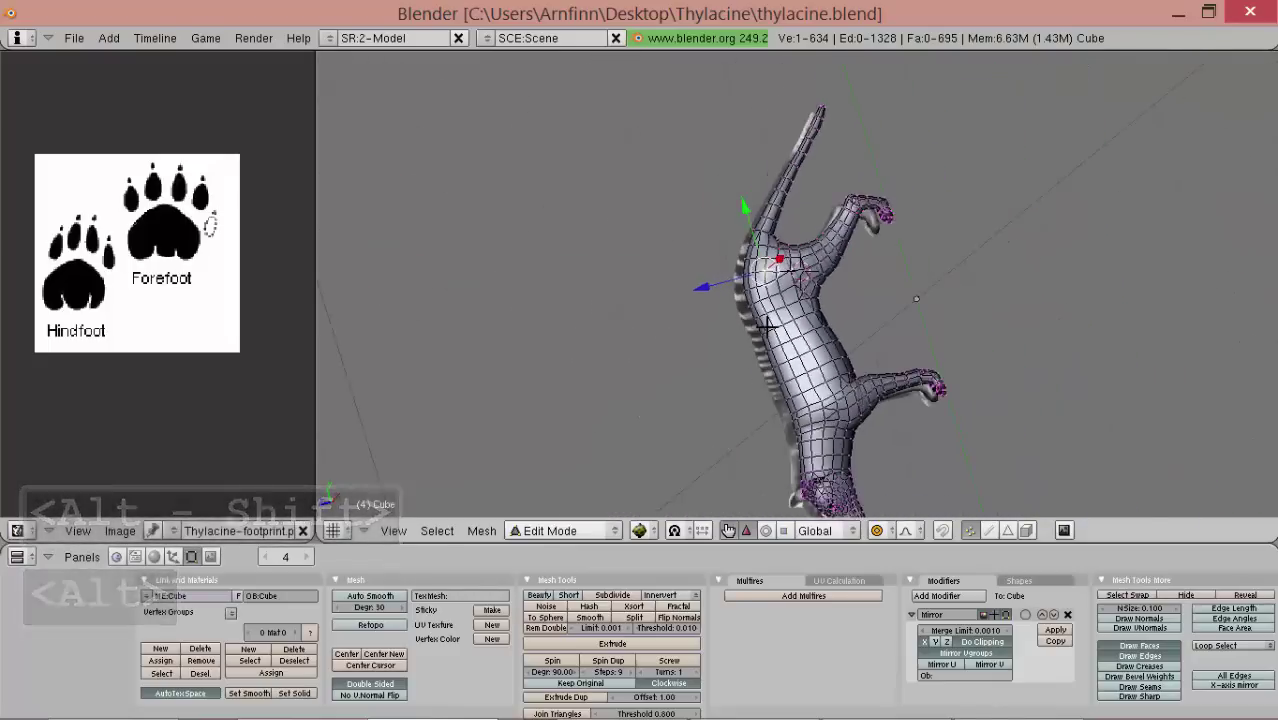
middle_click_drag(735, 328, 768, 313)
scroll(768, 313, "up", 4)
key("KP_3")
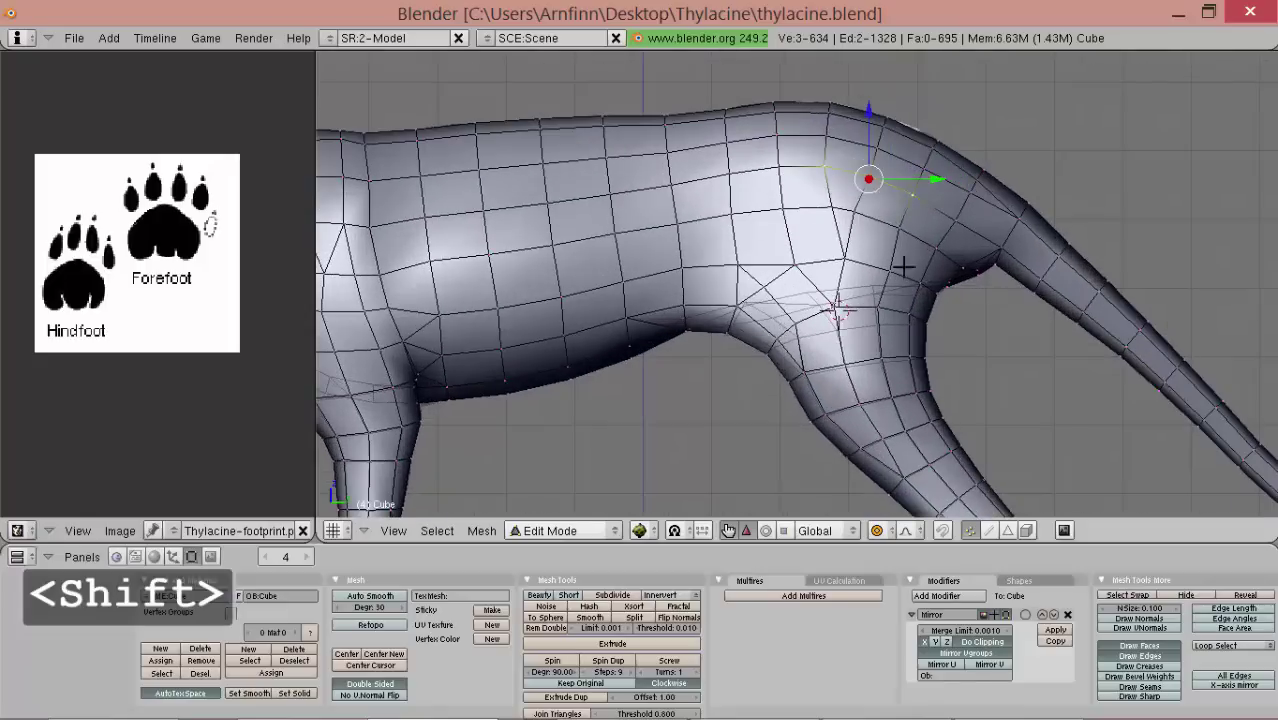
left_click(903, 290)
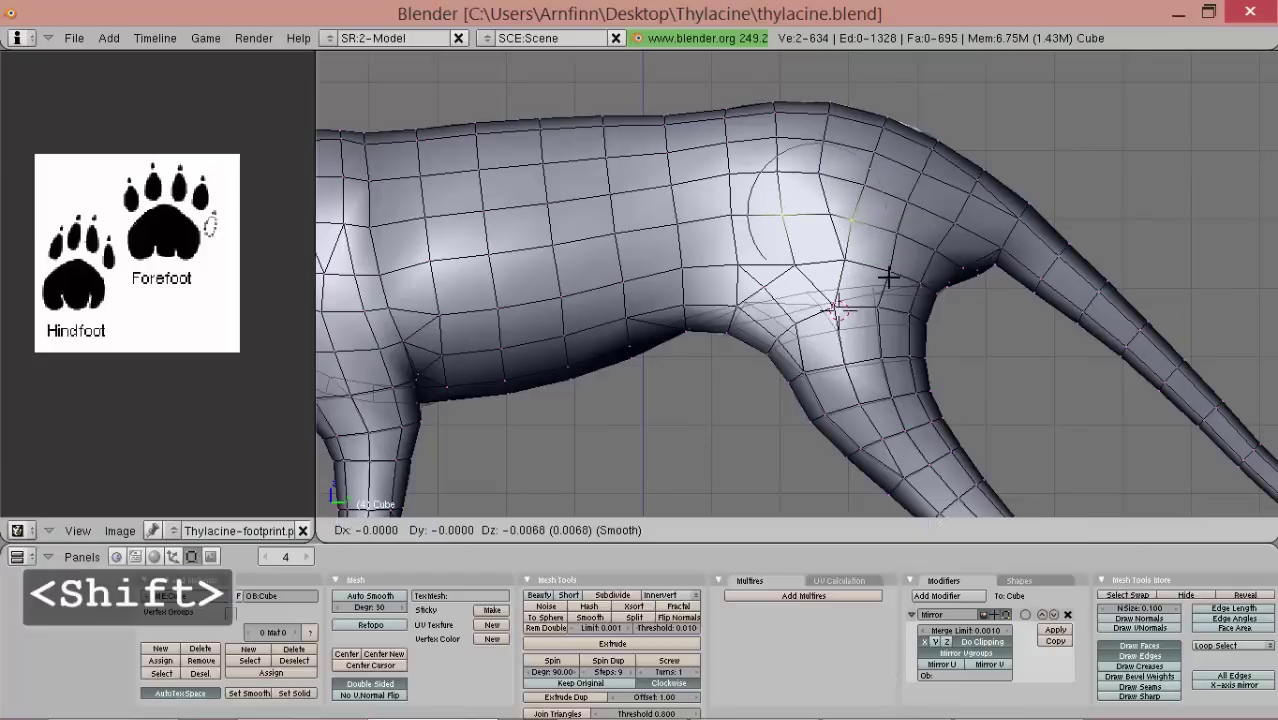
right_click(724, 231)
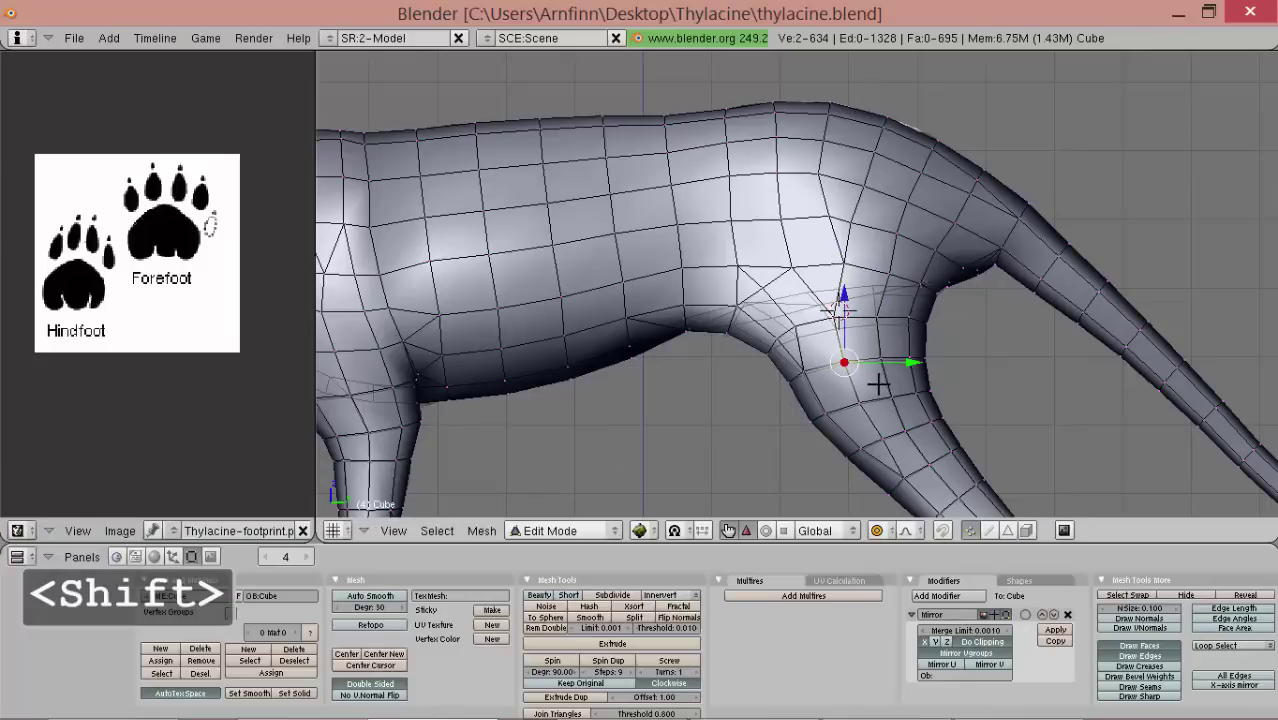
- Move and scale the vertices where the thigh meets the flank to even out the edge spacing
key("g")
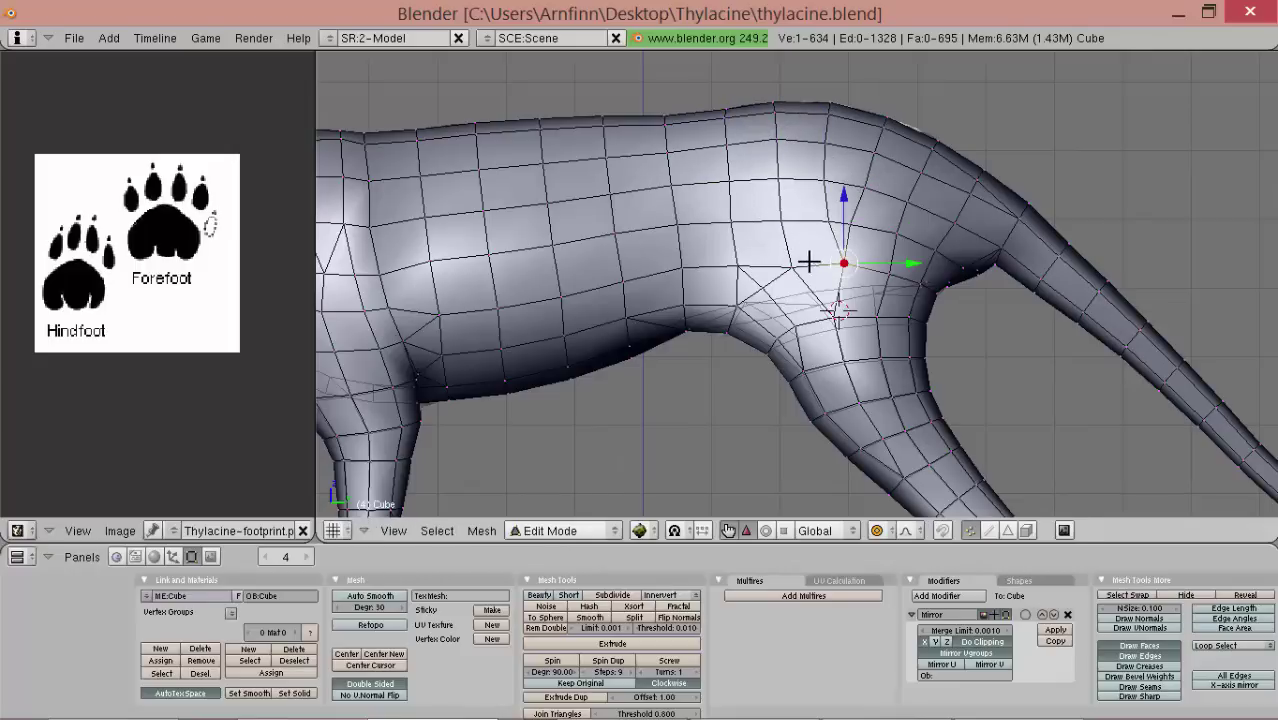
key("s")
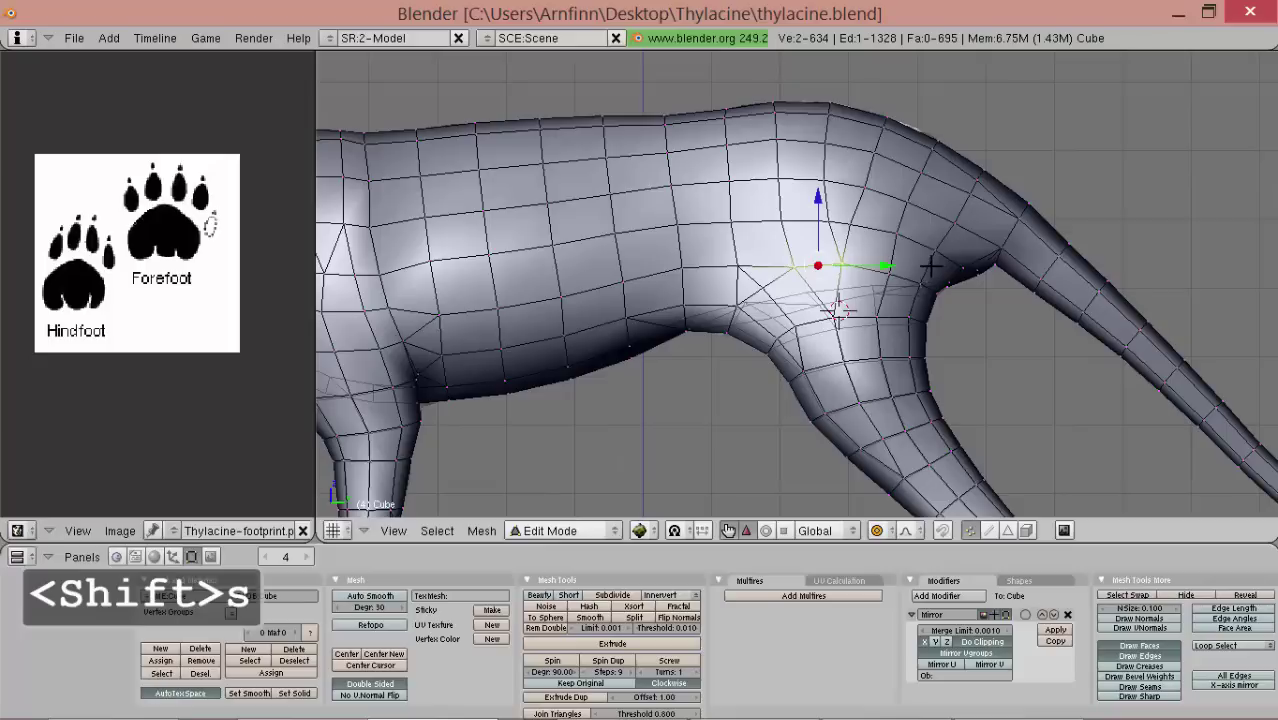
left_click_drag(903, 280, 889, 285)
left_click(887, 286)
key("s")
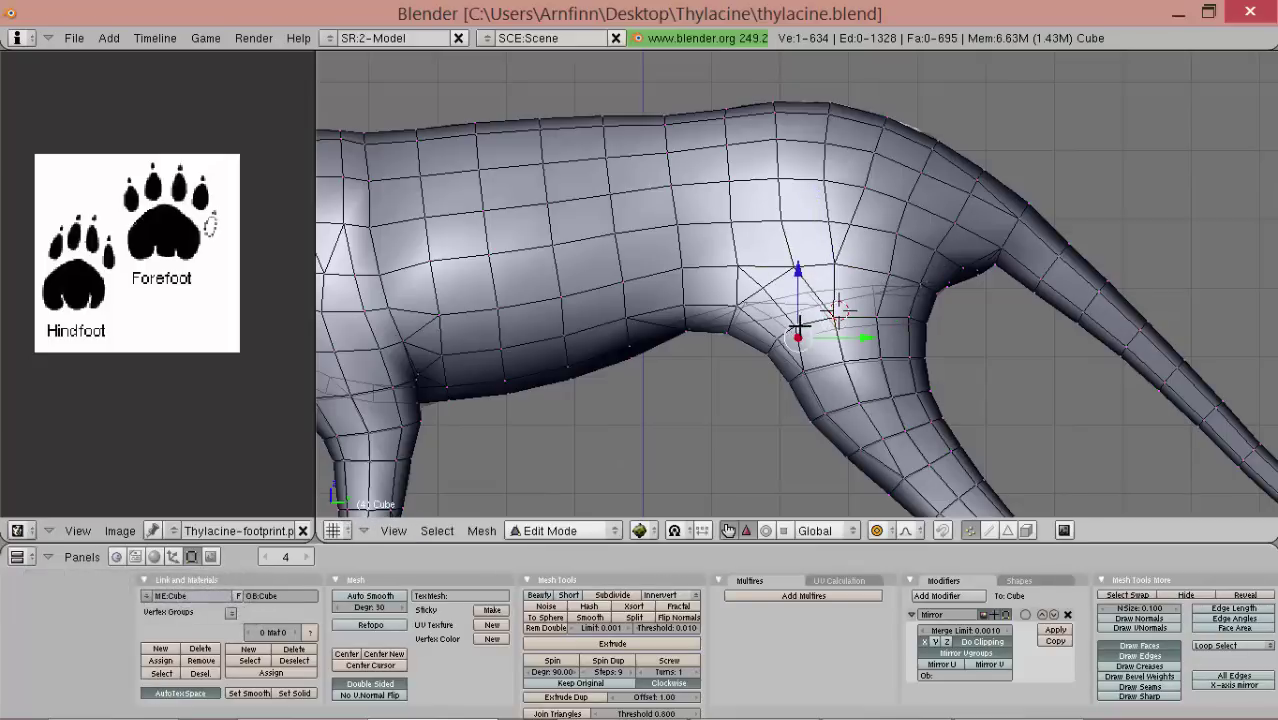
left_click(882, 350)
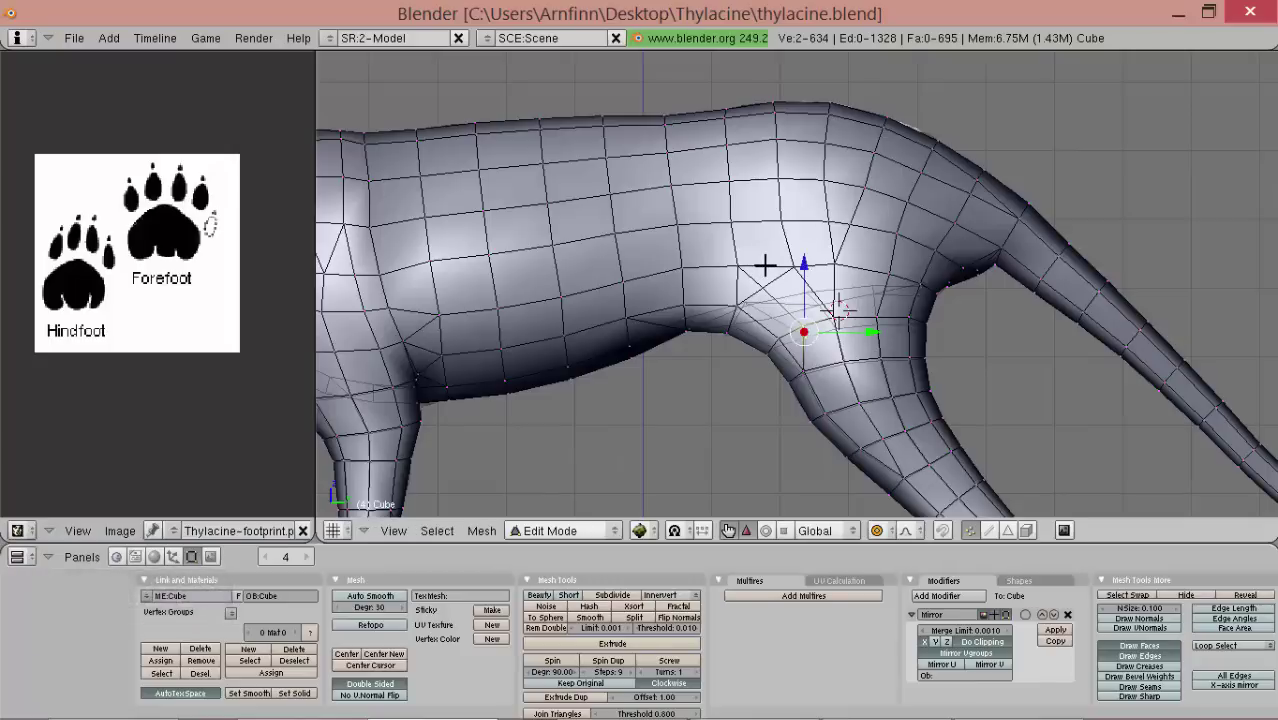
- Turn off proportional editing, then triangulate and refill the quad where the front of the thigh meets the flank
scroll(842, 286, "up", 1)
scroll(876, 300, "up", 1)
left_click_drag(847, 326, 773, 288, "alt+shift")
scroll(827, 257, "up", 2)
middle_click_drag(773, 288, 796, 220)
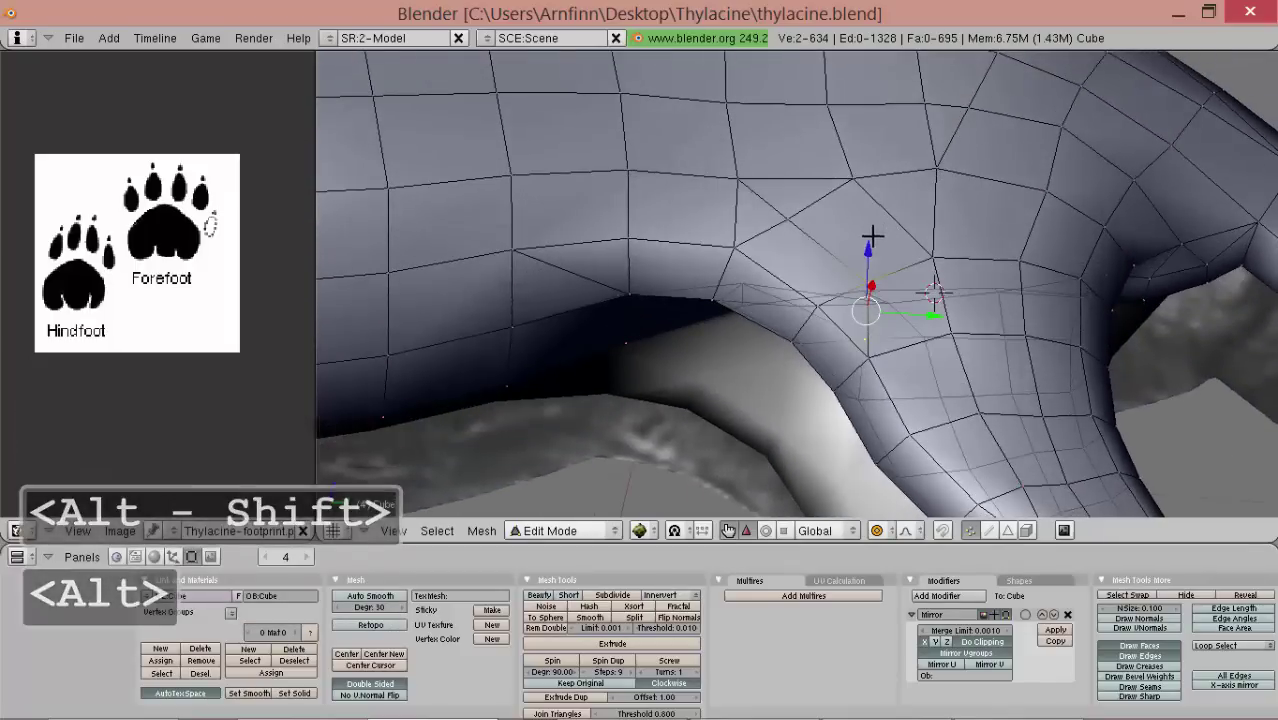
right_click(827, 250, "shift")
key("o")
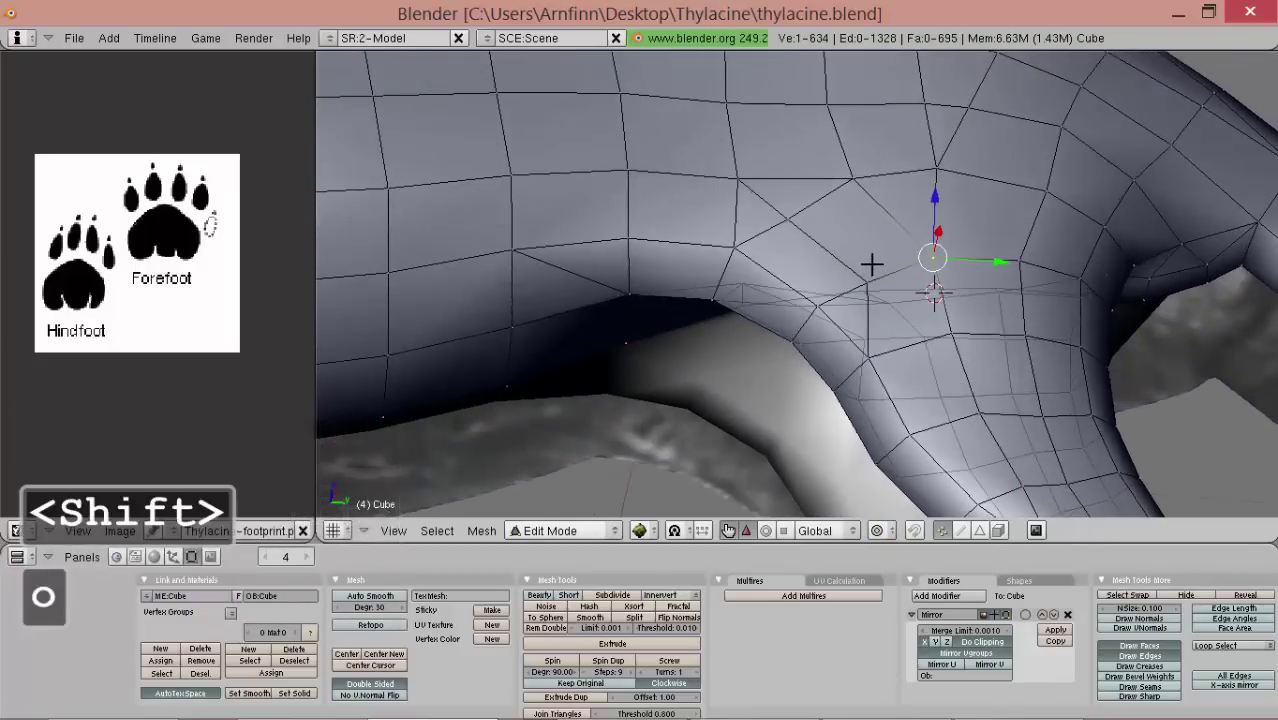
right_click(790, 219, "shift")
right_click(862, 174, "shift")
key("ctrl+t")
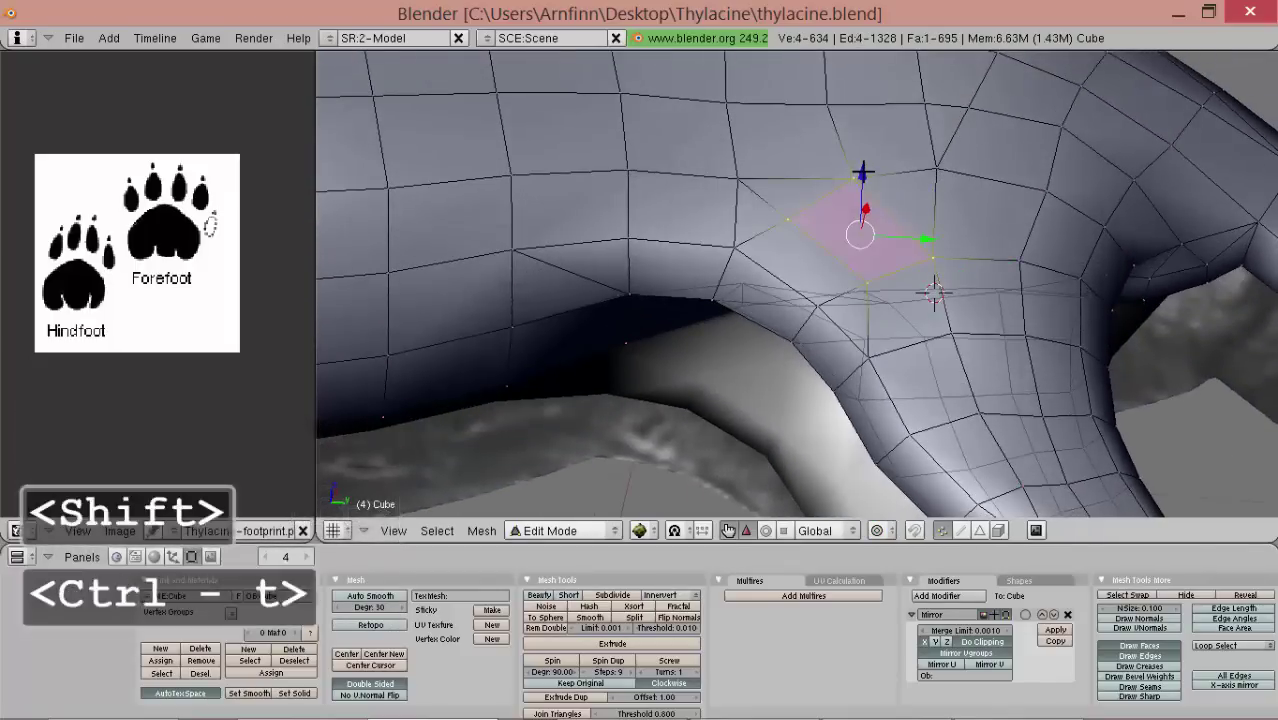
key("shift+f")
- Reposition the vertices of the re-meshed area between thigh and flank and check the shading in Object Mode
middle_click_drag(810, 217, 838, 325)
right_click(840, 326)
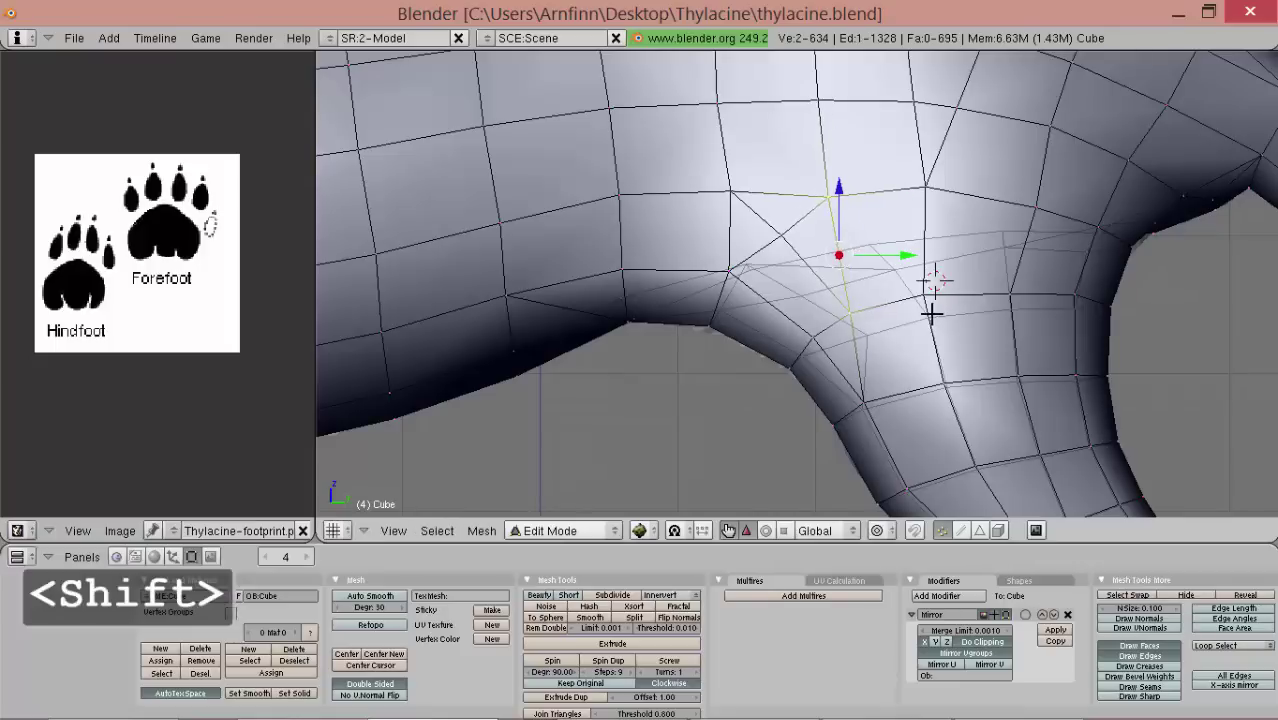
key("g")
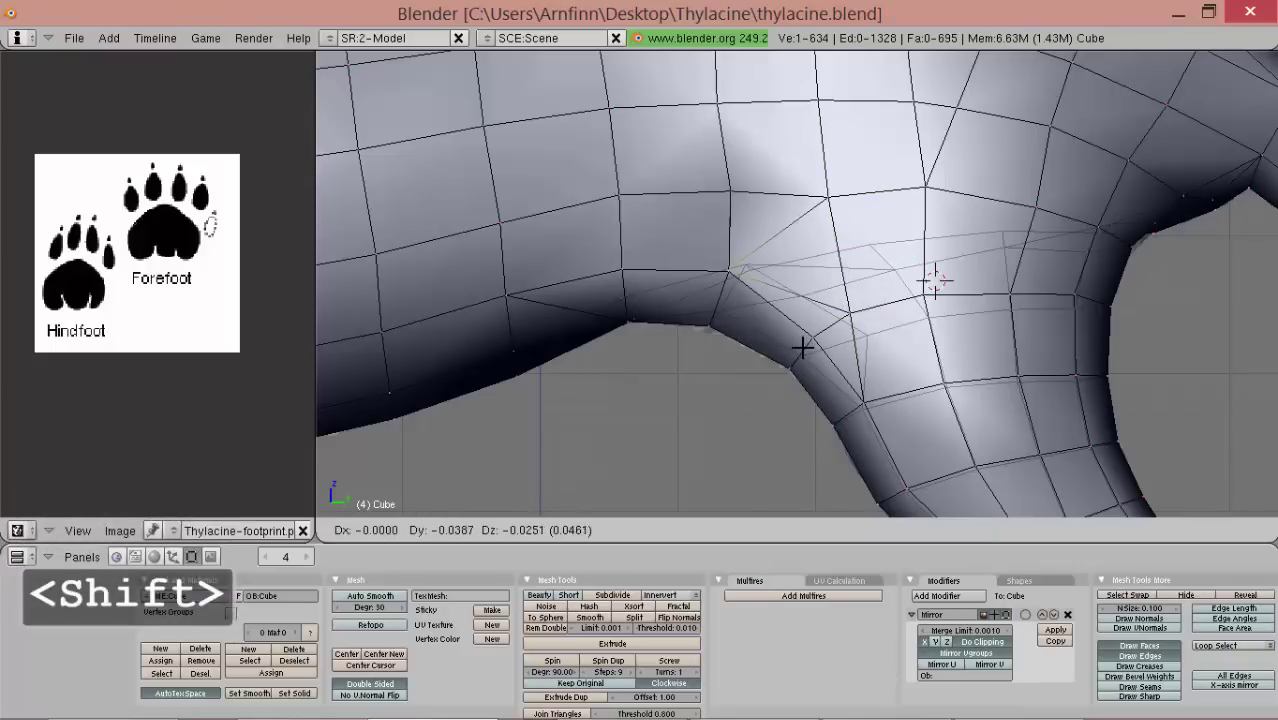
right_click(878, 271)
scroll(839, 262, "down", 2)
middle_click_drag(774, 266, 876, 304)
scroll(818, 356, "up", 1)
left_click_drag(877, 299, 881, 300)
middle_click_drag(860, 288, 871, 353)
right_click(793, 273)
key("Tab")
scroll(842, 334, "down", 3)
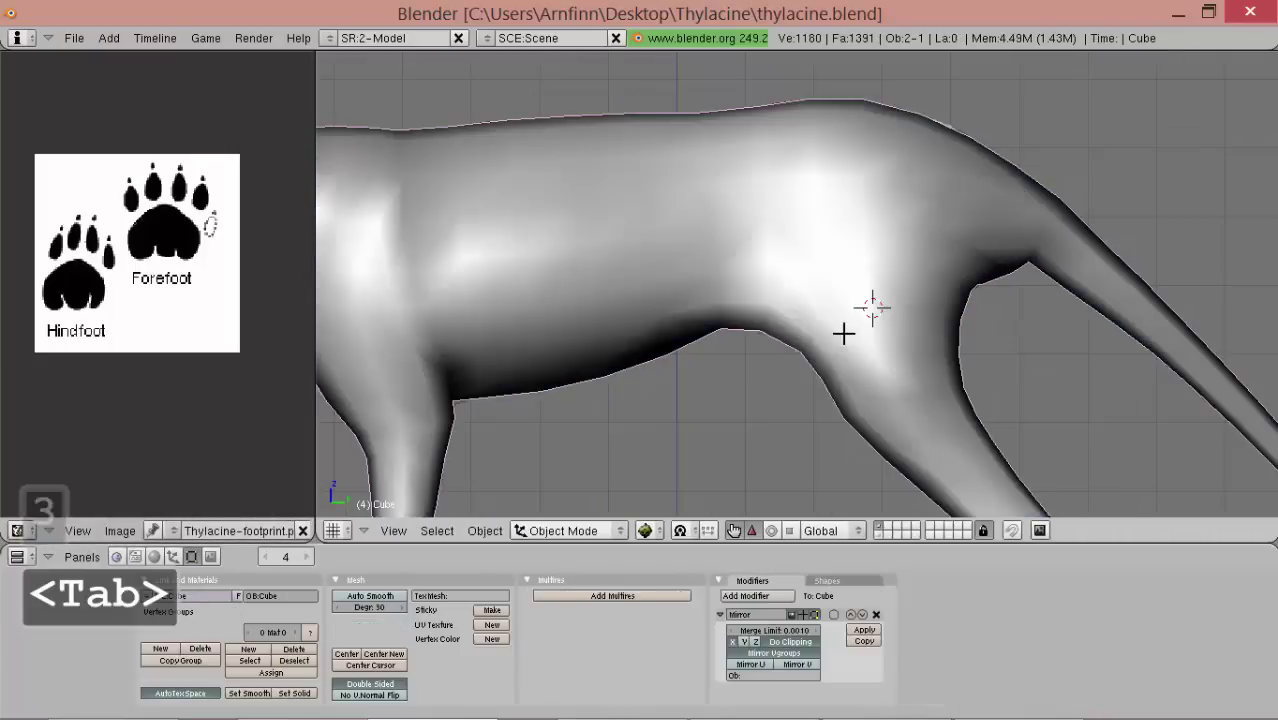
- Adjust the side profile of the hip and hind leg by moving vertices along X, including one by about 0.0037
key("Tab")
scroll(842, 334, "down", 4)
middle_click_drag(556, 345, 883, 299)
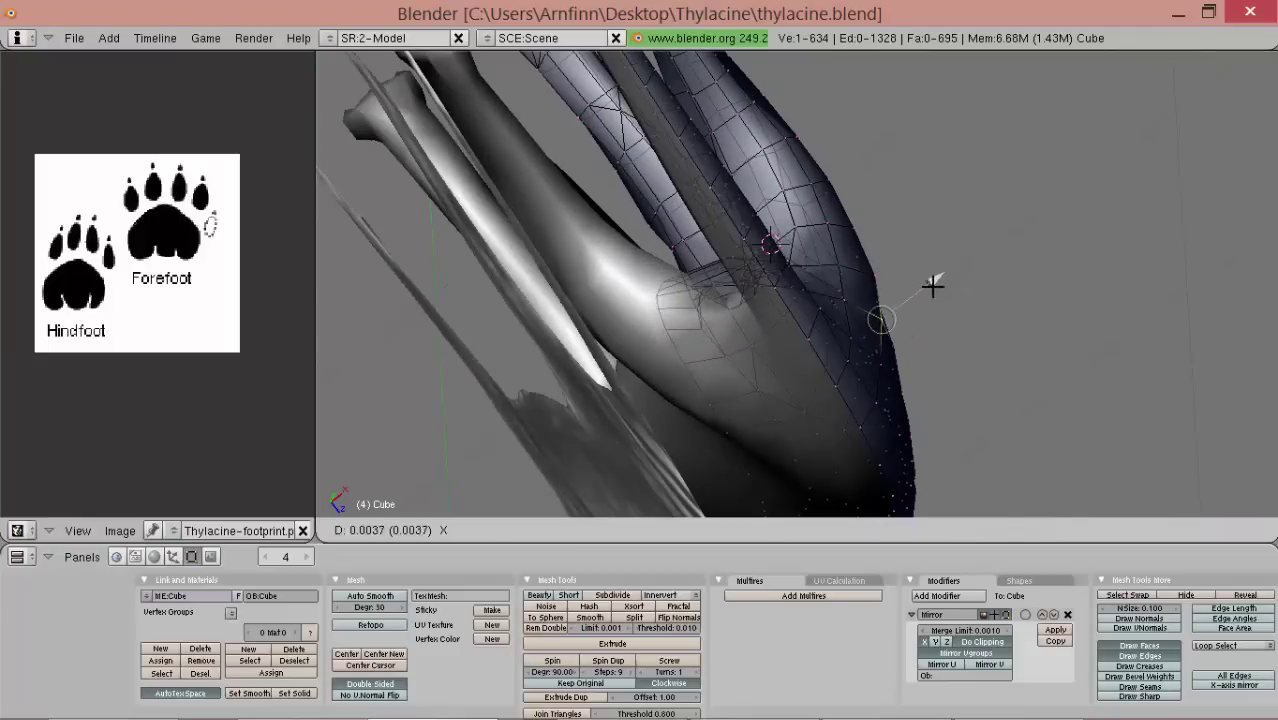
left_click_drag(933, 286, 934, 285)
middle_click_drag(890, 270, 680, 318)
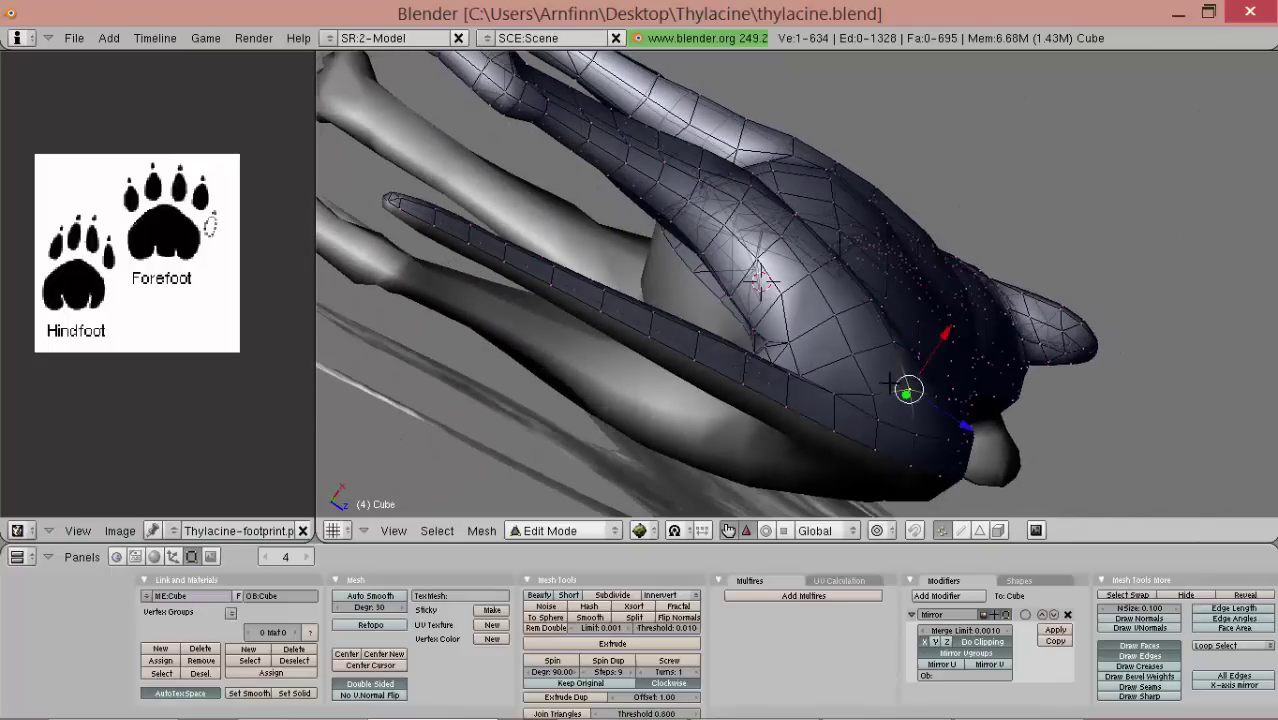
middle_click_drag(866, 395, 780, 330)
middle_click_drag(785, 283, 731, 136)
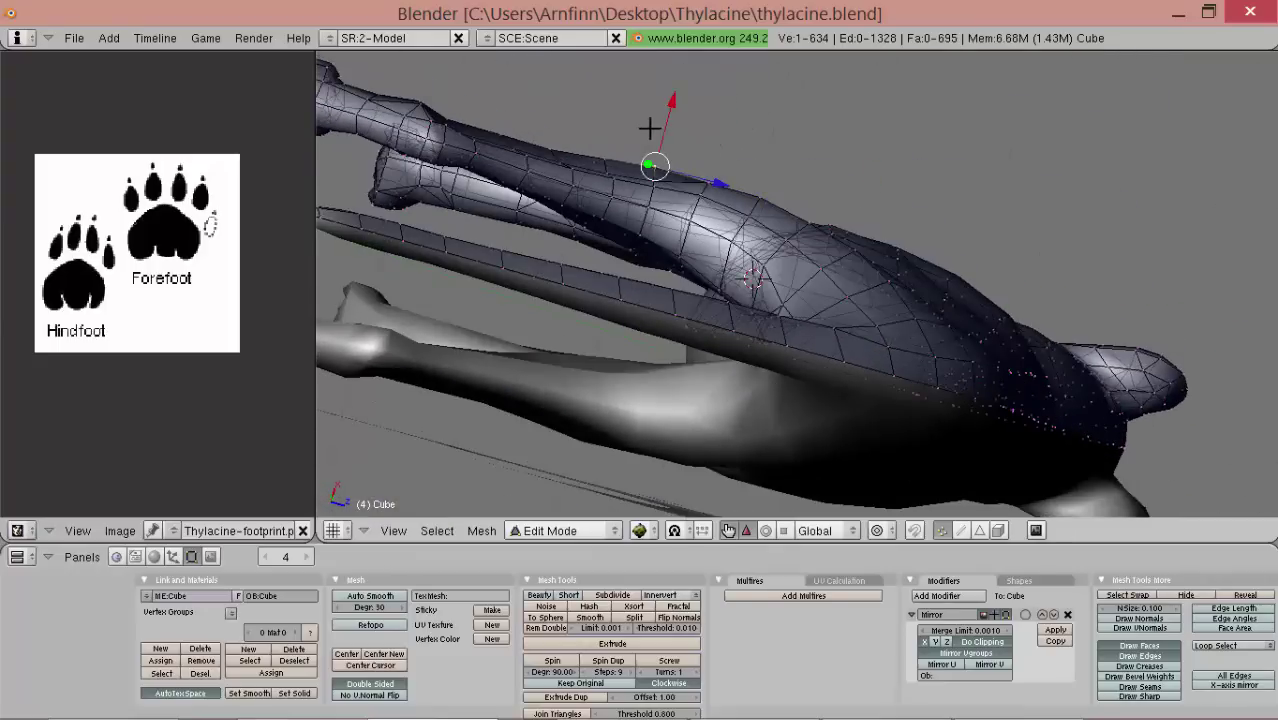
middle_click_drag(856, 202, 860, 260)
- Examine the whole body in Object Mode from several angles and in side view, then return to Edit Mode
key("Tab")
key("Tab")
key("Tab")
middle_click_drag(1135, 424, 695, 272)
key("KP_3")
left_click_drag(676, 294, 755, 277, "ctrl+alt")
left_click_drag(755, 277, 811, 327, "ctrl+alt")
key("Tab")
- Select all vertices of the mesh for a cut on the back of the lower foreleg
scroll(702, 301, "up", 2)
left_click_drag(723, 409, 783, 269, "alt+shift")
scroll(750, 317, "up", 2)
middle_click_drag(784, 269, 632, 266)
left_click_drag(633, 267, 722, 171, "alt")
left_click_drag(765, 349, 786, 277, "alt+shift")
scroll(786, 278, "down", 2)
middle_click_drag(762, 314, 674, 213)
key("a")
key("a")
- Try a knife cut through the edges at the back of the lower foreleg and undo it
left_click(788, 232)
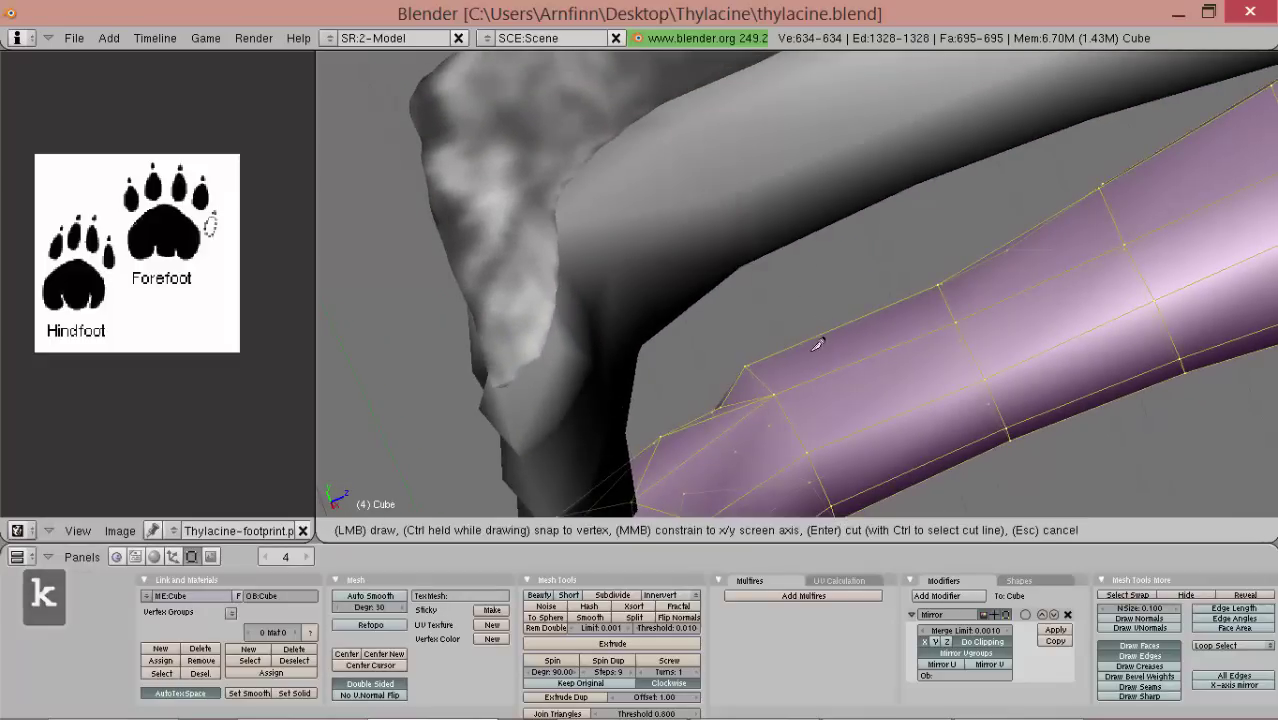
key("Return")
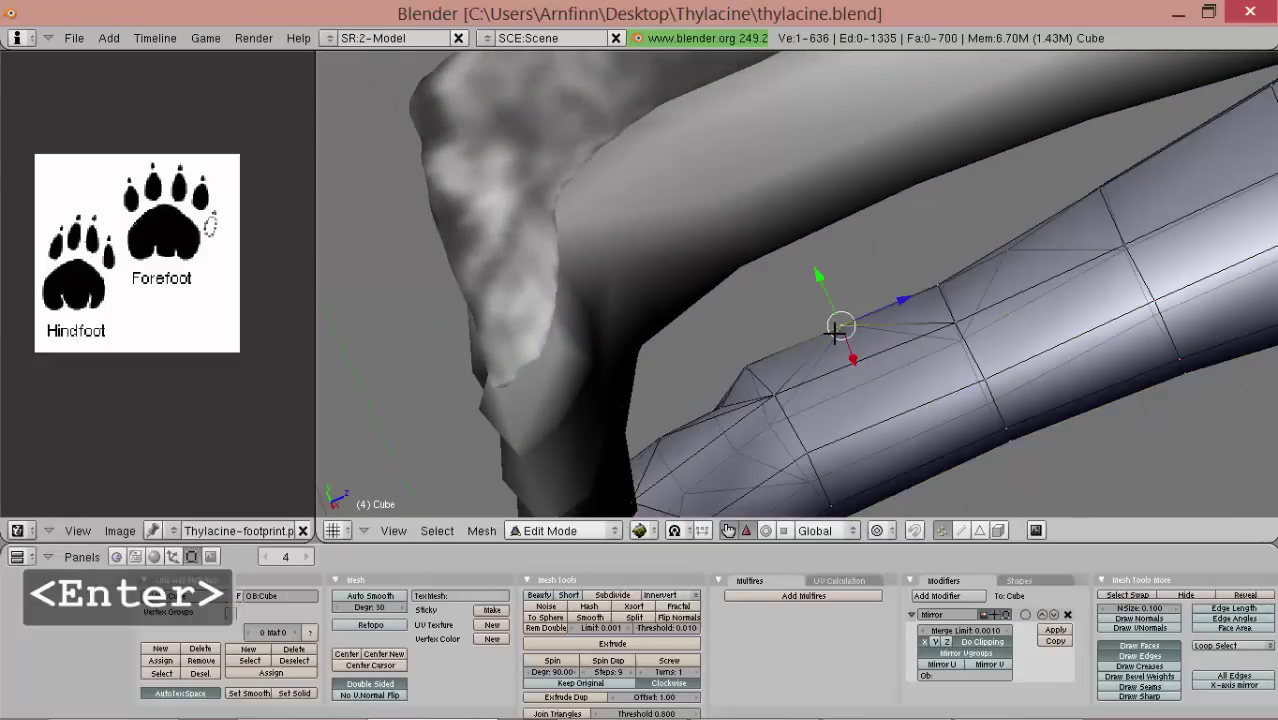
key("ctrl+z")
key("ctrl+z")
- Cut the edges at the back of the lower foreleg just above the wrist with Knife (Exact)
key("k")
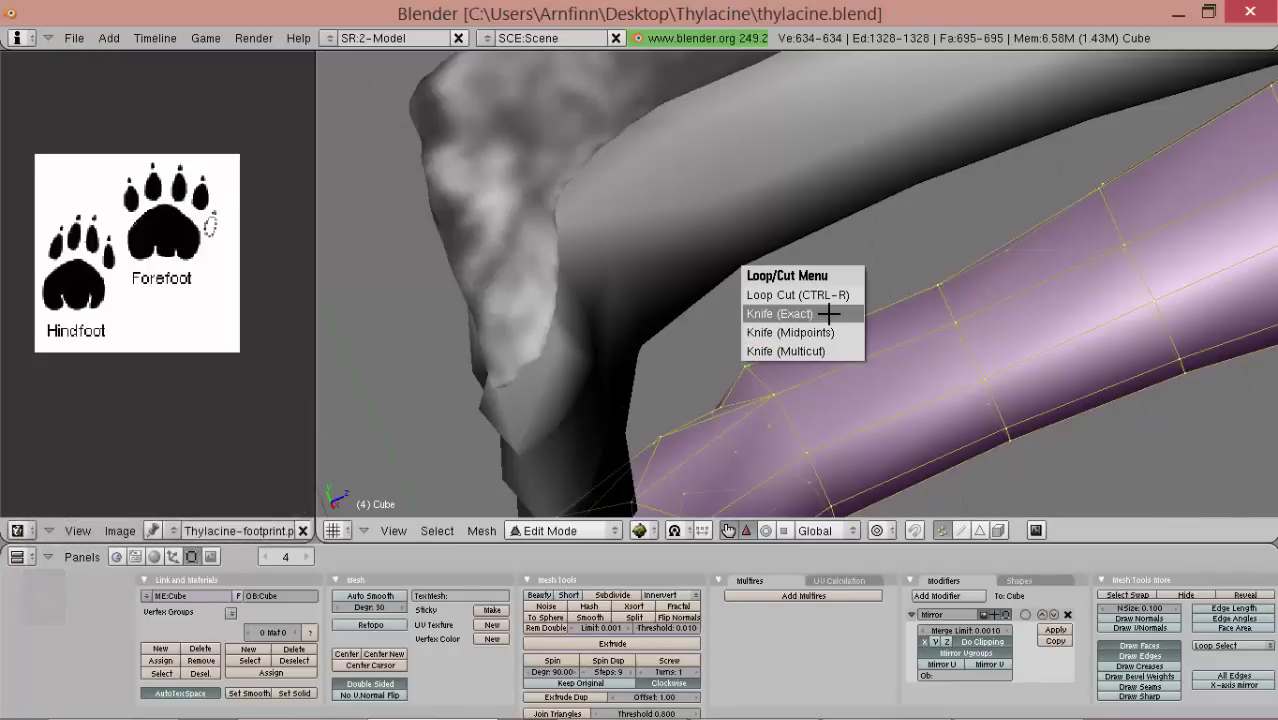
left_click(828, 314)
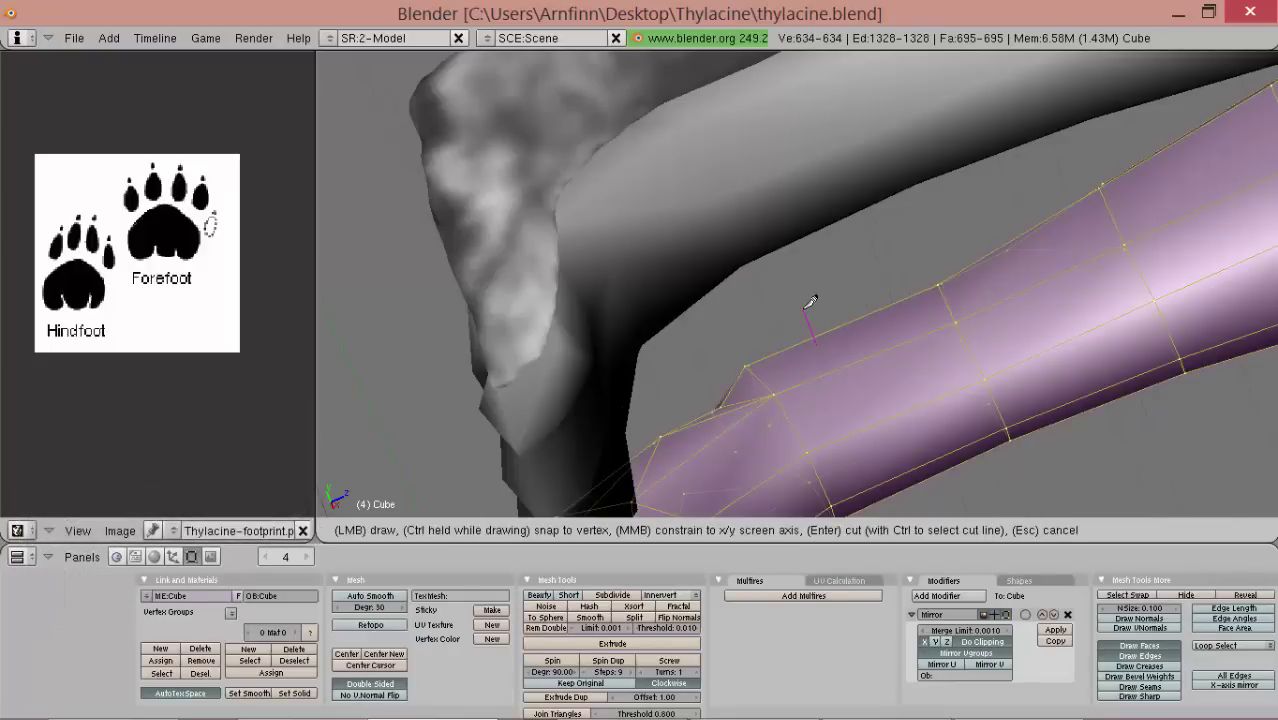
key("Return")
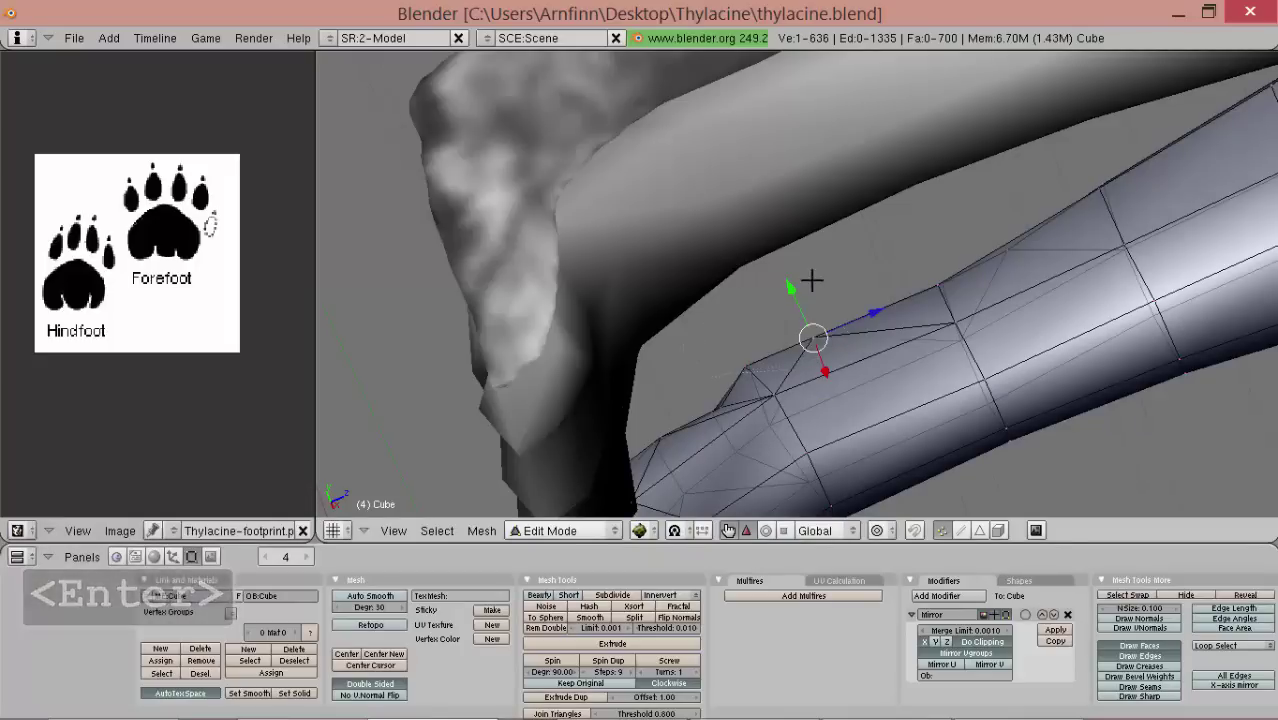
- Try extruding the faces just below the knife cut on the back of the foreleg and undo the extrusion
left_click_drag(813, 279, 850, 360, "ctrl")
middle_click_drag(850, 360, 806, 348)
key("e")
left_click(790, 386)
key("KP_3")
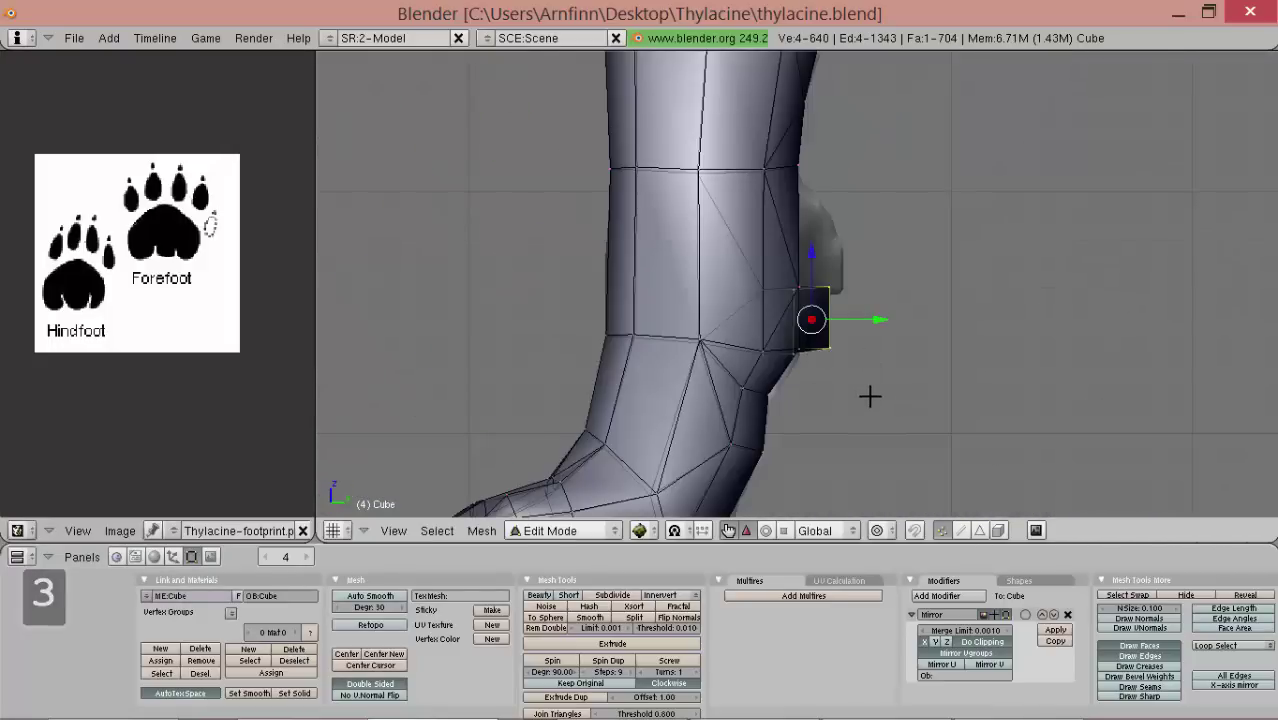
key("ctrl+z")
- Try extruding the faces above the knife cut backward and lowering them by about 0.0132
mouse_move(873, 308)
middle_mouse_down()
mouse_move(756, 294)
mouse_move(850, 314)
middle_mouse_up()
left_click_drag(735, 128, 812, 272, "ctrl")
middle_click_drag(812, 272, 799, 306)
key("e")
left_click(799, 306)
left_click(843, 342)
key("g")
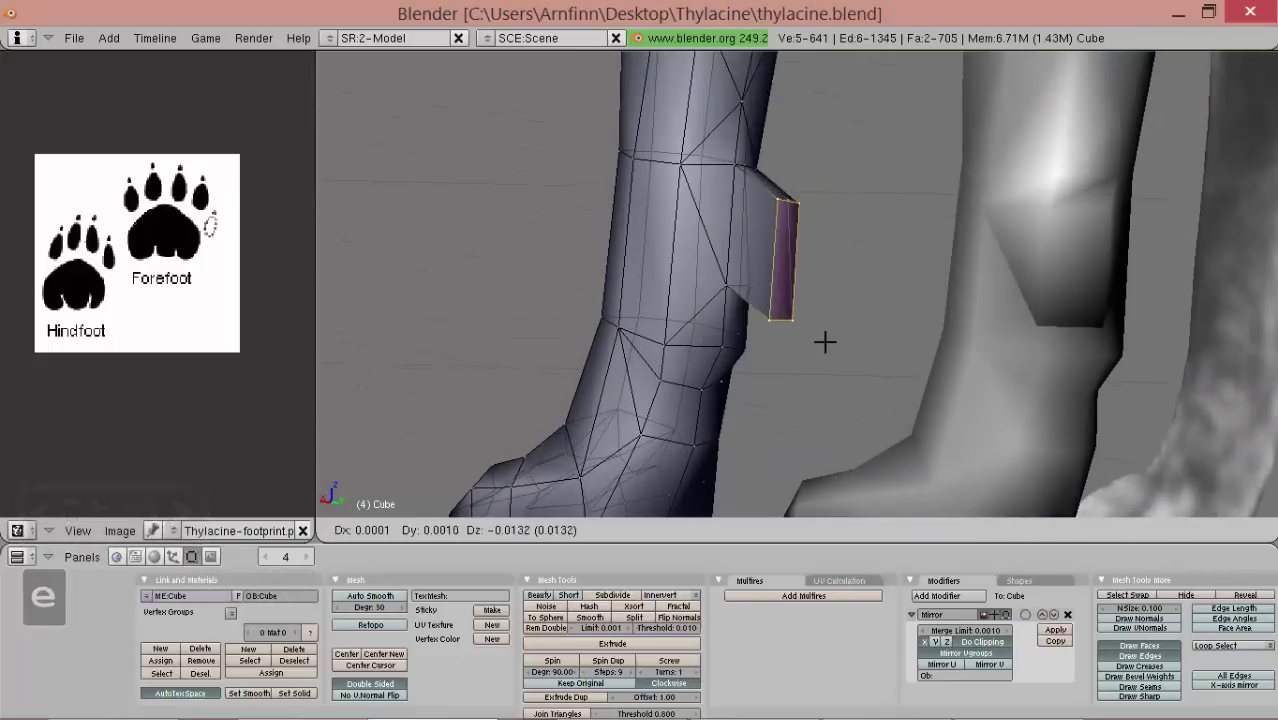
- Scale down the extruded faces in side view and try extruding a second segment from them
key("KP_1")
key("KP_3")
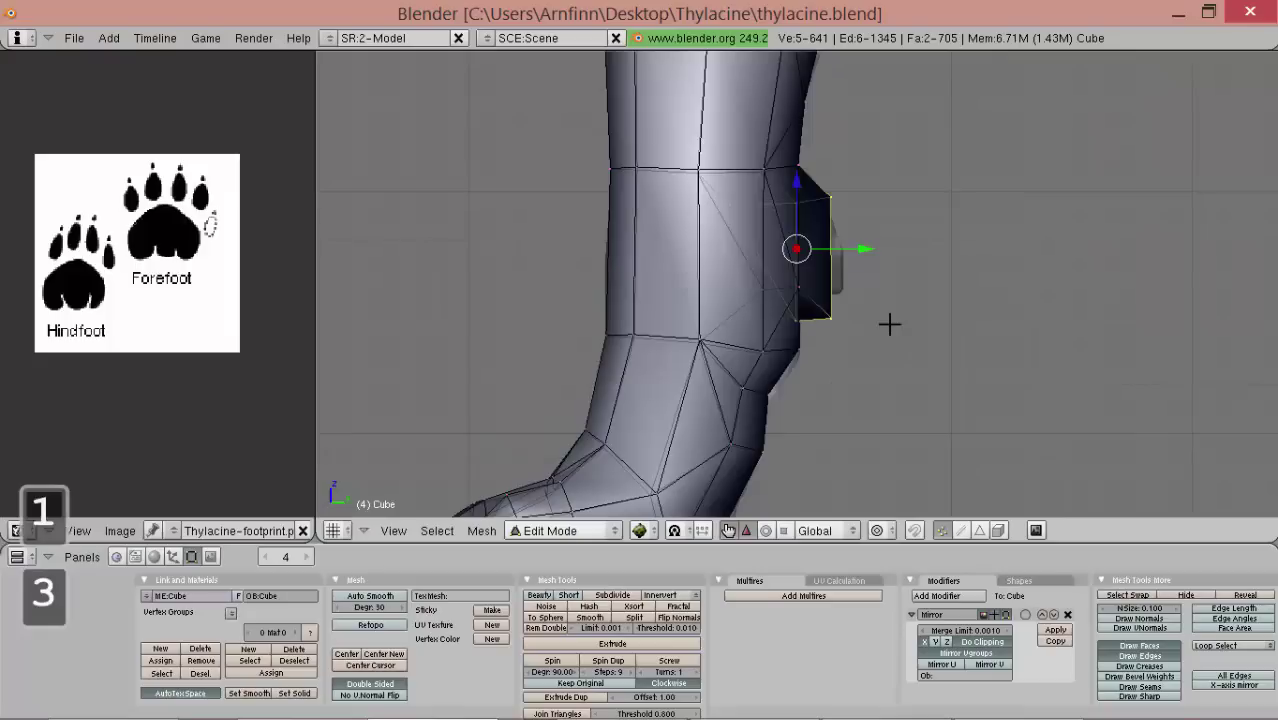
key("s")
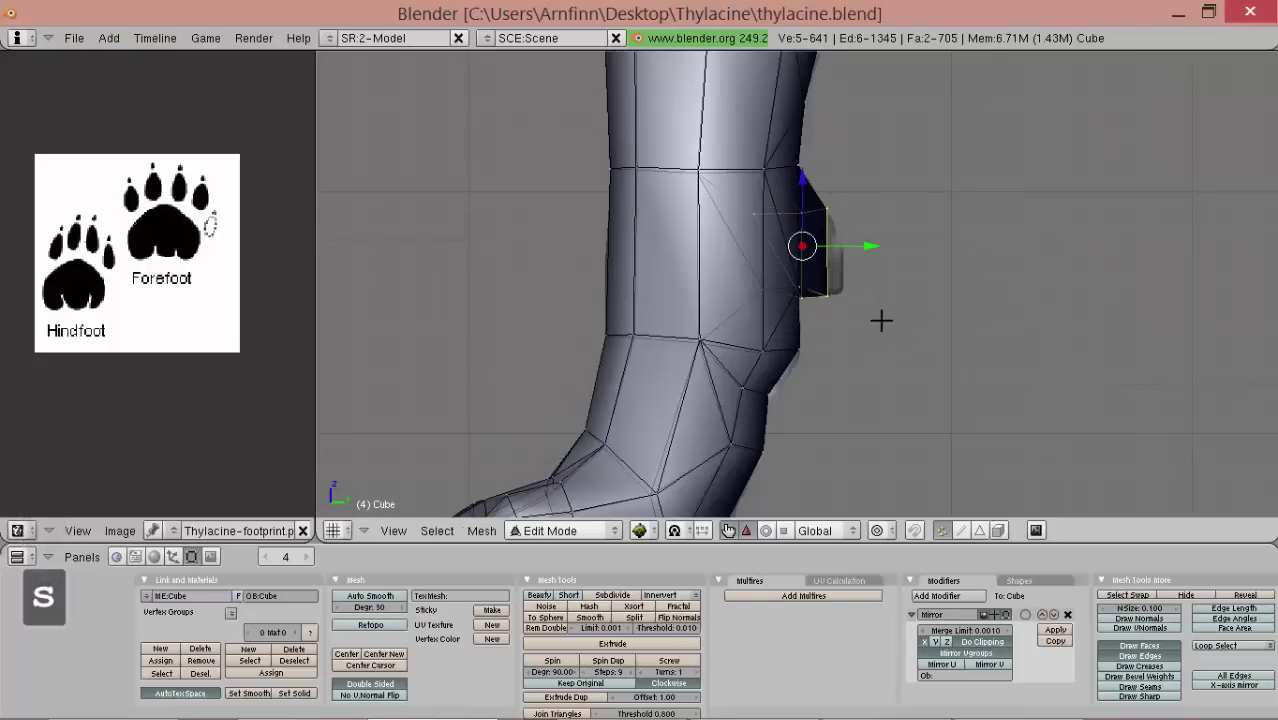
mouse_move(877, 318)
middle_mouse_down()
mouse_move(679, 323)
mouse_move(887, 337)
middle_mouse_up()
key("e")
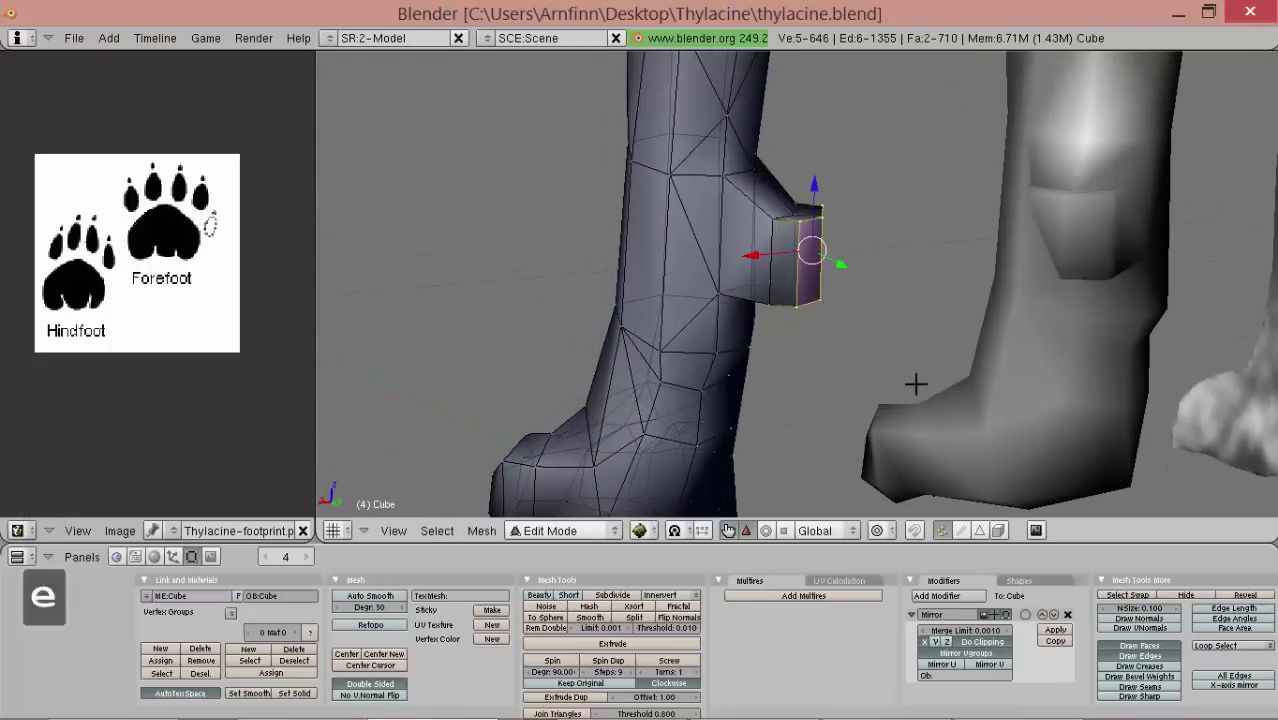
- Undo the trial extrusions on the back of the foreleg back to the knife cut
middle_click_drag(808, 426, 645, 331)
key("ctrl+z")
key("ctrl+z")
key("ctrl+z")
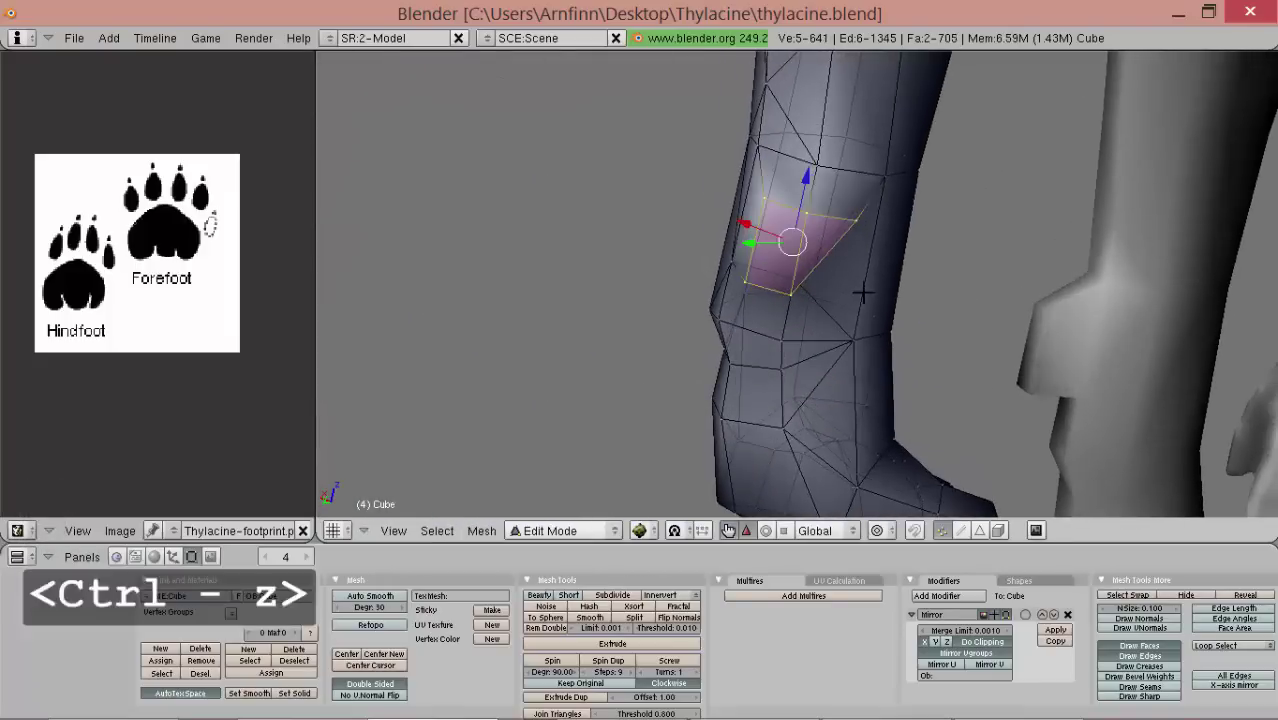
key("ctrl+z")
key("ctrl+z")
key("ctrl+z")
key("ctrl+z")
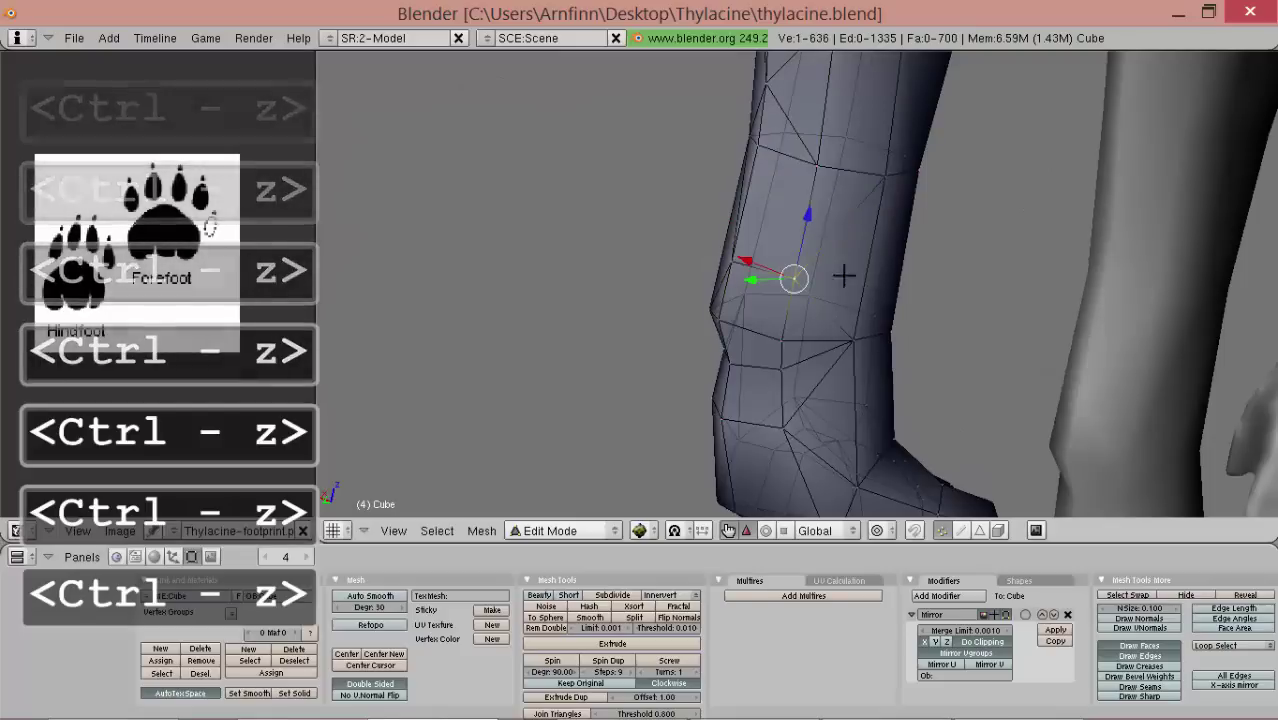
- Select the single quad above the cut, extrude it backward as a wrist pad, and scale and position its end
right_click(815, 168, "shift")
right_click(752, 148, "shift")
right_click(737, 264, "shift")
middle_click_drag(739, 265, 951, 240)
key("KP_3")
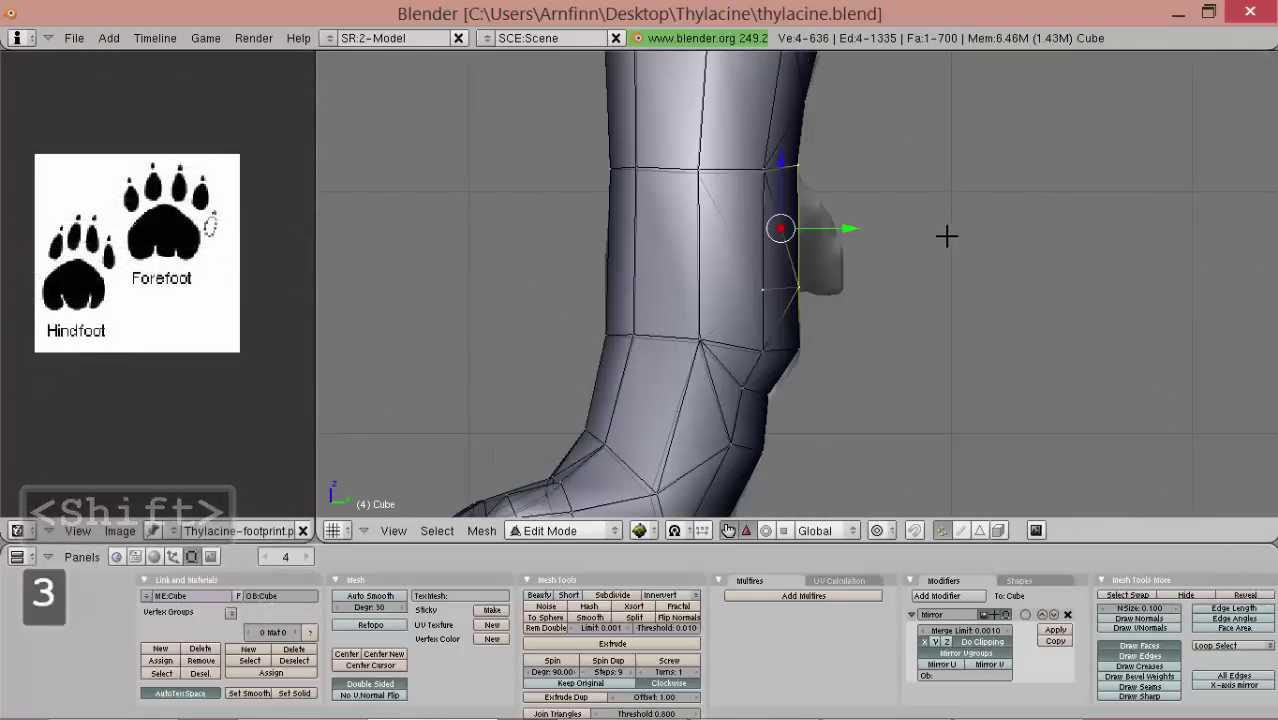
left_click(953, 236)
left_click(998, 282)
key("s")
left_click(944, 285)
key("g")
- Extrude the wrist pad's end face once more and scale its vertices to 0 to form a tip
middle_click_drag(858, 330, 716, 347)
key("e")
left_click(860, 352)
left_click(870, 379)
key("s")
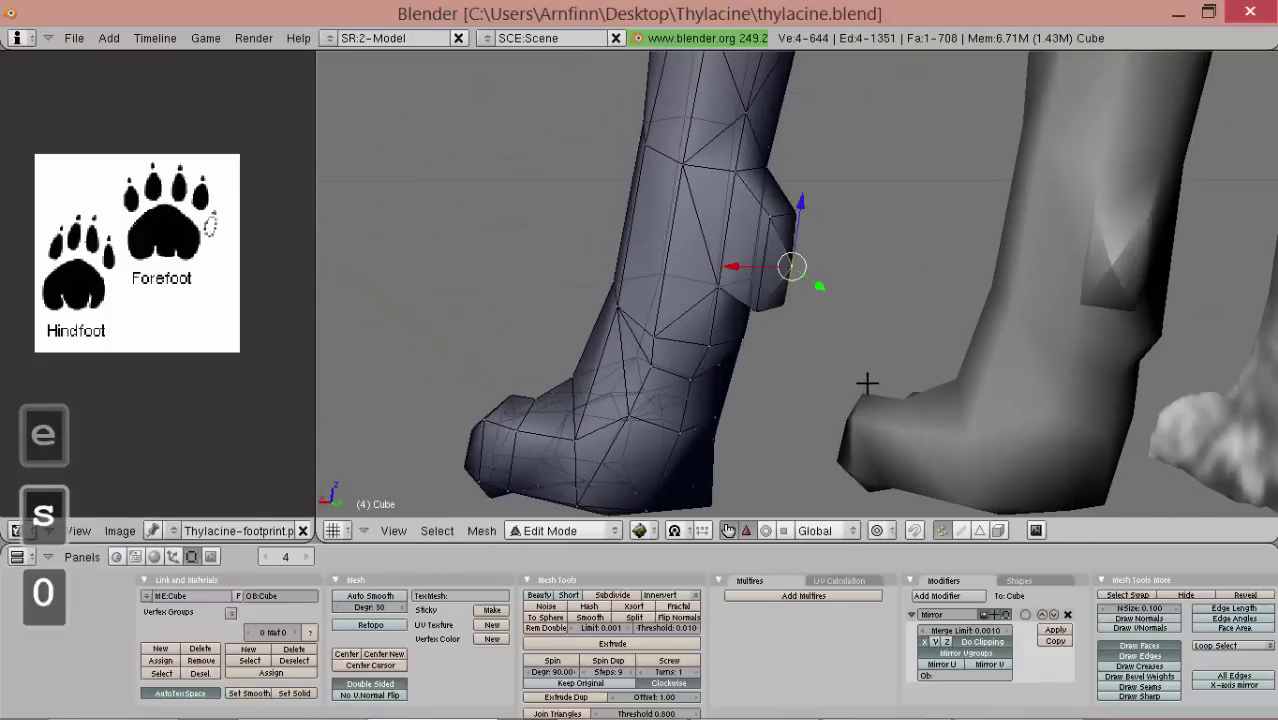
left_click_drag(867, 383, 858, 407)
- Remove doubles across the whole mesh with a limit of 0.001 and select the wrist pad's tip vertex
middle_click_drag(778, 282, 845, 254)
key("a")
key("a")
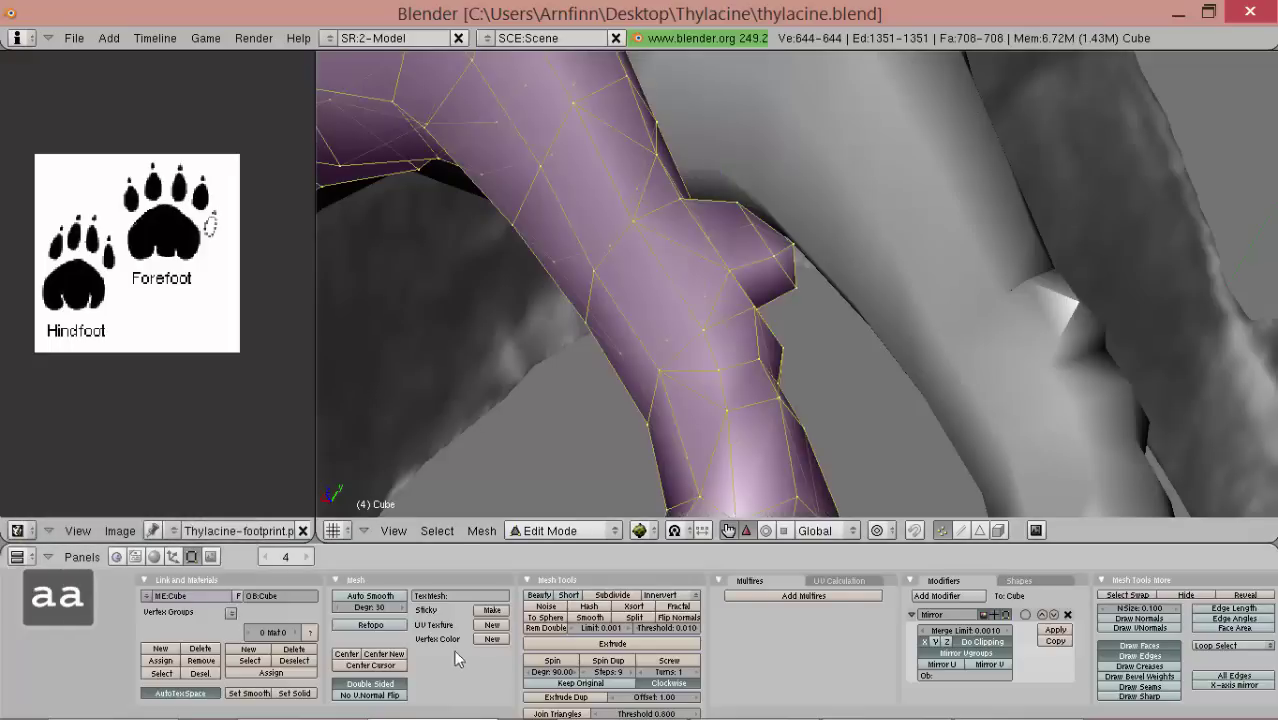
left_click(555, 628)
middle_click_drag(733, 414, 765, 300)
right_click(770, 292)
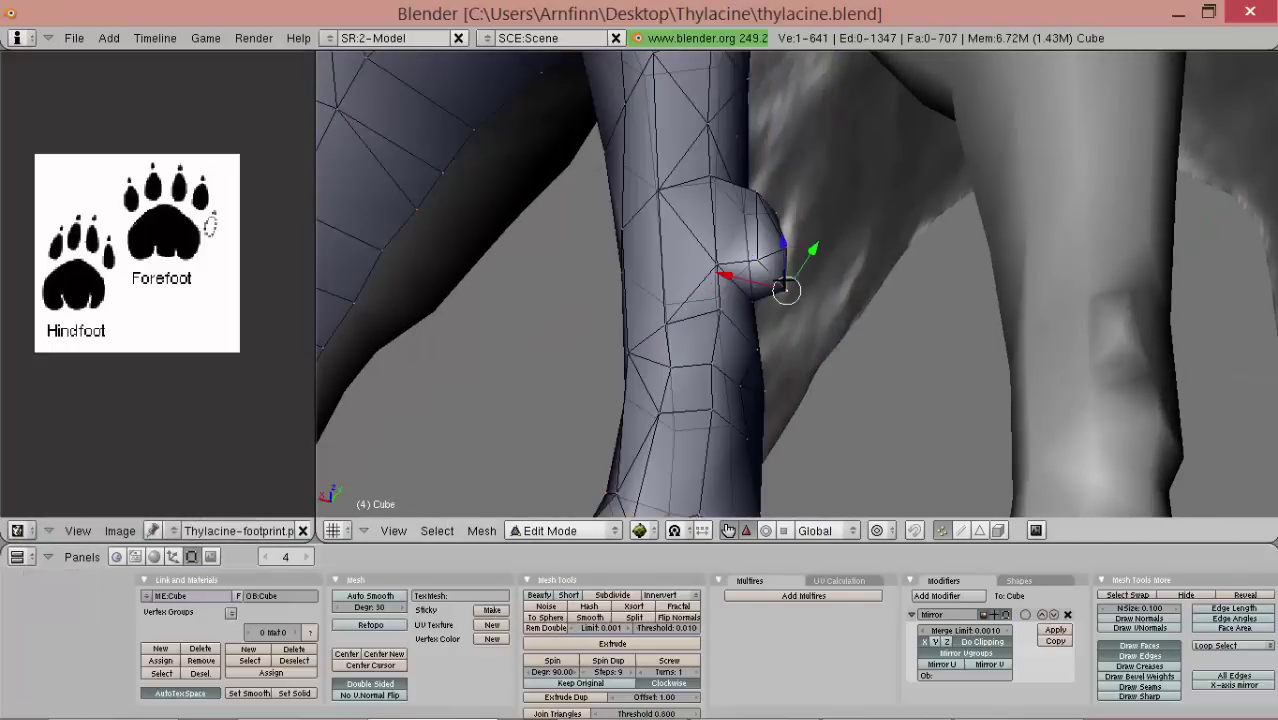
- Subdivide the edge at the wrist pad's tip and move the selected lower vertices slightly upward in side view
key("shift+w")
left_click(763, 257)
right_click(790, 285, "shift")
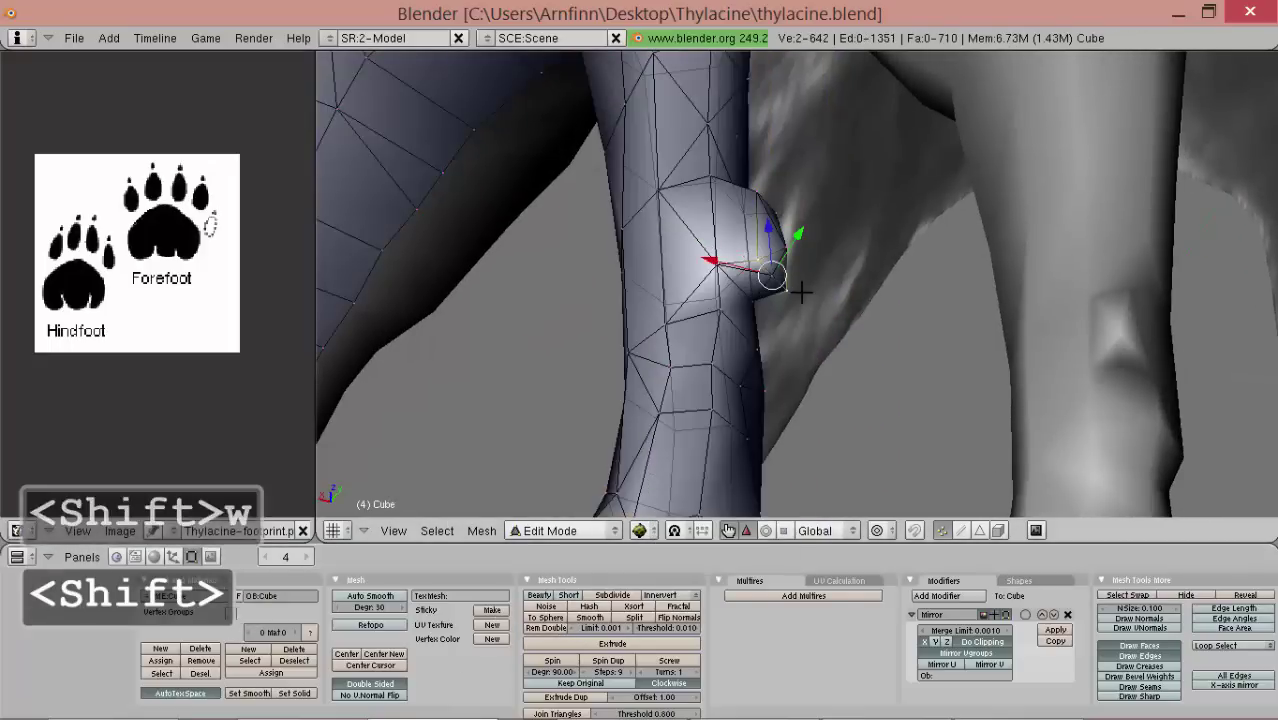
key("KP_3")
key("g")
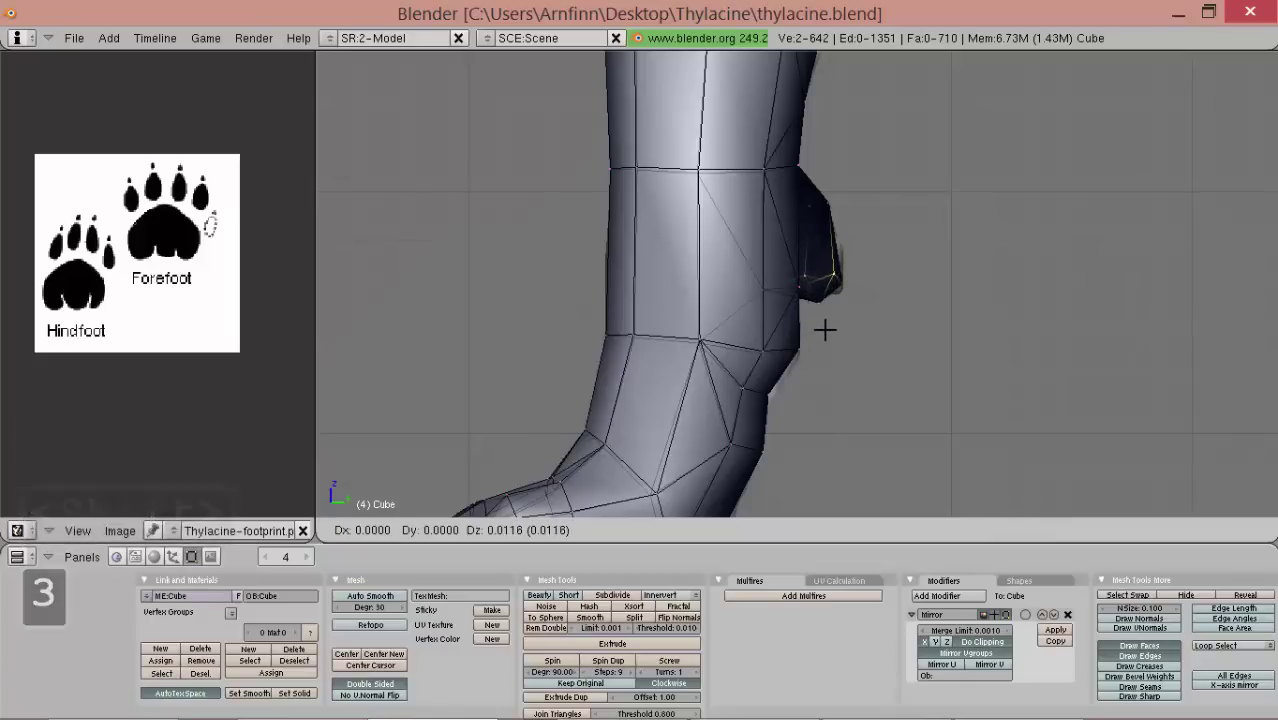
left_click(825, 330)
- Lasso-select the six end vertices of the wrist pad and smooth them
middle_click_drag(825, 330, 799, 282)
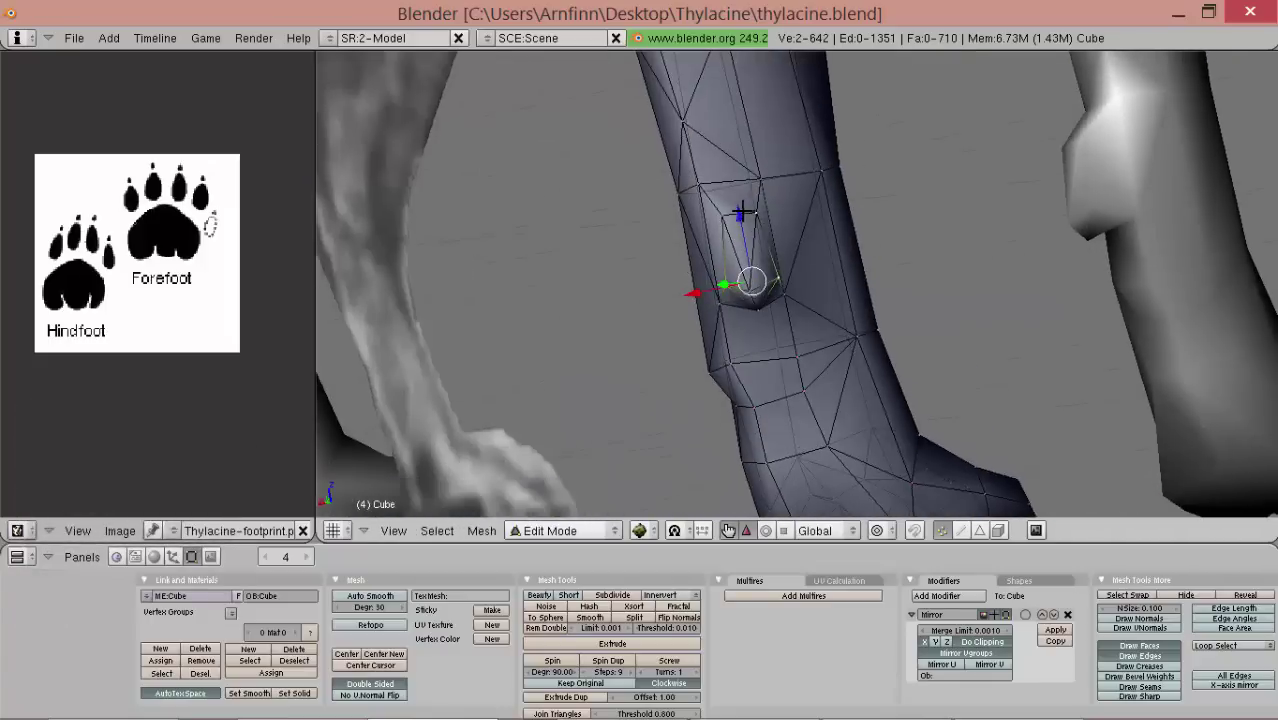
mouse_move(807, 221)
middle_mouse_down()
mouse_move(765, 320)
mouse_move(801, 287)
mouse_move(716, 297)
mouse_move(766, 372)
mouse_move(793, 306)
mouse_move(873, 336)
mouse_move(850, 262)
mouse_move(807, 213)
middle_mouse_up()
scroll(716, 297, "up", 3)
right_click(682, 292)
scroll(766, 354, "down", 3)
key("Tab")
key("Tab")
left_click_drag(836, 396, 867, 237, "ctrl")
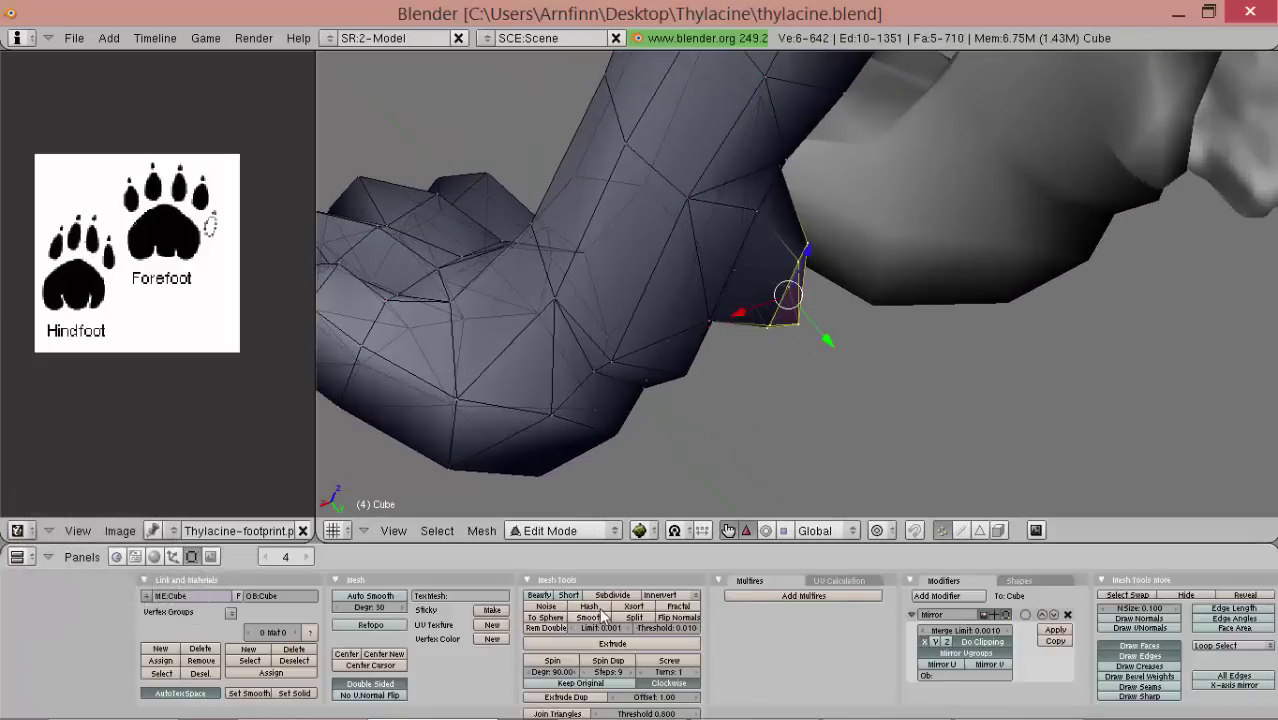
- Move the smoothed end of the wrist pad into place on the back of the foreleg
middle_click_drag(780, 330, 841, 378)
key("Tab")
key("Tab")
key("g")
left_click(922, 359)
- Examine the wrist pad's shape from front, side and angled views, with and without the mesh wireframe
key("Tab")
key("KP_1")
key("KP_3")
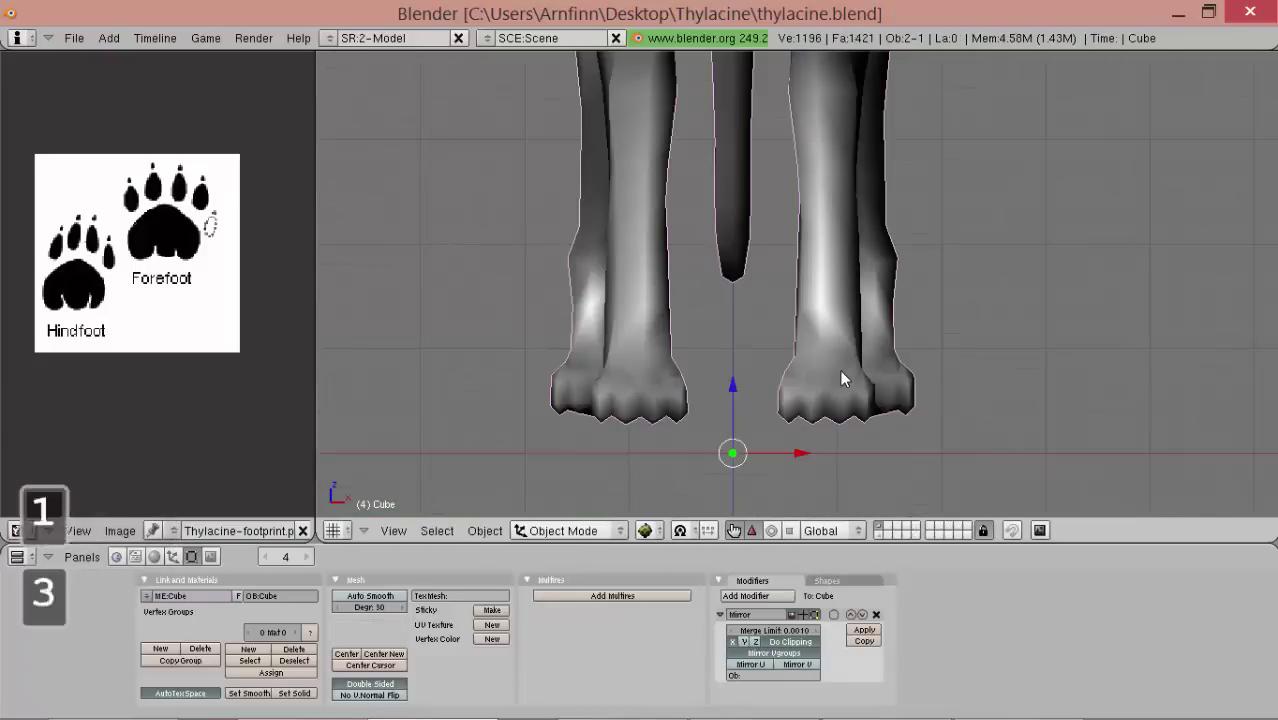
key("Tab")
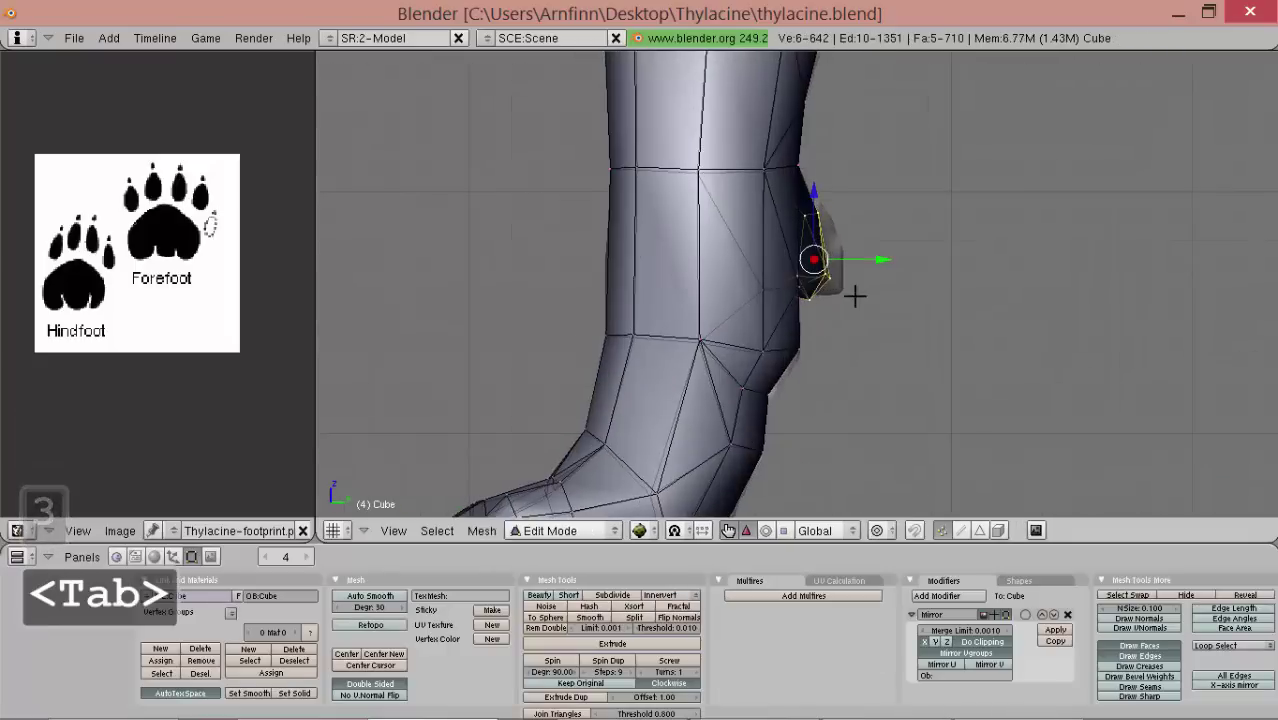
key("Tab")
mouse_move(867, 257)
middle_mouse_down()
mouse_move(725, 433)
mouse_move(852, 399)
mouse_move(868, 361)
mouse_move(671, 298)
mouse_move(897, 276)
mouse_move(513, 277)
mouse_move(645, 334)
mouse_move(930, 331)
mouse_move(860, 320)
mouse_move(900, 306)
mouse_move(904, 285)
mouse_move(852, 302)
middle_mouse_up()
key("Tab")
key("Tab")
key("Tab")
scroll(908, 285, "up", 4)
scroll(855, 303, "up", 2)
middle_click_drag(788, 404, 833, 355)
scroll(833, 354, "down", 3)
key("KP_3")
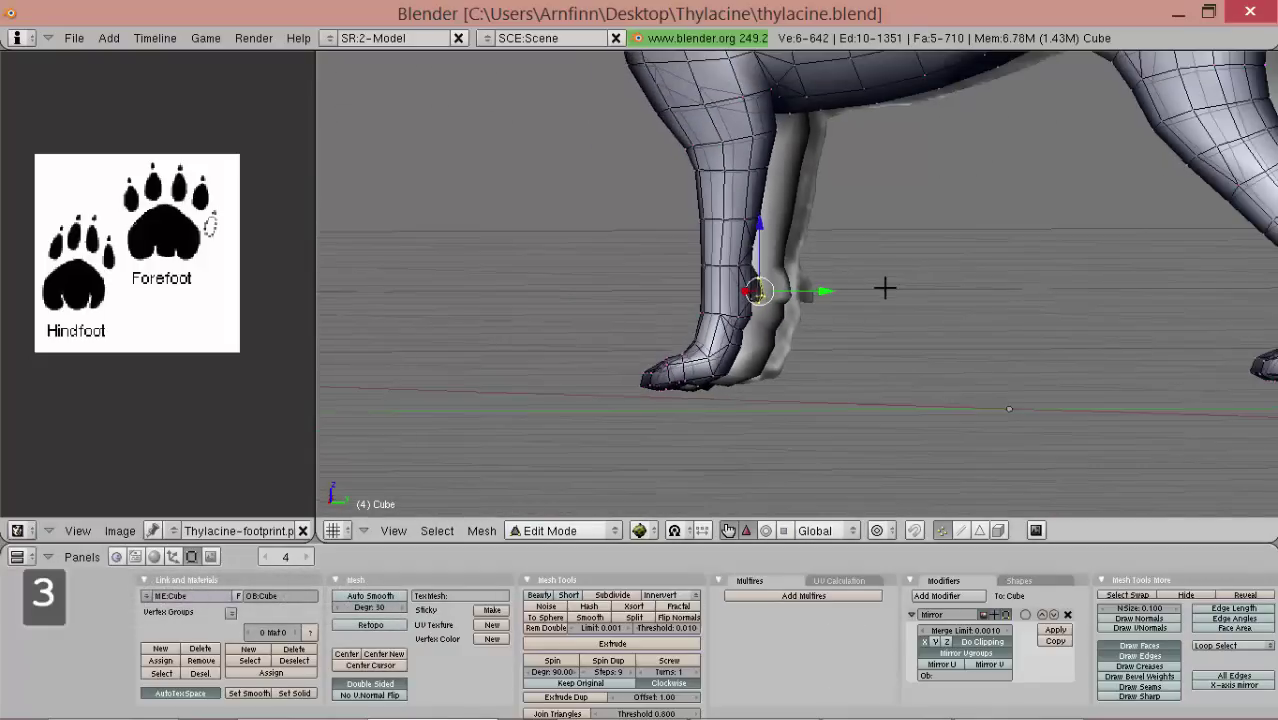
- Examine the whole model's silhouette and the foreleg's wrist pad in side view with nothing selected
key("Tab")
scroll(905, 290, "down", 1)
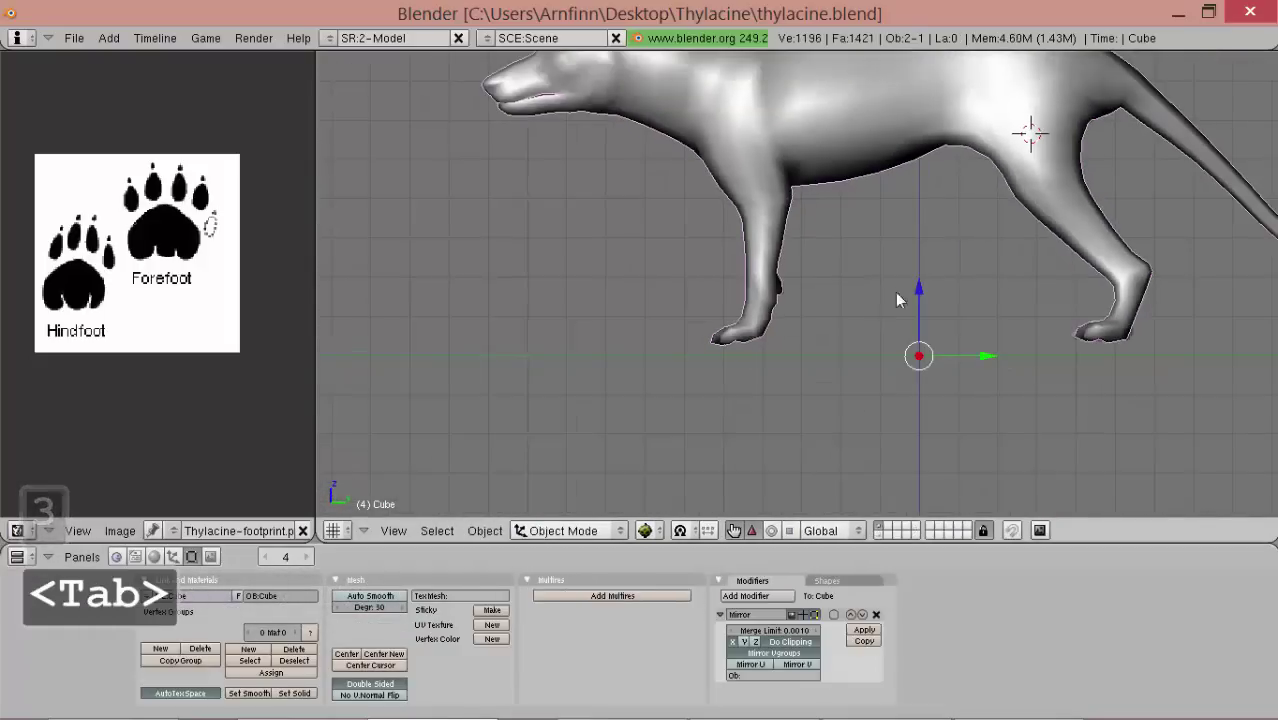
left_click_drag(905, 290, 831, 293, "alt+shift")
scroll(831, 300, "down", 1)
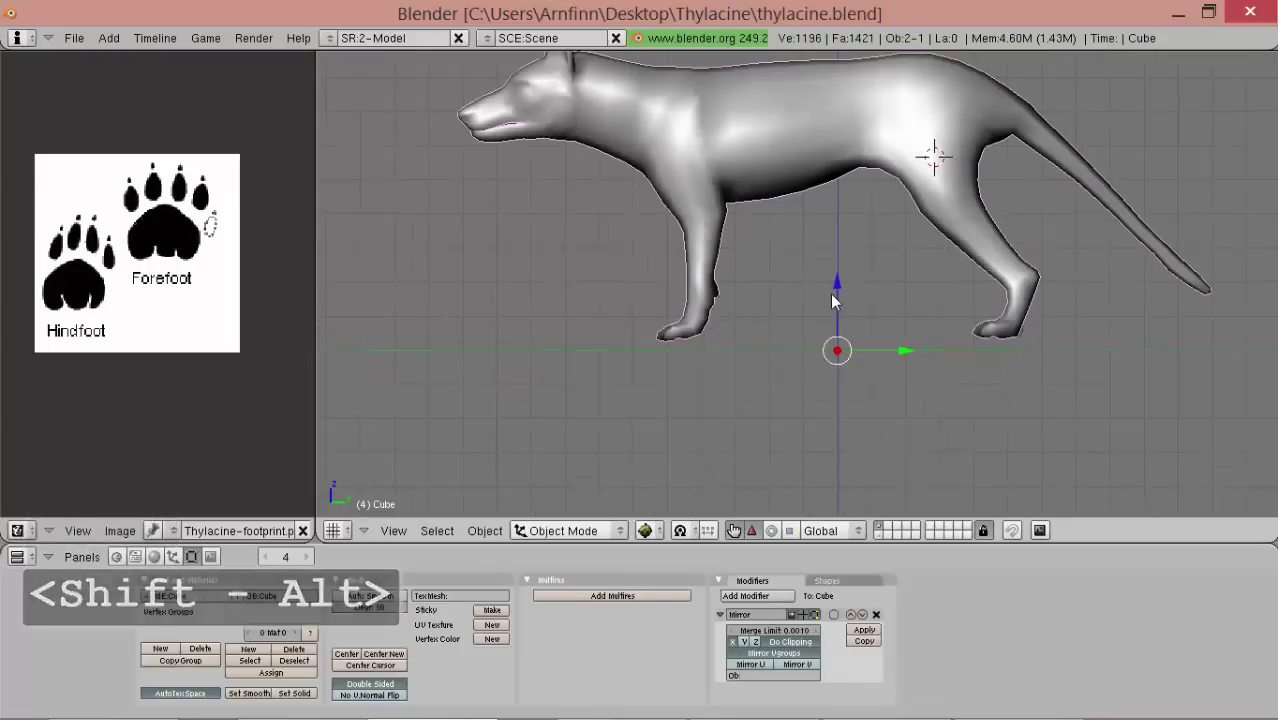
key("a")
key("a")
key("a")
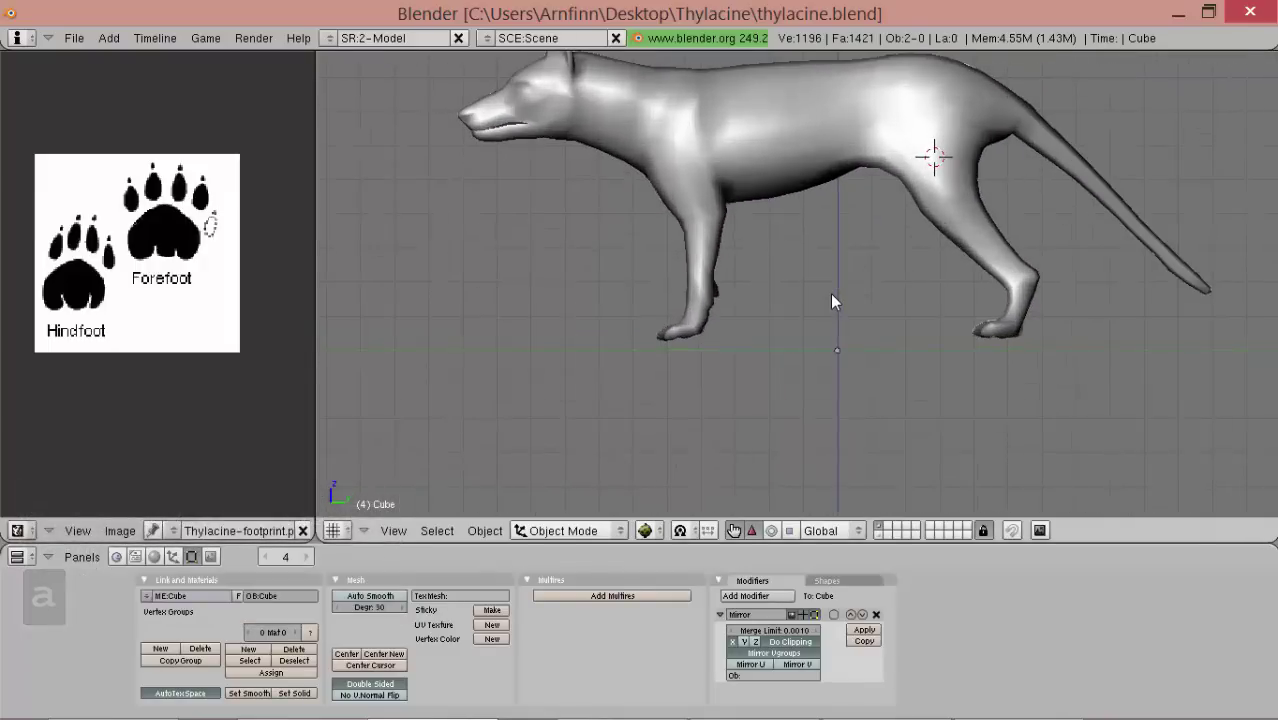
scroll(831, 295, "up", 3)
scroll(629, 295, "up", 1)
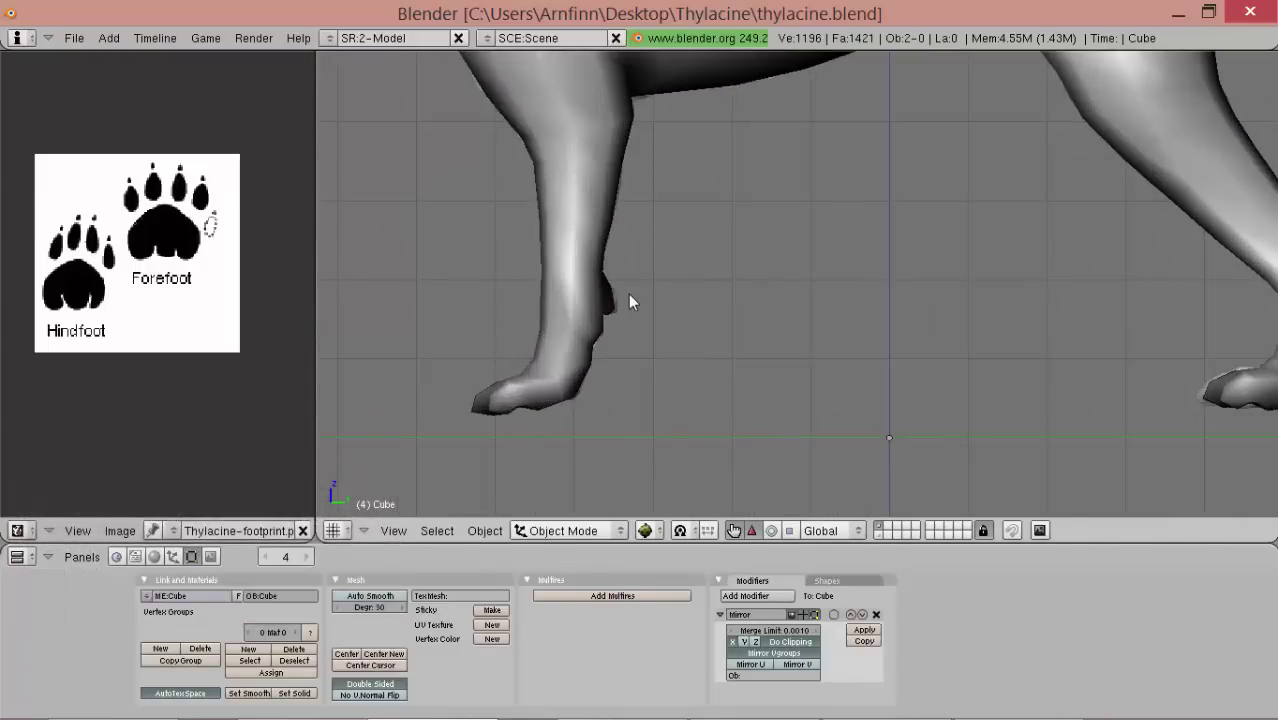
- Temporarily shift the model aside to examine the foreleg in the background reference, and cancel the move
right_click(552, 354)
key("g")
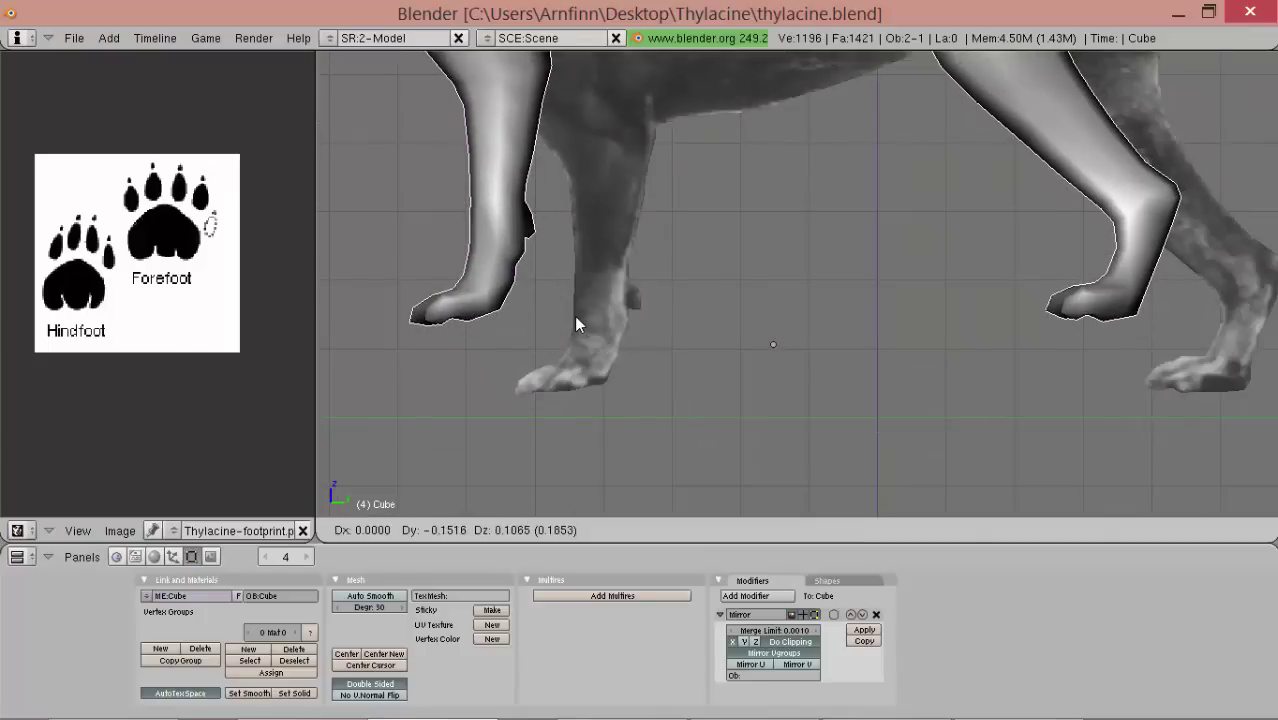
key("Escape")
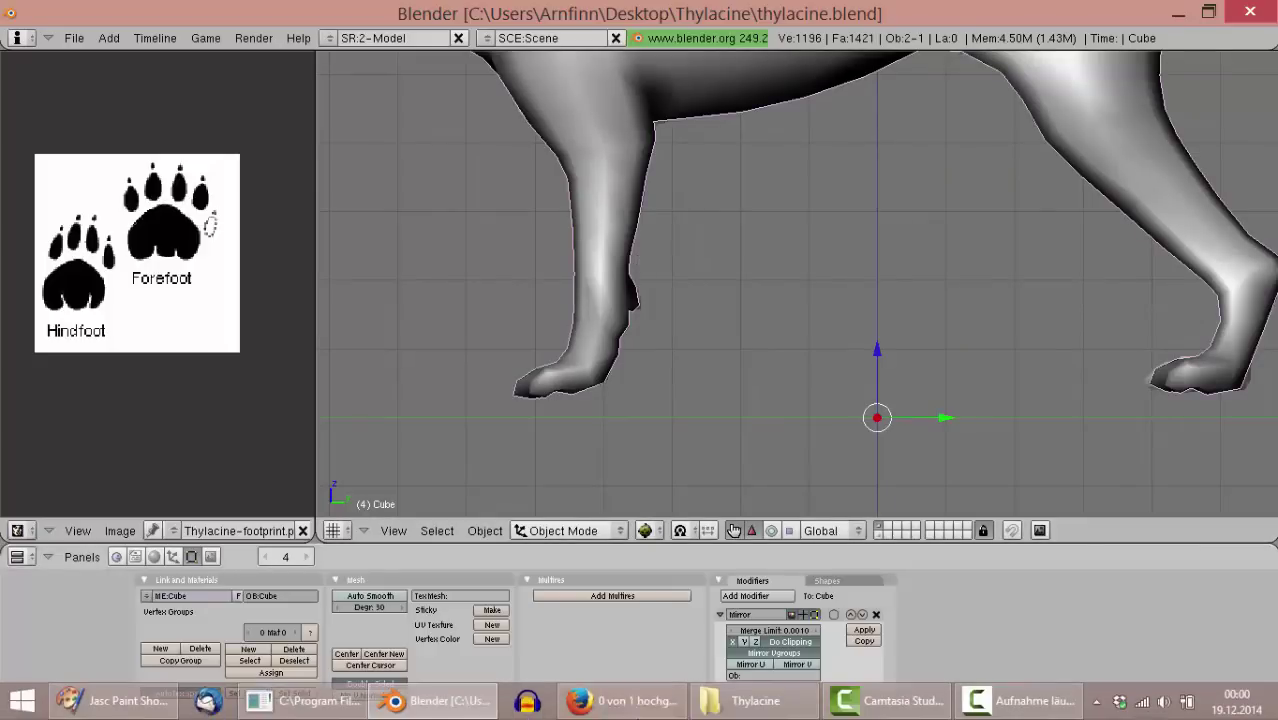
- Open Thylacine.jpg and ThylacinePhoto1.png from the Thylacine folder in Paint Shop Pro and examine the forelegs up close
left_click(745, 703)
double_click(722, 372)
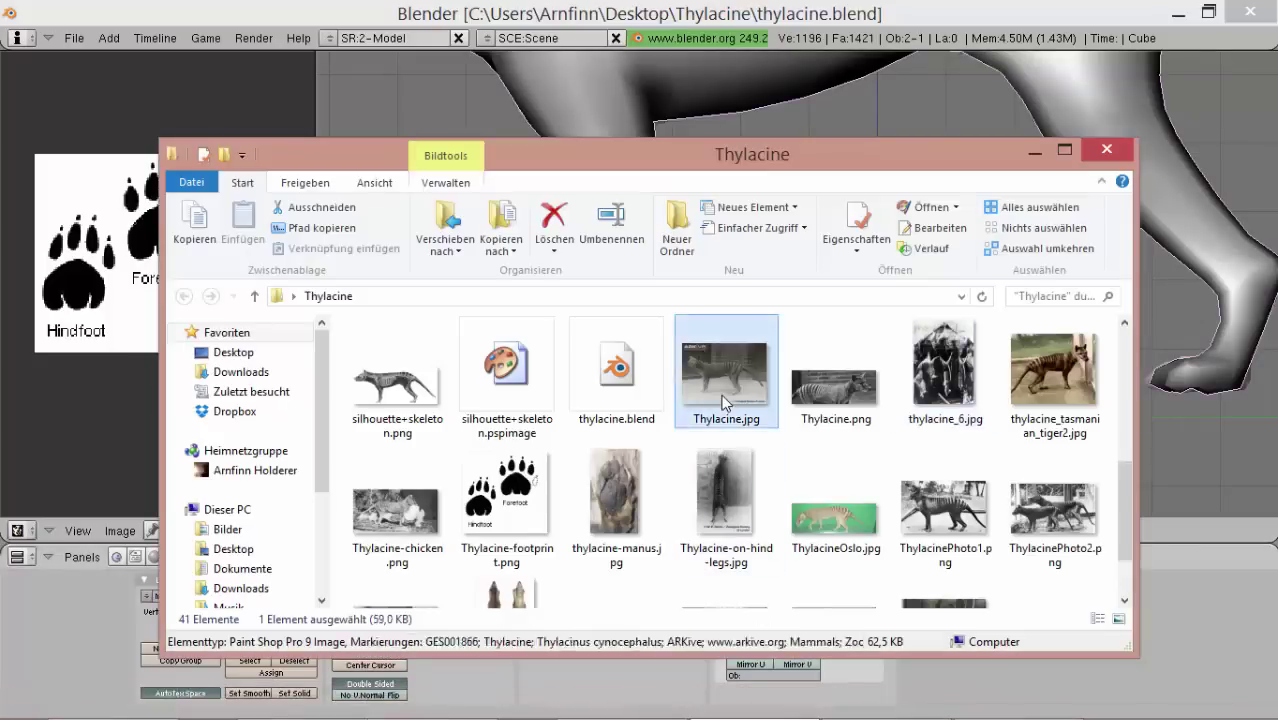
scroll(410, 645, "up", 2)
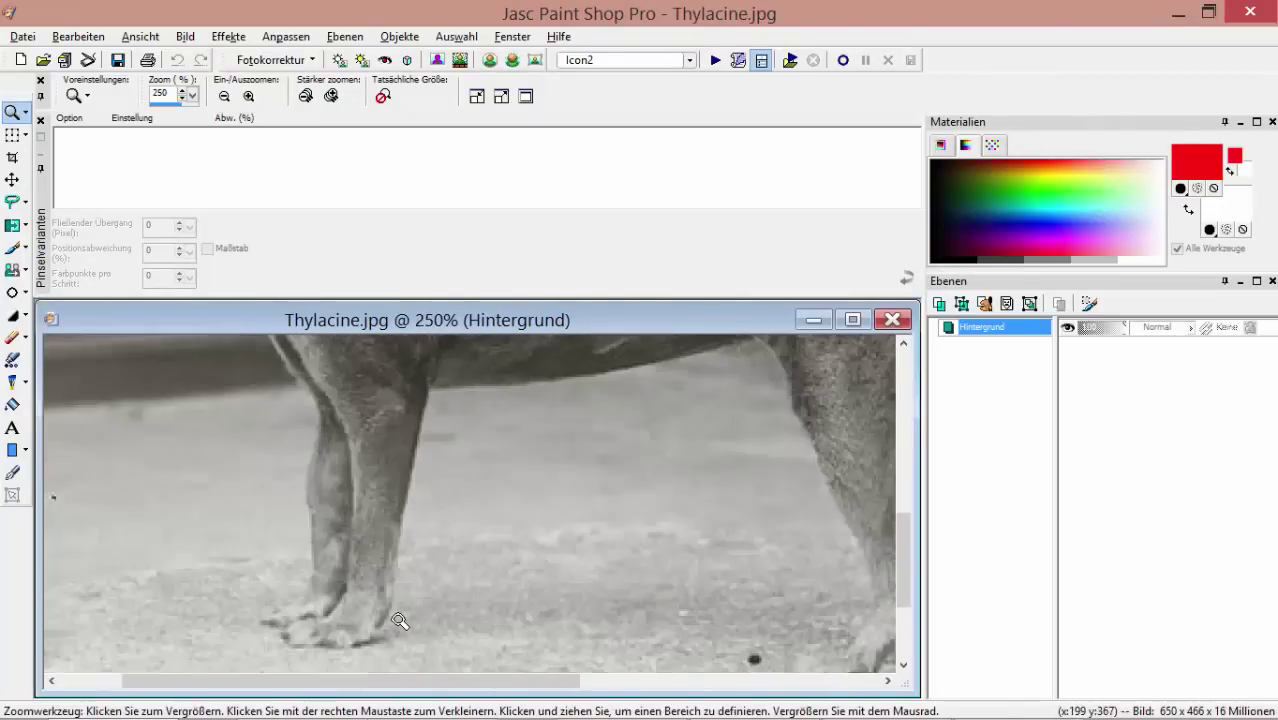
left_click(719, 695)
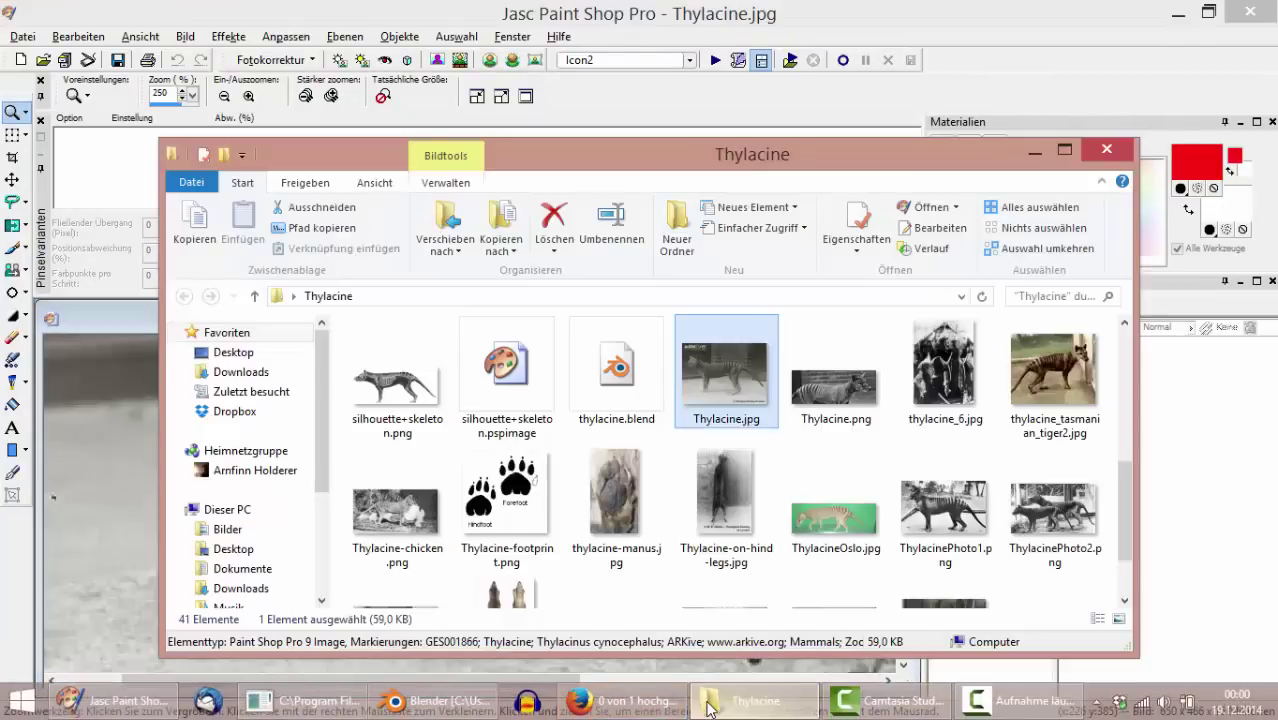
double_click(935, 514)
scroll(479, 578, "up", 3)
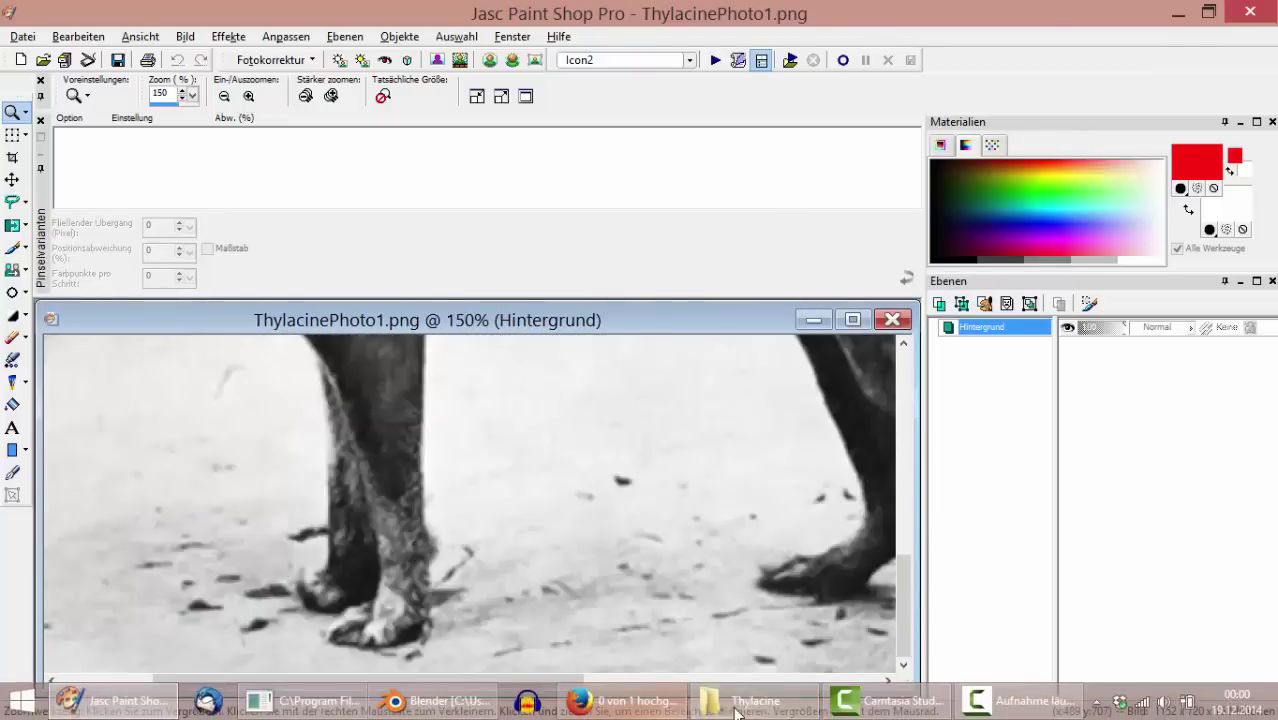
- Open ThylacinePhoto2.png and ThylacineOslo.jpg and zoom in to examine the forelegs' wrists
left_click(745, 703)
left_click(1050, 520)
double_click(1048, 530)
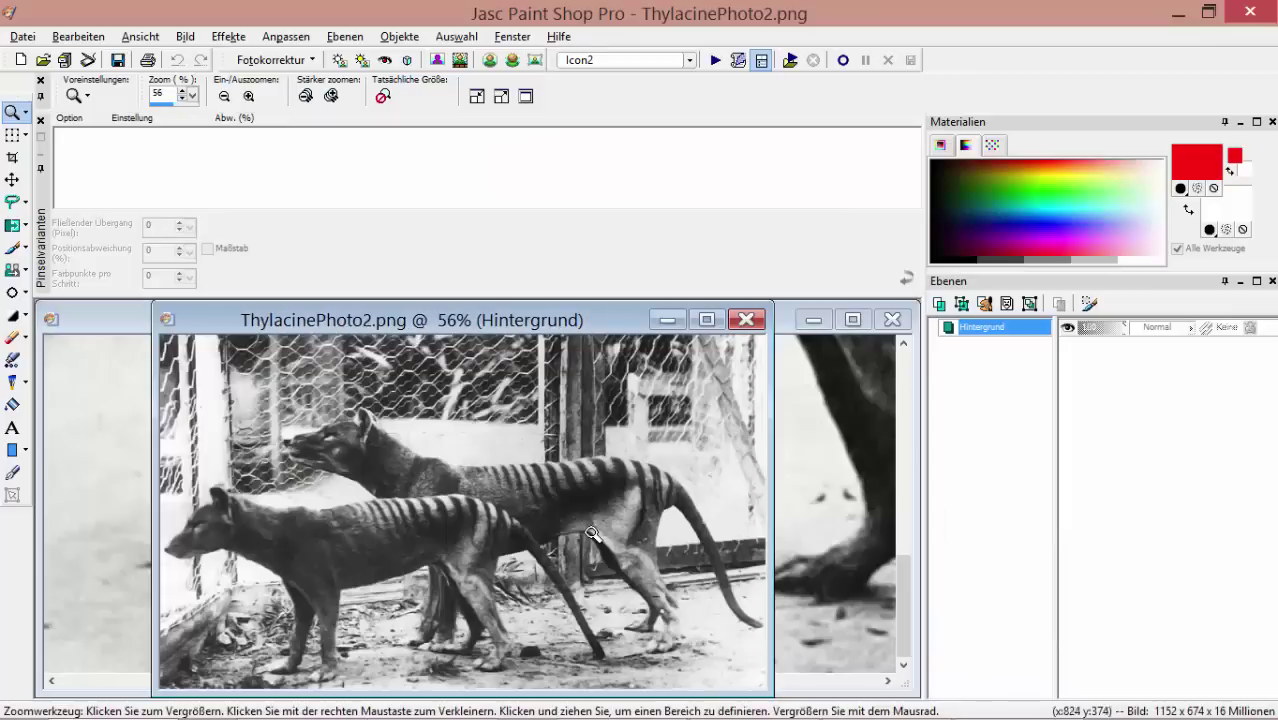
scroll(388, 617, "up", 2)
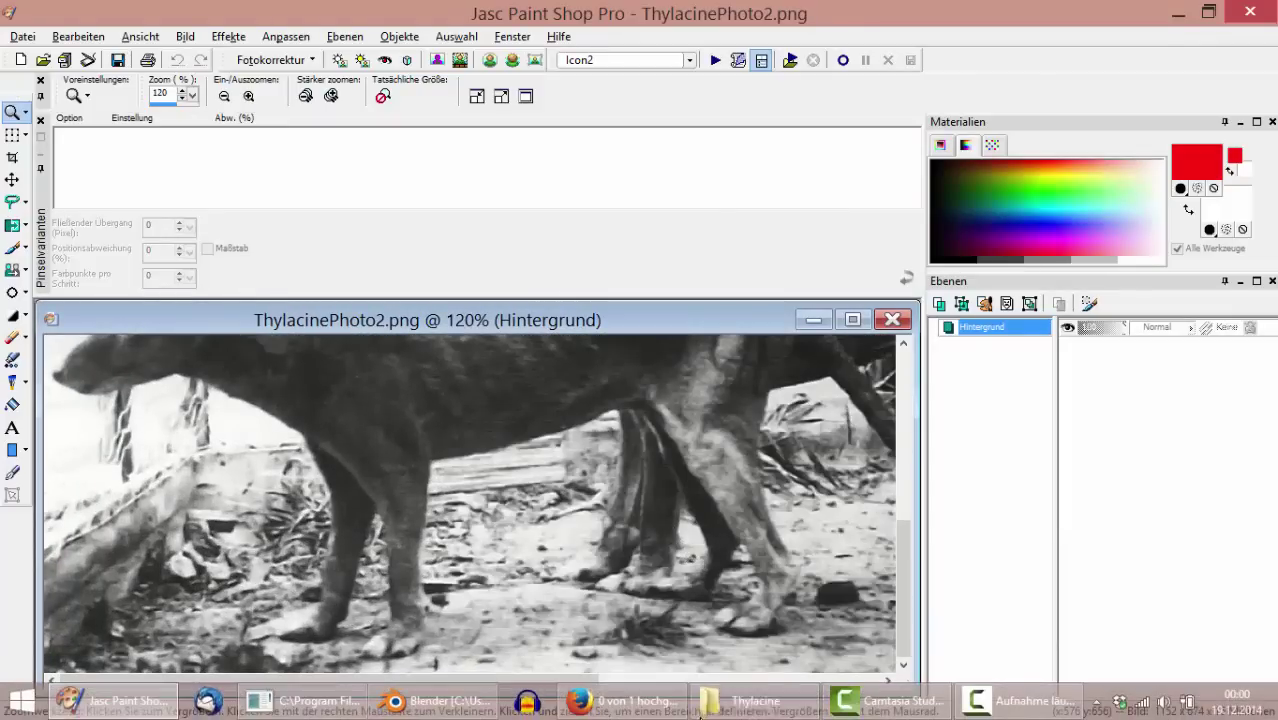
left_click(745, 703)
scroll(720, 480, "down", 1)
double_click(798, 435)
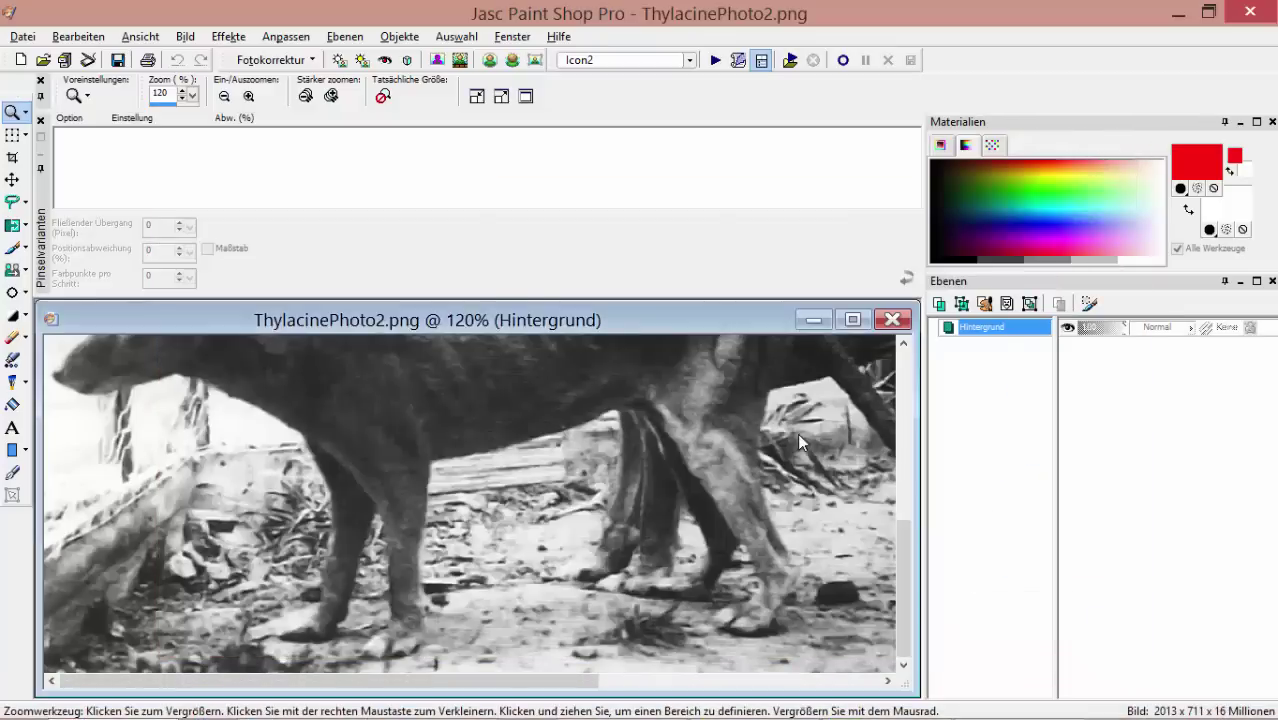
scroll(389, 587, "up", 1)
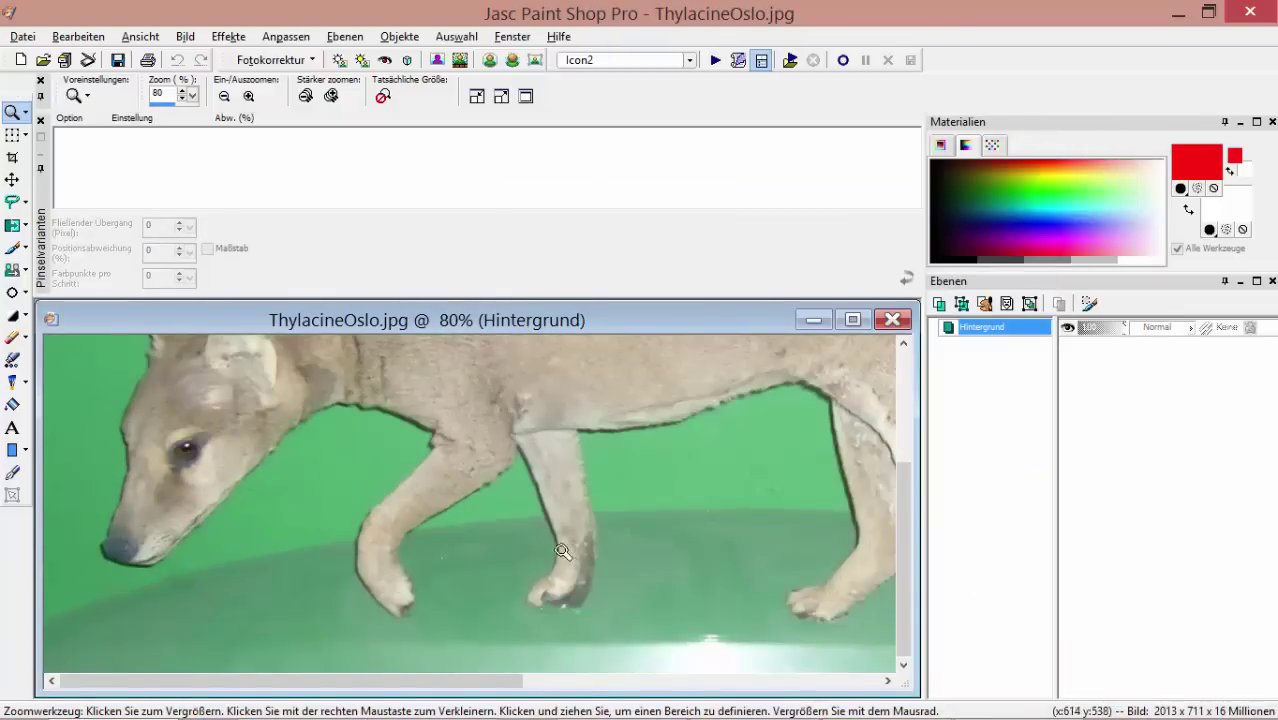
- Open Thylacinus.jpg enlarged to 150% to examine the legs, and open Сумчатый_волк_3.jpg for comparison
left_click(745, 703)
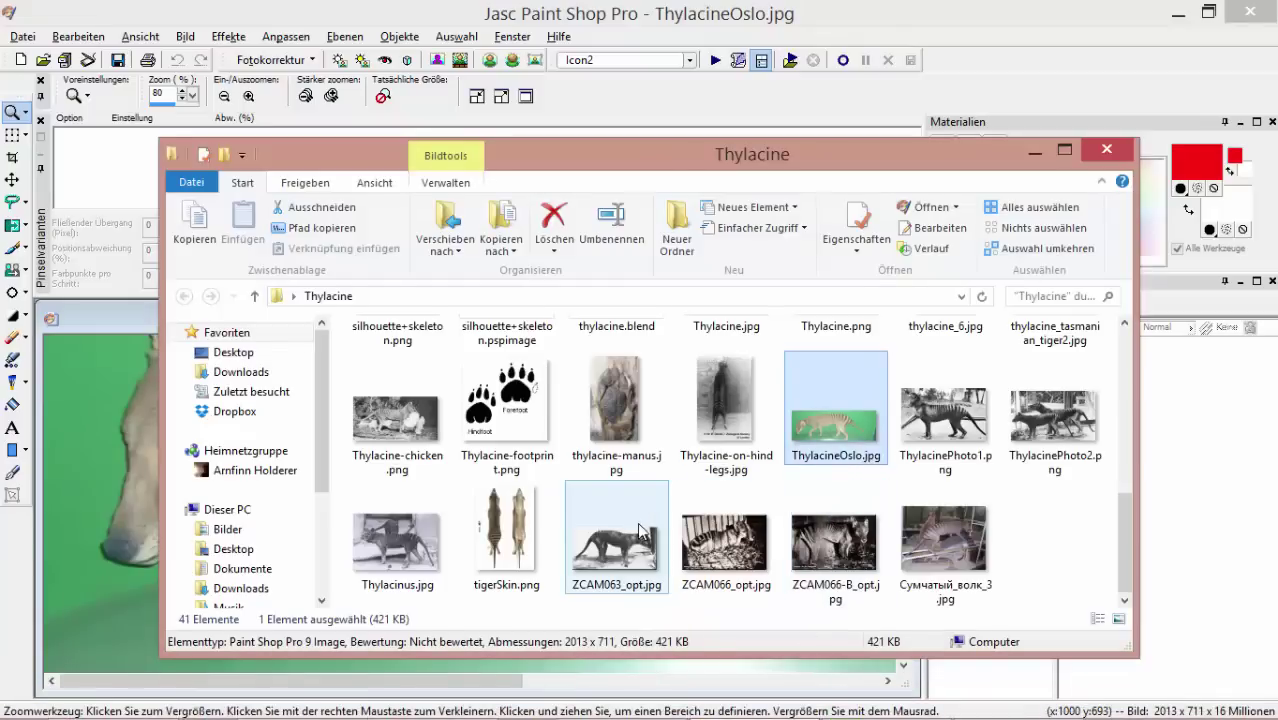
double_click(443, 539)
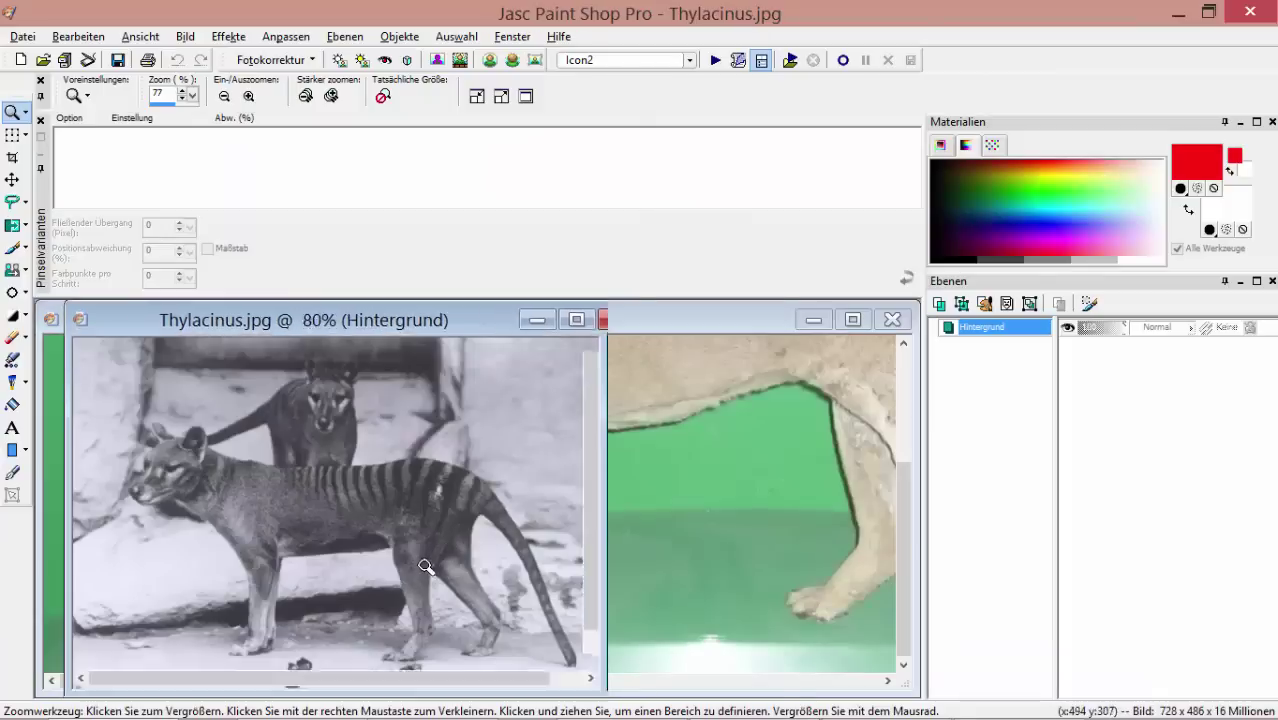
left_click(425, 567)
left_click(428, 566)
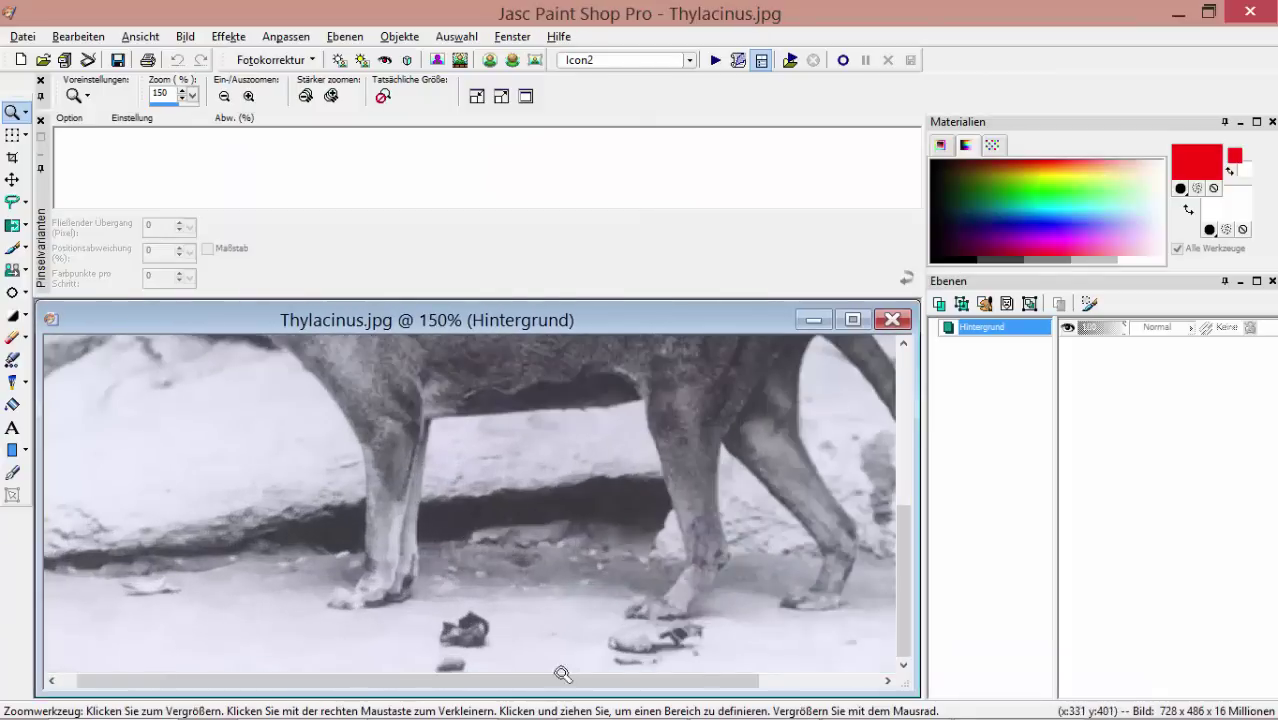
left_click(320, 706)
left_click(960, 557)
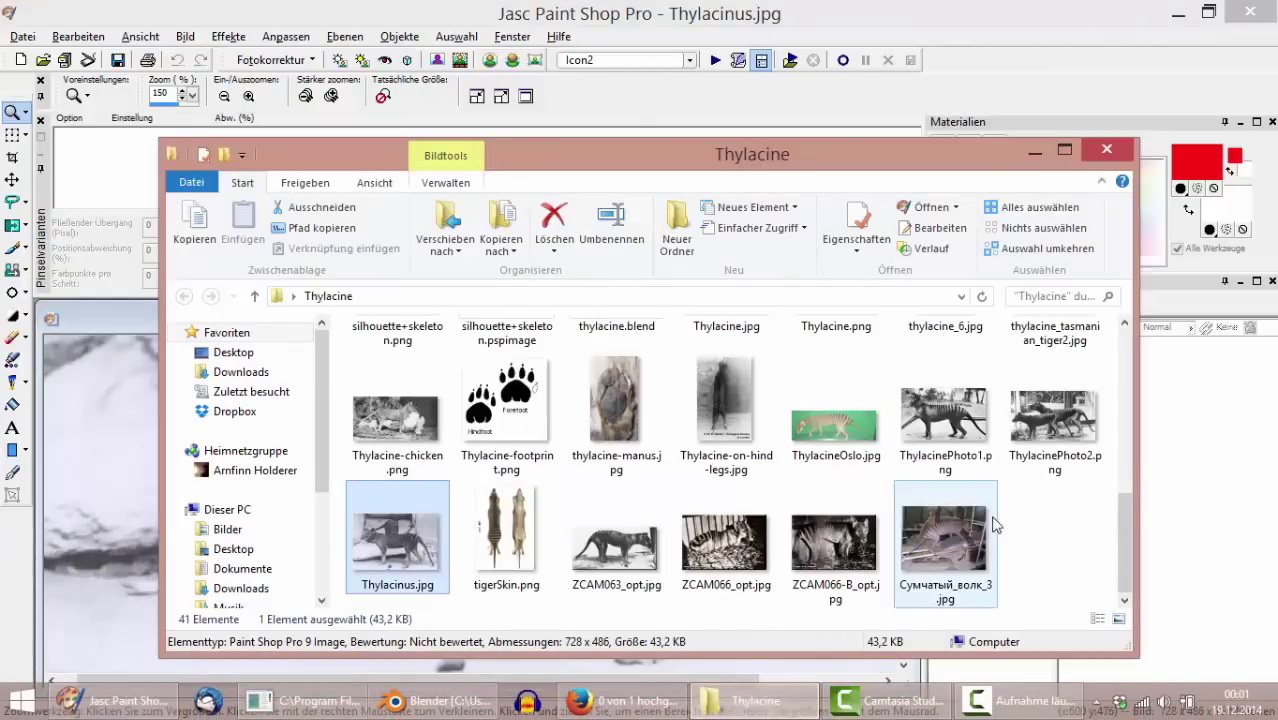
double_click(960, 557)
left_click(752, 408)
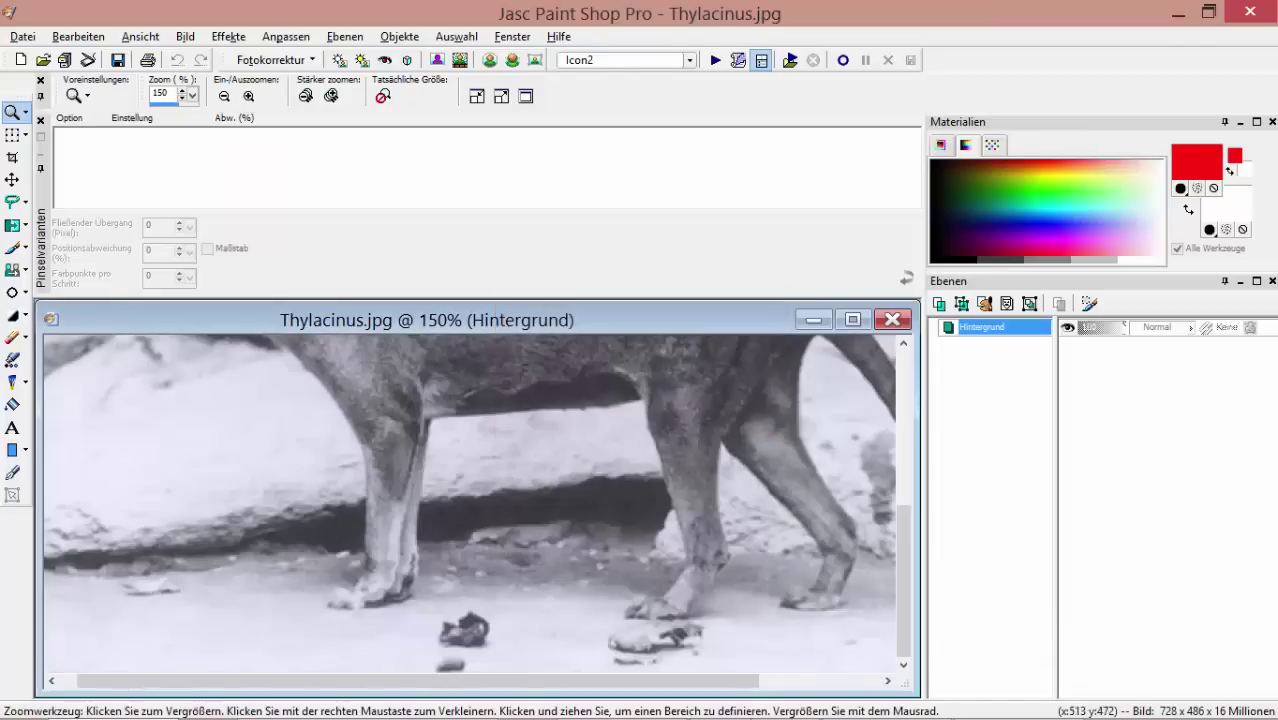
- Open ZCAM066-B_opt.jpg and qsd.jpg and enlarge them to examine the forelegs
left_click(762, 706)
double_click(800, 571)
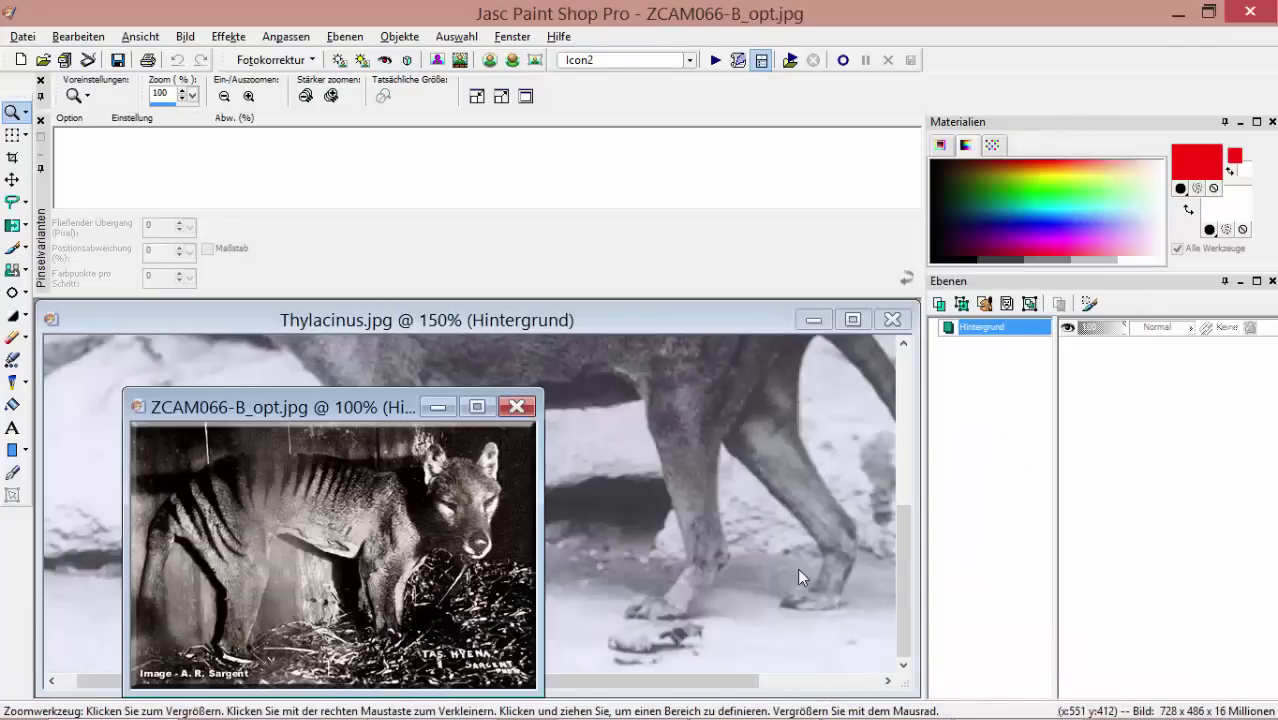
left_click(420, 577)
left_click(762, 706)
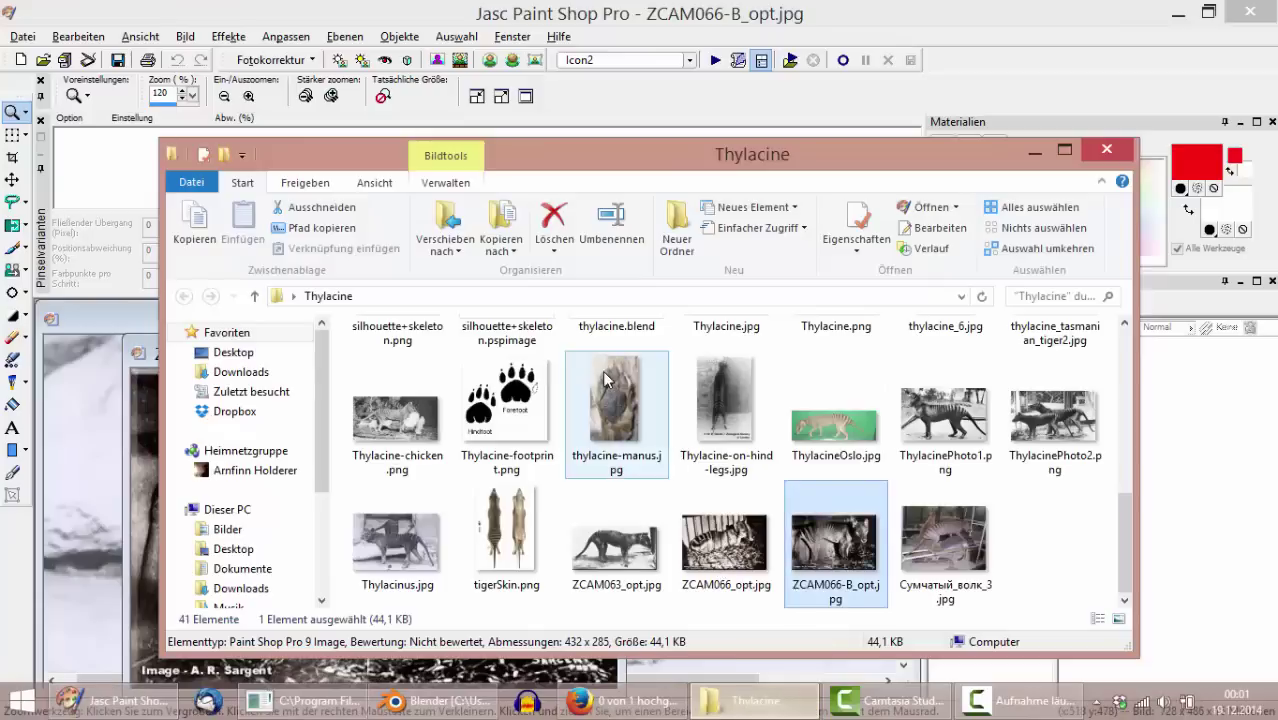
scroll(602, 370, "up", 5)
double_click(490, 392)
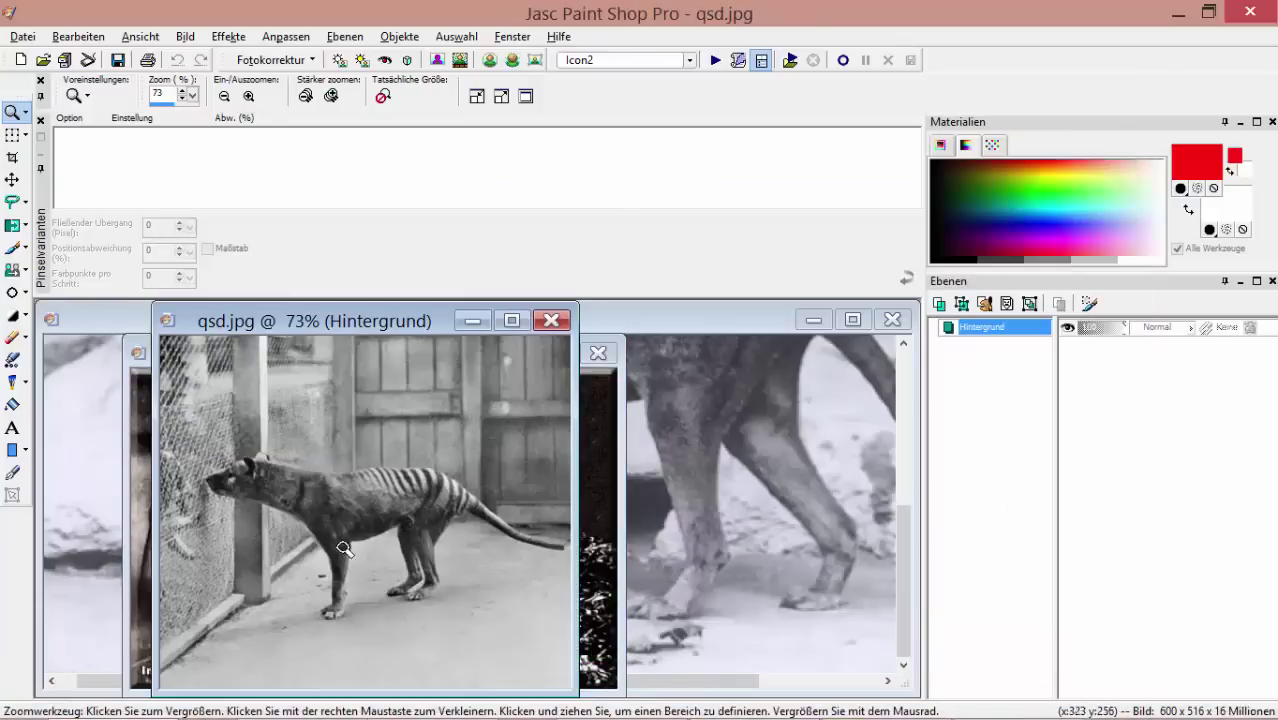
left_click(345, 554)
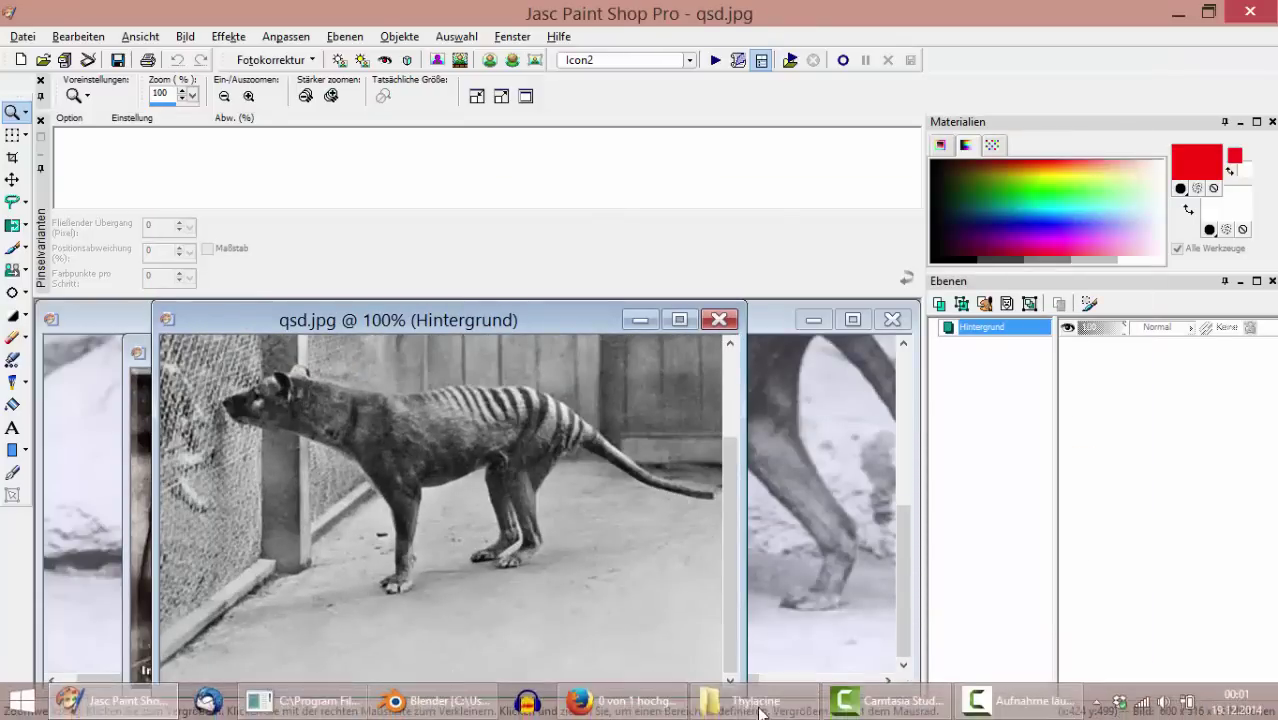
- Open reference.pspimage and zoom to 250% on the foreleg with its skeleton overlay
left_click(755, 702)
double_click(727, 378)
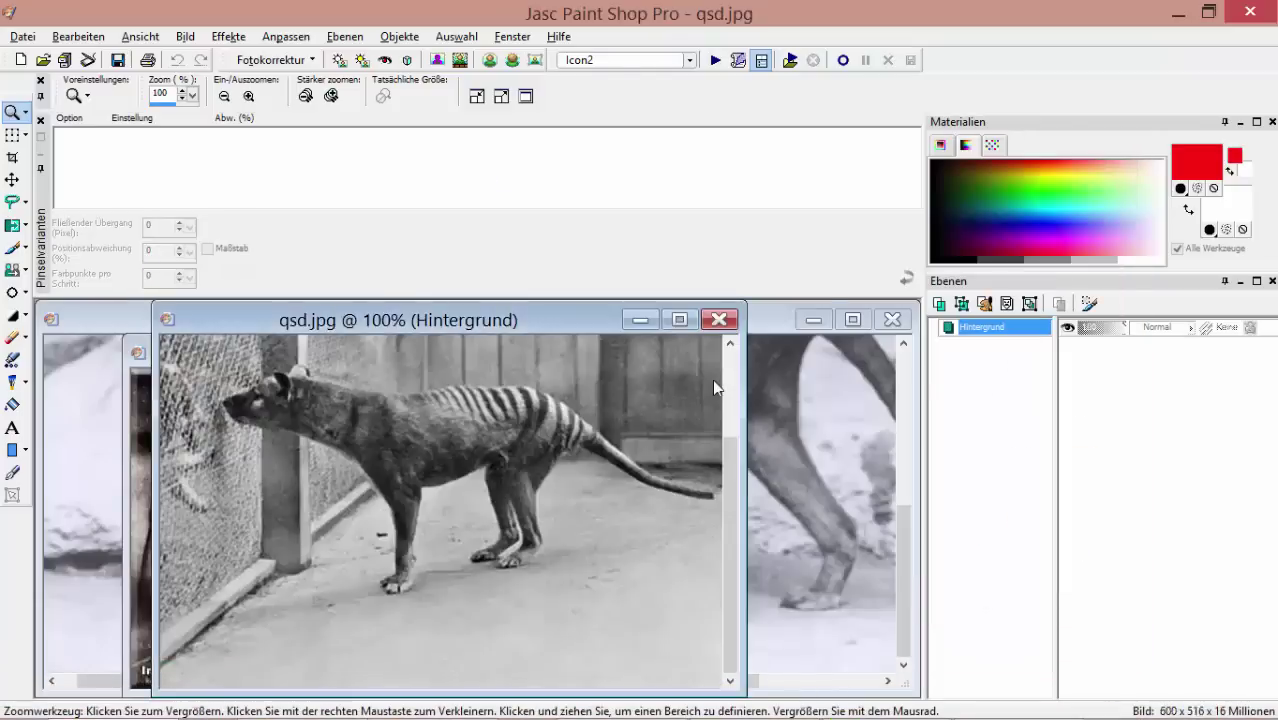
left_click(421, 587)
double_click(459, 591)
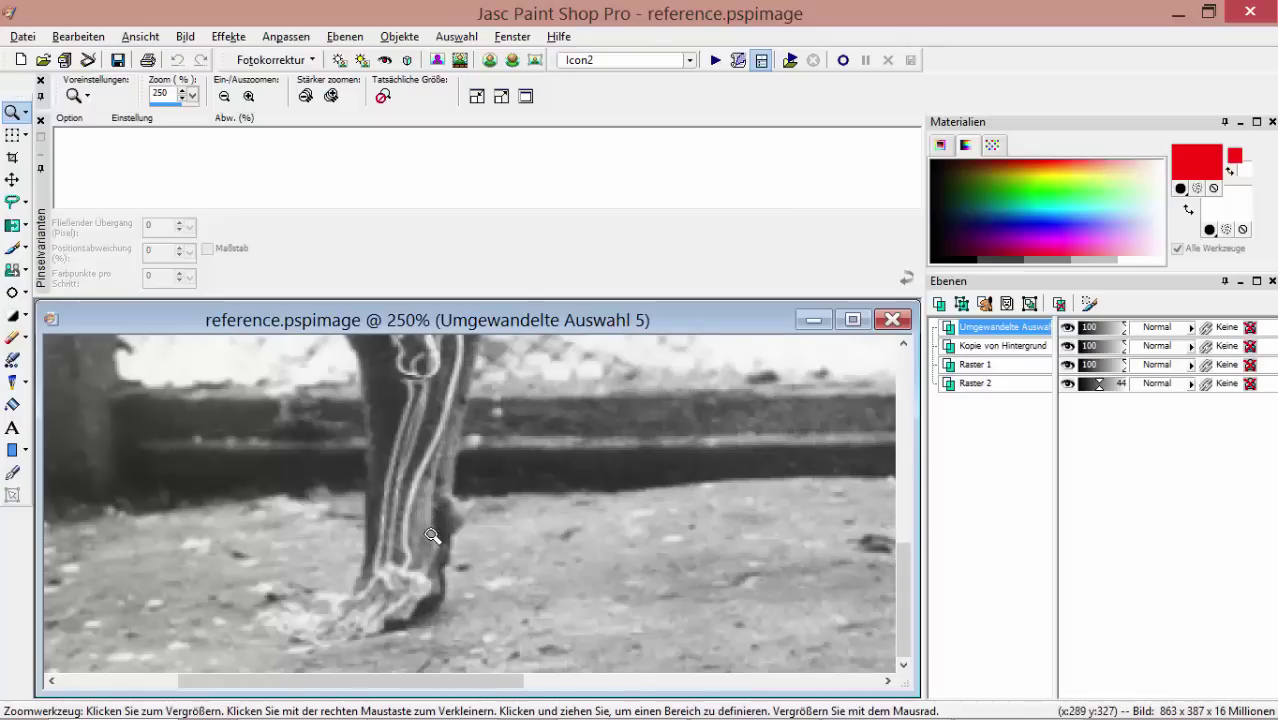
- Open side.png, zoom to 300% to examine the pad behind the foreleg's wrist, and switch back to Blender
left_click(755, 705)
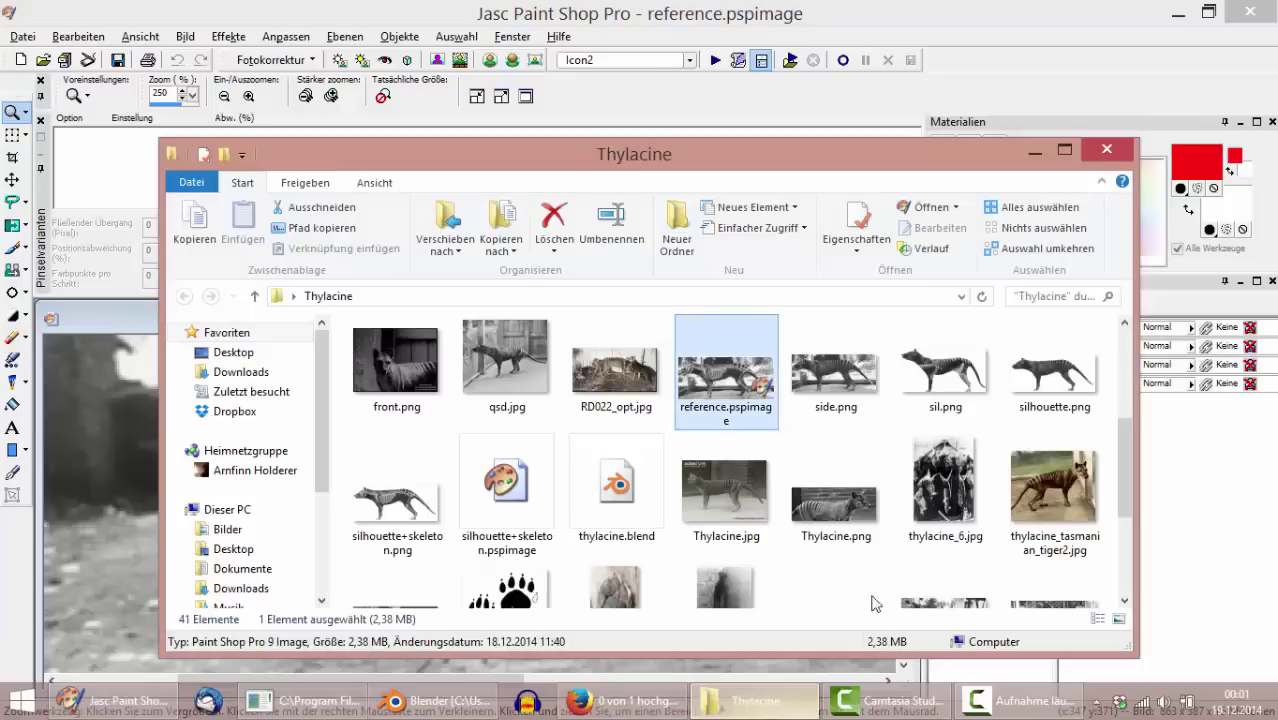
double_click(827, 415)
scroll(437, 572, "up", 3)
left_click(367, 568)
left_click(371, 562)
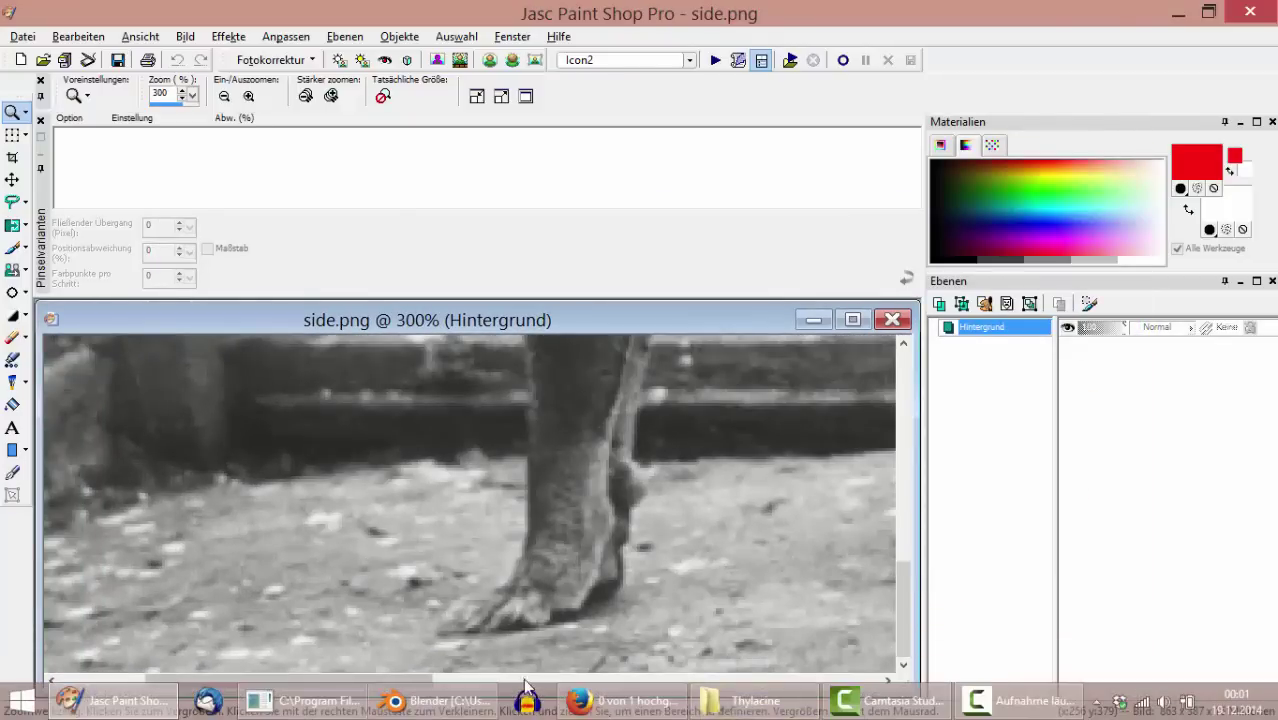
left_click(412, 700)
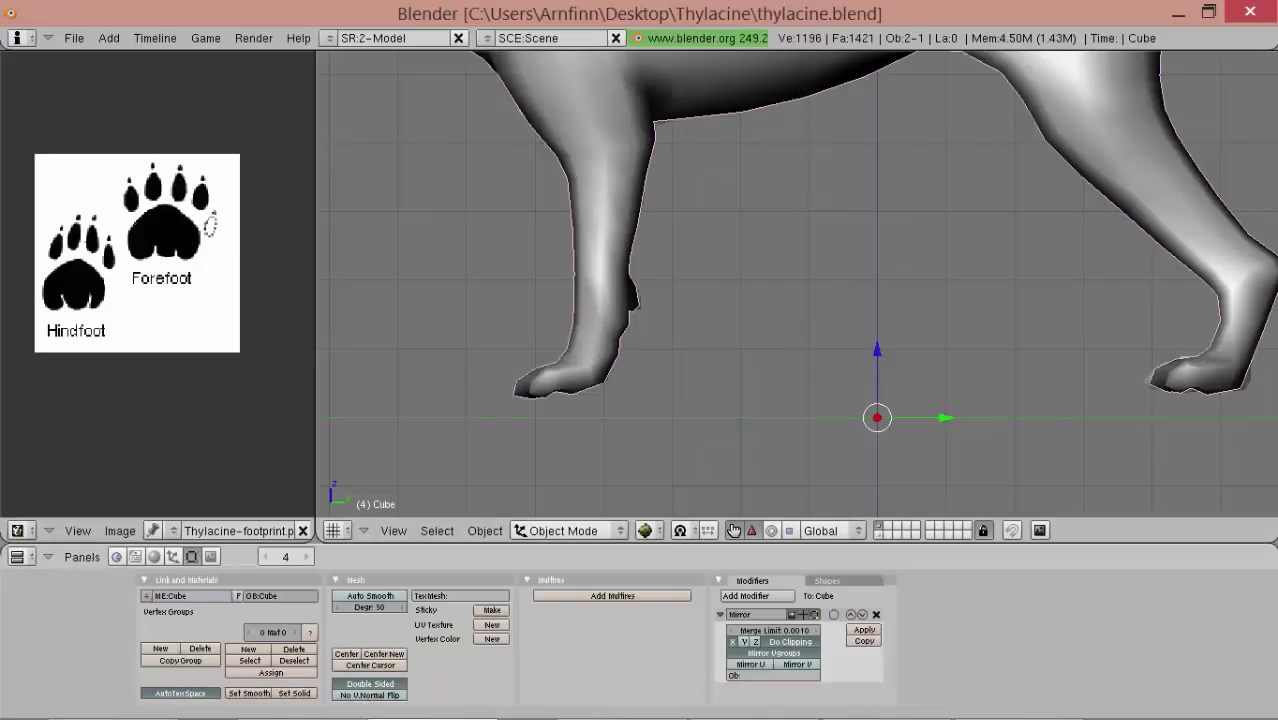
- Recheck the pad behind the wrist in side.png, return to Blender and compare it with the model's foreleg in Edit Mode
left_click(160, 701)
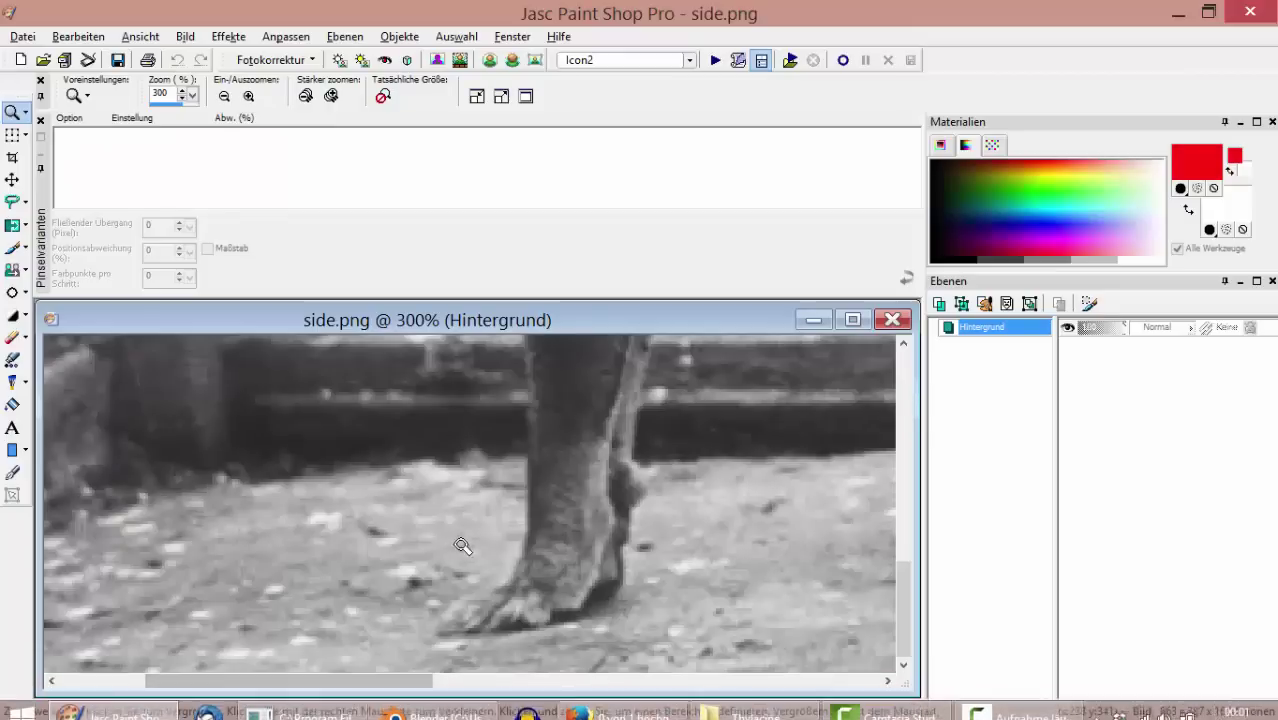
left_click(440, 704)
key("Tab")
left_click_drag(536, 433, 817, 422, "alt+shift")
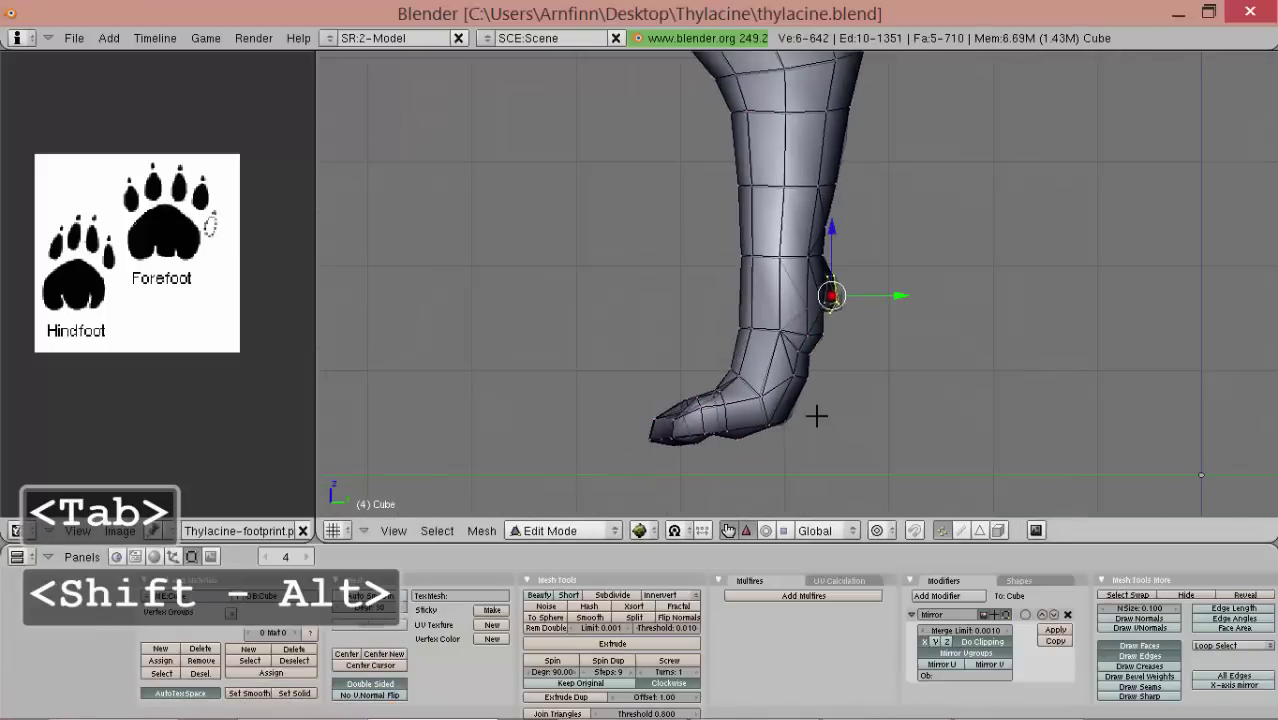
scroll(817, 422, "up", 2)
left_click_drag(822, 357, 844, 357, "alt+shift")
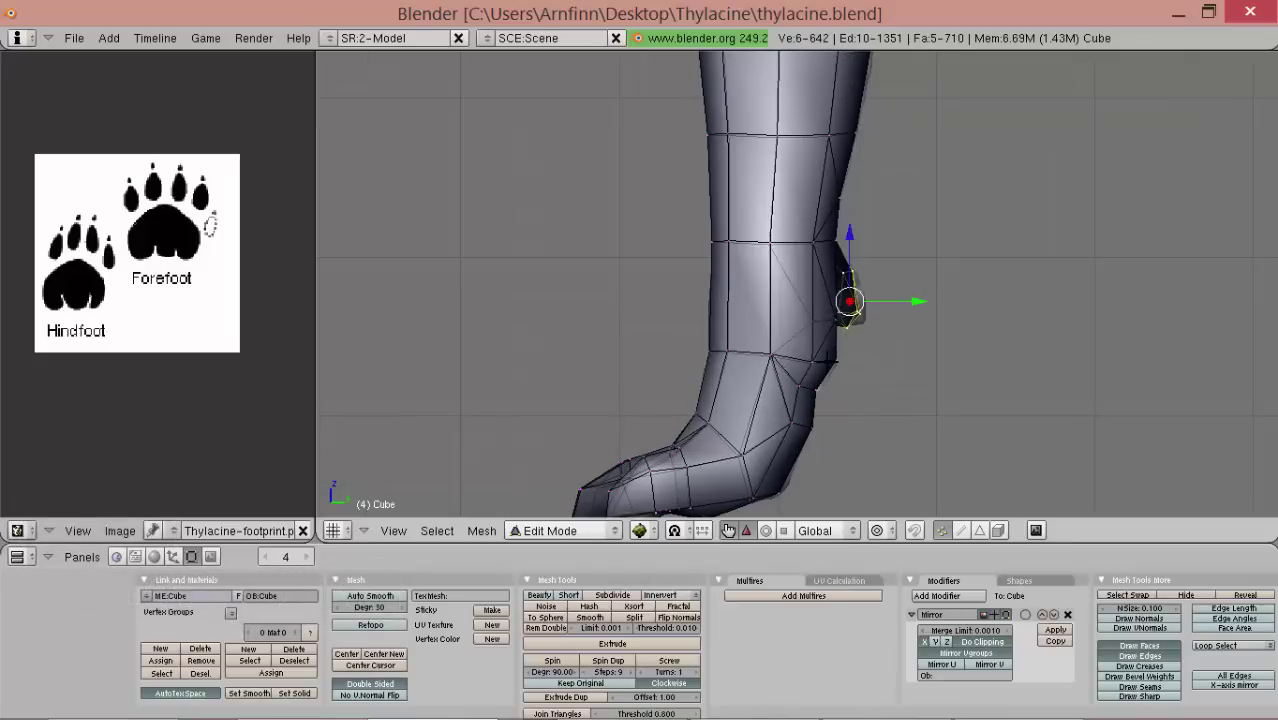
- Undo the recent vertex edits on the wrist pad at the back of the foreleg
left_click_drag(826, 328, 721, 327, "alt")
key("ctrl+z")
key("ctrl+z")
key("ctrl+z")
key("ctrl+z")
key("ctrl+z")
key("ctrl+z")
key("ctrl+z")
key("ctrl+z")
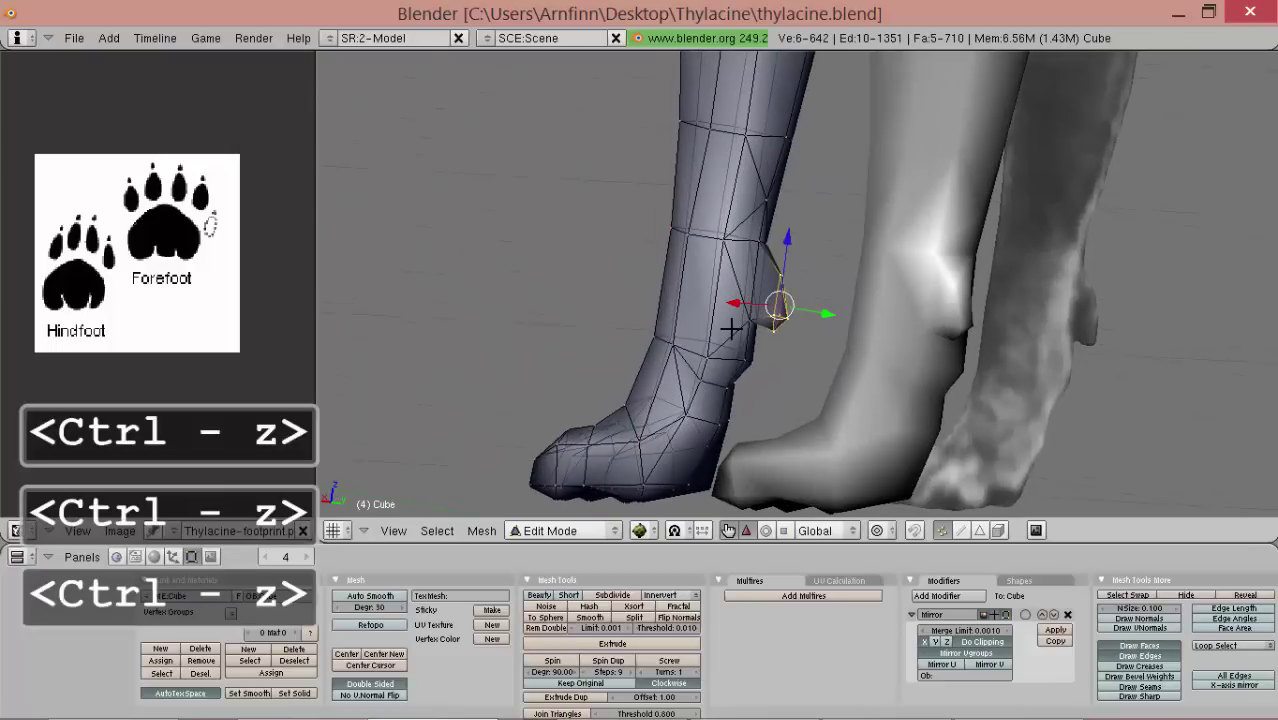
key("ctrl+z")
key("ctrl+z")
key("ctrl+z")
key("ctrl+z")
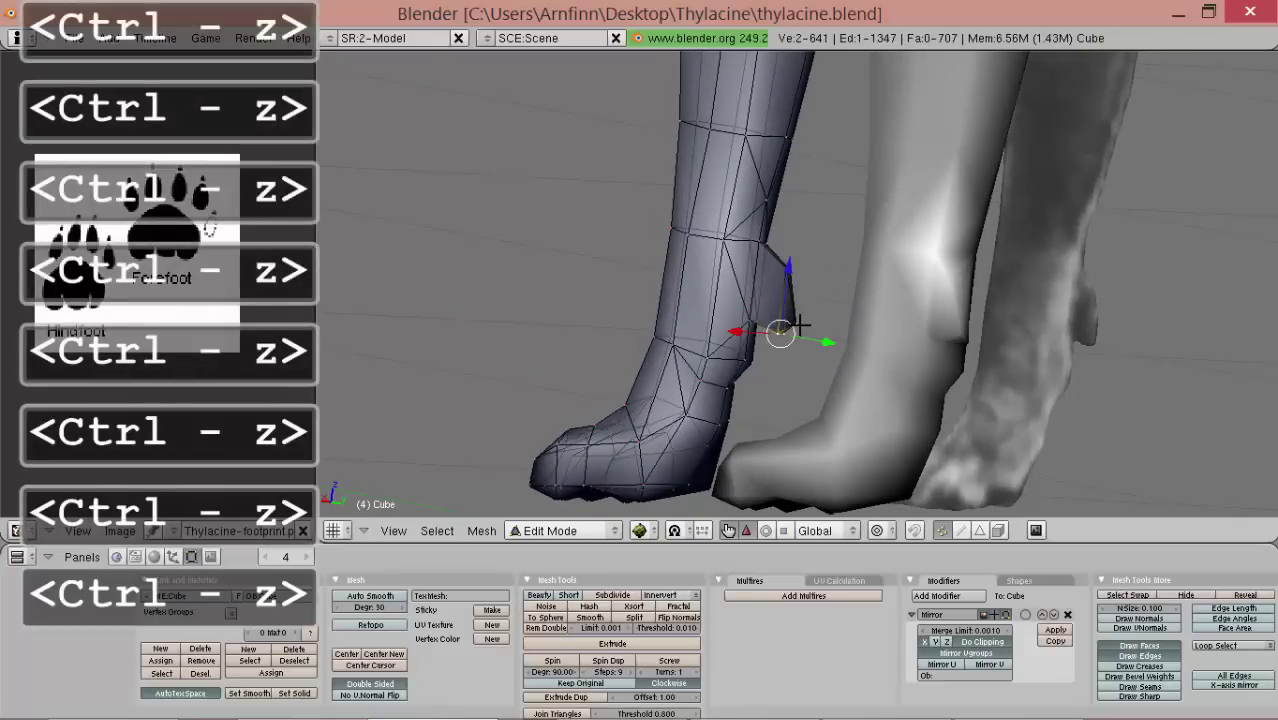
key("ctrl+z")
key("ctrl+z")
key("ctrl+z")
key("ctrl+z")
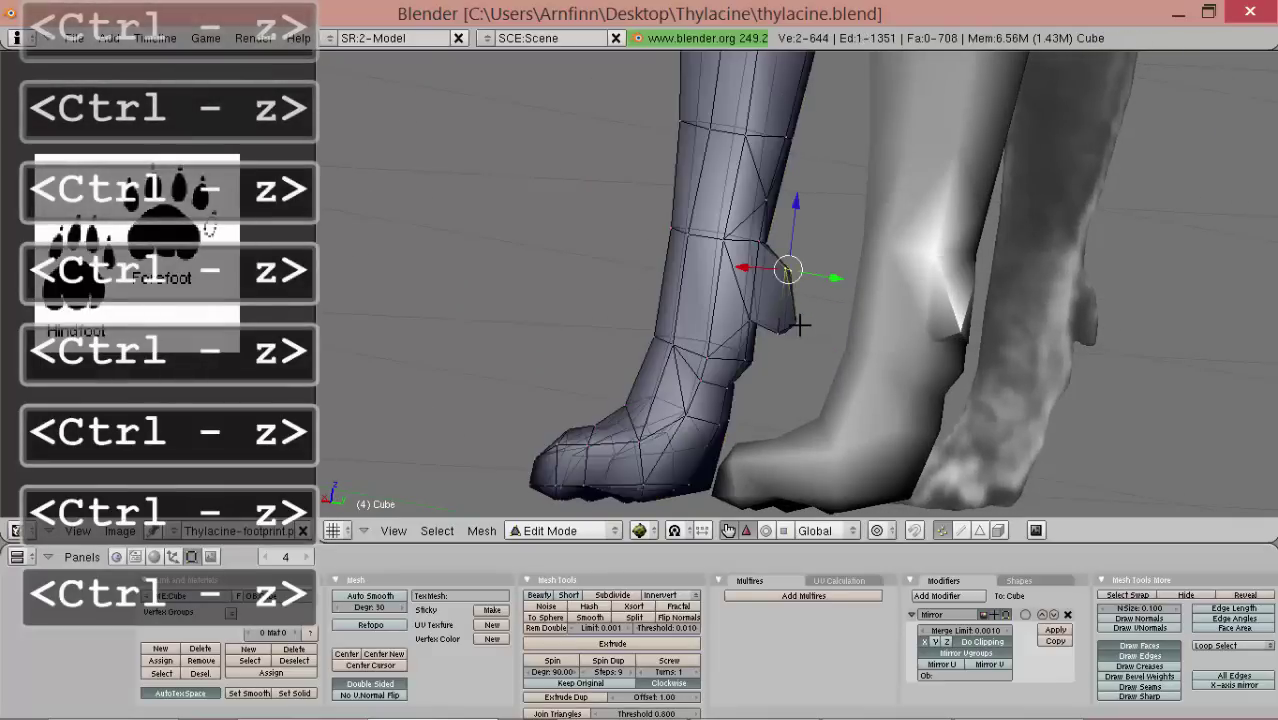
- Leave Edit Mode and undo the earlier mesh changes until the wrist pad is removed from the foreleg
key("Tab")
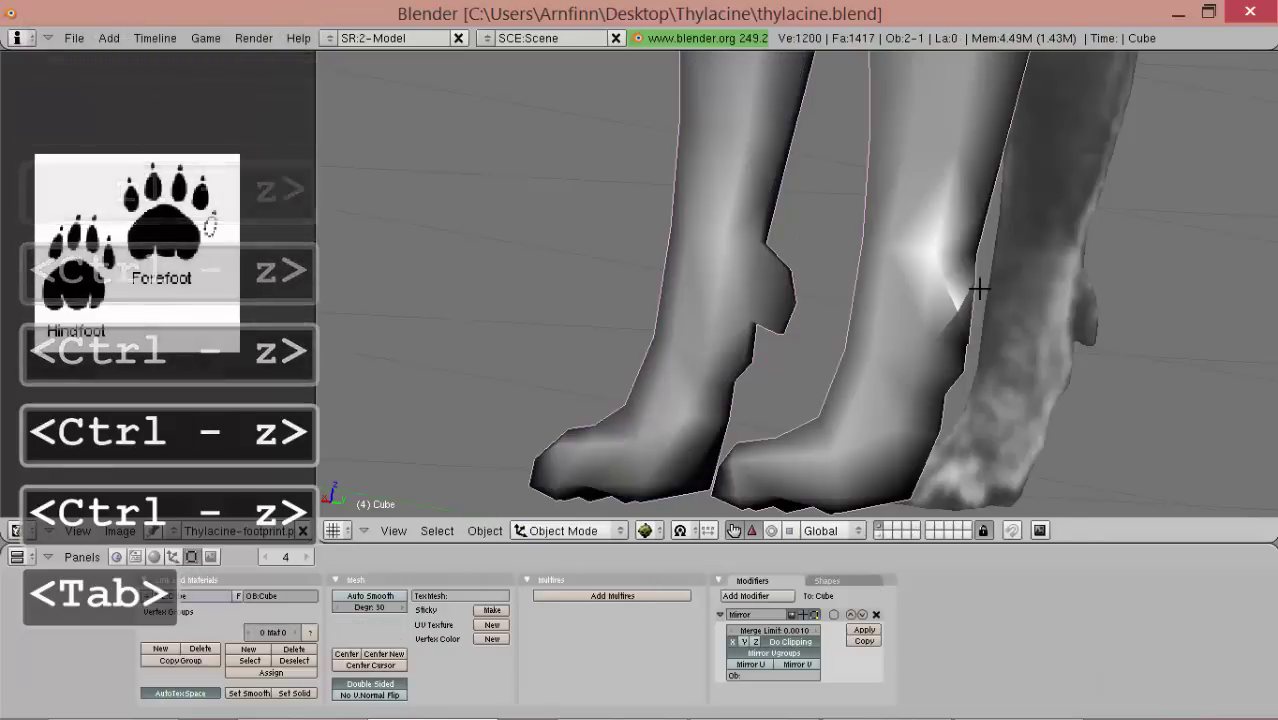
key("ctrl+z")
key("ctrl+z")
key("ctrl+z")
key("ctrl+z")
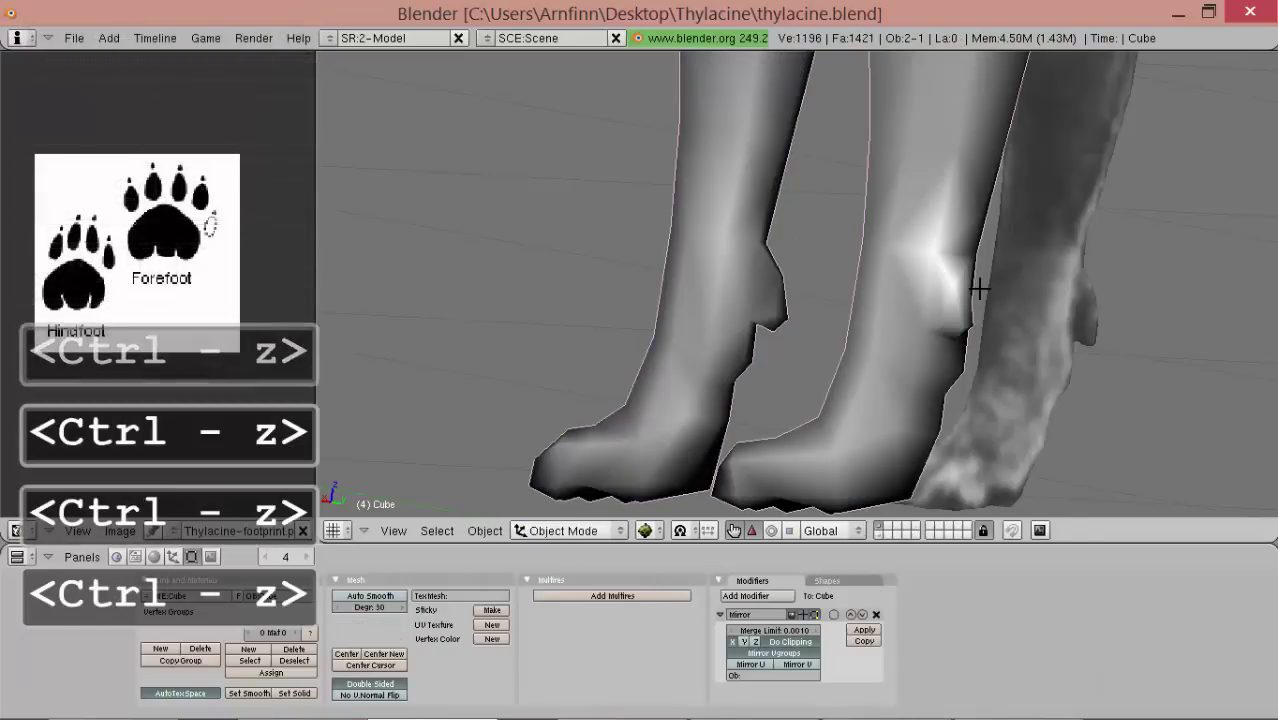
key("ctrl+z")
key("ctrl+z")
key("ctrl+z")
key("ctrl+z")
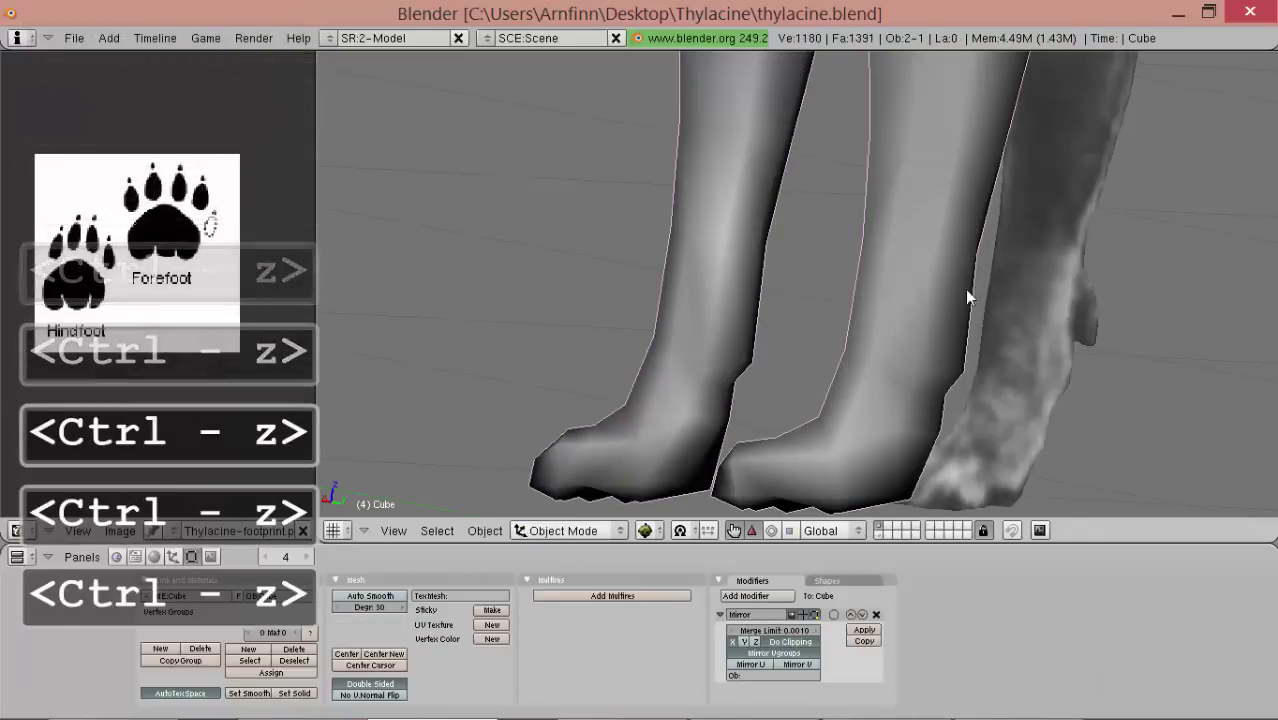
- Deselect the model and examine the whole body from several angles and from the side
middle_click_drag(927, 290, 856, 293)
scroll(828, 302, "down", 3)
scroll(827, 301, "down", 5)
middle_click_drag(575, 278, 825, 318)
scroll(825, 318, "down", 1)
key("a")
left_click_drag(864, 302, 847, 337, "alt+shift")
scroll(776, 305, "up", 3)
scroll(776, 305, "up", 1)
left_click_drag(776, 305, 736, 342, "alt+shift")
scroll(736, 342, "down", 2)
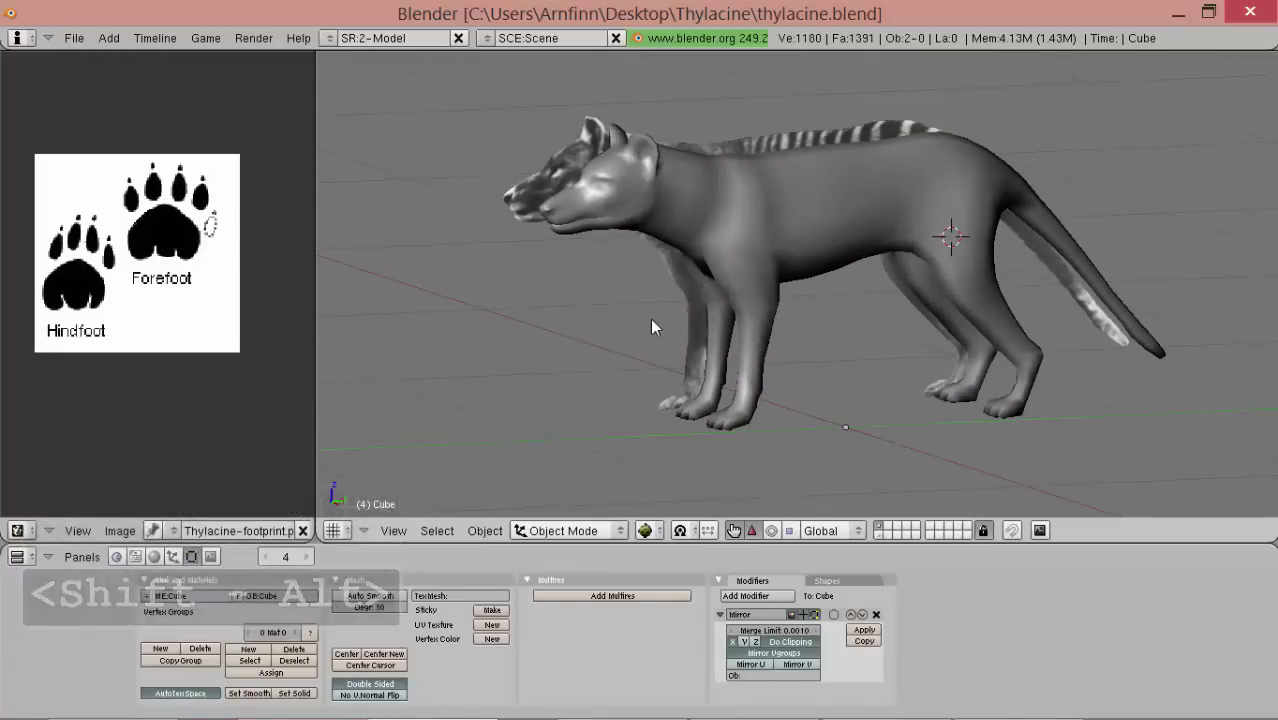
middle_click_drag(650, 320, 780, 325)
key("KP_3")
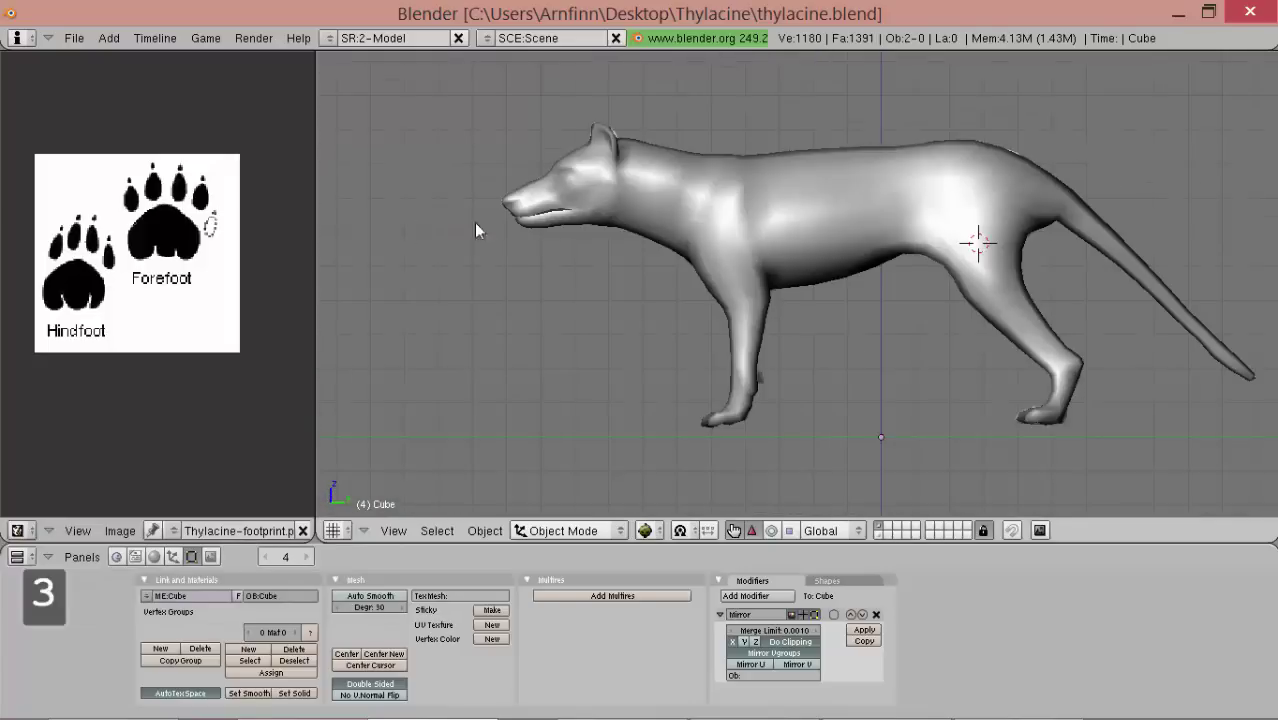
- Examine the head closely in perspective and in side profile
left_click_drag(554, 219, 787, 336, "alt+shift")
scroll(787, 336, "up", 5)
left_click_drag(742, 383, 780, 297, "alt+shift")
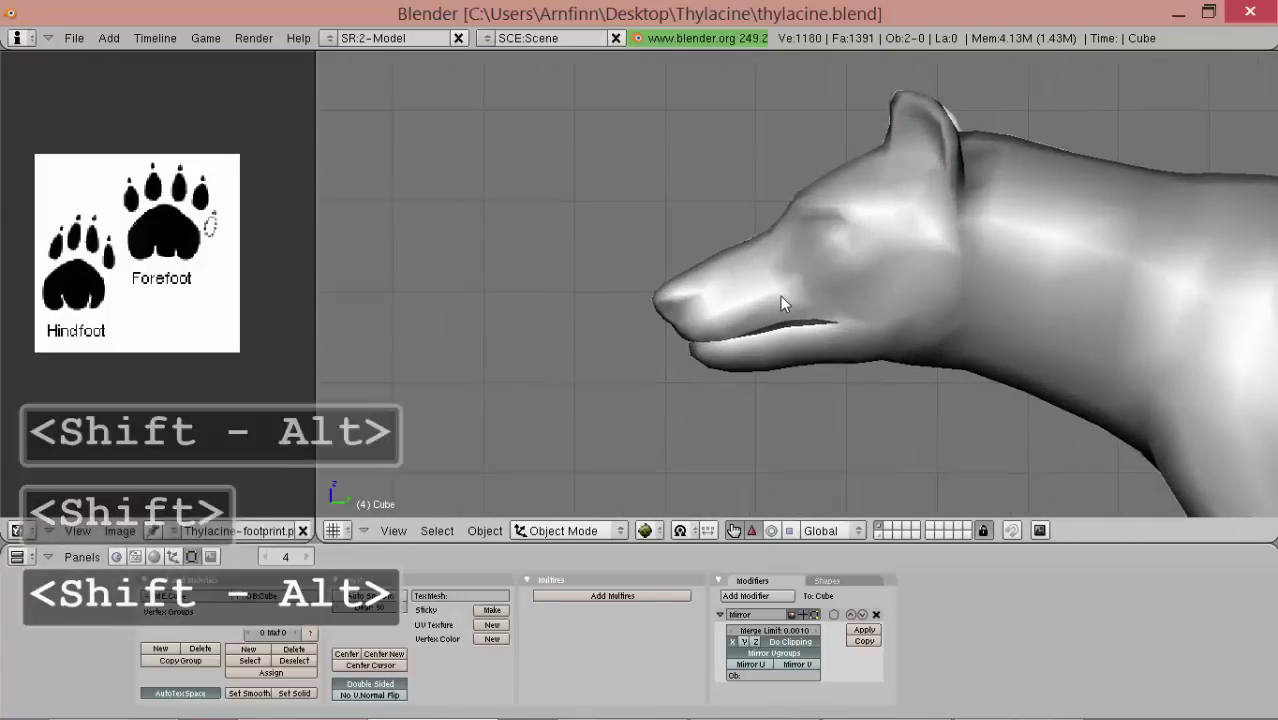
scroll(779, 296, "up", 2)
middle_click_drag(619, 316, 726, 351)
middle_click_drag(880, 340, 710, 333)
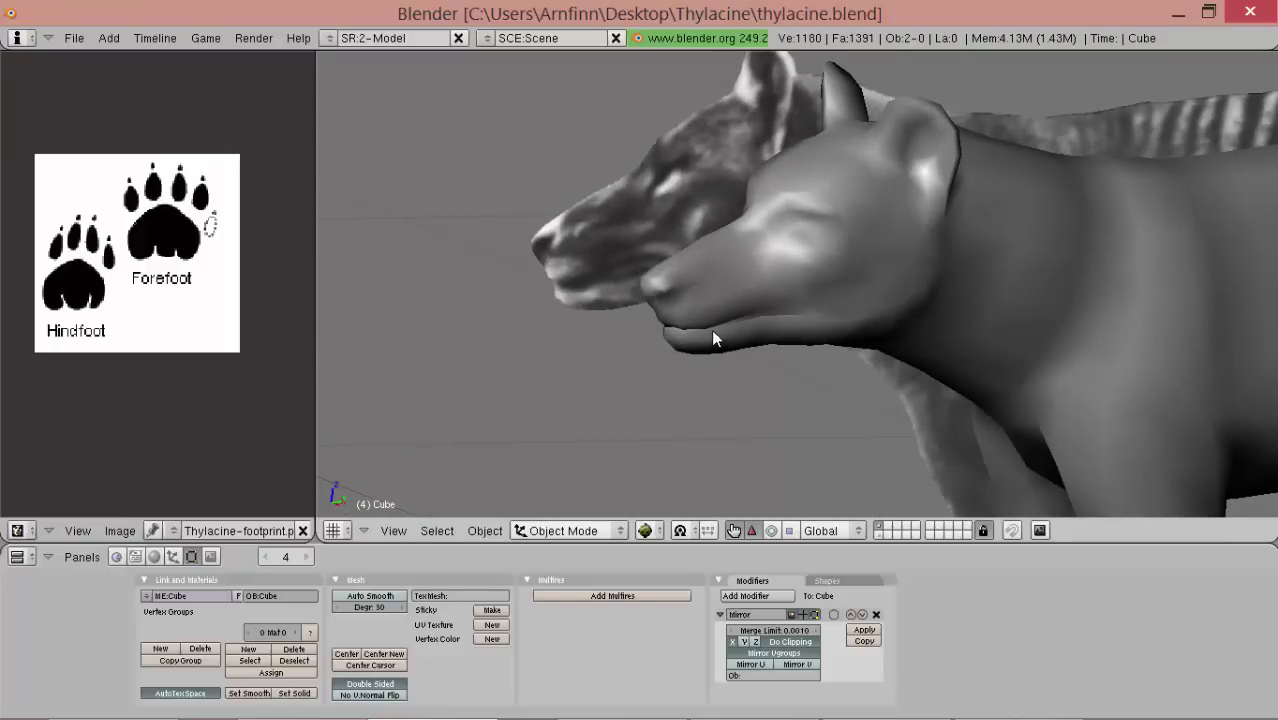
key("KP_3")
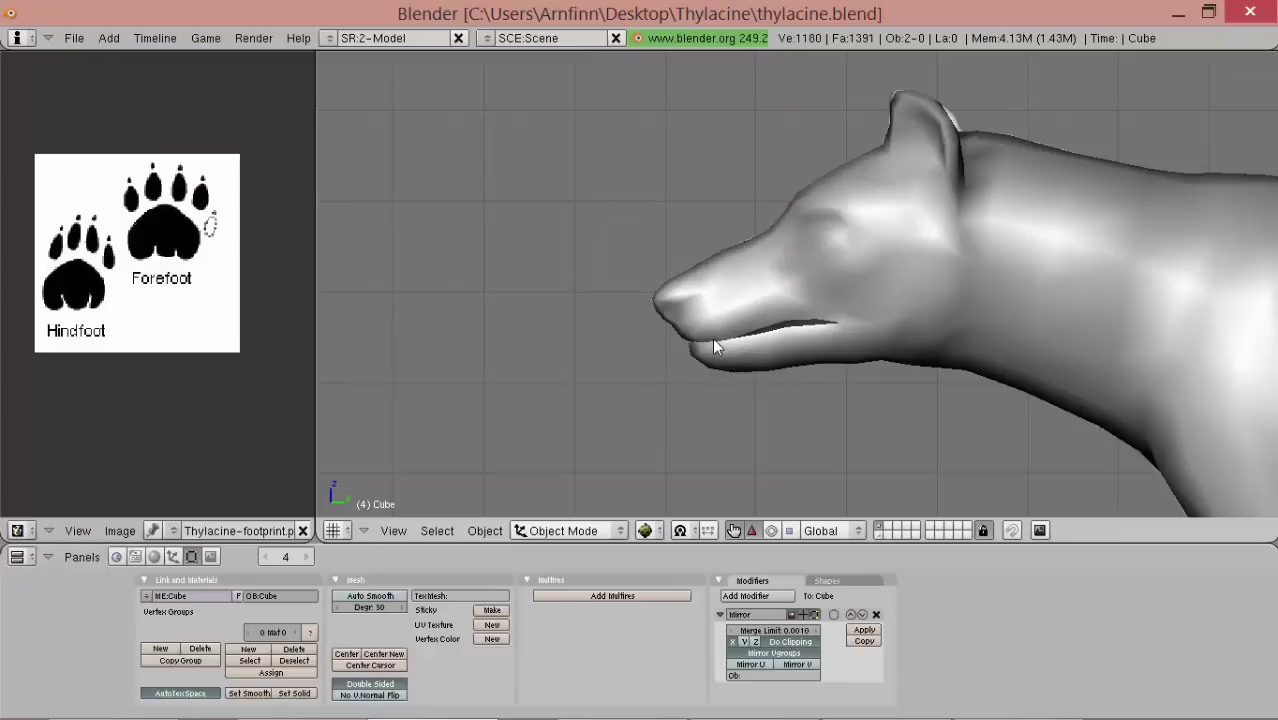
- Check the proportions of the full body in the side view
scroll(734, 341, "down", 3)
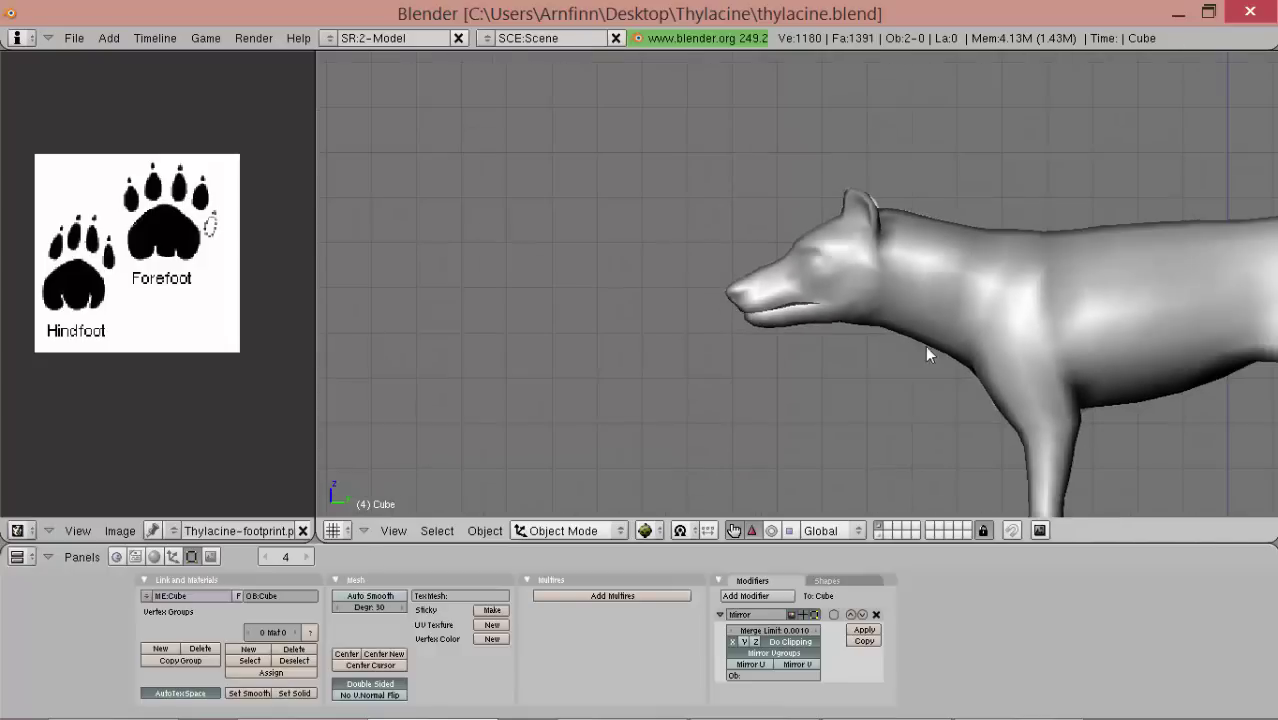
left_click_drag(907, 342, 490, 277, "alt+shift")
scroll(646, 295, "down", 2)
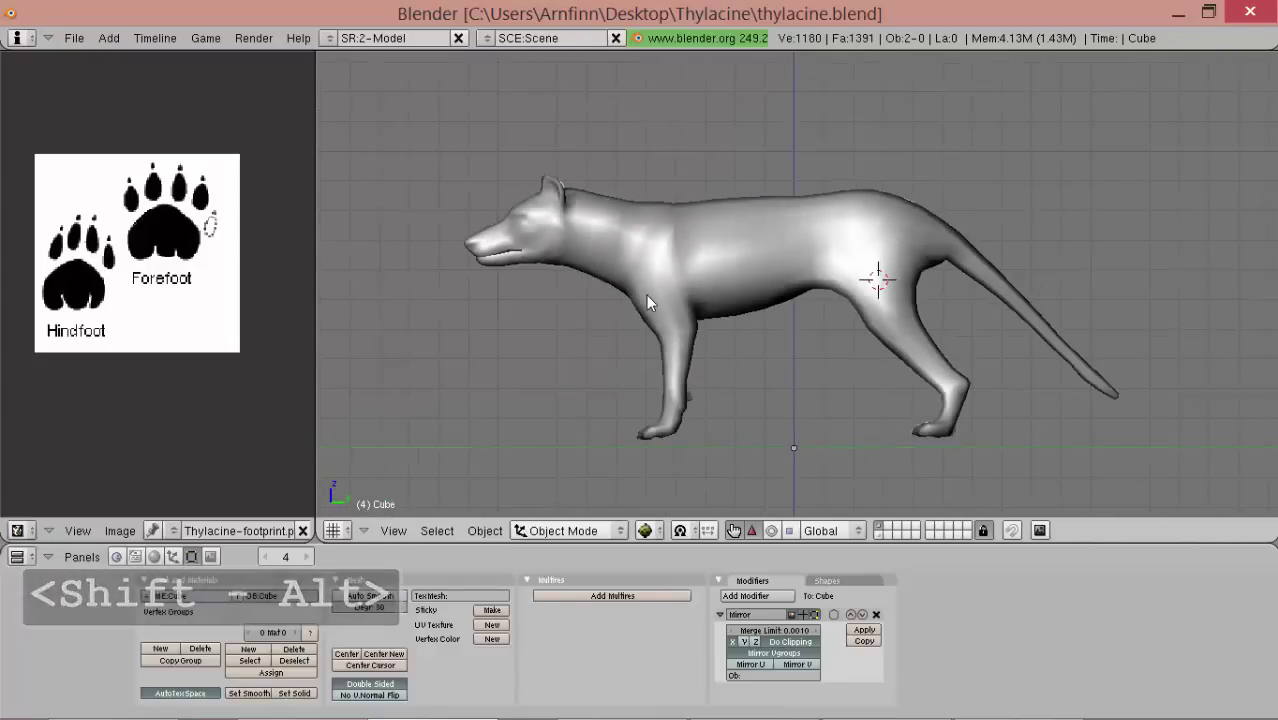
scroll(646, 295, "down", 3)
scroll(646, 295, "up", 2)
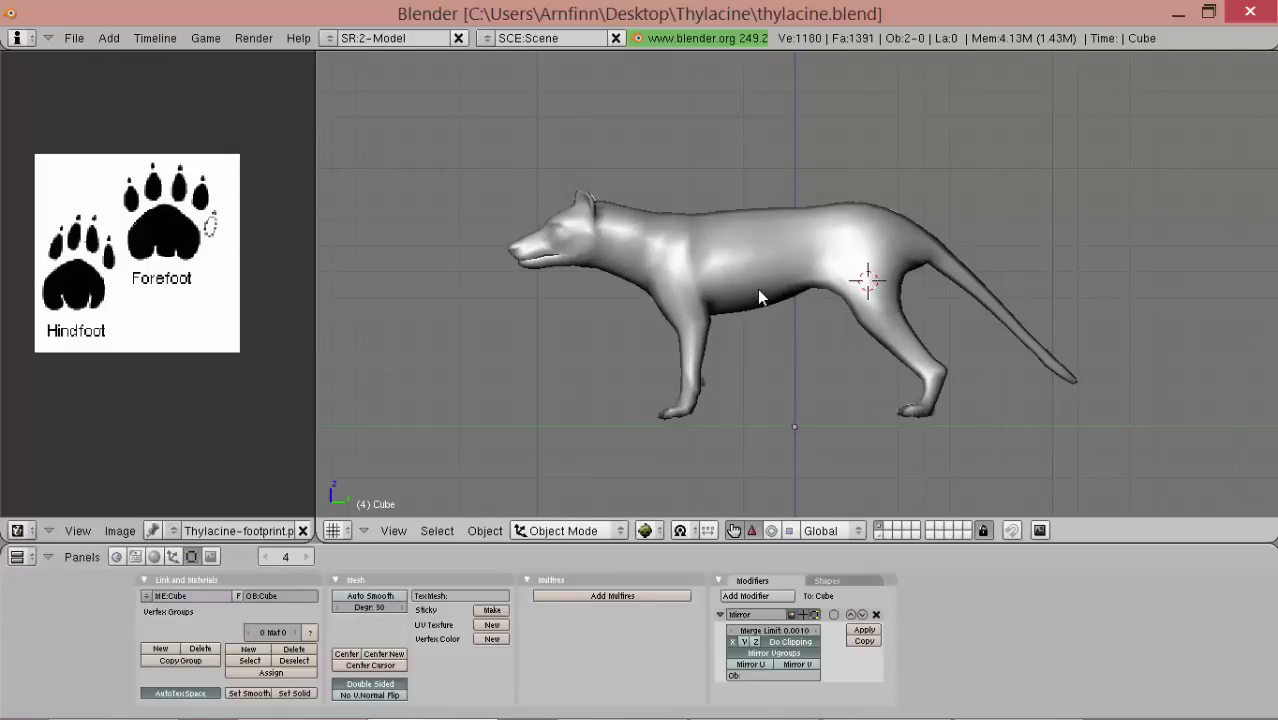
scroll(757, 289, "up", 1)
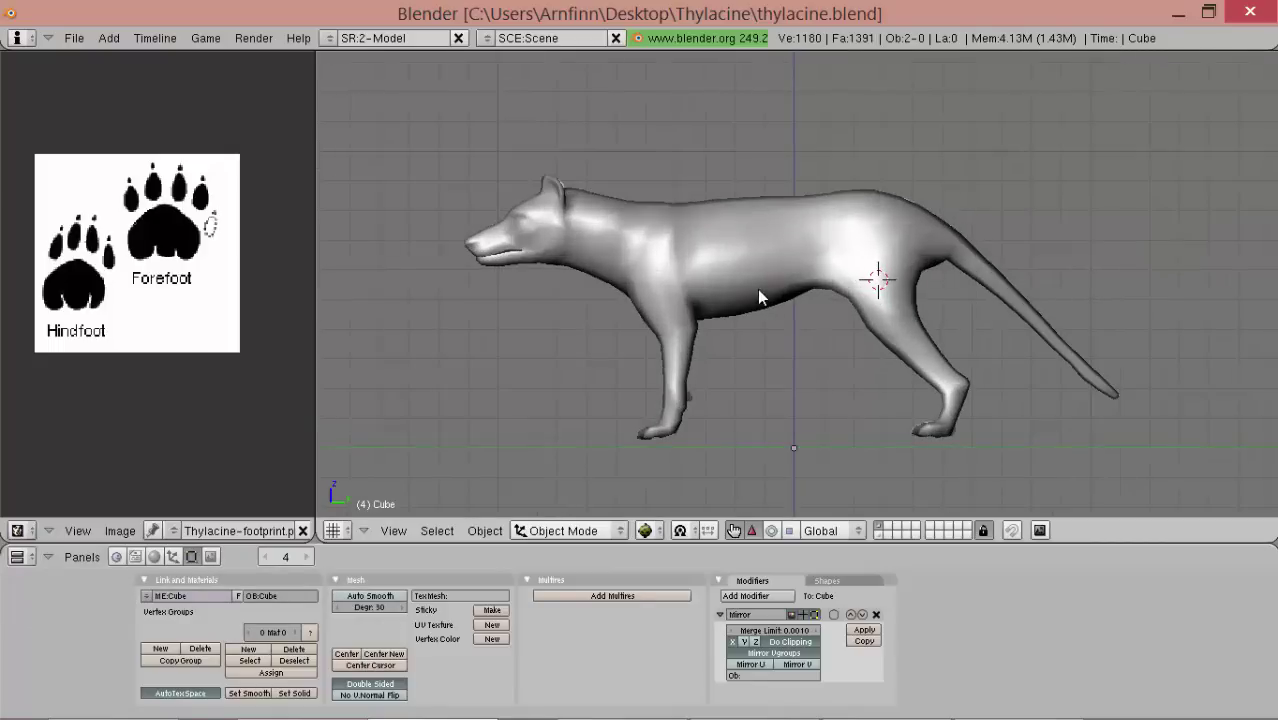
scroll(757, 289, "up", 1)
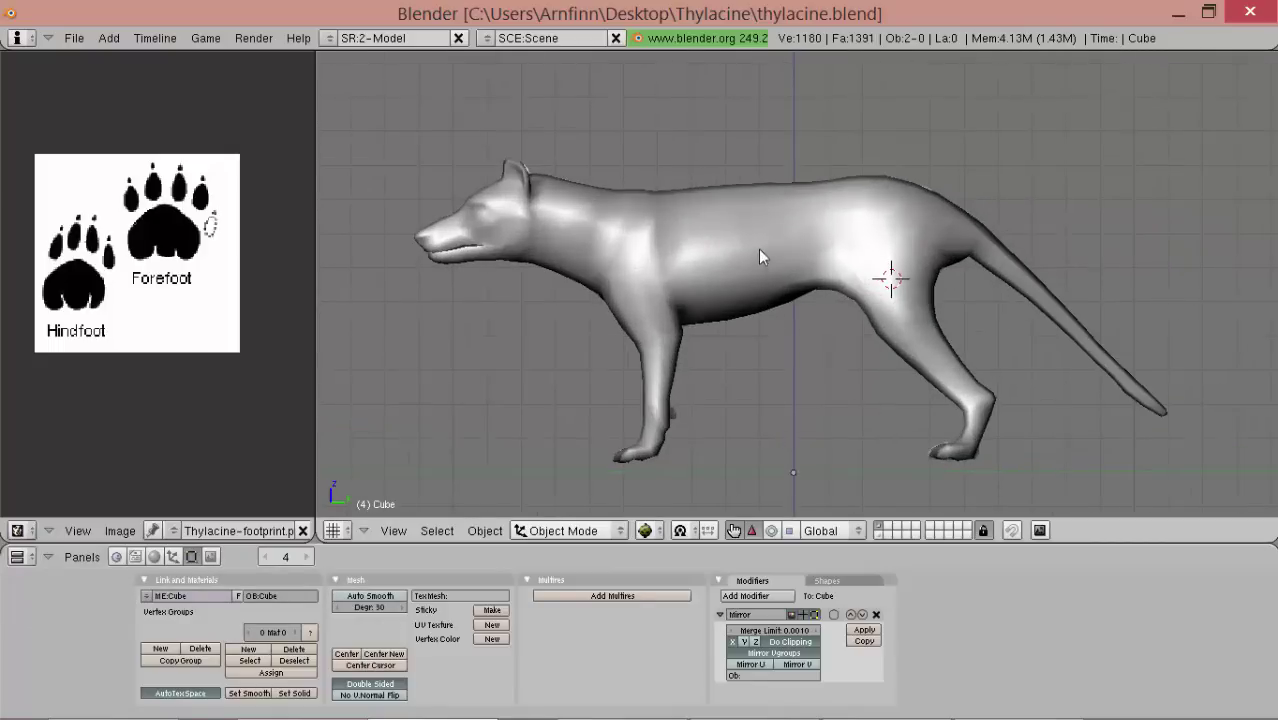
- In the top view, enable proportional editing in Edit Mode and move the waist vertex outward along X
middle_click_drag(760, 256, 795, 470)
key("KP_7")
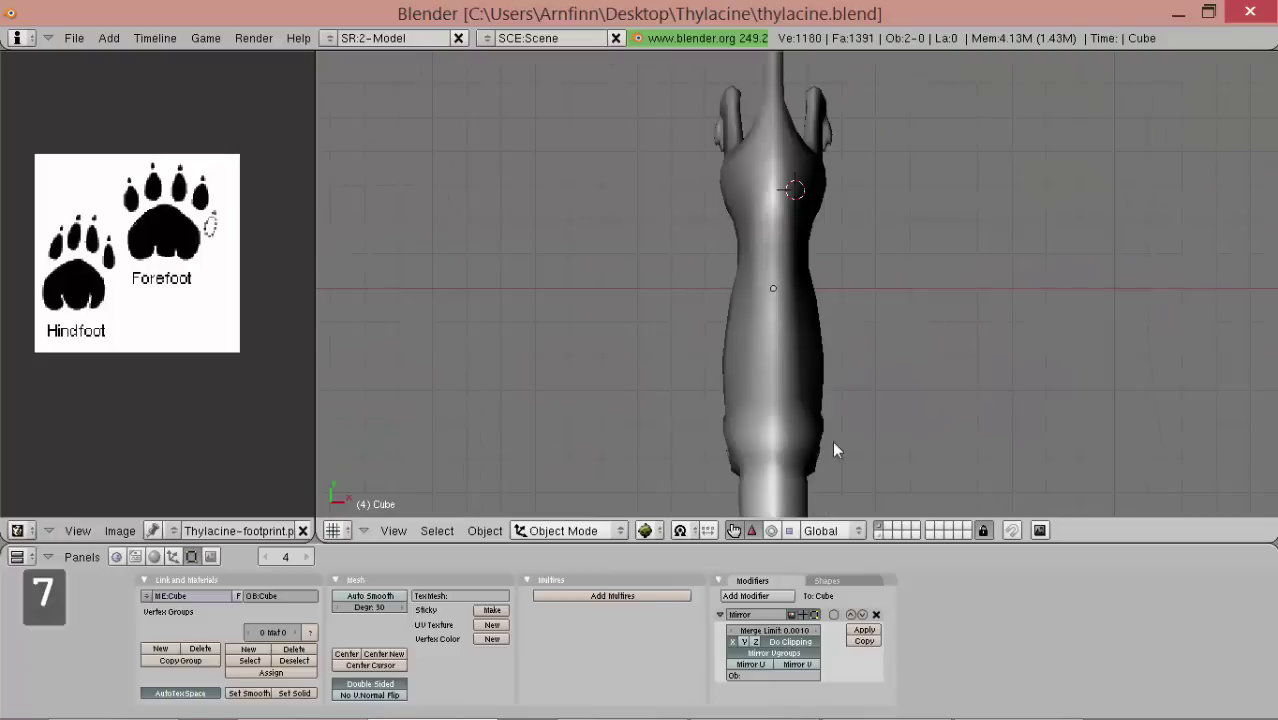
key("Tab")
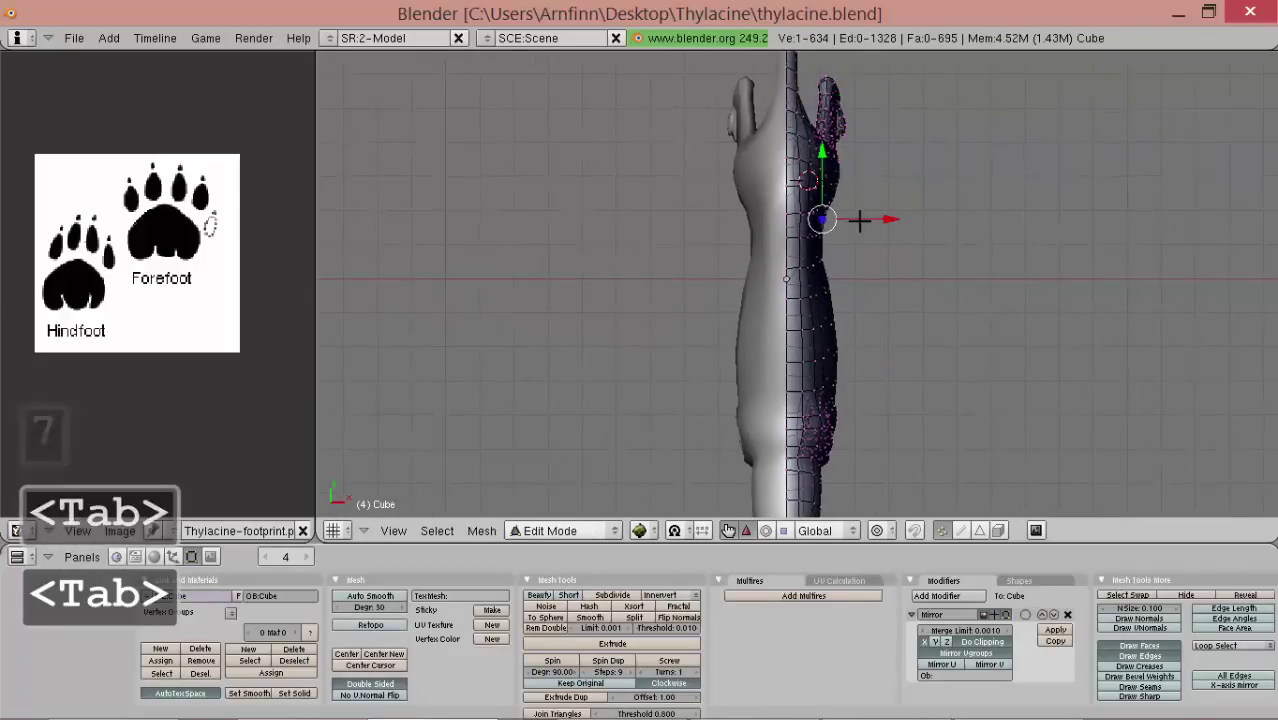
key("o")
left_click_drag(877, 219, 876, 218)
key("o")
scroll(881, 217, "down", 2)
key("o")
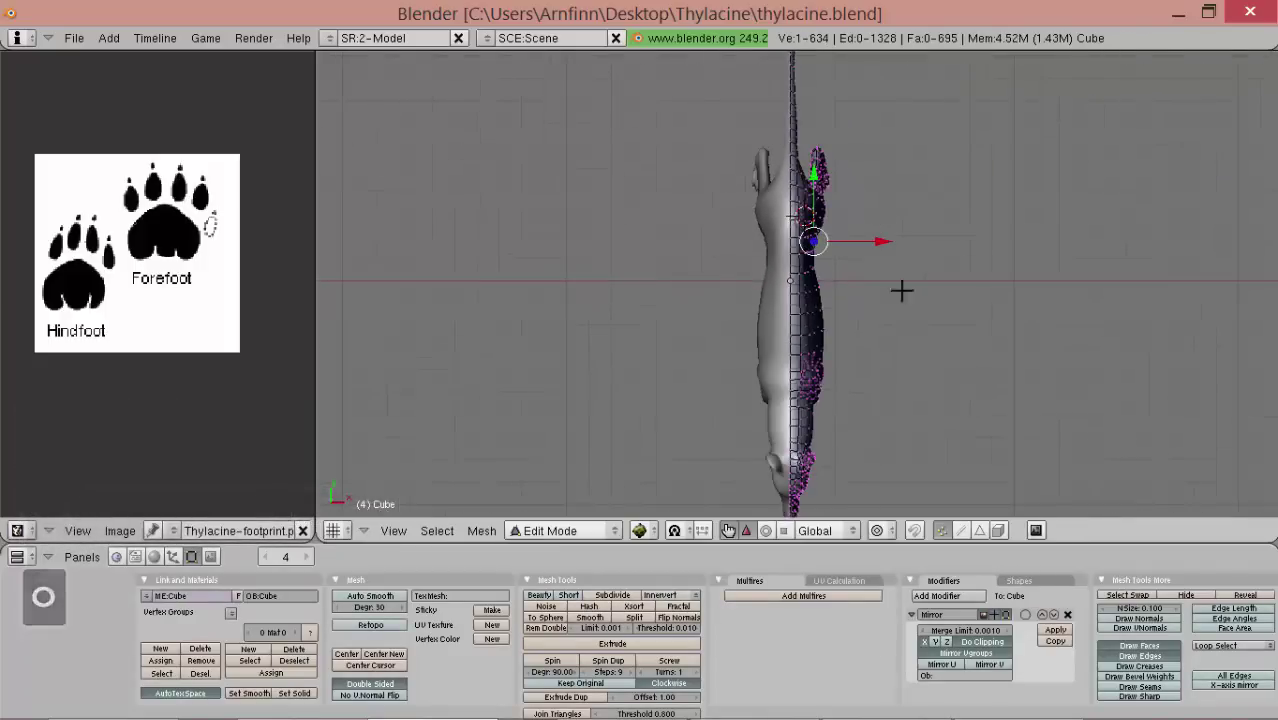
key("s")
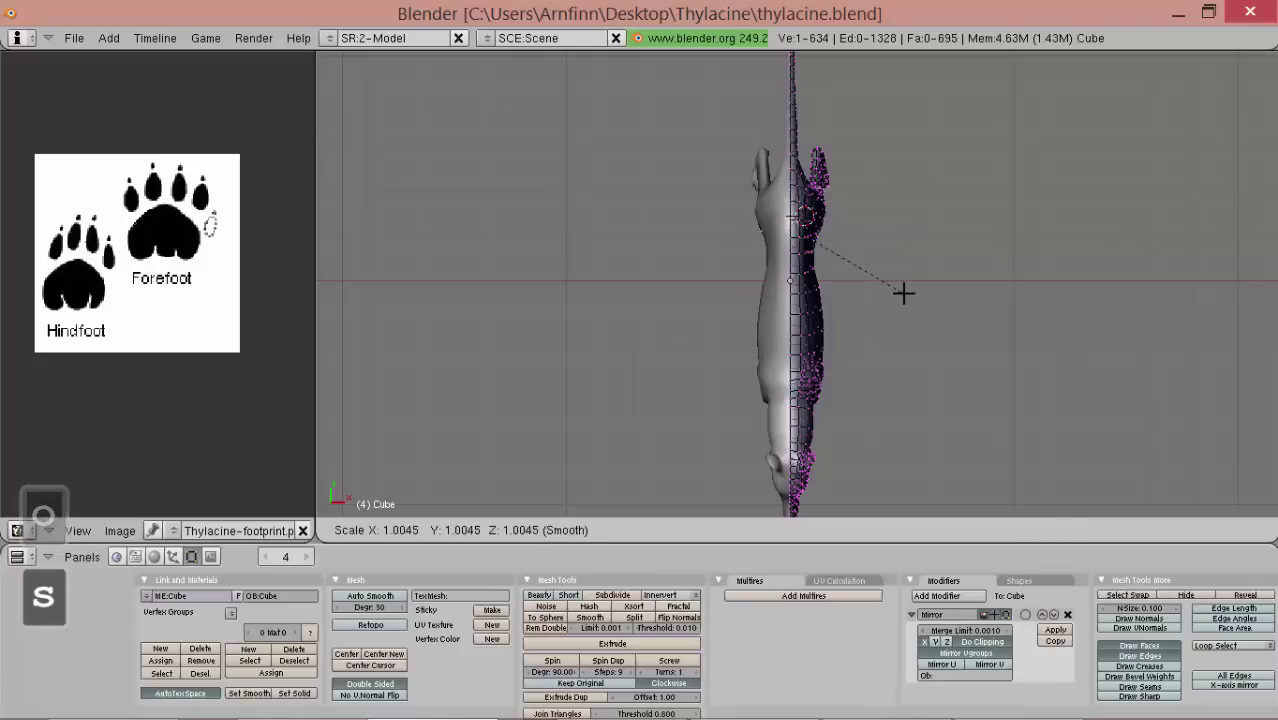
right_click(895, 270)
scroll(866, 225, "up", 3)
left_click_drag(876, 220, 886, 223)
- Select a vertex on the side of the belly and adjust the surrounding flank from above with proportional editing
left_click_drag(849, 368, 833, 285, "alt+shift")
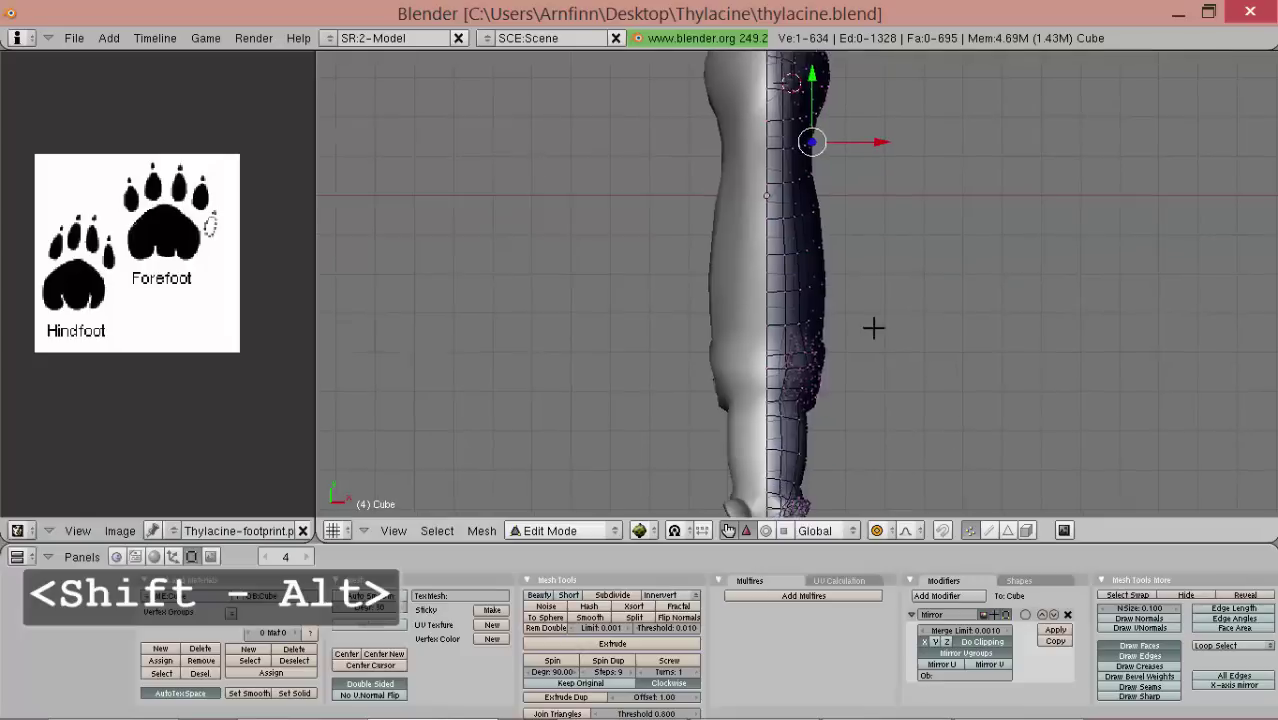
left_click_drag(872, 326, 914, 307, "alt")
scroll(820, 304, "up", 3)
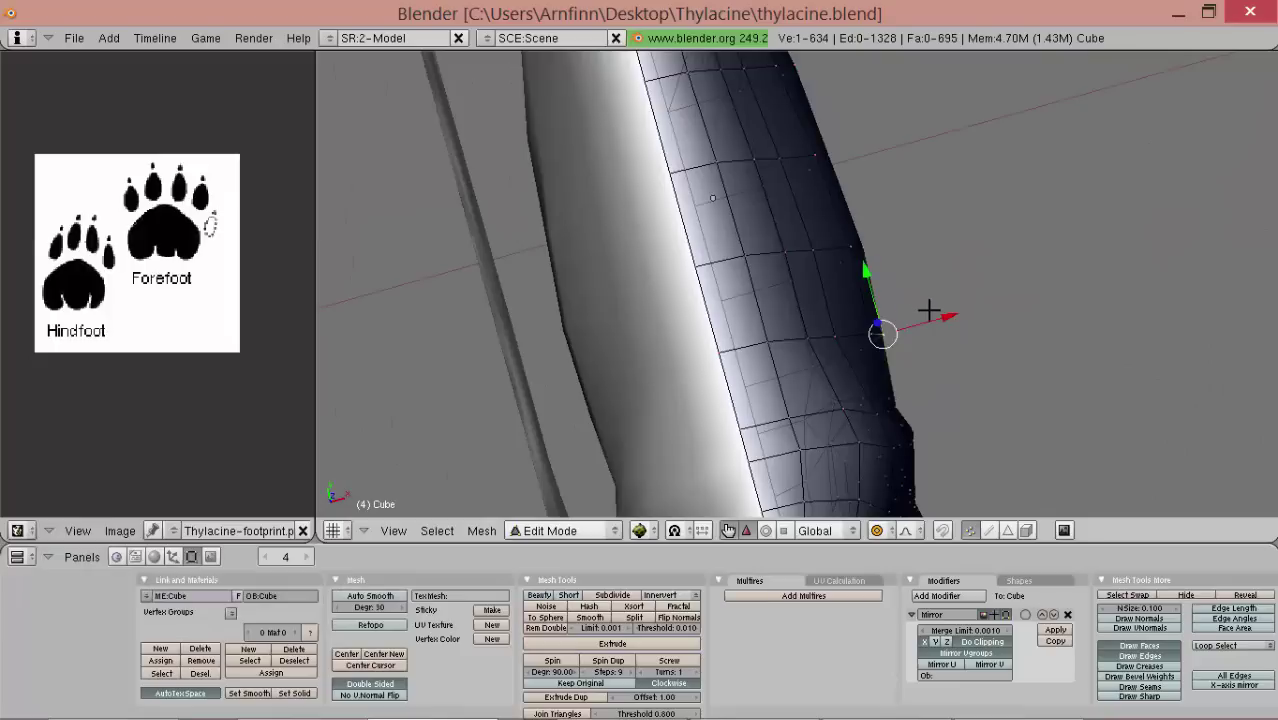
key("KP_7")
key("s")
right_click(944, 328)
left_click_drag(935, 358, 898, 368)
right_click(911, 358)
right_click(860, 376, "ctrl")
- Fine-tune the flank's width by moving its vertex slightly along X, and check the whole body from above
scroll(898, 367, "up", 3)
scroll(898, 368, "down", 1)
scroll(898, 368, "down", 4)
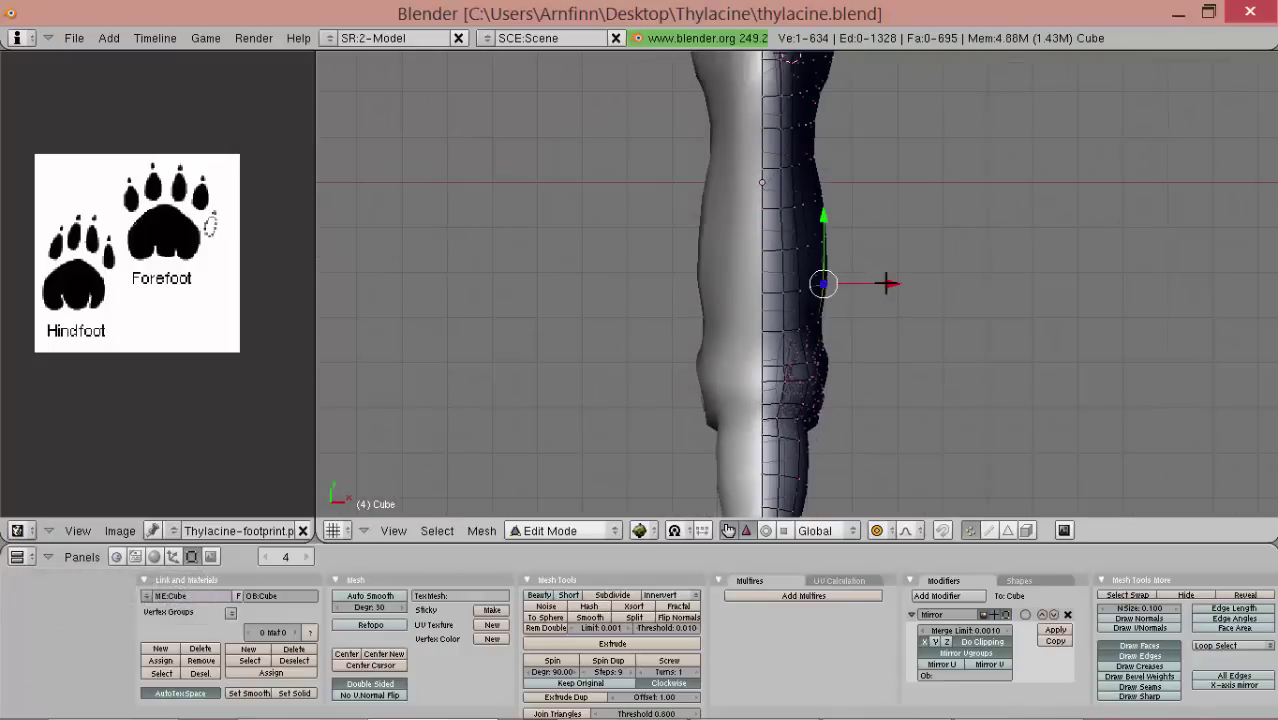
key("s")
right_click(892, 282)
left_click_drag(886, 283, 884, 283)
key("Tab")
scroll(890, 288, "down", 5)
middle_click_drag(887, 281, 888, 322, "shift")
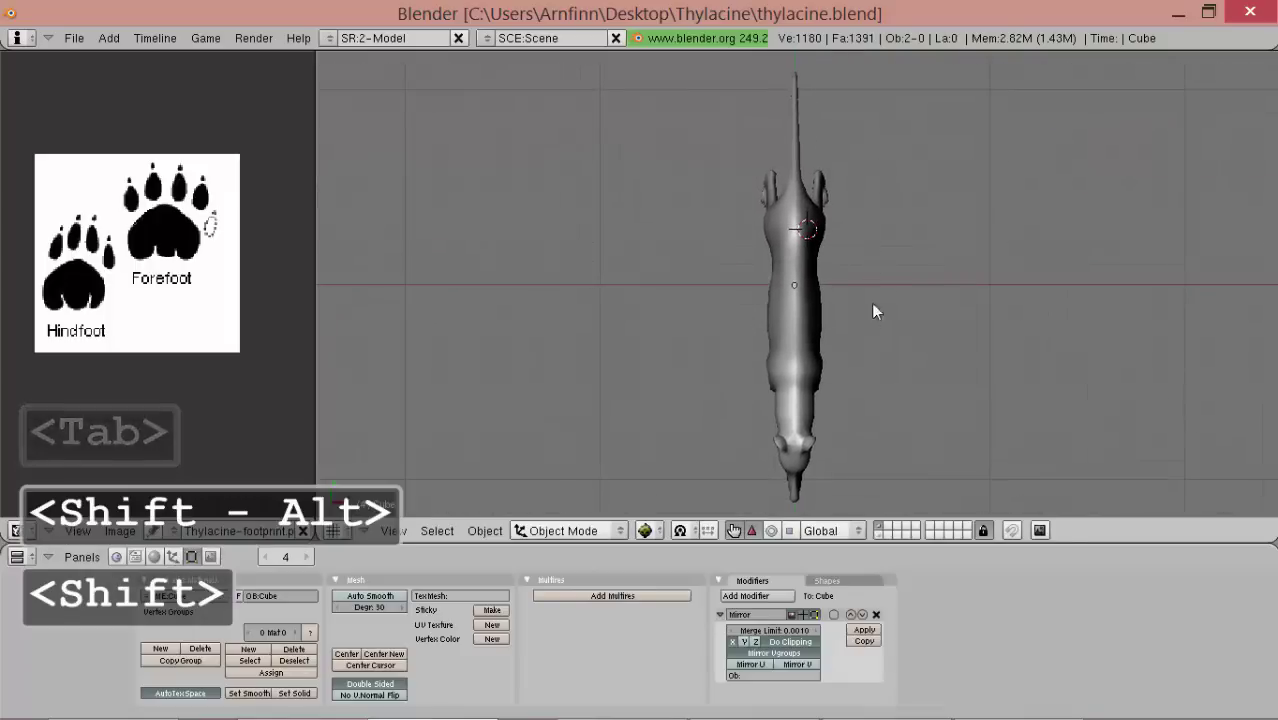
- Select a vertex on the hind leg and try to scale the area around it with proportional editing
key("Tab")
scroll(862, 290, "up", 2)
middle_click_drag(836, 246, 827, 351)
right_click(832, 190, "alt")
scroll(845, 197, "up", 3)
key("s")
middle_click_drag(870, 211, 889, 288, "shift")
right_click(836, 270)
key("s")
middle_click(897, 288)
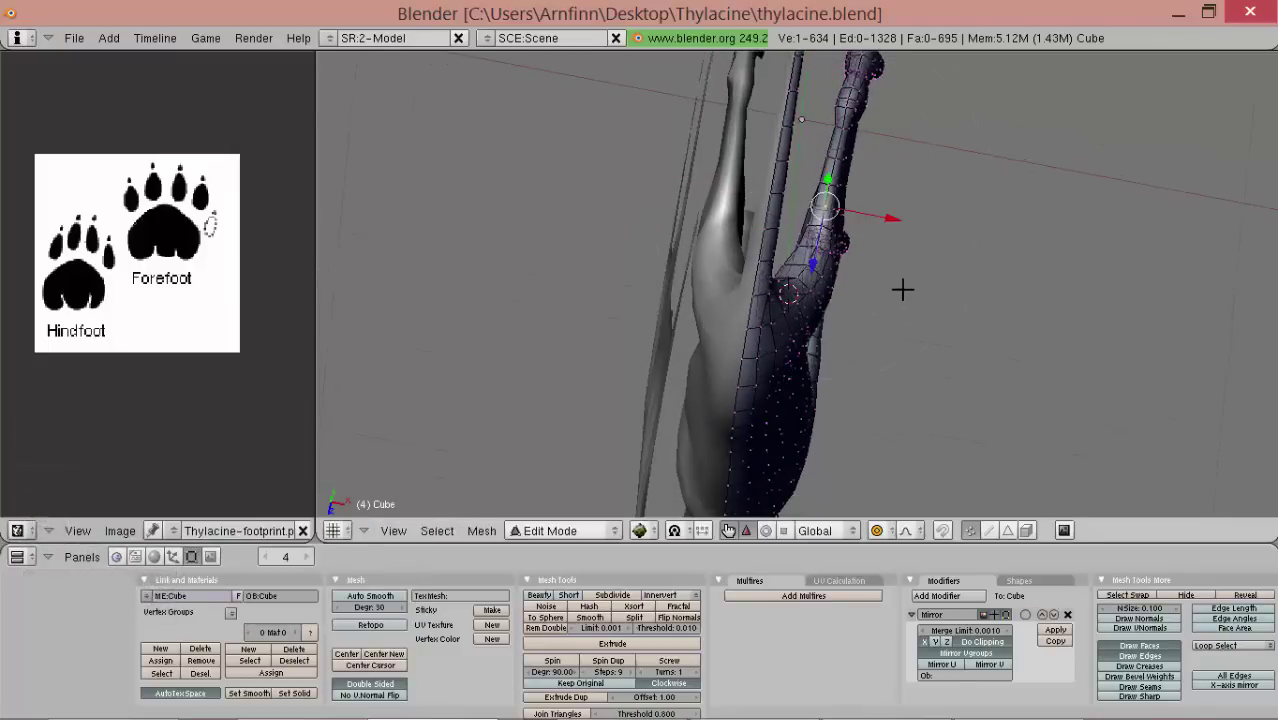
- Thicken the hind leg around the selected vertex, scaling along the global X axis with smooth falloff, and check the shape
middle_click_drag(901, 285, 760, 252)
middle_click_drag(789, 212, 605, 368)
key("s")
key("x")
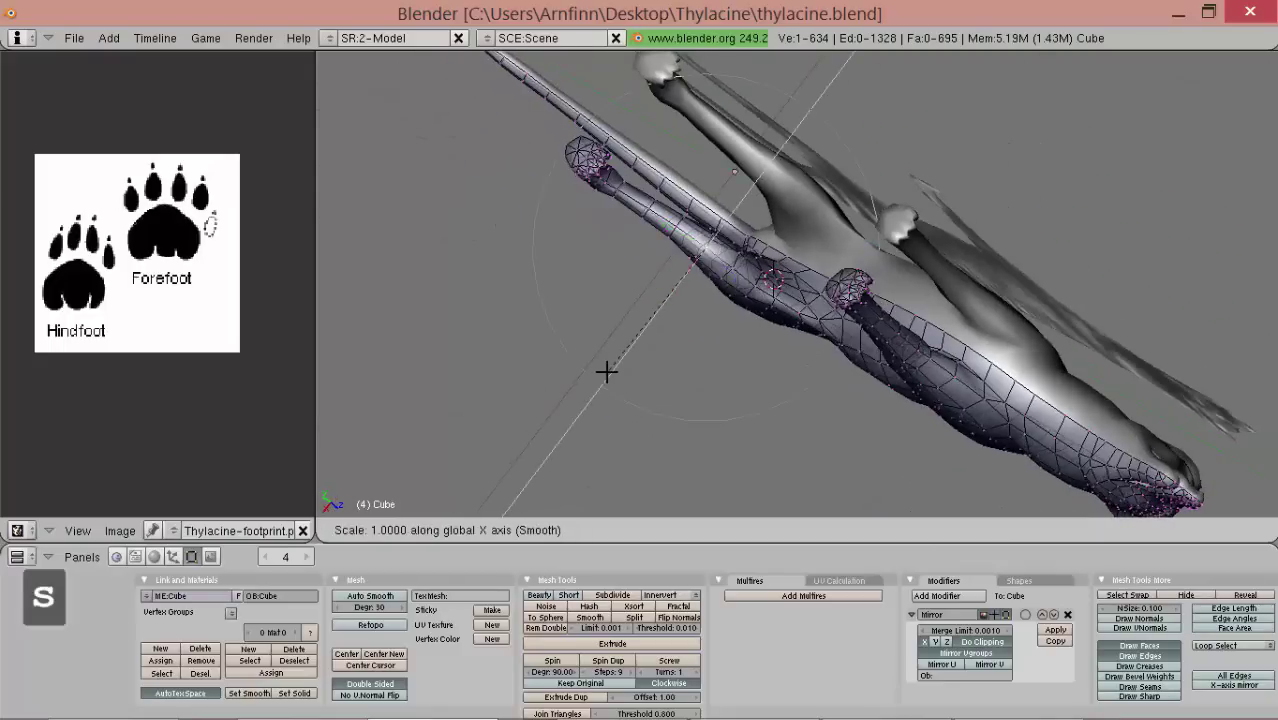
key("s")
key("x")
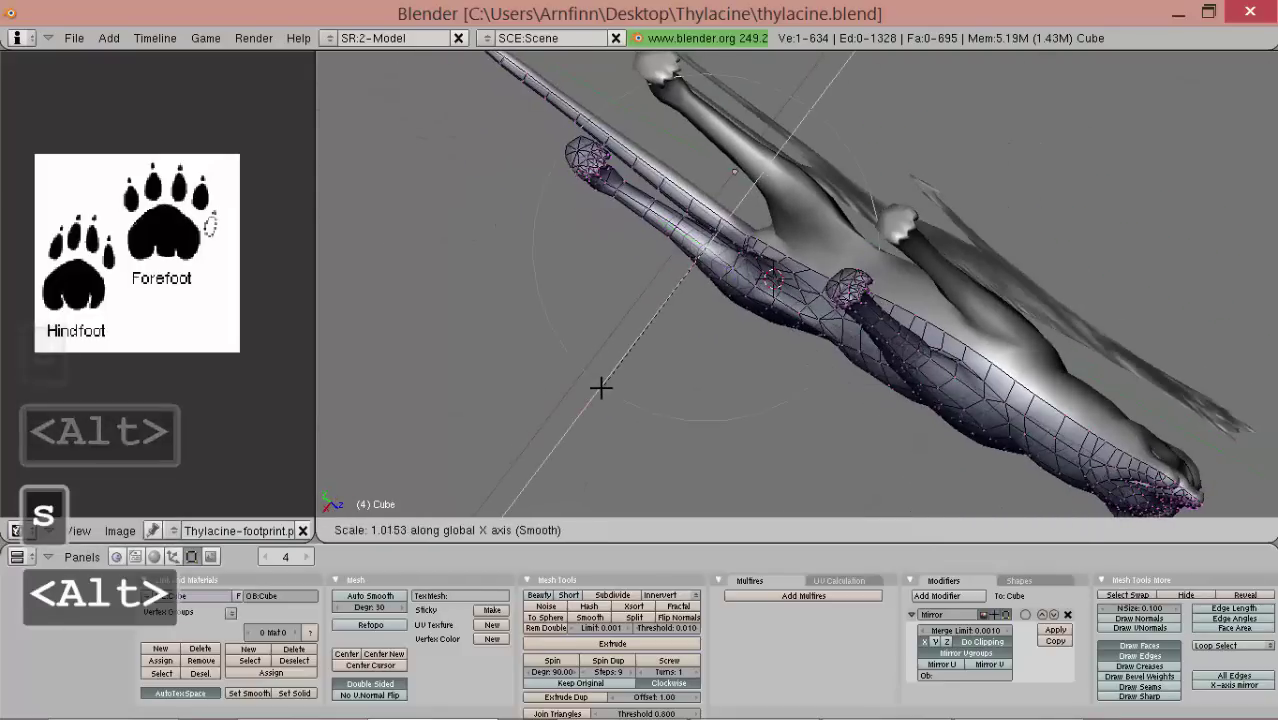
key("s")
left_click(600, 390, "alt")
left_click(600, 390)
middle_click_drag(600, 390, 866, 280)
left_click(912, 255)
key("Tab")
key("Tab")
- Select the flank area in front of the thigh and pull it outward along X with proportional editing
right_click(742, 354)
middle_click_drag(819, 105, 845, 240)
key("alt+s")
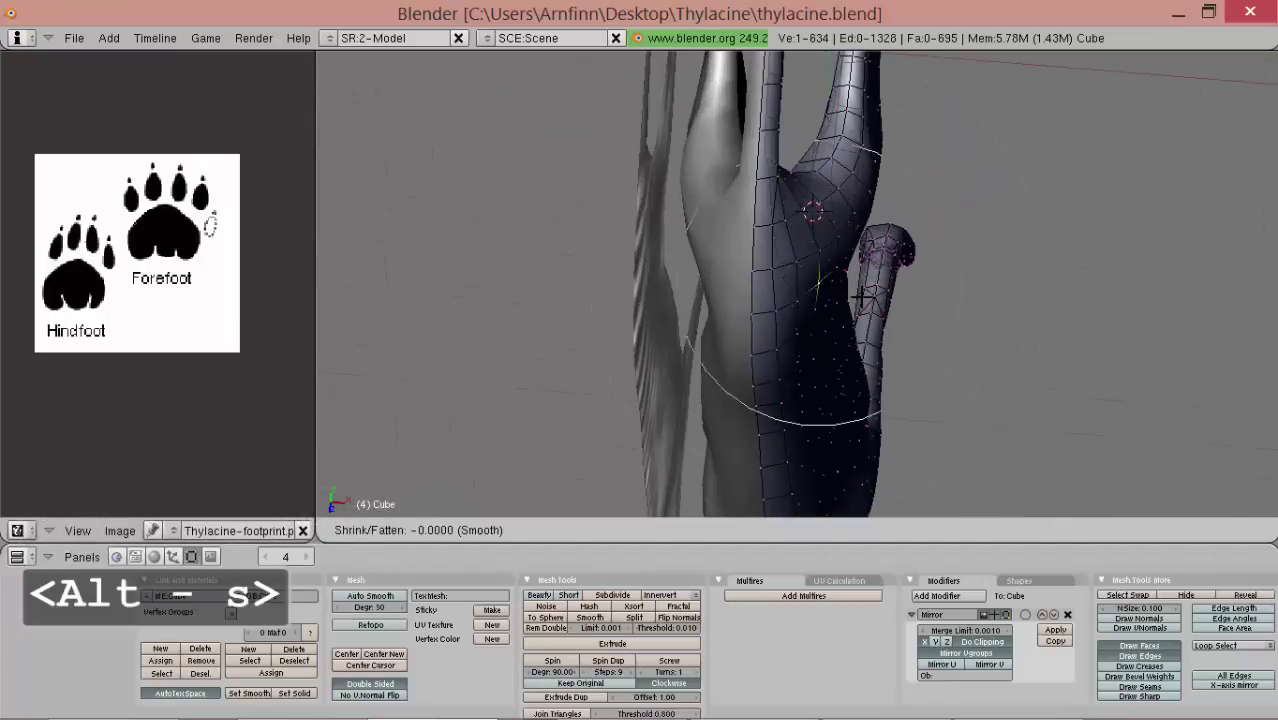
key("alt+s")
right_click(893, 337)
scroll(893, 336, "up", 2)
left_click_drag(890, 288, 901, 288)
scroll(901, 288, "up", 3)
middle_click_drag(905, 289, 868, 178)
left_click_drag(881, 132, 884, 122)
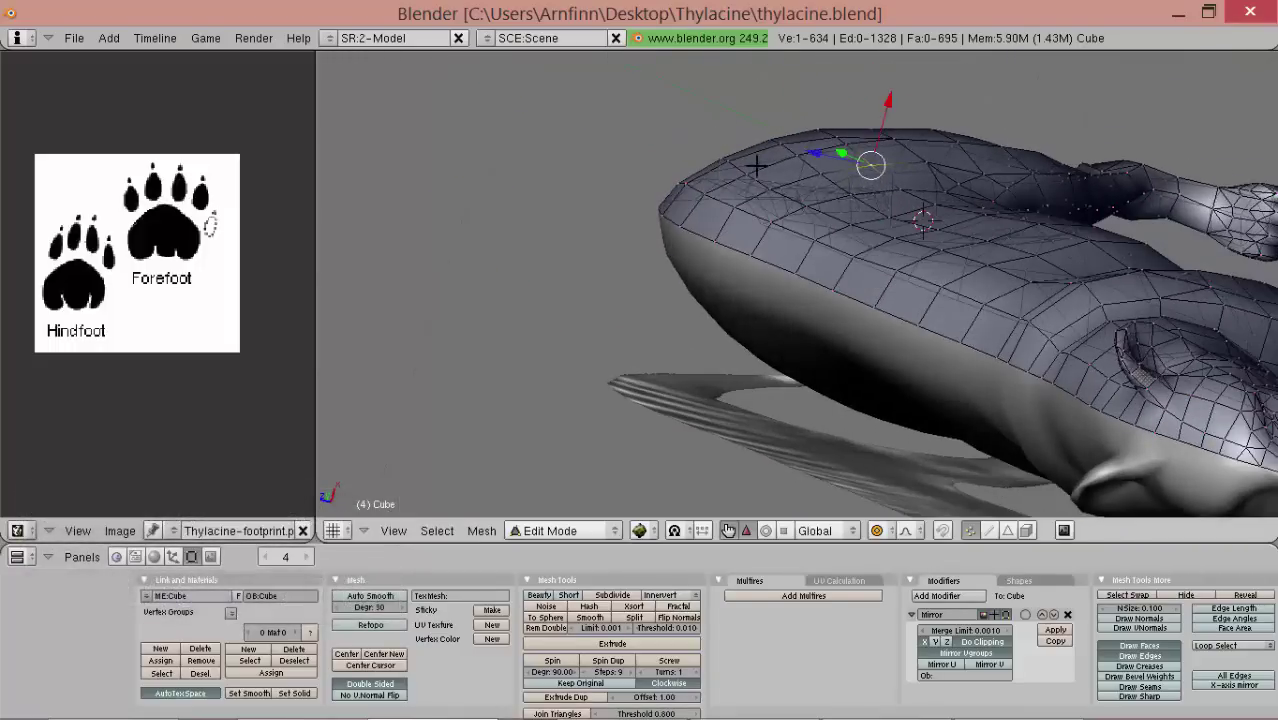
- Adjust the rump's width by pulling its selected vertex slightly along X with proportional editing, and check the smoothed shape
mouse_move(742, 172)
middle_mouse_down()
mouse_move(676, 203)
mouse_move(750, 196)
middle_mouse_up()
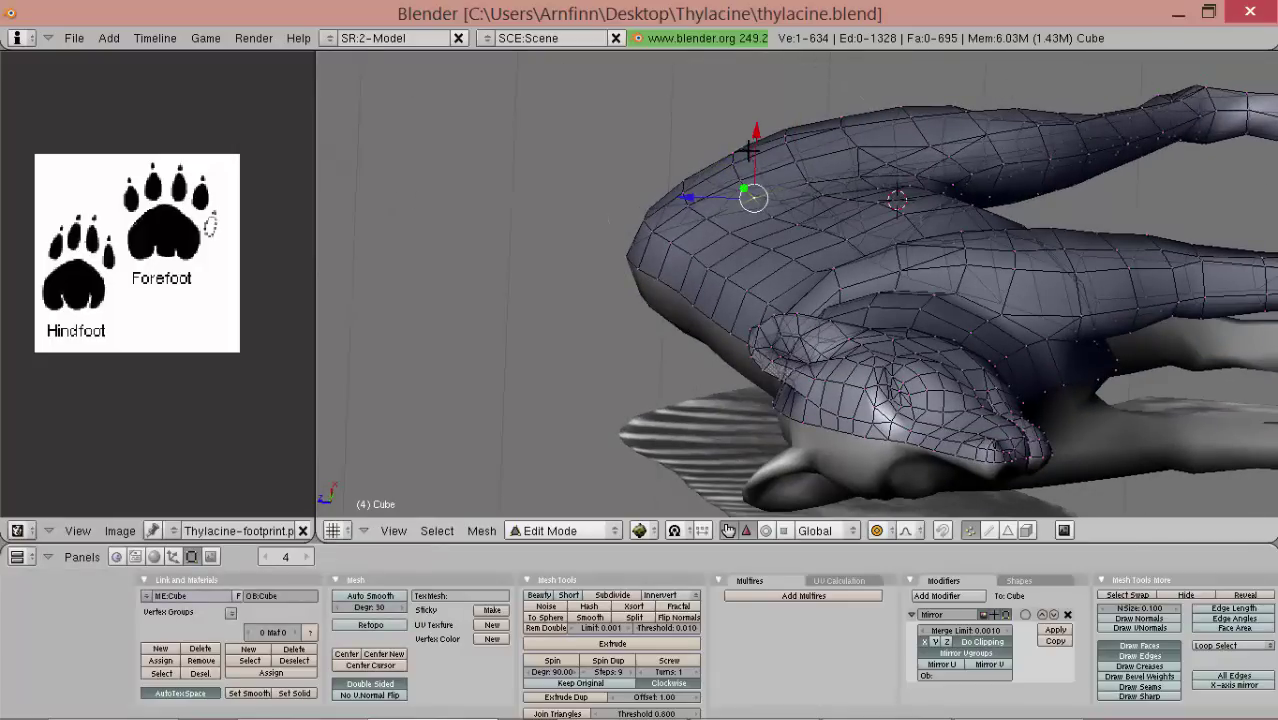
middle_click_drag(742, 153, 771, 170)
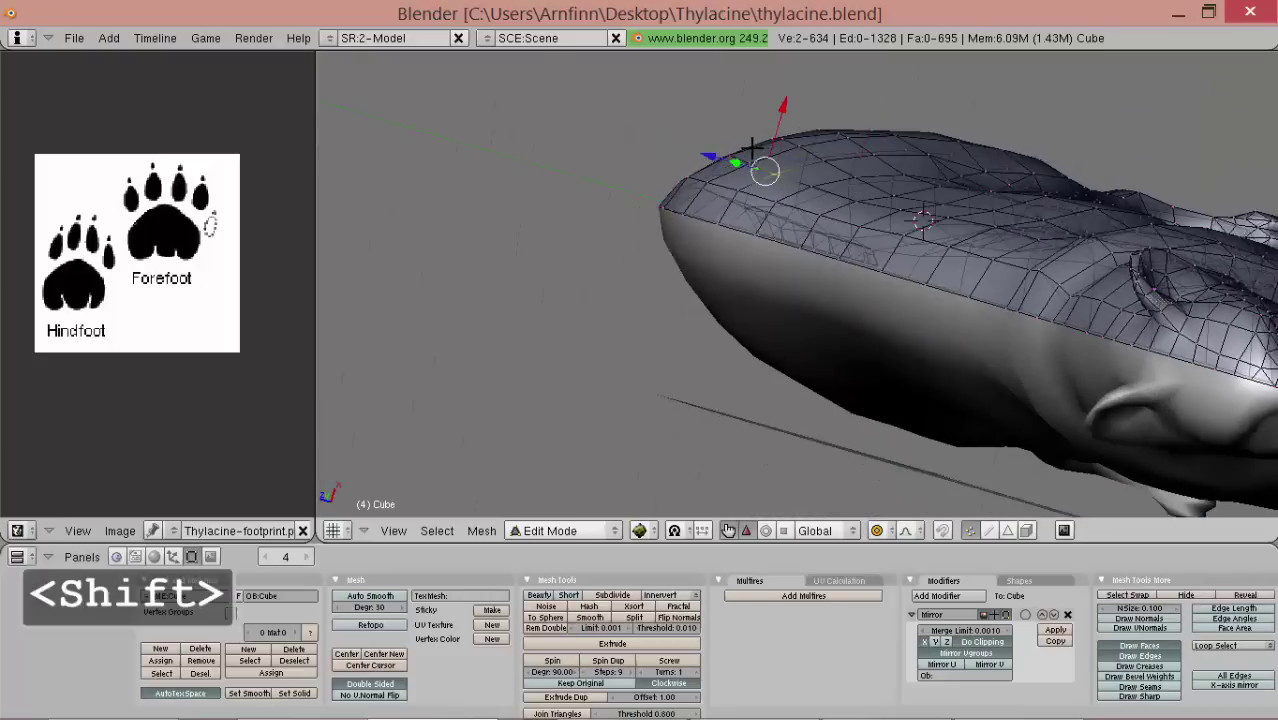
key("shift+s")
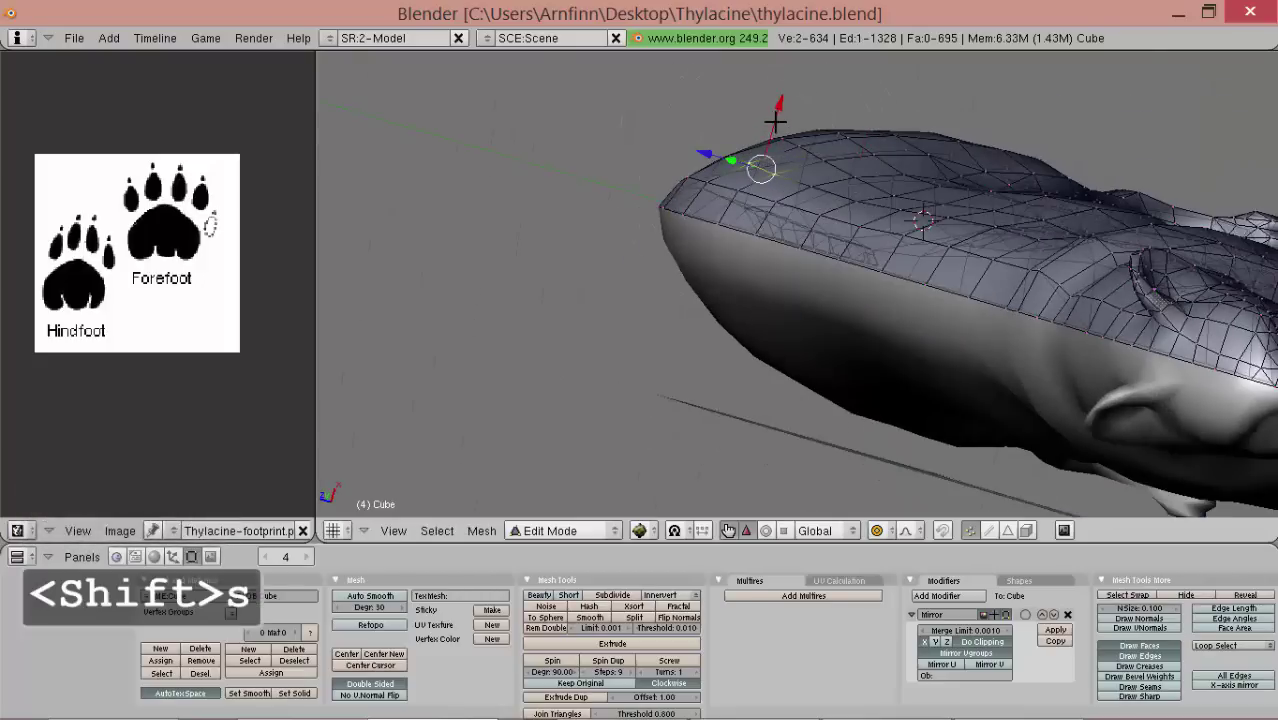
left_click_drag(777, 119, 777, 117)
key("Tab")
key("Tab")
- Nudge the hip area near the tail base outward along X with smooth falloff, and check the body in Object Mode
middle_click_drag(921, 220, 766, 262)
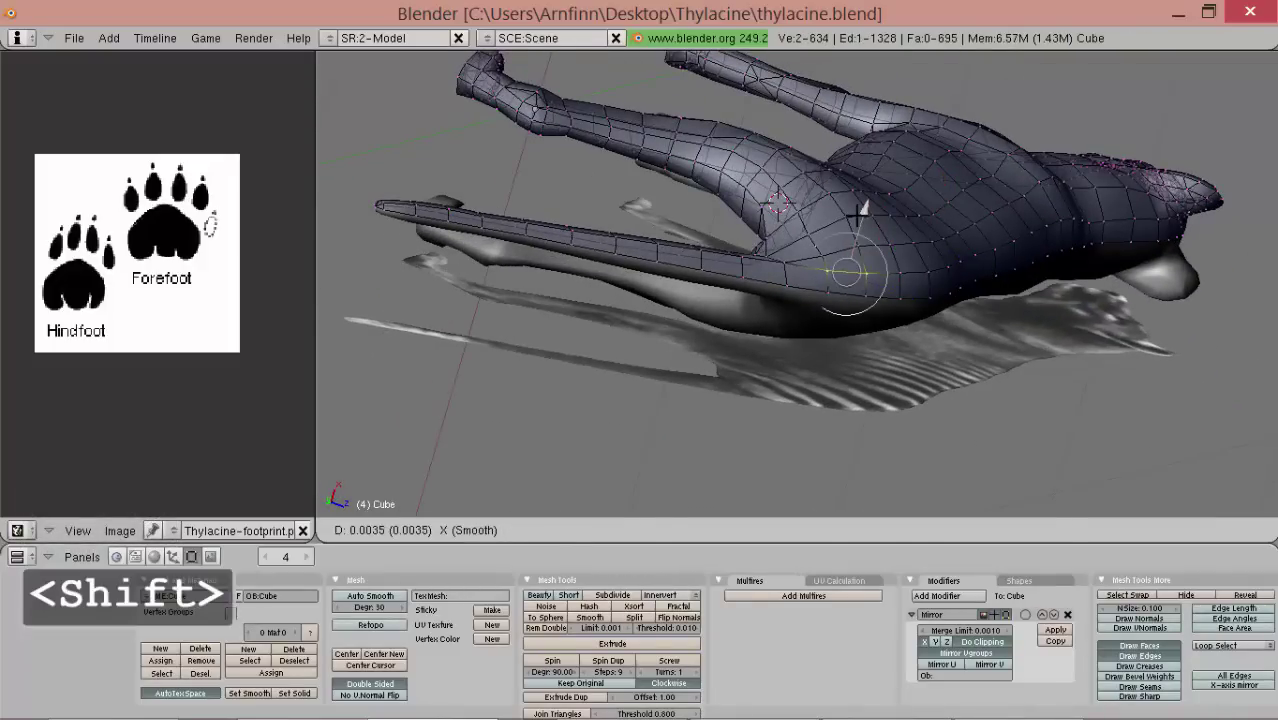
key("Tab")
middle_click_drag(738, 244, 736, 277)
scroll(740, 280, "down", 2)
left_click_drag(745, 285, 901, 331, "alt+shift")
middle_click_drag(901, 331, 778, 272)
left_click_drag(730, 242, 832, 317, "alt+shift")
key("Tab")
- Select the two outline vertices where the flank meets the thigh and smooth them
scroll(736, 294, "up", 6)
middle_click_drag(832, 316, 710, 324)
right_click(710, 324, "shift")
right_click(726, 357, "shift")
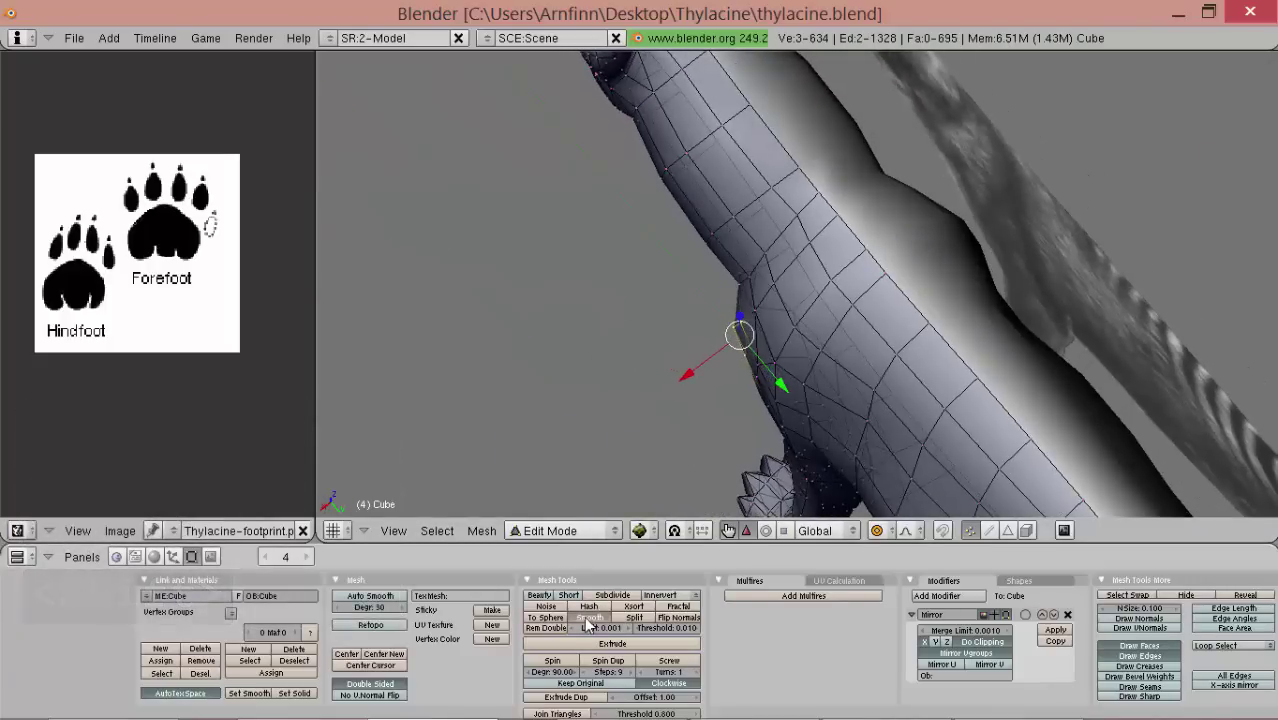
- Select a neighbouring flank vertex, shift it slightly with proportional editing, and return to Object Mode
middle_click_drag(700, 380, 897, 241)
right_click(828, 234)
left_click_drag(902, 236, 904, 237)
middle_click_drag(902, 238, 642, 397)
scroll(642, 397, "down", 2)
key("Tab")
- Move the striped thylacine reference plane along X, well clear of the model, and deselect it
middle_click_drag(813, 432, 667, 278)
scroll(880, 352, "down", 3)
right_click(667, 278)
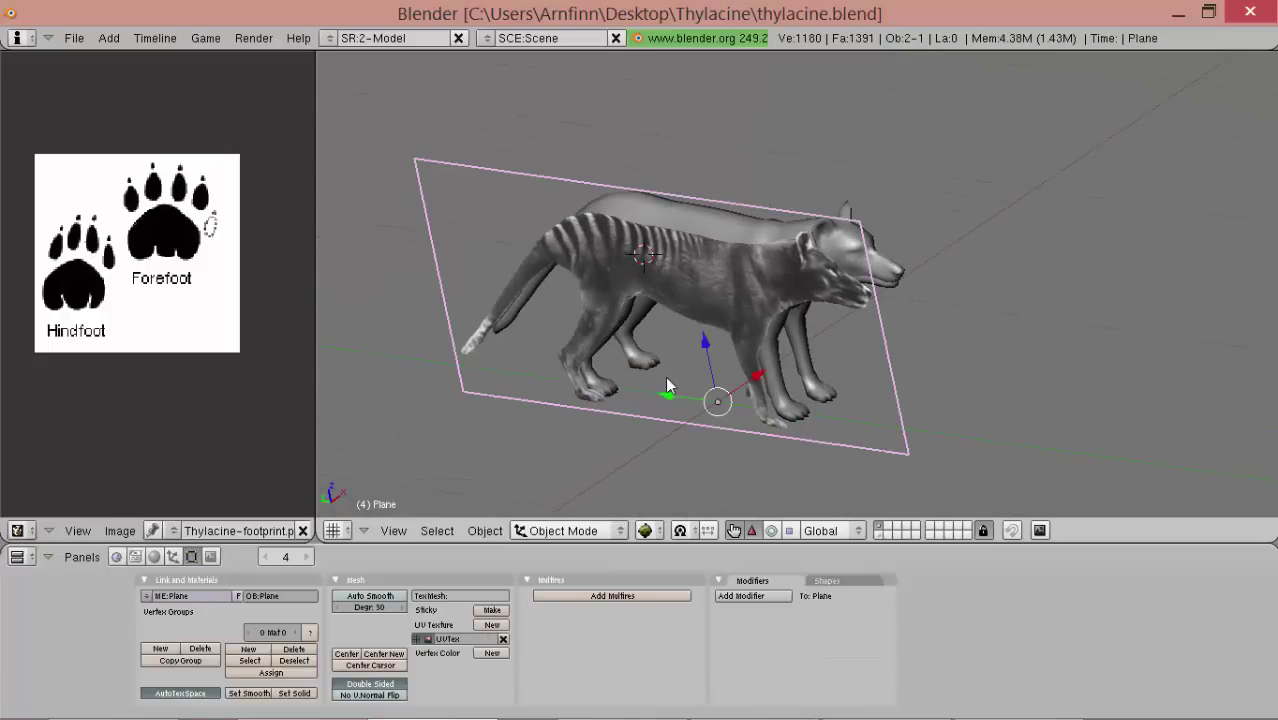
middle_click_drag(667, 385, 724, 383)
left_click_drag(762, 366, 516, 467, "ctrl")
key("a")
- Check the whole thylacine model, and place the 3D cursor below its belly in side view
scroll(847, 311, "up", 4)
middle_click_drag(847, 311, 738, 293)
scroll(724, 356, "down", 2)
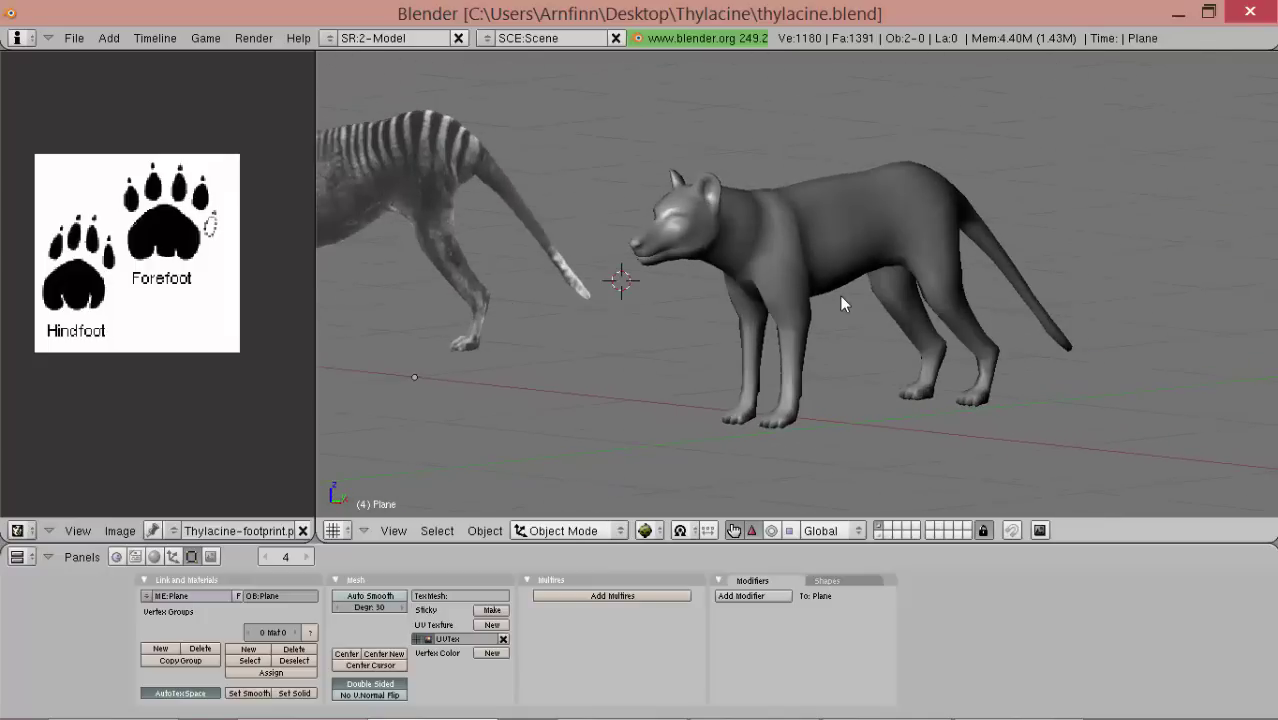
key("KP_3")
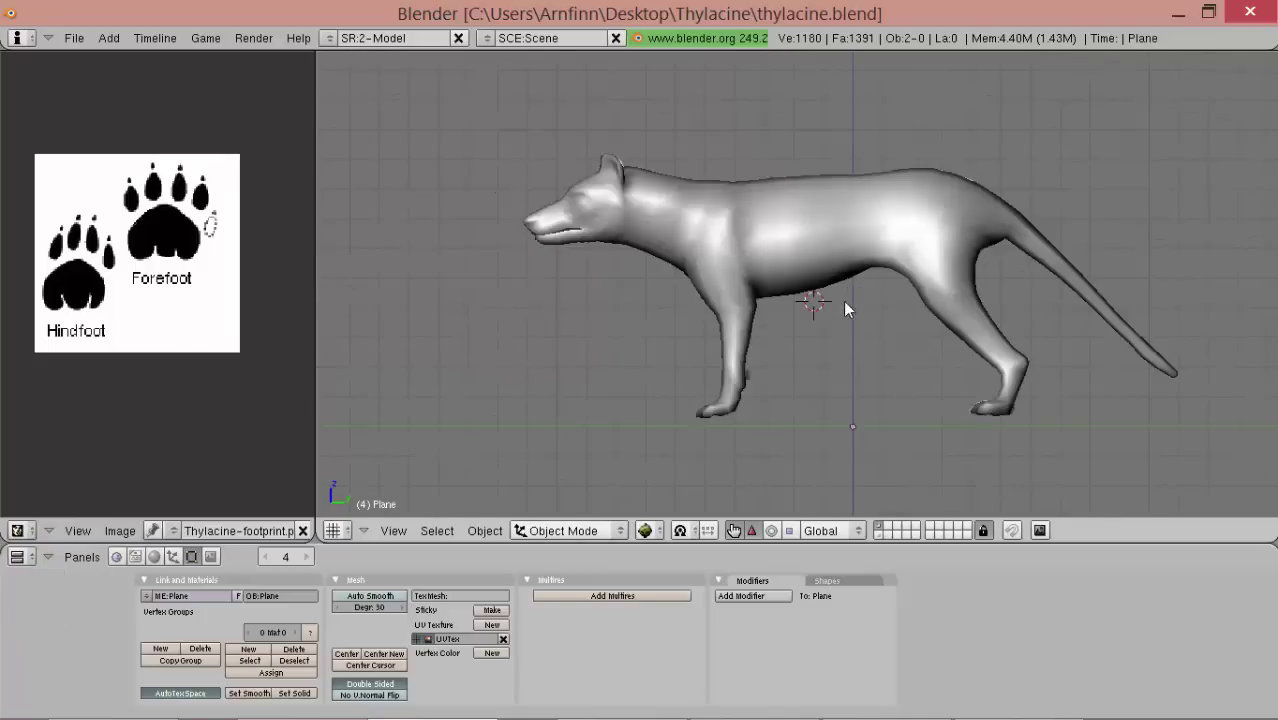
left_click(832, 340)
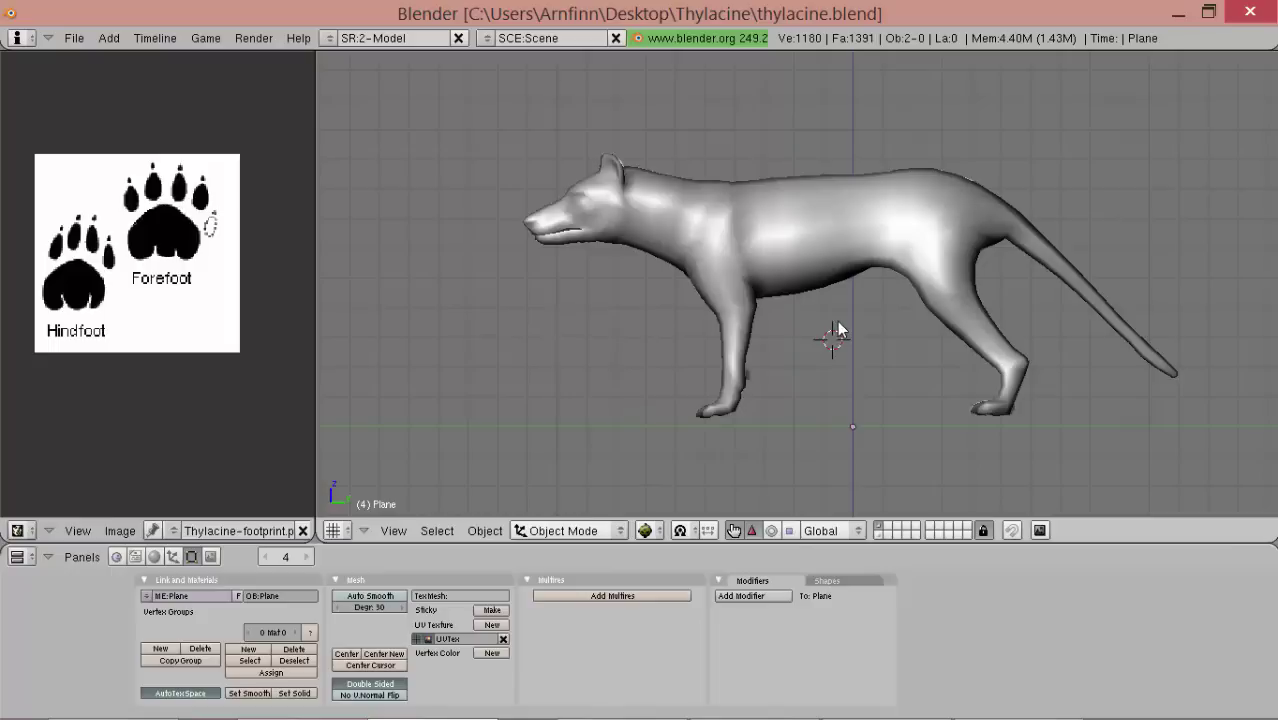